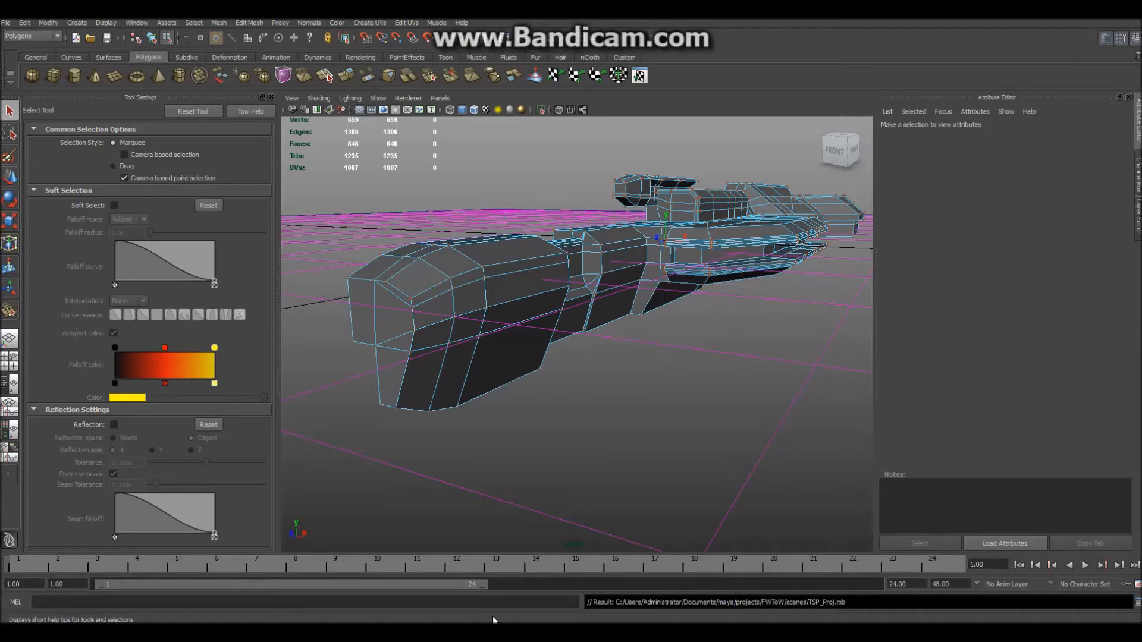
Switch the ship mesh to object mode and examine the hard-edged shading of the front hull section up close
right_click(557, 281)
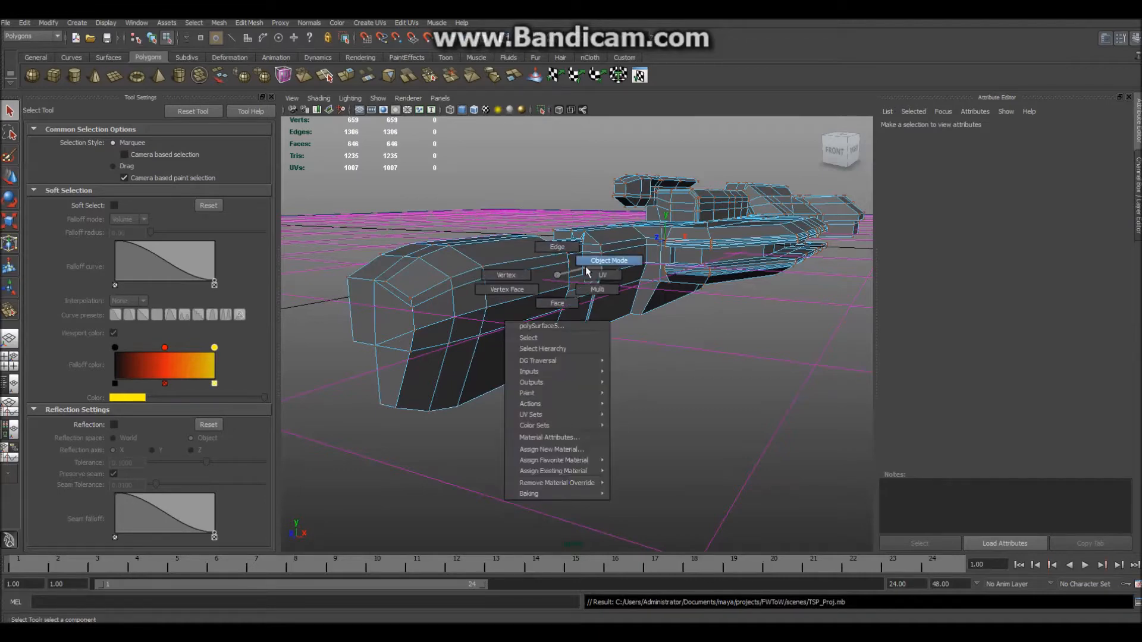
left_click(586, 271)
left_click_drag(648, 342, 637, 420, "alt")
middle_click_drag(637, 420, 637, 412, "alt")
mouse_move(638, 412)
left_mouse_down("alt")
mouse_move(634, 400)
mouse_move(639, 411)
mouse_move(596, 423)
mouse_move(525, 423)
mouse_move(462, 412)
mouse_move(457, 394)
mouse_move(629, 408)
left_mouse_up("alt")
middle_click_drag(630, 408, 594, 414, "alt")
left_click(475, 345)
scroll(503, 419, "up", 4)
left_click(543, 459)
middle_click_drag(543, 459, 555, 433, "alt")
left_click_drag(566, 459, 574, 430, "alt")
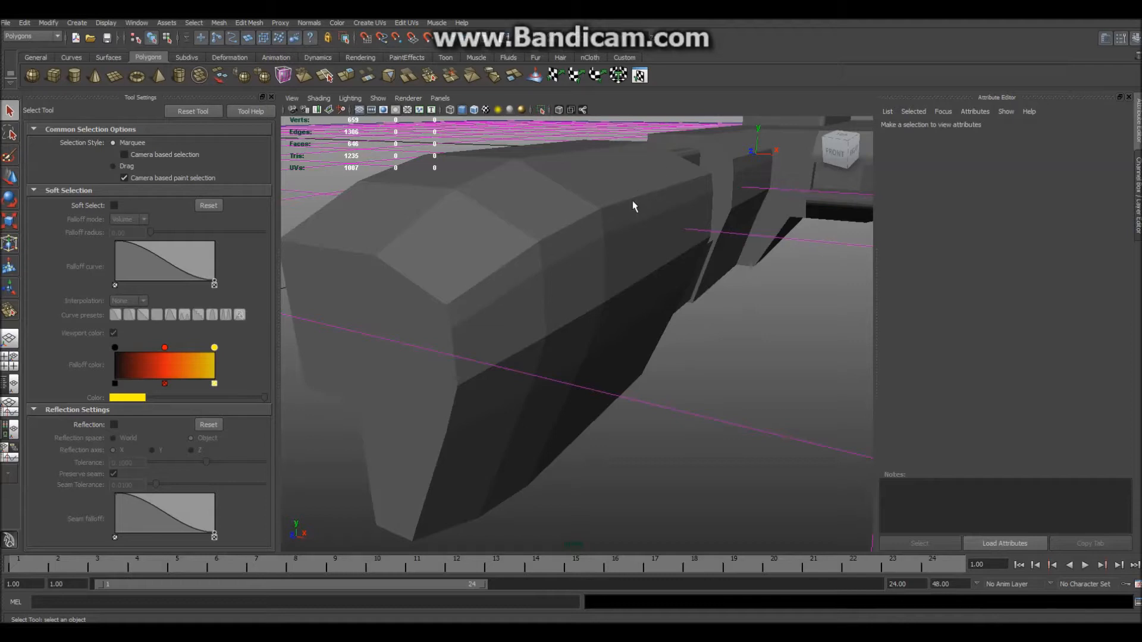
Soften the lengthwise edge loop along the upper side of the front hull section
right_click_drag(494, 279, 500, 266)
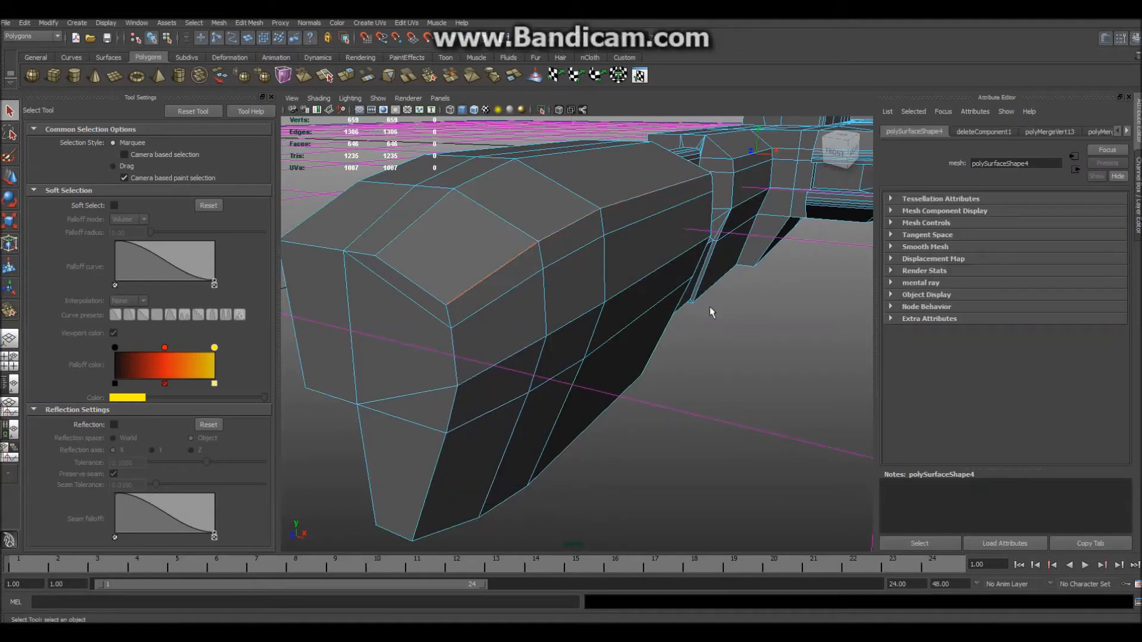
left_click(618, 197)
left_click(612, 209)
double_click(579, 220)
left_click_drag(648, 370, 634, 390, "alt")
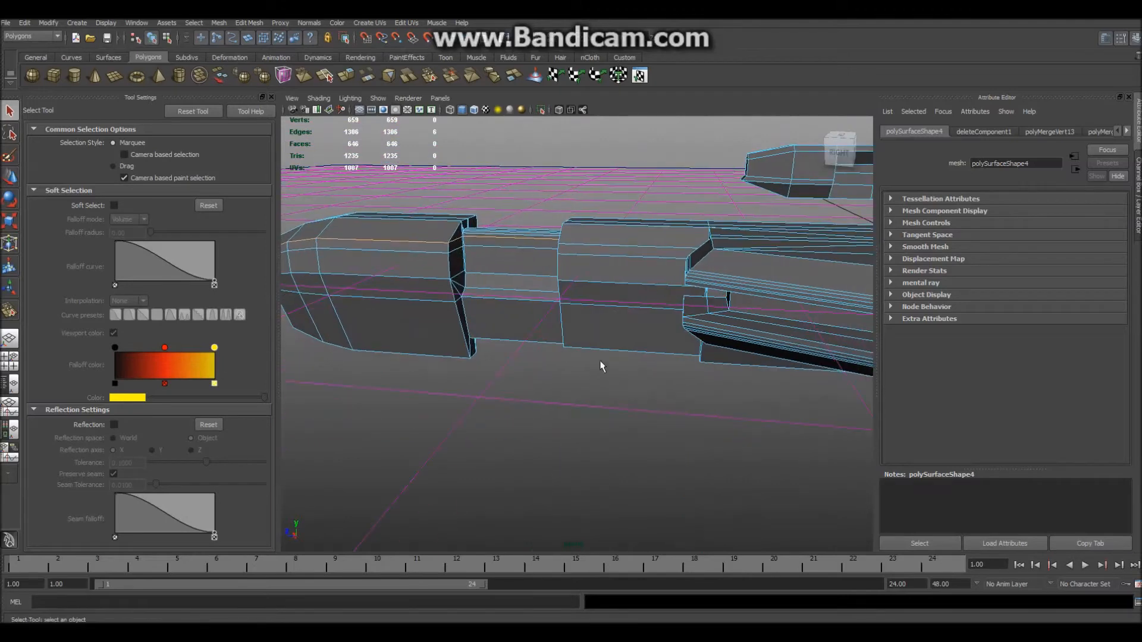
left_click_drag(487, 415, 672, 401, "alt")
middle_click_drag(672, 401, 529, 411, "alt")
right_click_drag(529, 410, 591, 410, "alt")
right_click_drag(518, 255, 504, 361, "shift")
key("t")
left_click(584, 455)
Inspect the shading in object mode and harden the same lengthwise edges of the front hull section again
right_click_drag(509, 232, 553, 179)
left_click_drag(591, 370, 609, 385, "alt")
middle_click_drag(609, 385, 584, 408, "alt")
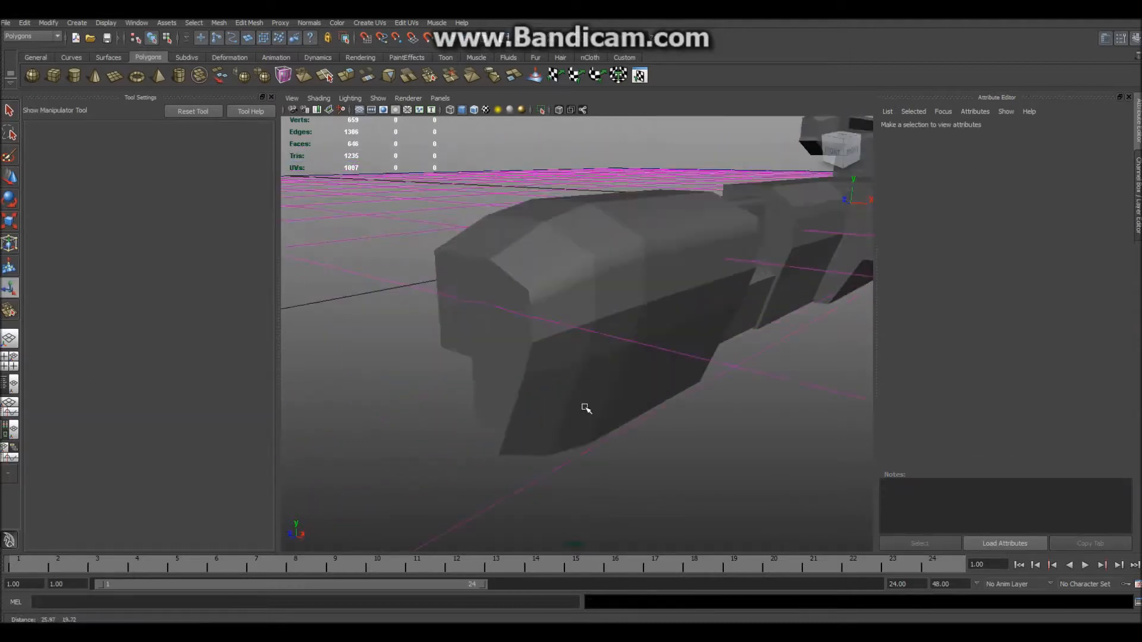
scroll(588, 413, "up", 6)
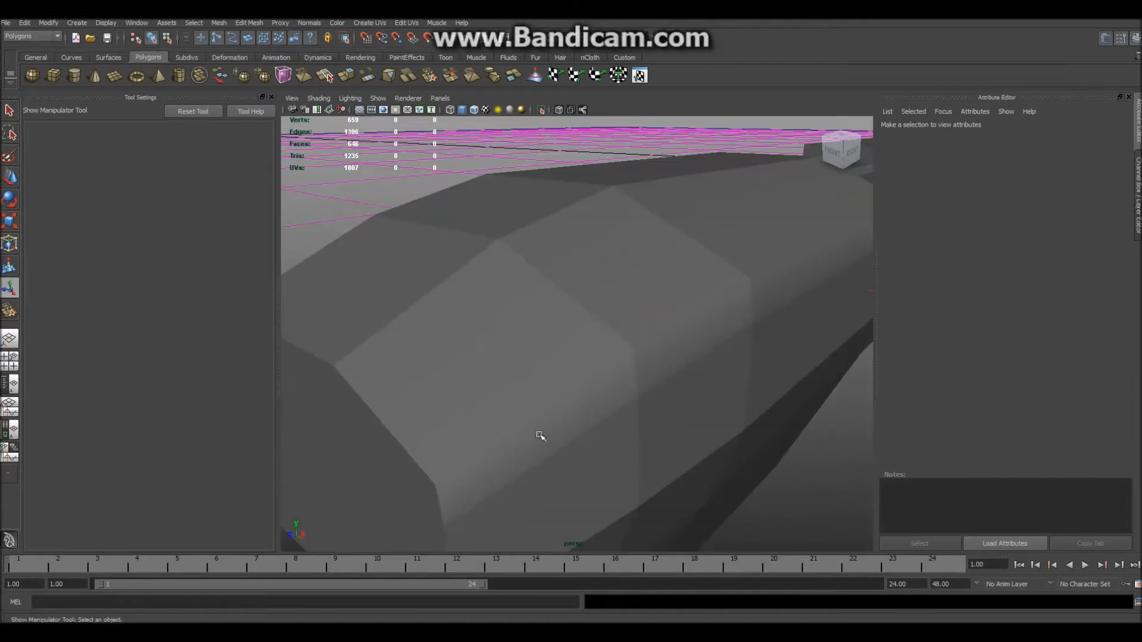
left_click_drag(599, 393, 623, 357, "alt")
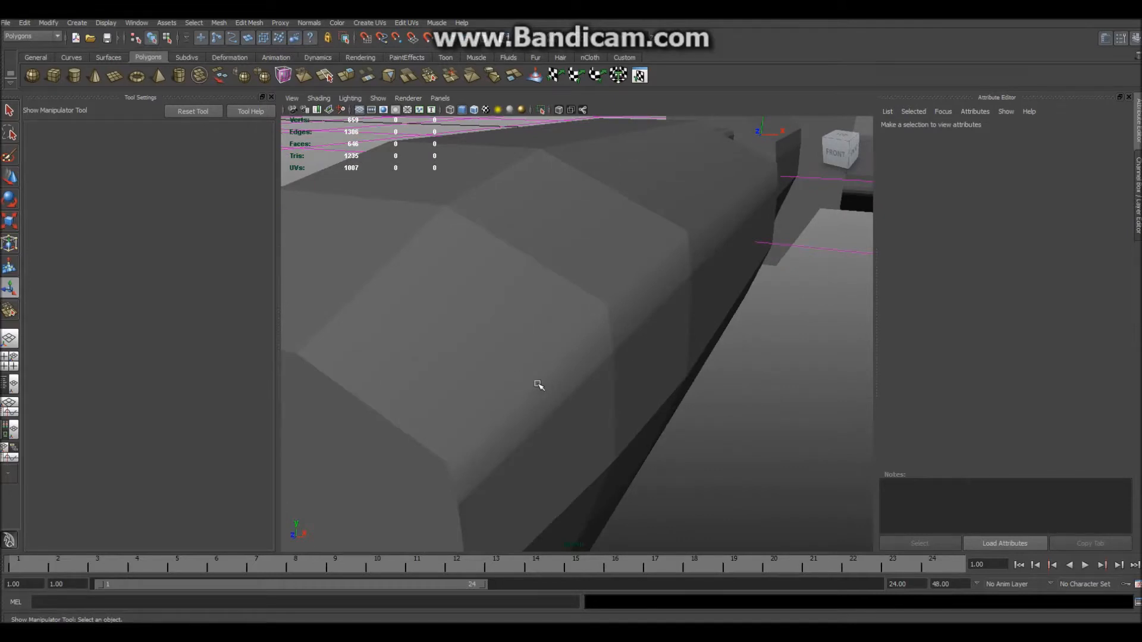
left_click(538, 386)
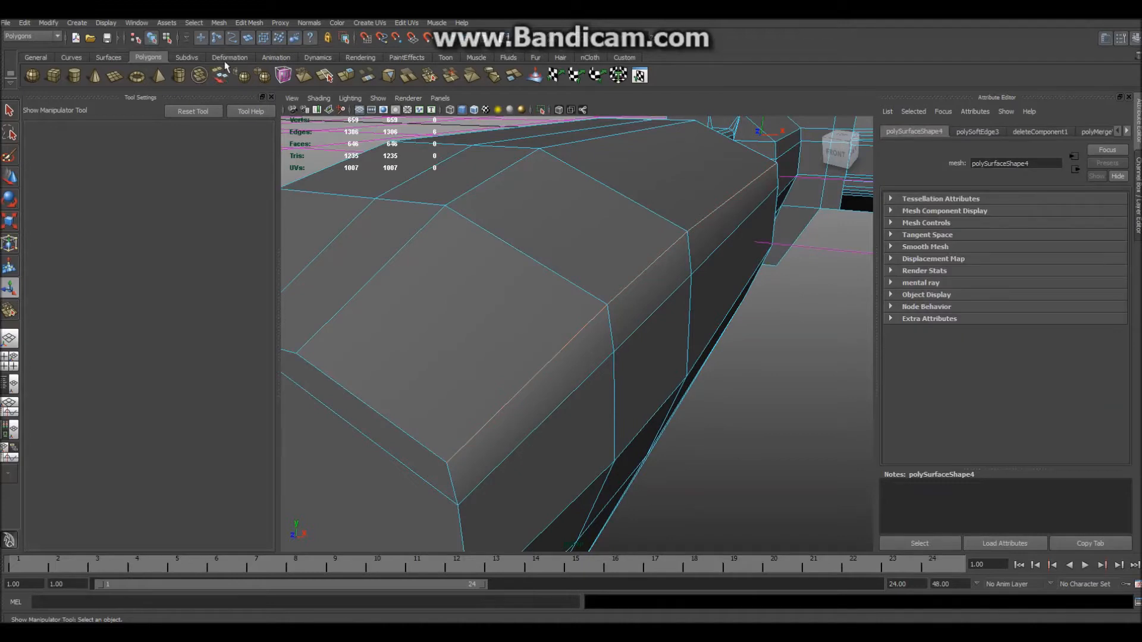
left_click(309, 22)
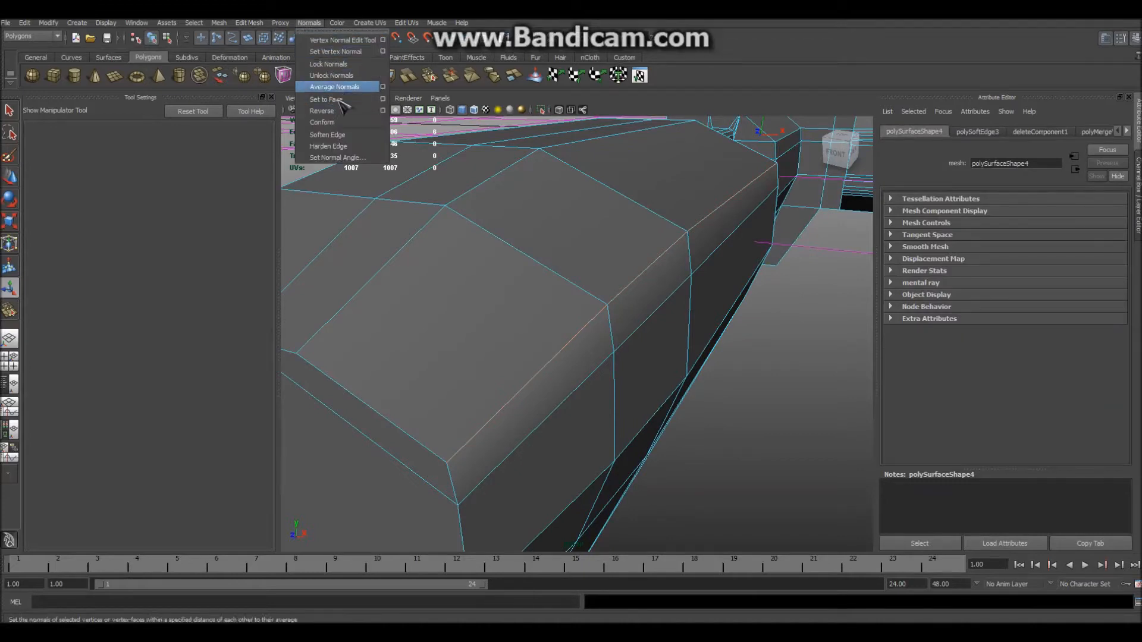
left_click(327, 134)
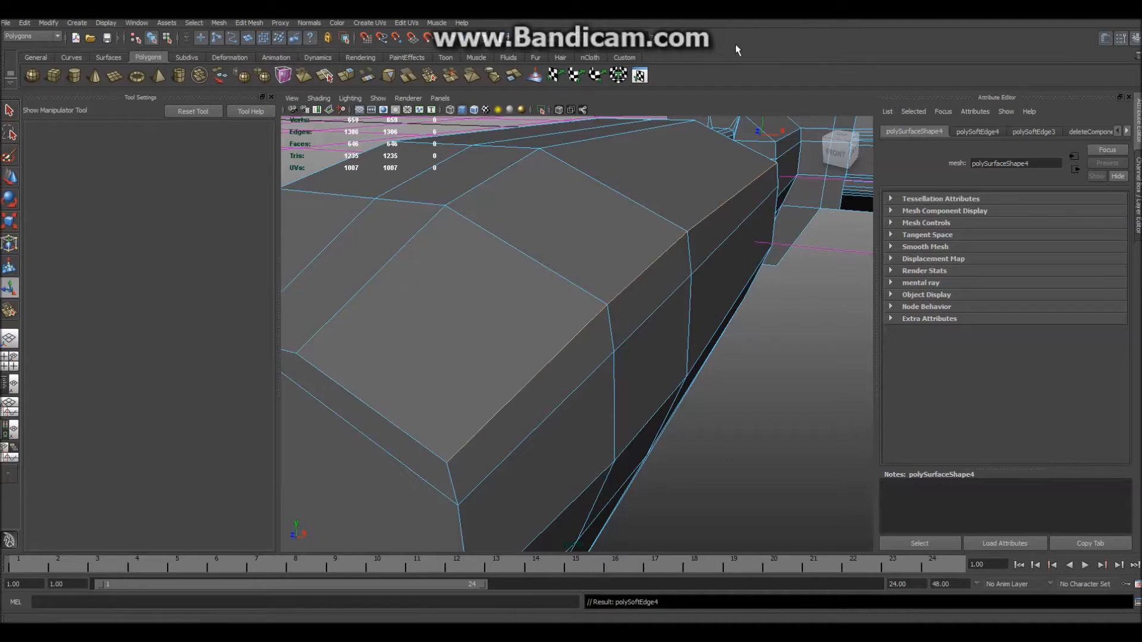
left_click(724, 410)
Bevel the two edge loops that run around the front hull section near its nose
scroll(719, 397, "down", 5)
left_click_drag(720, 399, 563, 390, "alt")
middle_click_drag(563, 390, 619, 406, "alt")
scroll(618, 406, "up", 3)
left_click_drag(618, 406, 643, 444, "alt")
scroll(631, 422, "up", 3)
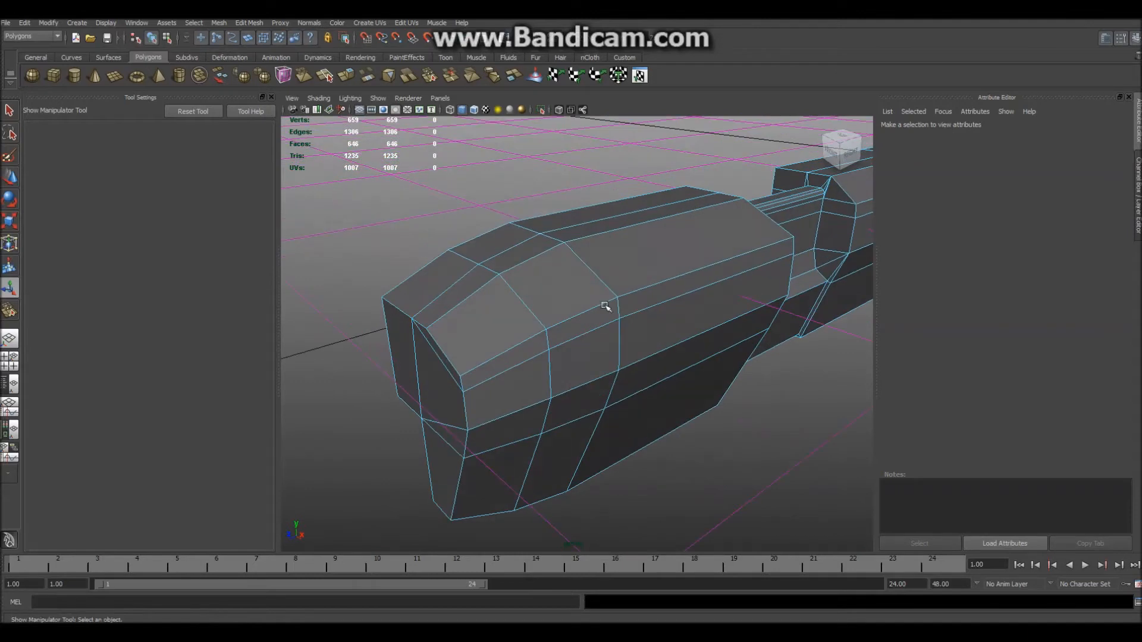
double_click(597, 276)
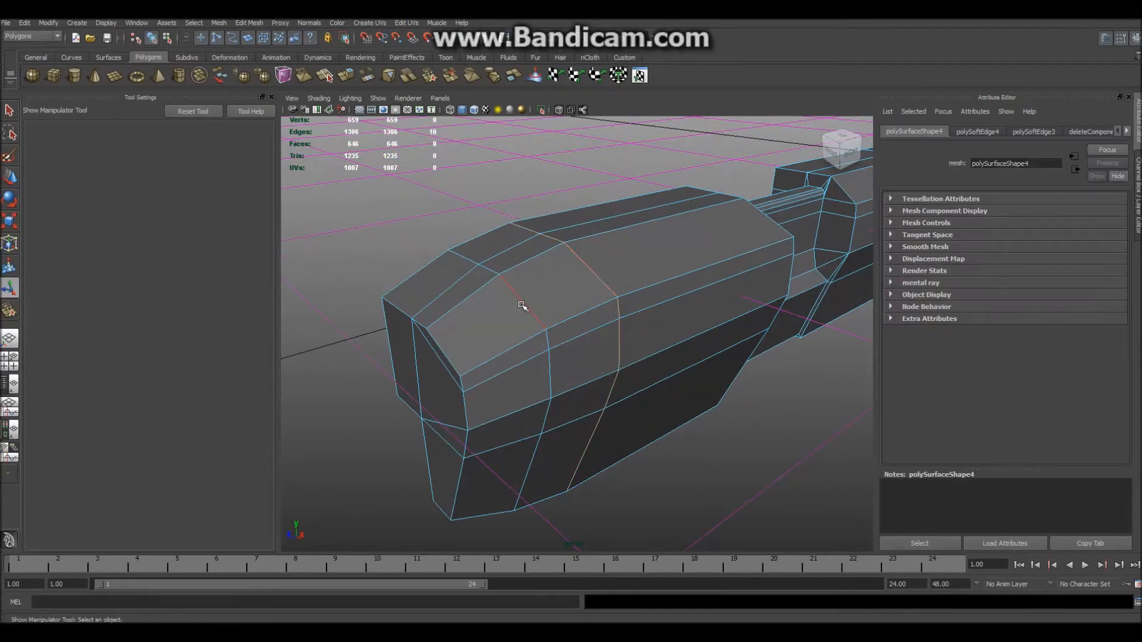
right_click_drag(546, 335, 545, 450, "shift")
right_click_drag(606, 321, 607, 297)
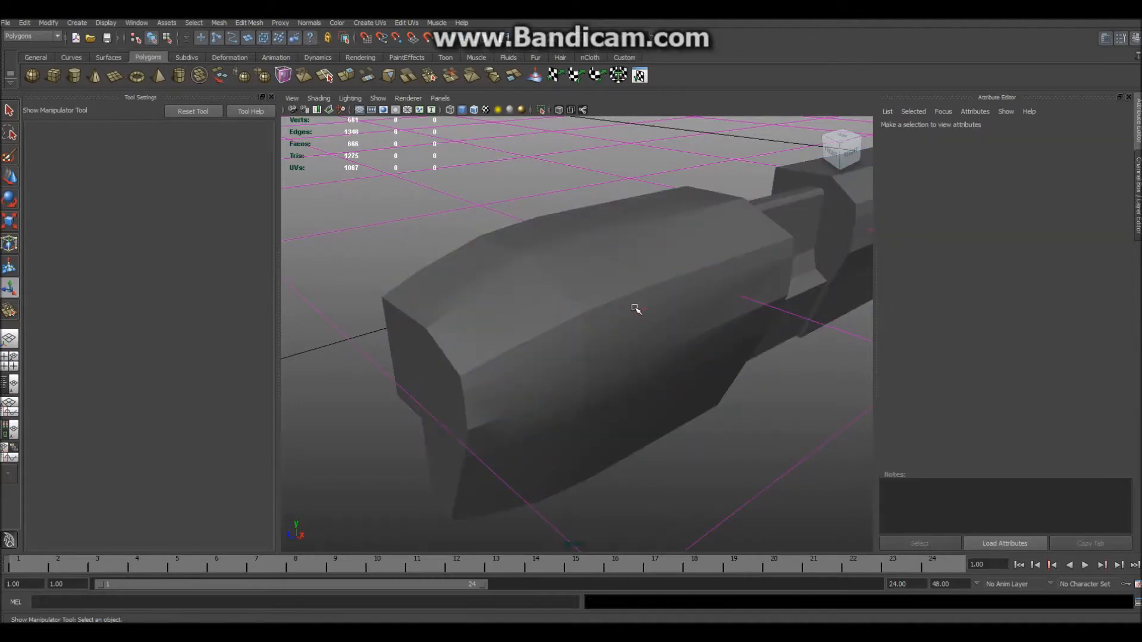
Set the offset of the nose loop bevel to 0.551 in its history settings
left_click(635, 311)
left_click(1140, 173)
left_click(1137, 138)
left_click(1127, 132)
left_click(1097, 134)
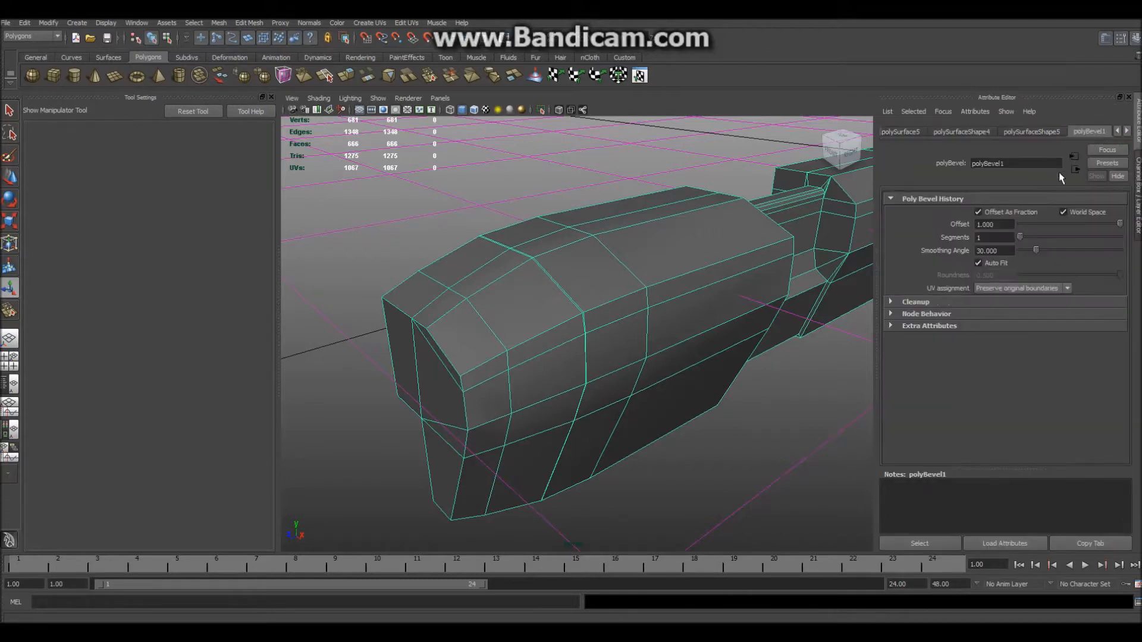
left_click_drag(1118, 223, 1075, 225)
left_click_drag(708, 401, 695, 369, "alt")
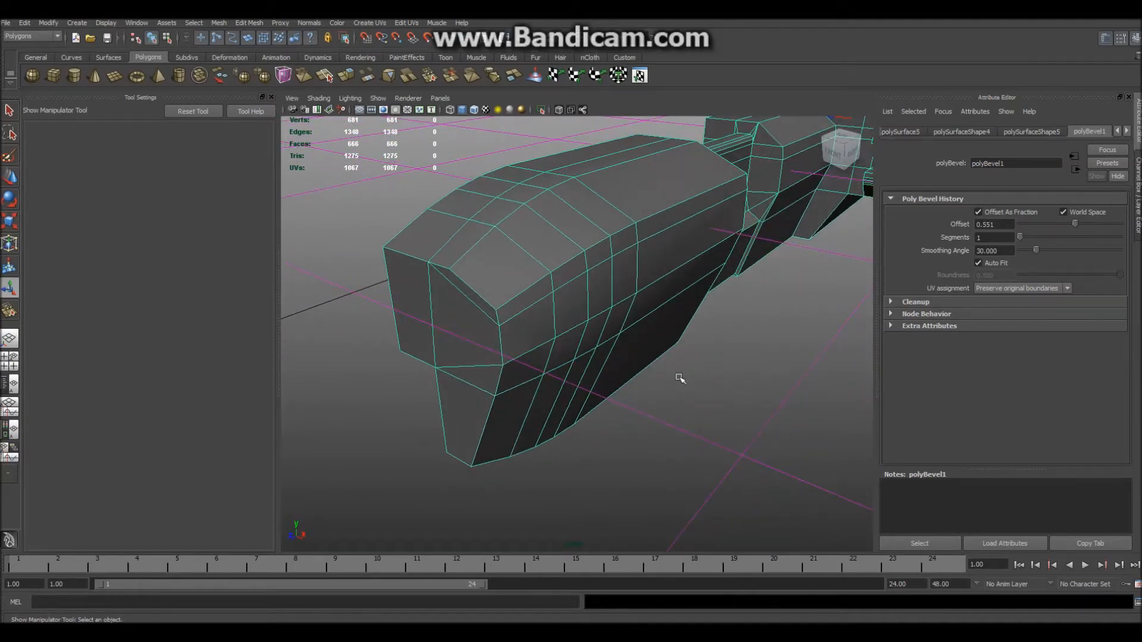
Bevel the lengthwise edges along the upper side of the front hull section
left_click_drag(685, 338, 683, 383, "alt")
right_click_drag(683, 382, 694, 404, "alt")
left_click_drag(694, 403, 709, 359, "alt")
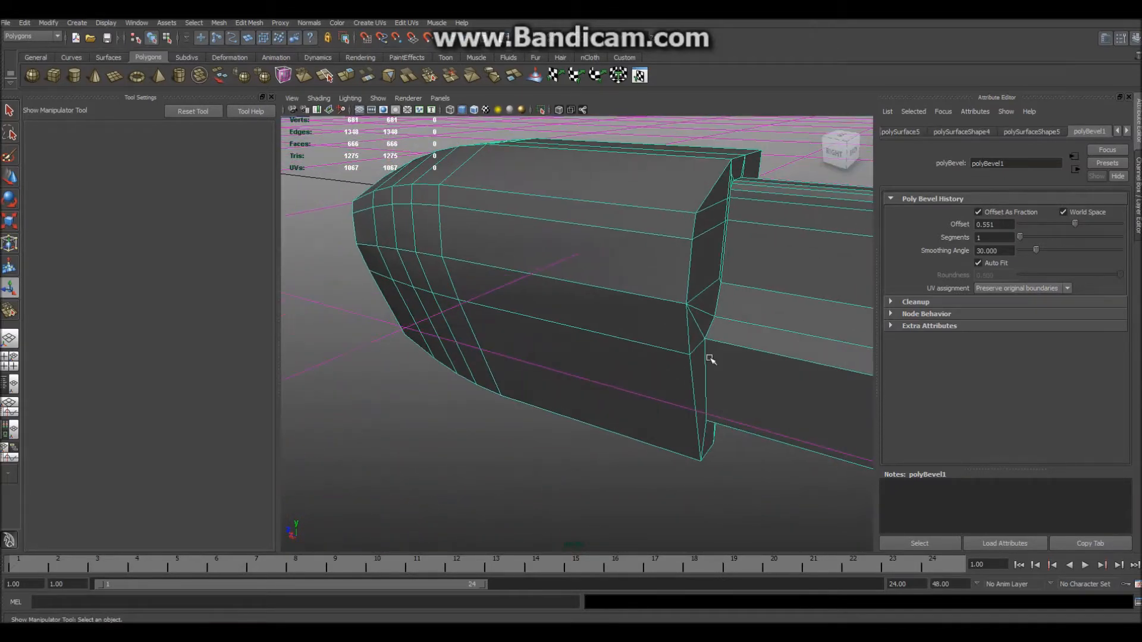
right_click_drag(646, 208, 642, 182)
left_click(641, 209)
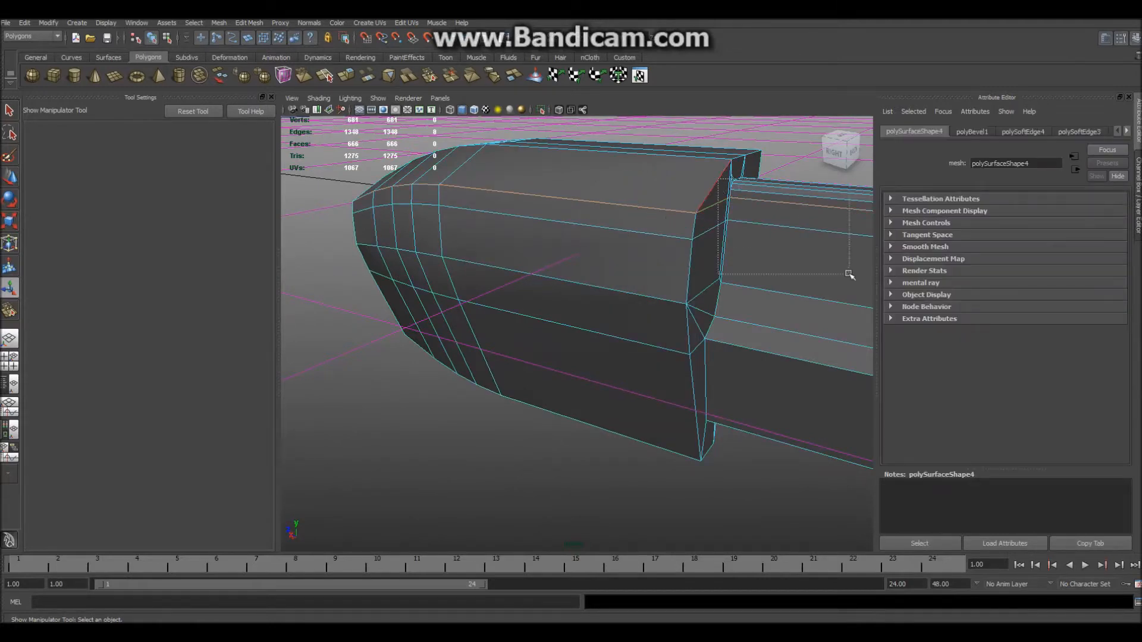
left_click_drag(774, 286, 543, 286, "alt")
right_click_drag(559, 255, 595, 371, "shift")
right_click_drag(653, 258, 685, 242)
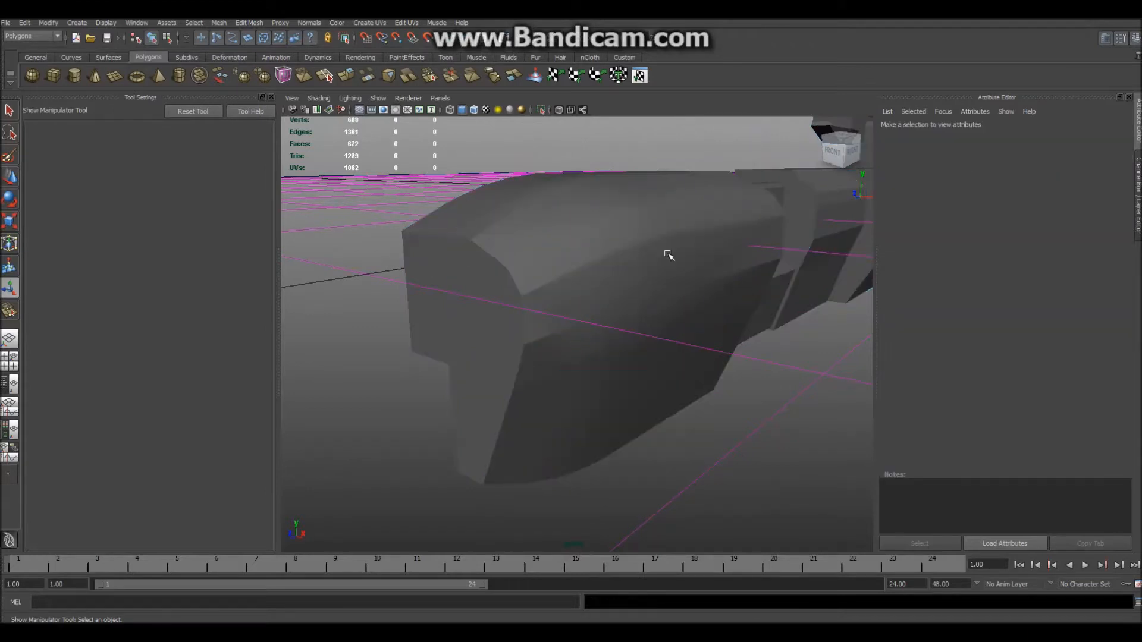
Set the offset of the lengthwise edge bevel to 0.719
left_click(667, 252)
mouse_move(1074, 225)
left_mouse_down()
mouse_move(1063, 224)
mouse_move(1106, 223)
mouse_move(1093, 229)
left_mouse_up()
key("ctrl+z")
left_click(1043, 132)
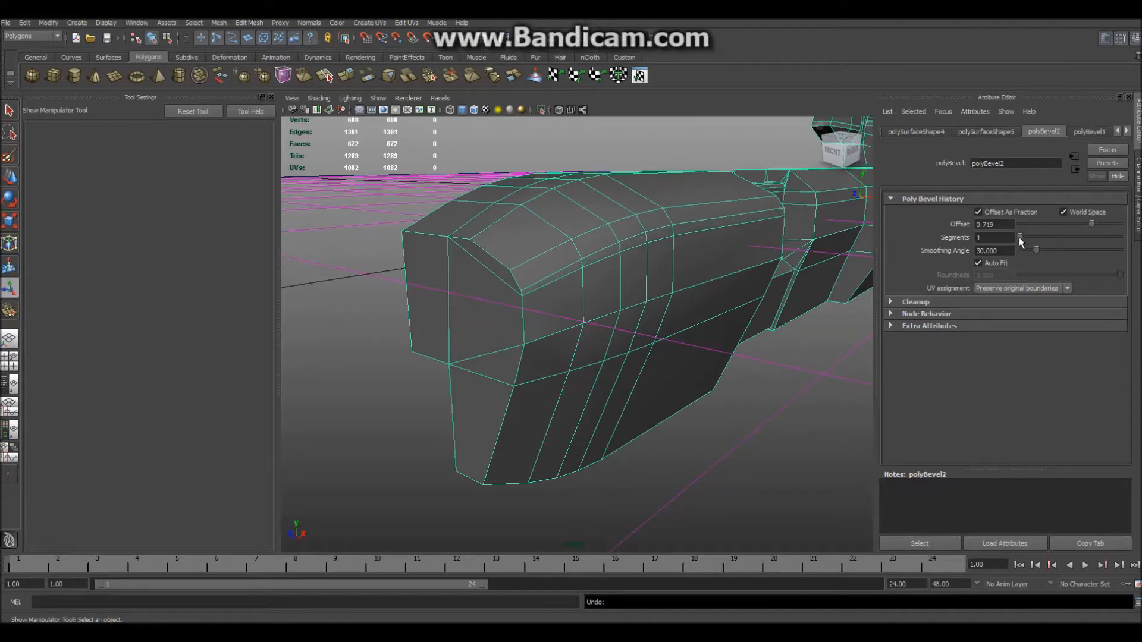
Try 2 and 3 segments on the lengthwise edge bevel and check the shape from the front
left_click_drag(741, 274, 630, 398, "alt")
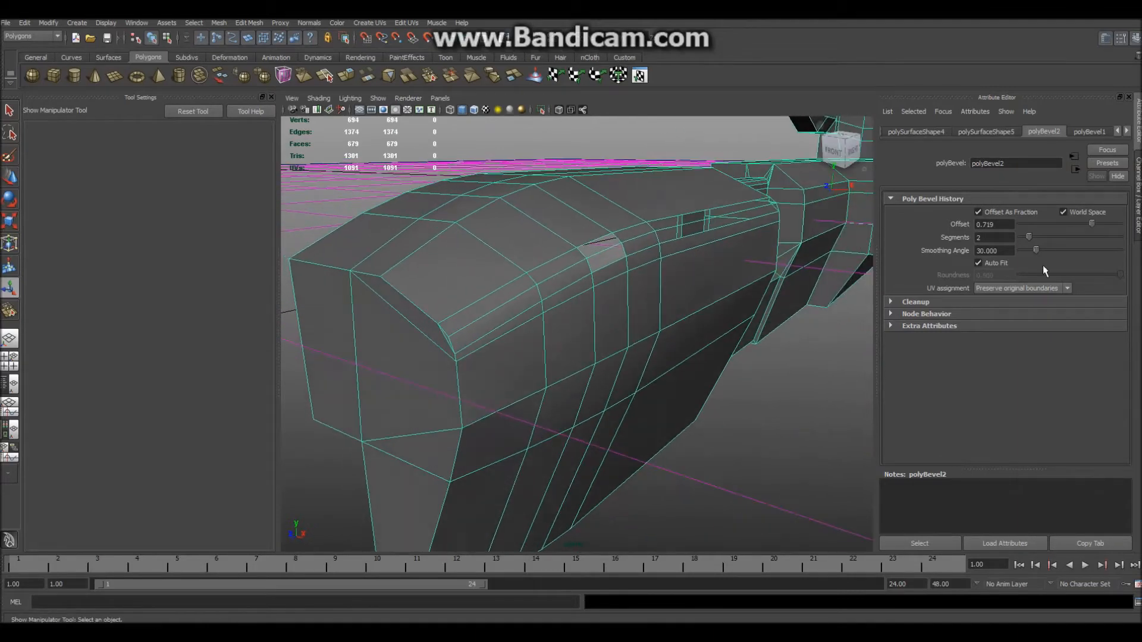
left_click_drag(582, 395, 762, 399, "alt")
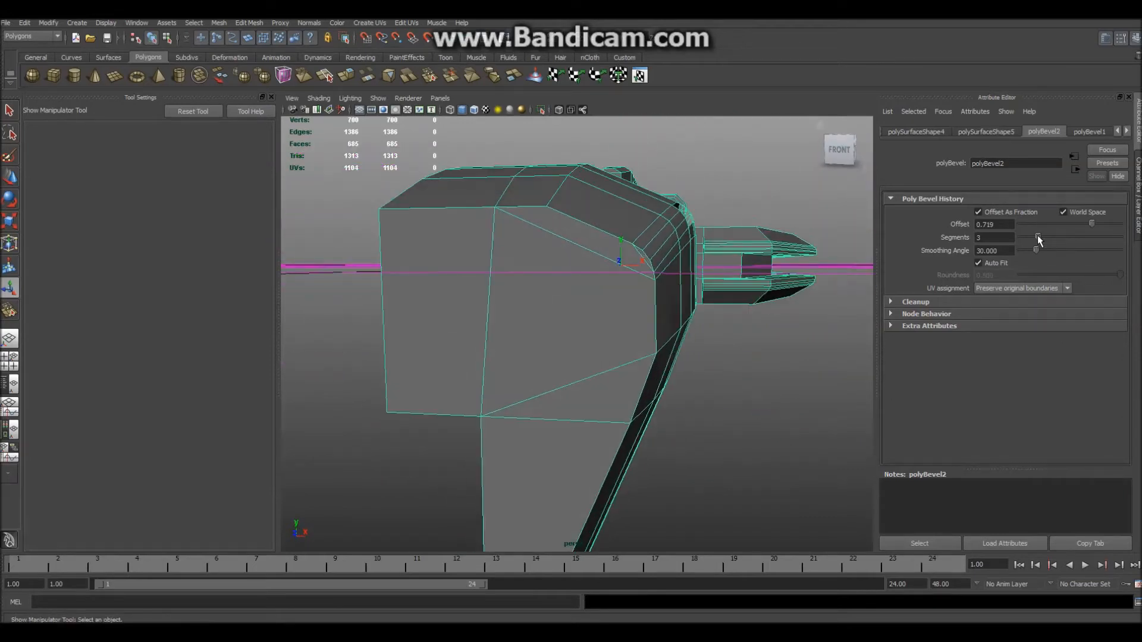
left_click_drag(790, 319, 640, 304, "alt")
Select the two rows of side faces below the bevel on the front hull section and move them slightly outward along X
right_click_drag(650, 298, 667, 326)
left_click(686, 282)
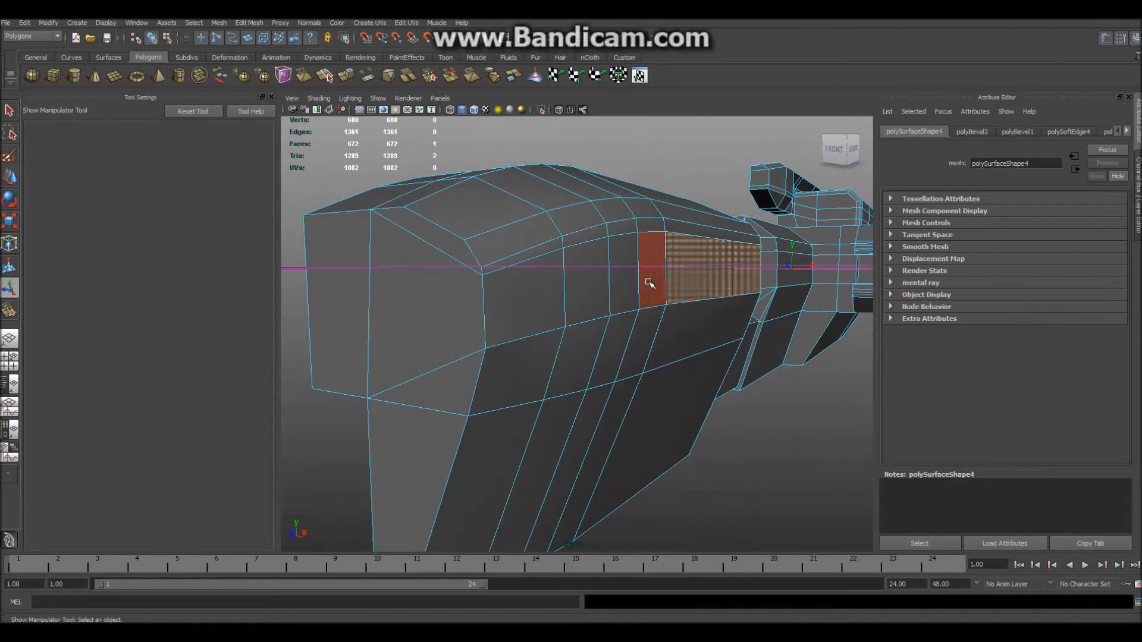
left_click(587, 304, "shift")
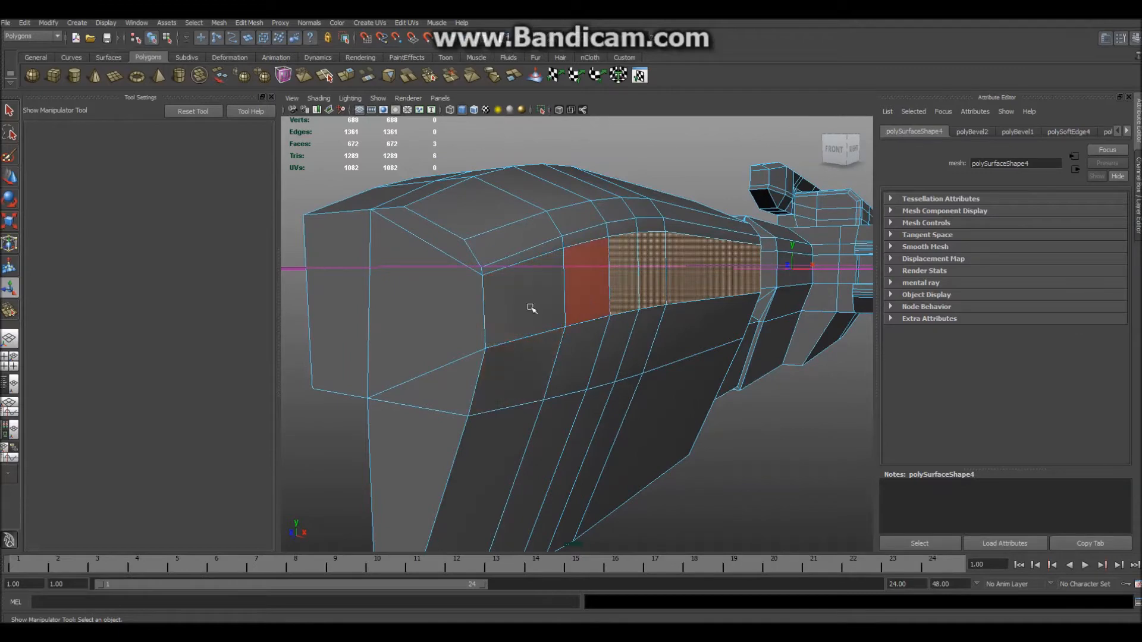
left_click(533, 308, "shift")
mouse_move(672, 438)
left_mouse_down("alt")
mouse_move(737, 436)
mouse_move(654, 441)
left_mouse_up("alt")
left_click(613, 365, "shift")
left_click(636, 350, "shift")
left_click(651, 339, "shift")
left_click(667, 344, "shift")
left_click(692, 331, "shift")
key("w")
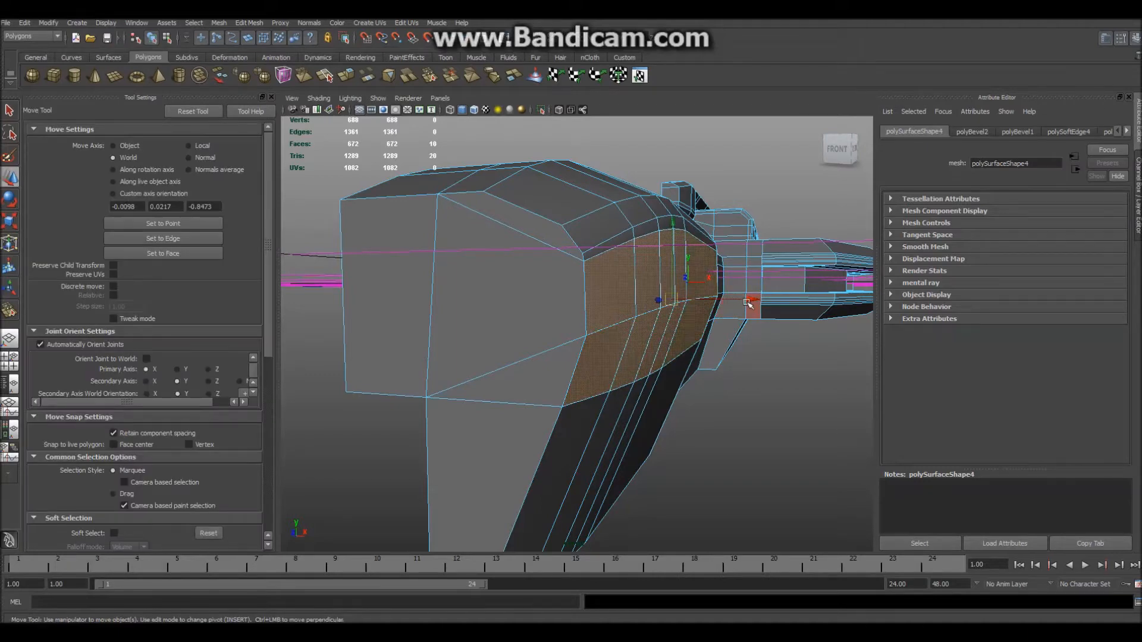
left_click_drag(742, 302, 760, 300)
left_click(735, 392)
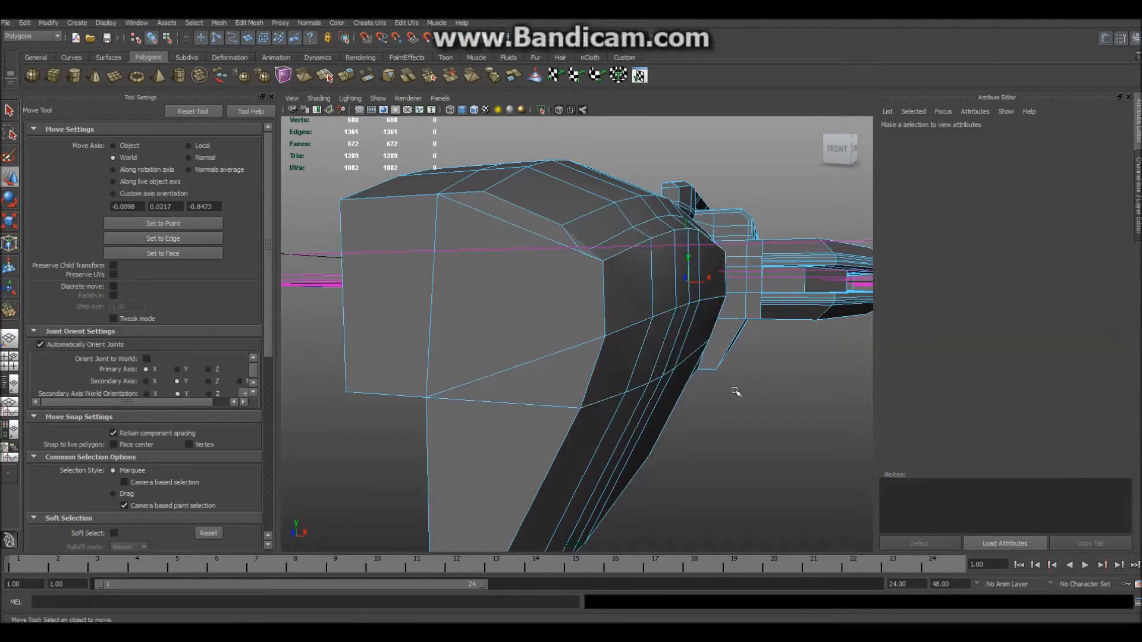
Select only the front hull section's part of the lower lengthwise bevel edge loop and move it slightly down along Y
left_click_drag(663, 399, 480, 260, "alt")
right_click_drag(480, 258, 490, 238)
double_click(535, 246)
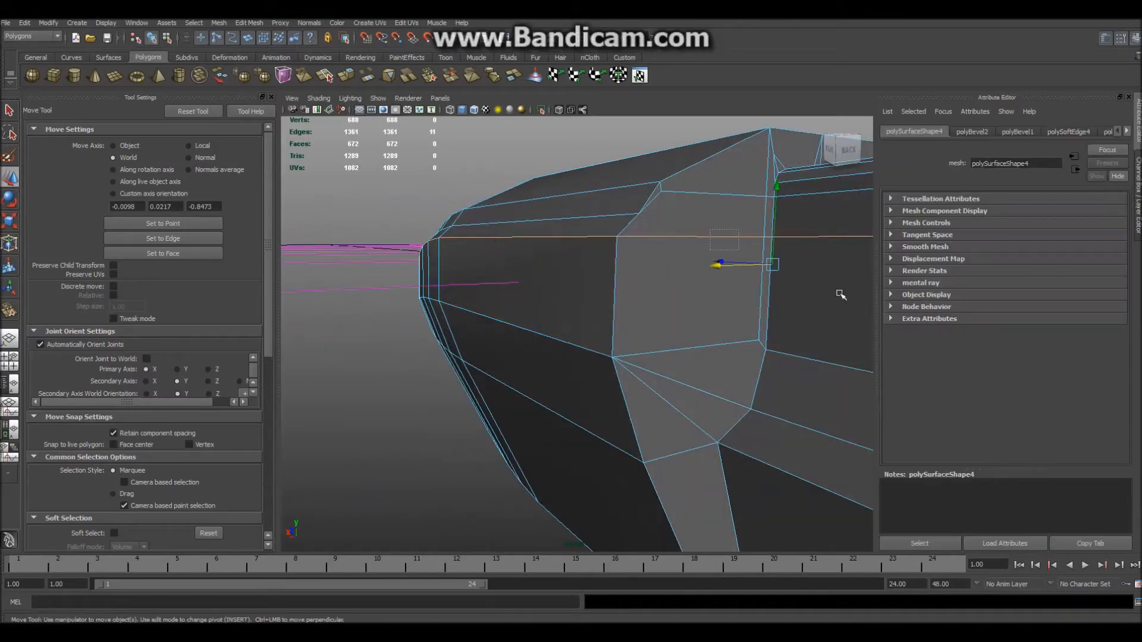
right_click_drag(760, 345, 667, 344, "alt")
left_click_drag(668, 345, 762, 349, "alt")
left_click(800, 316, "ctrl")
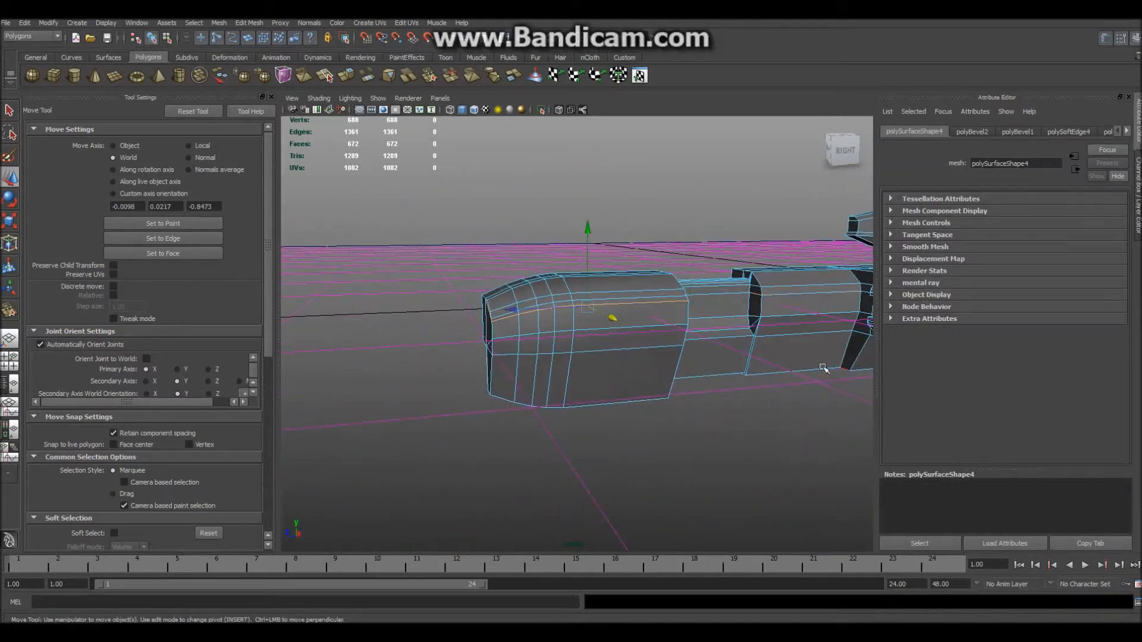
left_click_drag(588, 233, 580, 233)
key("ctrl+z")
left_click_drag(580, 233, 546, 228, "alt")
scroll(501, 320, "up", 5)
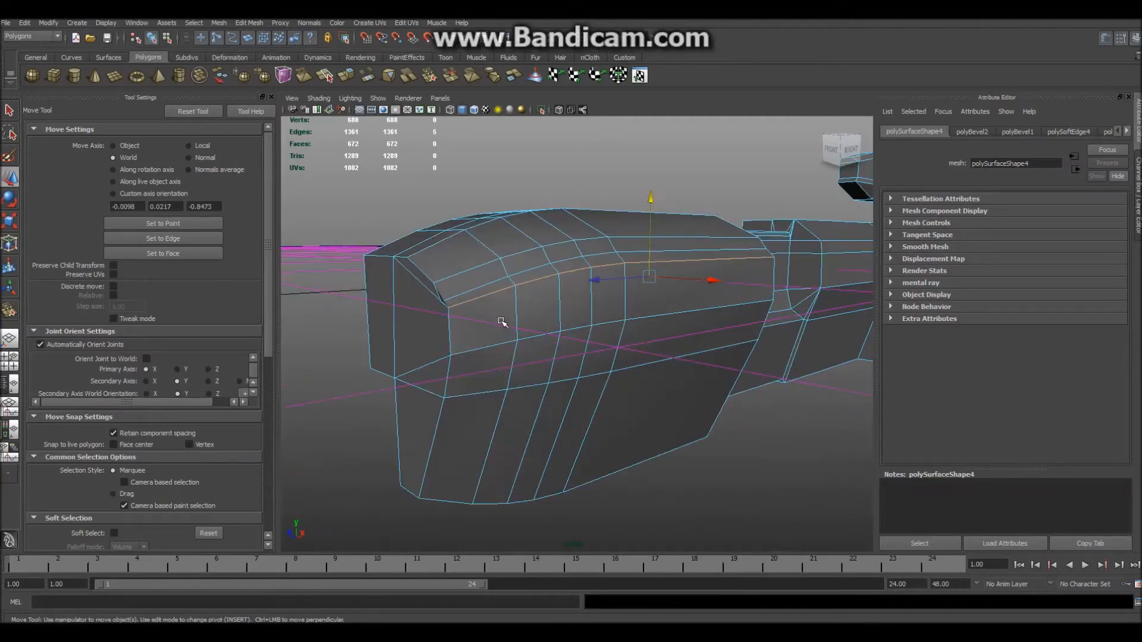
left_click_drag(502, 321, 536, 367, "alt")
scroll(667, 218, "up", 3)
left_click_drag(690, 174, 688, 203)
left_click(760, 448)
Merge the stray vertex on the rear cap of the front hull section into the adjacent corner vertex
left_click_drag(760, 448, 537, 474, "alt")
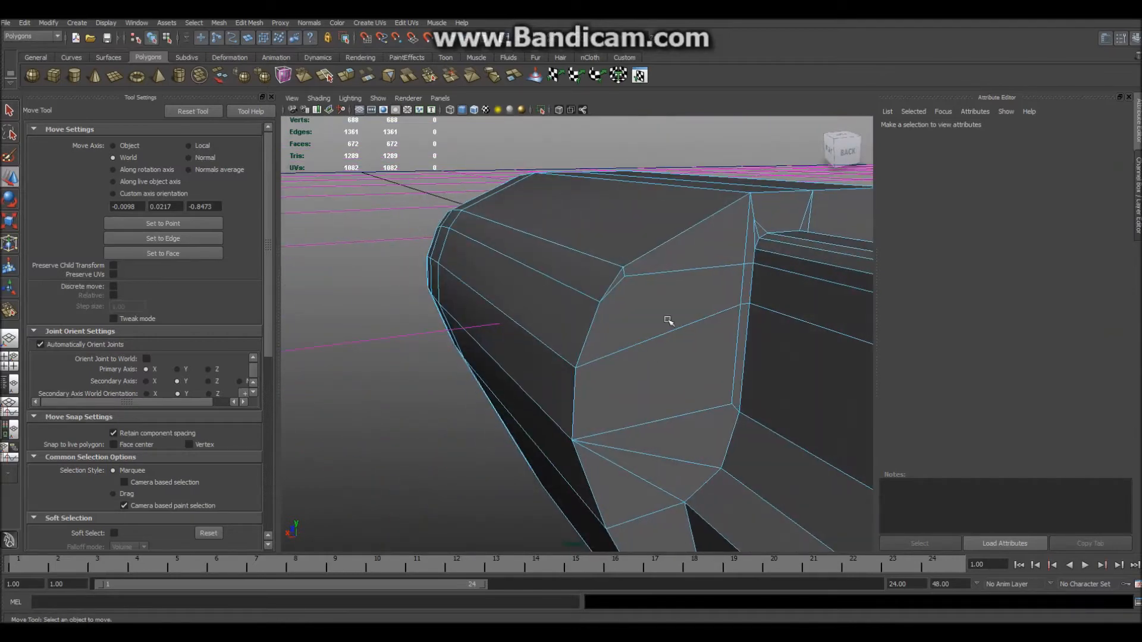
right_click_drag(642, 275, 713, 263, "shift")
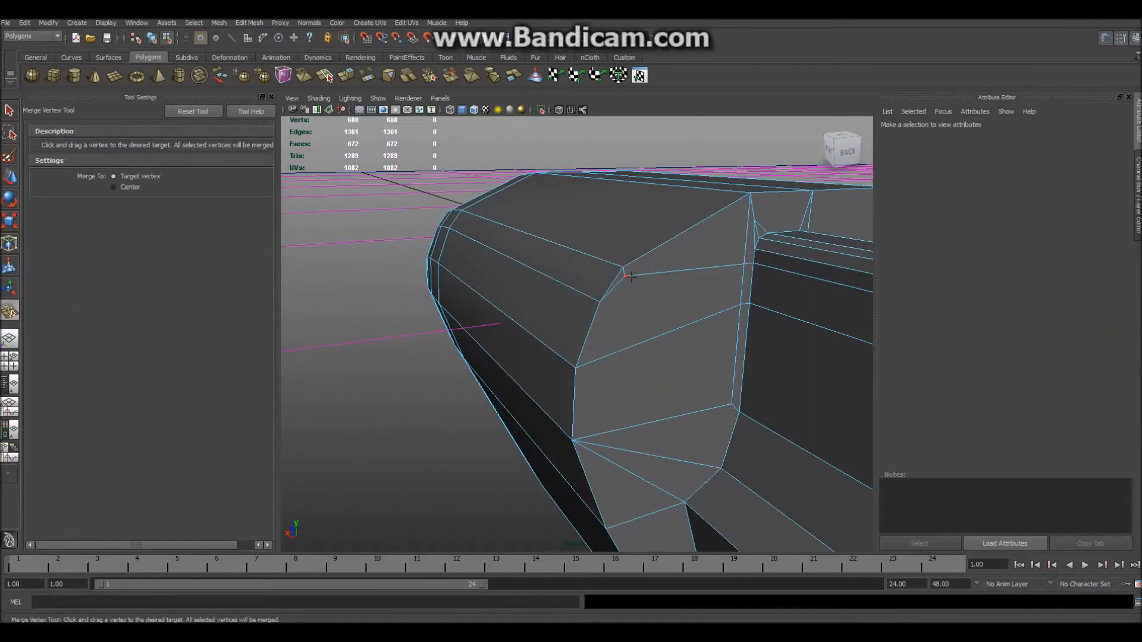
left_click_drag(736, 267, 574, 268)
Split the front cap face with a new edge from the top of its vertical edge to the outer rim vertex
right_click_drag(545, 304, 577, 297, "shift")
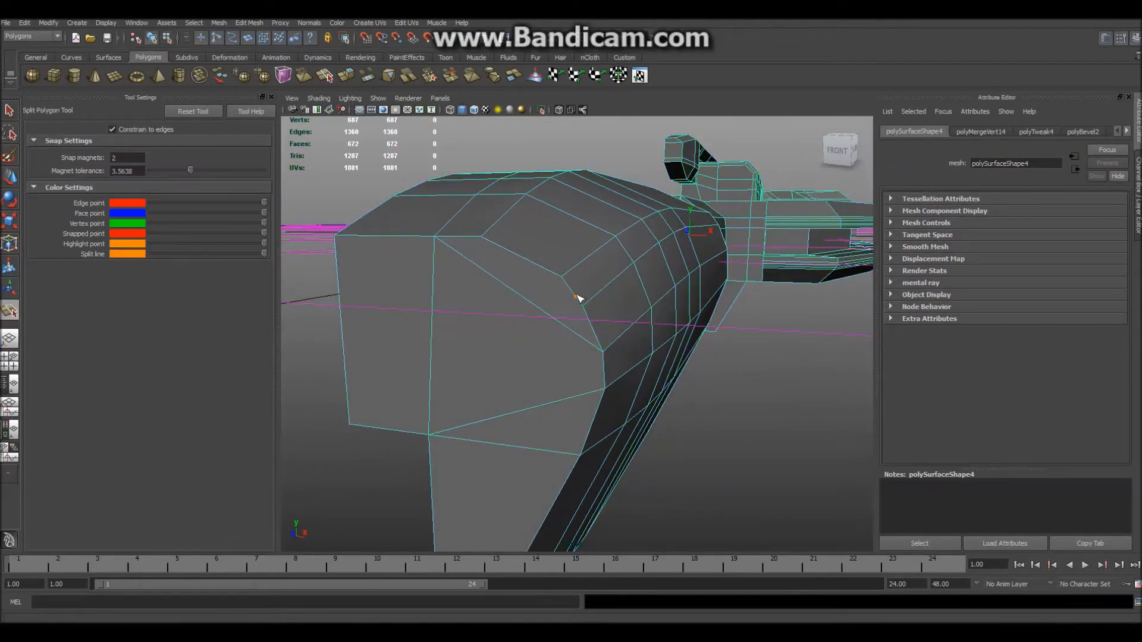
left_click_drag(488, 242, 395, 263)
key("w")
Select the four crosswise edge loops around the front hull section and soften their shading
left_click_drag(497, 297, 606, 352, "alt")
right_click_drag(589, 336, 624, 319)
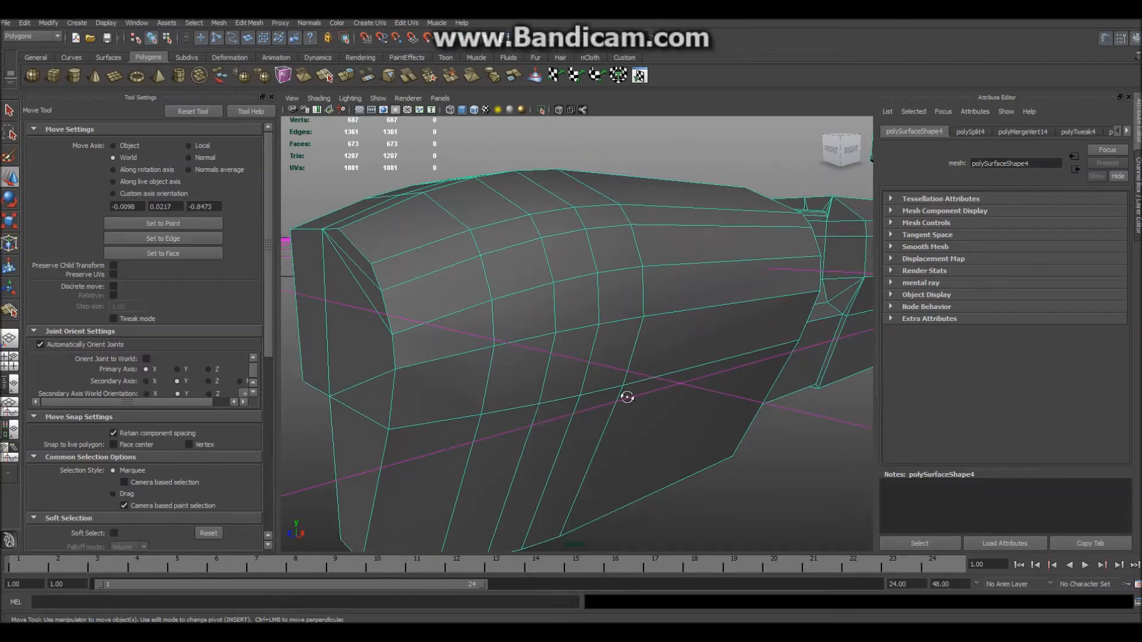
left_click_drag(627, 397, 601, 355, "alt")
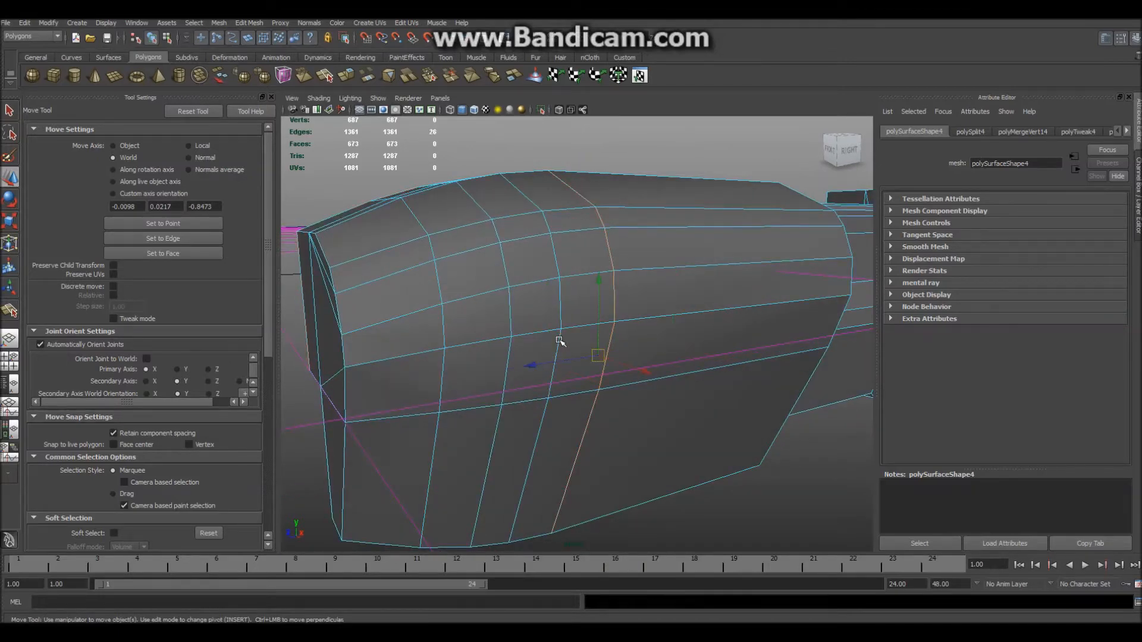
left_click_drag(561, 351, 575, 323, "alt")
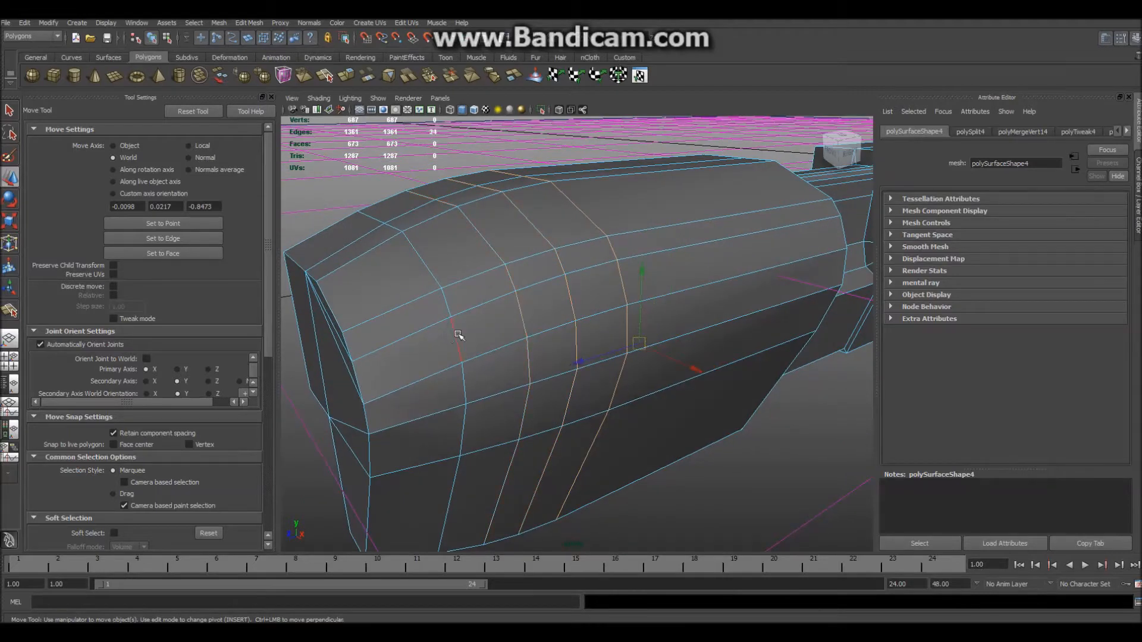
left_click_drag(548, 373, 506, 381, "alt")
right_click(506, 380, "shift")
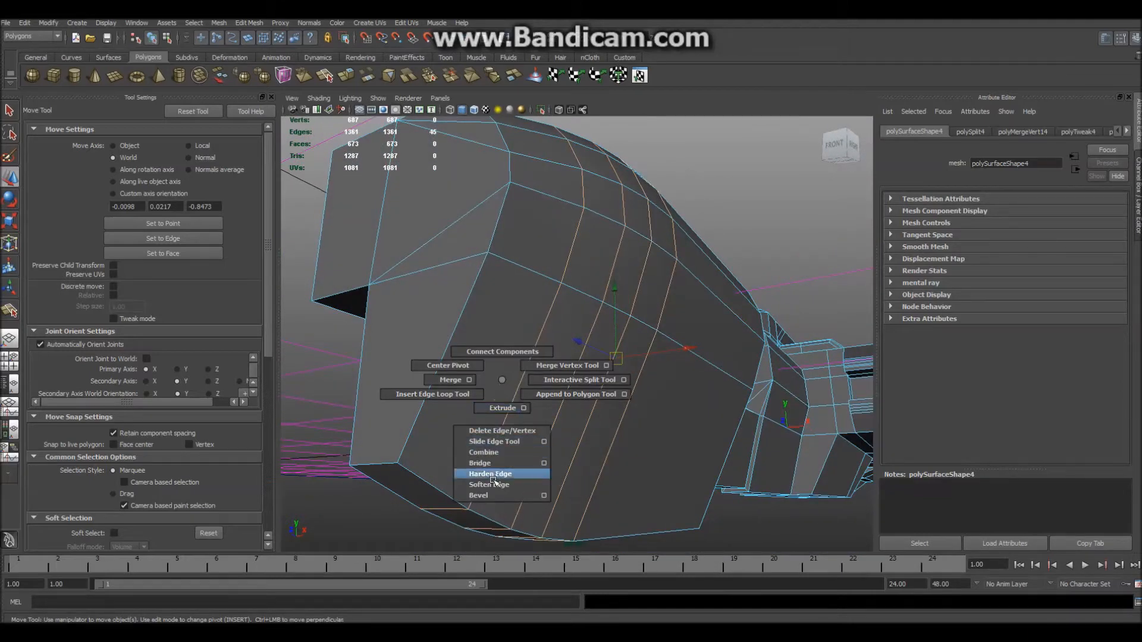
left_click(490, 485)
left_click_drag(551, 461, 619, 438, "alt")
left_click(736, 505)
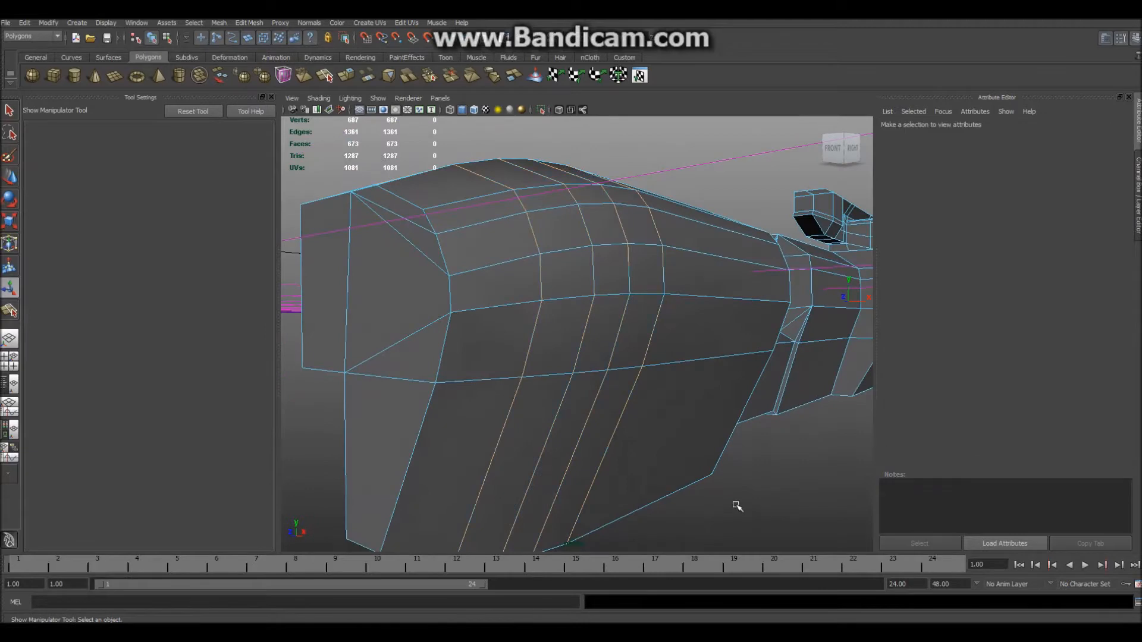
right_click_drag(590, 365, 631, 351)
left_click_drag(721, 461, 575, 367, "alt")
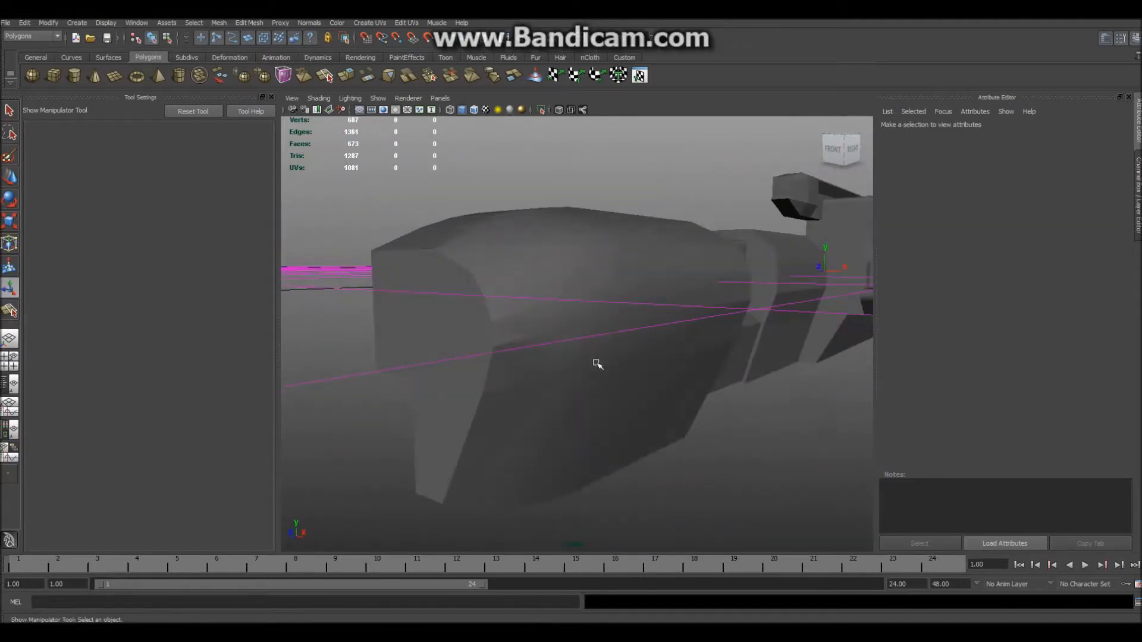
Select the lengthwise edges along the side and top of the front hull section, band by band
left_click(515, 352)
left_click_drag(529, 354, 480, 351, "alt")
right_click_drag(458, 334, 417, 247)
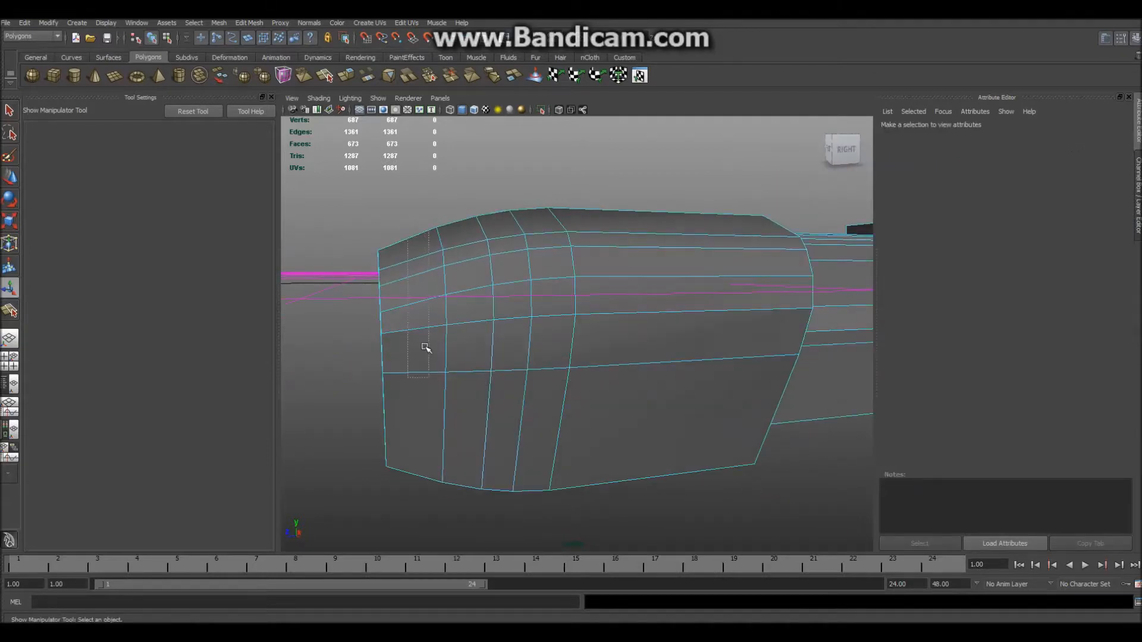
left_click_drag(381, 234, 421, 500, "alt")
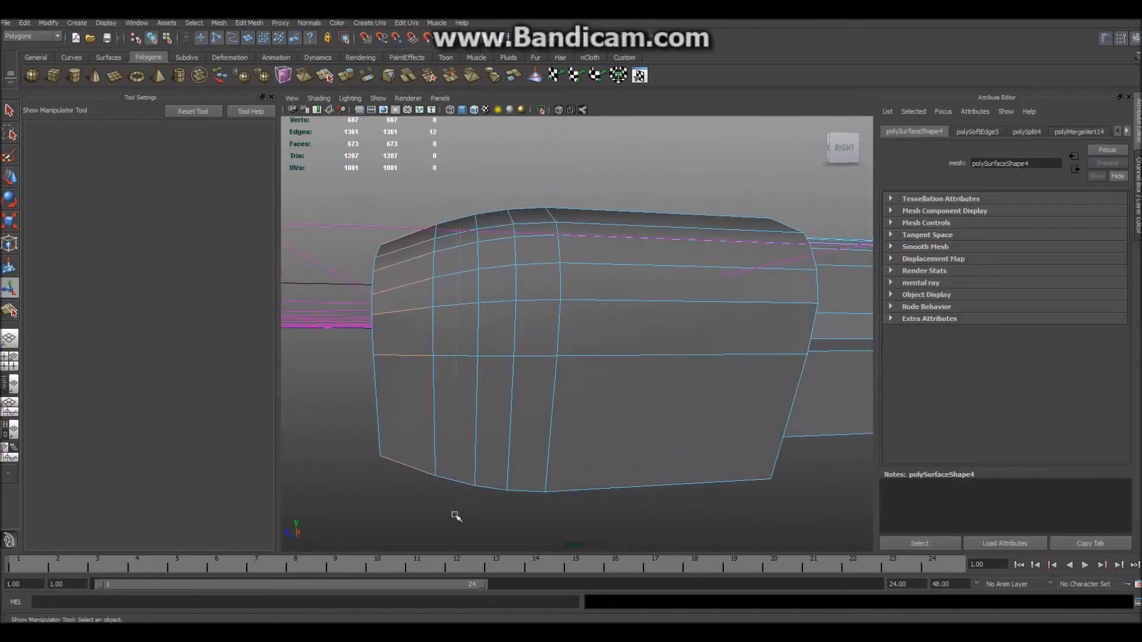
left_click_drag(494, 518, 495, 516, "shift")
left_click_drag(498, 516, 519, 503, "alt")
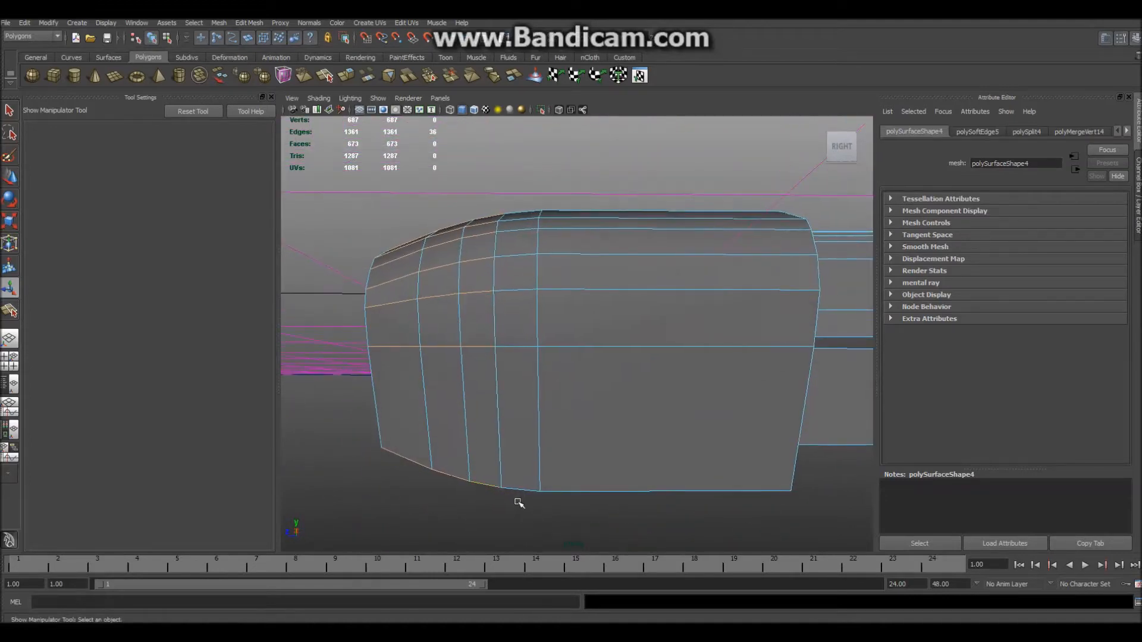
left_click_drag(581, 554, 563, 516, "shift")
left_click_drag(564, 517, 519, 512, "alt")
left_click_drag(352, 424, 842, 578, "shift")
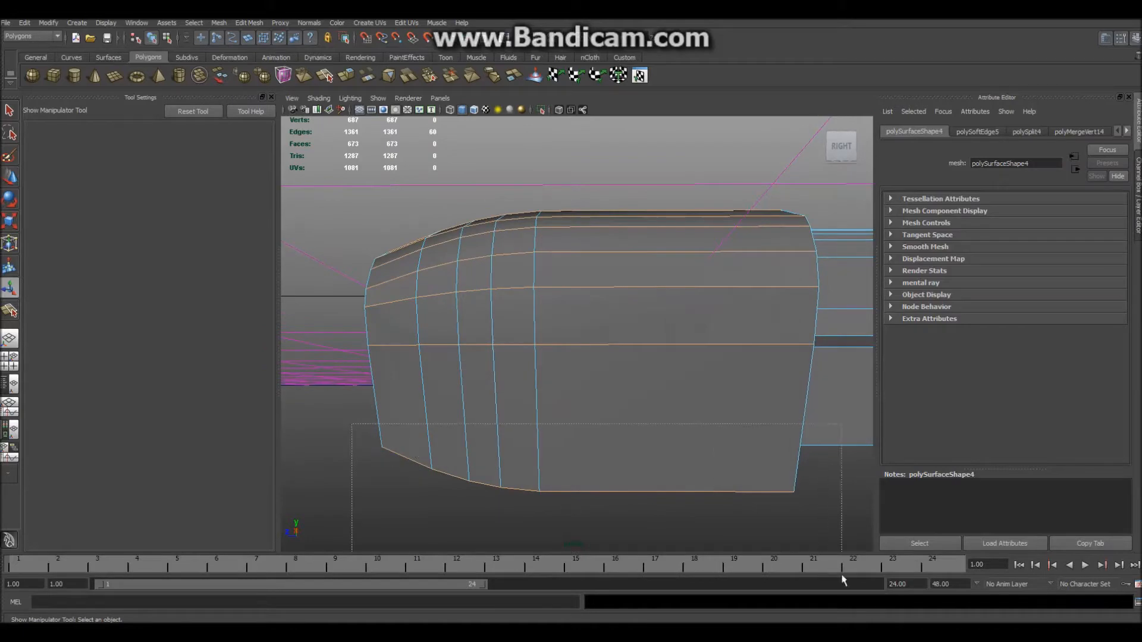
Remove the unwanted edges around the open underside from the selection and soften the remaining lengthwise edges
left_click_drag(420, 487, 784, 555, "alt")
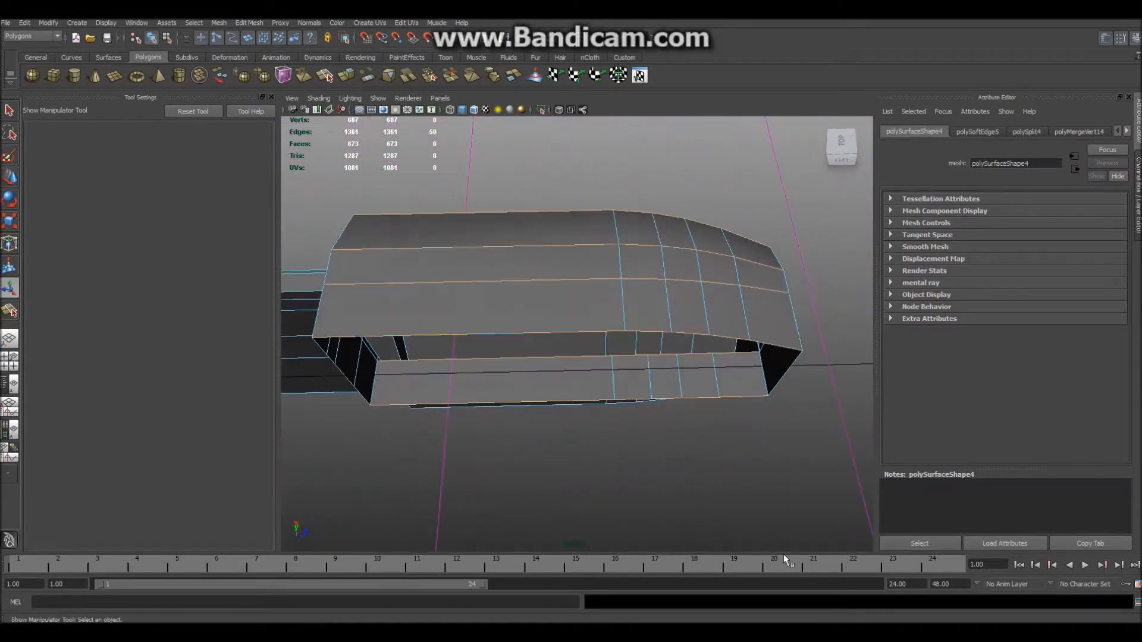
left_click_drag(483, 356, 764, 473)
left_click_drag(743, 420, 743, 422)
left_click_drag(743, 422, 557, 350, "alt")
right_click_drag(549, 331, 557, 435, "shift")
right_click_drag(560, 385, 589, 373)
left_click(717, 468)
Select the five upper cap faces on the front end of the front hull section and delete them
left_click_drag(740, 473, 506, 310, "alt")
left_click(534, 271)
right_click_drag(487, 256, 488, 283)
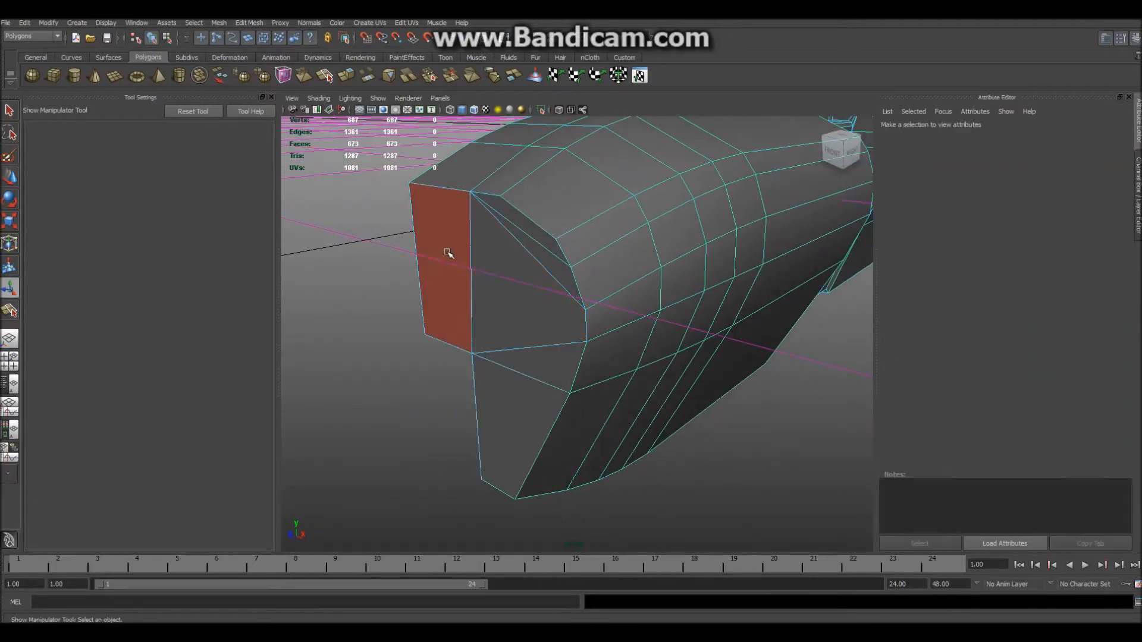
left_click(447, 253)
left_click(497, 263, "shift")
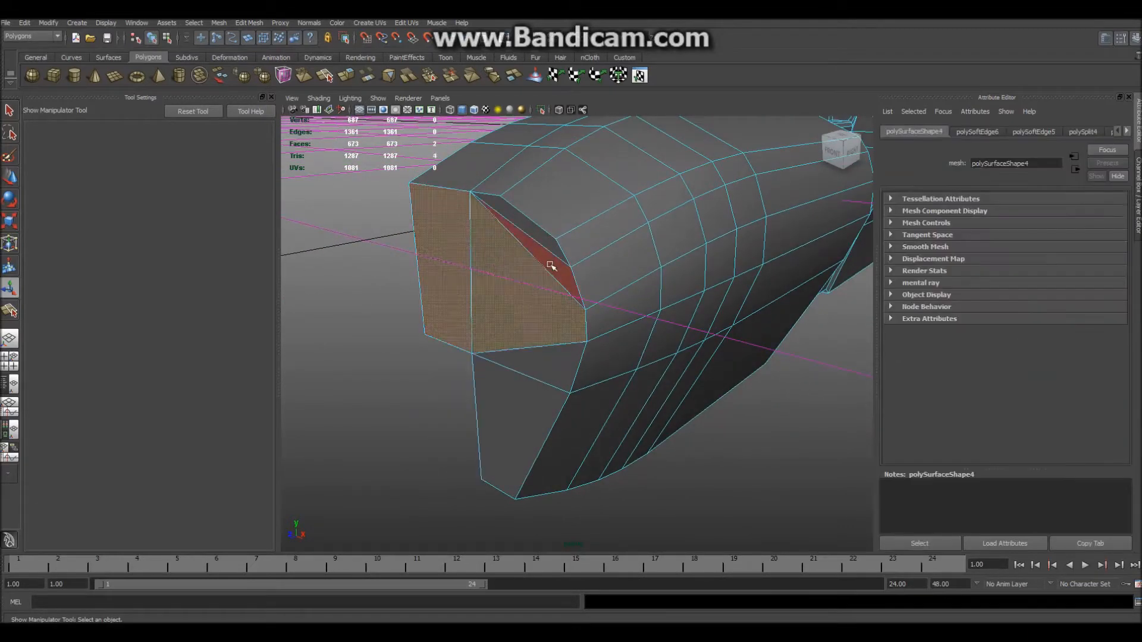
left_click(571, 364, "shift")
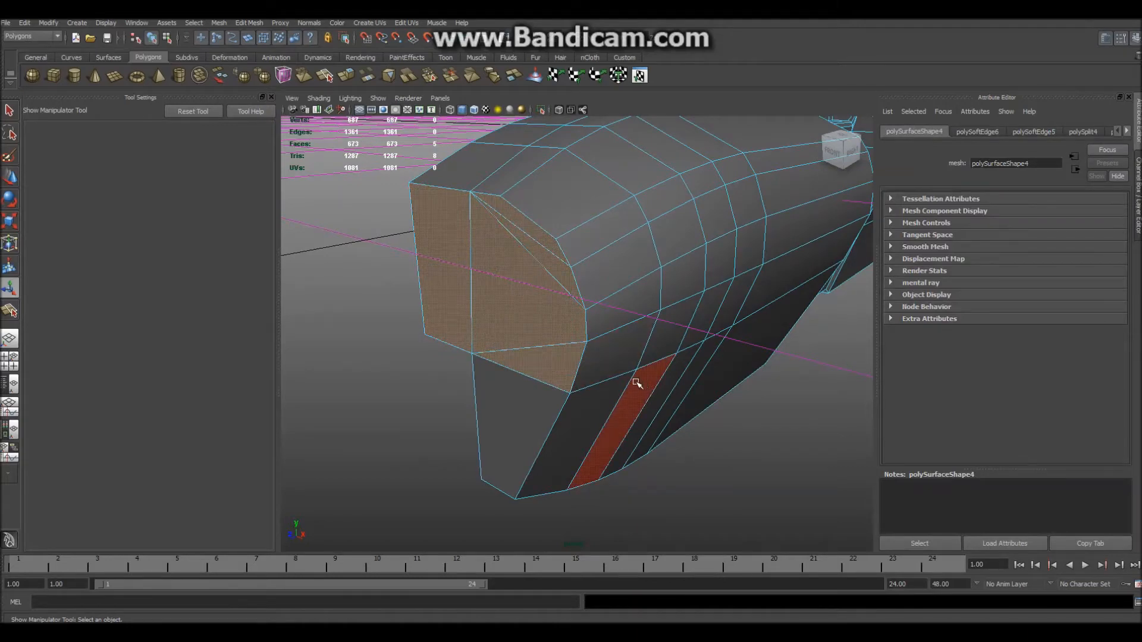
key("Delete")
Select the open border edges around the upper front opening, leave out the rest of the border loop, and extrude them
left_click_drag(474, 311, 481, 186, "alt")
right_click_drag(481, 187, 484, 217)
mouse_move(416, 224)
left_mouse_down("alt")
mouse_move(395, 223)
mouse_move(425, 223)
left_mouse_up("alt")
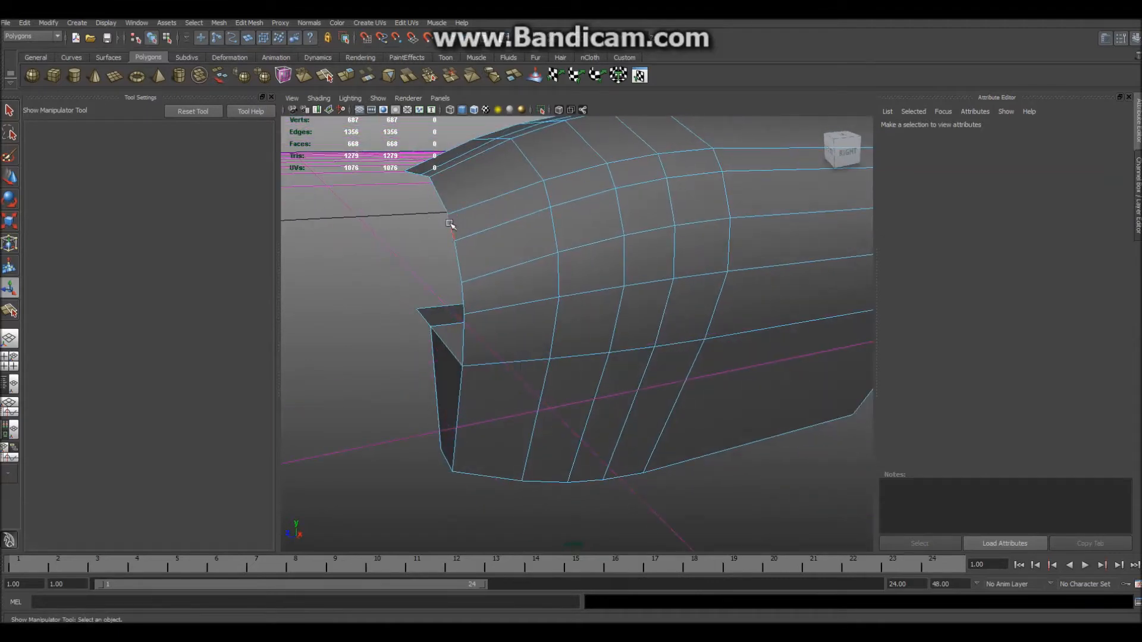
double_click(450, 224)
left_click_drag(450, 224, 497, 302, "alt")
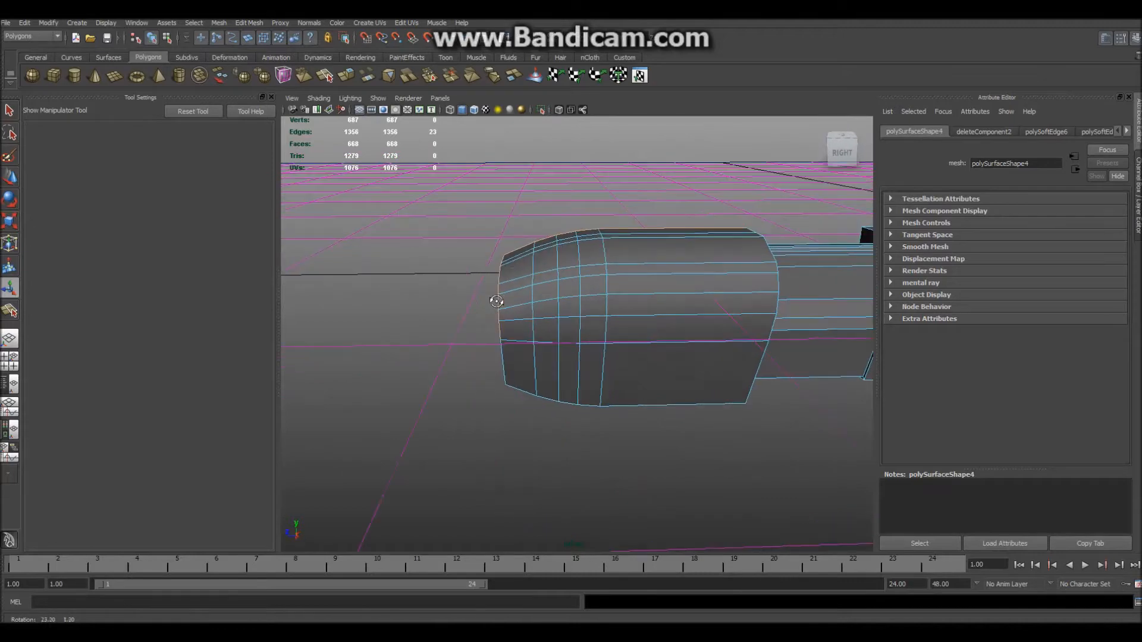
left_click_drag(523, 225, 493, 465)
scroll(535, 452, "up", 3)
right_click_drag(469, 314, 469, 342, "shift")
Move the extruded border edges forward along Z and scale them into a flat, narrower rim
key("w")
left_click_drag(382, 301, 407, 377)
key("r")
left_click_drag(523, 342, 408, 357)
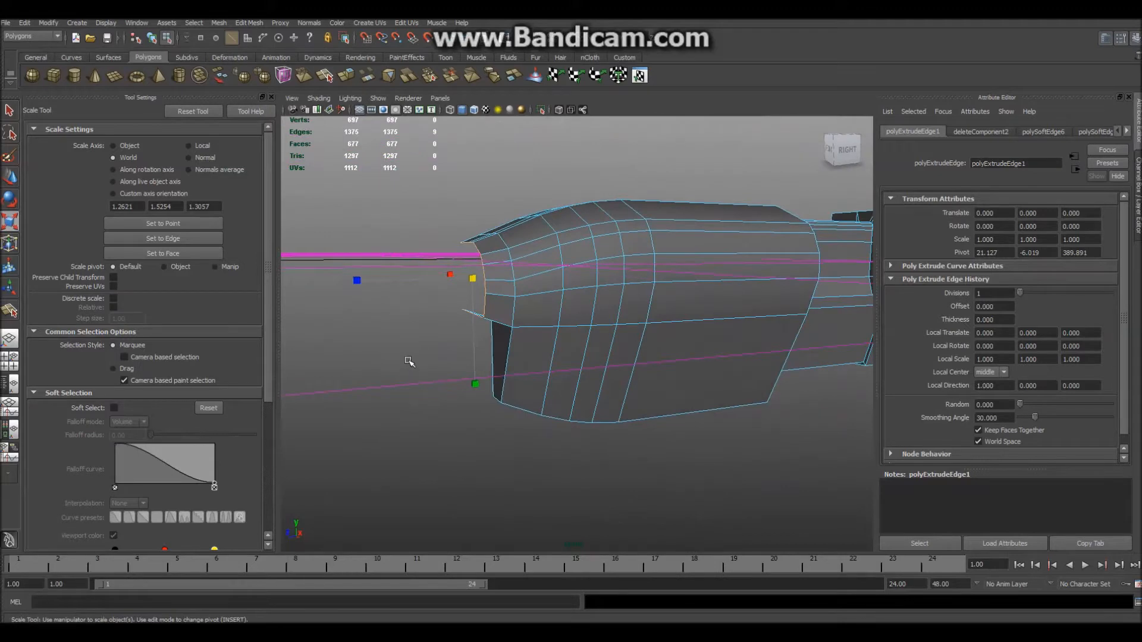
key("w")
left_click_drag(392, 282, 385, 282)
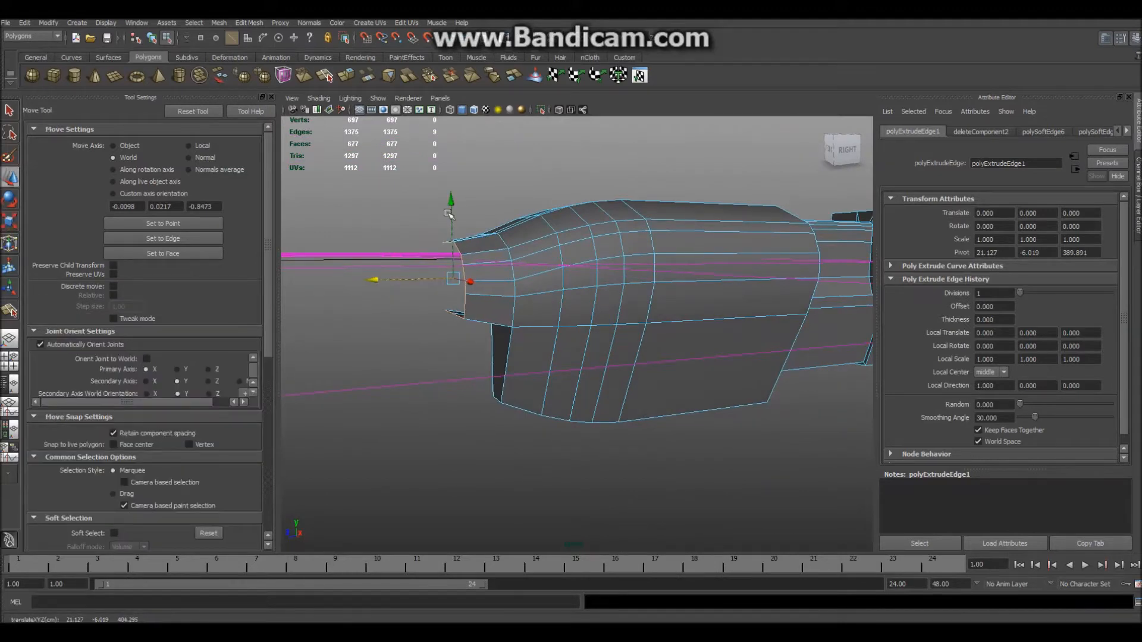
key("r")
left_click_drag(457, 279, 581, 423)
key("w")
Snap the two inner end vertices of the extruded rim along X to the hull's centreline
right_click_drag(593, 395, 558, 395)
left_click_drag(627, 438, 571, 340, "alt")
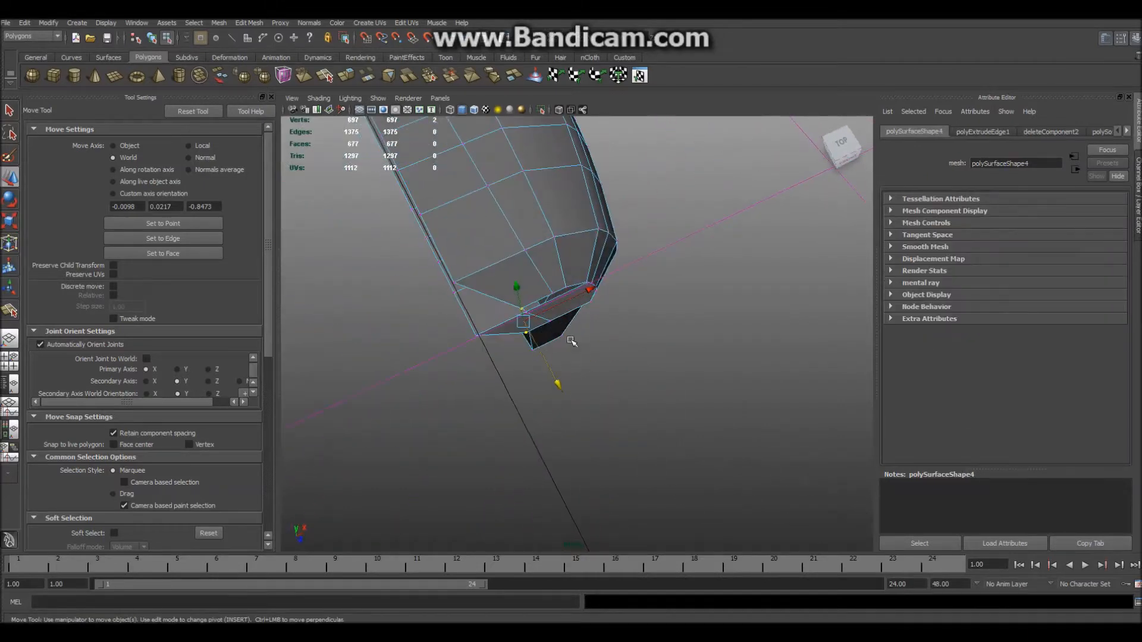
left_click_drag(588, 290, 462, 279)
key("v")
left_click(612, 420)
Select the three lower vertices of the extruded front rim and move them down along Y
left_click_drag(616, 420, 483, 313, "alt")
middle_click_drag(483, 314, 465, 374, "alt")
mouse_move(466, 374)
left_mouse_down("alt")
mouse_move(512, 369)
mouse_move(473, 354)
mouse_move(452, 365)
mouse_move(469, 364)
left_mouse_up("alt")
right_click_drag(536, 313, 508, 314)
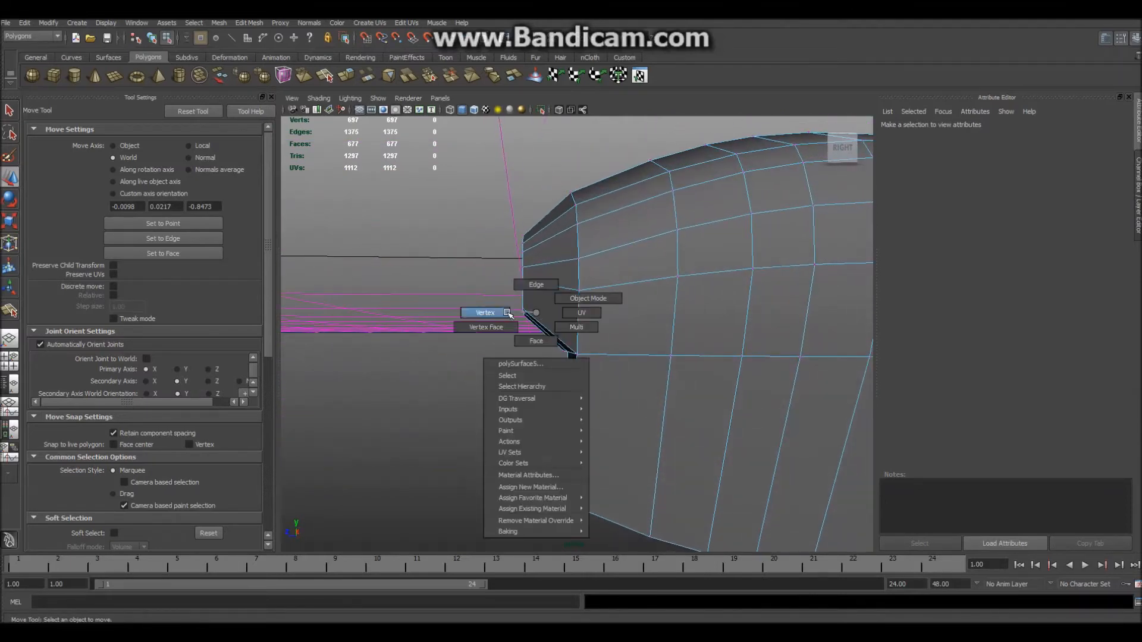
left_click(524, 312)
middle_click_drag(521, 238, 525, 260)
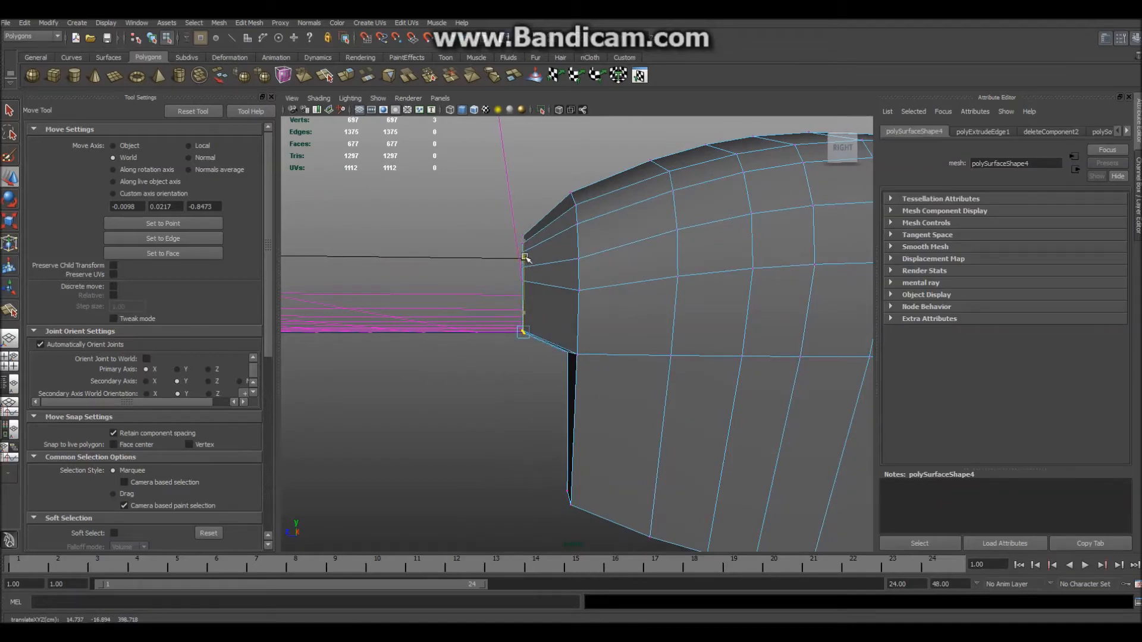
left_click(456, 275)
Insert a lengthwise edge loop just above the lower side edge of the front hull section
mouse_move(485, 395)
left_mouse_down("alt")
mouse_move(528, 383)
mouse_move(490, 401)
left_mouse_up("alt")
left_click_drag(561, 339, 642, 393, "alt")
scroll(643, 392, "down", 4)
right_click_drag(622, 340, 595, 336, "shift")
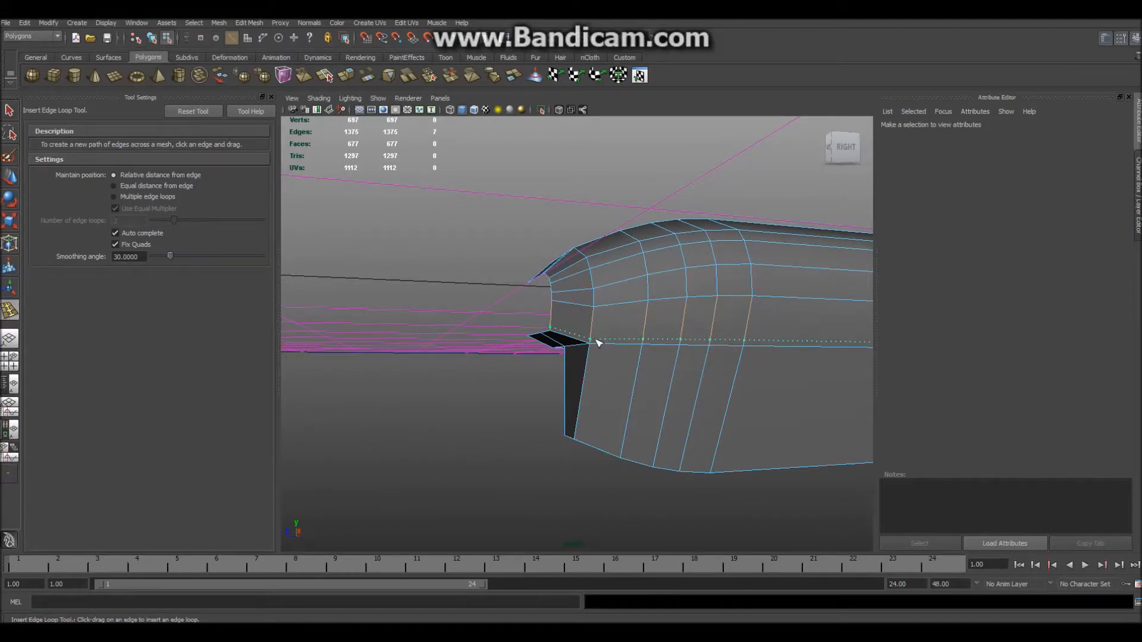
Merge the inserted loop's end vertex on the extruded rim into the adjacent corner vertex
left_click_drag(477, 403, 617, 395, "alt")
scroll(605, 401, "up", 4)
right_click_drag(588, 323, 614, 317, "shift")
left_click_drag(593, 320, 594, 311)
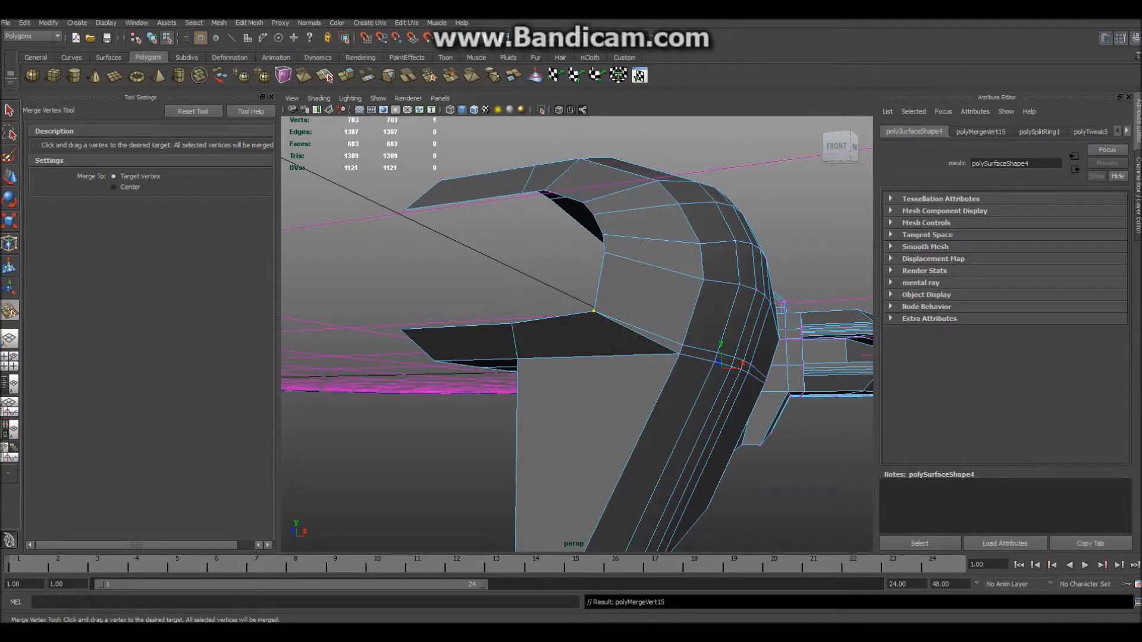
Delete the redundant diagonal edge between the rim's lower corner and the hull's lower side edge
key("e")
right_click_drag(647, 340, 647, 316)
key("q")
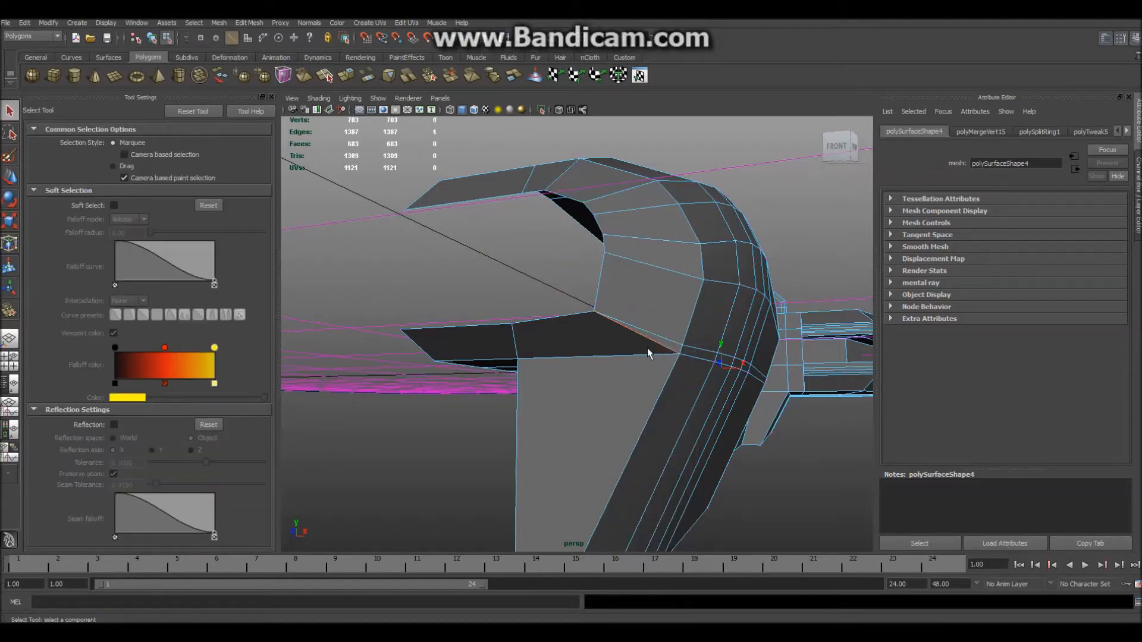
key("Delete")
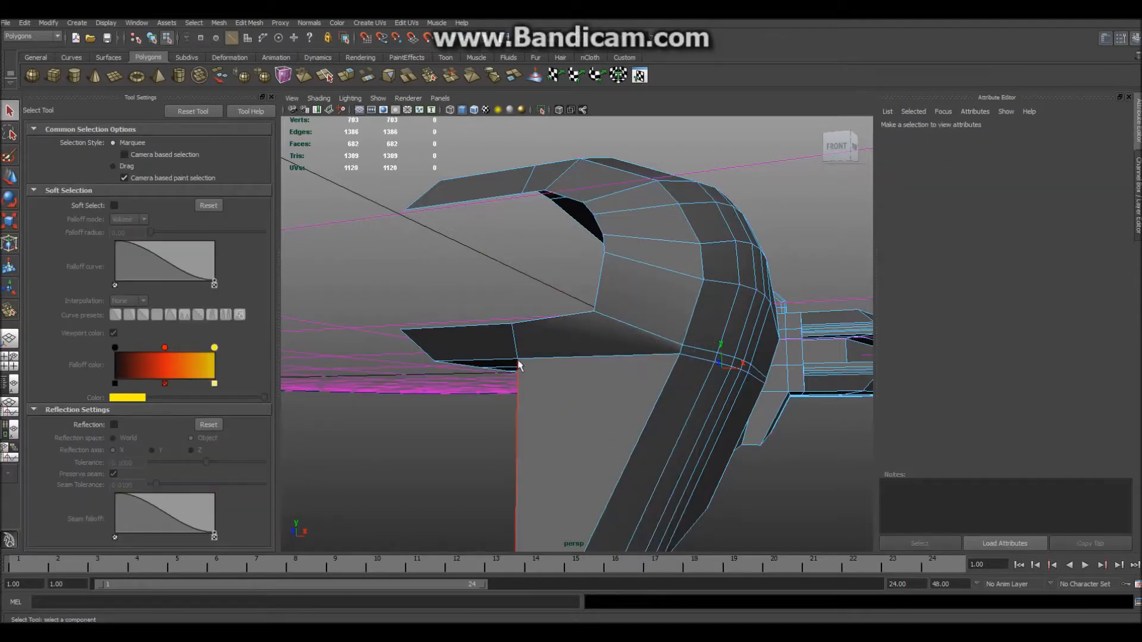
Split the underside faces of the extruded nose with an edge from the inserted loop's corner across to the centreline
right_click_drag(616, 371, 644, 372, "shift")
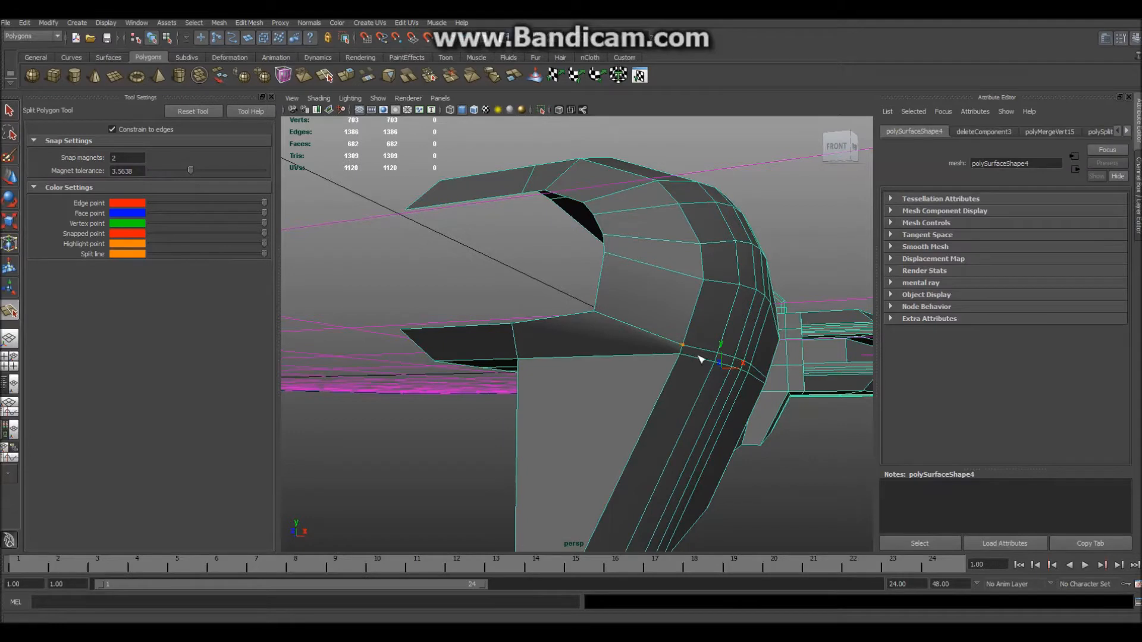
left_click_drag(507, 353, 517, 354)
key("Return")
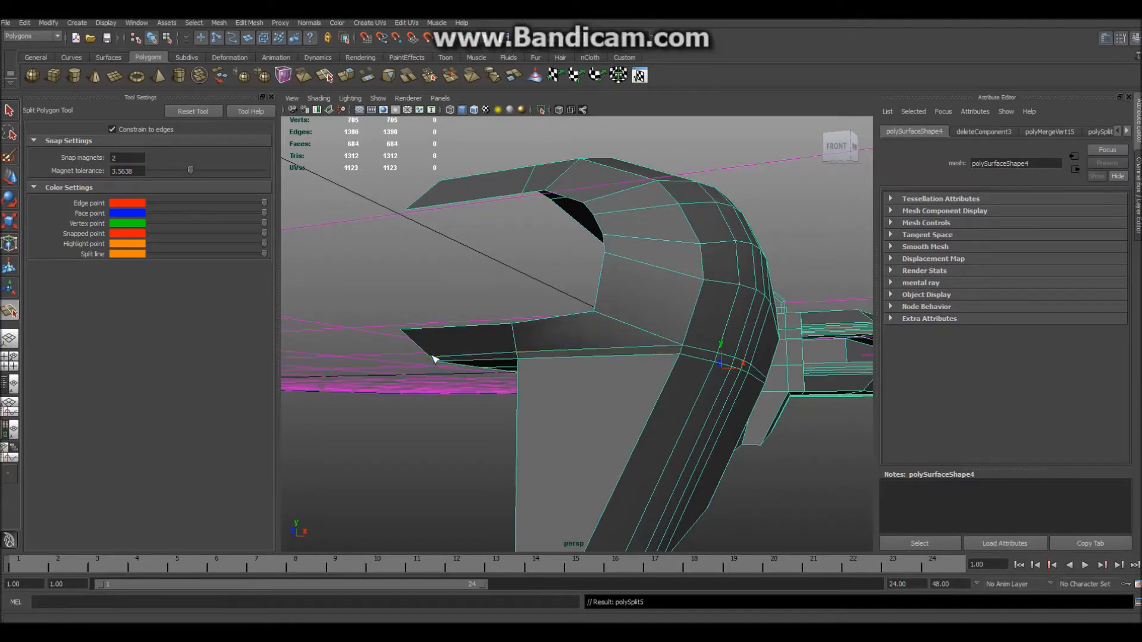
key("q")
Select the split edge's new inner vertices and shift the one above the lower fin's corner back along Z
mouse_move(512, 380)
left_mouse_down("alt")
mouse_move(537, 383)
mouse_move(459, 400)
mouse_move(525, 390)
left_mouse_up("alt")
right_click_drag(531, 365, 503, 366)
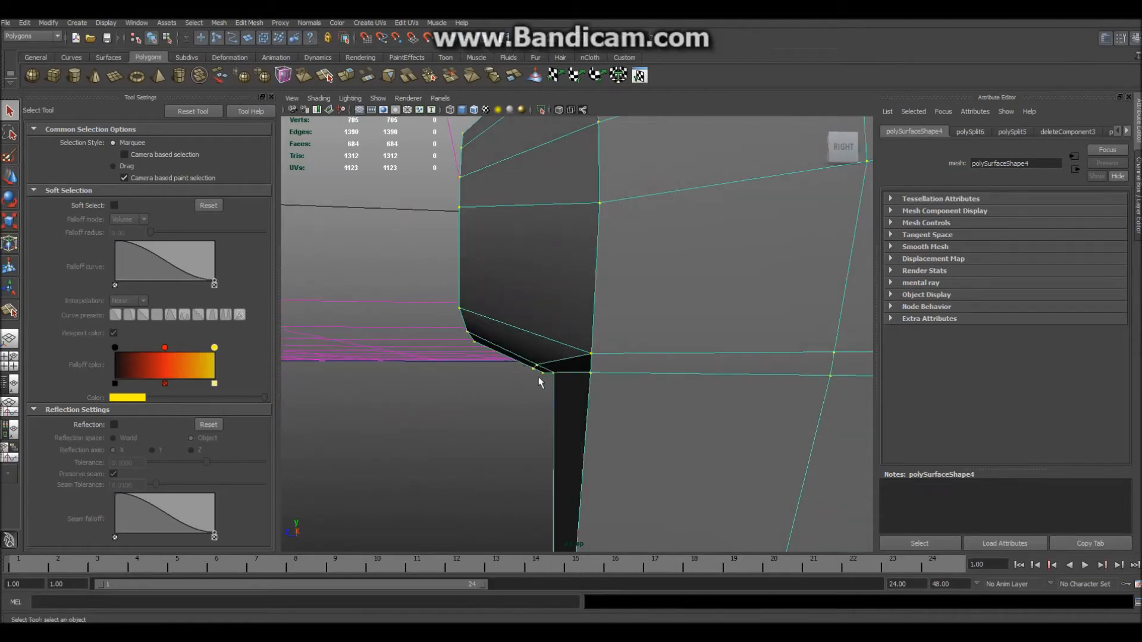
left_click_drag(539, 381, 531, 363)
key("w")
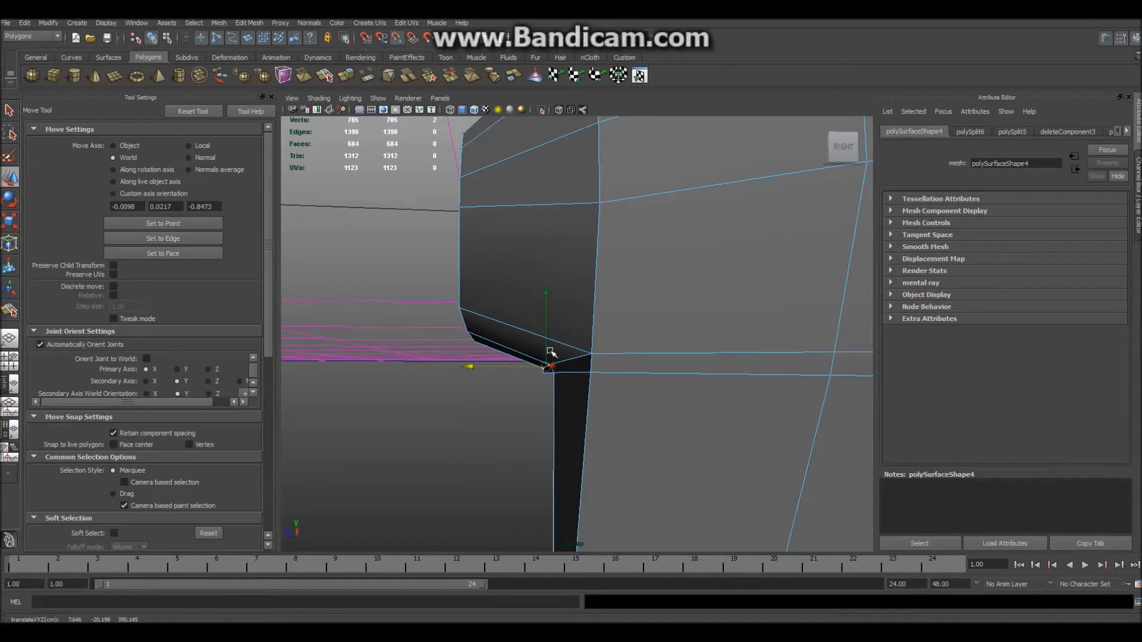
left_click(559, 363)
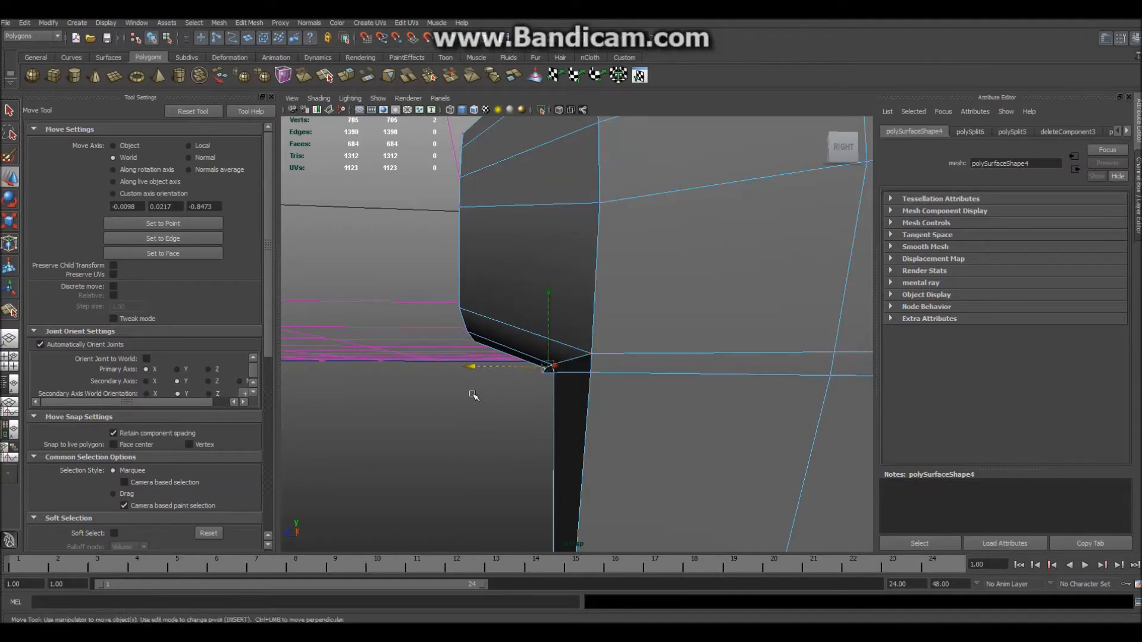
left_click(551, 366)
left_click_drag(478, 364, 495, 366)
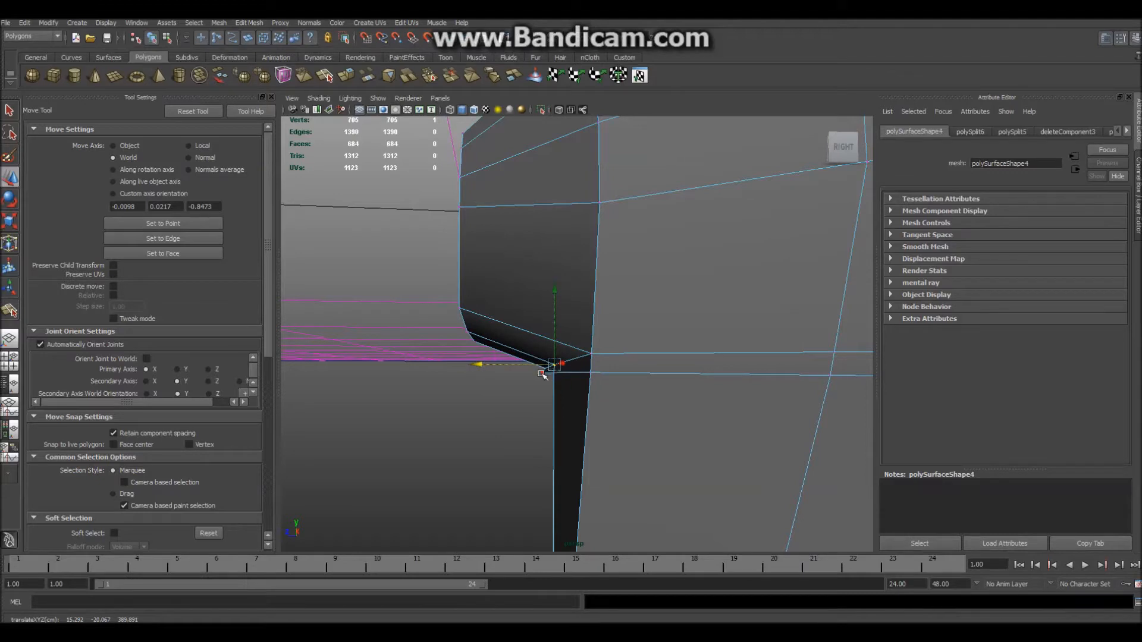
Select the split edge's centreline vertex and adjust its position along Z
left_click_drag(473, 373, 458, 374)
left_click(511, 357)
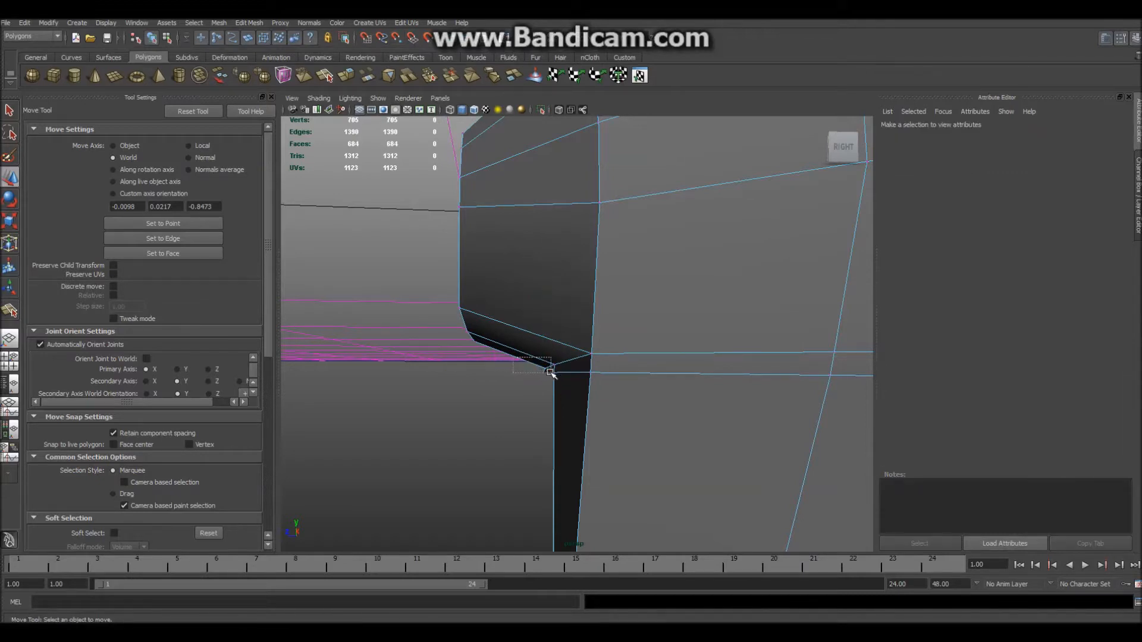
left_click_drag(550, 371, 550, 371)
left_click_drag(479, 372, 507, 366)
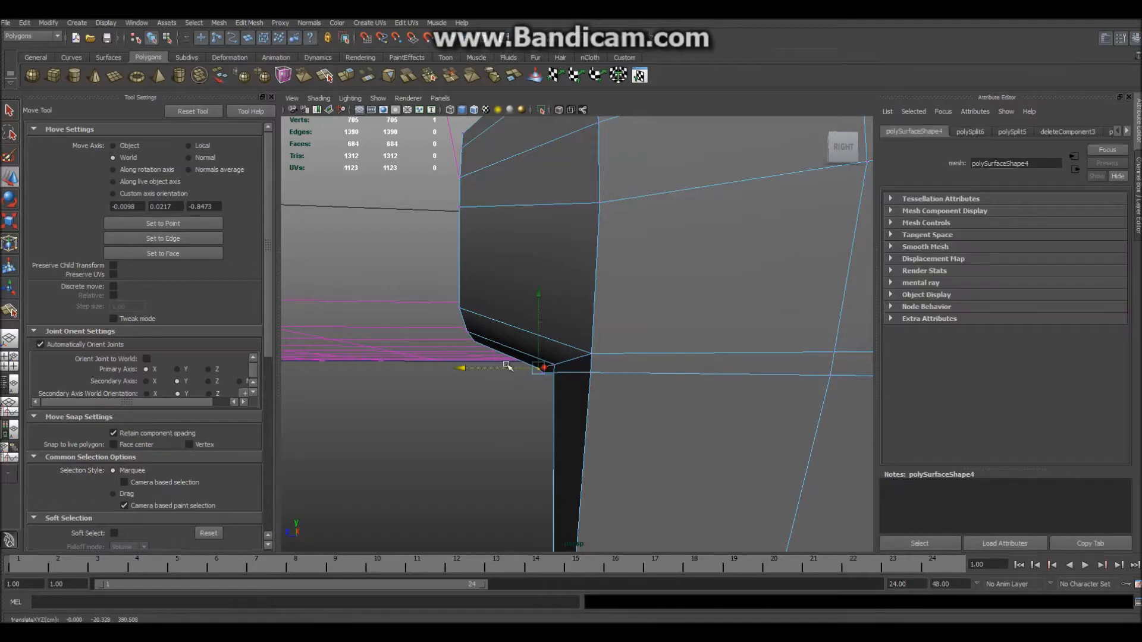
left_click_drag(598, 356, 612, 410, "alt")
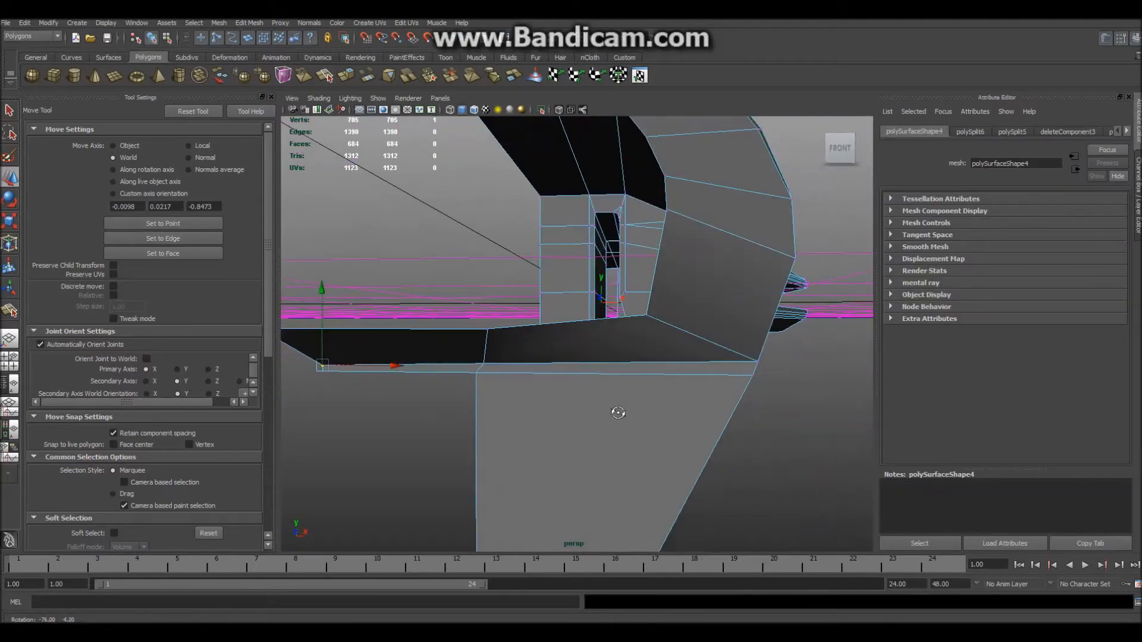
left_click_drag(486, 366, 581, 400, "alt")
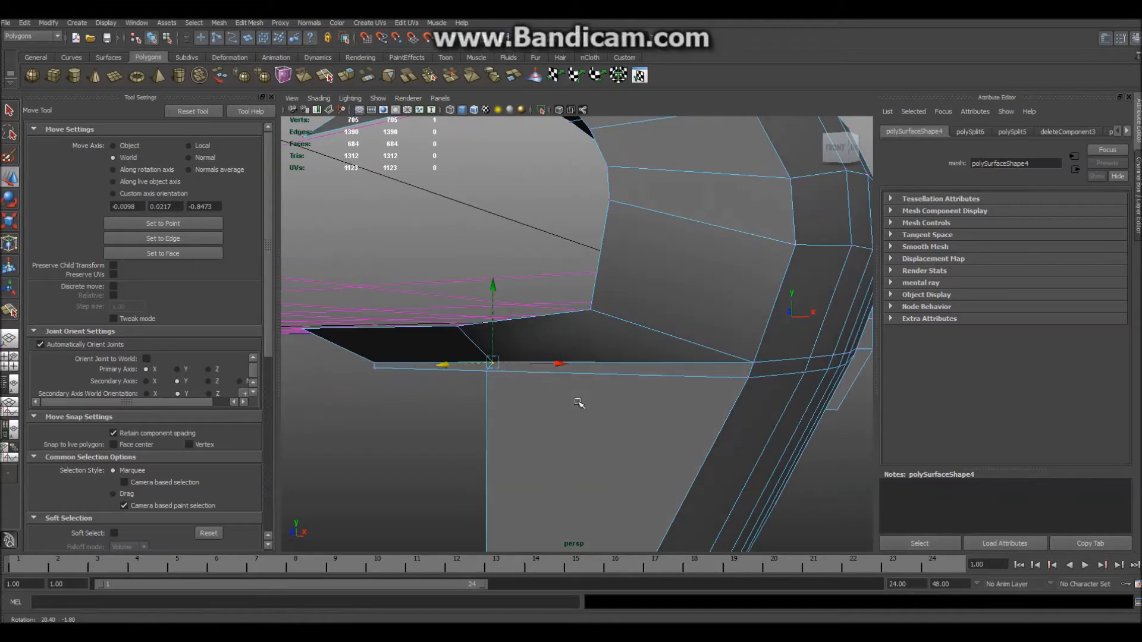
Level the split edge's inner and centreline vertices with the hull's side corner and adjust the inner vertex along Z
middle_click(754, 361)
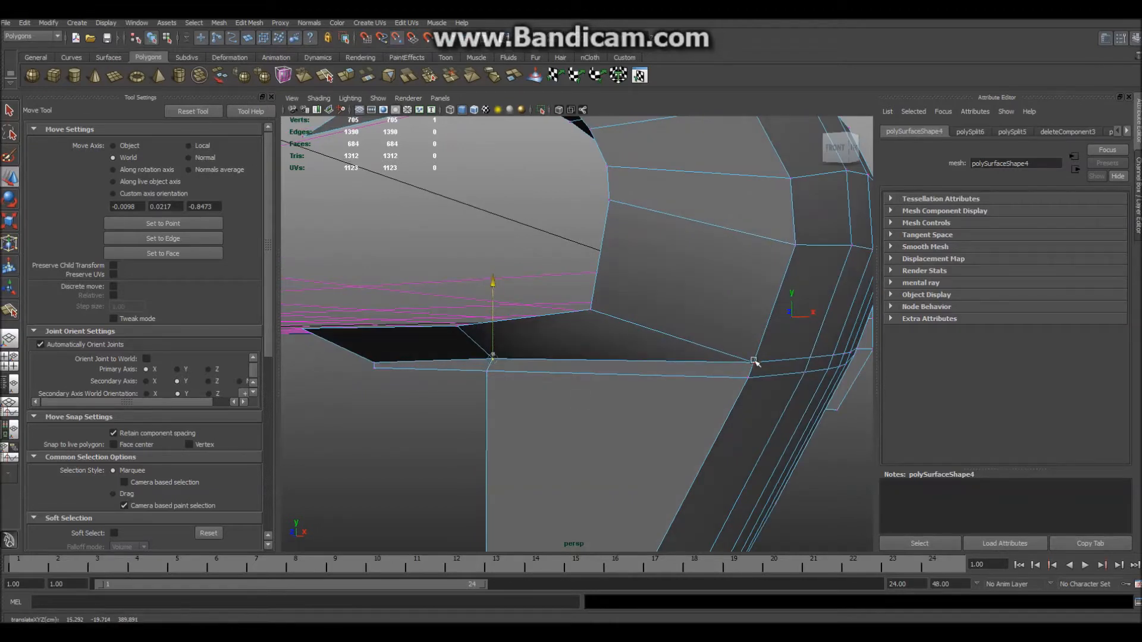
left_click(375, 364)
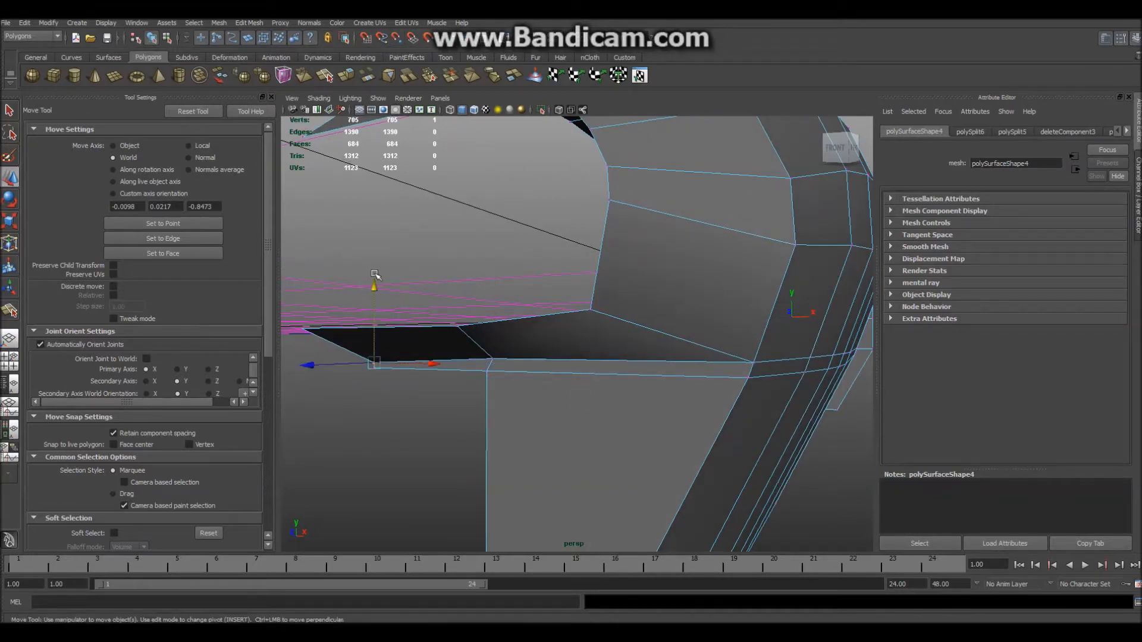
left_click(487, 368)
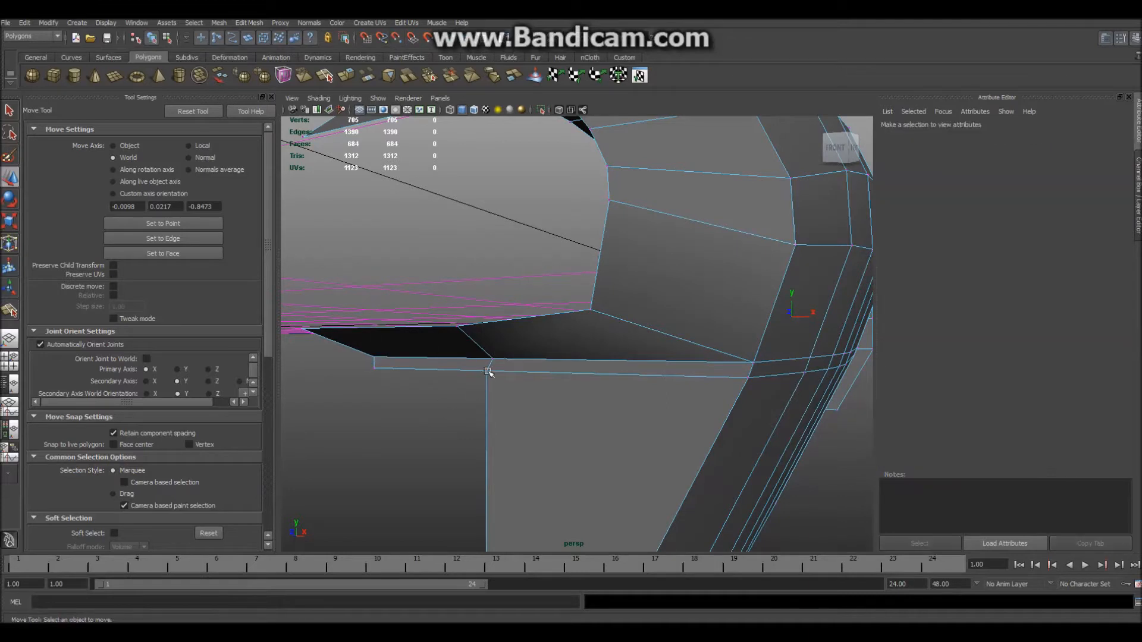
left_click(493, 359)
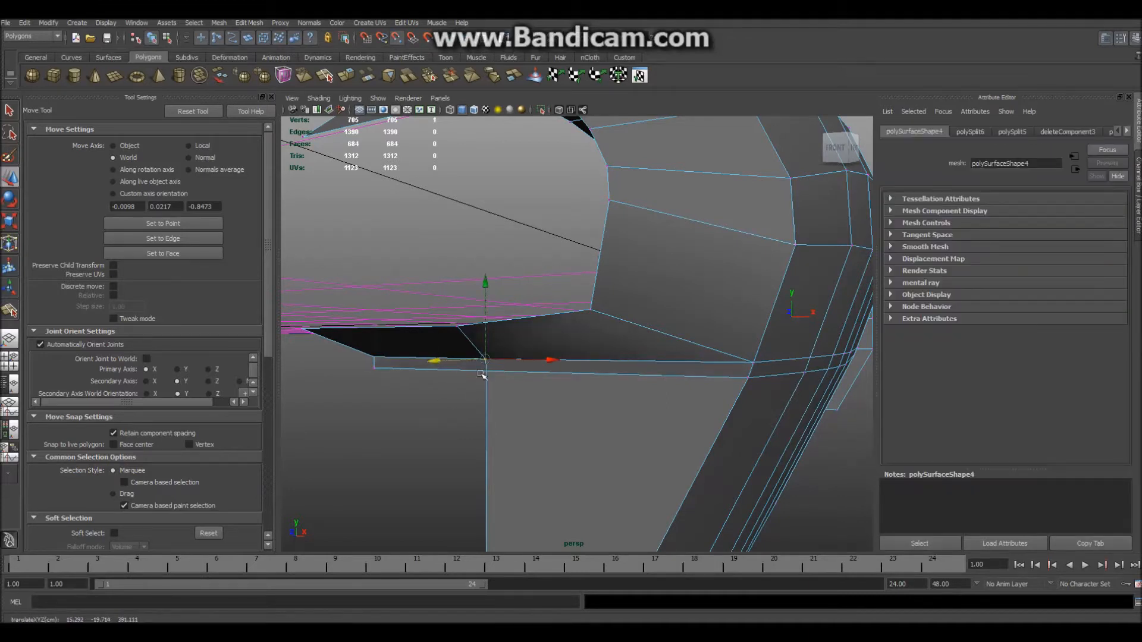
left_click(428, 428)
Align the split edge's inner vertex and its counterpart on the nose's lower front edge with the fin's inner corner along X
left_click_drag(429, 428, 481, 366, "alt")
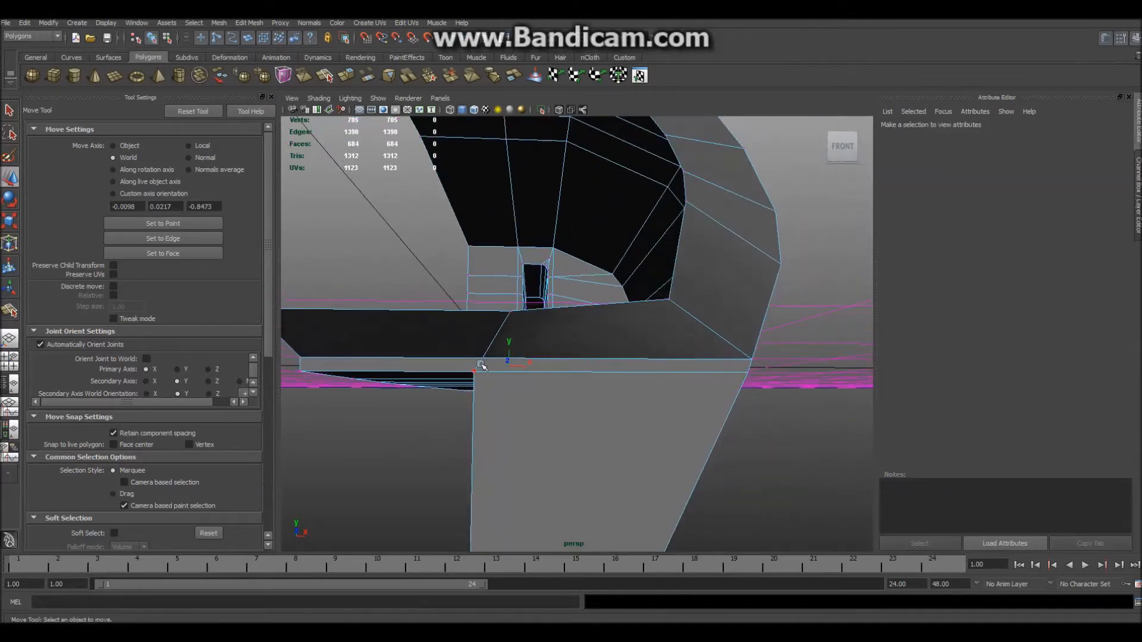
left_click(485, 358)
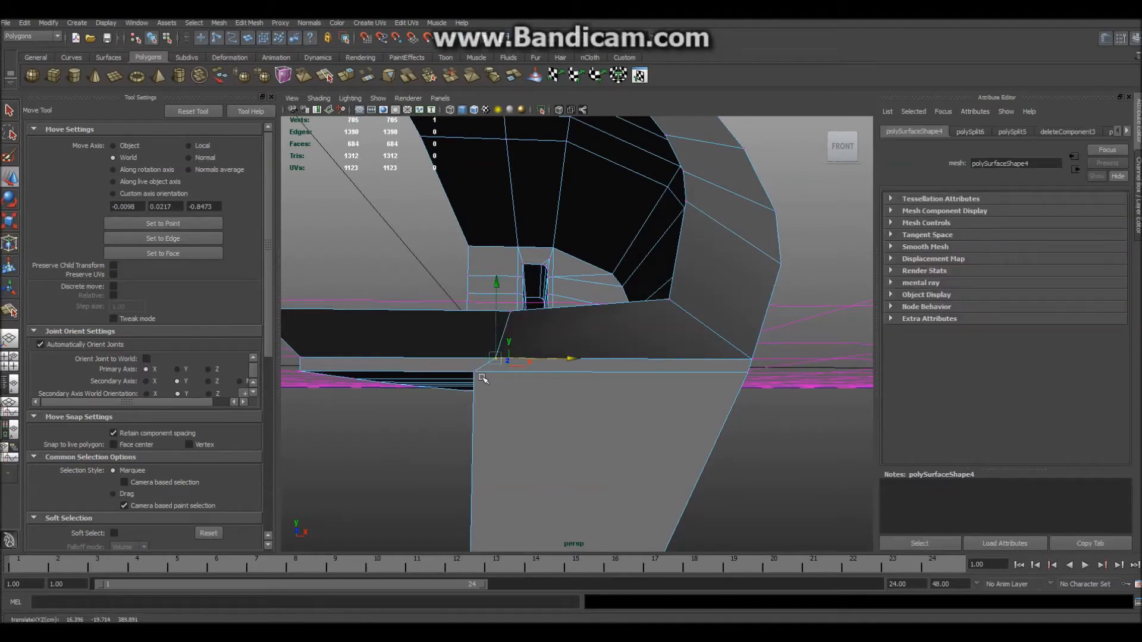
left_click(478, 411)
left_click(509, 313)
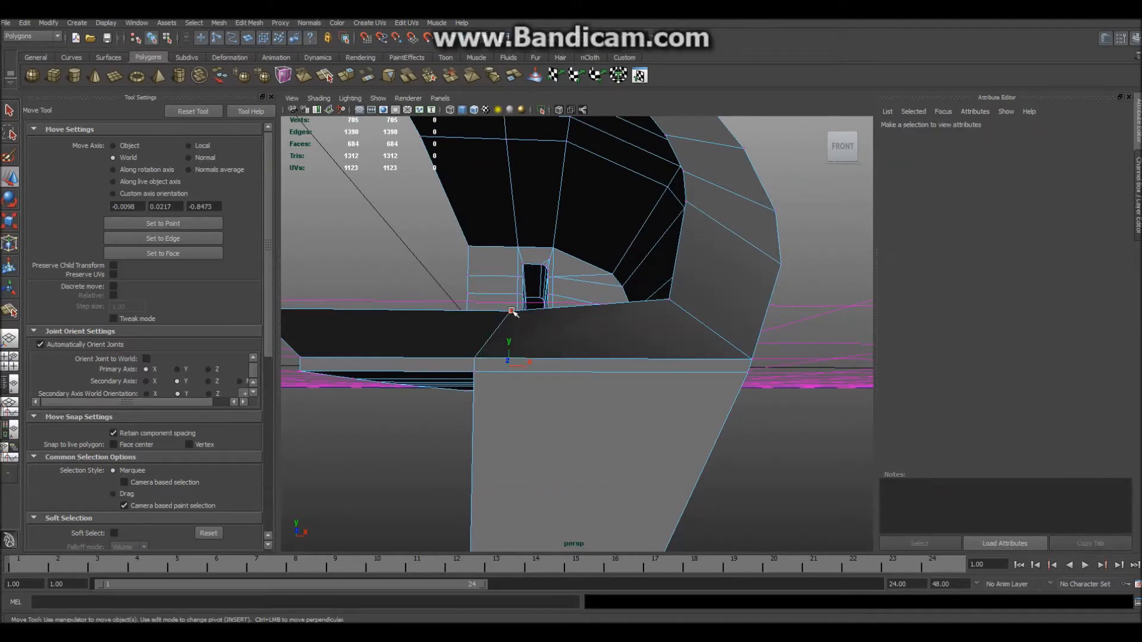
left_click_drag(586, 315, 475, 364)
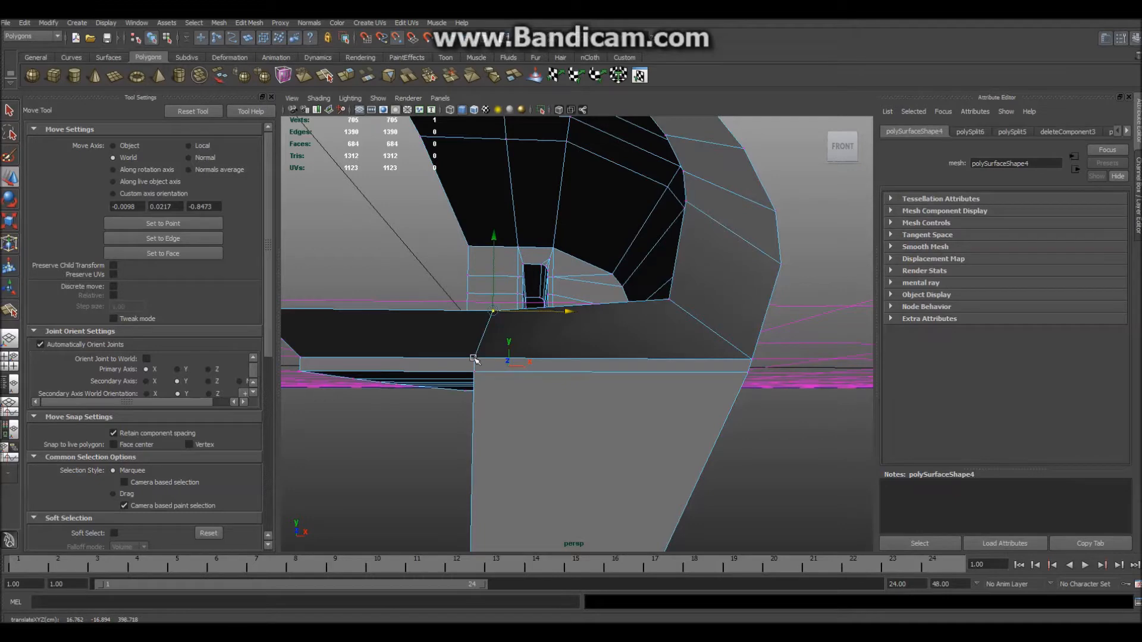
left_click(413, 451)
Adjust the height of the vertex at the rim's lower outer corner on the nose's front
left_click_drag(412, 451, 582, 467, "alt")
left_click(535, 321)
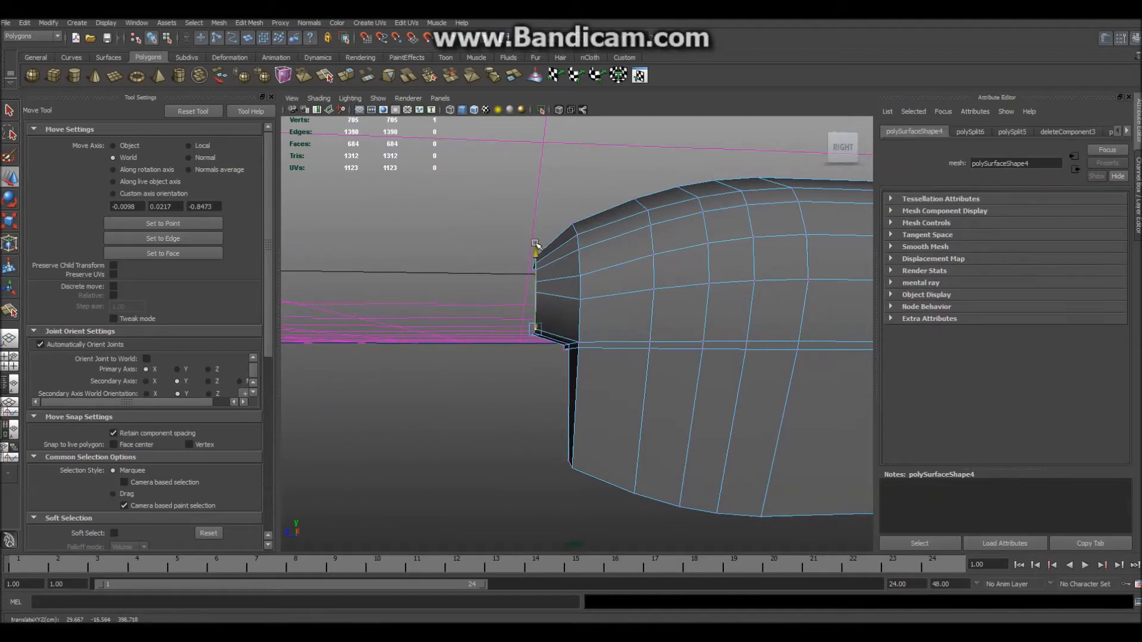
left_click(492, 385)
Bevel the edge running from the rim's lower outer corner back to the hull's side corner
left_click_drag(492, 385, 581, 397, "alt")
right_click_drag(568, 318, 568, 291)
double_click(594, 321)
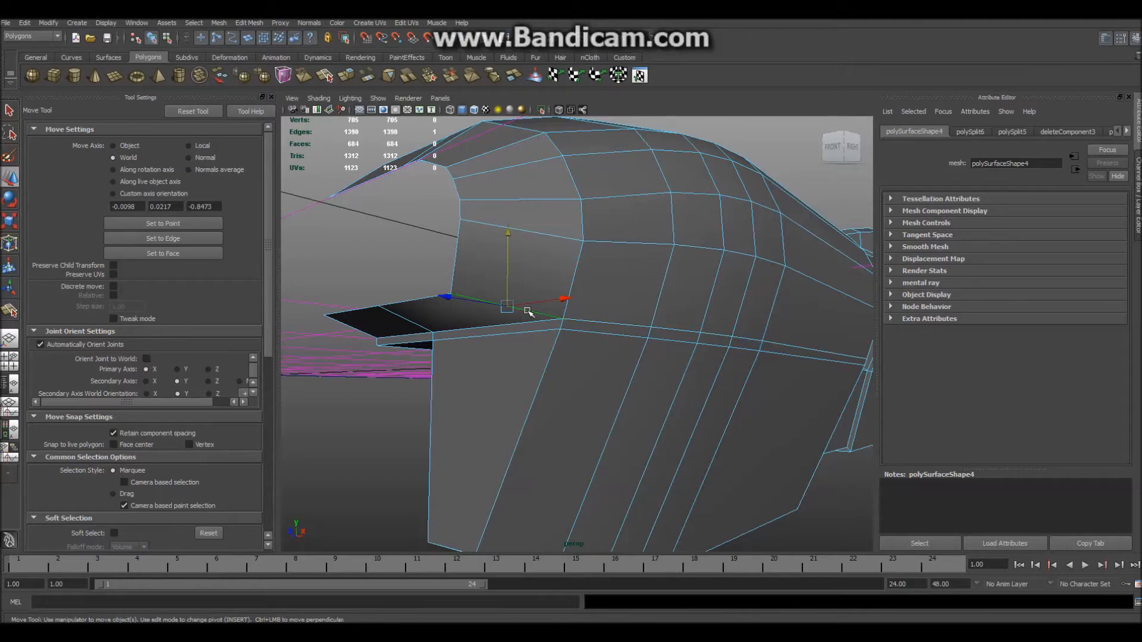
right_click_drag(582, 415, 581, 452, "shift")
mouse_move(581, 448)
left_mouse_down("alt")
mouse_move(647, 444)
mouse_move(642, 421)
mouse_move(602, 395)
mouse_move(559, 434)
mouse_move(497, 445)
mouse_move(610, 445)
mouse_move(537, 441)
mouse_move(502, 461)
mouse_move(479, 452)
mouse_move(581, 446)
mouse_move(525, 454)
mouse_move(566, 454)
mouse_move(553, 434)
mouse_move(581, 412)
mouse_move(583, 427)
left_mouse_up("alt")
scroll(548, 422, "down", 4)
Select the hull, open the newest bevel's history settings and adjust its offset with a single segment
right_click_drag(561, 309, 620, 292)
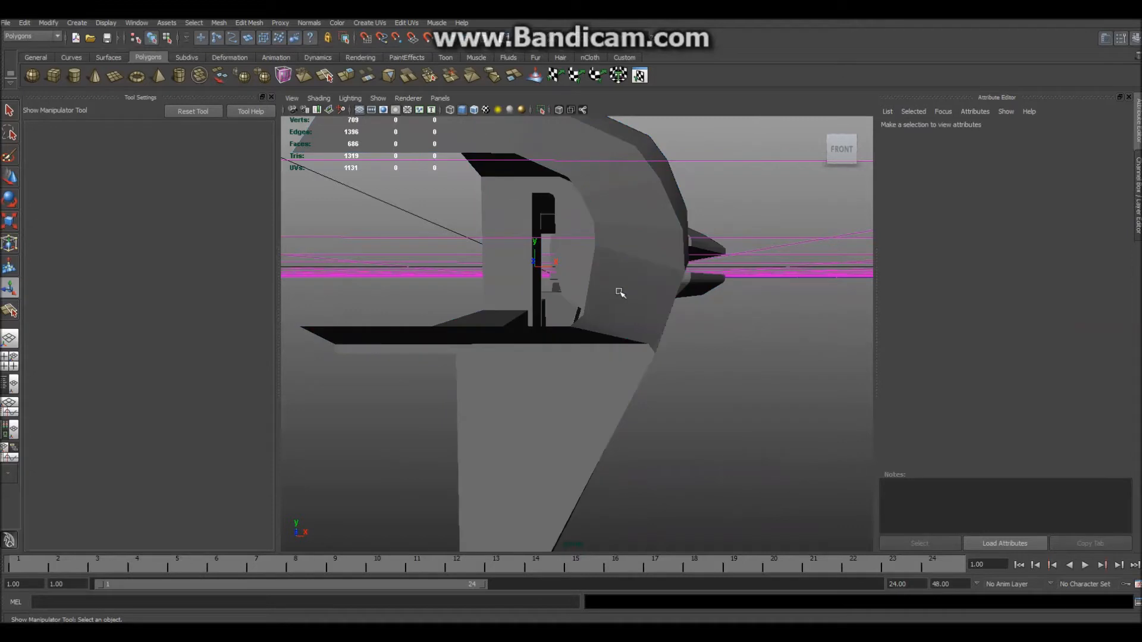
left_click(637, 278)
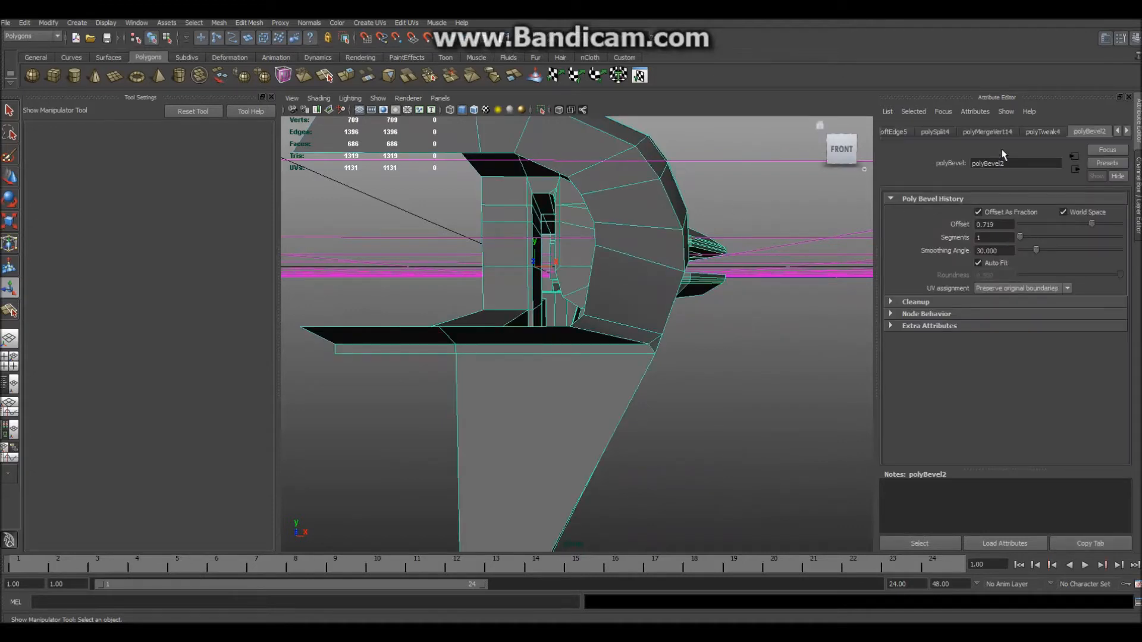
left_click(1117, 131)
left_click(1117, 131)
left_click(1118, 131)
left_click(1117, 131)
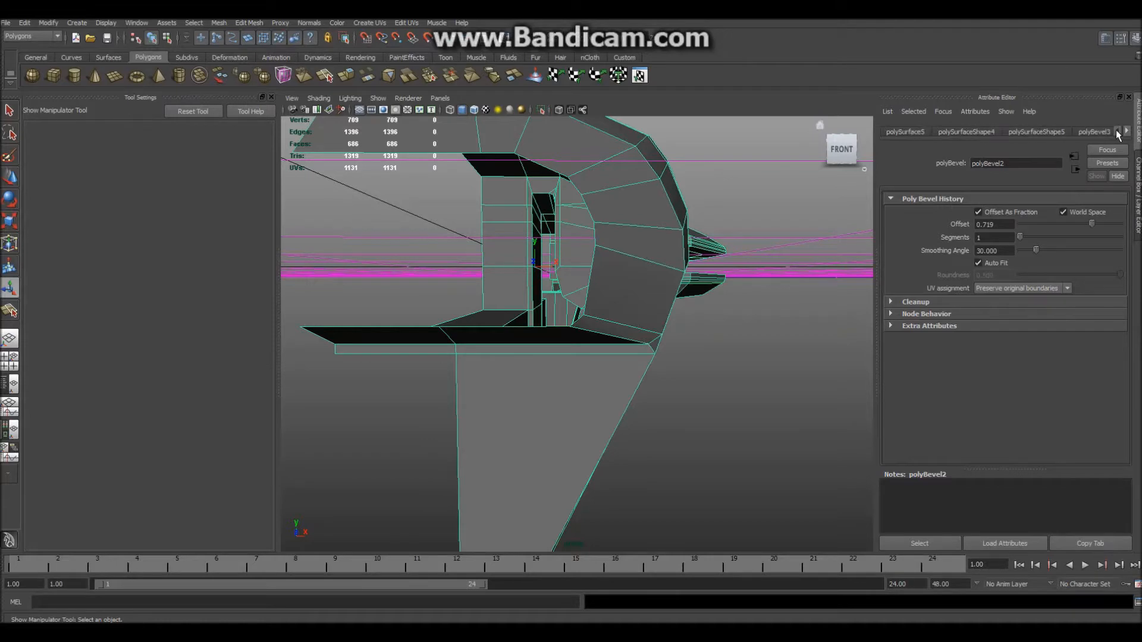
left_click(1094, 135)
left_click_drag(667, 354, 616, 320, "alt")
left_click_drag(695, 295, 665, 355, "alt")
left_click_drag(1119, 229, 1106, 228)
mouse_move(1020, 236)
left_mouse_down()
mouse_move(1037, 236)
mouse_move(1019, 236)
left_mouse_up()
Shift the bevel's recessed corner vertex along Z into line with the front edge and merge the neighbouring inner vertex into it
left_click_drag(635, 345, 678, 372, "alt")
right_click_drag(675, 368, 654, 364)
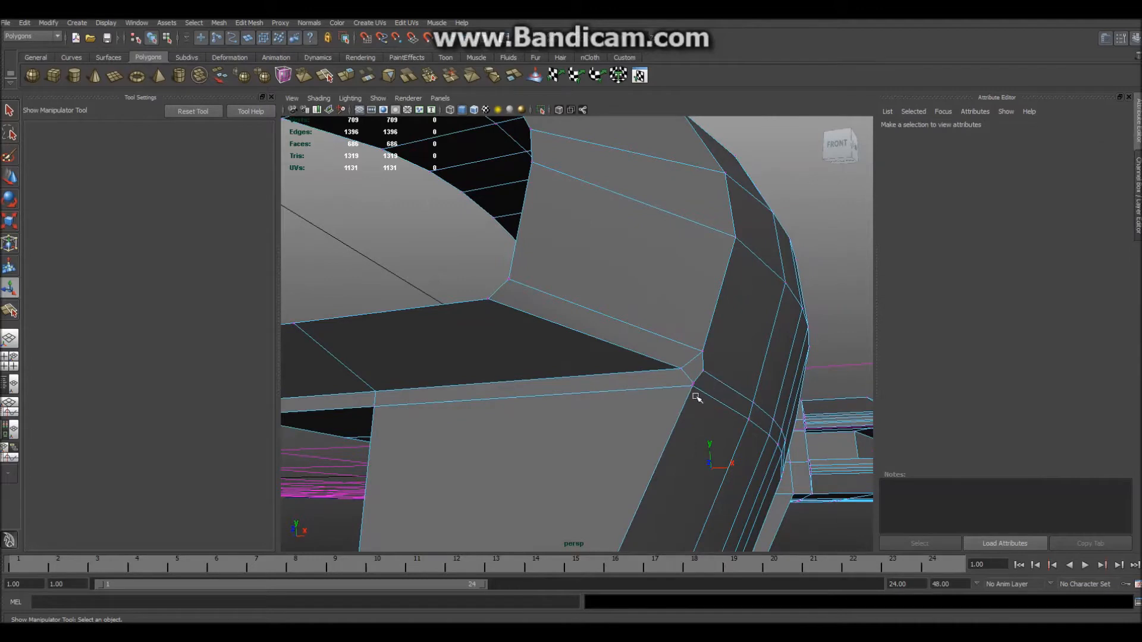
key("w")
right_click_drag(705, 376, 676, 376)
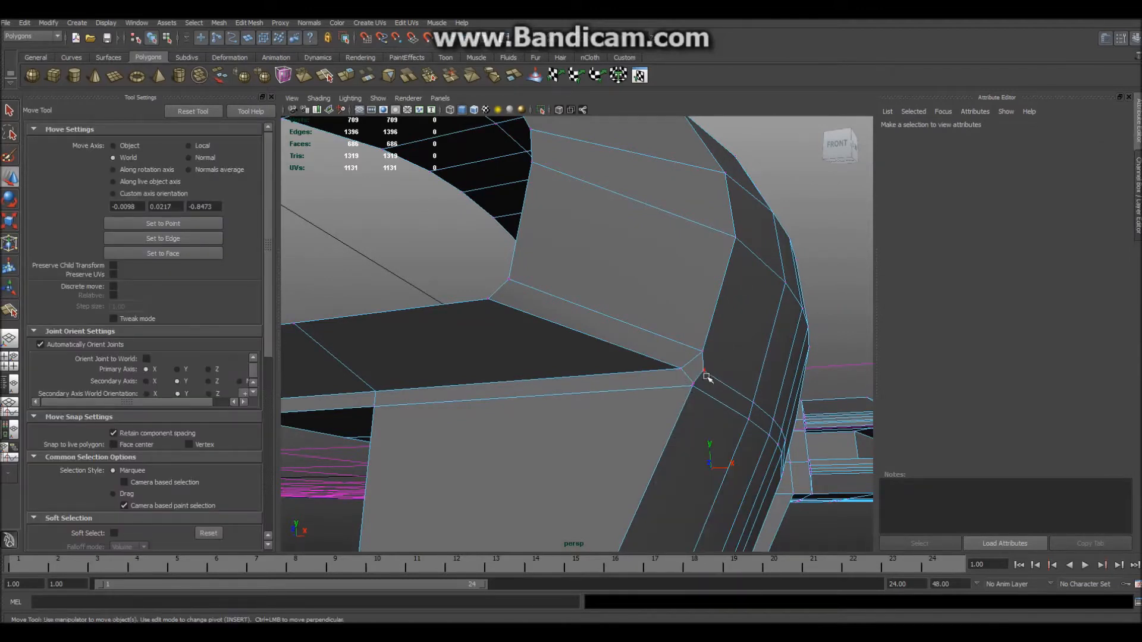
left_click(704, 376)
key("f")
left_click_drag(692, 421, 583, 379, "alt")
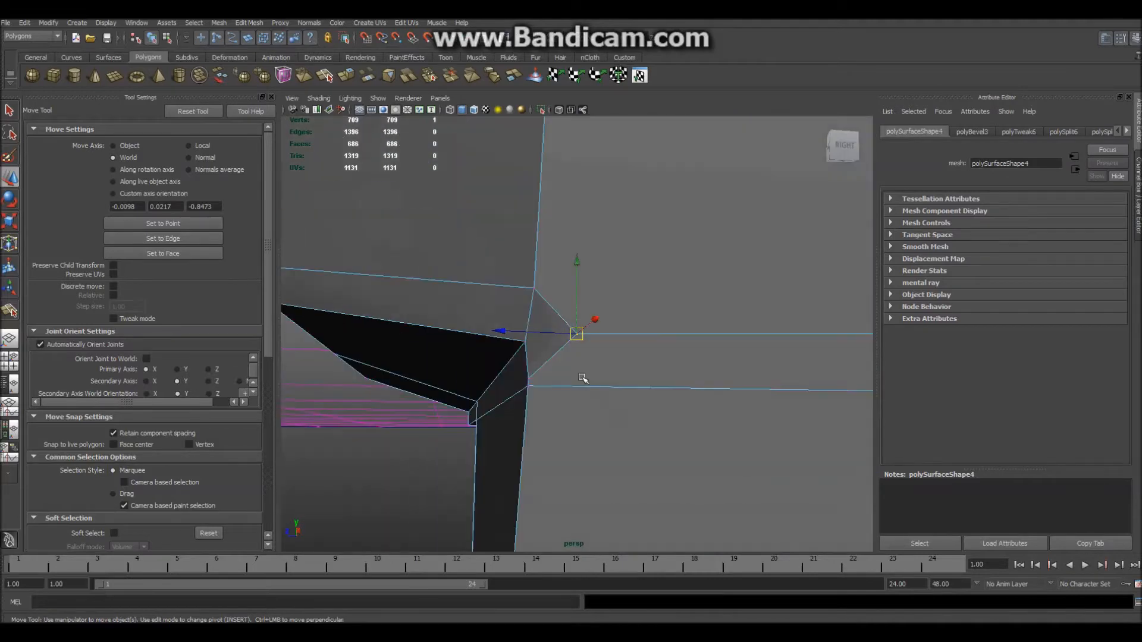
left_click_drag(497, 331, 657, 336)
left_click(586, 361)
right_click_drag(533, 346, 596, 333, "shift")
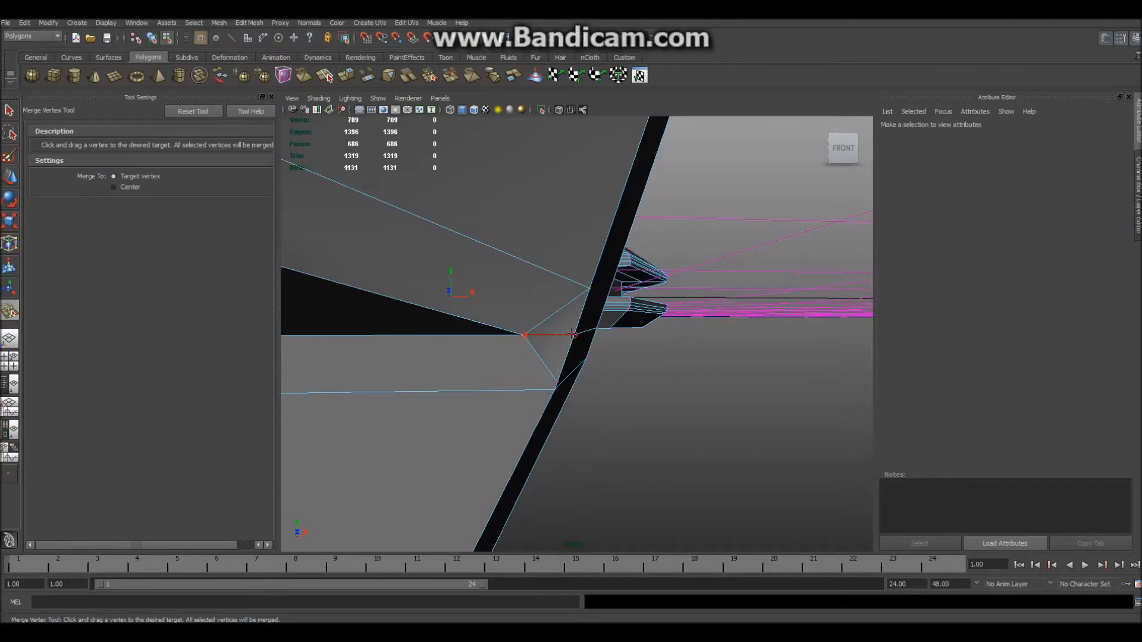
left_click_drag(567, 335, 574, 335)
Split the hull's side face from the bevel's upper corner to the horizontal edge's junction with the next cross edge
left_click_drag(652, 398, 583, 367, "alt")
scroll(546, 395, "down", 5)
right_click_drag(571, 324, 624, 324, "shift")
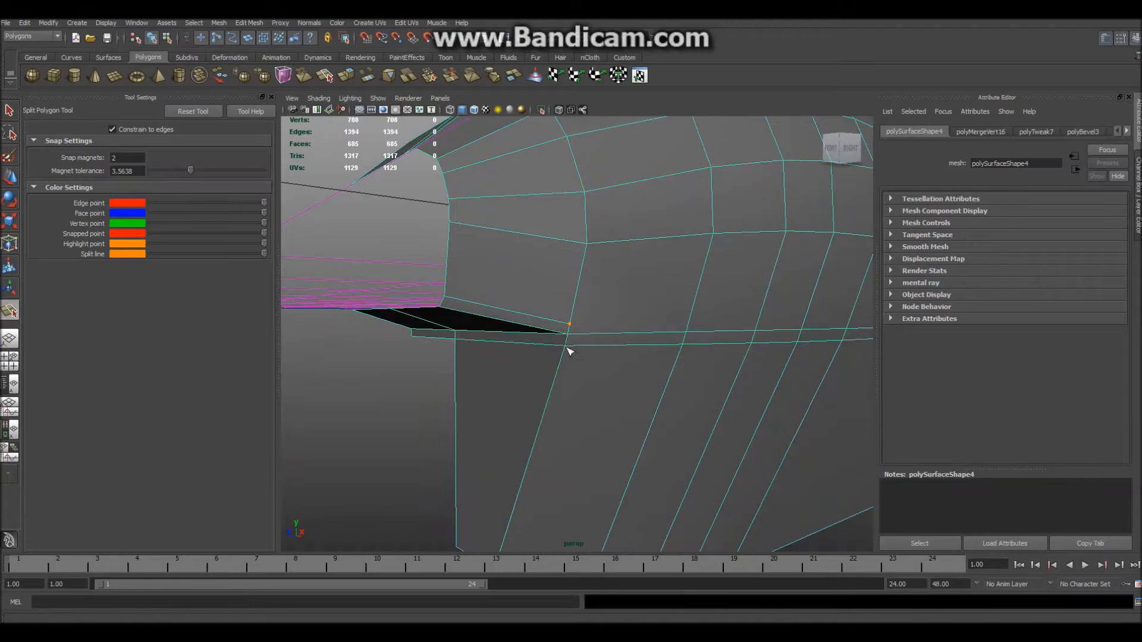
key("Return")
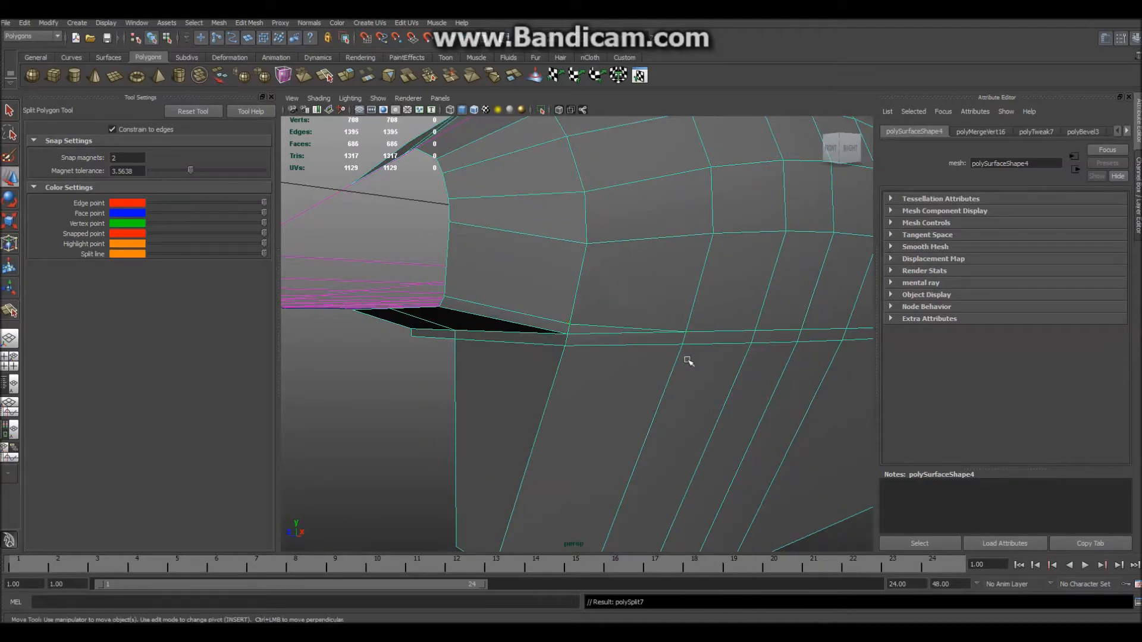
key("w")
Shift the bevel's upper vertex at the rim's lower inner corner along X
left_click_drag(541, 403, 662, 409, "alt")
key("q")
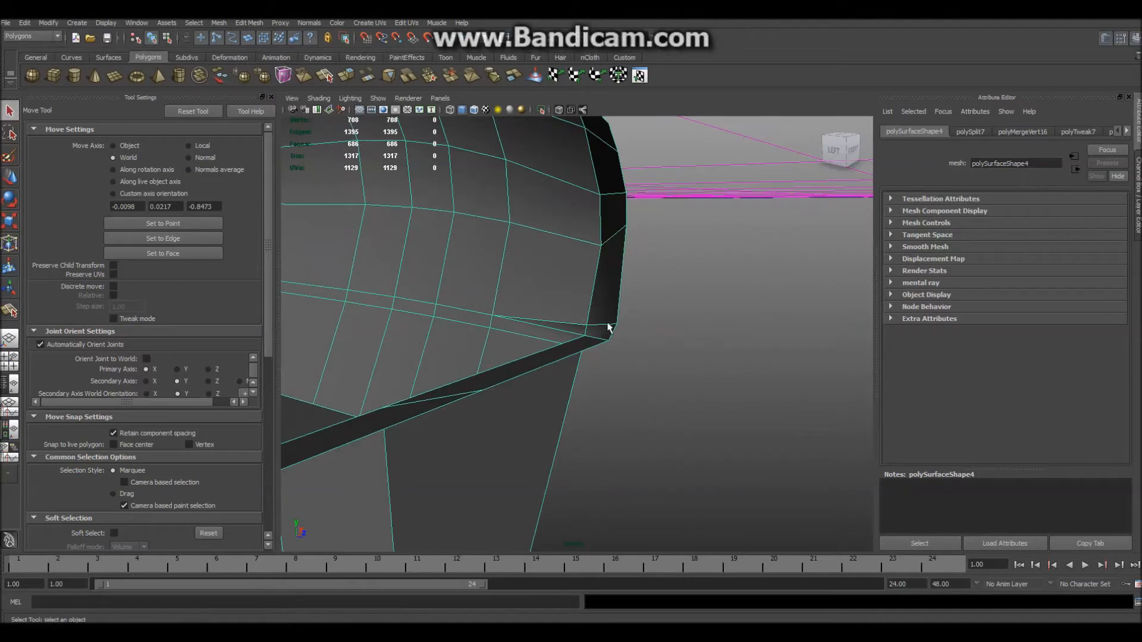
right_click_drag(619, 332, 602, 319)
left_click(634, 332)
key("w")
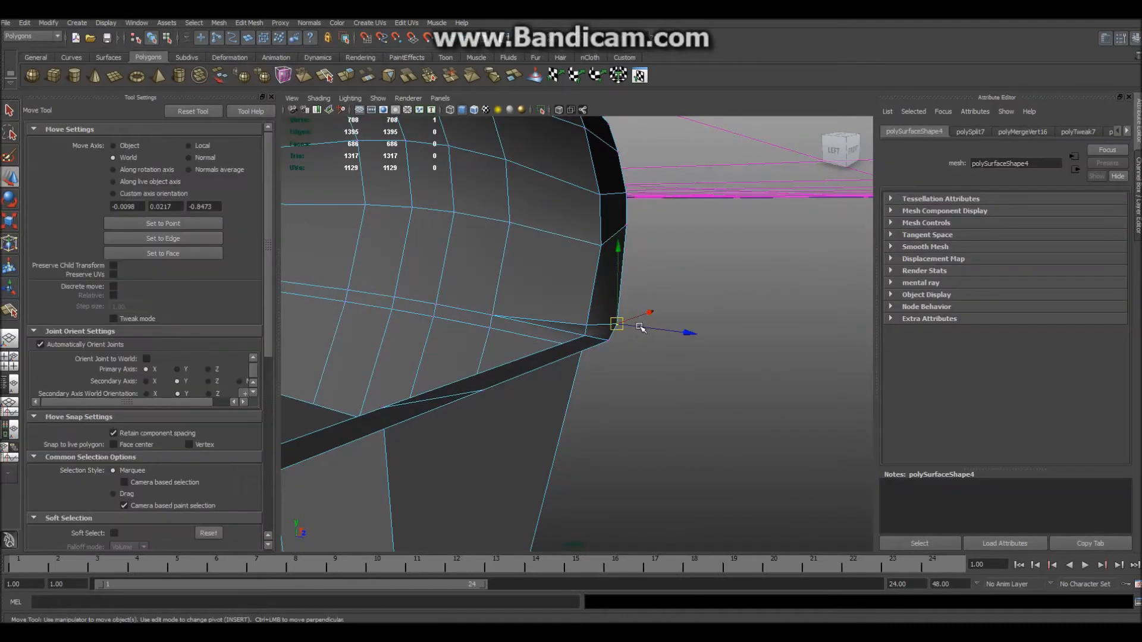
left_click_drag(648, 313, 577, 329)
Fine-tune the X positions of the bevel's upper vertices at the hull's side corner and the rim's lower corner
left_click_drag(629, 411, 689, 386, "alt")
left_click(654, 336)
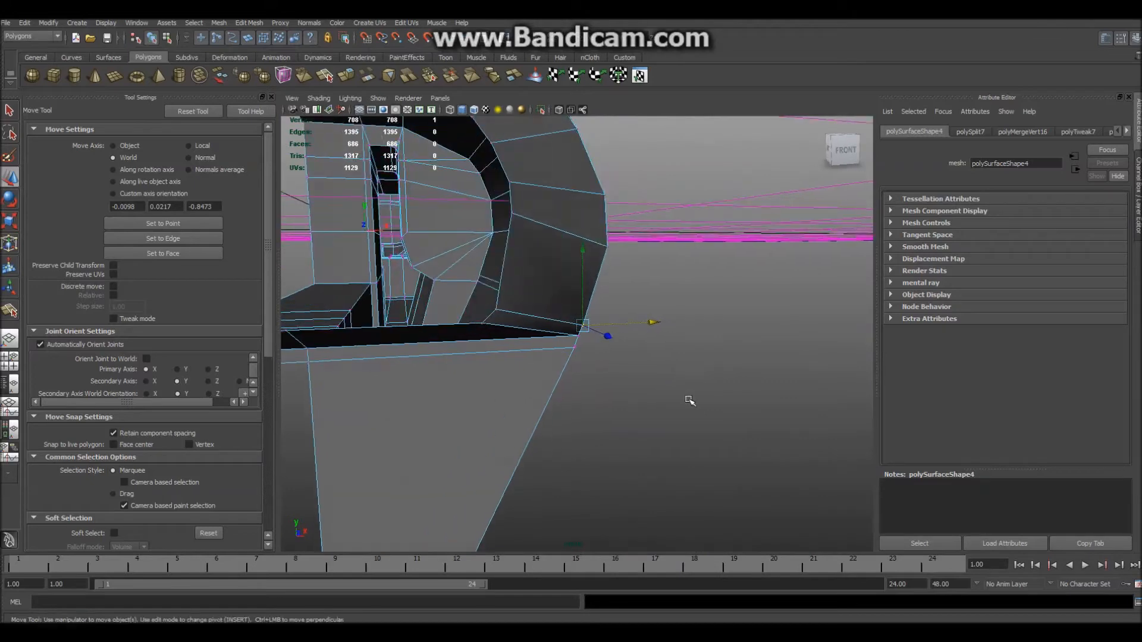
left_click(689, 400)
left_click_drag(624, 411, 674, 404, "alt")
left_click(614, 375)
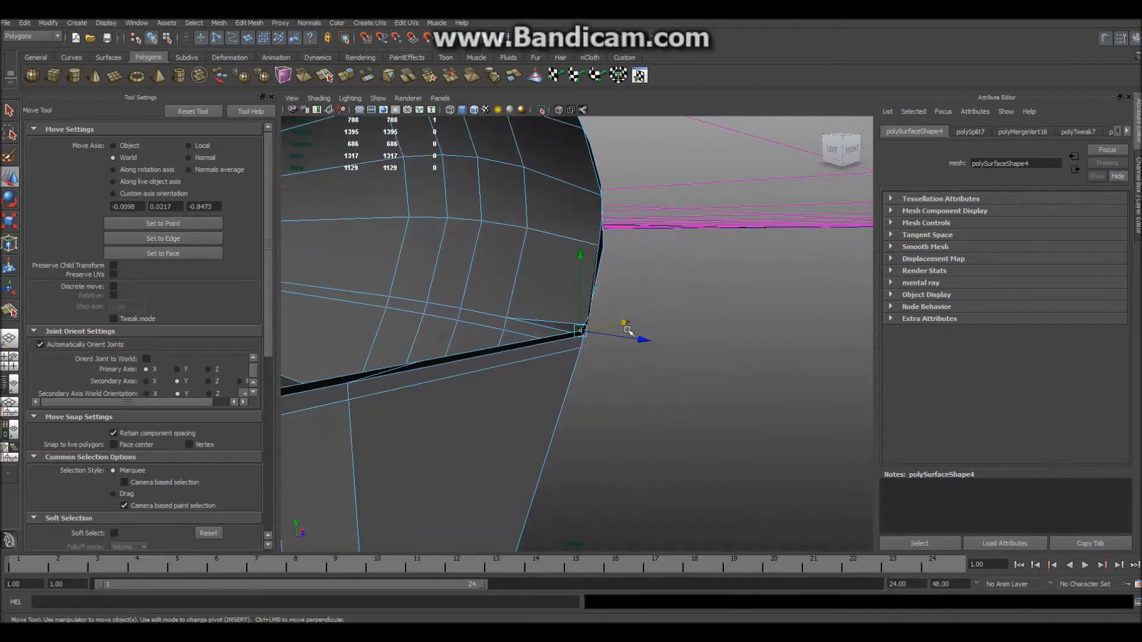
left_click_drag(633, 312, 635, 310)
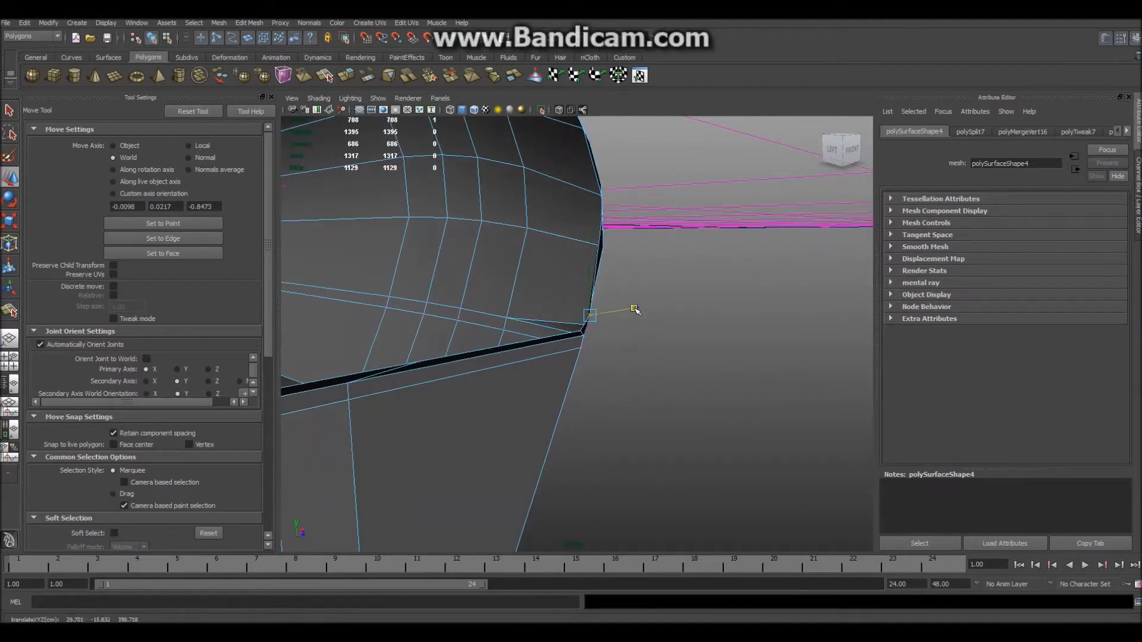
left_click(688, 357)
Orient the custom move axis to the rim's lowest inner side edge and slide the vertex at its upper end along it
left_click_drag(689, 357, 520, 389, "alt")
left_click(510, 229)
left_click_drag(476, 307, 598, 284, "alt")
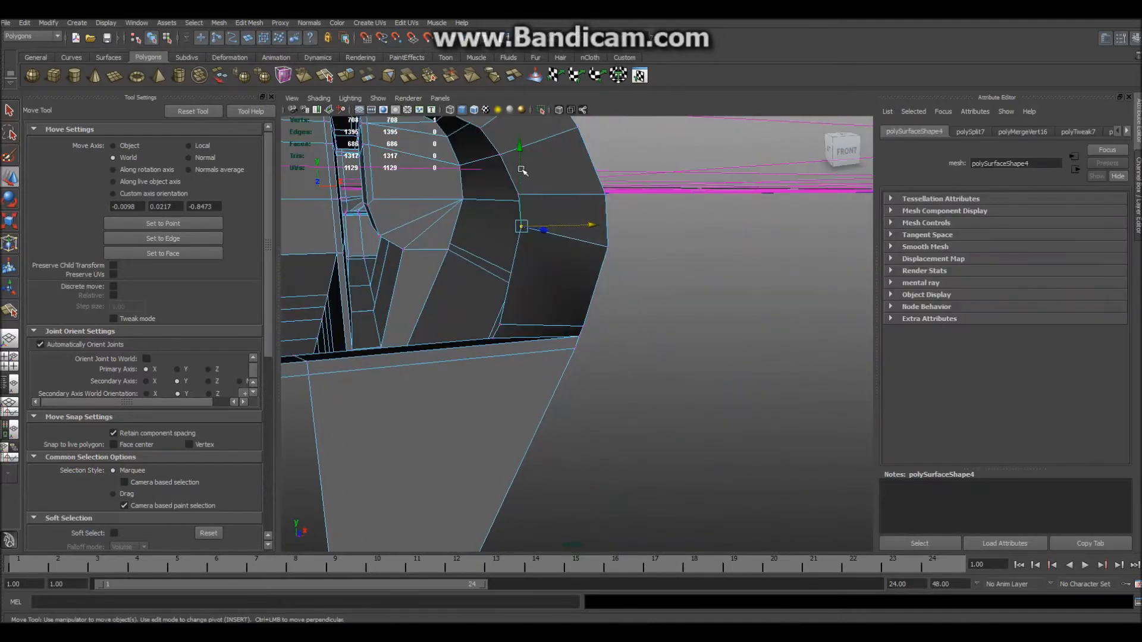
left_click(187, 222)
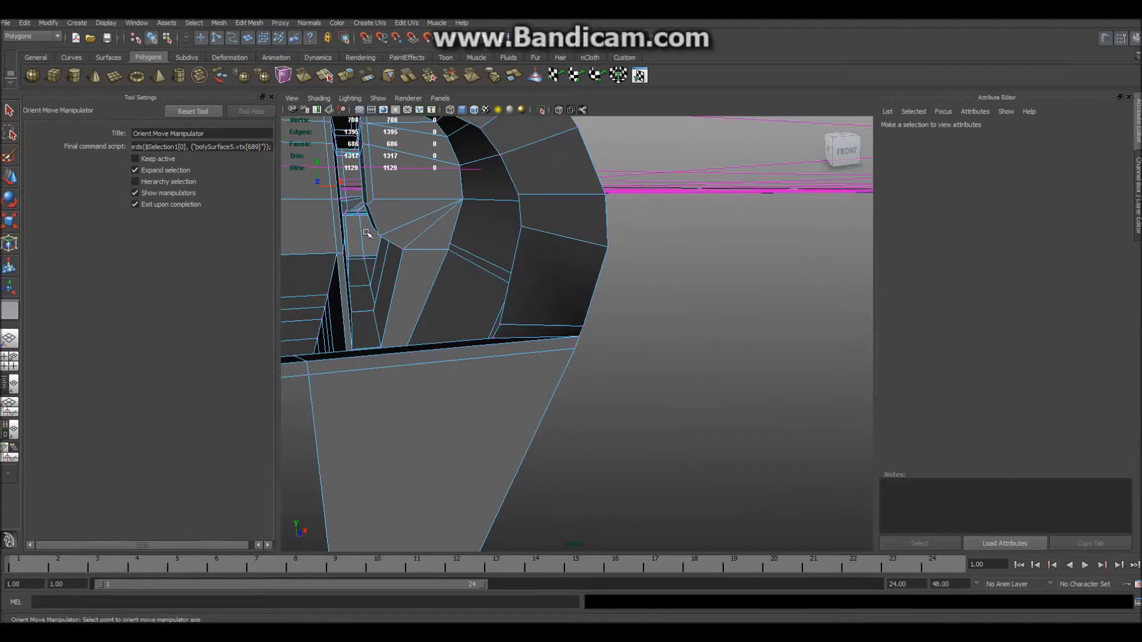
left_click(521, 228)
left_click_drag(619, 357, 689, 383, "alt")
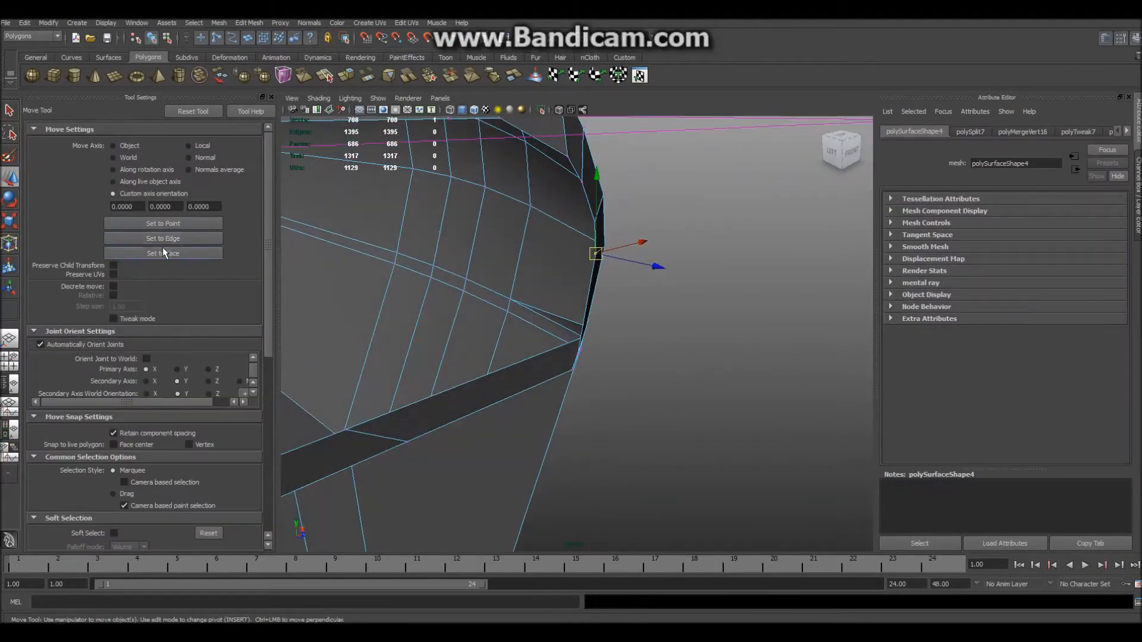
left_click(185, 239)
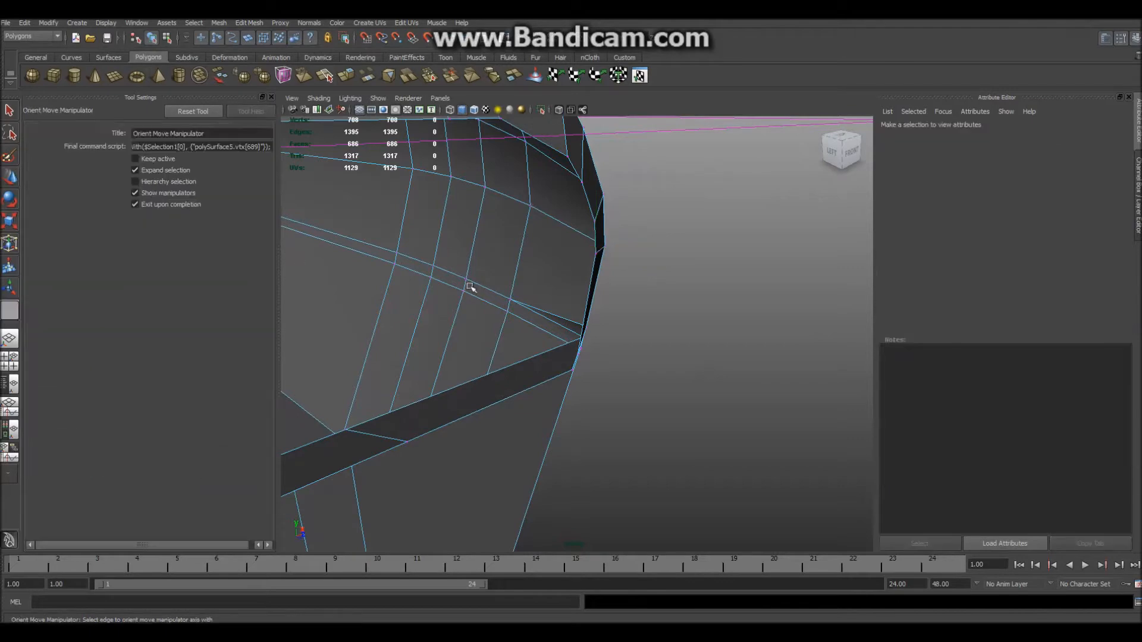
right_click_drag(590, 282, 592, 258)
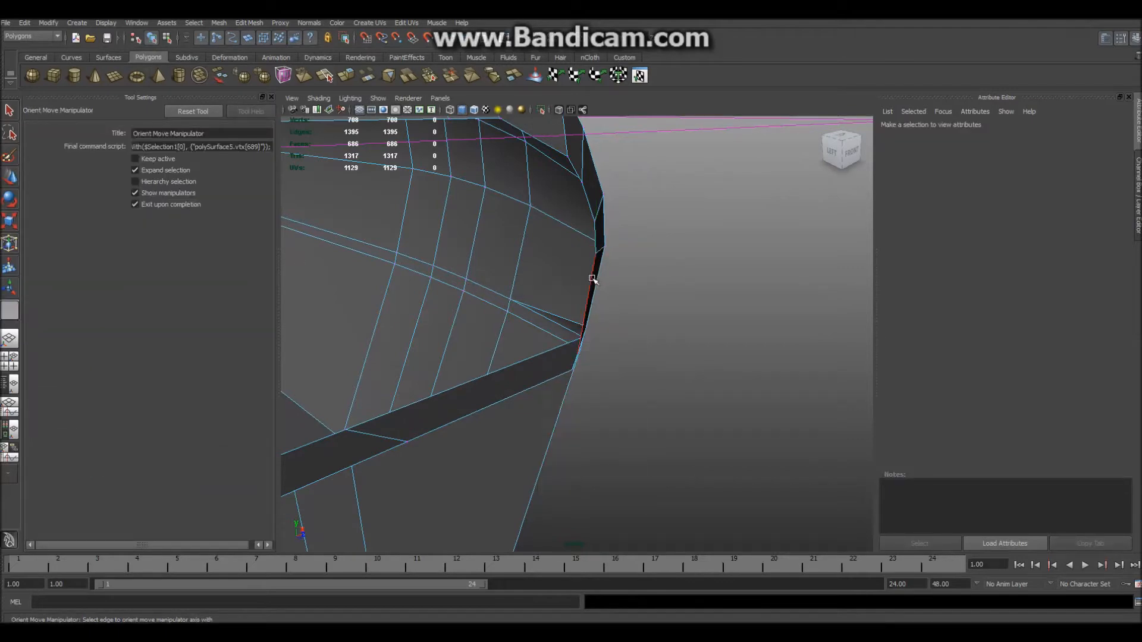
left_click(592, 281)
left_click_drag(705, 390, 566, 342, "alt")
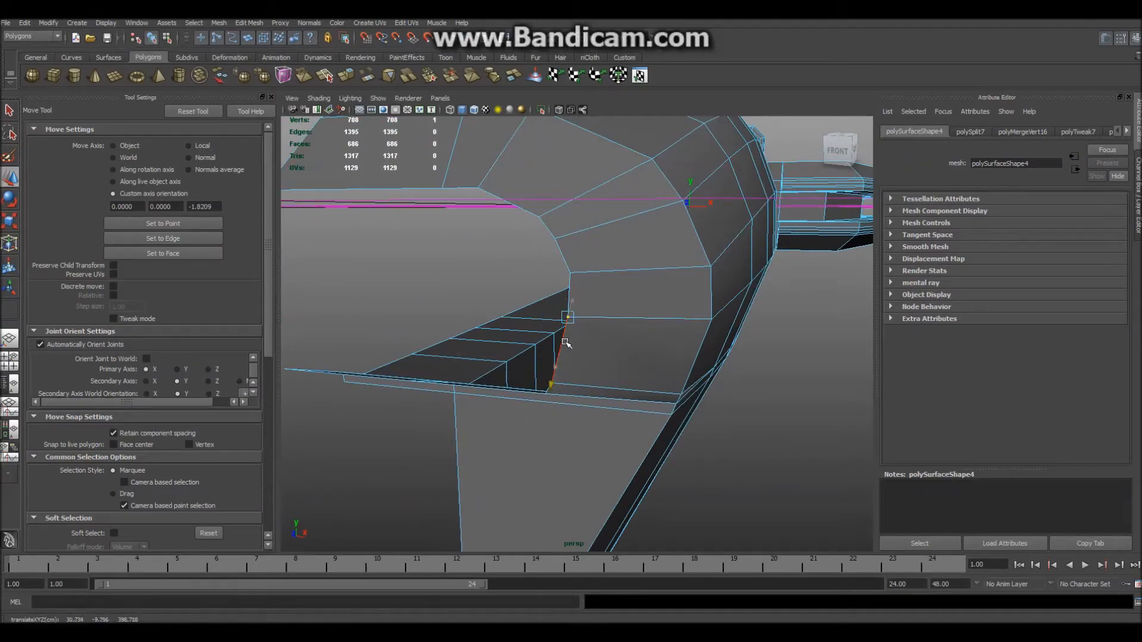
left_click(710, 421)
Select the underside's cross edge above the fin together with the parallel edge at the nose's lower front
left_click_drag(709, 421, 646, 435, "alt")
scroll(767, 462, "up", 2)
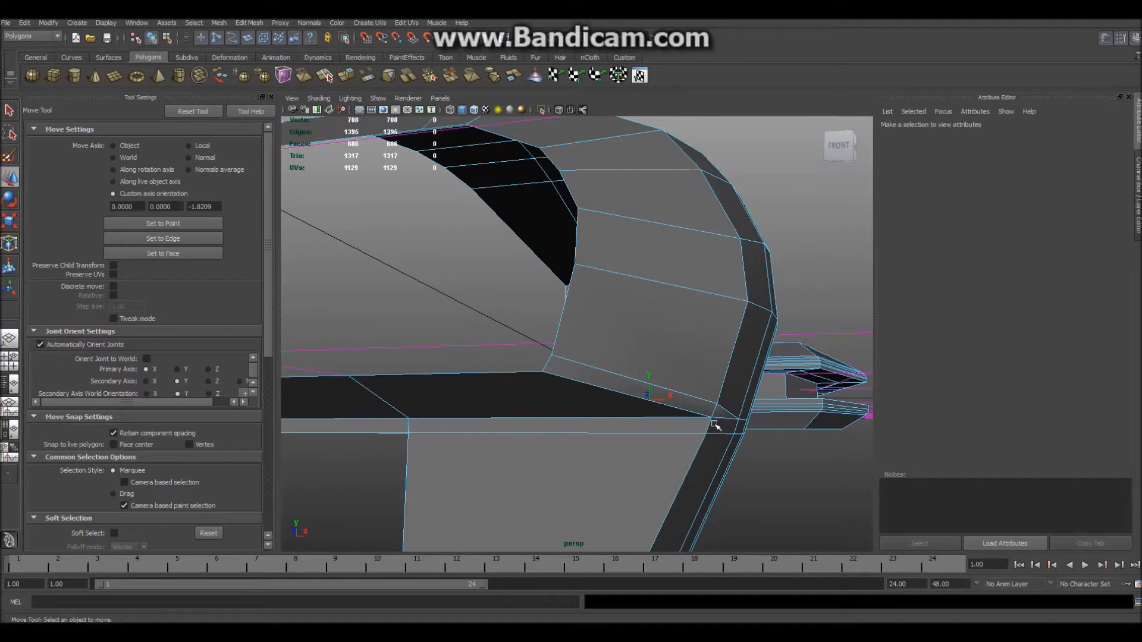
right_click_drag(595, 418, 604, 411)
left_click(604, 418)
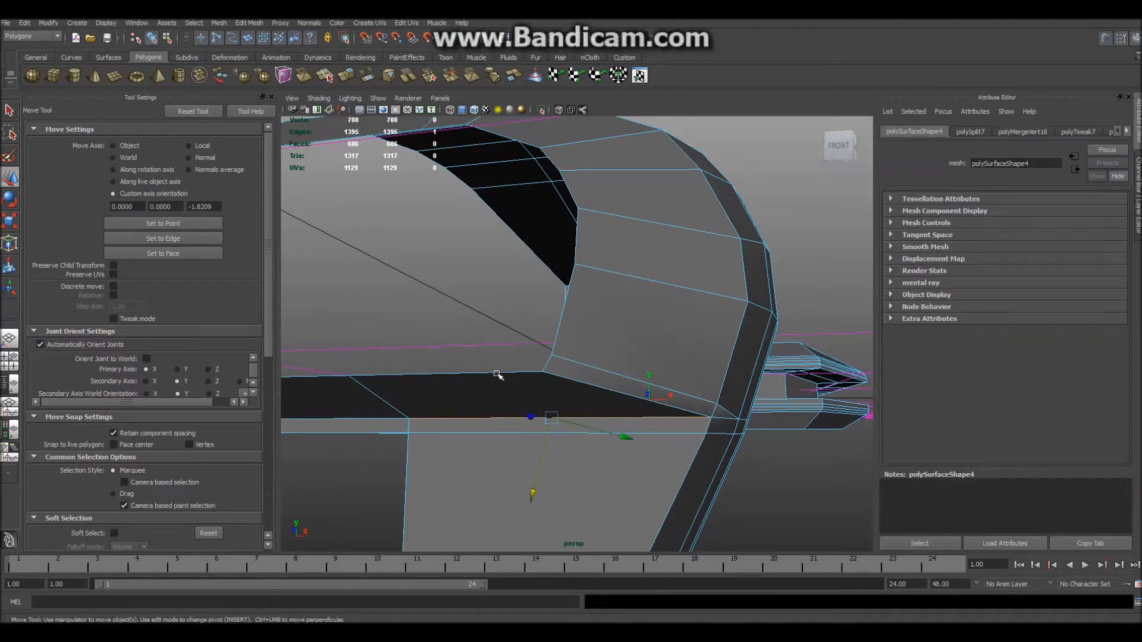
left_click(495, 372, "shift")
right_click_drag(481, 368, 483, 380)
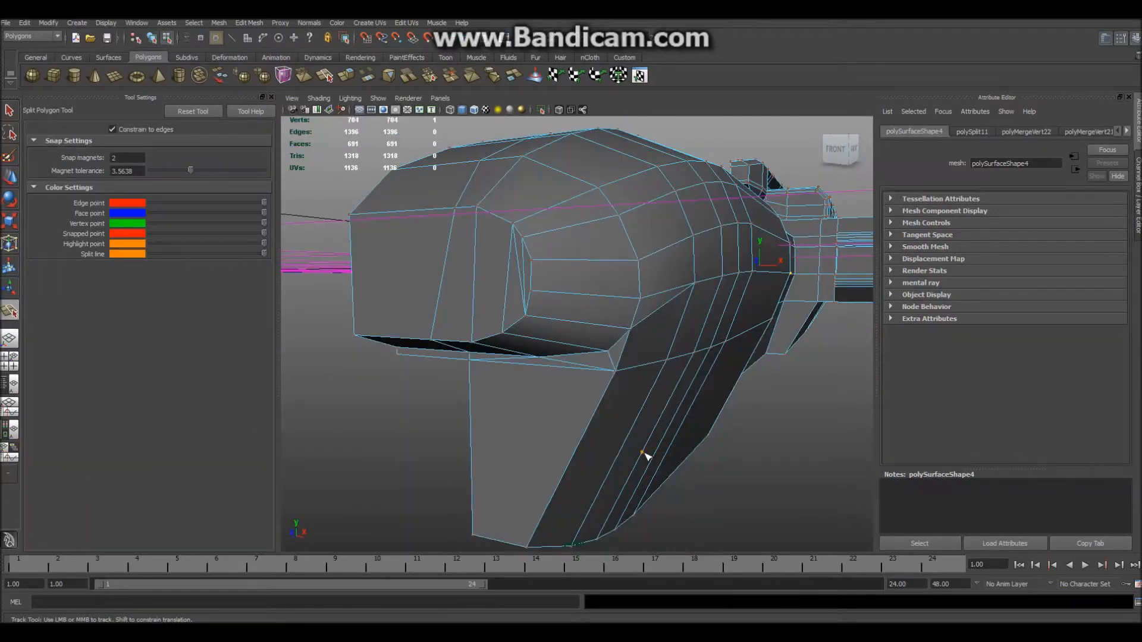
Leave the Split Polygon Tool and examine the nose's closed front face and underside from several angles
left_click_drag(695, 463, 654, 468, "alt")
scroll(646, 469, "up", 4)
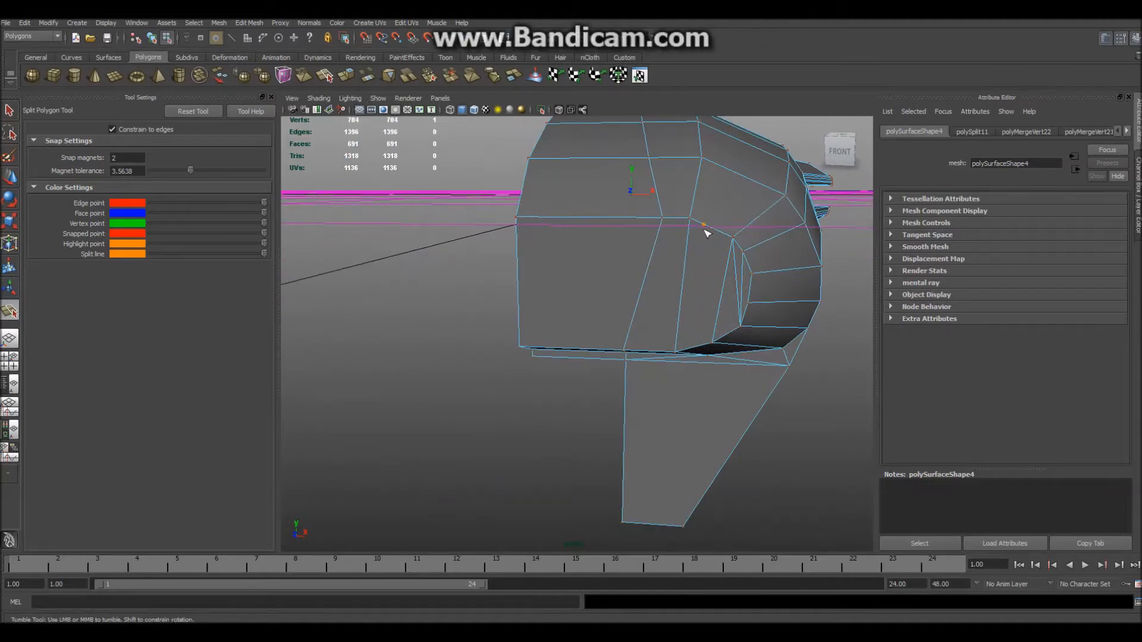
key("q")
left_click_drag(711, 228, 482, 320, "alt")
mouse_move(445, 327)
right_mouse_down()
mouse_move(404, 309)
mouse_move(443, 331)
right_mouse_up()
left_click_drag(454, 355, 552, 190, "alt")
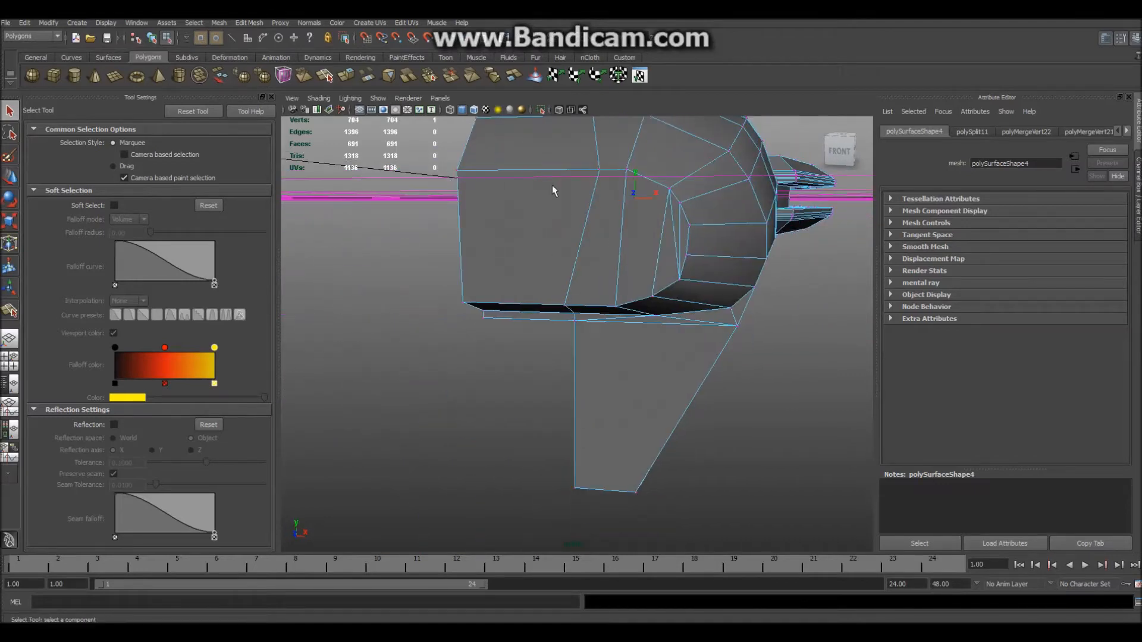
Examine the nose's front face, underside and side panels from several angles, including a view of the whole ship
double_click(709, 358)
left_click_drag(709, 358, 712, 369, "alt")
scroll(712, 370, "down", 5)
left_click(555, 466)
left_click_drag(556, 521, 523, 483, "alt")
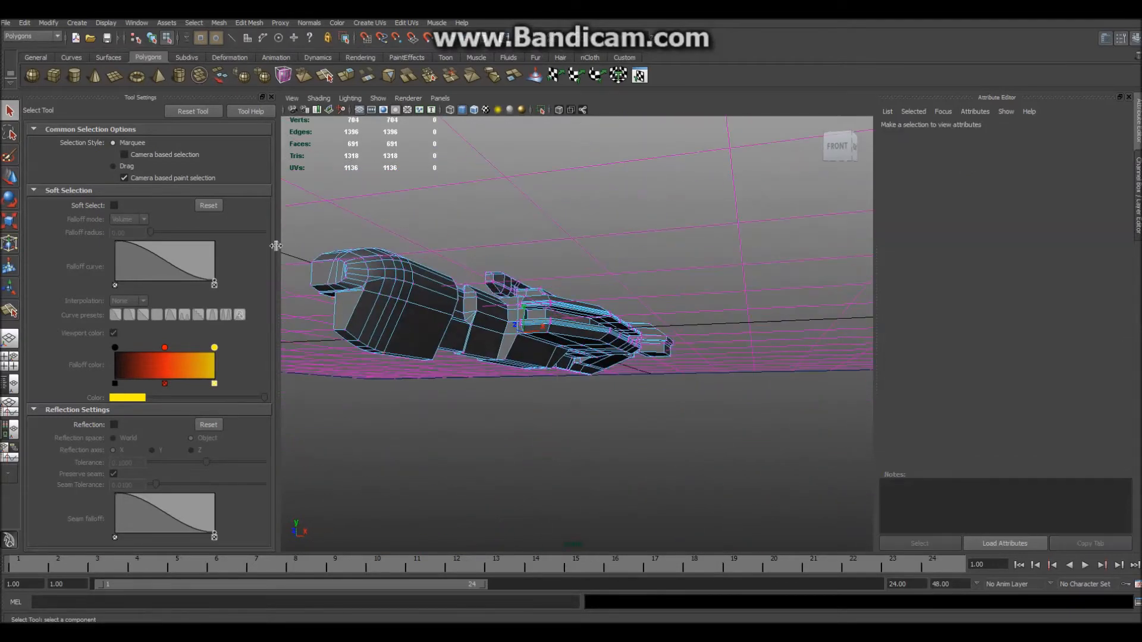
left_click(453, 342)
key("f")
left_click_drag(453, 343, 500, 333, "alt")
left_click(668, 439)
left_click_drag(669, 439, 547, 288, "alt")
left_click_drag(441, 340, 383, 370, "alt")
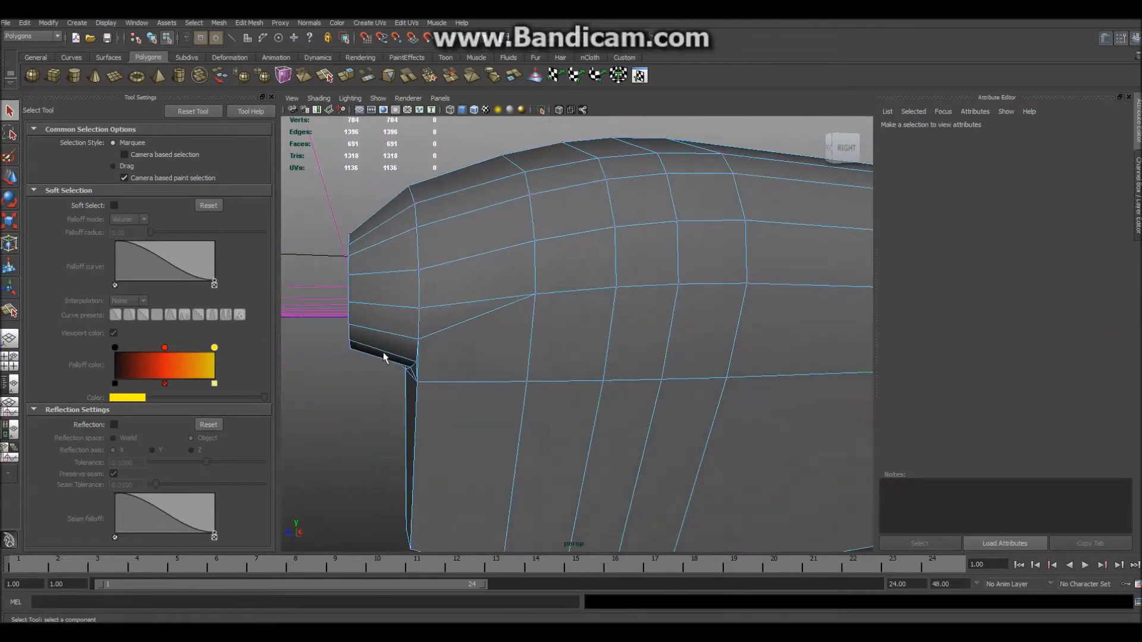
left_click_drag(390, 312, 435, 361, "alt")
left_click_drag(528, 350, 581, 422, "alt")
scroll(581, 421, "down", 4)
Switch to object display and inspect the shaded hull surface from the nose and fin back to the middle section
right_click_drag(576, 263, 616, 252)
left_click_drag(716, 466, 677, 465, "alt")
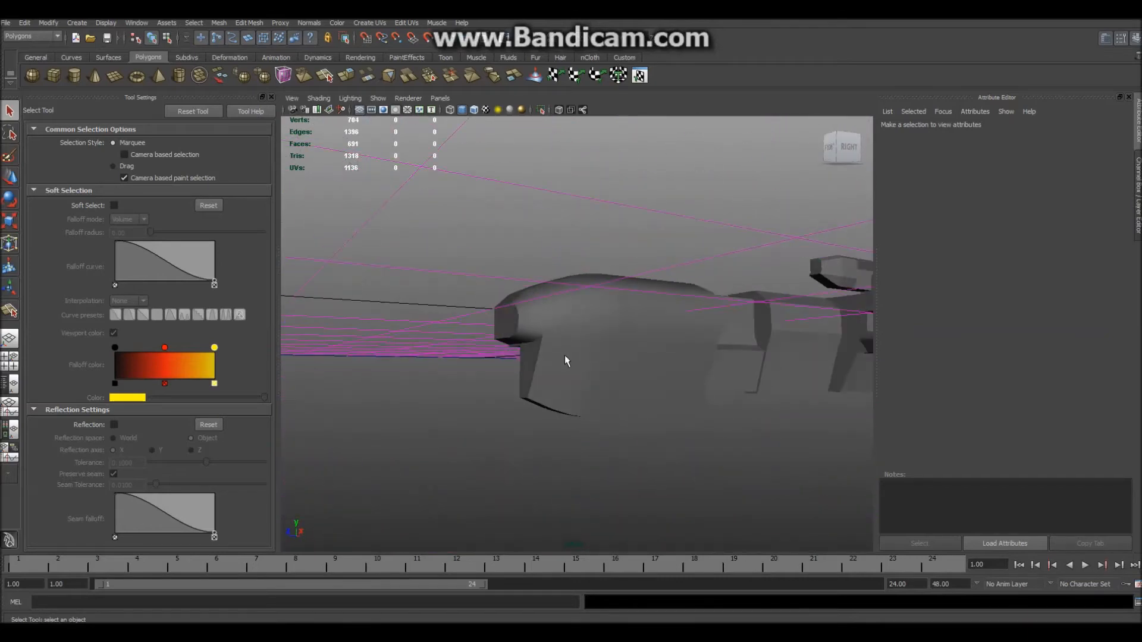
left_click(554, 393)
left_click_drag(528, 439, 580, 451, "alt")
right_click_drag(577, 416, 528, 417)
left_click_drag(661, 386, 510, 472)
left_click_drag(621, 462, 498, 435, "alt")
key("w")
left_click(525, 415)
right_click_drag(667, 354, 717, 337)
left_click_drag(542, 264, 612, 410, "alt")
left_click(688, 345)
left_click_drag(688, 345, 591, 433, "alt")
left_click(591, 434)
left_click_drag(673, 362, 636, 326, "alt")
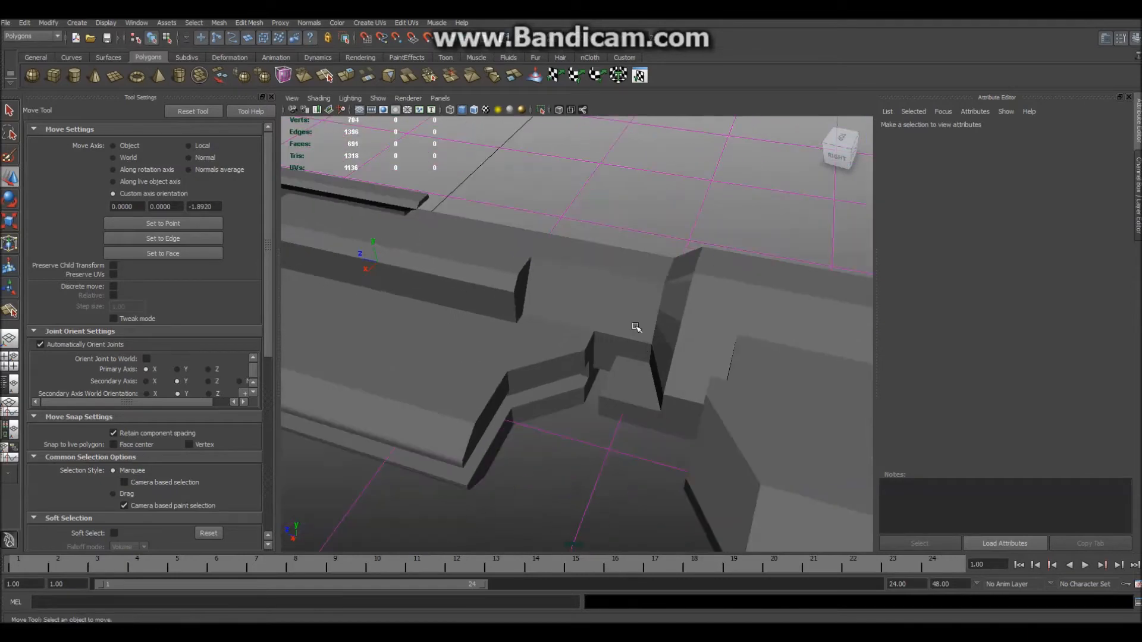
Show the mesh edges and examine the middle section where the side wing, its notch and the upper hull block meet
left_click(613, 305)
right_click_drag(597, 282, 596, 256)
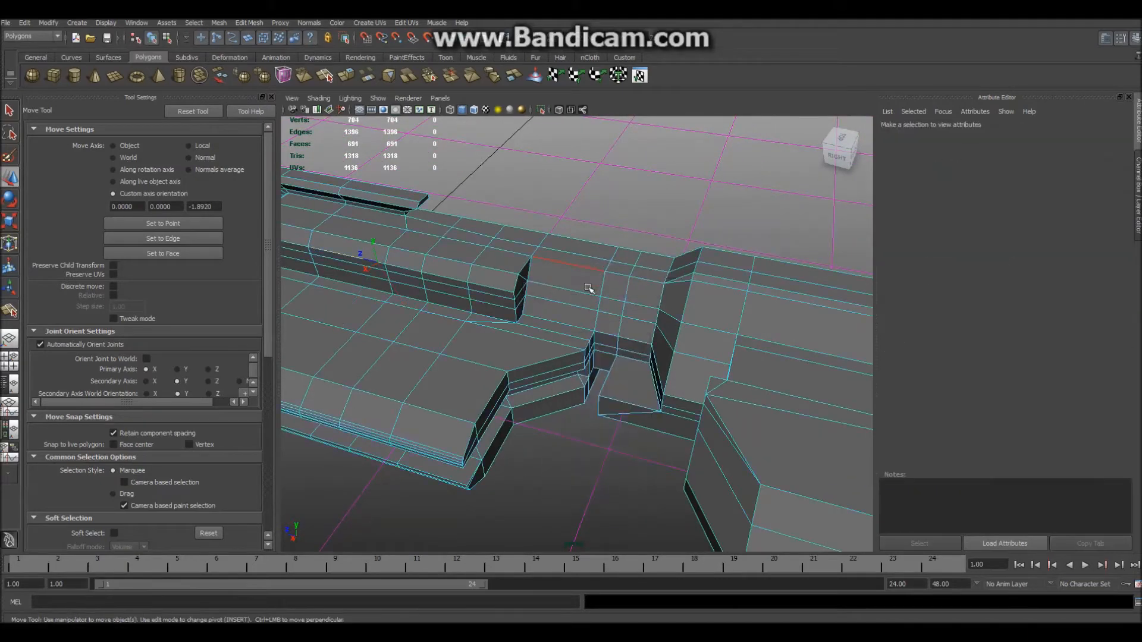
key("f")
left_click(617, 263)
scroll(617, 263, "down", 8)
mouse_move(593, 333)
left_mouse_down("alt")
mouse_move(606, 315)
mouse_move(592, 325)
left_mouse_up("alt")
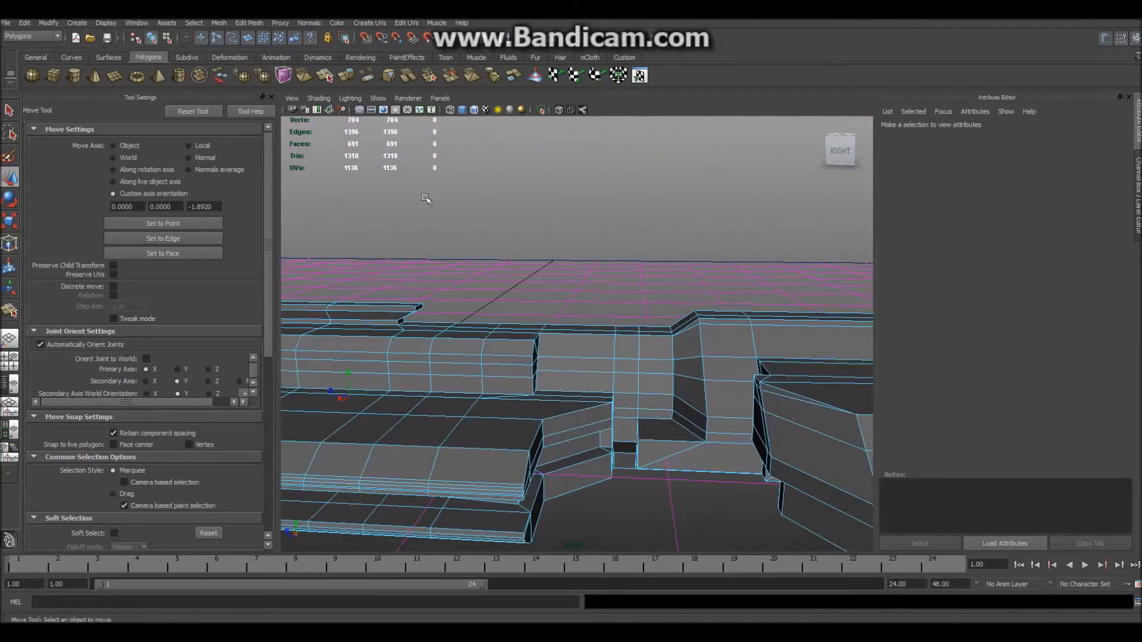
left_click_drag(529, 291, 503, 274, "alt")
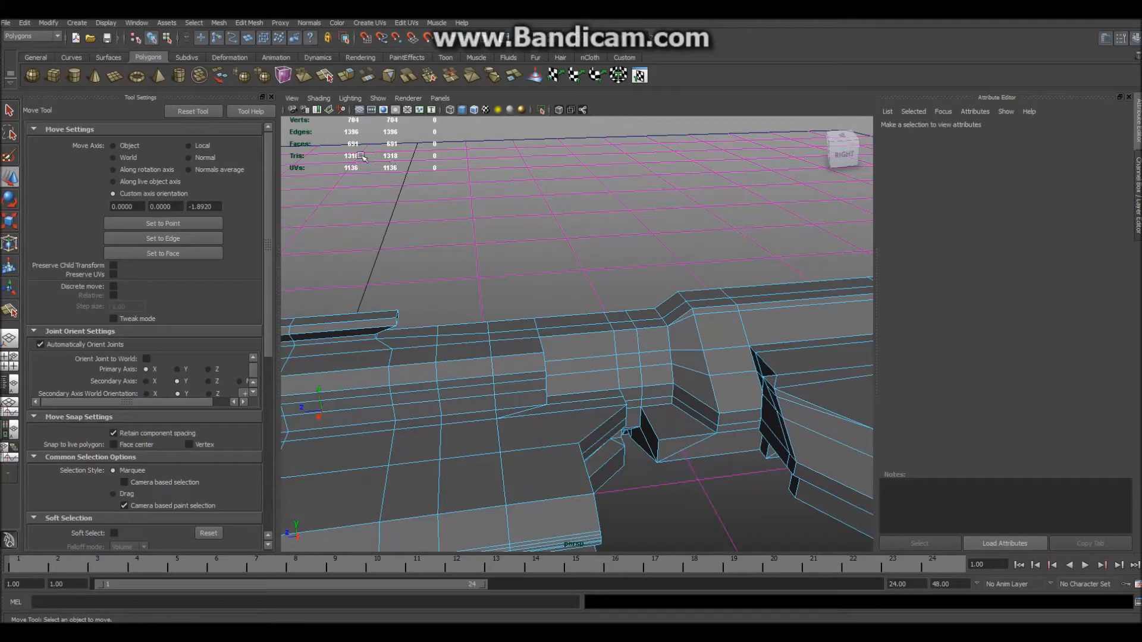
mouse_move(341, 158)
left_mouse_down("alt")
mouse_move(410, 224)
mouse_move(338, 164)
left_mouse_up("alt")
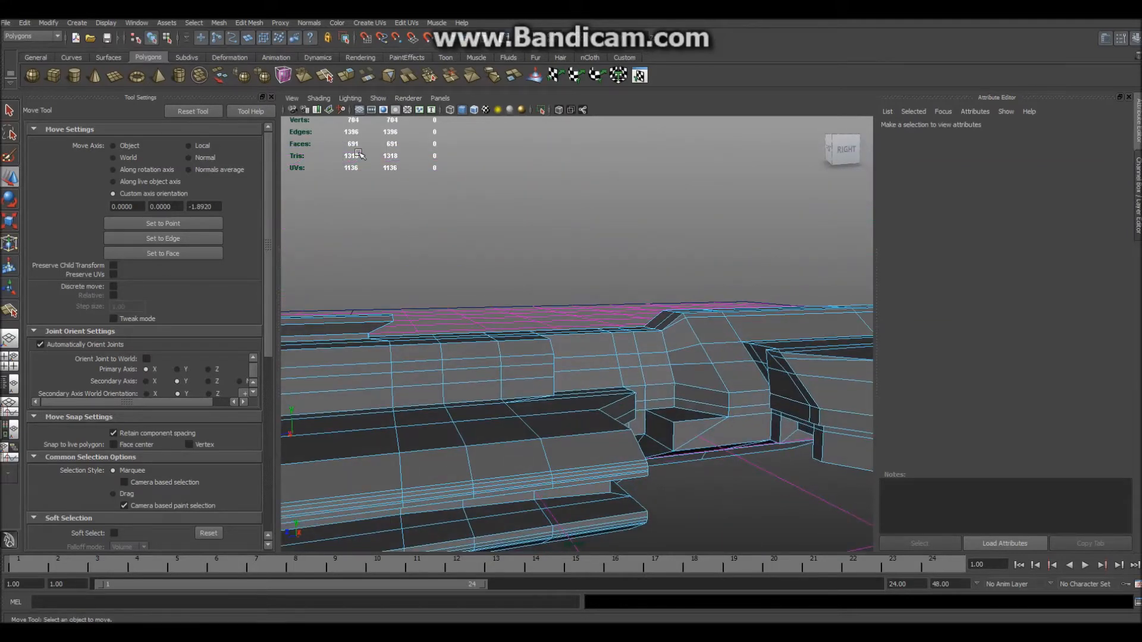
left_click_drag(492, 246, 498, 247, "alt")
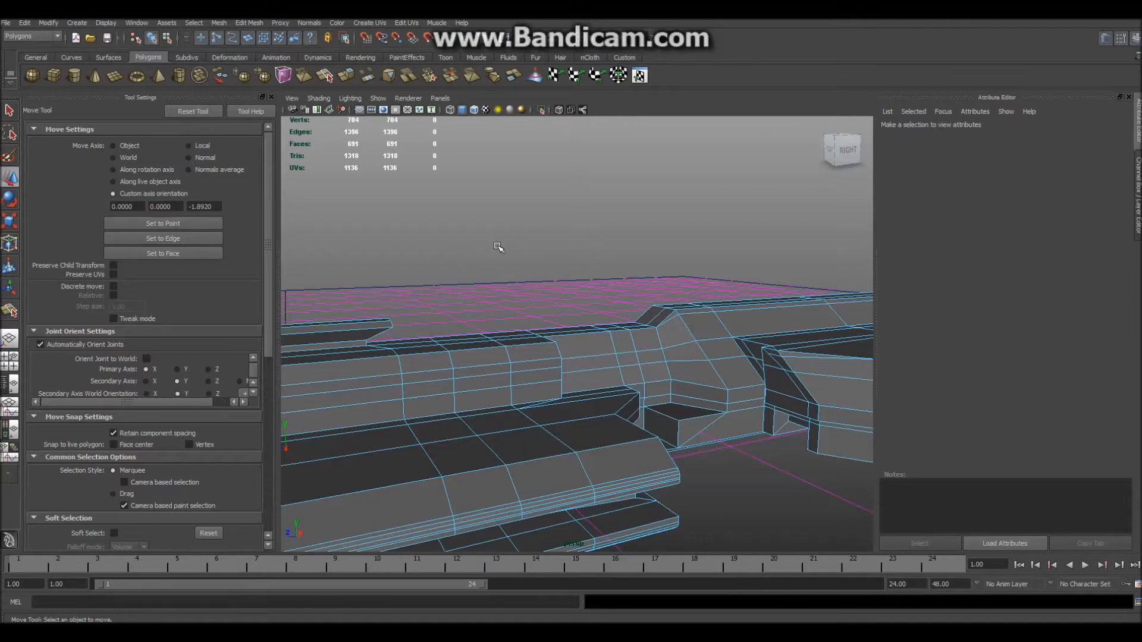
scroll(498, 247, "down", 5)
left_click_drag(459, 321, 525, 324, "alt")
left_click_drag(550, 404, 533, 461, "alt")
scroll(583, 476, "up", 8)
left_click_drag(640, 451, 624, 395, "alt")
Insert an edge loop around the middle section just behind the end of the upper hull block, running across the side wing
right_click_drag(578, 316, 558, 334)
left_click_drag(559, 334, 591, 354, "alt")
right_click_drag(558, 363, 517, 380, "shift")
left_click_drag(517, 383, 546, 408, "alt")
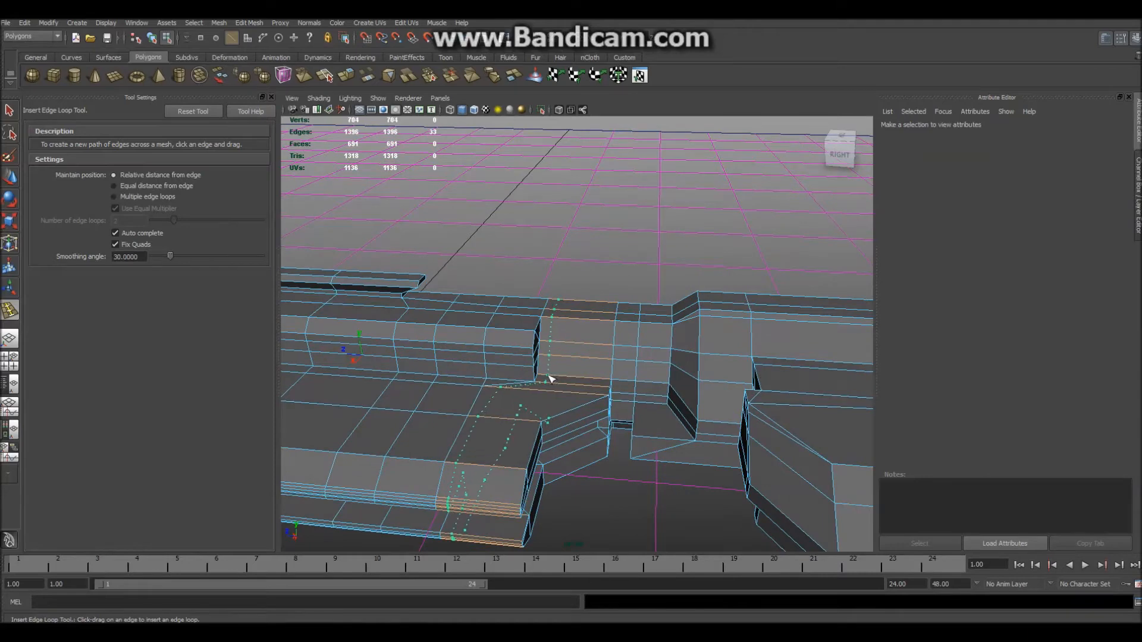
left_click_drag(553, 406, 553, 408)
left_click_drag(553, 408, 543, 418, "alt")
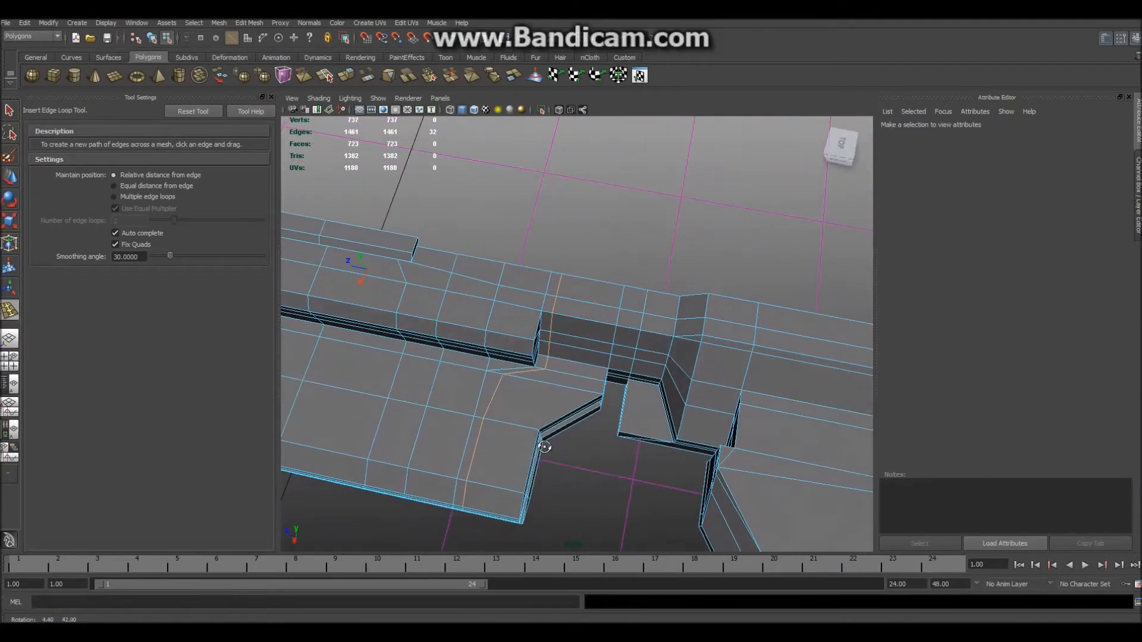
Reduce the selection to the new loop's side wing edges and flatten them along Z with the Scale tool
key("r")
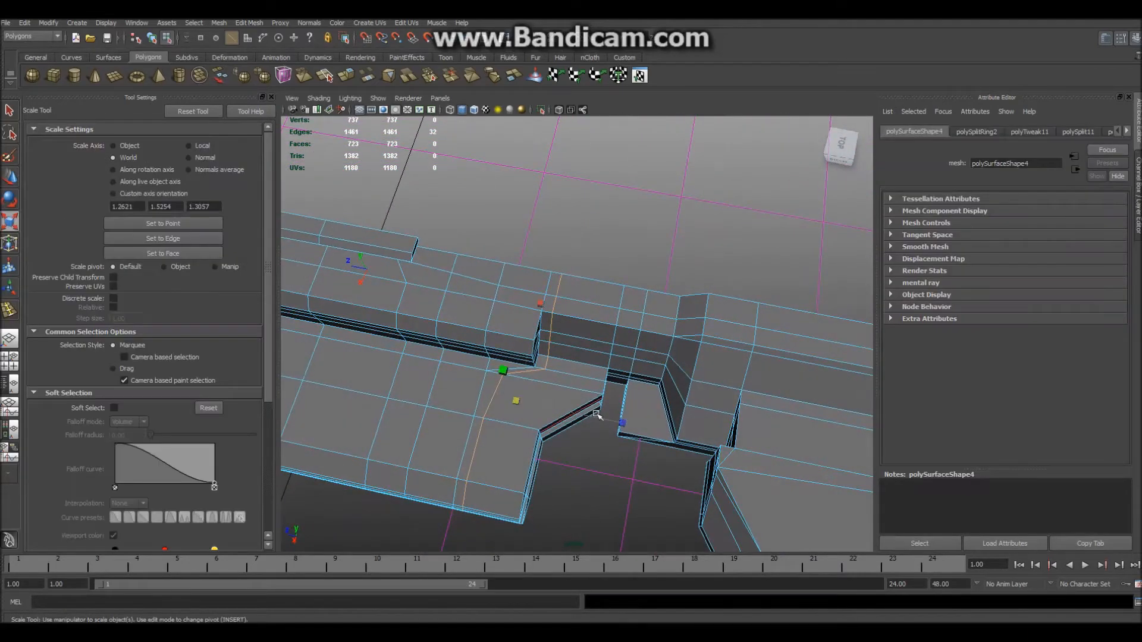
left_click_drag(623, 421, 560, 462)
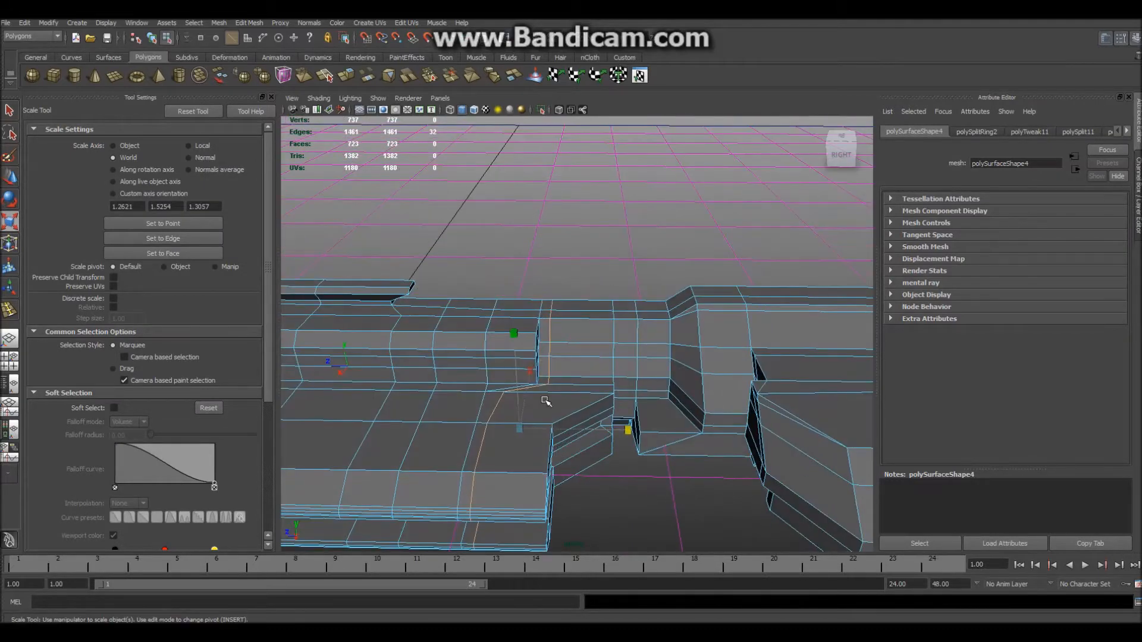
key("q")
left_click_drag(578, 382, 587, 388)
left_click_drag(594, 510, 592, 420, "alt")
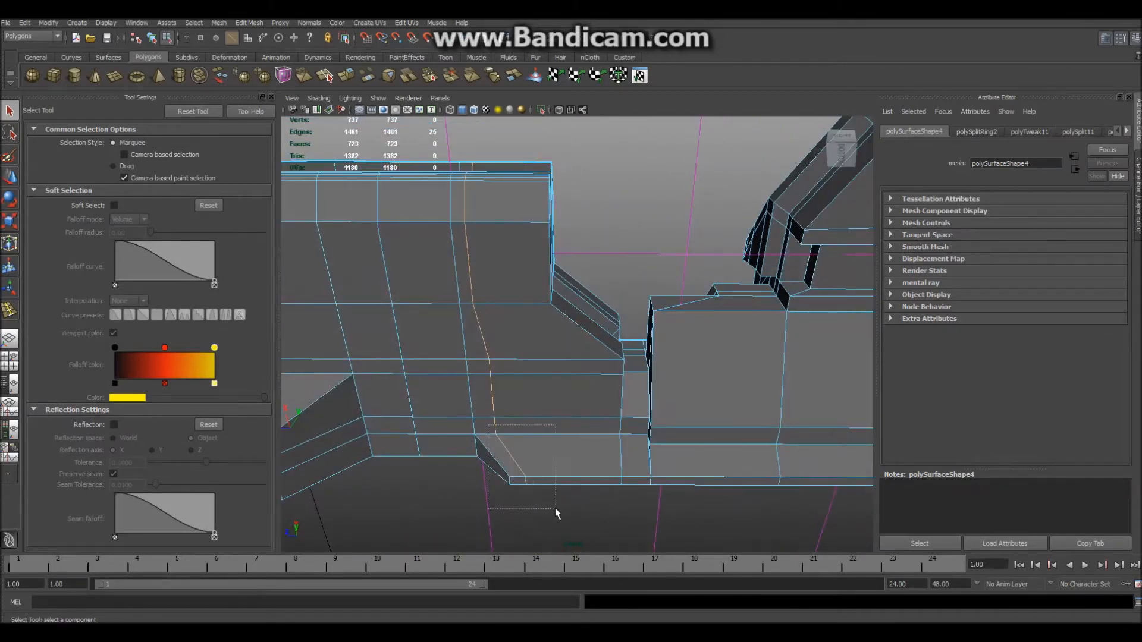
right_click_drag(509, 422, 507, 446)
left_click_drag(527, 426, 532, 498, "alt")
key("r")
left_click_drag(603, 454, 501, 447)
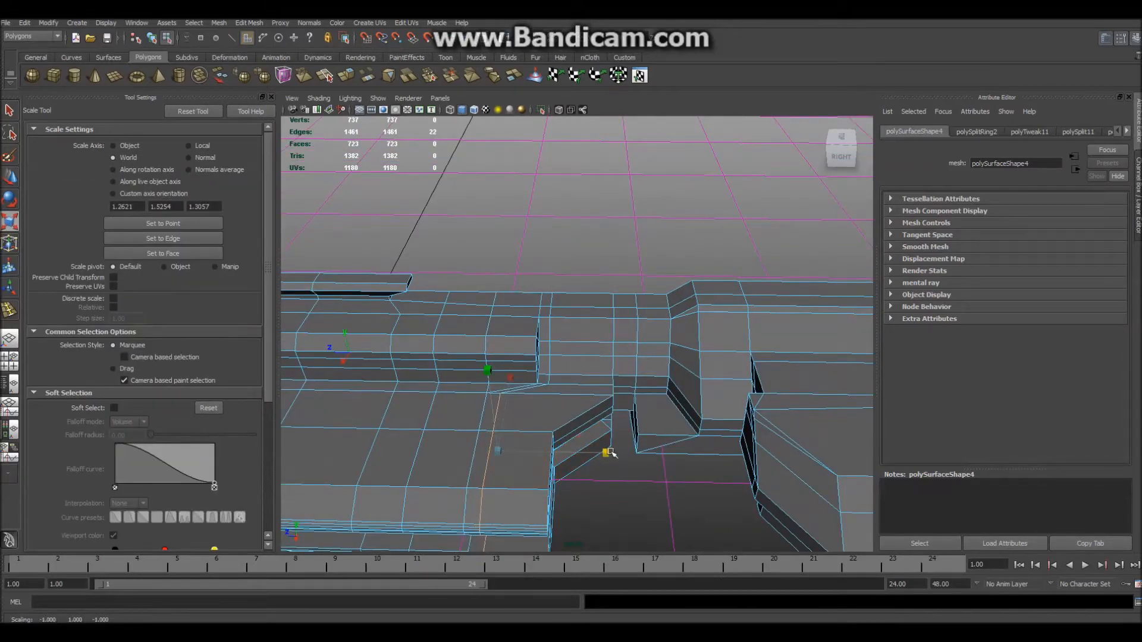
left_click_drag(510, 452, 534, 370, "alt")
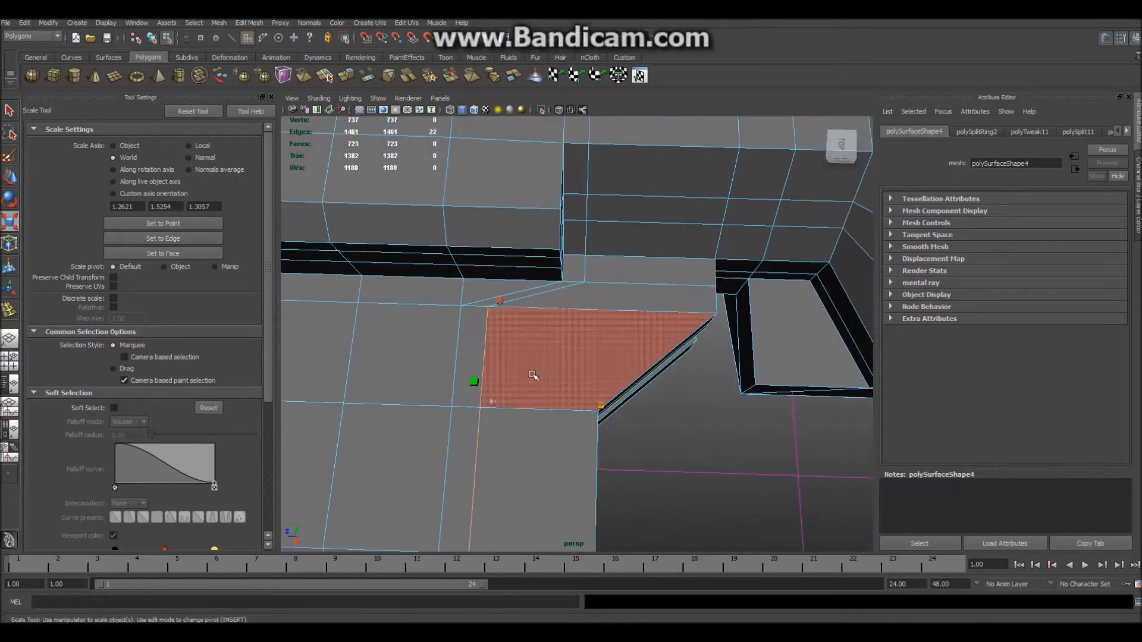
Move the flattened wing edges along Z into line beside the neighbouring edge loop
key("w")
mouse_move(419, 399)
left_mouse_down()
mouse_move(398, 398)
mouse_move(437, 385)
left_mouse_up()
middle_click_drag(420, 374, 423, 373)
Select the whole new edge loop and move it along Z close to the neighbouring loop at the upper block's end
right_click_drag(577, 267, 586, 235)
left_click(585, 233)
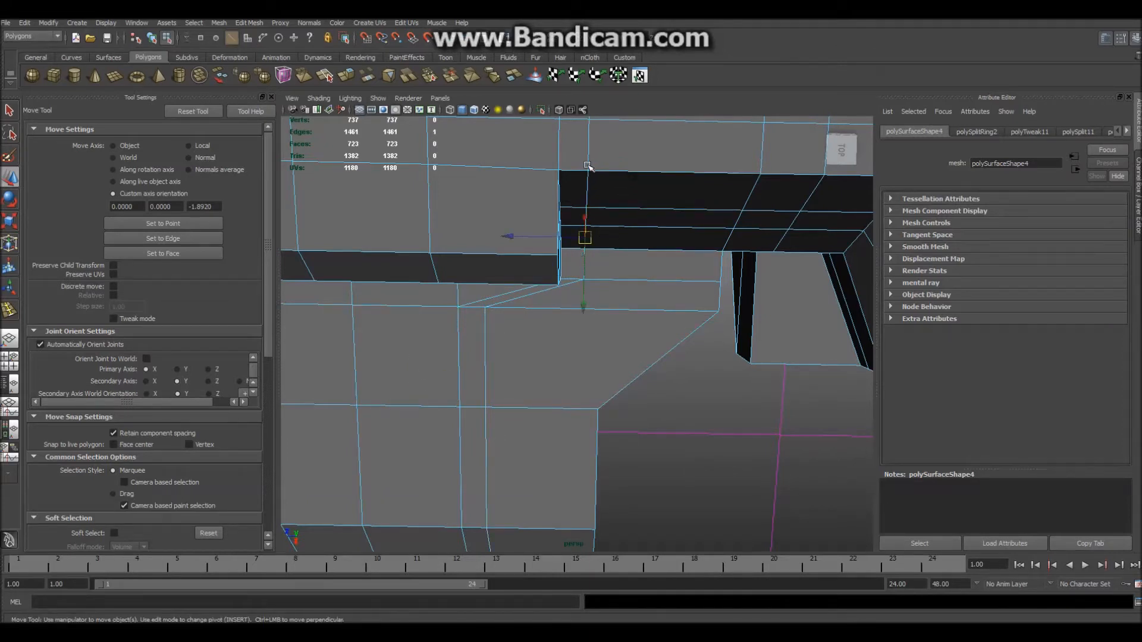
mouse_move(591, 186)
left_mouse_down("alt")
mouse_move(601, 178)
mouse_move(583, 194)
left_mouse_up("alt")
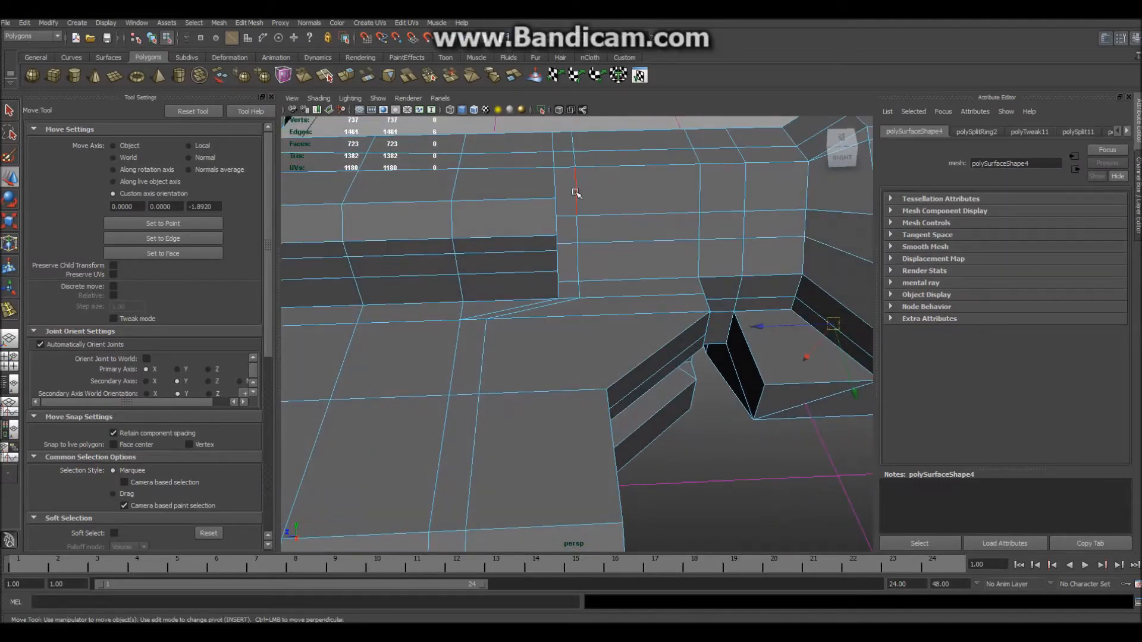
double_click(575, 193)
left_click_drag(614, 340, 606, 387, "alt")
left_click_drag(448, 376, 572, 333)
left_click_drag(480, 420, 537, 412, "alt")
left_click(763, 328)
left_click_drag(763, 328, 600, 392, "alt")
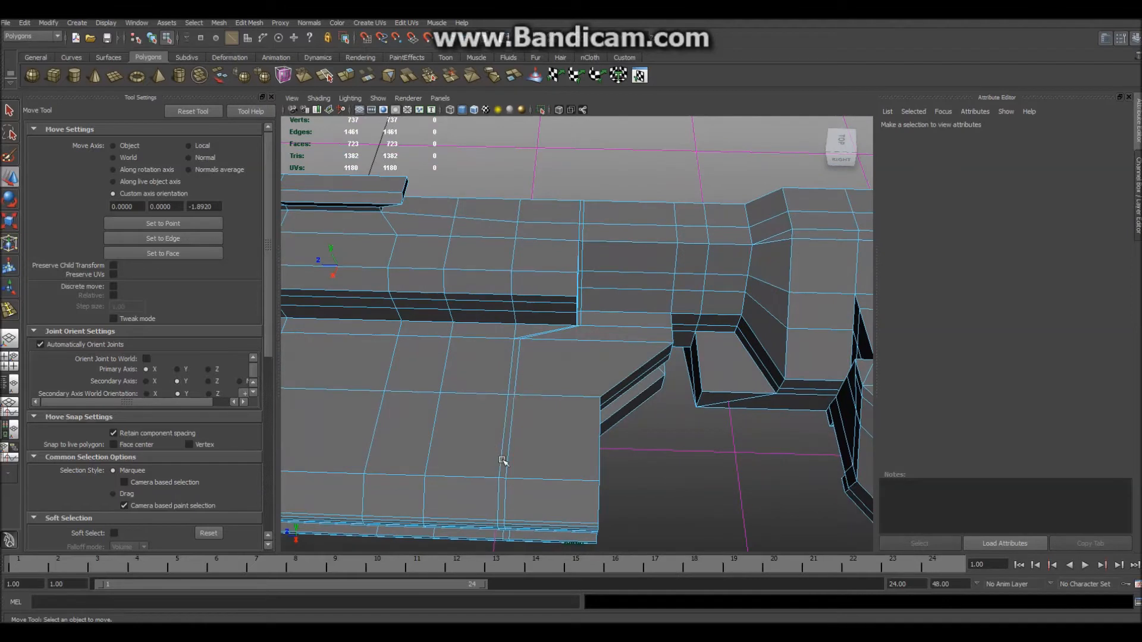
Insert another edge loop beside the close pair and slide it up to the side wing's end edge and notch
right_click_drag(562, 471, 527, 485, "shift")
left_click_drag(531, 480, 512, 479)
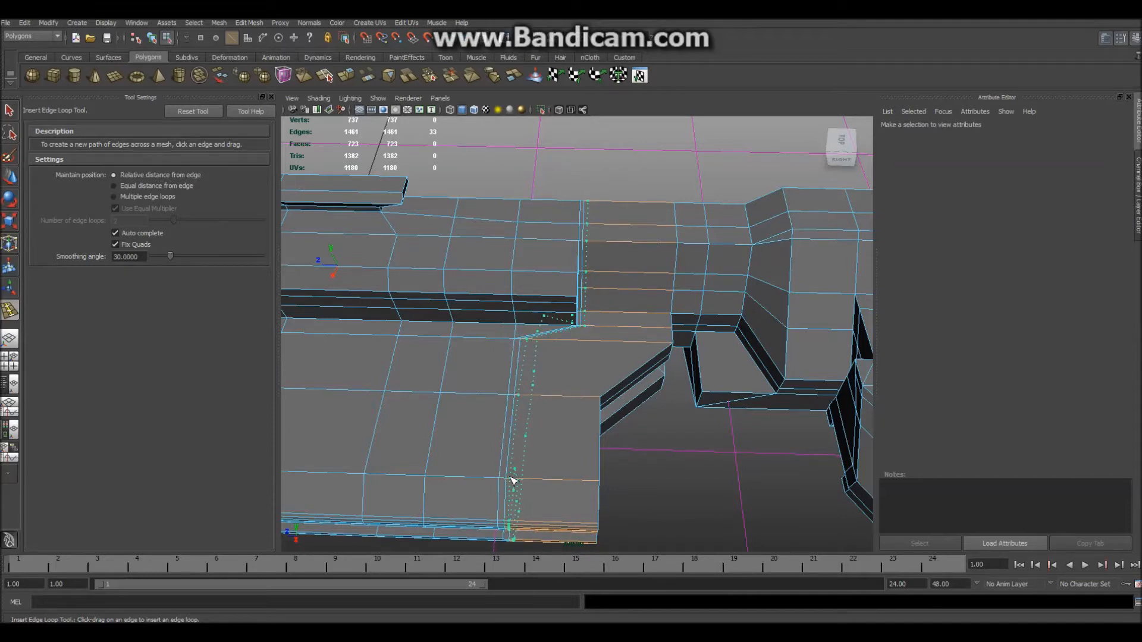
left_click_drag(513, 480, 514, 480)
right_click(540, 443, "shift")
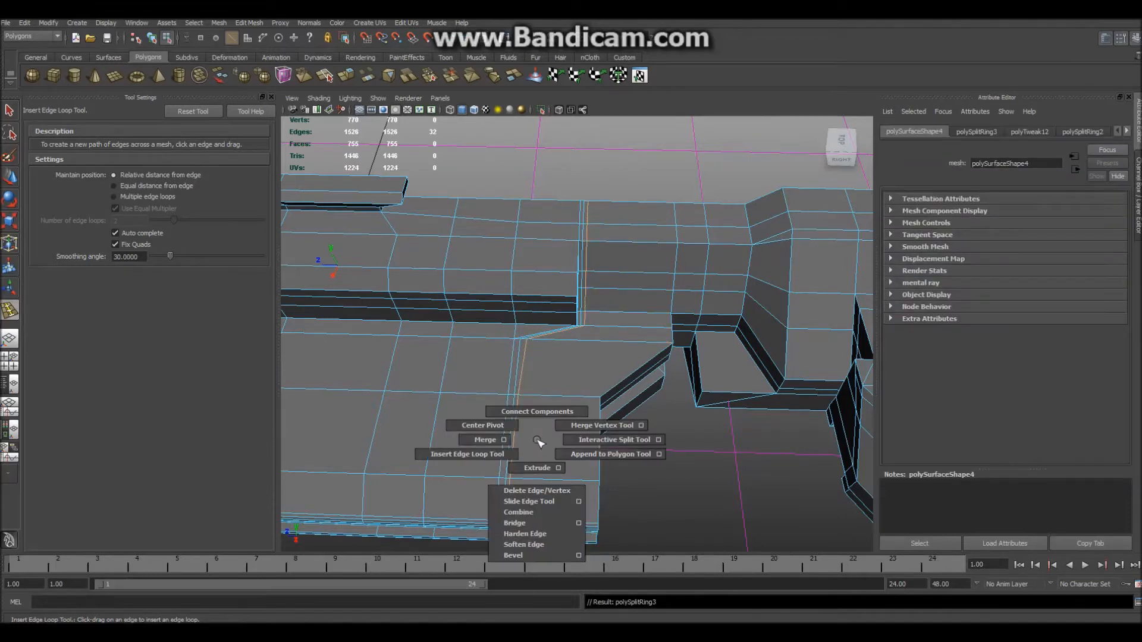
left_click(526, 501)
middle_click_drag(514, 447, 566, 452)
mouse_move(676, 505)
left_mouse_down("alt")
mouse_move(678, 375)
mouse_move(659, 494)
left_mouse_up("alt")
Keep only the loop's edges on the central hull selected, flatten them along Z and shift them close to the neighbouring loop
key("q")
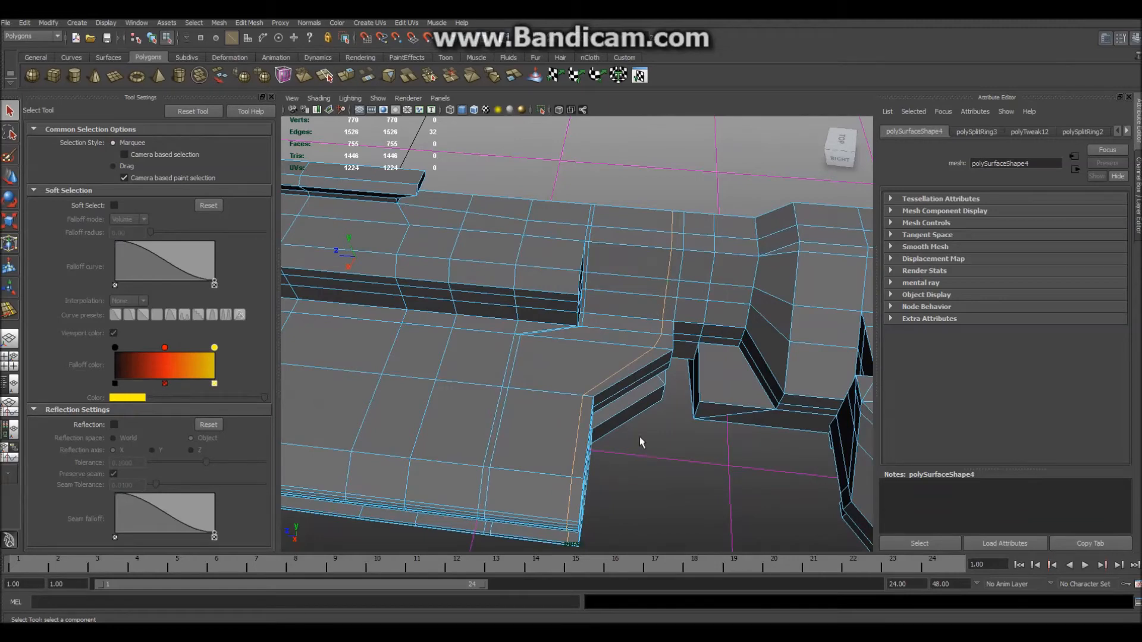
left_click_drag(648, 476, 589, 397, "alt")
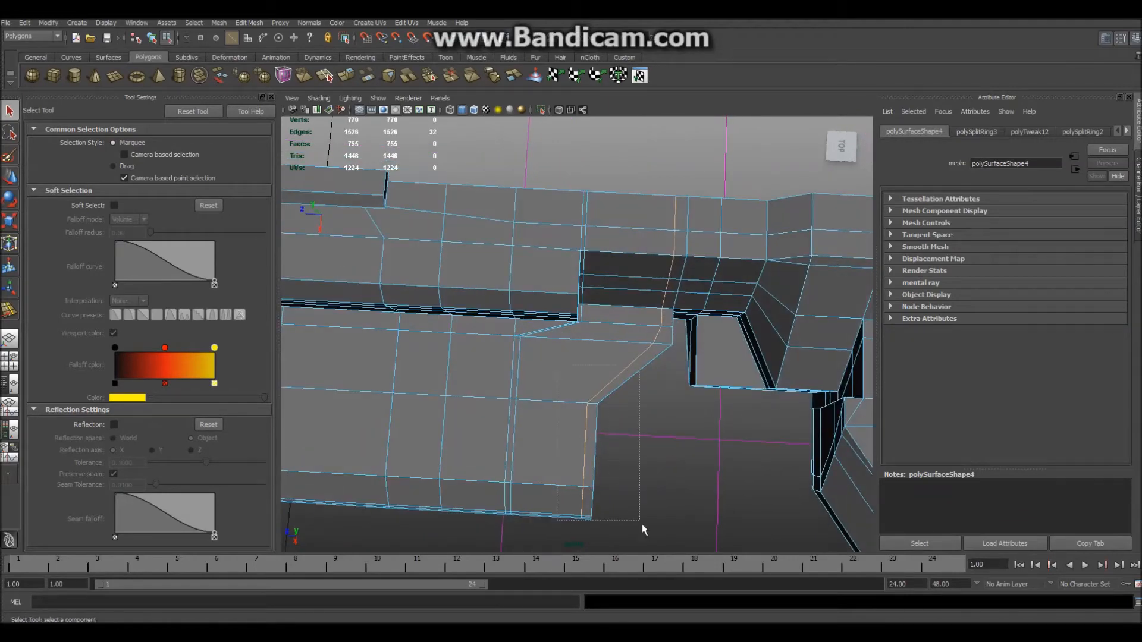
left_click_drag(685, 487, 688, 339, "alt")
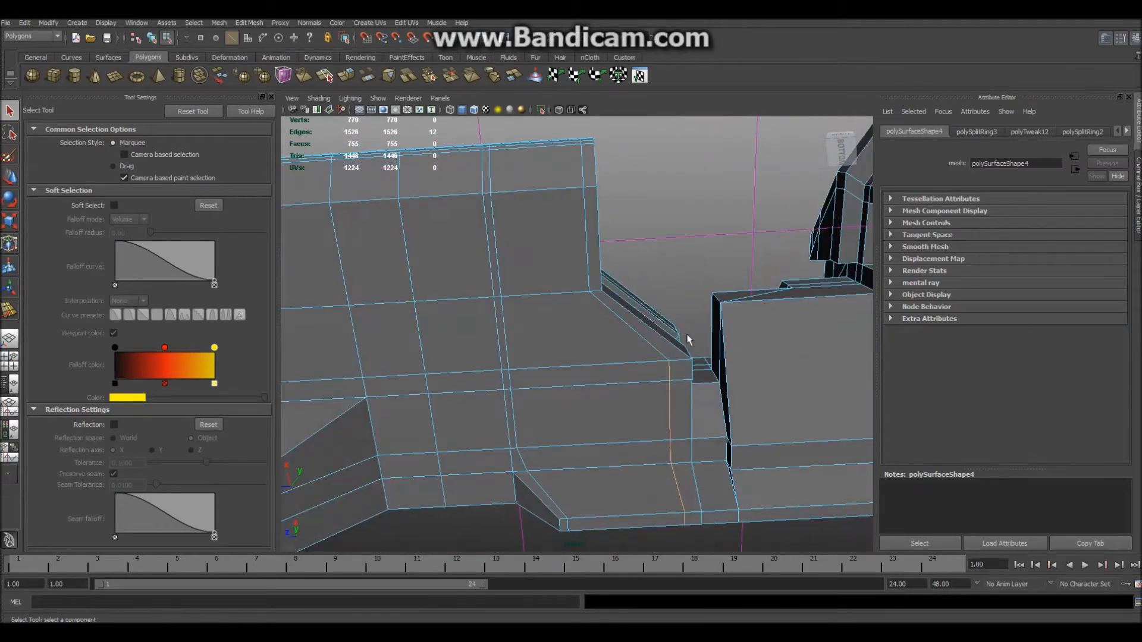
mouse_move(671, 383)
left_mouse_down("alt")
mouse_move(685, 526)
mouse_move(698, 490)
mouse_move(673, 383)
left_mouse_up("alt")
scroll(705, 543, "up", 3)
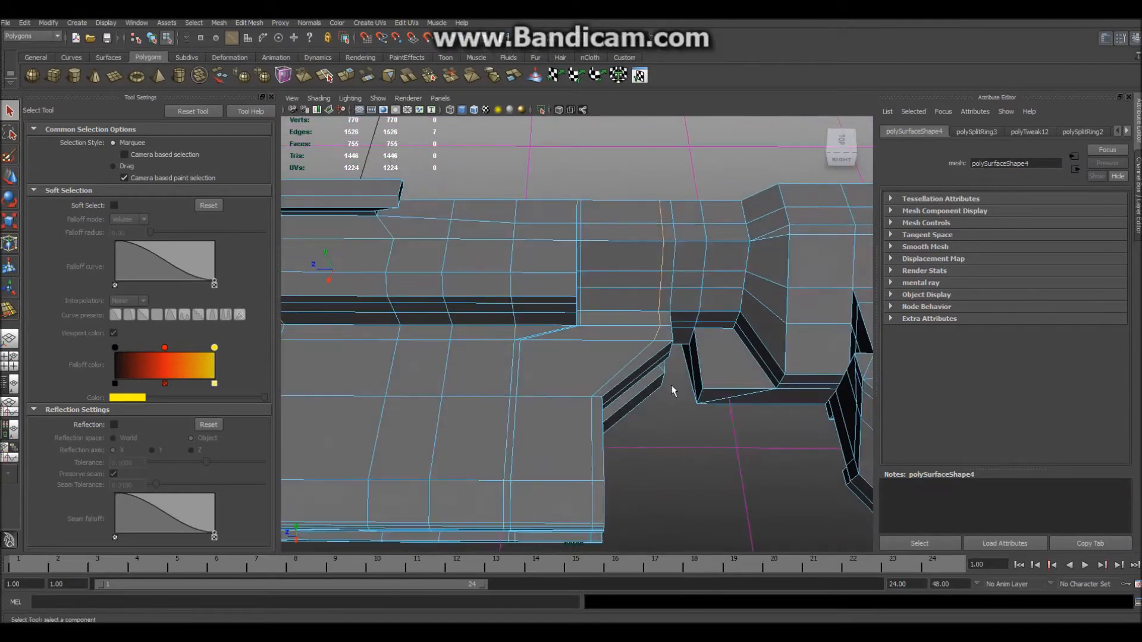
key("r")
left_click_drag(537, 281, 624, 274)
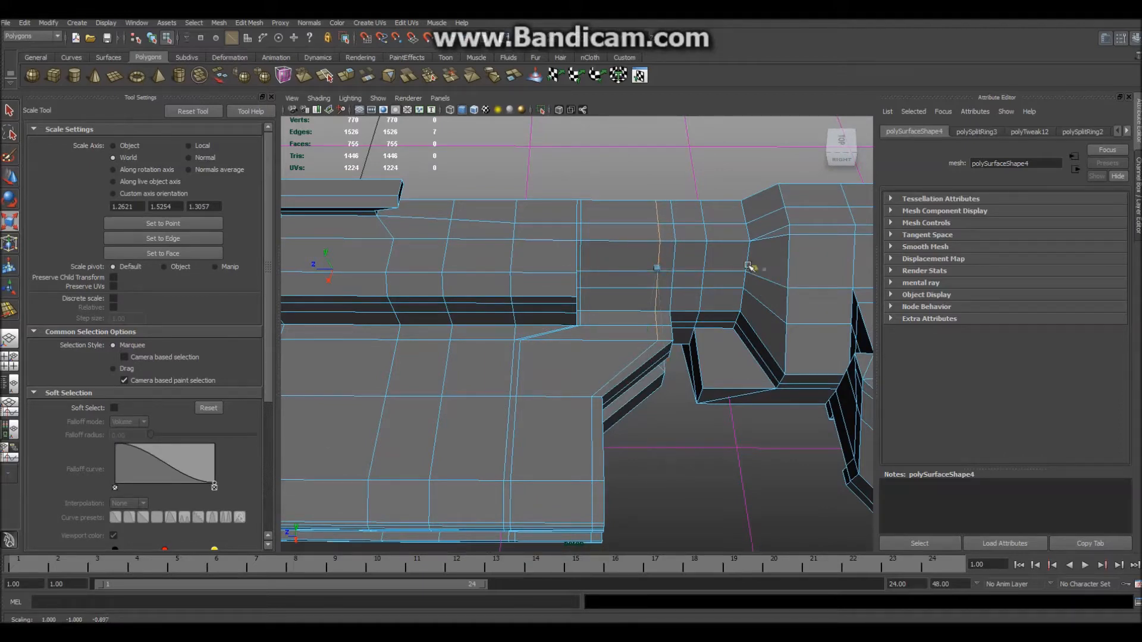
key("w")
left_click_drag(582, 272, 589, 269)
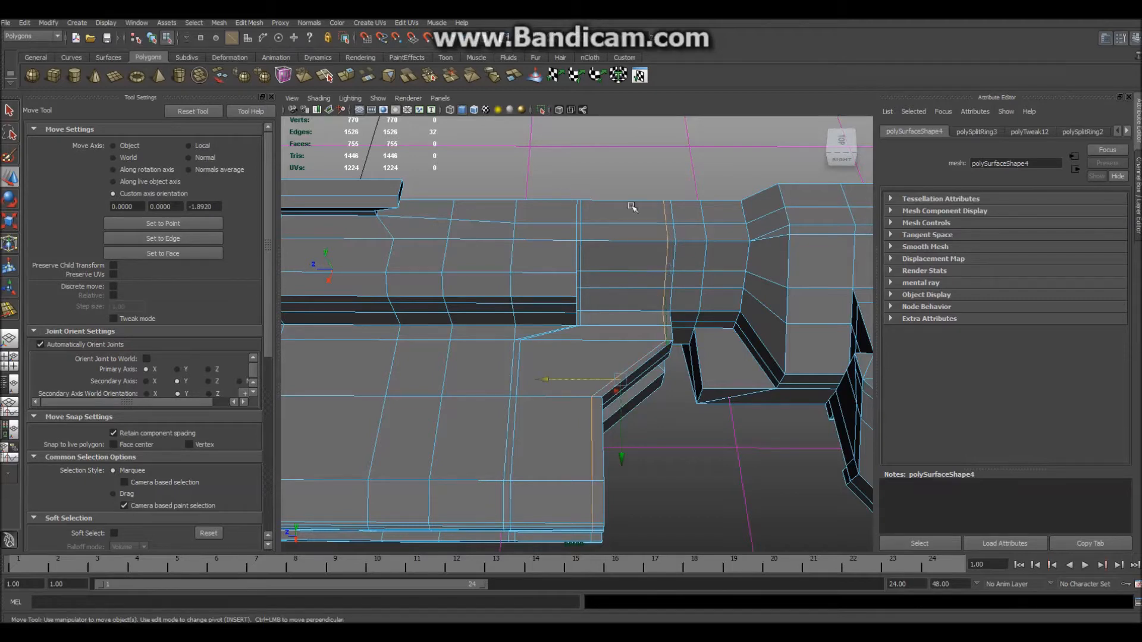
Select only the loop's edges on the outer wing, flatten them along Z and move them close to the wing's end edge
left_click_drag(675, 431, 673, 365, "alt")
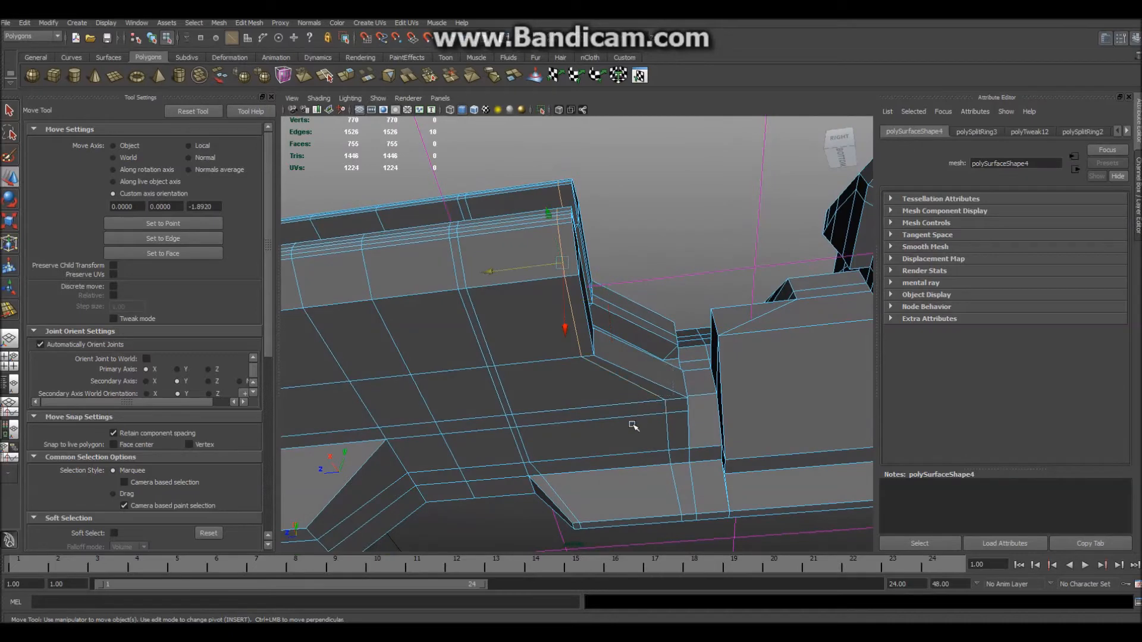
key("r")
left_click_drag(664, 250, 625, 249)
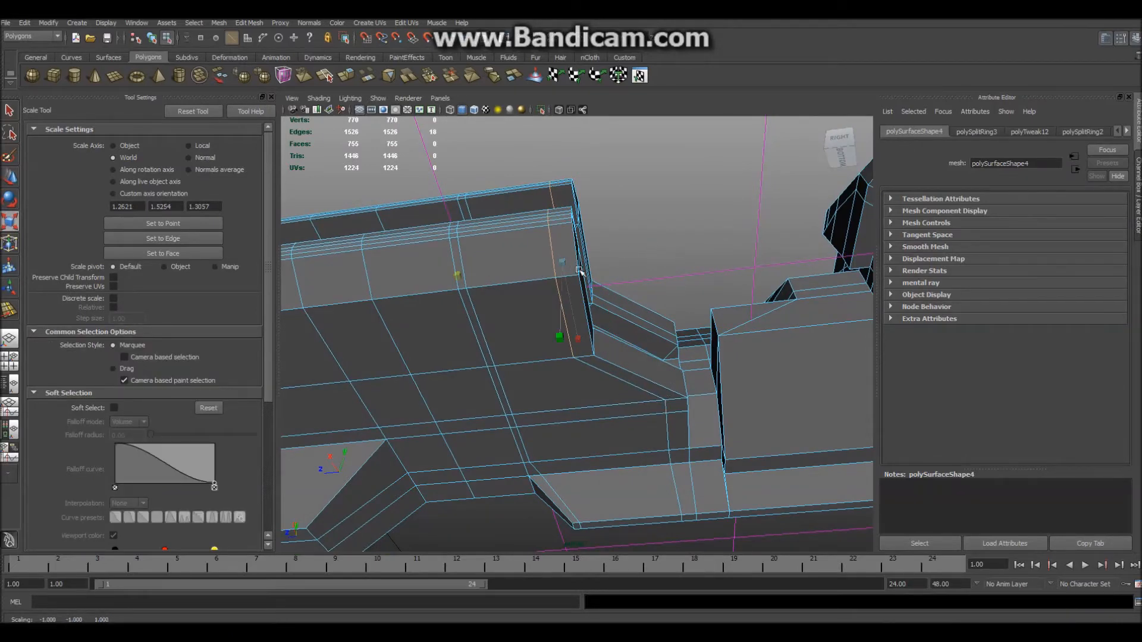
left_click_drag(662, 238, 592, 416, "alt")
key("w")
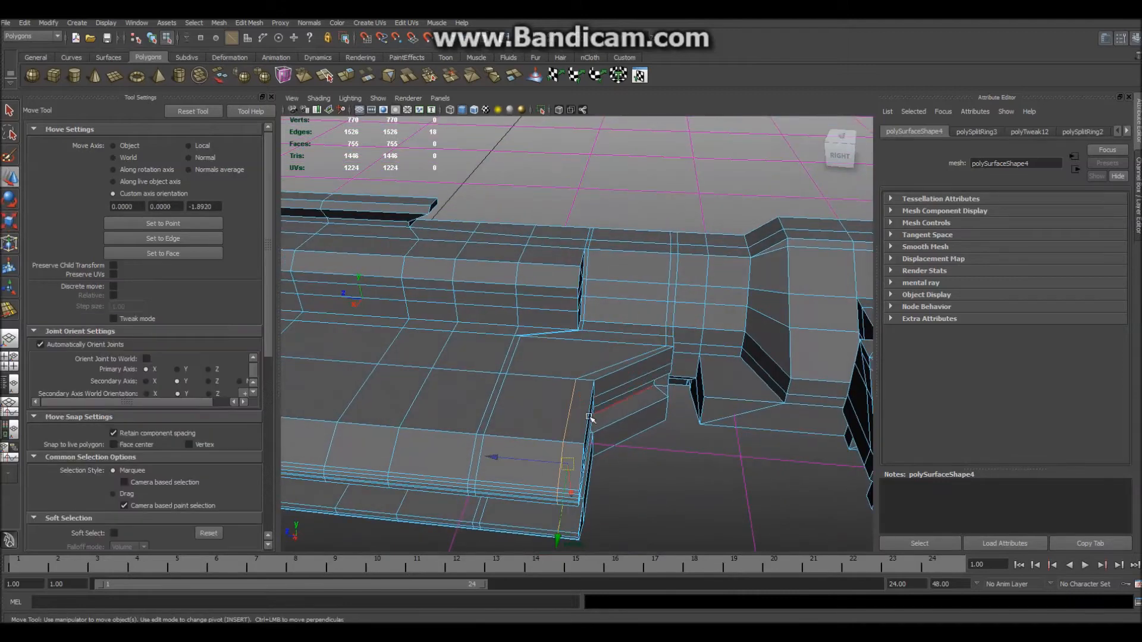
left_click_drag(484, 452, 531, 467)
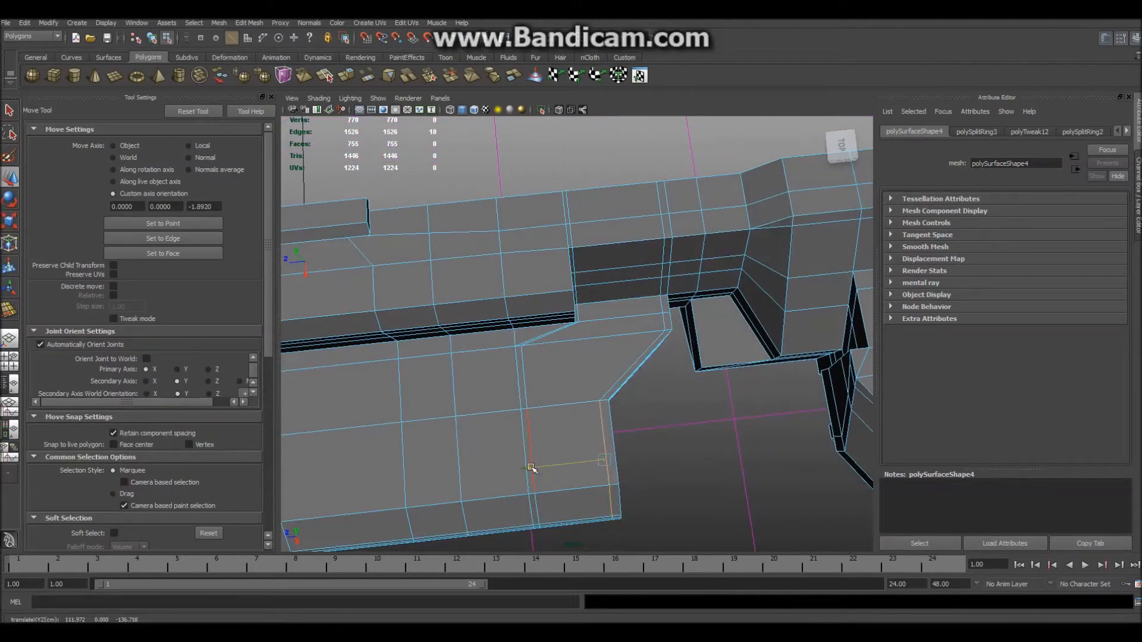
left_click(716, 444)
left_click_drag(717, 443, 498, 313, "alt")
right_click_drag(499, 313, 497, 344)
left_click(428, 299)
left_click(537, 326, "shift")
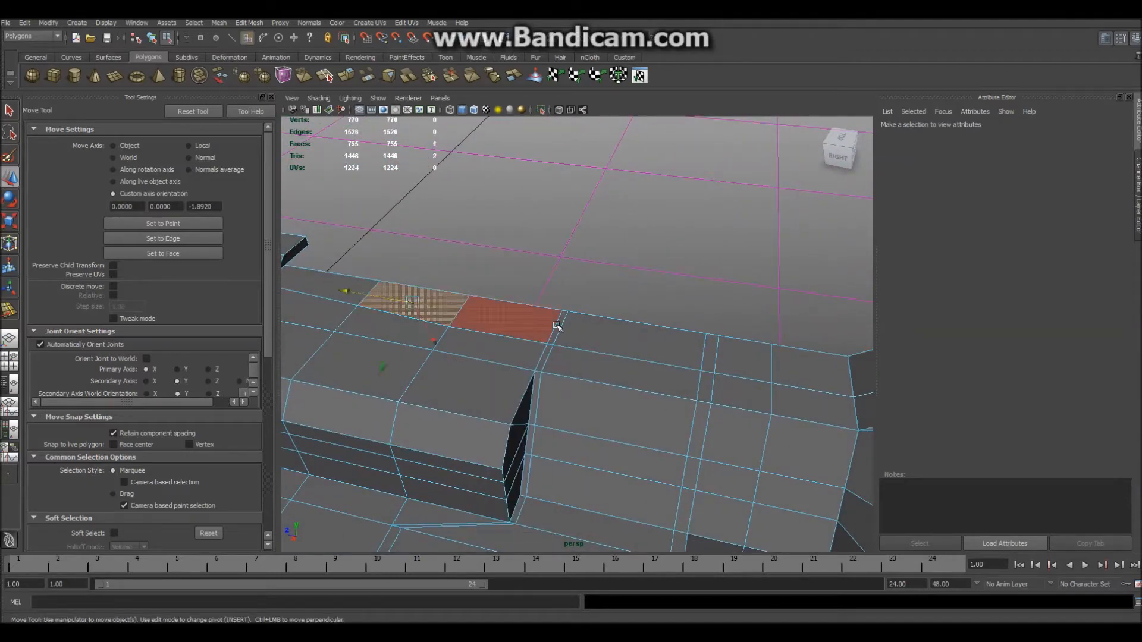
left_click(705, 357, "shift")
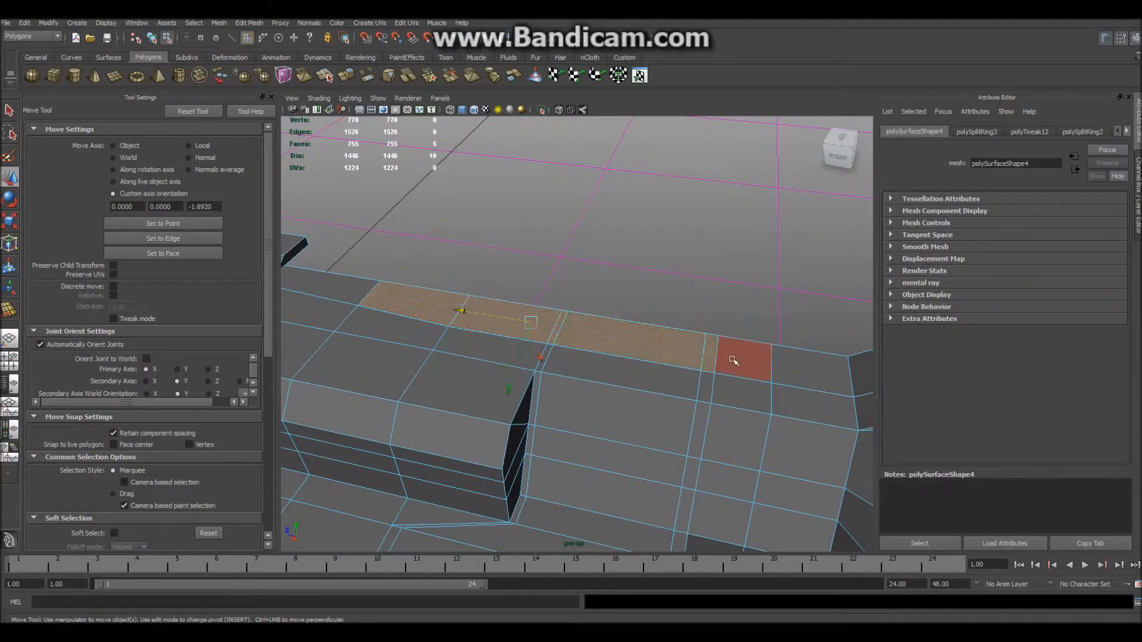
left_click(740, 360, "shift")
left_click_drag(784, 363, 727, 281, "alt")
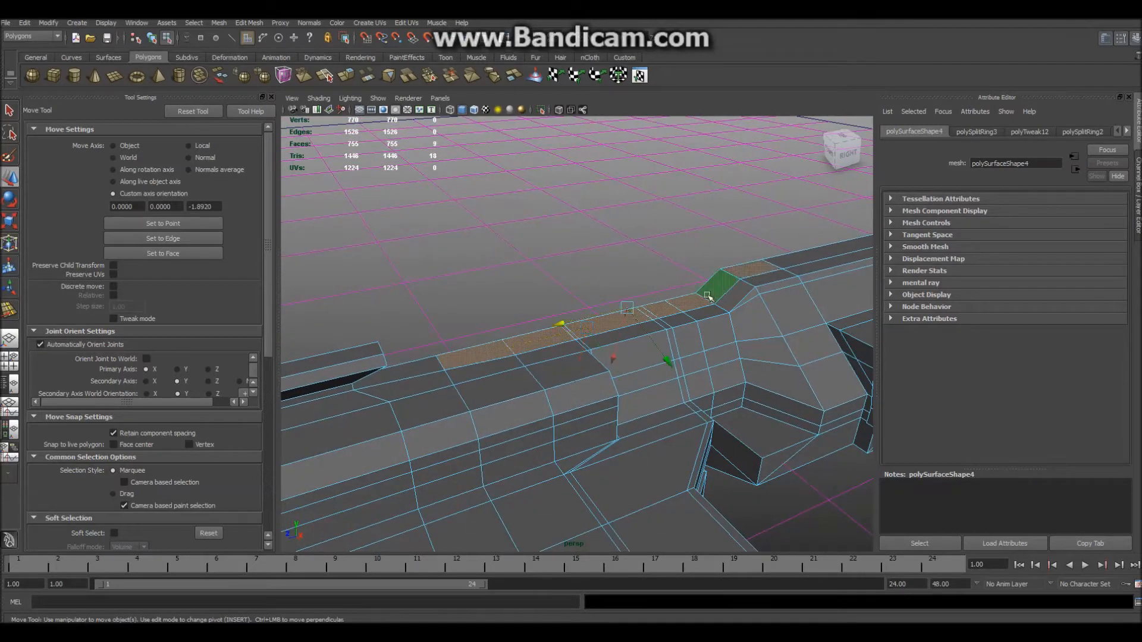
left_click_drag(606, 345, 652, 270, "alt")
Select the central hull's top faces and the sloped side faces beyond the upper block's end, skipping the middle band
left_click(599, 302)
left_click_drag(500, 323, 563, 330)
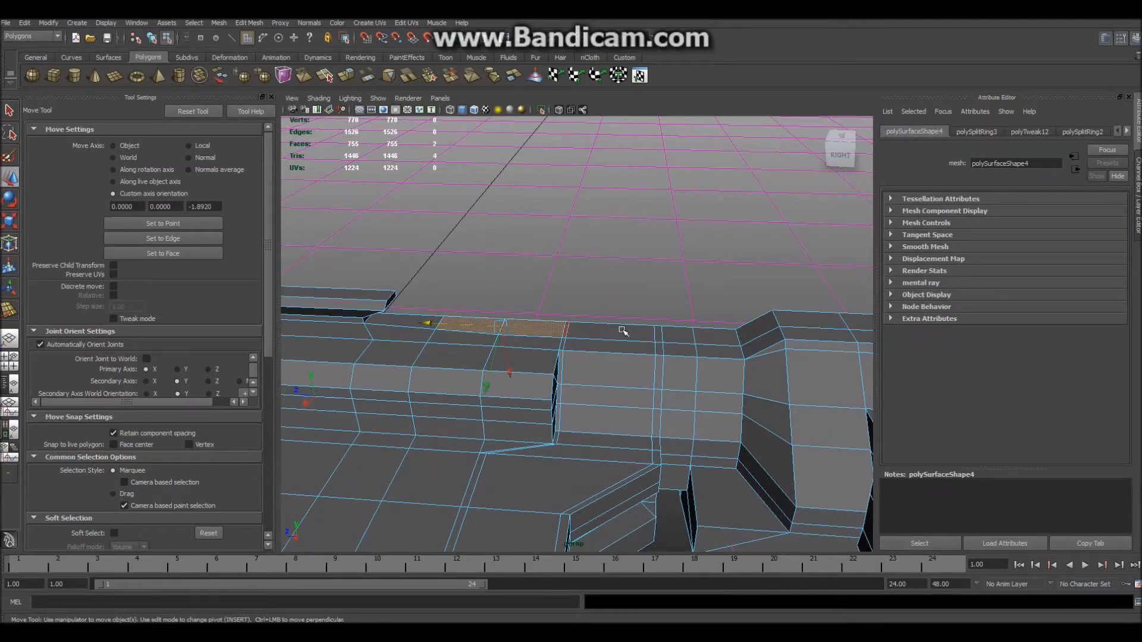
left_click_drag(656, 333, 656, 333)
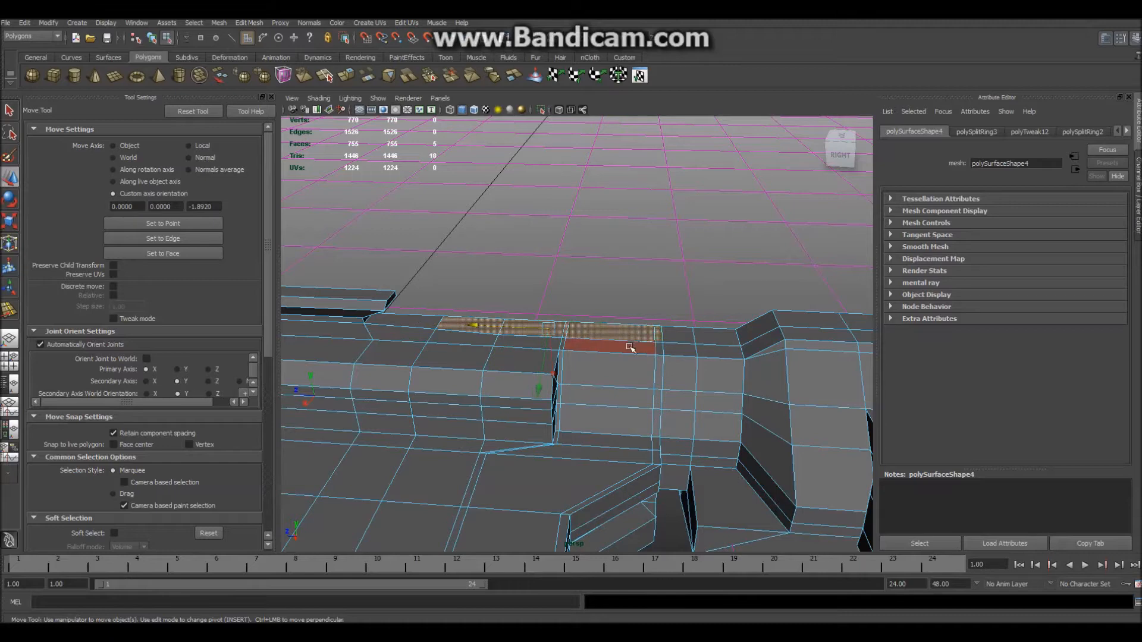
left_click_drag(613, 365, 566, 400, "shift")
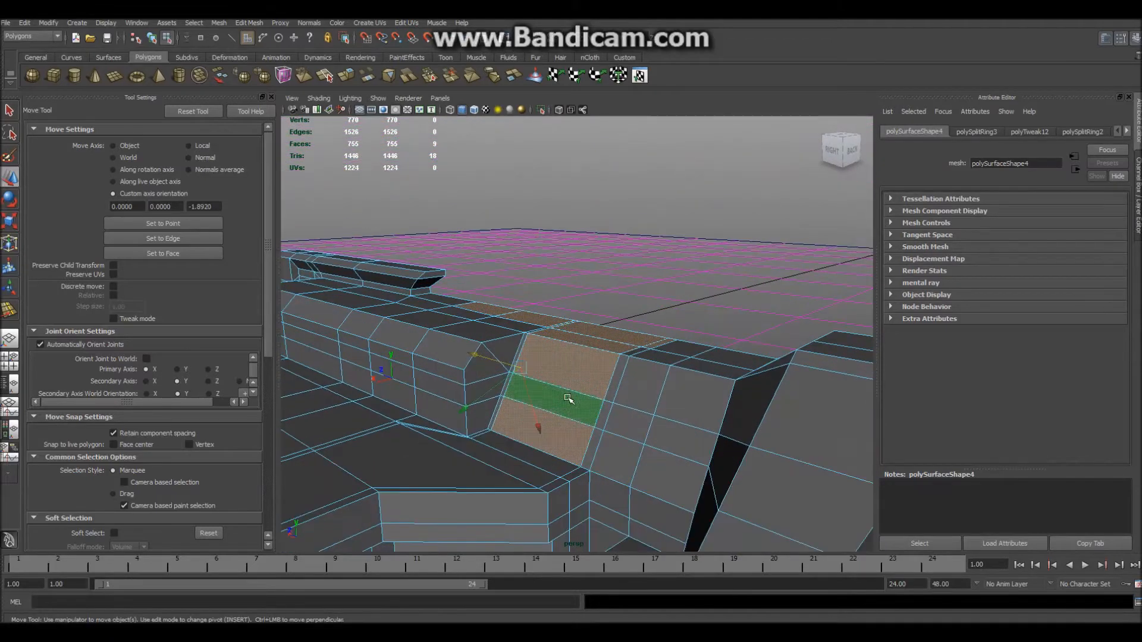
left_click(572, 428, "shift")
middle_click_drag(573, 429, 596, 408, "alt")
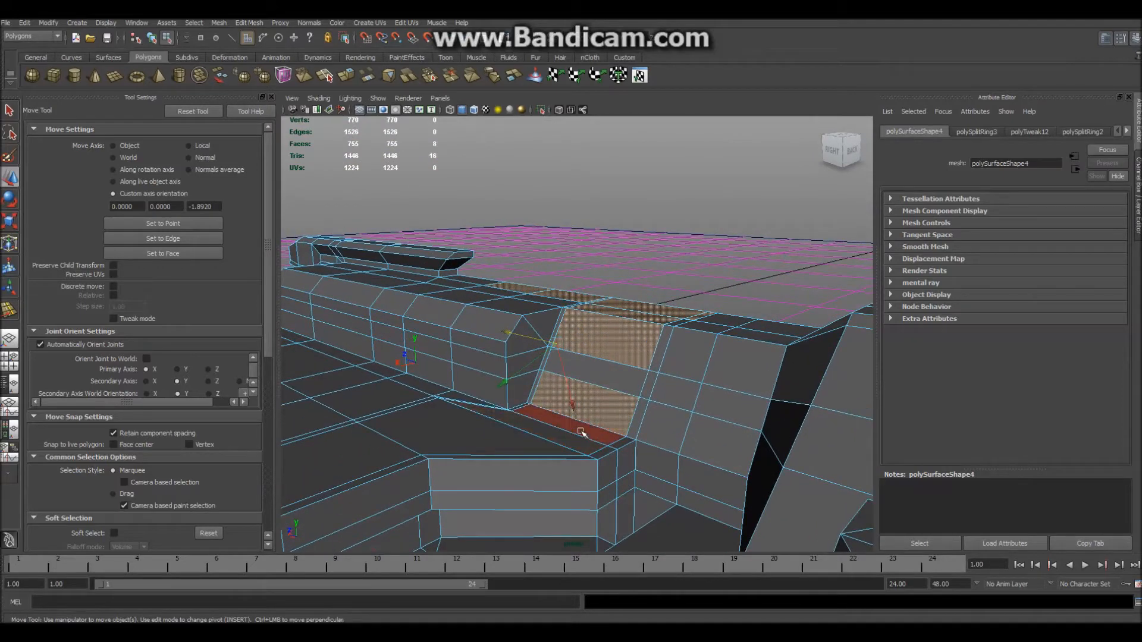
Add the faces at the hull's foot, across the side wing's top and down its sloped outer edge to the selection
left_click(565, 438, "shift")
left_click(390, 453, "shift")
middle_click_drag(391, 448, 488, 372, "alt")
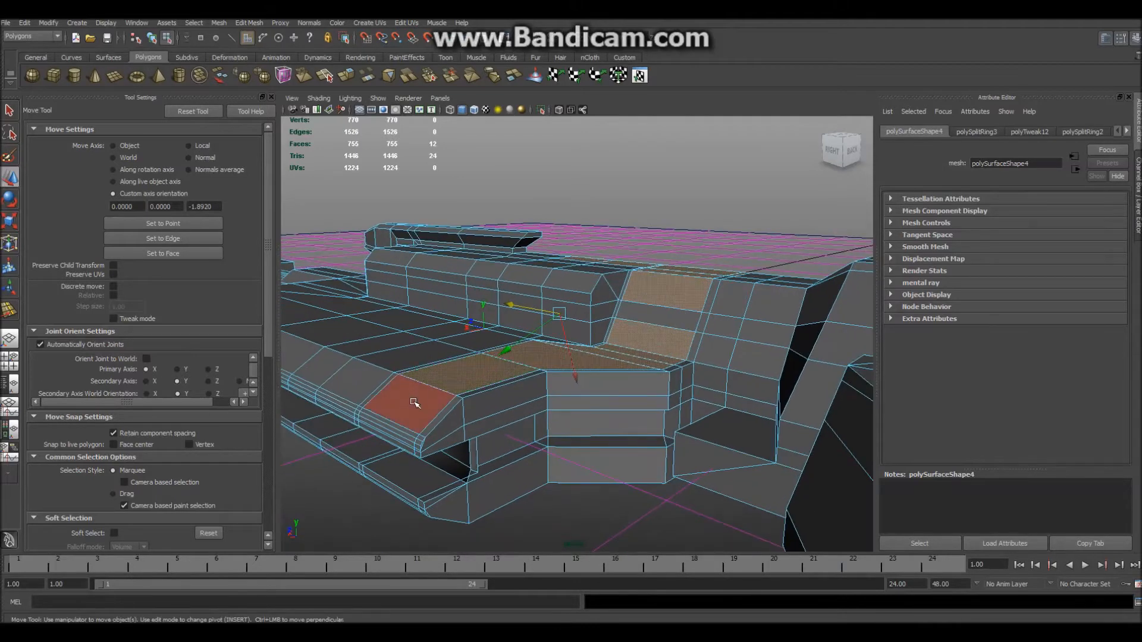
left_click(402, 427, "shift")
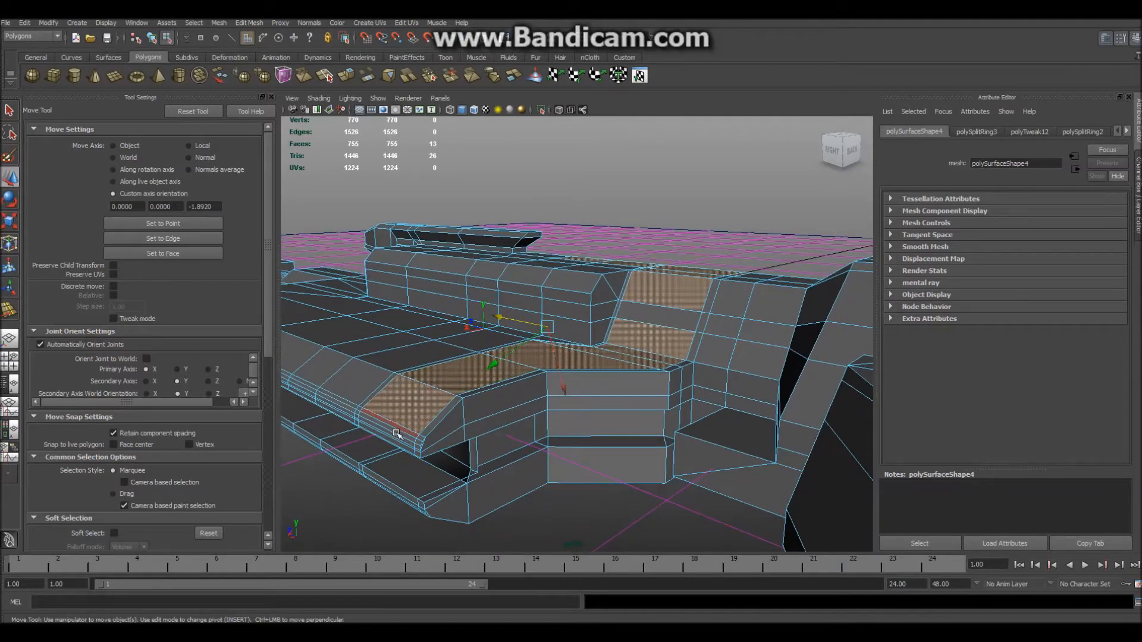
left_click(403, 427, "shift")
scroll(630, 374, "up", 4)
left_click_drag(637, 375, 684, 333, "alt")
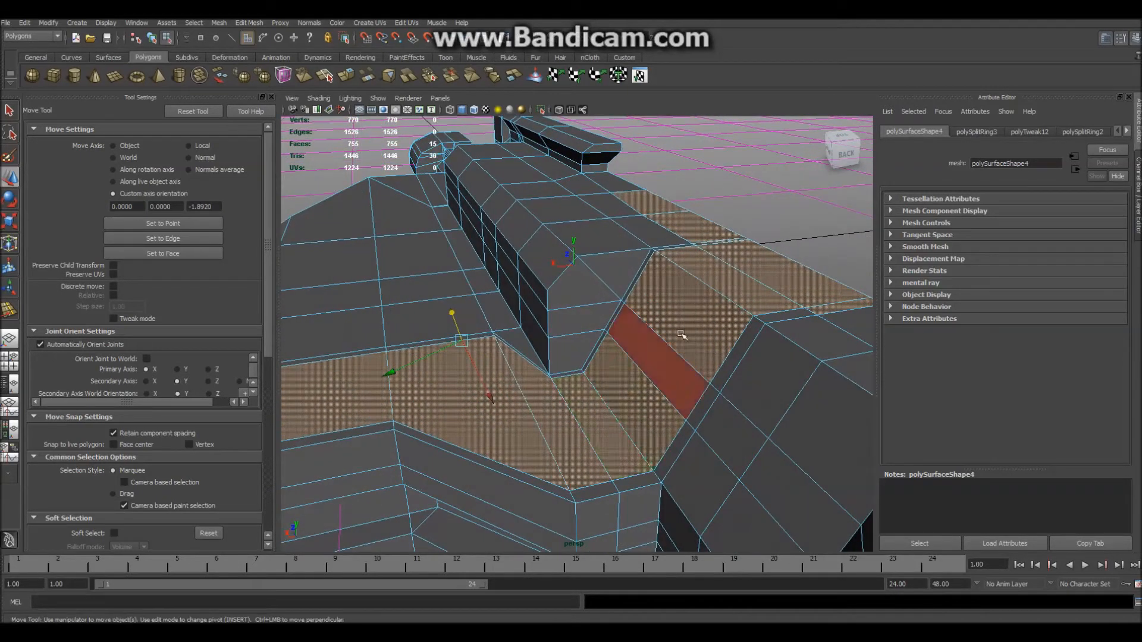
Extrude the selected hull and wing faces and raise the extrusion about 0.87 along local Z
right_click(708, 284, "shift")
right_click_drag(704, 293, 707, 310, "shift")
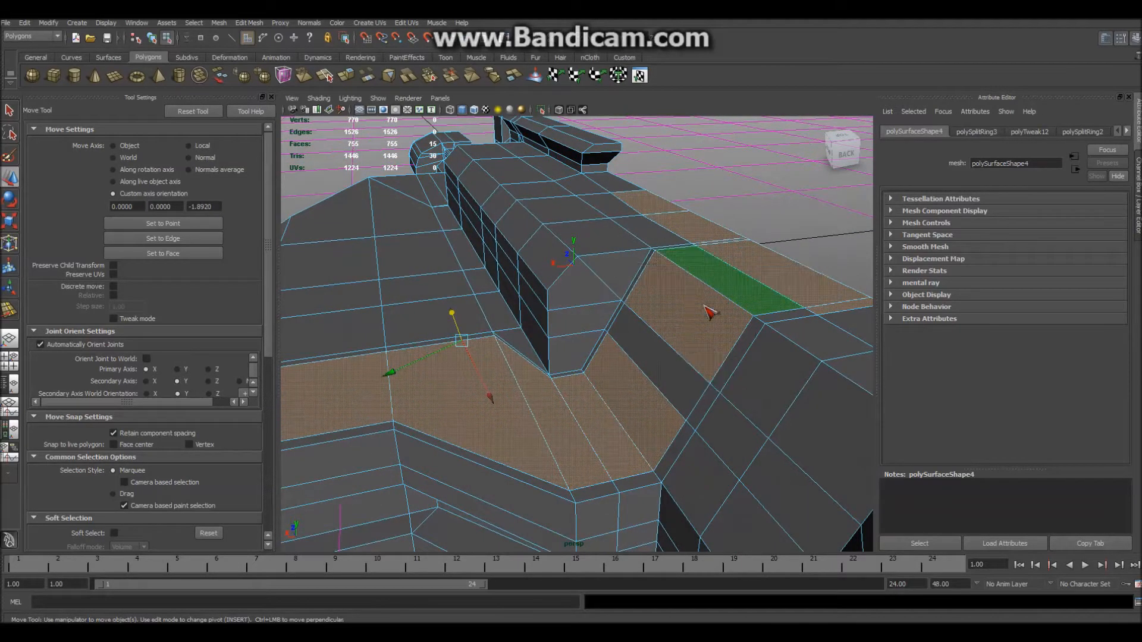
left_click_drag(393, 358, 619, 387, "alt")
left_click_drag(572, 188, 542, 366)
middle_click_drag(543, 366, 588, 309, "alt")
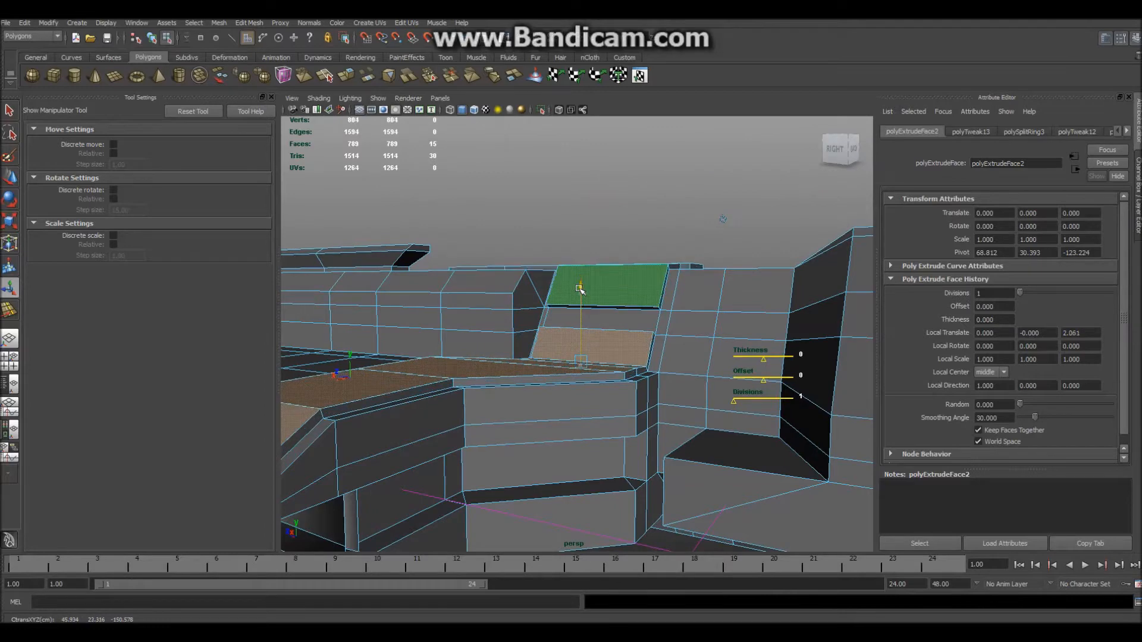
left_click_drag(581, 291, 613, 218)
key("ctrl+z")
key("ctrl+z")
key("ctrl+z")
key("ctrl+z")
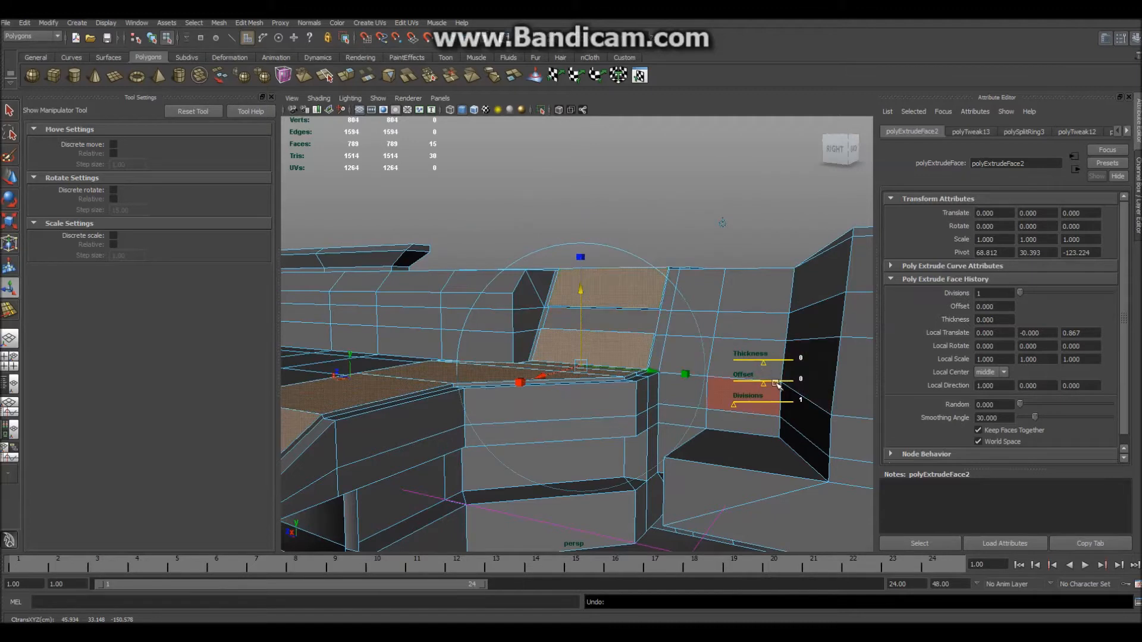
Adjust the thickness of the panel extrusion, clear the selection and return to object mode
left_click_drag(760, 368, 763, 367)
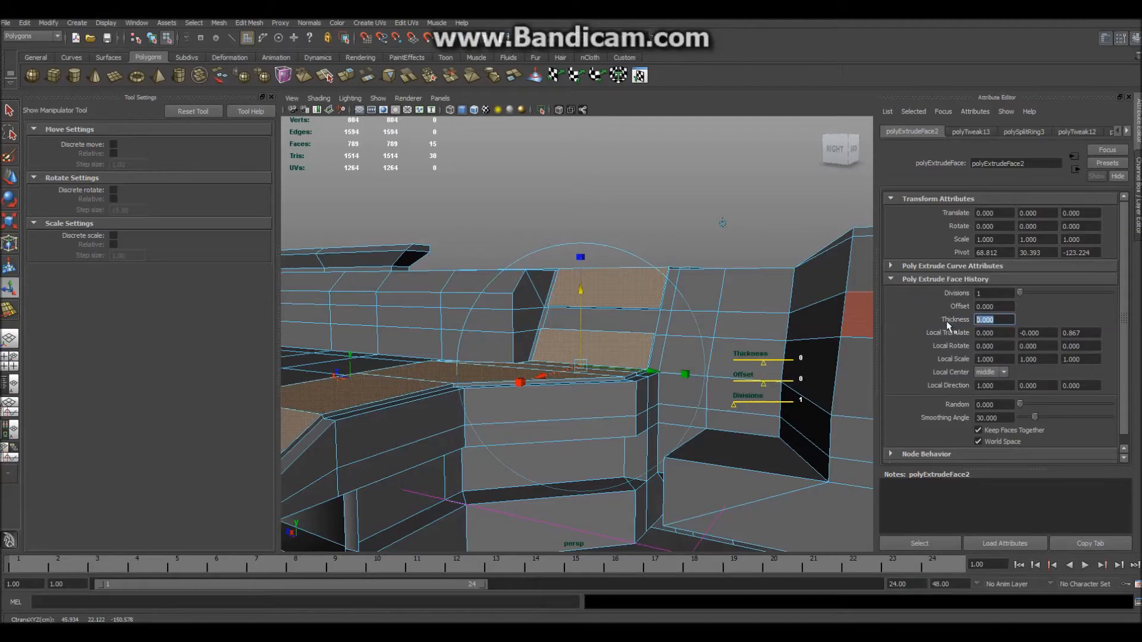
key("Return")
left_click_drag(699, 227, 608, 349, "alt")
left_click(660, 269)
right_click_drag(609, 350, 630, 329)
mouse_move(631, 329)
left_mouse_down("alt")
mouse_move(593, 247)
mouse_move(593, 285)
mouse_move(553, 298)
mouse_move(506, 290)
mouse_move(568, 275)
mouse_move(559, 290)
mouse_move(658, 290)
mouse_move(583, 321)
mouse_move(535, 321)
mouse_move(617, 321)
left_mouse_up("alt")
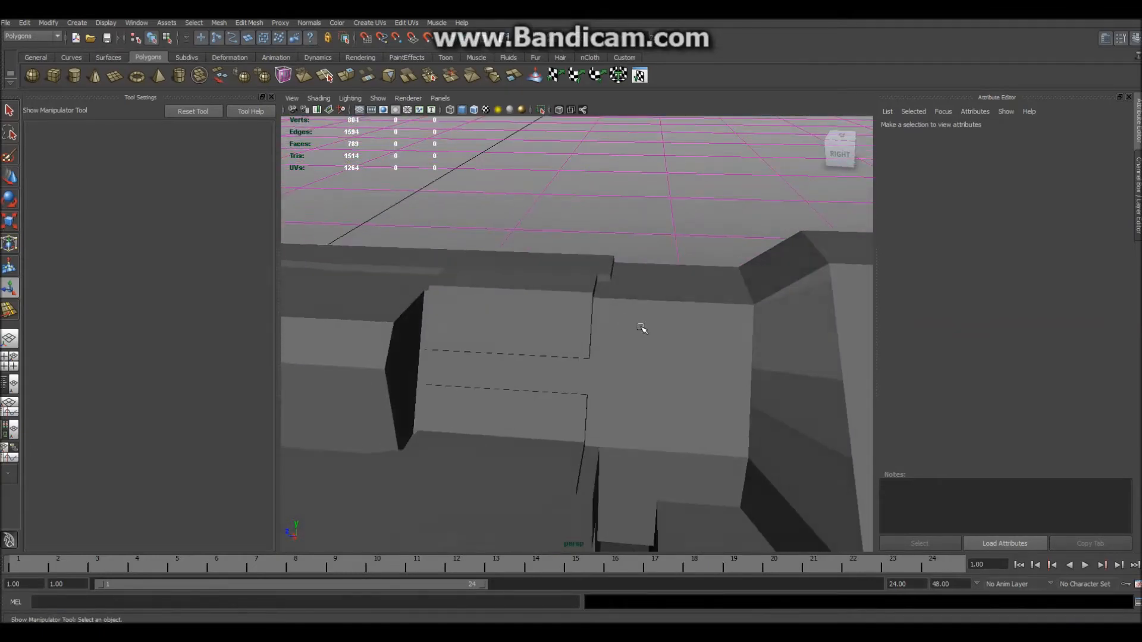
left_click(642, 330)
right_click_drag(645, 317, 650, 337)
left_click_drag(632, 326, 729, 339)
left_click(710, 295, "shift")
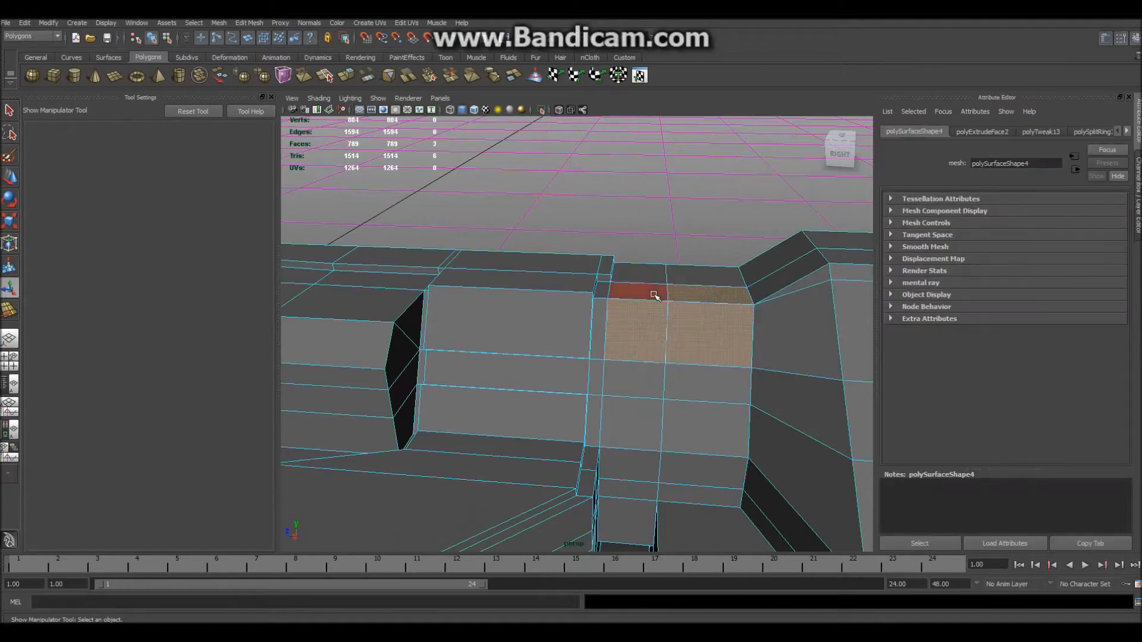
left_click(662, 234)
Connect the ring of edges on the hull section just behind the raised panel to add an edge loop
left_click_drag(663, 234, 625, 375, "alt")
left_click_drag(612, 425, 594, 388, "alt")
right_click_drag(600, 386, 602, 358)
left_click_drag(603, 328, 608, 324, "alt")
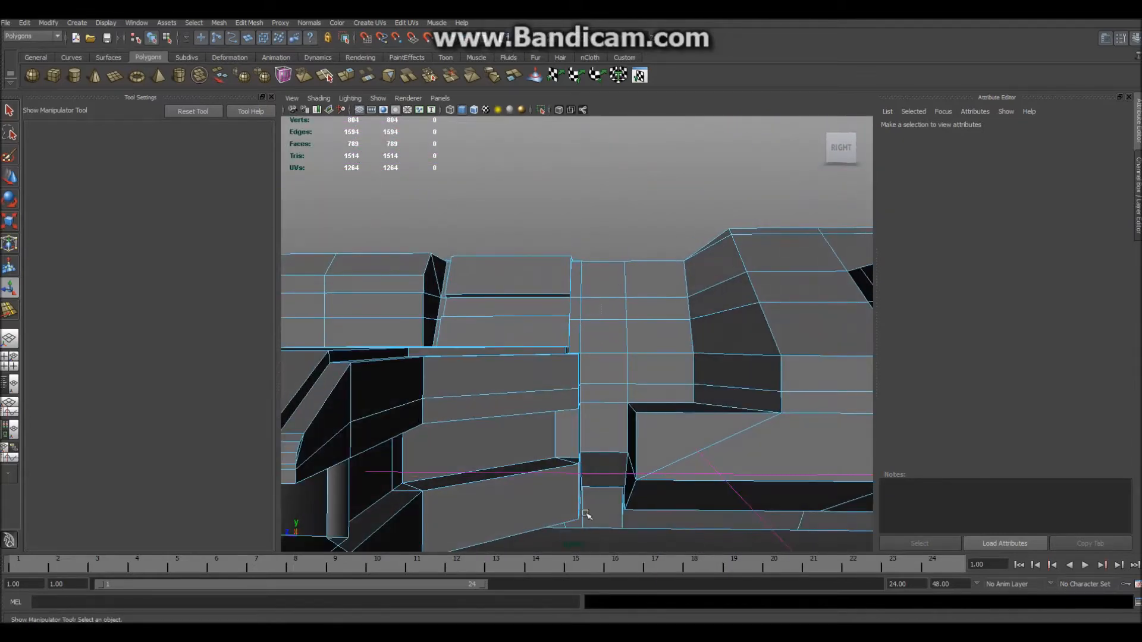
right_click_drag(606, 454, 603, 423, "shift")
left_click(603, 422)
Select the whole connected edge loop and move it along Z close to the raised panel's end edge
double_click(627, 334)
left_click_drag(626, 334, 611, 342, "alt")
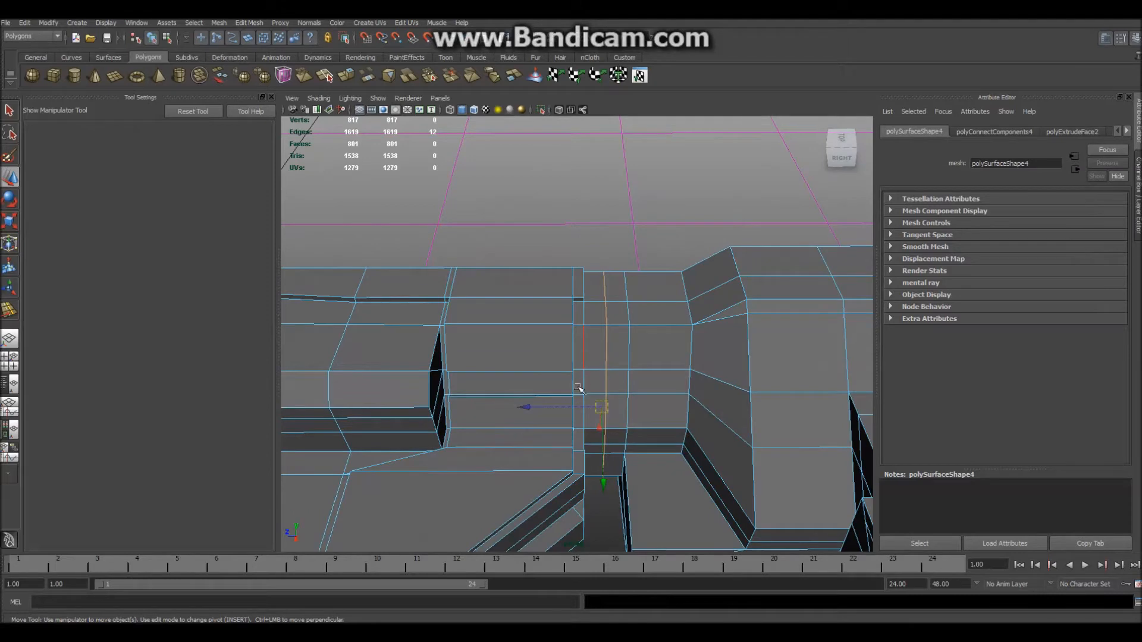
key("w")
middle_click_drag(528, 402, 523, 408)
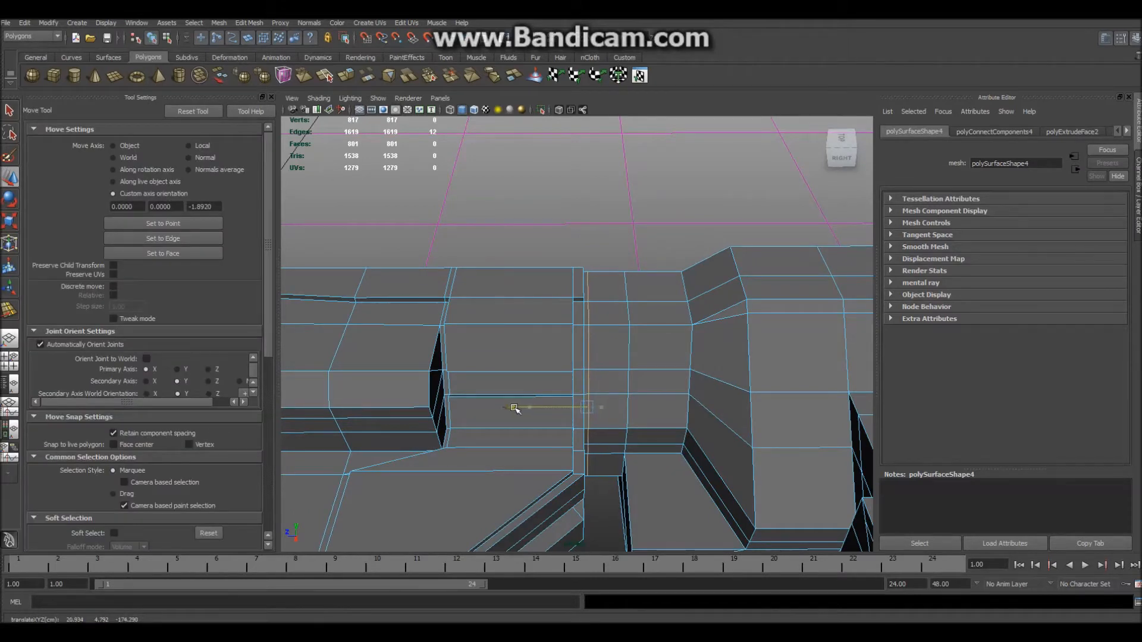
left_click(620, 248)
right_click_drag(617, 268, 610, 281)
left_click(596, 349)
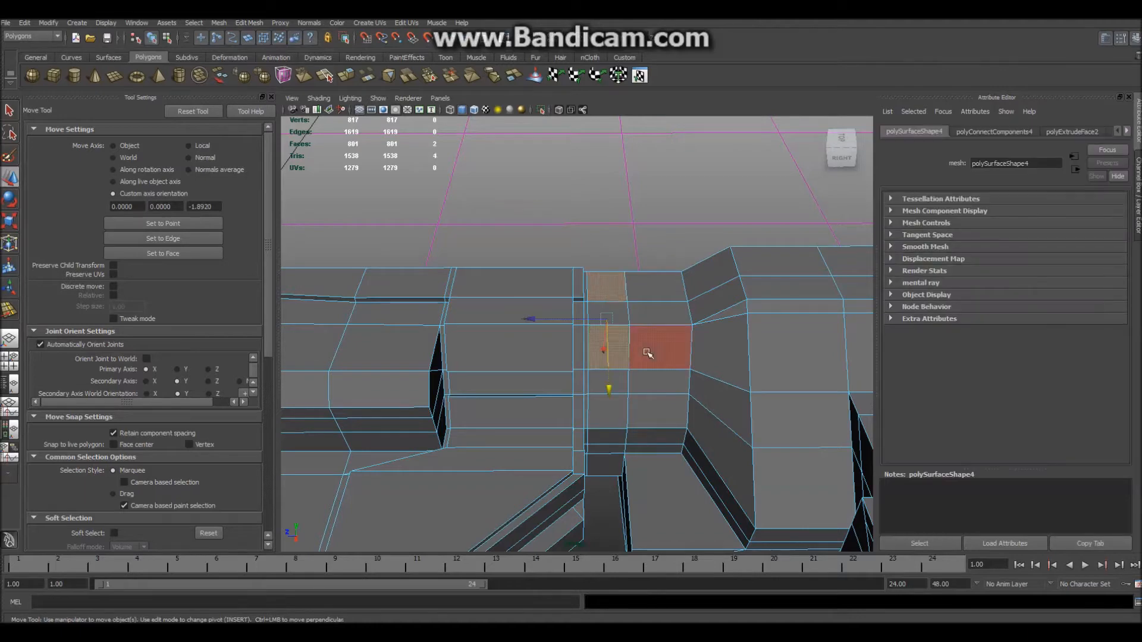
left_click(638, 239)
left_click_drag(638, 239, 646, 248, "alt")
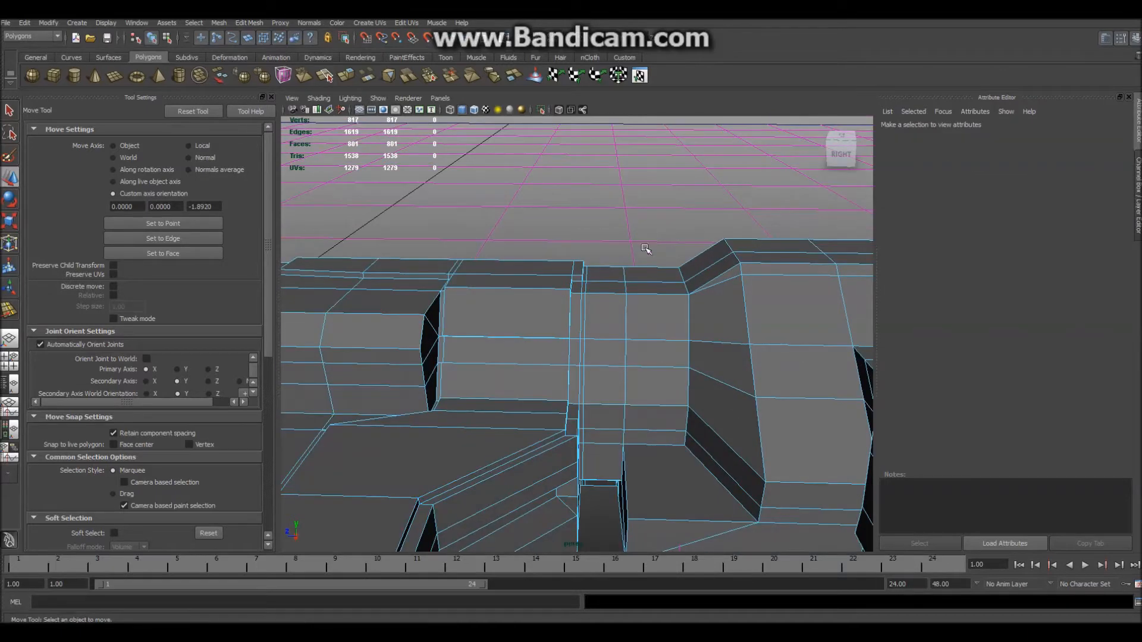
Insert an edge loop on the same hull section close to the start of the larger rear block and clear the selection
left_click_drag(657, 329, 658, 332, "alt")
right_click_drag(646, 342, 598, 356, "shift")
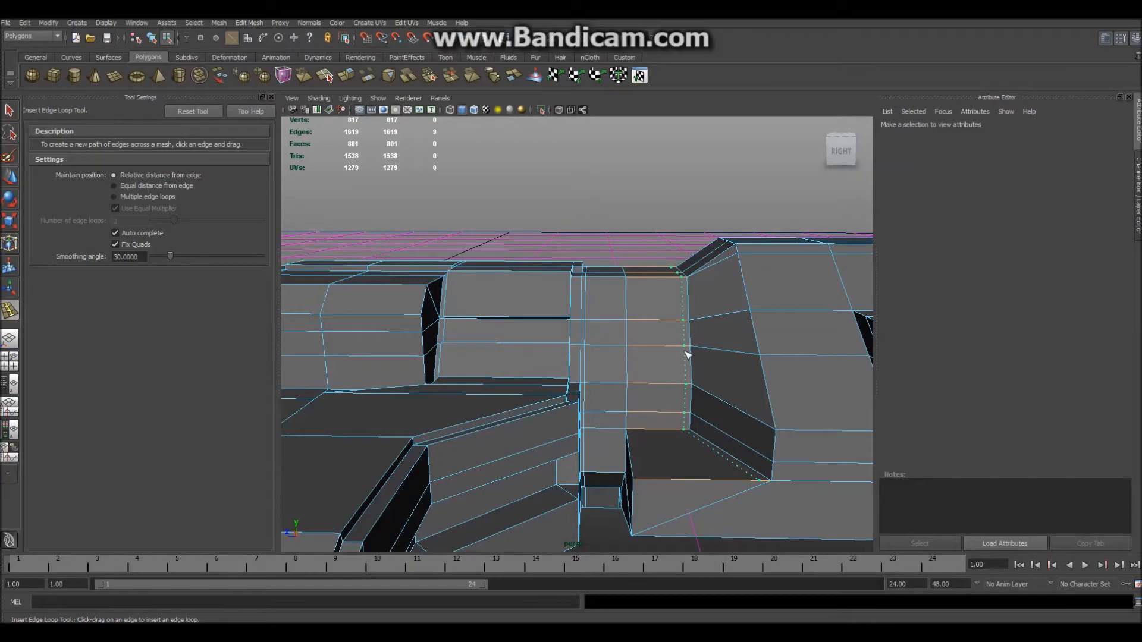
key("q")
left_click_drag(650, 224, 580, 310, "alt")
left_click(652, 247)
Select the upper side faces and the top faces of the hull section between the two new edge loops
right_click_drag(580, 310, 584, 336)
left_click(562, 320)
left_click(607, 304, "shift")
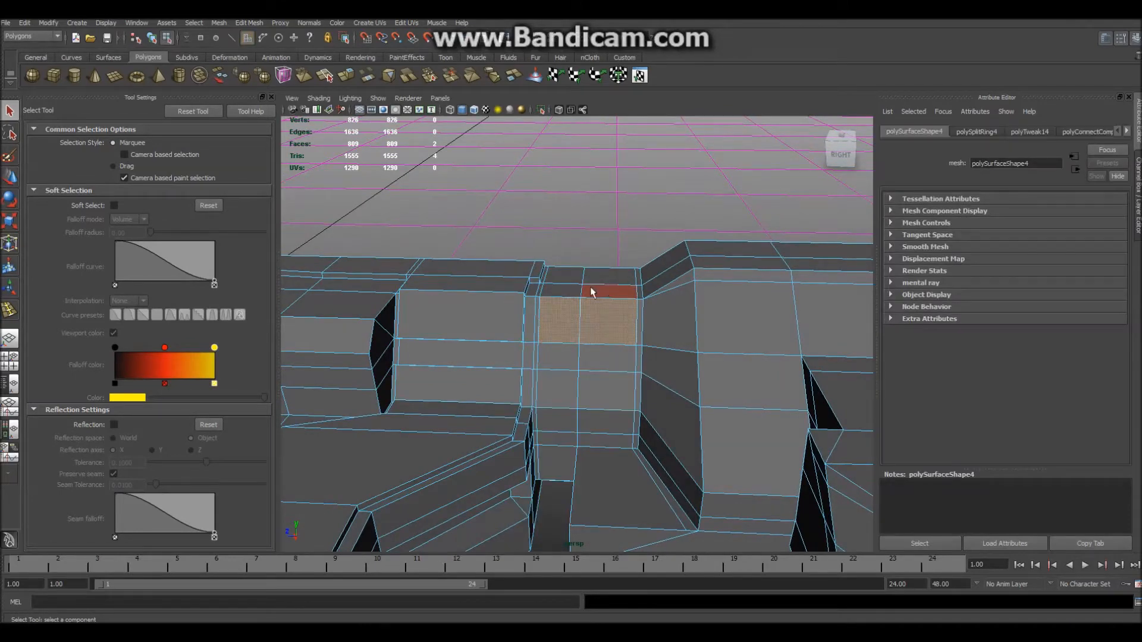
left_click(568, 279, "shift")
left_click(601, 274, "shift")
left_click_drag(612, 279, 597, 347, "alt")
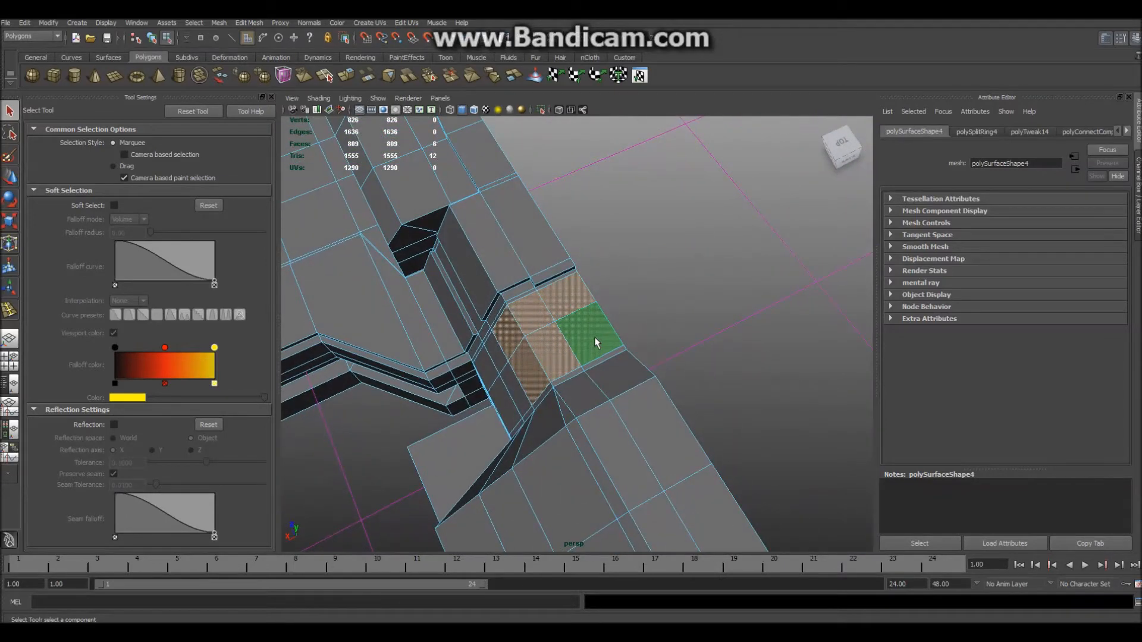
Add the lower side faces of the section to the selection, leaving the middle band unselected
left_click_drag(632, 274, 699, 229, "alt")
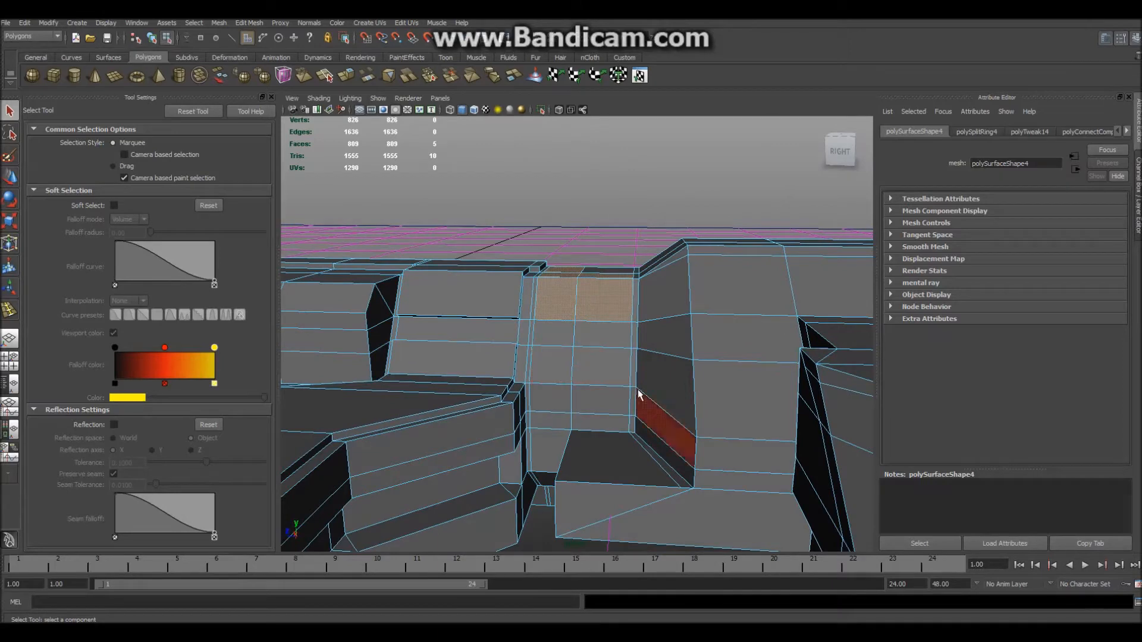
left_click(590, 397, "shift")
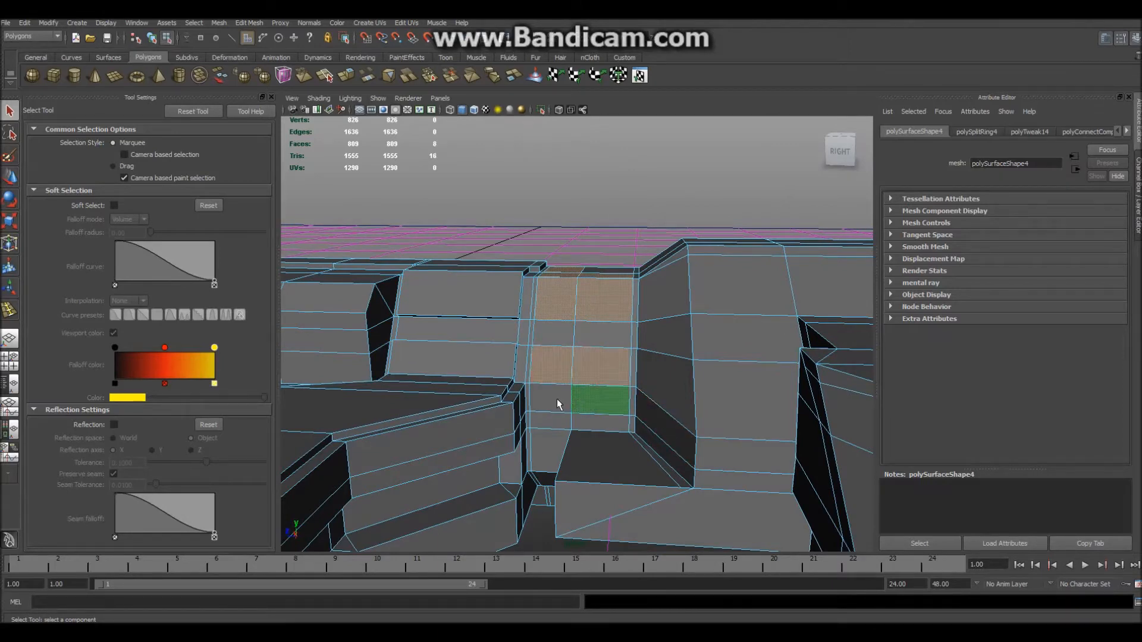
left_click_drag(611, 402, 575, 417, "alt")
middle_click_drag(553, 414, 587, 390, "alt")
scroll(588, 390, "up", 4)
left_click_drag(589, 390, 567, 398, "alt")
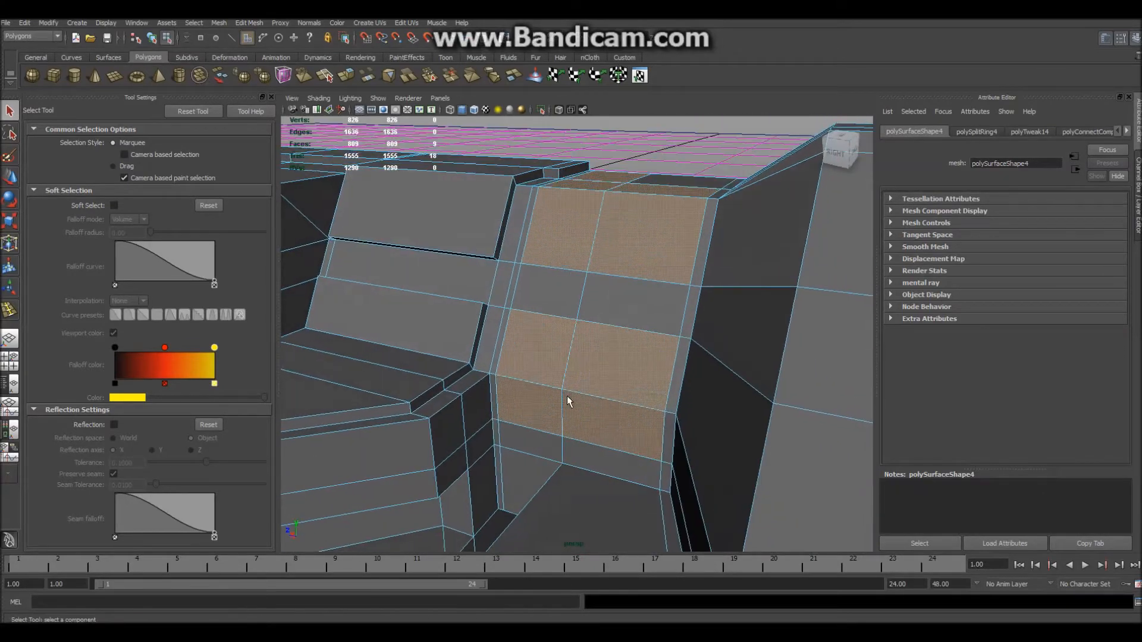
Extrude the selected top and side faces of the section with a thickness of 1
right_click(570, 355, "shift")
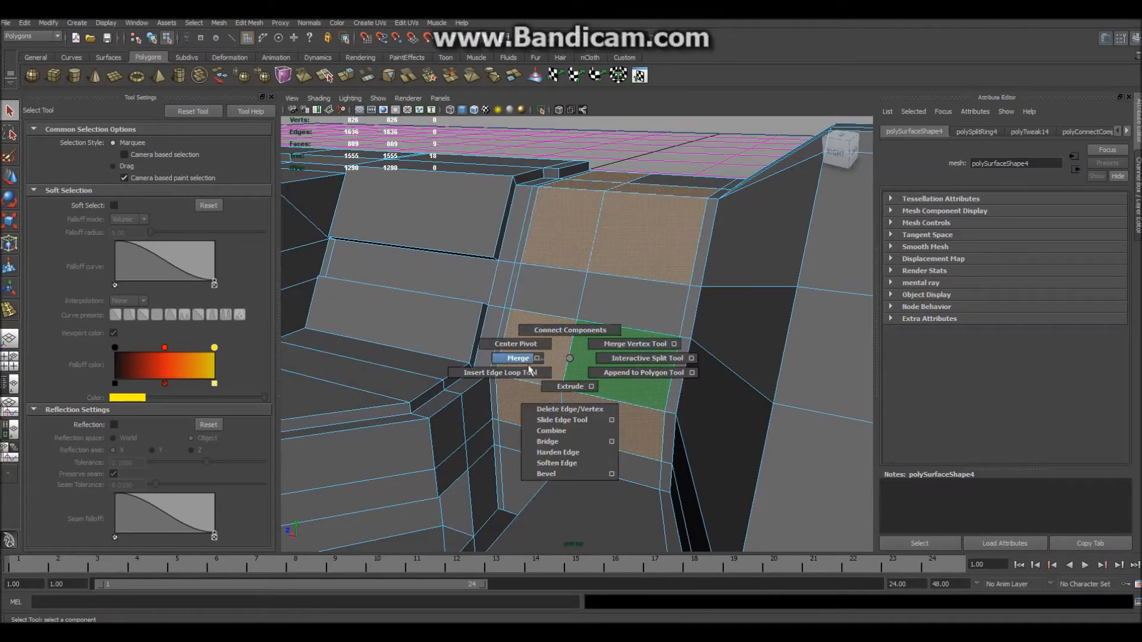
left_click(570, 386)
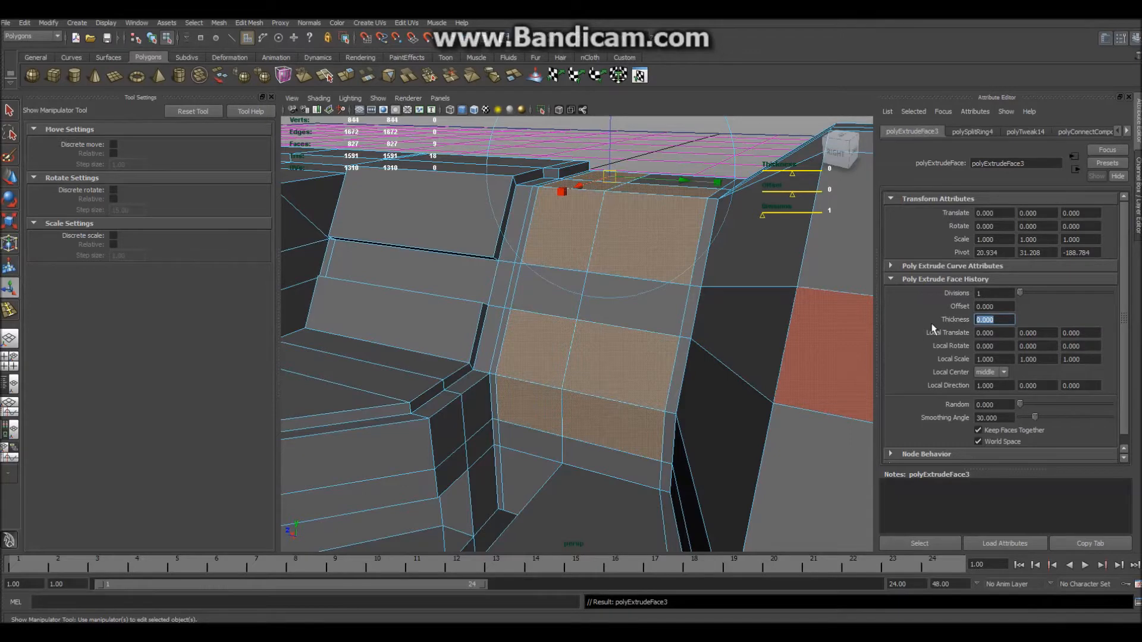
key("Return")
left_click_drag(606, 256, 635, 353, "alt")
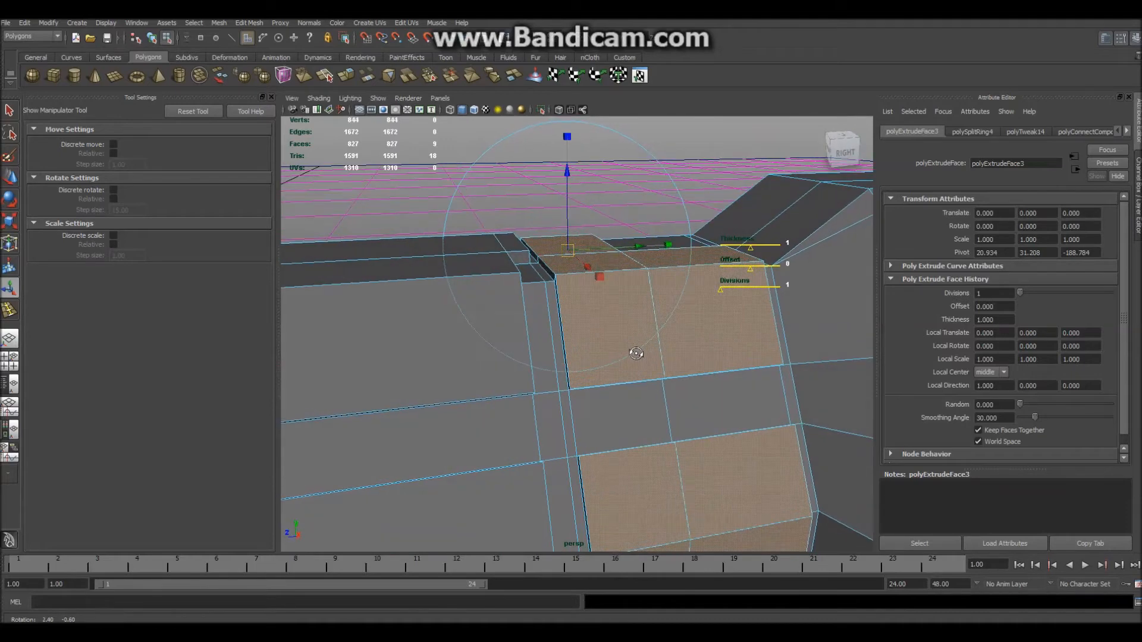
left_click_drag(567, 173, 568, 168)
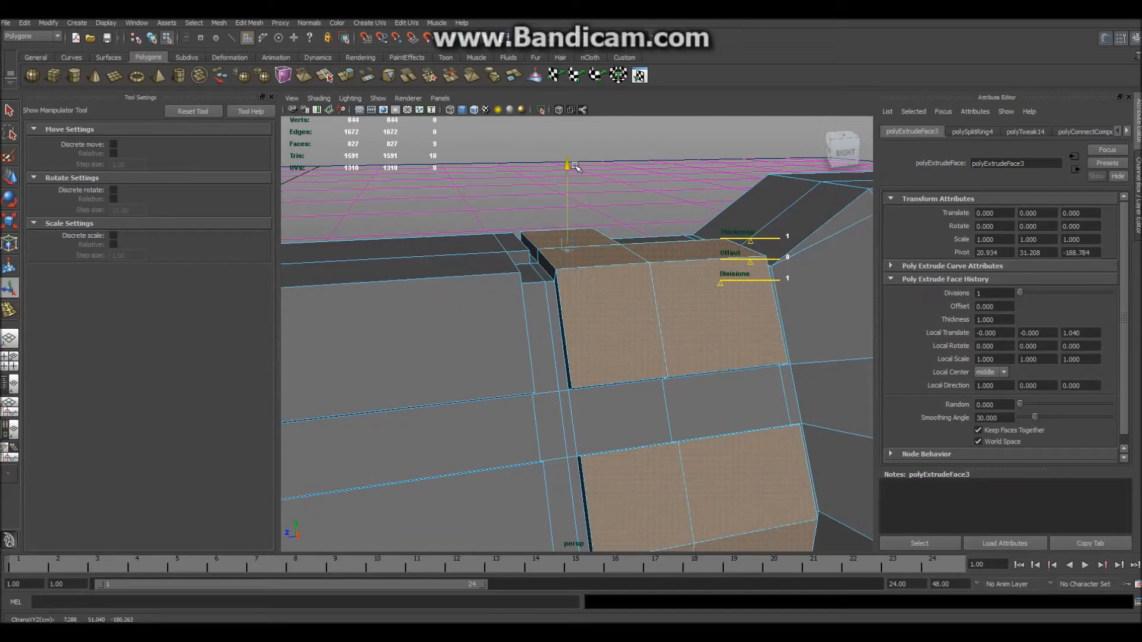
key("ctrl+z")
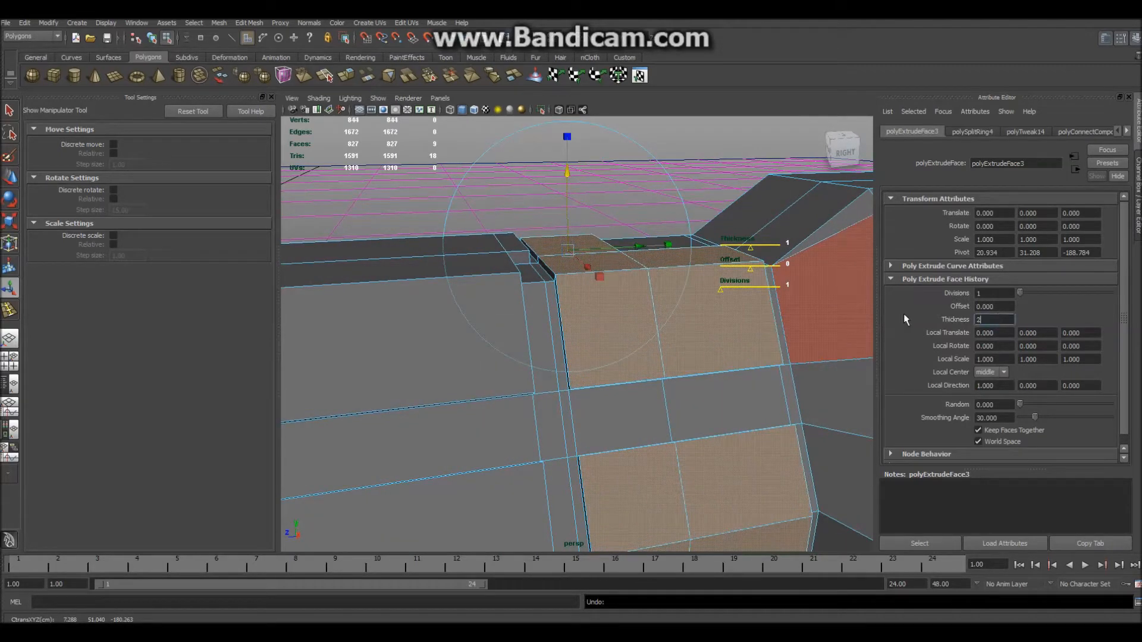
Set the section's extrusion thickness to 2 and clear the face selection
key("Return")
left_click_drag(448, 204, 595, 198, "alt")
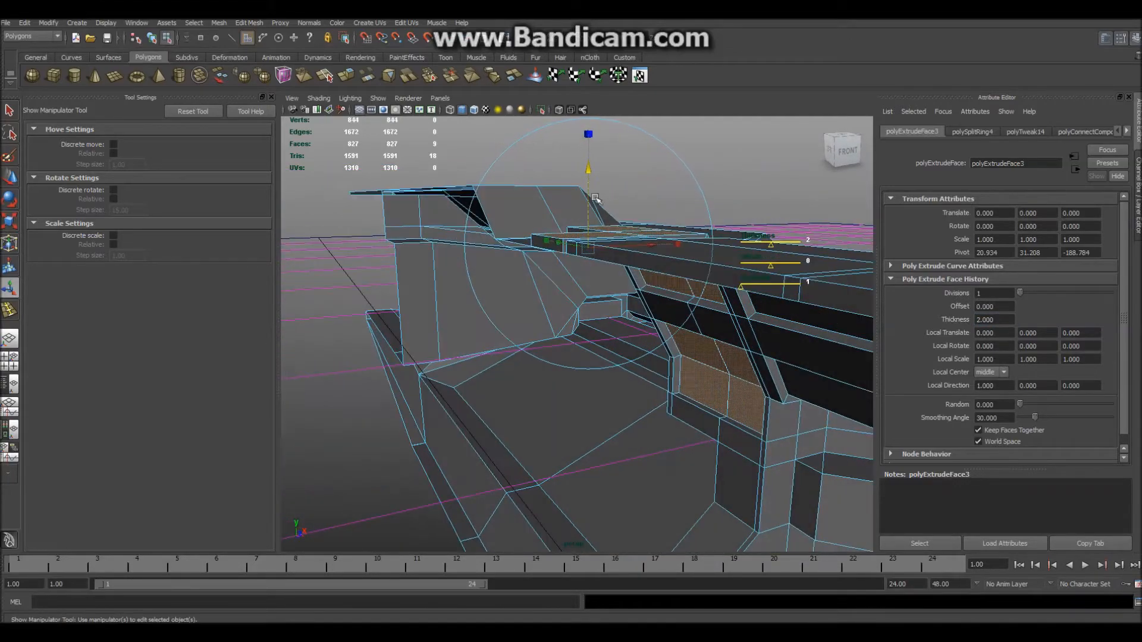
left_click(771, 200)
Select the strip of vertical faces along the centre-line side of the extruded top panels and delete them
left_click_drag(755, 205, 575, 299, "alt")
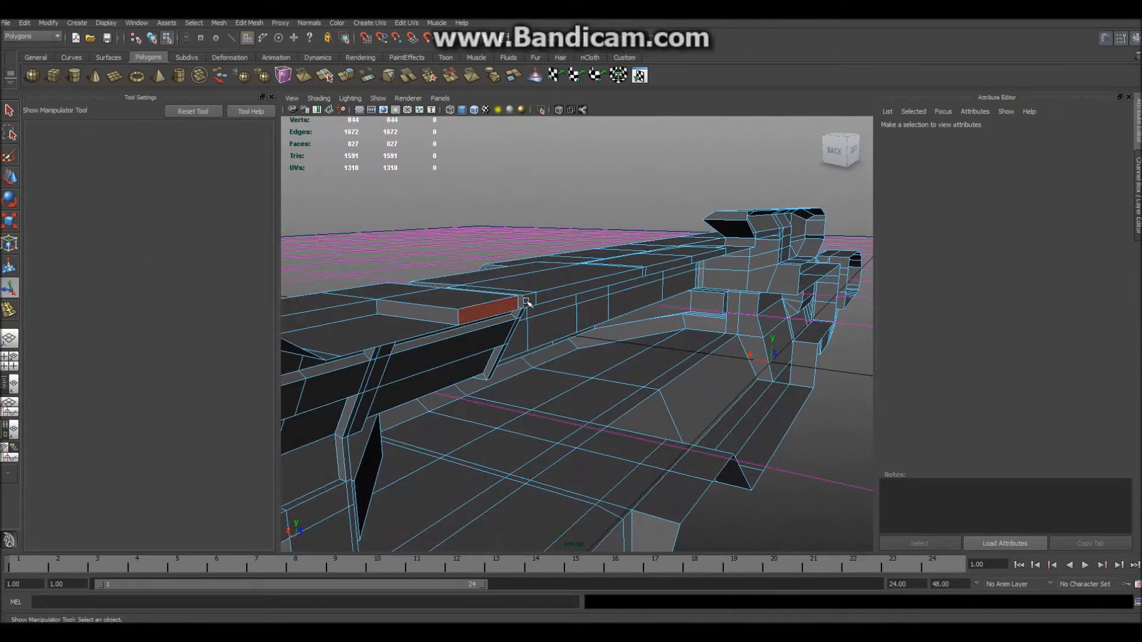
left_click(526, 302)
left_click(581, 286, "shift")
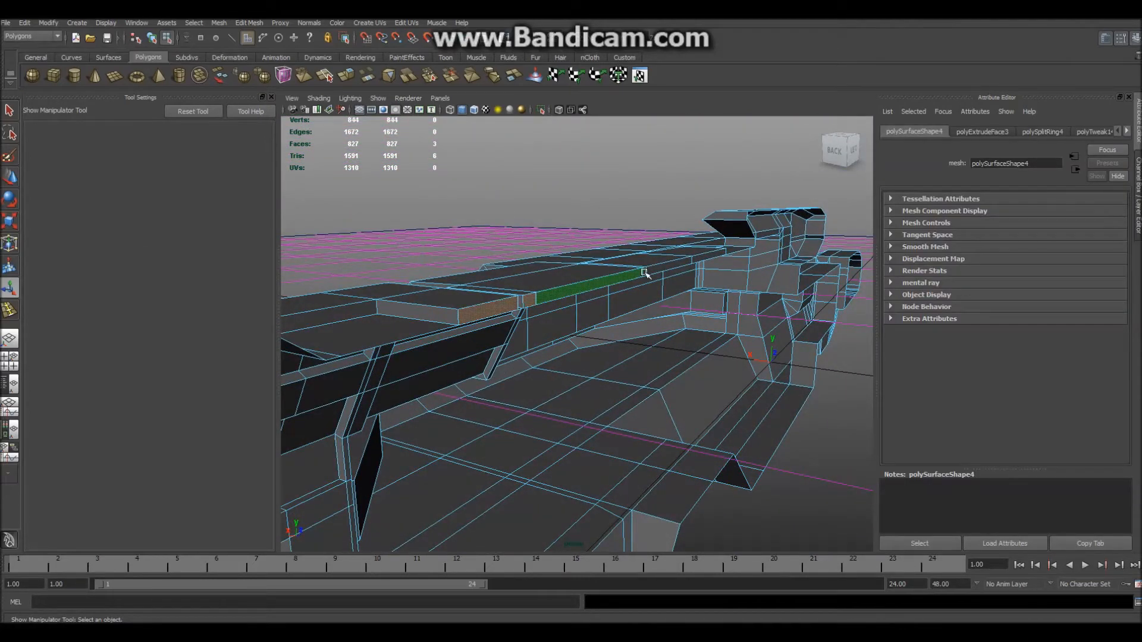
left_click(659, 269, "shift")
left_click_drag(659, 269, 633, 361, "alt")
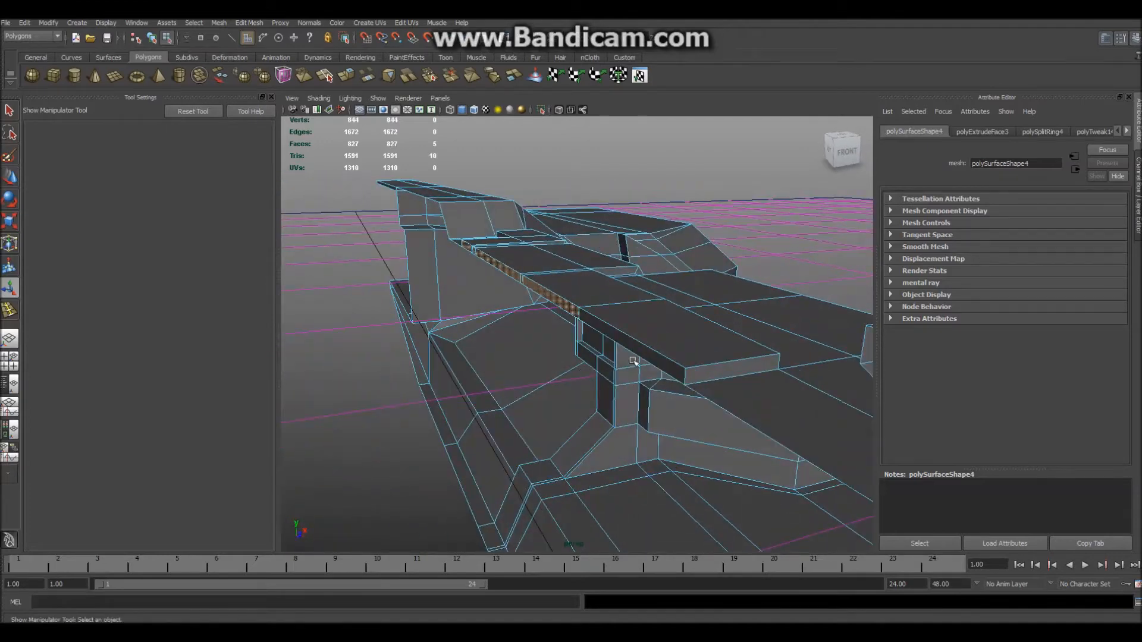
left_click(621, 269, "shift")
key("Delete")
Return to object selection, select the hull mesh and delete its construction history
left_click_drag(731, 199, 590, 315, "alt")
right_click_drag(539, 345, 586, 335)
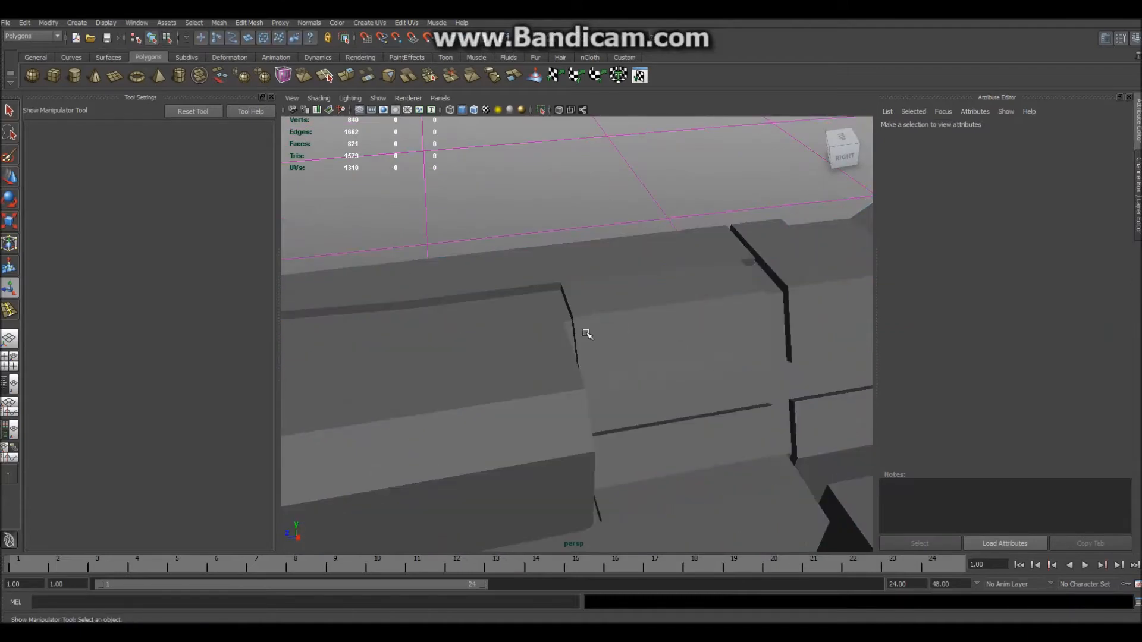
left_click(587, 334)
scroll(587, 334, "down", 5)
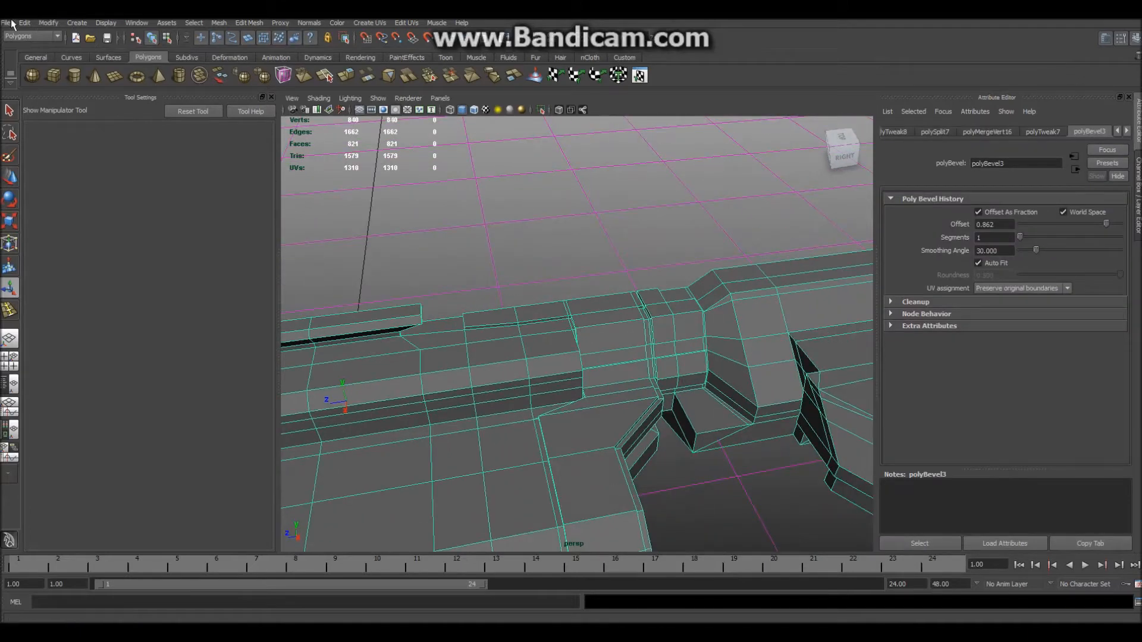
left_click(29, 22)
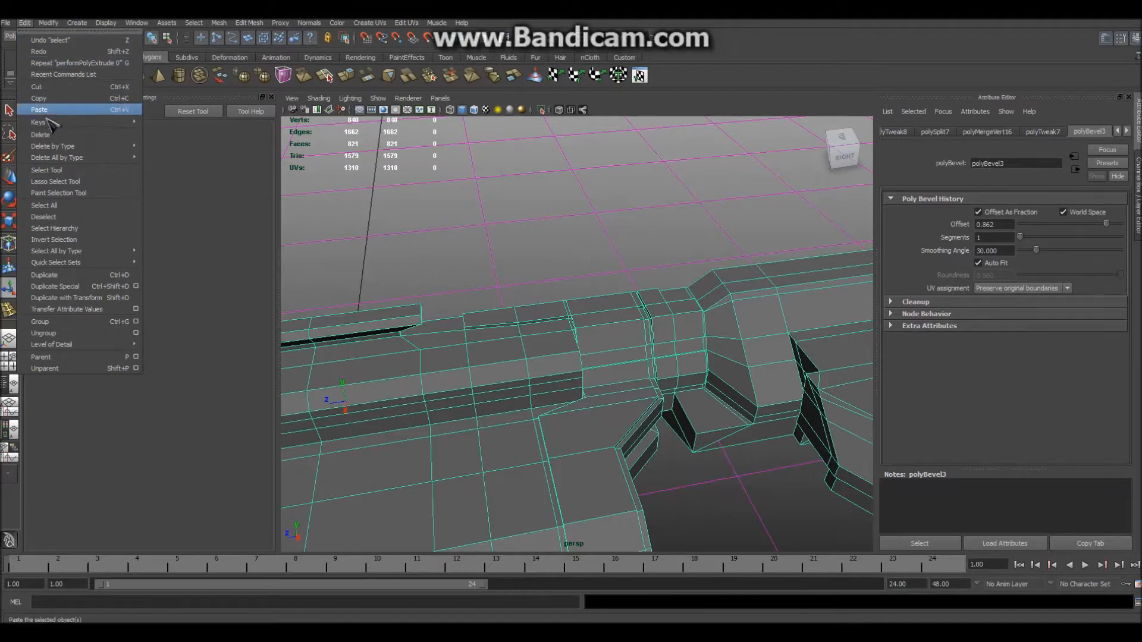
mouse_move(72, 146)
left_click(178, 161)
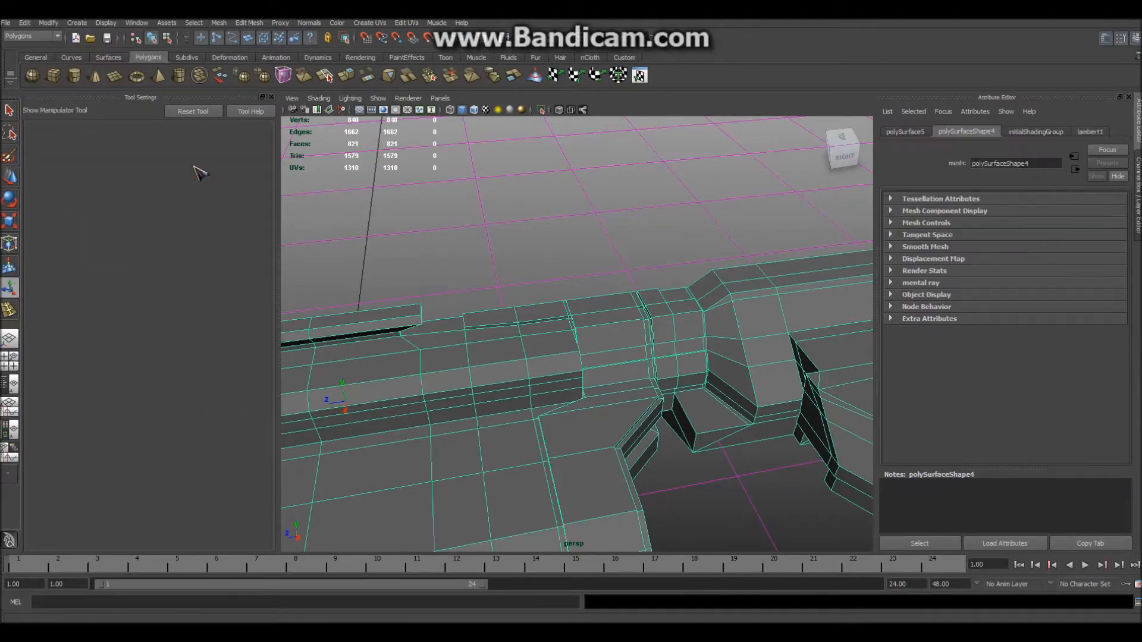
Select the upper border edges of the raised panel on top of the hull, along its end and long side
key("F8")
left_click_drag(489, 272, 579, 309, "alt")
right_click_drag(575, 280, 625, 264)
left_click_drag(688, 319, 443, 355, "alt")
left_click(614, 383)
right_click_drag(420, 332, 419, 329)
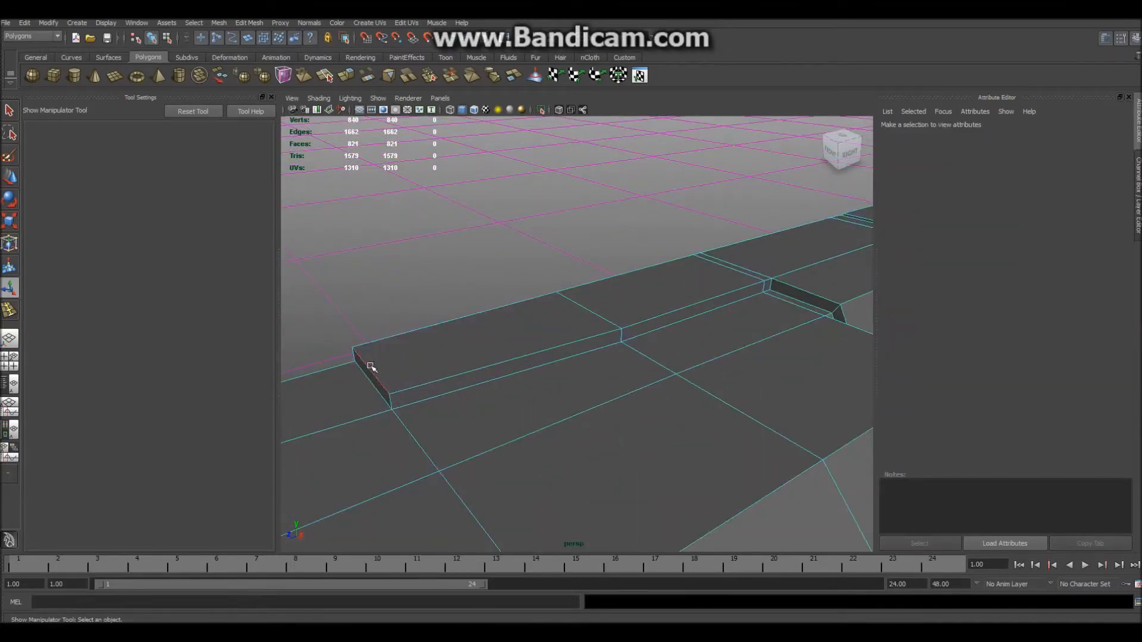
left_click(370, 365)
left_click(480, 382, "shift")
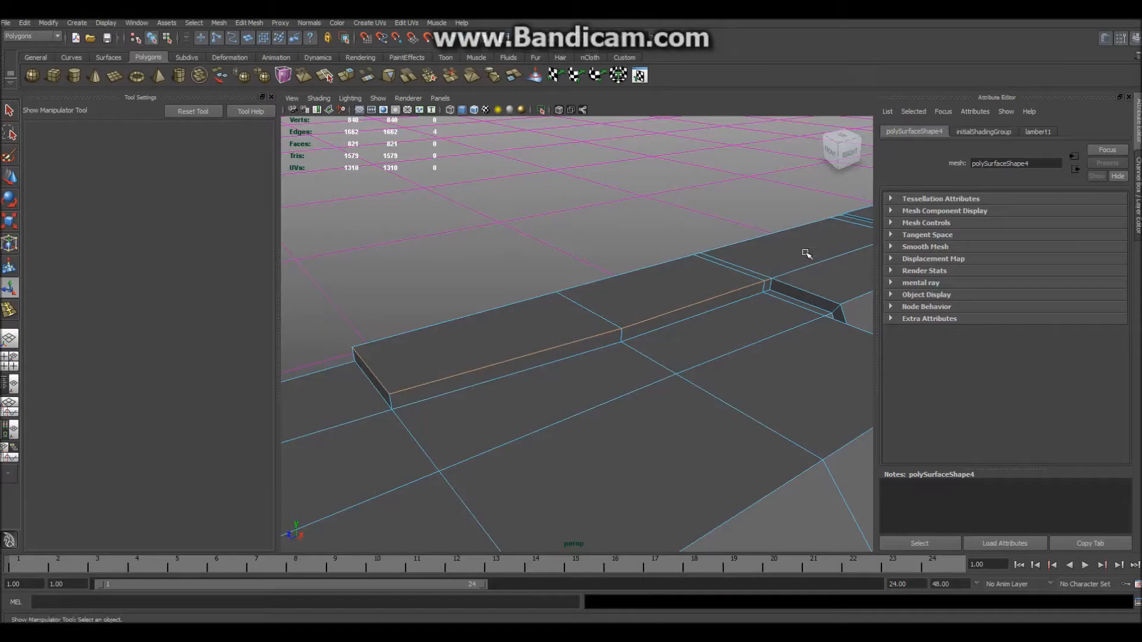
Add the adjoining side panel's border edges and the short top edges beside the gap, and bevel the selection
left_click_drag(849, 314, 726, 306, "alt")
left_click(651, 317, "shift")
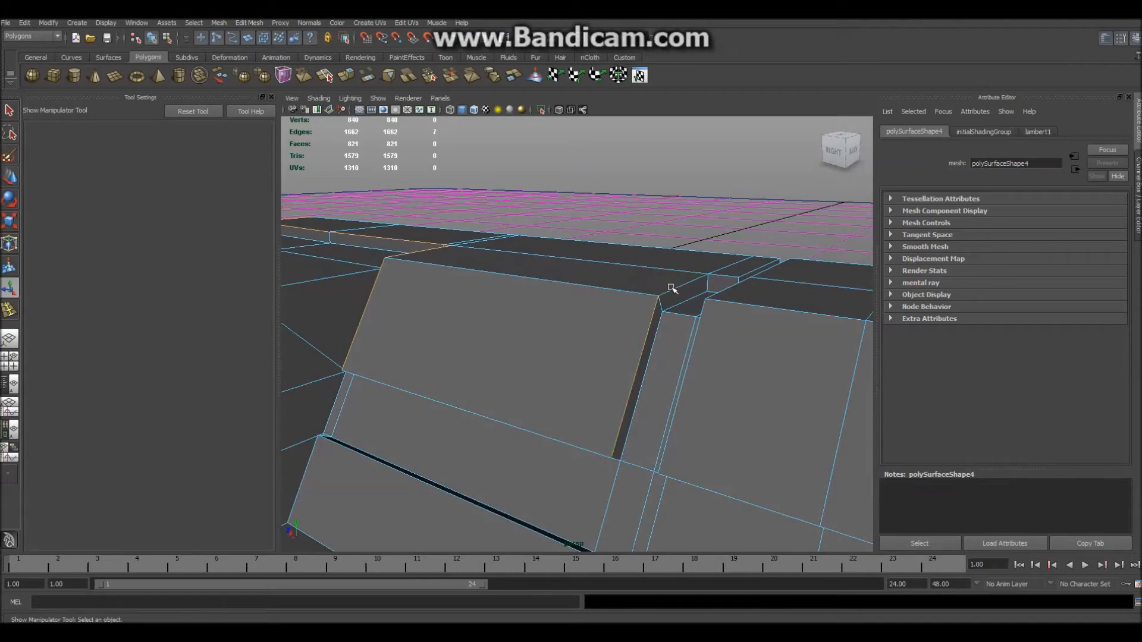
left_click_drag(568, 230, 678, 297, "alt")
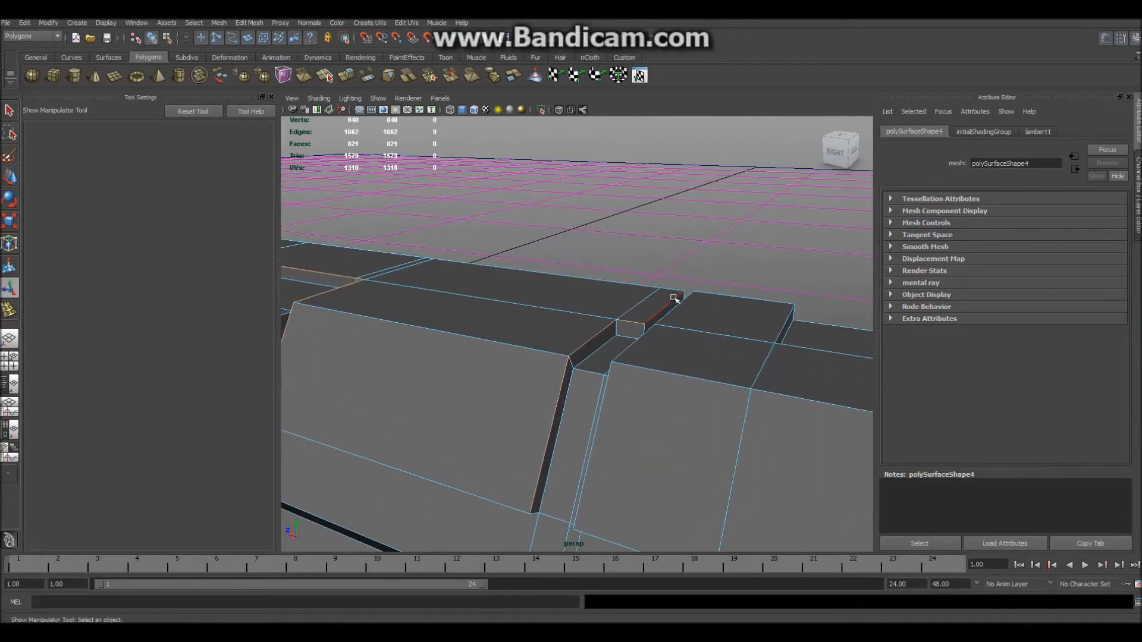
right_click_drag(525, 292, 519, 402, "shift")
Select the hull mesh and set the new bevel's offset to 0.389 with 1 segment
scroll(554, 375, "up", 3)
left_click_drag(453, 347, 572, 353, "alt")
right_click_drag(592, 350, 619, 329)
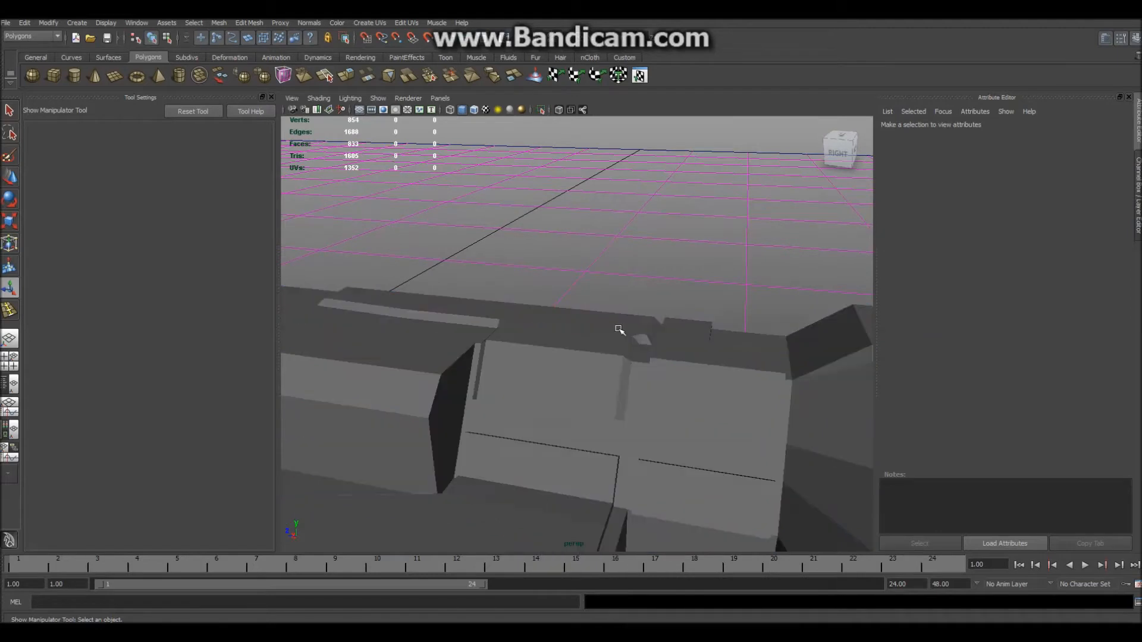
left_click(618, 329)
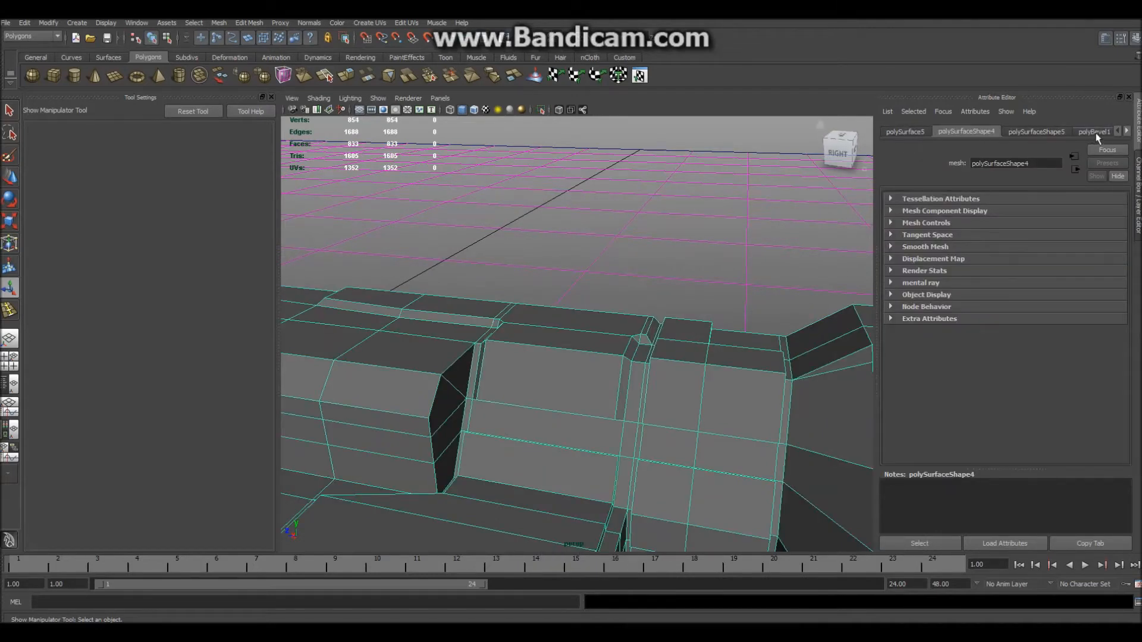
left_click(1118, 132)
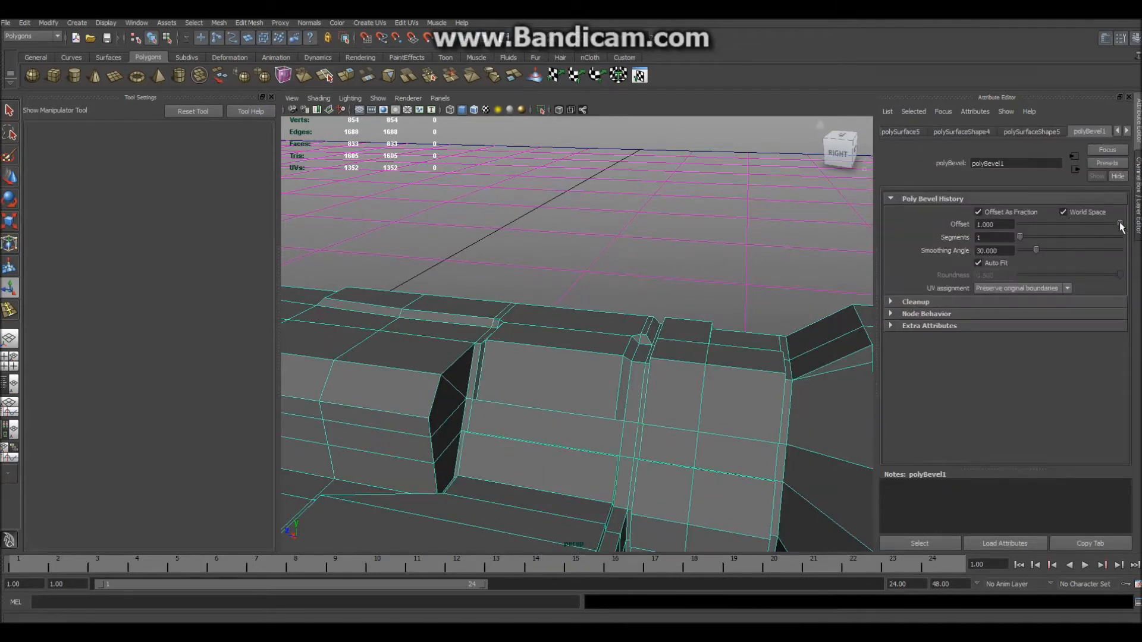
left_click_drag(1096, 221, 1083, 221)
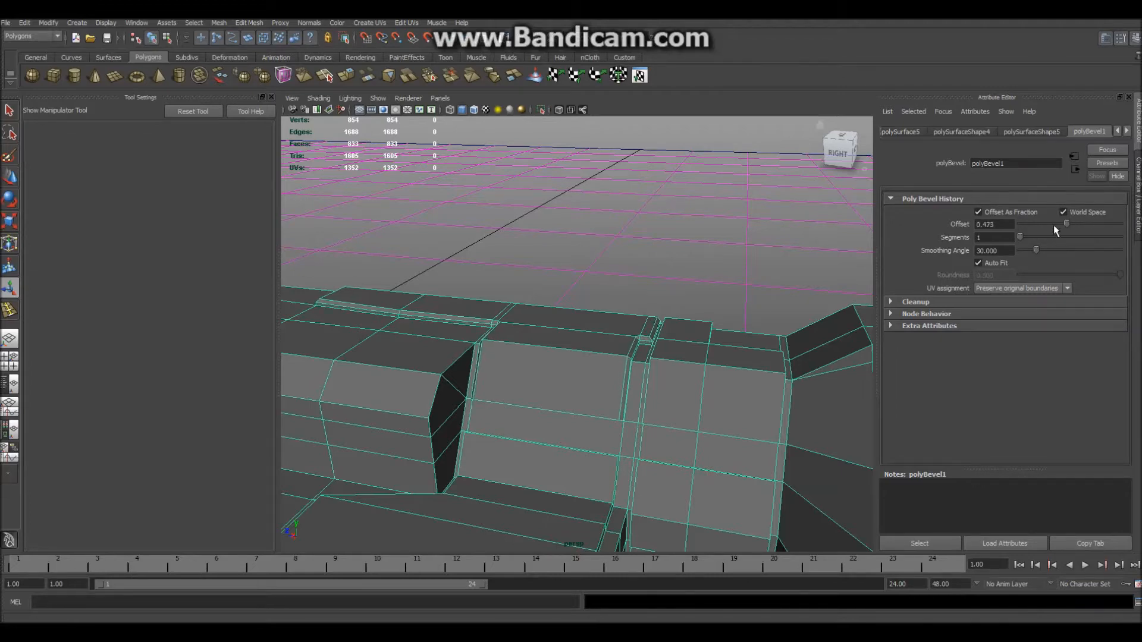
scroll(625, 318, "up", 5)
left_click_drag(627, 319, 658, 302, "alt")
scroll(622, 311, "up", 4)
left_click_drag(1064, 226, 1030, 239)
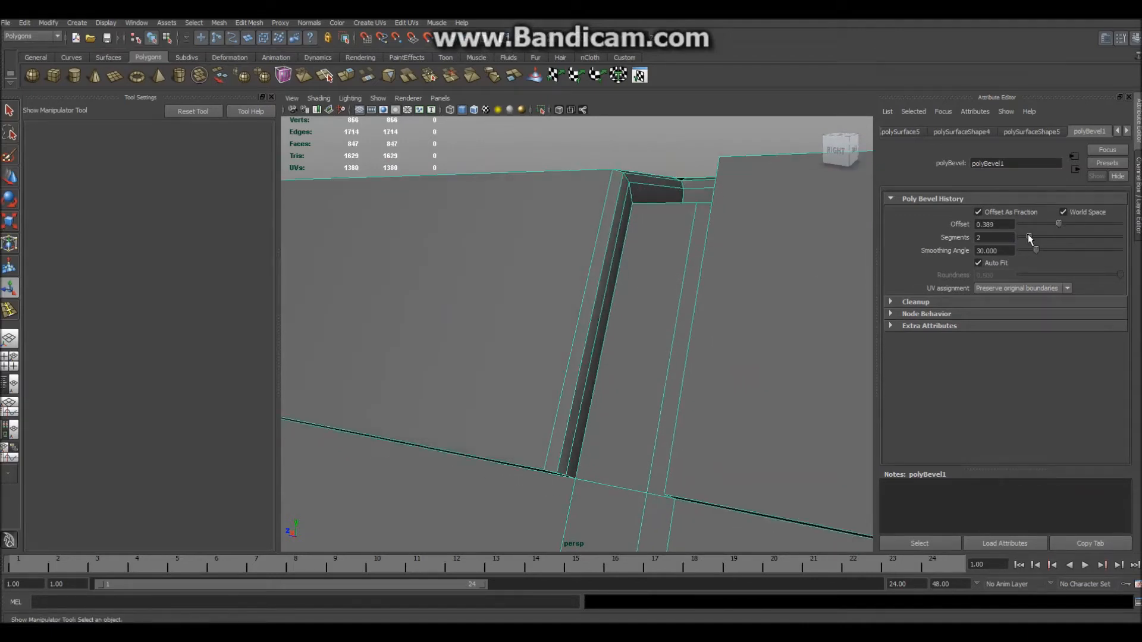
left_click_drag(643, 258, 721, 260, "alt")
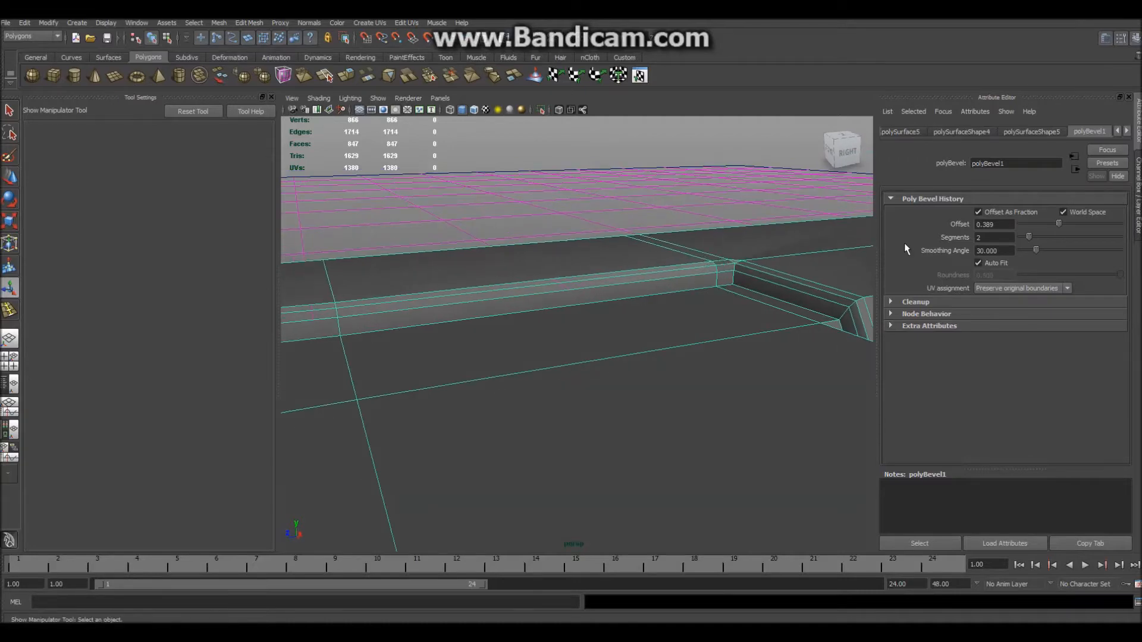
left_click_drag(1030, 241, 1018, 241)
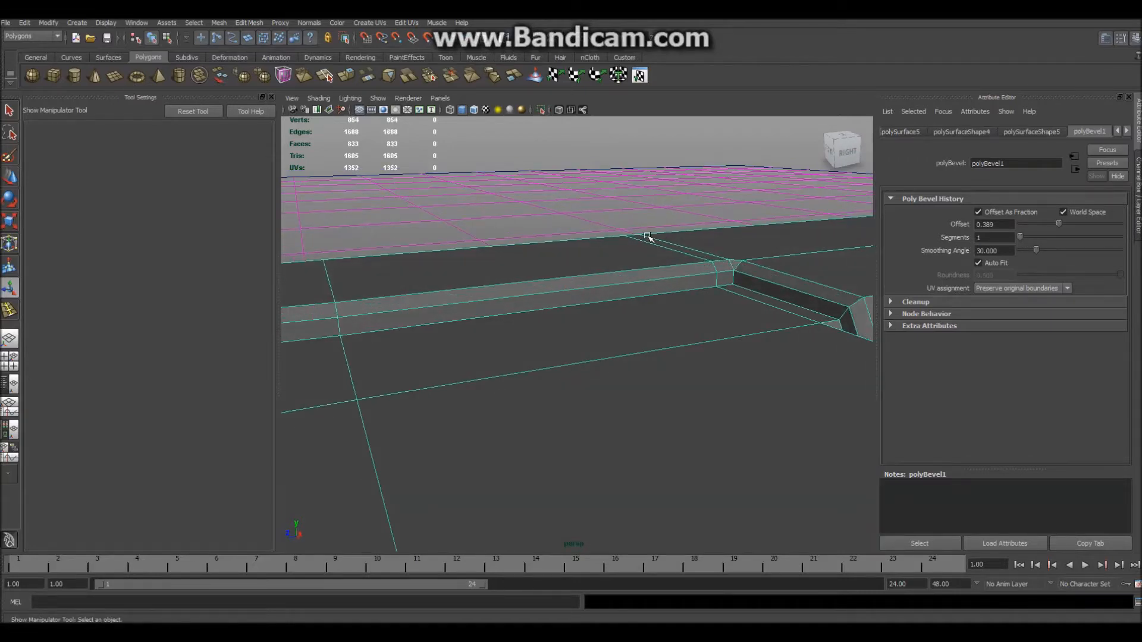
Select the outer border edges of the neighbouring raised panel across the gap, covering its side and top
left_click_drag(647, 237, 690, 290, "alt")
right_click_drag(794, 296, 799, 296)
left_click(598, 224)
left_click_drag(599, 224, 639, 351, "alt")
left_click(594, 315)
right_click(683, 377)
left_click(681, 355)
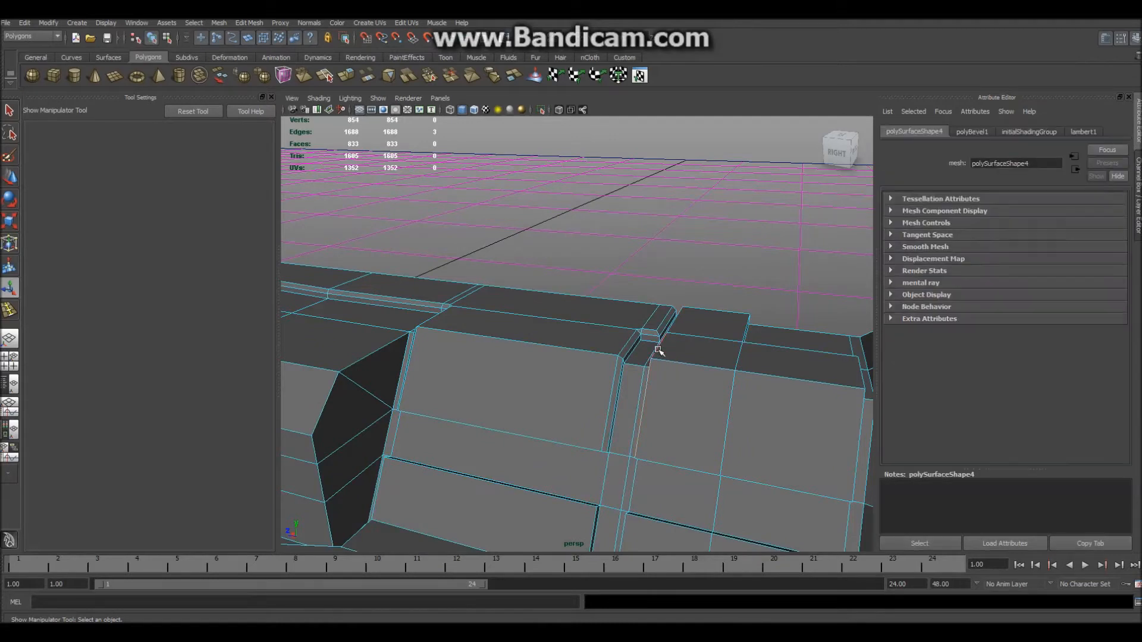
left_click_drag(759, 412, 697, 395, "alt")
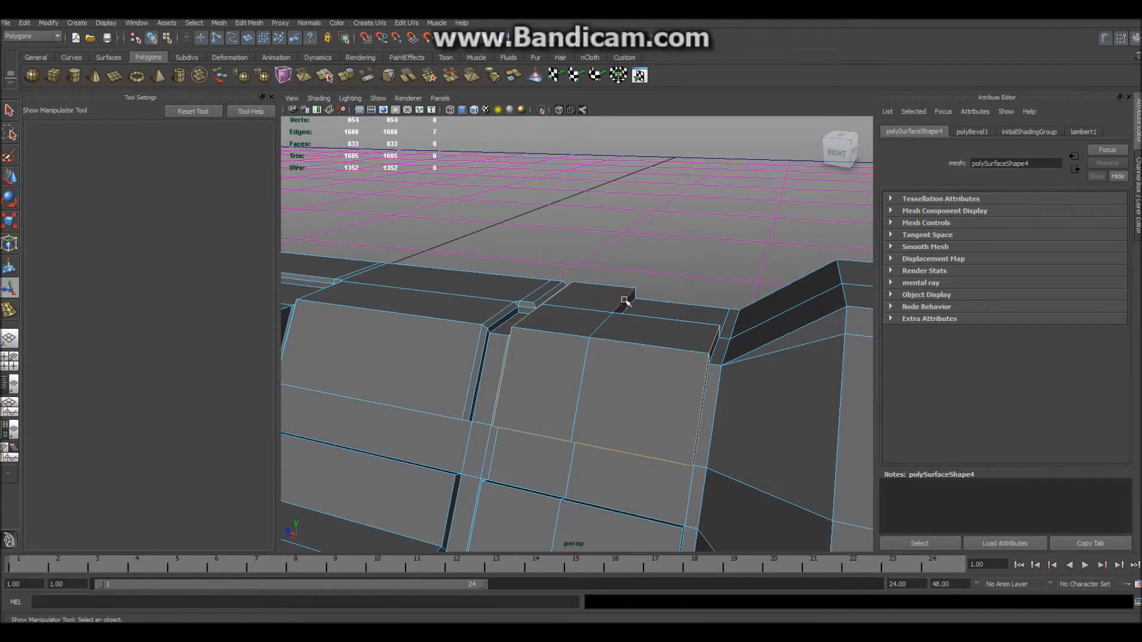
Add the border edges of the lower side panels on both sides of the gap to the selection
left_click_drag(575, 328, 604, 263, "alt")
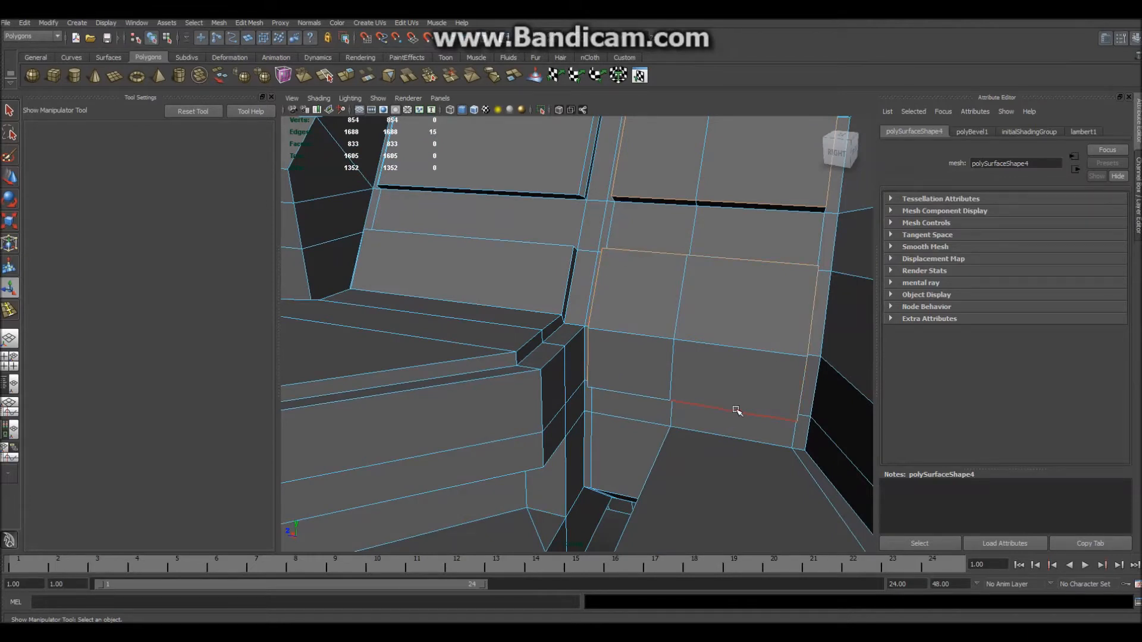
left_click_drag(640, 394, 665, 377, "alt")
left_click(611, 283, "shift")
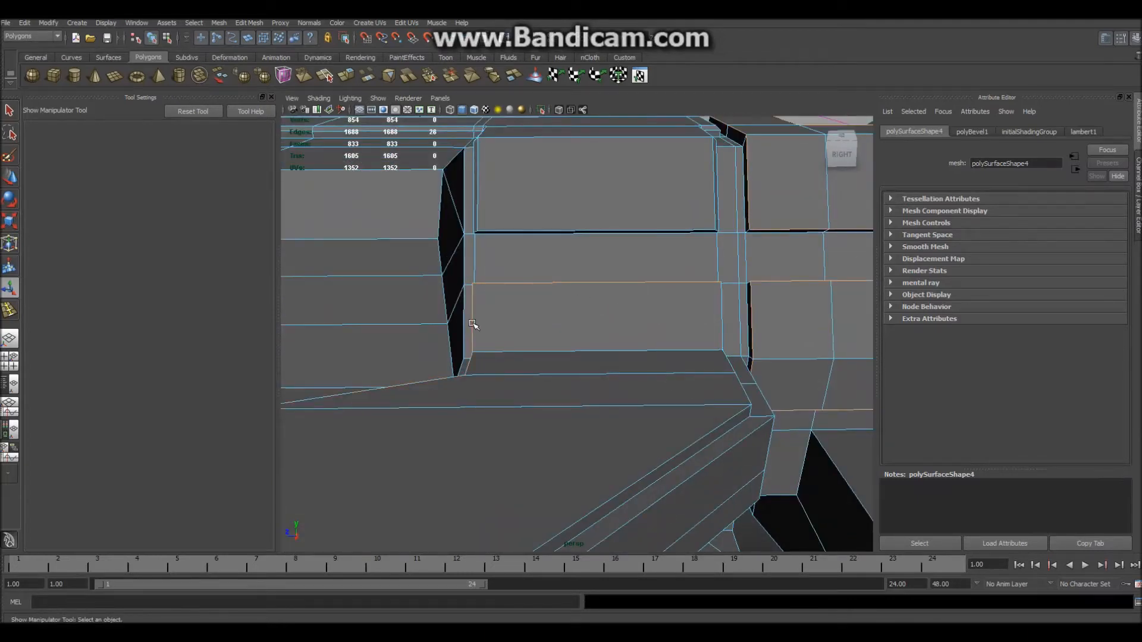
Add the border edges of the raised plate on the side wing to the selection and bevel all selected edges
left_click_drag(679, 437, 542, 392, "alt")
scroll(547, 388, "up", 3)
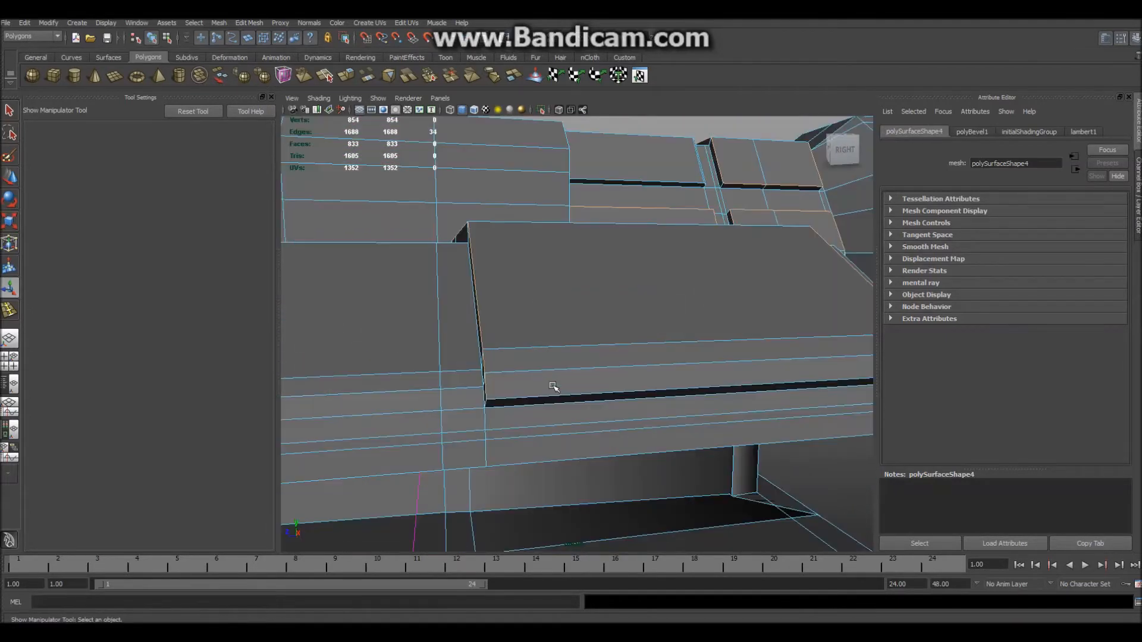
left_click(544, 393, "shift")
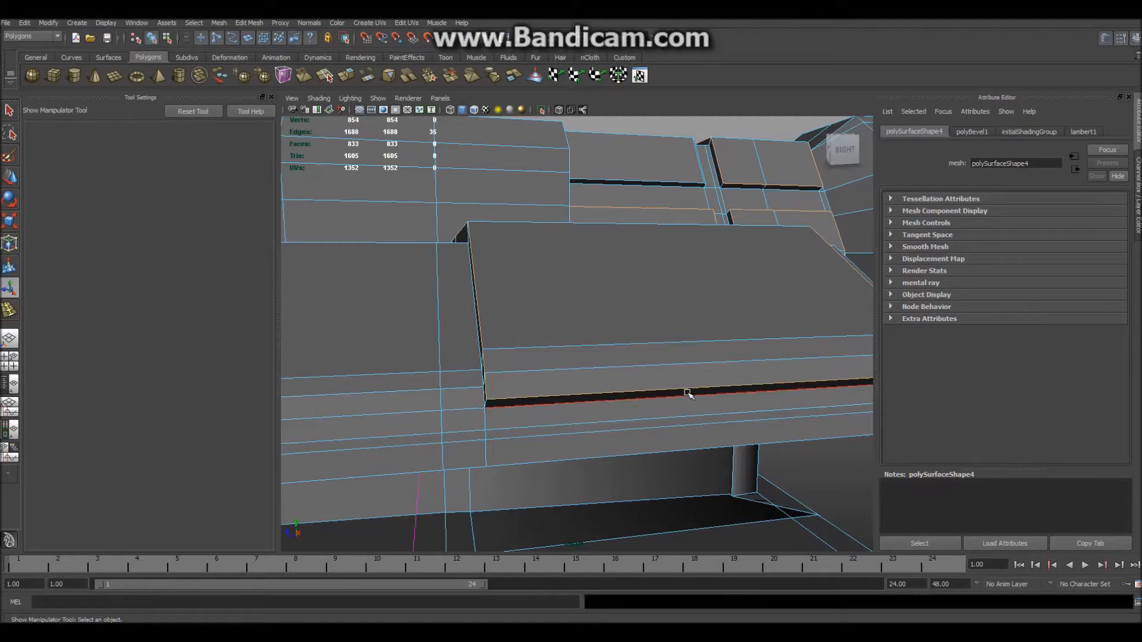
right_click(627, 365, "shift")
right_click_drag(628, 366, 622, 475, "shift")
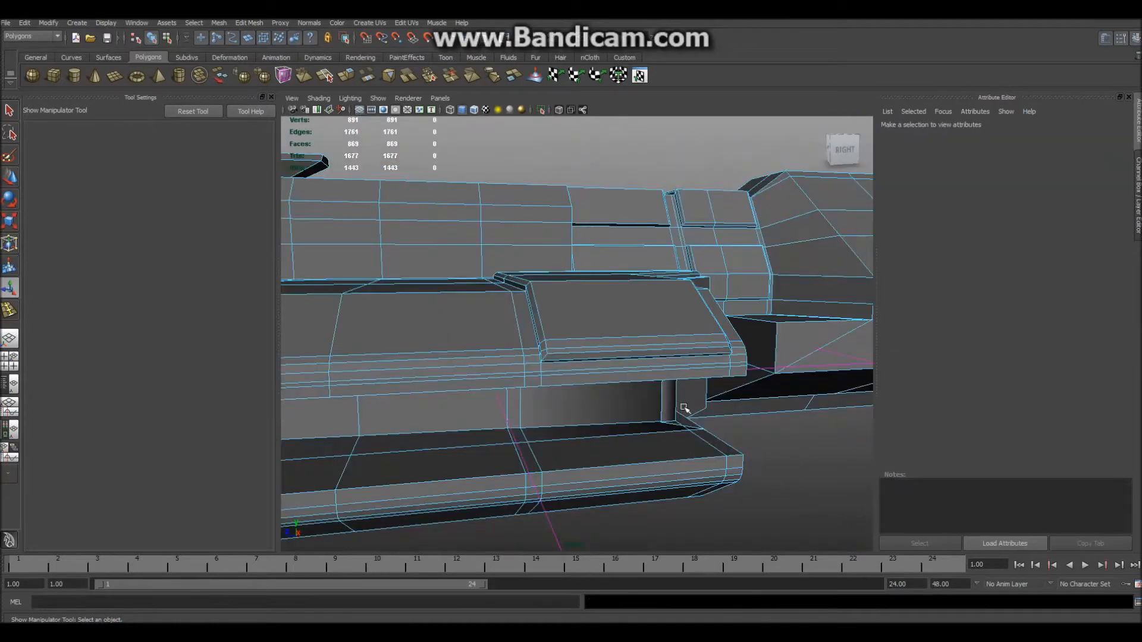
Select the hull mesh and examine the new bevels from above, especially where the side panels meet the wing plate
left_click_drag(684, 408, 556, 372, "alt")
right_click_drag(559, 297, 559, 293)
left_click(521, 303)
mouse_move(520, 304)
left_mouse_down("alt")
mouse_move(561, 309)
mouse_move(568, 321)
left_mouse_up("alt")
middle_click_drag(568, 321, 571, 355, "alt")
left_click_drag(571, 355, 650, 495, "alt")
scroll(621, 428, "down", 5)
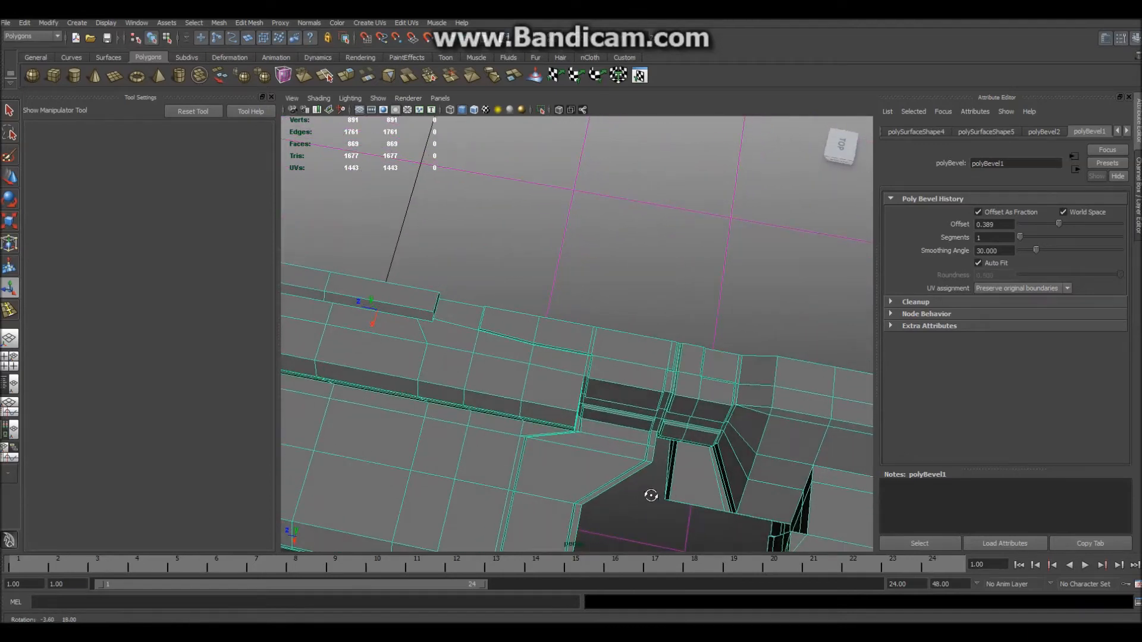
scroll(651, 494, "up", 10)
left_click_drag(647, 424, 609, 430, "alt")
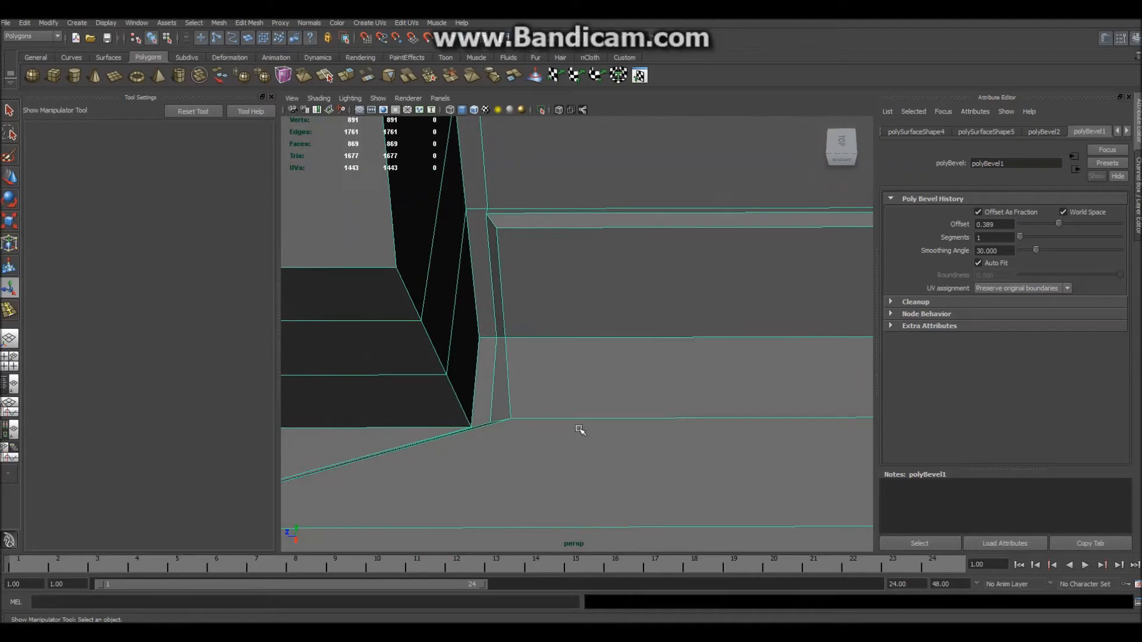
Select the two vertices at the ends of the wing plate's narrow diagonal bevel and move them inward on the plate to widen it
right_click_drag(521, 418, 521, 389)
left_click(510, 418)
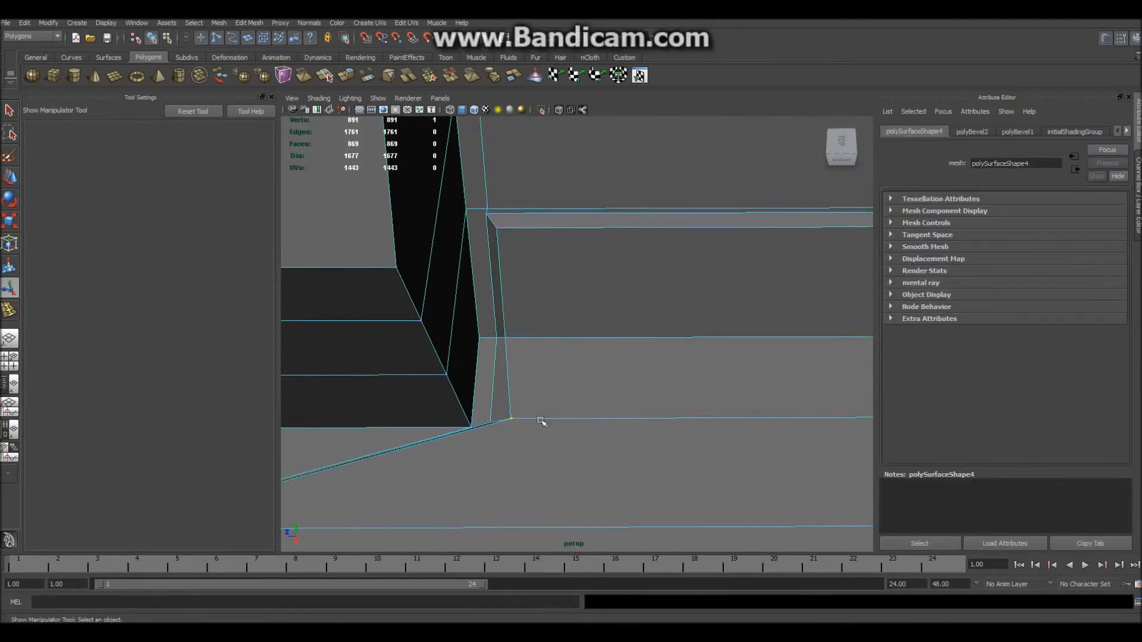
left_click_drag(533, 434, 559, 455, "alt")
key("w")
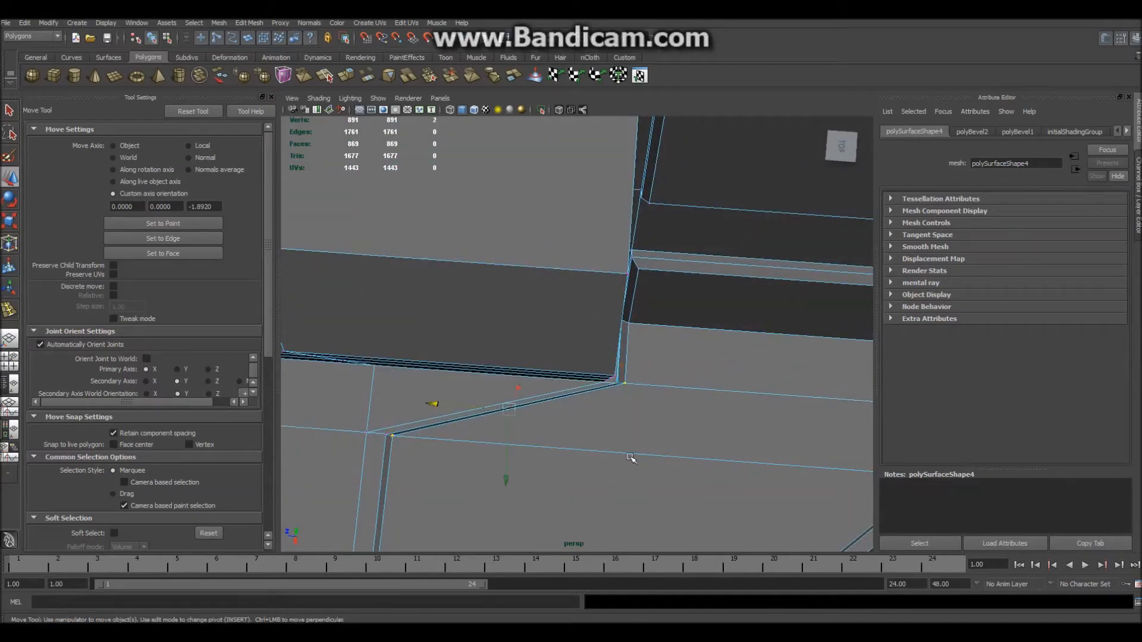
middle_click_drag(503, 479, 508, 486)
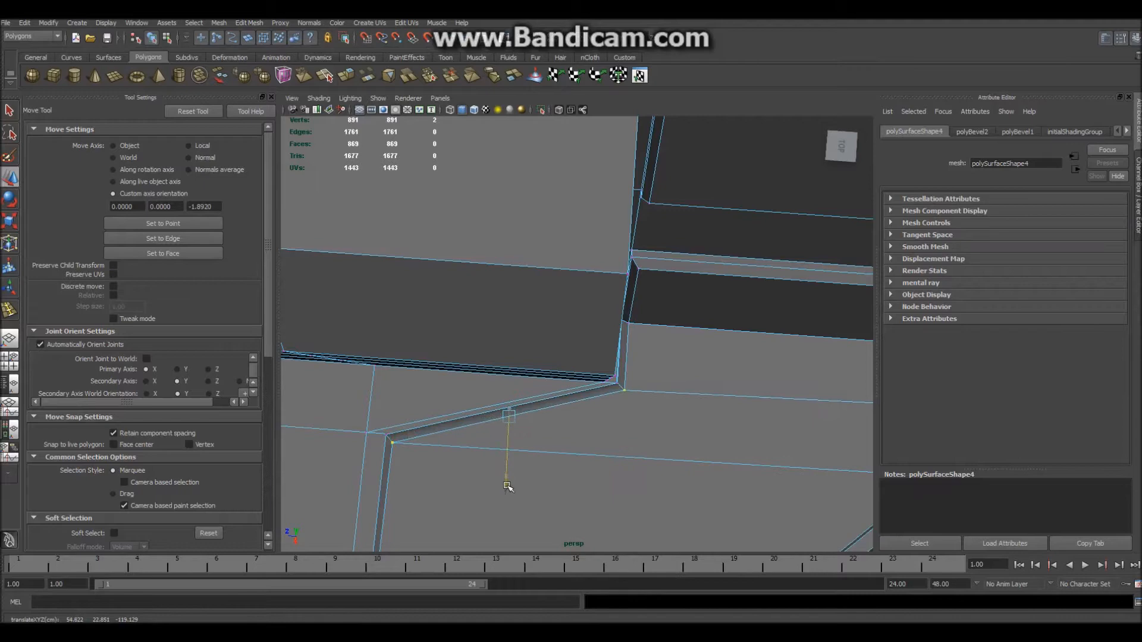
Shift the inner bevel vertices at the opposite end of the wing plate towards its outer edge to narrow the bevel strip
middle_click_drag(708, 450, 481, 400, "alt")
left_click(687, 493)
left_click_drag(700, 468, 700, 445, "alt")
middle_click_drag(700, 444, 638, 459, "alt")
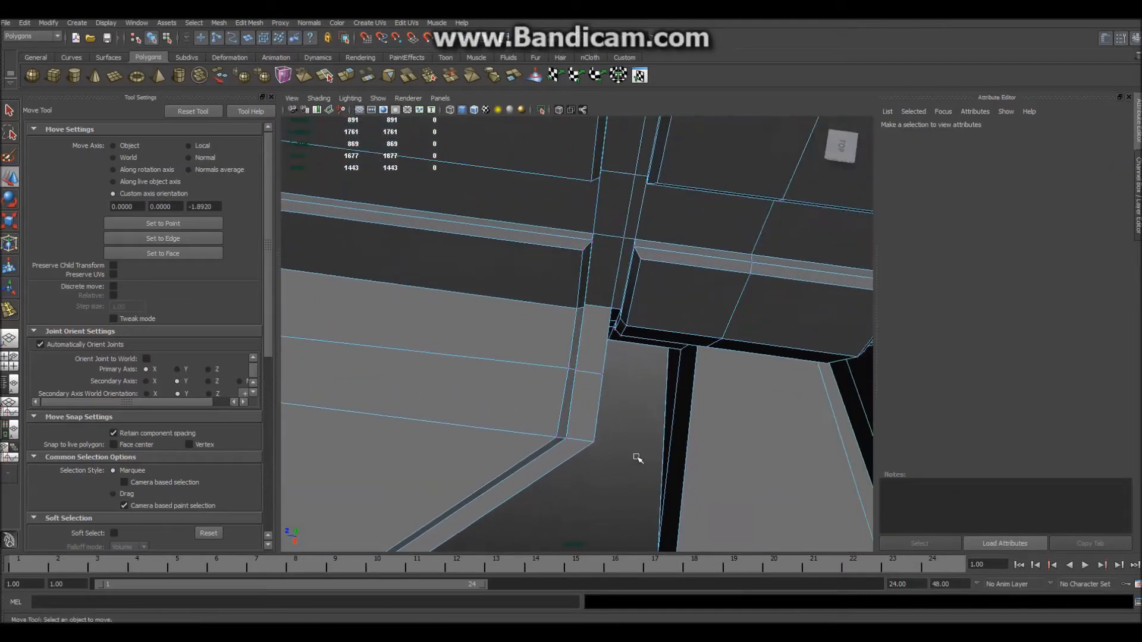
left_click(567, 370)
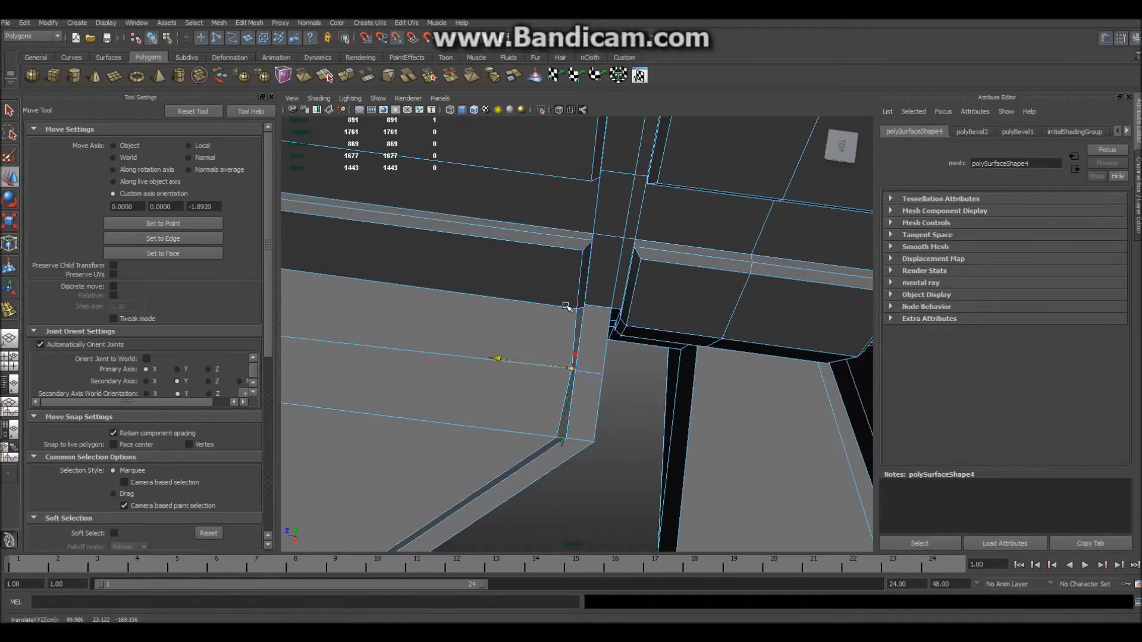
middle_click_drag(566, 306, 560, 305)
left_click(555, 438)
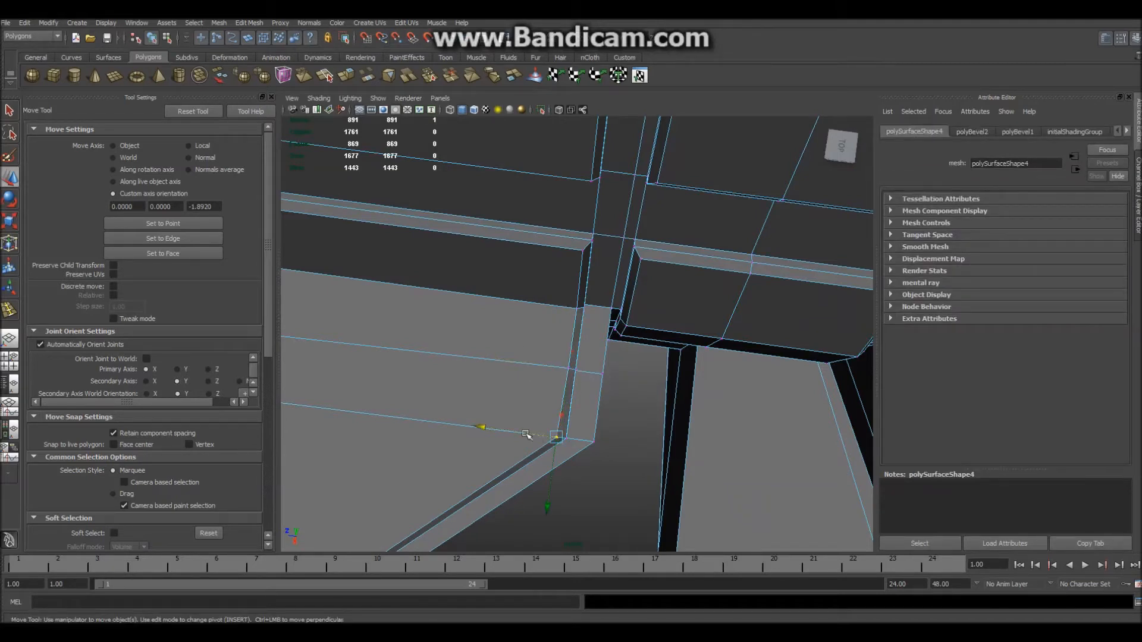
left_click_drag(481, 426, 571, 369)
scroll(585, 472, "down", 4)
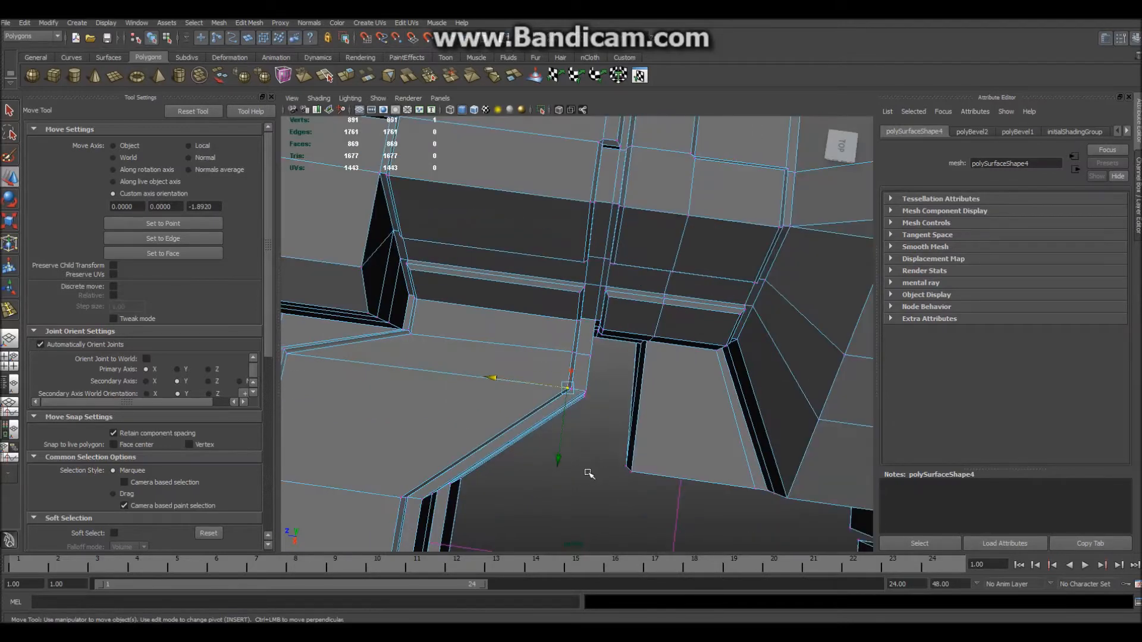
left_click_drag(586, 474, 589, 479, "alt")
middle_click_drag(589, 479, 619, 437, "alt")
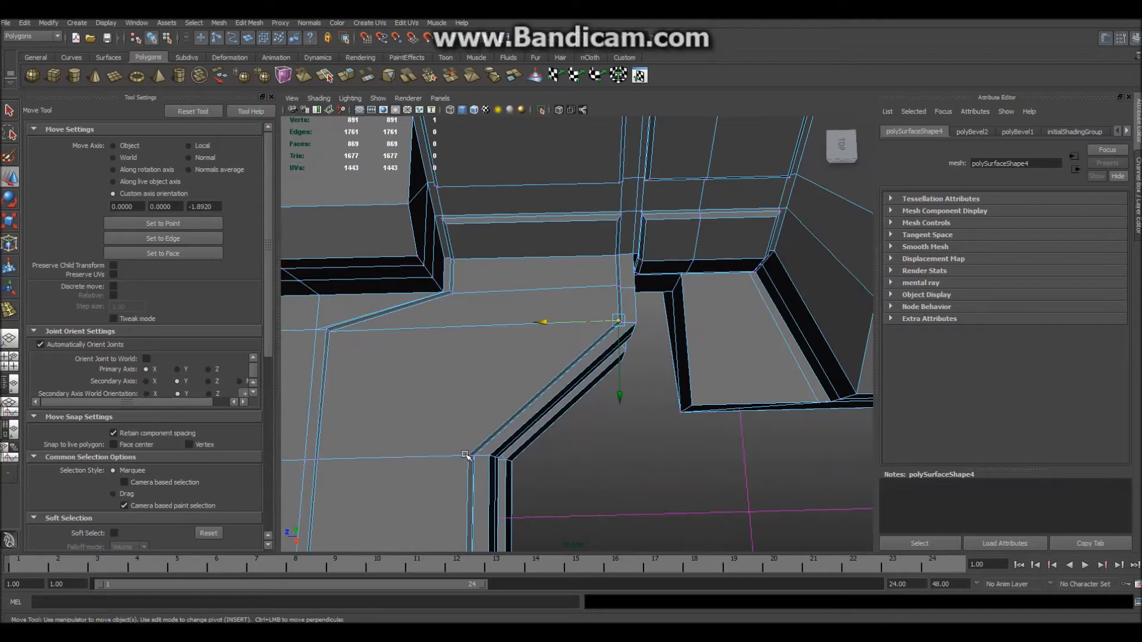
Select the inner bevel vertices along the wing plate's lengthwise seam, including those at its outer edge, and shift them slightly across the plate
middle_click_drag(357, 459, 477, 308, "alt")
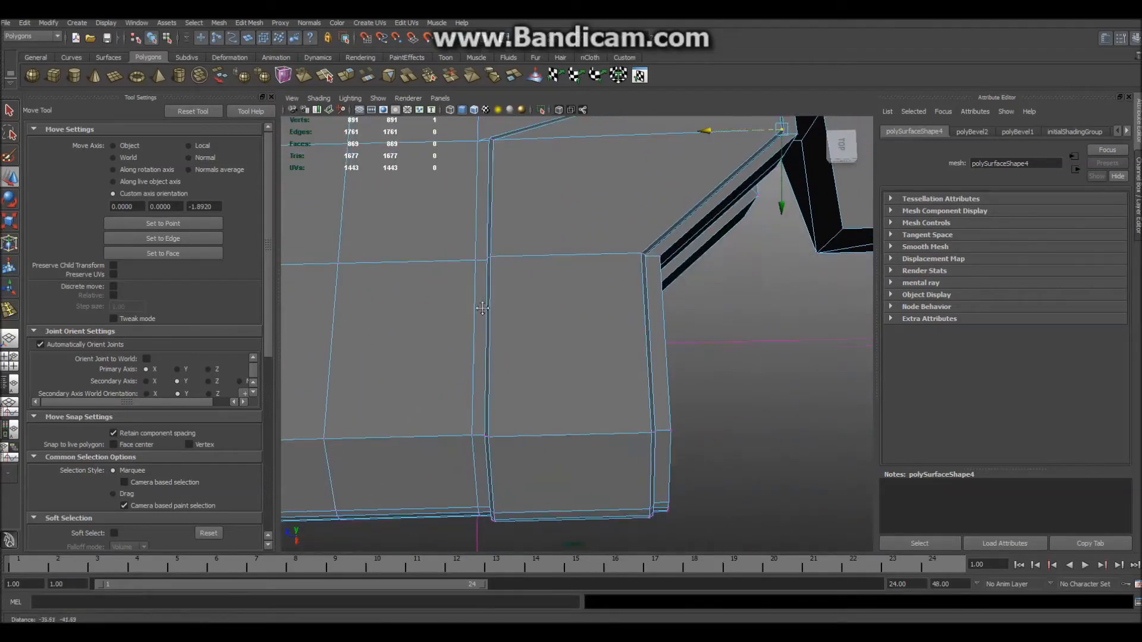
left_click(488, 437)
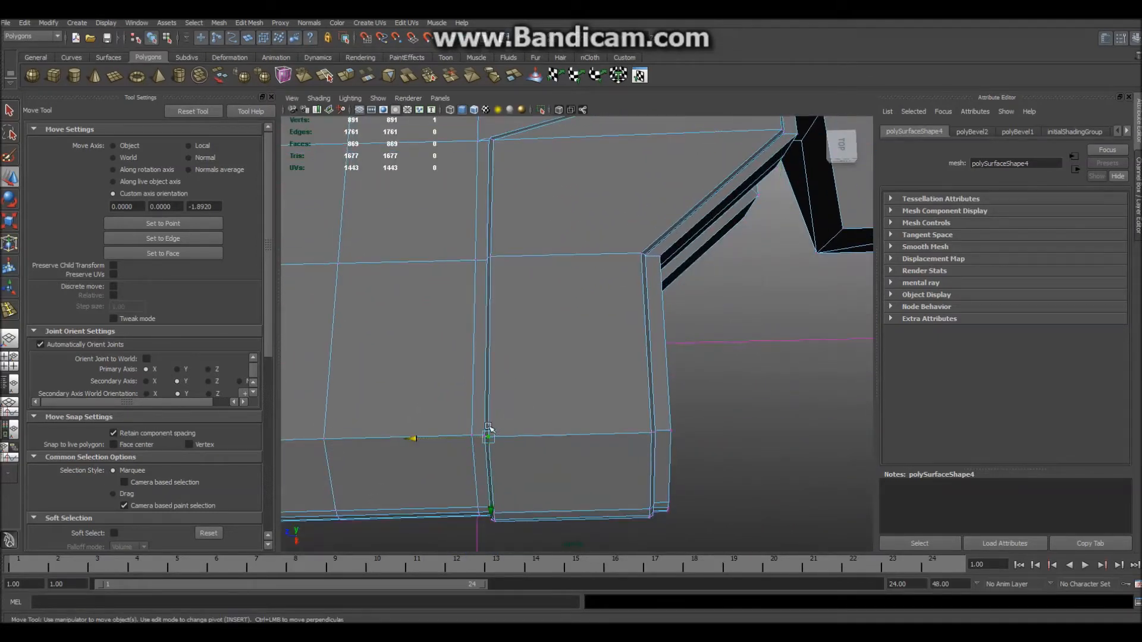
left_click(489, 258, "shift")
left_click_drag(529, 452, 526, 399, "alt")
scroll(543, 423, "up", 3)
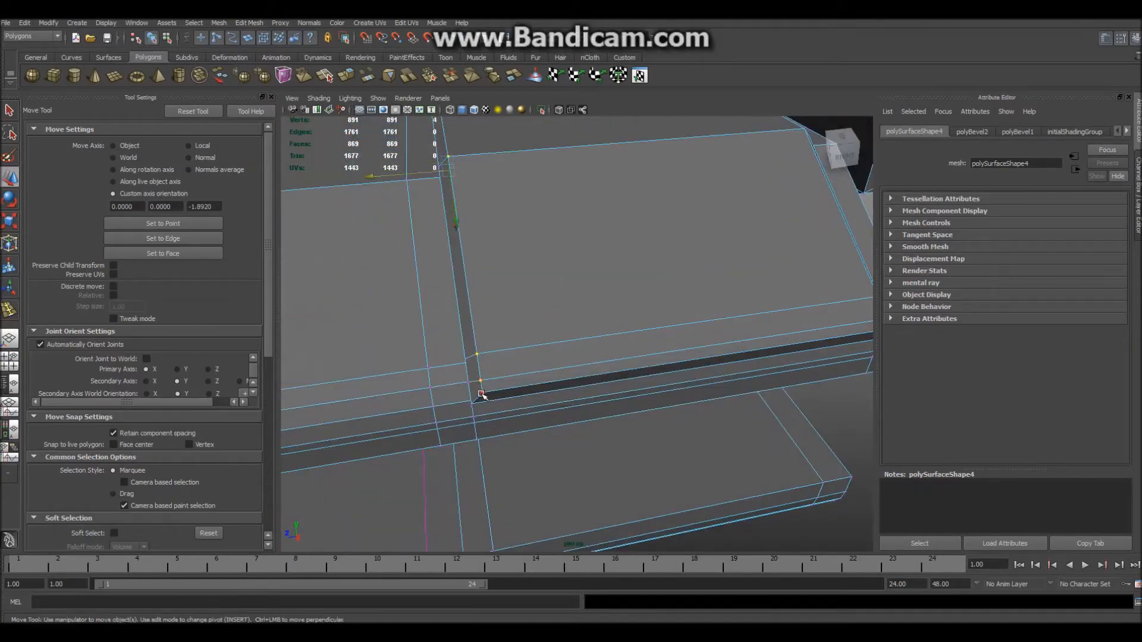
left_click(482, 394, "shift")
left_click_drag(540, 314, 548, 429, "alt")
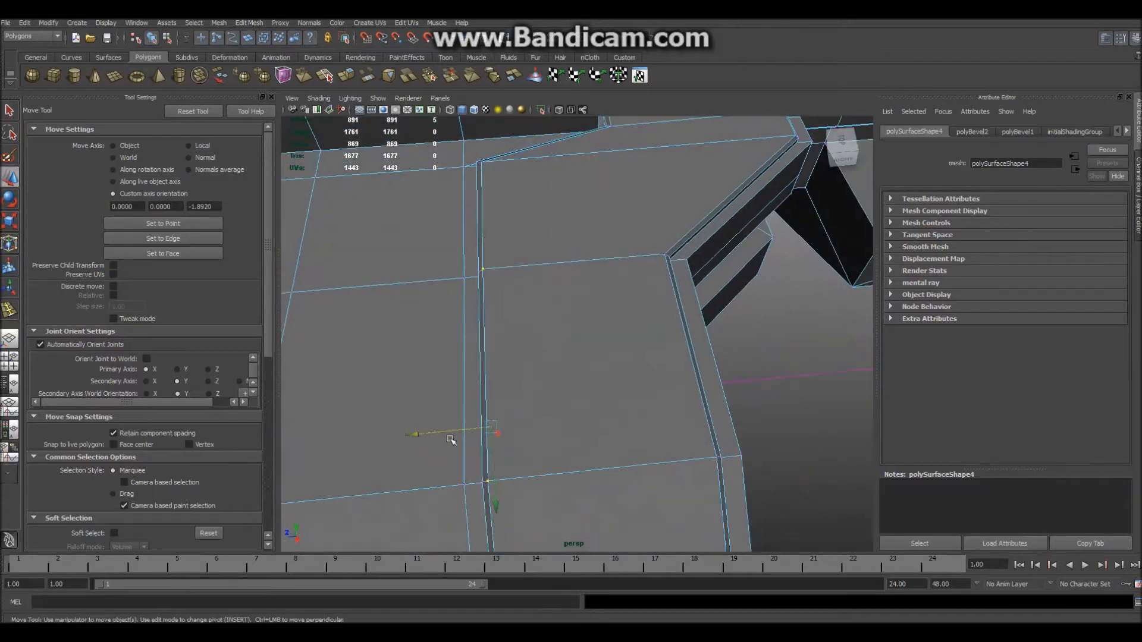
left_click_drag(413, 435, 426, 433)
middle_click_drag(481, 159, 484, 166)
key("r")
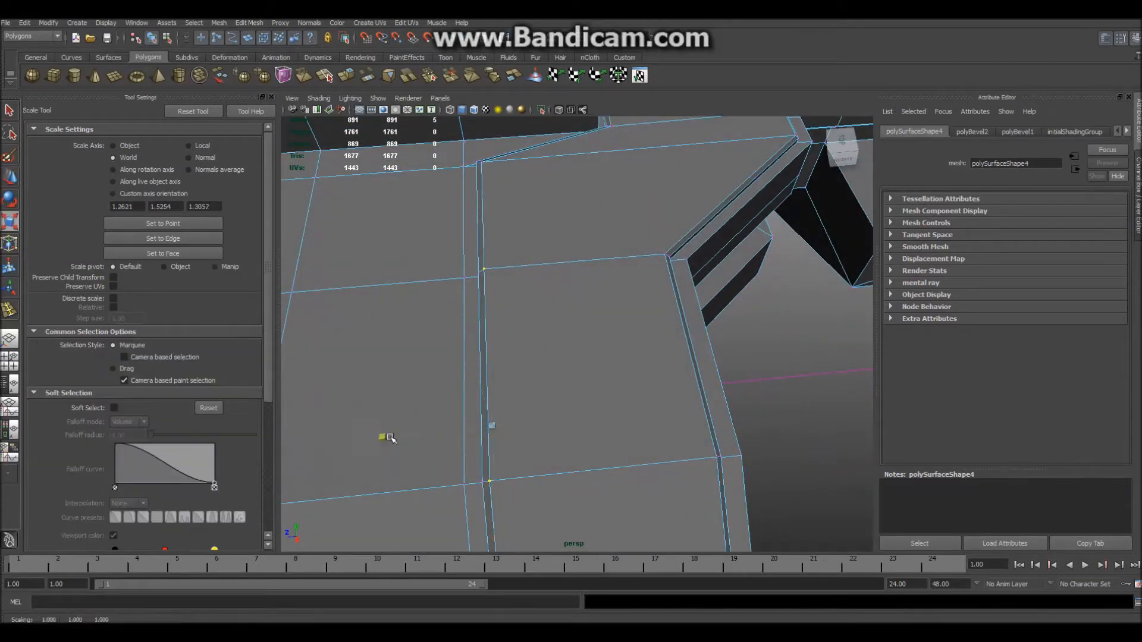
Return to object mode and examine the wing plate's adjusted bevels from above, around the diagonal notch and the hull joint
scroll(609, 417, "down", 3)
left_click_drag(608, 417, 724, 387, "alt")
left_click(701, 424)
scroll(714, 443, "up", 3)
scroll(722, 452, "down", 4)
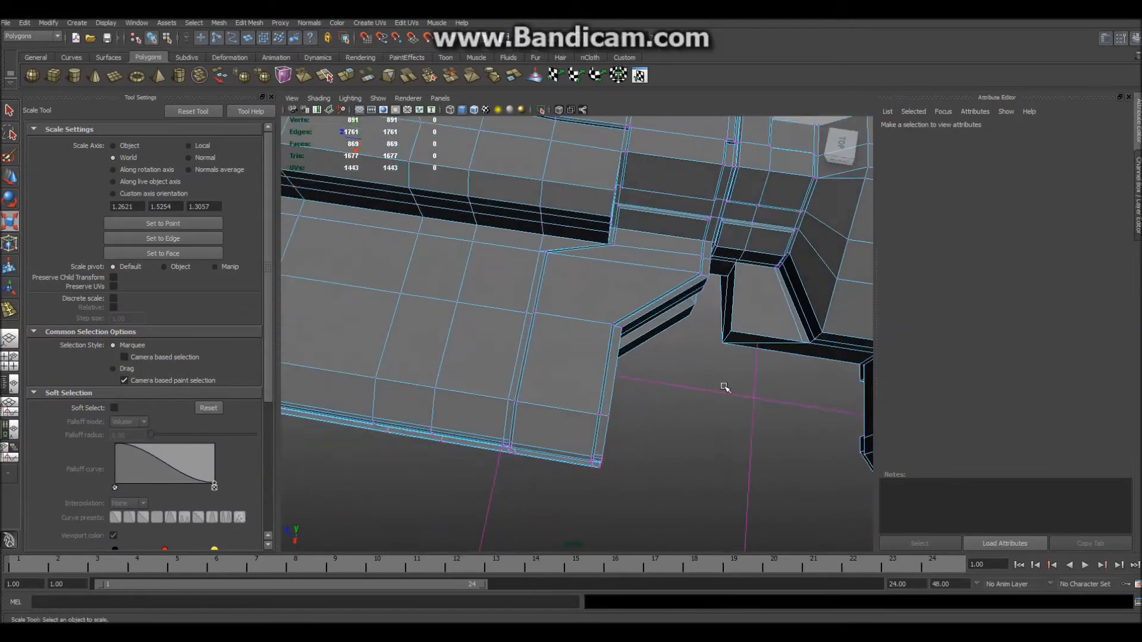
middle_click_drag(724, 388, 610, 409, "alt")
right_click_drag(599, 248, 644, 234)
scroll(569, 443, "down", 4)
left_click_drag(559, 469, 589, 456, "alt")
scroll(657, 435, "down", 3)
left_click_drag(637, 447, 599, 438, "alt")
scroll(560, 459, "up", 5)
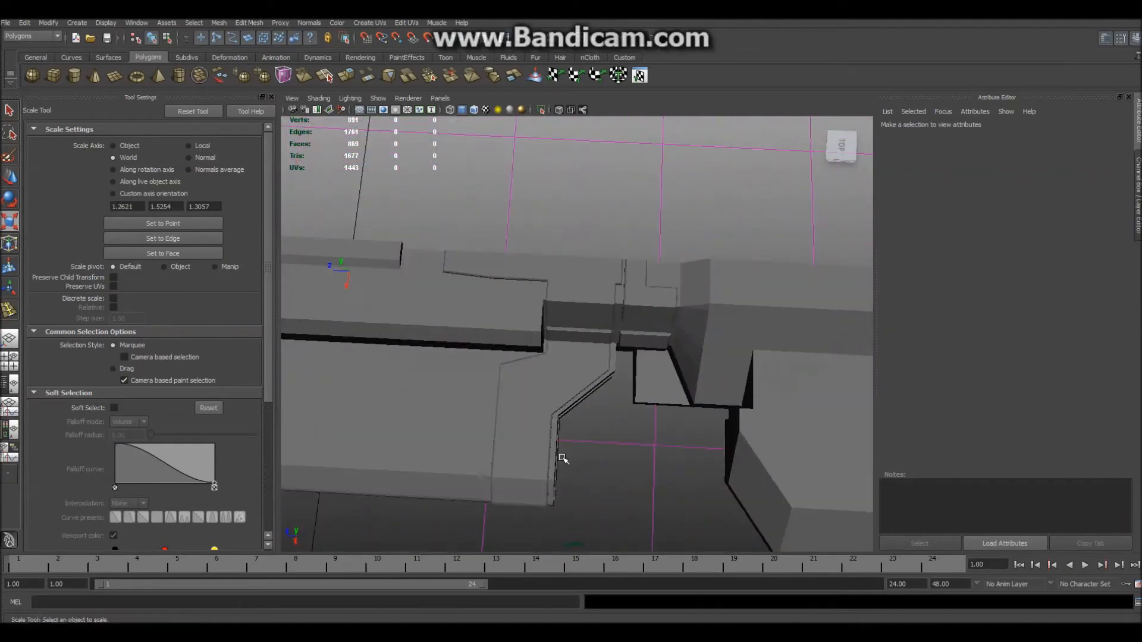
Select the row of vertices across the neck where the wing plate meets the hull and move it slightly outward
left_click_drag(566, 472, 585, 401, "alt")
left_click(550, 435)
scroll(553, 431, "up", 4)
right_click_drag(575, 368, 545, 363)
left_click_drag(631, 393, 309, 245, "alt")
left_click_drag(391, 290, 610, 345, "alt")
key("w")
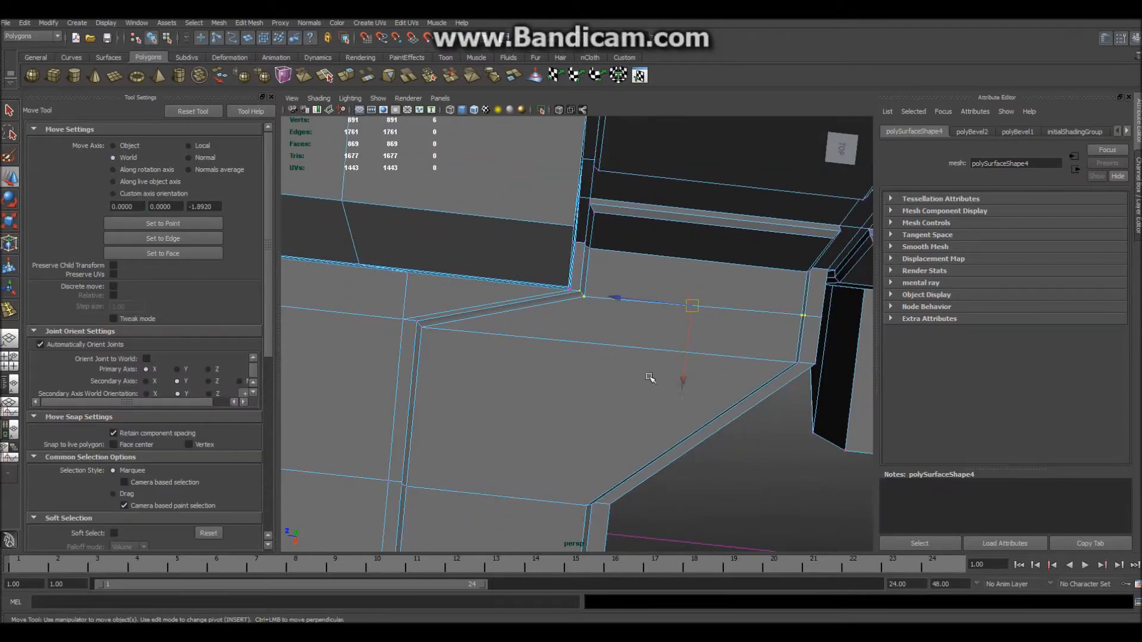
left_click_drag(683, 382, 684, 394)
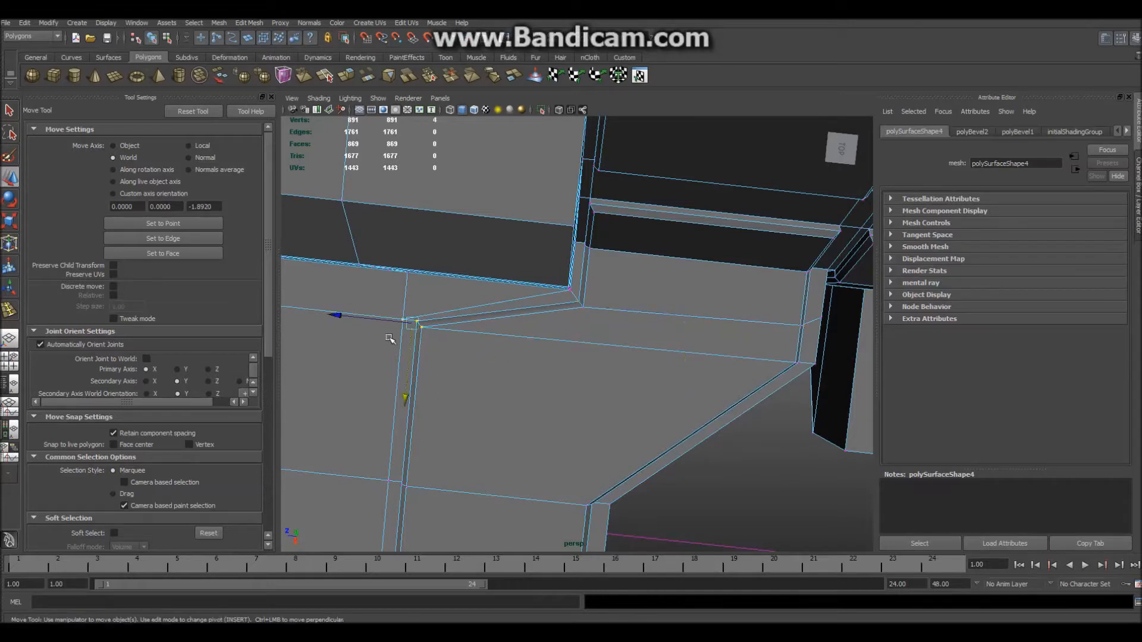
Move the four bevel corner vertices at the seam's inner end towards the hull wall, and bring the front one further in
left_click_drag(406, 400, 412, 369)
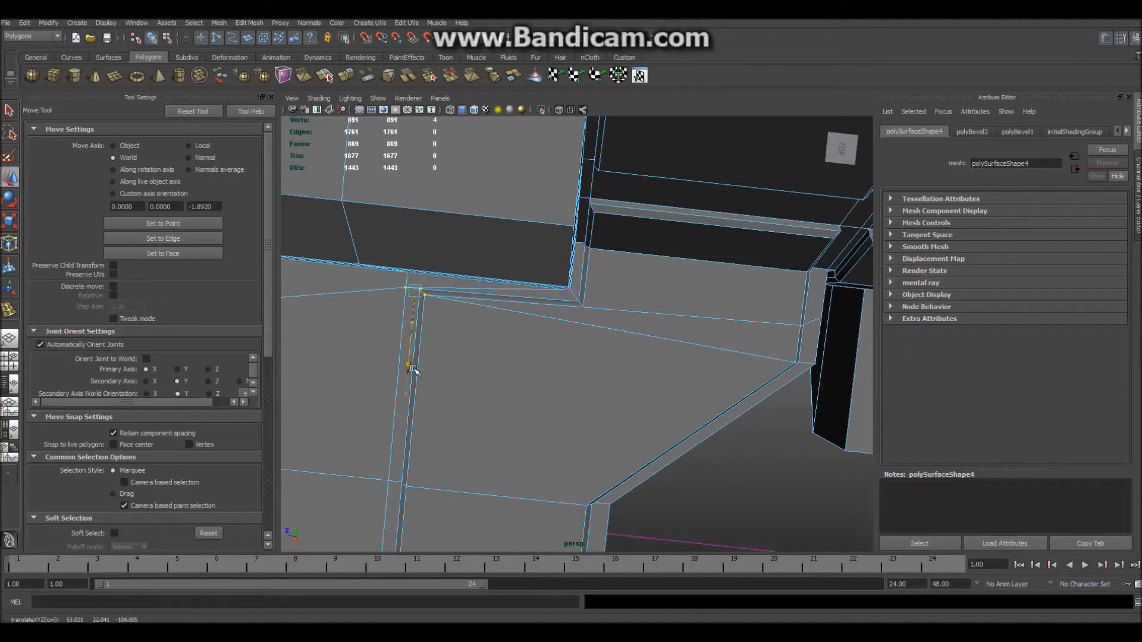
left_click_drag(414, 369, 612, 439)
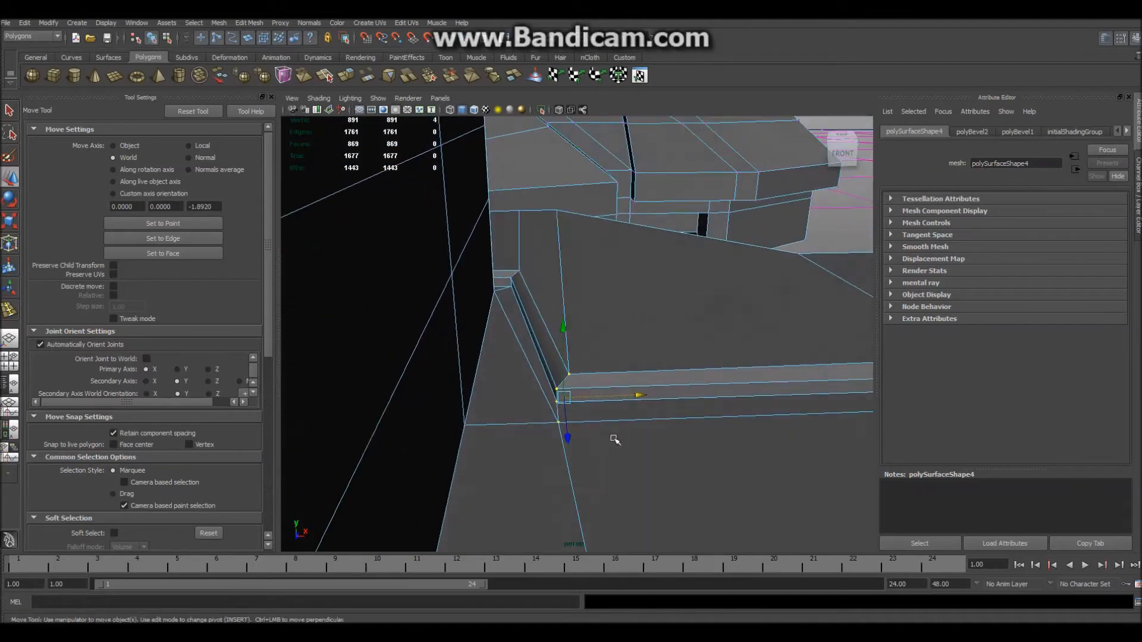
left_click(656, 353)
left_click(556, 424)
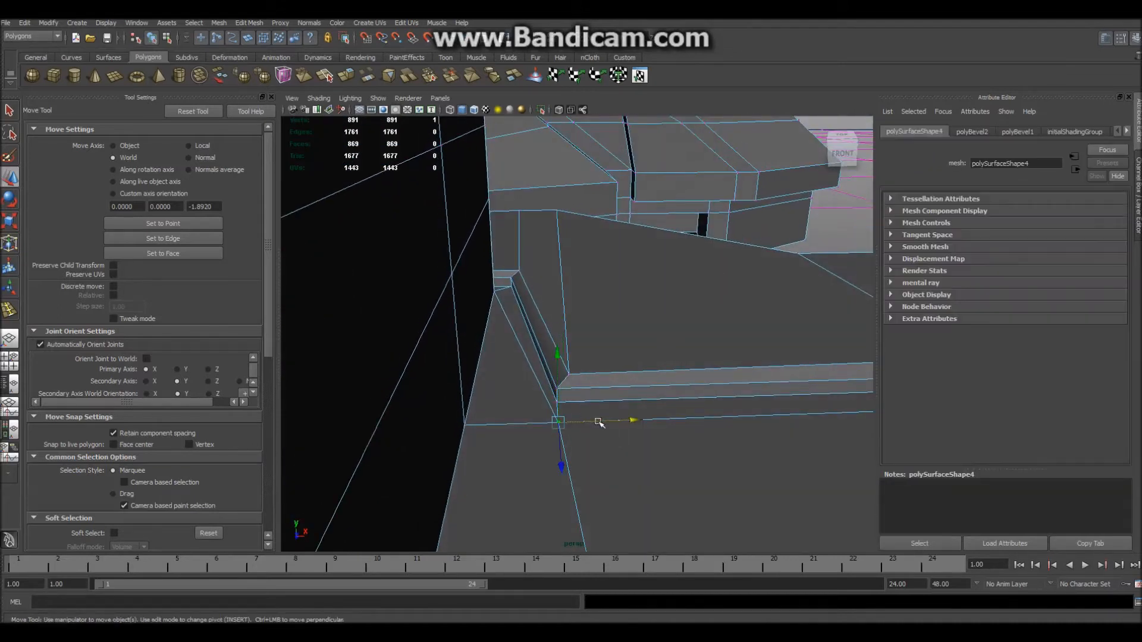
middle_click_drag(634, 424, 566, 423)
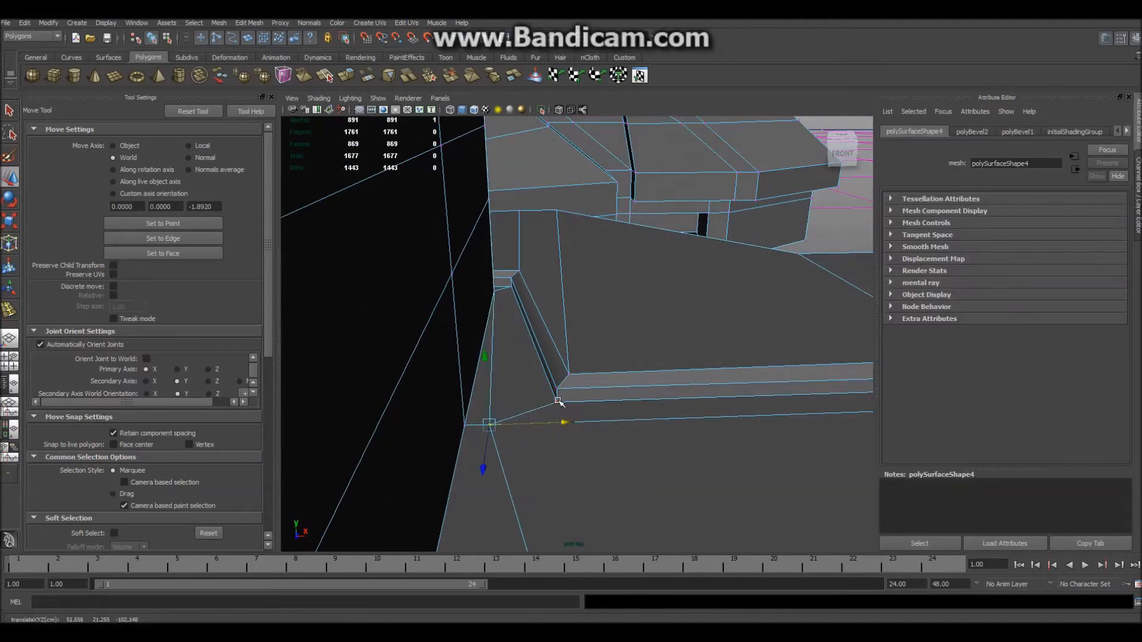
Move the remaining three bevel corner vertices one by one towards the hull wall to line up with the front one
left_click_drag(636, 402, 512, 295)
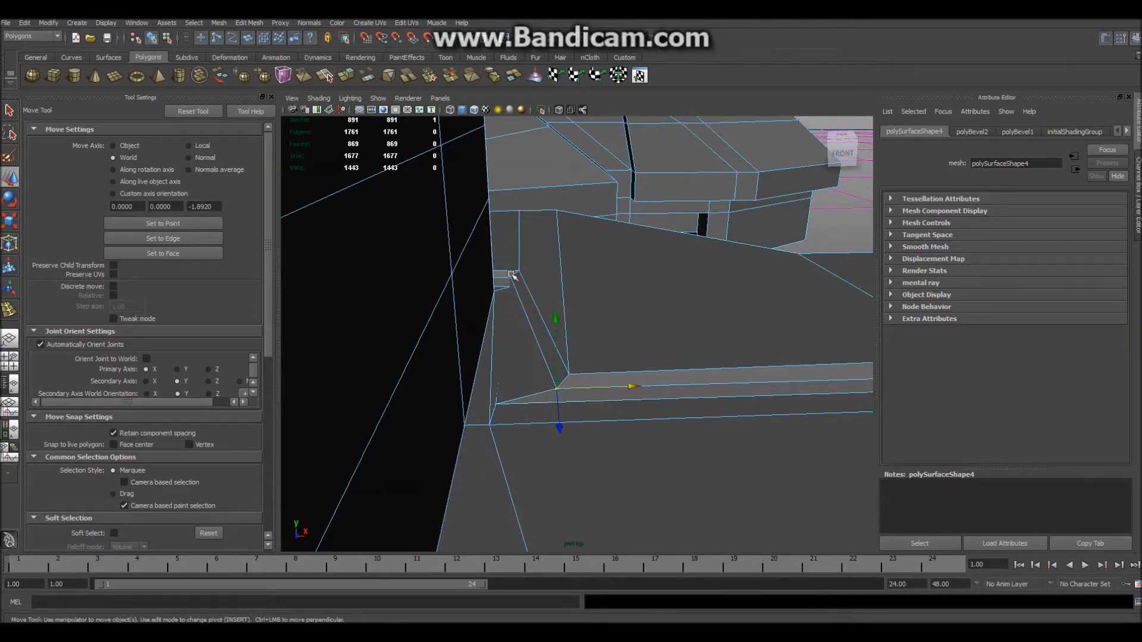
left_click_drag(628, 385, 572, 347)
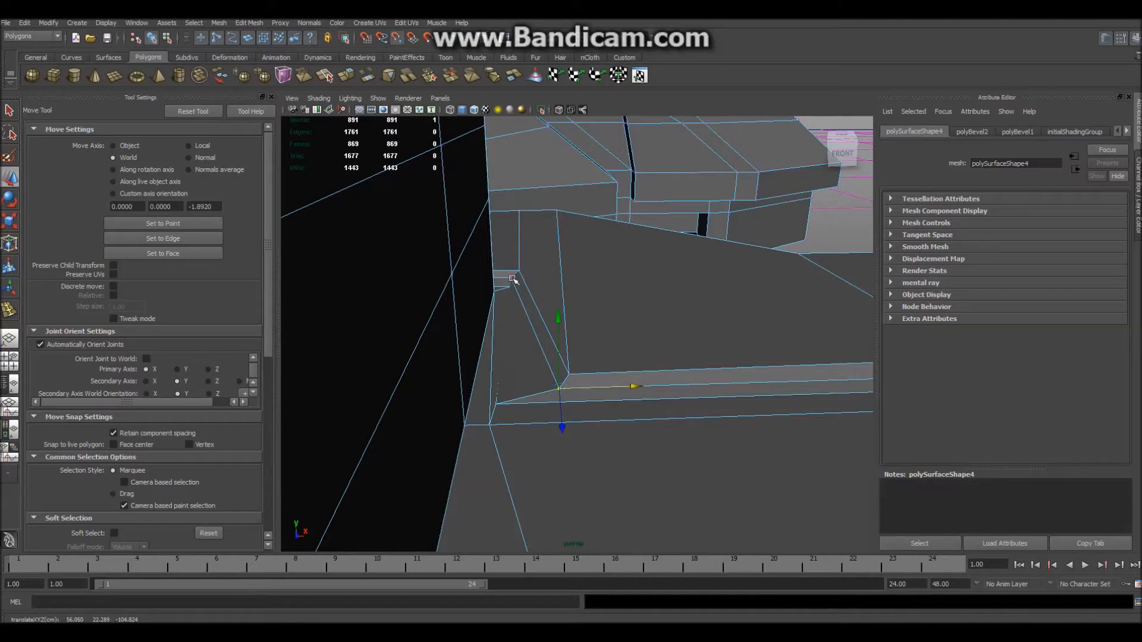
left_click_drag(513, 279, 529, 299)
left_click(571, 372)
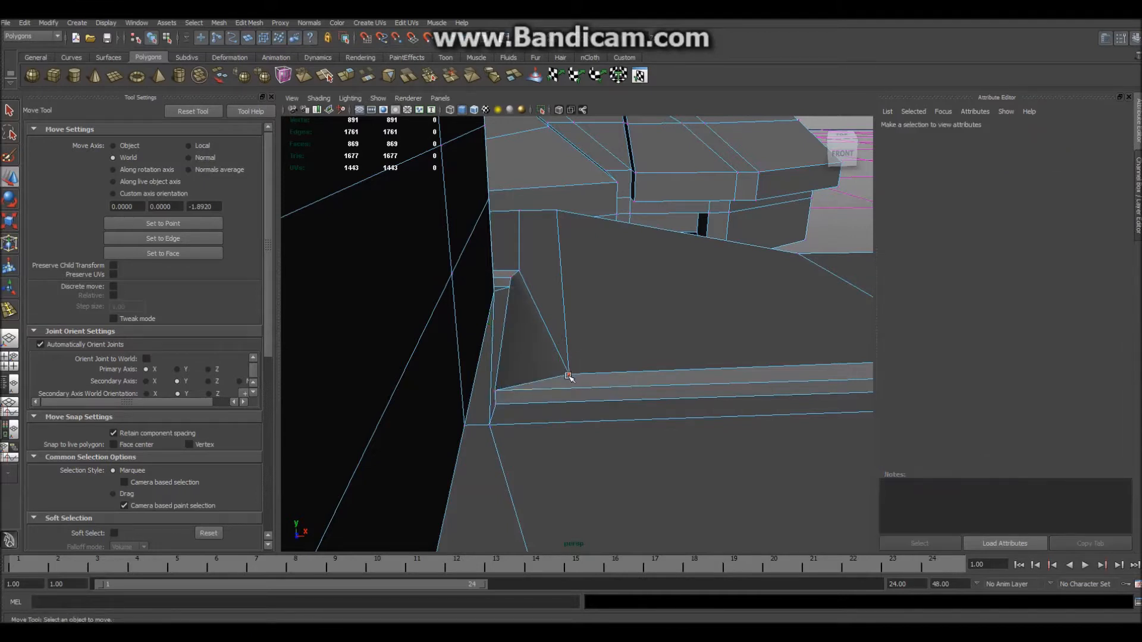
left_click(569, 377)
left_click_drag(569, 378, 497, 388)
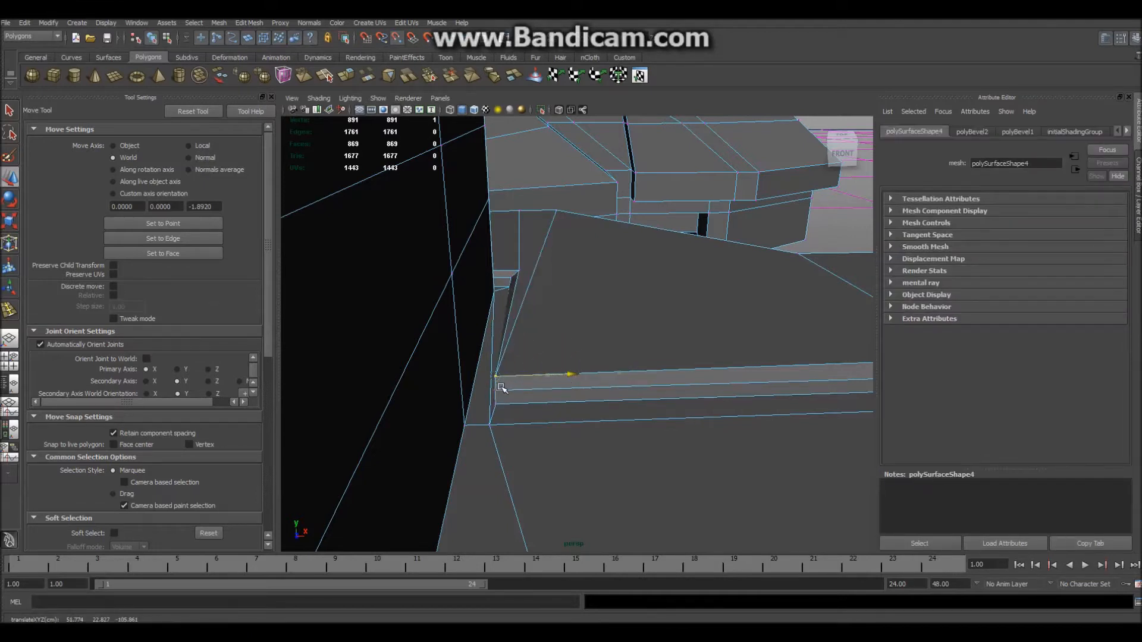
middle_click_drag(524, 288, 529, 271)
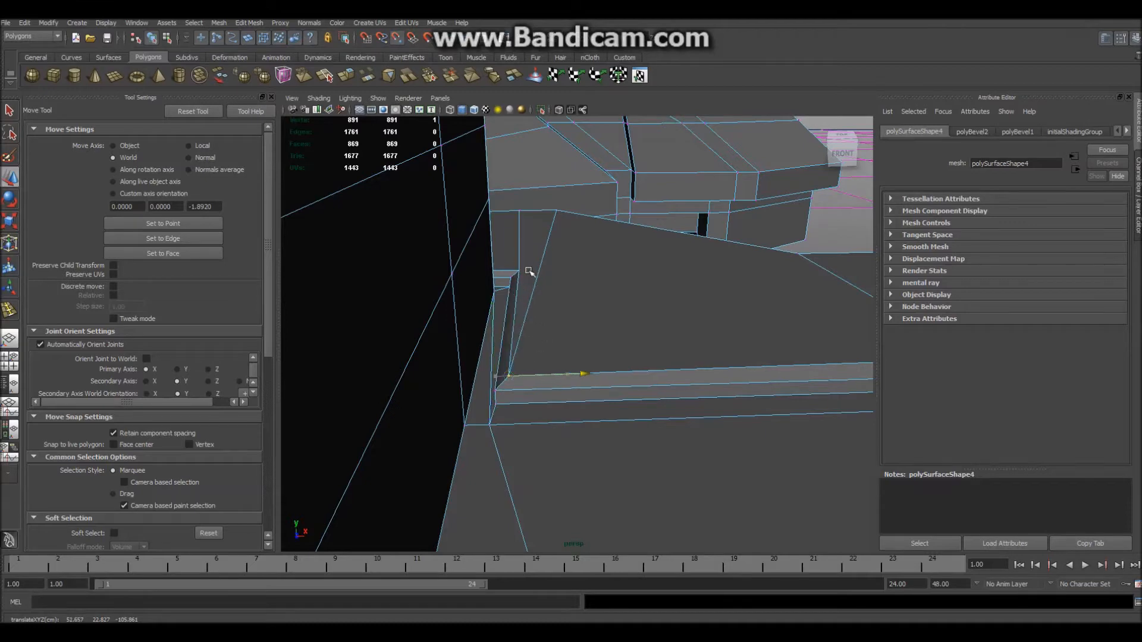
Return to object mode and examine the rear of the hull, around the opening behind the wing plates
left_click(818, 222)
left_click_drag(818, 225, 601, 362, "alt")
scroll(601, 362, "down", 8)
right_click_drag(625, 340, 678, 327)
left_click(751, 451)
left_click_drag(743, 452, 589, 413, "alt")
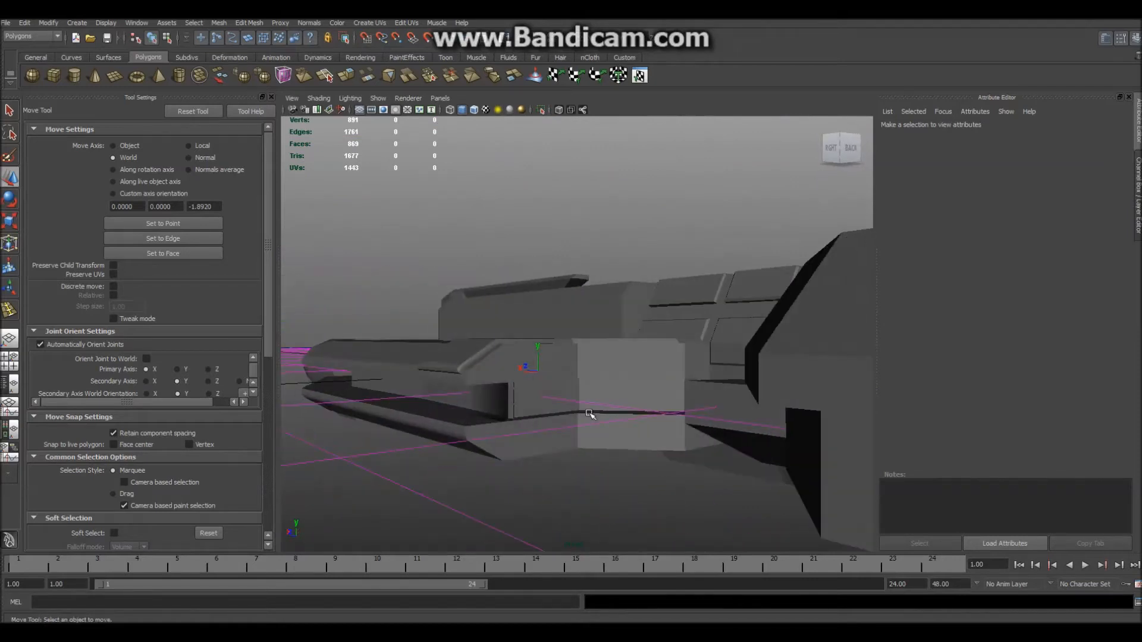
scroll(508, 510, "up", 4)
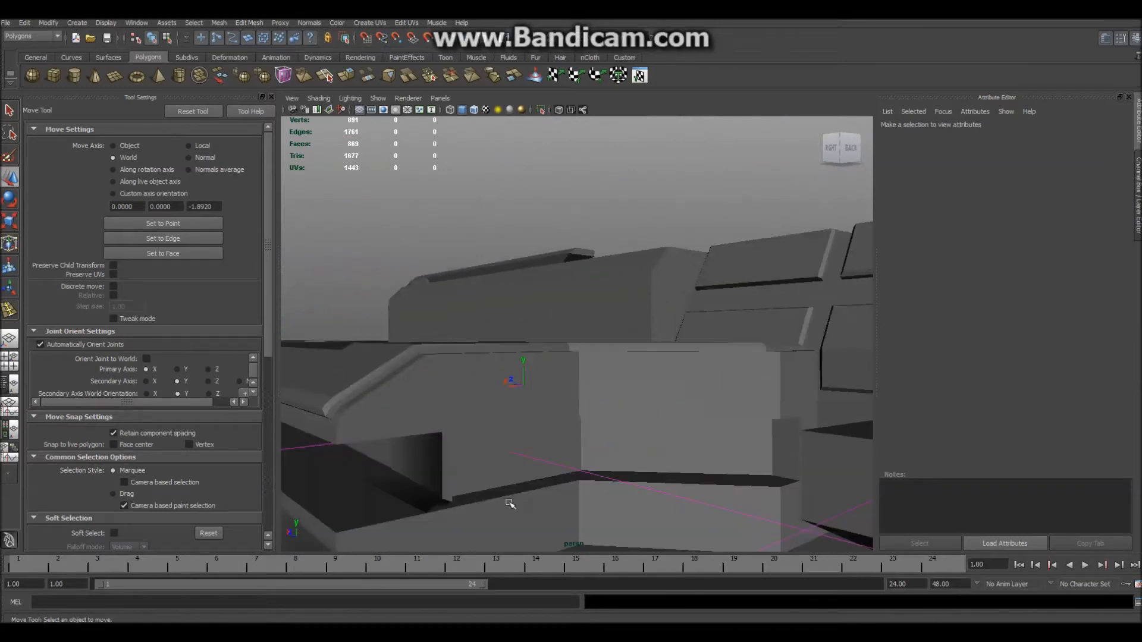
Select the vertical edge at the end of the recess between the two wing plates and move it along the hull's length
left_click(458, 477)
left_click_drag(449, 515, 645, 396, "alt")
left_click(563, 320)
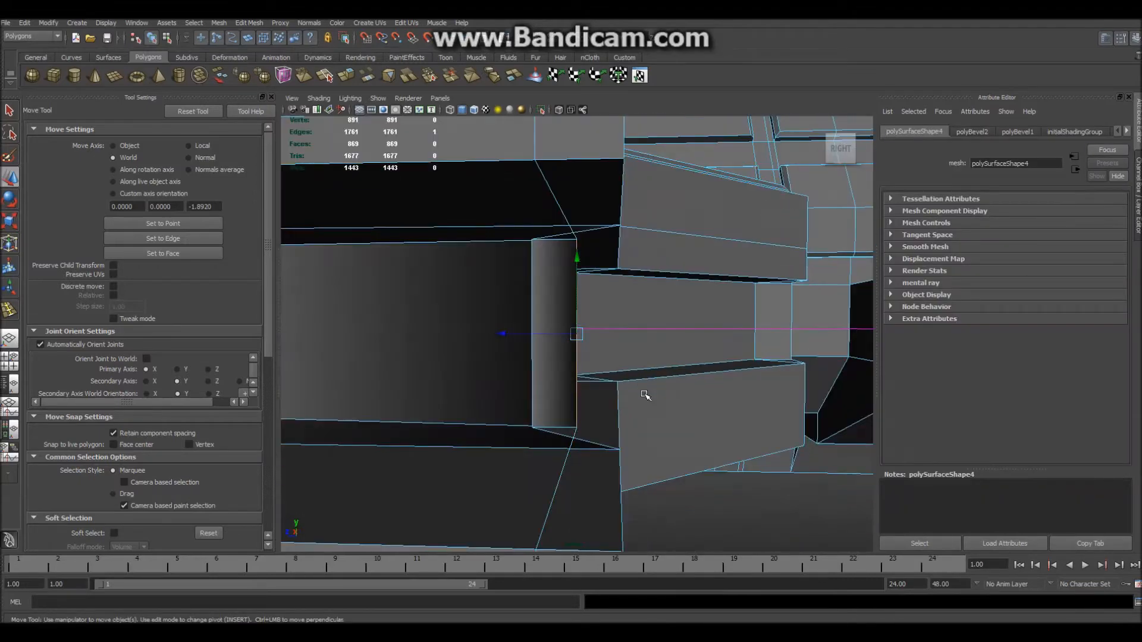
left_click_drag(485, 334, 398, 335)
left_click_drag(455, 364, 400, 377, "alt")
Deselect the edge and examine the hull from above and from the side, up to the channel between the armour panels
scroll(400, 377, "down", 5)
left_click(649, 470)
mouse_move(649, 469)
left_mouse_down("alt")
mouse_move(618, 456)
mouse_move(662, 461)
mouse_move(666, 483)
mouse_move(668, 451)
mouse_move(619, 416)
mouse_move(589, 436)
mouse_move(622, 499)
mouse_move(726, 484)
mouse_move(724, 524)
mouse_move(684, 510)
mouse_move(683, 479)
mouse_move(703, 536)
mouse_move(701, 423)
mouse_move(630, 464)
left_mouse_up("alt")
scroll(721, 494, "up", 3)
scroll(722, 496, "up", 3)
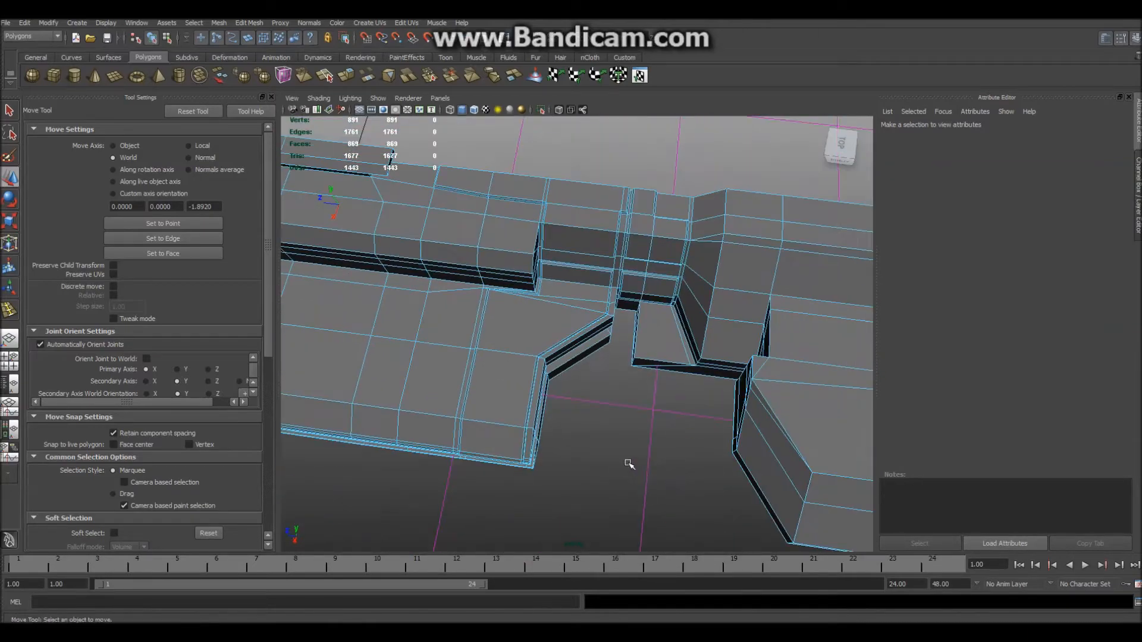
scroll(664, 452, "down", 3)
right_click_drag(575, 323, 620, 224)
left_click_drag(565, 425, 472, 288, "alt")
Select the faces of the lengthwise channel between the upper and lower armour panels and extrude them inward by 1.427
left_click(446, 272)
right_click_drag(471, 289, 471, 301)
left_click(472, 301)
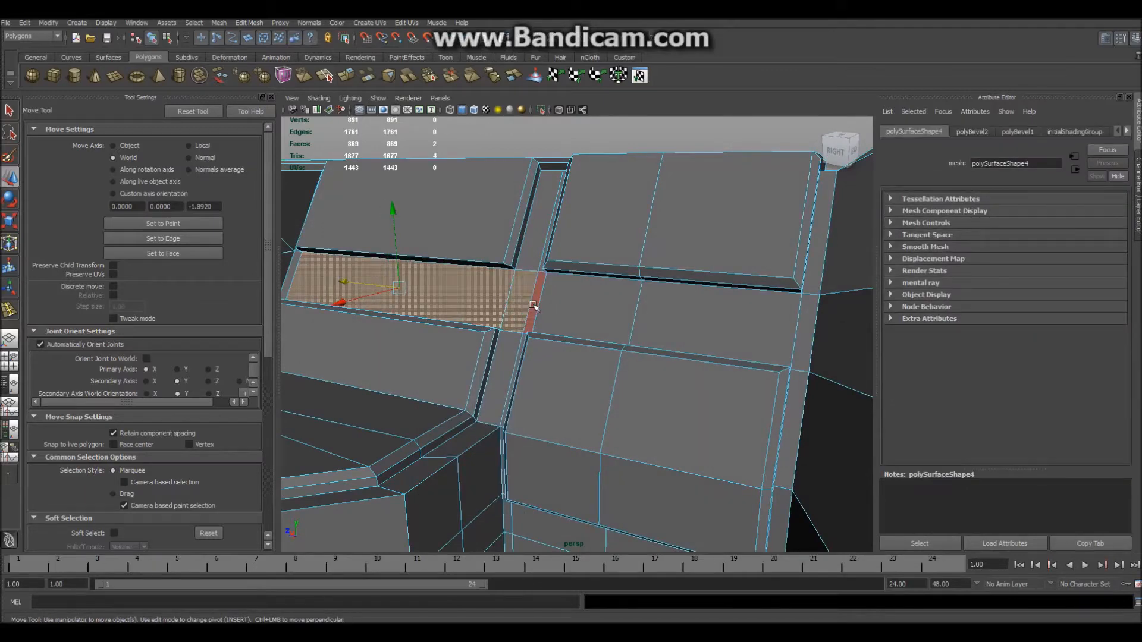
left_click(576, 299, "shift")
left_click_drag(576, 299, 602, 311, "alt")
right_click_drag(602, 312, 601, 312, "shift")
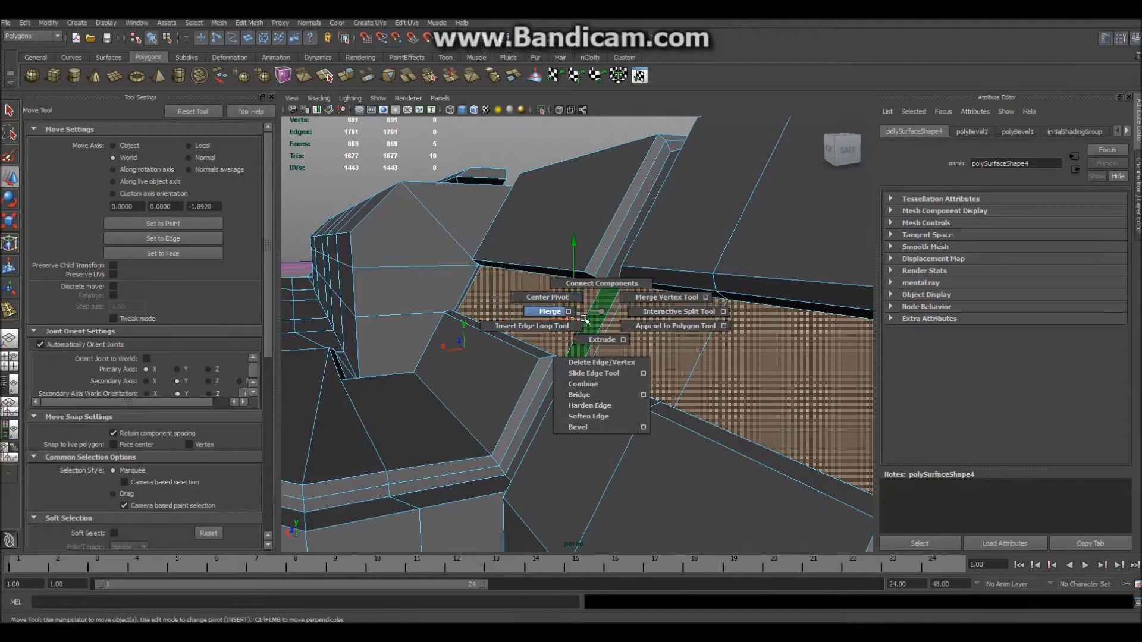
left_click(601, 343)
left_click(794, 194)
left_click_drag(510, 322, 517, 321)
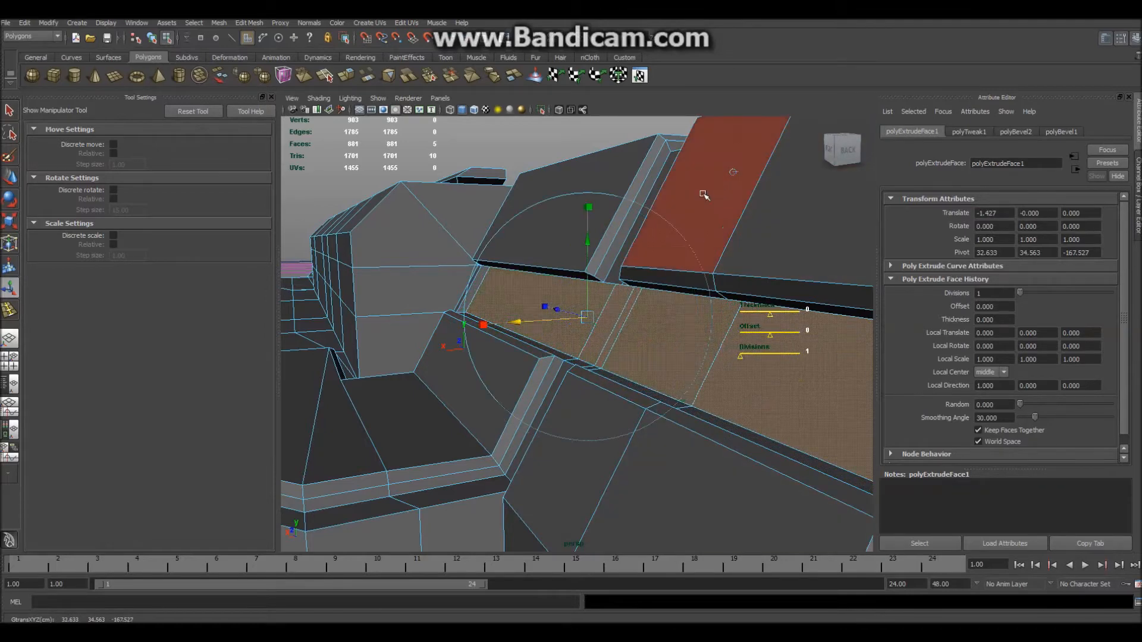
left_click(732, 174)
left_click_drag(609, 300, 686, 340)
key("ctrl+z")
Insert two lengthwise edge loops along the floor of the recessed channel between the armour panels
left_click_drag(597, 310, 365, 252, "alt")
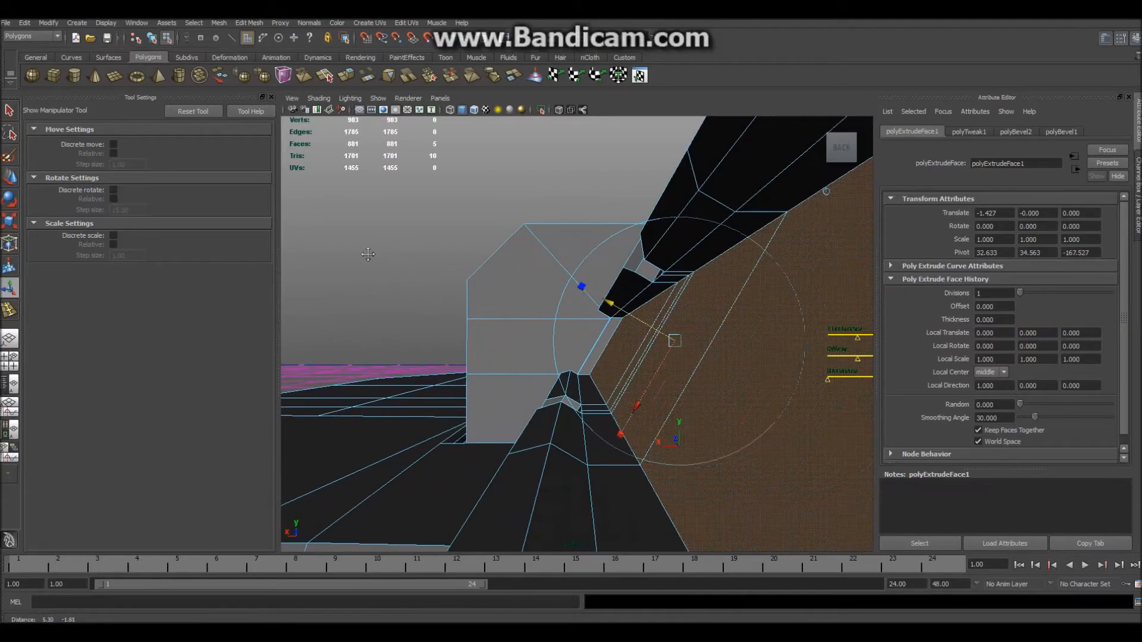
left_click_drag(776, 428, 530, 389, "alt")
right_click_drag(833, 359, 583, 285, "alt")
left_click(607, 198)
right_click_drag(608, 200, 630, 306, "alt")
left_click_drag(629, 305, 544, 320, "alt")
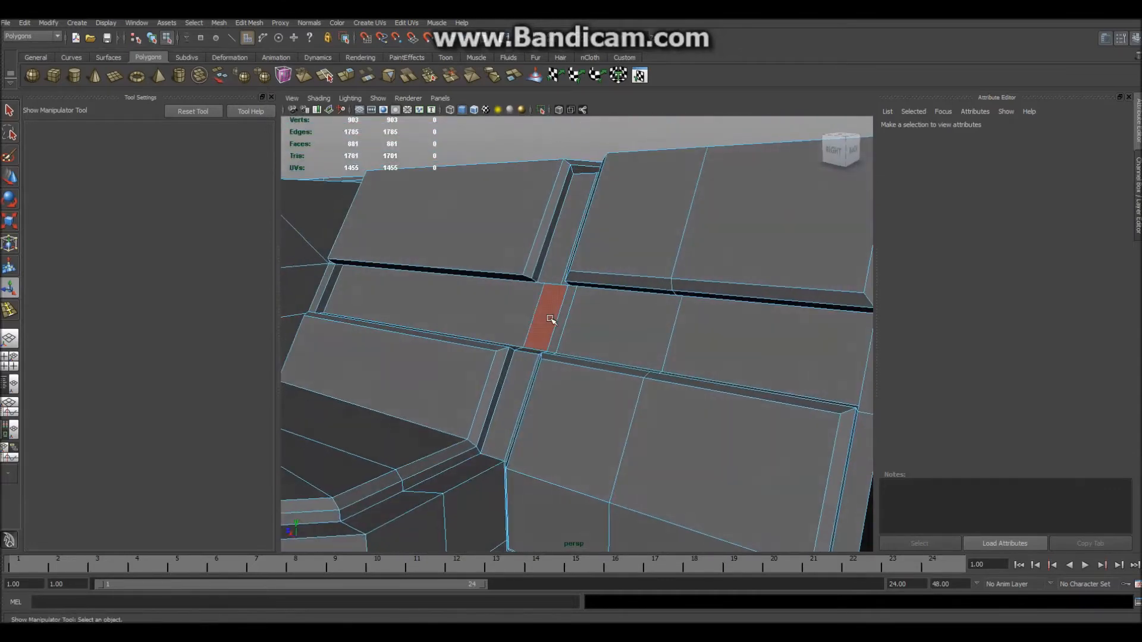
right_click(547, 319, "shift")
left_click(513, 333)
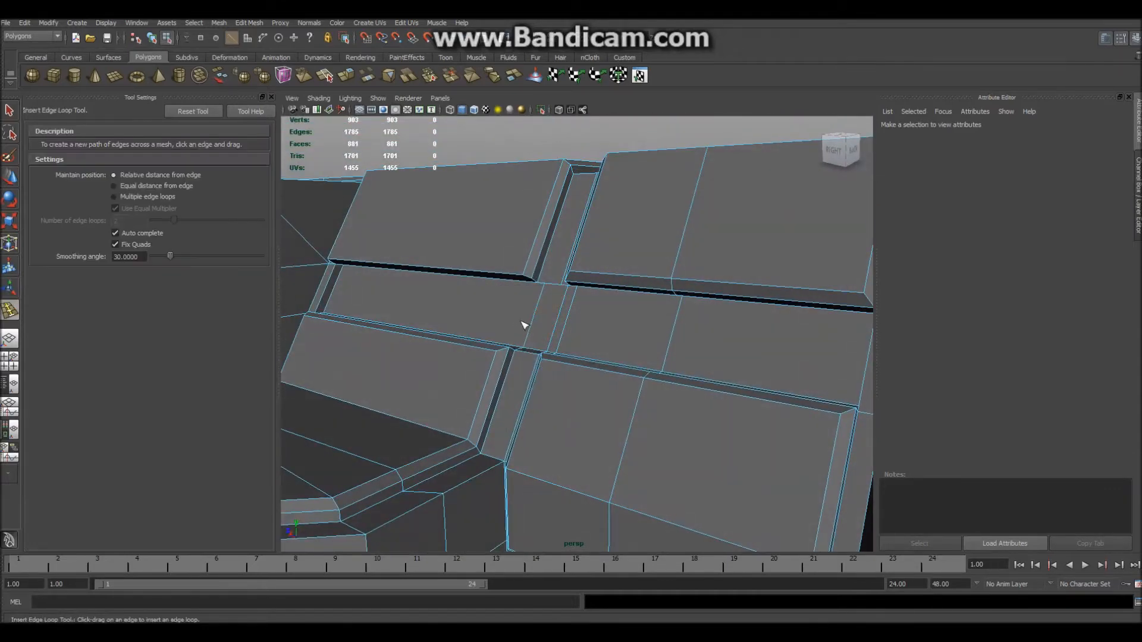
left_click(548, 303)
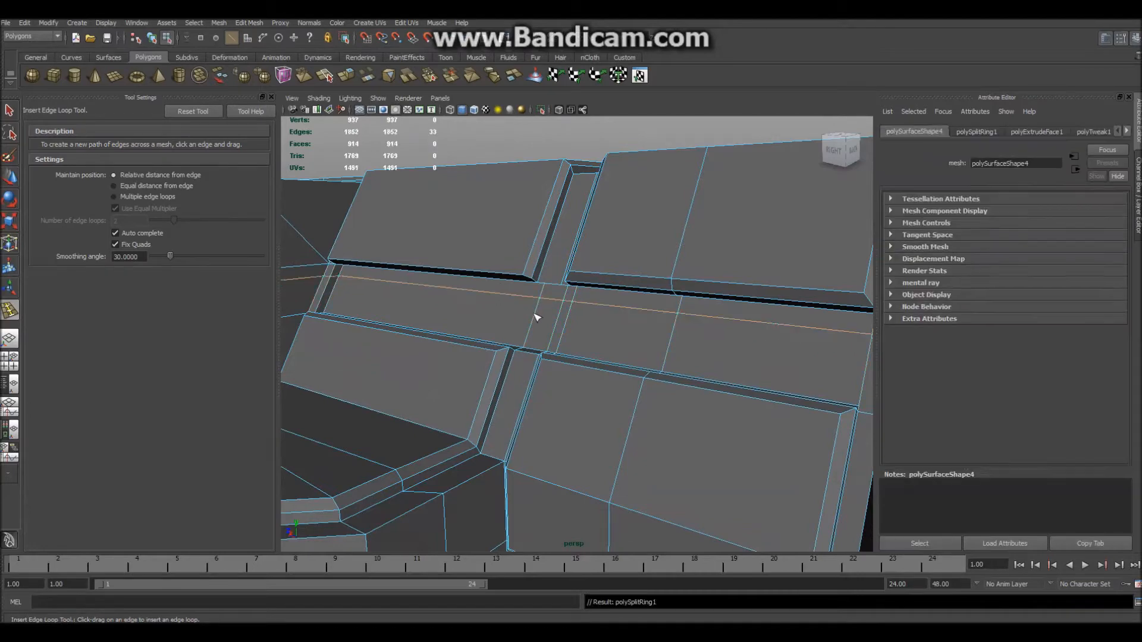
scroll(523, 325, "down", 12)
key("q")
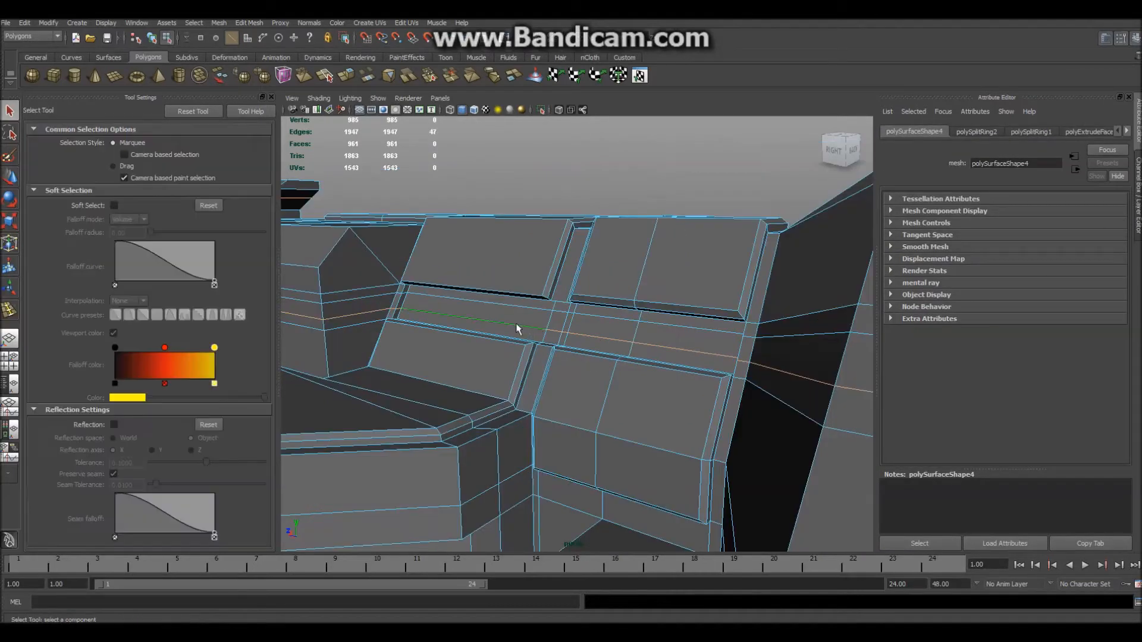
Switch to edge selection and select both lengthwise edge loops running through the recessed channel
left_click_drag(443, 457, 576, 471, "alt")
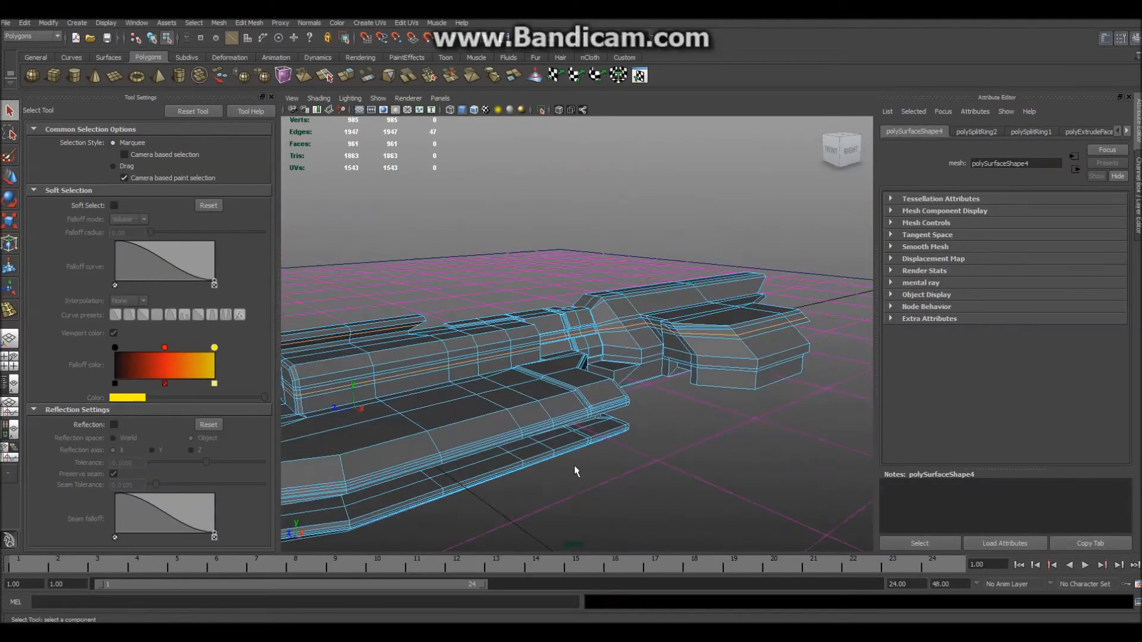
left_click(747, 441)
left_click_drag(759, 434, 492, 329, "alt")
scroll(628, 427, "up", 4)
right_click_drag(492, 329, 498, 308)
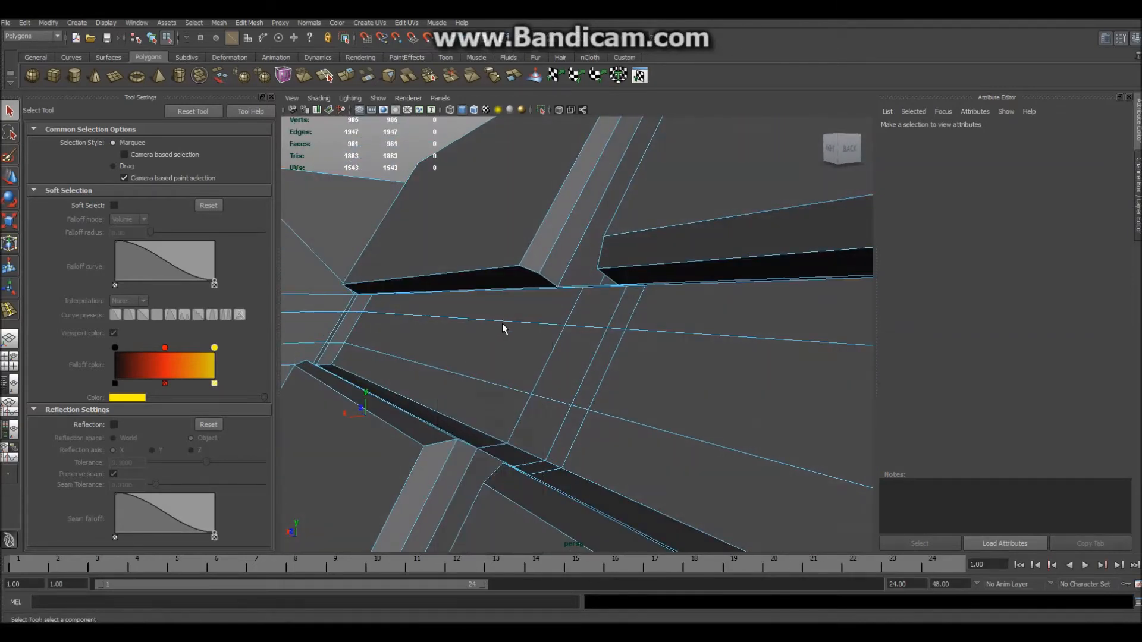
double_click(505, 322)
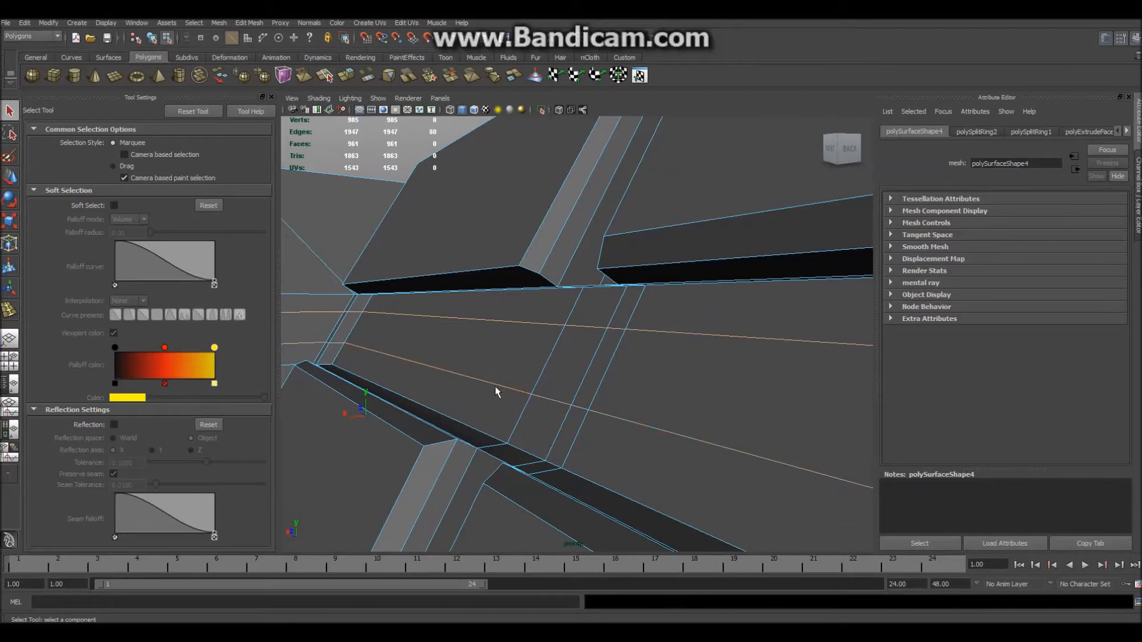
Reduce the edge selection to the two lengthwise loops inside the recessed channel, dropping the edges beyond its ends
key("f")
scroll(495, 385, "down", 5)
mouse_move(466, 372)
left_mouse_down("alt")
mouse_move(484, 380)
mouse_move(469, 376)
left_mouse_up("alt")
left_click_drag(465, 424, 624, 287, "alt")
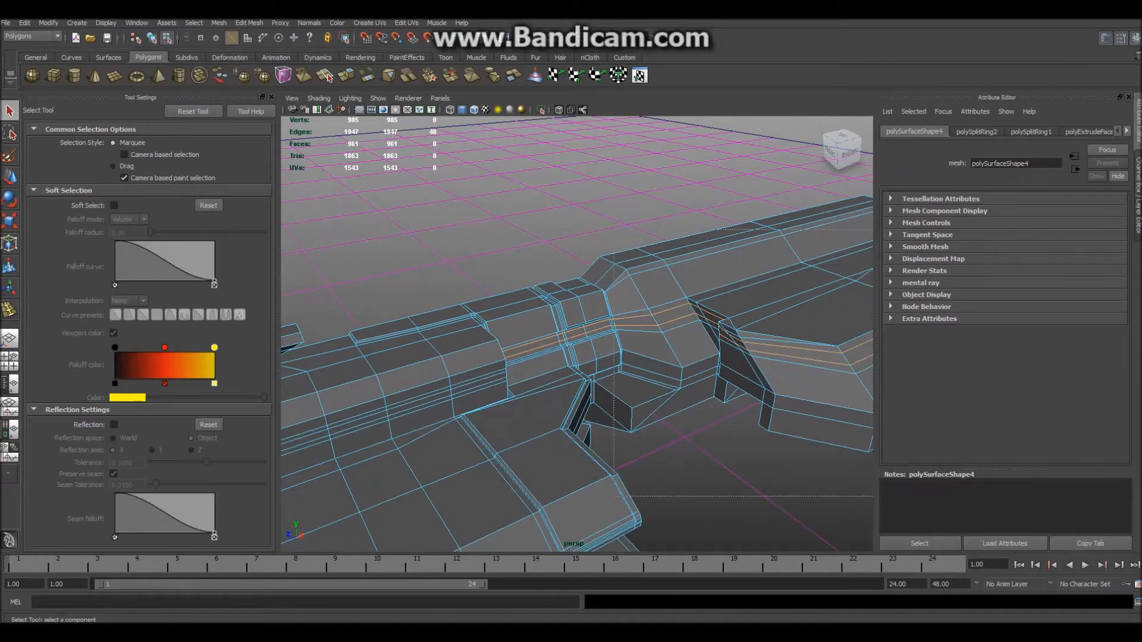
scroll(734, 467, "up", 6)
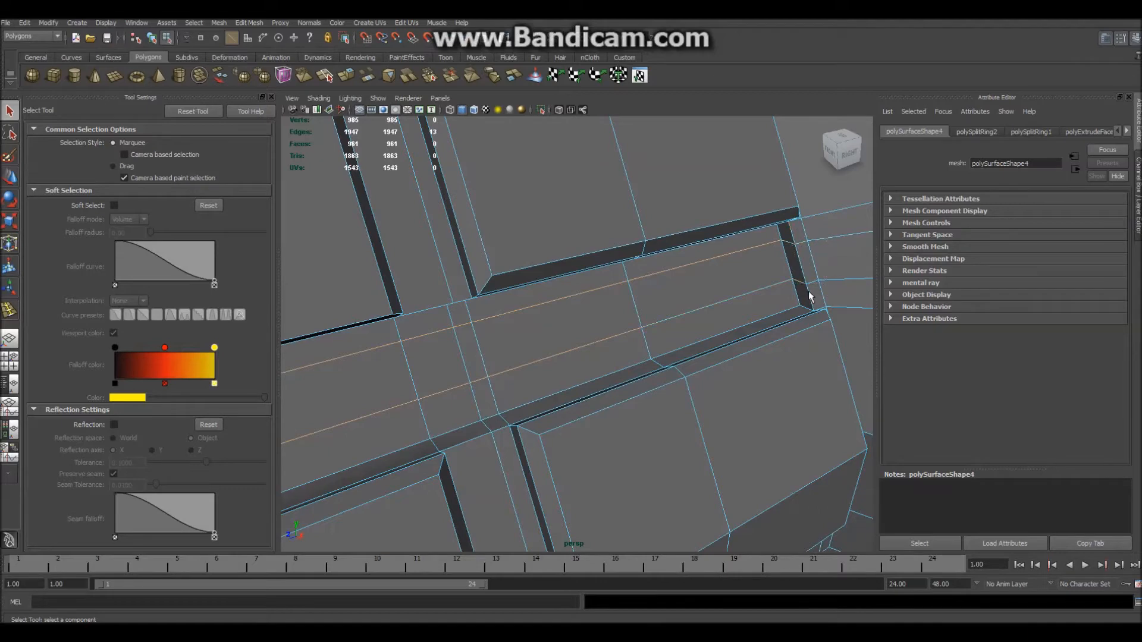
left_click_drag(758, 331, 508, 303, "alt")
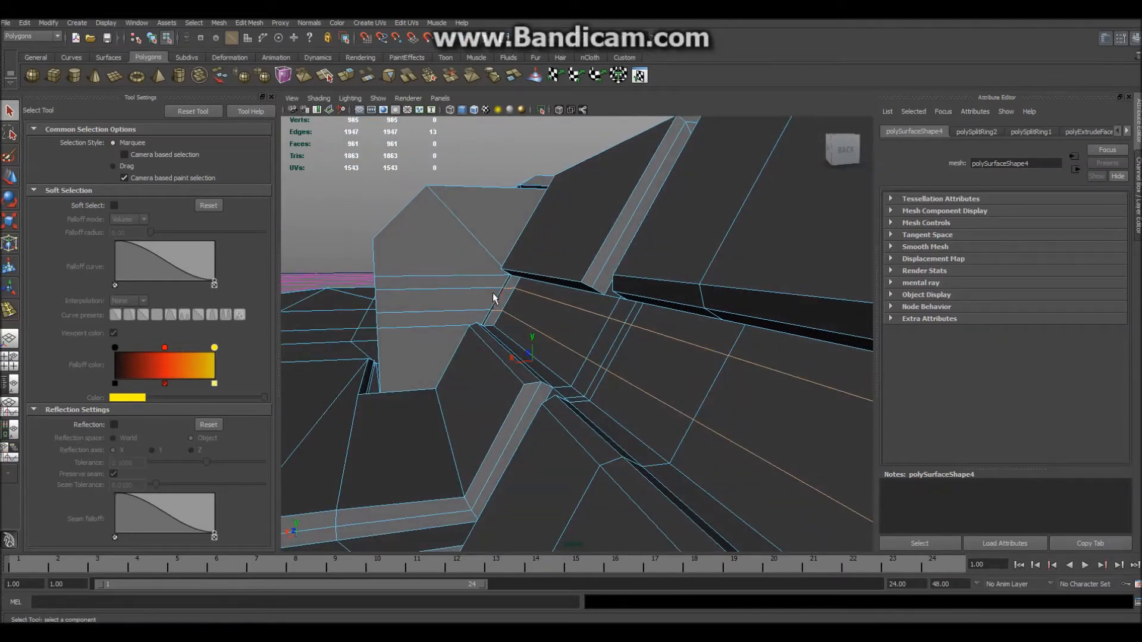
left_click_drag(491, 312, 545, 351, "ctrl")
Bevel the two selected lengthwise edge loops along the floor of the recessed channel
right_click_drag(545, 352, 508, 354, "alt")
left_click_drag(507, 355, 552, 352, "alt")
middle_click_drag(551, 352, 648, 341, "alt")
right_click_drag(648, 341, 700, 339, "alt")
left_click_drag(699, 339, 675, 342, "alt")
middle_click_drag(675, 343, 617, 346, "alt")
left_click_drag(617, 351, 547, 346, "alt")
right_click(527, 329, "shift")
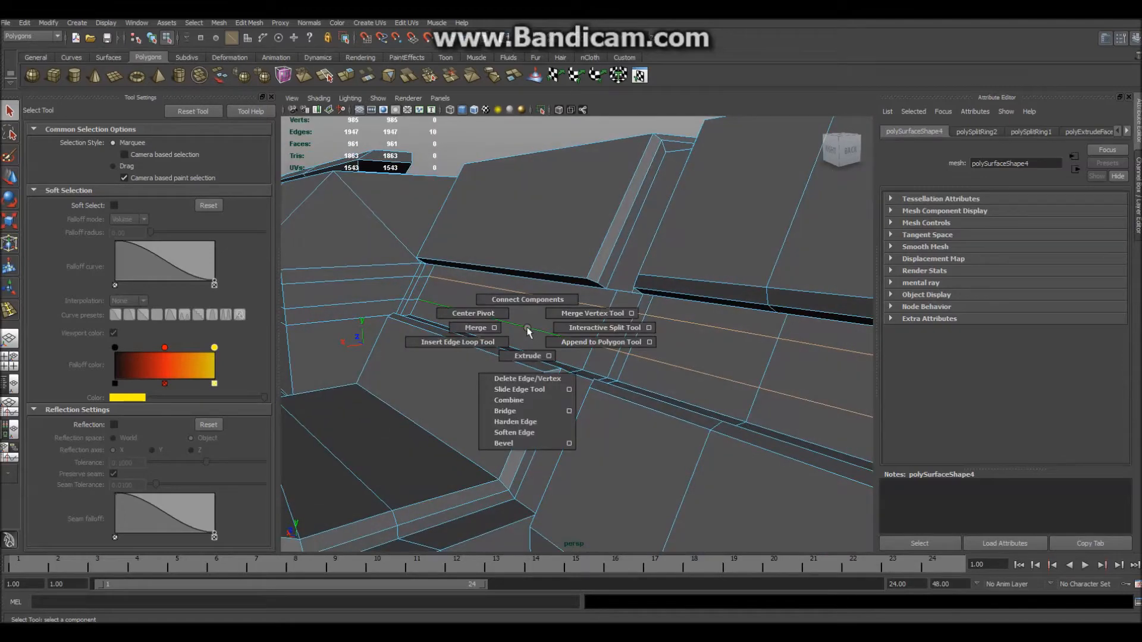
right_click_drag(519, 405, 519, 445, "shift")
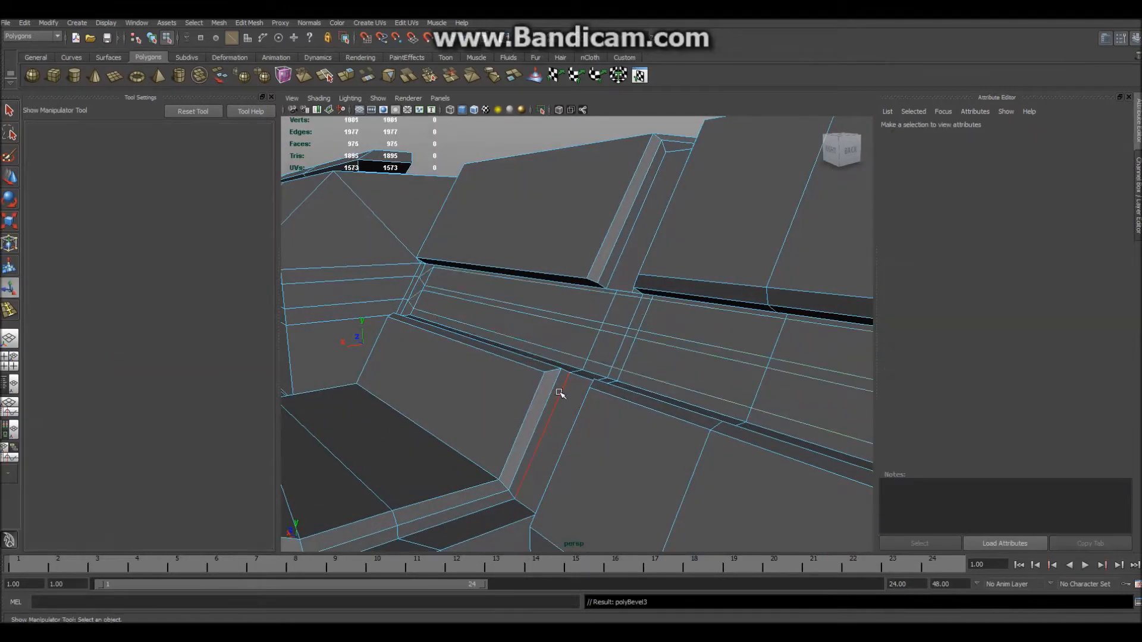
Return to object mode, select the hull mesh and set the new channel bevel's offset to about 0.521
right_click_drag(706, 323, 743, 297)
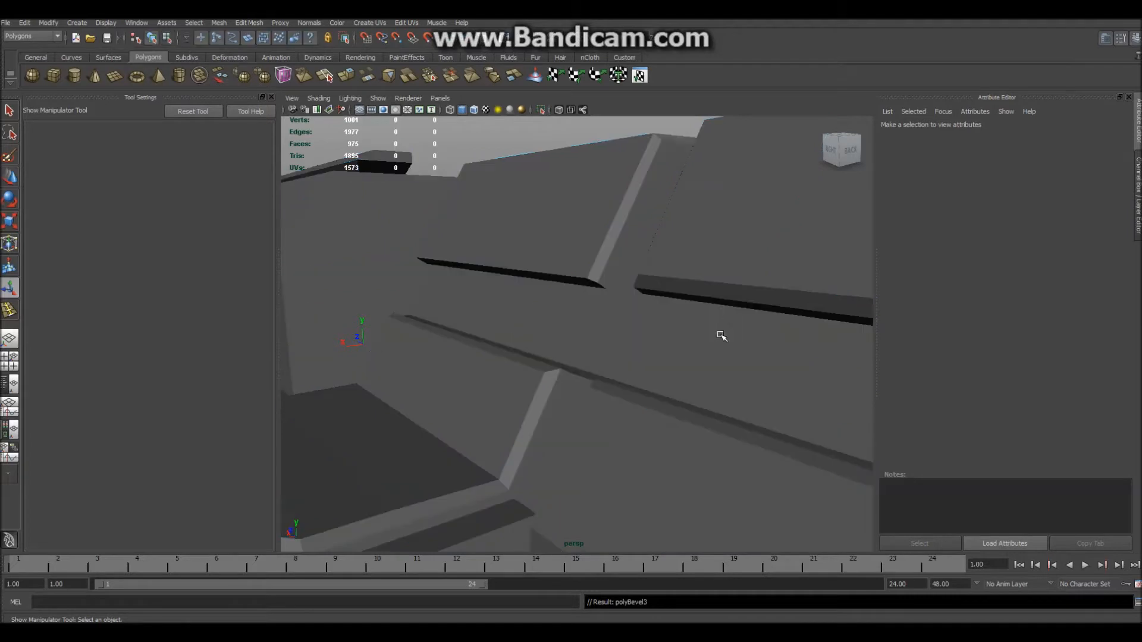
left_click(720, 334)
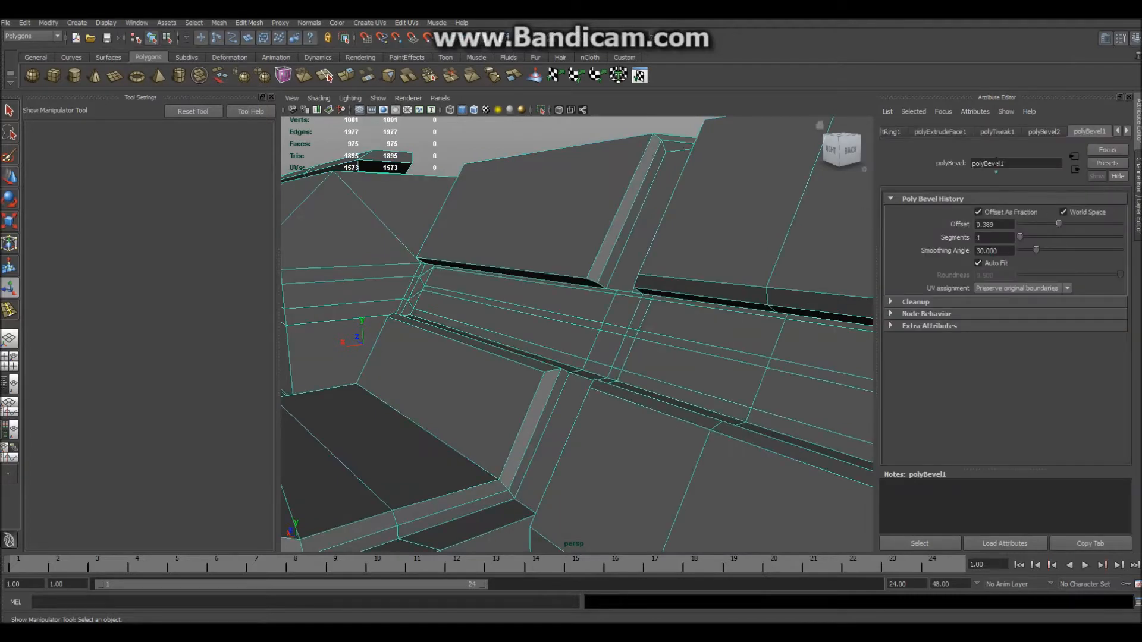
left_click_drag(1119, 224, 1088, 227)
key("ctrl+z")
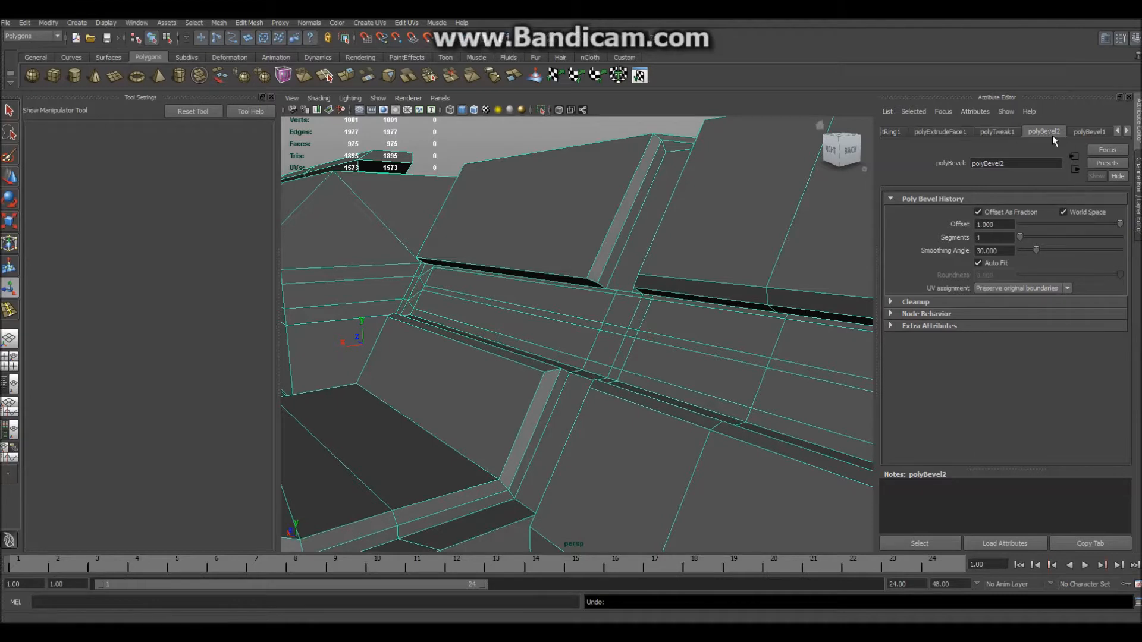
left_click(1117, 133)
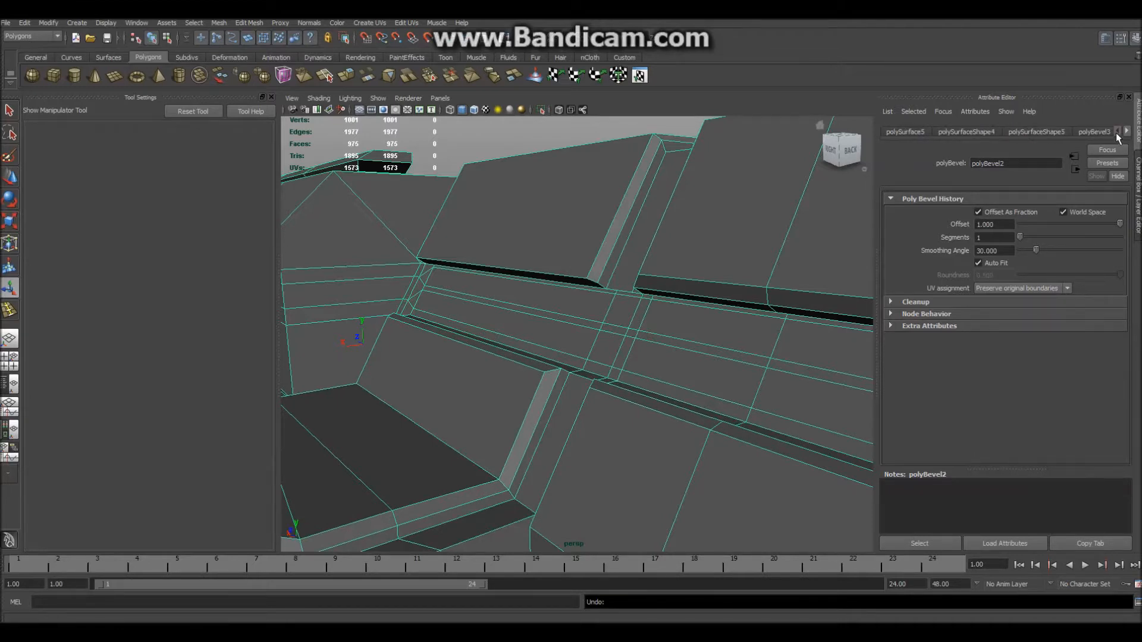
left_click_drag(1114, 227, 1080, 227)
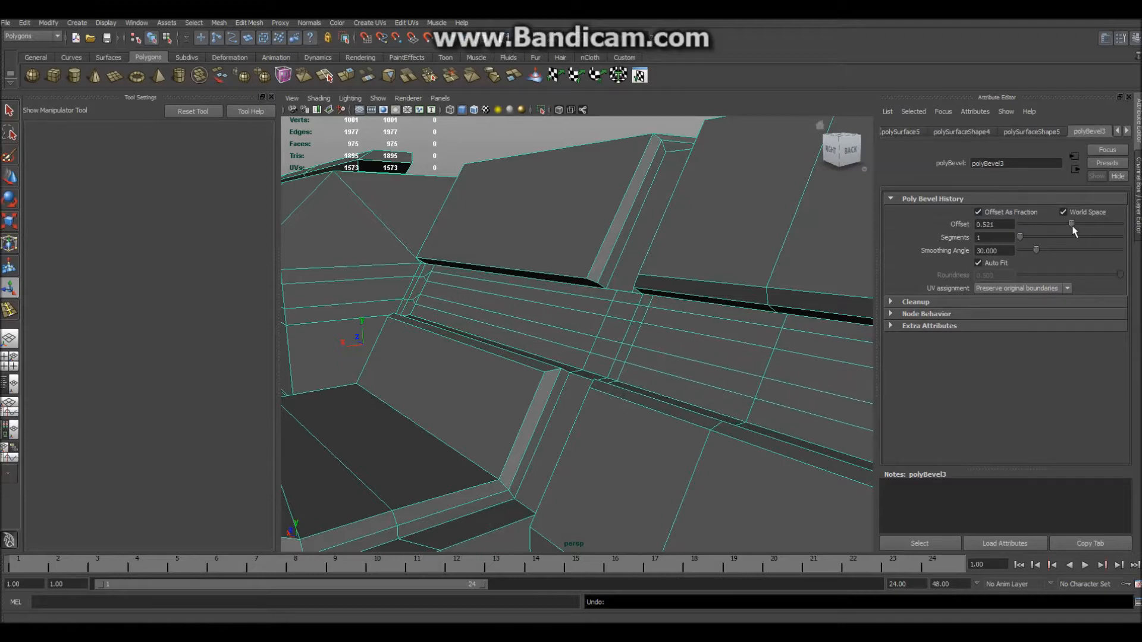
left_click_drag(714, 279, 756, 311, "alt")
right_click_drag(761, 314, 759, 339)
left_click(788, 309)
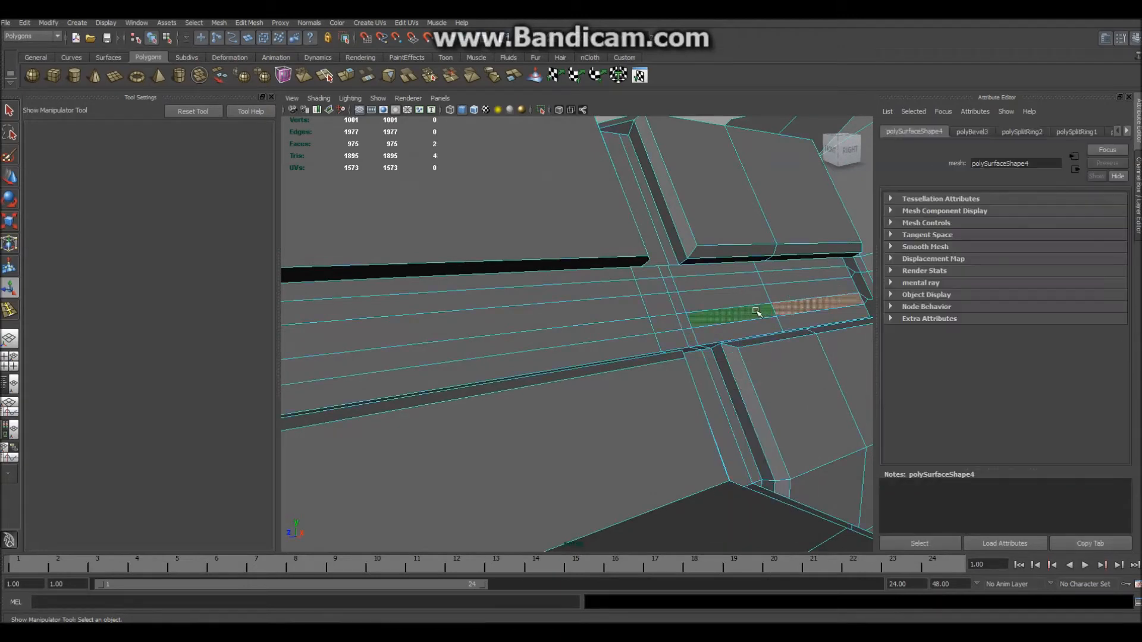
left_click(686, 323, "shift")
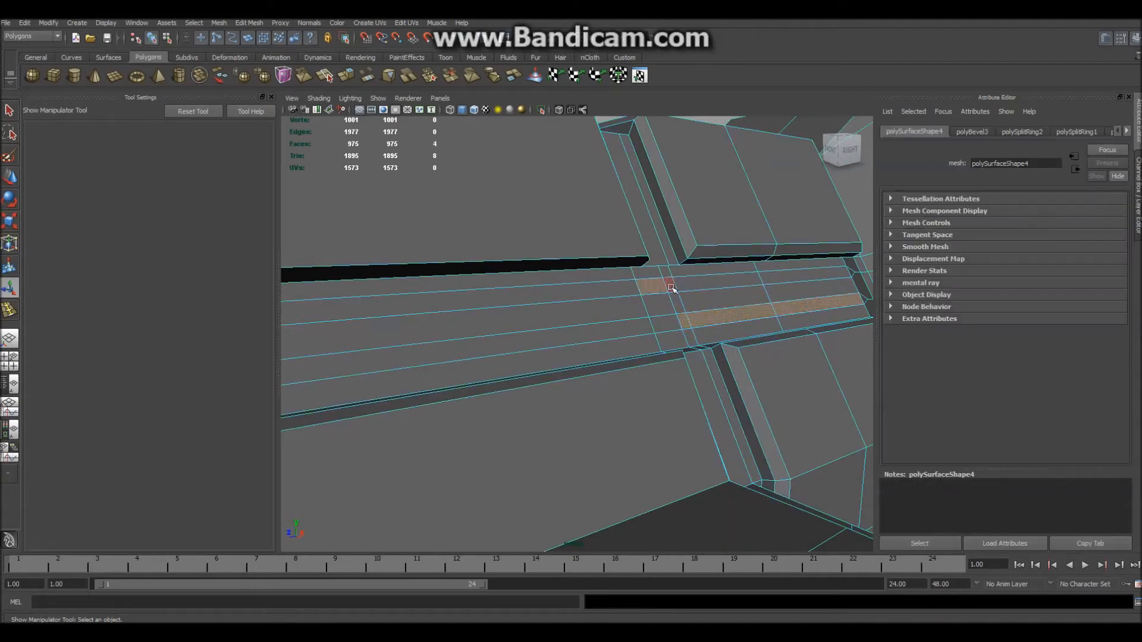
left_click(704, 285, "shift")
left_click_drag(703, 286, 578, 316, "alt")
scroll(578, 315, "up", 3)
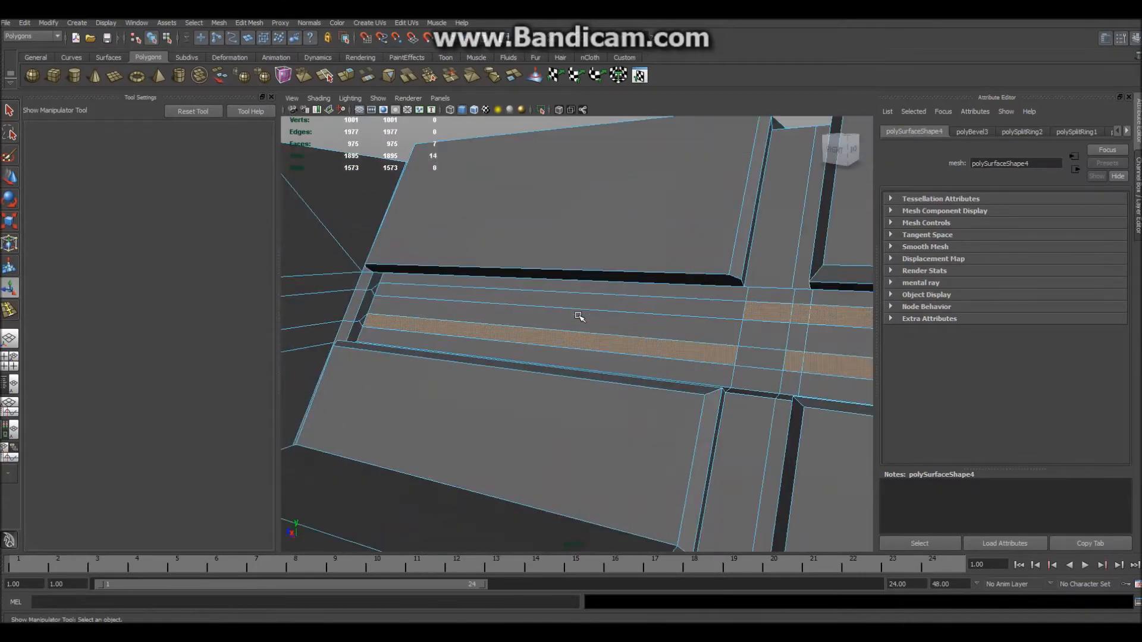
scroll(571, 327, "down", 4)
left_click(647, 176)
left_click(616, 256)
left_click(569, 212)
Select the two long edges of the channel's upper strip under the first armour panel and connect them with a crosswise edge
left_click_drag(531, 332, 560, 321, "alt")
scroll(561, 321, "up", 5)
right_click_drag(574, 278, 572, 263)
left_click(566, 275)
left_click(560, 292, "shift")
right_click_drag(560, 292, 582, 267, "shift")
Connect the long edges of the upper strip with a crosswise edge where the channel passes the gap between armour panels
scroll(582, 274, "down", 5)
left_click_drag(581, 275, 605, 323, "alt")
scroll(604, 323, "up", 5)
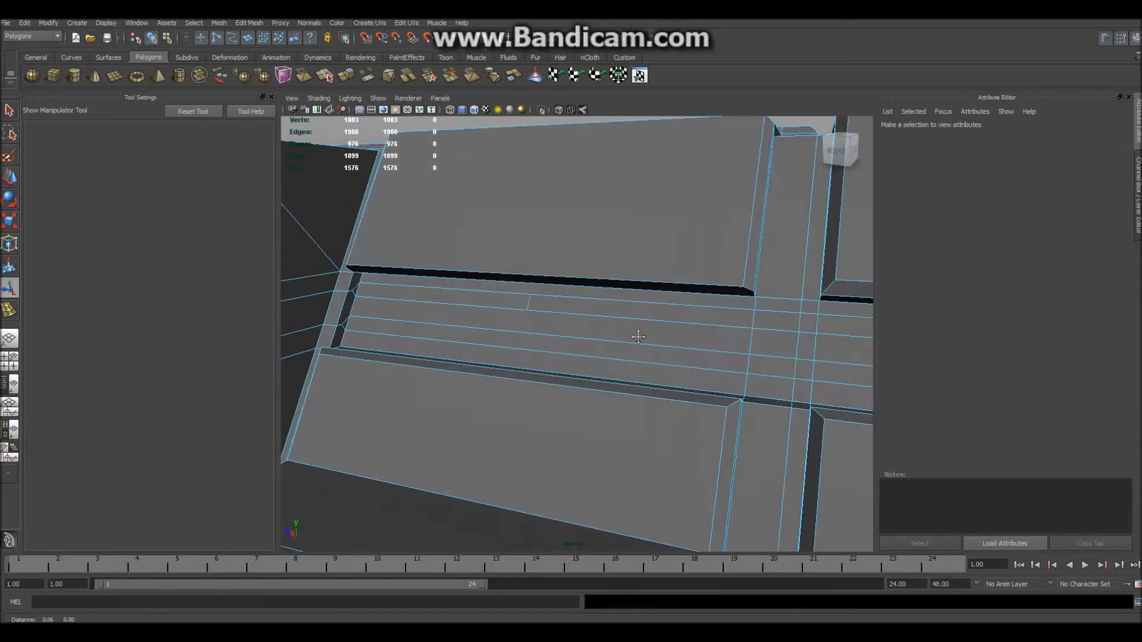
left_click(700, 322)
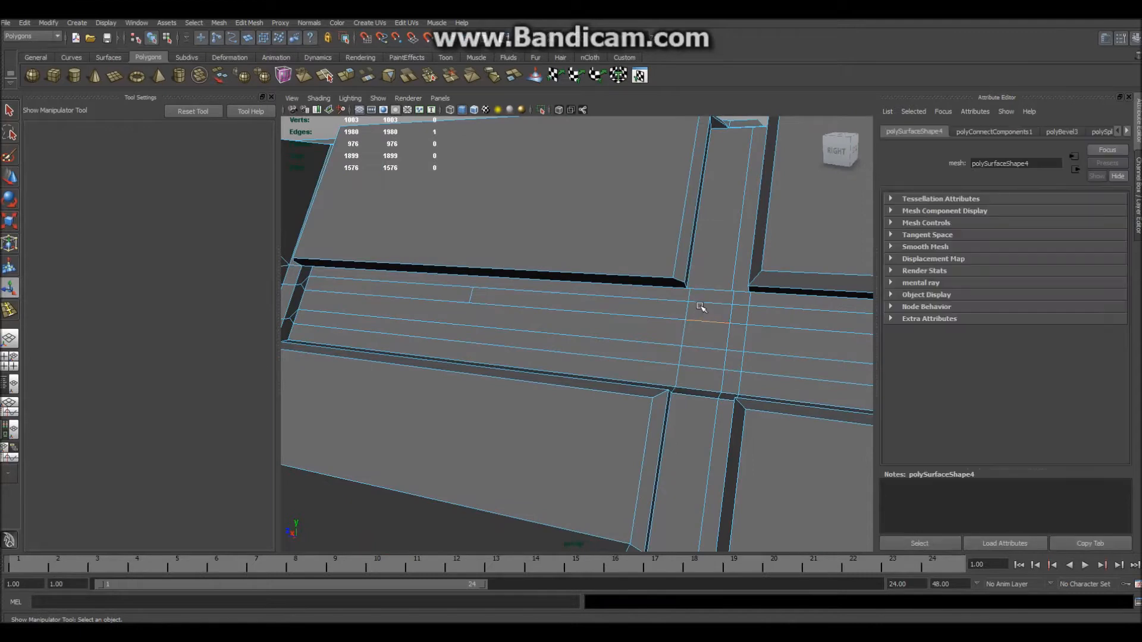
right_click_drag(697, 327, 694, 297, "shift")
Connect the long edges of the lower strip with a crosswise edge and move it toward the channel's near end
left_click(541, 350)
right_click_drag(550, 335, 535, 302, "shift")
left_click(470, 332)
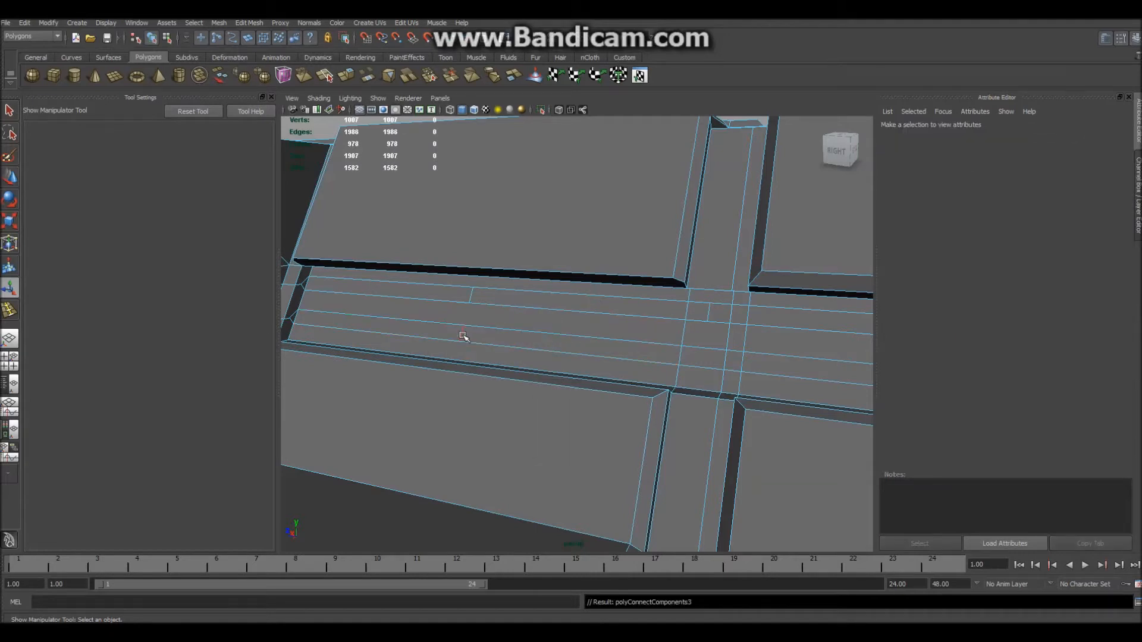
key("w")
left_click_drag(433, 332, 380, 325)
Add a second crosswise edge to the lower strip and move it close beside the first one
left_click(433, 338, "shift")
right_click_drag(490, 338, 496, 313, "shift")
left_click(526, 340)
key("w")
left_click_drag(469, 331, 375, 321)
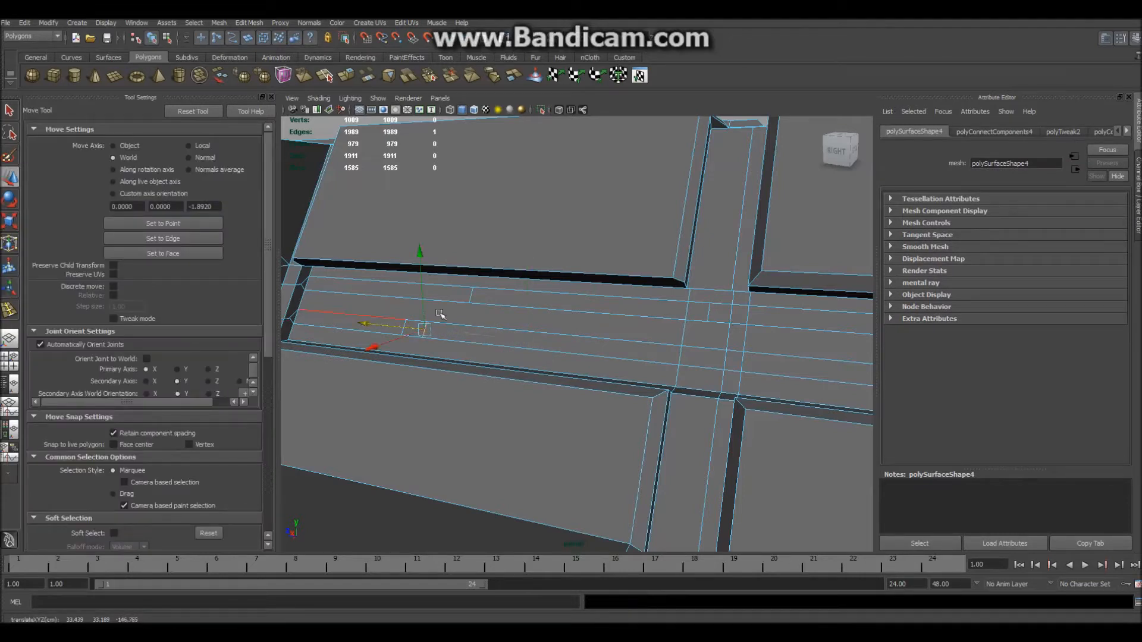
Connect the upper strip's long edges with another crosswise edge and move it almost to the end of the channel
left_click(493, 302, "shift")
right_click_drag(502, 294, 502, 294, "shift")
scroll(470, 306, "down", 4)
left_click(472, 311)
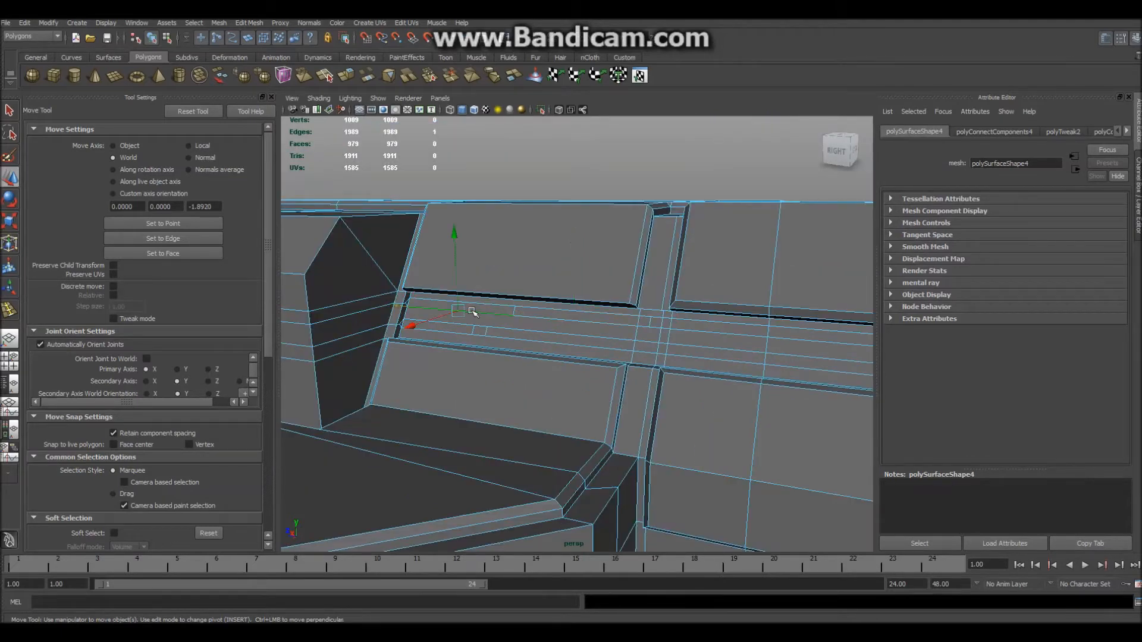
scroll(488, 319, "up", 6)
left_click(498, 302)
scroll(457, 304, "down", 2)
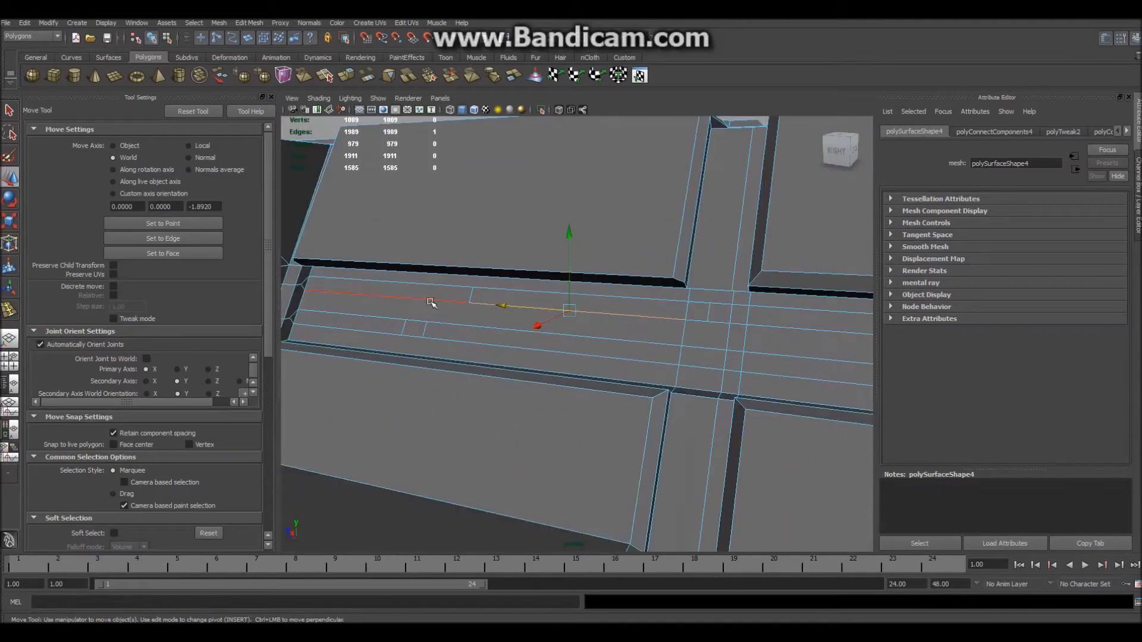
left_click(403, 299, "shift")
right_click_drag(429, 297, 429, 270, "shift")
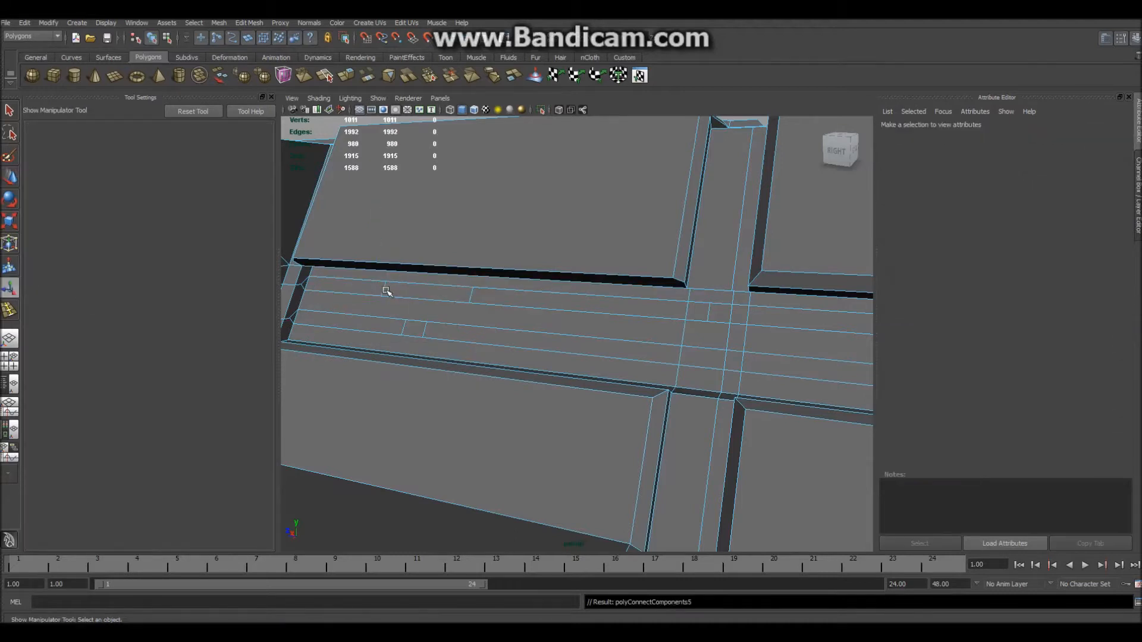
left_click(351, 288)
key("w")
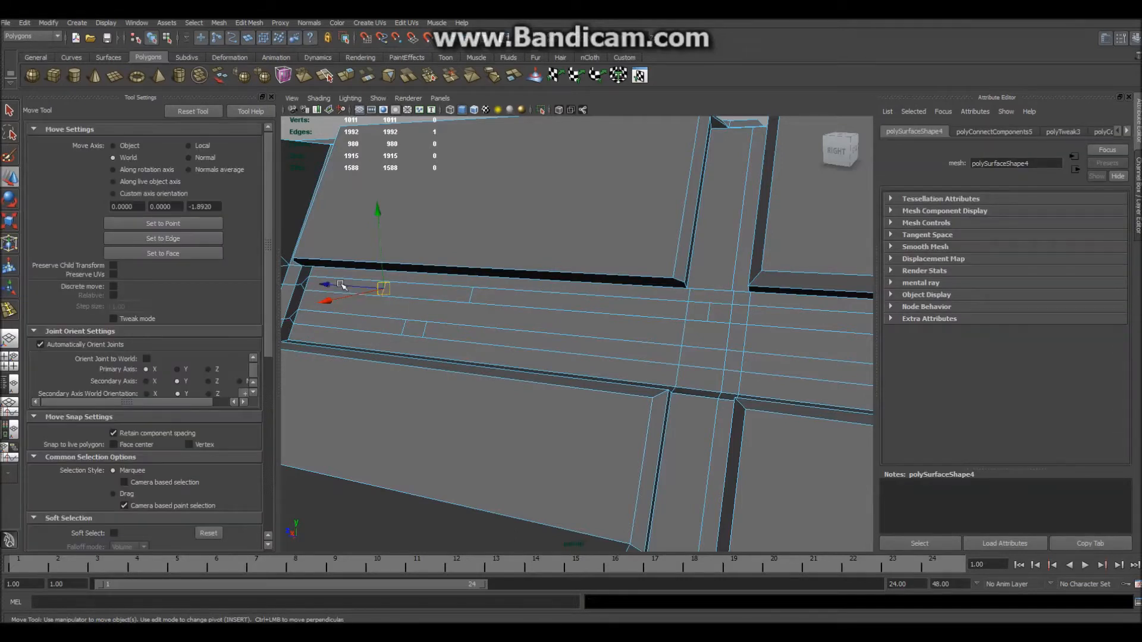
left_click_drag(302, 282, 282, 280)
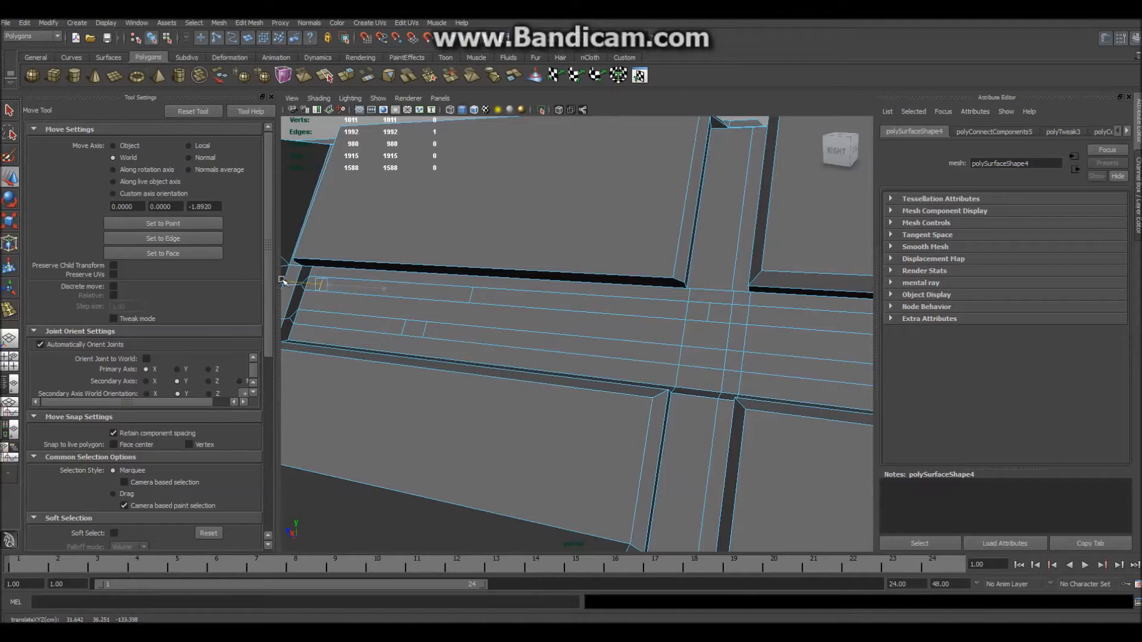
right_click_drag(393, 291, 393, 312)
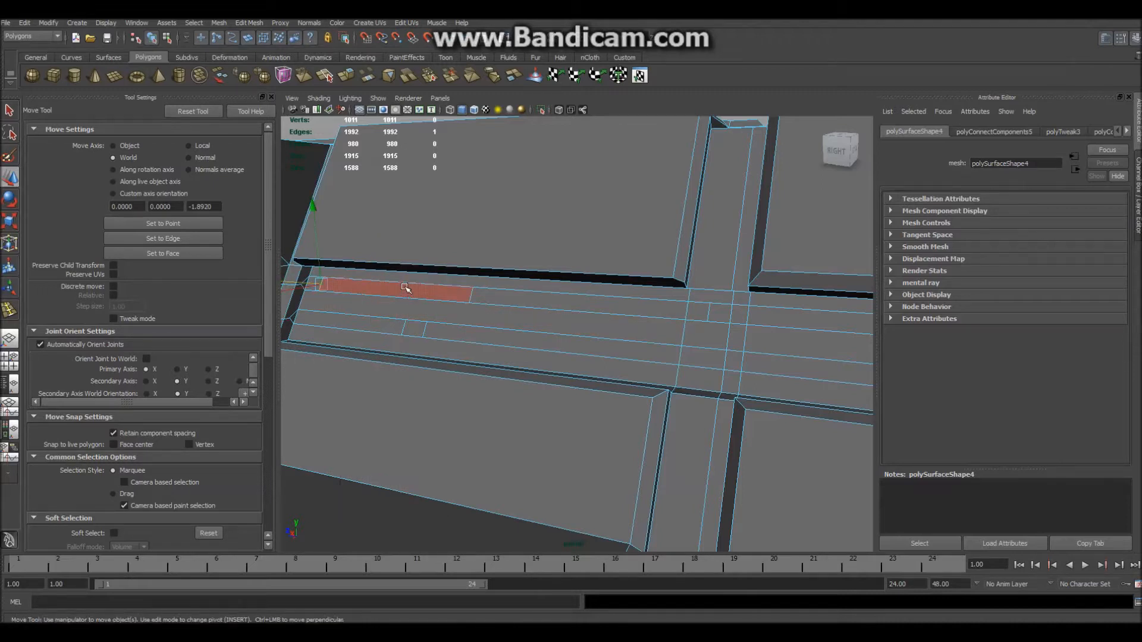
left_click(404, 289)
left_click(374, 327, "shift")
left_click(640, 315, "shift")
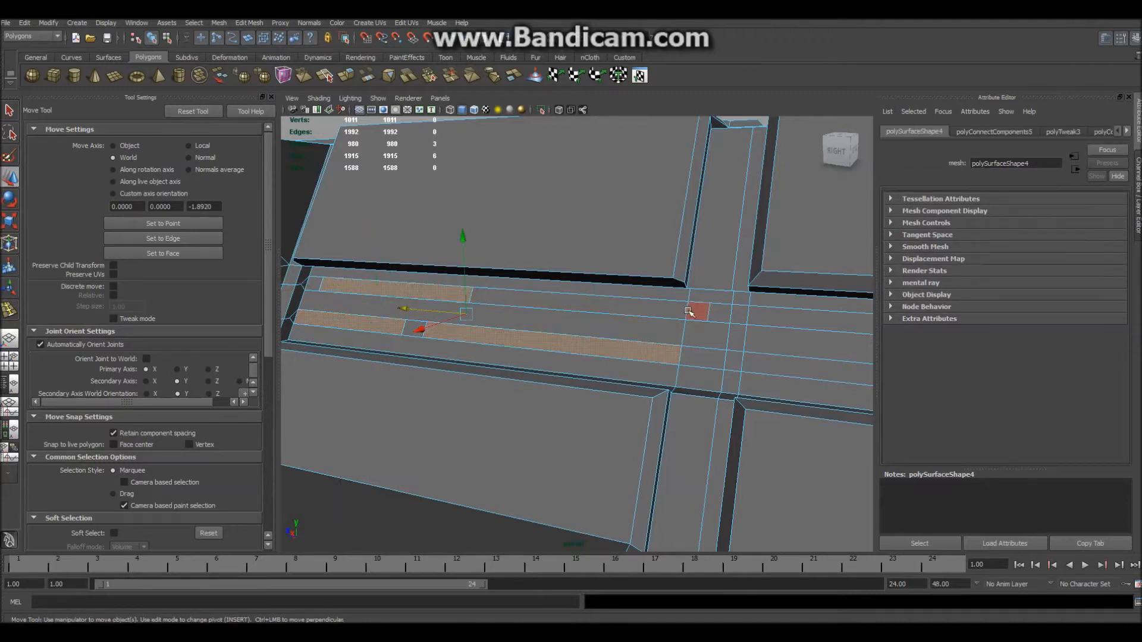
left_click(704, 313, "shift")
left_click(720, 314, "shift")
left_click(739, 314, "shift")
left_click(755, 319, "shift")
scroll(755, 320, "down", 2)
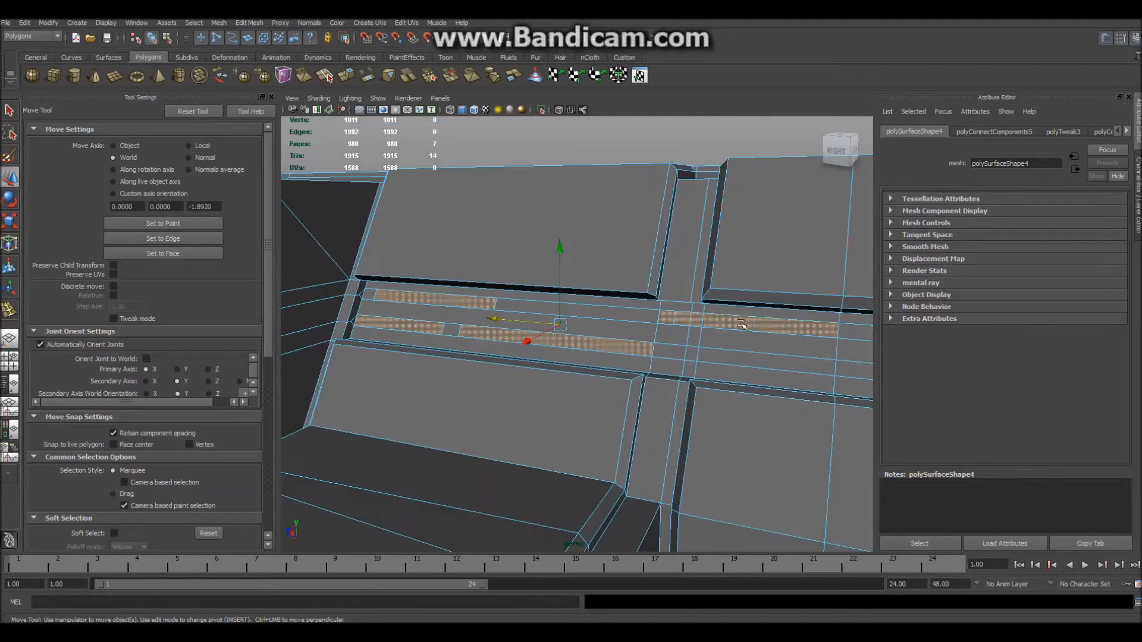
middle_click_drag(770, 342, 680, 334, "alt")
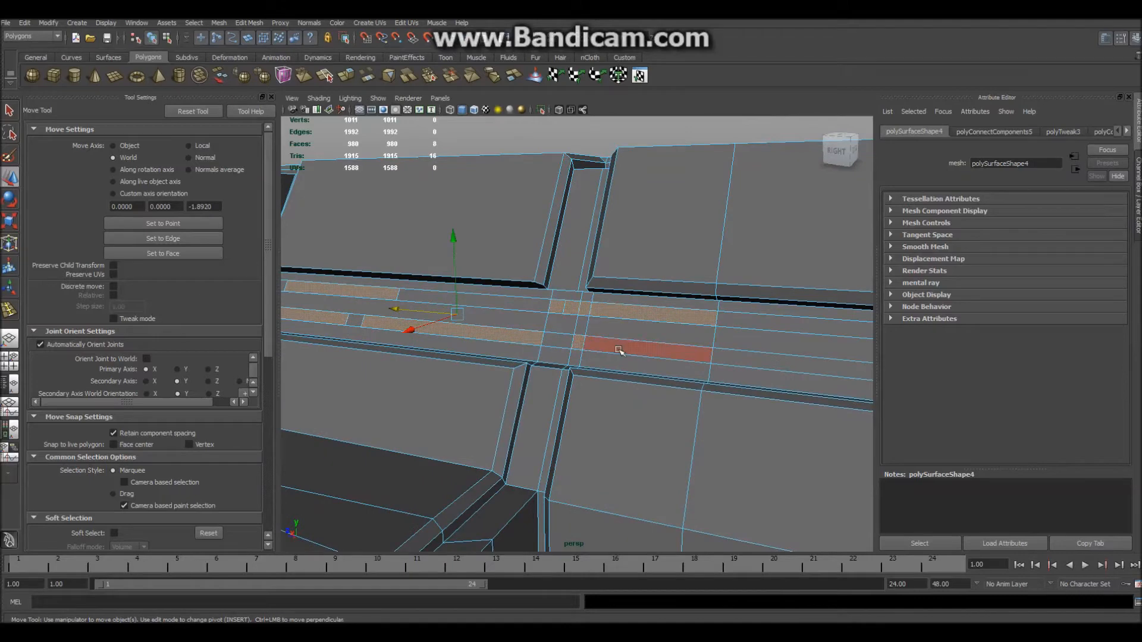
left_click(696, 355, "shift")
scroll(698, 357, "down", 2)
left_click(702, 358, "shift")
left_click_drag(702, 358, 632, 352, "alt")
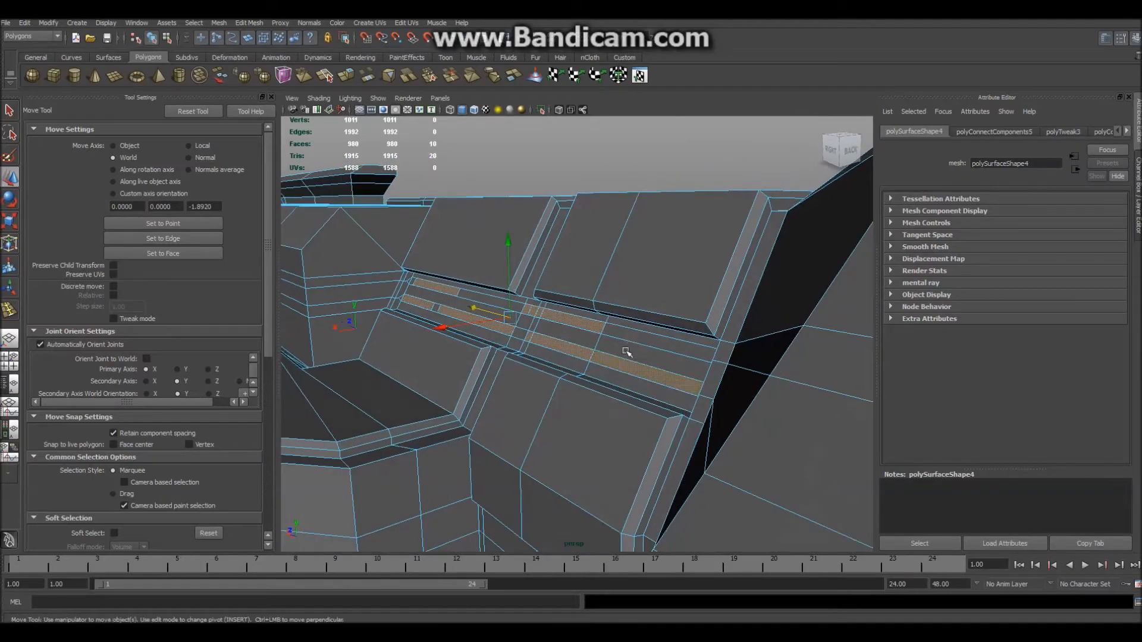
scroll(572, 351, "up", 3)
scroll(565, 352, "up", 2)
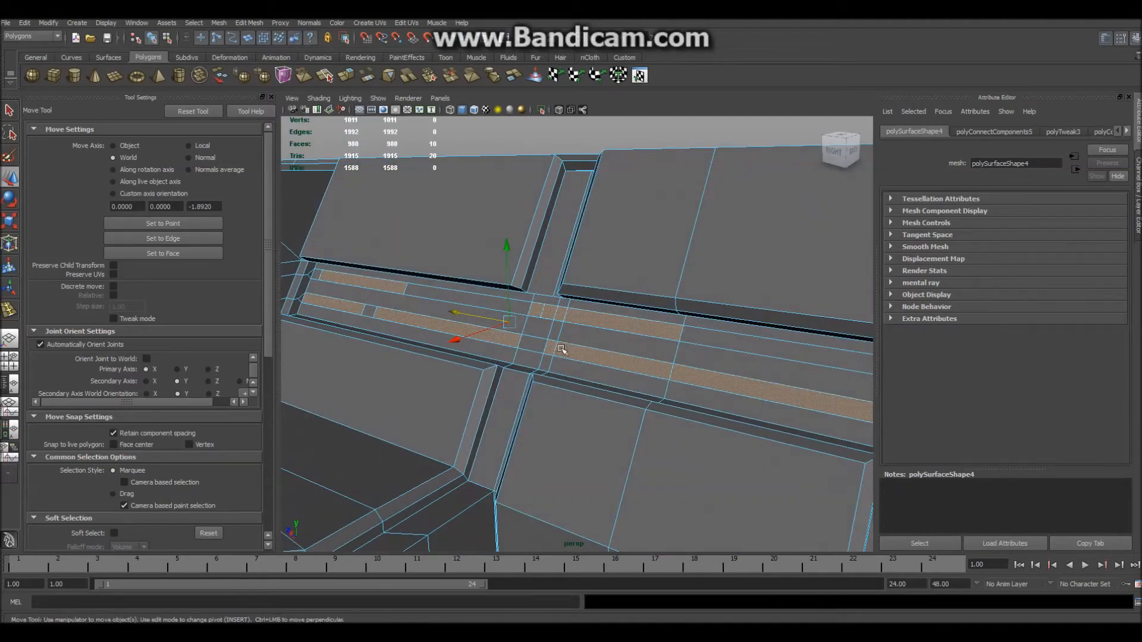
left_click(569, 144)
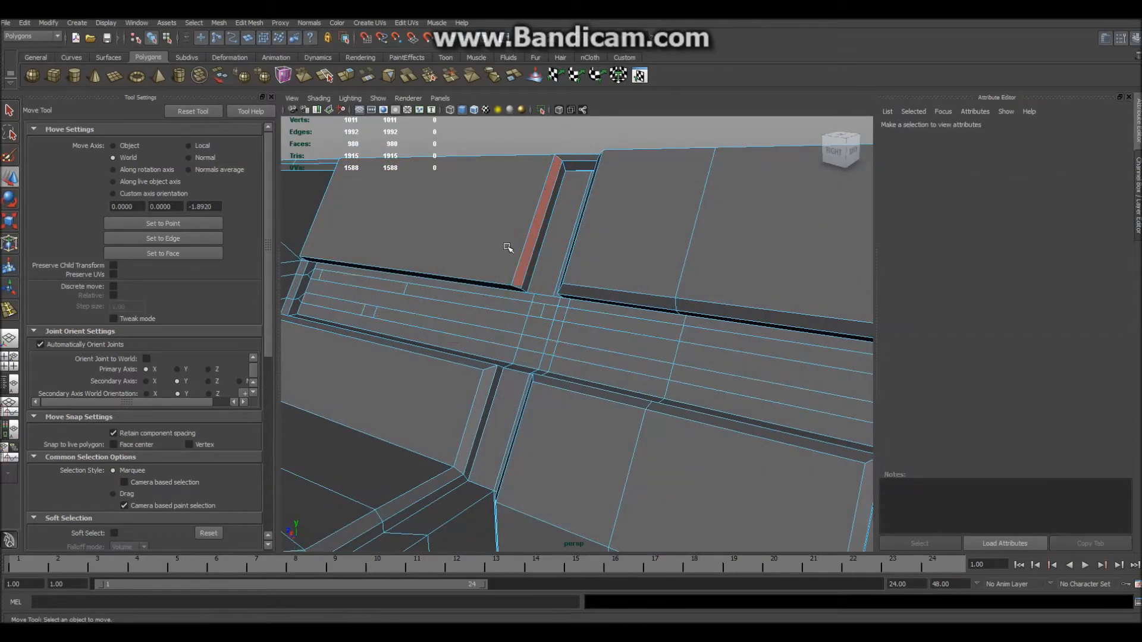
scroll(483, 297, "up", 2)
left_click_drag(449, 316, 475, 315, "alt")
right_click_drag(412, 298, 415, 272, "shift")
left_click(405, 298)
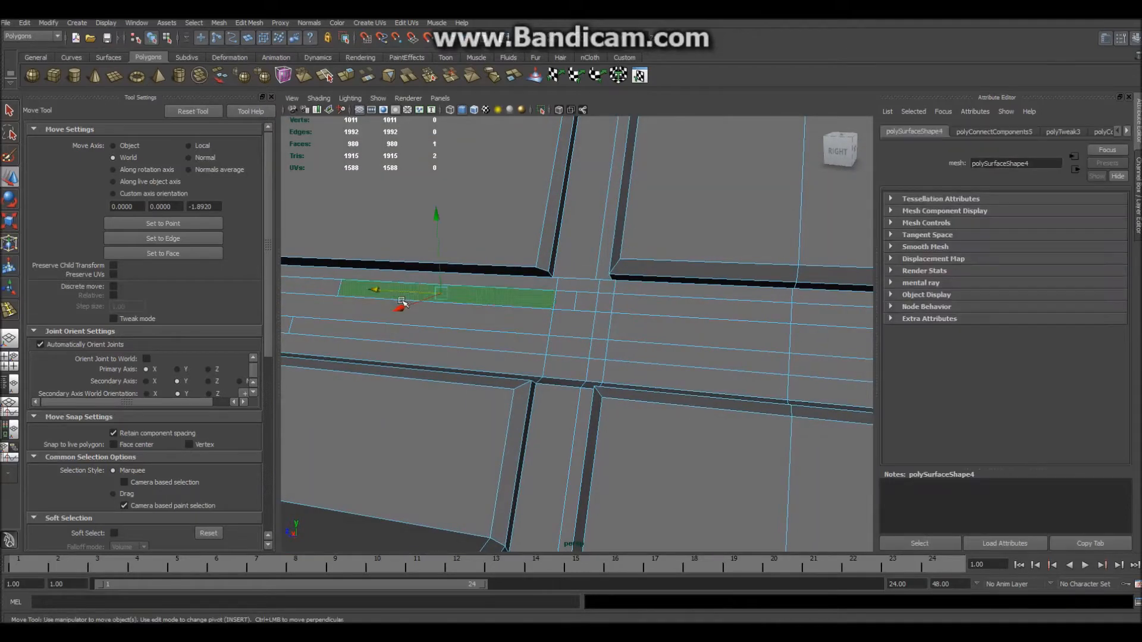
scroll(553, 191, "down", 3)
left_click(556, 176)
Add a crosswise edge to the rest of the upper strip and move it beside the strip's existing middle crosswise edge
scroll(450, 321, "up", 2)
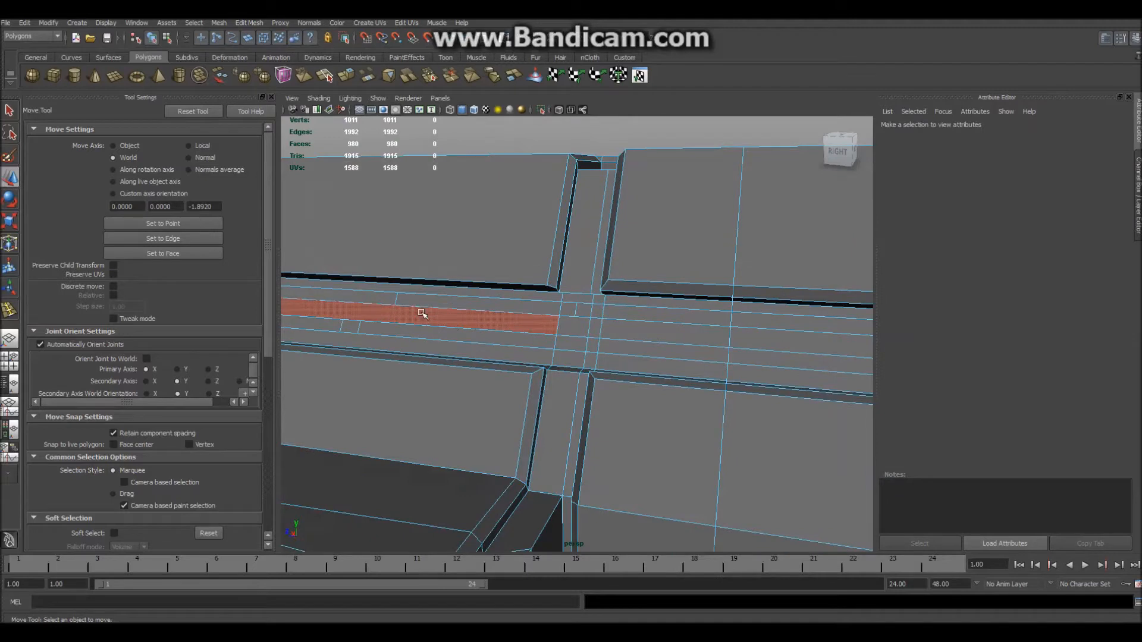
right_click_drag(422, 294, 407, 267, "shift")
left_click(419, 305)
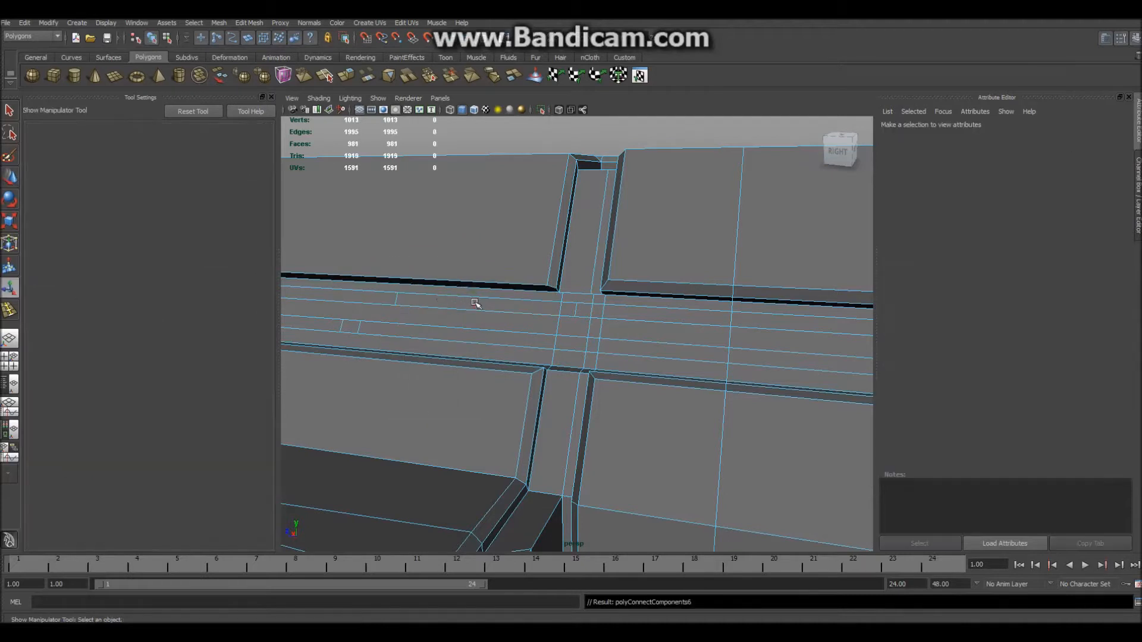
left_click(431, 301)
key("w")
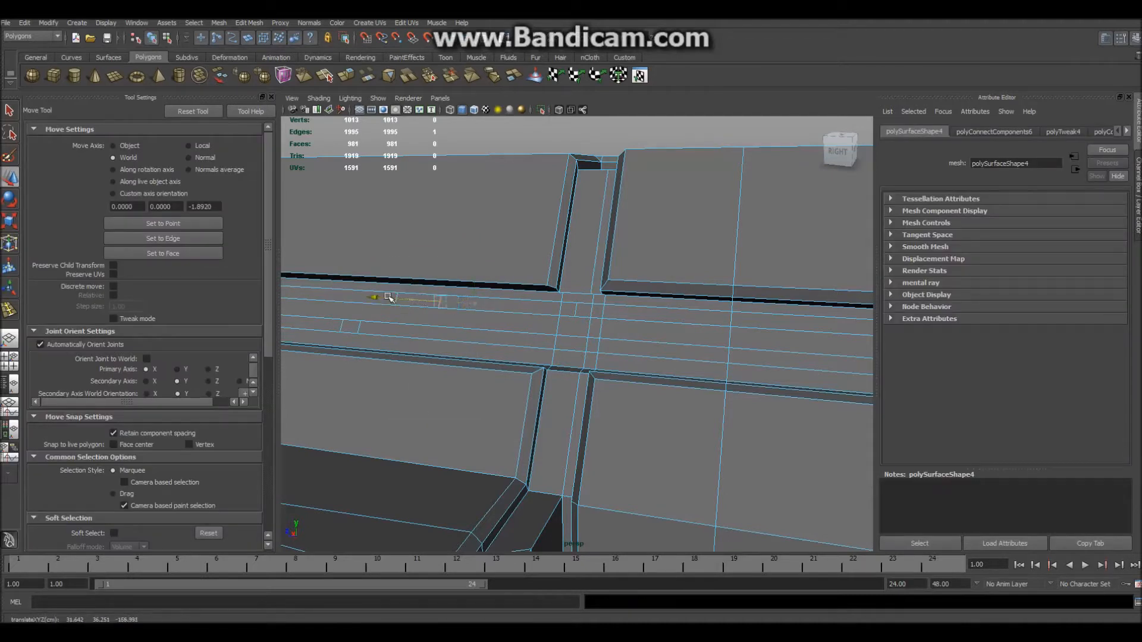
Connect the upper strip's long edges with a crosswise edge in the last section, below the second upper armour panel
left_click_drag(683, 343, 683, 332, "alt")
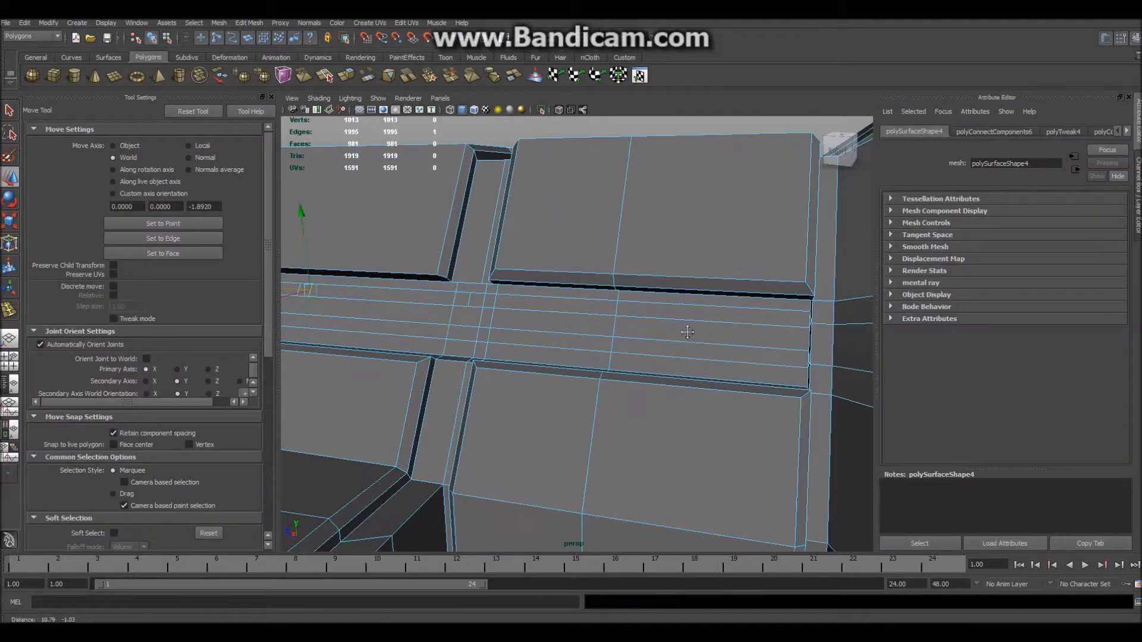
left_click(733, 321)
left_click(733, 322, "shift")
right_click_drag(746, 312, 736, 285, "shift")
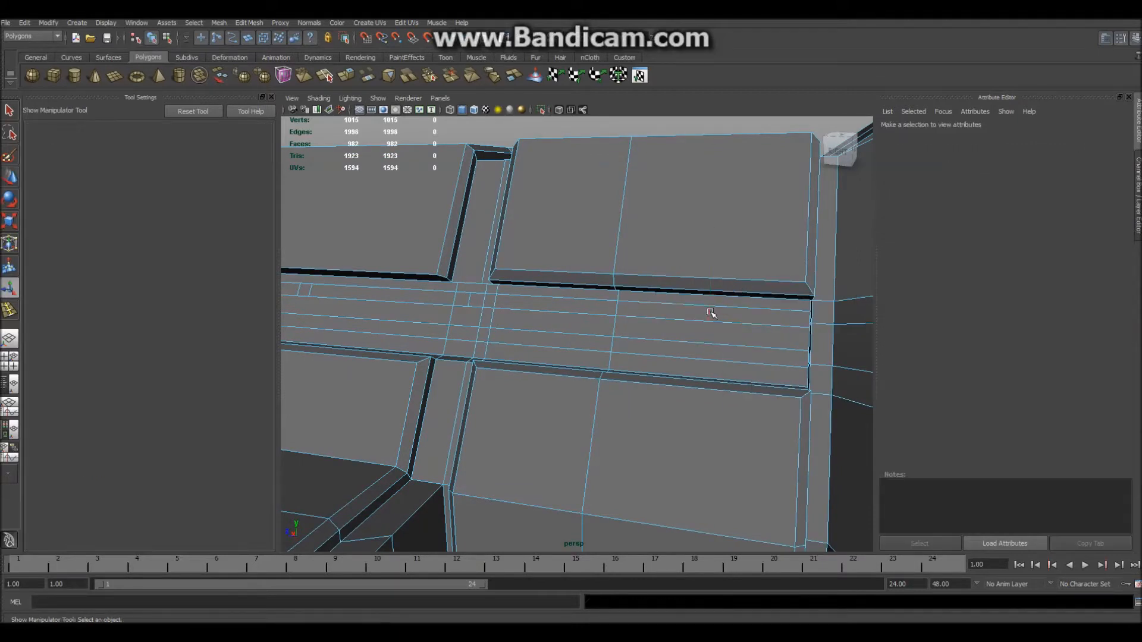
Move the new upper-strip edge close to the channel's far end and connect the lower strip's long edges with another crosswise edge
left_click_drag(654, 312, 720, 312)
scroll(716, 314, "down", 3)
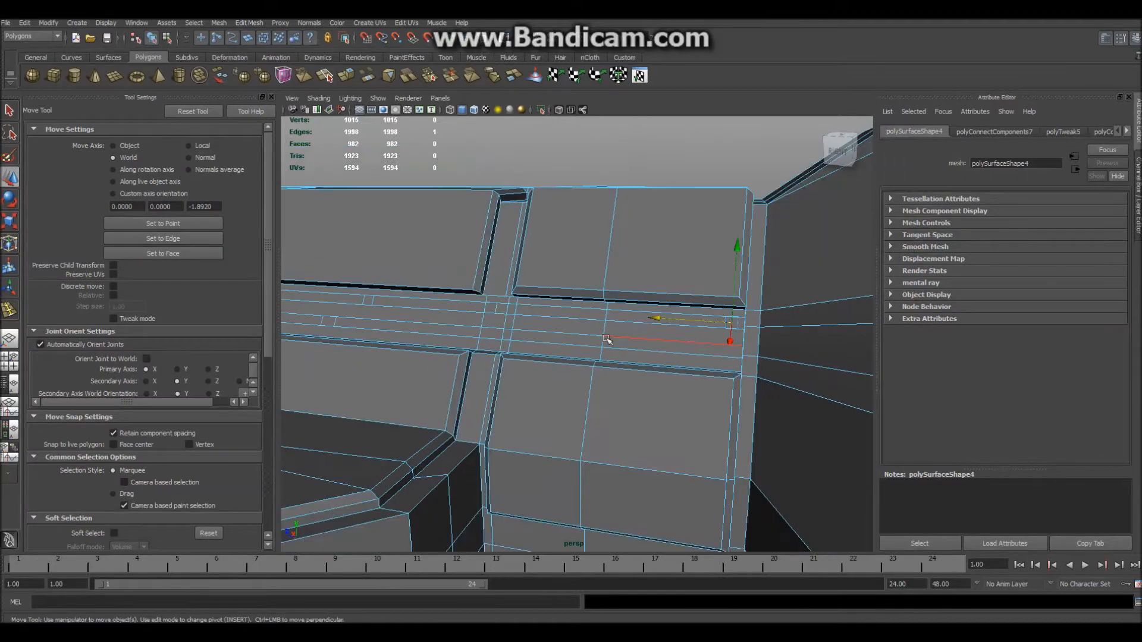
left_click(571, 337, "shift")
right_click_drag(587, 333, 569, 310, "shift")
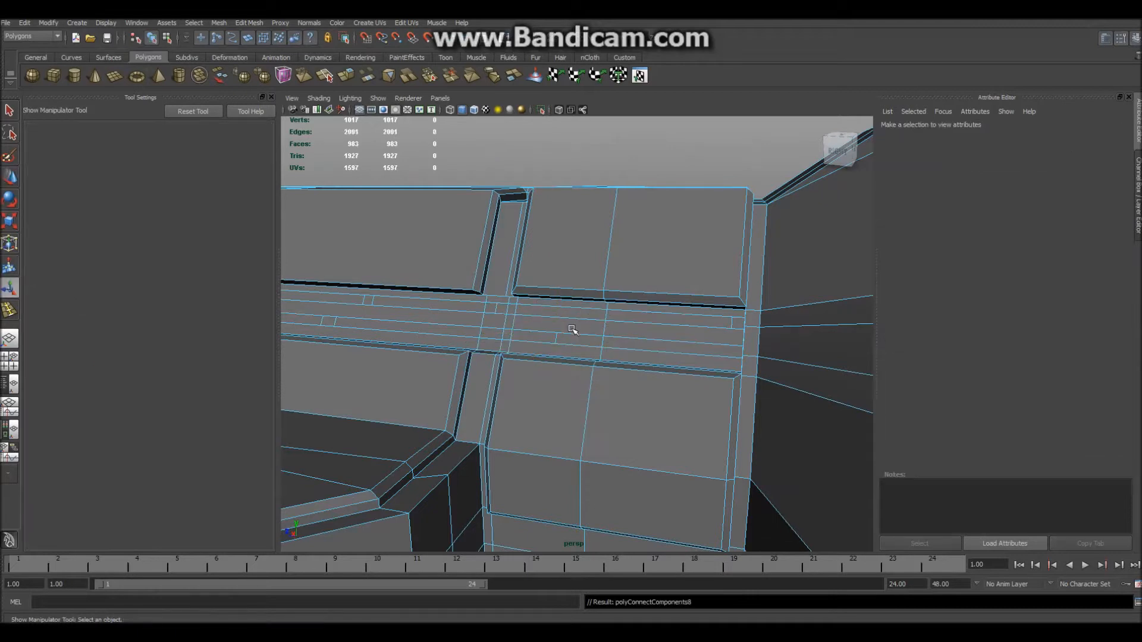
Select the long faces along both strips in the channel, leaving out the short divider faces between the sections
scroll(544, 339, "down", 2)
middle_click_drag(491, 337, 510, 326, "alt")
right_click_drag(376, 287, 378, 307)
left_click(370, 312)
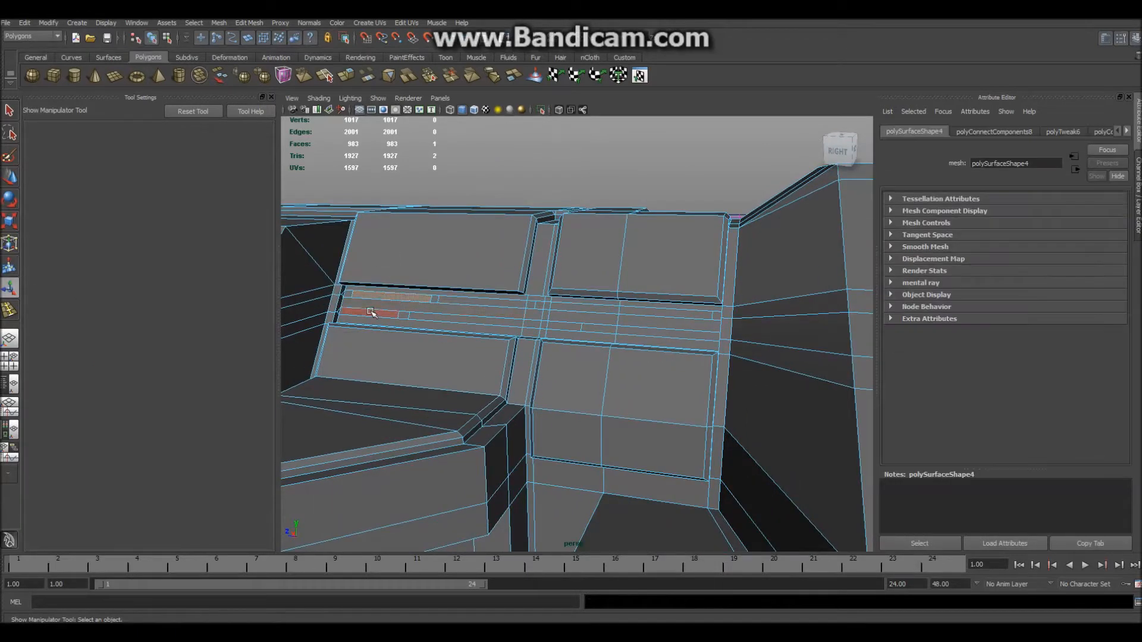
left_click(428, 318, "shift")
left_click(512, 325, "shift")
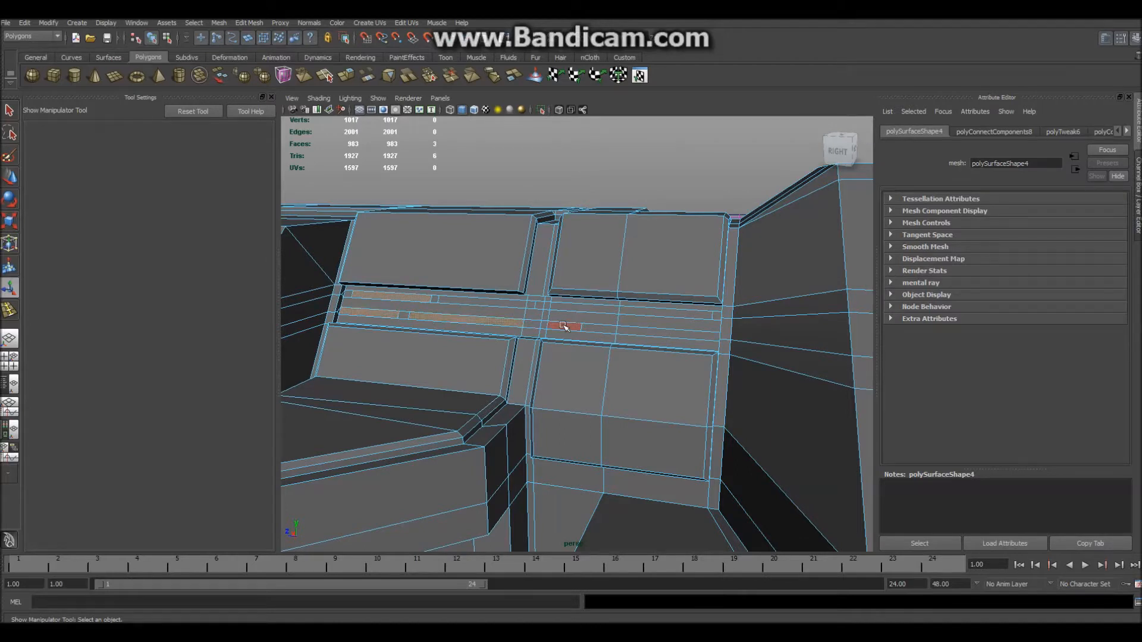
key("ctrl+z")
left_click(552, 328, "shift")
left_click(623, 329, "shift")
left_click(631, 312, "shift")
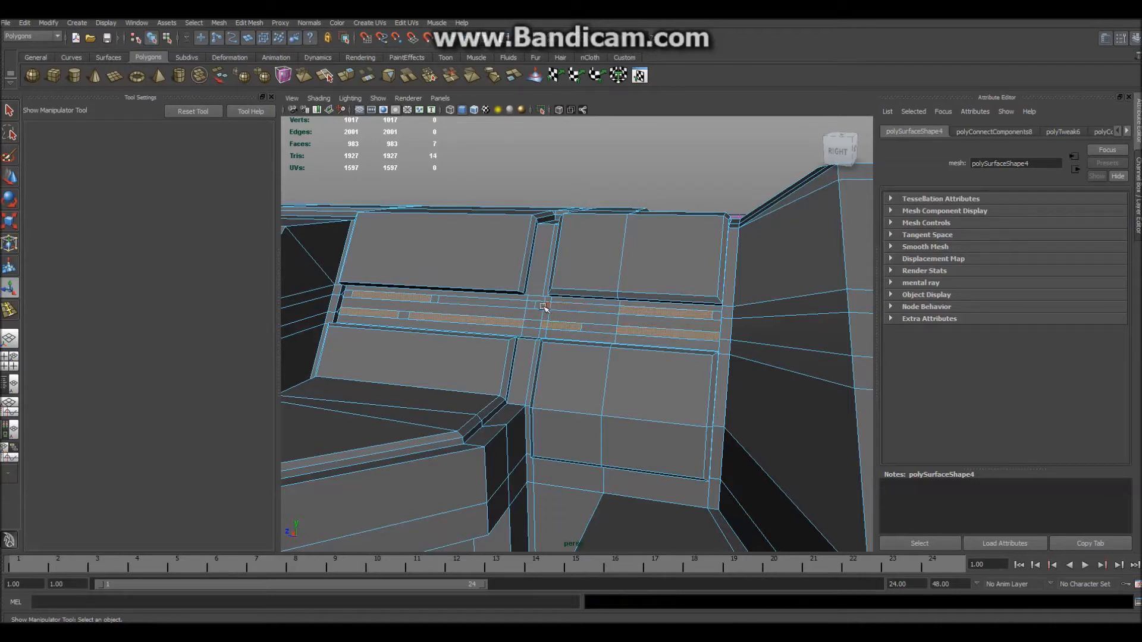
left_click(498, 302, "shift")
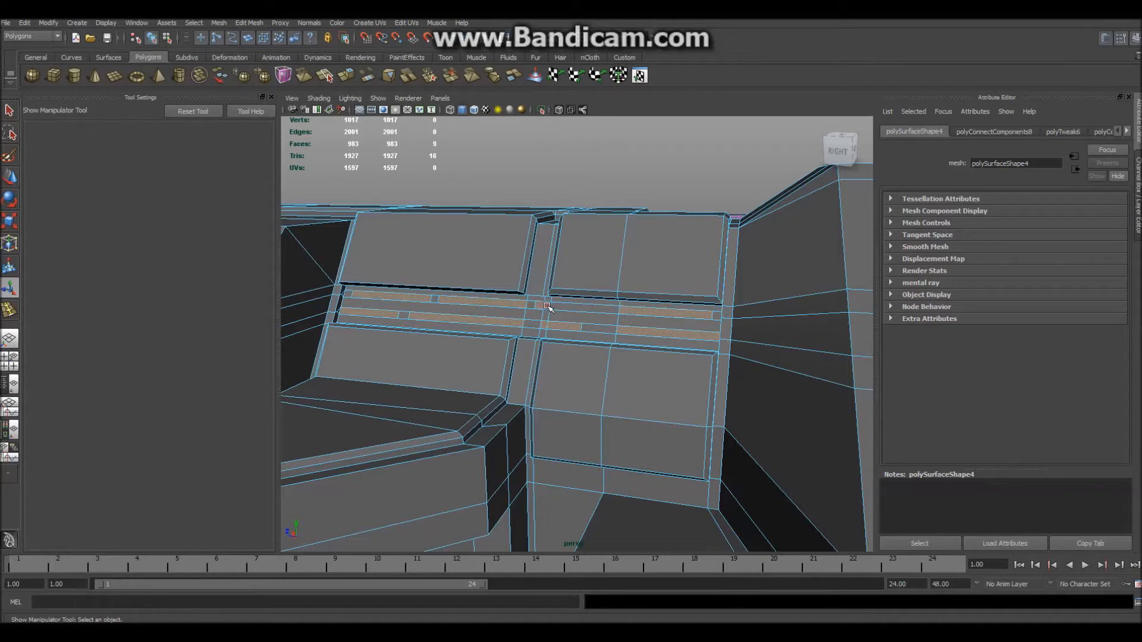
Extrude the selected strip faces into the hull with a translate of -0.288 to form recessed slots
left_click_drag(567, 367, 587, 326, "alt")
right_click_drag(587, 326, 579, 357, "shift")
left_click_drag(586, 363, 726, 294, "alt")
left_click(823, 182)
left_click_drag(443, 316, 441, 318)
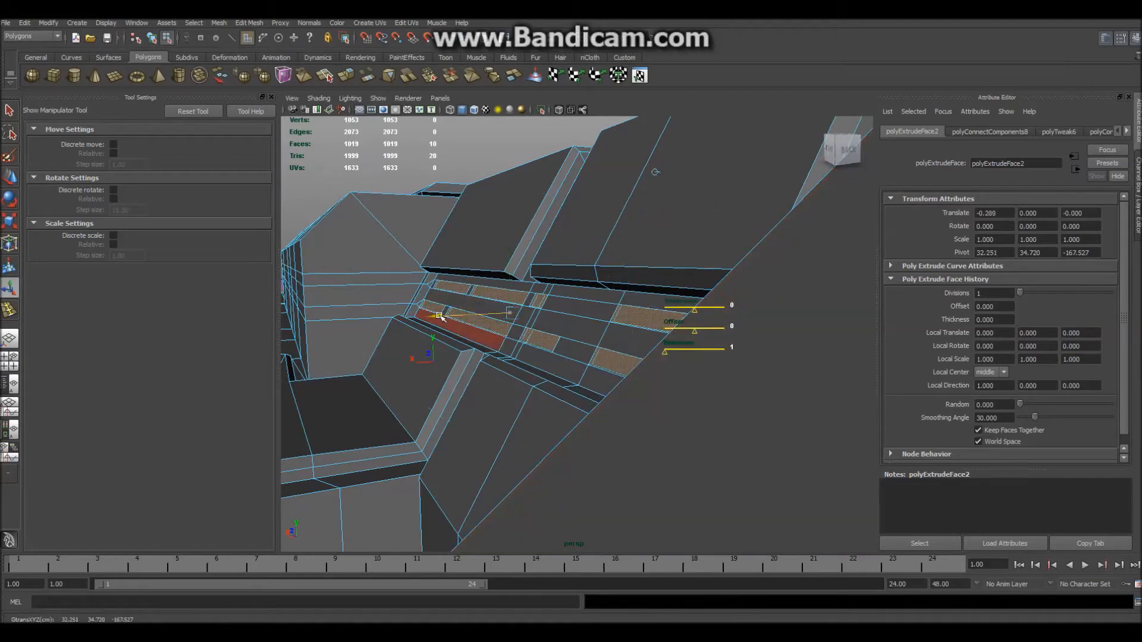
right_click_drag(591, 325, 645, 307)
left_click_drag(630, 309, 559, 276, "alt")
left_click(441, 183)
Split diagonal edges from the first upper slot's outer corners to the channel's upper corner and the lower slot's upper corner
left_click_drag(441, 183, 478, 191, "alt")
scroll(478, 254, "down", 7)
left_click_drag(478, 253, 592, 280, "alt")
scroll(625, 302, "down", 3)
scroll(476, 309, "up", 8)
left_click(518, 279)
scroll(583, 287, "up", 5)
right_click(358, 240, "shift")
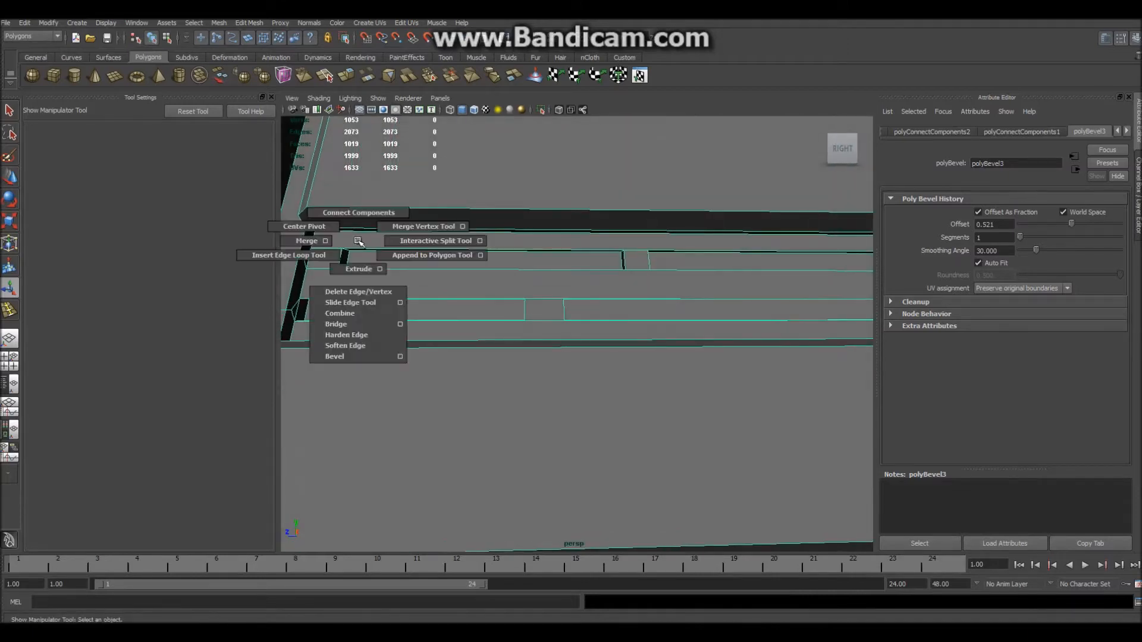
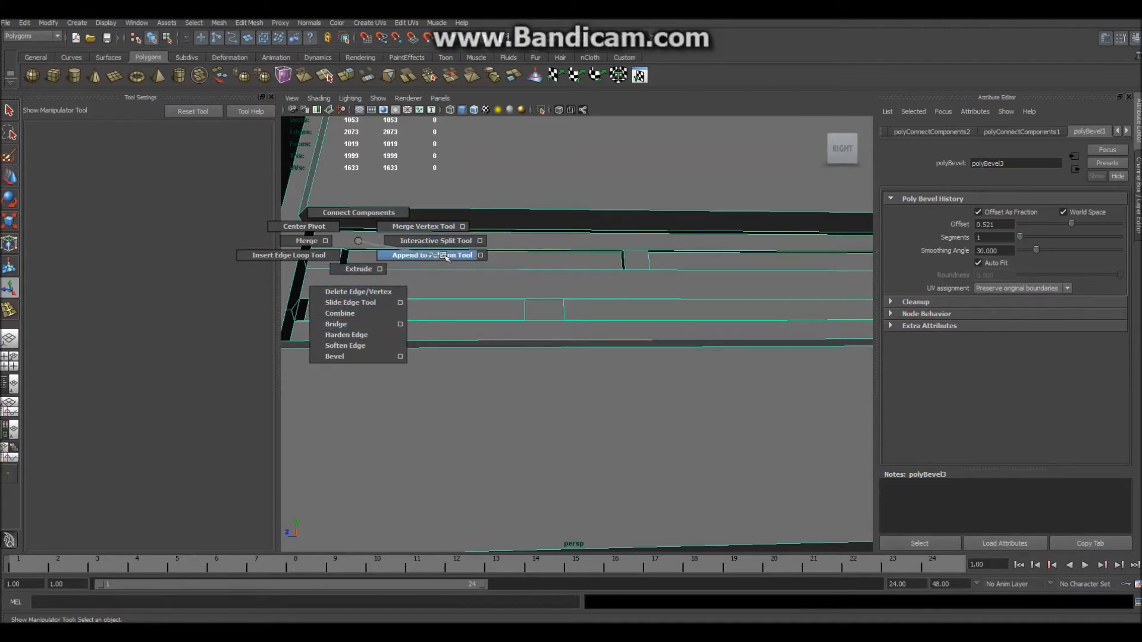
right_click_drag(441, 244, 420, 247, "shift")
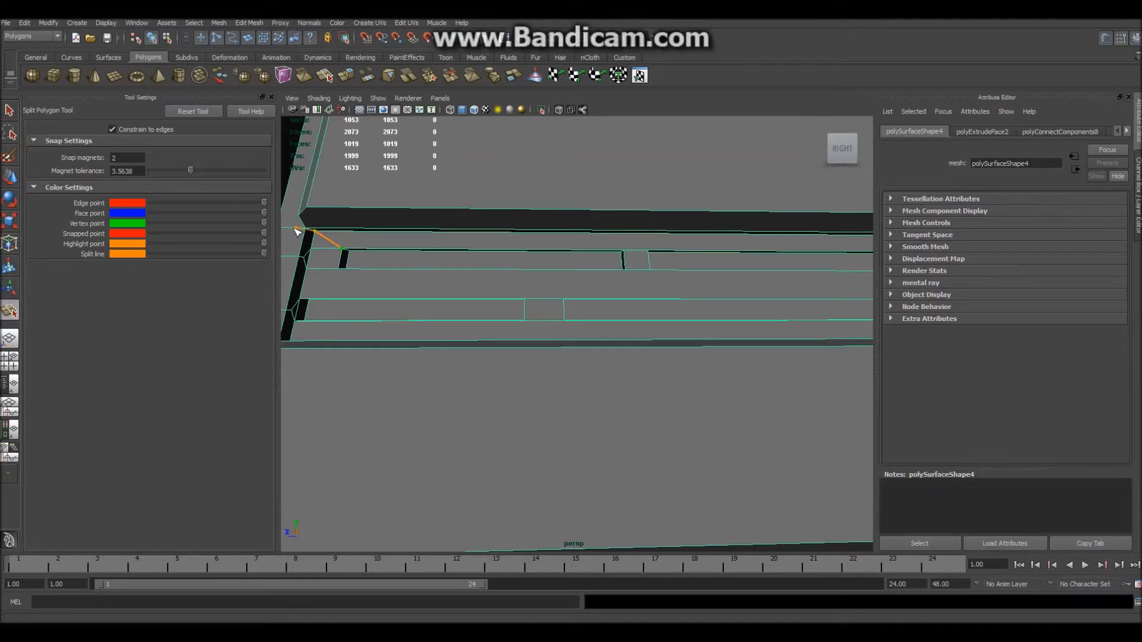
key("Return")
key("y")
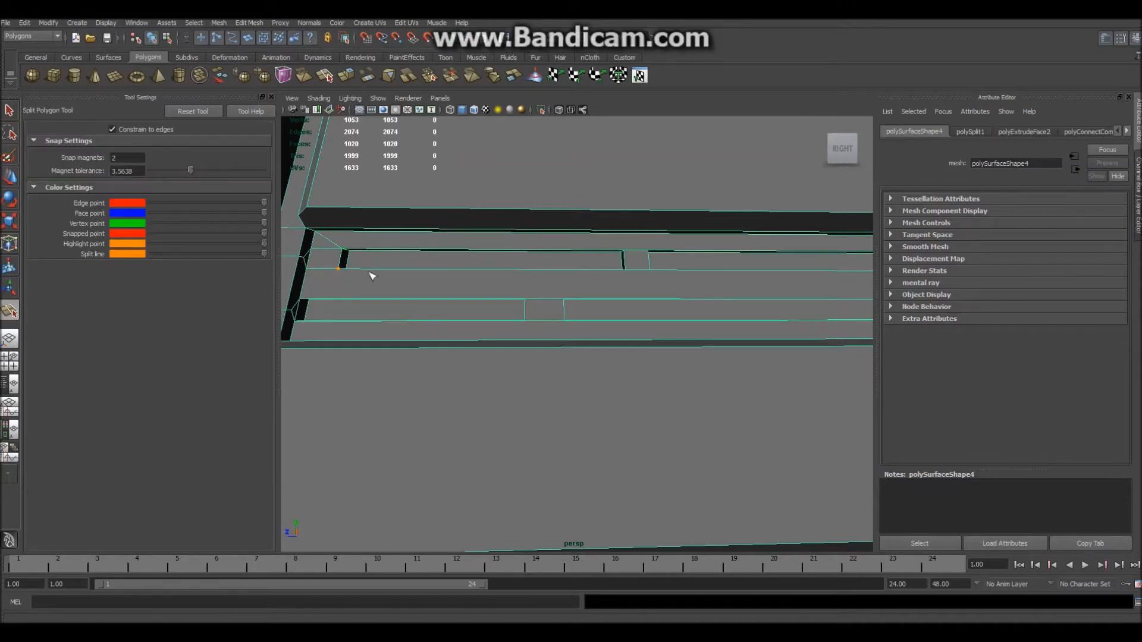
key("Return")
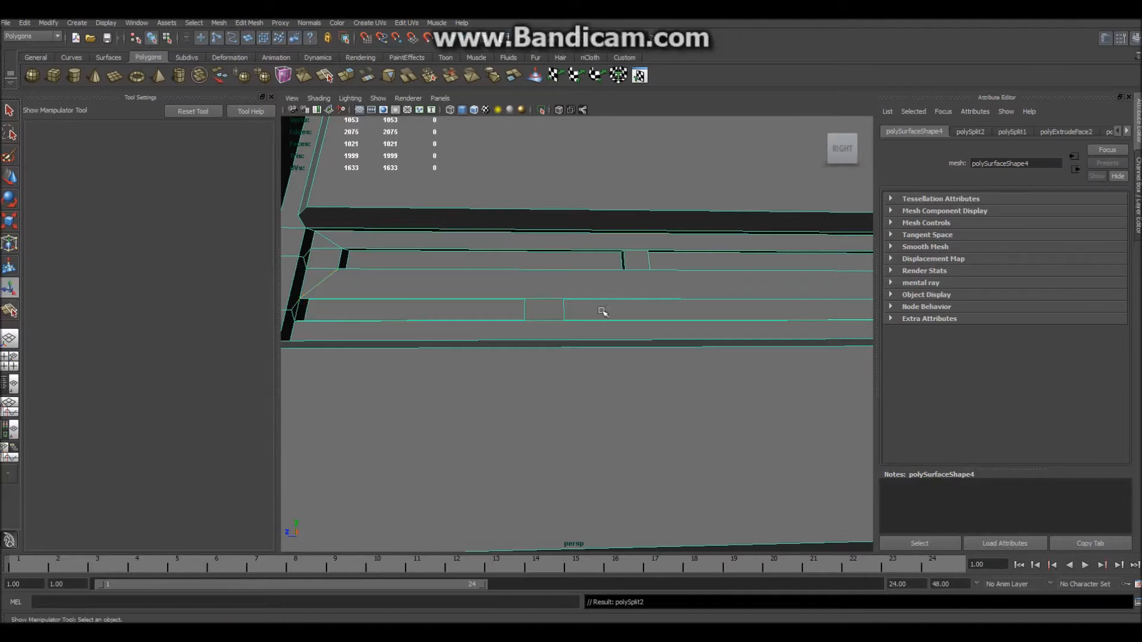
Split two diagonals across the middle floor, joining the first upper slot's lower corners to the lower slots' upper corners beside their divider
key("y")
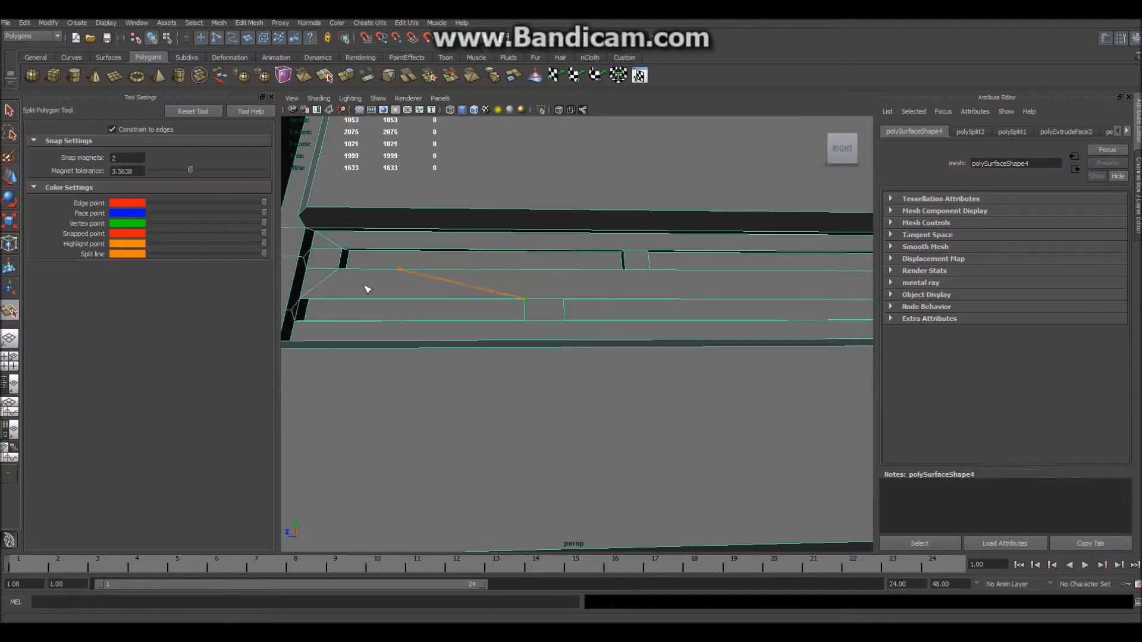
left_click(302, 305)
key("Return")
key("y")
left_click(563, 298)
left_click(624, 271)
key("Return")
Split diagonals from the first upper and lower slots' inner corners to the channel's upper and lower corners at its starting end
key("y")
left_click_drag(556, 237, 309, 251)
key("Return")
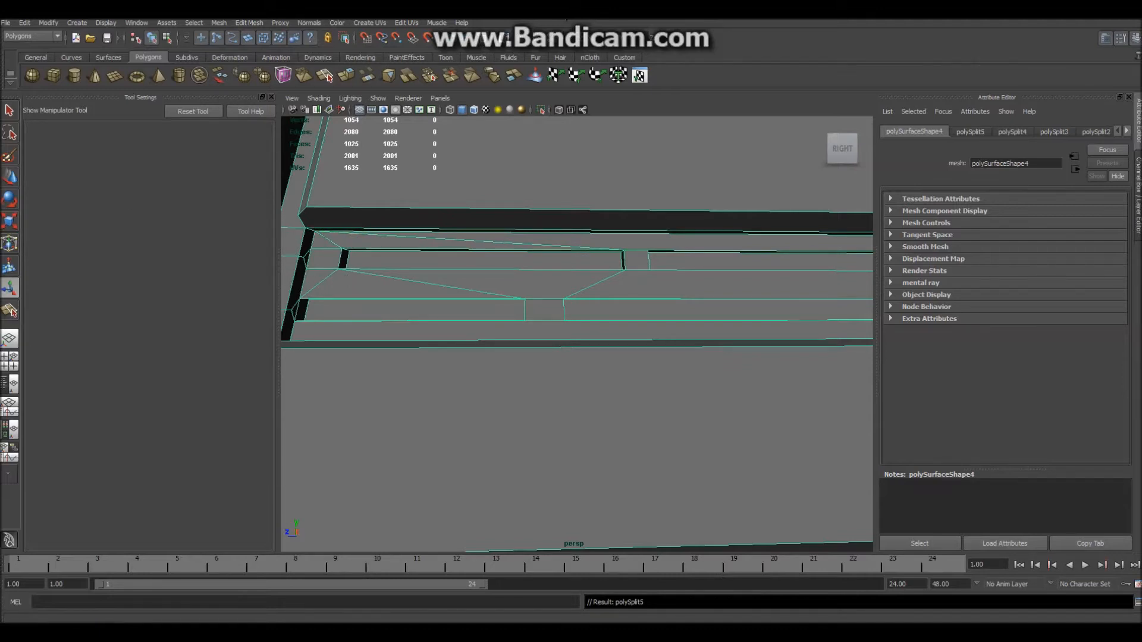
key("g")
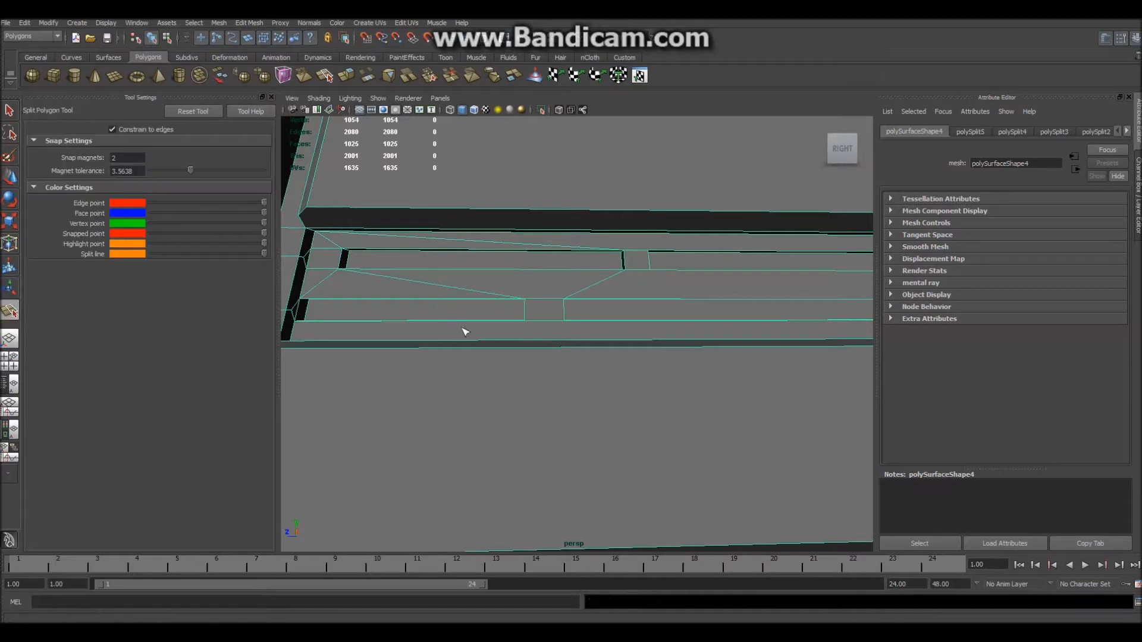
left_click_drag(472, 332, 292, 370)
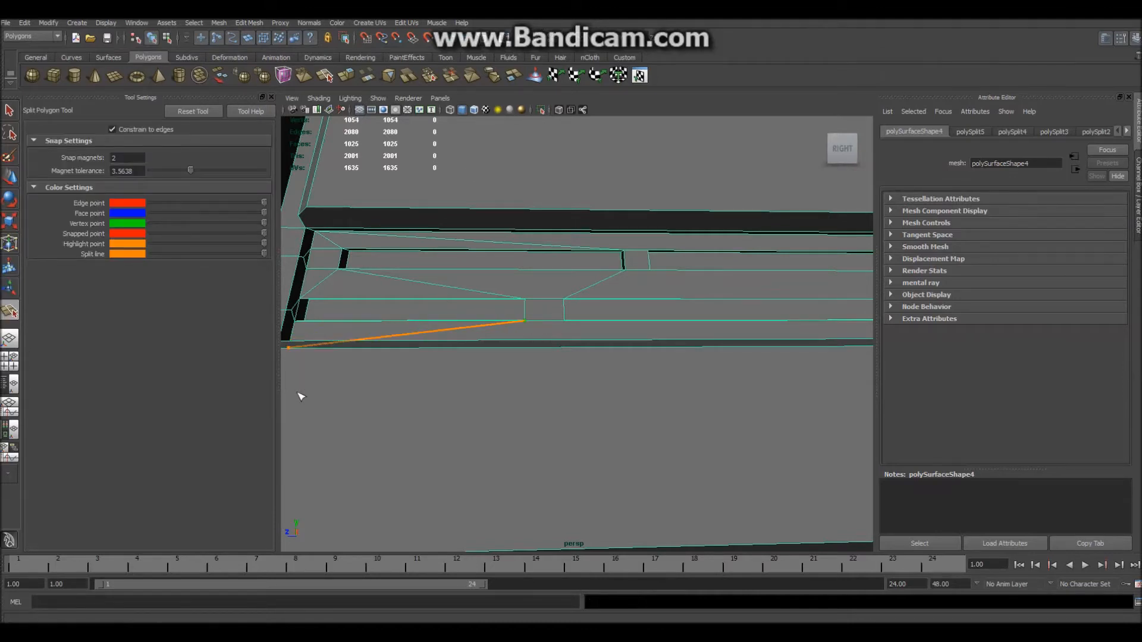
key("Return")
Split a diagonal from the second lower slot's starting bottom corner to the channel's lower border at the gap between the armour panels
left_click_drag(565, 421, 558, 440, "alt")
right_click_drag(558, 440, 548, 466, "alt")
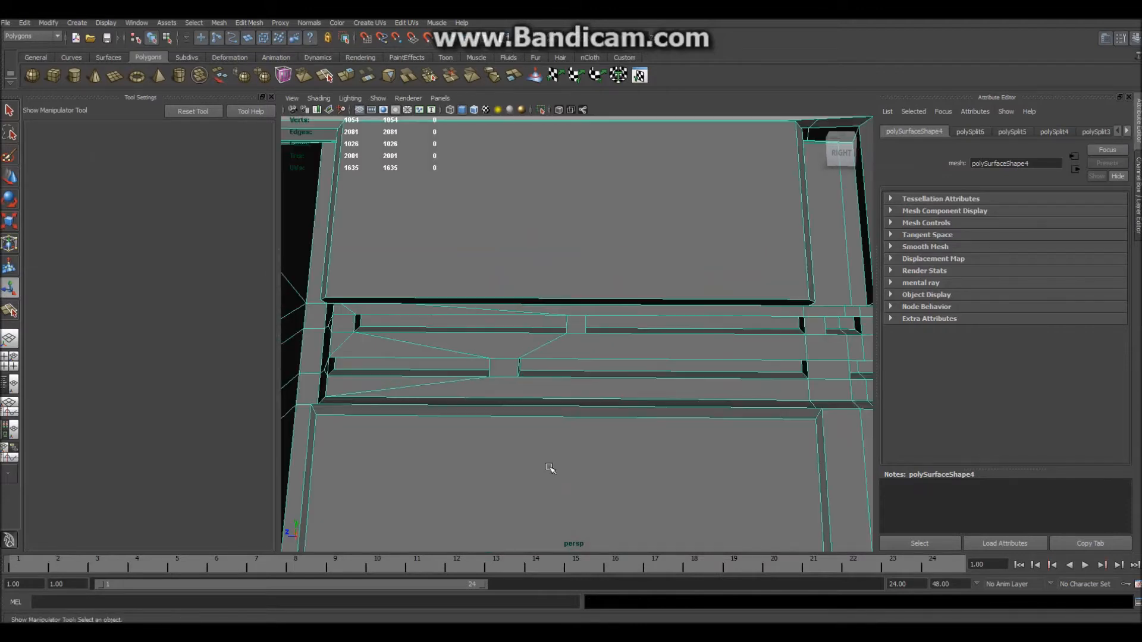
left_click_drag(548, 464, 549, 466, "alt")
key("y")
left_click_drag(646, 415, 827, 445)
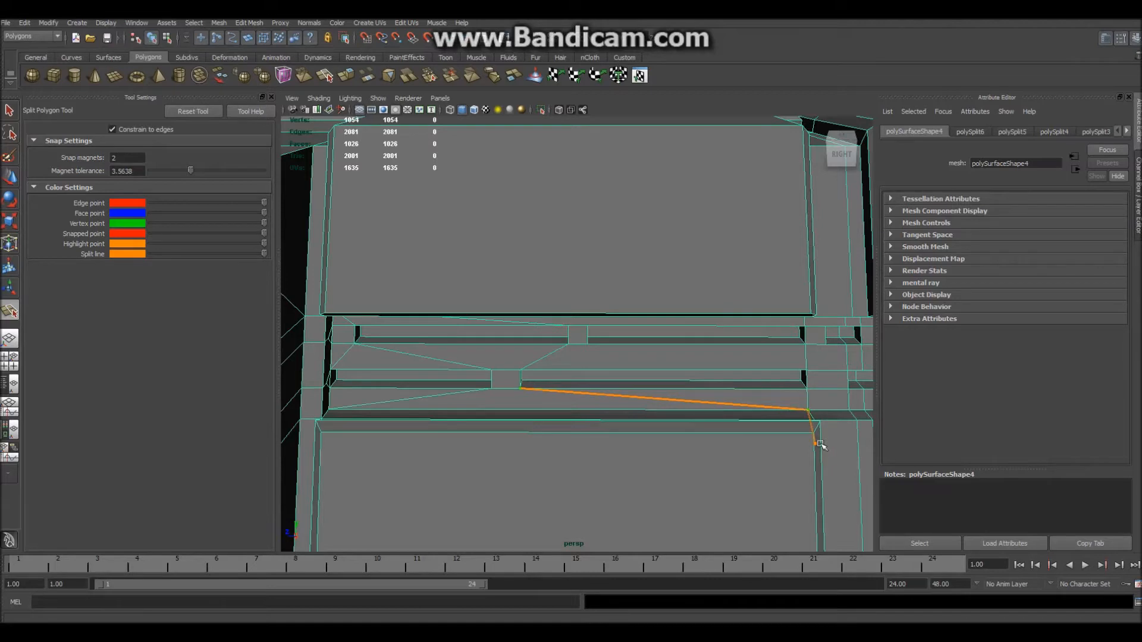
key("Return")
Split a diagonal from the second upper slot's starting lower corner to the lower slot's upper corner at the panel gap
middle_click_drag(800, 410, 692, 399, "alt")
key("y")
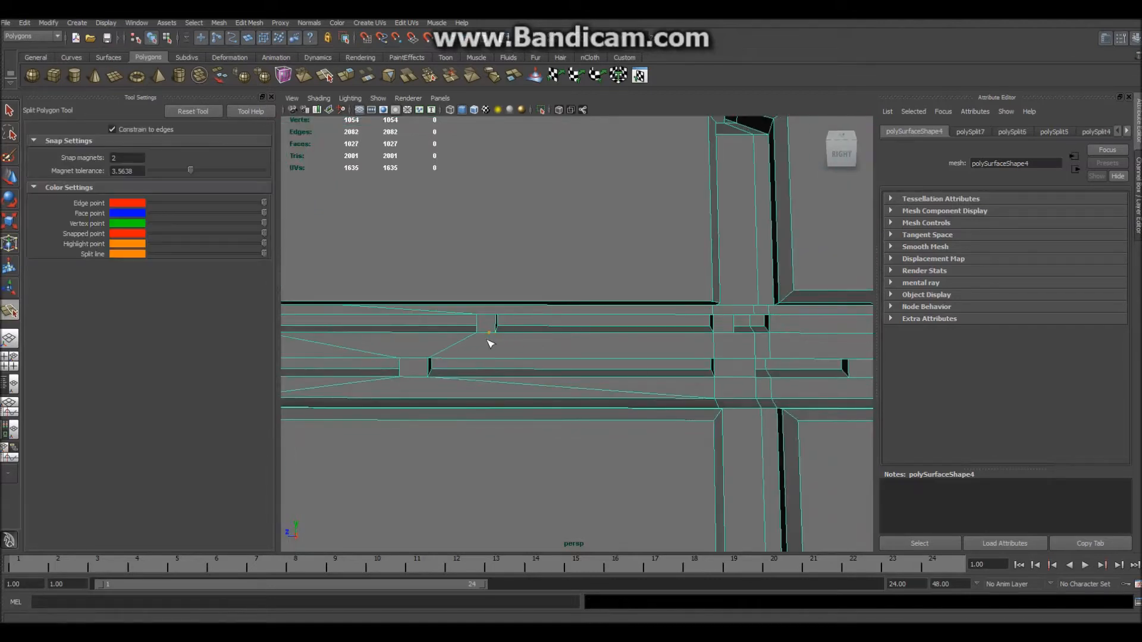
left_click_drag(586, 353, 667, 364)
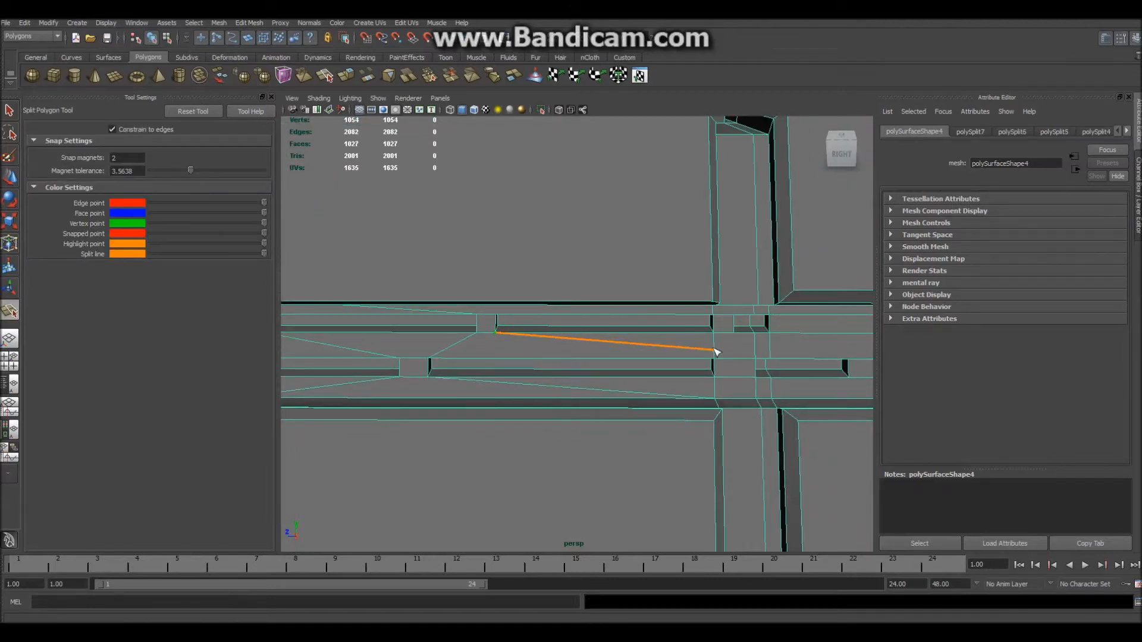
key("Return")
Split a short diagonal at the panel gap from the short upper slot's lower corner to the next lower slot's upper corner
scroll(728, 384, "up", 5)
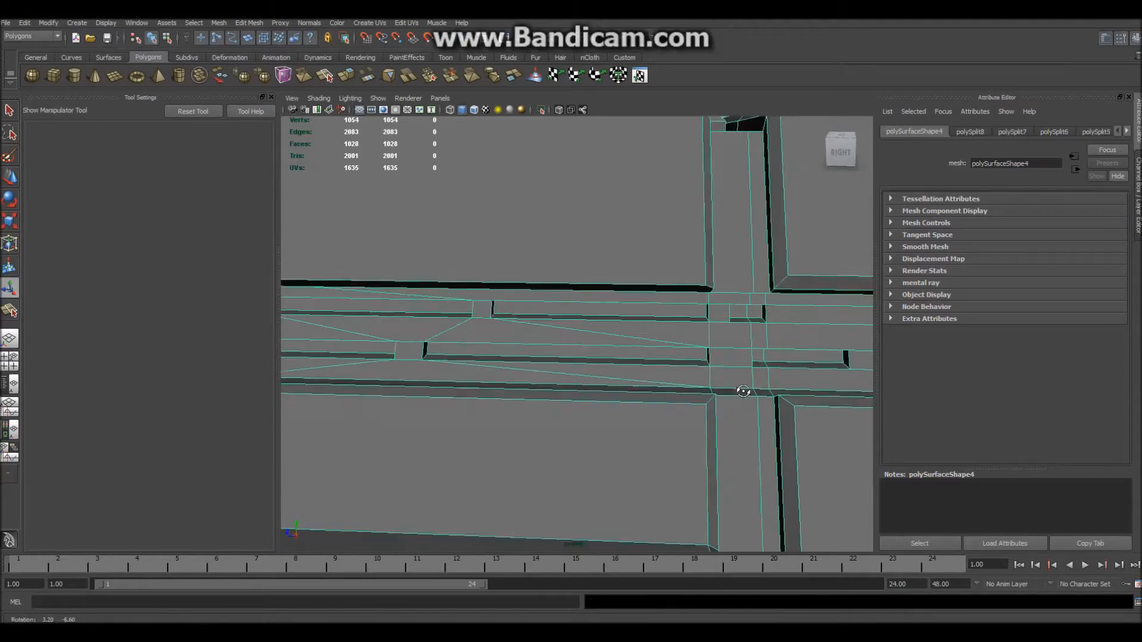
key("y")
left_click(716, 312)
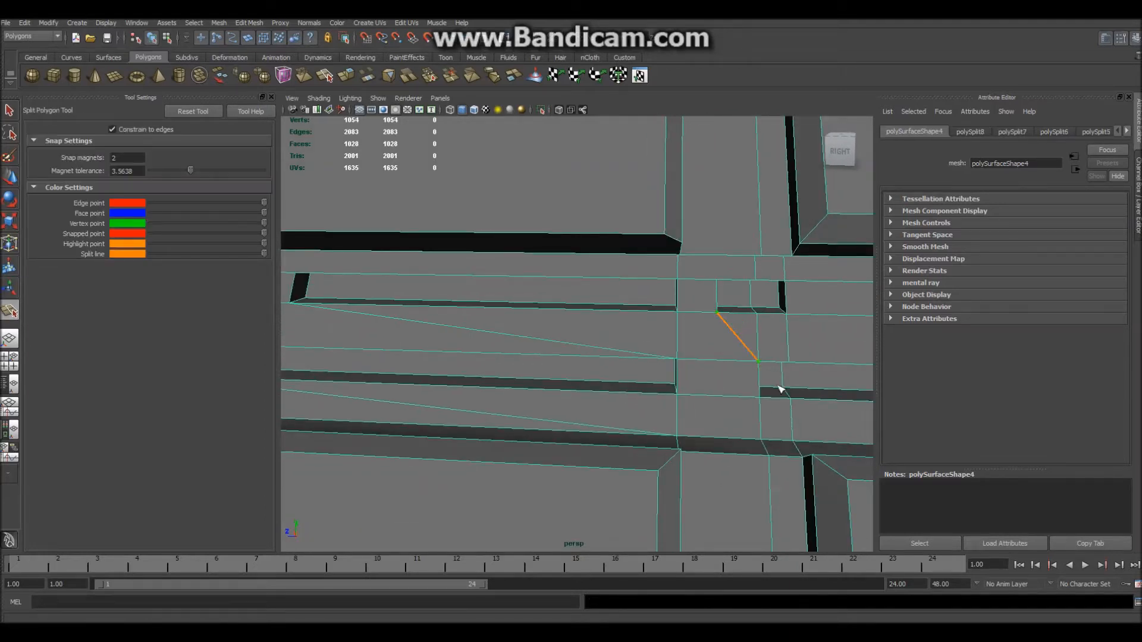
key("Return")
Split diagonals from the short lower slot's two end corners to the last upper slot's lower corner and the channel's lower border
middle_click_drag(815, 382, 559, 359, "alt")
left_click_drag(558, 359, 594, 351, "alt")
key("y")
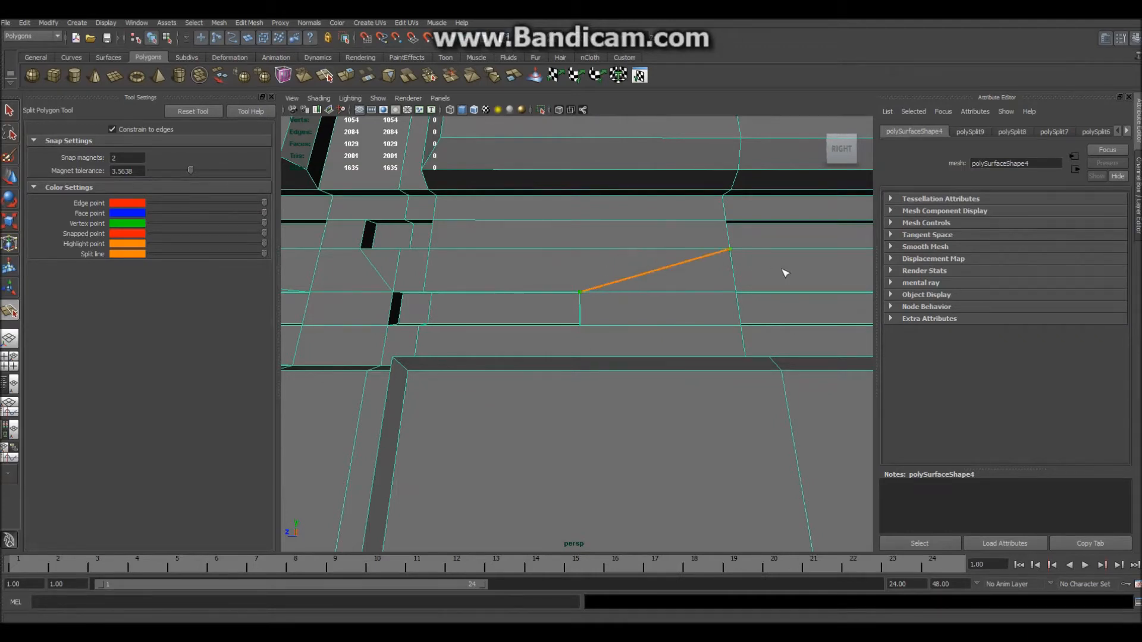
key("Return")
left_click_drag(782, 270, 703, 320, "alt")
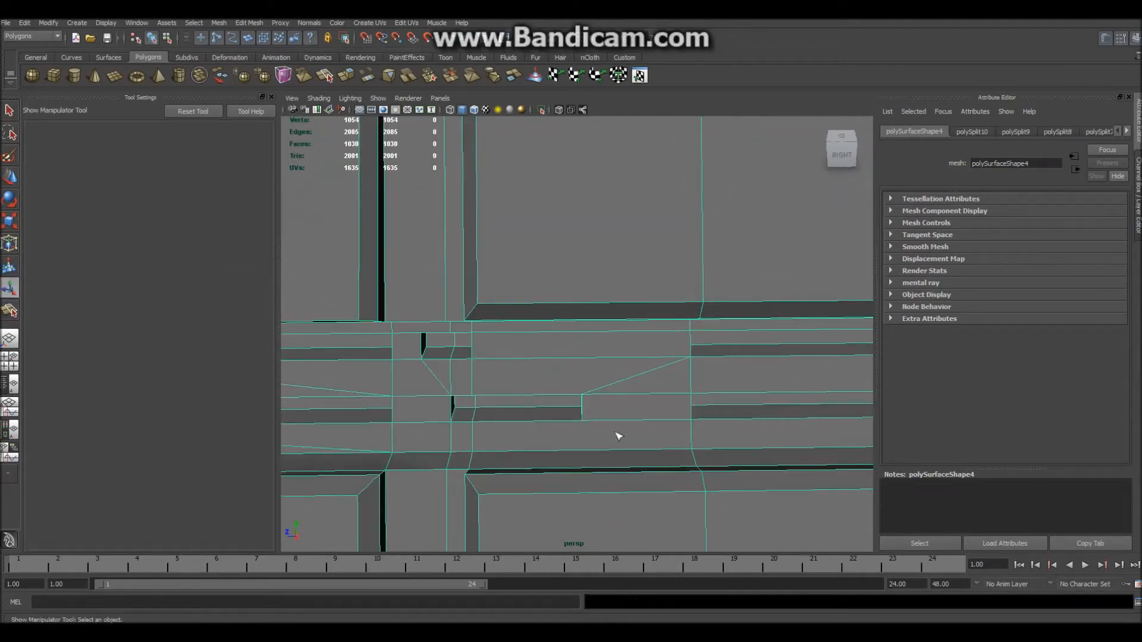
key("y")
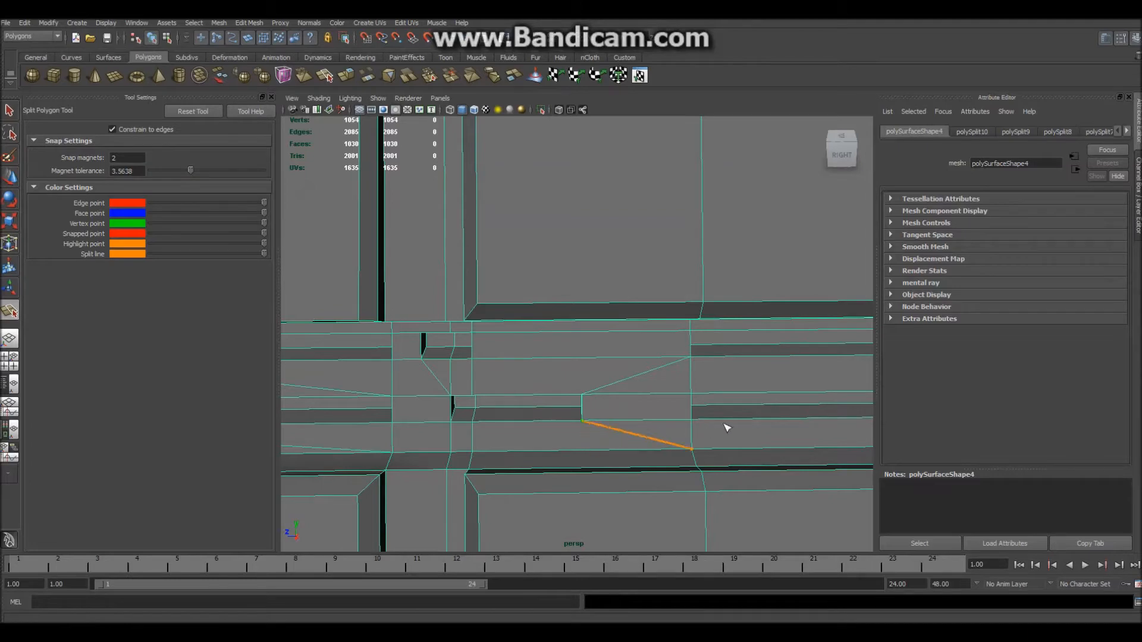
key("Return")
Split a diagonal at the channel's far end from the last upper slot's lower corner to the last lower slot's upper corner
left_click_drag(637, 436, 636, 402, "alt")
middle_click_drag(637, 402, 567, 402, "alt")
left_click_drag(567, 402, 660, 387, "alt")
right_click_drag(660, 387, 744, 377, "alt")
middle_click_drag(743, 377, 693, 329, "alt")
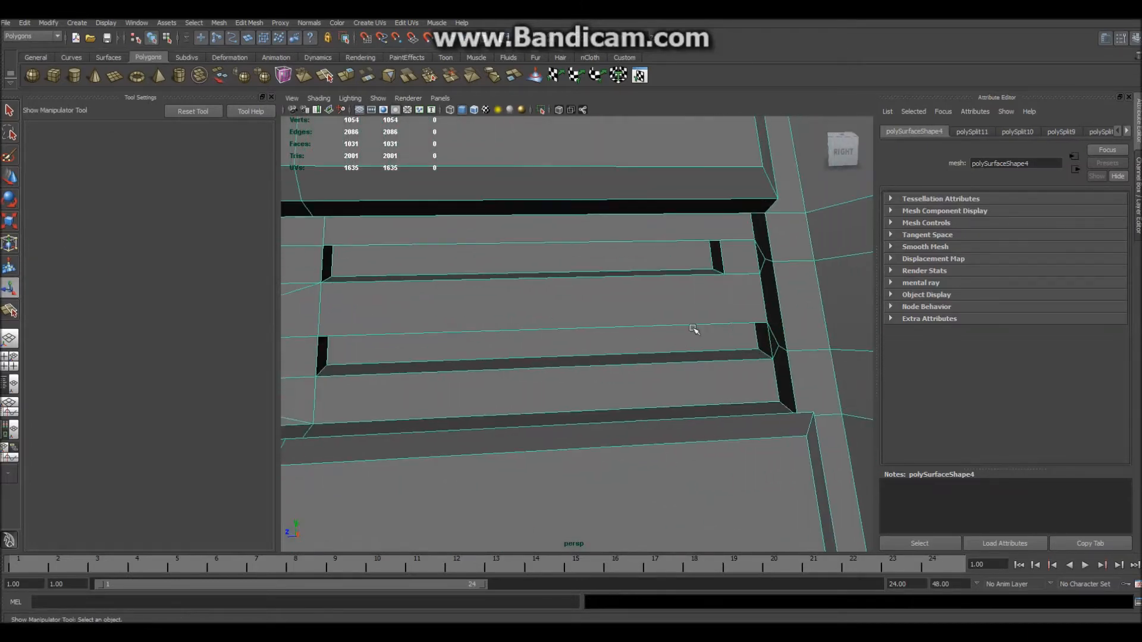
key("y")
left_click(695, 280)
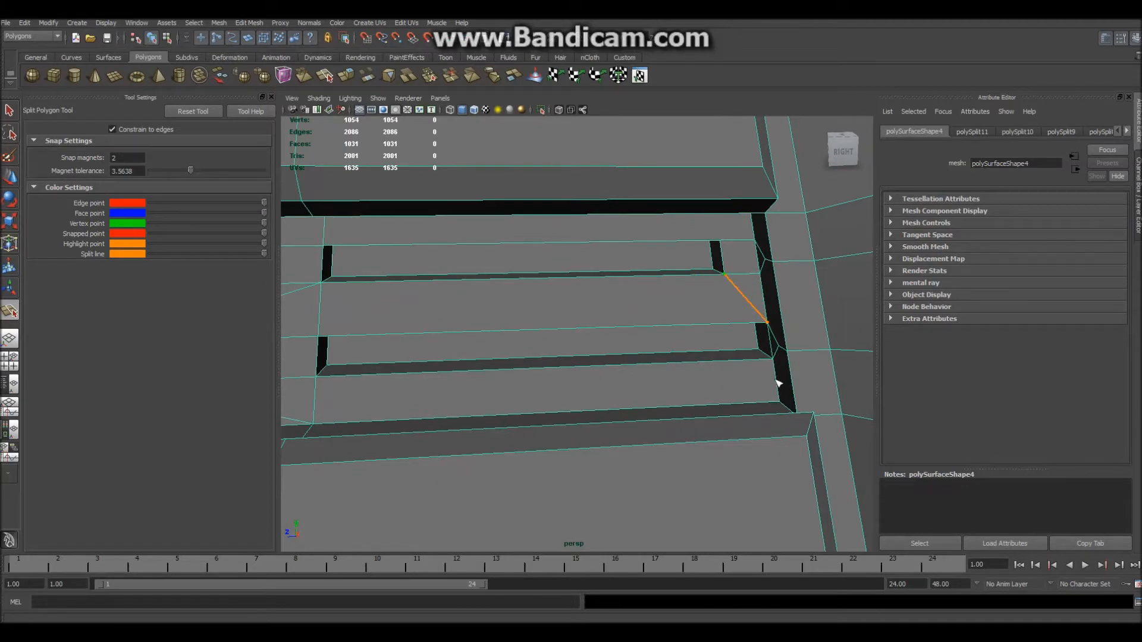
key("Return")
Merge the two extra vertices on the channel's far end wall into the neighbouring vertices on its outer edge
left_click_drag(726, 392, 721, 393, "alt")
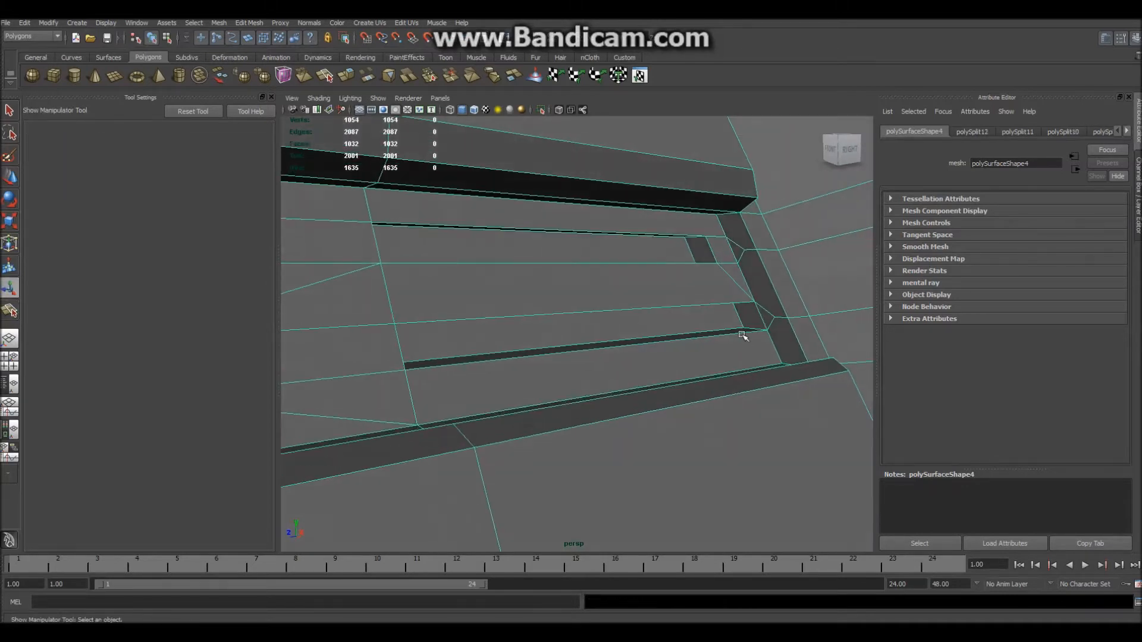
right_click(740, 336, "shift")
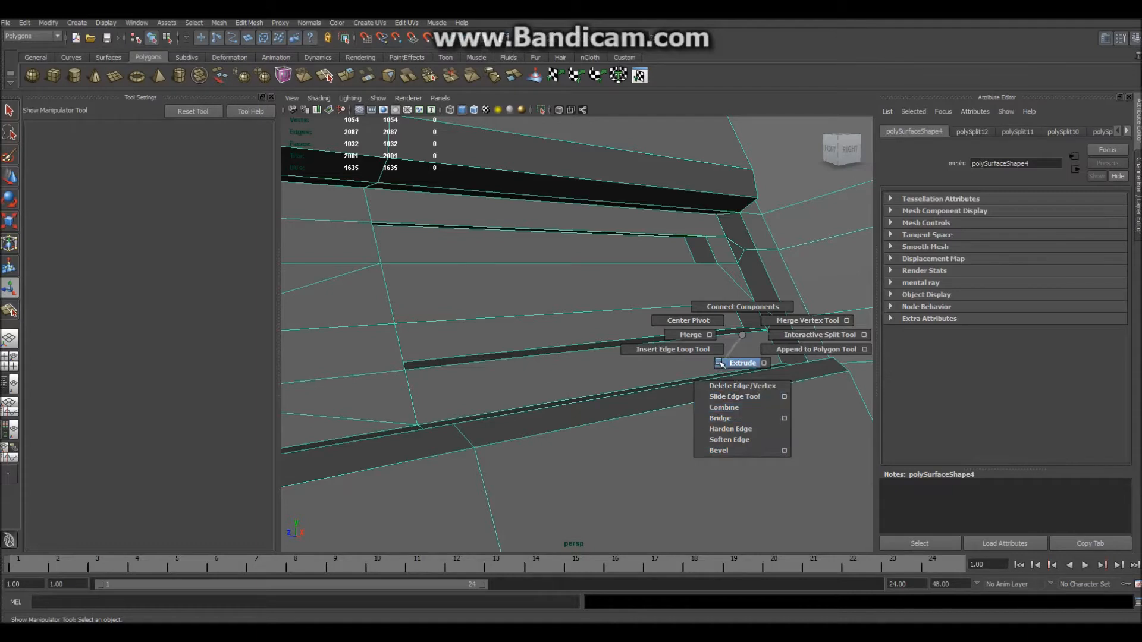
right_click_drag(788, 343, 797, 320, "shift")
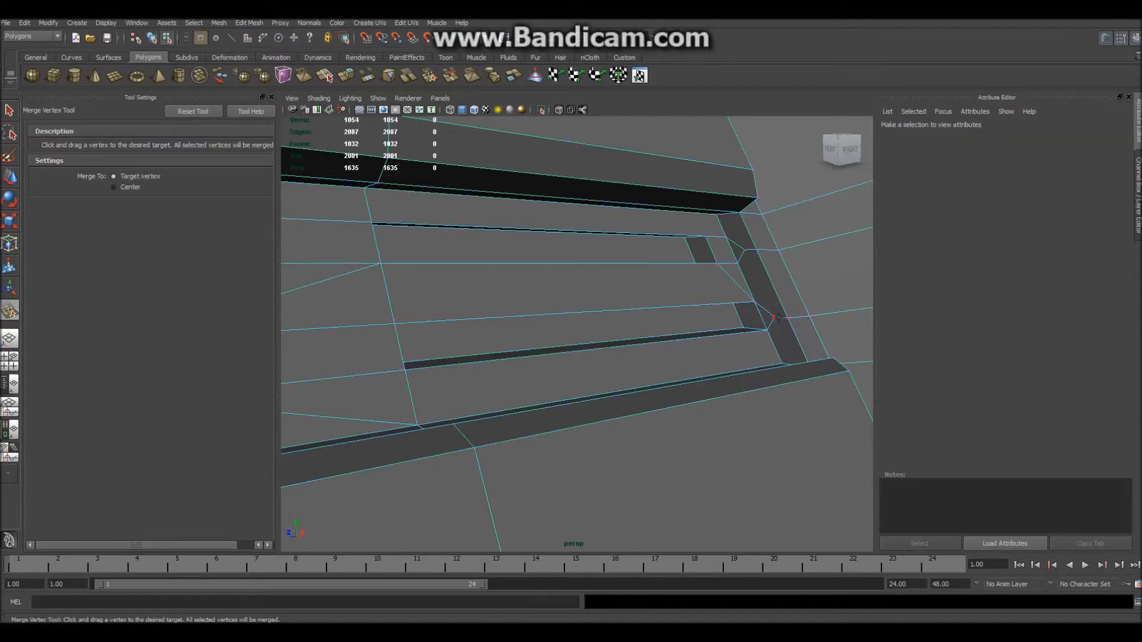
left_click(744, 251)
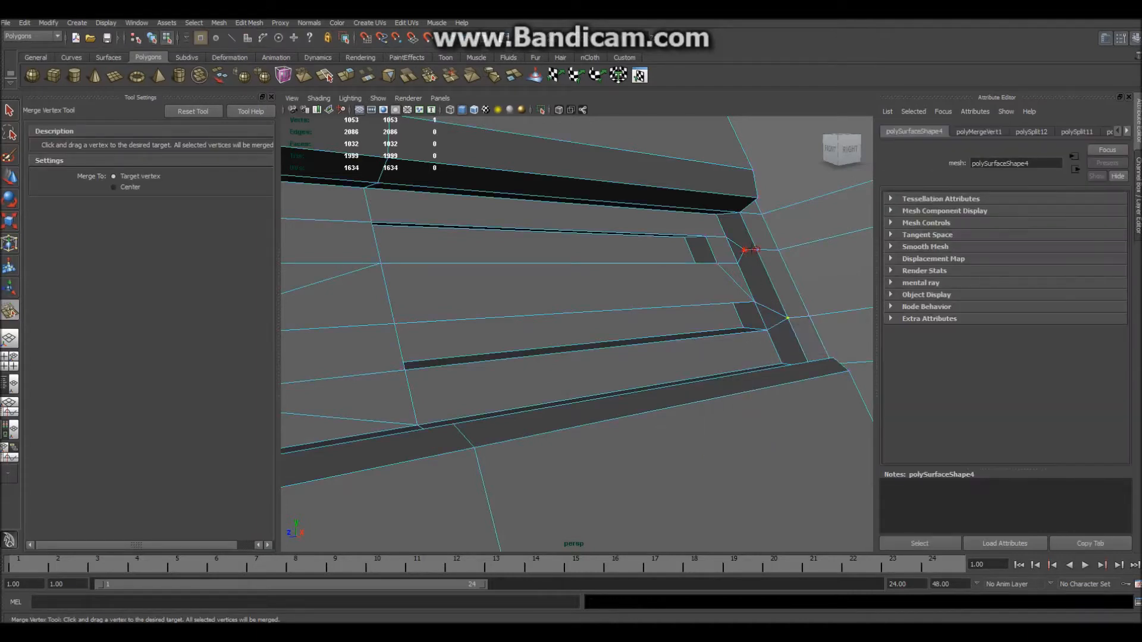
left_click_drag(734, 279, 718, 289, "alt")
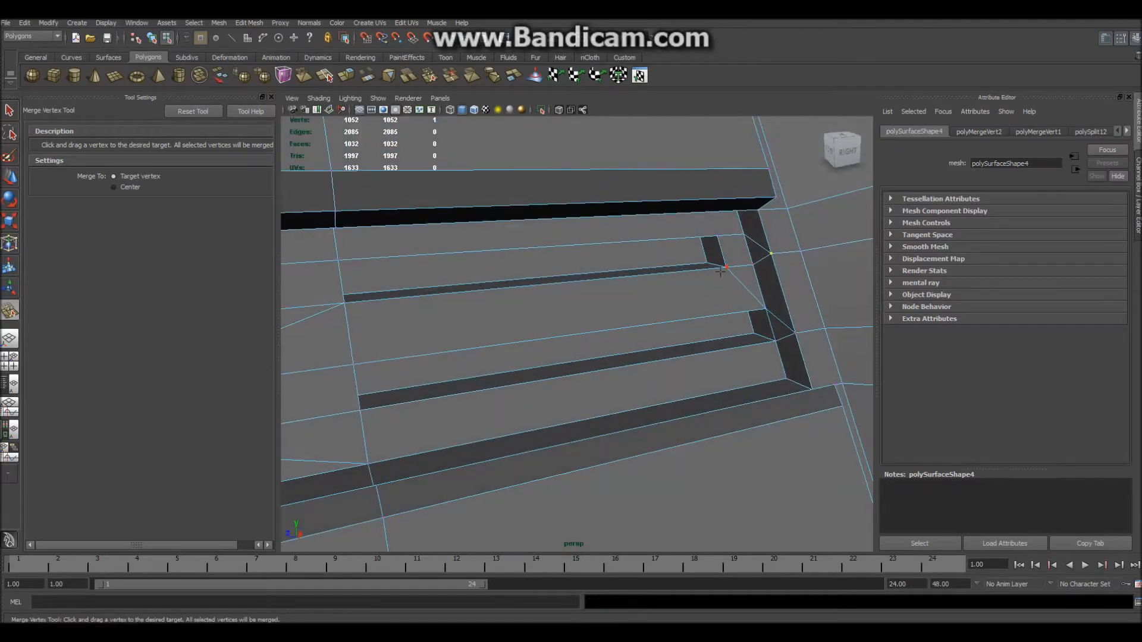
Split a diagonal from the last upper slot's top end corner to the channel's upper corner at the far end
right_click(720, 271, "shift")
right_click_drag(720, 271, 793, 271, "shift")
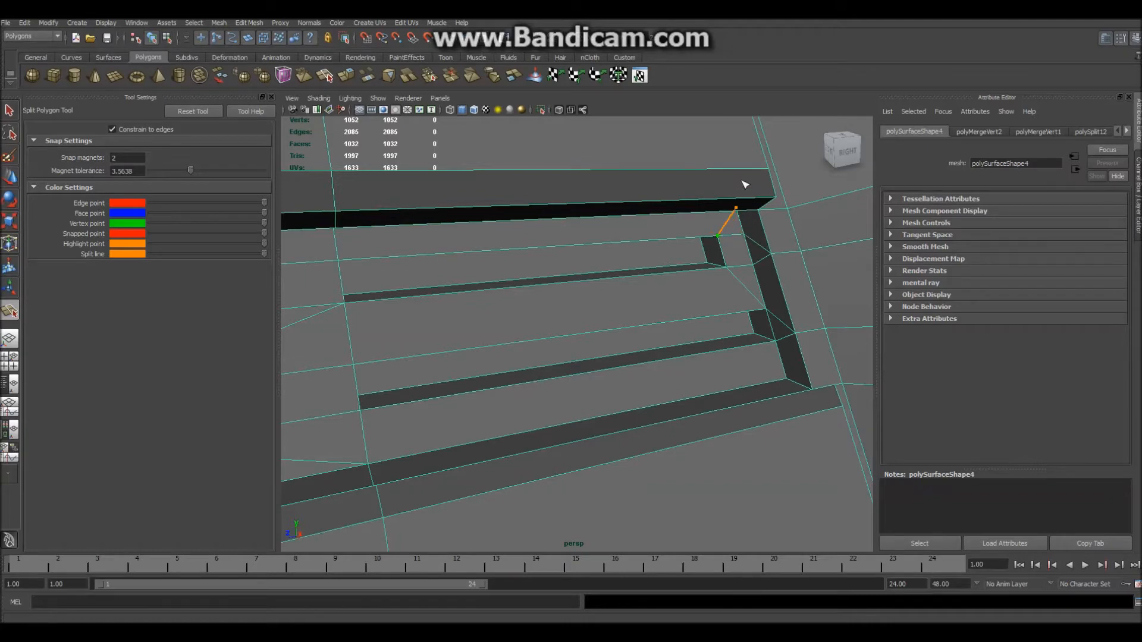
key("Return")
Merge the two extra vertices on the end wall at the channel's opposite end into the neighbouring vertices on its outer edge
scroll(713, 250, "down", 3)
left_click_drag(654, 350, 539, 300, "alt")
mouse_move(505, 322)
middle_mouse_down("alt")
mouse_move(563, 303)
mouse_move(770, 321)
mouse_move(665, 311)
mouse_move(738, 315)
middle_mouse_up("alt")
left_click_drag(684, 310, 577, 354, "alt")
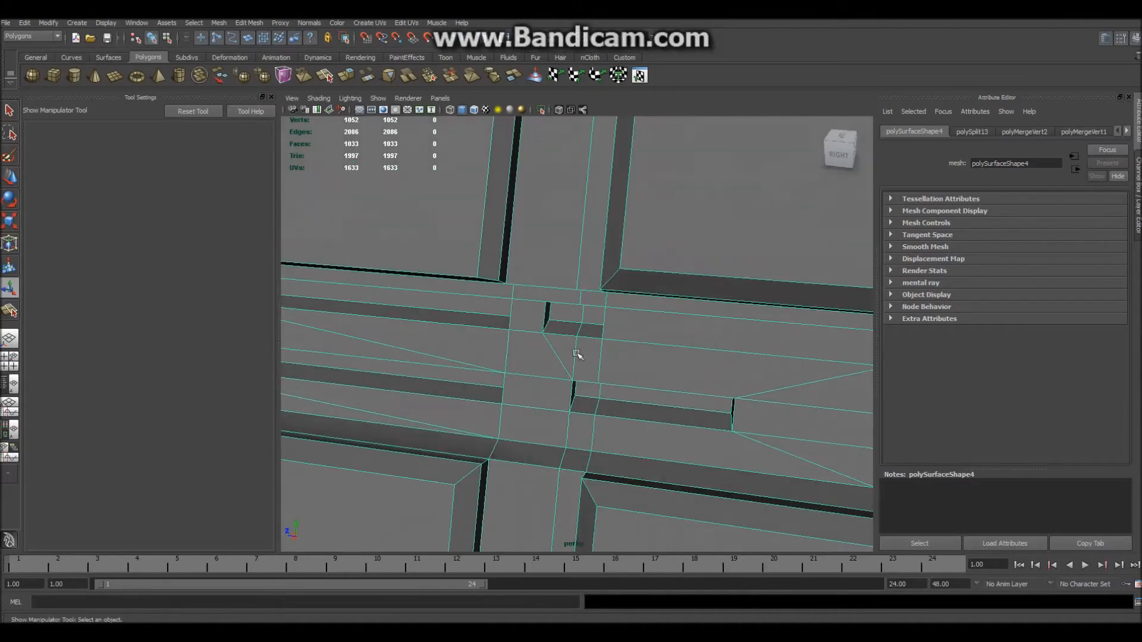
middle_click_drag(458, 363, 711, 324, "alt")
left_click_drag(711, 323, 574, 340, "alt")
middle_click_drag(311, 309, 607, 285, "alt")
left_click_drag(607, 286, 416, 296, "alt")
right_click(409, 297, "shift")
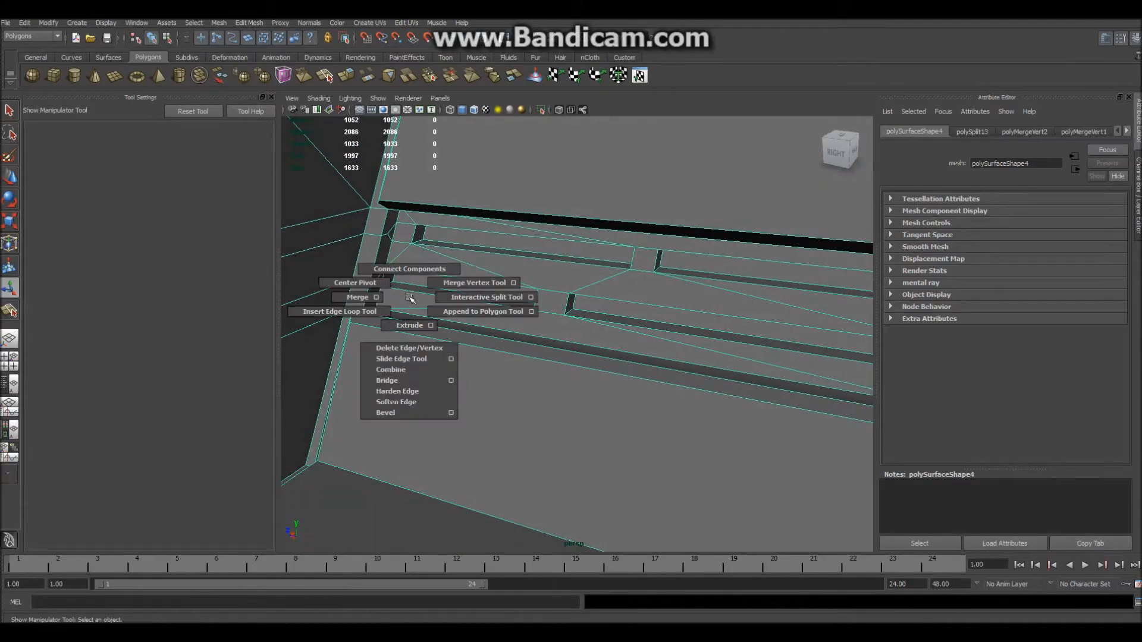
right_click_drag(394, 329, 469, 283, "shift")
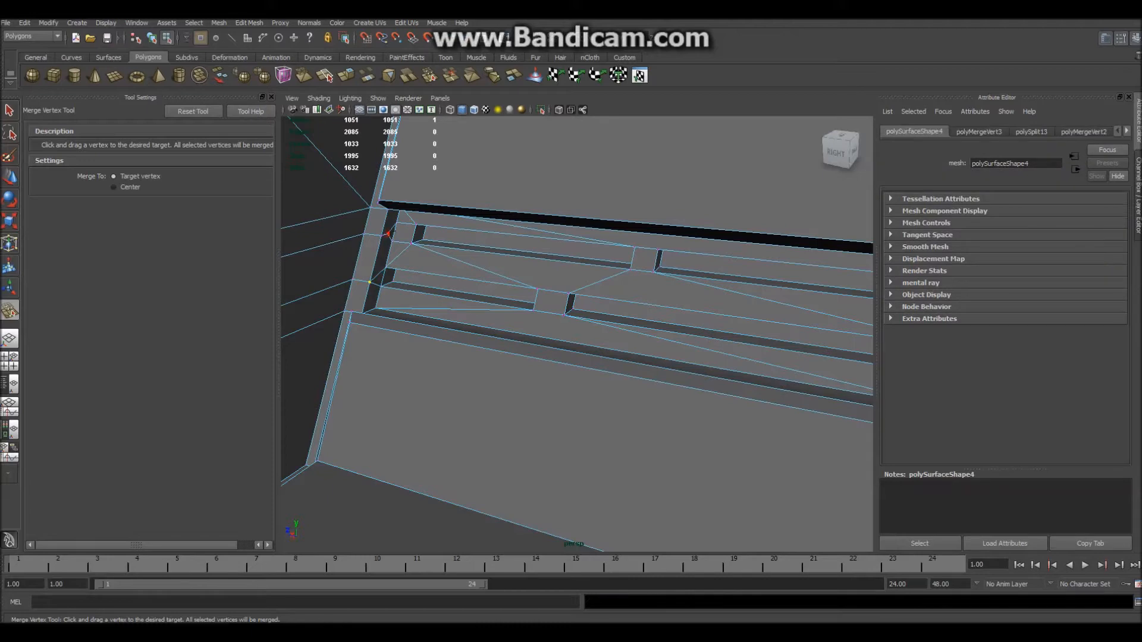
key("q")
Split an edge across the channel face from the upper slot's top end corner near the panel gap
scroll(427, 288, "down", 5)
left_click_drag(559, 368, 598, 391, "alt")
left_click_drag(618, 339, 650, 321, "alt")
right_click_drag(666, 273, 705, 279, "shift")
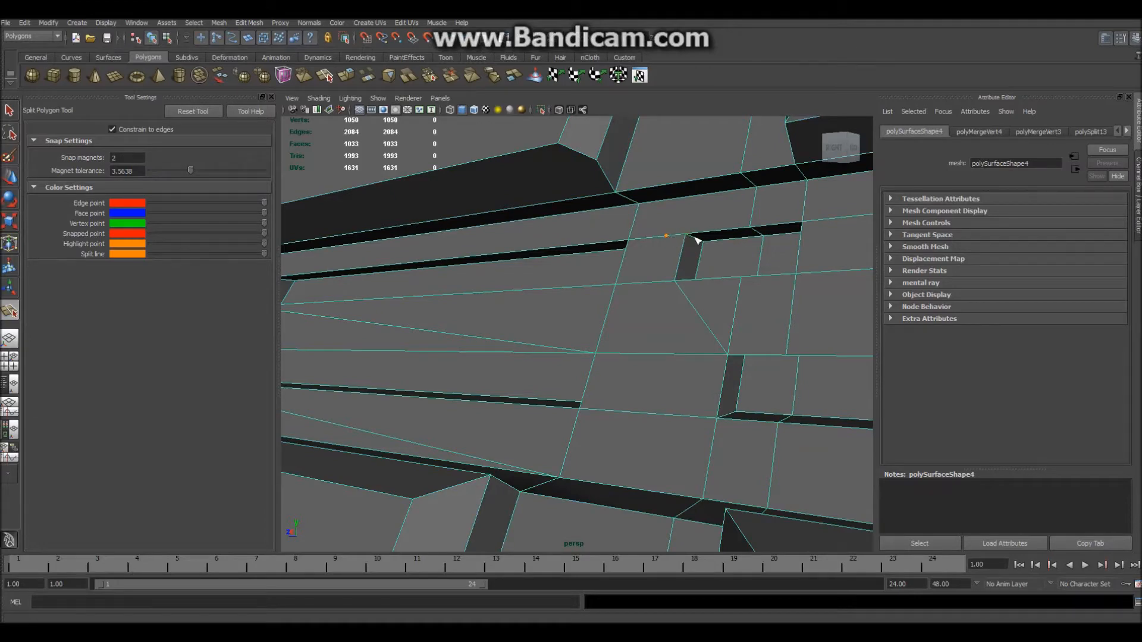
key("q")
Examine the whole ship and the deep recess between the upper and lower side armour plates
left_click_drag(765, 198, 594, 356, "alt")
right_click_drag(595, 357, 621, 338)
left_click(612, 183)
scroll(612, 190, "down", 5)
left_click_drag(533, 229, 610, 392, "alt")
left_click(612, 332)
scroll(599, 324, "down", 8)
scroll(687, 335, "up", 4)
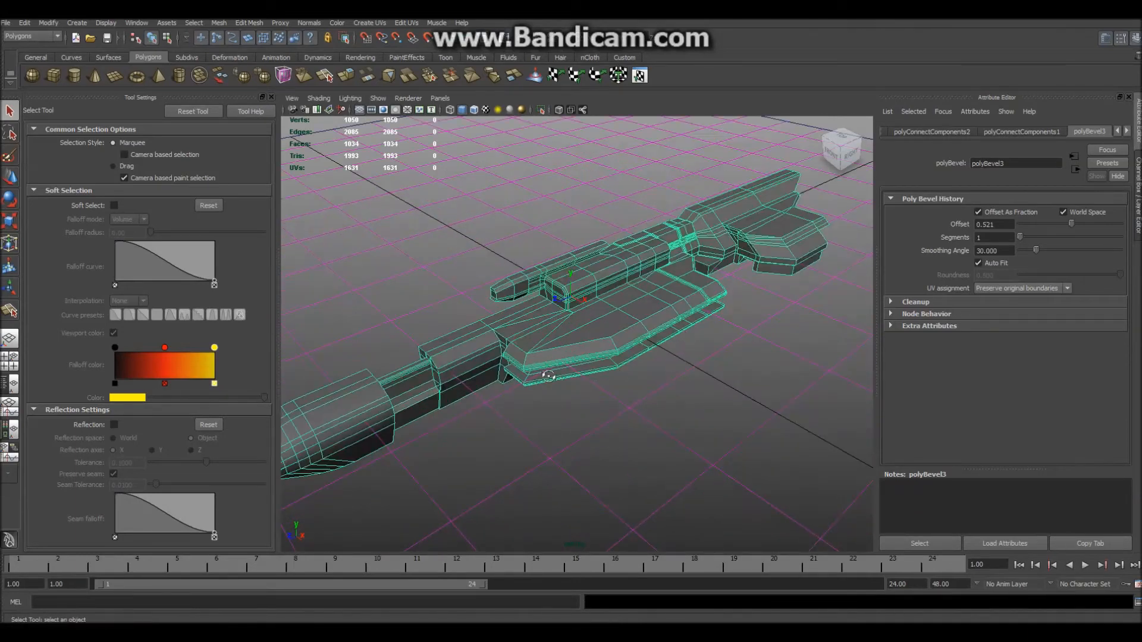
left_click_drag(535, 385, 558, 359, "alt")
scroll(559, 359, "up", 3)
middle_click_drag(558, 359, 633, 372, "alt")
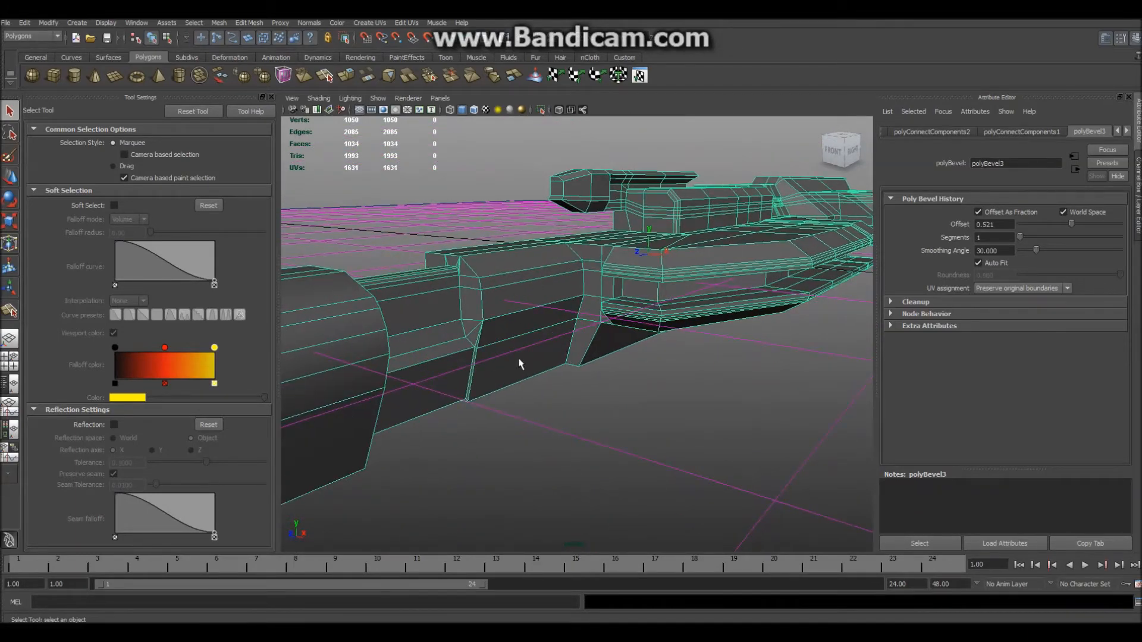
left_click_drag(672, 407, 538, 392, "alt")
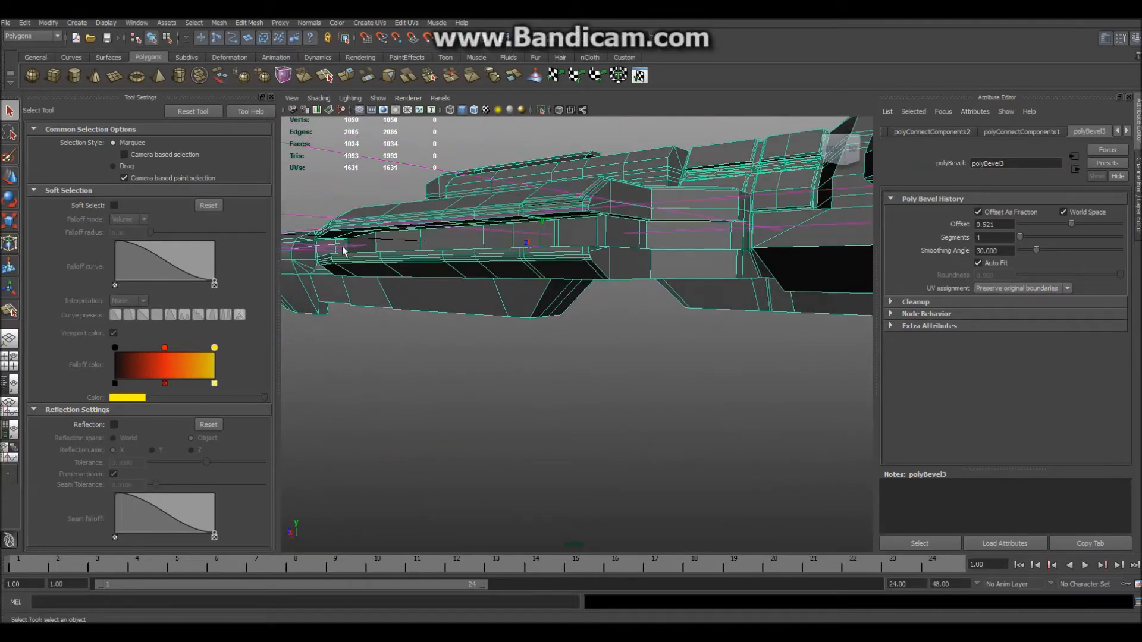
left_click_drag(531, 242, 545, 234, "alt")
middle_click_drag(545, 234, 540, 273, "alt")
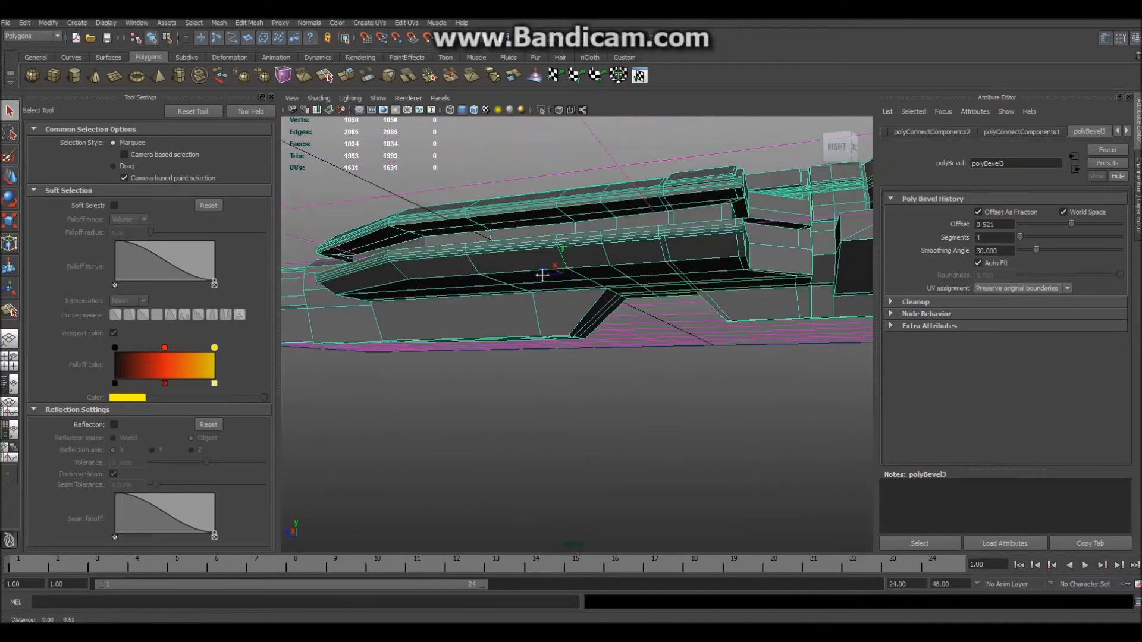
scroll(544, 284, "up", 2)
left_click_drag(496, 285, 441, 302, "alt")
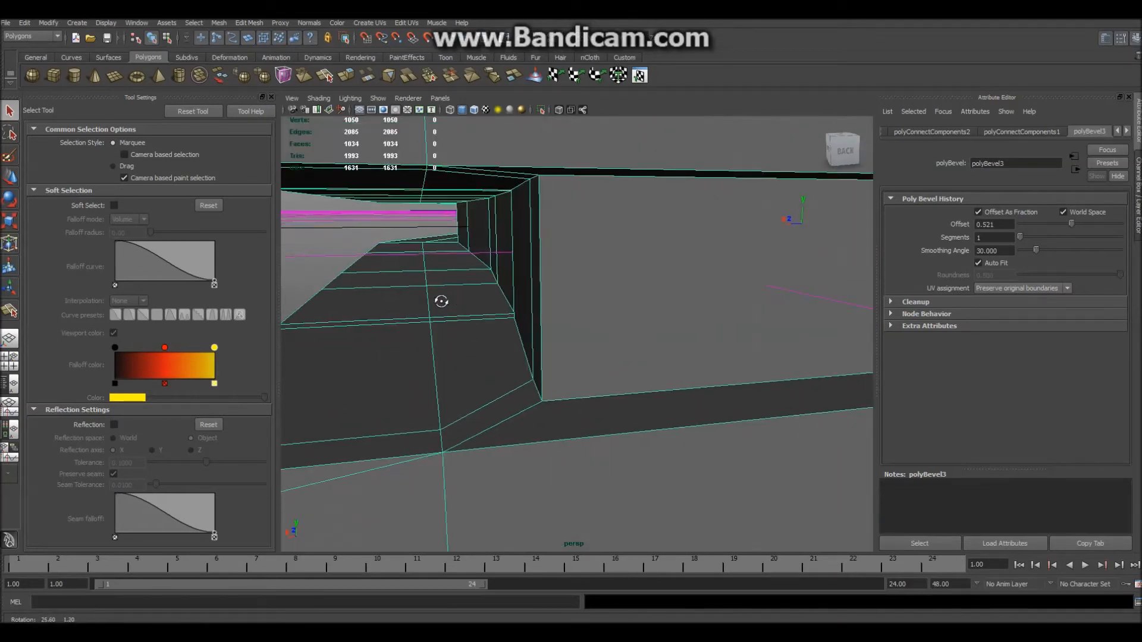
Shift the vertical edge at the rear corner of the side recess's inner wall slightly along the X axis
right_click_drag(577, 324, 542, 298)
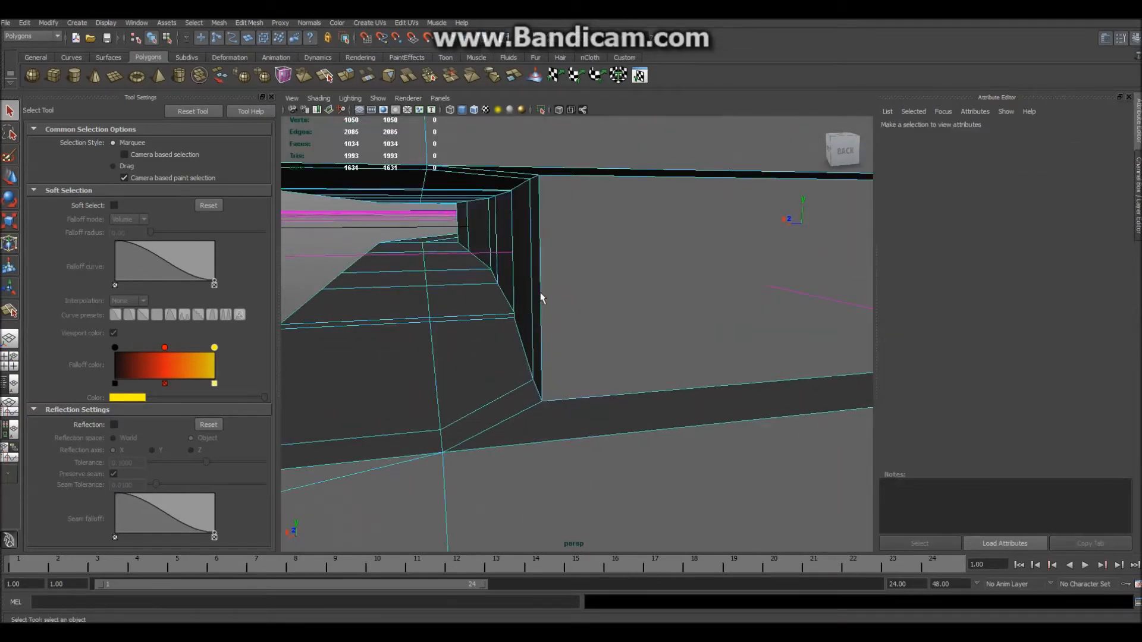
left_click(546, 299)
key("w")
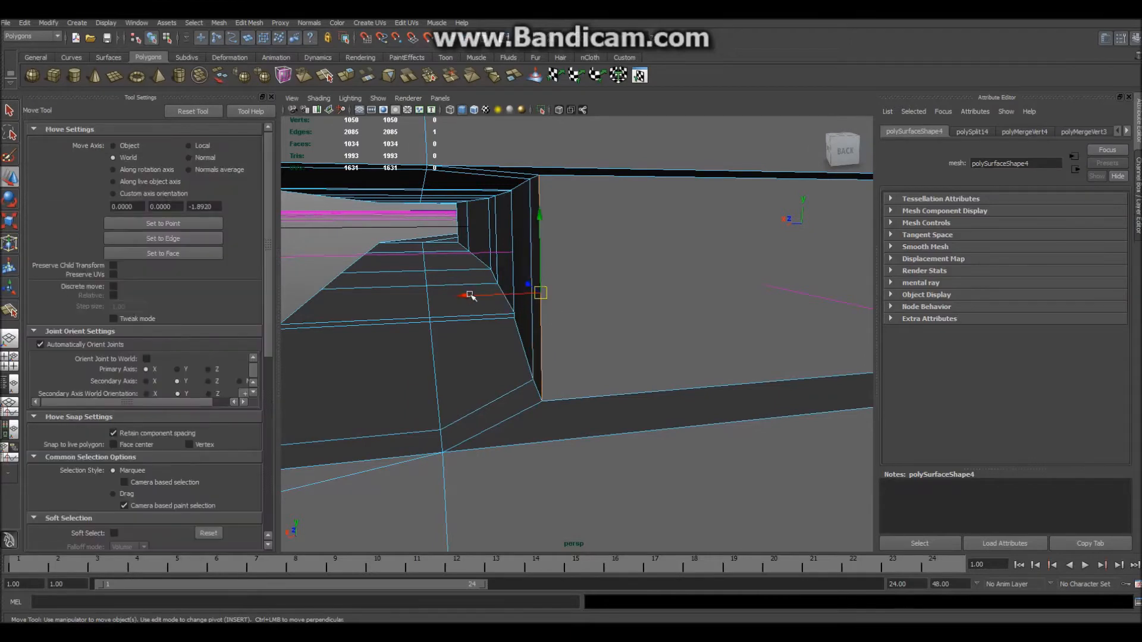
left_click_drag(472, 297, 521, 298)
key("ctrl+z")
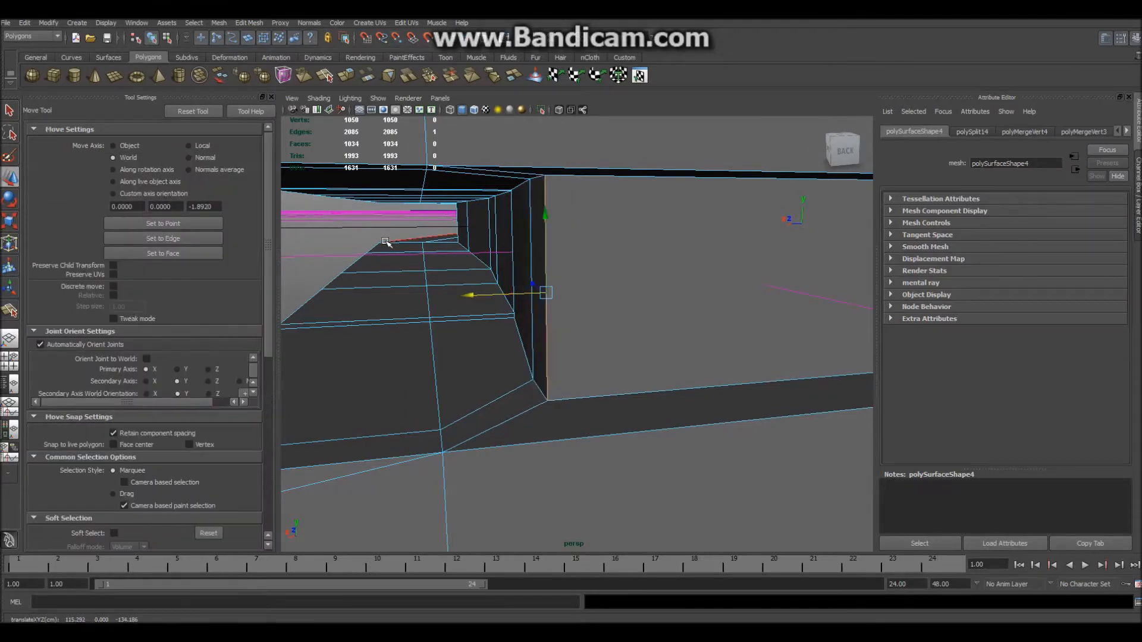
left_click_drag(482, 306, 730, 365, "alt")
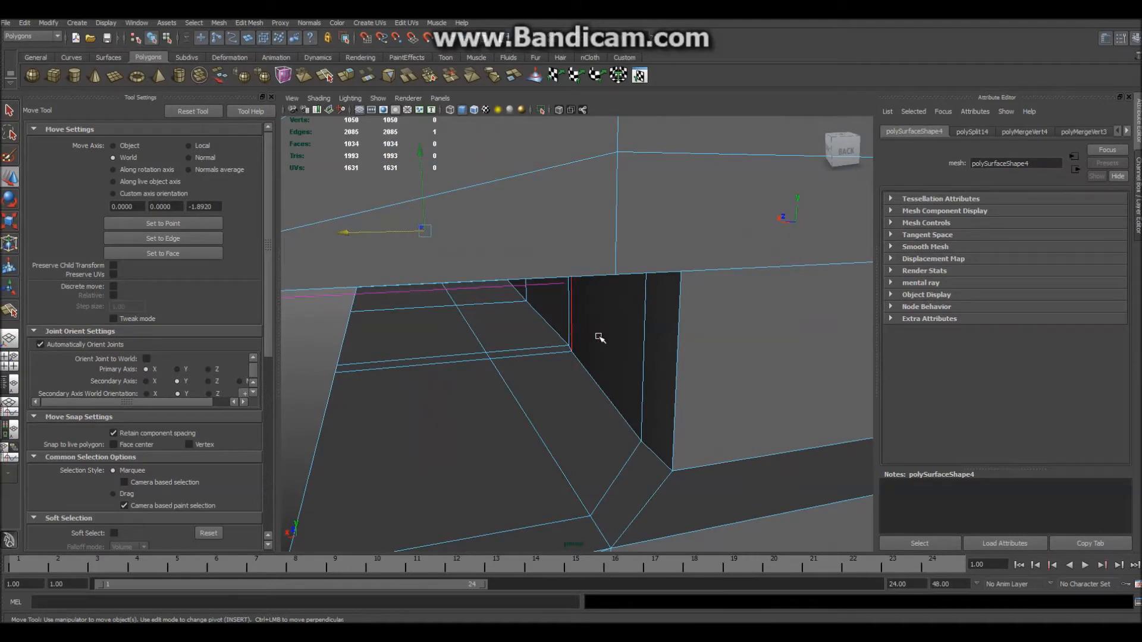
Select the next vertical edge along the side recess's inner wall and nudge it slightly along X
left_click(509, 296)
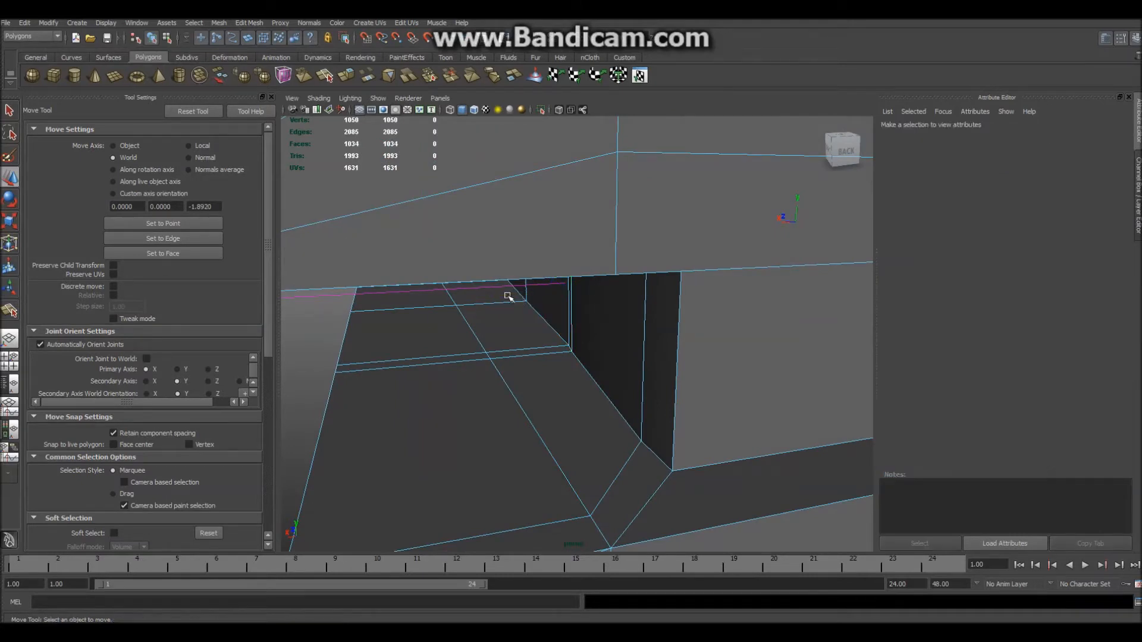
left_click(571, 317)
left_click_drag(489, 316, 644, 320, "alt")
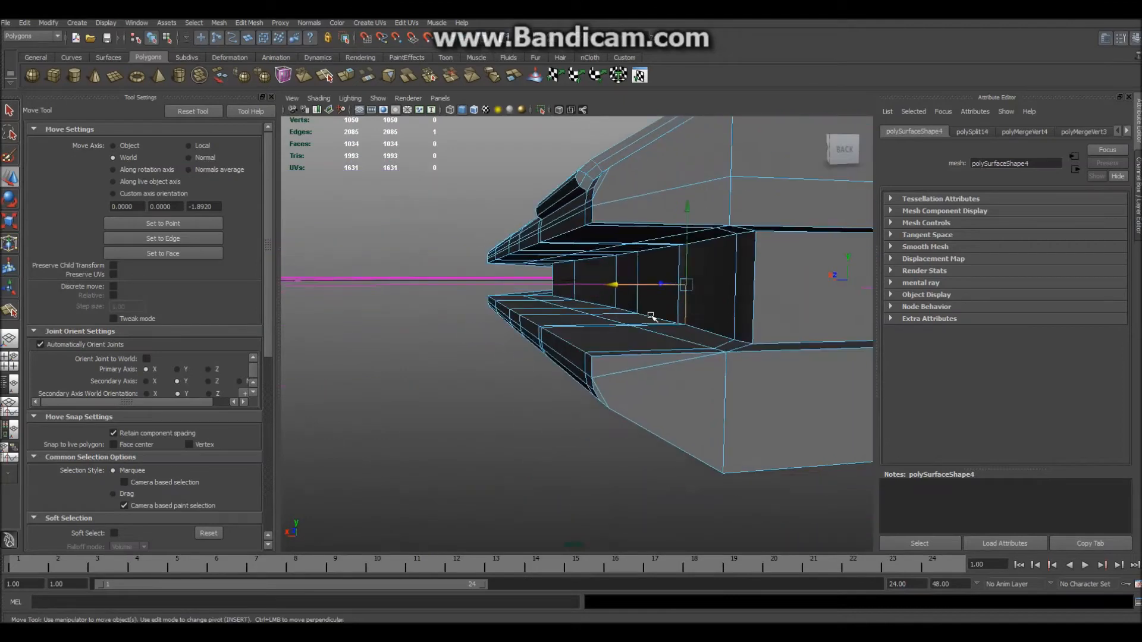
left_click_drag(544, 334, 458, 319, "alt")
scroll(454, 351, "up", 5)
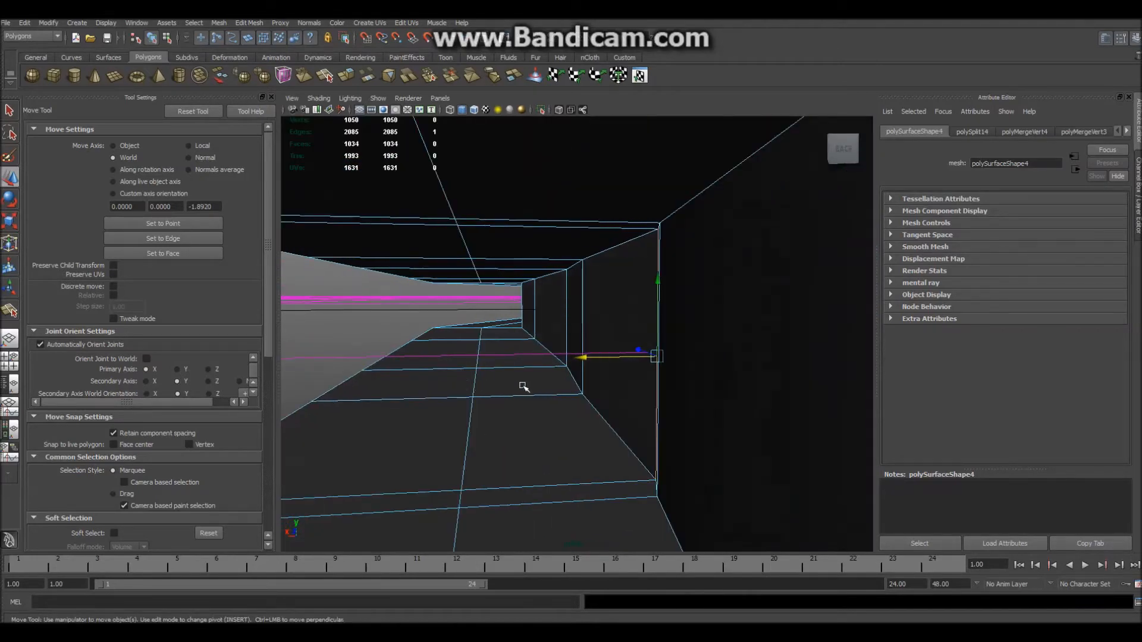
mouse_move(523, 386)
left_mouse_down("alt")
mouse_move(545, 393)
mouse_move(529, 404)
left_mouse_up("alt")
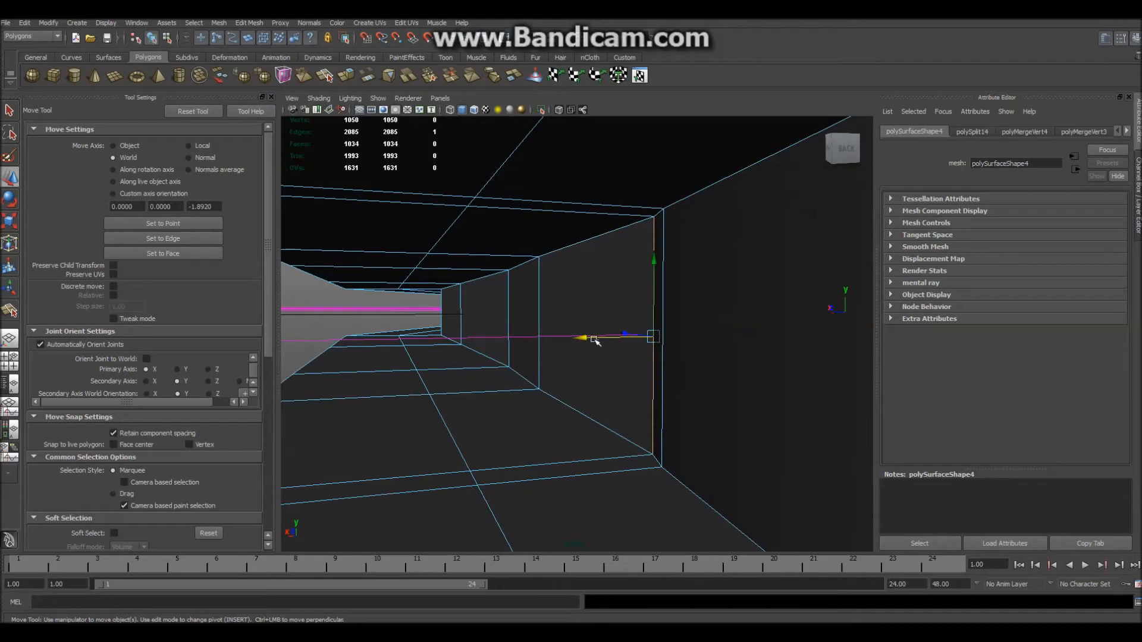
left_click_drag(586, 338, 578, 338)
Nudge the vertical edge near the front of the side recess's inner wall along X
left_click(548, 351)
left_click_drag(470, 327, 641, 325)
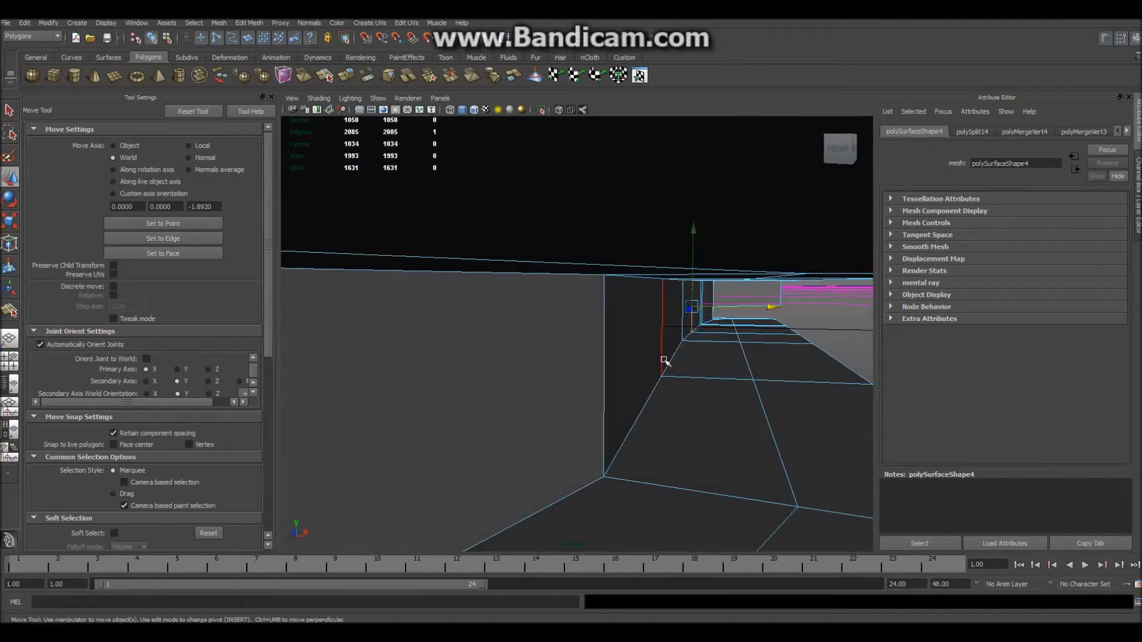
left_click_drag(741, 330, 684, 330)
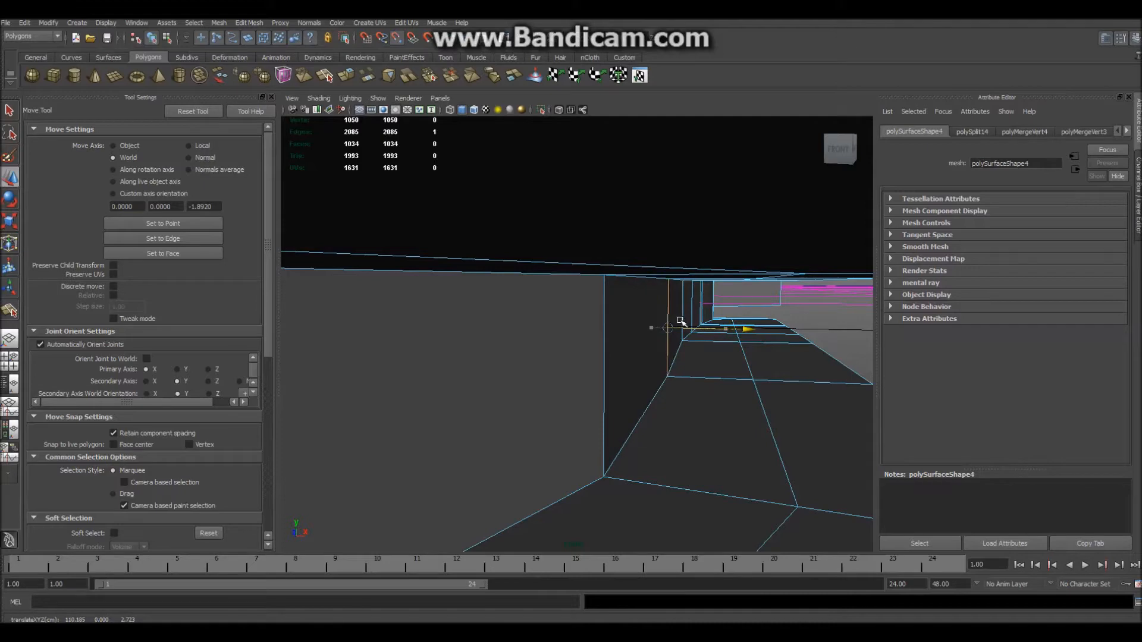
Return to object selection and inspect the complete ship from above, the side and the rear
left_click_drag(602, 390, 668, 351, "alt")
scroll(735, 397, "down", 5)
left_click(747, 405)
mouse_move(747, 405)
left_mouse_down("alt")
mouse_move(761, 397)
mouse_move(512, 405)
mouse_move(529, 405)
mouse_move(519, 395)
mouse_move(733, 401)
left_mouse_up("alt")
right_click_drag(639, 304, 690, 289)
scroll(691, 368, "down", 5)
left_click(691, 379)
mouse_move(692, 379)
left_mouse_down("alt")
mouse_move(701, 352)
mouse_move(640, 408)
mouse_move(559, 448)
mouse_move(681, 375)
left_mouse_up("alt")
left_click_drag(593, 418, 571, 440, "alt")
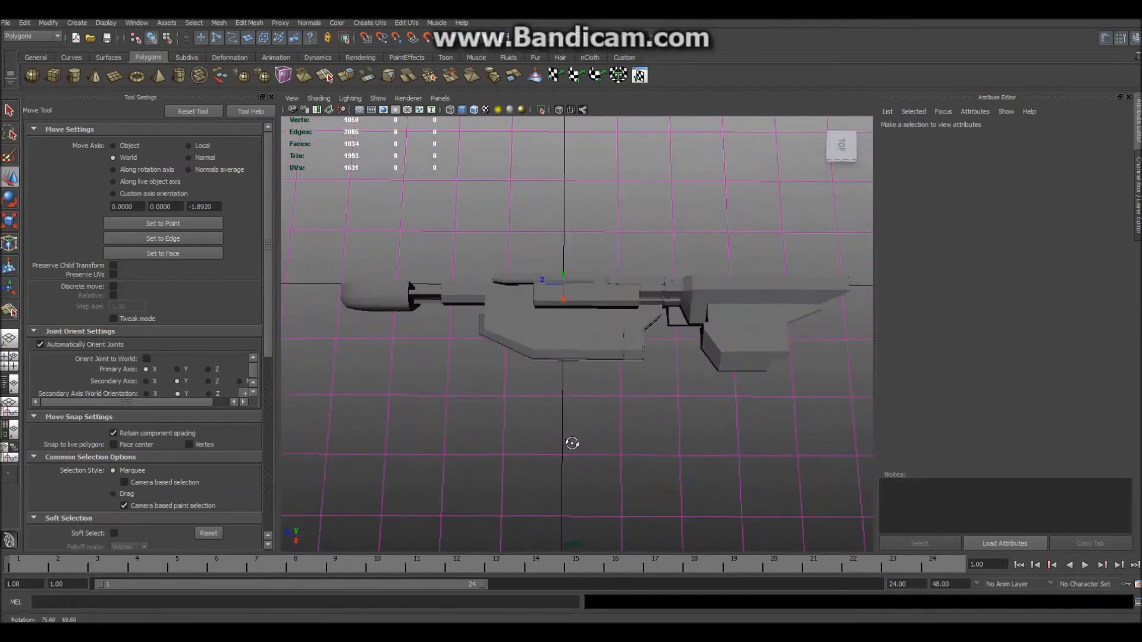
scroll(571, 441, "up", 6)
left_click_drag(644, 396, 693, 431, "alt")
scroll(586, 433, "down", 6)
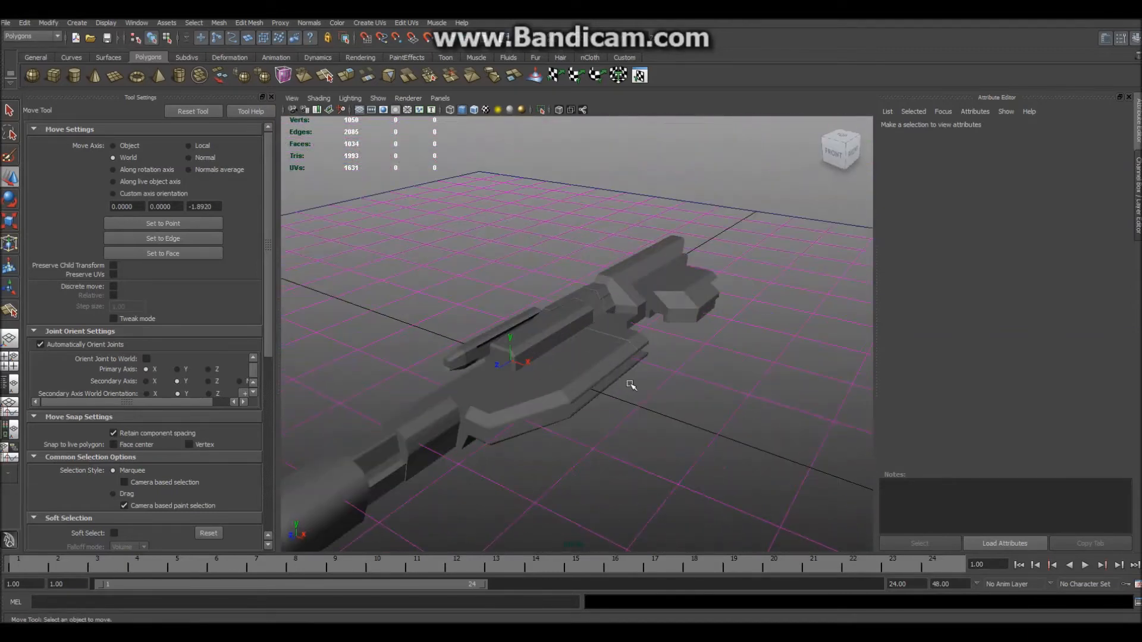
scroll(630, 386, "up", 8)
left_click_drag(644, 357, 670, 434, "alt")
left_click_drag(755, 455, 532, 355, "alt")
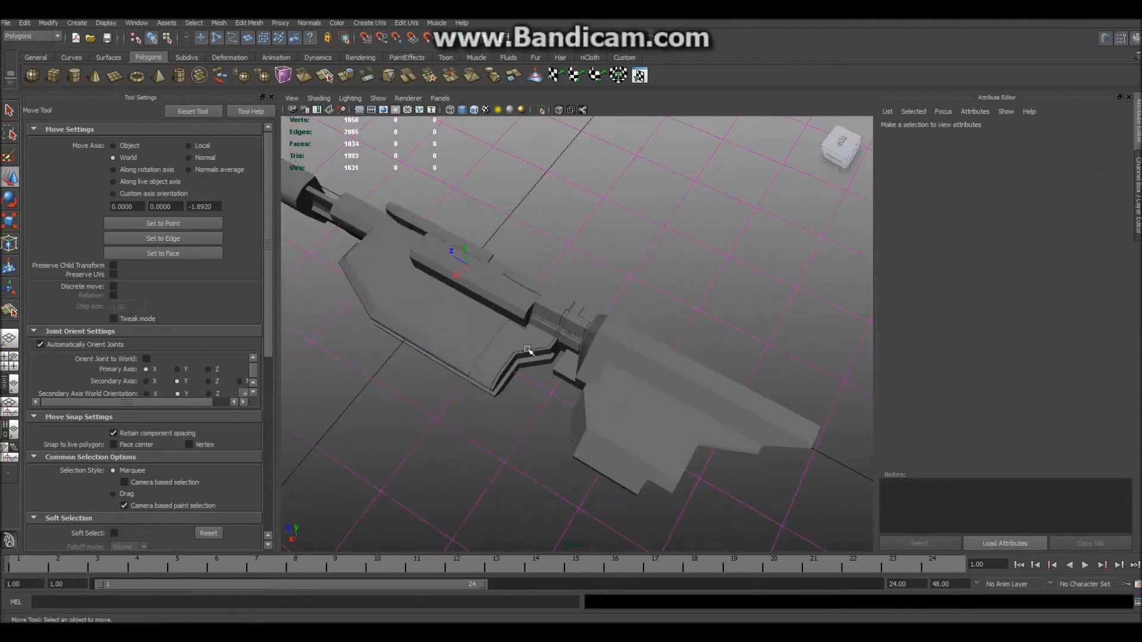
left_click_drag(517, 340, 502, 302, "alt")
right_click_drag(502, 302, 528, 339, "alt")
Save the scene and continue past the student version notice
key("q")
key("ctrl+s")
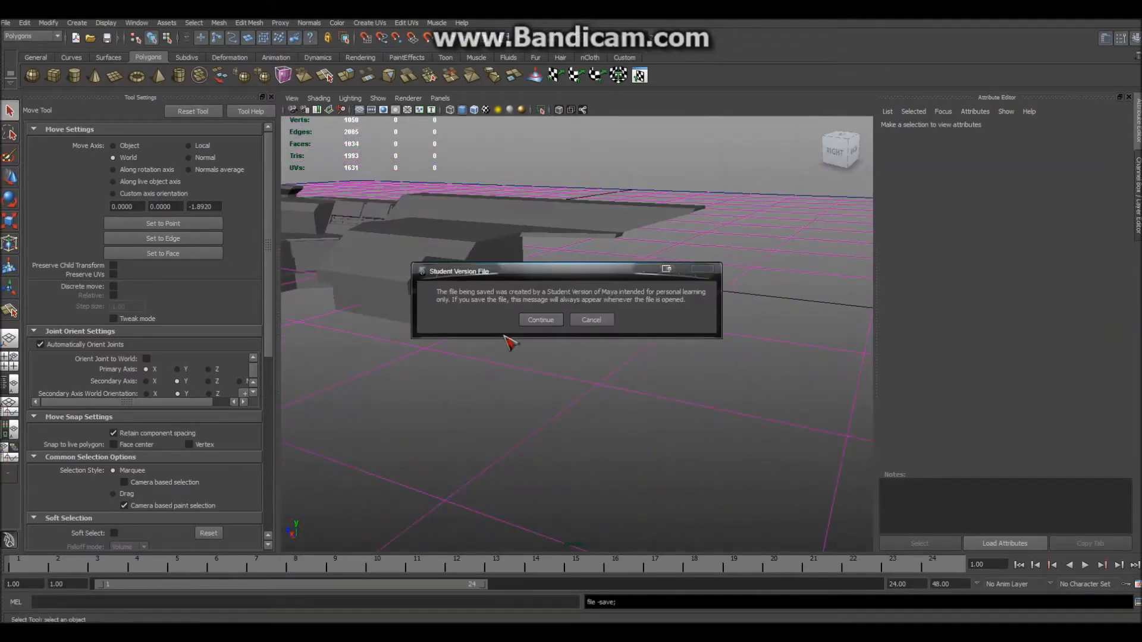
left_click(541, 322)
Create a polygon cylinder and move it along Z to behind the ship's tail
left_click_drag(530, 339, 584, 406, "alt")
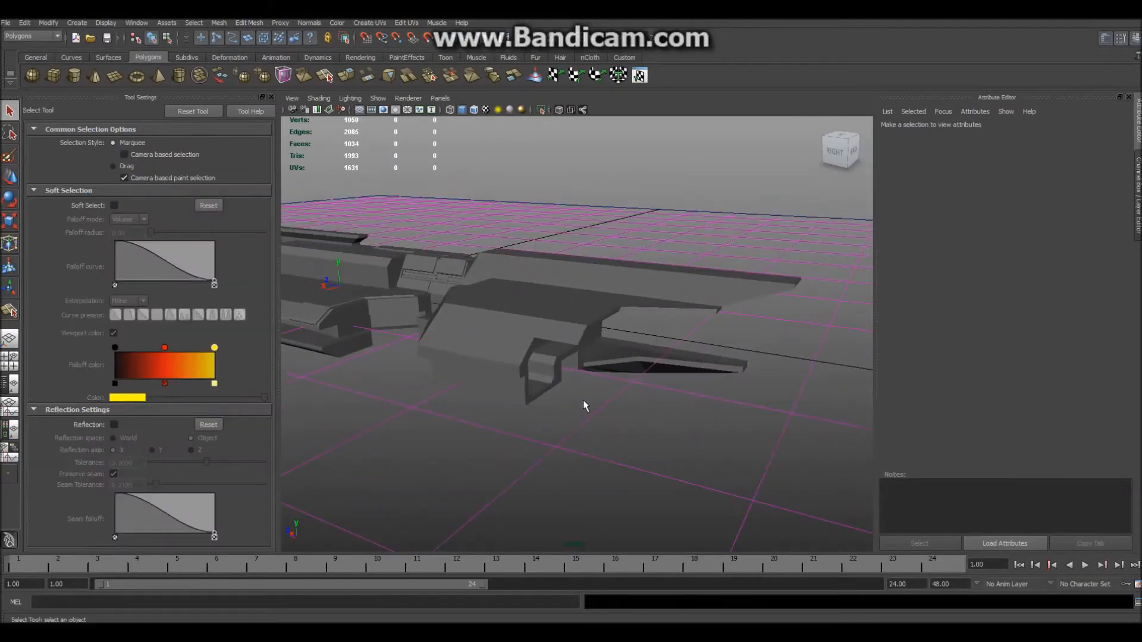
left_click(73, 76)
key("w")
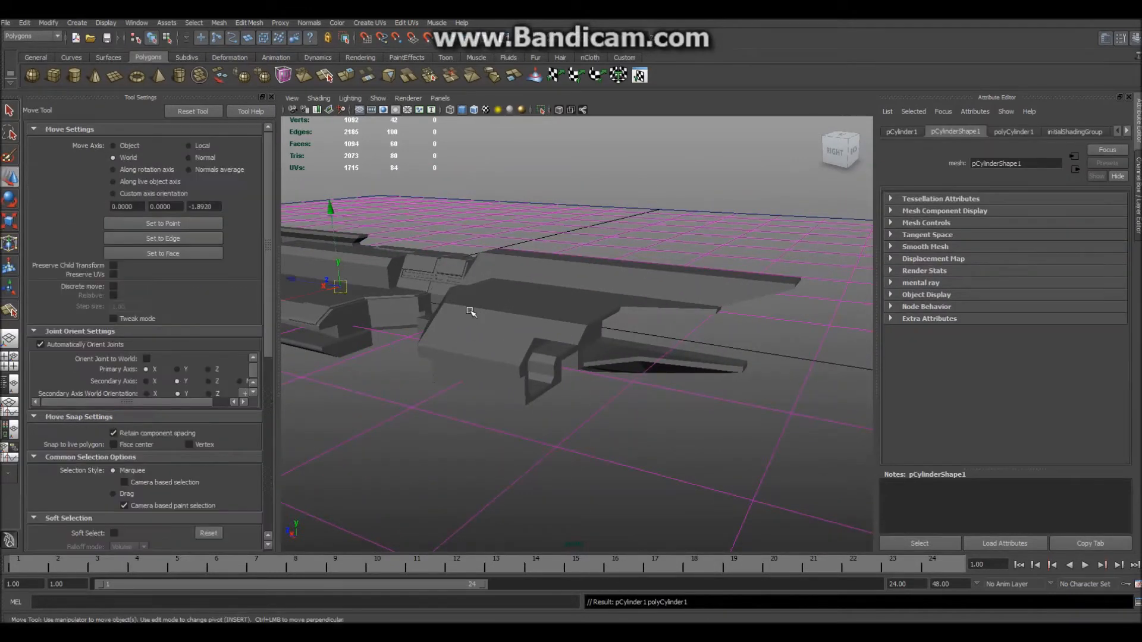
left_click_drag(303, 280, 302, 280)
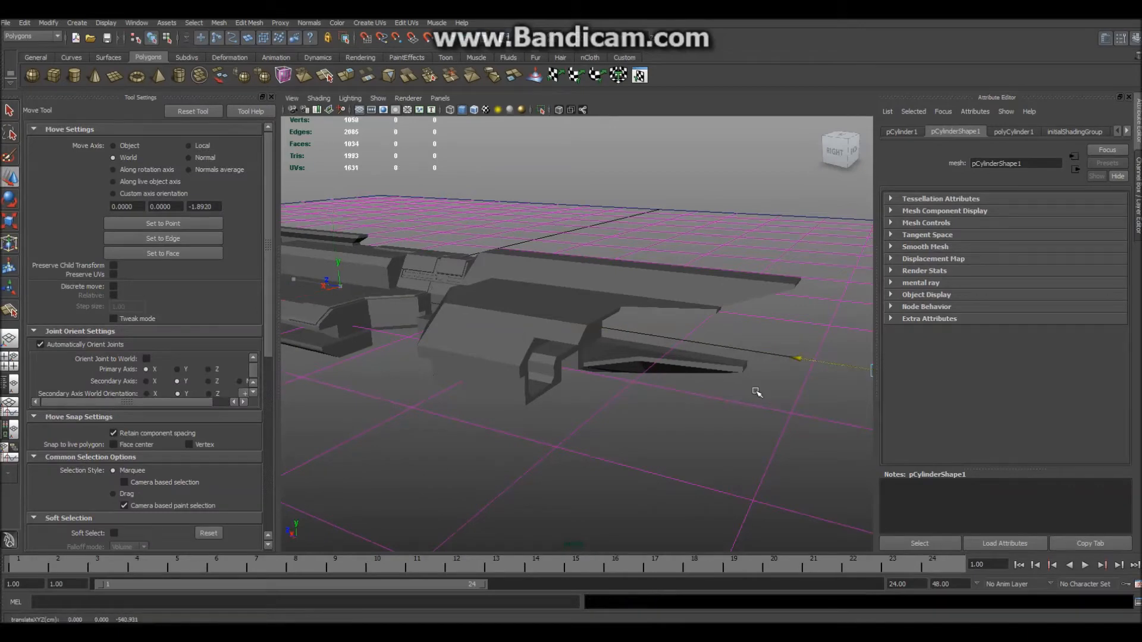
middle_click_drag(807, 405, 668, 383, "alt")
Scale the cylinder up uniformly by a factor of about 53
key("r")
left_click_drag(670, 339, 803, 203)
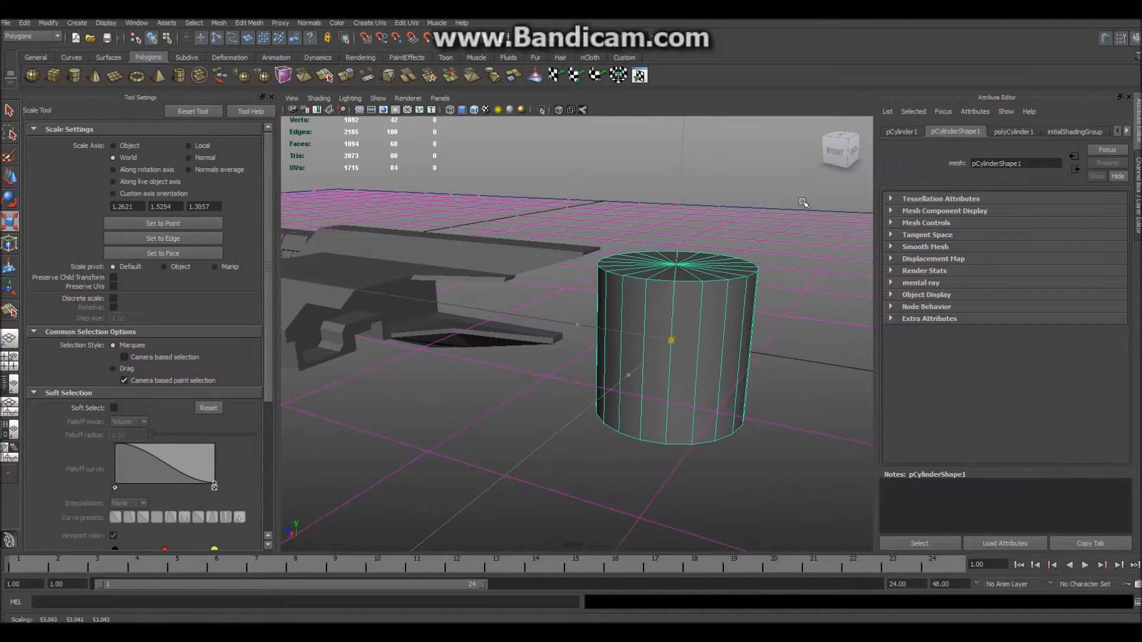
left_click_drag(739, 311, 758, 331, "alt")
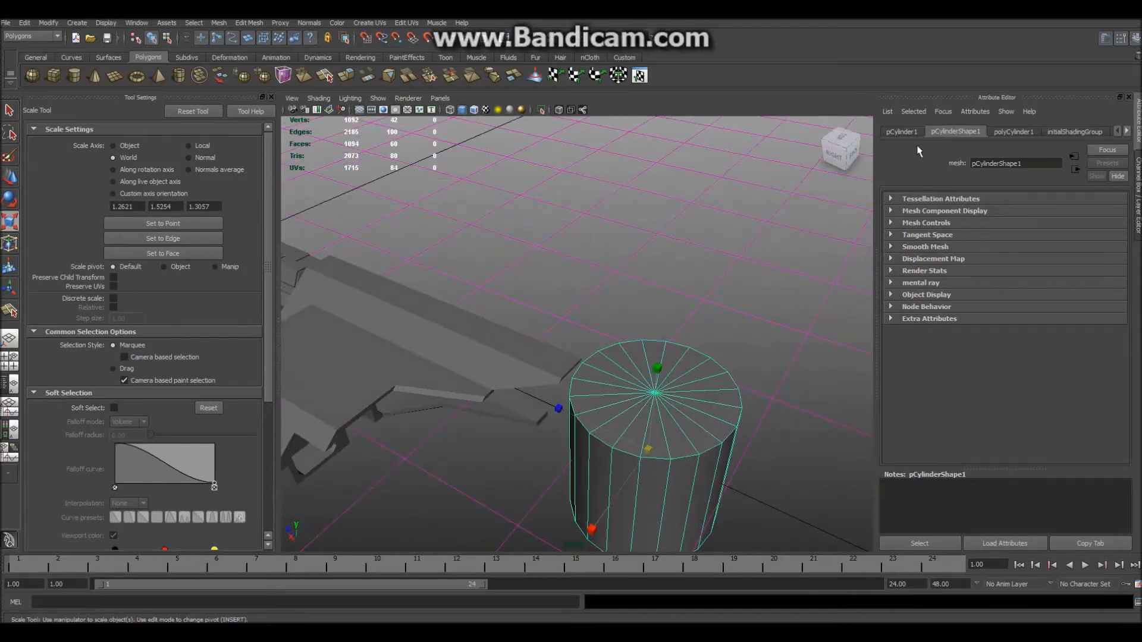
Show the cylinder's polyCylinder1 construction settings and frame the cylinder
left_click(901, 132)
left_click(975, 132)
left_click(1004, 132)
left_click_drag(759, 303, 729, 266, "alt")
right_click_drag(706, 270, 750, 253)
key("f")
mouse_move(685, 309)
left_mouse_down("alt")
mouse_move(701, 351)
mouse_move(702, 303)
left_mouse_up("alt")
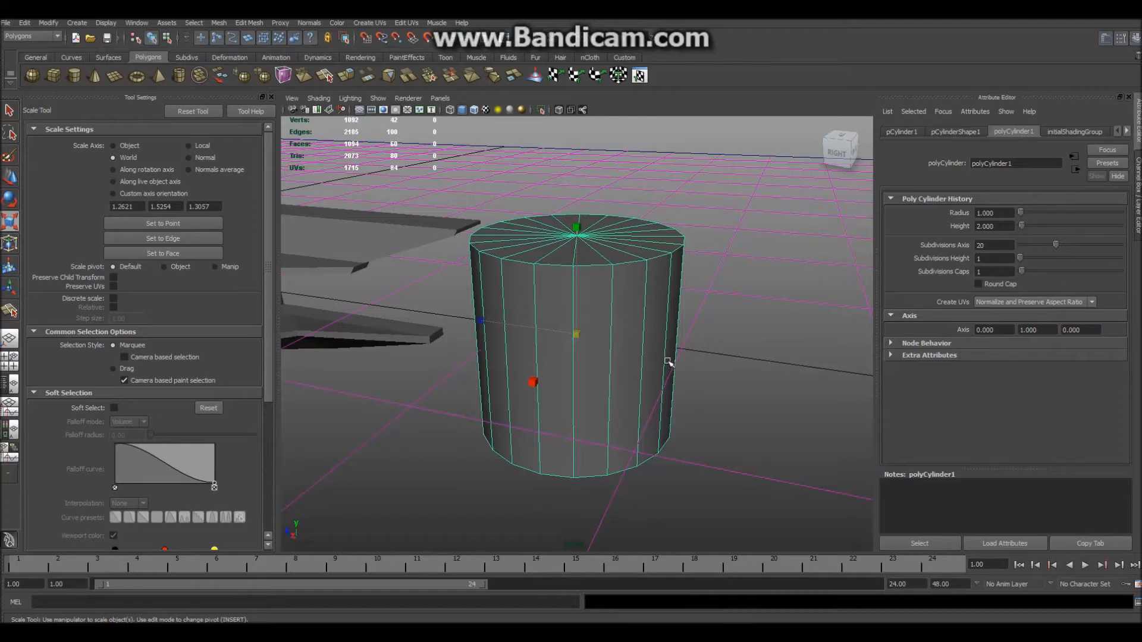
Rotate the cylinder onto its side, lengthwise along the ship's Z axis, using discrete rotation with a step size of 15
key("e")
left_click_drag(626, 247, 660, 263)
key("ctrl+z")
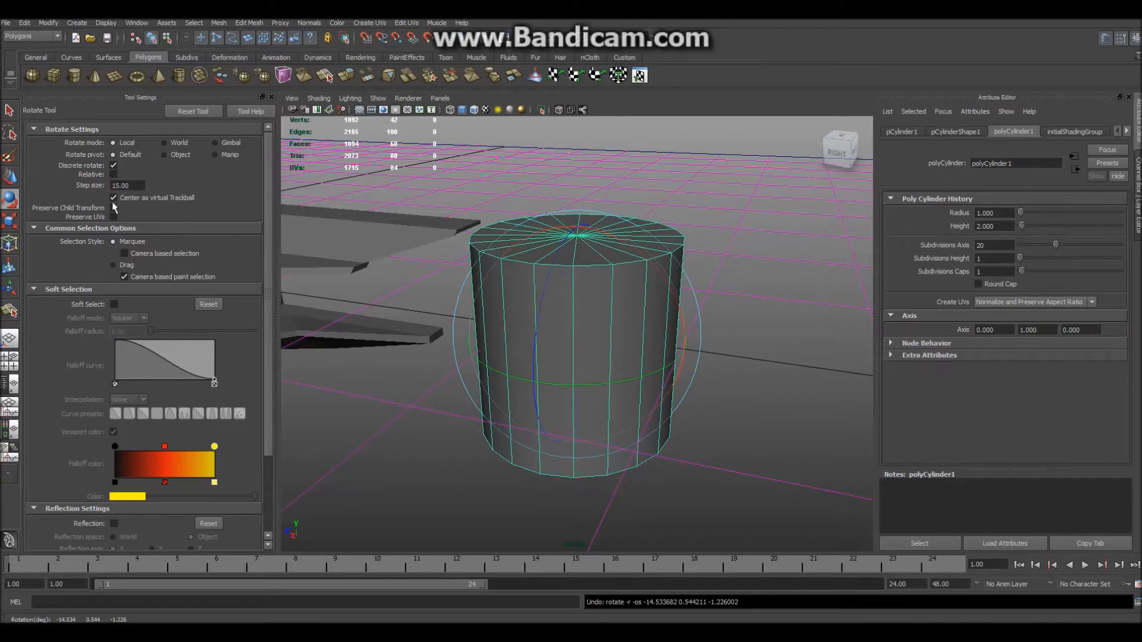
left_click_drag(627, 247, 688, 372, "alt")
Scale the cylinder down and move it along Z up against the ship's rear hull
key("r")
left_click_drag(580, 336, 545, 474)
key("w")
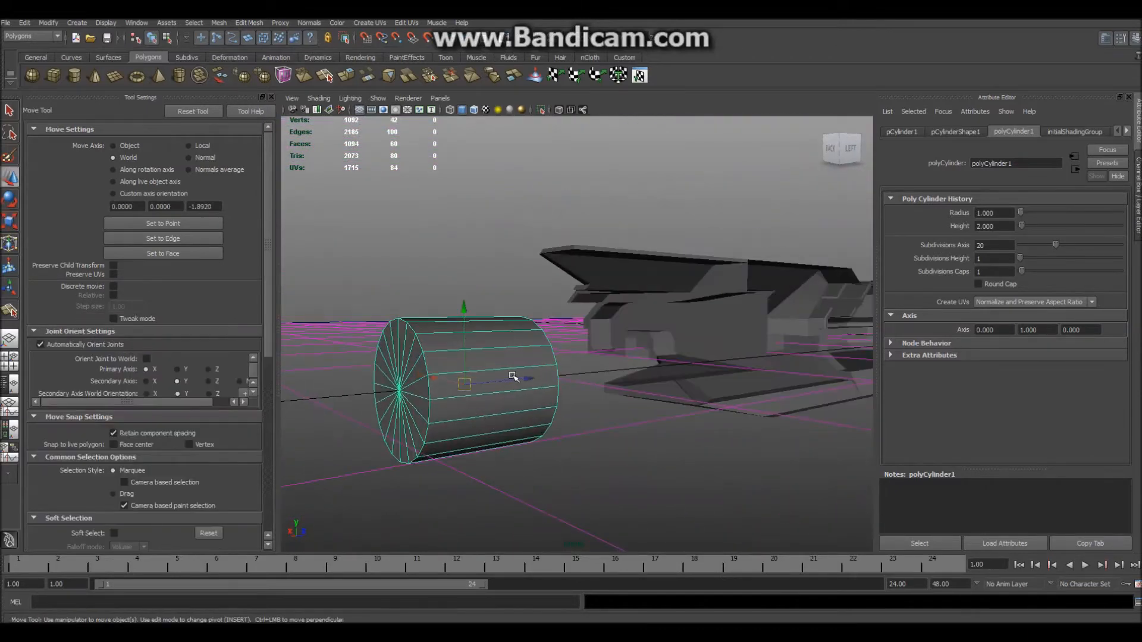
left_click_drag(512, 377, 714, 363)
left_click_drag(714, 419, 546, 321, "alt")
scroll(523, 467, "up", 6)
scroll(517, 411, "down", 4)
left_click_drag(618, 413, 565, 410, "alt")
Resize and reposition the cylinder to fit between the upper and lower tail plates at the rear hull
key("r")
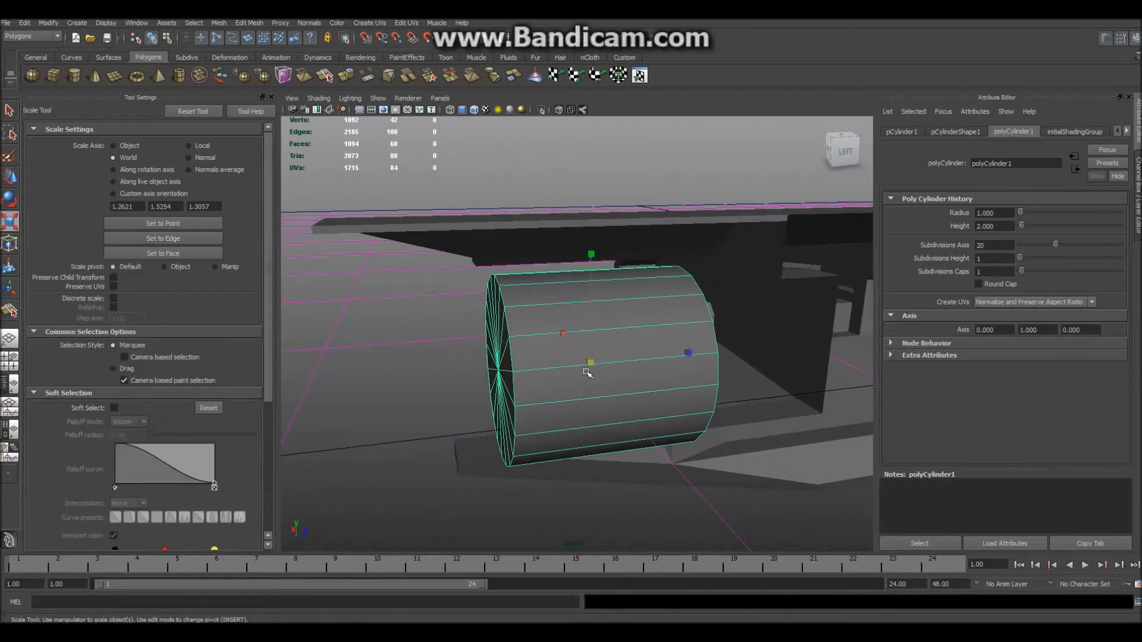
left_click_drag(593, 361, 415, 359)
key("w")
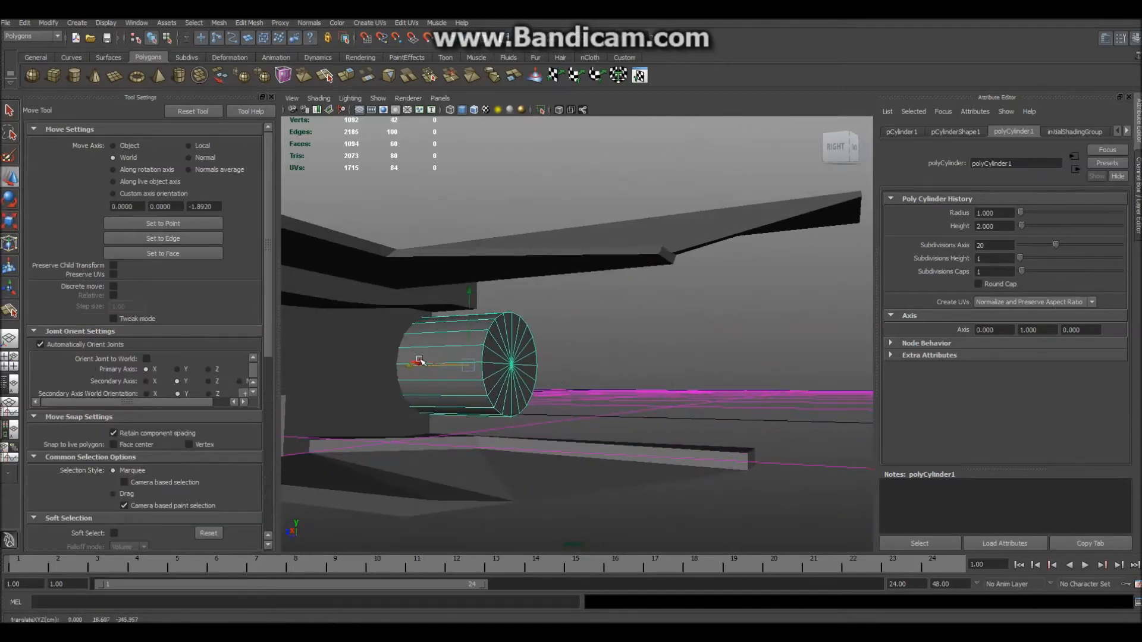
left_click_drag(468, 292, 469, 303)
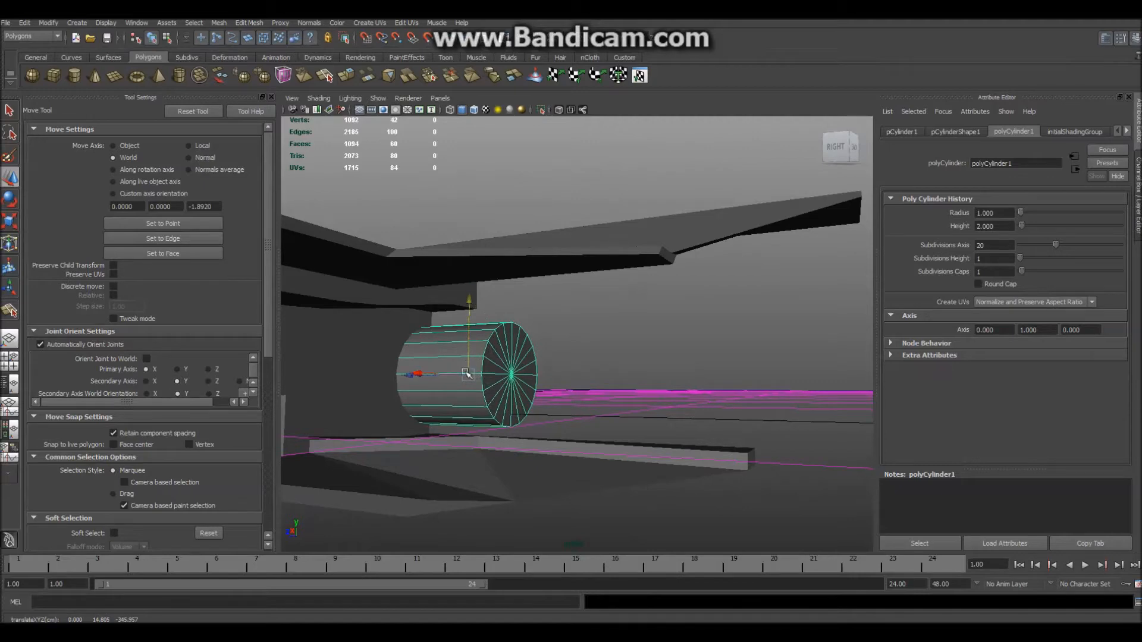
key("r")
left_click_drag(467, 374, 488, 351)
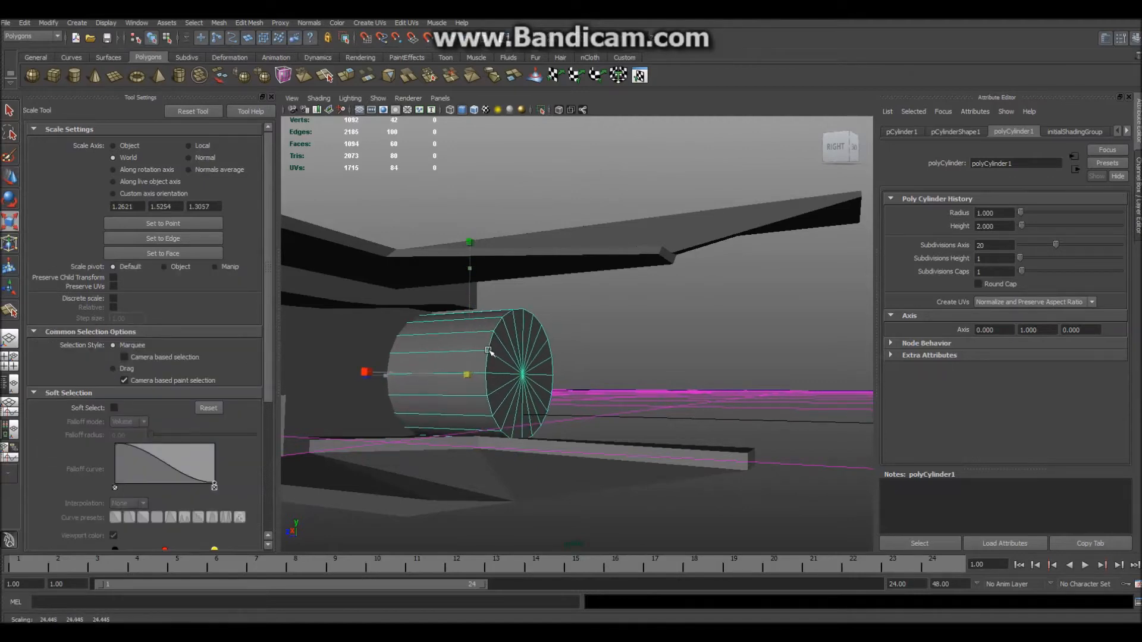
Adjust the cylinder's height between the tail plates and reduce its axis subdivisions to 16
left_click_drag(618, 351, 543, 375, "alt")
key("w")
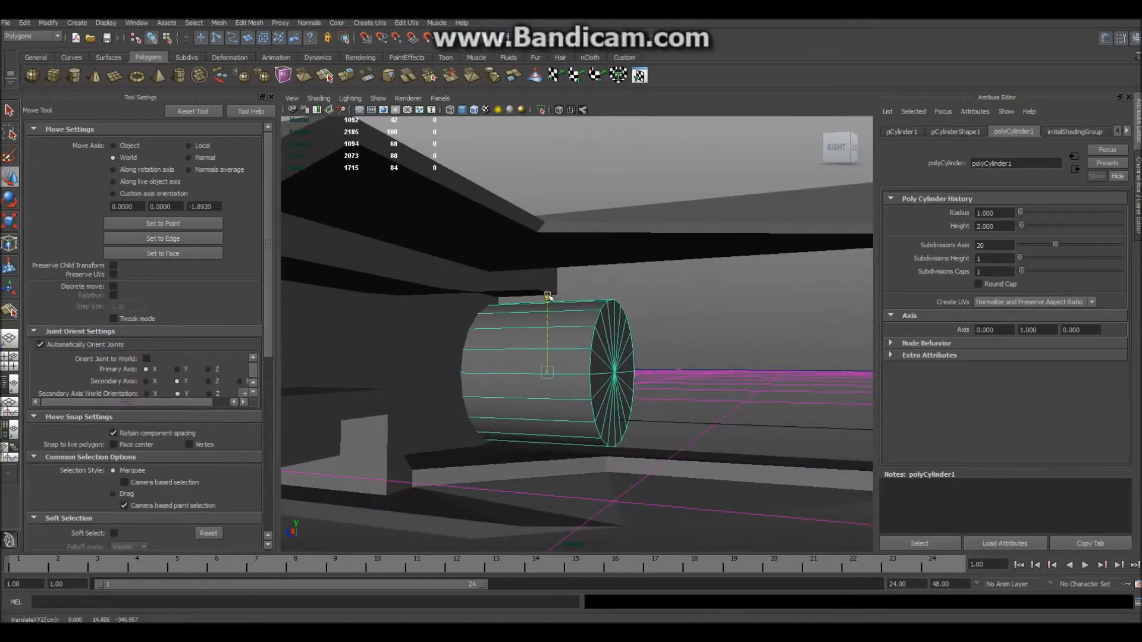
left_click_drag(730, 342, 321, 346, "alt")
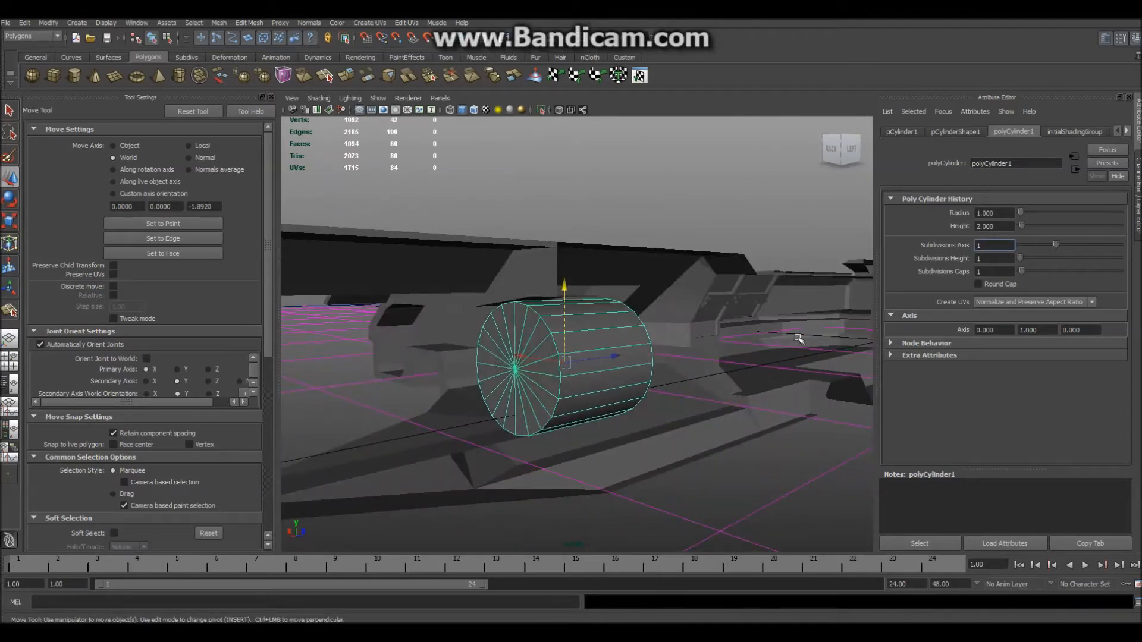
Delete the cap faces at both ends of the engine cylinder to make it an open tube
left_click_drag(762, 481, 532, 470, "alt")
right_click(598, 376)
right_click_drag(600, 386, 599, 404)
left_click_drag(611, 355, 628, 380)
left_click_drag(303, 271, 457, 280, "alt")
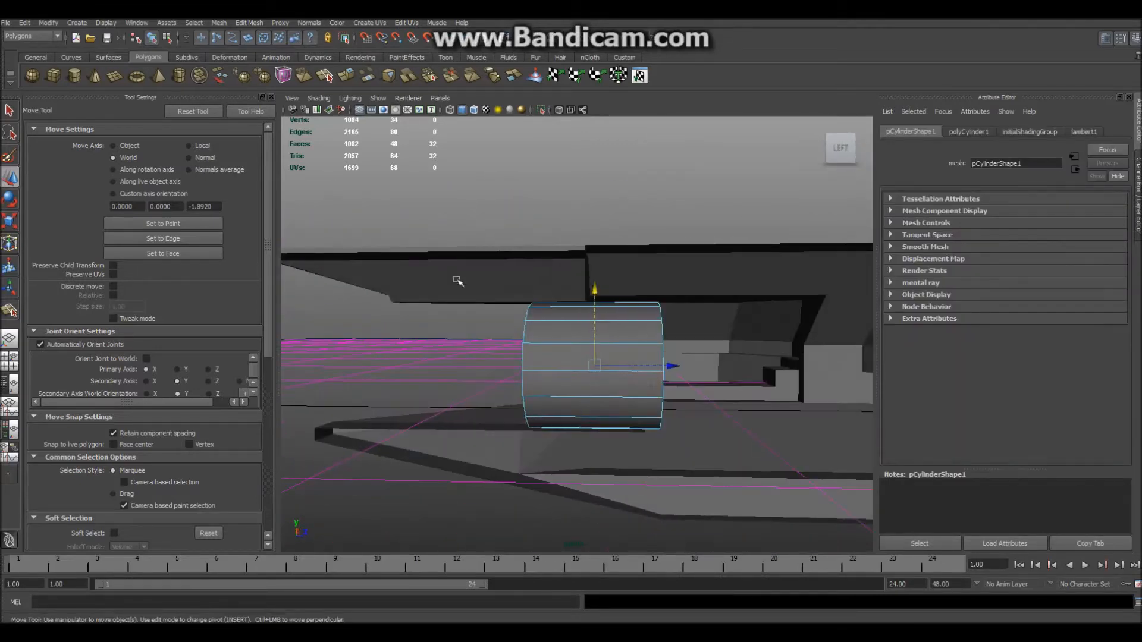
left_click_drag(549, 506, 543, 446)
left_click_drag(439, 458, 463, 375, "alt")
right_click_drag(624, 328, 631, 323)
left_click(612, 334)
left_click_drag(643, 469, 733, 450, "alt")
right_click_drag(563, 358, 561, 387)
left_click_drag(583, 409, 653, 404, "alt")
left_click_drag(521, 349, 658, 415)
key("Delete")
Extrude the tube's rear border edge loop inward by about 3.3 units to form a narrow rim
scroll(565, 405, "up", 4)
right_click_drag(657, 387, 667, 378)
double_click(670, 378)
right_click(669, 376, "shift")
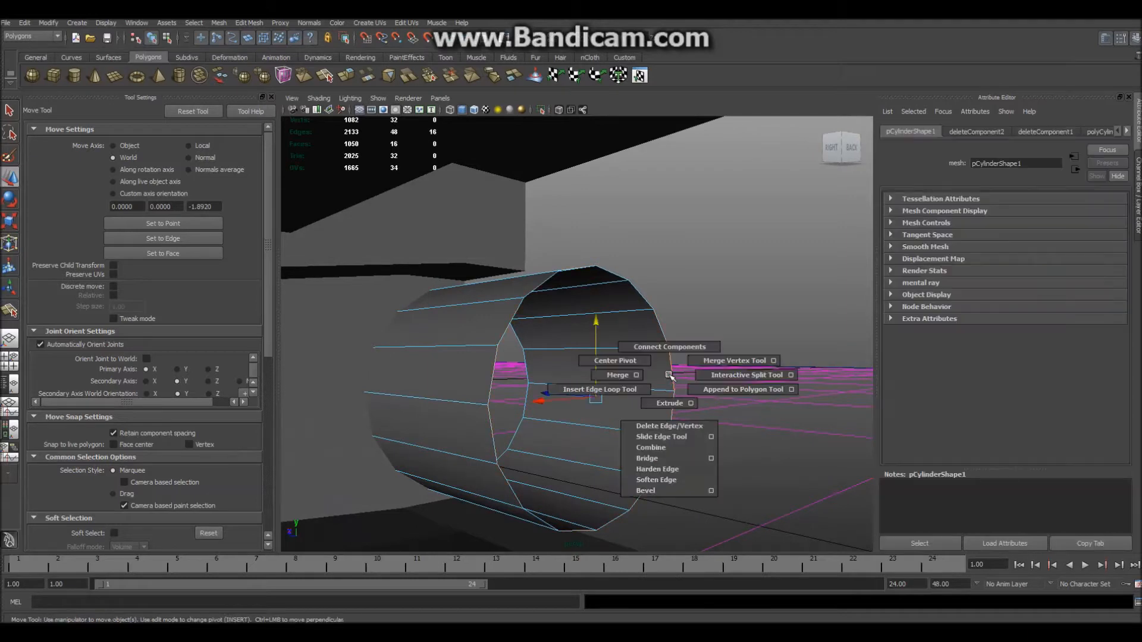
left_click(659, 404)
mouse_move(477, 523)
left_mouse_down()
mouse_move(459, 541)
mouse_move(491, 510)
mouse_move(483, 516)
left_mouse_up()
scroll(632, 496, "down", 4)
left_click_drag(632, 497, 716, 476, "alt")
middle_click_drag(717, 412, 704, 408, "alt")
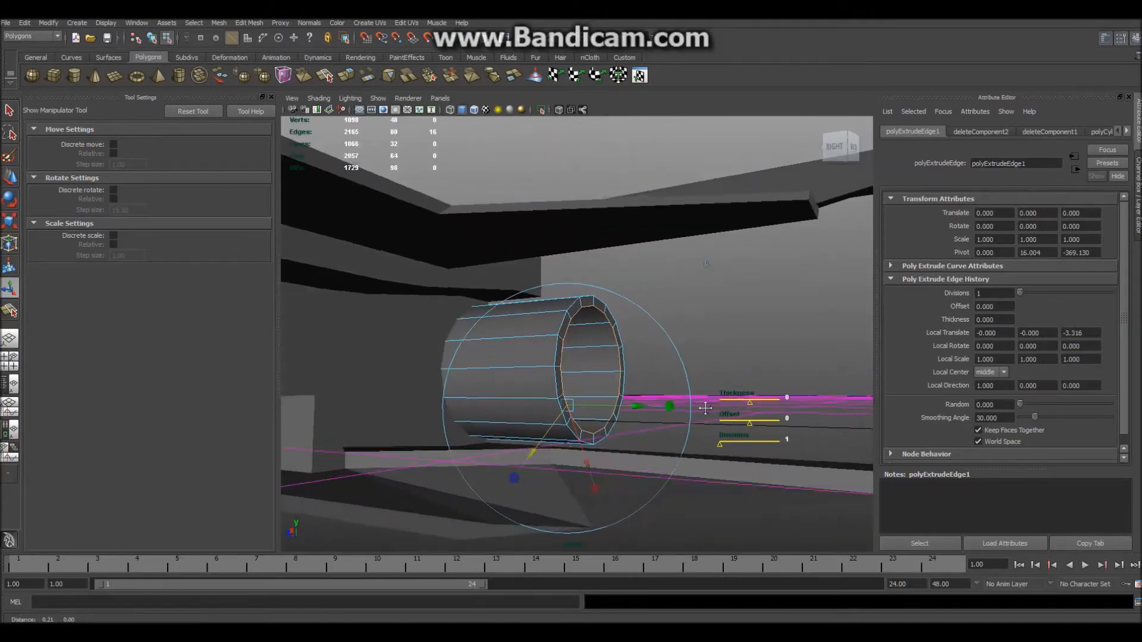
Extrude the rim's inner edge loop about 19.4 units rearward and taper its end inward
scroll(704, 407, "up", 3)
right_click(611, 465, "shift")
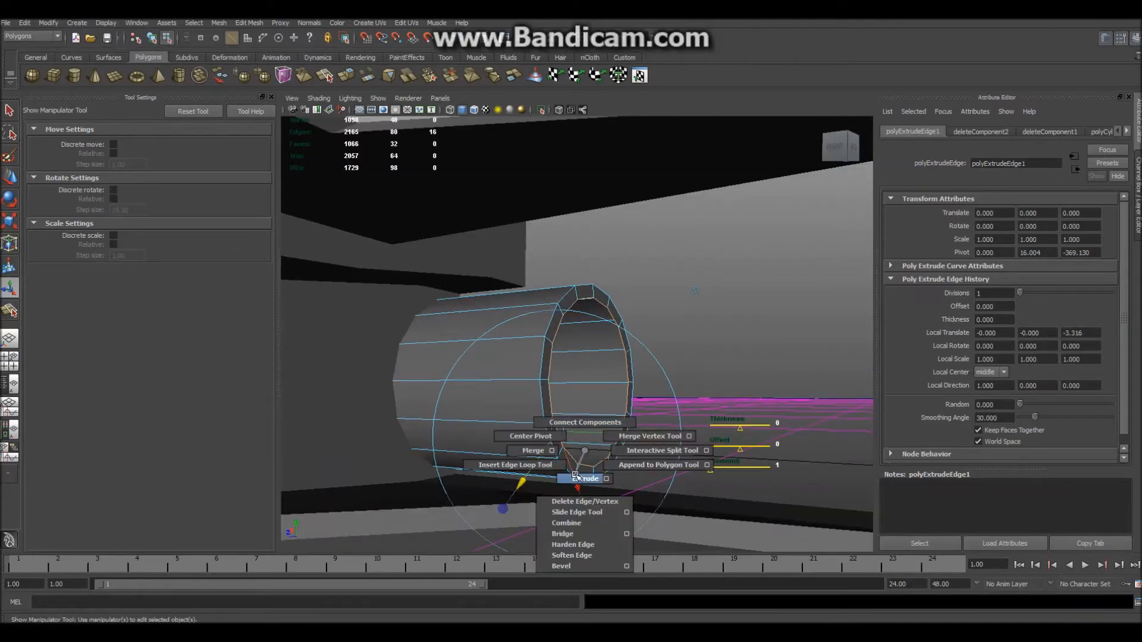
left_click(613, 444)
left_click_drag(624, 435, 707, 438)
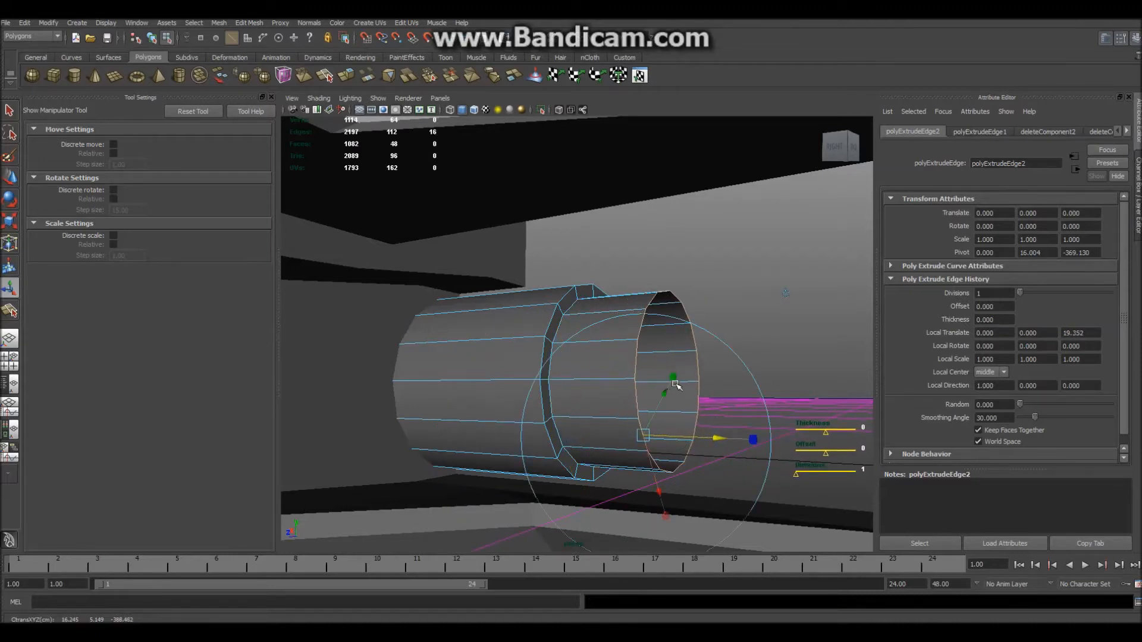
left_click_drag(643, 438, 475, 469)
Extrude the tapered end's border edges about 5.8 units rearward to form a short straight neck
right_click_drag(586, 402, 587, 430, "shift")
left_click(791, 281)
left_click_drag(604, 379, 628, 380)
scroll(714, 369, "down", 2)
left_click_drag(713, 369, 742, 358, "alt")
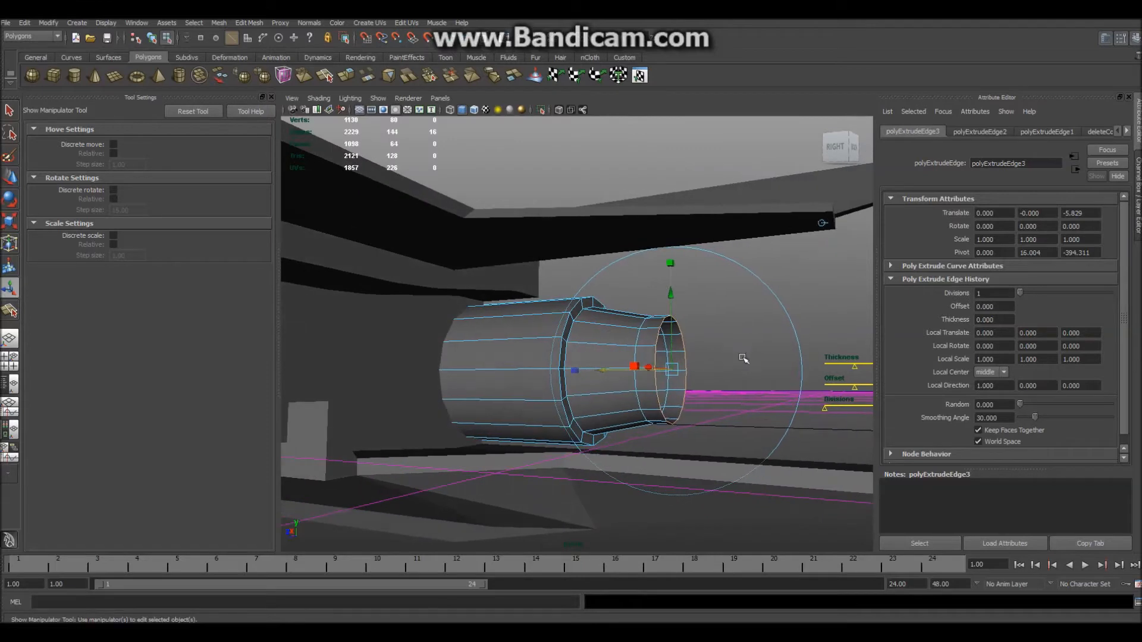
Extrude the neck's border edges radially outward, without moving them rearward, to form a flange
right_click_drag(713, 370, 693, 396, "shift")
left_click_drag(669, 454, 681, 479)
key("ctrl+z")
left_click_drag(734, 421, 681, 428, "alt")
scroll(681, 428, "up", 3)
left_click_drag(673, 491, 501, 490, "alt")
left_click_drag(406, 487, 524, 464)
Extrude the flange's outer edge loop about 27 units rearward as a second straight engine section
right_click_drag(563, 461, 511, 428, "shift")
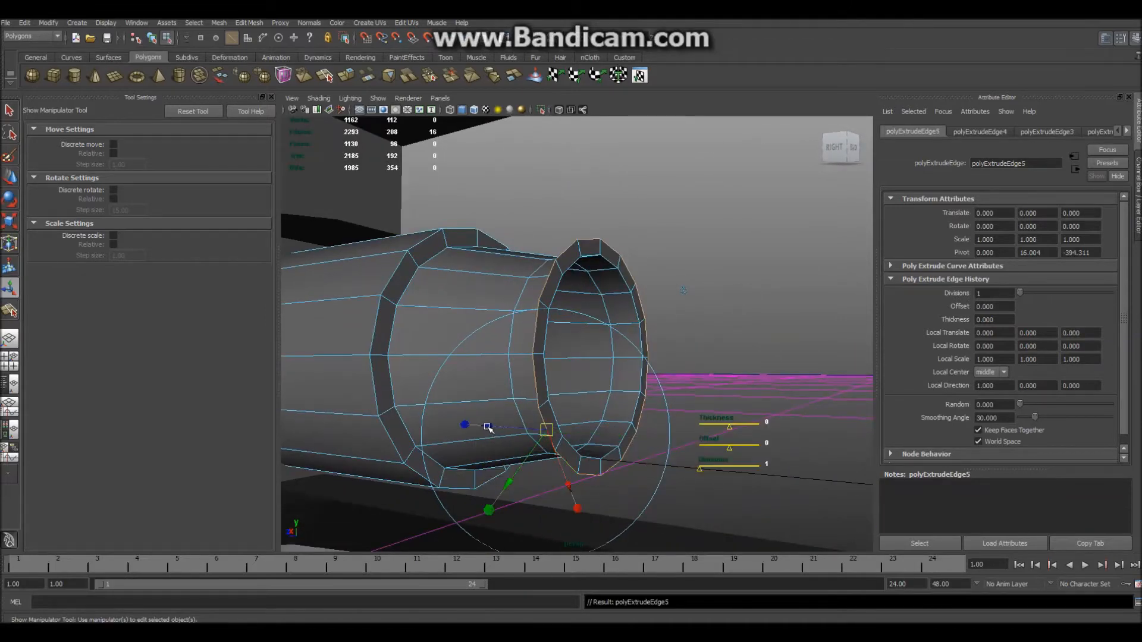
left_click_drag(488, 427, 623, 442)
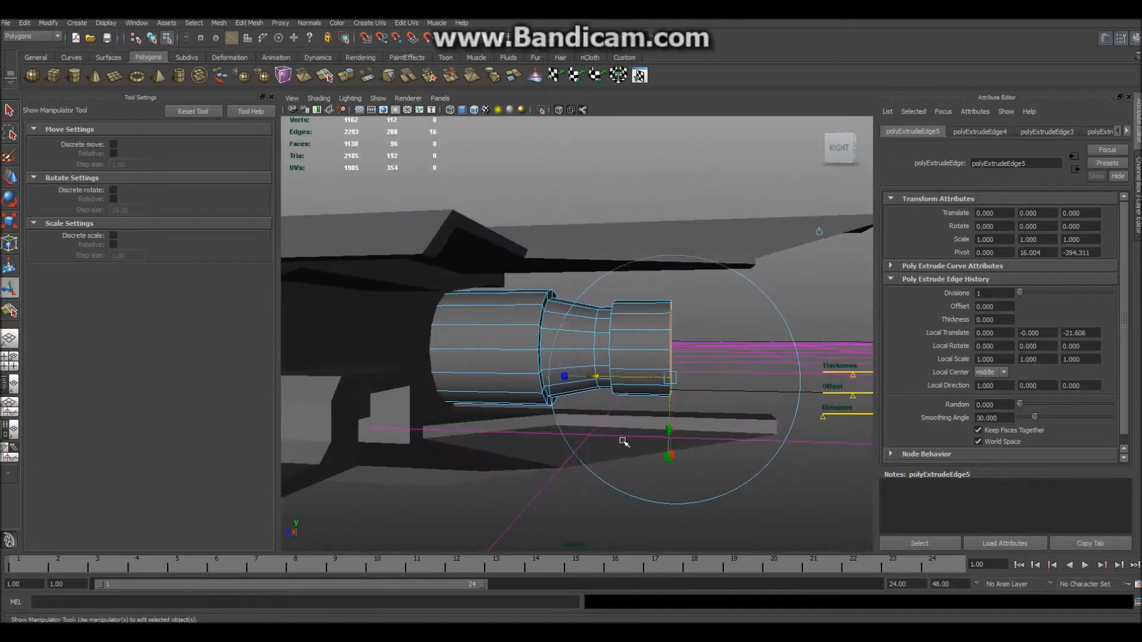
left_click_drag(596, 379, 602, 381)
Extrude the second section's rear edges outward into a rim, and extrude that rim about 38 units rearward
right_click_drag(653, 364, 659, 392, "shift")
left_click_drag(659, 394, 583, 338, "alt")
right_click_drag(582, 337, 524, 364, "shift")
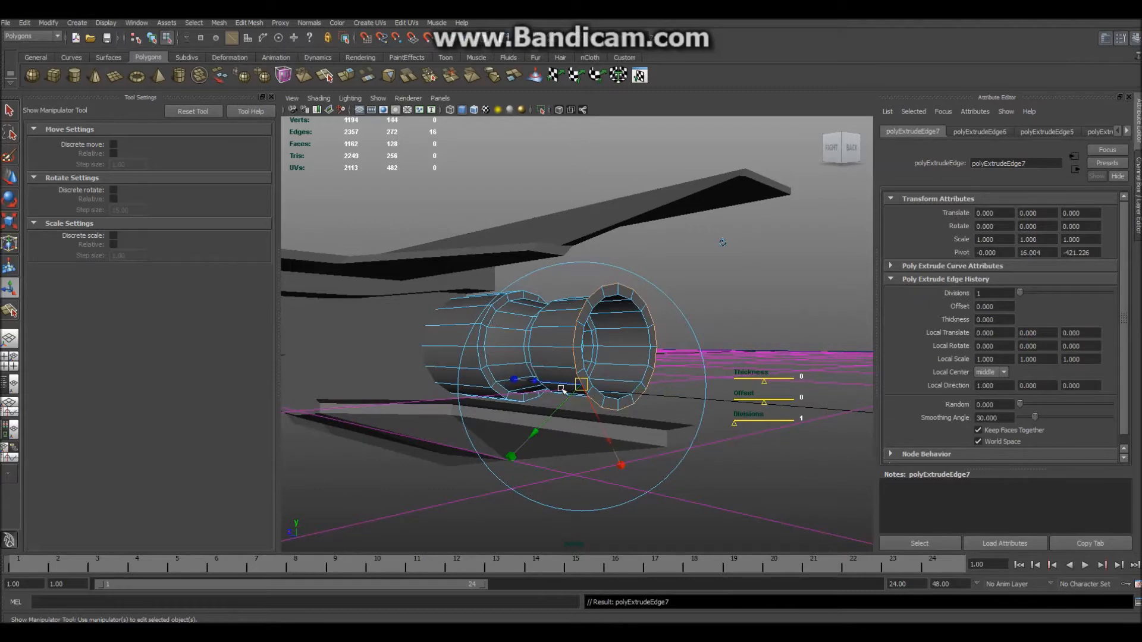
left_click_drag(535, 381, 571, 523)
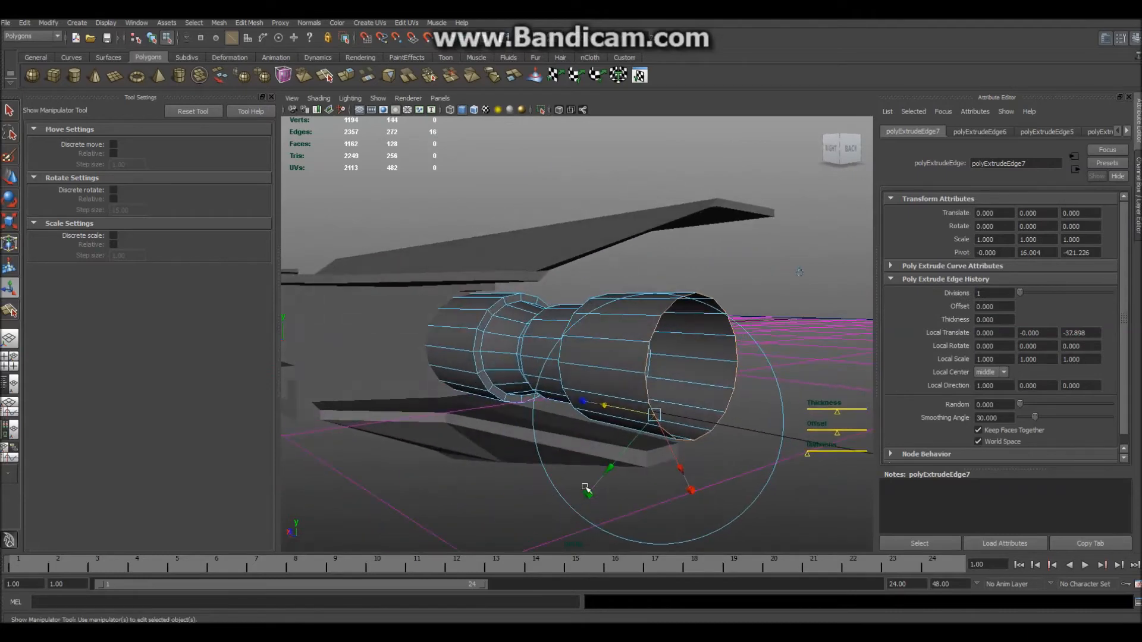
Extrude the nozzle's rear edge loop about 4.6 units inward and move it about 10.1 units rearward for a tapered end
right_click_drag(635, 404, 566, 412, "shift")
left_click_drag(627, 448, 630, 450)
left_click_drag(728, 418, 742, 421)
left_click_drag(702, 475, 767, 458, "alt")
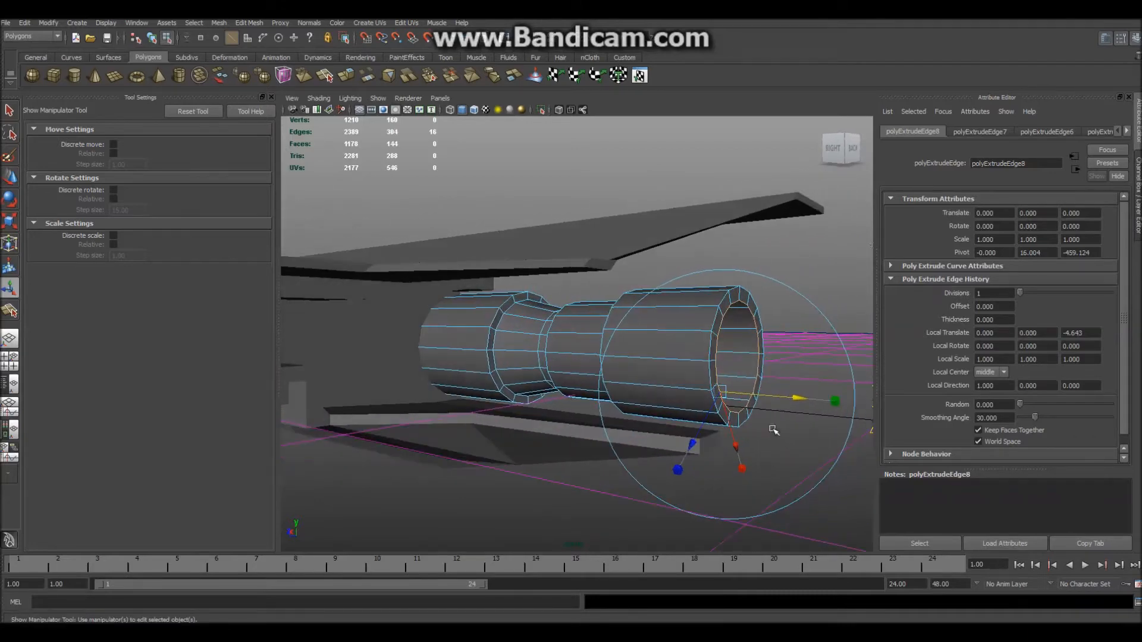
left_click_drag(795, 396, 830, 403)
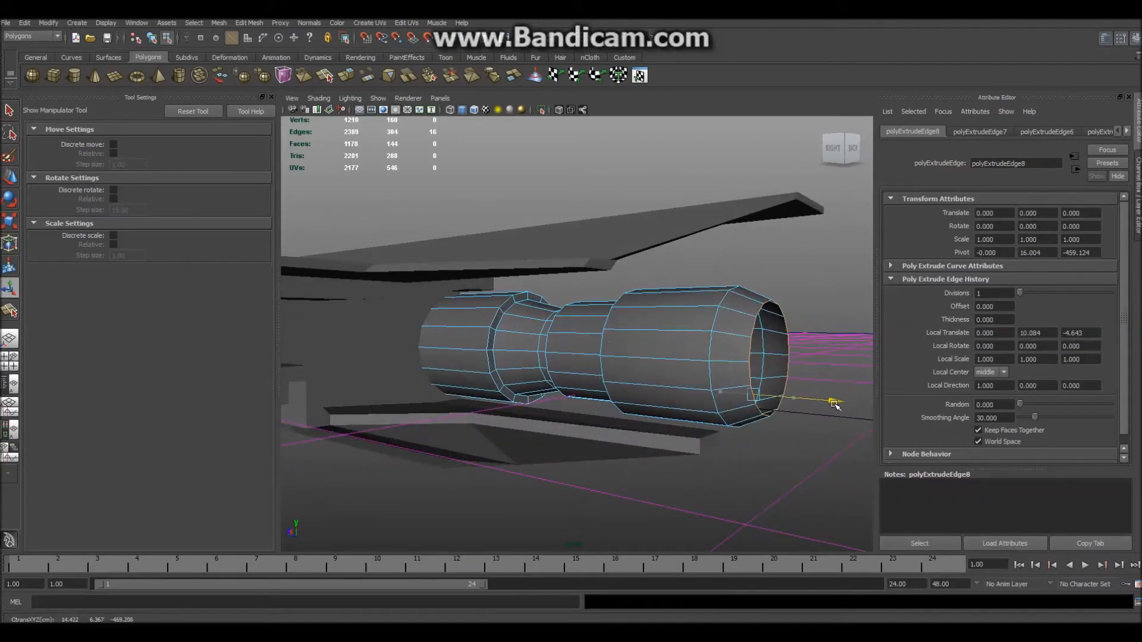
left_click_drag(801, 462, 781, 462, "alt")
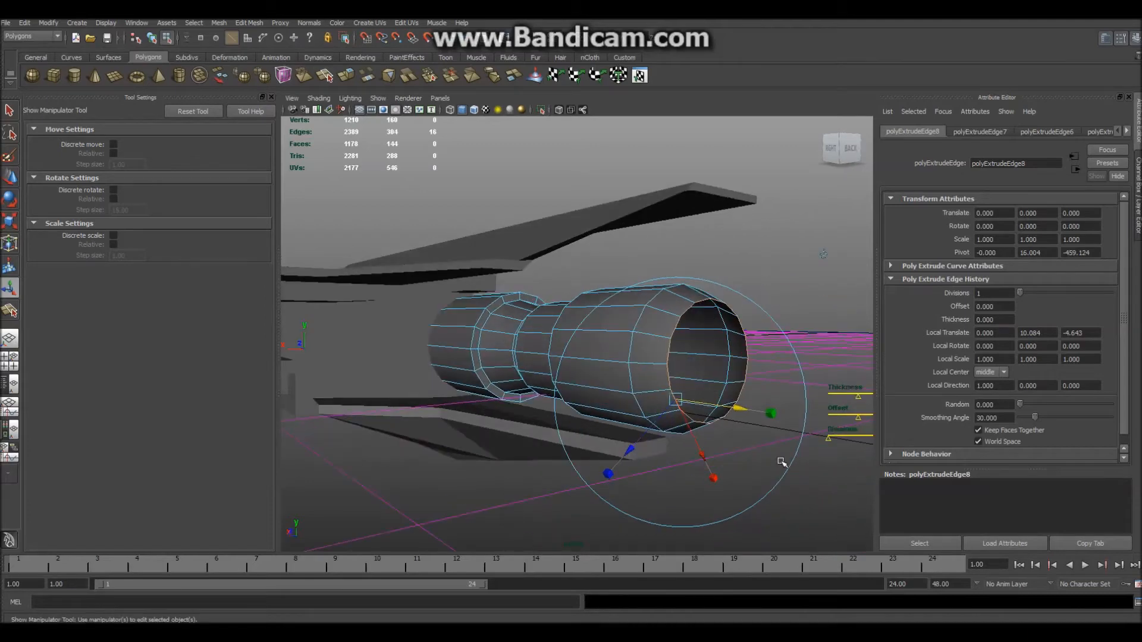
Extrude the border edges of the nozzle's tapered rear opening once more
right_click(693, 383, "shift")
left_click(692, 410)
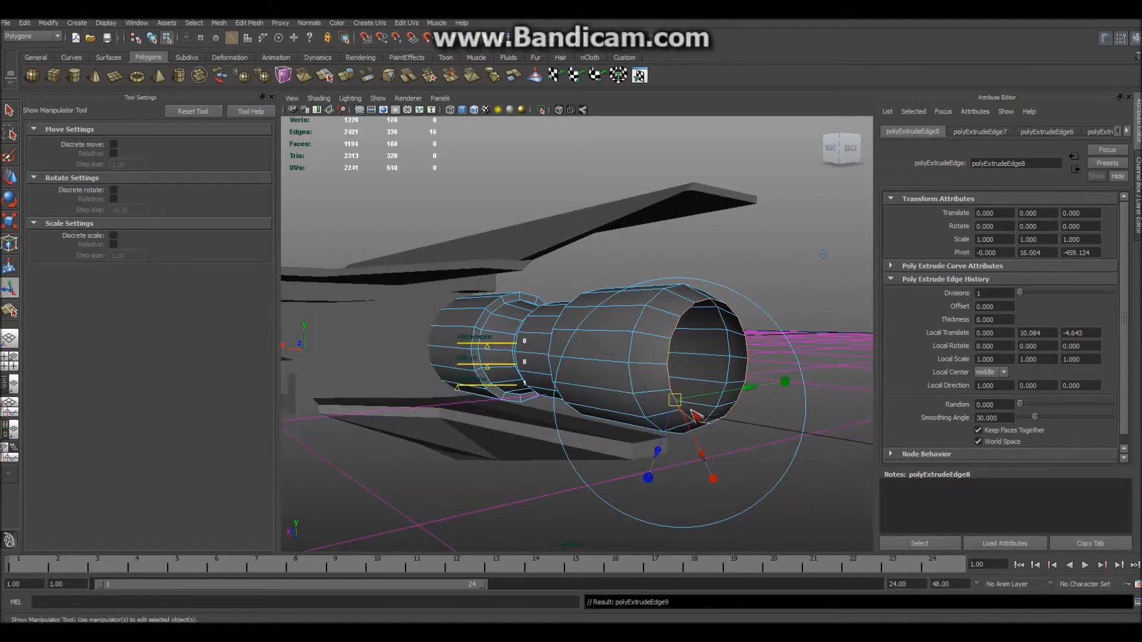
left_click_drag(753, 453, 701, 321, "alt")
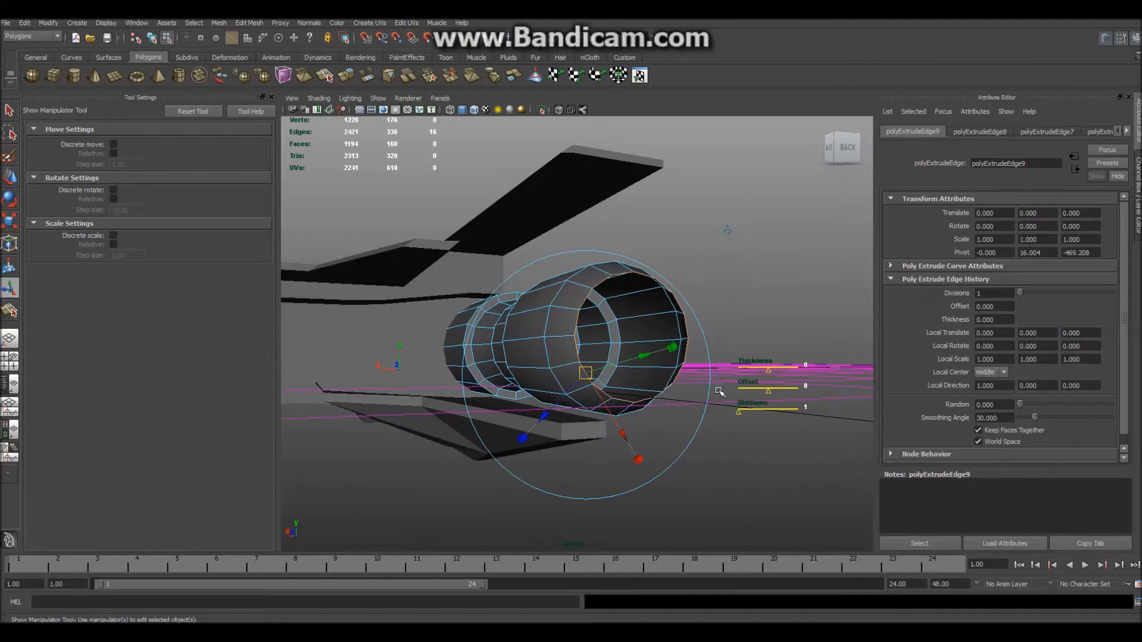
Give the extruded rear nozzle rim a thickness of about -3.04 and shift its inner edge loop along the engine axis
left_click_drag(767, 372, 768, 372)
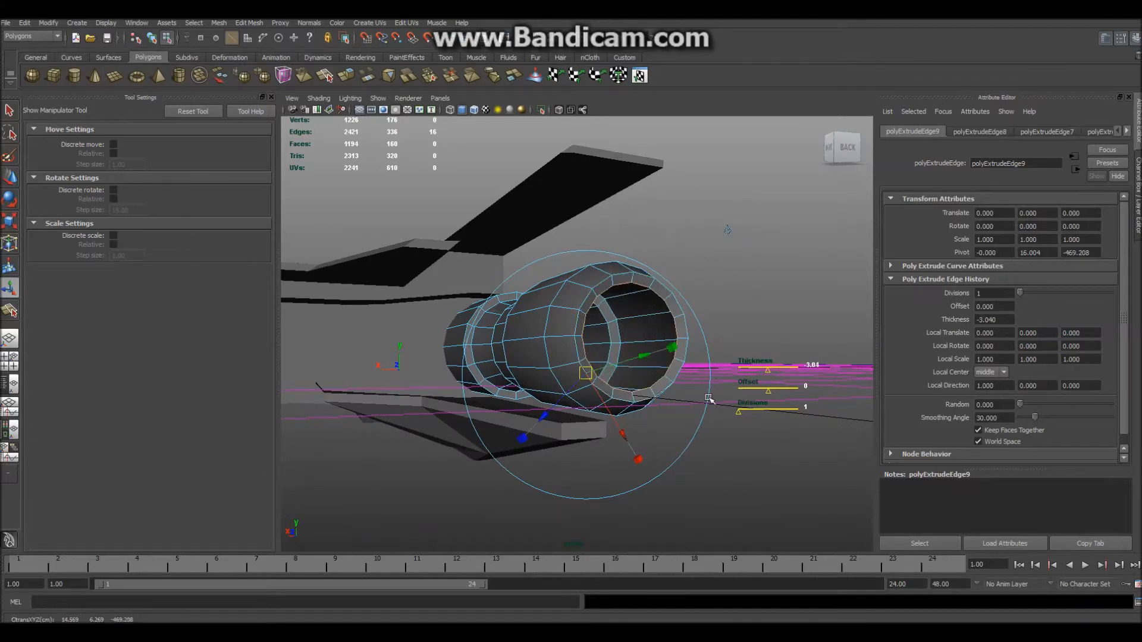
left_click_drag(675, 450, 739, 484, "alt")
scroll(704, 468, "up", 5)
key("w")
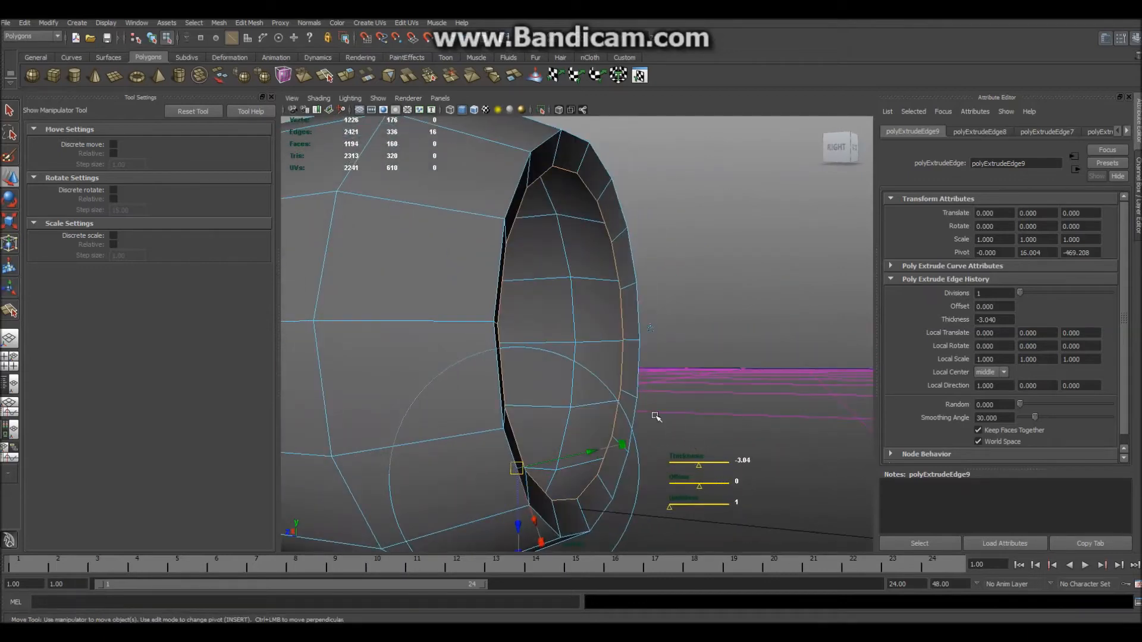
left_click_drag(516, 335, 527, 338)
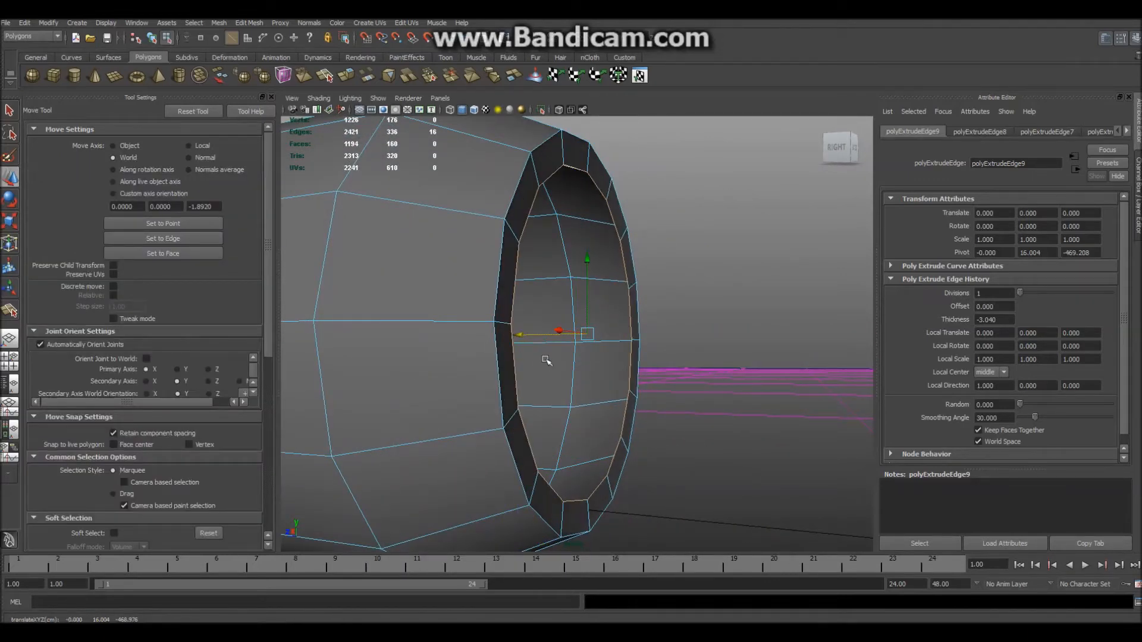
middle_click_drag(494, 352, 507, 356)
Extrude the inner rim edges about 31.8 units into the nozzle and scale the new loop down to a small opening
right_click(569, 360, "shift")
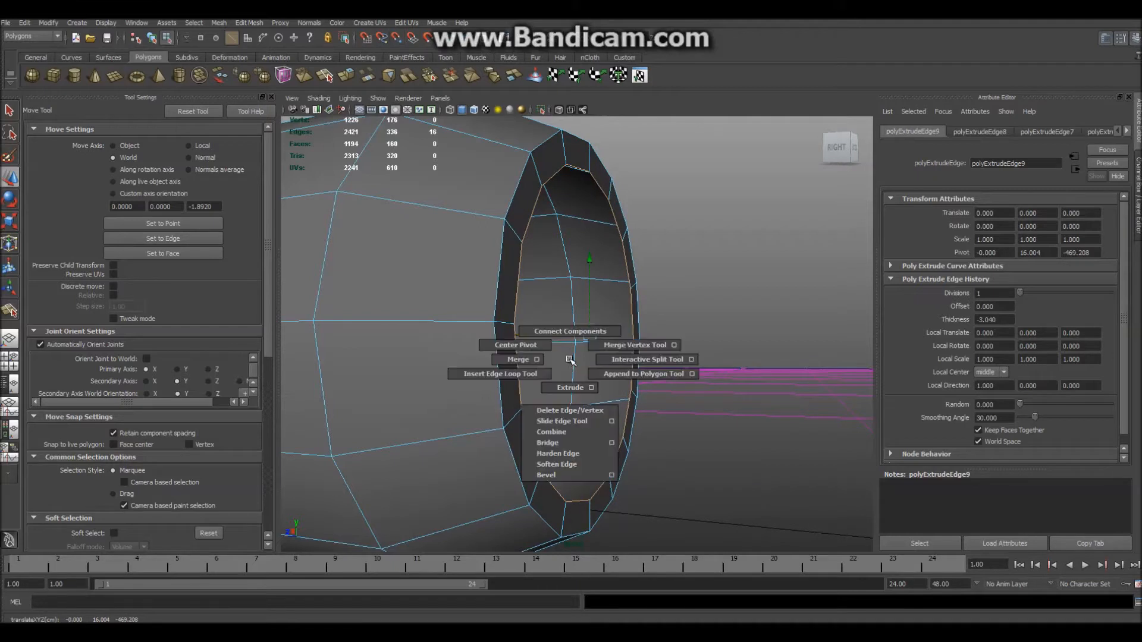
left_click(569, 387)
left_click_drag(612, 468, 488, 464, "alt")
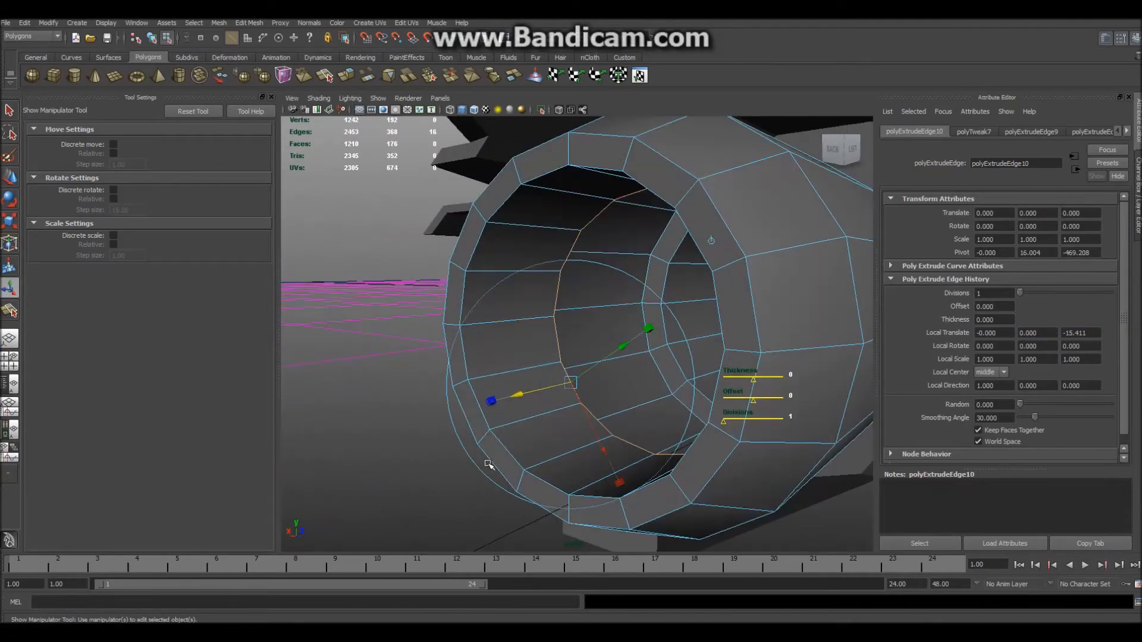
left_click_drag(534, 395, 618, 376)
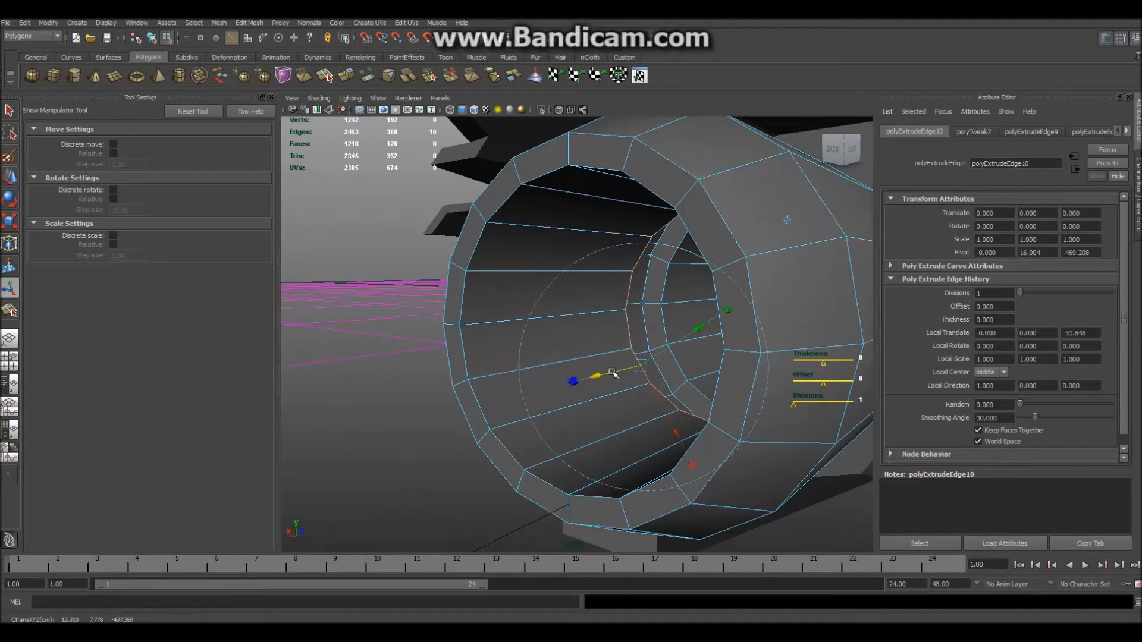
key("r")
left_click_drag(718, 315, 587, 349, "alt")
key("w")
Insert an edge loop around the nozzle's inner wall and move it deeper toward the small opening
right_click(571, 358)
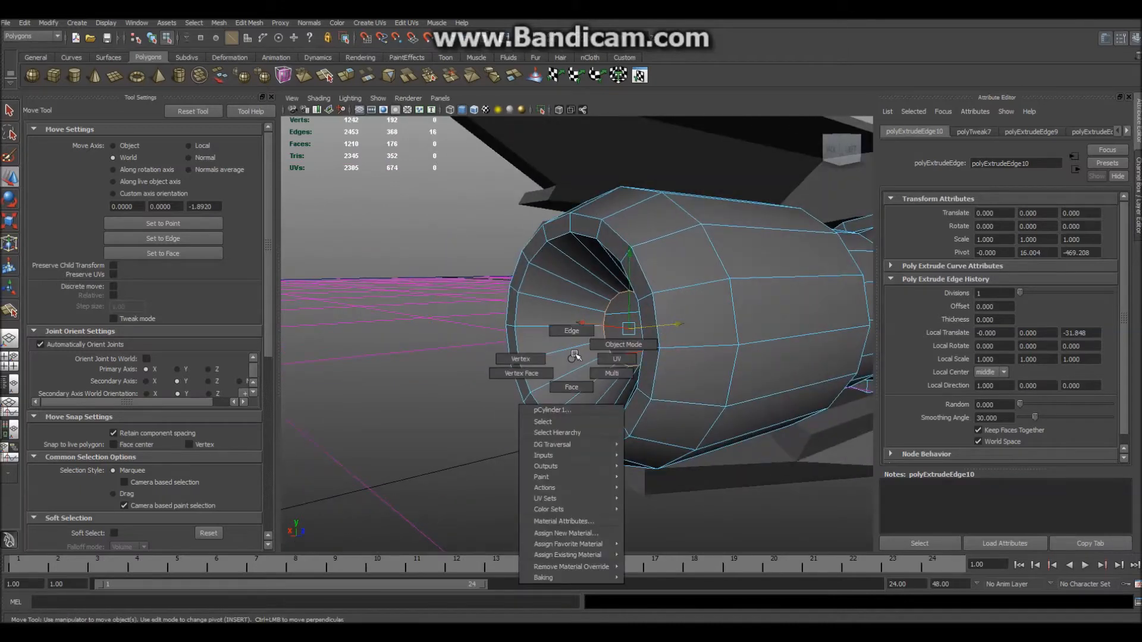
right_click(569, 358, "shift")
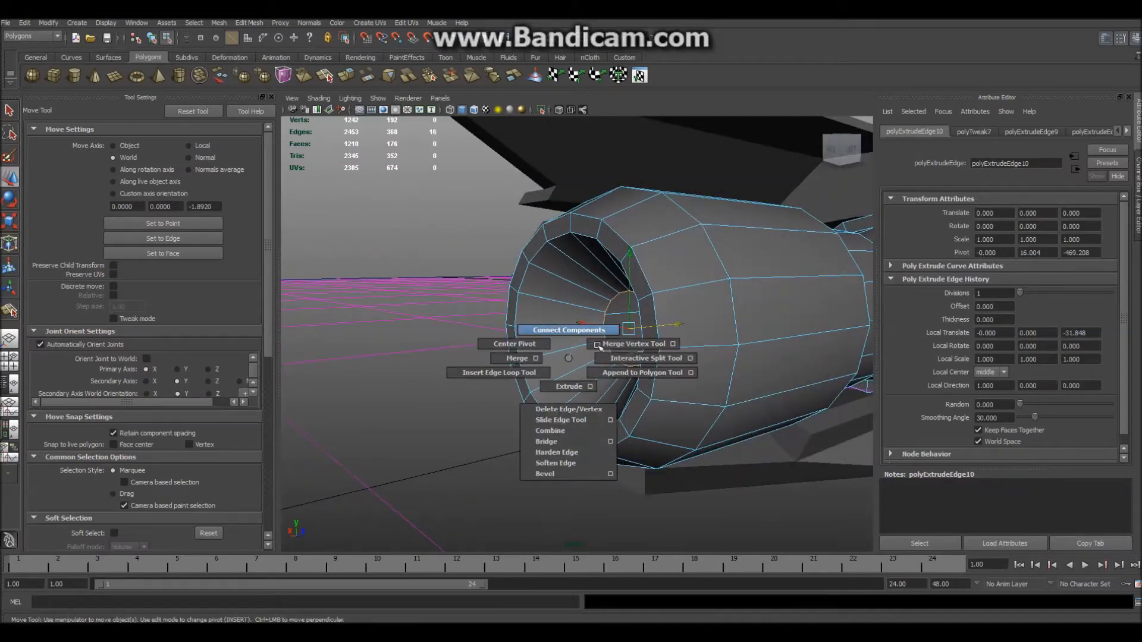
left_click(562, 373)
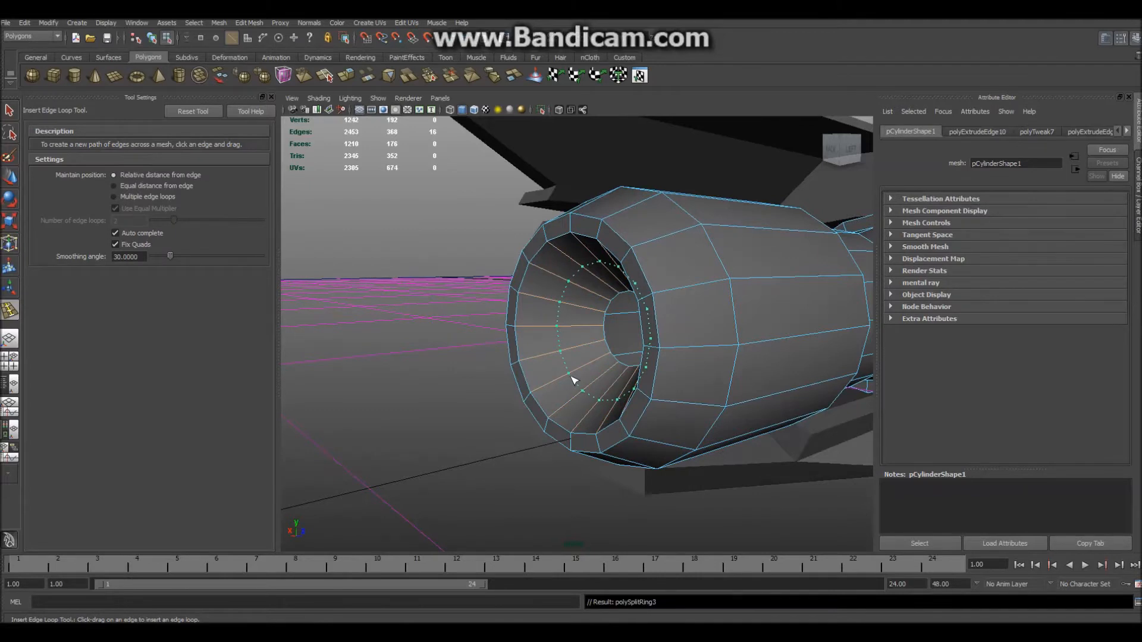
left_click_drag(570, 380, 573, 377)
key("w")
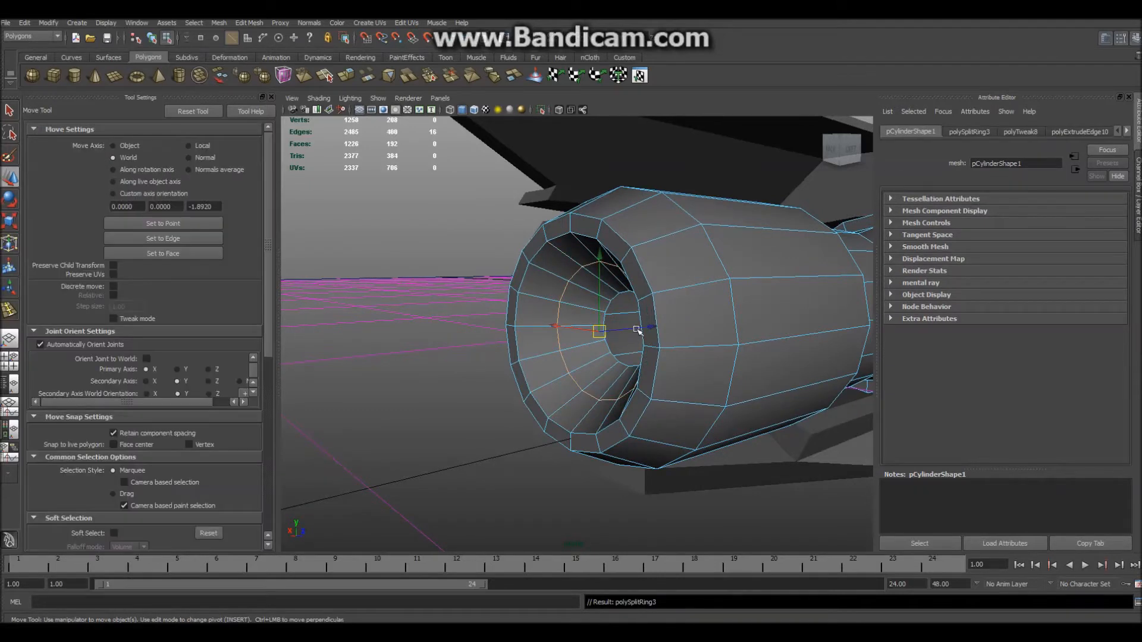
left_click_drag(638, 330, 658, 327)
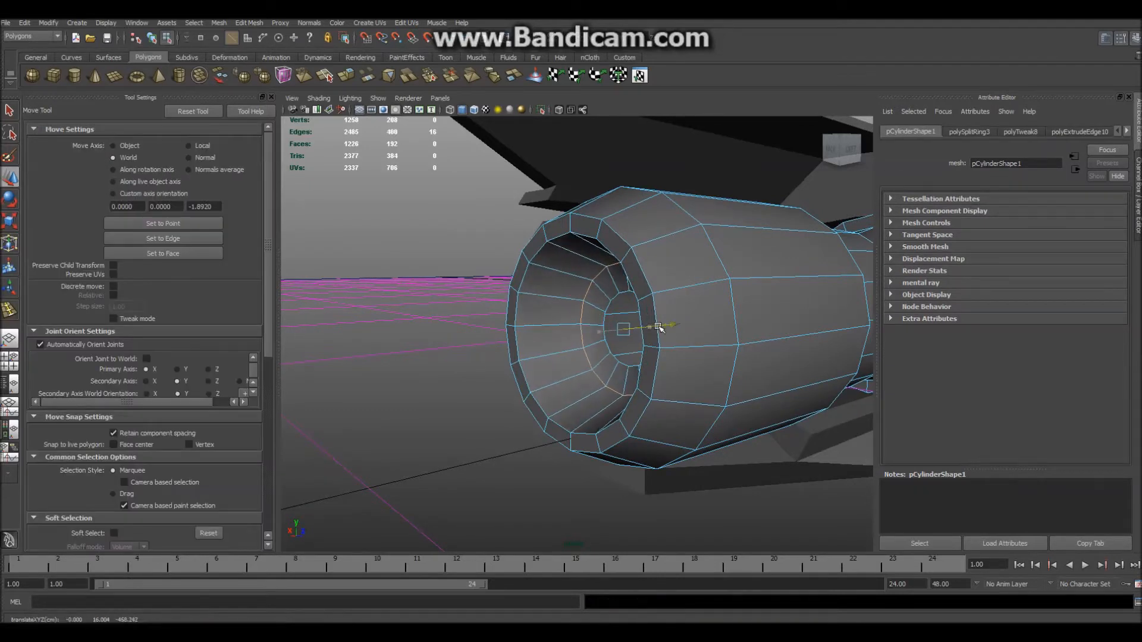
Insert a second edge loop on the inner wall closer to the rim, adjust its position, and return to object mode
right_click(560, 376, "shift")
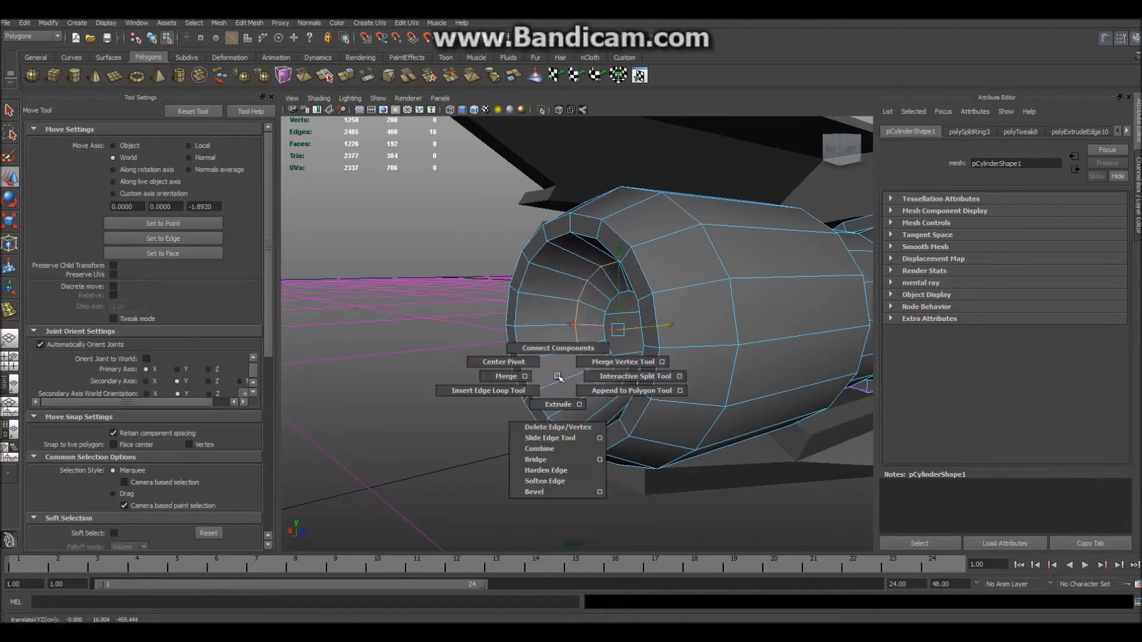
left_click(526, 391)
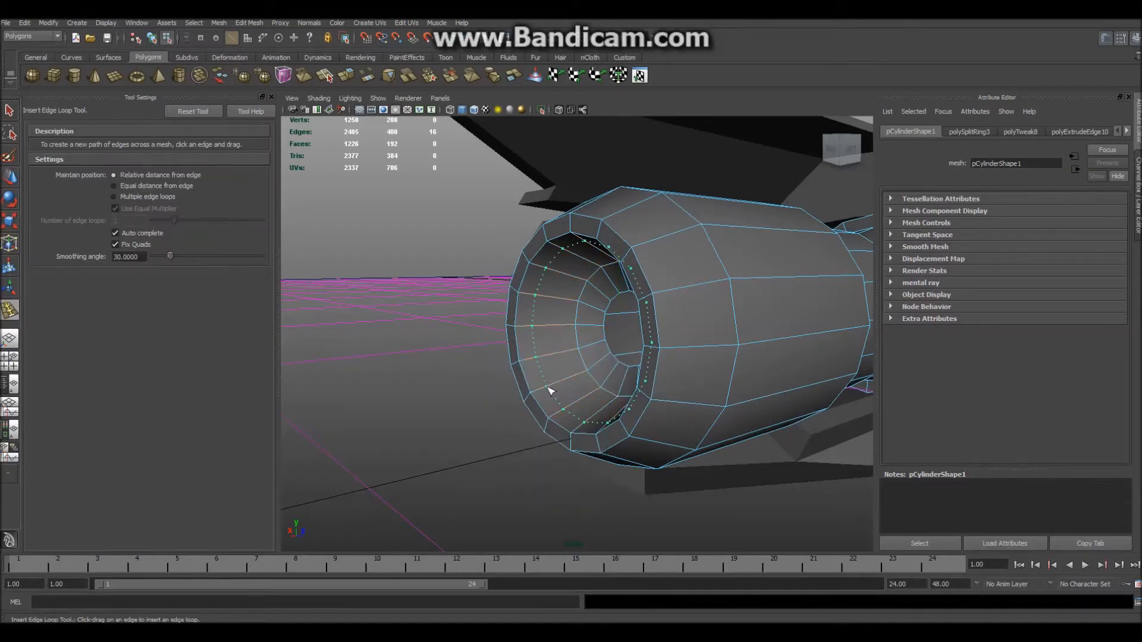
key("w")
left_click_drag(629, 330, 637, 383)
left_click(459, 395)
right_click_drag(458, 395, 512, 413, "alt")
left_click_drag(512, 413, 596, 392, "alt")
right_click_drag(778, 349, 824, 335)
left_click(824, 335)
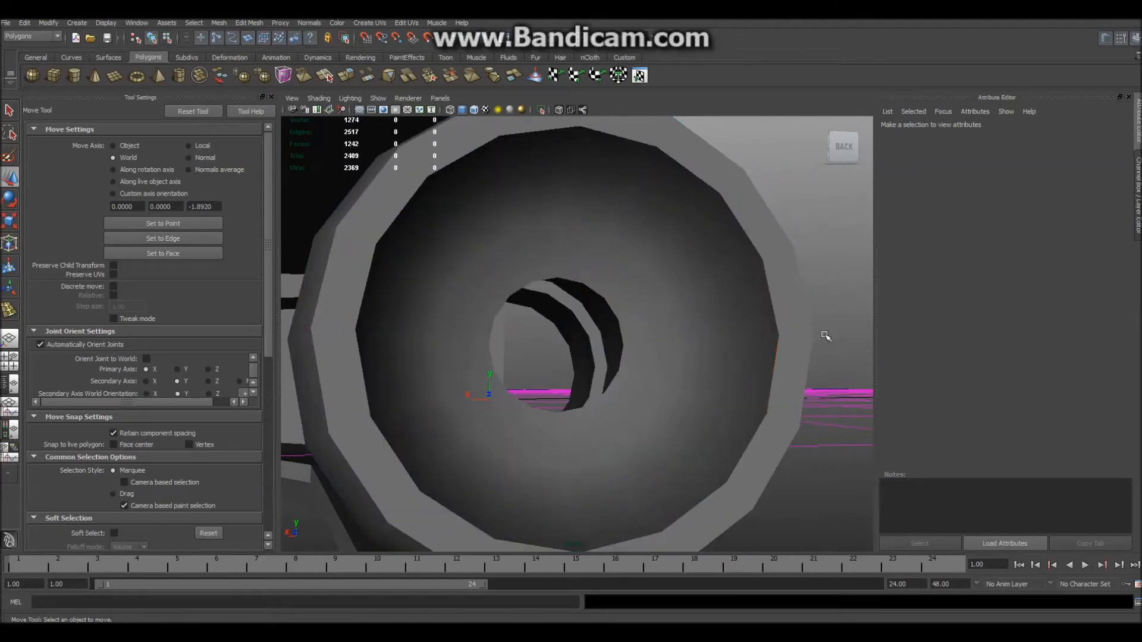
Select the edge loop of the nozzle's small inner opening, extrude it, and scale the new edges slightly inward
scroll(786, 364, "down", 7)
left_click_drag(779, 371, 764, 394, "alt")
scroll(712, 411, "up", 8)
left_click_drag(712, 433, 601, 355, "alt")
left_click(600, 354)
right_click_drag(599, 324, 582, 330)
double_click(580, 333)
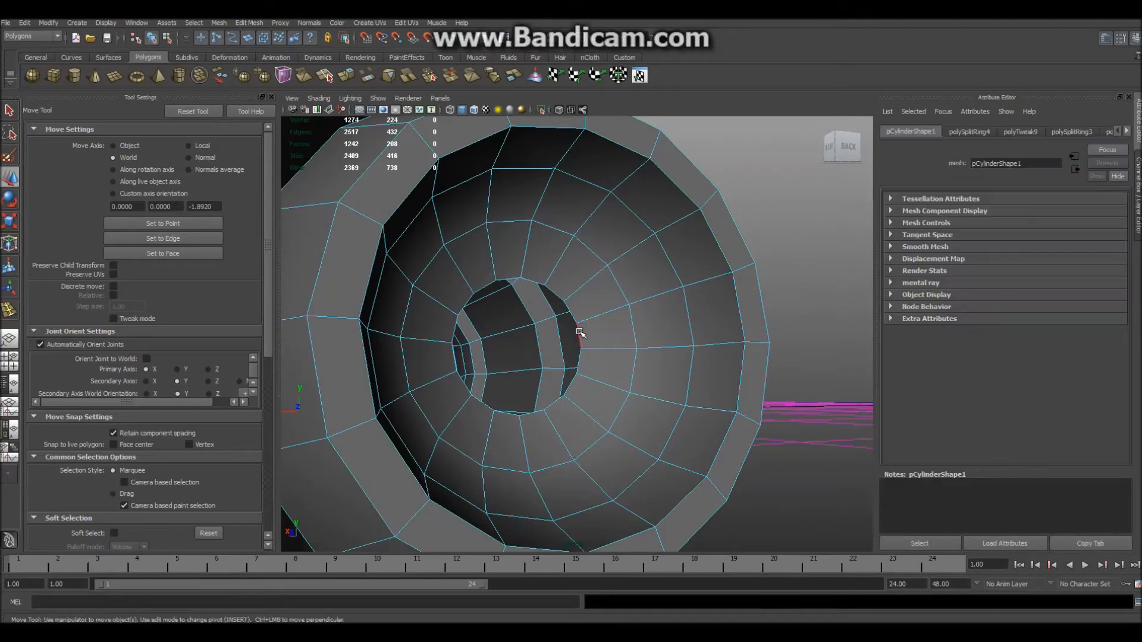
right_click(593, 372, "shift")
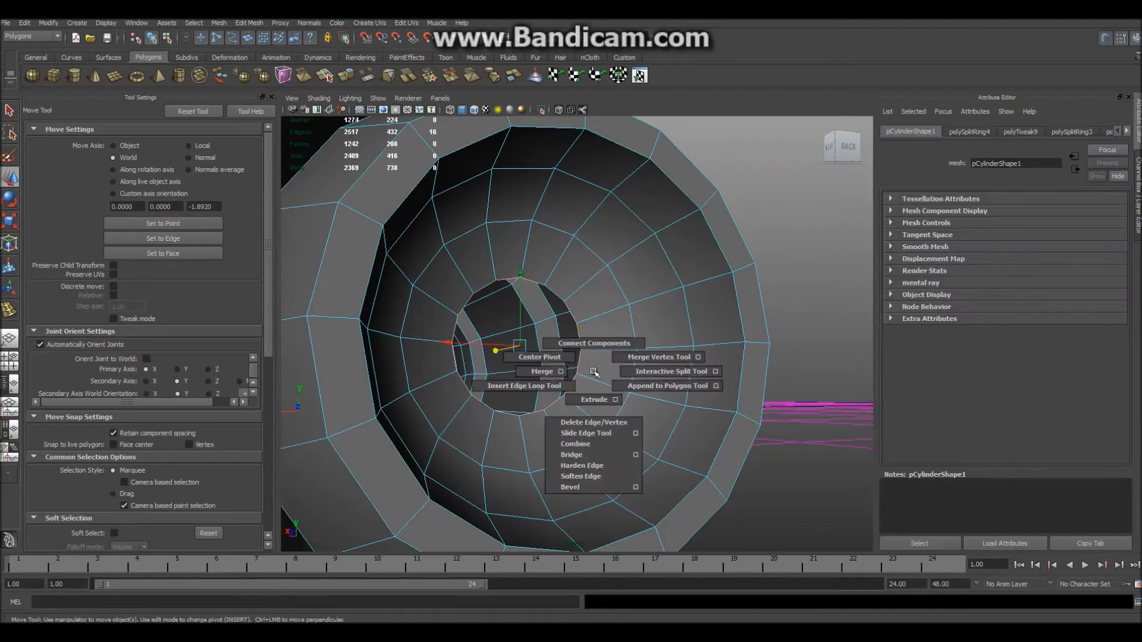
left_click(591, 408)
left_click_drag(542, 434, 557, 468, "alt")
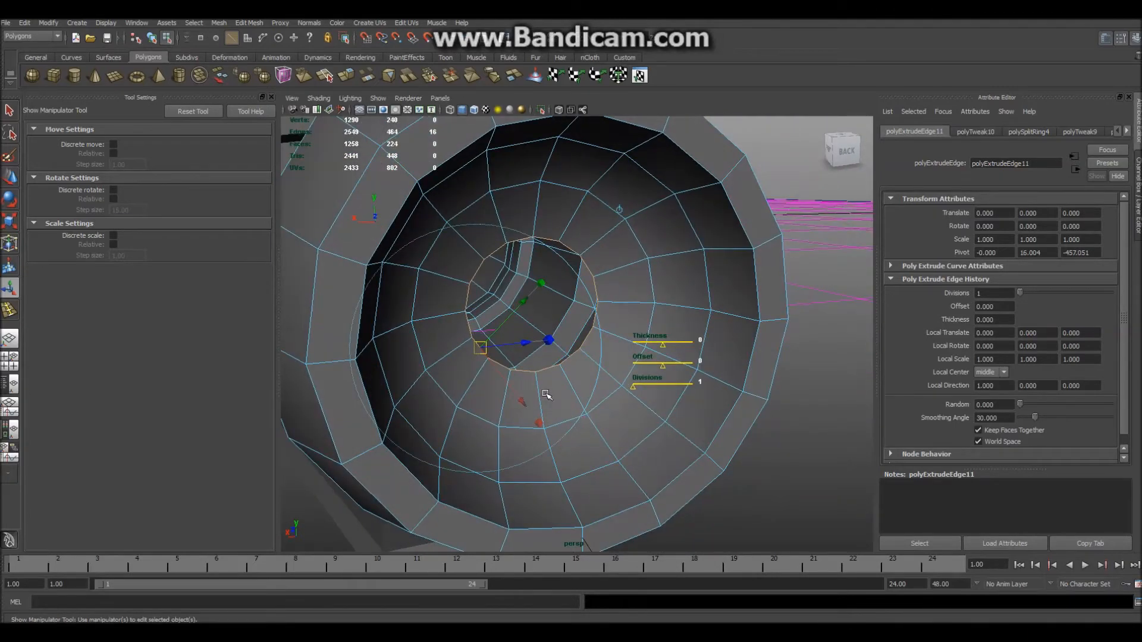
key("r")
left_click_drag(538, 309, 521, 313)
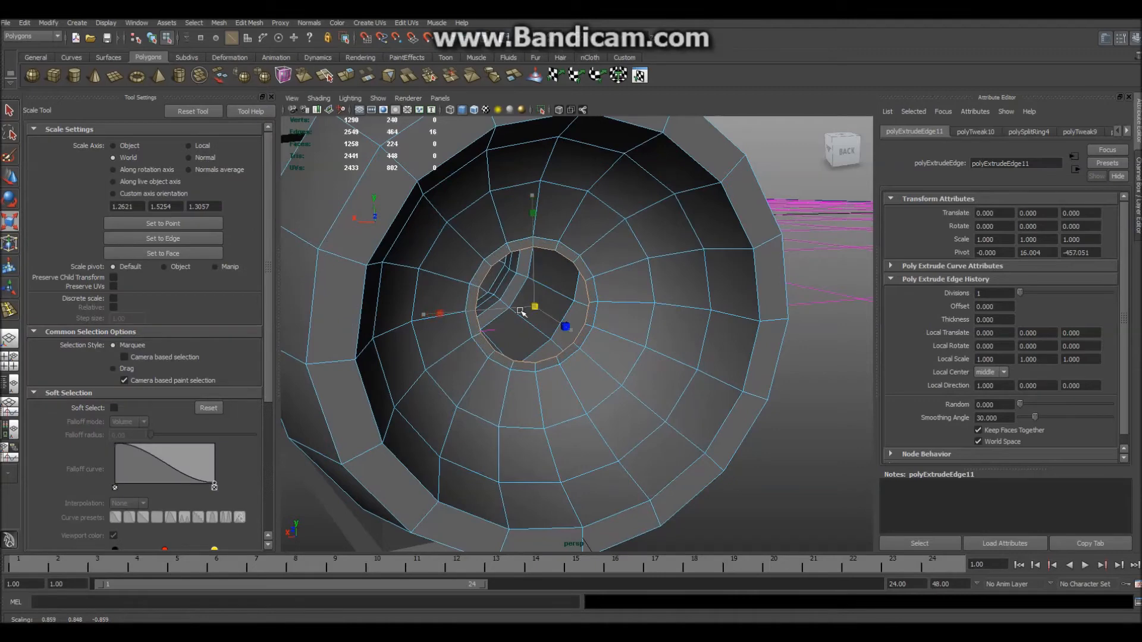
Extrude the inner opening's edges about 1.8 units rearward, and extrude again with the new loop widened into a flat lip
right_click_drag(525, 383, 520, 358, "shift")
right_click_drag(524, 403, 525, 409, "shift")
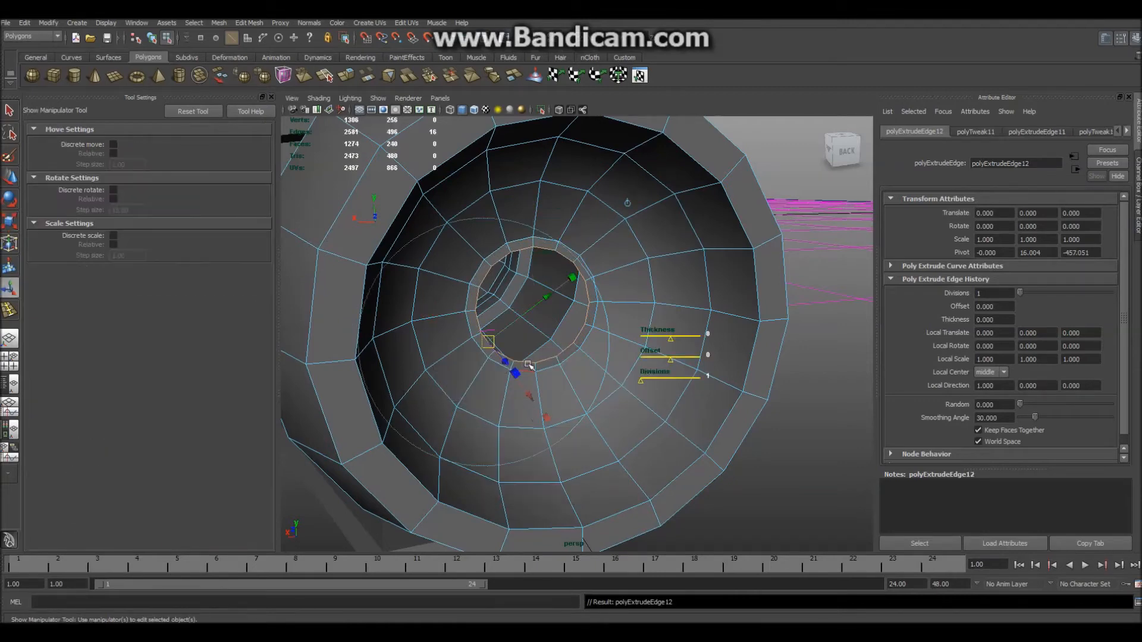
left_click_drag(549, 363, 507, 372, "alt")
right_click_drag(533, 351, 510, 356, "shift")
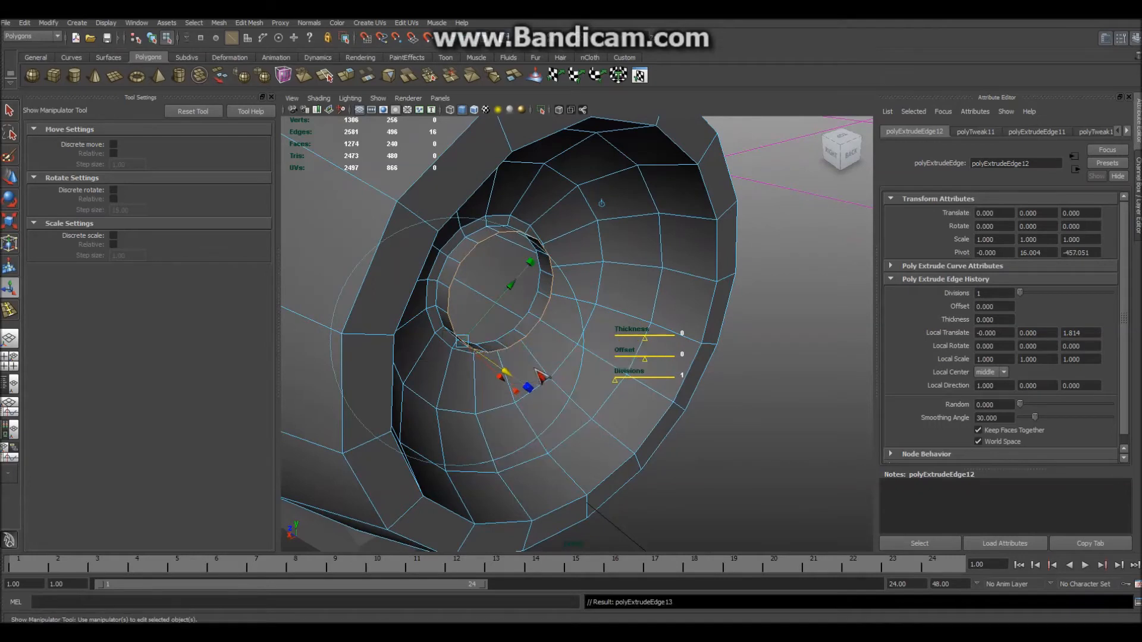
left_click(388, 427)
left_click_drag(460, 344, 728, 236)
Extrude the lip's outer loop rearward twice, the second time about 5.4 units, and scale the end loop down into a cone
right_click_drag(495, 346, 510, 373, "shift")
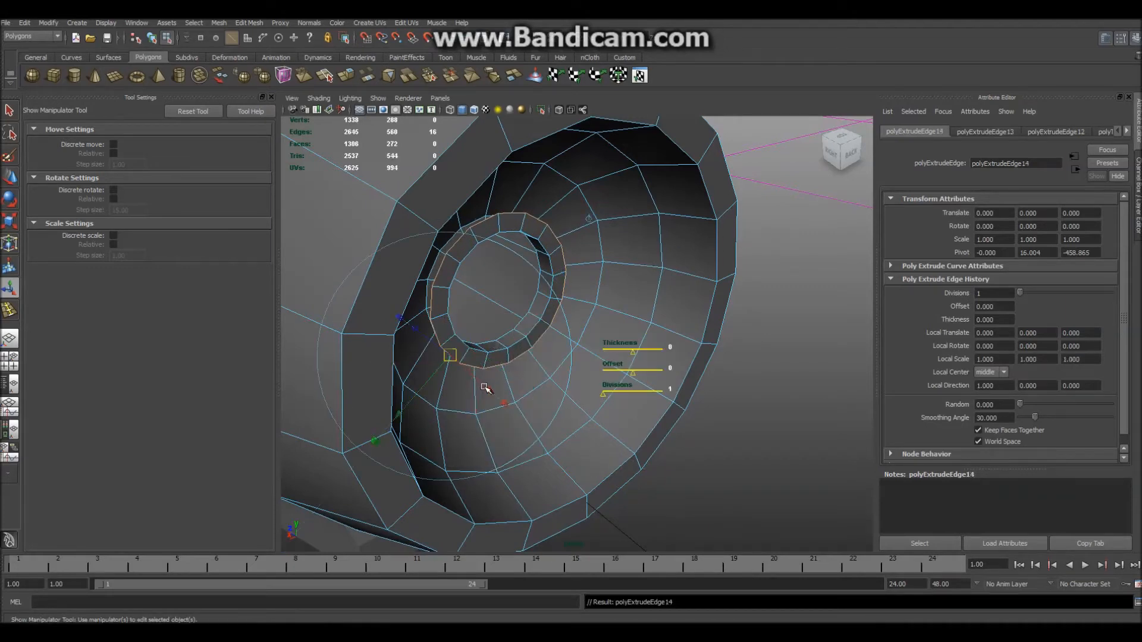
left_click_drag(422, 400, 425, 374, "alt")
right_click_drag(450, 331, 442, 357, "shift")
left_click_drag(500, 391, 538, 385)
key("r")
left_click_drag(561, 333, 503, 359)
left_click(503, 358)
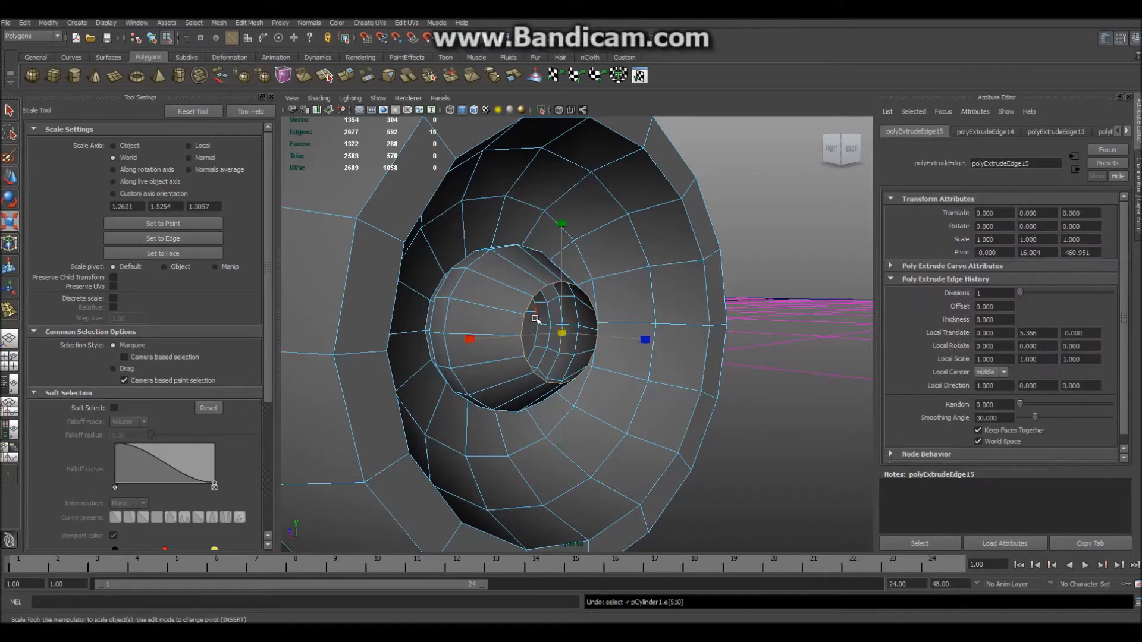
Extrude the cone's end loop inward as a narrow flat rim, and extrude it again about 1.4 units into the cone
right_click_drag(531, 357, 523, 386, "shift")
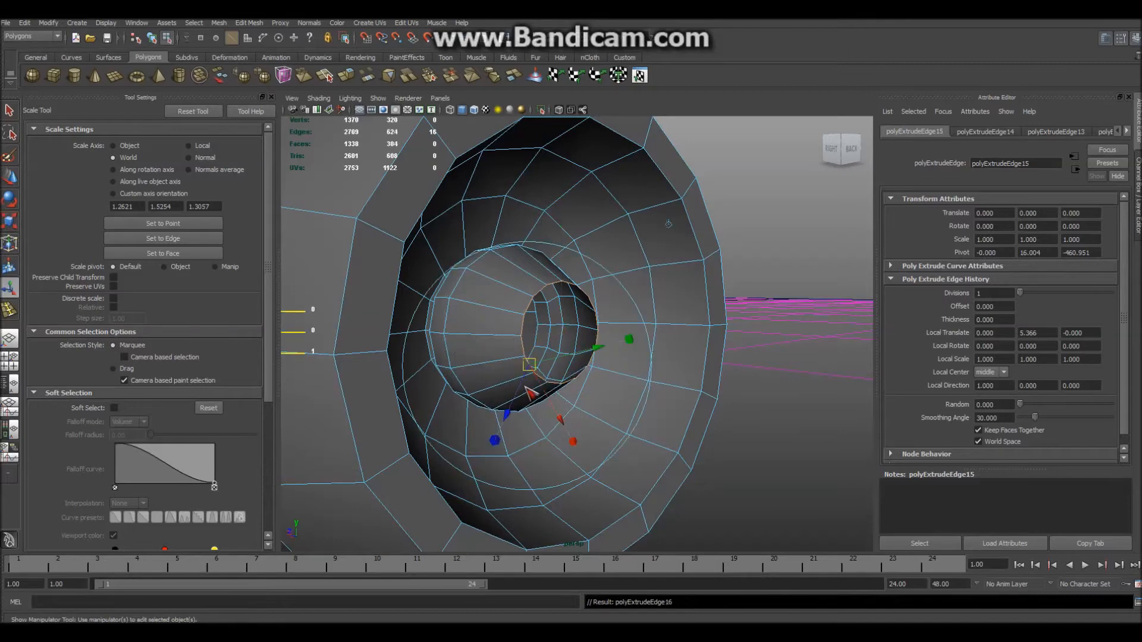
key("r")
left_click_drag(562, 335, 546, 340)
left_click_drag(614, 406, 492, 429, "alt")
right_click_drag(587, 402, 580, 414, "shift")
left_click_drag(511, 364, 545, 364)
left_click_drag(569, 405, 514, 420, "alt")
Close the open end inside the cone with Fill Hole
left_click(225, 24)
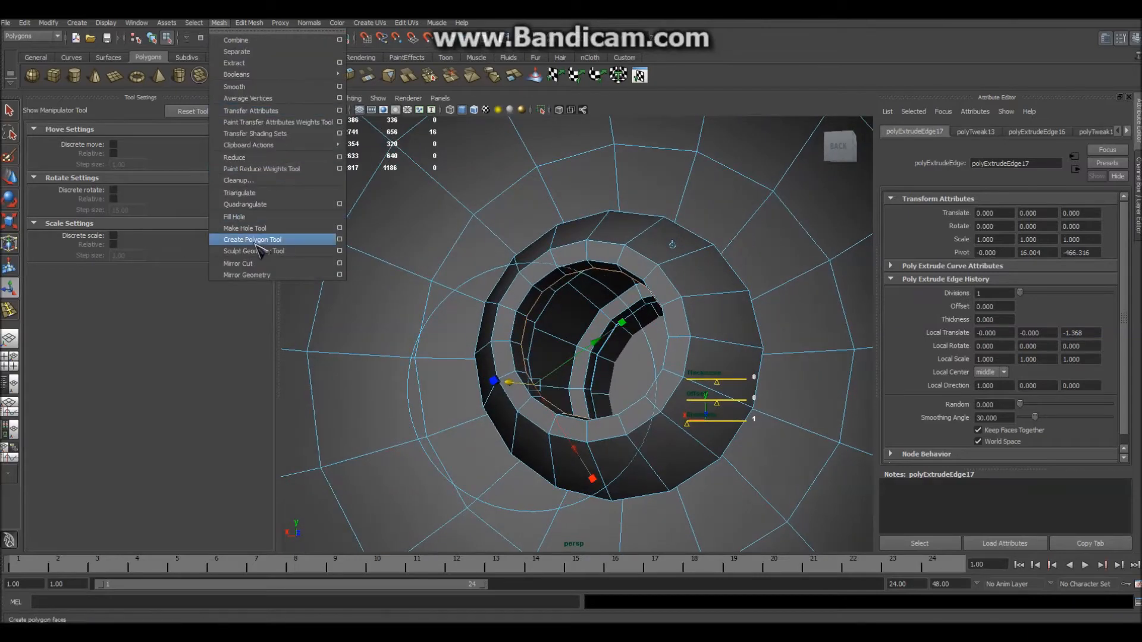
left_click(275, 215)
right_click_drag(594, 348, 621, 352, "alt")
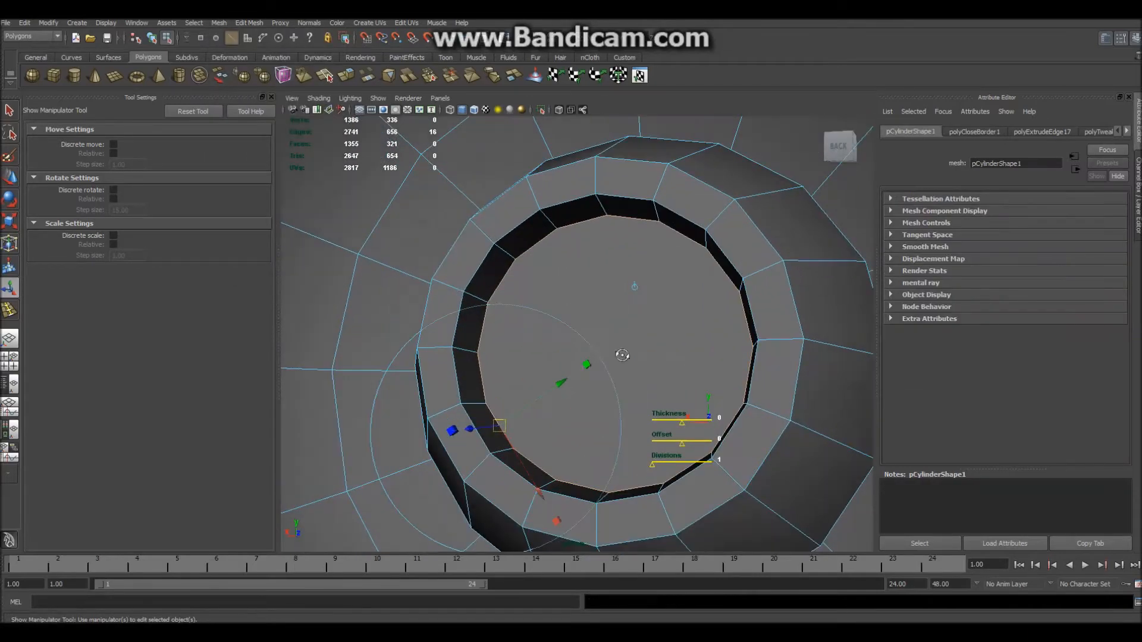
left_click_drag(621, 353, 576, 324, "alt")
Select the cap face inside the cone and triangulate it
left_click(585, 326)
right_click_drag(584, 327, 580, 353)
left_click(559, 385)
scroll(560, 384, "down", 5)
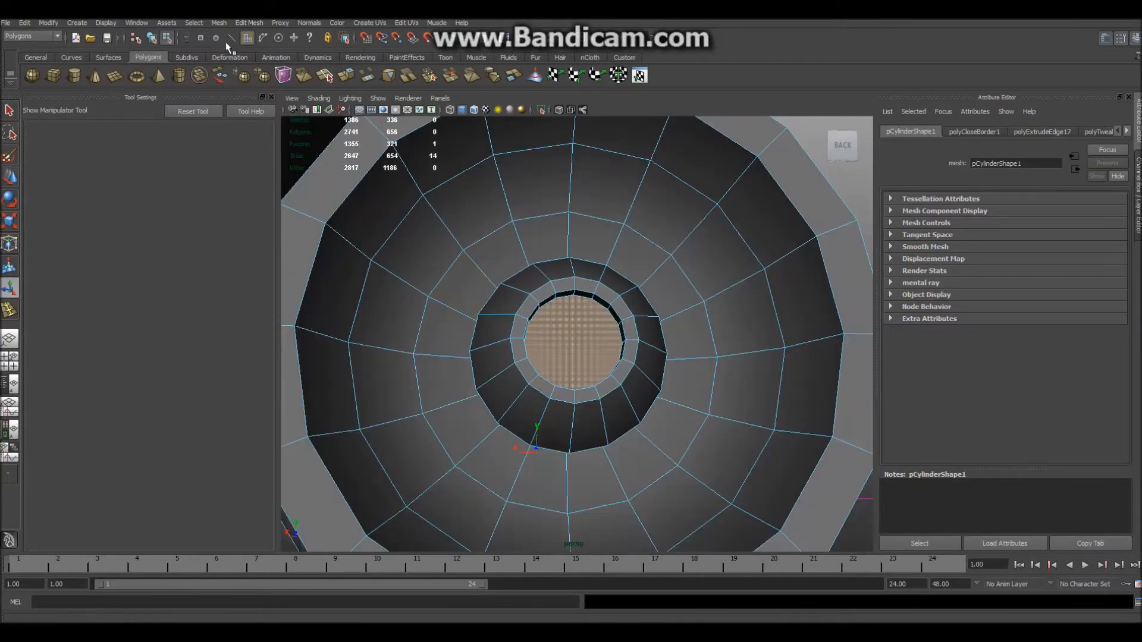
left_click(220, 23)
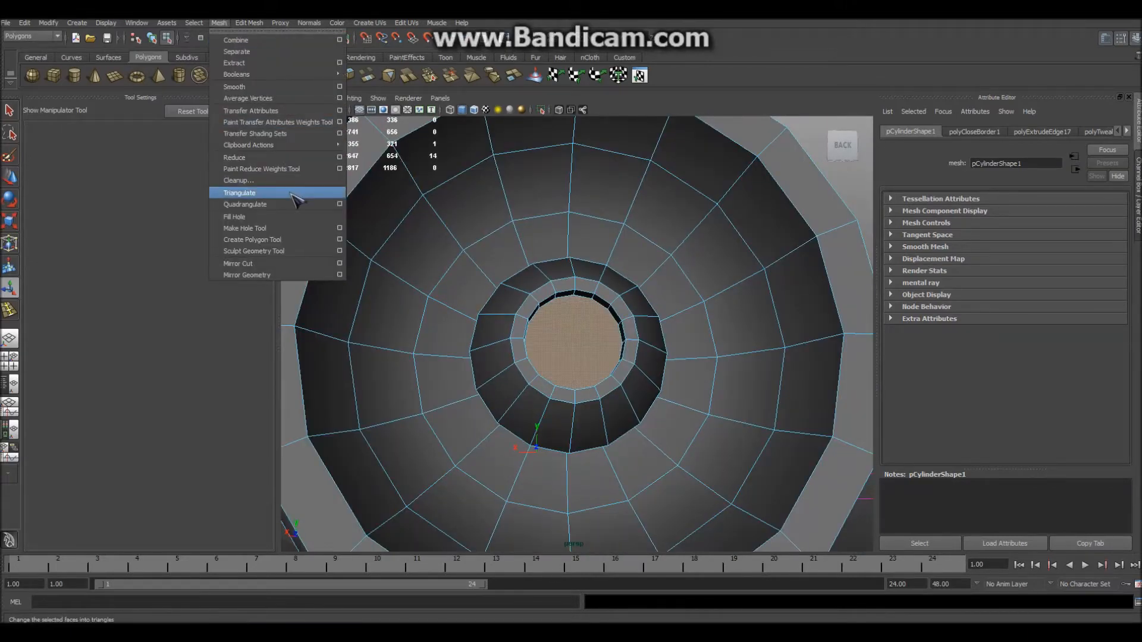
left_click(250, 191)
Return to object mode and examine the nozzle interior and the engine's rear shape from several angles
scroll(635, 483, "down", 9)
left_click(780, 334)
scroll(725, 463, "up", 10)
mouse_move(695, 459)
left_mouse_down("alt")
mouse_move(634, 451)
mouse_move(683, 443)
left_mouse_up("alt")
scroll(683, 463, "down", 9)
right_click_drag(583, 376, 633, 360)
left_click(706, 382)
left_click_drag(630, 438, 569, 484, "alt")
scroll(551, 463, "up", 5)
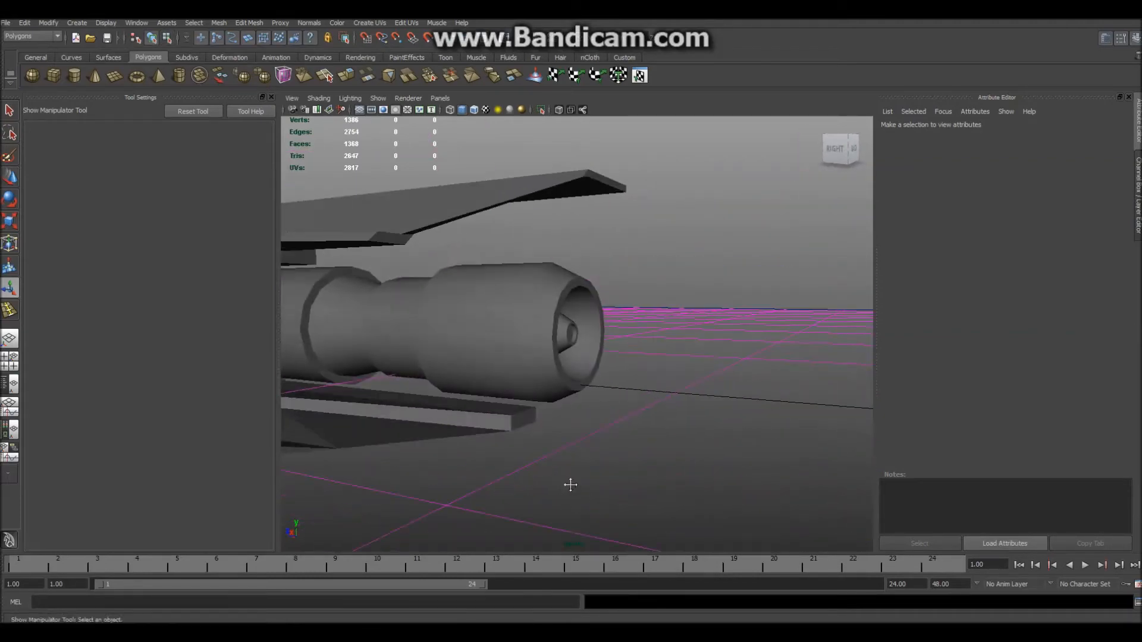
Insert two edge loops around the engine's narrow straight section, one near each of its ends
middle_click_drag(569, 484, 700, 491, "alt")
scroll(700, 492, "up", 4)
left_click_drag(700, 491, 378, 498, "alt")
left_click(505, 332)
left_click_drag(509, 413, 526, 360, "alt")
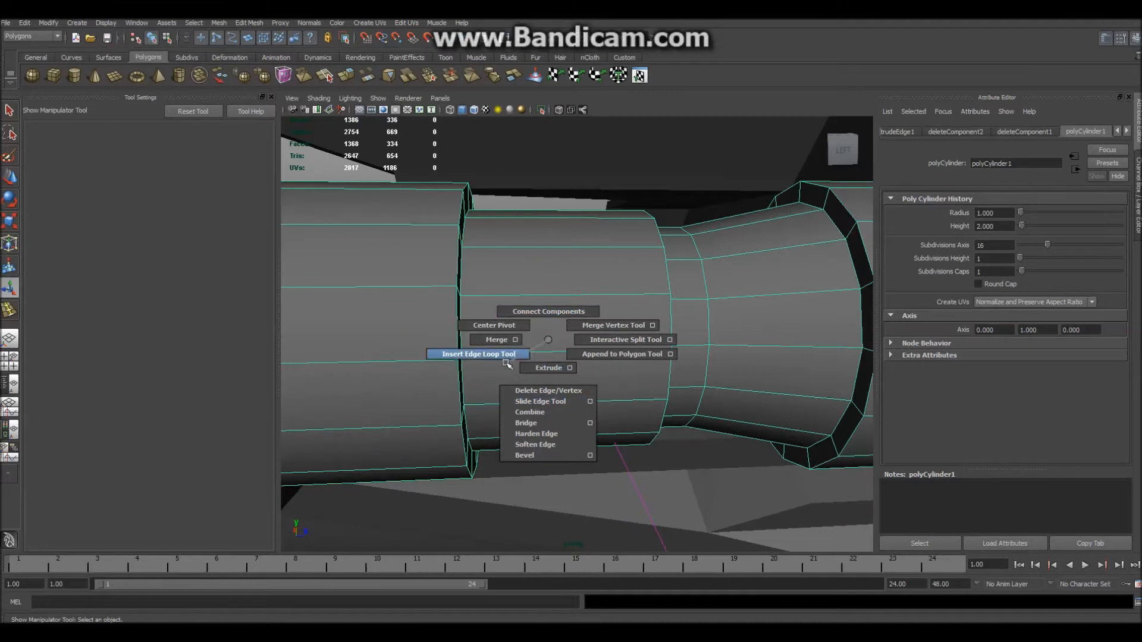
right_click_drag(506, 363, 499, 355, "shift")
left_click_drag(637, 353, 580, 351)
right_click_drag(537, 336, 537, 225)
left_click_drag(529, 489, 514, 455)
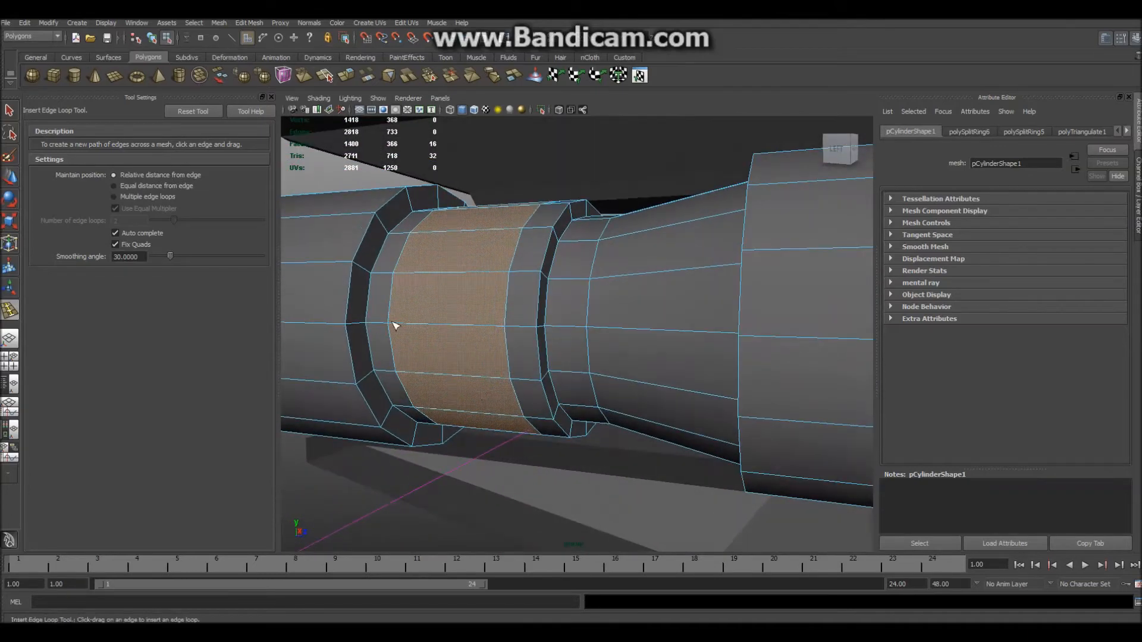
left_click_drag(501, 360, 552, 343, "alt")
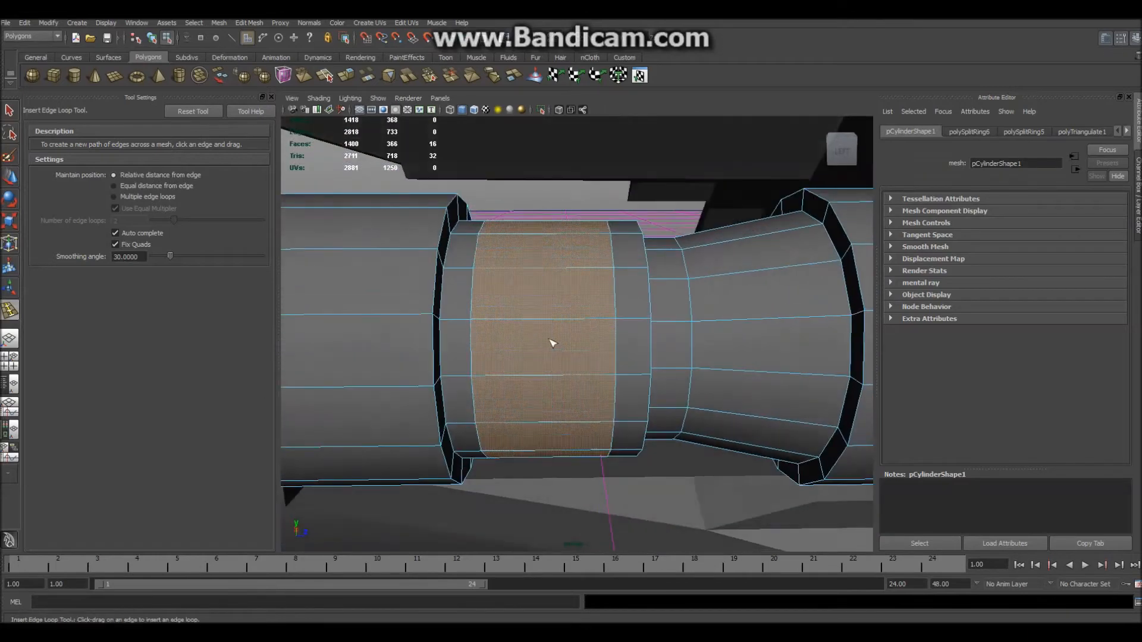
left_click_drag(574, 393, 406, 409, "alt")
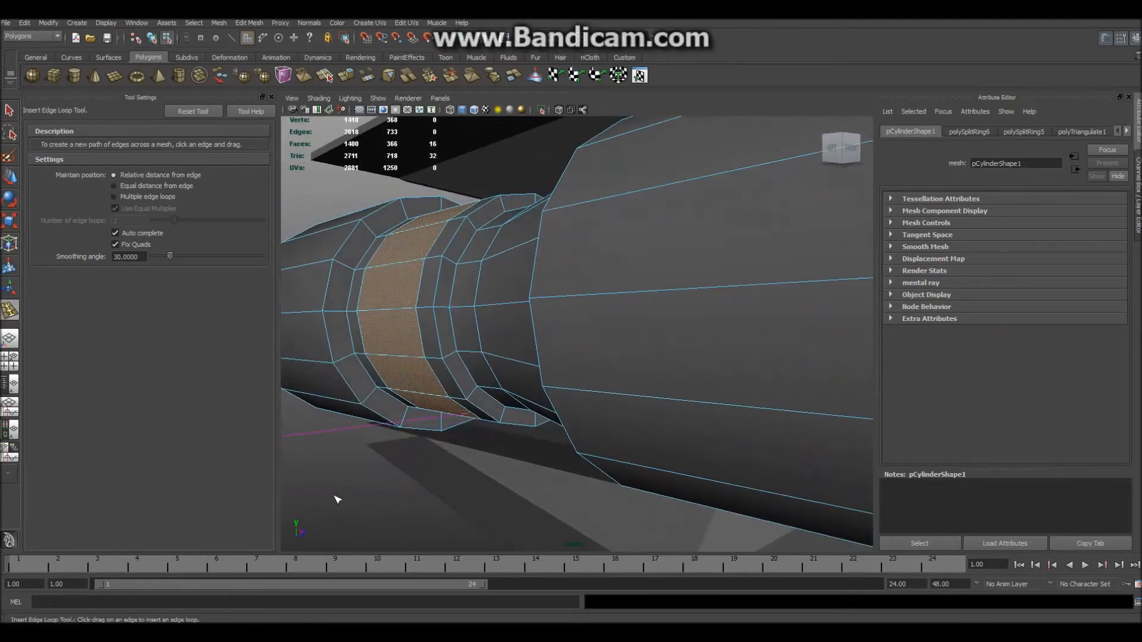
left_click_drag(347, 470, 377, 483, "alt")
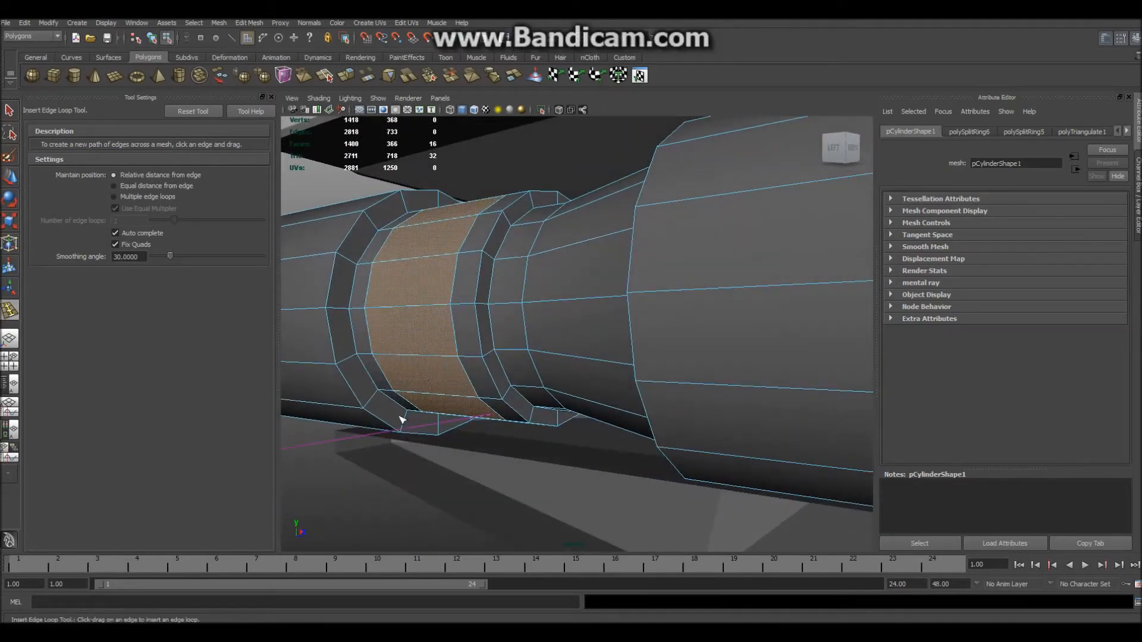
left_click(361, 512)
left_click_drag(352, 517, 589, 345, "alt")
Duplicate the whole engine in object mode and move the copy sideways along X to sit beside the original
right_click_drag(593, 328, 641, 320)
left_click_drag(576, 471, 676, 487, "alt")
key("q")
left_click(569, 319)
left_click_drag(601, 458, 576, 469, "alt")
key("w")
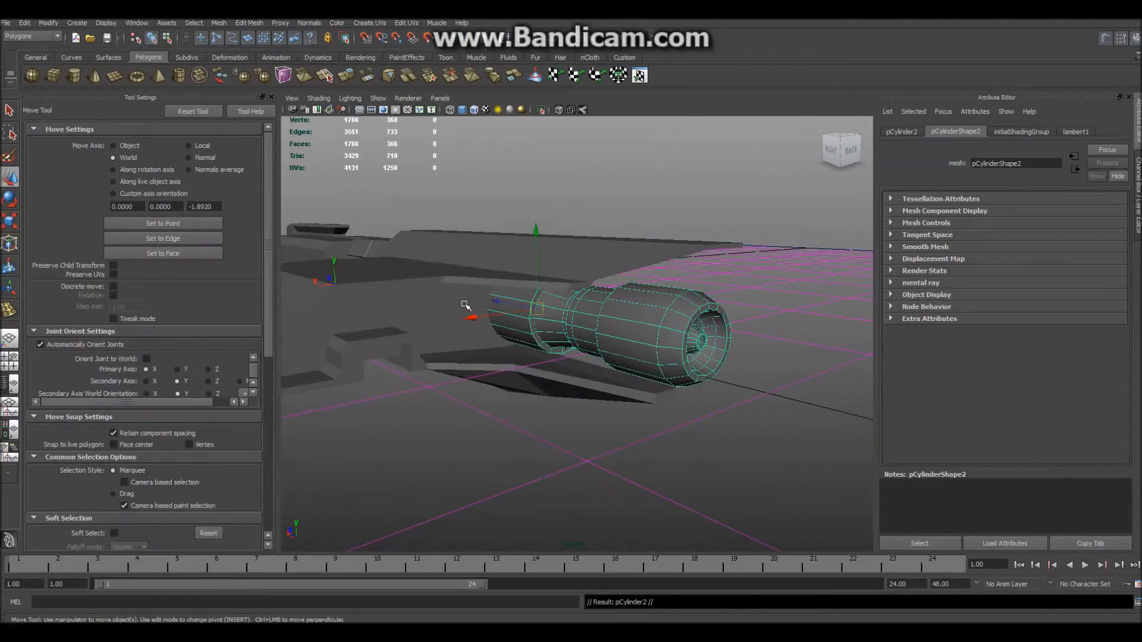
left_click_drag(470, 320, 398, 336)
mouse_move(441, 369)
left_mouse_down("alt")
mouse_move(449, 388)
mouse_move(438, 375)
mouse_move(458, 354)
left_mouse_up("alt")
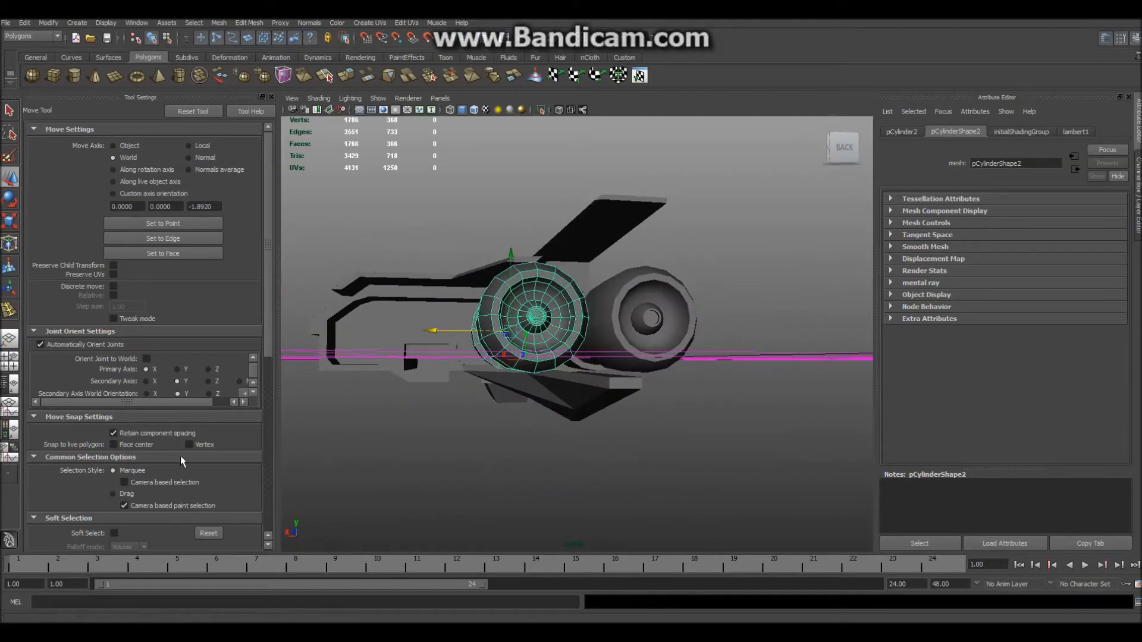
Scale down the duplicated engine and move it outward along X toward the outer hull section
left_click_drag(438, 466, 466, 467, "alt")
key("r")
left_click_drag(461, 323, 415, 400, "alt")
key("w")
left_click_drag(467, 327, 333, 327)
Show wireframe on the shaded model and fit the small engine's size and position to the rear of the outer hull section
left_click(475, 111)
left_click_drag(329, 269, 378, 282, "alt")
left_click_drag(316, 331, 506, 424, "alt")
left_click_drag(410, 455, 452, 423, "alt")
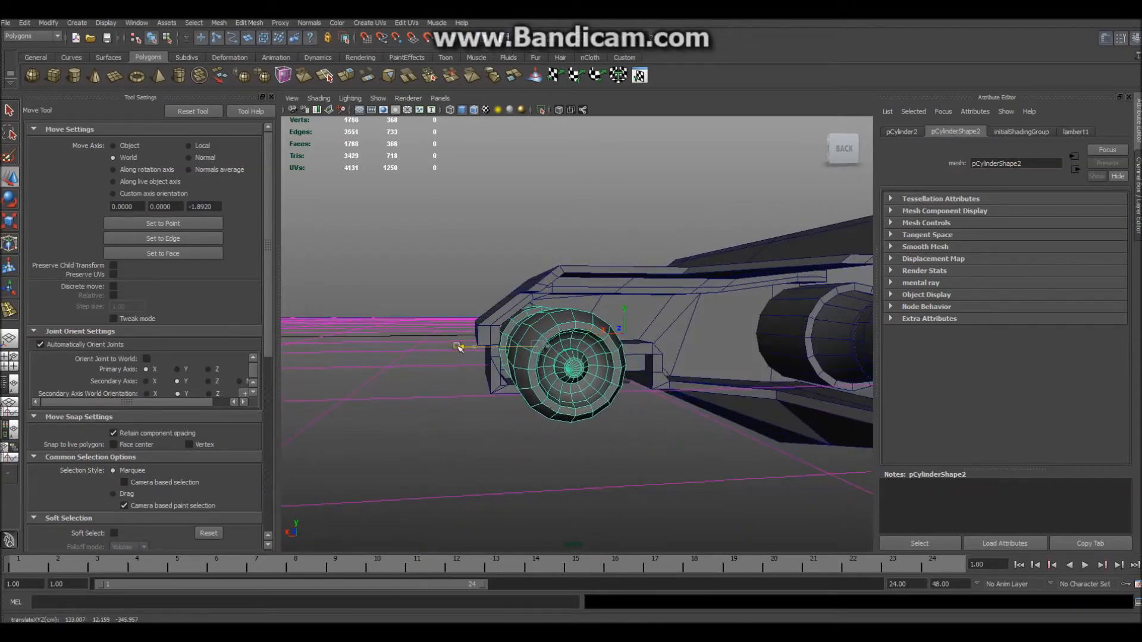
key("r")
left_click_drag(515, 356, 540, 478, "alt")
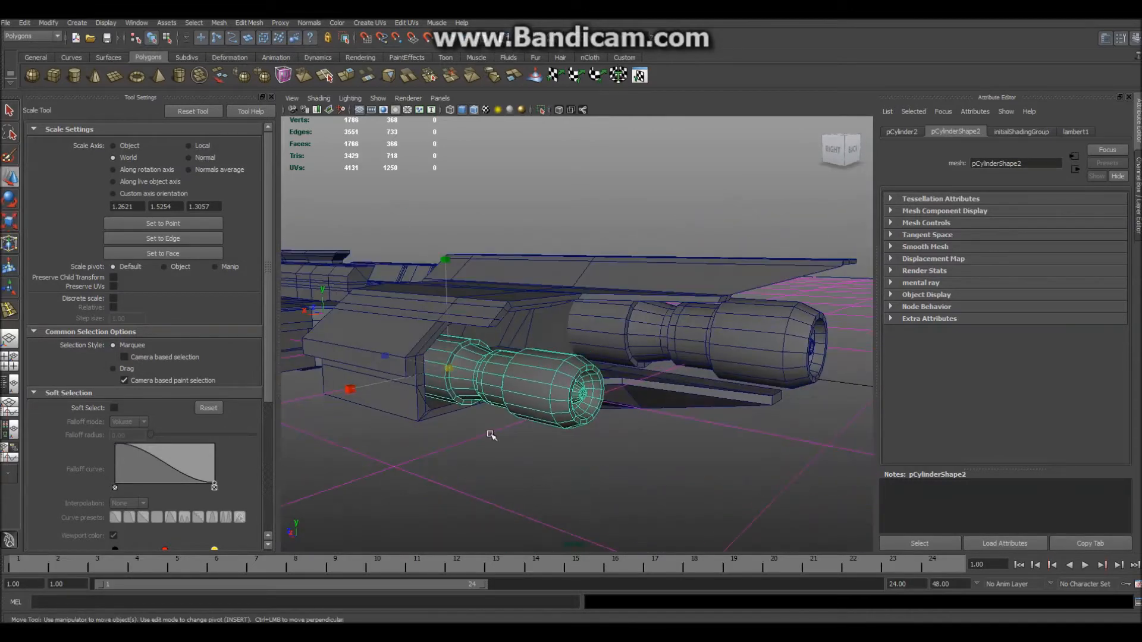
Duplicate the small engine twice, placing the copies between the outer hull section and the large engine, the second one raised higher
key("w")
left_click_drag(397, 357, 538, 373, "alt")
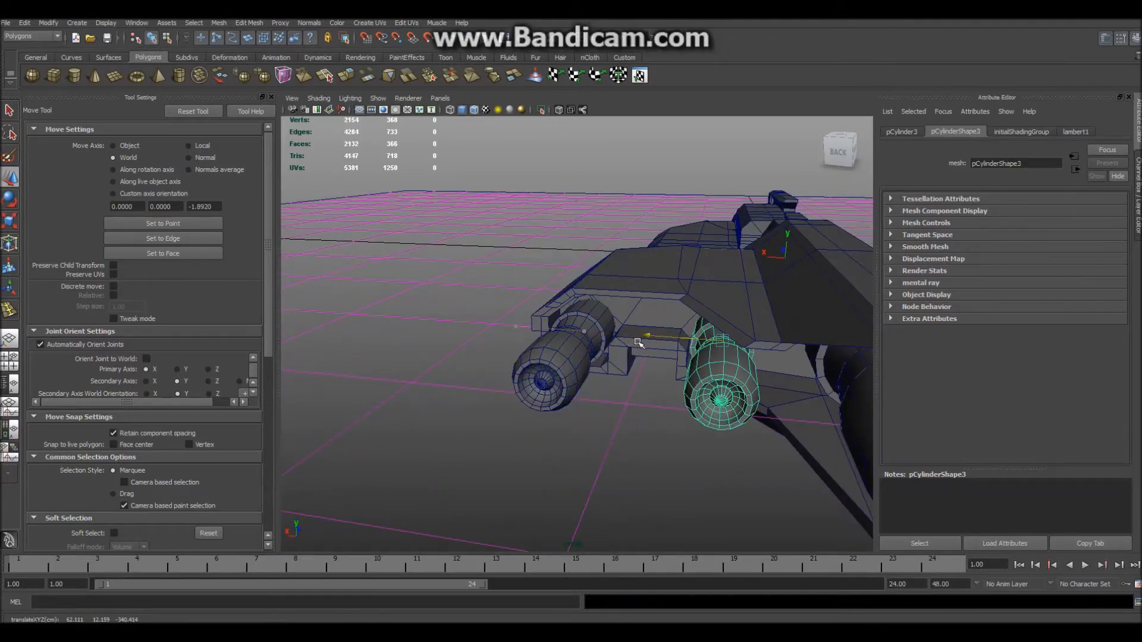
left_click_drag(609, 433, 574, 452, "alt")
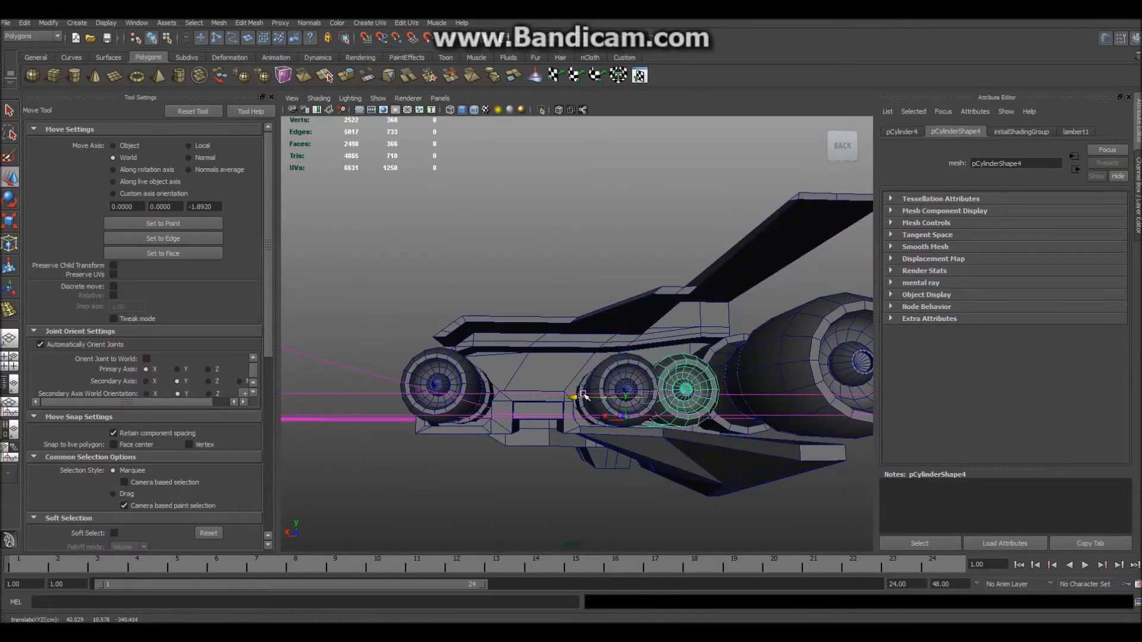
left_click_drag(563, 425, 448, 516, "alt")
scroll(533, 487, "up", 5)
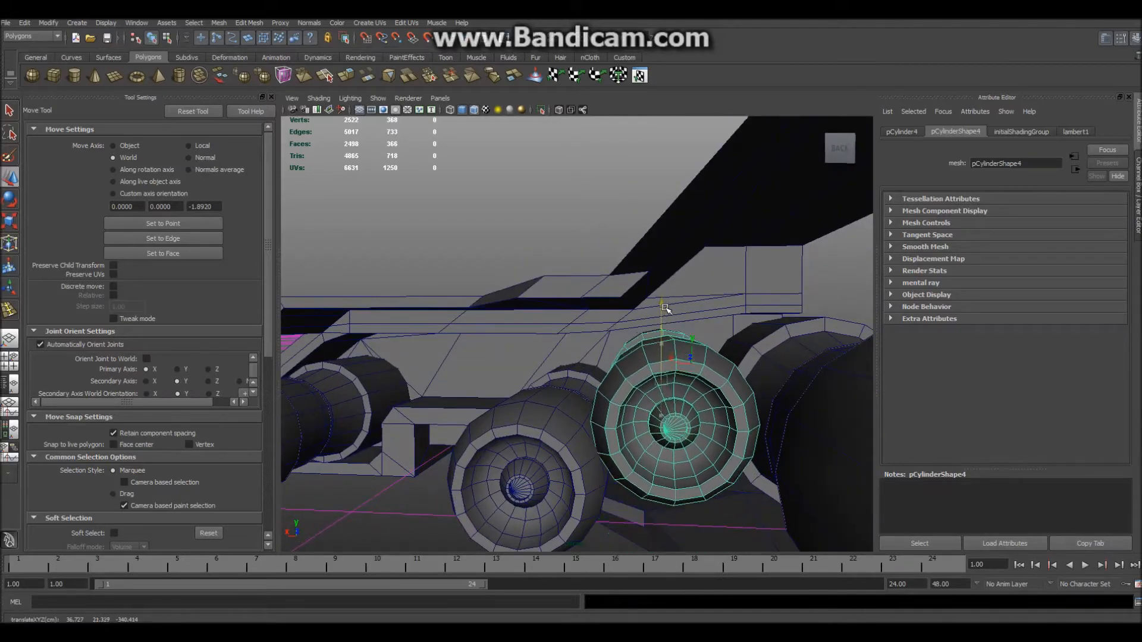
left_click_drag(661, 345, 538, 450, "alt")
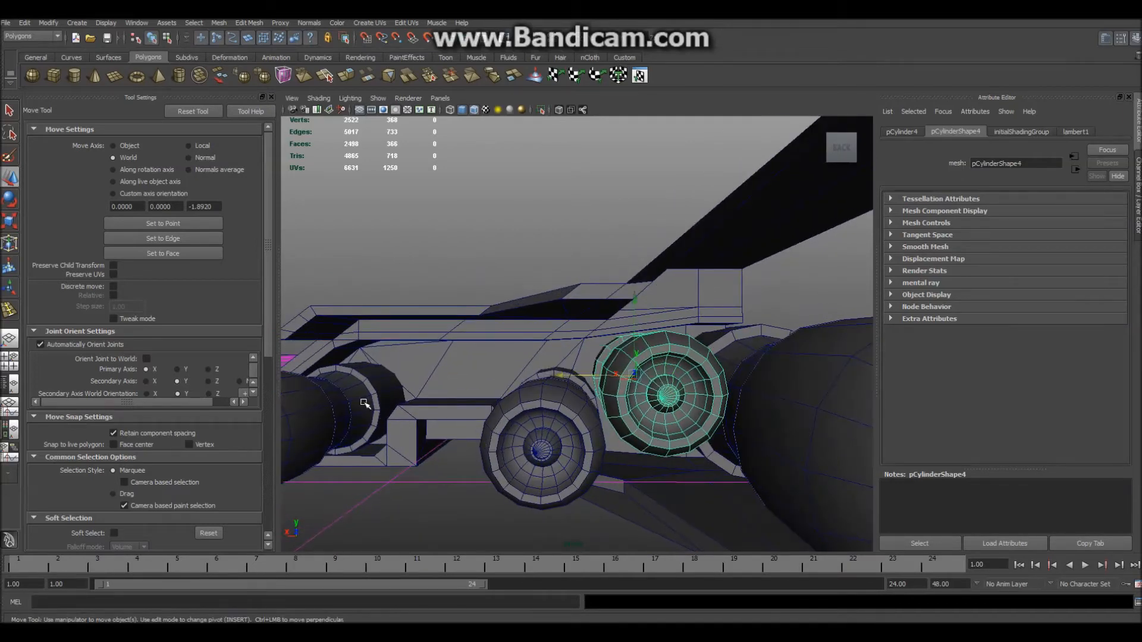
Delete the two inner small engine copies
left_click(365, 403, "shift")
left_click(538, 441)
left_click(656, 410, "shift")
key("Delete")
Scale the remaining outer small engine down slightly and nudge its position in the outer hull section
left_click(348, 415)
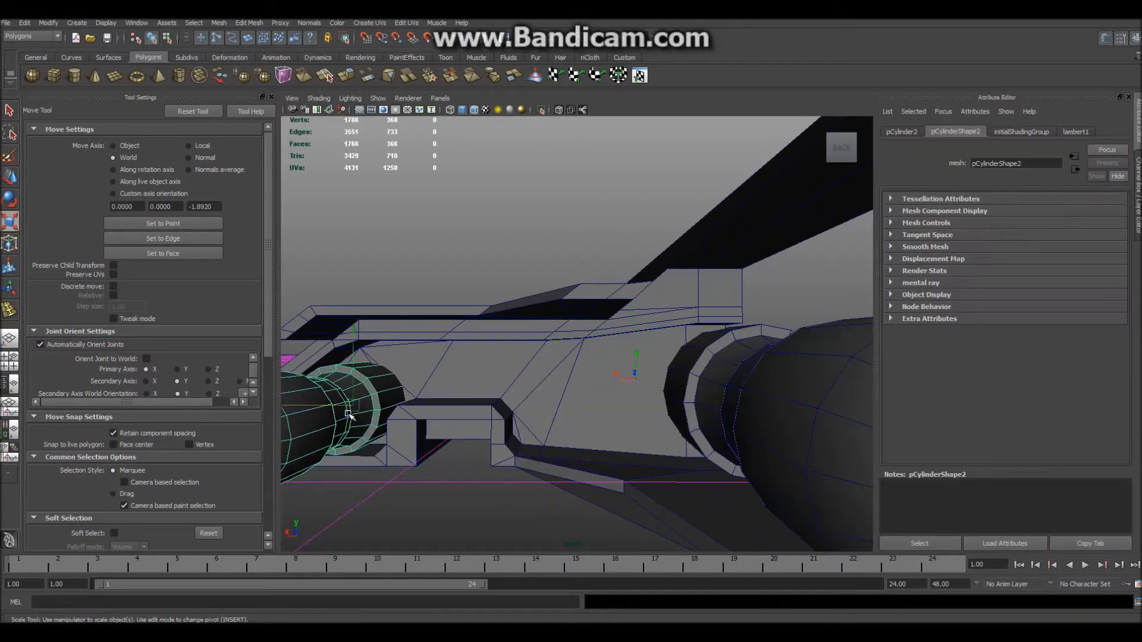
key("r")
left_click_drag(344, 411, 321, 431)
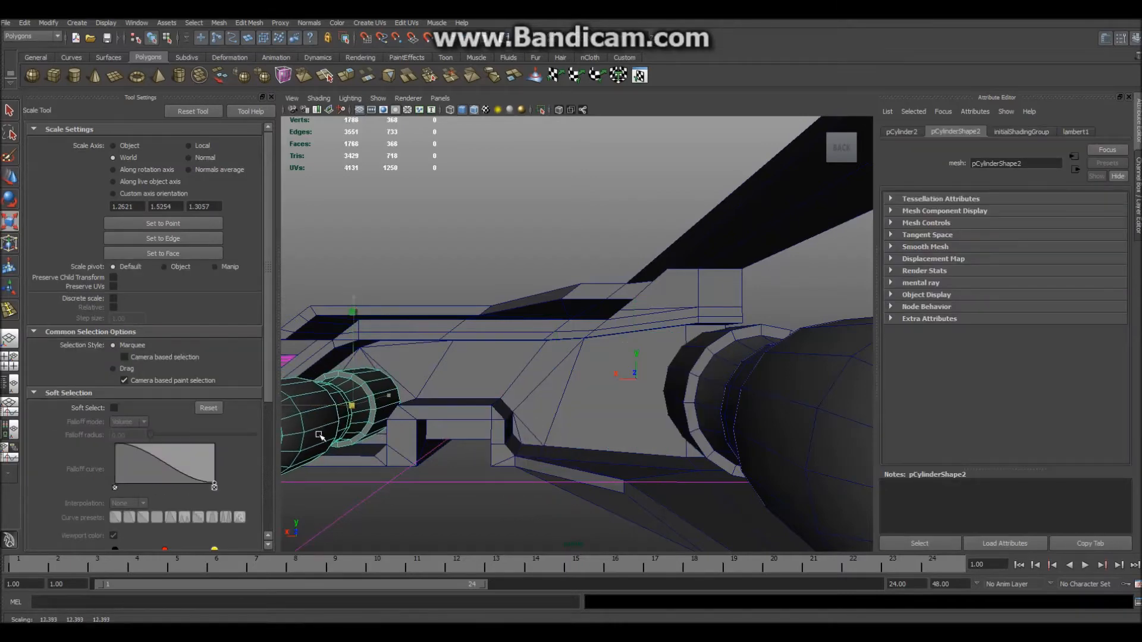
key("w")
left_click_drag(369, 474, 368, 405, "alt")
left_click_drag(447, 355, 455, 353)
left_click_drag(394, 496, 427, 498, "alt")
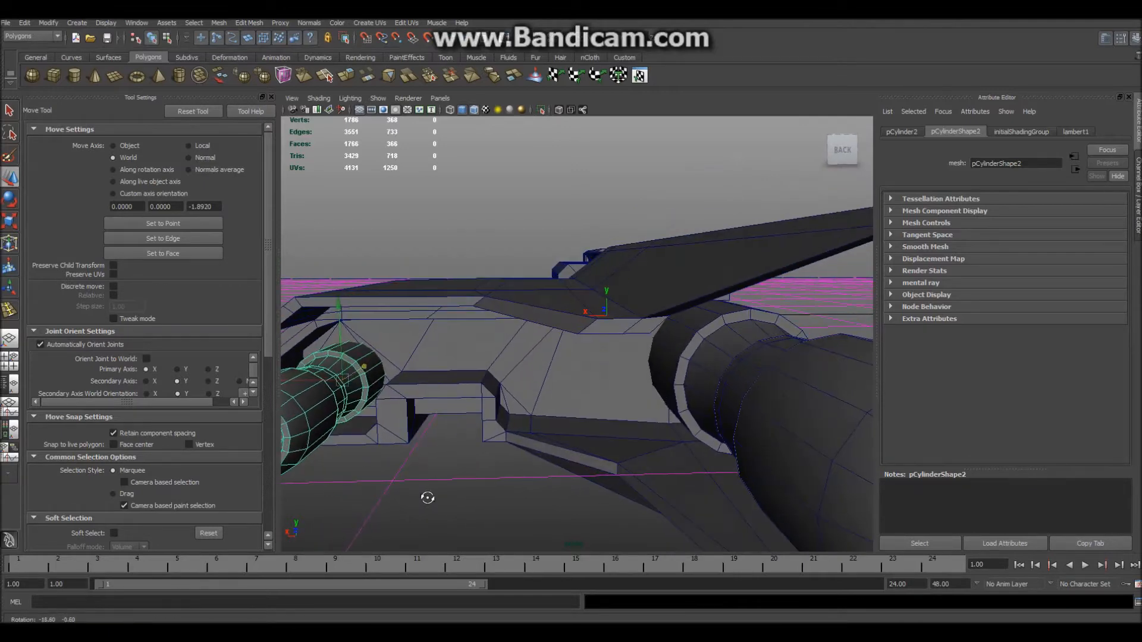
left_click_drag(395, 435, 375, 390, "alt")
Duplicate the small engine, move the copy inward along X beside the large engine, and raise it along Y
key("ctrl+d")
left_click_drag(309, 374, 370, 375)
left_click_drag(445, 295, 446, 273)
left_click_drag(490, 434, 487, 389, "alt")
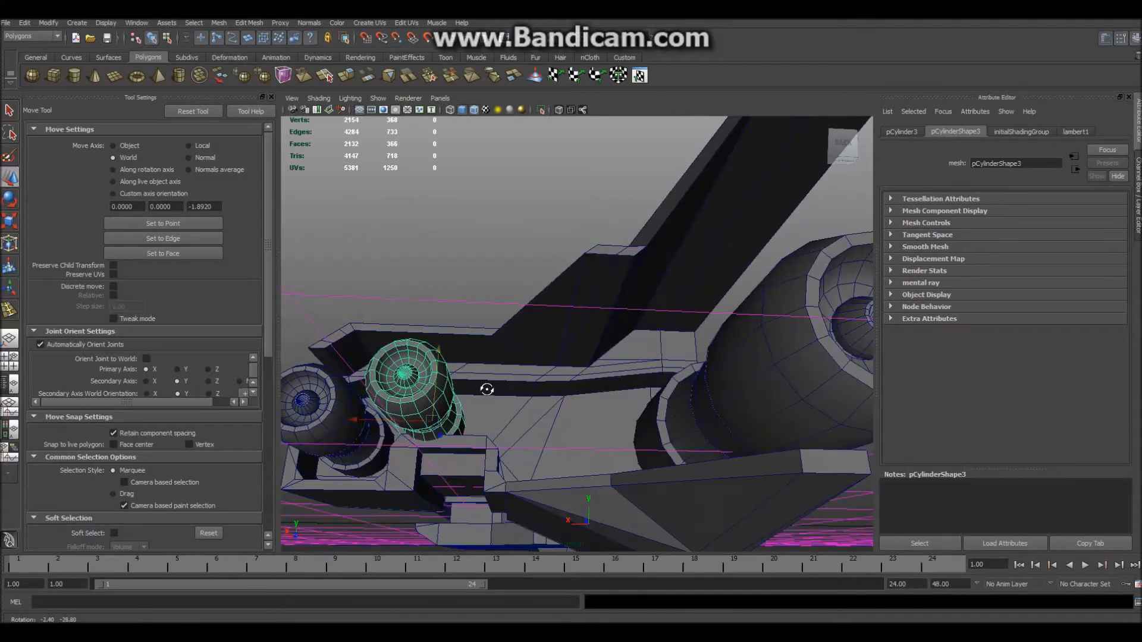
left_click_drag(361, 419, 538, 416)
left_click_drag(538, 417, 503, 452, "alt")
left_click_drag(660, 295, 663, 288)
Duplicate the raised small engine and move the new copy lower and outward along X, leaving nothing selected
left_click_drag(589, 360, 582, 385, "alt")
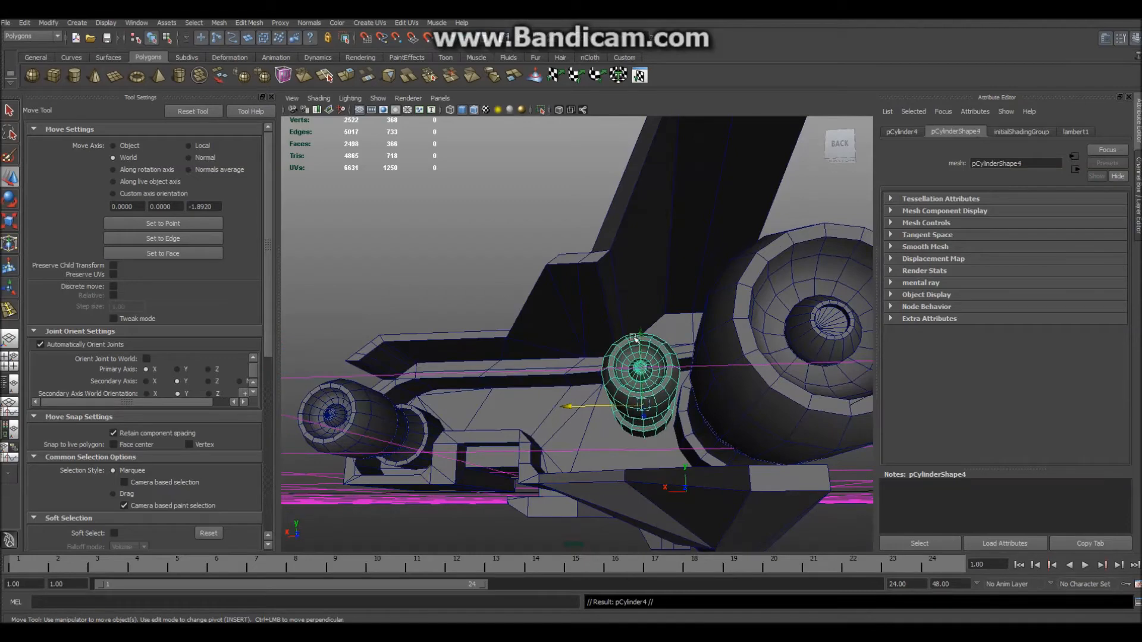
left_click_drag(639, 336, 635, 367)
left_click_drag(569, 440, 518, 412)
left_click_drag(483, 345, 482, 350)
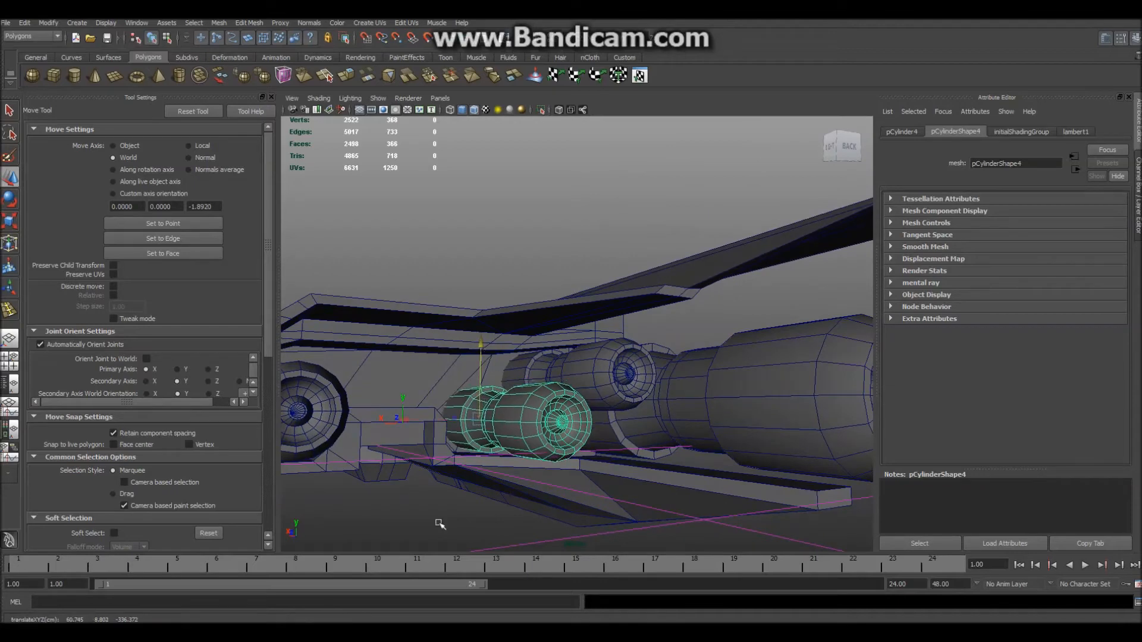
left_click(440, 501)
left_click_drag(441, 500, 546, 505, "alt")
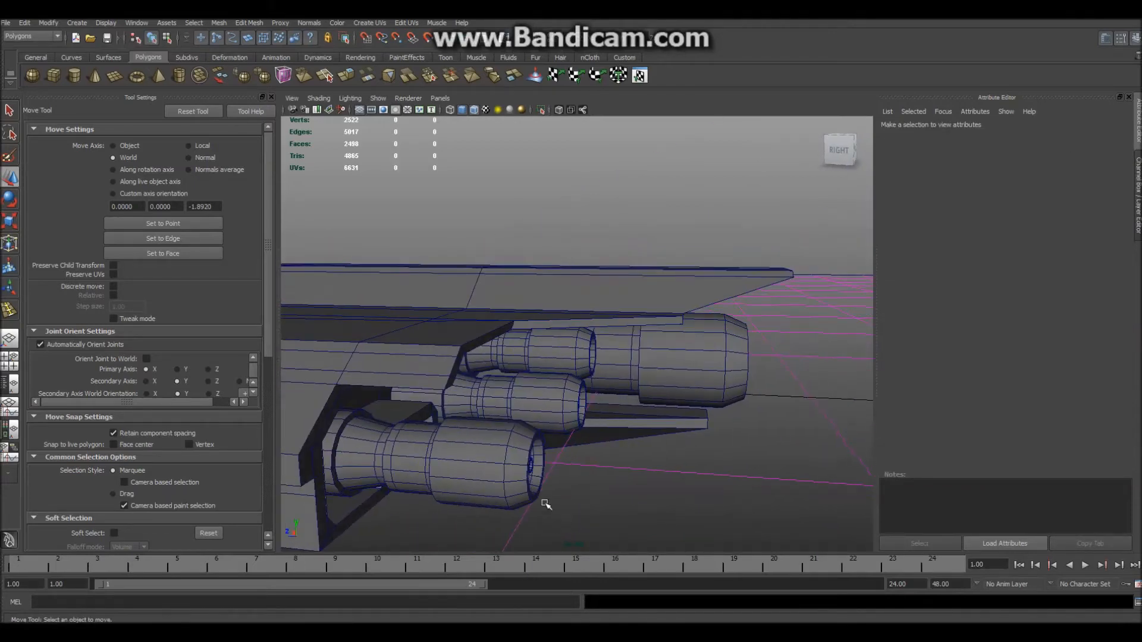
Select the outermost small engine and move it forward along Z so its front end sits in the hull
left_click(494, 484)
scroll(506, 488, "down", 3)
left_click_drag(400, 399, 371, 393)
left_click_drag(476, 450, 387, 448, "alt")
scroll(502, 474, "up", 6)
left_click_drag(550, 479, 441, 481, "alt")
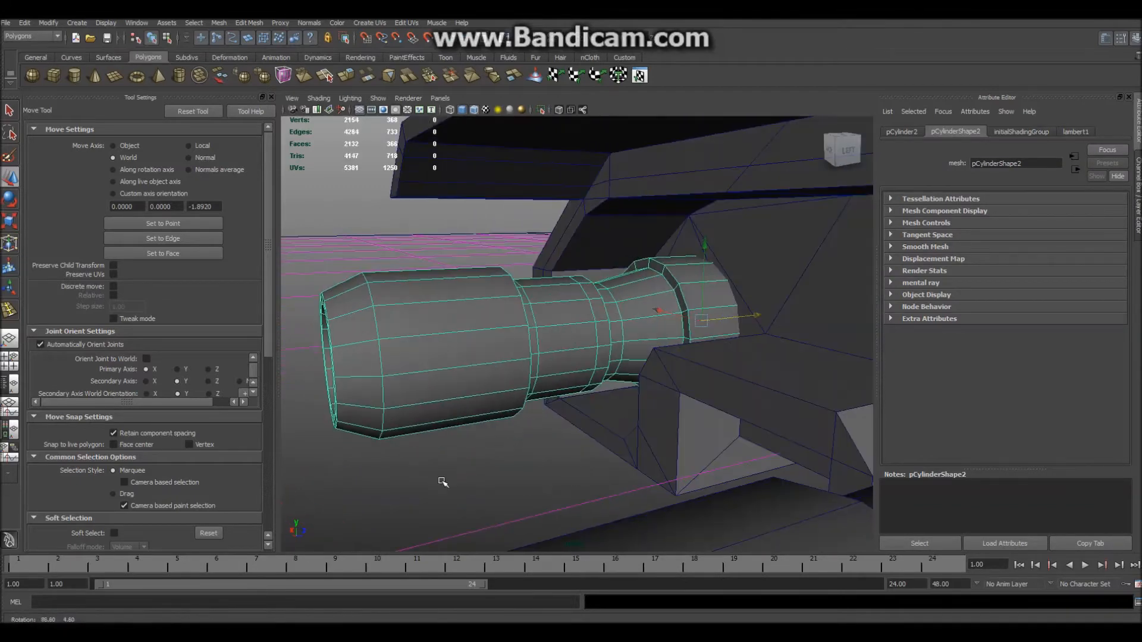
left_click_drag(756, 313, 776, 311)
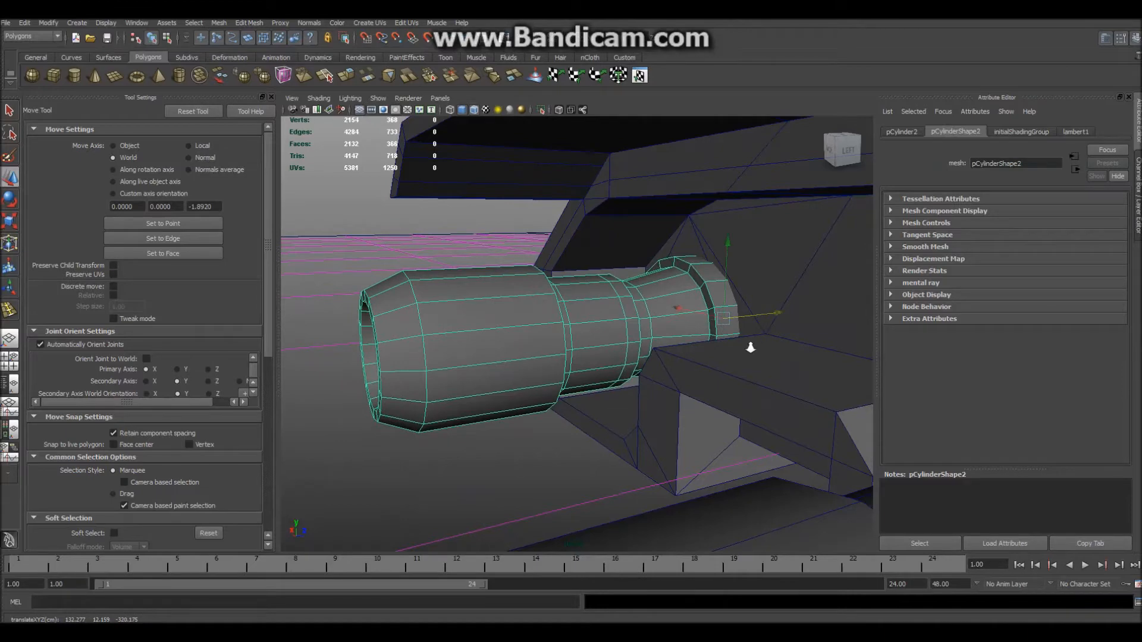
Check the small engines' fit from the side, rear and below, and nudge the outermost one along Z
scroll(690, 352, "down", 5)
left_click_drag(500, 355, 577, 407, "alt")
left_click(576, 358)
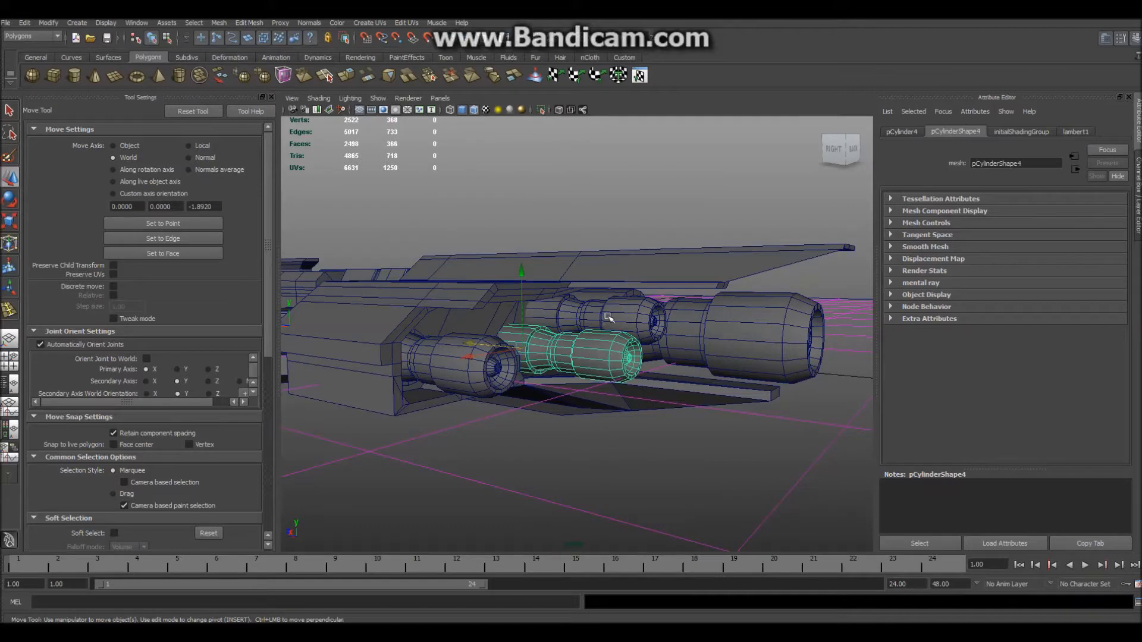
left_click(609, 317)
left_click(568, 358)
left_click_drag(542, 392, 576, 349, "alt")
left_click(534, 402)
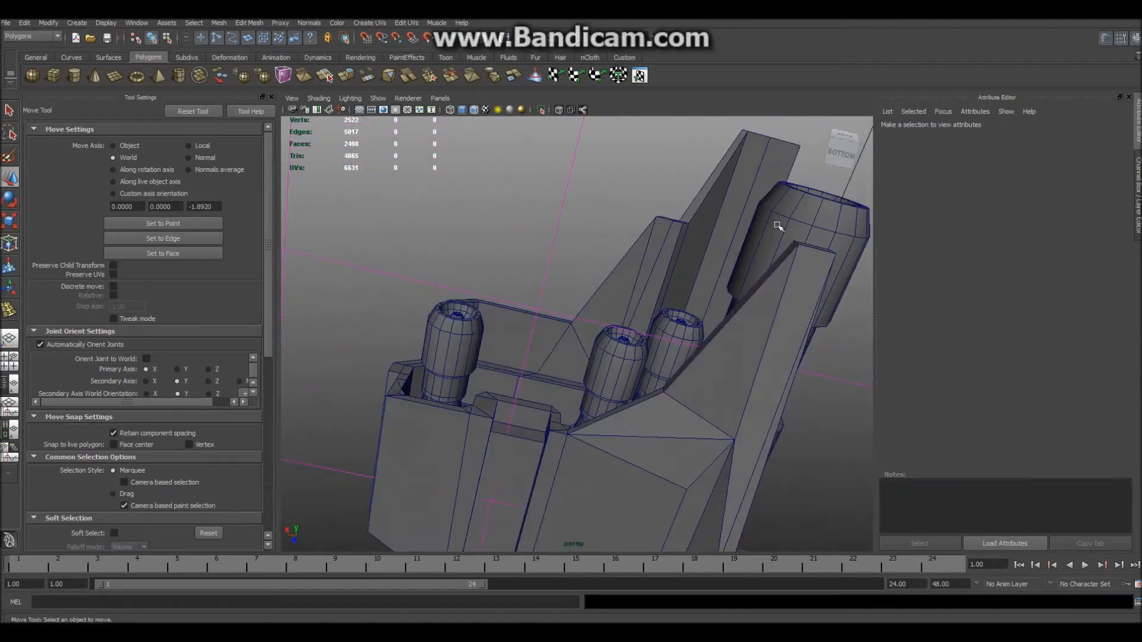
left_click(661, 344)
left_click_drag(661, 343, 550, 337, "alt")
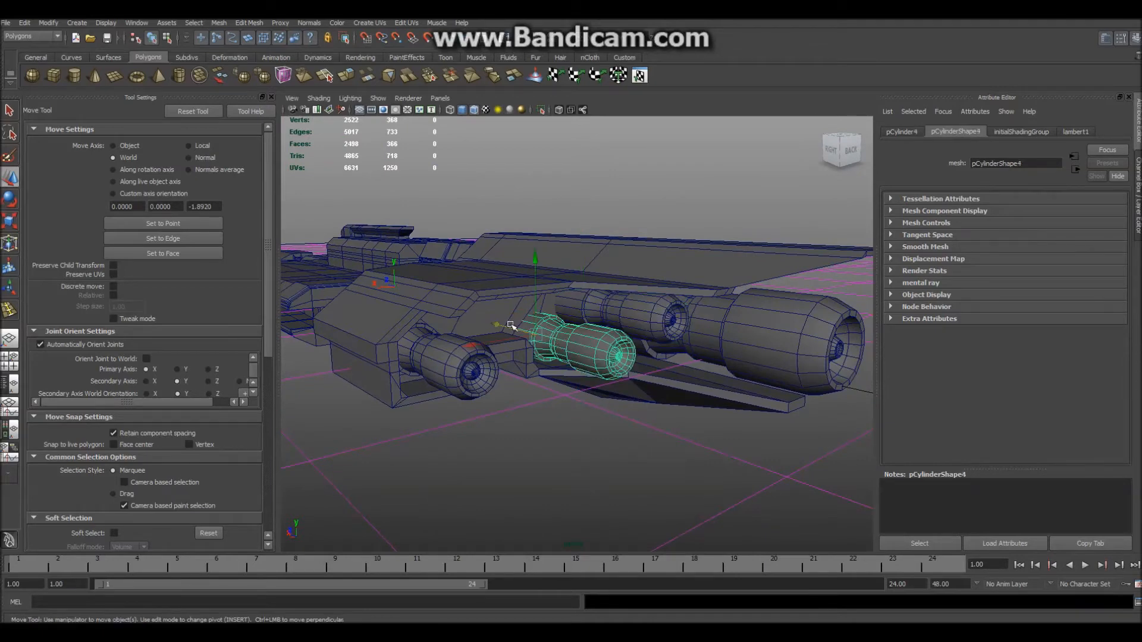
left_click_drag(546, 428, 449, 427, "alt")
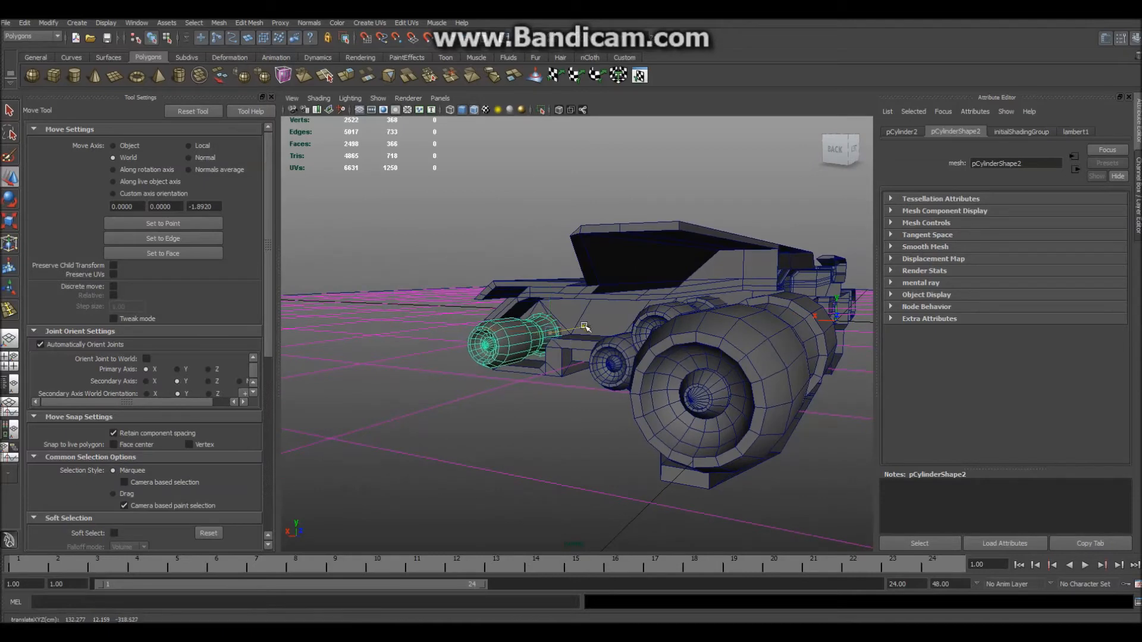
left_click(525, 425)
left_click_drag(525, 425, 533, 470, "alt")
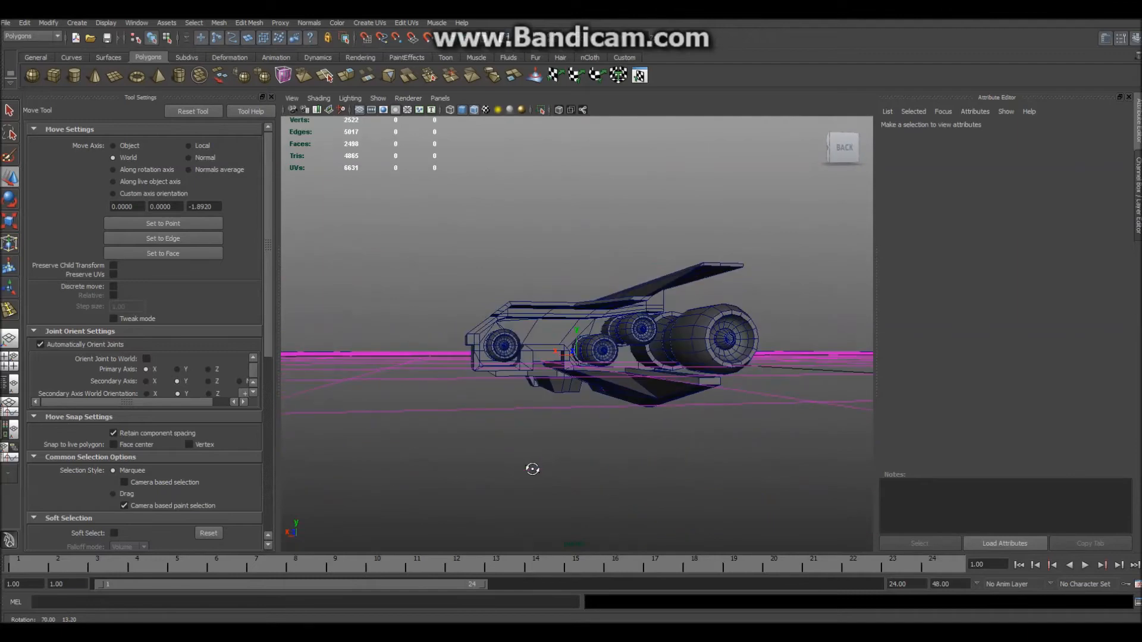
Duplicate the outermost small engine and move the copy inward along X and up along Y as the fourth small engine
scroll(470, 454, "up", 6)
left_click(482, 433)
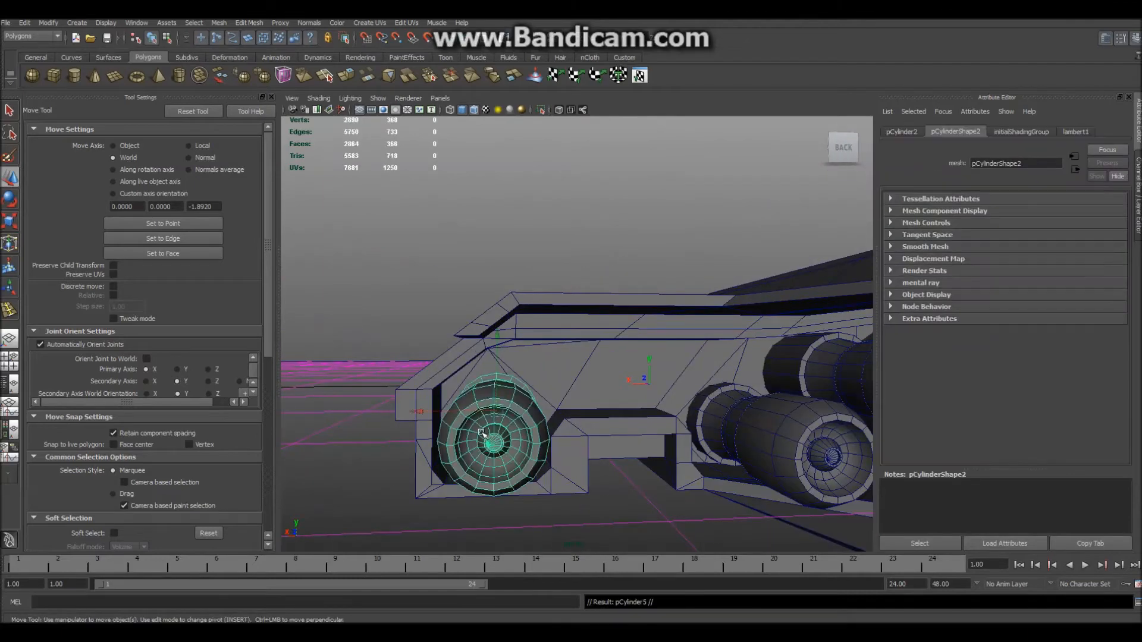
left_click_drag(497, 414, 522, 418)
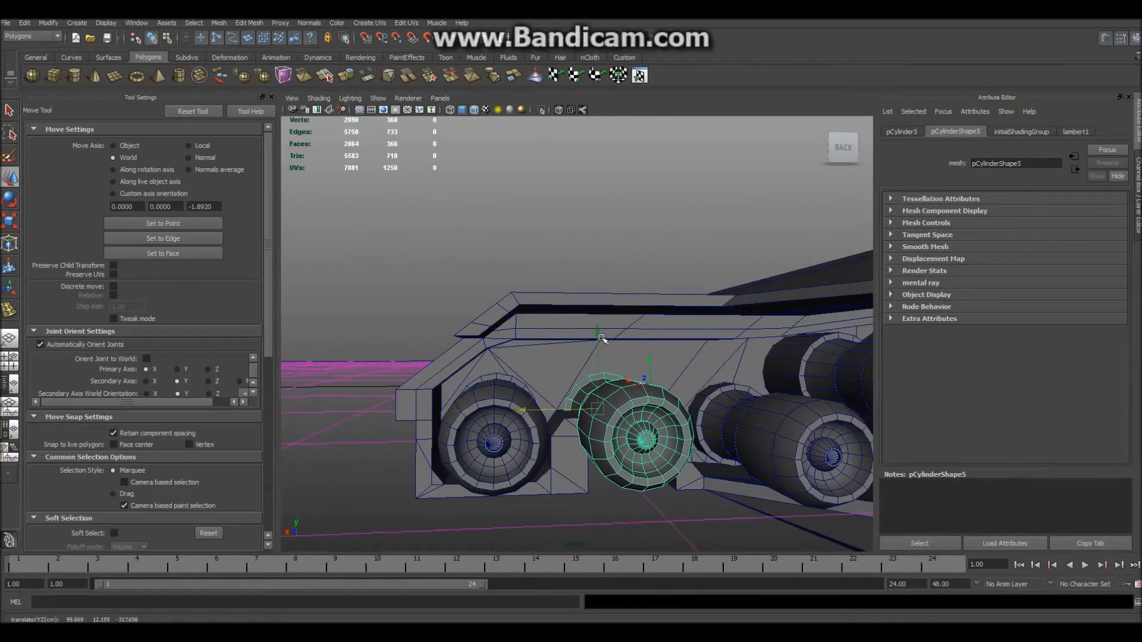
left_click_drag(599, 305, 505, 252, "alt")
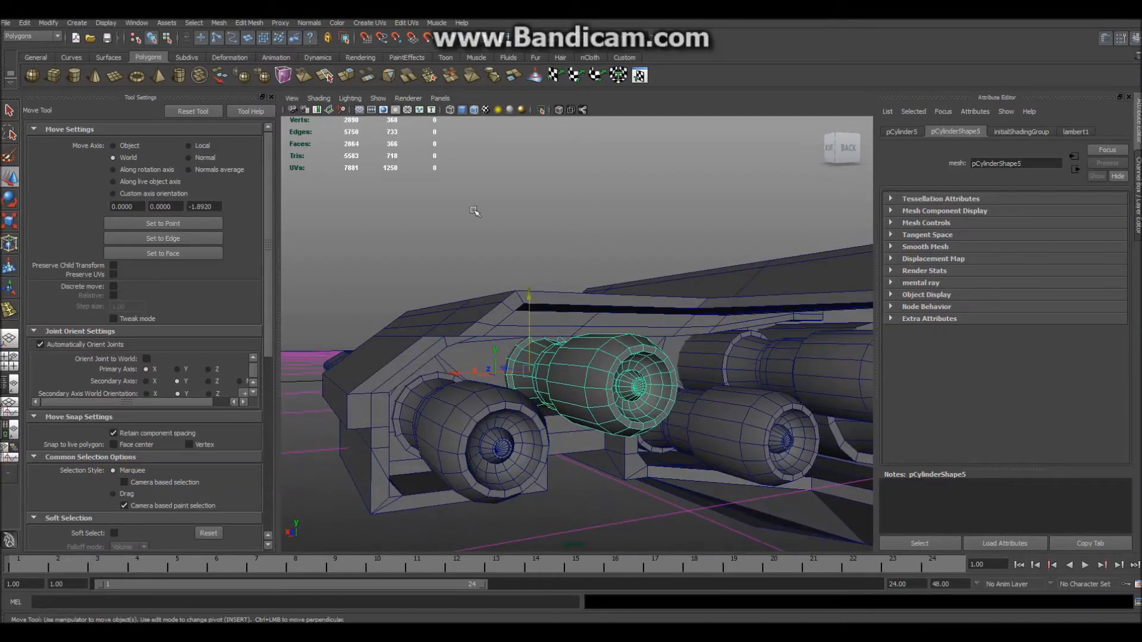
left_click(505, 252)
Examine the engine cluster's arrangement from the side, rear and front
scroll(487, 298, "down", 8)
left_click_drag(487, 297, 520, 416, "alt")
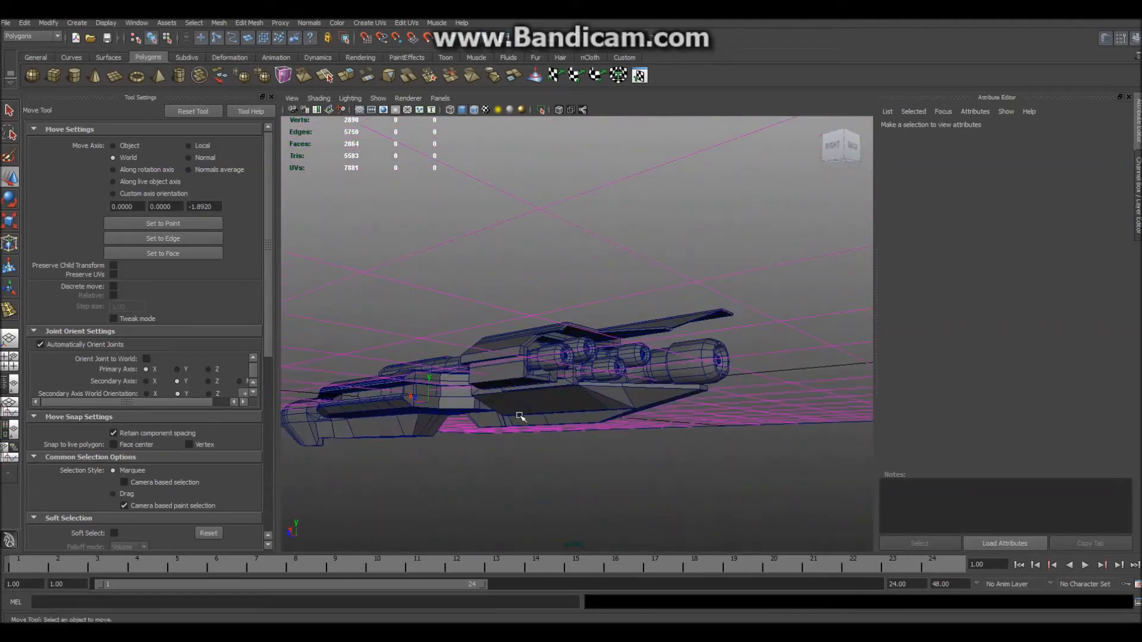
scroll(520, 417, "up", 8)
left_click_drag(672, 448, 473, 394, "alt")
scroll(688, 379, "down", 6)
left_click_drag(689, 379, 610, 419, "alt")
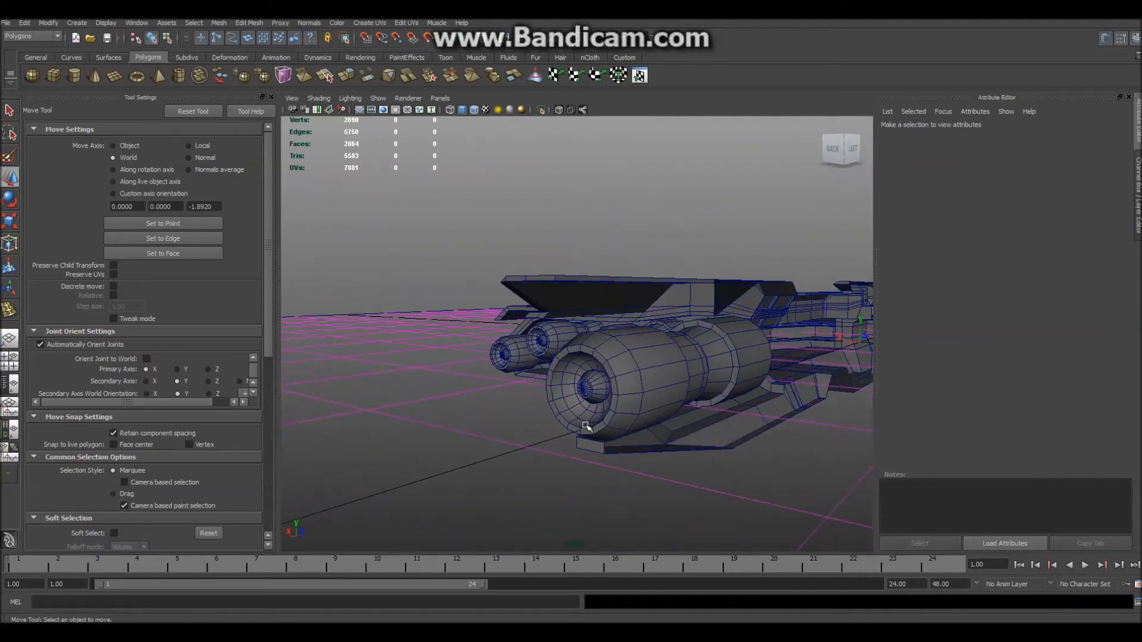
left_click_drag(794, 370, 443, 364, "alt")
Select the border edge loop at the large engine's open front end, inspect the engine, and return to object mode
left_click(469, 355)
right_click_drag(484, 324, 489, 329)
double_click(482, 331)
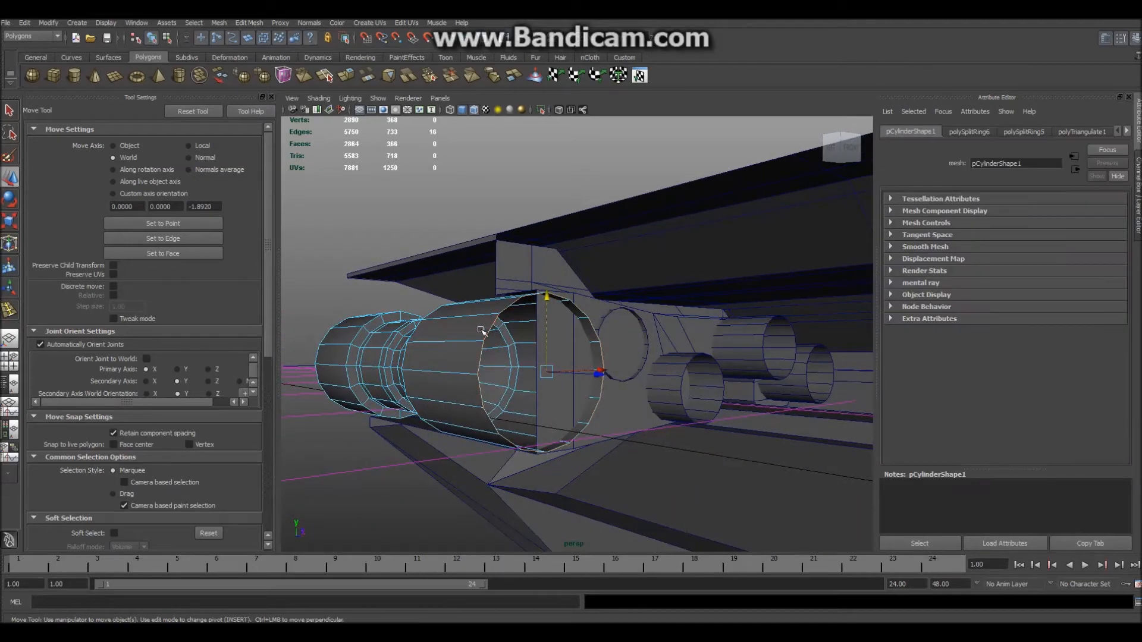
left_click_drag(592, 373, 678, 457, "alt")
middle_click_drag(424, 417, 552, 398, "alt")
scroll(553, 397, "up", 3)
left_click_drag(553, 398, 678, 410, "alt")
scroll(679, 464, "up", 4)
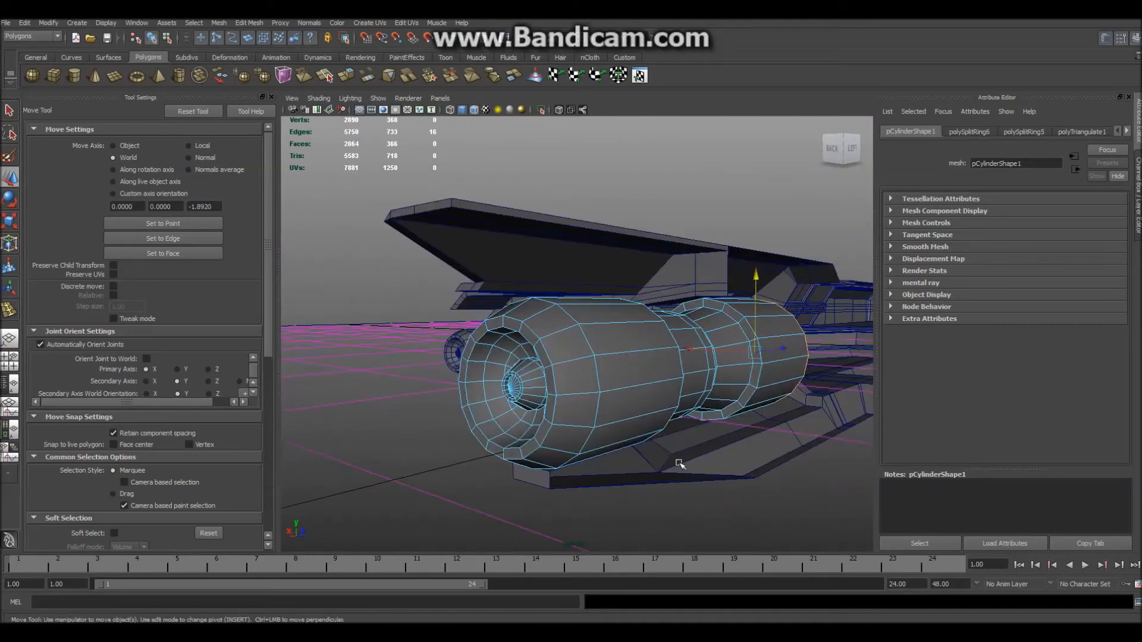
left_click(395, 415)
right_click_drag(683, 340, 691, 340)
Examine the whole ship's hull, side wing edges and nose from several angles, including from below
left_click_drag(800, 428, 685, 376, "alt")
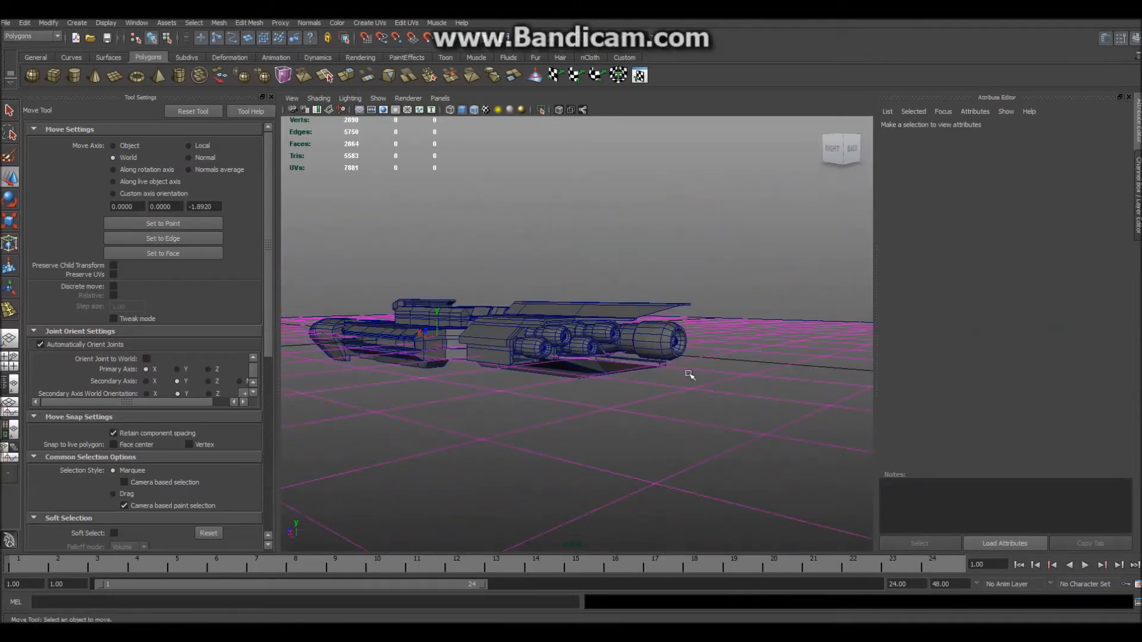
left_click_drag(399, 391, 629, 451, "alt")
right_click_drag(630, 451, 596, 481, "alt")
left_click_drag(597, 481, 601, 487, "alt")
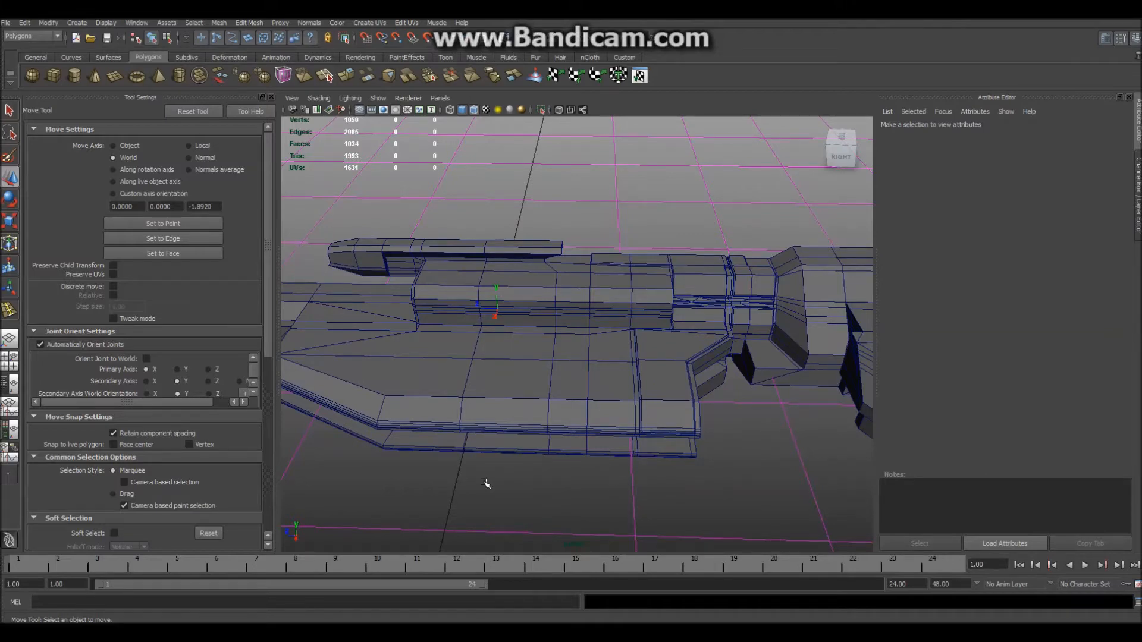
left_click_drag(498, 478, 627, 385, "alt")
scroll(669, 398, "down", 6)
scroll(627, 385, "up", 8)
left_click_drag(531, 408, 627, 479, "alt")
scroll(628, 479, "down", 5)
scroll(561, 382, "up", 8)
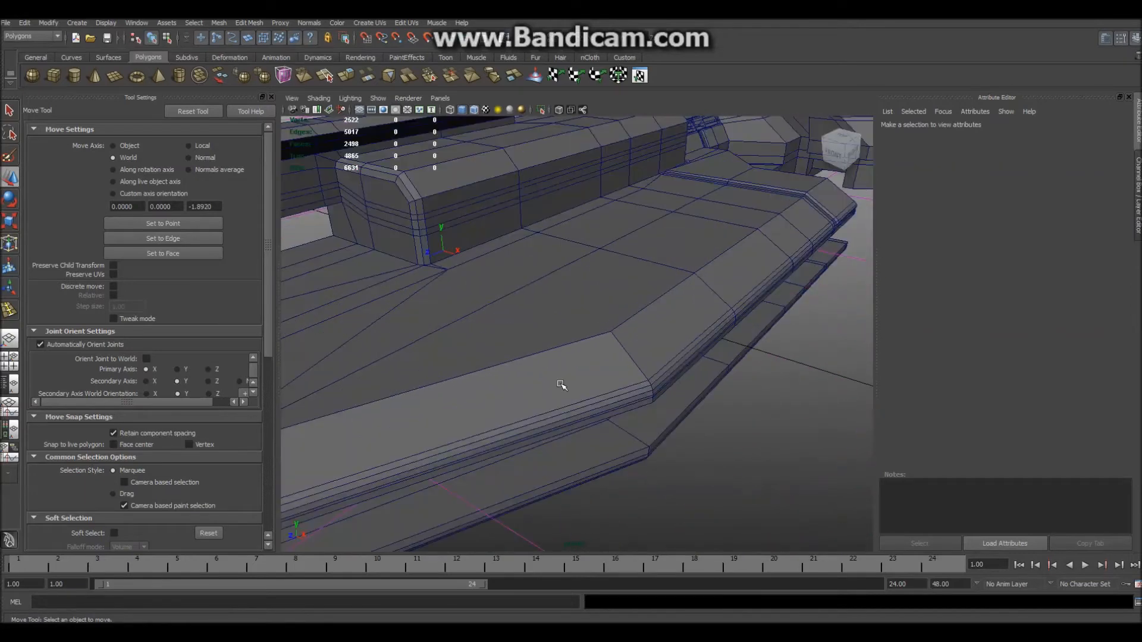
left_click_drag(630, 401, 538, 411, "alt")
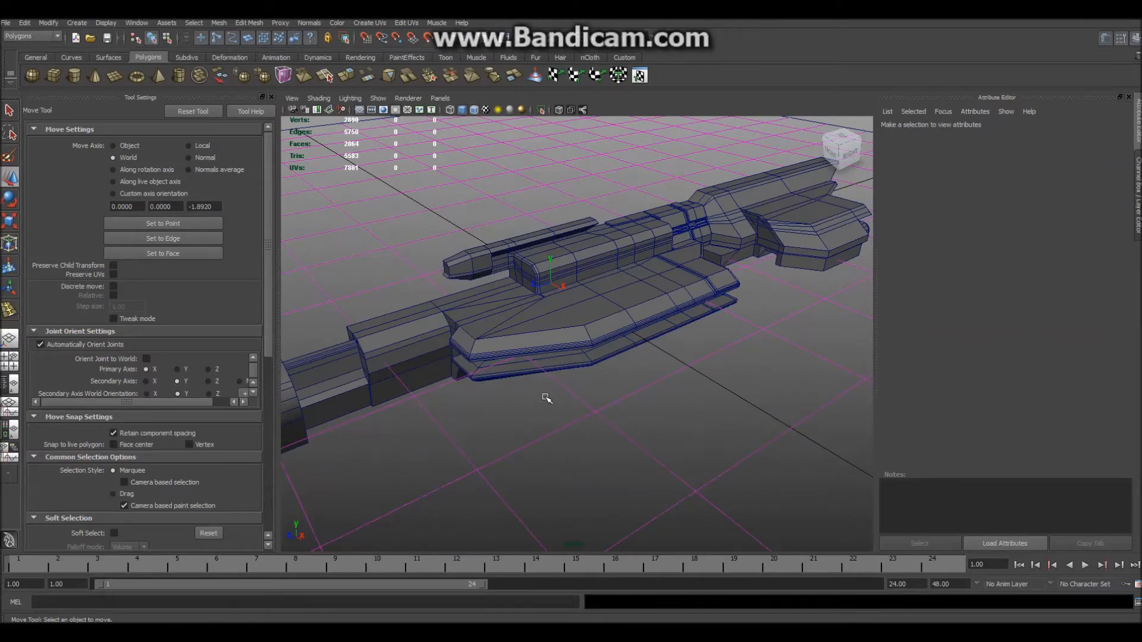
left_click_drag(531, 412, 630, 421, "alt")
scroll(622, 415, "up", 3)
middle_click_drag(629, 420, 762, 369, "alt")
left_click_drag(762, 370, 696, 348, "alt")
middle_click_drag(695, 348, 661, 349, "alt")
left_click_drag(666, 367, 667, 294, "alt")
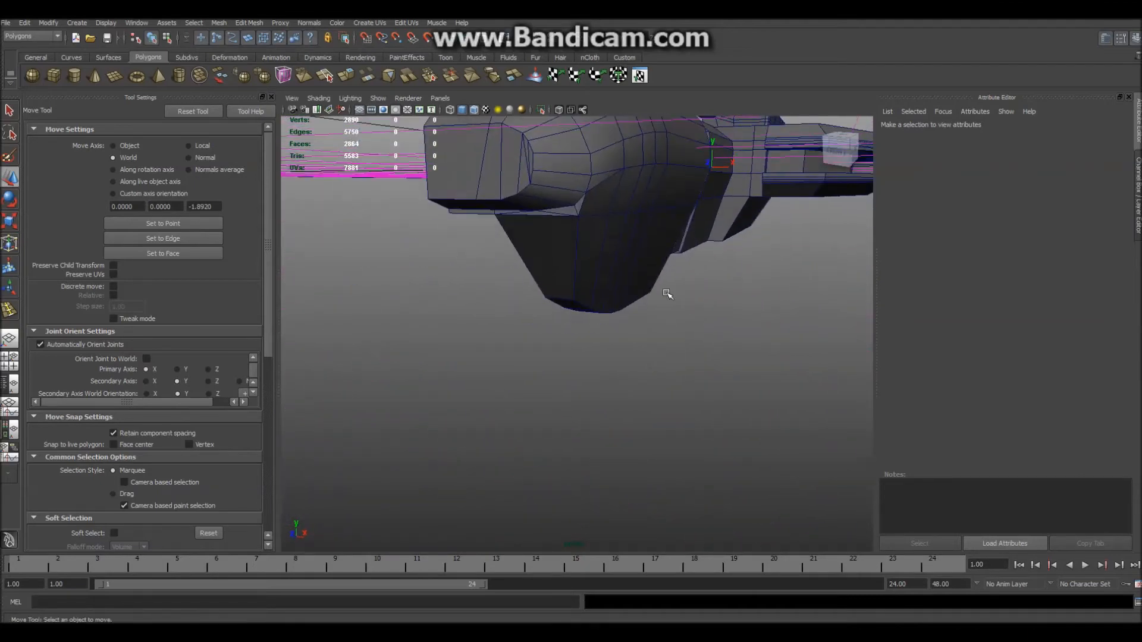
left_click_drag(766, 319, 658, 307, "alt")
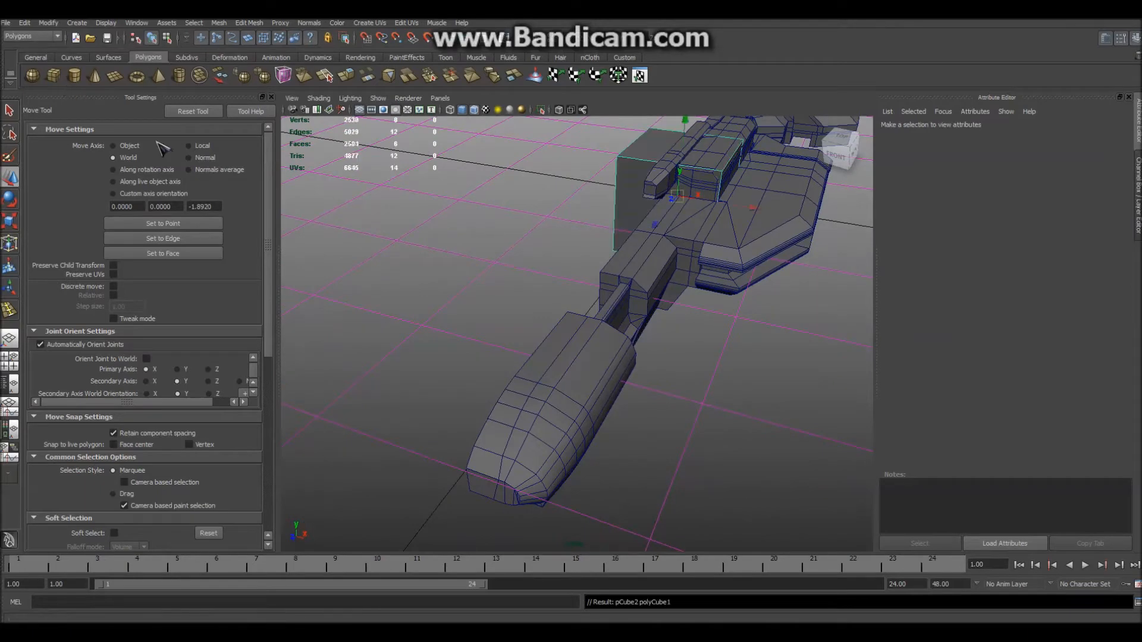
Move the new cube forward along Z to the ship's nose and outward along X beside it
left_click_drag(660, 219, 516, 410)
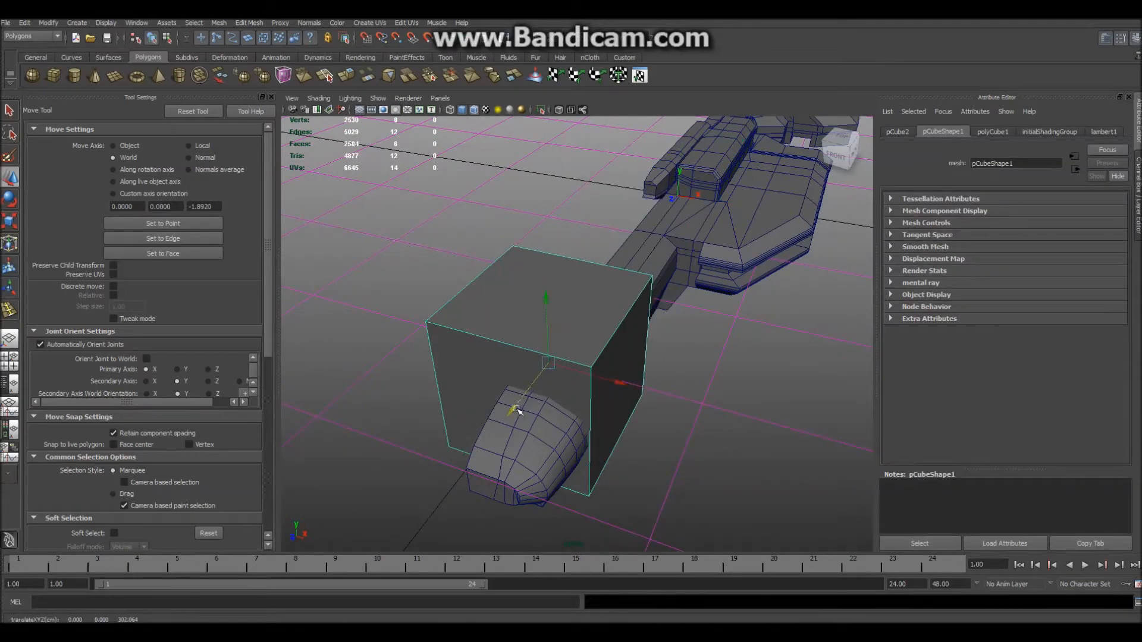
left_click_drag(620, 382, 662, 351, "alt")
Connect the cube's X-direction edges to cut it down the middle, and delete the faces of its hull-side half
right_click(611, 269)
right_click_drag(611, 268, 610, 247)
left_click_drag(605, 284, 627, 295, "alt")
left_click_drag(638, 237, 642, 255, "alt")
left_click(634, 443)
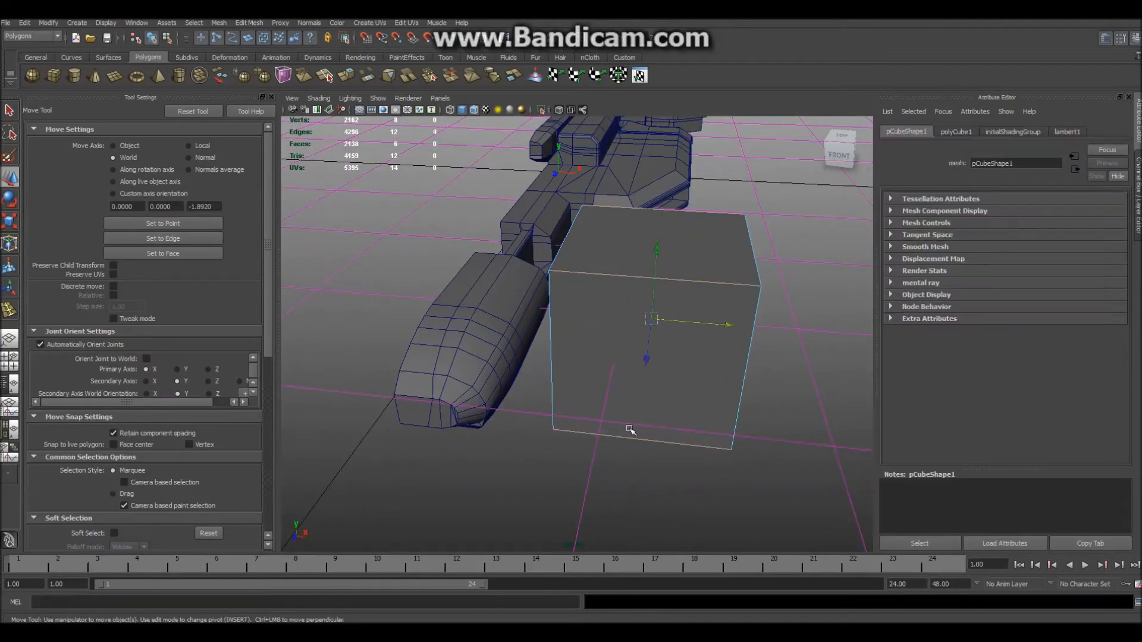
right_click(625, 415, "shift")
right_click_drag(615, 385, 615, 383, "shift")
right_click_drag(579, 337, 576, 360)
left_click_drag(611, 510, 611, 510)
key("Delete")
right_click_drag(723, 312, 739, 305, "shift")
left_click(728, 412)
Scale the half cube down and move it along X and Y against the nose's lower side
left_click_drag(755, 443, 743, 404, "alt")
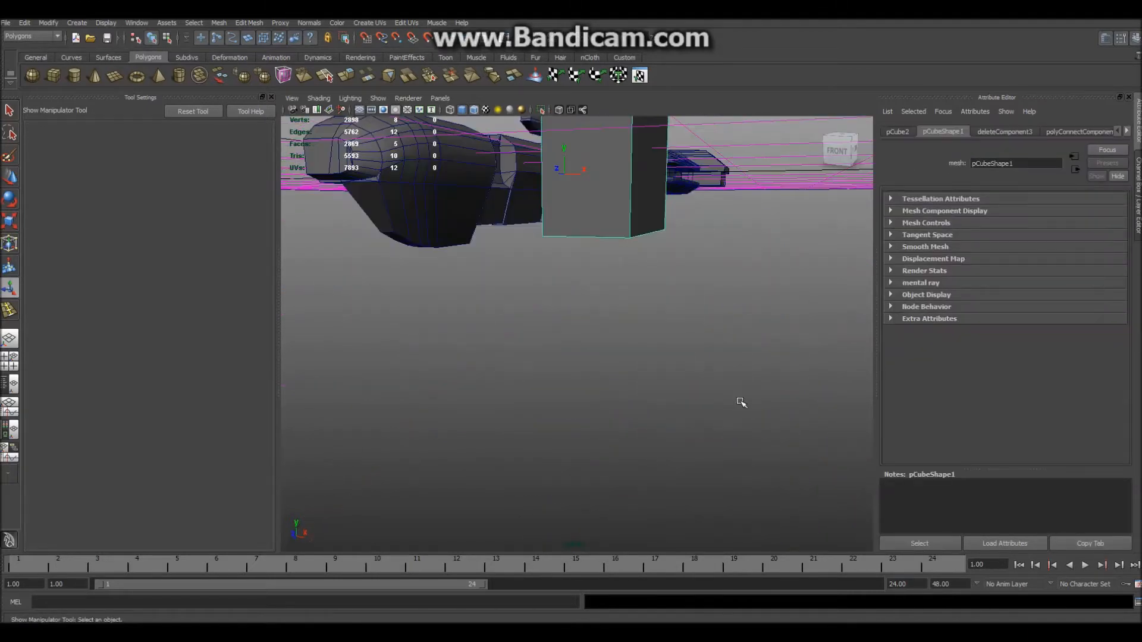
key("r")
middle_click_drag(634, 349, 648, 395, "alt")
left_click_drag(615, 302, 515, 379)
key("w")
left_click_drag(683, 306, 563, 304)
left_click_drag(502, 218, 506, 265)
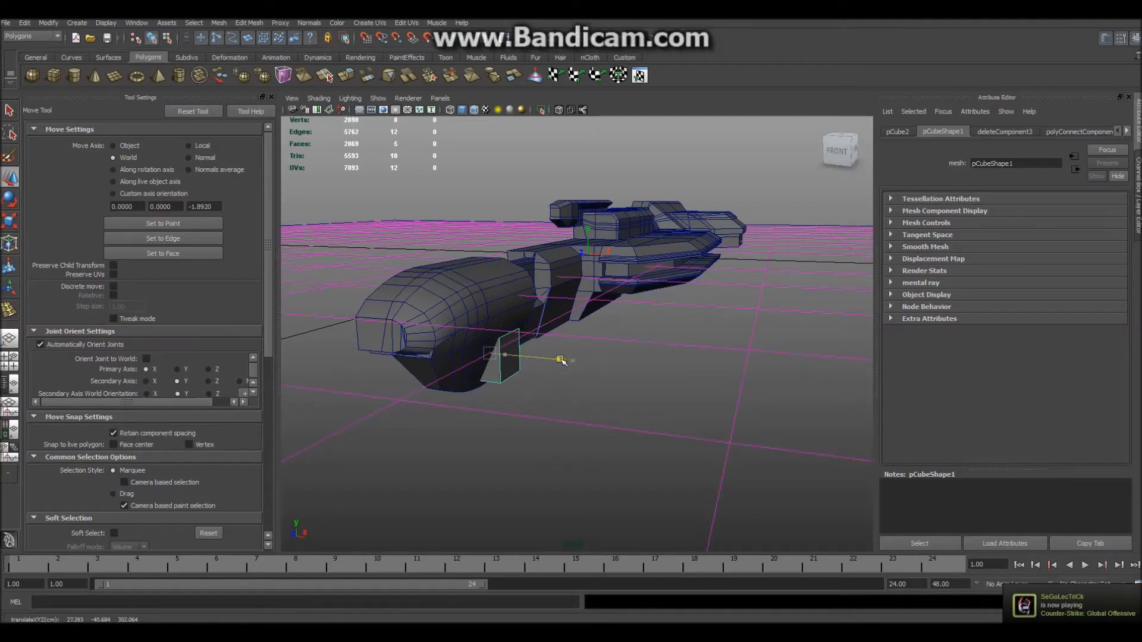
Rotate the half cube about Z so that it leans along the sloping side of the nose
key("f")
left_click_drag(675, 442, 640, 415, "alt")
key("e")
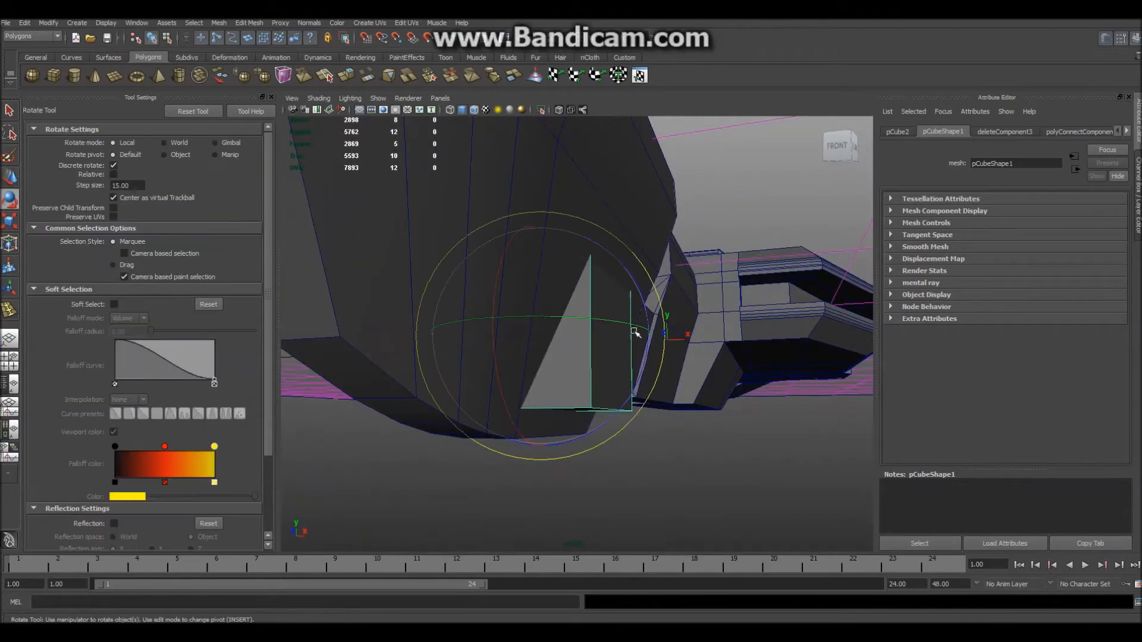
left_click_drag(639, 289, 643, 304)
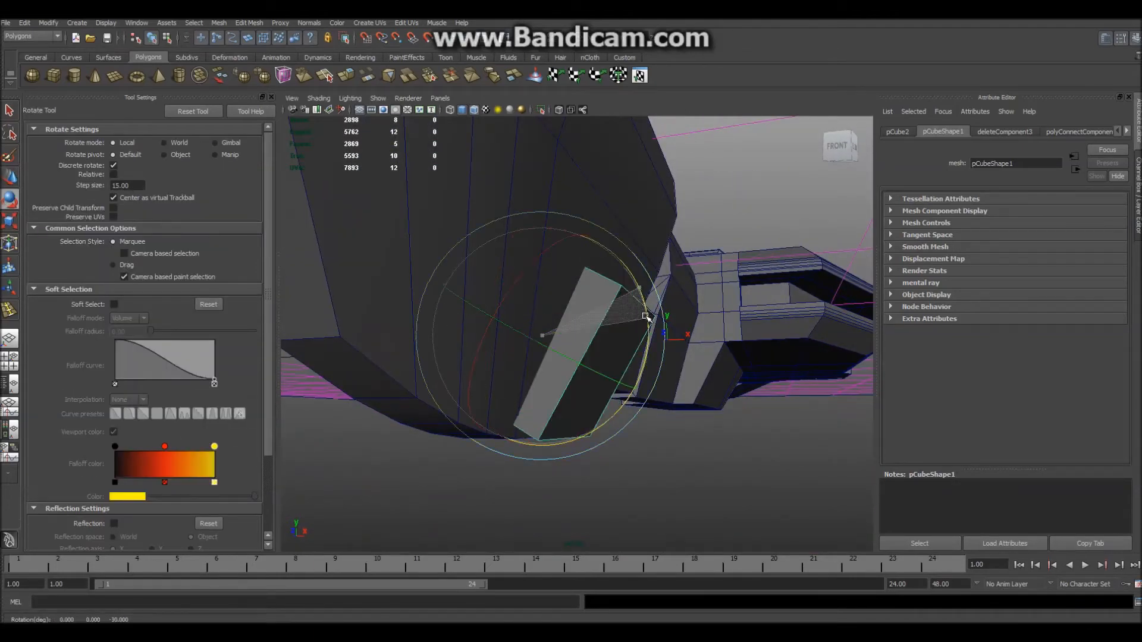
key("w")
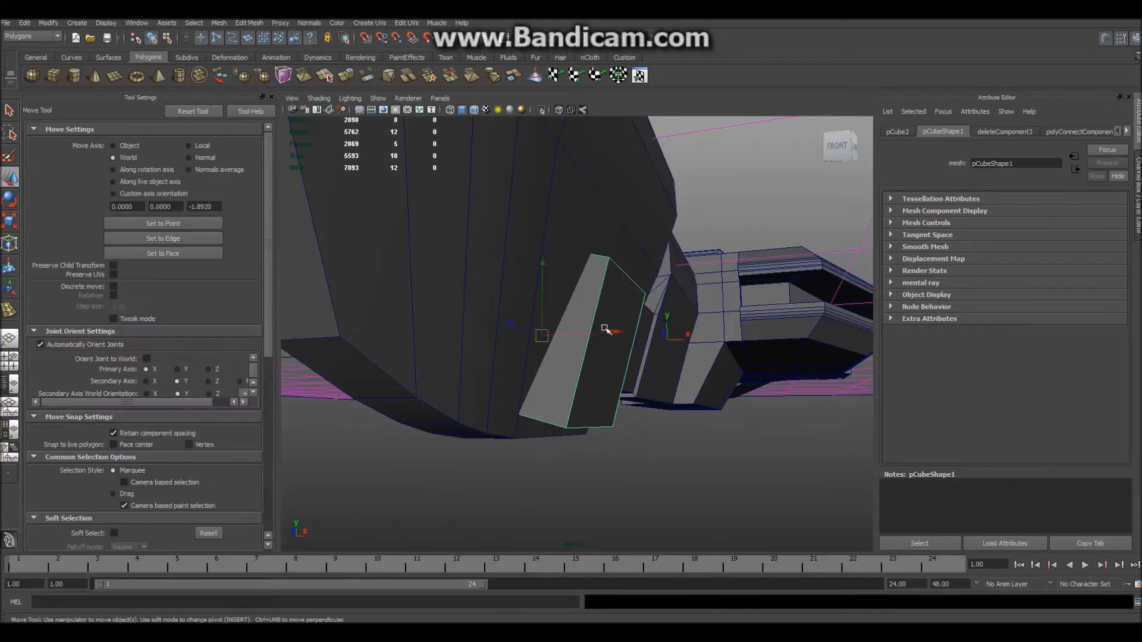
left_click_drag(604, 336, 603, 416, "alt")
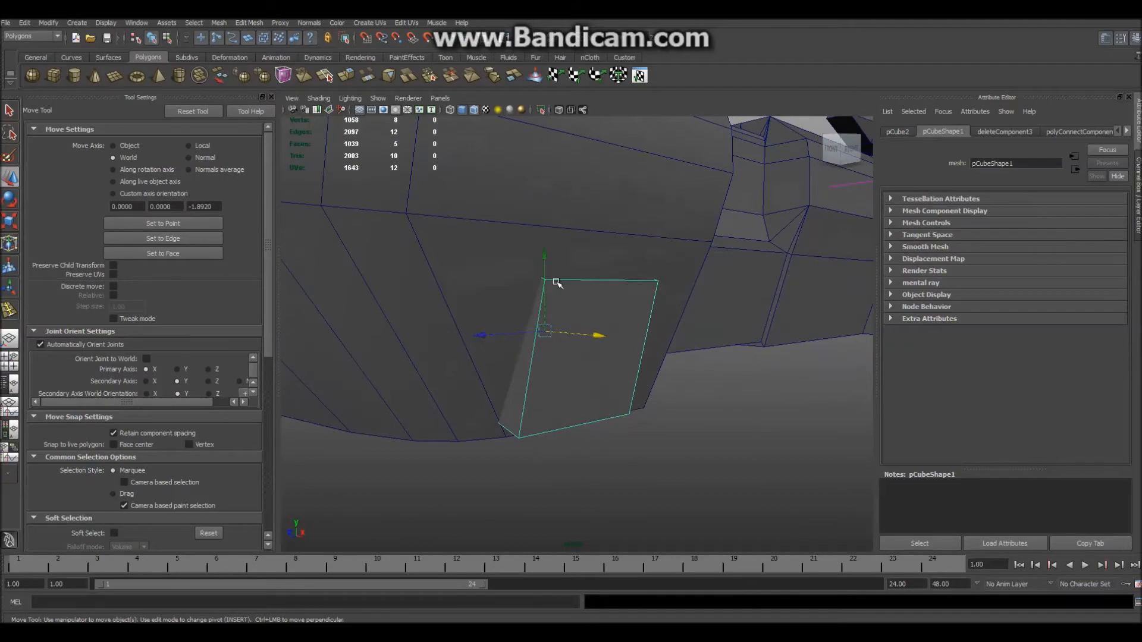
In wireframe view, lower the part's two bottom hull-side vertices slightly along Y
left_click(453, 113)
mouse_move(637, 470)
left_mouse_down("alt")
mouse_move(654, 472)
mouse_move(625, 482)
mouse_move(806, 501)
mouse_move(805, 516)
mouse_move(764, 506)
left_mouse_up("alt")
right_click_drag(518, 395, 472, 393)
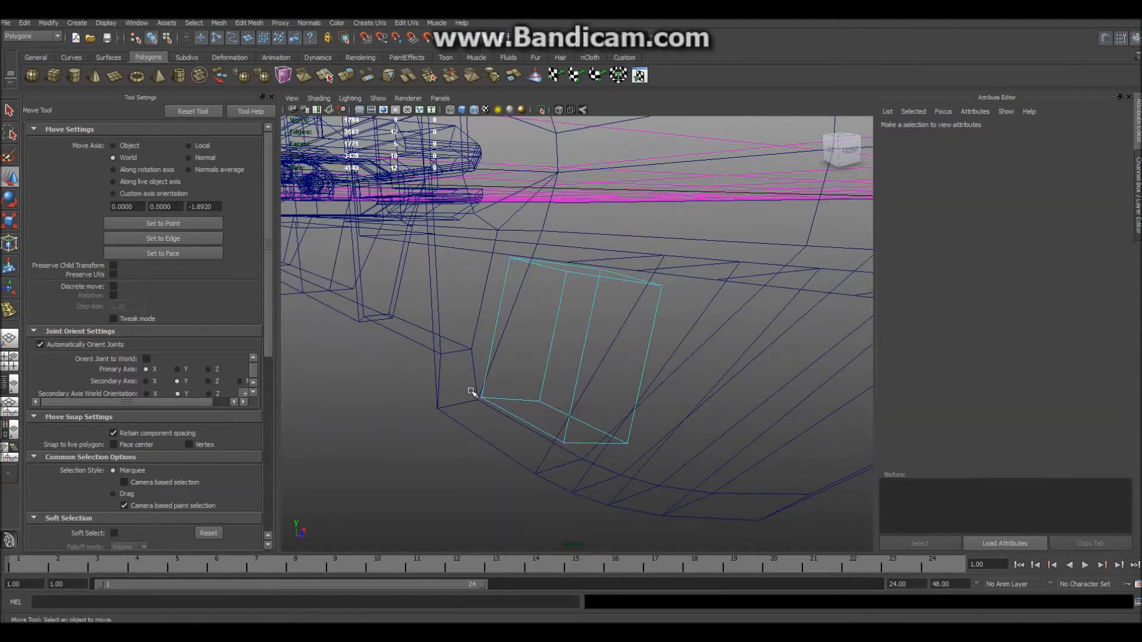
left_click_drag(526, 433, 528, 435)
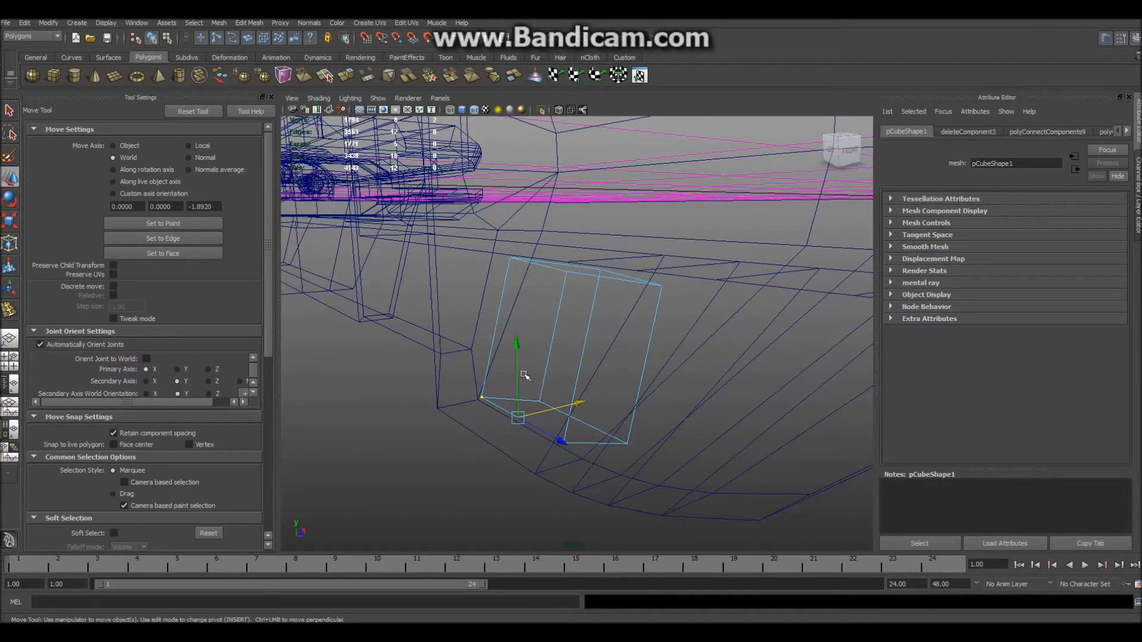
left_click(517, 352)
key("ctrl+z")
left_click_drag(517, 350, 522, 363)
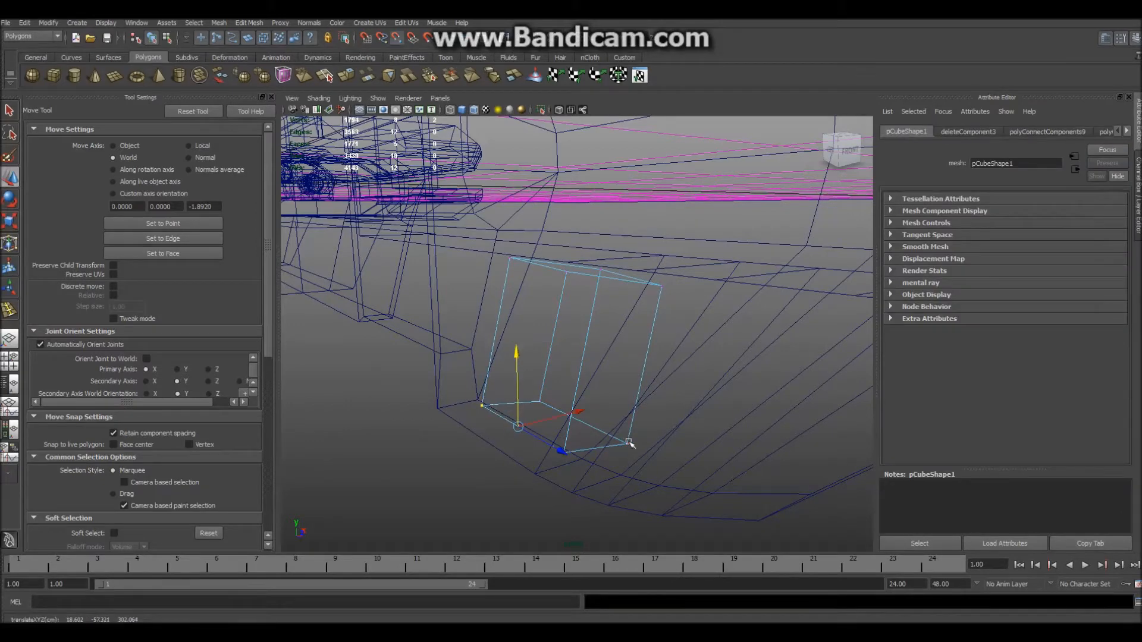
Reposition the part's two upper hull-side vertices to fit the side of the nose
left_click_drag(684, 430, 574, 325, "alt")
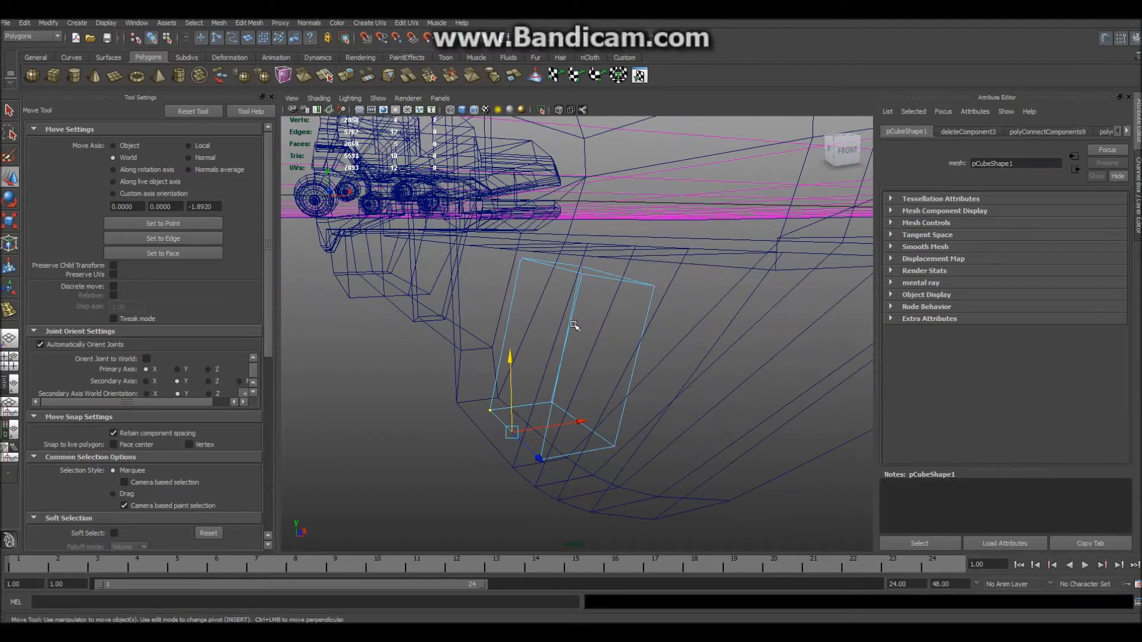
left_click(523, 261)
left_click_drag(564, 260, 598, 238)
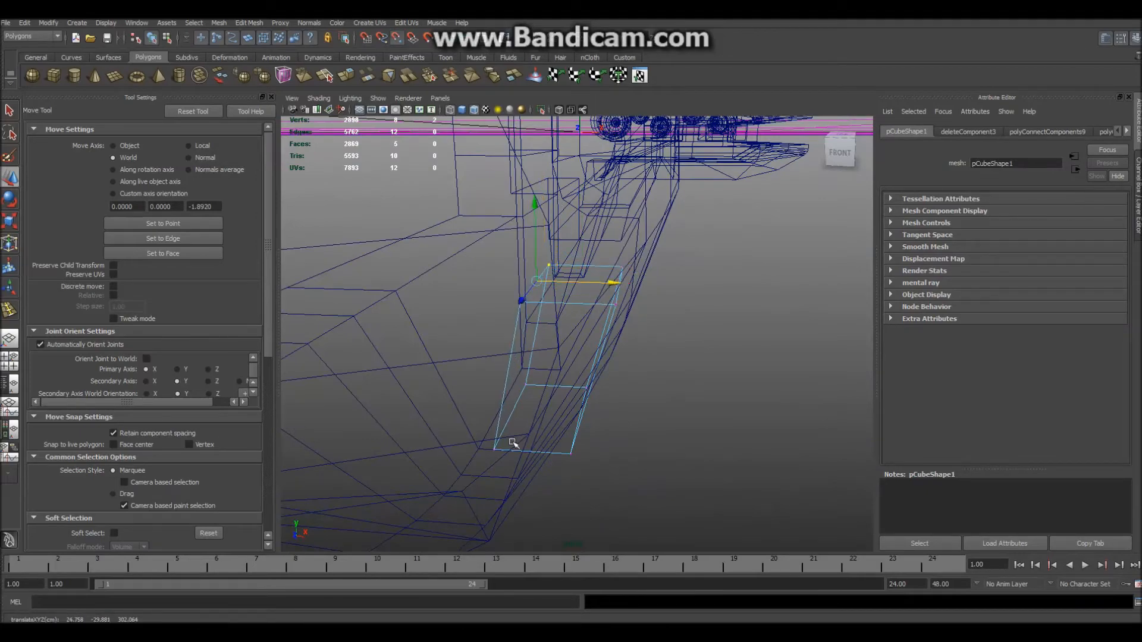
left_click(702, 442)
left_click_drag(702, 443, 675, 437, "alt")
Restore shaded view and move the part's two upper outer vertices outward along X to widen its top
left_click(462, 111)
mouse_move(619, 280)
left_mouse_down("alt")
mouse_move(665, 324)
mouse_move(605, 300)
left_mouse_up("alt")
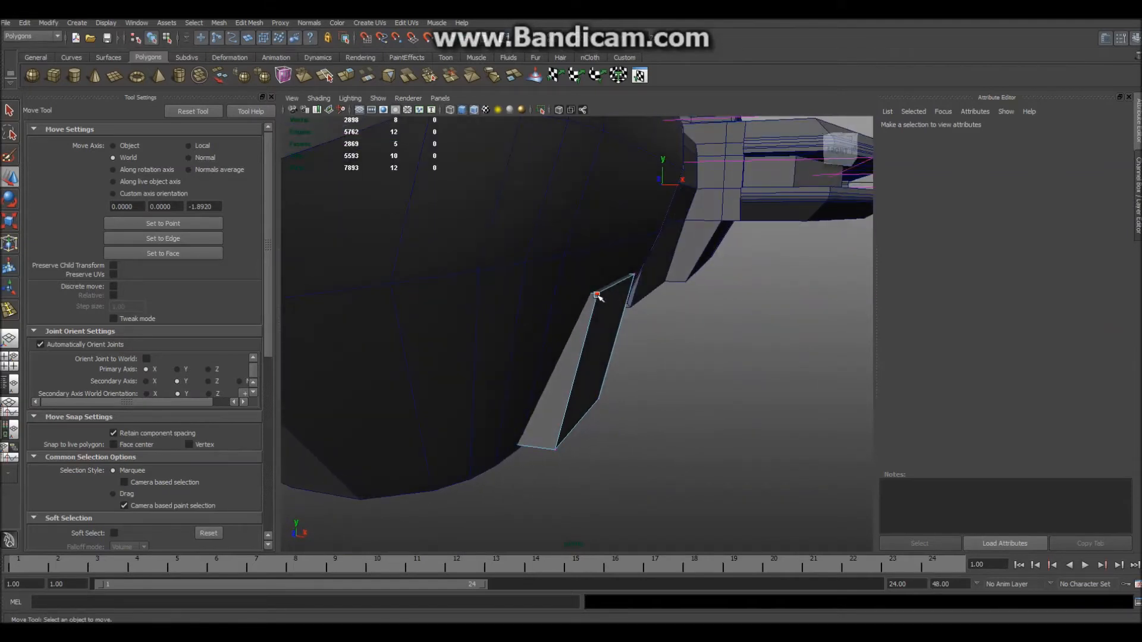
left_click(635, 274)
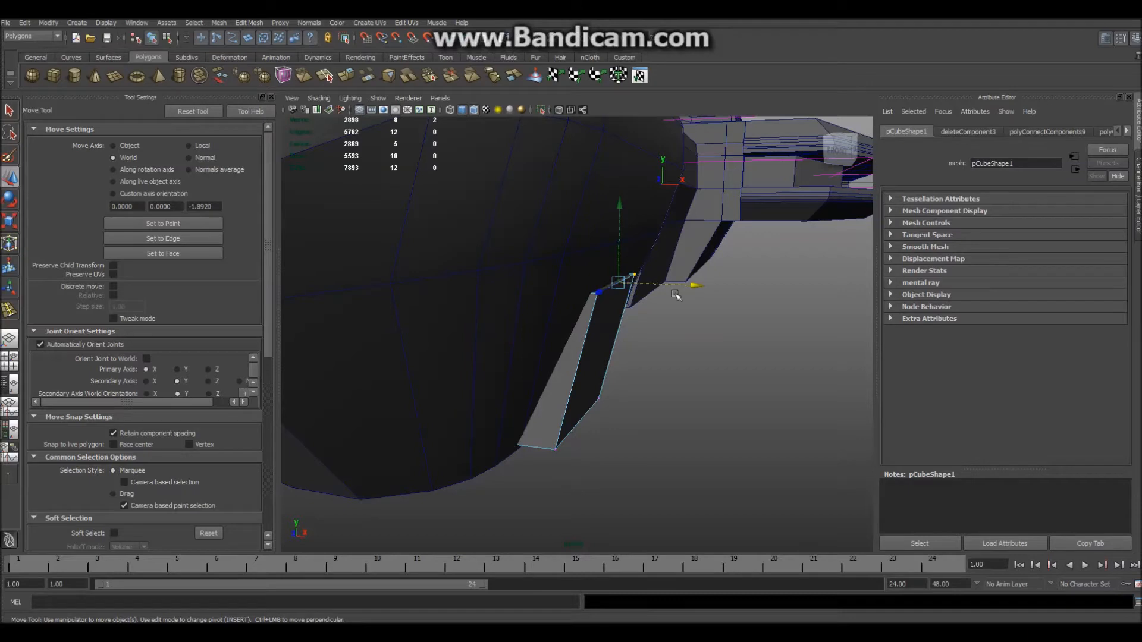
left_click_drag(699, 284, 713, 289)
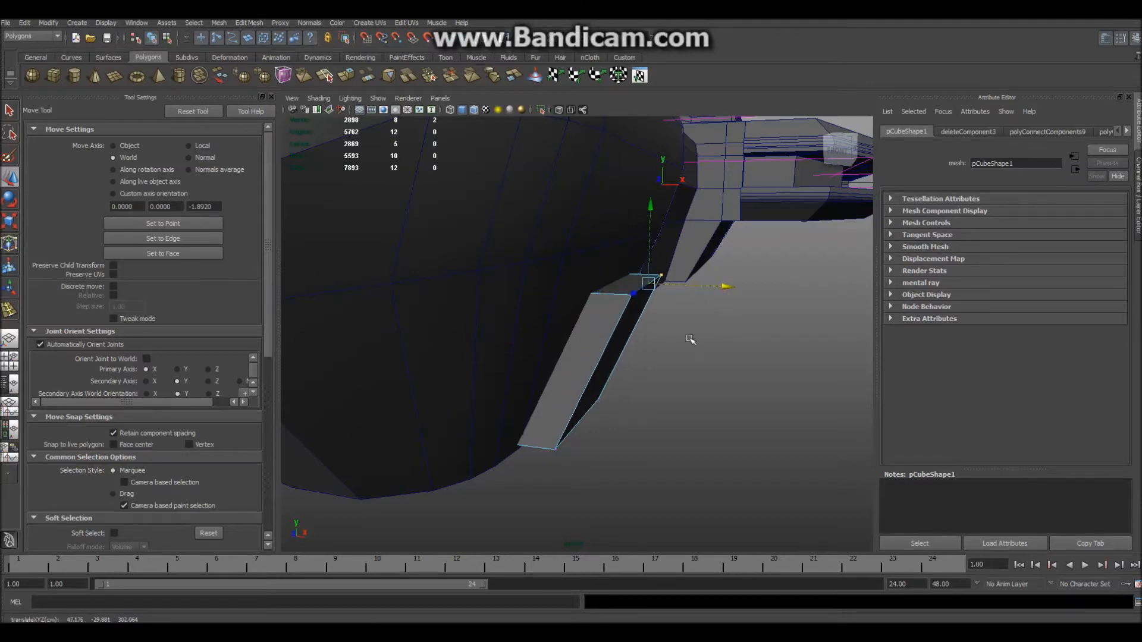
left_click(658, 448)
left_click_drag(658, 449, 682, 425, "alt")
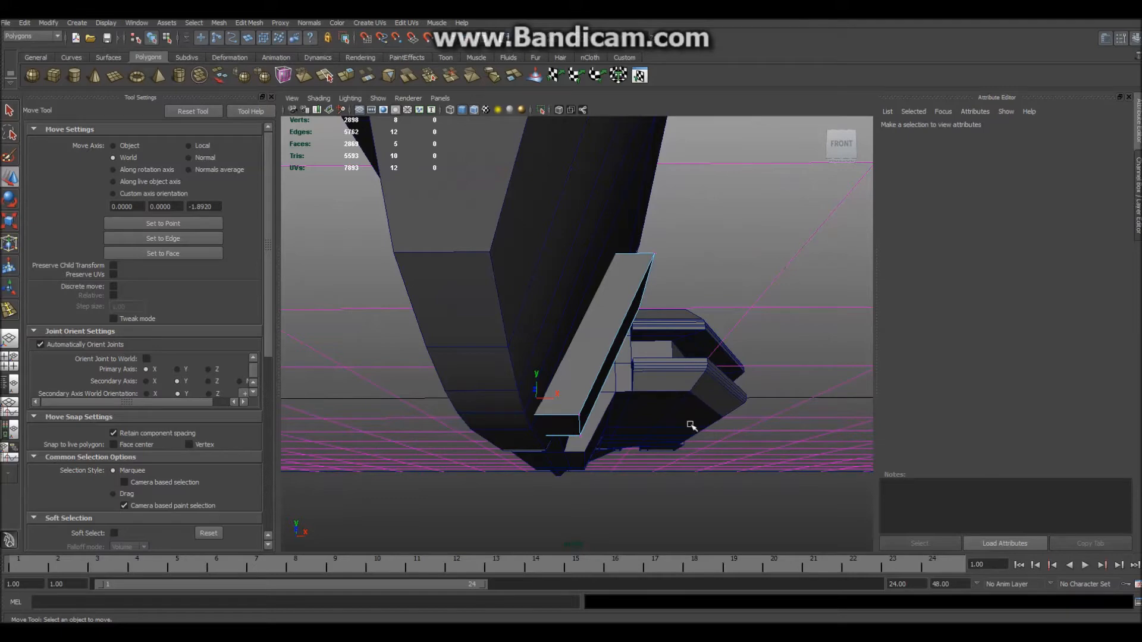
Extrude the part's top face upward along the side of the nose by about 32.4 units
left_click_drag(786, 341, 565, 350, "alt")
right_click_drag(612, 347, 607, 359)
left_click(602, 343)
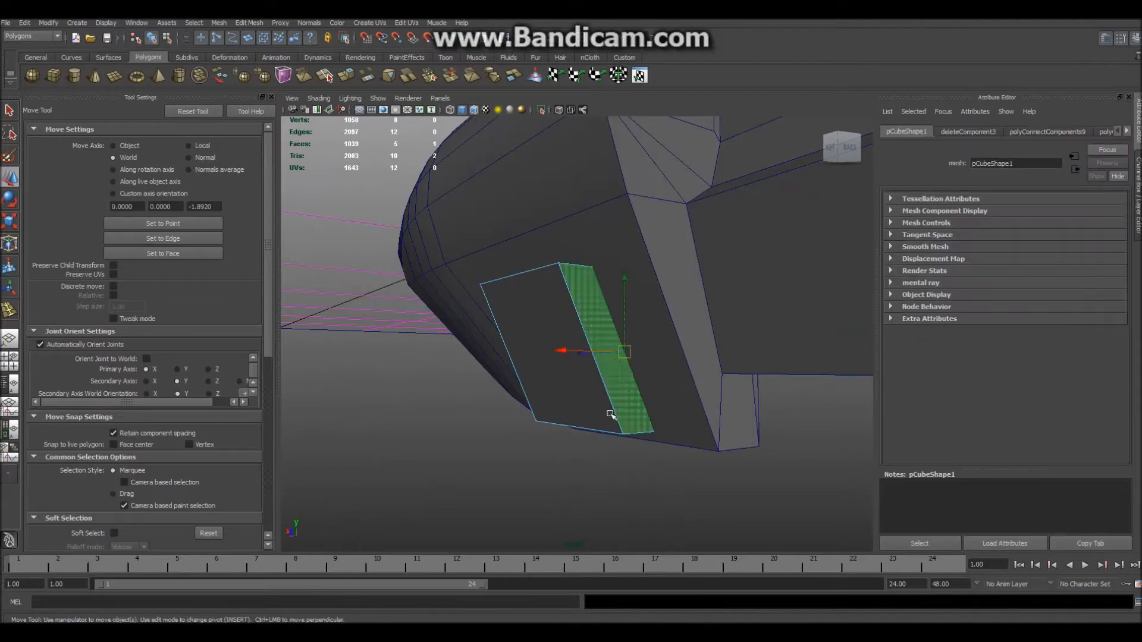
left_click_drag(610, 415, 635, 421, "alt")
left_click_drag(581, 355, 645, 334)
right_click(636, 324, "shift")
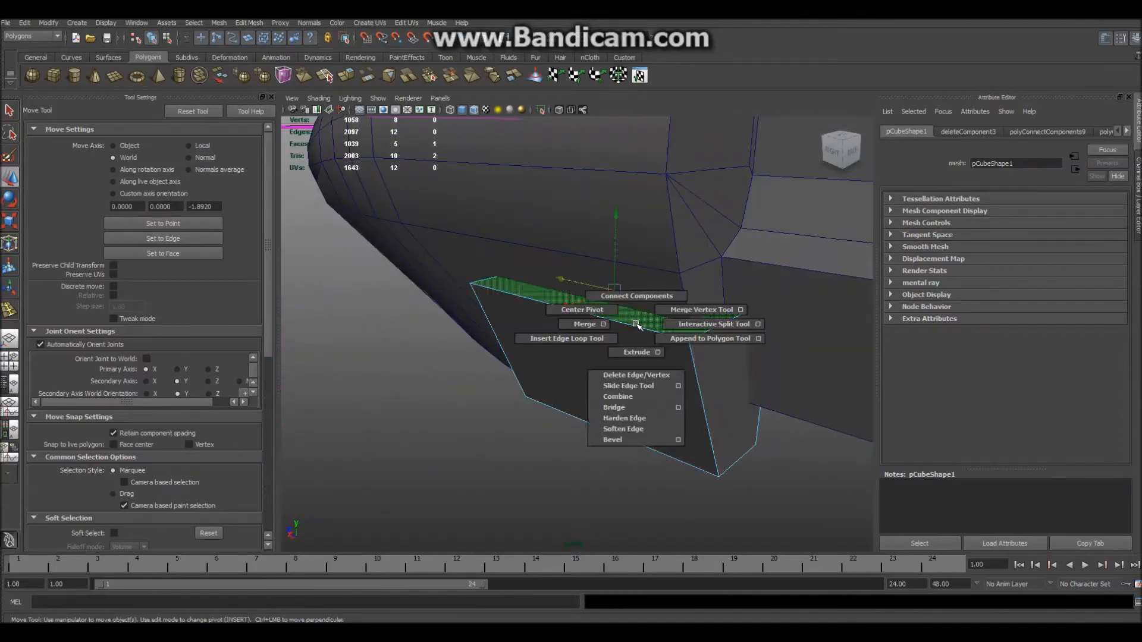
right_click_drag(635, 332, 636, 348, "shift")
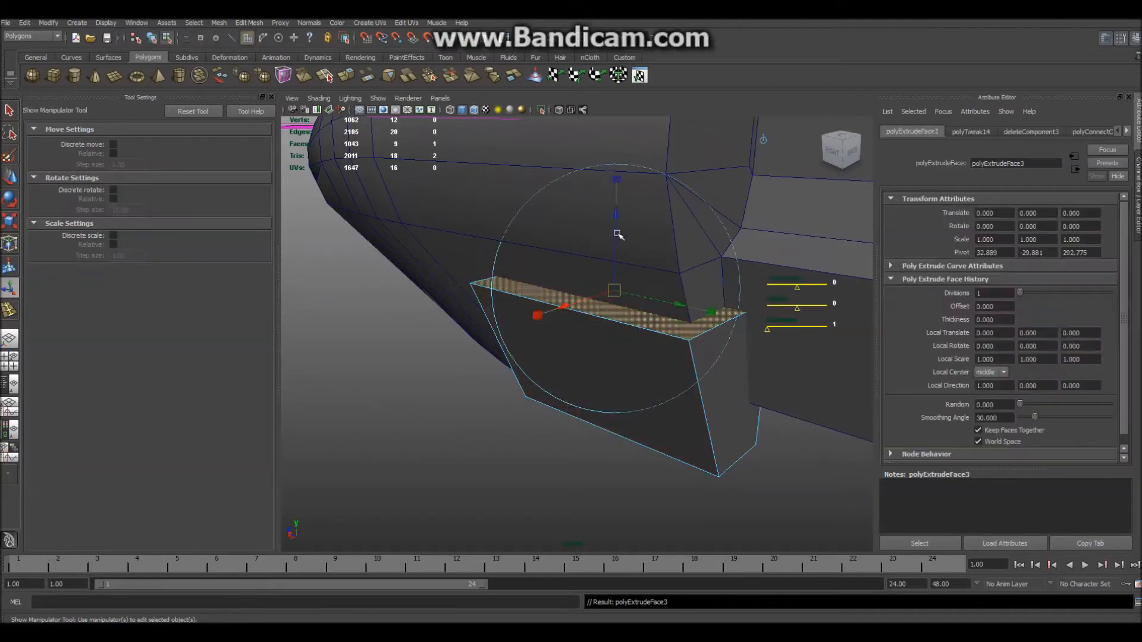
left_click_drag(619, 217, 628, 113)
left_click_drag(683, 160, 564, 75, "alt")
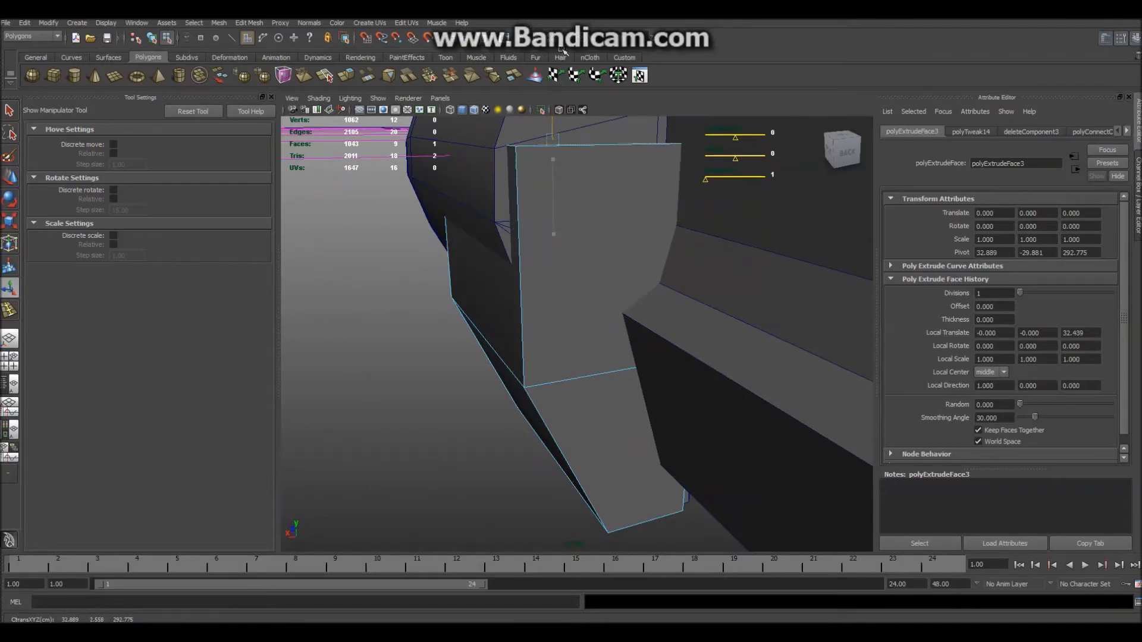
Extrude the raised top face upward again by about 6.8 units
left_click_drag(567, 202, 564, 335, "alt")
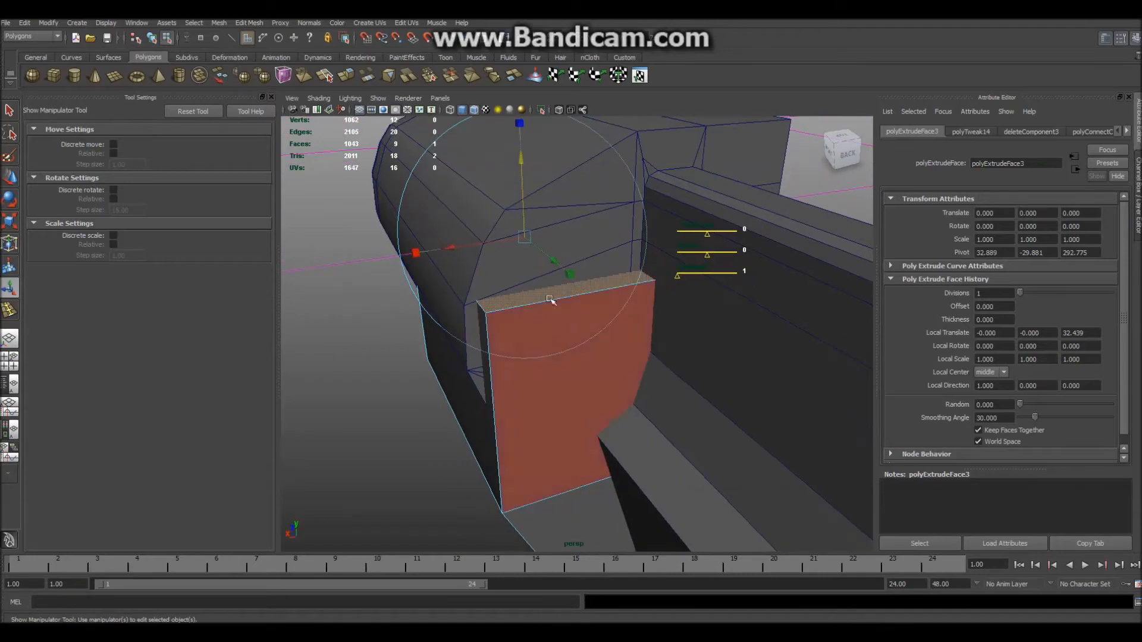
right_click(547, 286, "shift")
left_click(547, 304)
left_click_drag(524, 162, 528, 113)
left_click_drag(476, 199, 574, 250, "alt")
Merge the two outer top vertices into the outer vertices directly below them, giving the part a sloped top
right_click(498, 200)
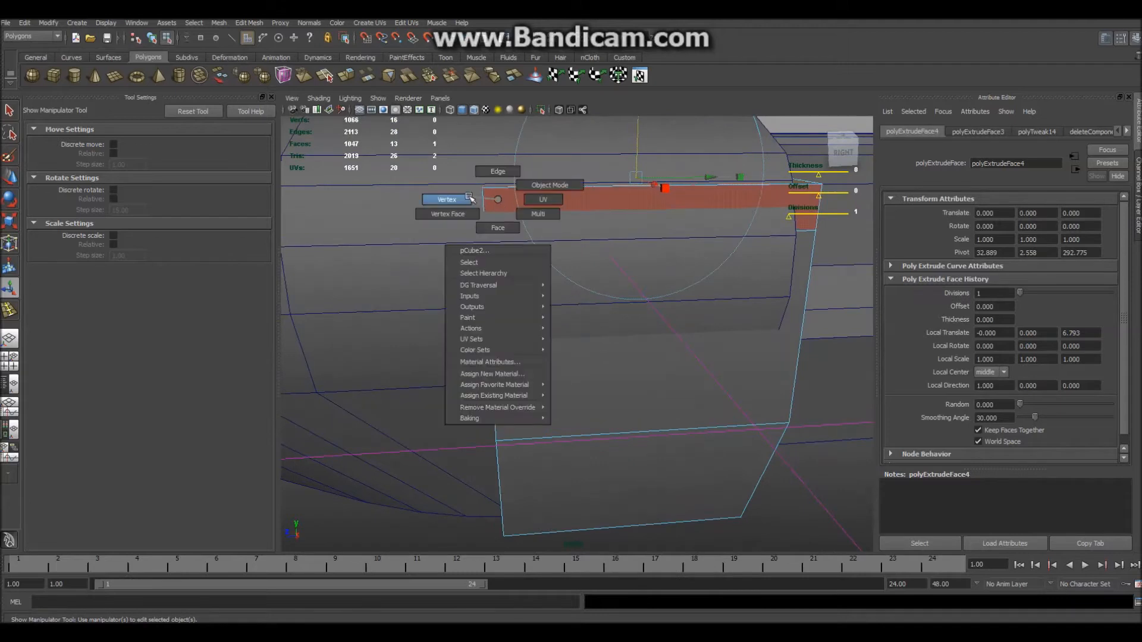
left_click(470, 199)
right_click(487, 197, "shift")
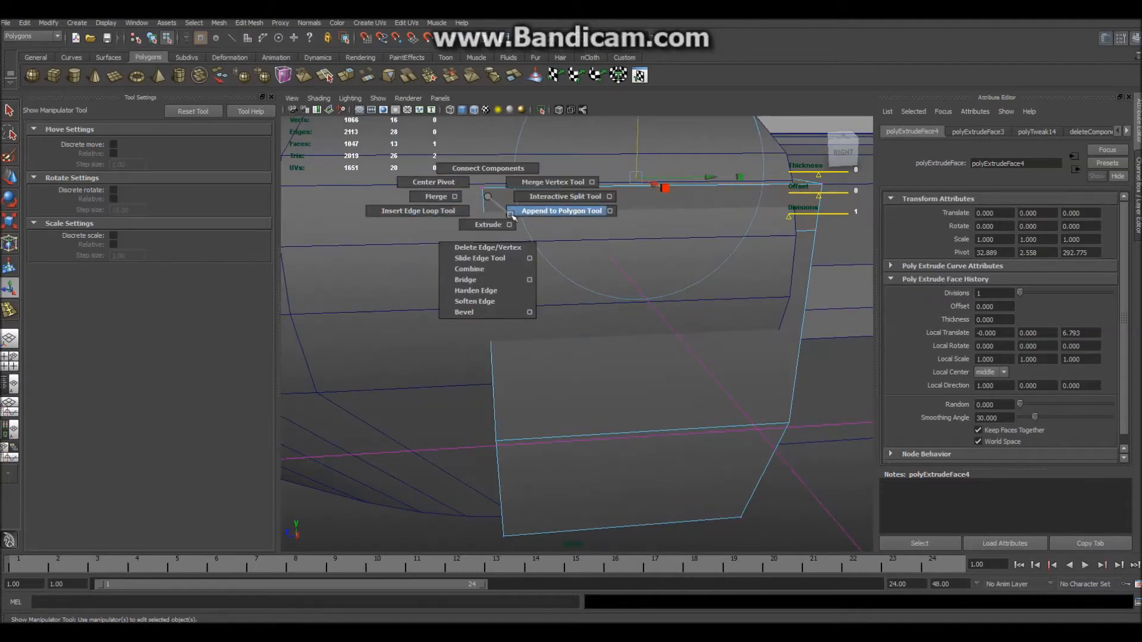
left_click(553, 182)
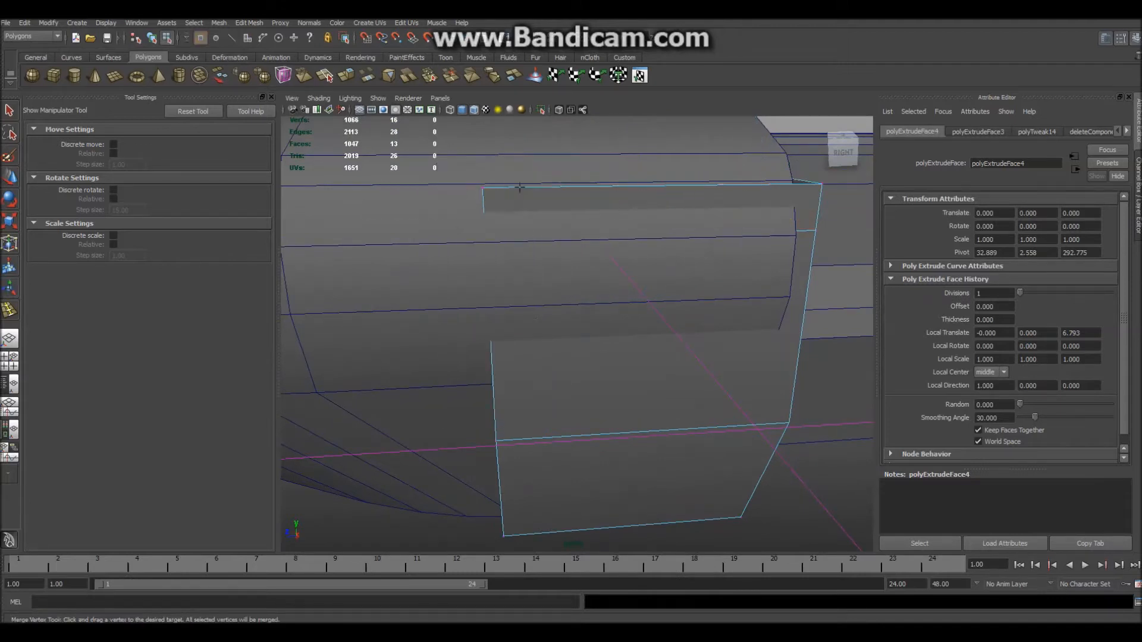
left_click_drag(486, 234, 545, 229)
left_click_drag(563, 272, 509, 267)
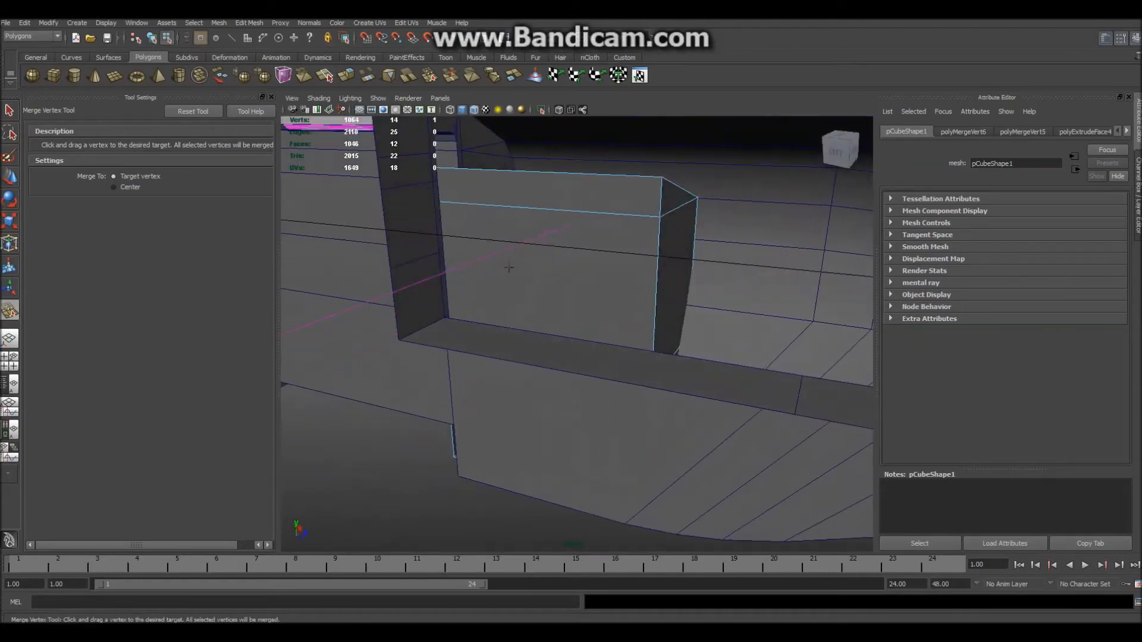
Delete the two extruded faces on the part's inner side facing the hull
right_click_drag(547, 260, 550, 281)
left_click(551, 282)
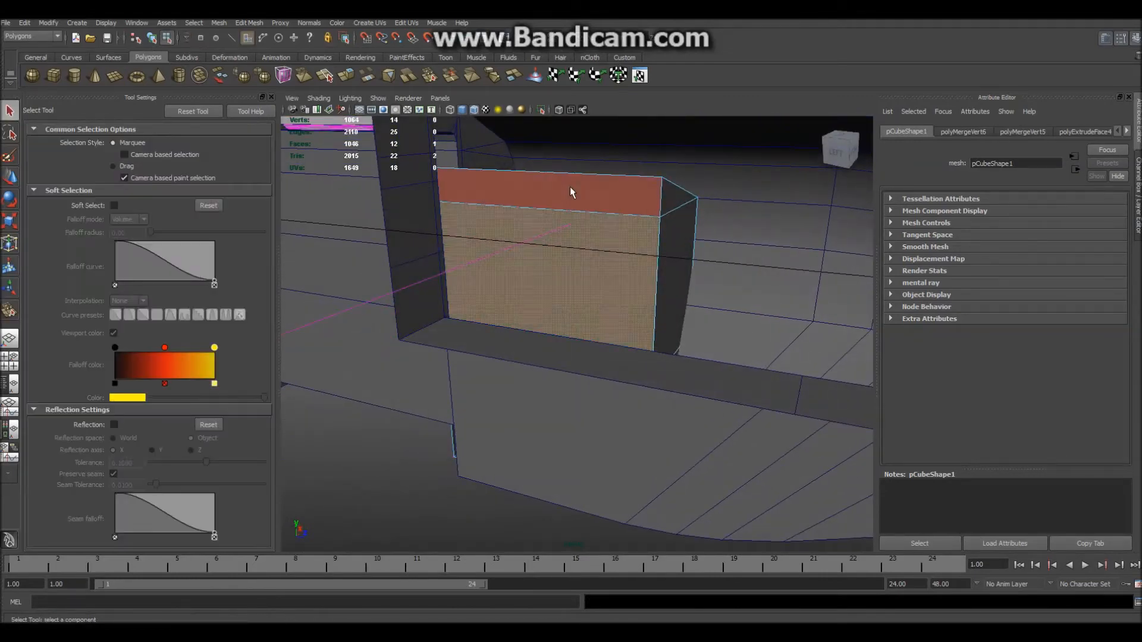
left_click(568, 201, "shift")
key("Delete")
left_click_drag(580, 300, 515, 302, "alt")
Select the part's two inner top vertices and move them up along Y to steepen the sloped top
right_click_drag(524, 183, 495, 184)
left_click_drag(504, 160, 535, 177)
right_click_drag(660, 232, 601, 177)
left_click(629, 200)
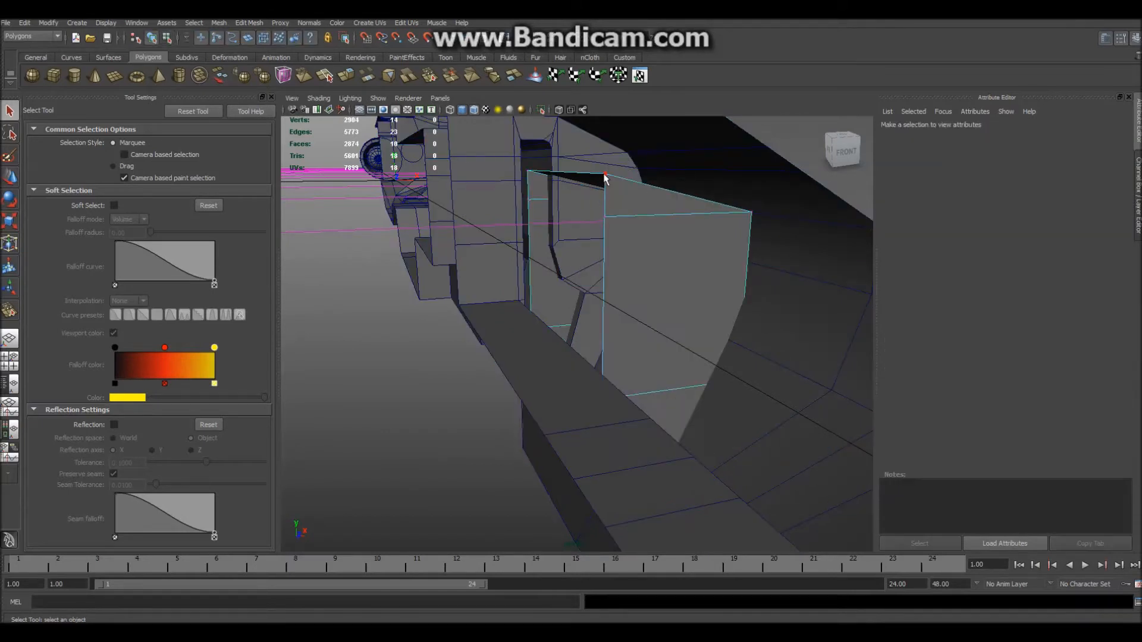
left_click(604, 174)
left_click_drag(668, 262, 648, 296, "alt")
key("w")
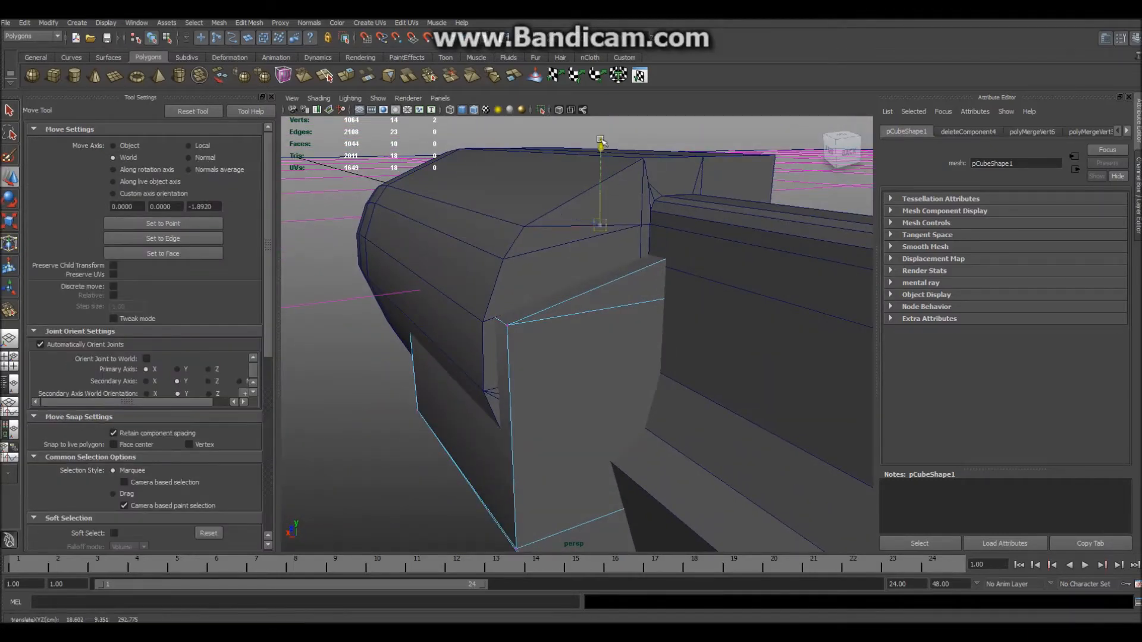
scroll(540, 199, "down", 5)
left_click(387, 306)
left_click_drag(397, 441, 421, 424, "alt")
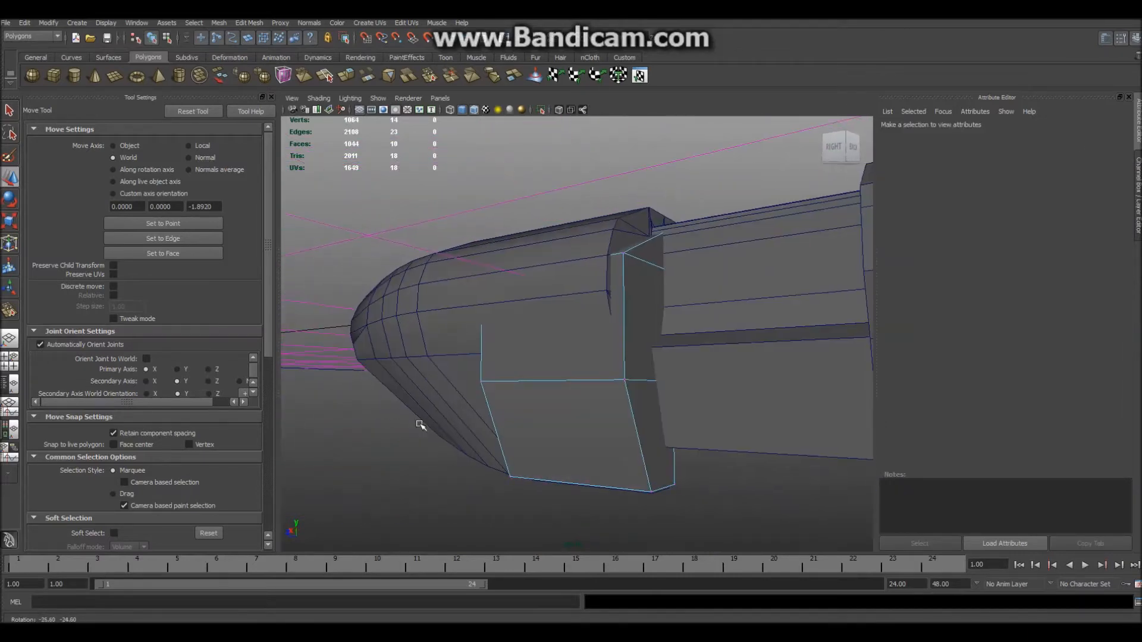
Return to object mode and display the ship shaded without wireframe lines
right_click_drag(606, 319, 630, 314)
left_click(458, 185)
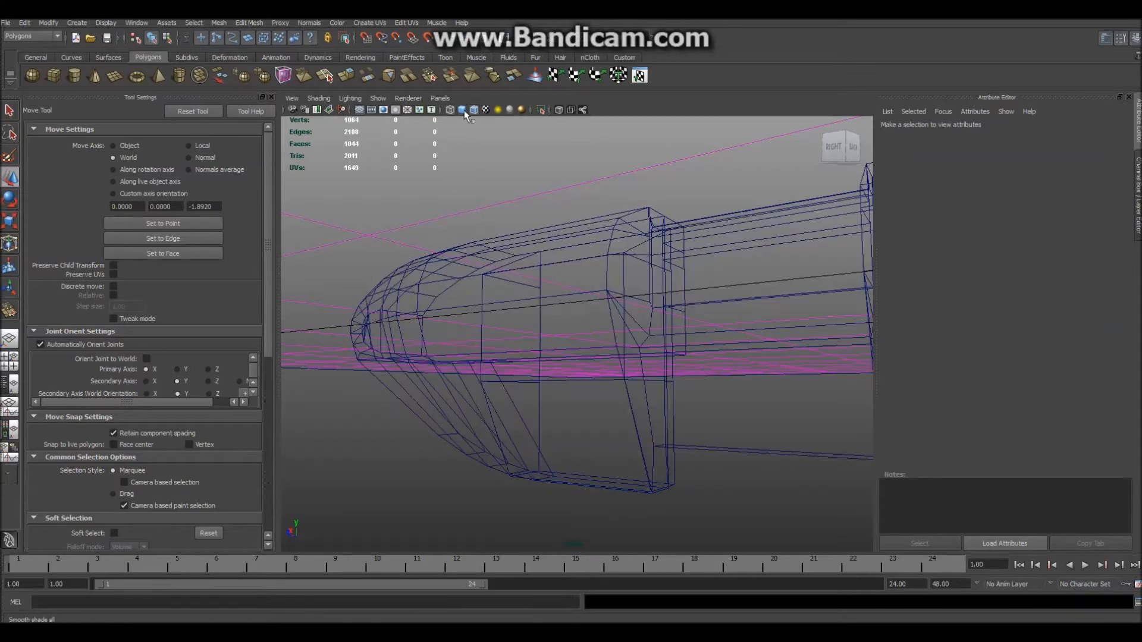
left_click(474, 109)
left_click_drag(450, 215, 629, 331, "alt")
Select the outer horizontal edge where the part's side bends and adjust its height along Y
right_click_drag(628, 331, 628, 301)
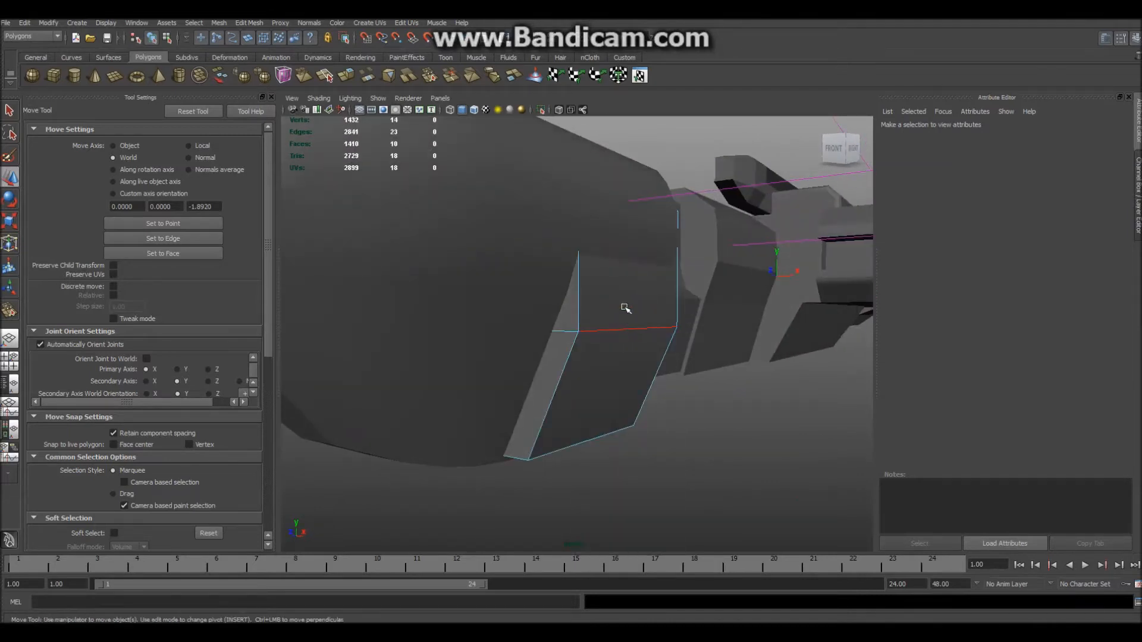
left_click(621, 321)
left_click_drag(638, 262, 724, 334, "alt")
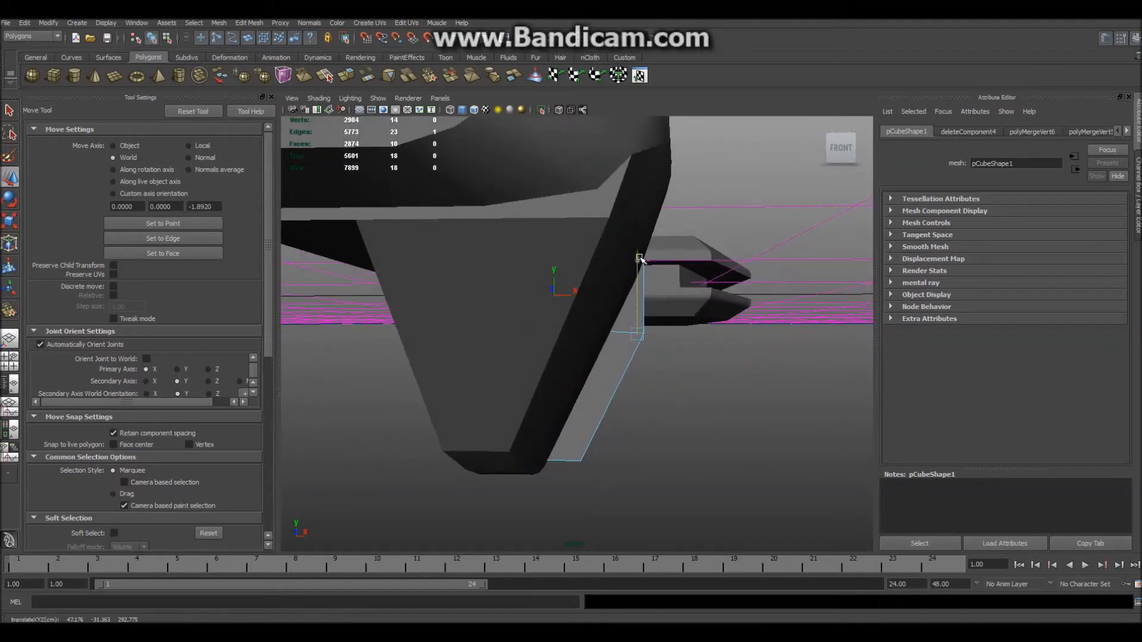
left_click_drag(644, 259, 641, 373, "alt")
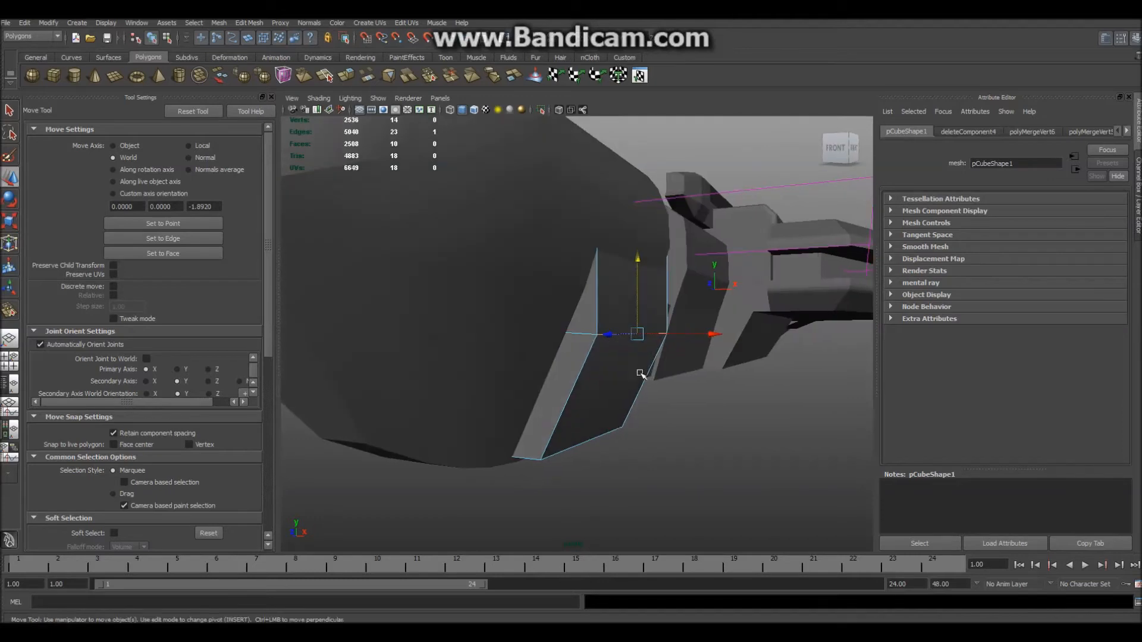
left_click(650, 394)
left_click_drag(696, 421, 586, 243, "alt")
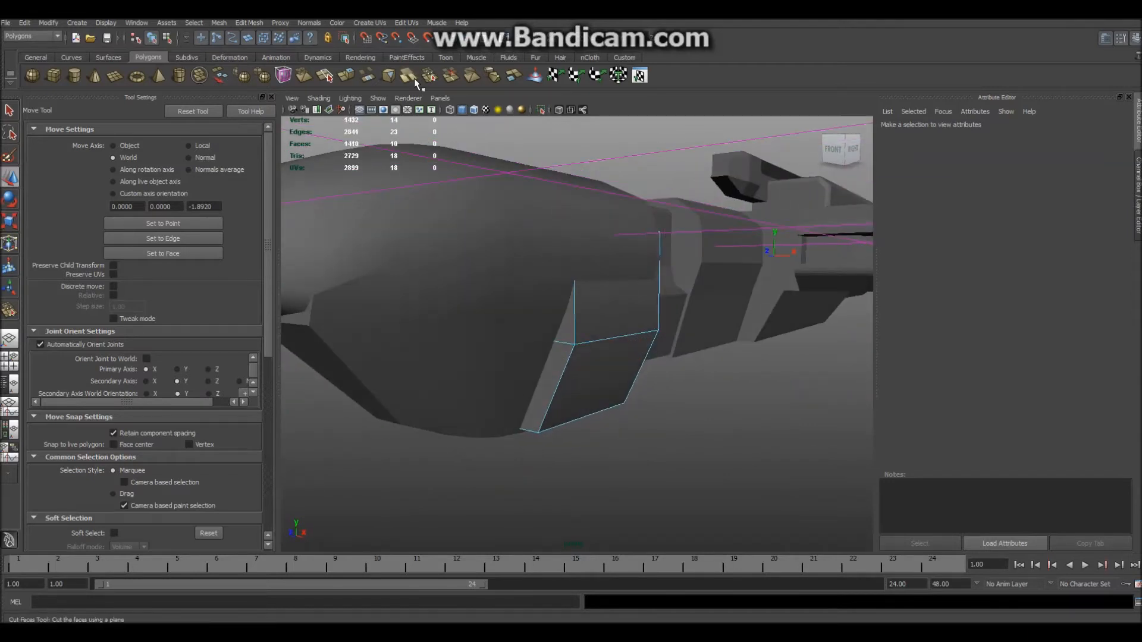
Show the wireframe over the shaded ship and insert an edge loop on the side panel close to its outer edge
left_click(473, 110)
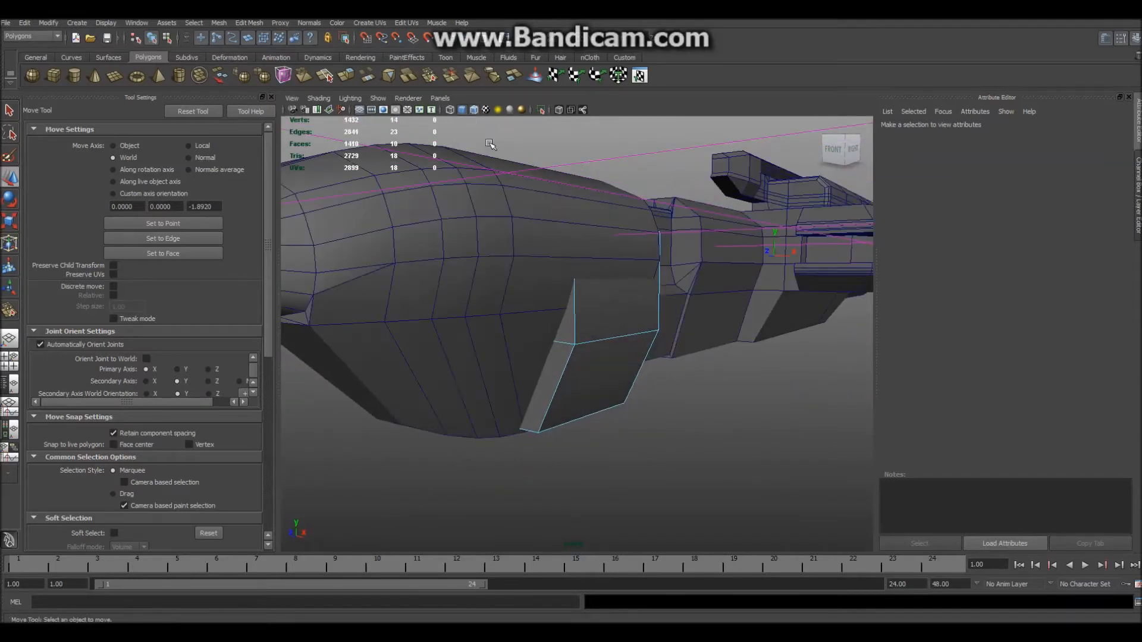
mouse_move(618, 436)
left_mouse_down("alt")
mouse_move(686, 441)
mouse_move(541, 466)
mouse_move(579, 419)
left_mouse_up("alt")
right_click(580, 419, "shift")
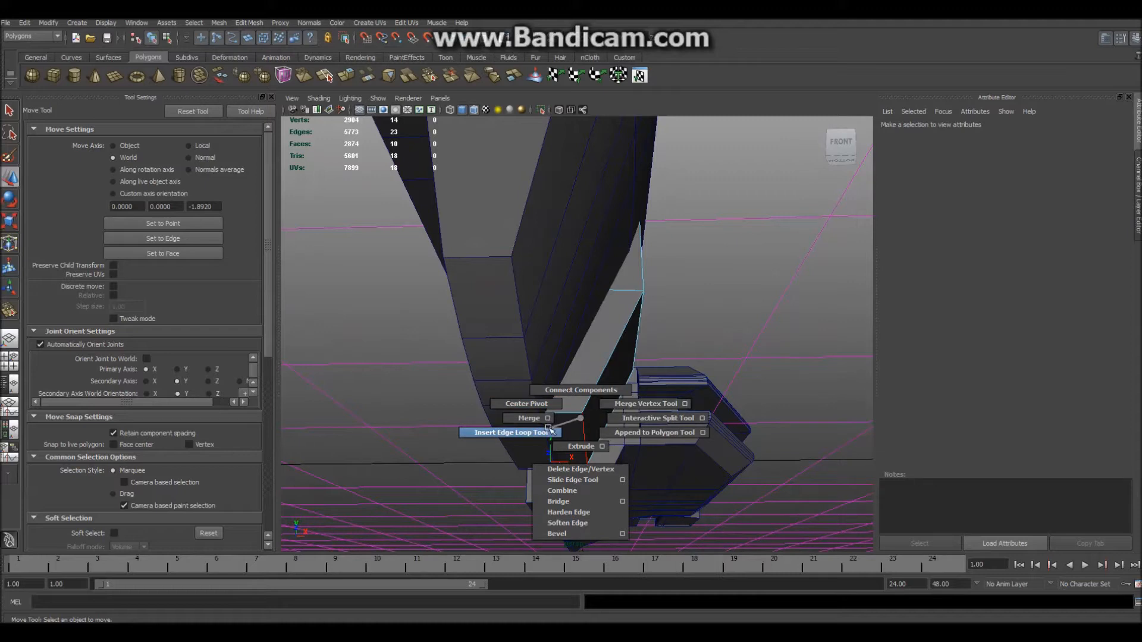
right_click_drag(550, 429, 550, 429, "shift")
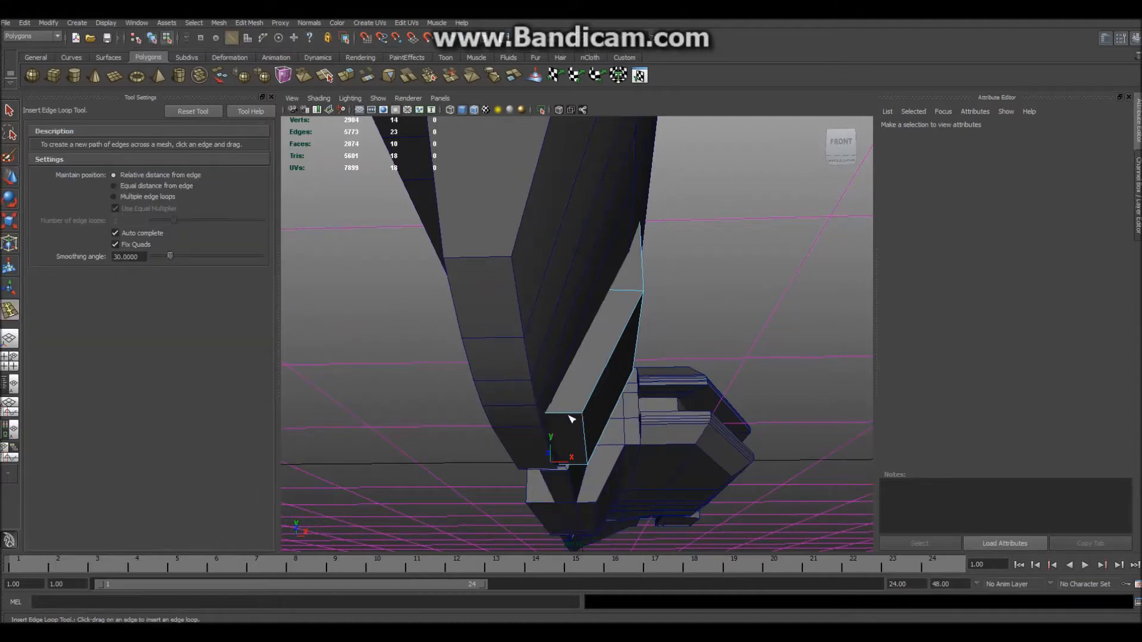
left_click(571, 419)
key("ctrl+z")
left_click(581, 417)
Select the new loop's two vertices at the panel's lower front end and adjust their position along X
key("q")
right_click_drag(577, 421, 569, 423)
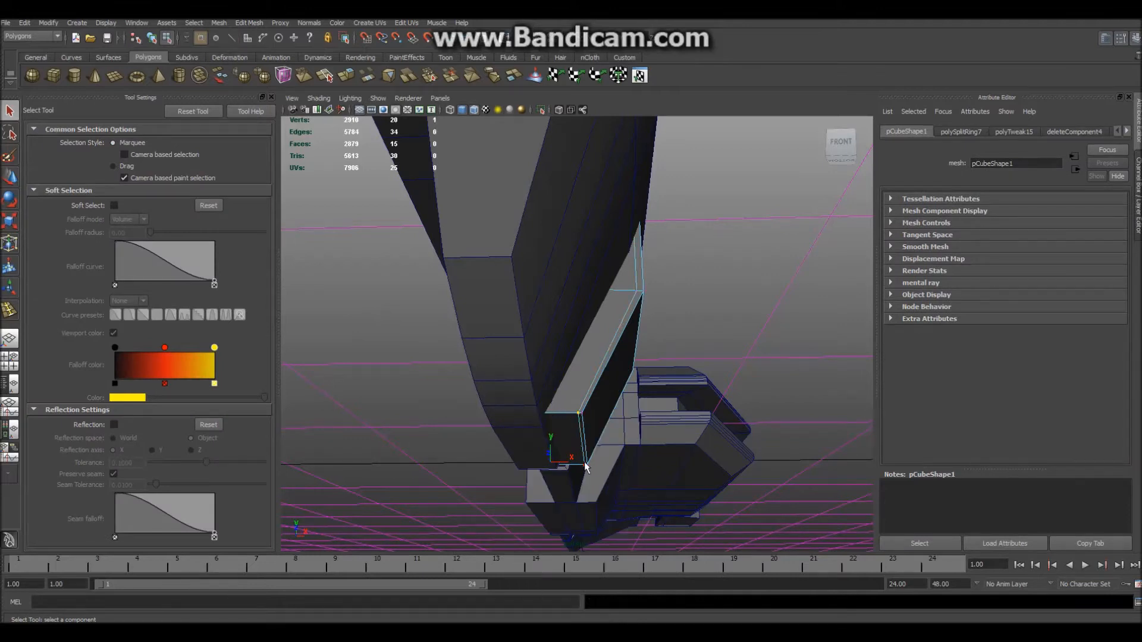
key("w")
left_click_drag(655, 448, 650, 442)
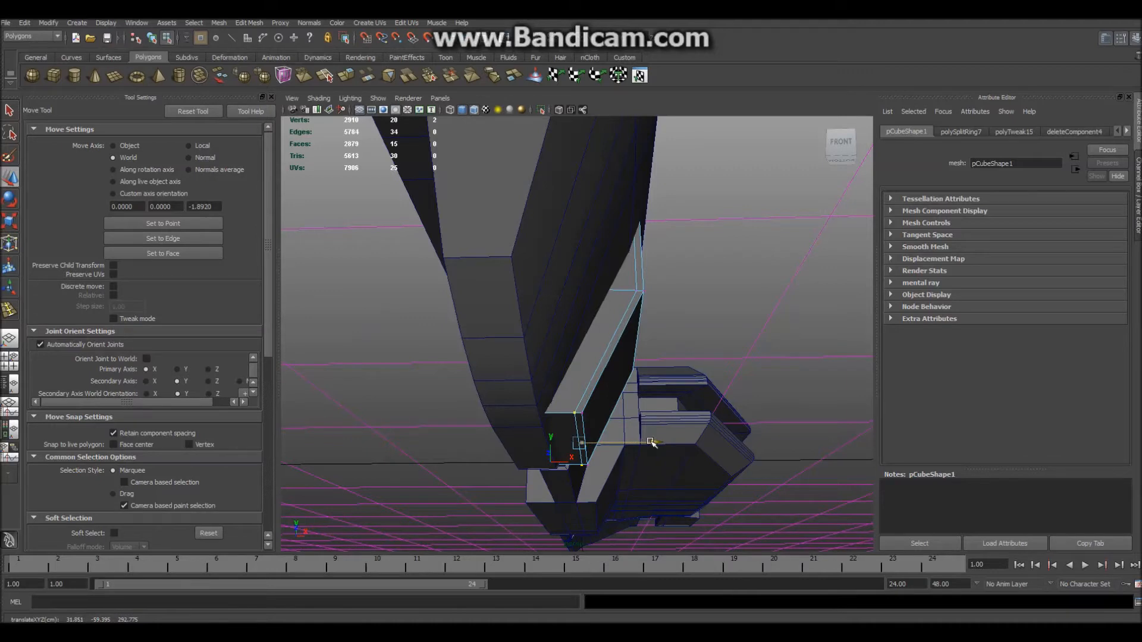
left_click_drag(730, 504, 725, 526, "alt")
left_click_drag(657, 445, 656, 445)
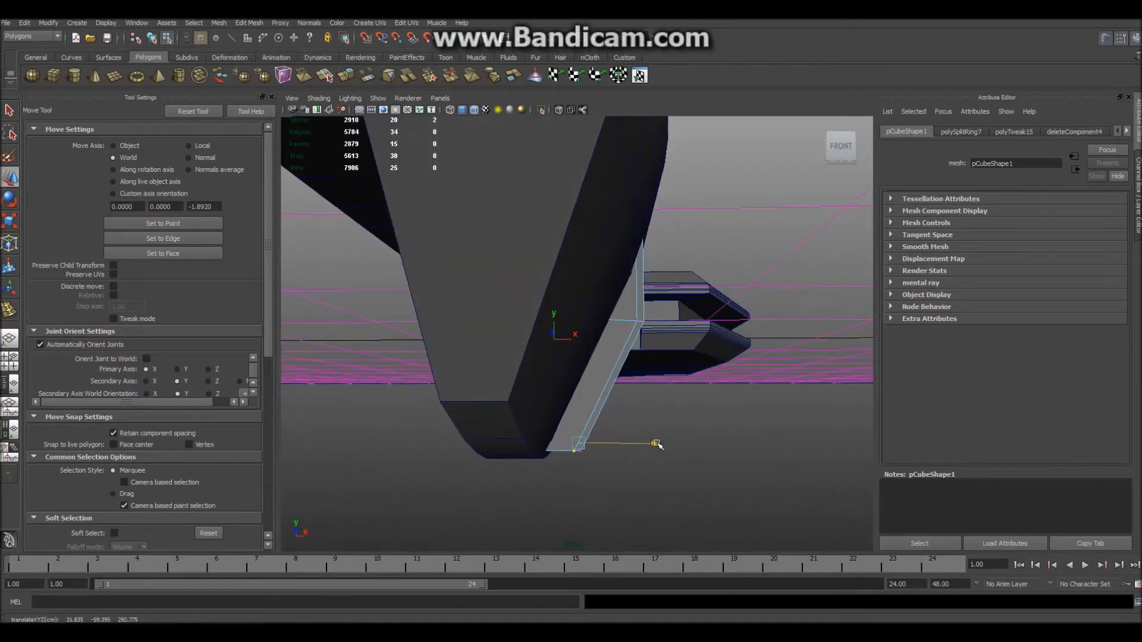
Insert an edge loop close to the panel's bottom edge and another across its upper section above the bend
left_click(609, 402)
right_click_drag(609, 402, 589, 416, "shift")
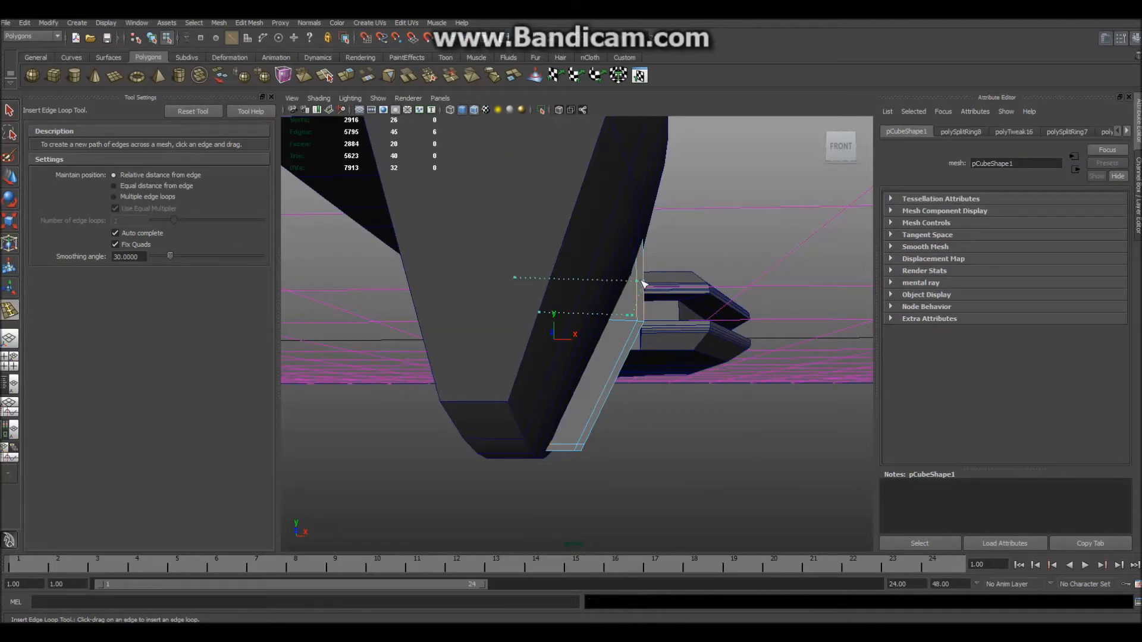
left_click(639, 295)
left_click_drag(683, 374, 519, 354, "alt")
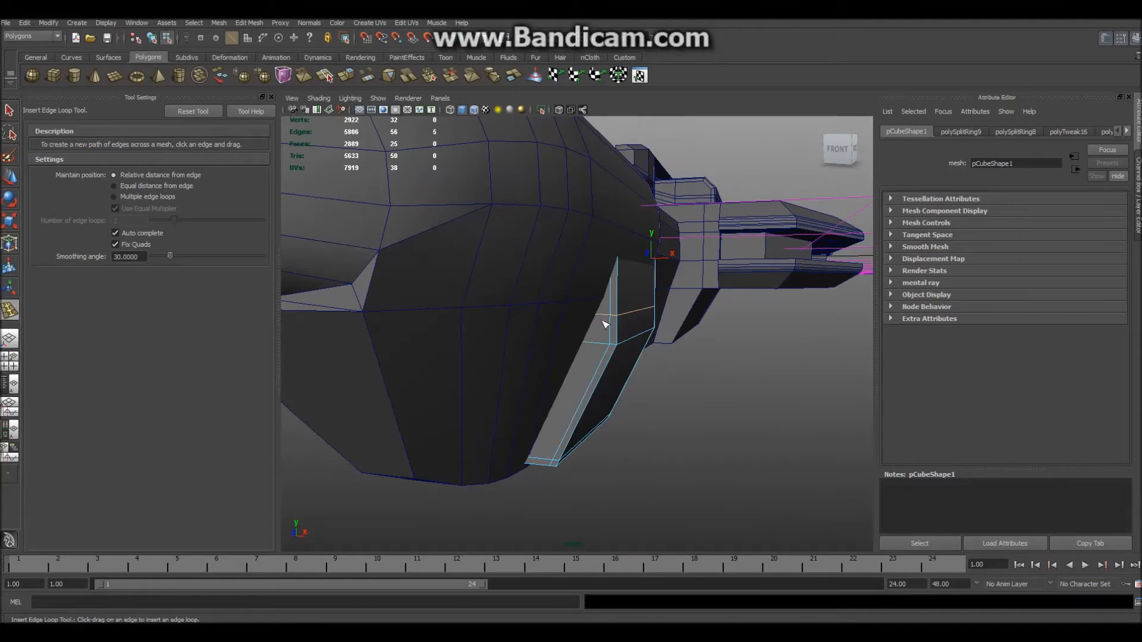
Try to raise the vertices of the upper section's edge loop along Y
right_click_drag(603, 320, 580, 317)
key("q")
left_click_drag(599, 317, 488, 320, "alt")
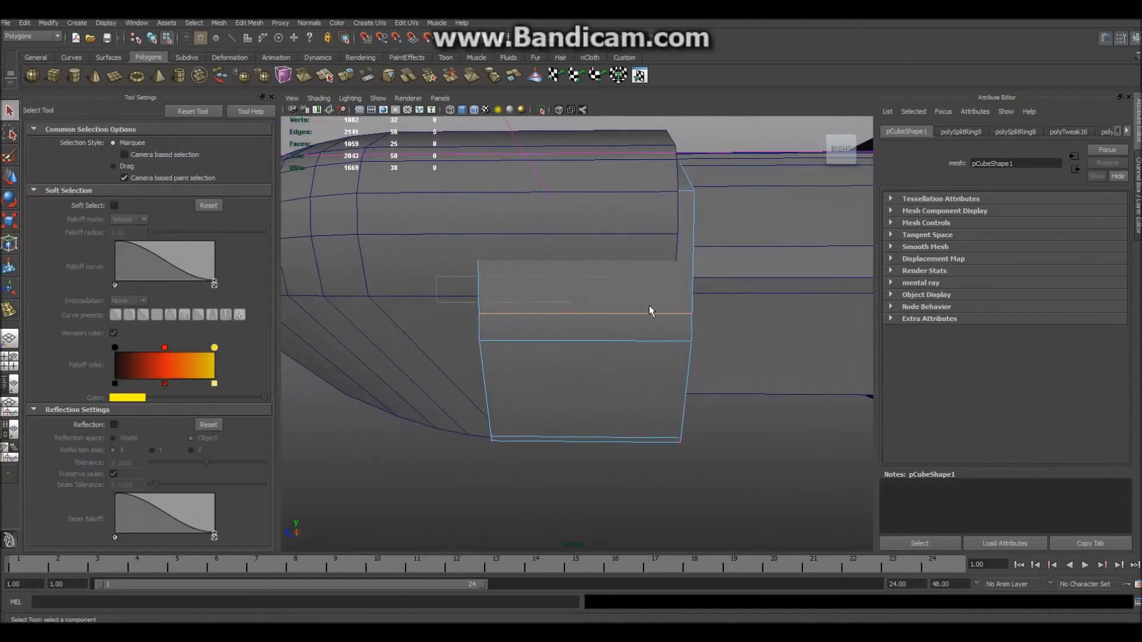
left_click_drag(713, 321, 323, 347)
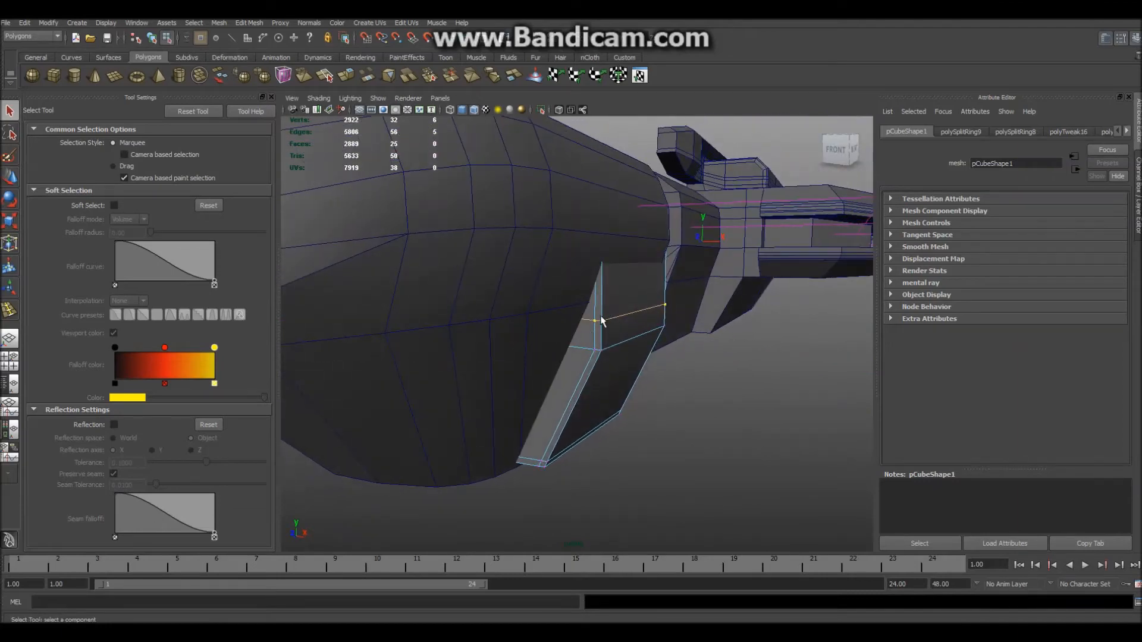
mouse_move(607, 332)
left_mouse_down("alt")
mouse_move(632, 338)
mouse_move(523, 334)
mouse_move(632, 311)
mouse_move(625, 334)
left_mouse_up("alt")
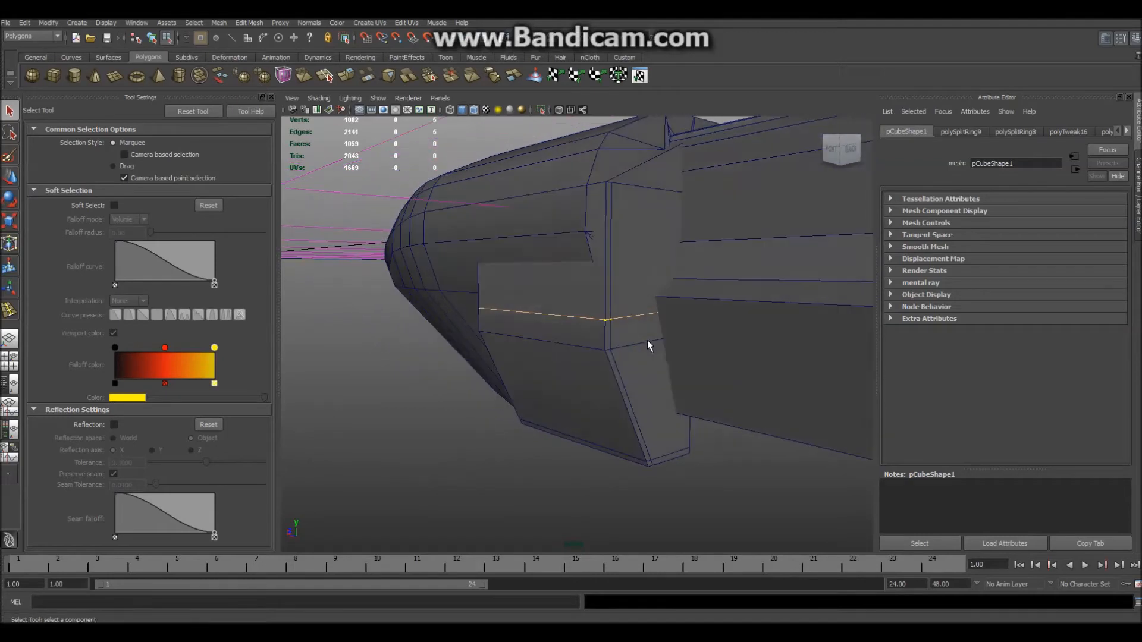
key("w")
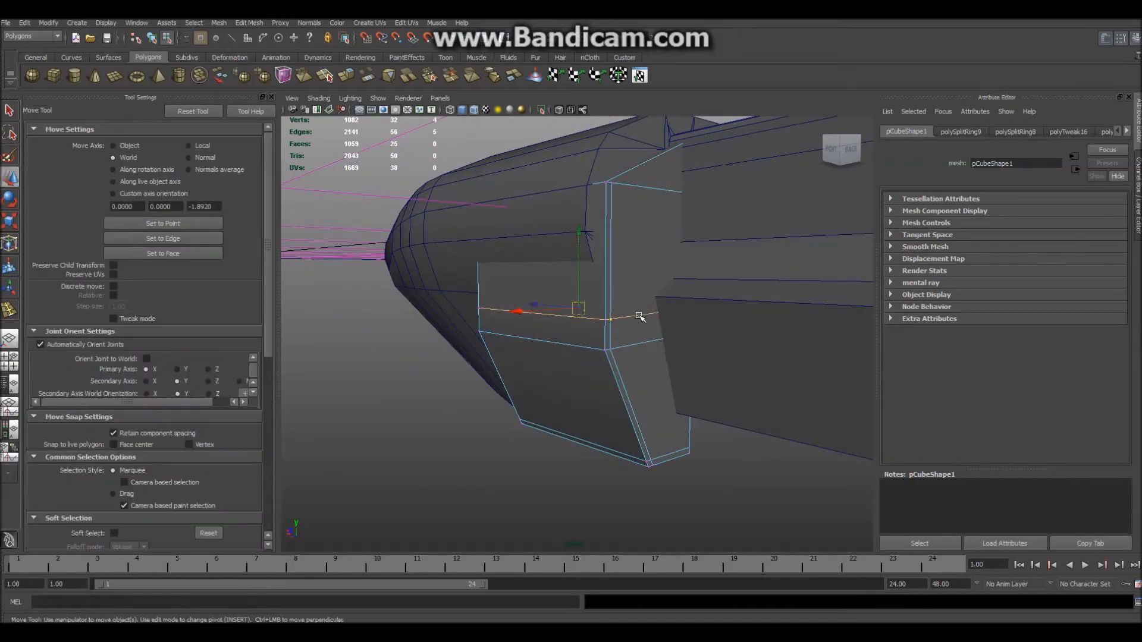
left_click_drag(574, 240, 581, 224)
key("ctrl+z")
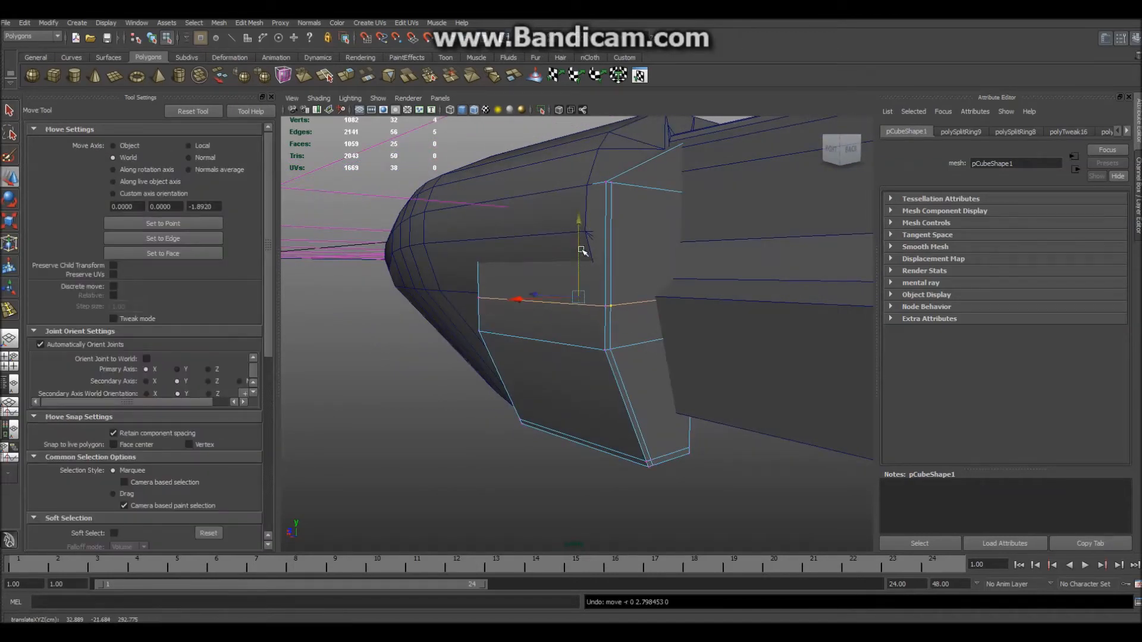
right_click_drag(632, 302, 631, 272)
left_click_drag(412, 262, 899, 444)
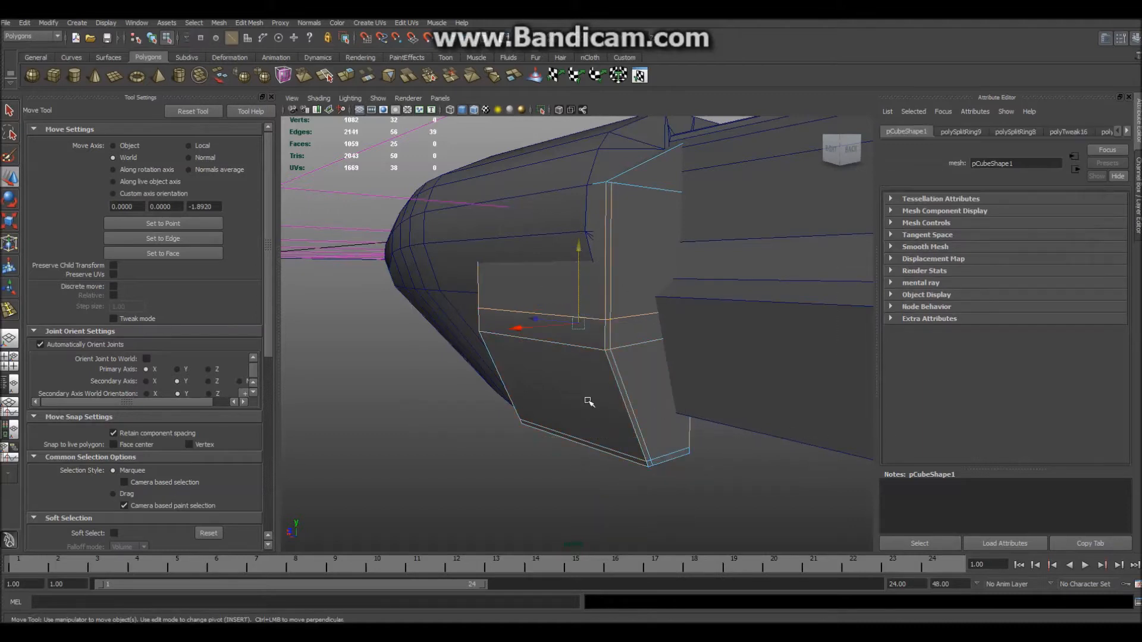
left_click(498, 452)
Select the inner vertices of the panel's upper edge loop and move them up along Y
right_click_drag(615, 316, 587, 317)
left_click_drag(587, 317, 754, 383, "alt")
scroll(782, 377, "up", 4)
scroll(571, 317, "down", 8)
left_click_drag(612, 326, 581, 321, "alt")
scroll(584, 318, "up", 8)
left_click_drag(592, 211, 594, 194)
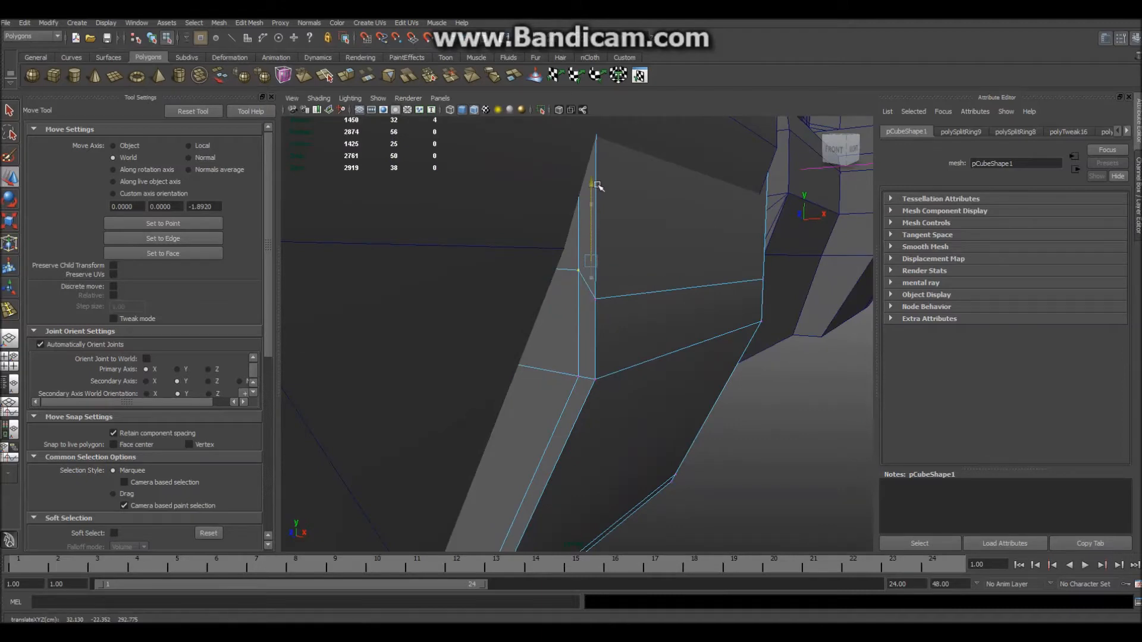
Raise the upper loop's two innermost vertices further along Y
left_click_drag(486, 284, 592, 289, "alt")
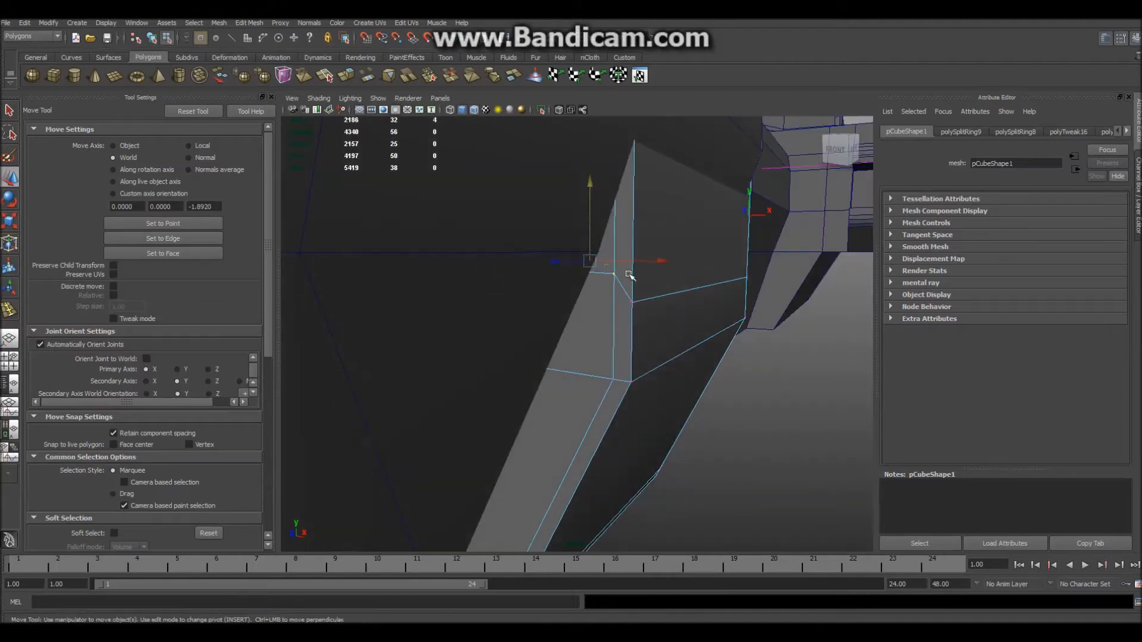
left_click_drag(722, 240, 665, 296, "alt")
left_click_drag(668, 181, 641, 113)
left_click_drag(556, 270, 708, 266, "alt")
scroll(653, 268, "down", 6)
mouse_move(586, 282)
left_mouse_down("alt")
mouse_move(604, 291)
mouse_move(577, 270)
left_mouse_up("alt")
left_click_drag(545, 205, 559, 183)
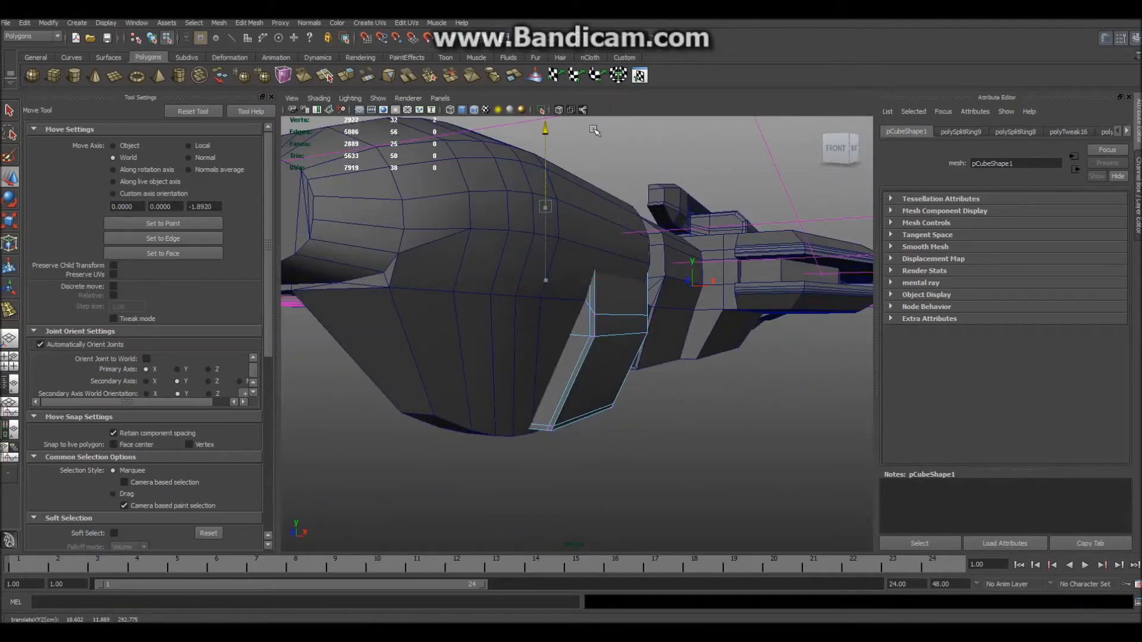
Merge the upper loop's vertices on the panel's inner side into their neighbouring vertices with the Merge Vertex Tool
left_click(632, 400)
left_click_drag(633, 401, 672, 434, "alt")
scroll(673, 435, "up", 4)
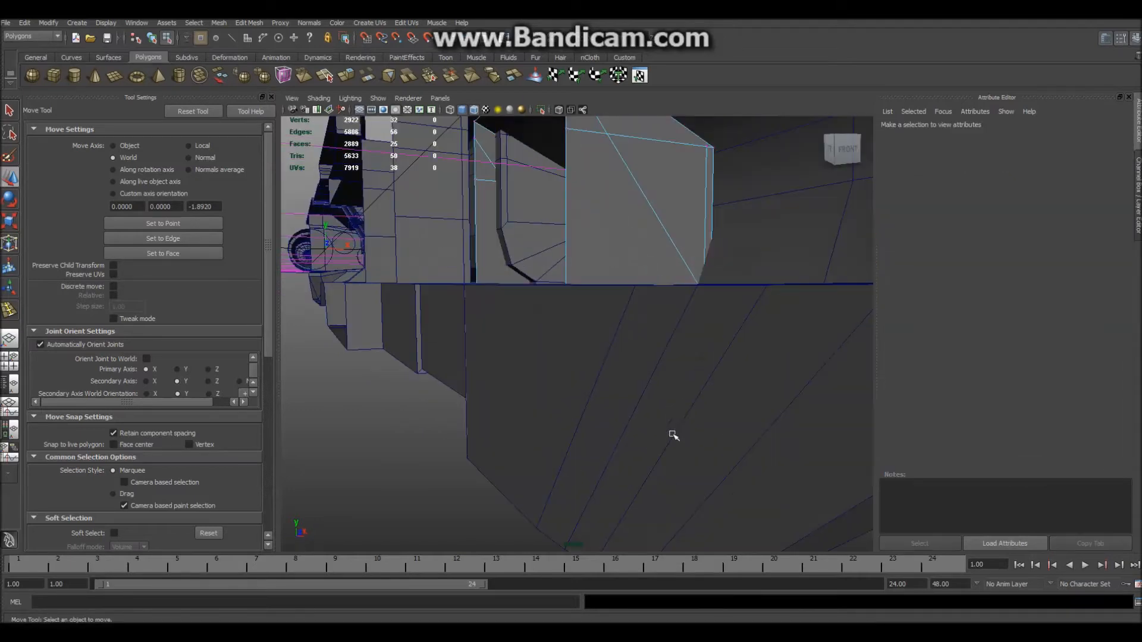
left_click_drag(572, 304, 606, 428, "alt")
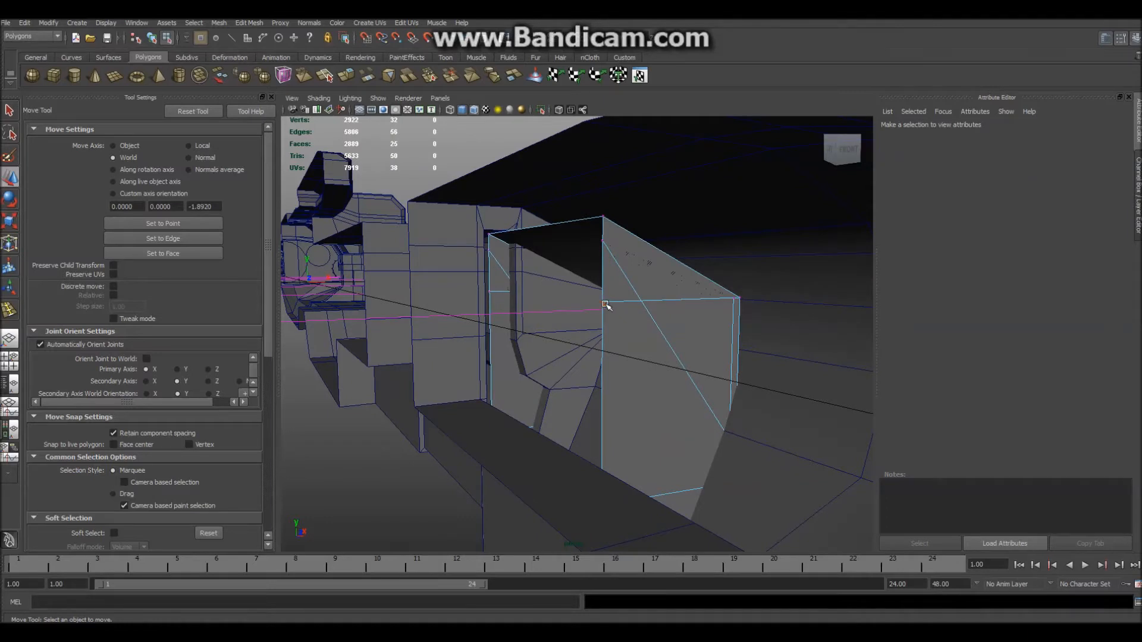
right_click(605, 304, "shift")
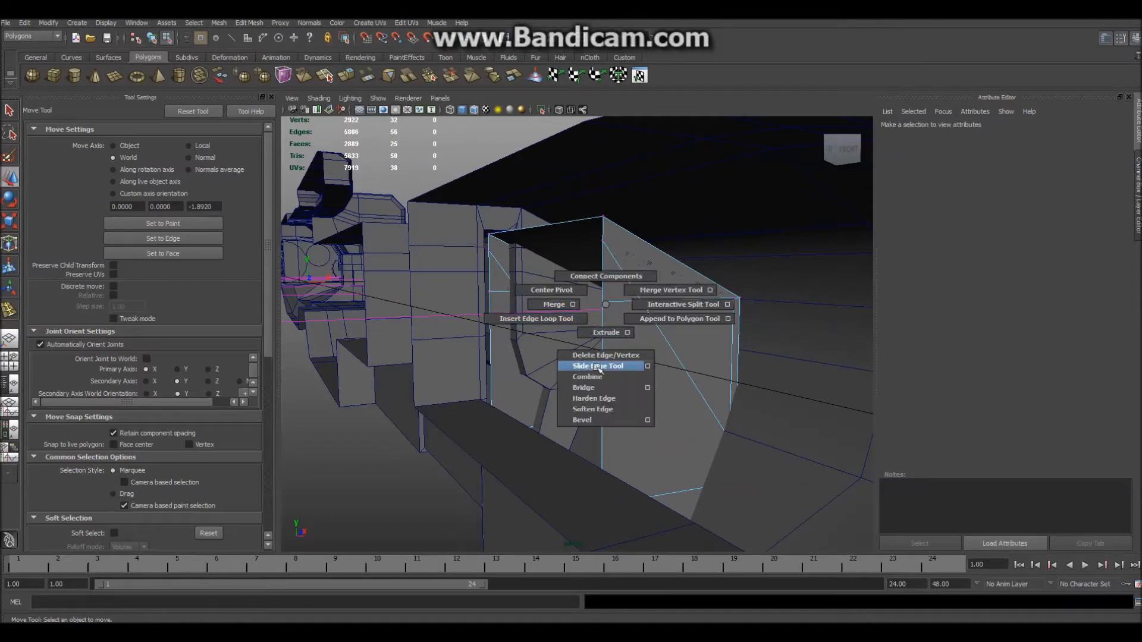
left_click(641, 291)
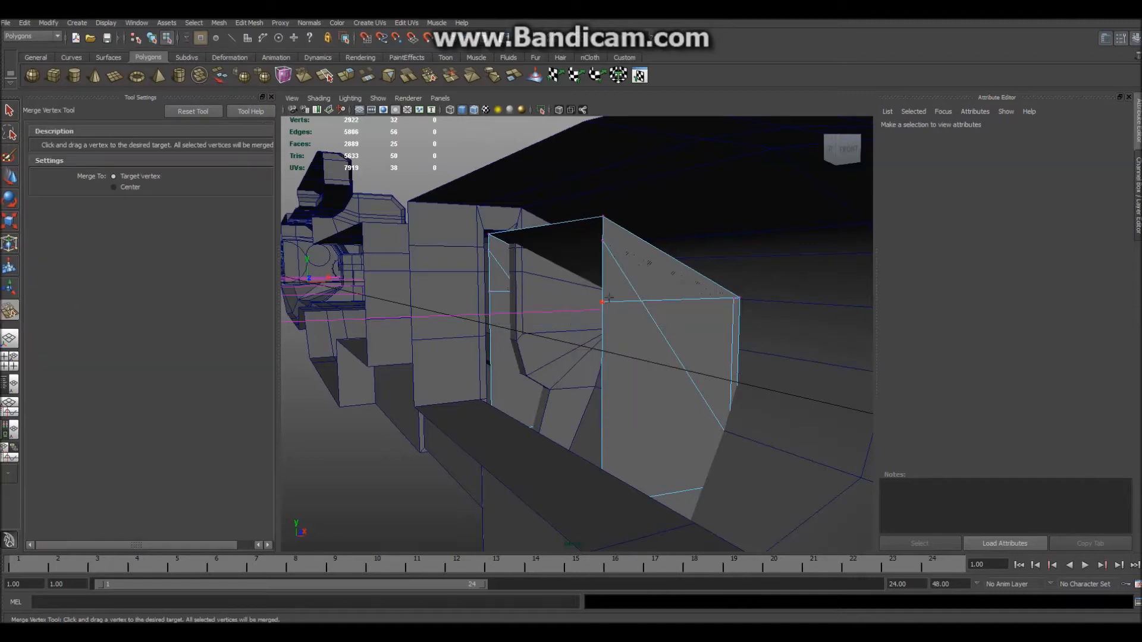
left_click_drag(607, 248, 602, 241)
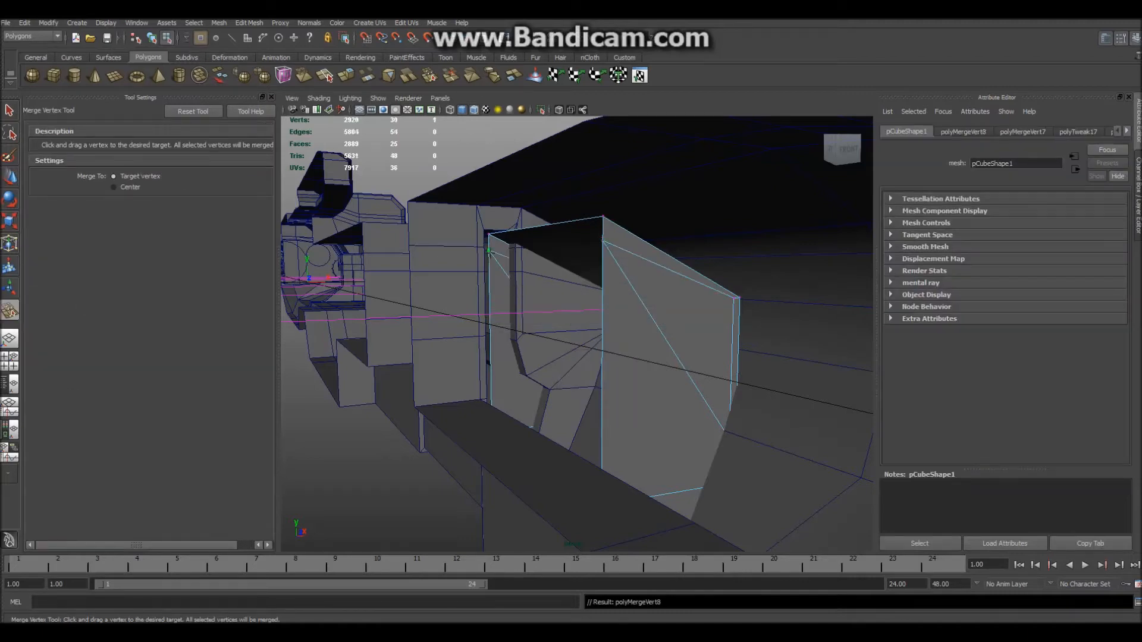
left_click_drag(639, 337, 469, 384, "alt")
scroll(681, 380, "down", 3)
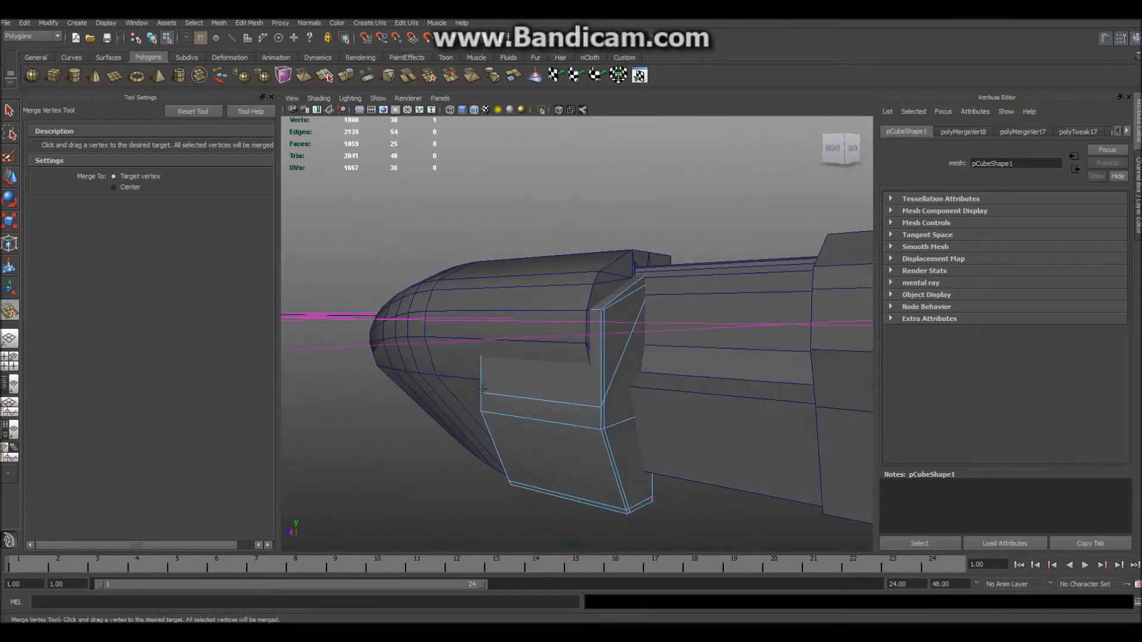
scroll(551, 339, "up", 3)
left_click_drag(551, 339, 721, 371, "alt")
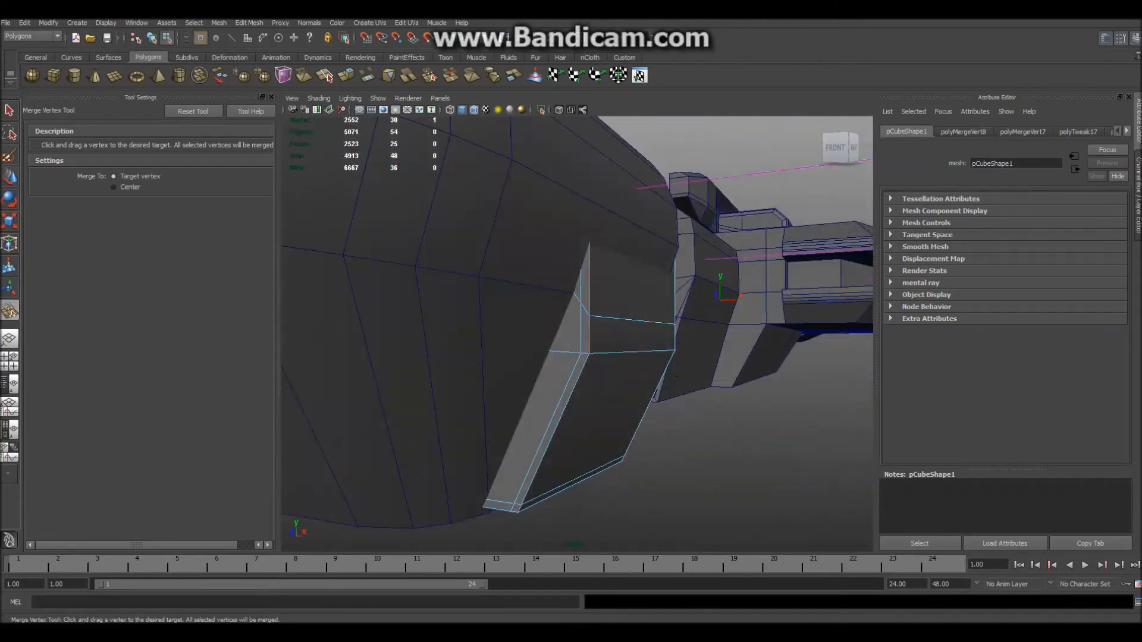
Delete the horizontal edge loop across the panel's upper section
right_click_drag(569, 359, 555, 386)
key("q")
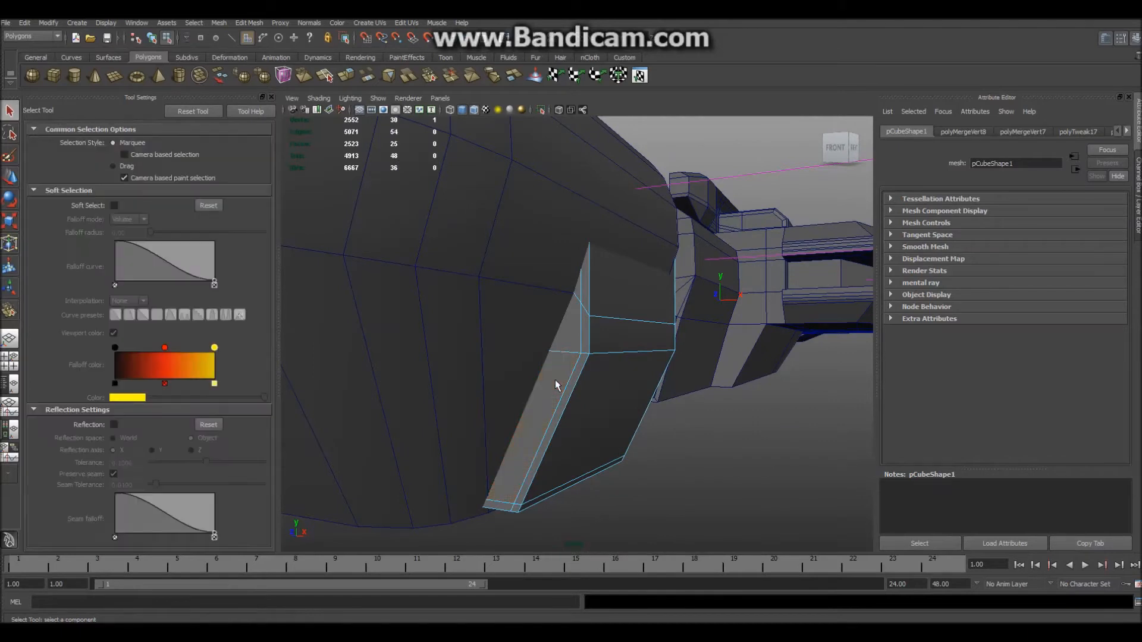
left_click(554, 369)
left_click(571, 333, "shift")
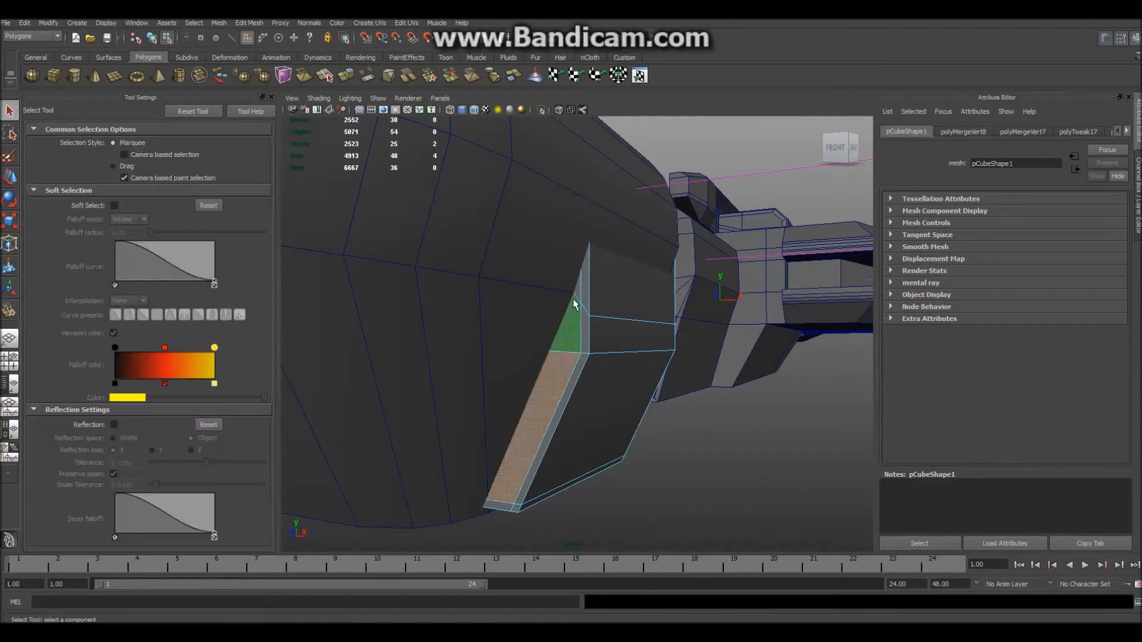
left_click_drag(563, 367, 658, 306, "alt")
right_click_drag(660, 299, 653, 346)
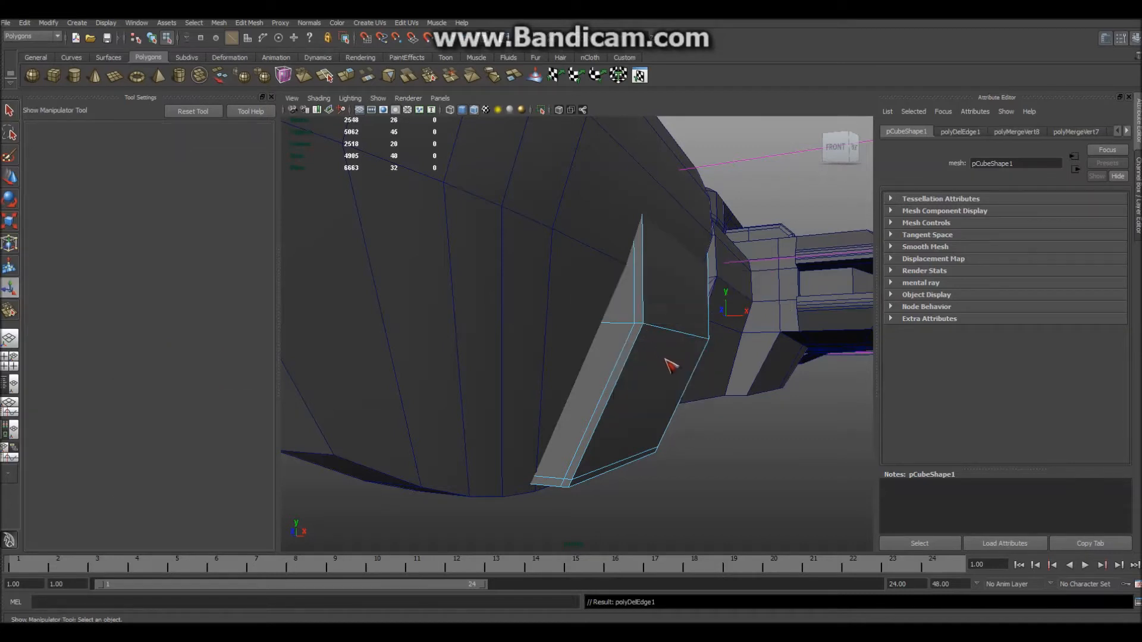
Select the two narrow front faces above and below the panel's bend, extrude them, and return to object mode
right_click_drag(638, 301, 641, 274)
right_click_drag(610, 313, 607, 338)
left_click(607, 338)
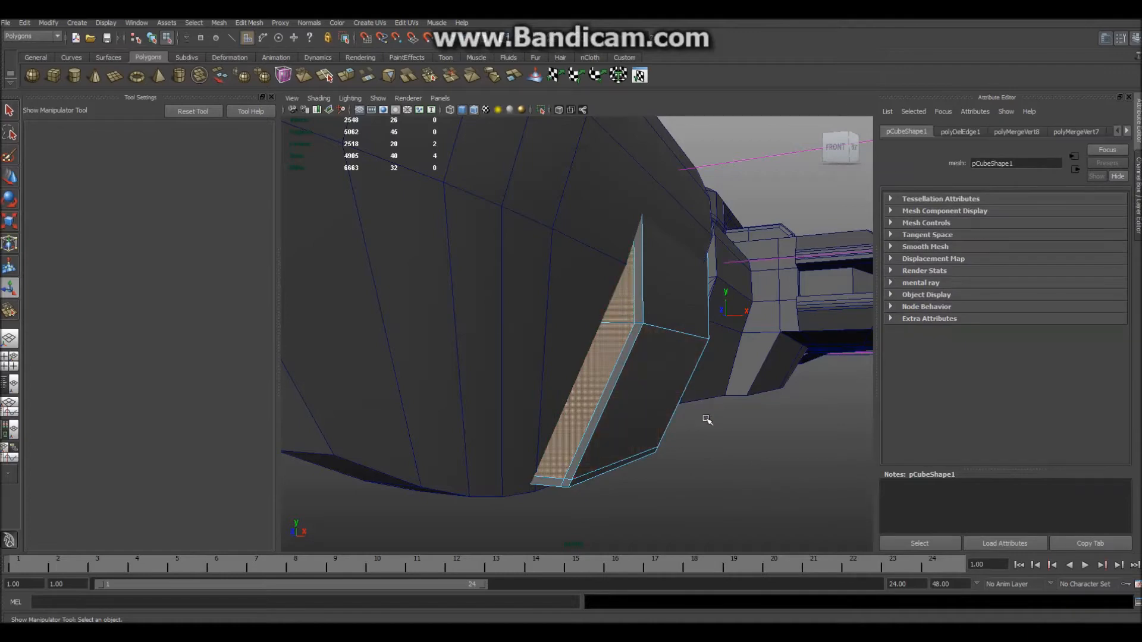
left_click(663, 410, "shift")
right_click_drag(624, 388, 625, 417, "shift")
left_click_drag(650, 408, 475, 243, "alt")
right_click_drag(621, 361, 655, 351)
Delete the two faces on the hull-facing side of the new front extrusion
left_click_drag(711, 479, 812, 523, "alt")
scroll(659, 424, "up", 5)
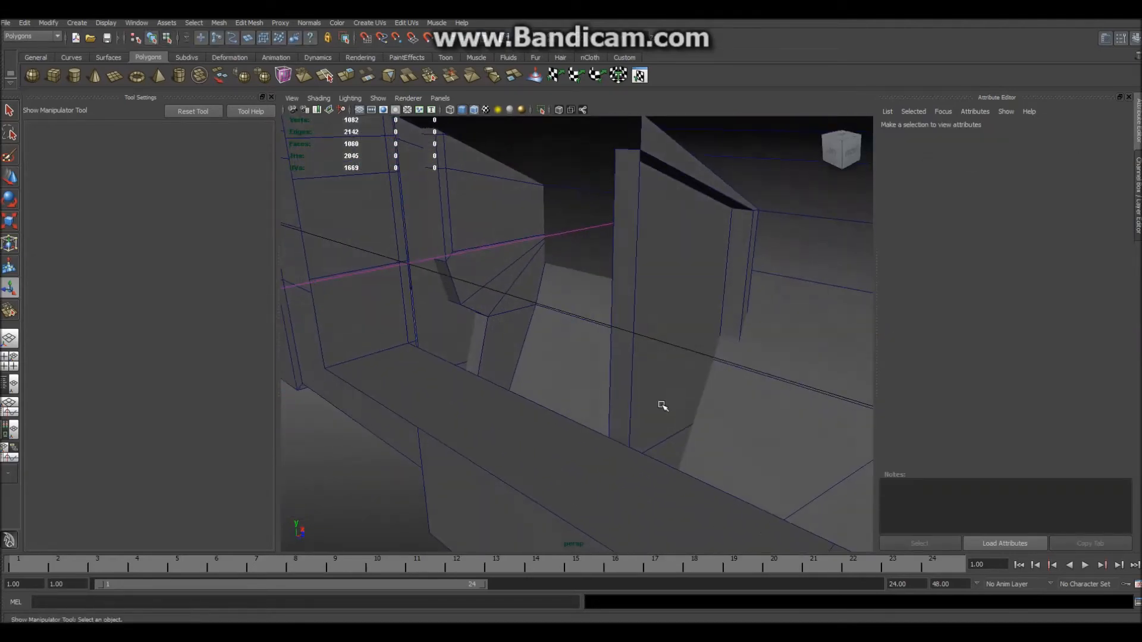
left_click_drag(666, 345, 615, 349, "alt")
scroll(586, 354, "up", 1)
scroll(588, 354, "down", 1)
right_click_drag(612, 355, 616, 375)
left_click(561, 372)
mouse_move(606, 373)
left_mouse_down("alt")
mouse_move(645, 365)
mouse_move(587, 370)
left_mouse_up("alt")
scroll(582, 423, "up", 5)
middle_click_drag(581, 445, 604, 264, "alt")
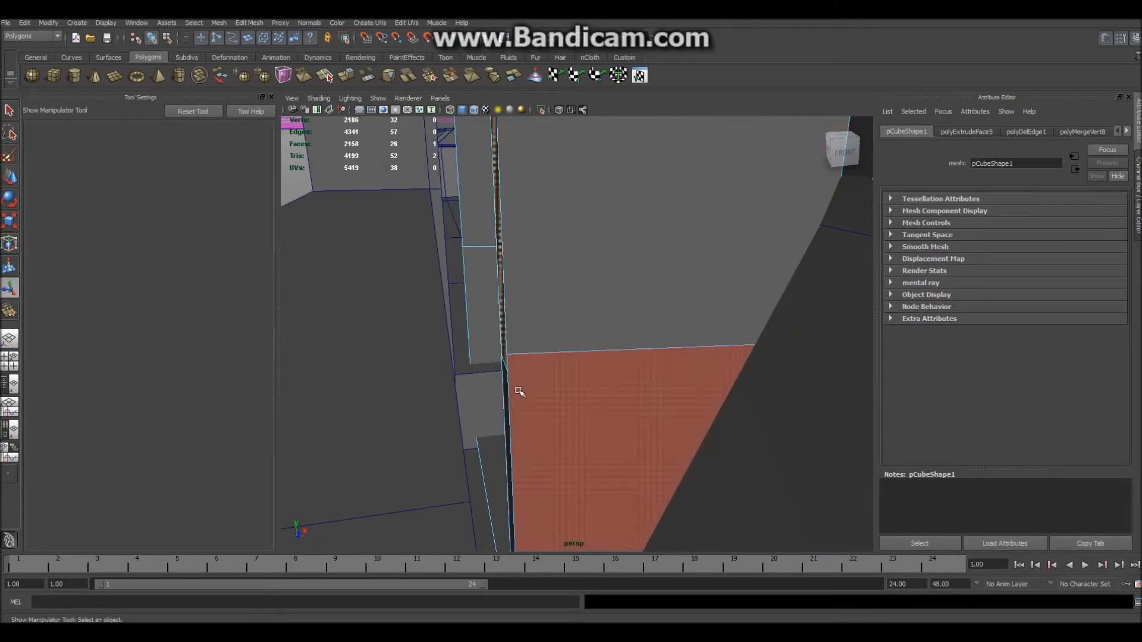
key("Delete")
Insert a vertical edge loop near the panel's rear edge
scroll(510, 402, "down", 5)
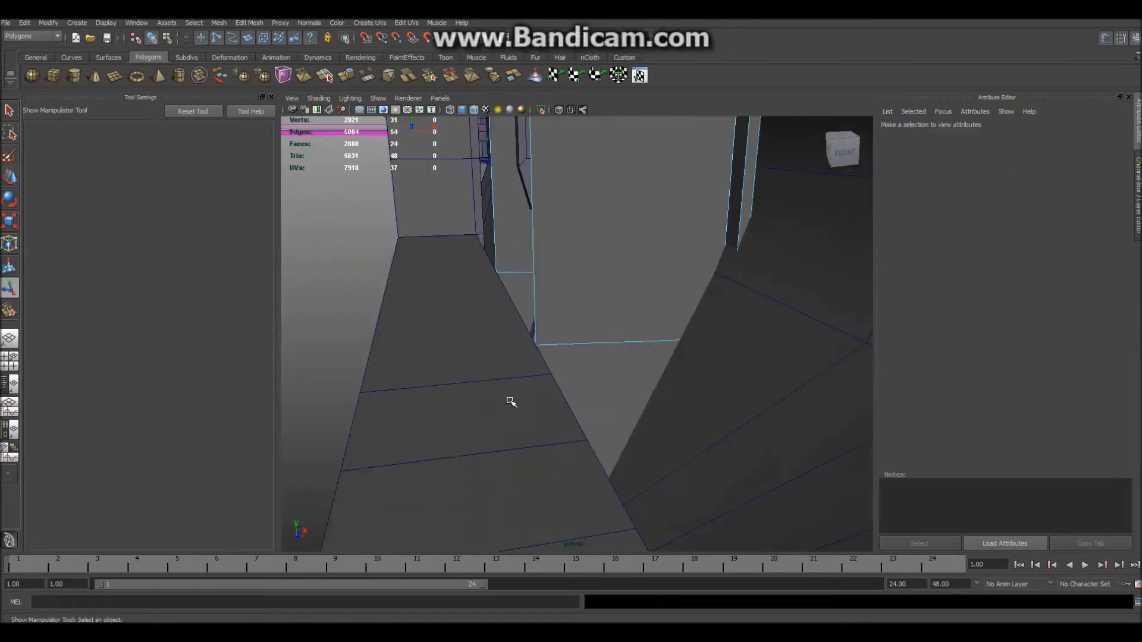
left_click_drag(347, 377, 382, 319, "alt")
right_click_drag(382, 319, 461, 336, "alt")
left_click_drag(462, 335, 537, 363, "alt")
right_click_drag(535, 421, 535, 394)
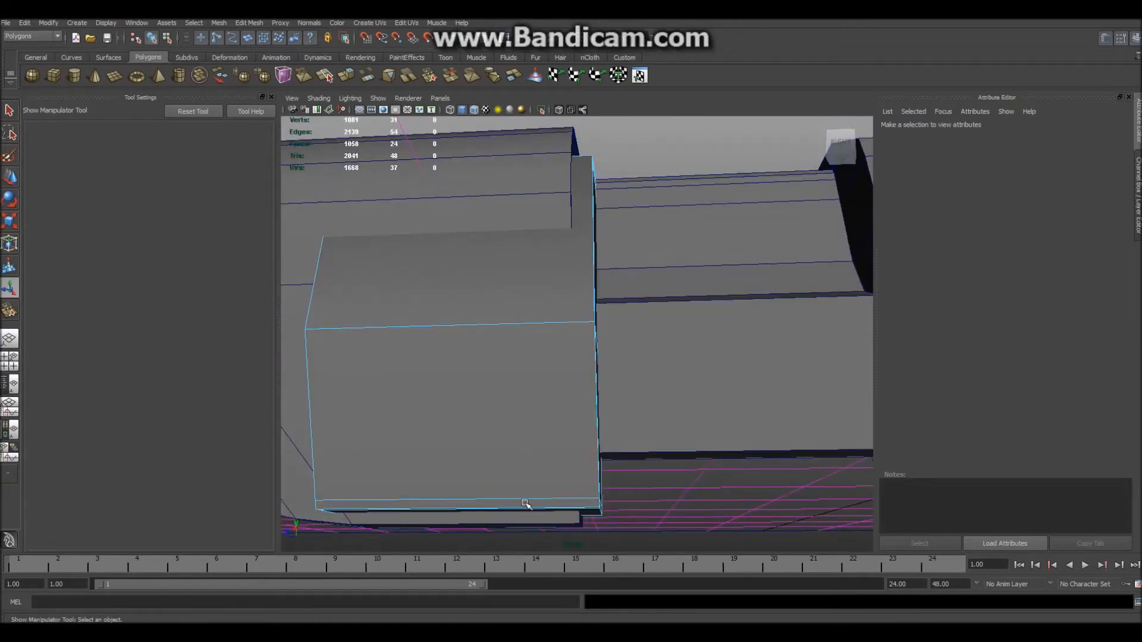
right_click_drag(533, 468, 548, 513, "shift")
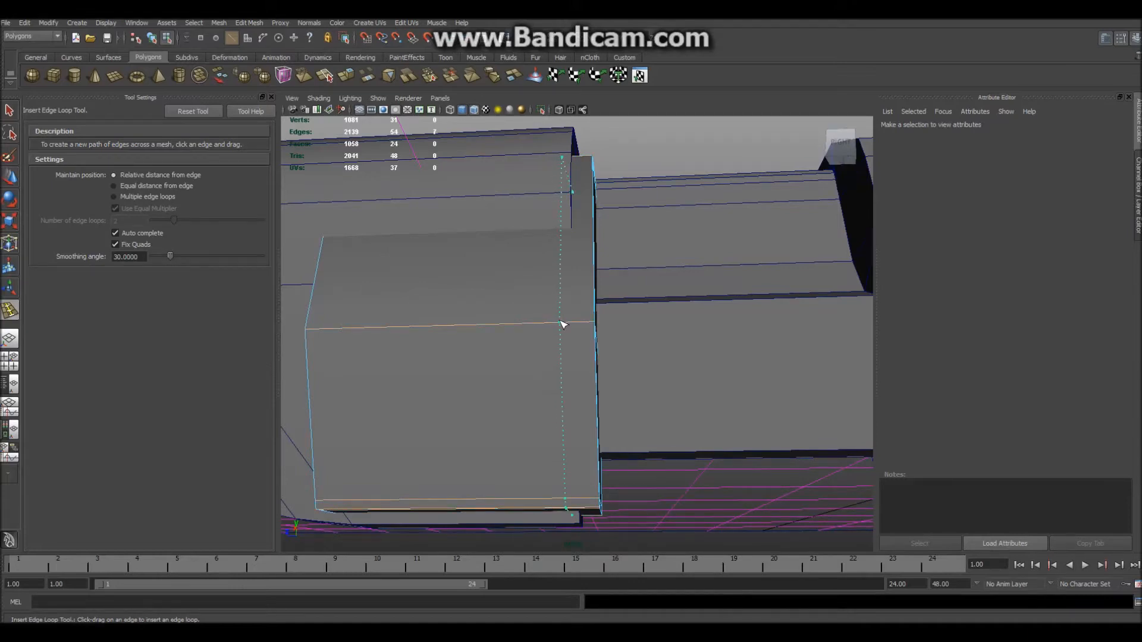
left_click_drag(545, 309, 523, 331, "alt")
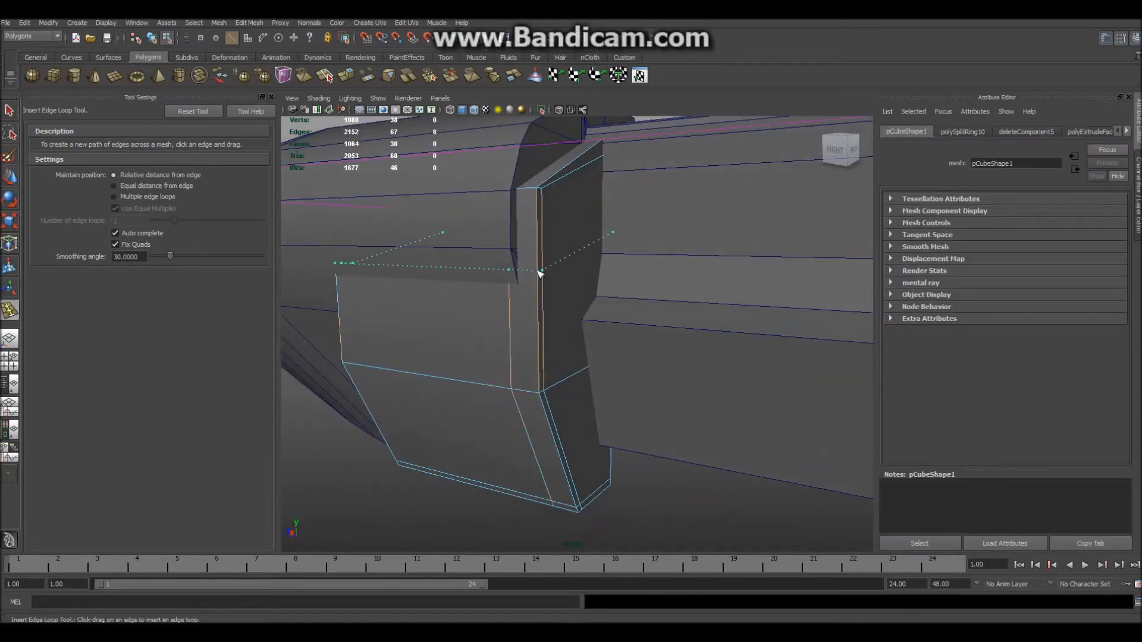
Insert a horizontal edge loop around the panel's upper section above the bend
left_click_drag(539, 273, 625, 276)
middle_click_drag(626, 276, 626, 291, "alt")
left_click_drag(626, 291, 680, 341, "alt")
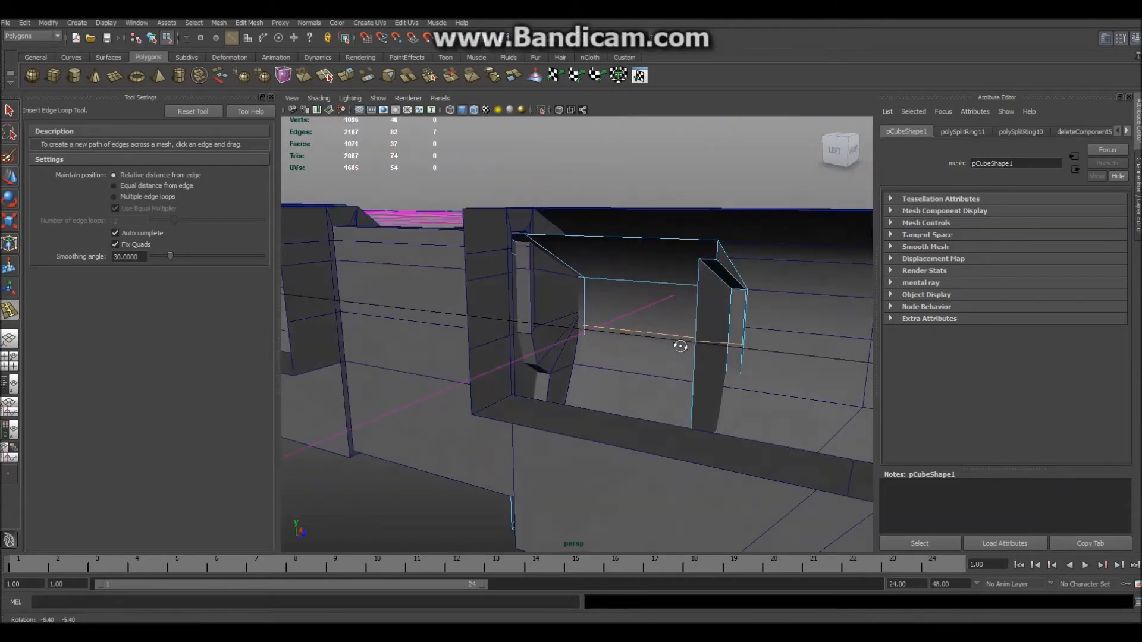
Delete the side panel's front extrusion faces above the horizontal edge loop
right_click_drag(692, 279, 693, 299)
key("q")
left_click_drag(661, 233, 745, 309)
key("Delete")
scroll(693, 379, "down", 2)
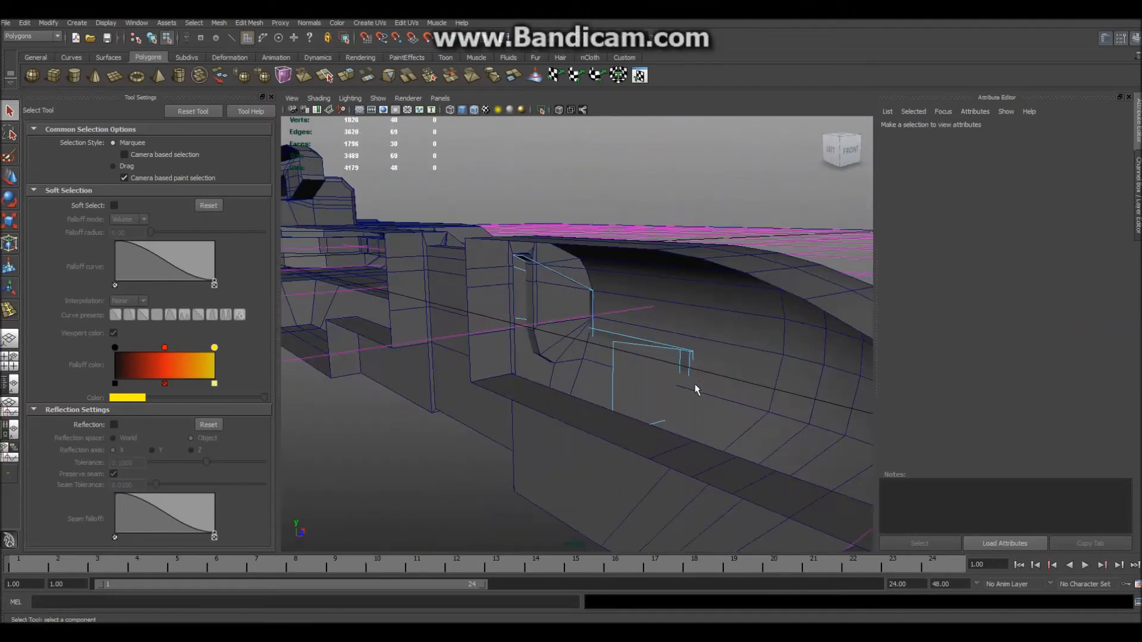
middle_click_drag(694, 378, 682, 312, "alt")
left_click_drag(682, 312, 666, 319, "alt")
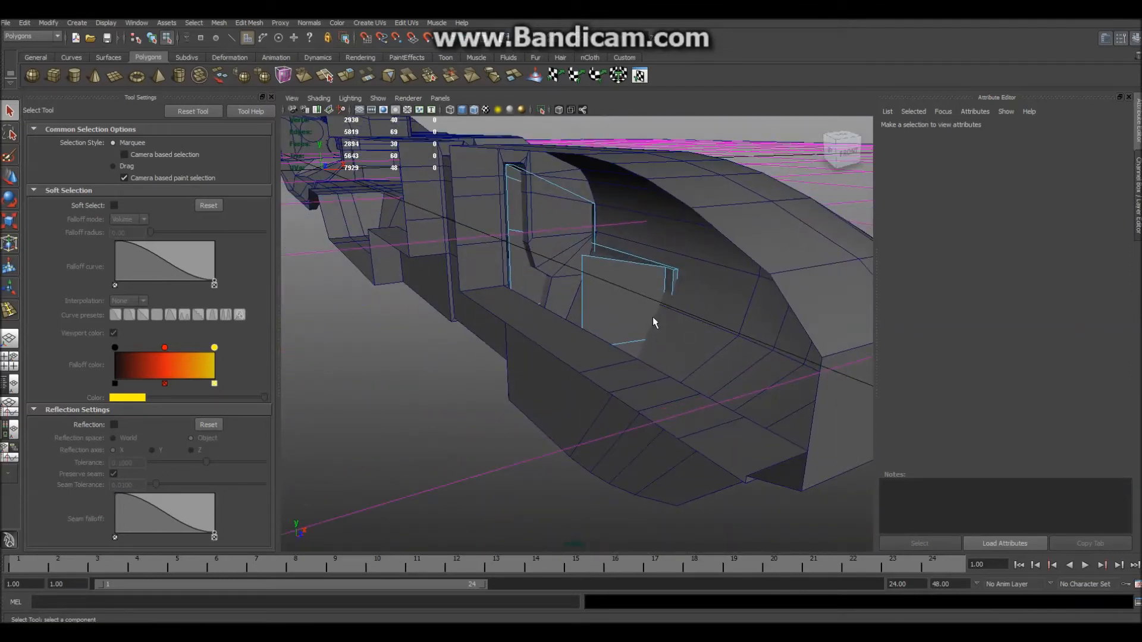
Merge the loose vertices along the panel's hull-facing side into their neighbouring vertices, using Target vertex mode
scroll(644, 335, "up", 4)
left_click_drag(644, 336, 646, 354, "alt")
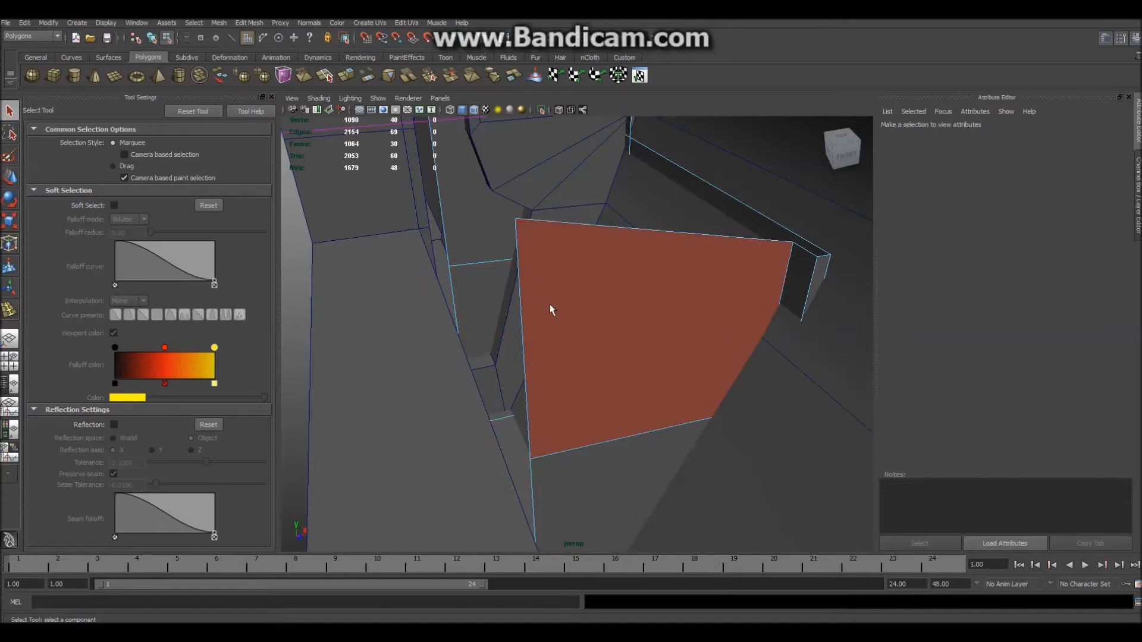
right_click_drag(525, 280, 506, 296, "shift")
right_click_drag(575, 279, 576, 267, "shift")
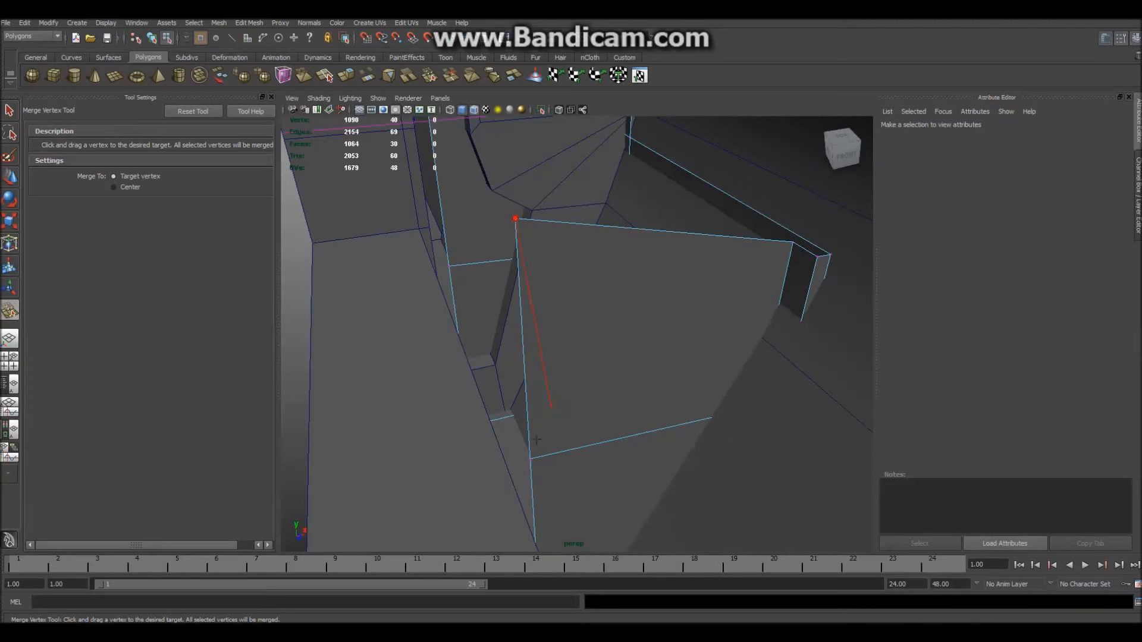
left_click_drag(531, 459, 514, 394)
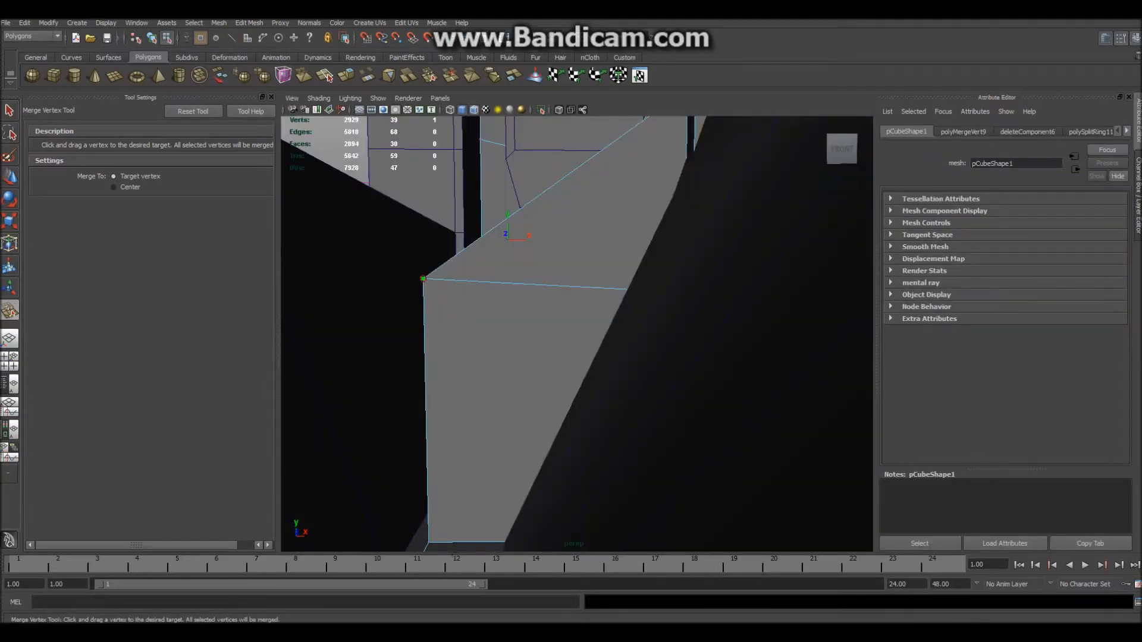
left_click_drag(428, 542, 429, 542)
left_click_drag(524, 465, 381, 462, "alt")
left_click_drag(545, 449, 477, 443, "alt")
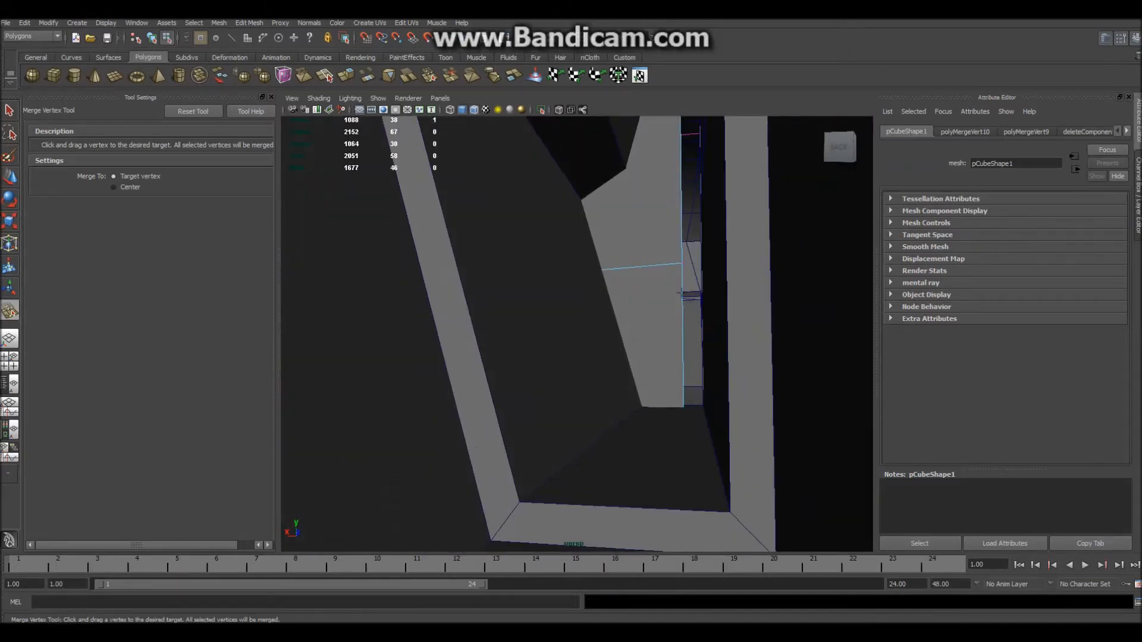
left_click_drag(684, 480, 684, 481)
Merge the doubled vertices along the panel's rear edge, from the upper corner past the bend to the bottom
left_click_drag(653, 439, 618, 403, "alt")
left_click_drag(597, 329, 557, 233, "alt")
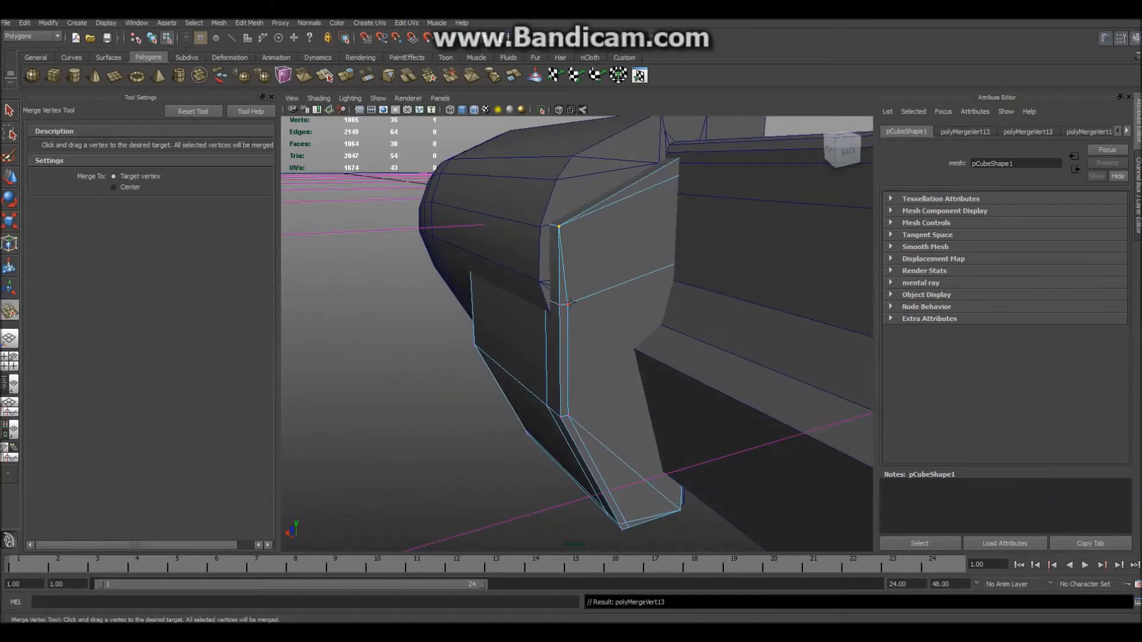
left_click_drag(565, 305, 559, 304)
left_click_drag(599, 405, 572, 364, "alt")
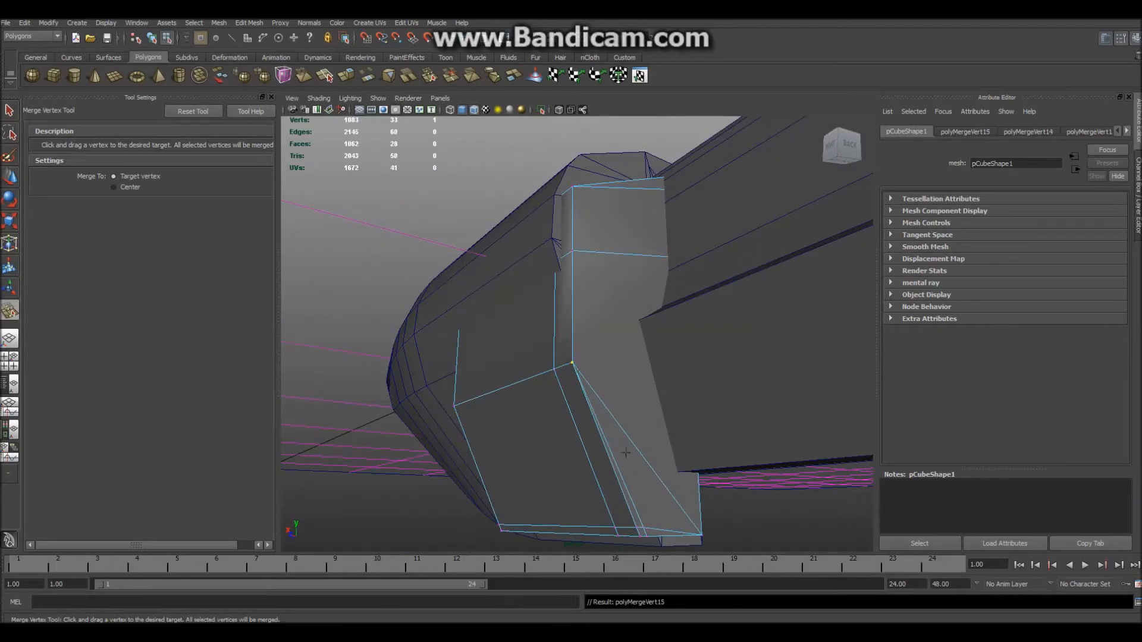
left_click_drag(640, 528, 635, 527)
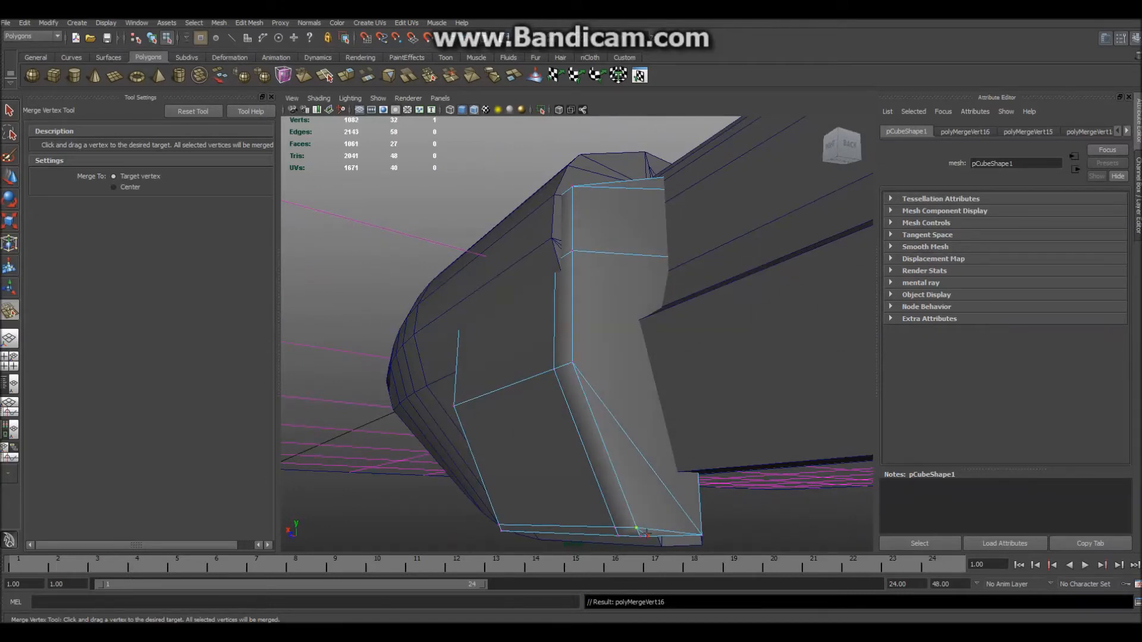
Merge the remaining doubled vertices around the panel's lower rear corner and underside
left_click_drag(651, 512, 735, 446, "alt")
scroll(603, 452, "down", 5)
scroll(539, 426, "up", 5)
left_click_drag(539, 426, 523, 416, "alt")
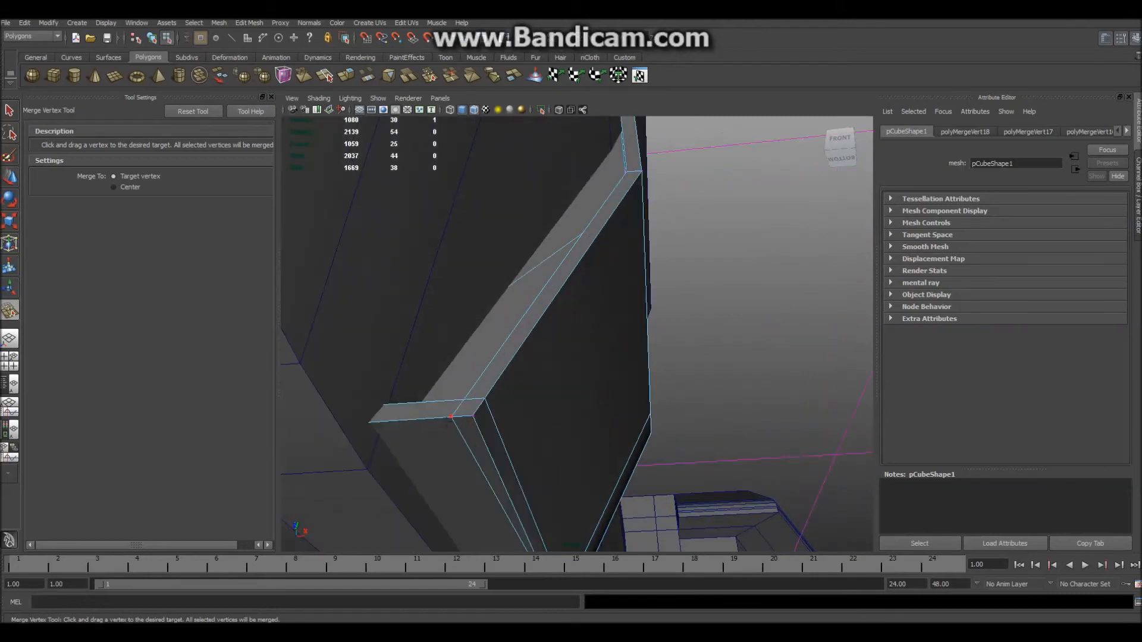
left_click_drag(472, 416, 452, 353)
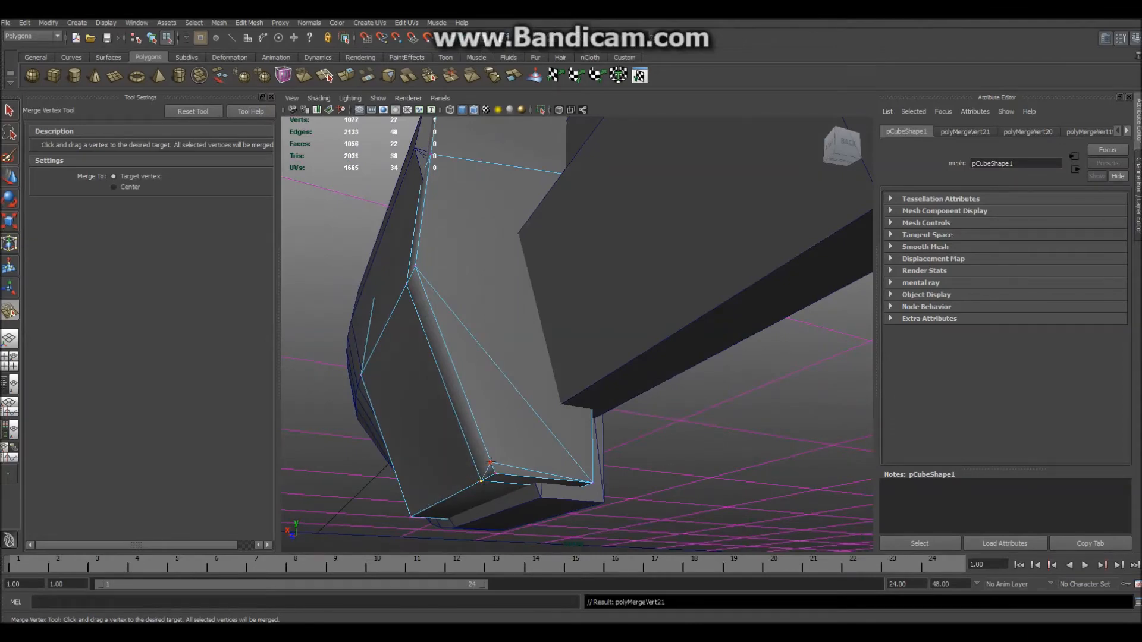
left_click_drag(492, 467, 480, 481)
left_click_drag(480, 481, 530, 442, "alt")
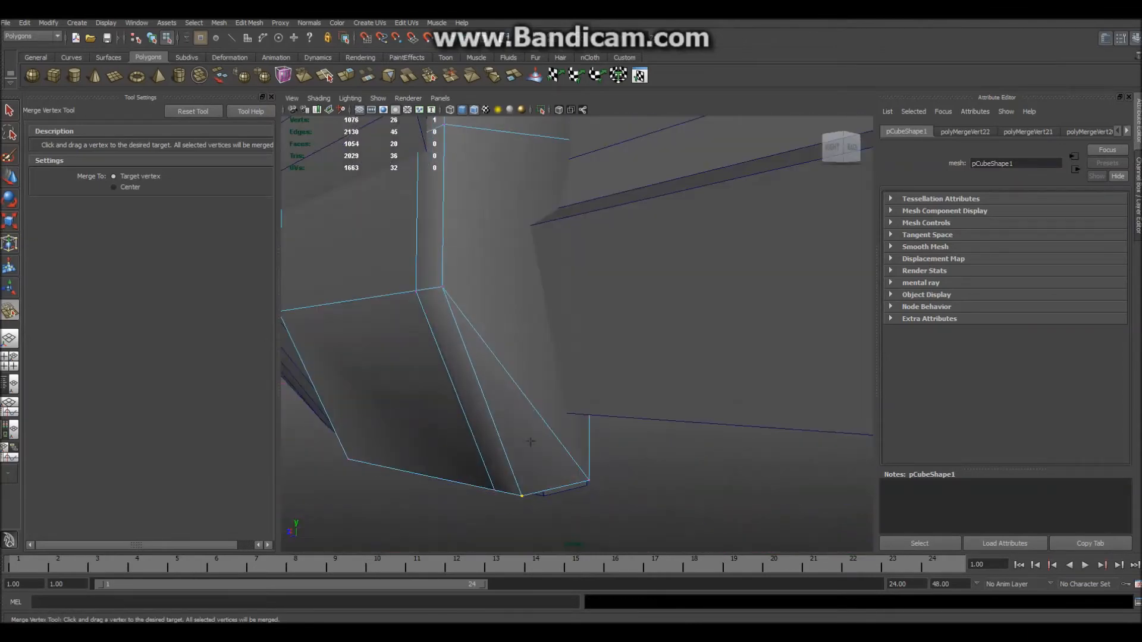
left_click_drag(446, 315, 536, 306, "alt")
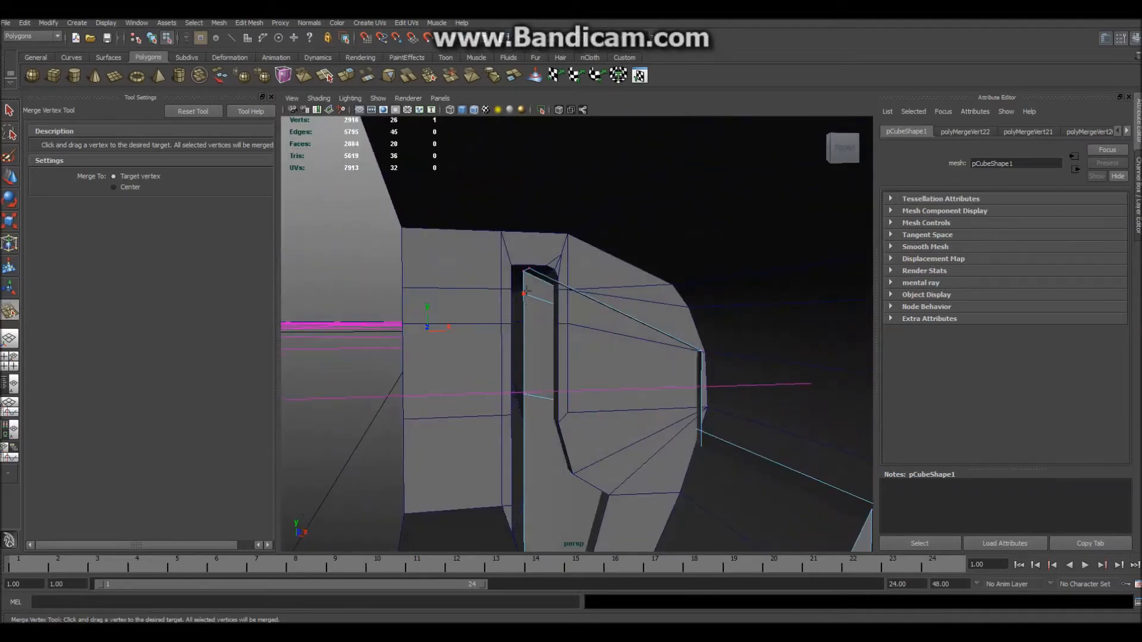
key("ctrl+z")
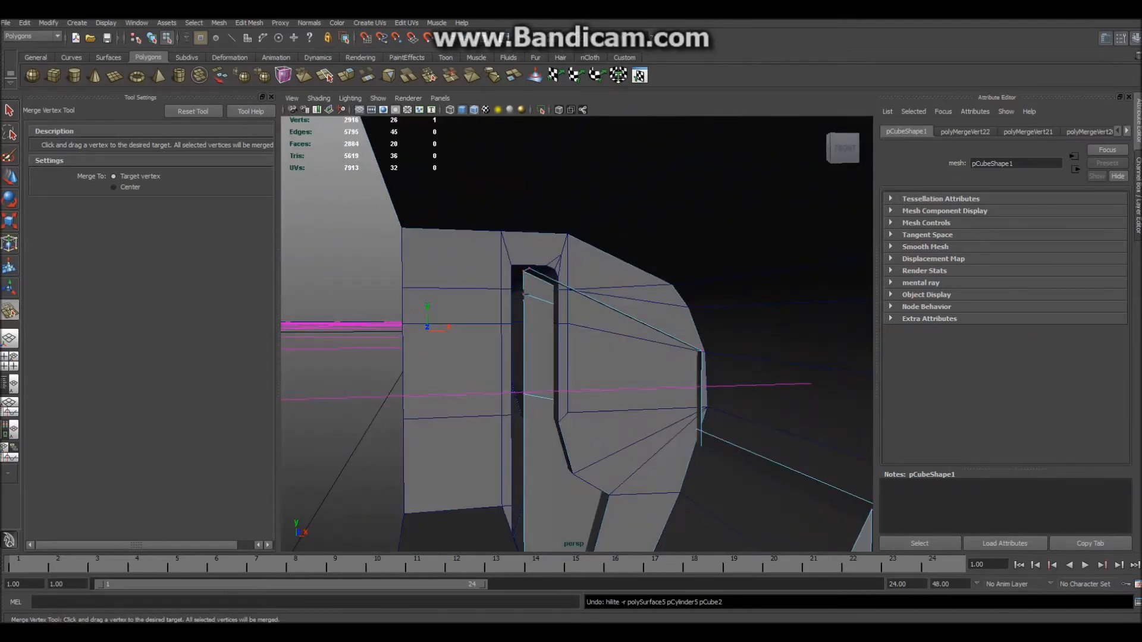
left_click(529, 309)
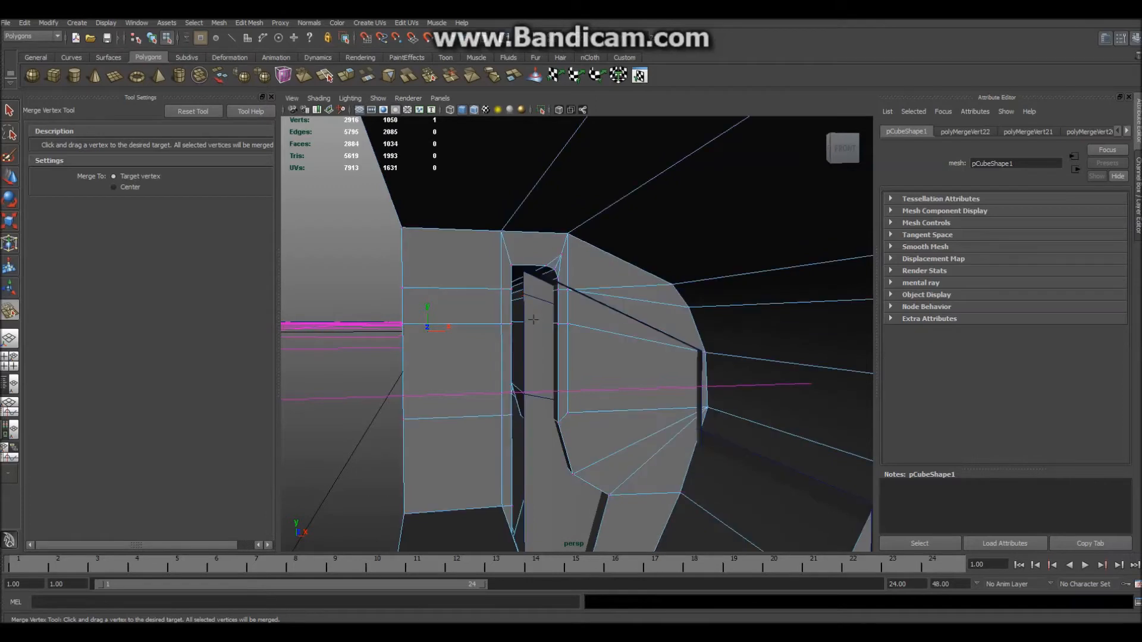
scroll(533, 320, "up", 5)
key("q")
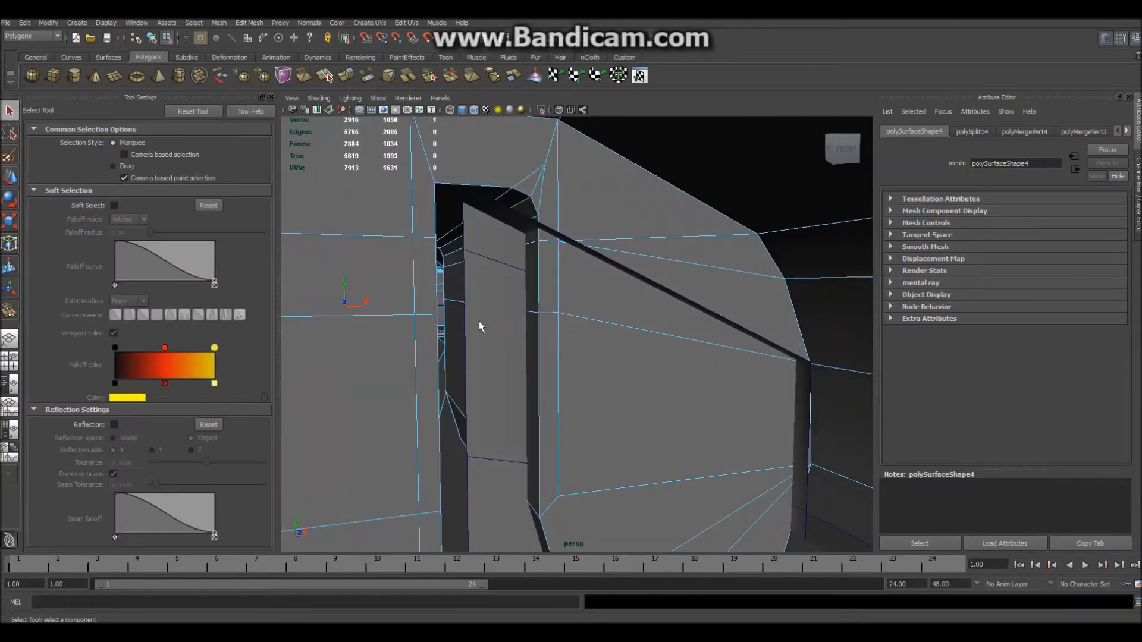
left_click(480, 325)
right_click(479, 280)
left_click(463, 293)
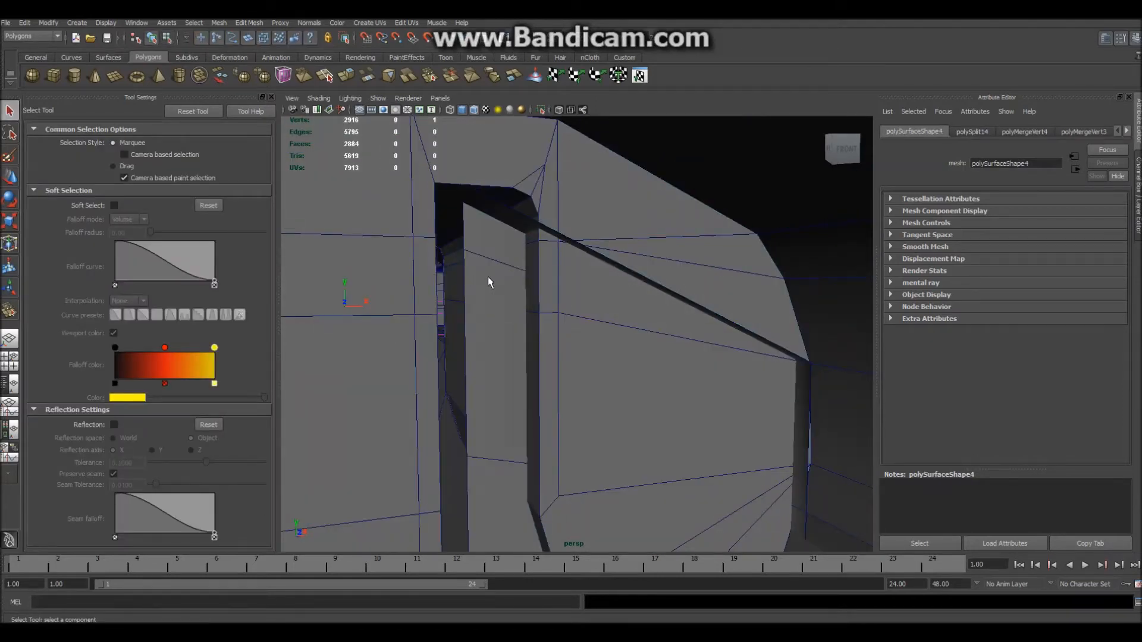
right_click(488, 279, "shift")
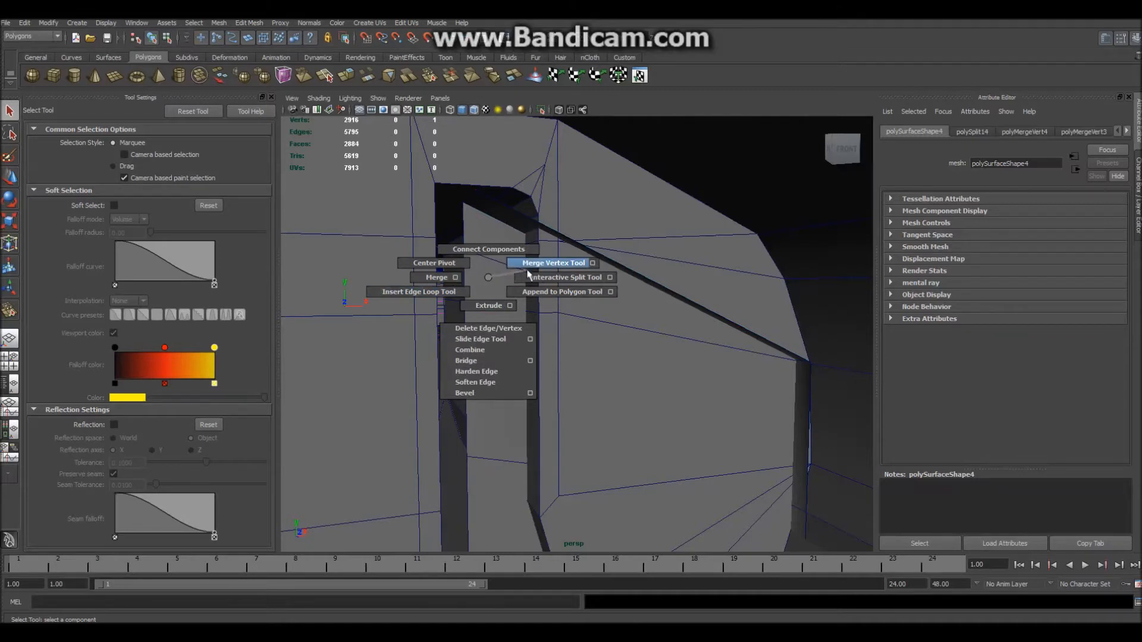
left_click(553, 263)
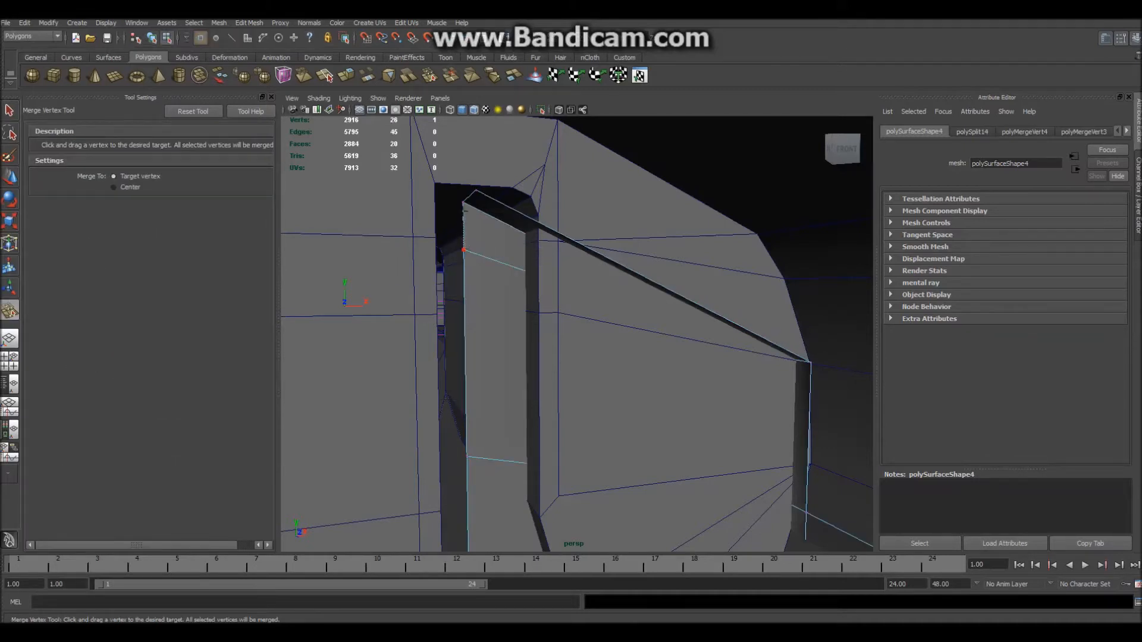
left_click_drag(483, 219, 477, 224)
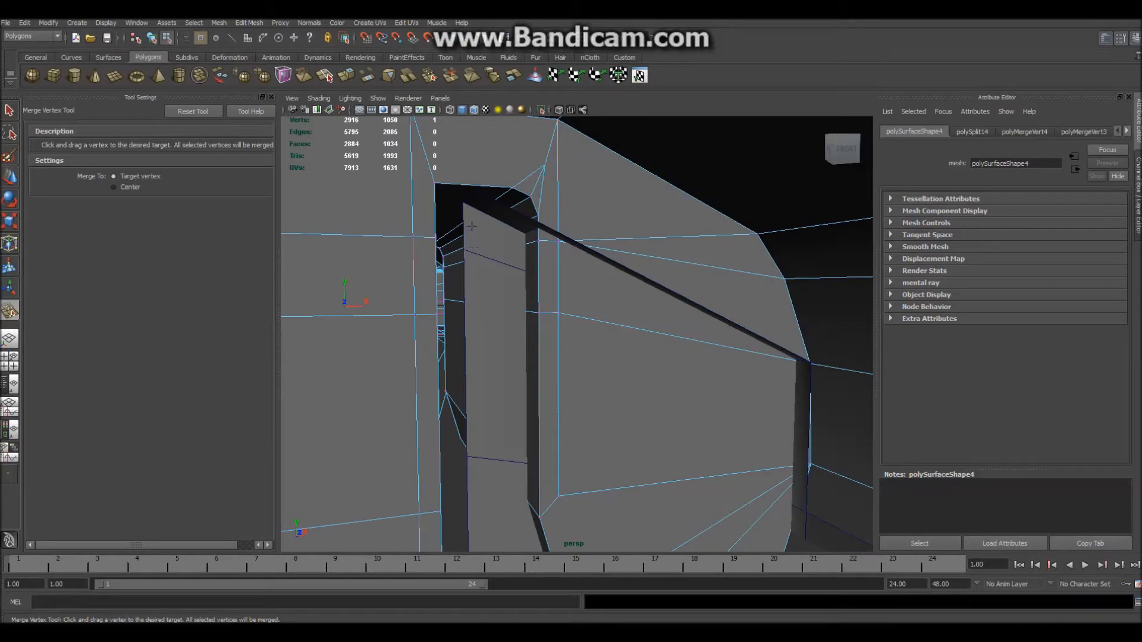
Try merging the panel's top corner vertex into the edge loop vertex below it, and undo the merge
key("q")
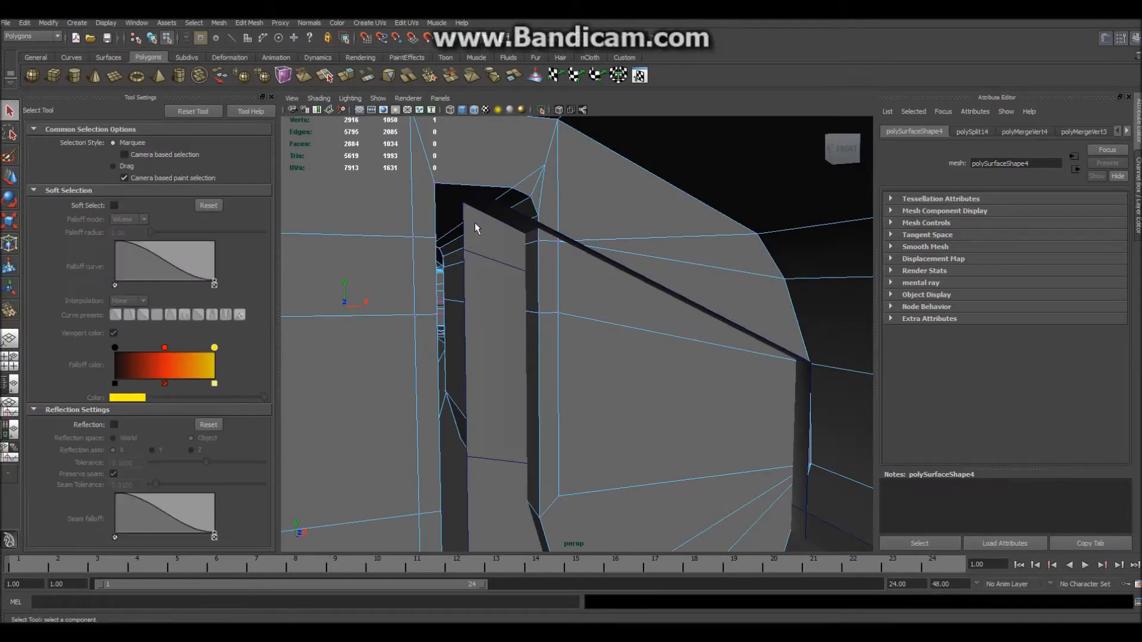
right_click_drag(466, 208, 470, 228)
left_click(470, 227)
right_click(470, 226, "shift")
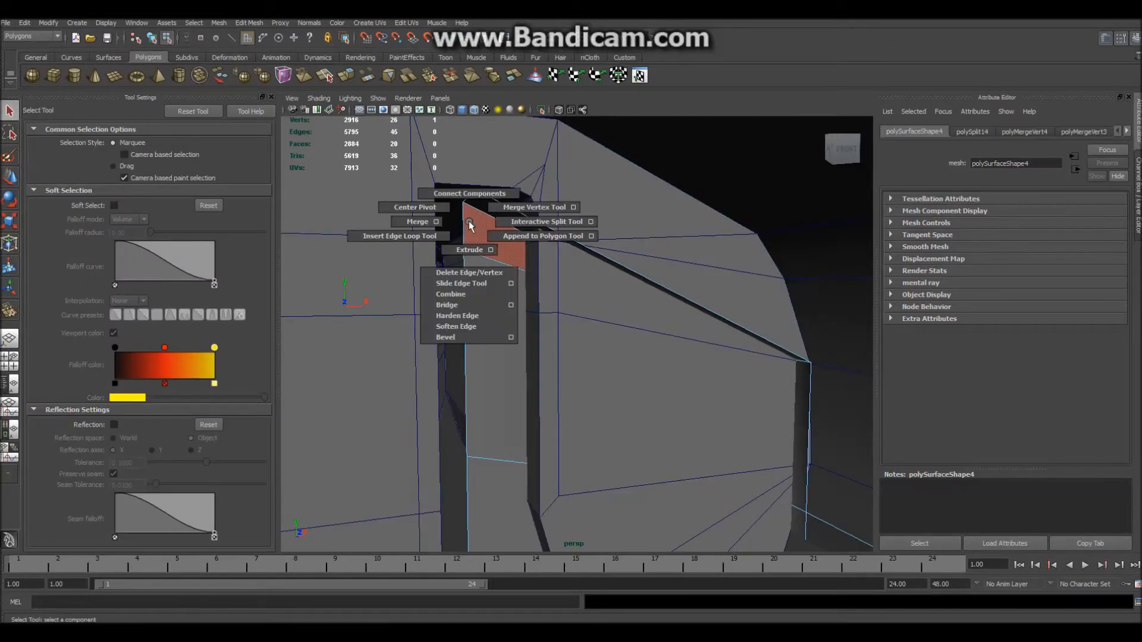
left_click(527, 208)
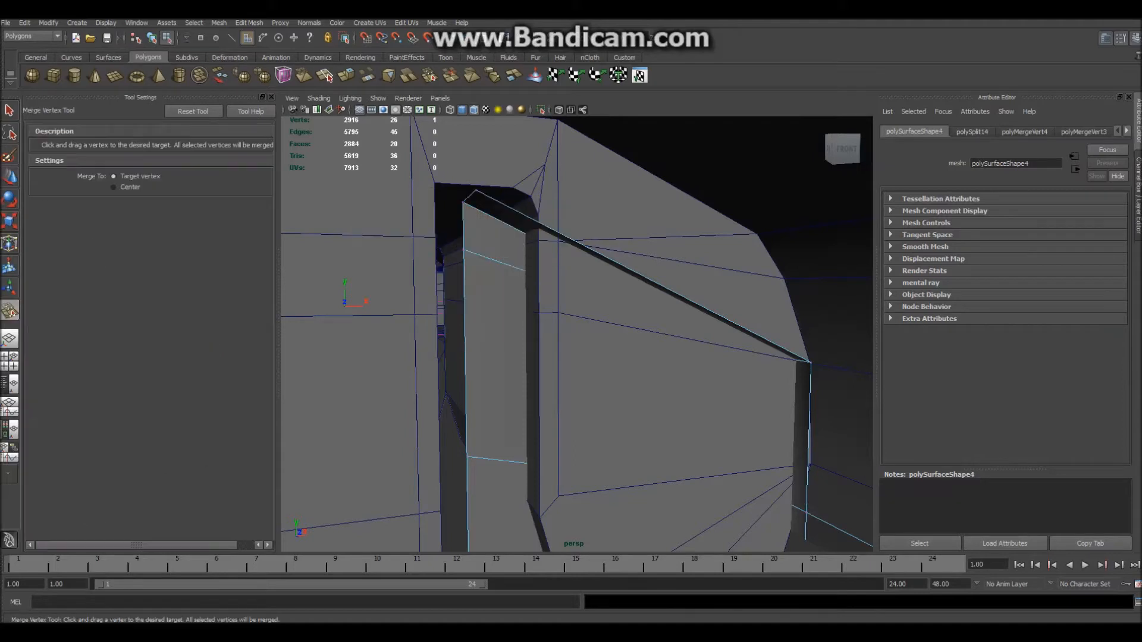
left_click_drag(464, 248, 463, 249)
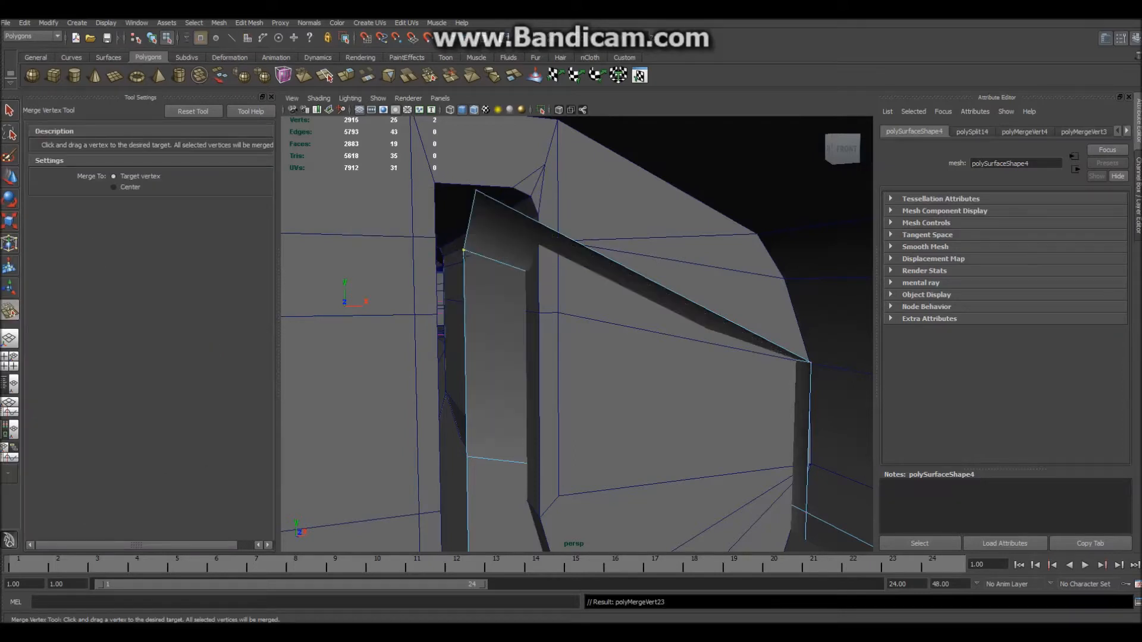
key("ctrl+z")
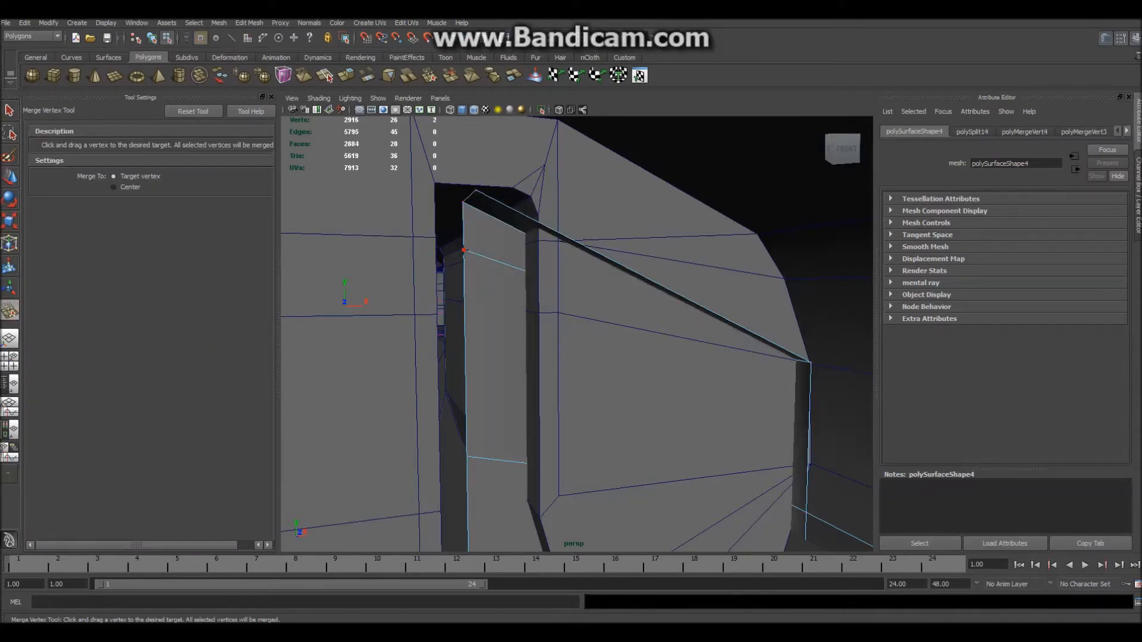
Try to merge the upper edge loop's corner vertex again, working from the panel's back side
left_click_drag(494, 250, 696, 272, "alt")
middle_click_drag(696, 273, 642, 341, "alt")
left_click_drag(642, 341, 684, 323, "alt")
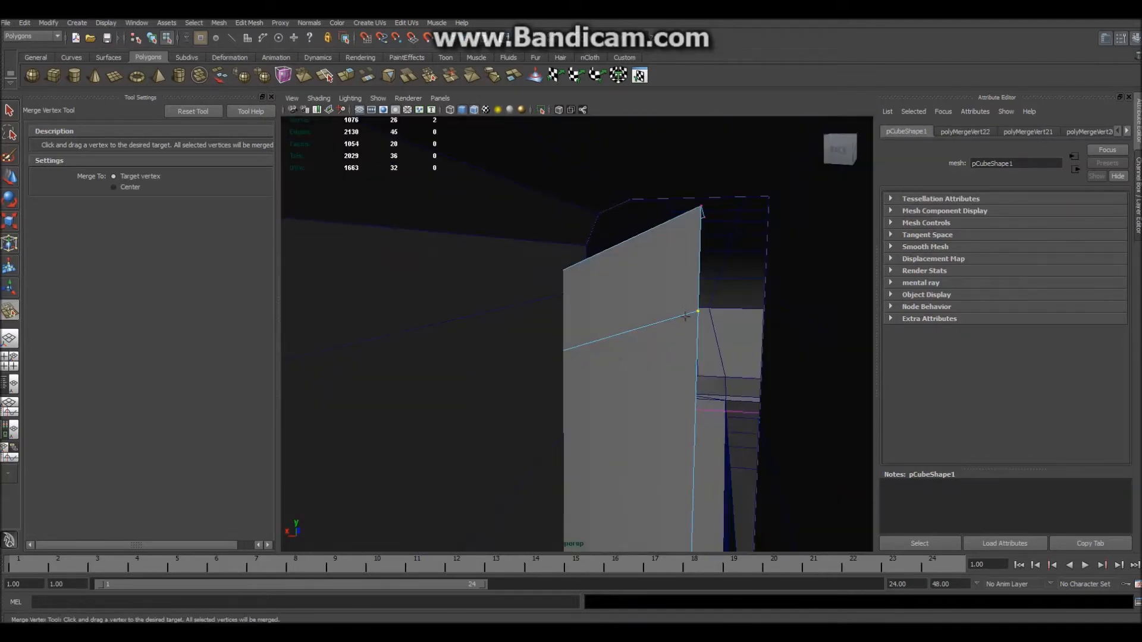
key("q")
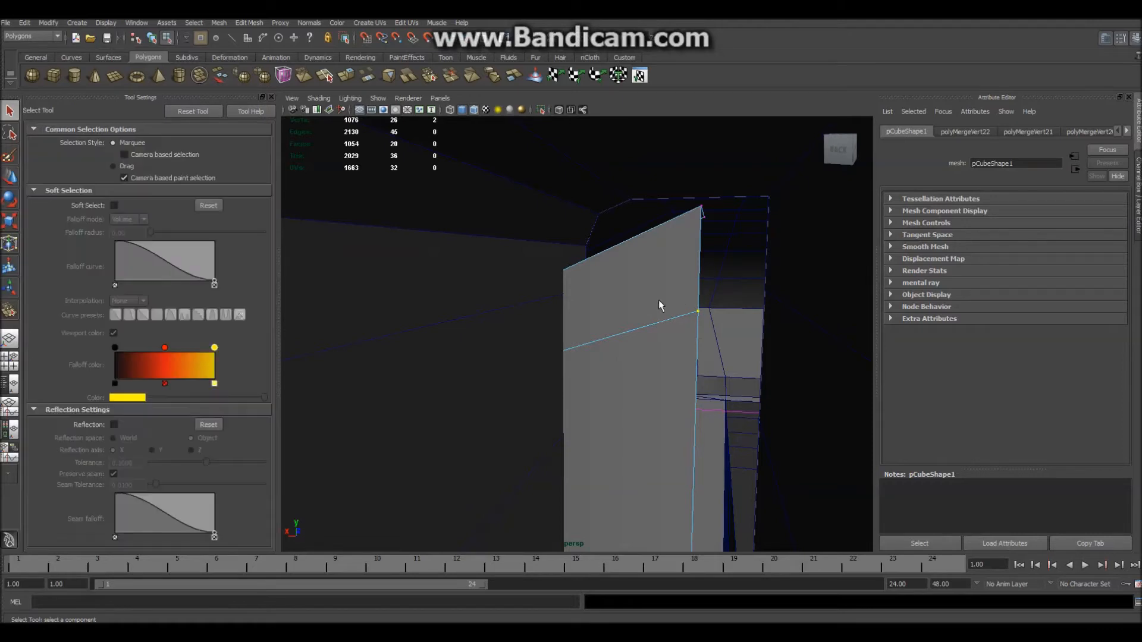
right_click_drag(664, 307, 705, 299, "shift")
left_click_drag(705, 281, 705, 274)
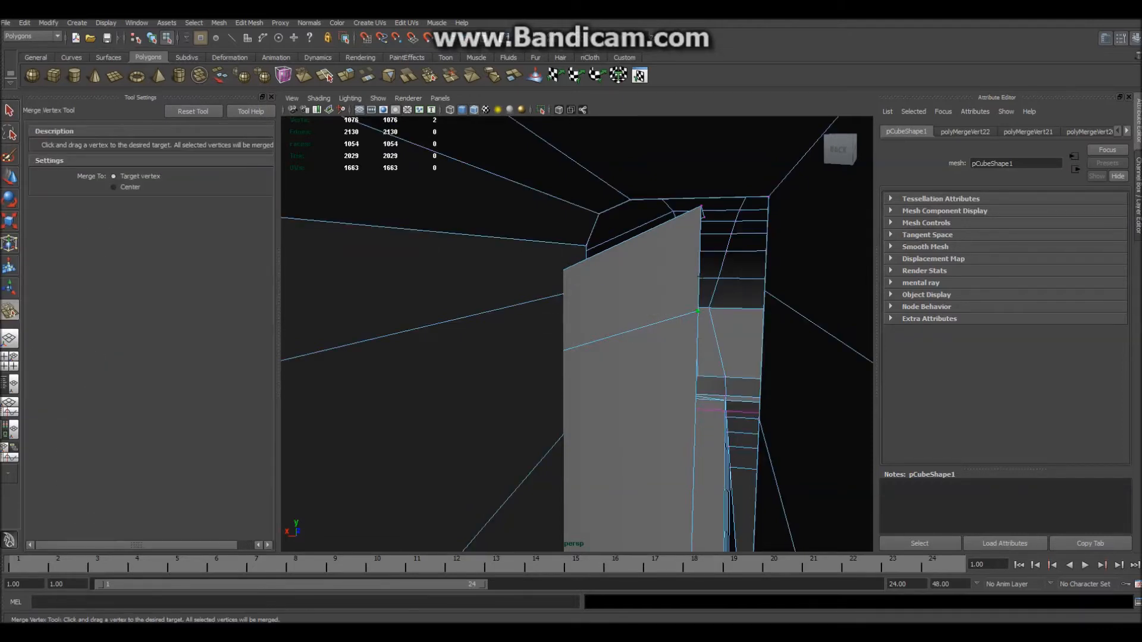
key("q")
right_click_drag(702, 349, 636, 344)
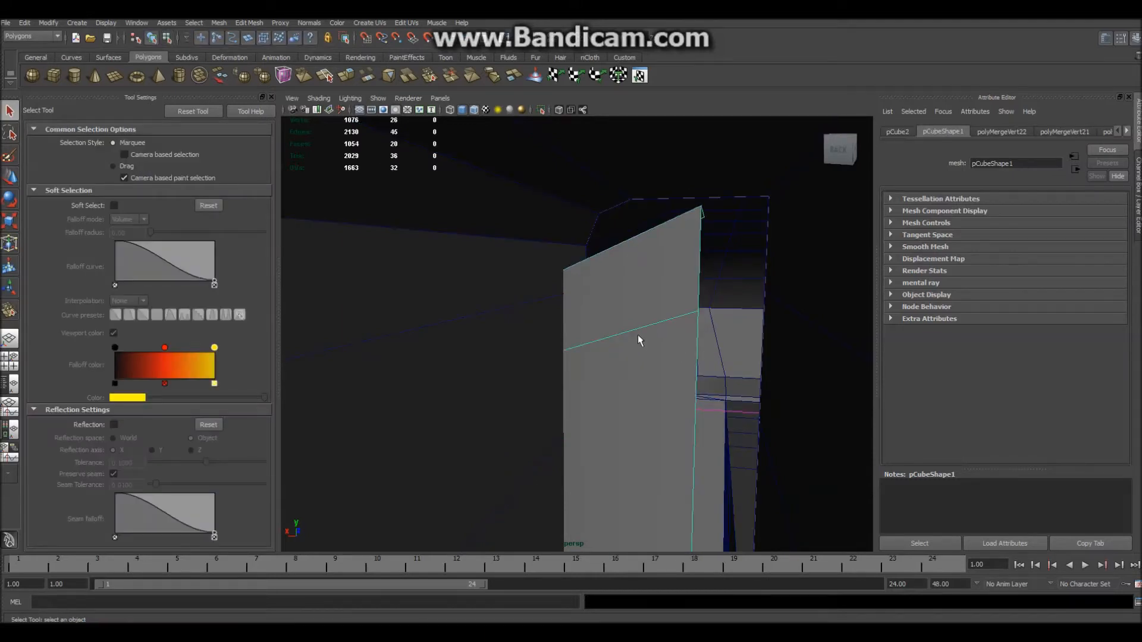
right_click_drag(647, 341, 713, 328, "shift")
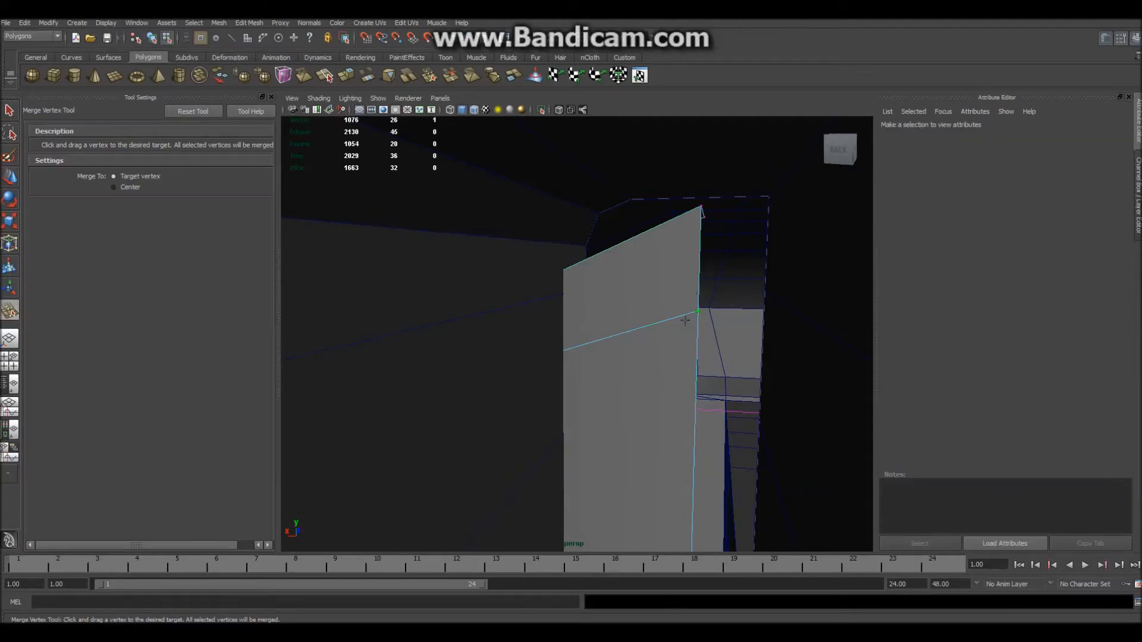
Reposition the stray vertex near the panel's upper rear corner and merge the overlapping vertices there
scroll(689, 325, "up", 4)
middle_click_drag(691, 327, 607, 395, "alt")
left_click_drag(607, 395, 596, 412, "alt")
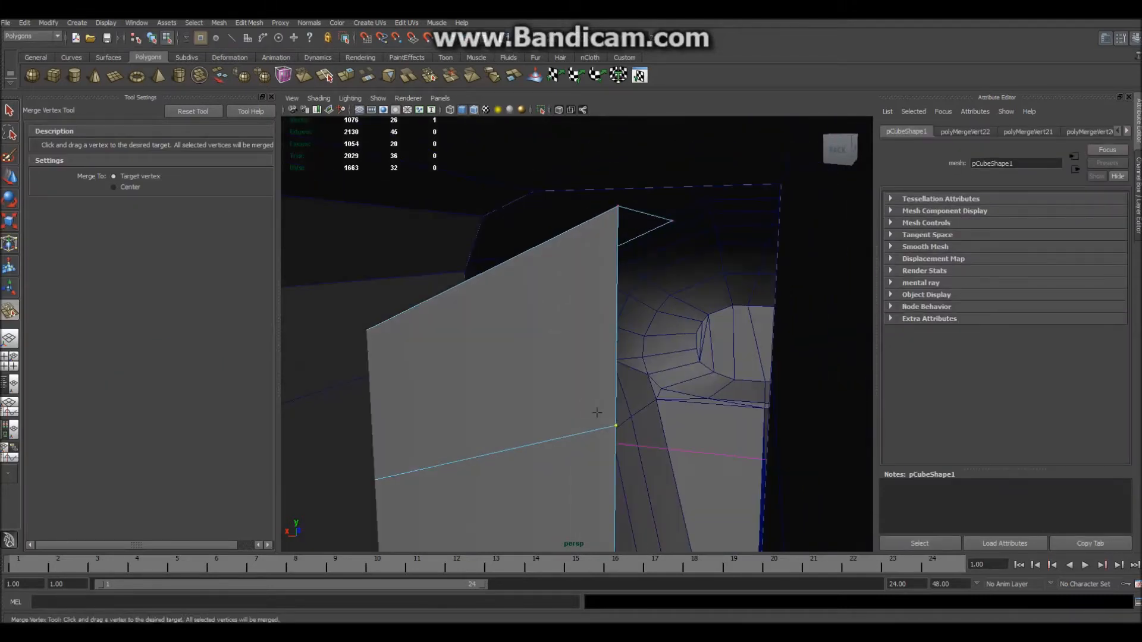
key("q")
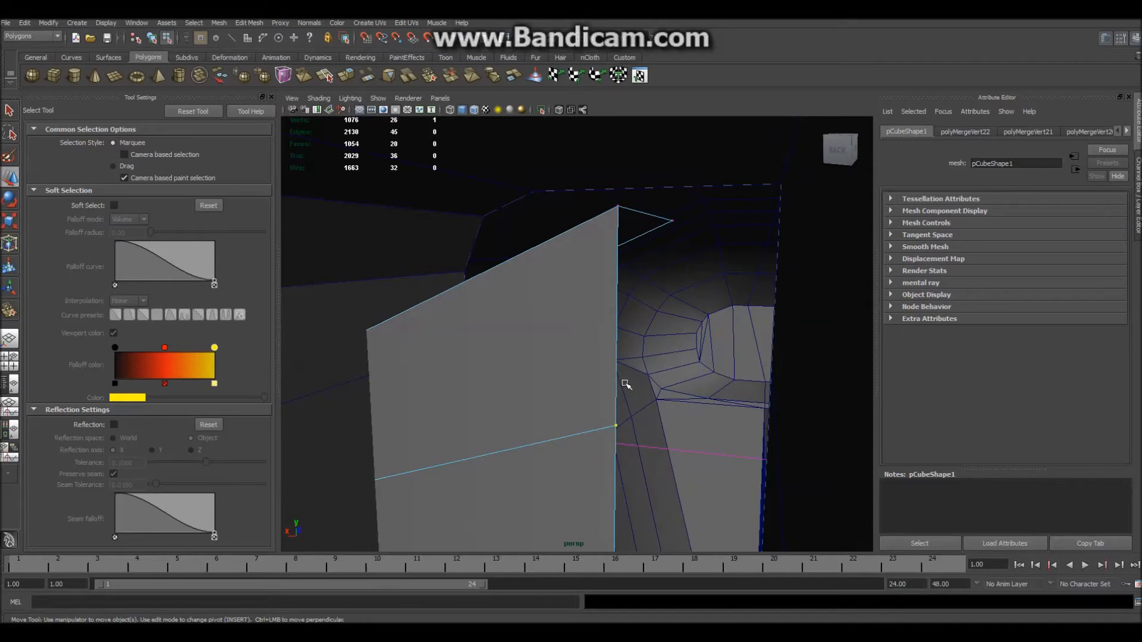
key("w")
left_click_drag(616, 424, 644, 236)
right_click_drag(605, 227, 542, 209, "shift")
scroll(561, 287, "down", 8)
left_click(494, 275)
Select the edges along the panel's bend and lower rear corner, apply Soften/Harden Edge, and return to object mode
left_click_drag(494, 275, 586, 285, "alt")
middle_click_drag(562, 357, 561, 253, "alt")
left_click_drag(560, 253, 575, 292, "alt")
right_click_drag(550, 323, 554, 302)
left_click(550, 322)
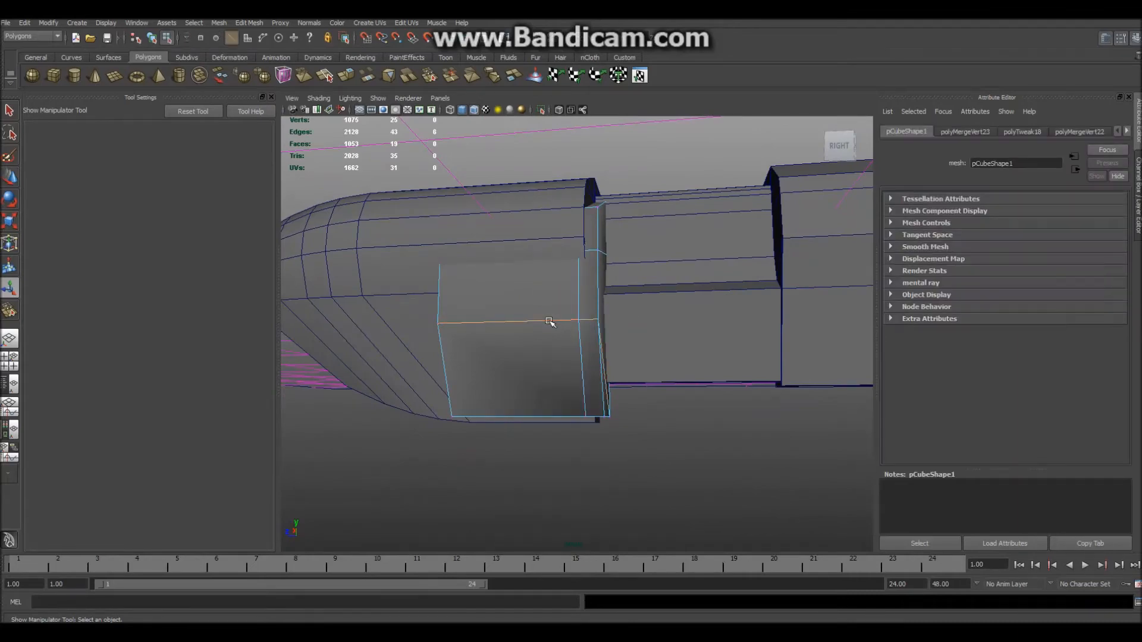
left_click_drag(583, 364, 553, 367, "alt")
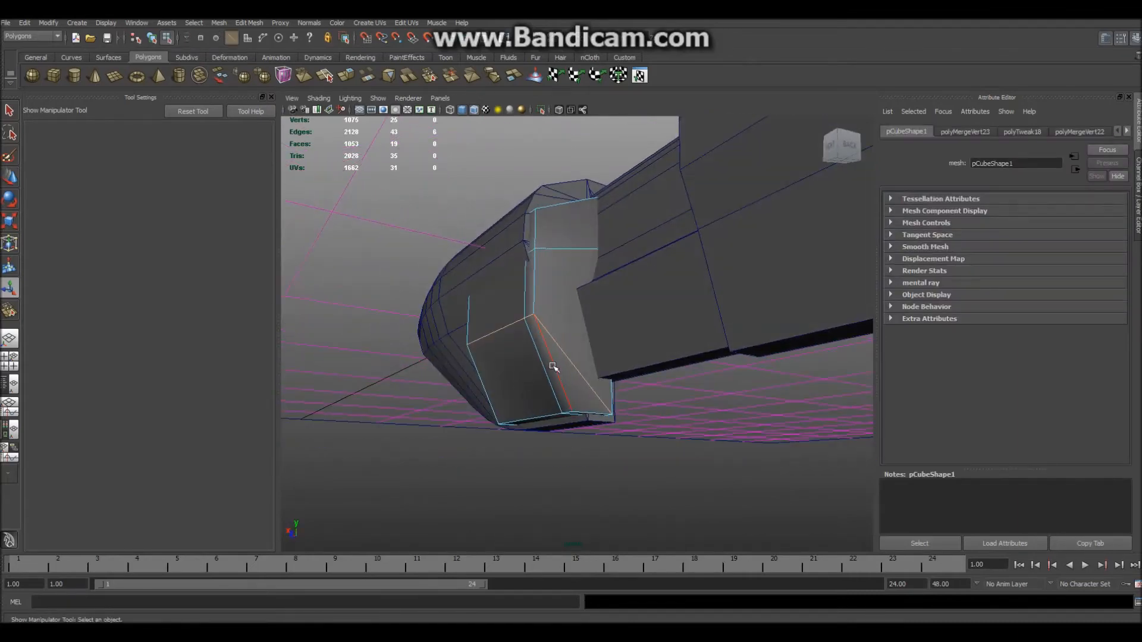
right_click_drag(522, 363, 545, 340, "shift")
left_click(551, 357)
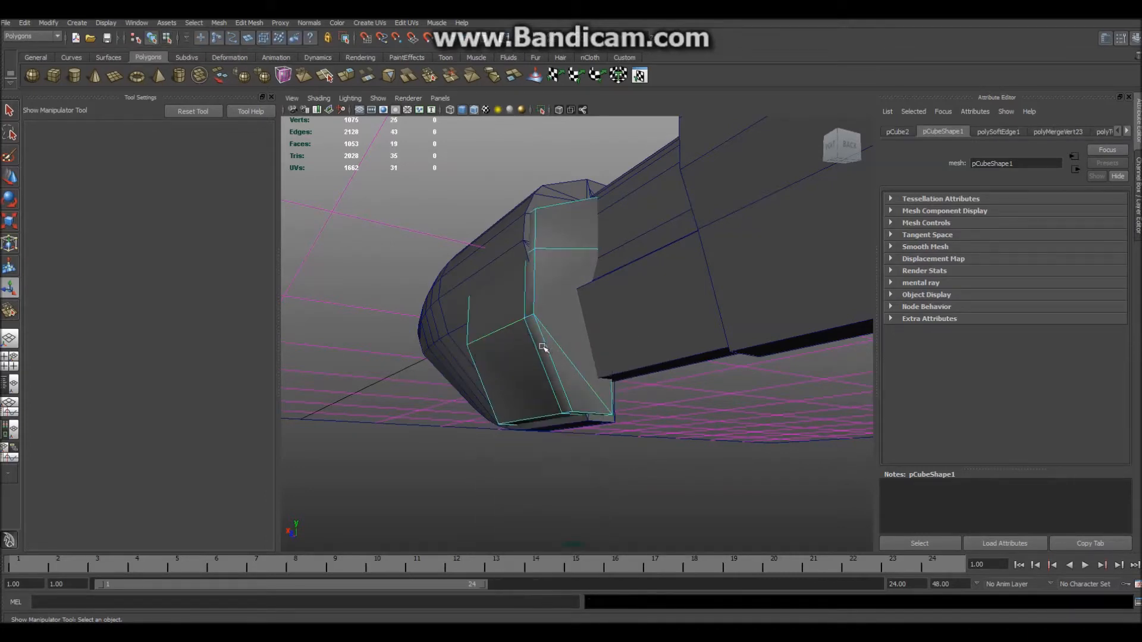
Select the edge loop along the nose panel's rear bend and harden those edges
double_click(546, 345)
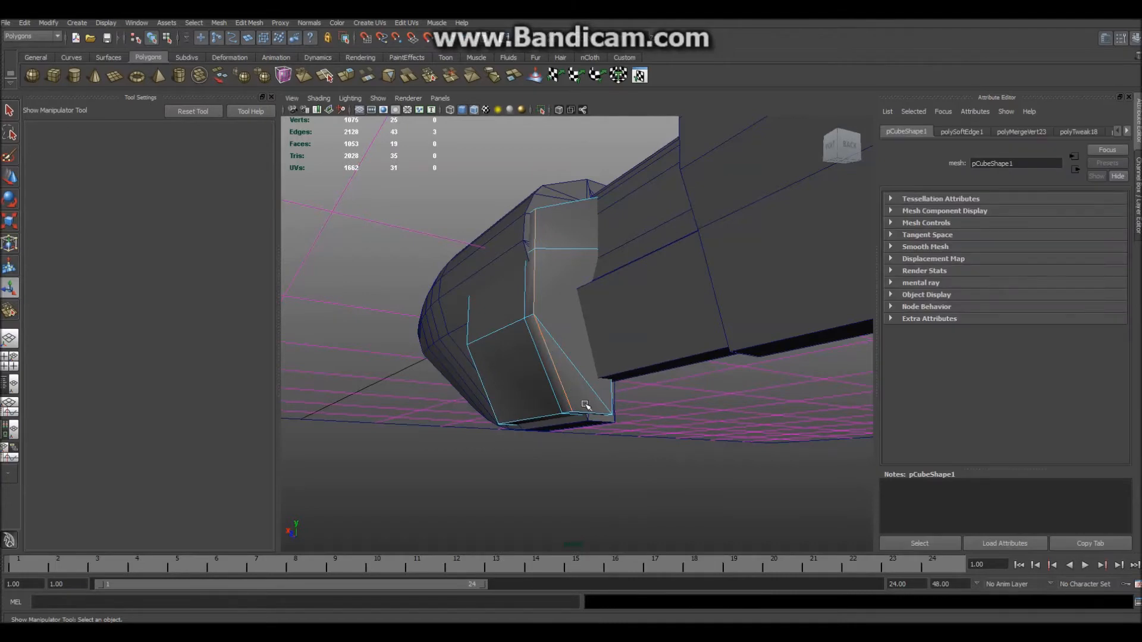
left_click_drag(558, 311, 573, 302, "alt")
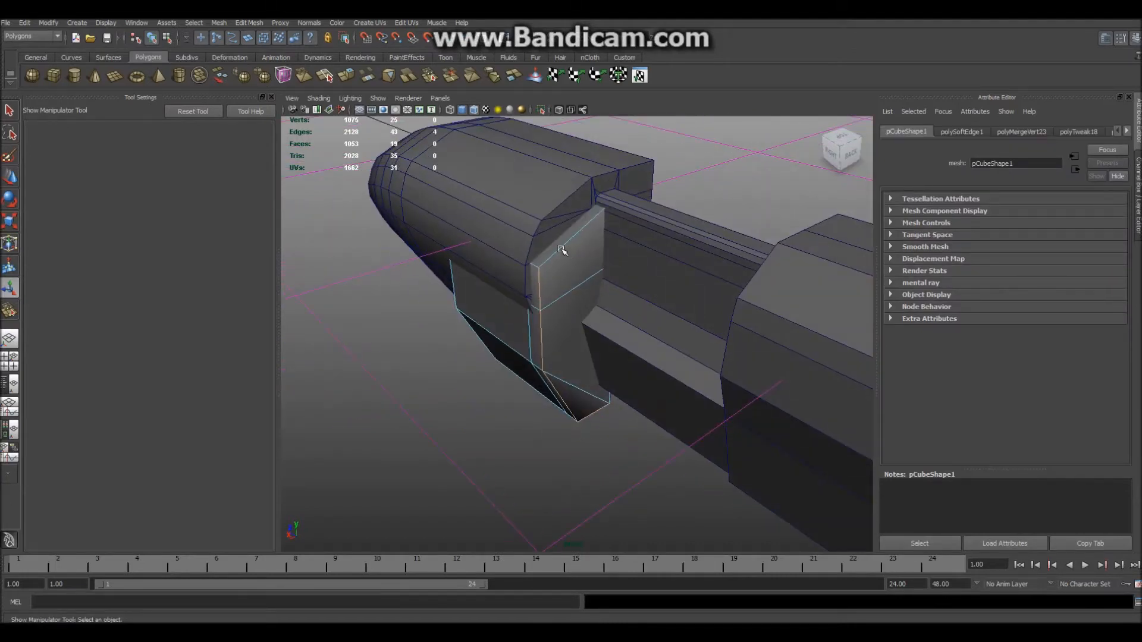
right_click(560, 248, "shift")
right_click_drag(554, 307, 543, 331, "shift")
Select the edges along the panel's front side and harden them
left_click_drag(439, 415, 590, 344, "alt")
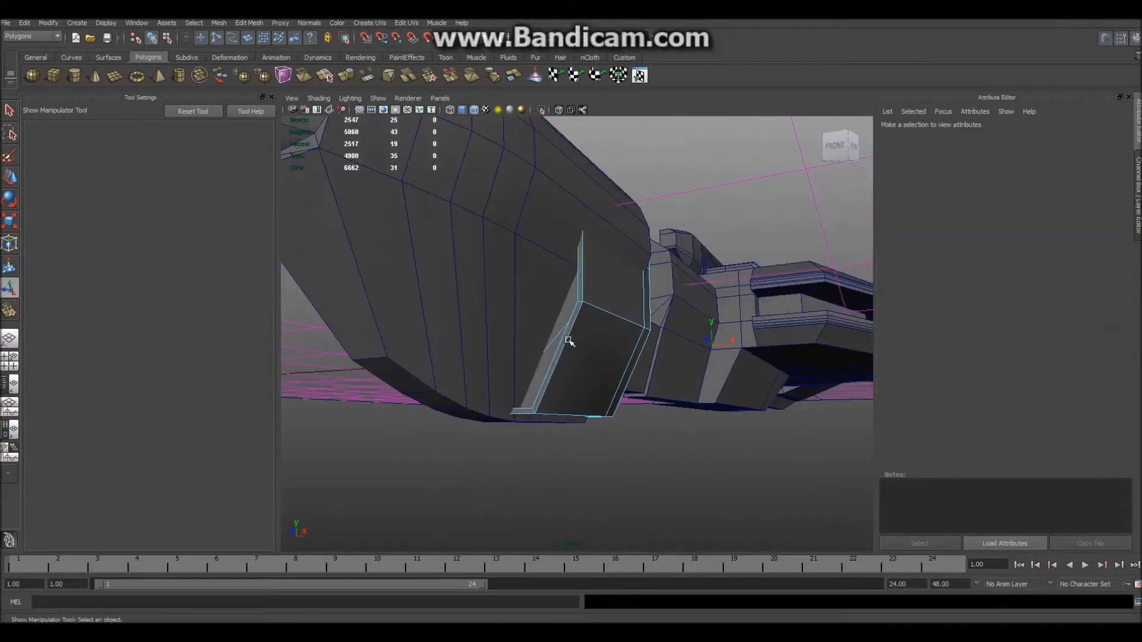
left_click(566, 340)
left_click_drag(600, 346, 531, 250, "alt")
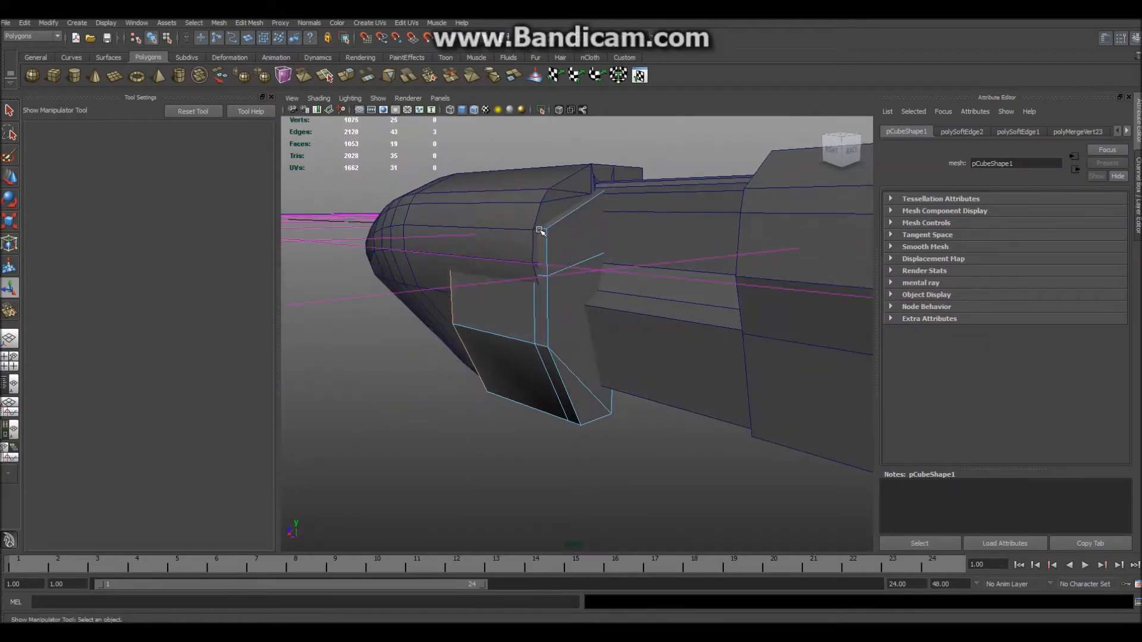
right_click(540, 229, "shift")
right_click_drag(543, 257, 552, 334, "shift")
Harden the edges along the panel's lengthwise bend and rear corner, and return to object mode
left_click_drag(477, 410, 532, 371, "alt")
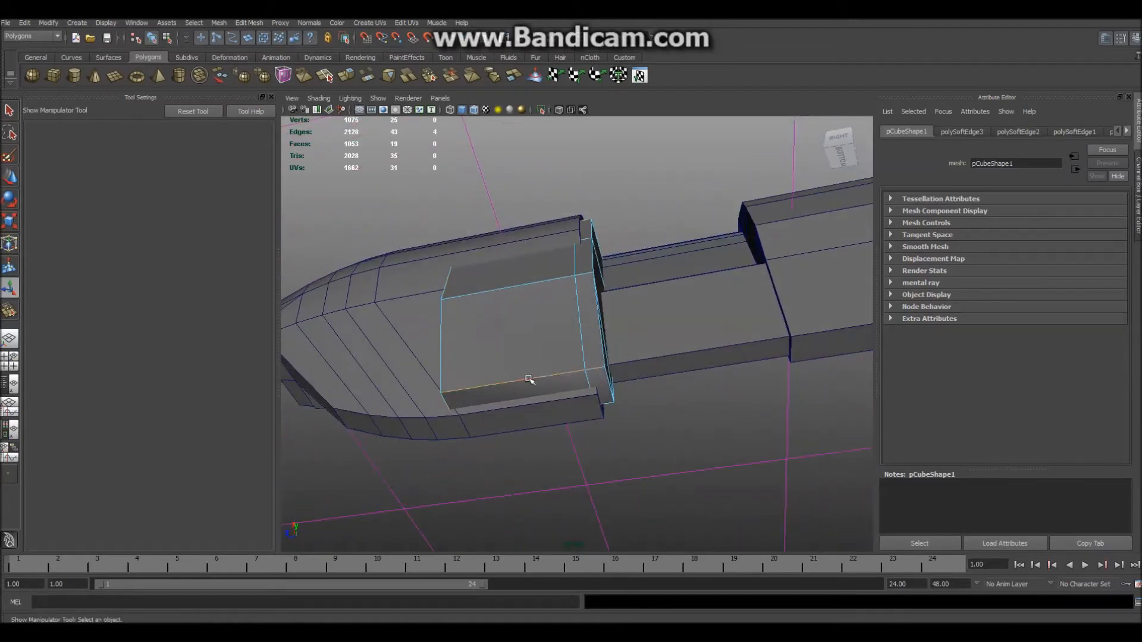
right_click(608, 401, "shift")
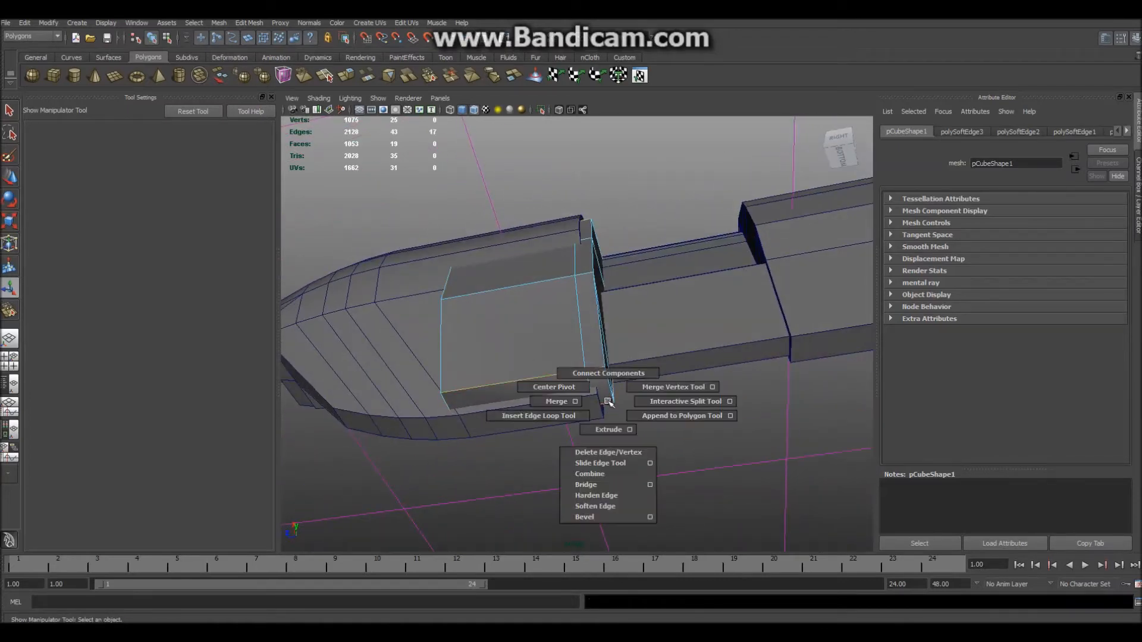
left_click(596, 496)
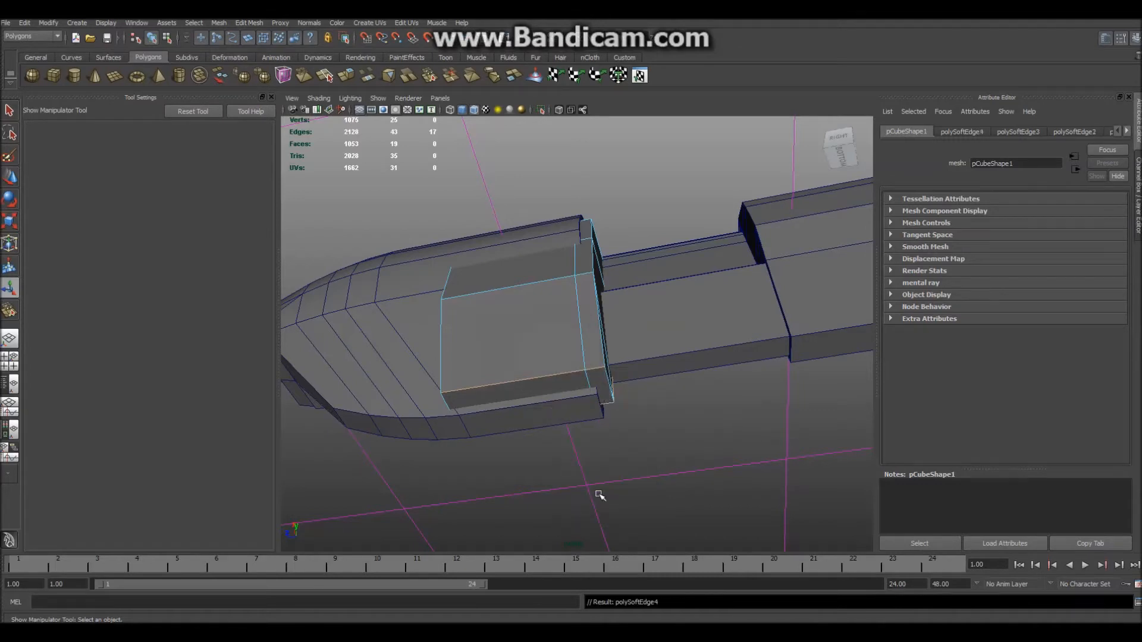
left_click_drag(622, 452, 713, 506, "alt")
right_click_drag(552, 339, 604, 326)
left_click(707, 415)
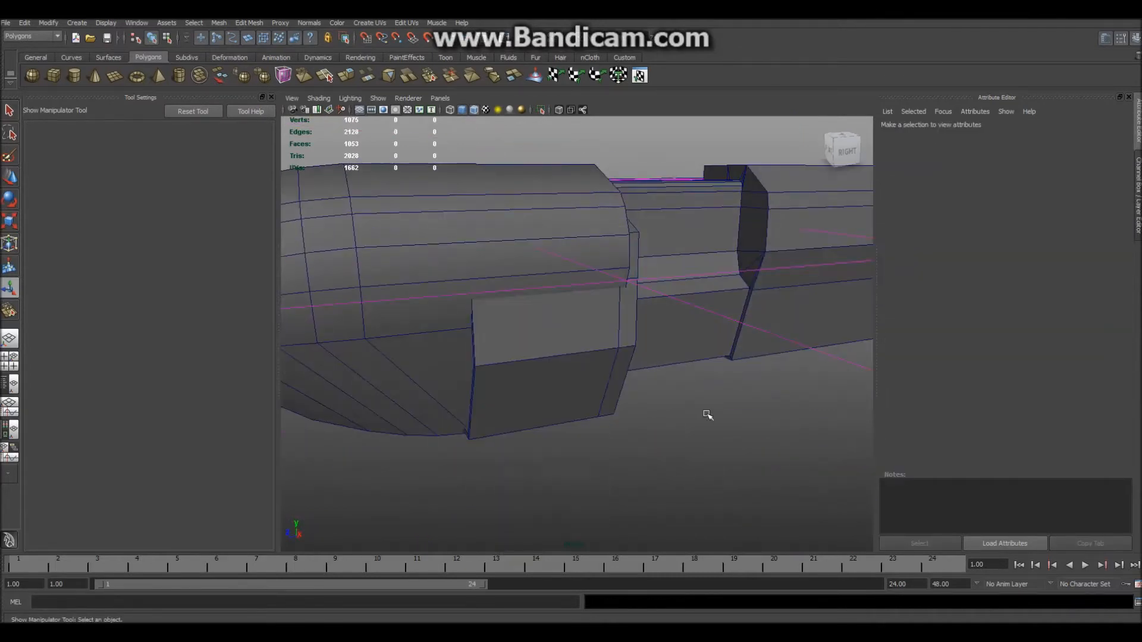
Turn off the wireframe overlay on the shaded model and inspect the nose panel from the front and below
scroll(703, 419, "down", 4)
left_click(476, 111)
mouse_move(461, 199)
left_mouse_down("alt")
mouse_move(529, 179)
mouse_move(608, 262)
left_mouse_up("alt")
right_click_drag(608, 262, 742, 352, "alt")
left_click_drag(742, 352, 571, 356, "alt")
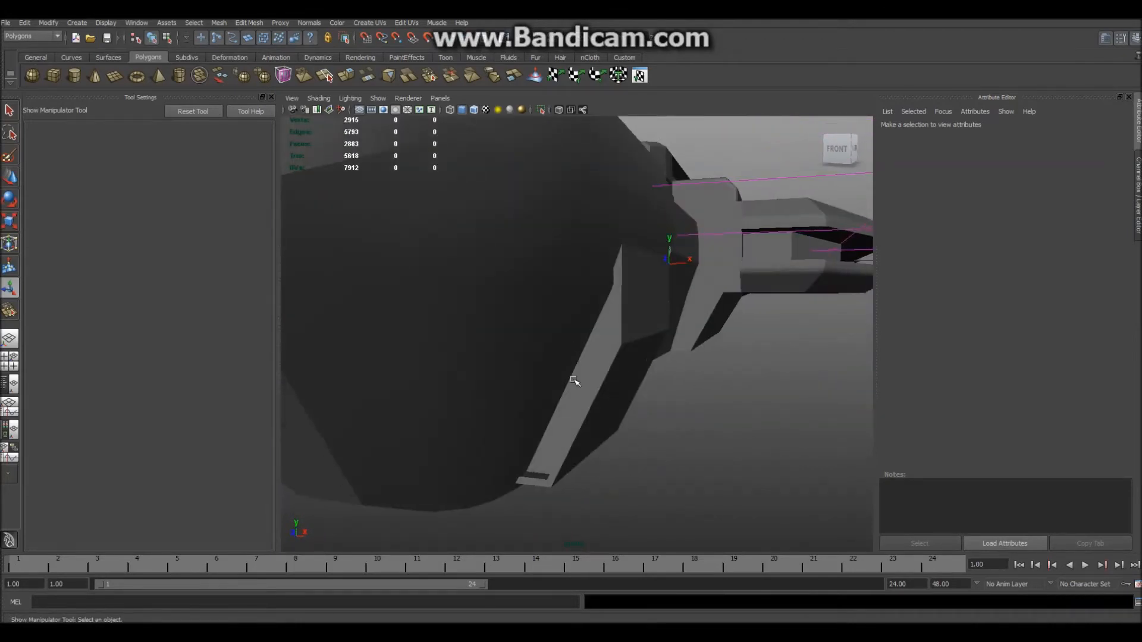
left_click_drag(694, 454, 581, 471, "alt")
Select the side panel's open border edges facing the hull in edge mode and activate the Move tool
left_click(521, 448)
right_click_drag(581, 471, 601, 443)
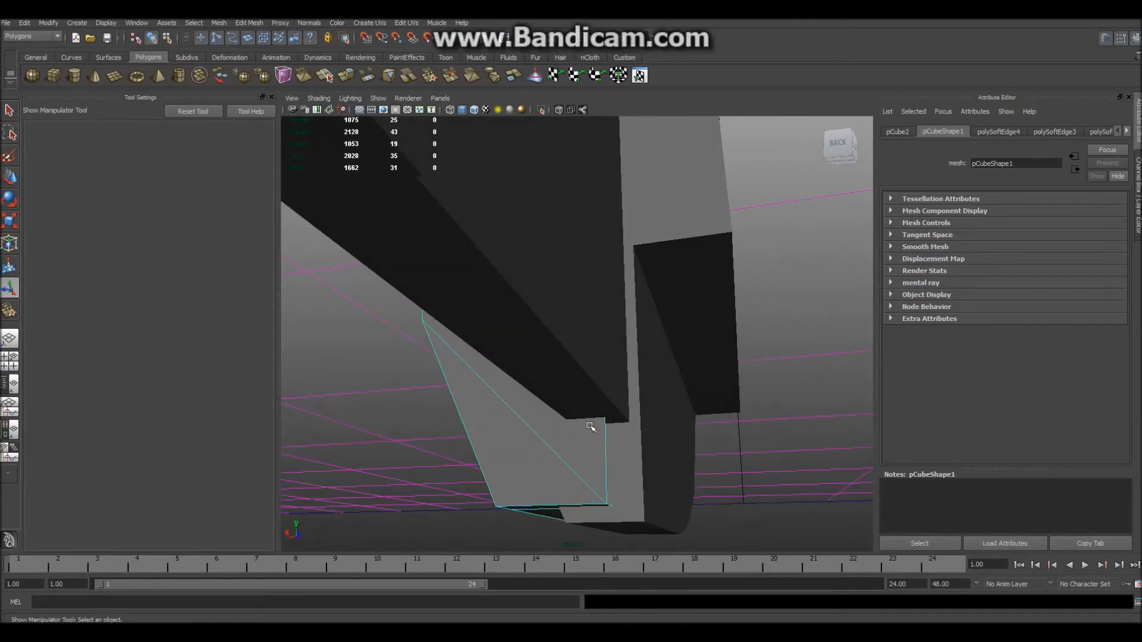
left_click(617, 444)
left_click_drag(726, 453, 565, 368, "alt")
left_click_drag(570, 204, 840, 500)
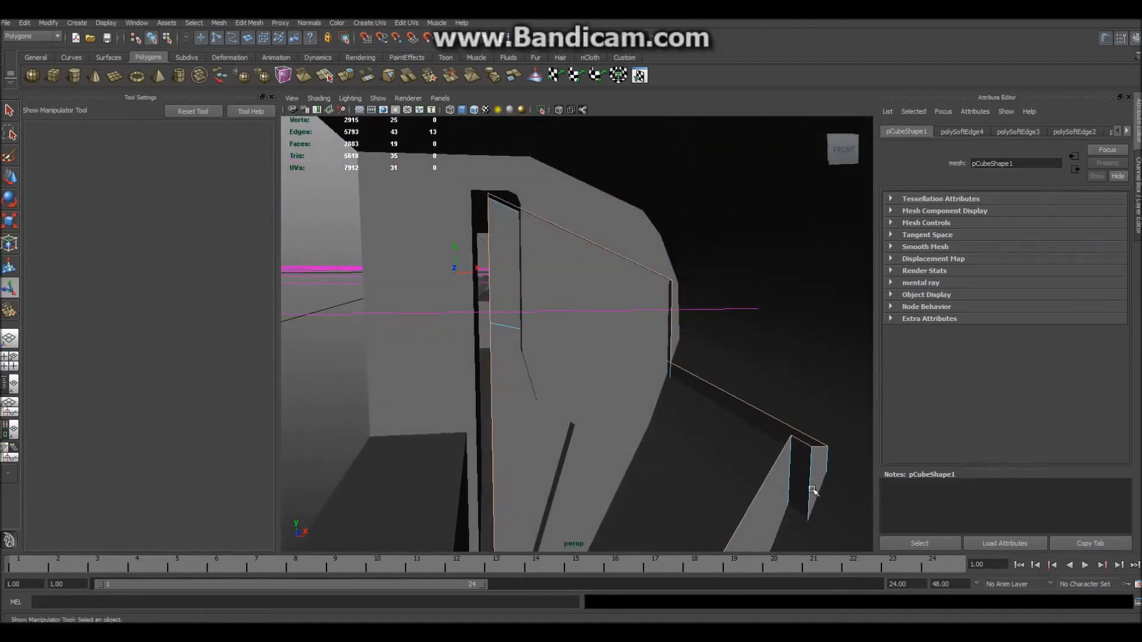
middle_click_drag(736, 487, 729, 264, "alt")
left_click_drag(540, 523, 517, 415, "alt")
key("w")
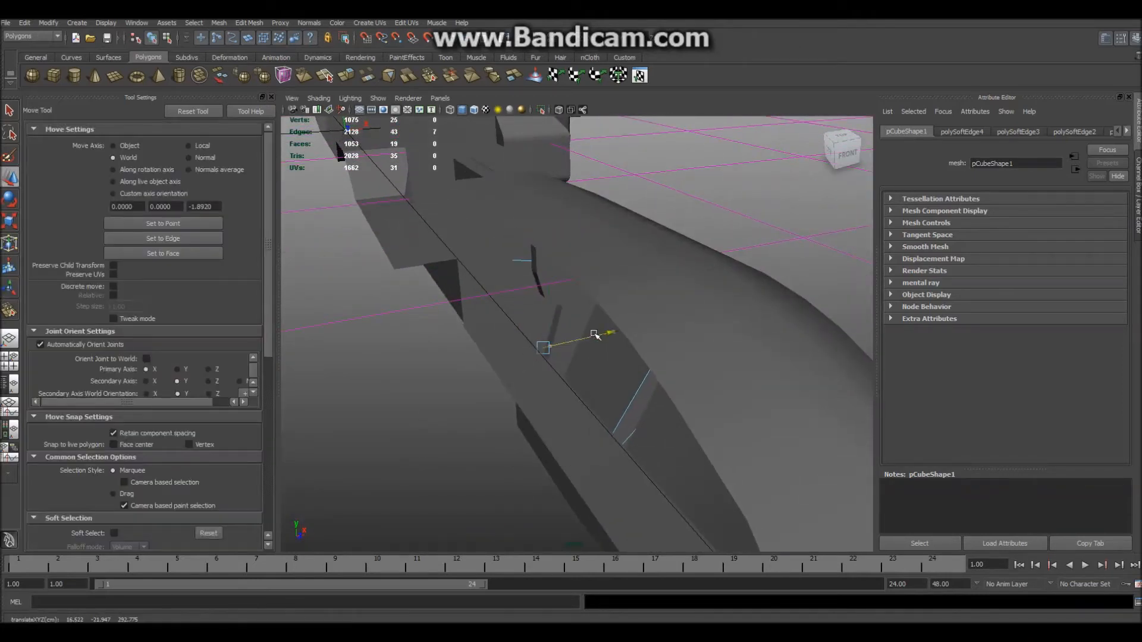
Narrow the selection to the panel's two upright inner border edges and extrude them with a local Z translate of -4.986
left_click_drag(455, 385, 577, 439, "alt")
left_click(388, 397)
key("ctrl+z")
left_click_drag(506, 441, 564, 392, "alt")
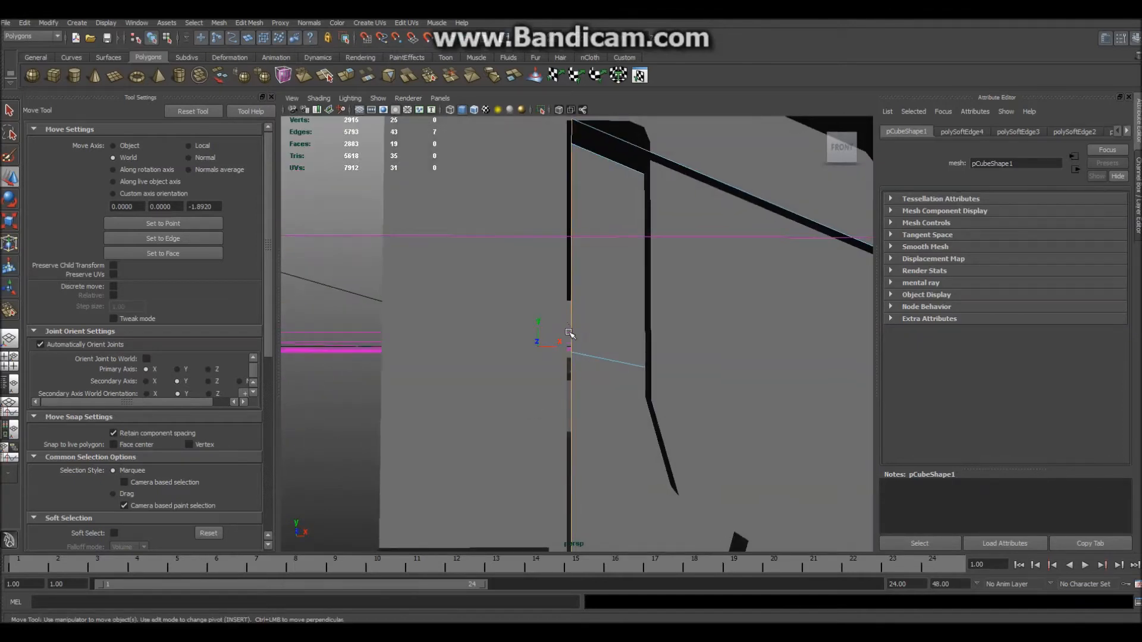
left_click_drag(587, 412, 583, 451, "alt")
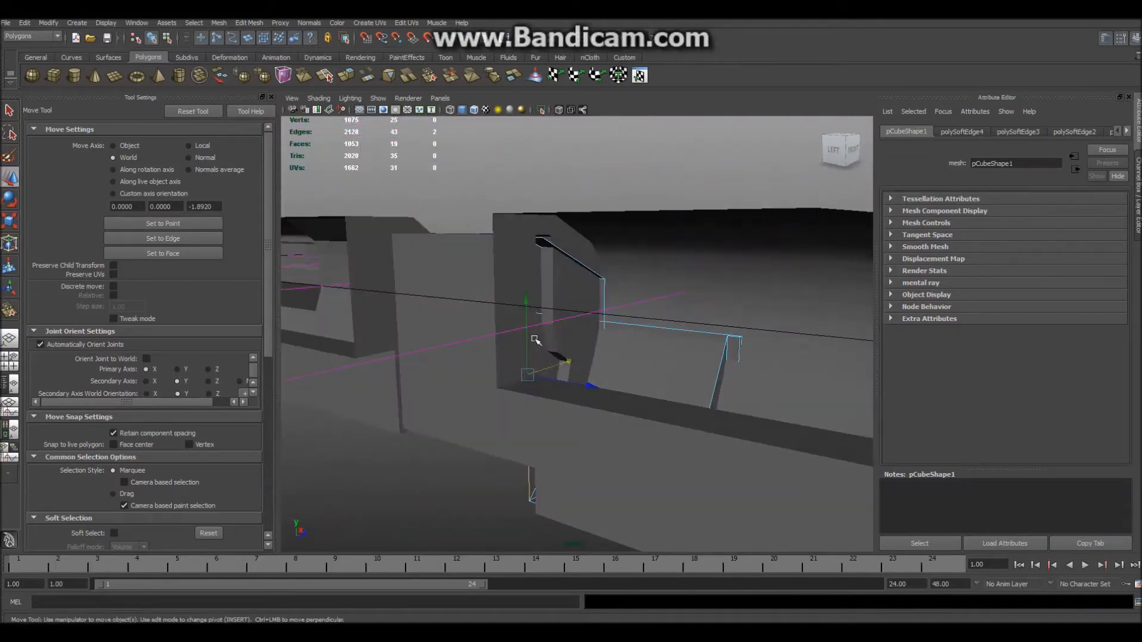
left_click_drag(477, 398, 492, 402)
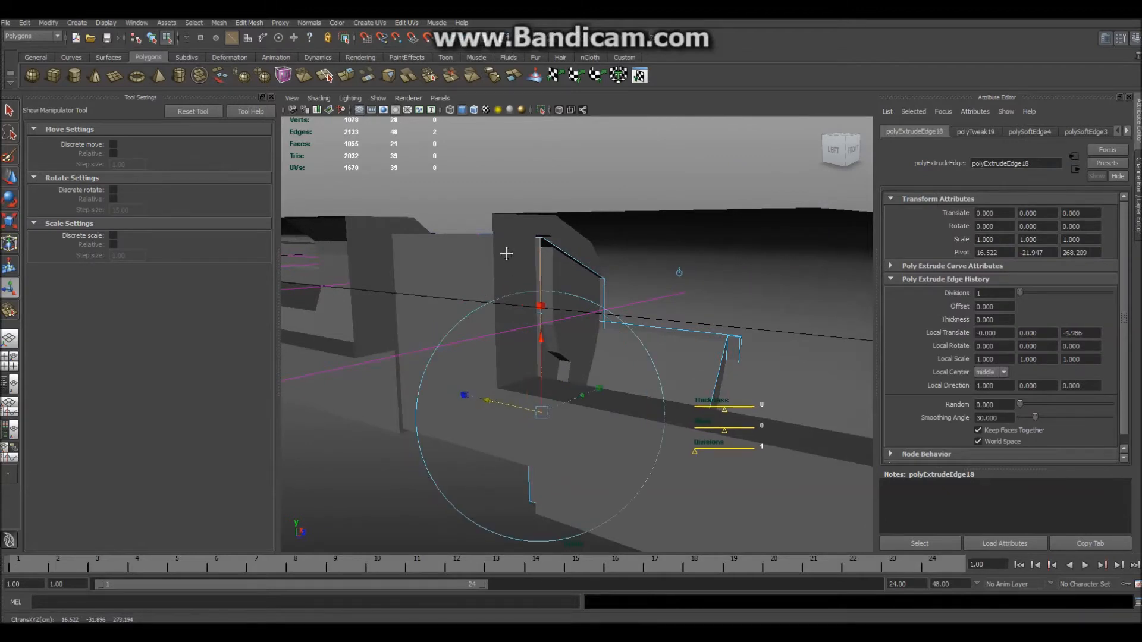
Merge the extruded strip's end vertices into the panel's adjoining corner vertices with the Merge Vertex Tool, and return to object mode
scroll(505, 252, "up", 4)
middle_click_drag(505, 252, 553, 329, "alt")
left_click_drag(575, 357, 643, 389, "alt")
middle_click_drag(645, 390, 676, 170, "alt")
middle_click_drag(632, 438, 653, 298, "alt")
left_click_drag(652, 298, 580, 377, "alt")
middle_click_drag(556, 321, 547, 392, "alt")
left_click_drag(540, 437, 551, 390, "alt")
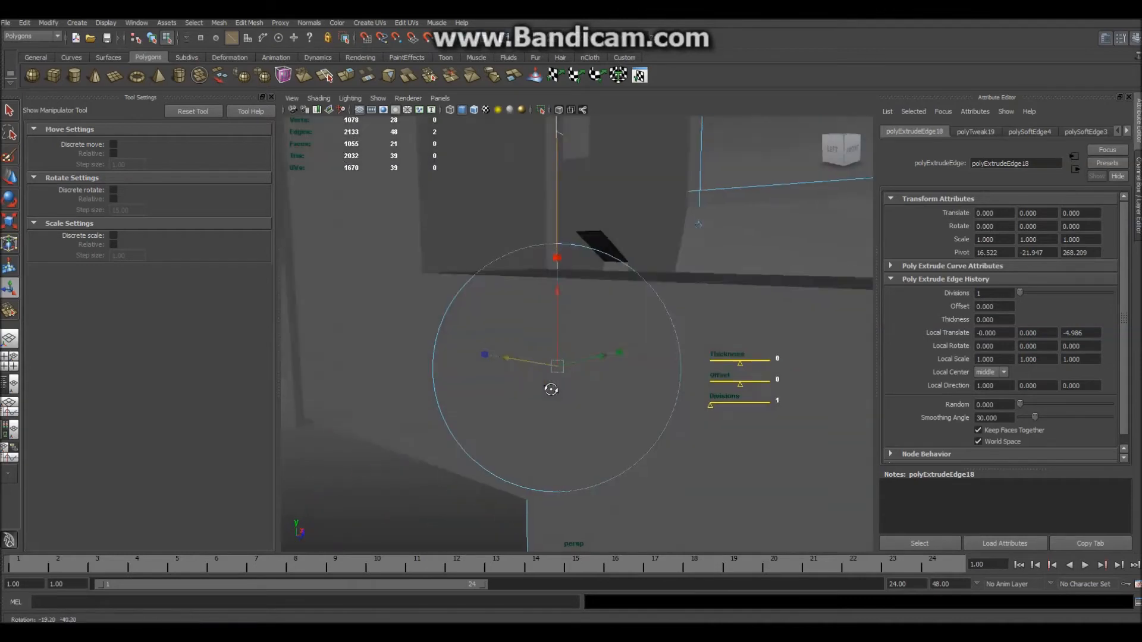
middle_click_drag(565, 364, 555, 466, "alt")
left_click_drag(555, 467, 541, 429, "alt")
right_click(535, 427, "shift")
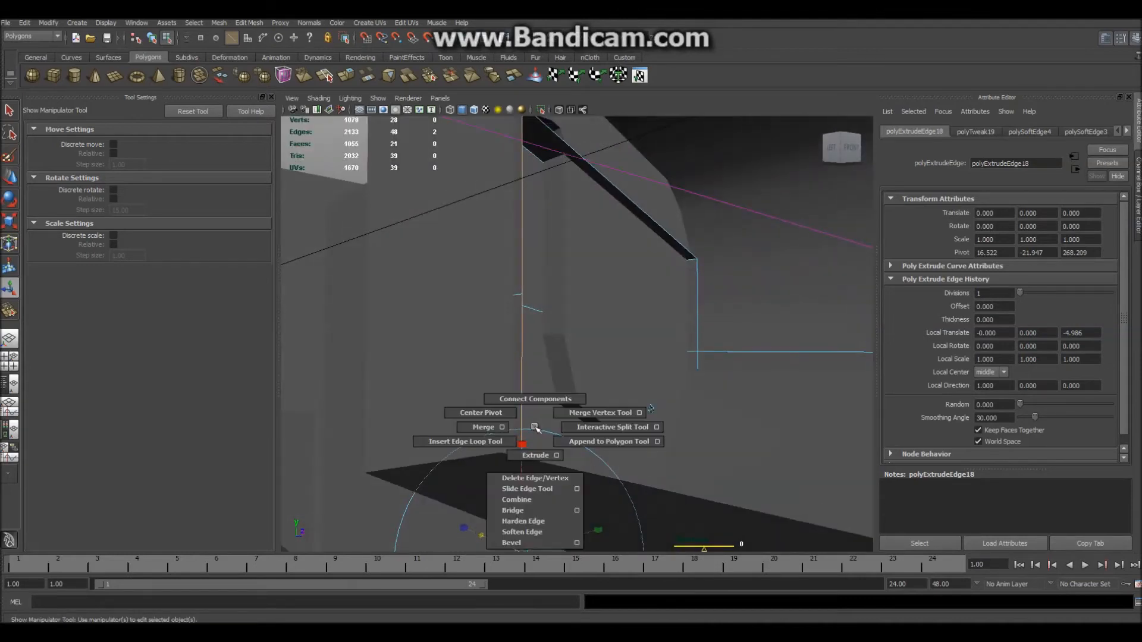
right_click_drag(535, 427, 595, 413, "shift")
left_click_drag(582, 325, 582, 405, "alt")
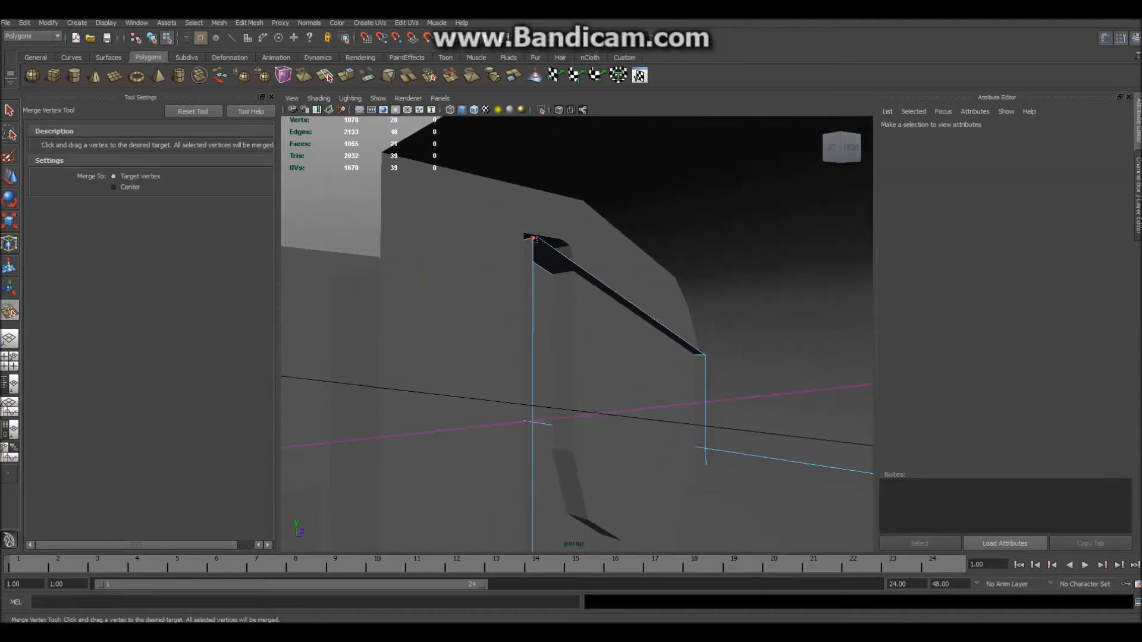
left_click_drag(533, 250, 520, 370, "alt")
key("ctrl+z")
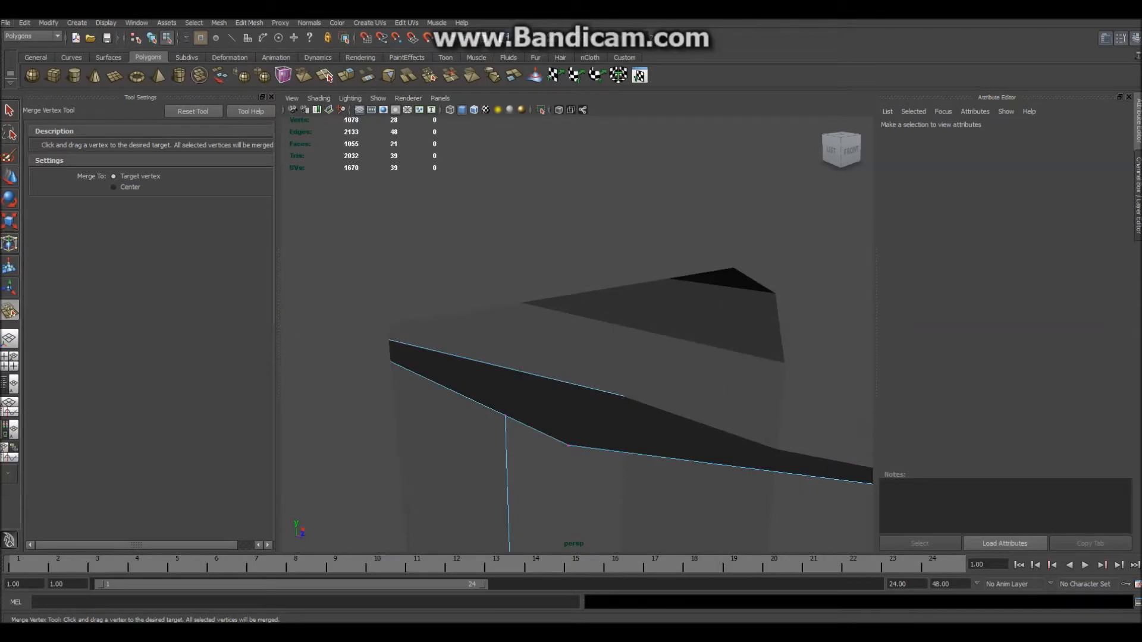
left_click_drag(505, 415, 505, 483)
scroll(585, 445, "up", 5)
key("q")
right_click_drag(581, 321, 640, 297)
left_click(698, 328)
left_click_drag(698, 329, 541, 428, "alt")
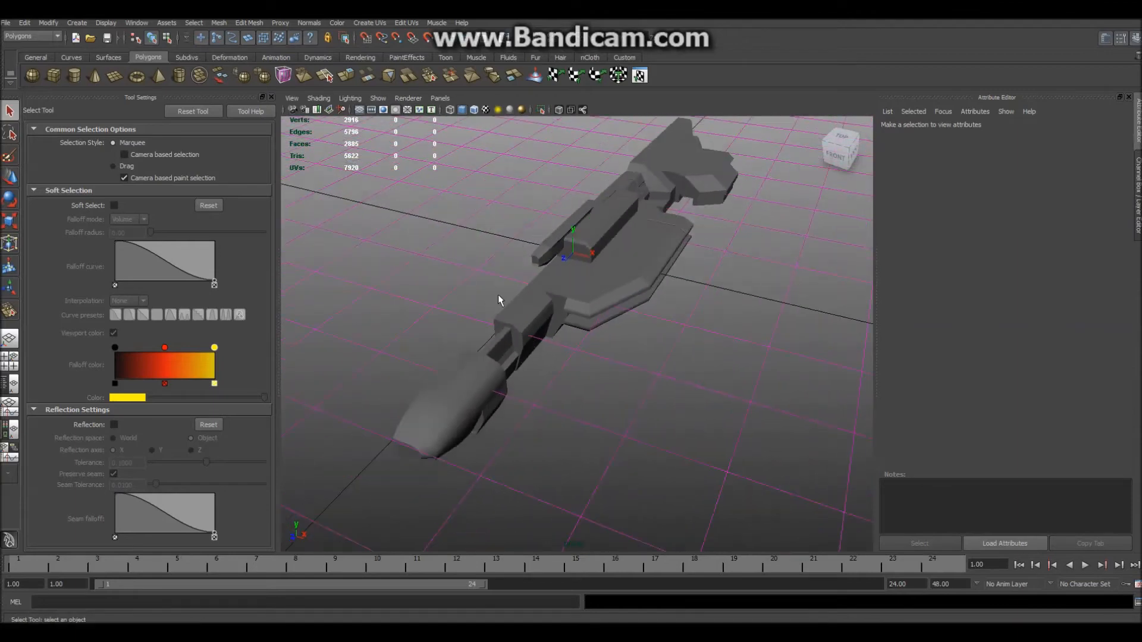
Select the main hull half and duplicate it with the Scale tool active
left_click(640, 320)
left_click_drag(668, 359, 607, 375, "alt")
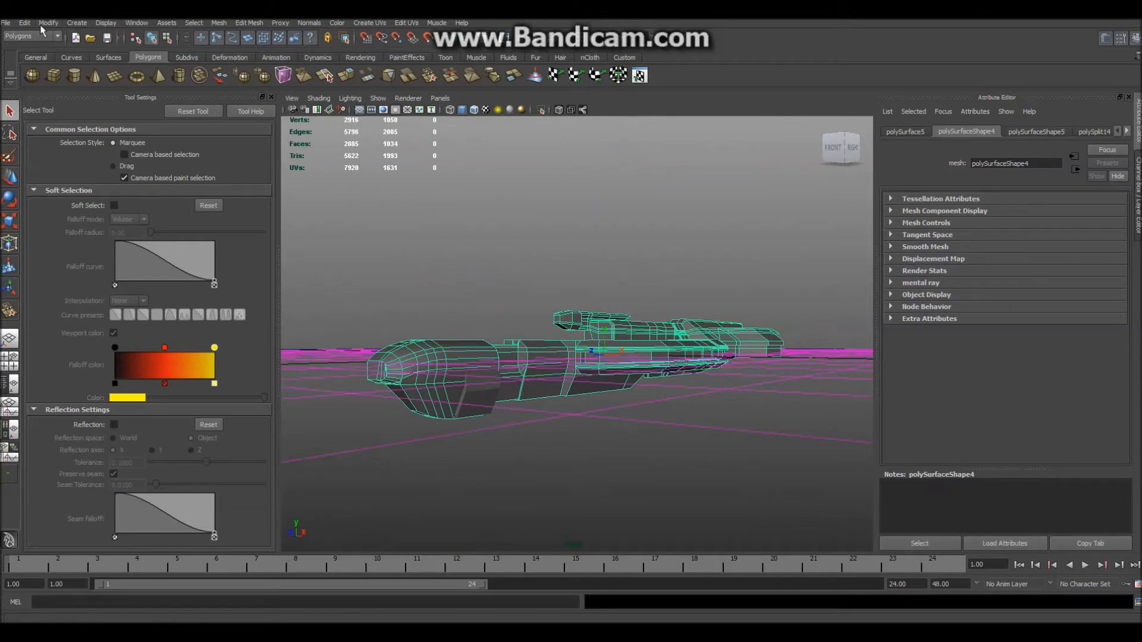
left_click(100, 24)
left_click(100, 25)
left_click_drag(489, 196, 552, 302, "alt")
key("r")
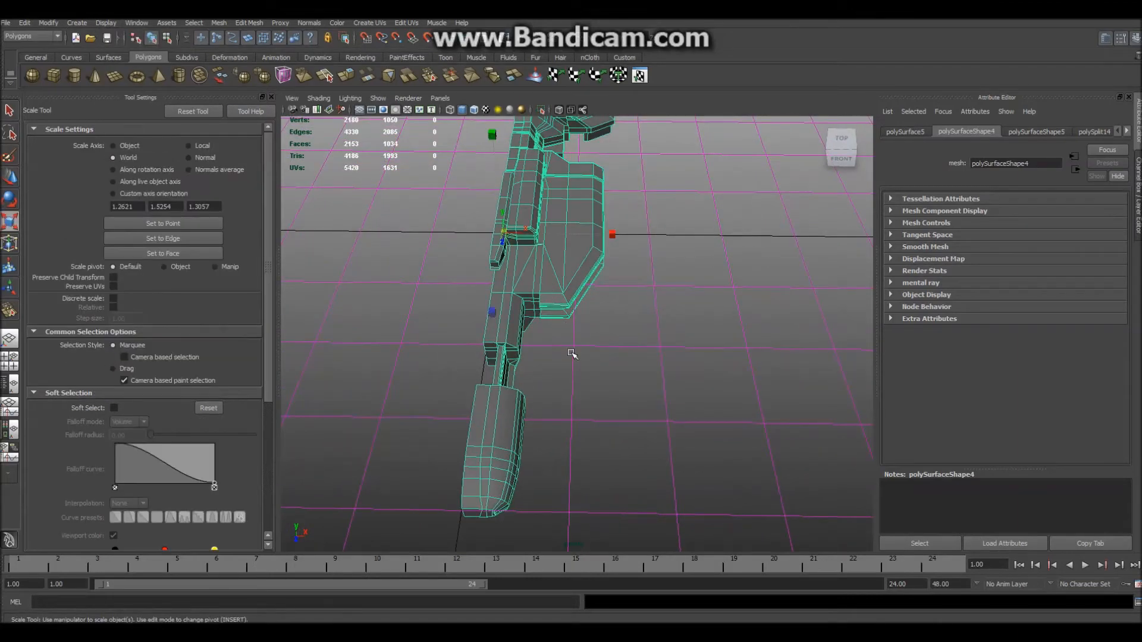
left_click_drag(572, 342, 606, 349, "alt")
key("ctrl+d")
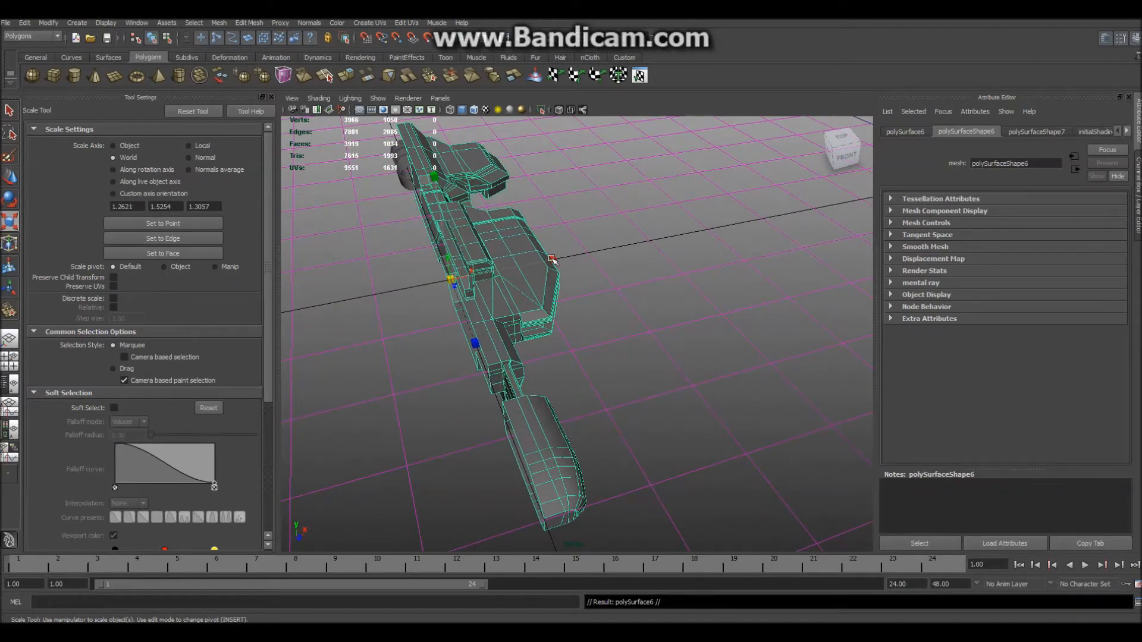
Try to mirror the duplicated hull by scaling it freehand along X, and undo the scaling
left_click_drag(552, 260, 383, 287)
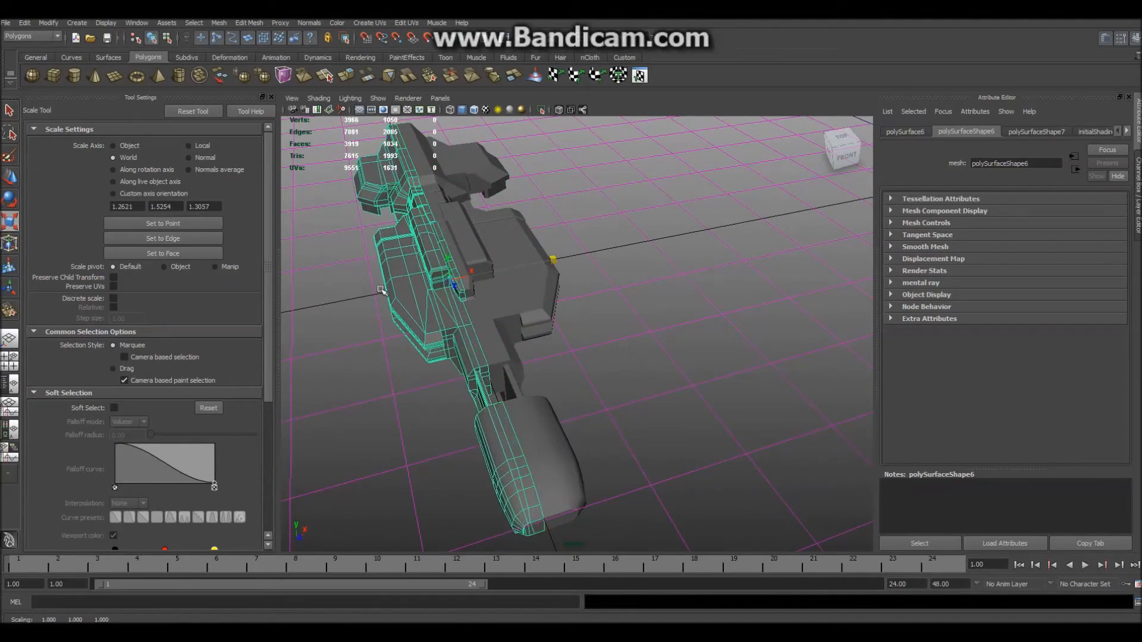
left_click(911, 132)
key("ctrl+z")
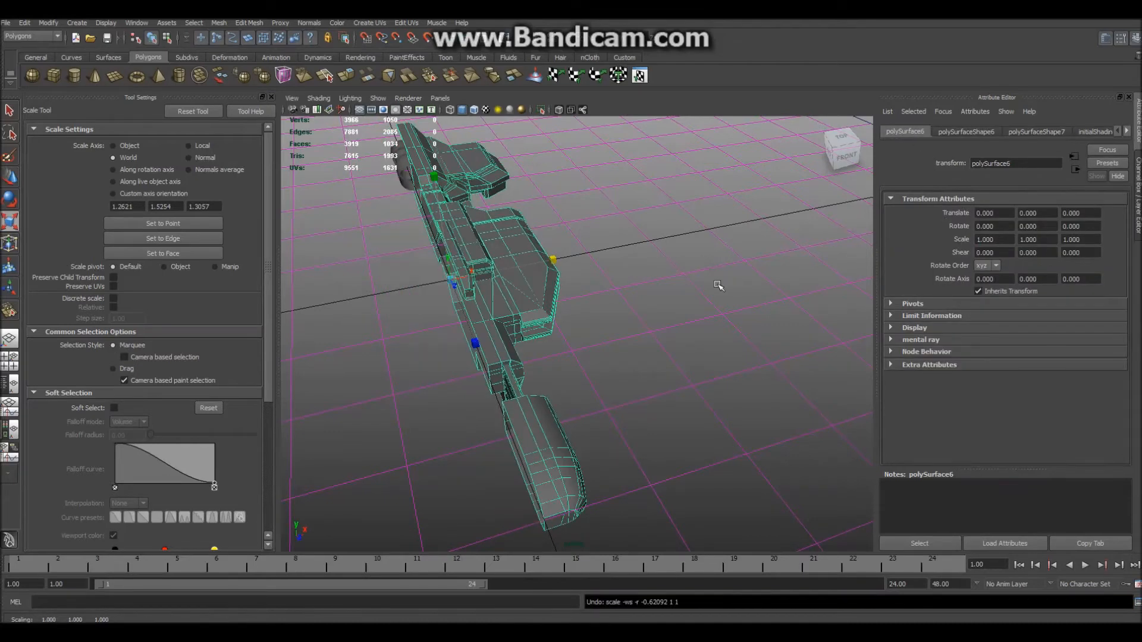
left_click_drag(554, 260, 486, 269)
key("ctrl+z")
Try a Z scale of -1 on the duplicated hull and undo it
left_click(1067, 239)
type("-1")
key("Return")
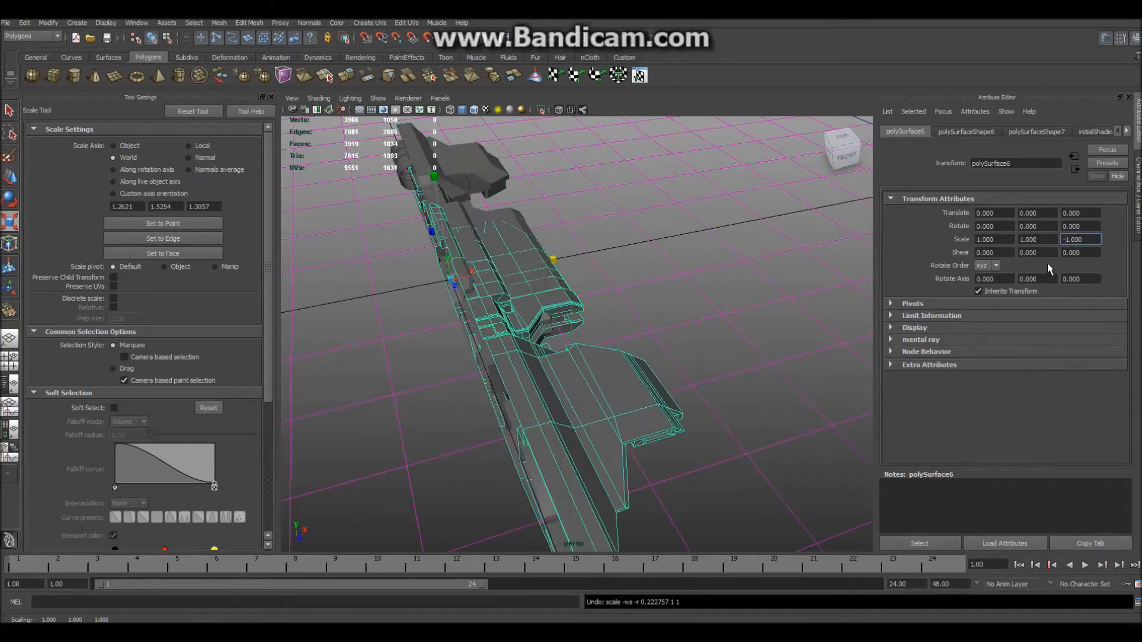
key("ctrl+z")
Mirror the duplicated hull by setting its X scale to -1, view the full ship from the front, and delete the copy
left_click(1042, 240)
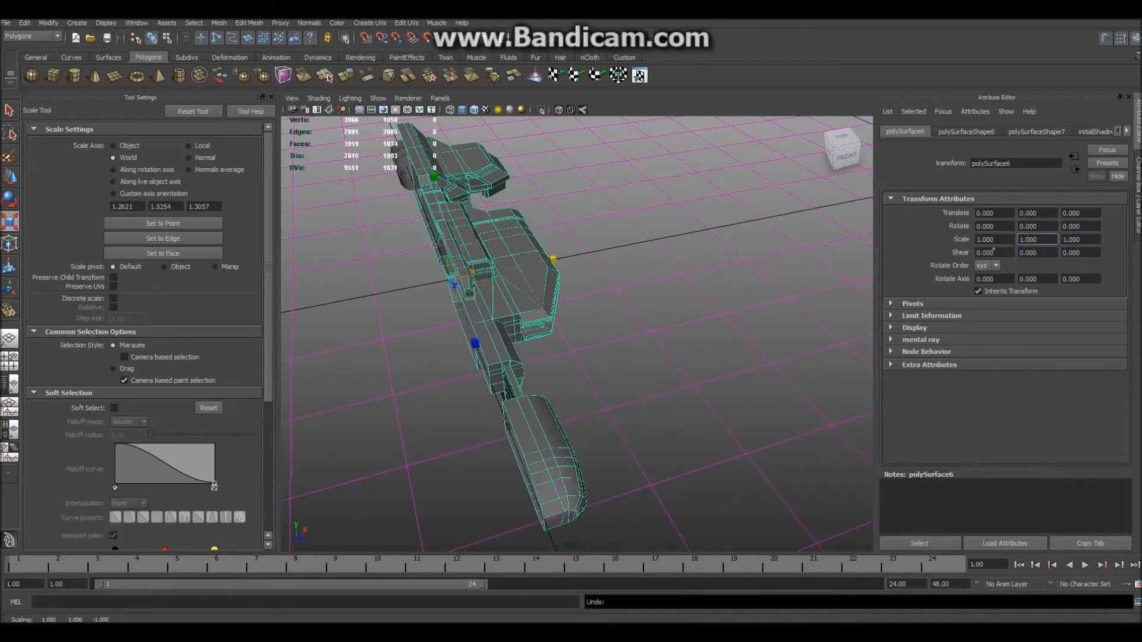
left_click(975, 240)
type("-")
key("Return")
left_click(696, 306)
left_click_drag(697, 306, 765, 440, "alt")
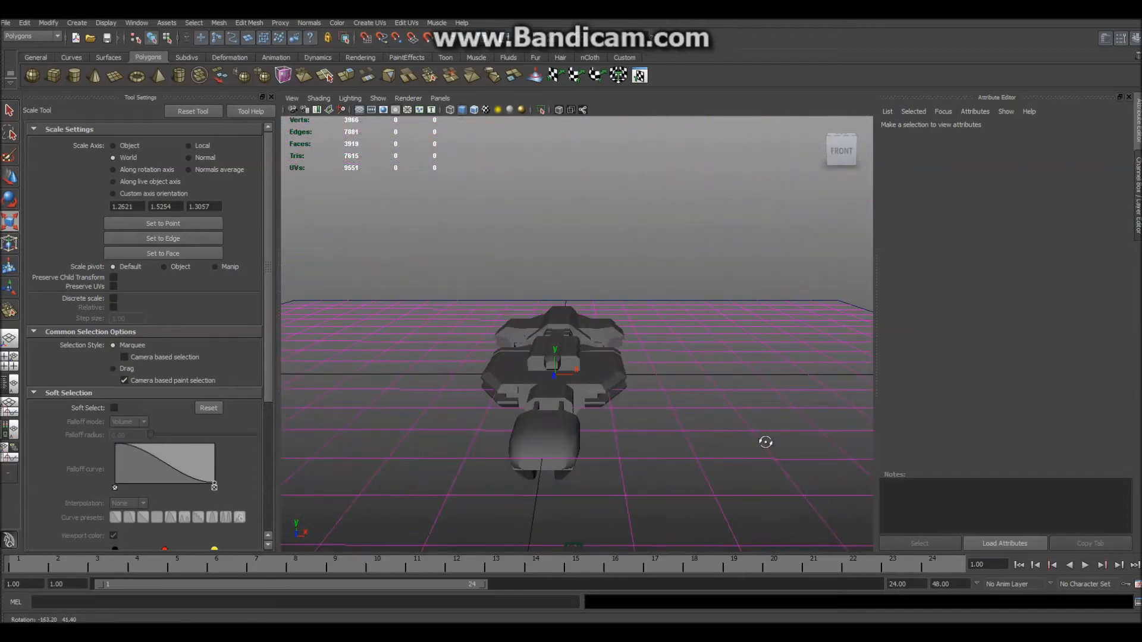
left_click(535, 445)
left_click(617, 476)
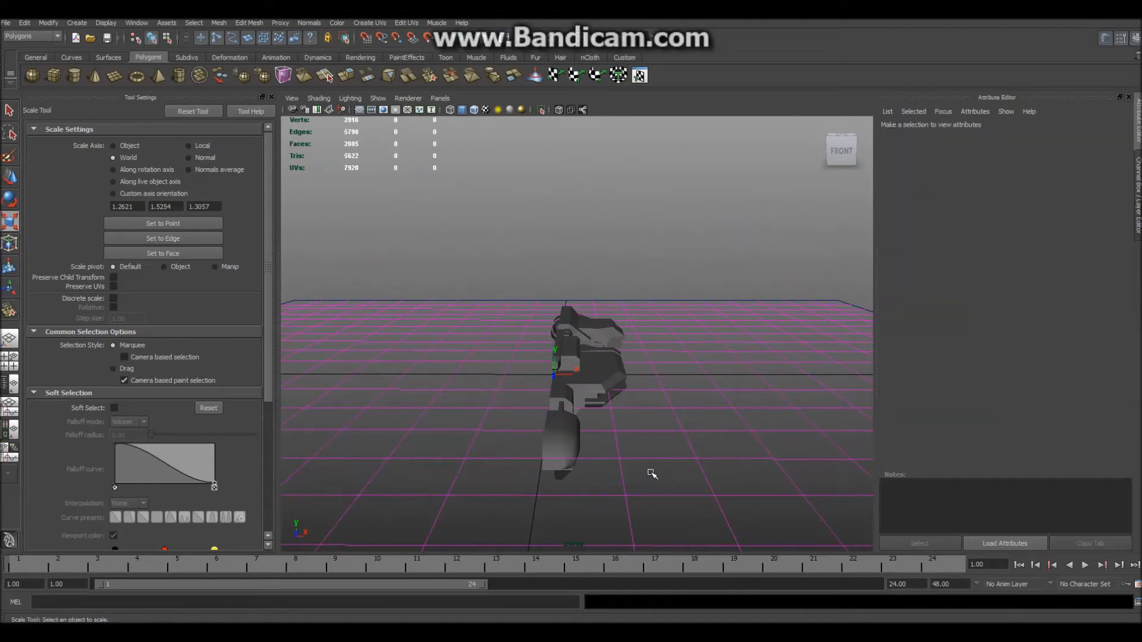
Switch to the Select tool, save the scene, and view the ship's side
key("q")
key("ctrl+s")
left_click(538, 319)
left_click_drag(722, 426, 591, 476, "alt")
middle_click_drag(653, 429, 609, 351, "alt")
scroll(609, 351, "up", 7)
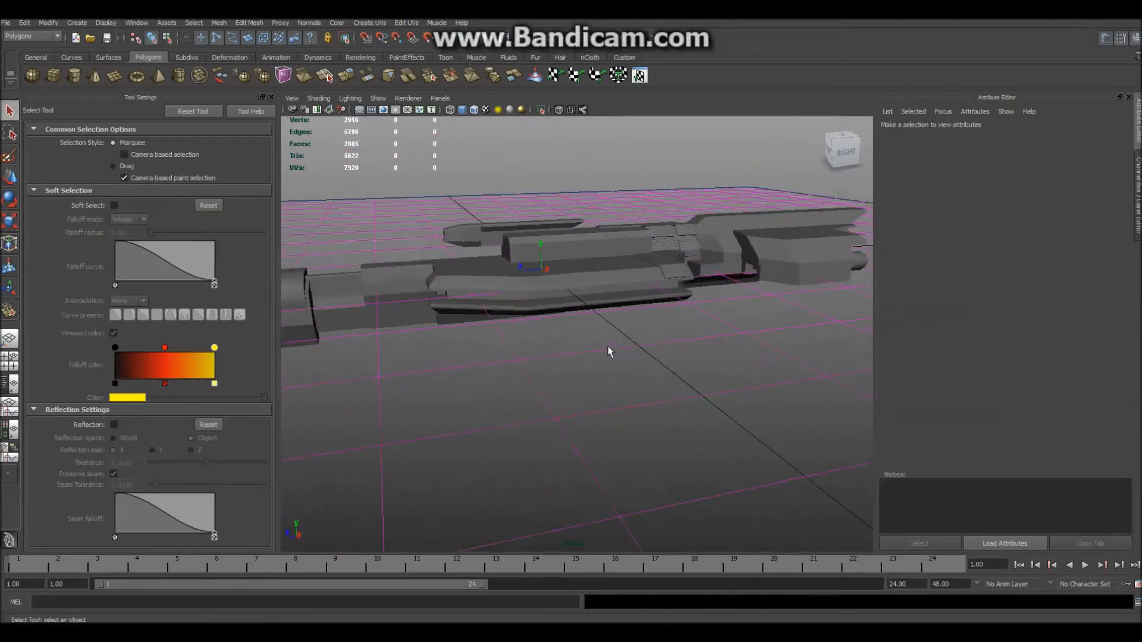
middle_click_drag(654, 382, 666, 410, "alt")
left_click_drag(667, 411, 596, 402, "alt")
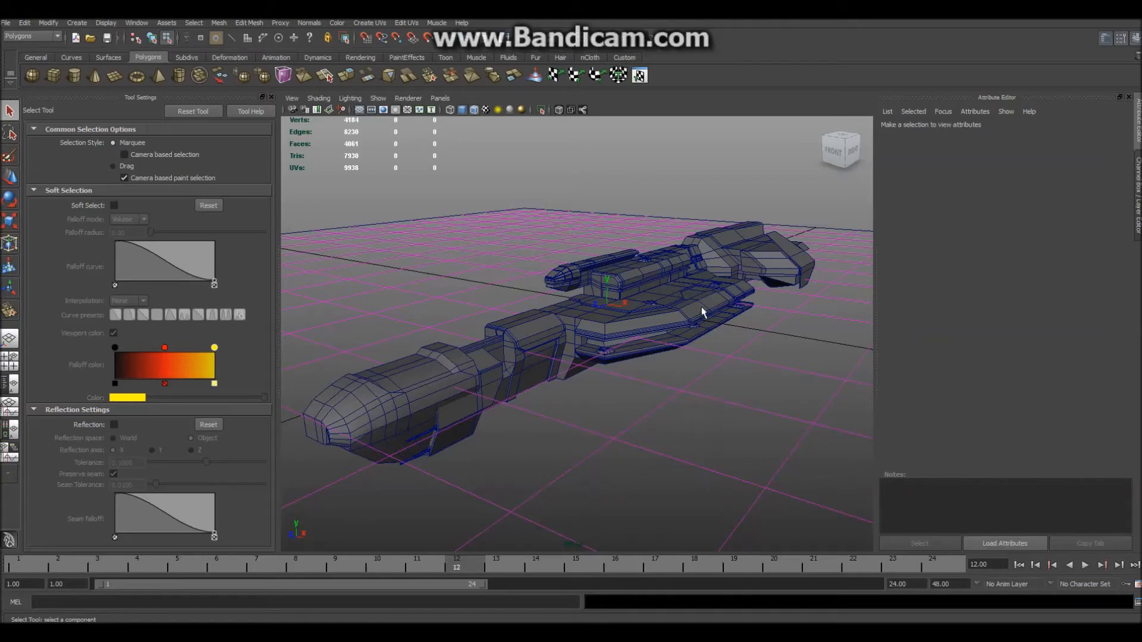
Examine the detailed ship's hull, wing and forward section from several angles, returning to object mode
left_click_drag(668, 453, 553, 443, "alt")
middle_click_drag(553, 441, 514, 440, "alt")
left_click_drag(514, 440, 454, 339, "alt")
middle_click_drag(454, 339, 537, 400, "alt")
left_click_drag(537, 401, 588, 309, "alt")
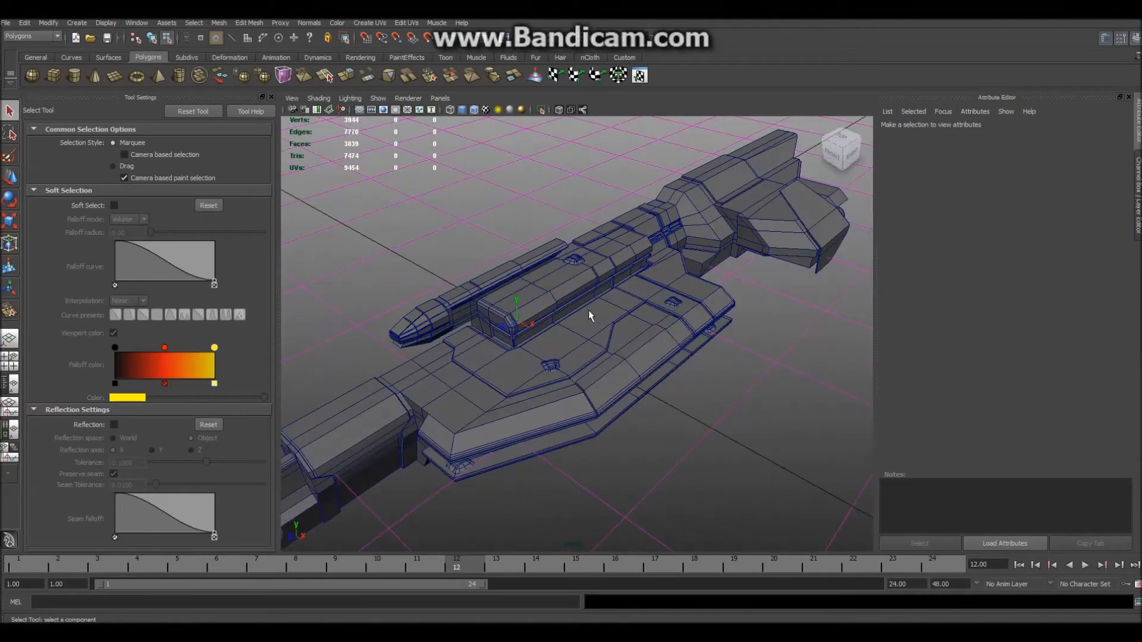
right_click_drag(588, 309, 654, 304)
scroll(698, 381, "down", 3)
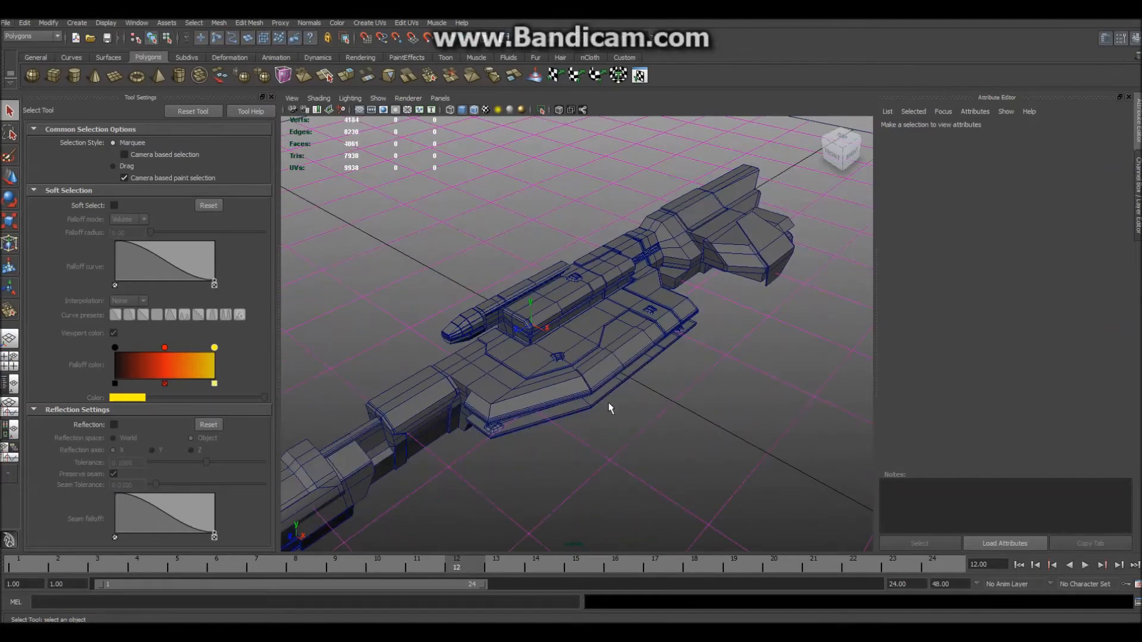
middle_click_drag(608, 404, 670, 371, "alt")
scroll(671, 371, "up", 5)
left_click_drag(523, 394, 569, 380, "alt")
scroll(594, 367, "up", 4)
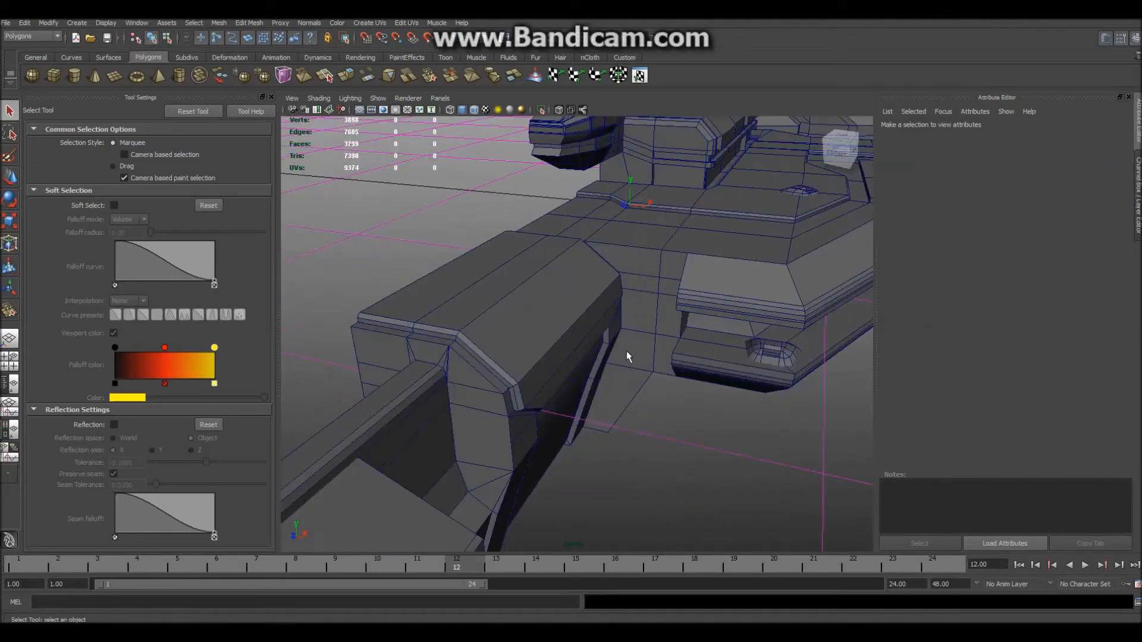
Examine the bevelled edges and recesses on the forward hull section and the upper pod up close
middle_click_drag(627, 354, 591, 459, "alt")
scroll(591, 458, "up", 3)
left_click_drag(648, 357, 611, 384, "alt")
middle_click_drag(612, 385, 603, 412, "alt")
left_click_drag(603, 416, 605, 396, "alt")
left_click_drag(697, 372, 606, 358, "alt")
scroll(549, 366, "down", 4)
middle_click_drag(498, 329, 550, 381, "alt")
scroll(550, 381, "up", 3)
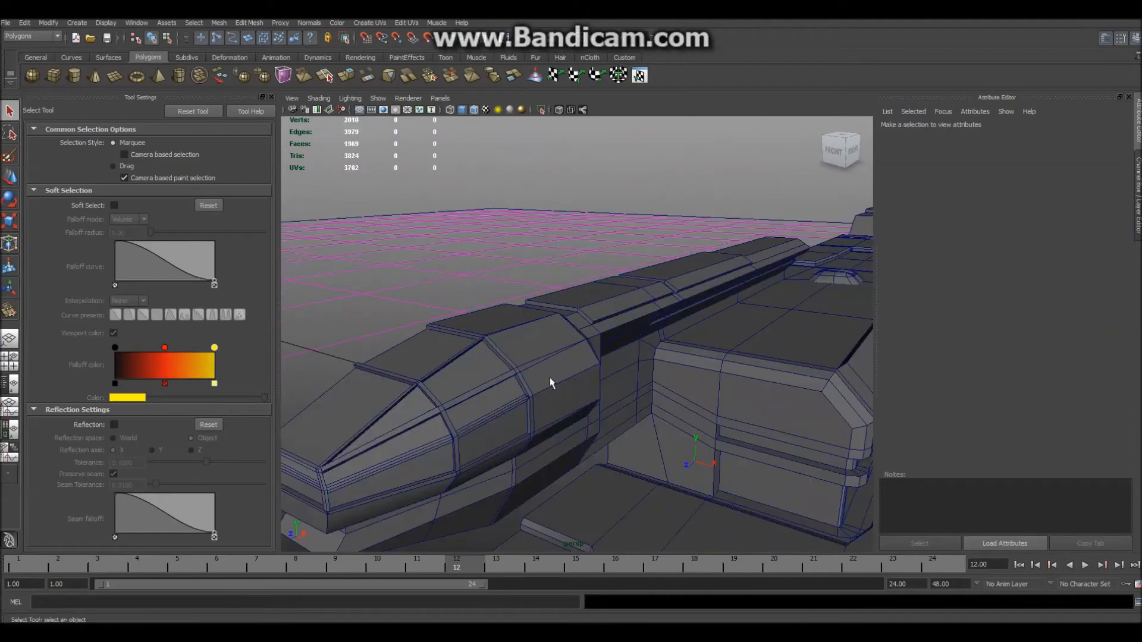
Save the scene with the whole ship viewed from the front of its nose
middle_click_drag(614, 367, 642, 330, "alt")
scroll(639, 339, "down", 5)
left_click_drag(638, 353, 636, 397, "alt")
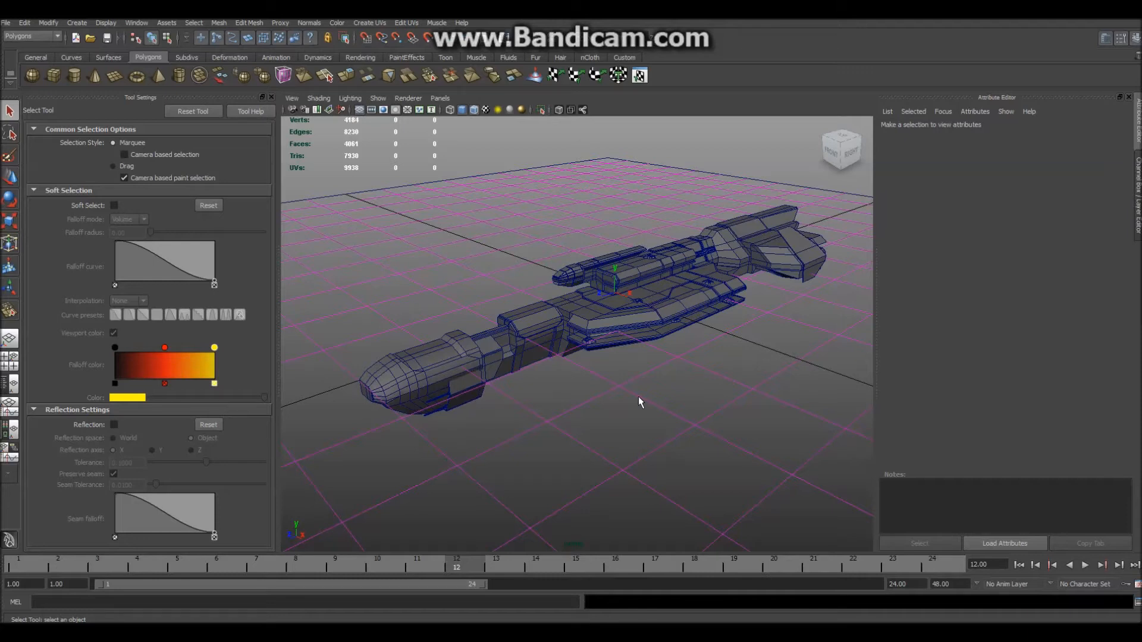
scroll(544, 374, "up", 3)
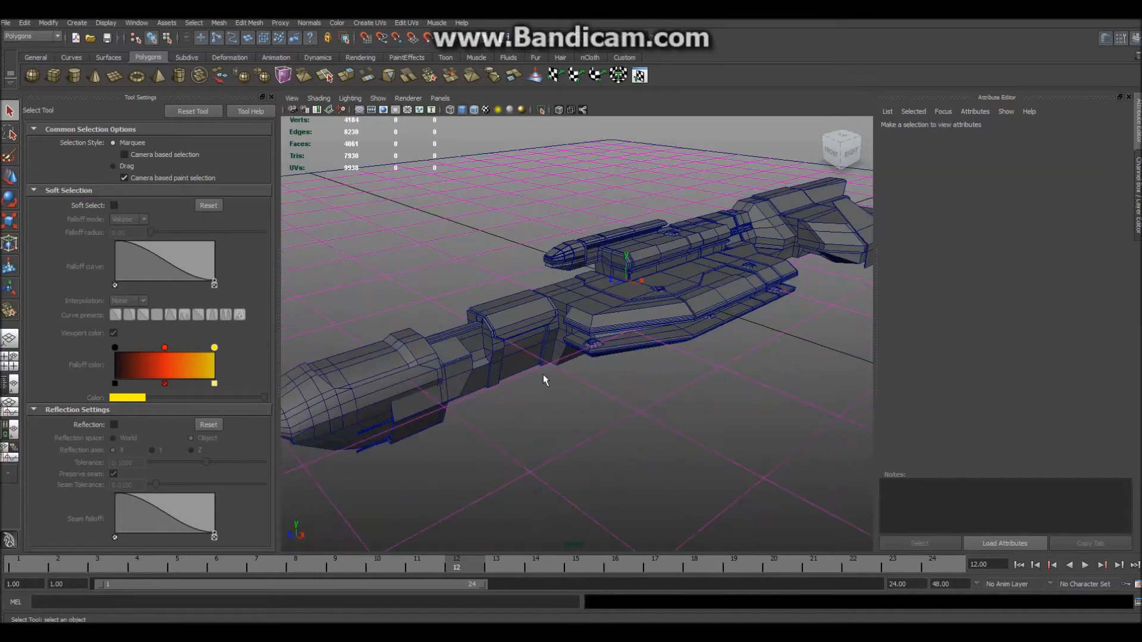
left_click_drag(519, 397, 687, 439, "alt")
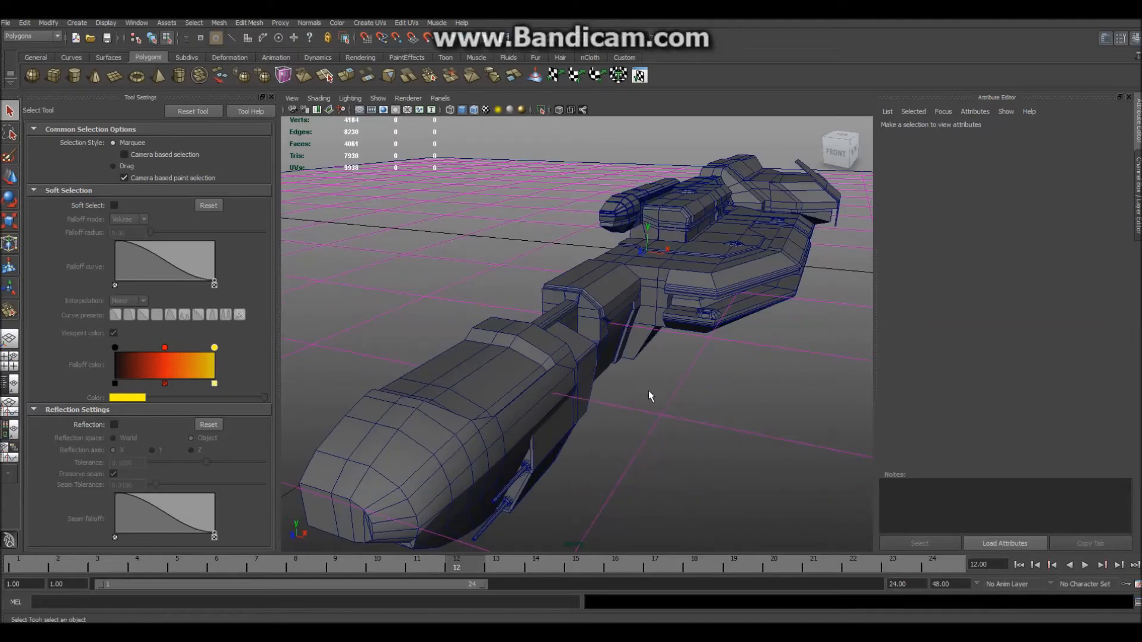
middle_click_drag(649, 392, 642, 369, "alt")
key("ctrl+s")
left_click(550, 334)
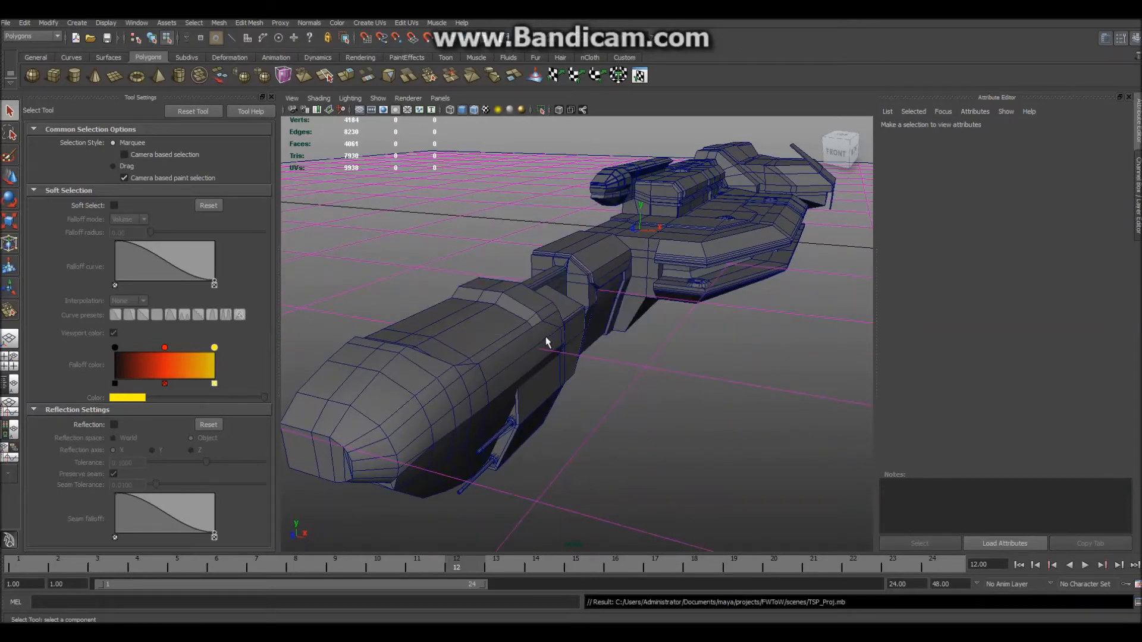
Tear off the Create UVs and Edit UVs menus as floating windows and place them beside the view
left_click(371, 23)
left_click(387, 30)
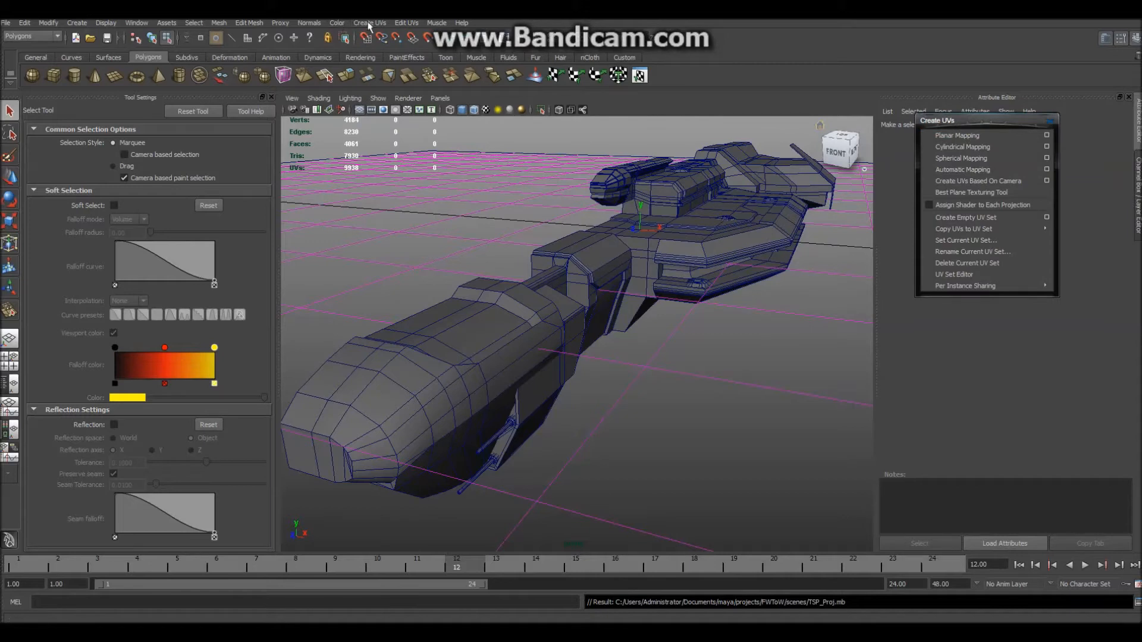
left_click(407, 23)
left_click(411, 30)
left_click_drag(448, 28, 1088, 103)
left_click_drag(991, 125, 954, 143)
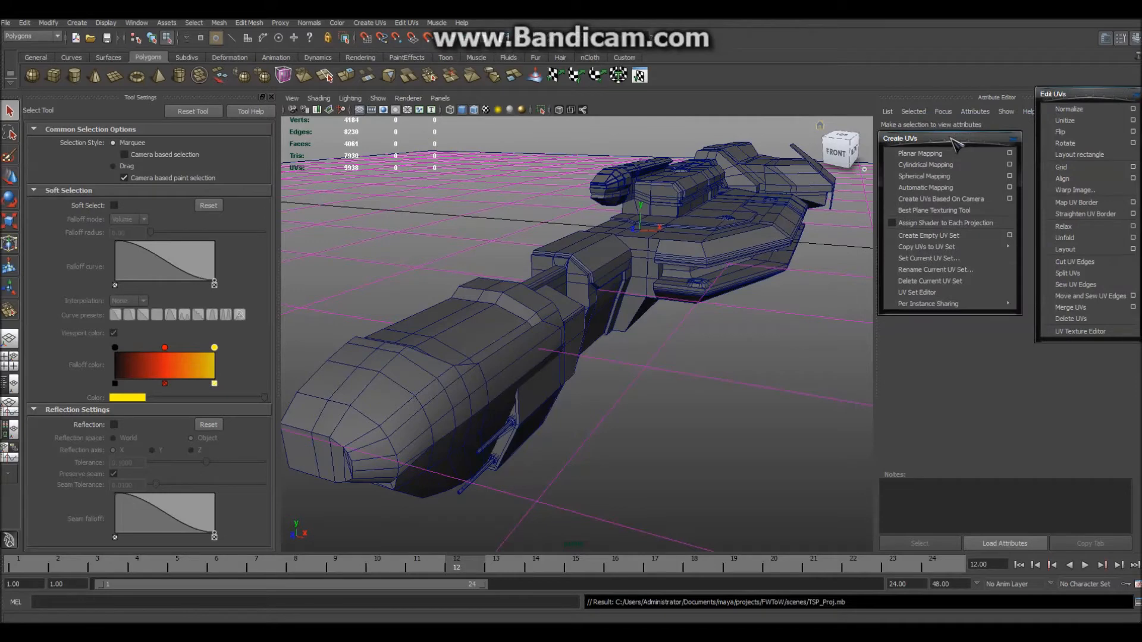
Close the Tool Settings and Attribute Editor, and place the floating Edit UVs menu next to Create UVs
left_click(271, 96)
left_click_drag(1084, 96, 1023, 150)
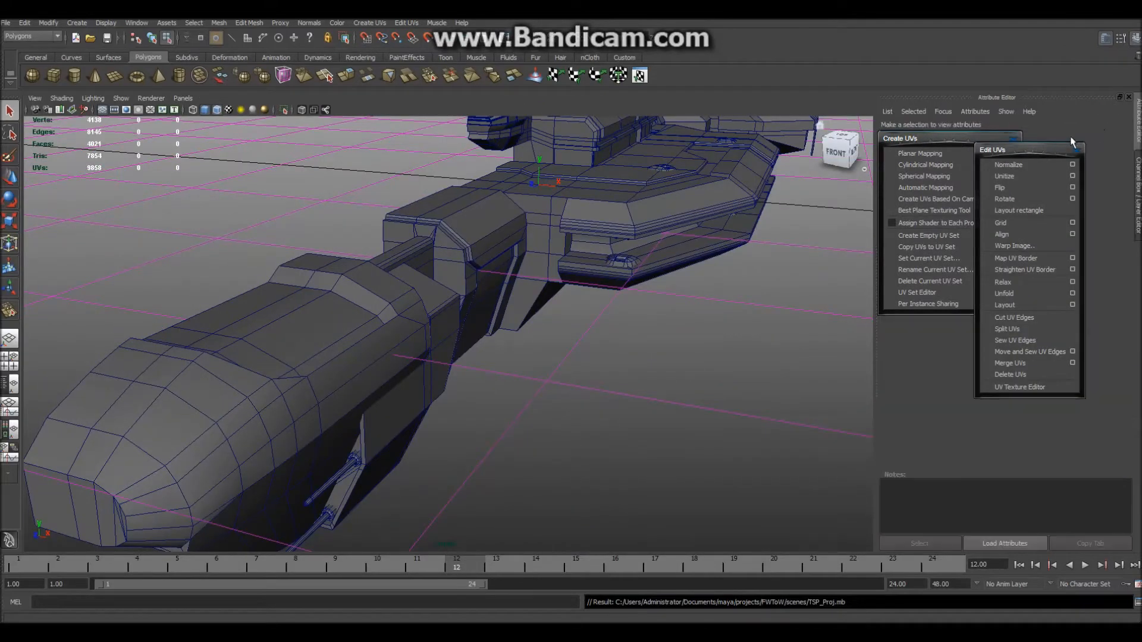
left_click(1129, 98)
left_click_drag(1040, 148, 1091, 137)
Return to object mode and delete the construction history of all objects in the scene
right_click_drag(576, 205, 603, 196)
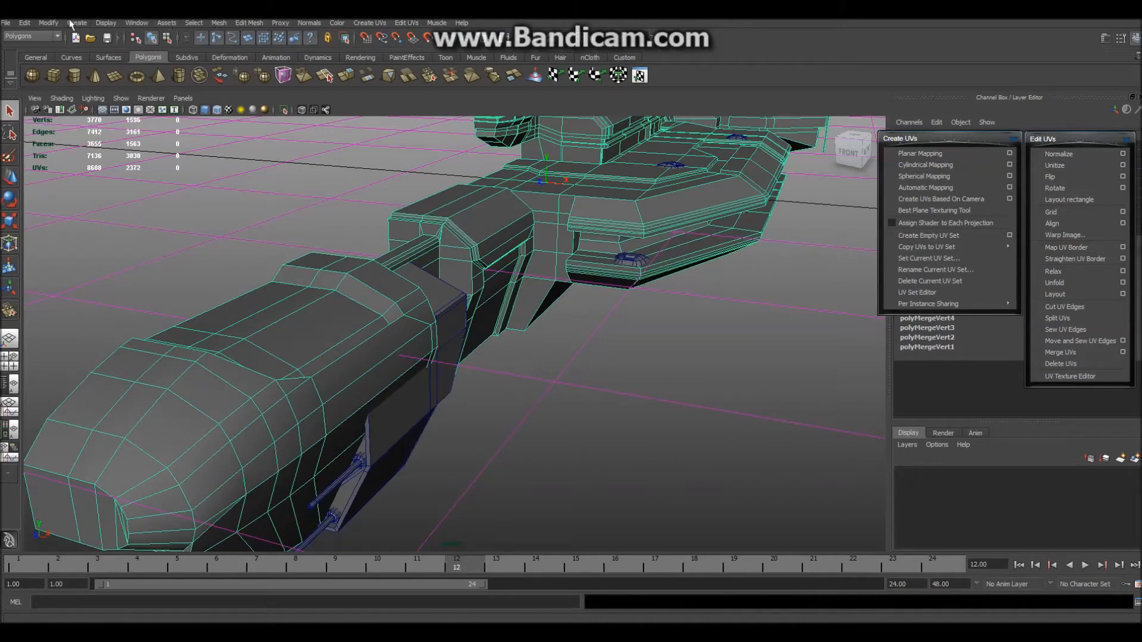
left_click(25, 23)
mouse_move(77, 149)
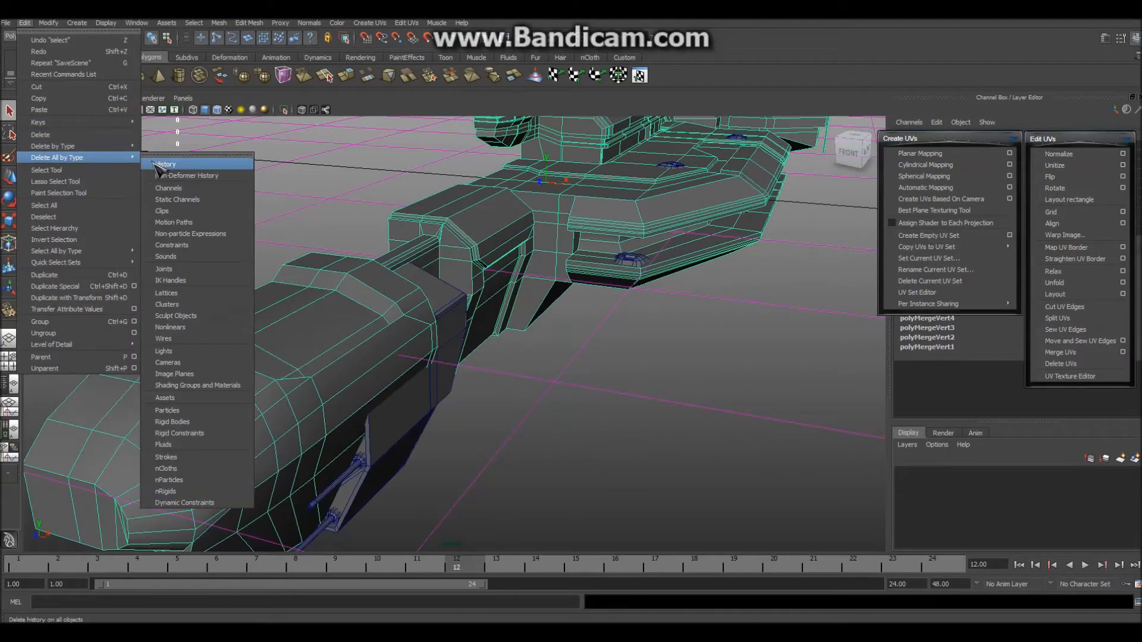
left_click(178, 167)
left_click(636, 371)
left_click_drag(594, 388, 518, 363, "alt")
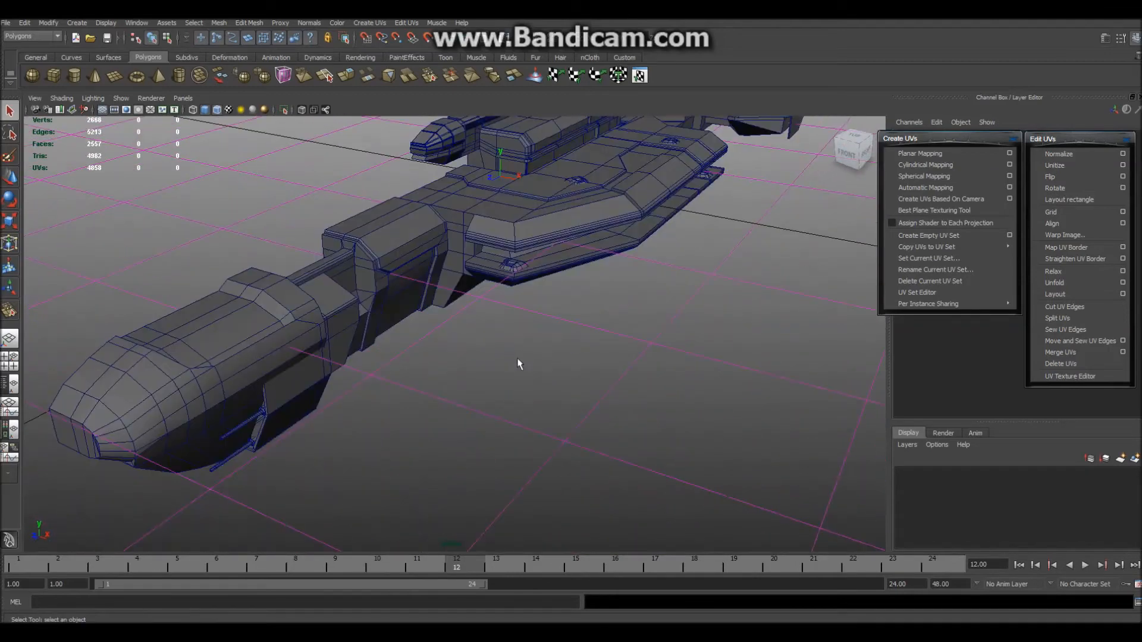
Select the main hull and assign a new Lambert material to it
left_click(512, 224)
left_click_drag(539, 224, 528, 313, "alt")
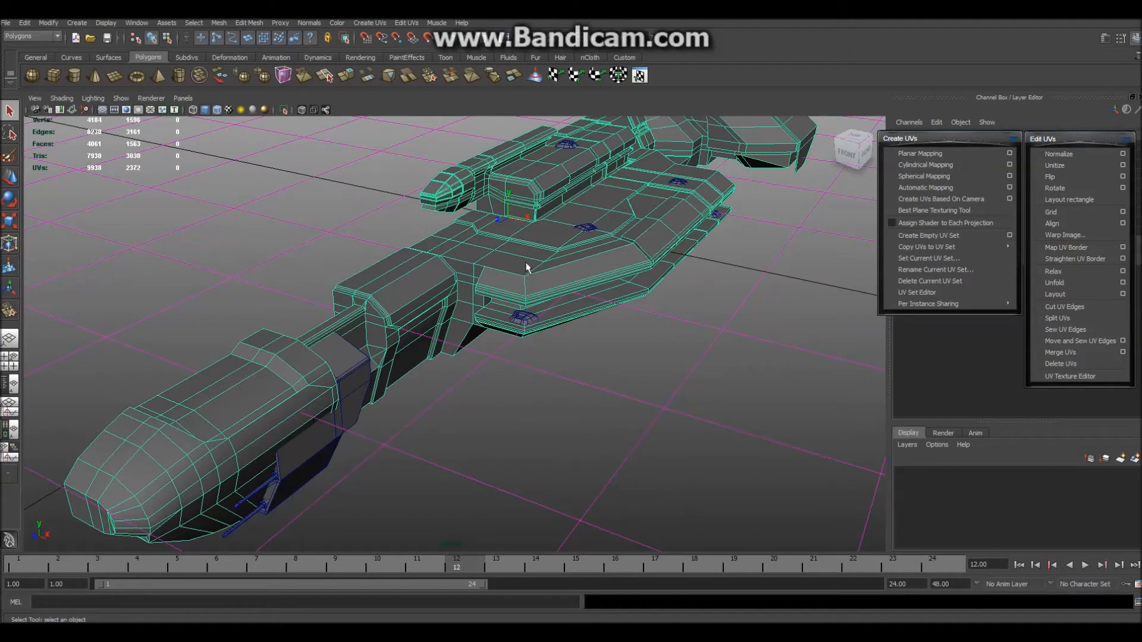
right_click_drag(525, 264, 556, 436)
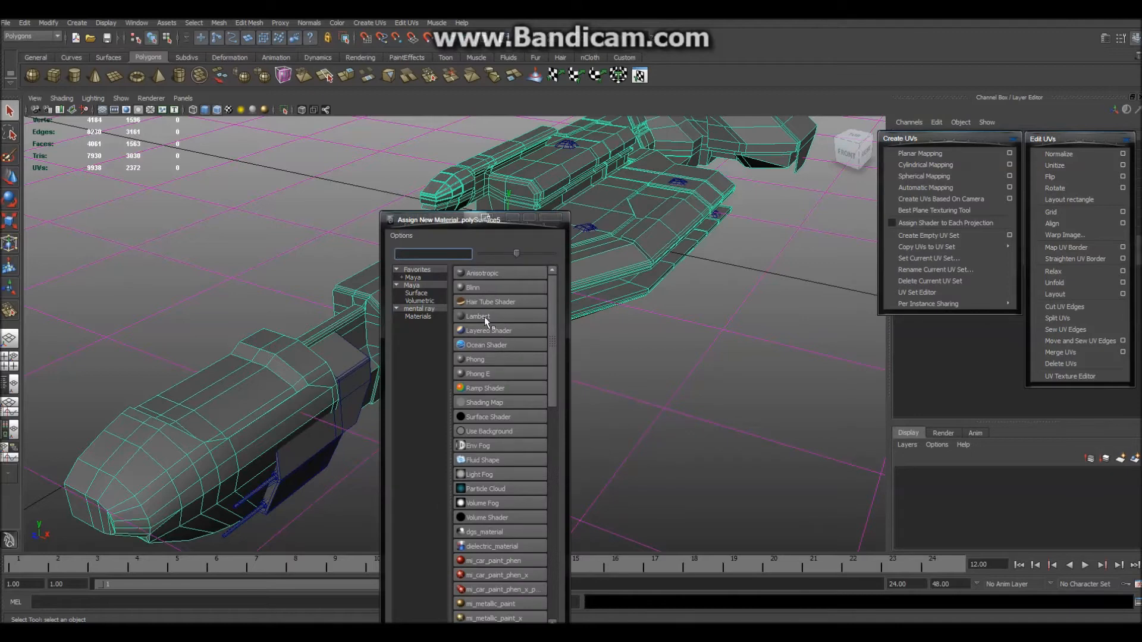
left_click(484, 316)
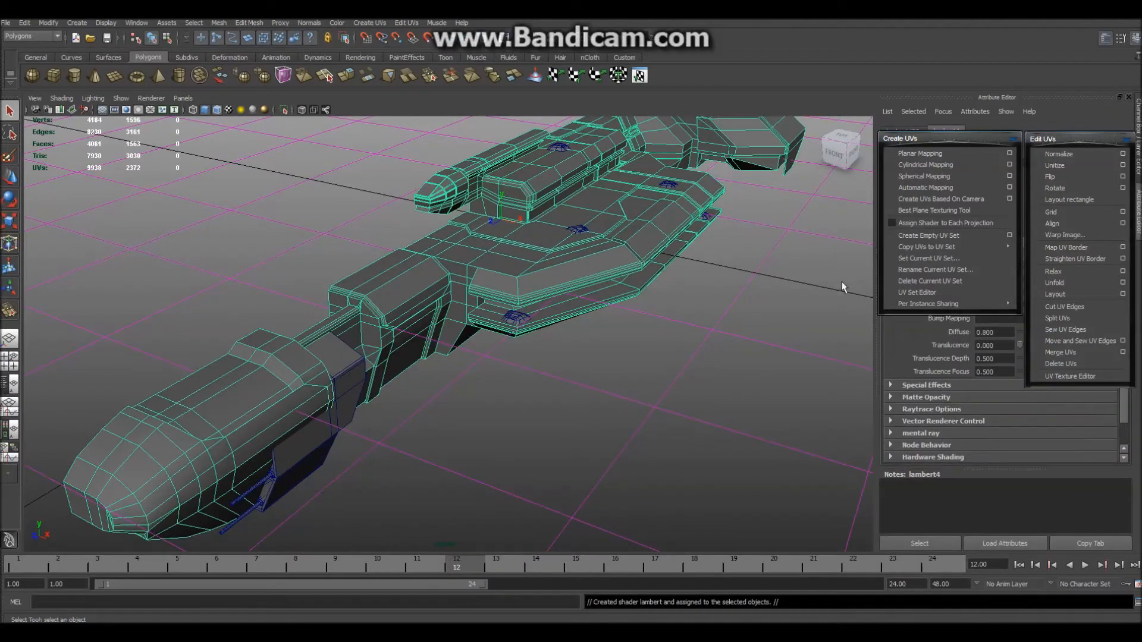
Move the floating UV menus off the material attributes and open Hypershade with its materials fully in view
left_click_drag(936, 143, 808, 227)
left_click_drag(1048, 140, 943, 245)
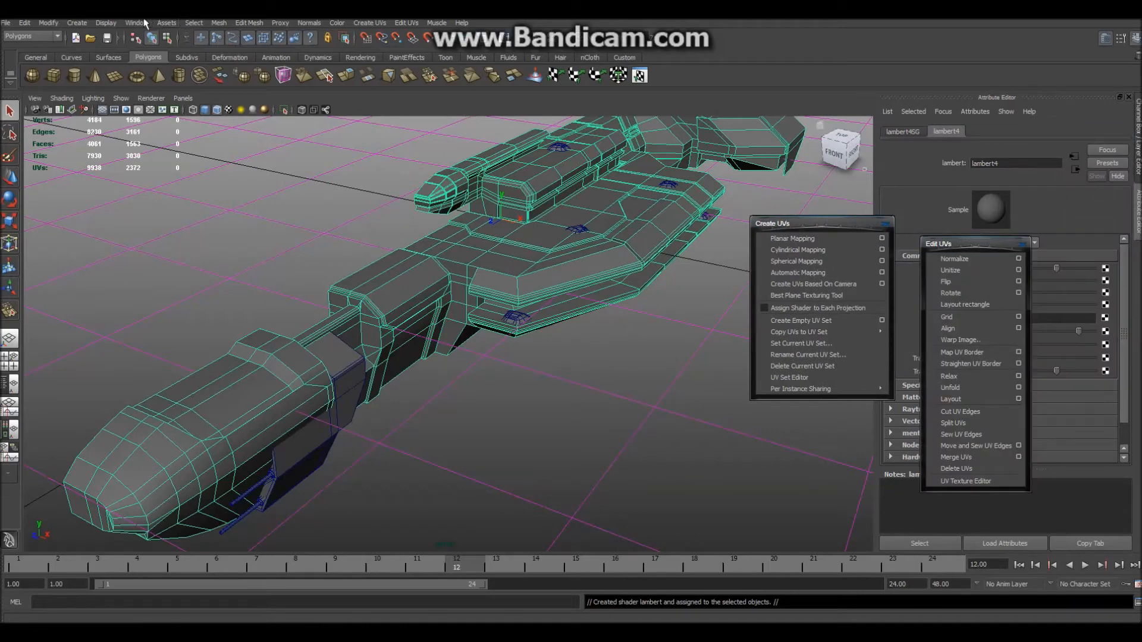
left_click(134, 23)
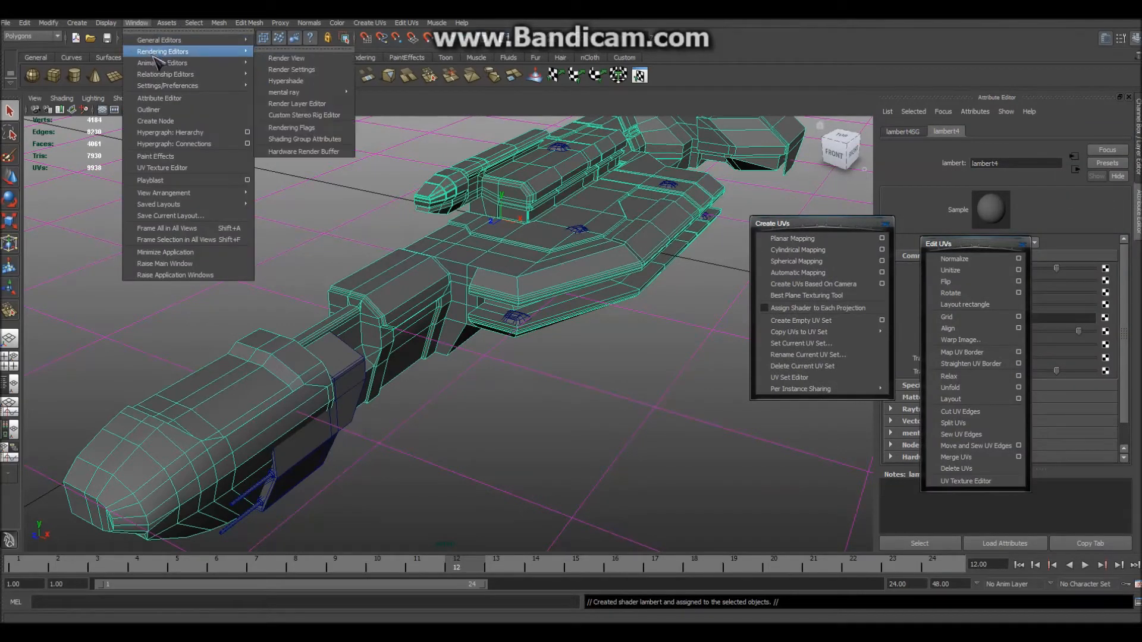
mouse_move(241, 64)
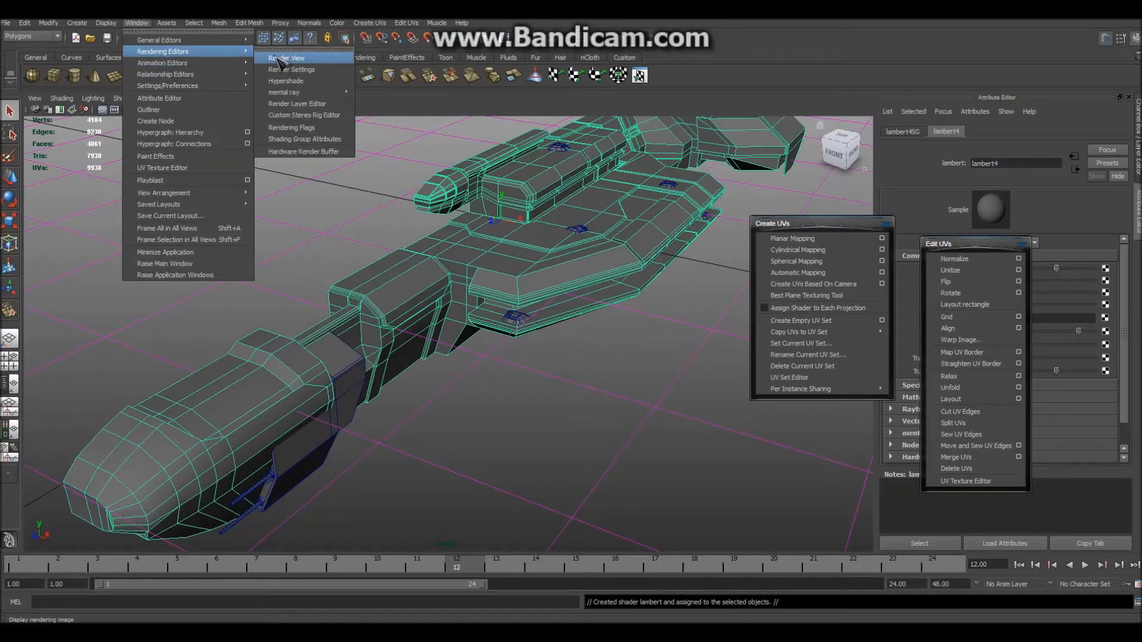
left_click(306, 82)
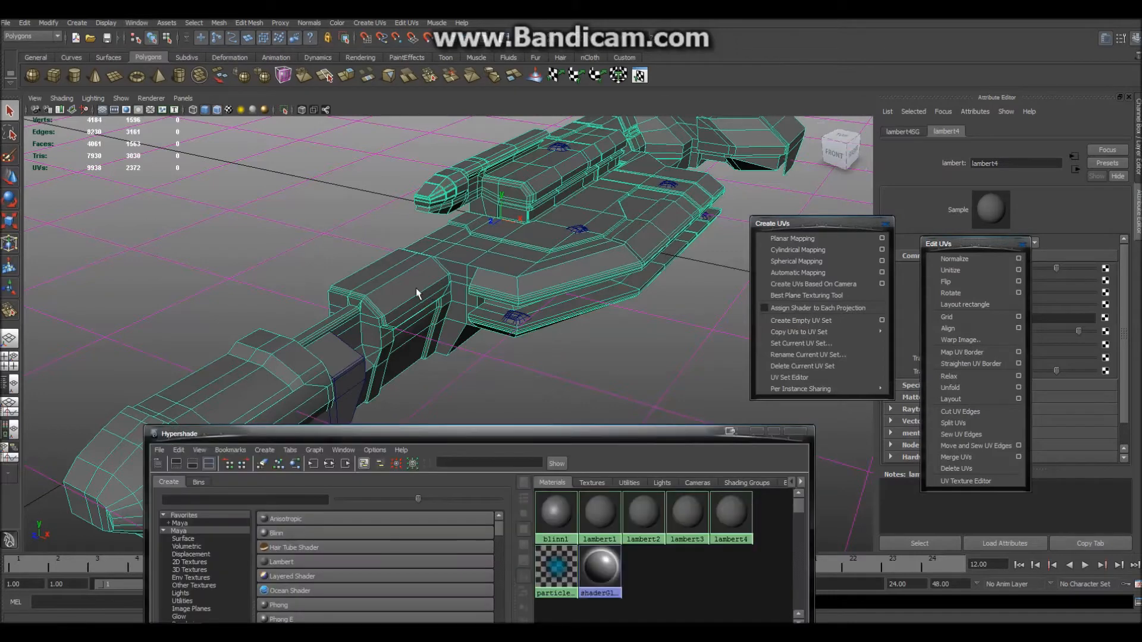
left_click_drag(544, 433, 767, 120)
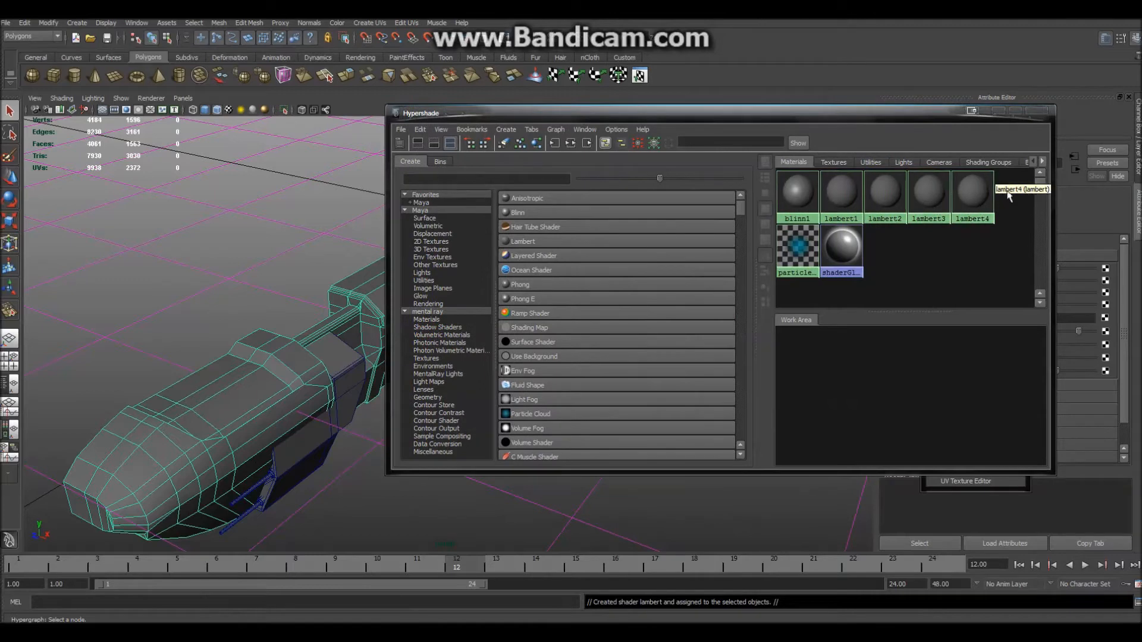
Delete the lambert2, lambert3, lambert4 and blinn1 materials in Hypershade
left_click(974, 196)
left_click(926, 195, "shift")
key("Delete")
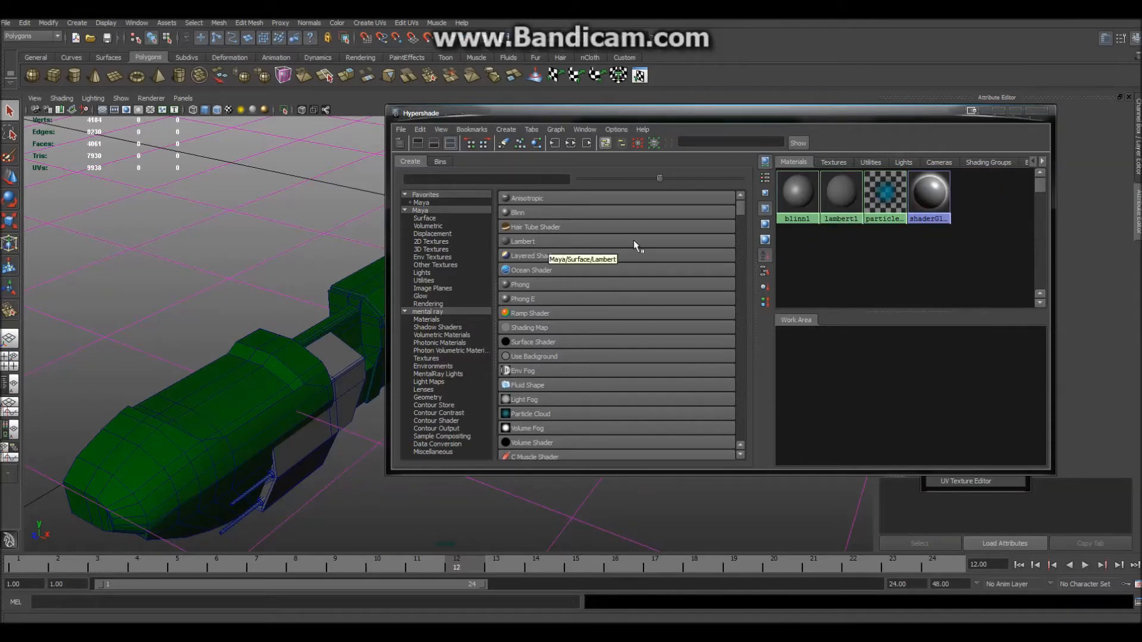
key("Delete")
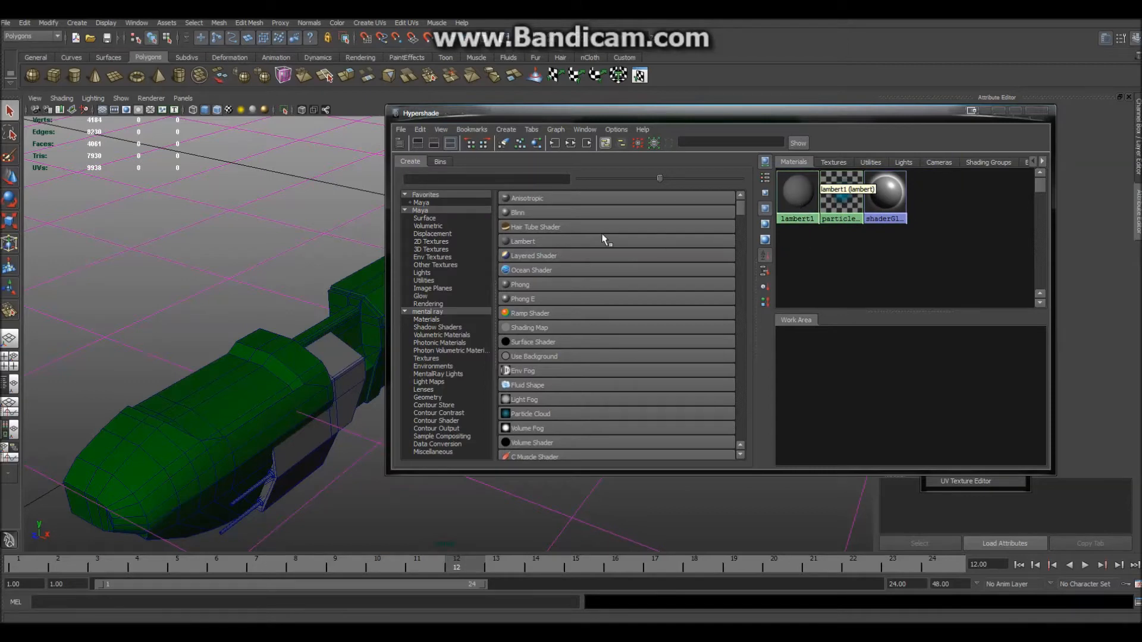
Create a new Lambert material, map a Checker texture to its color, and name the texture UVTexure
left_click(587, 240)
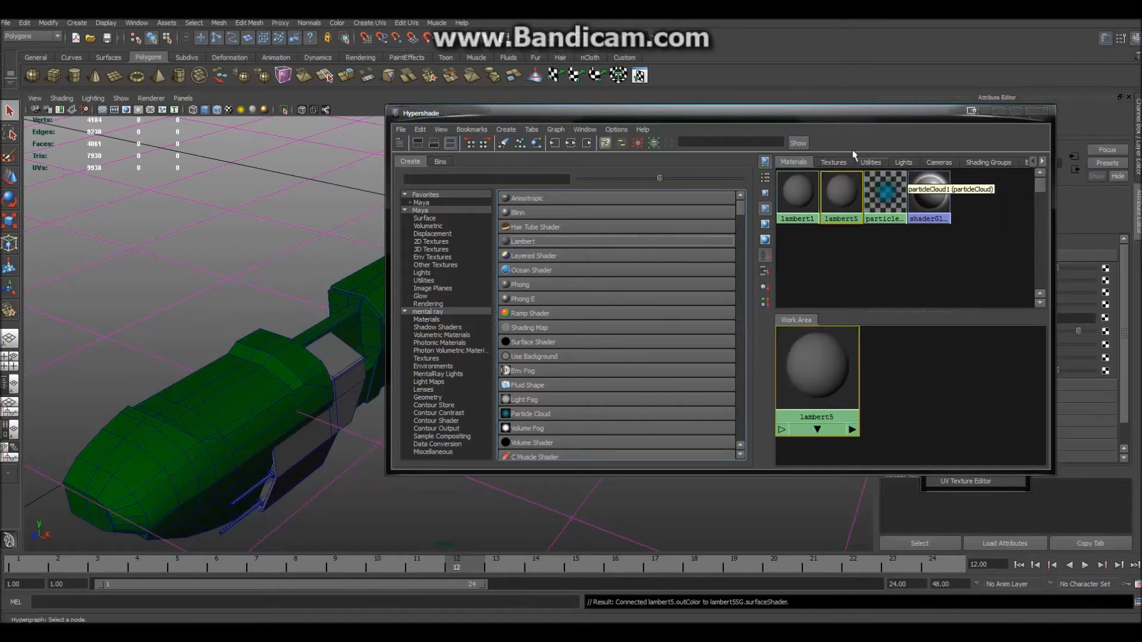
left_click_drag(786, 118, 573, 198)
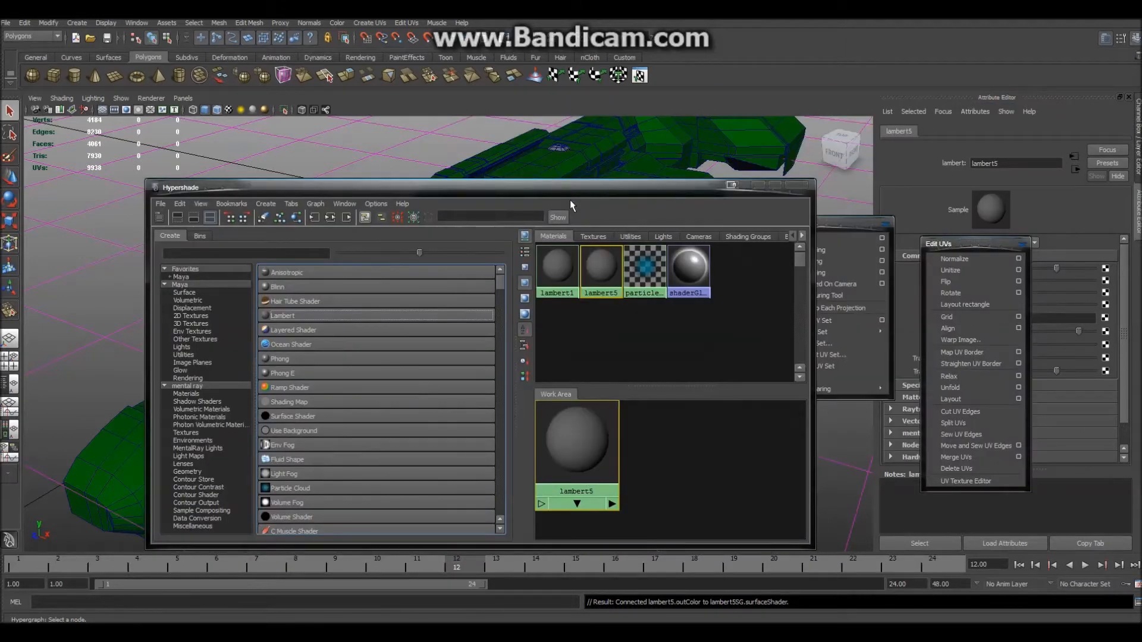
left_click_drag(960, 250, 821, 174)
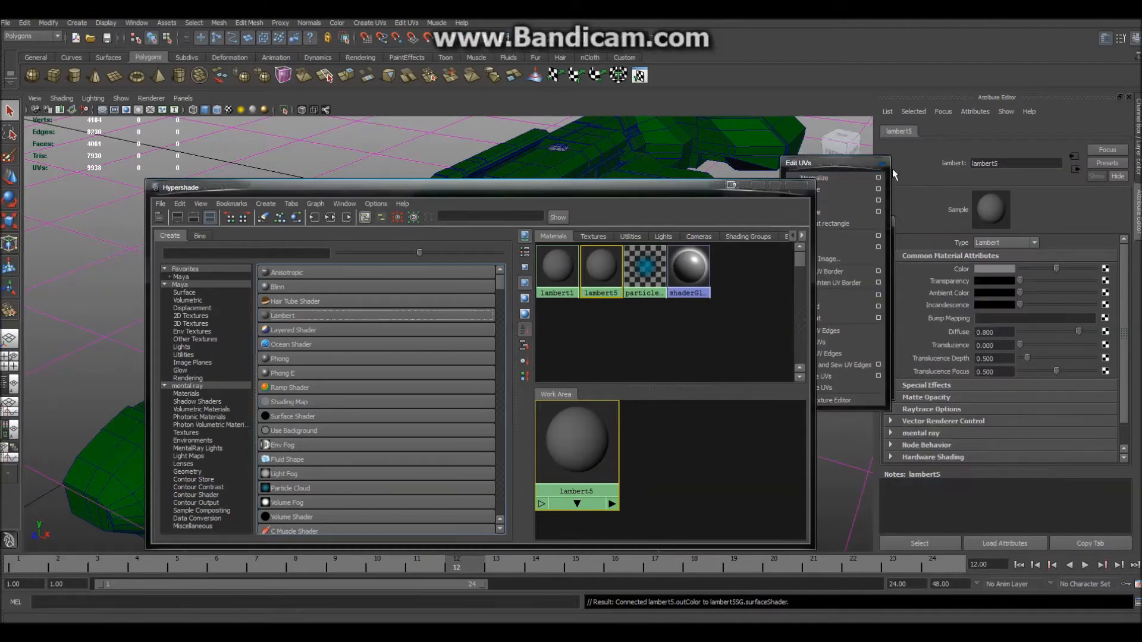
left_click(1105, 268)
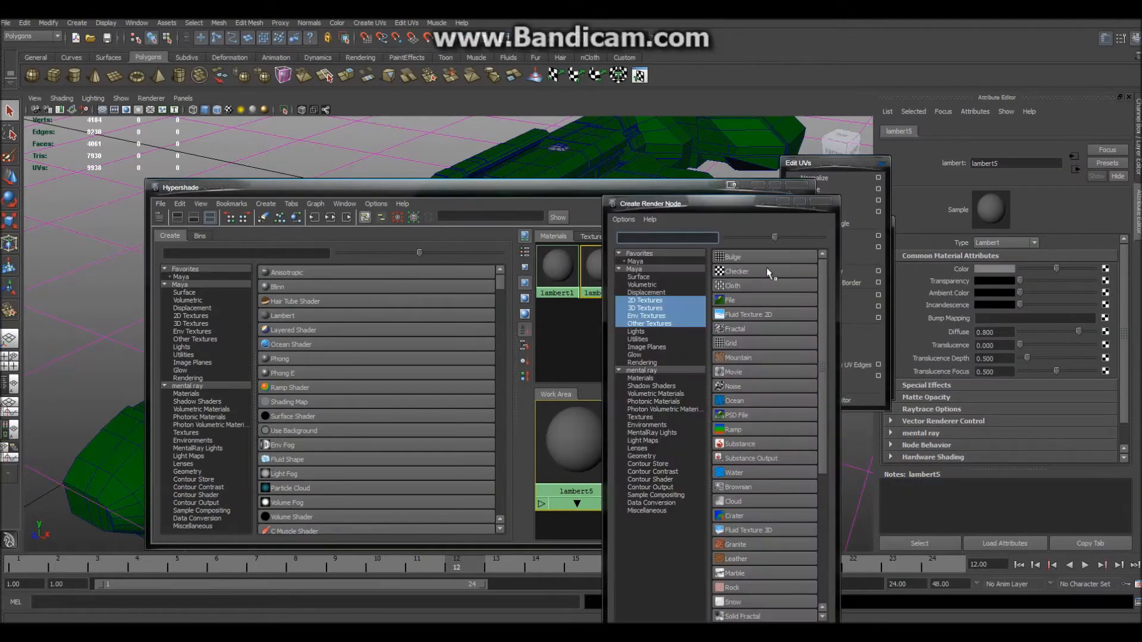
left_click(733, 273)
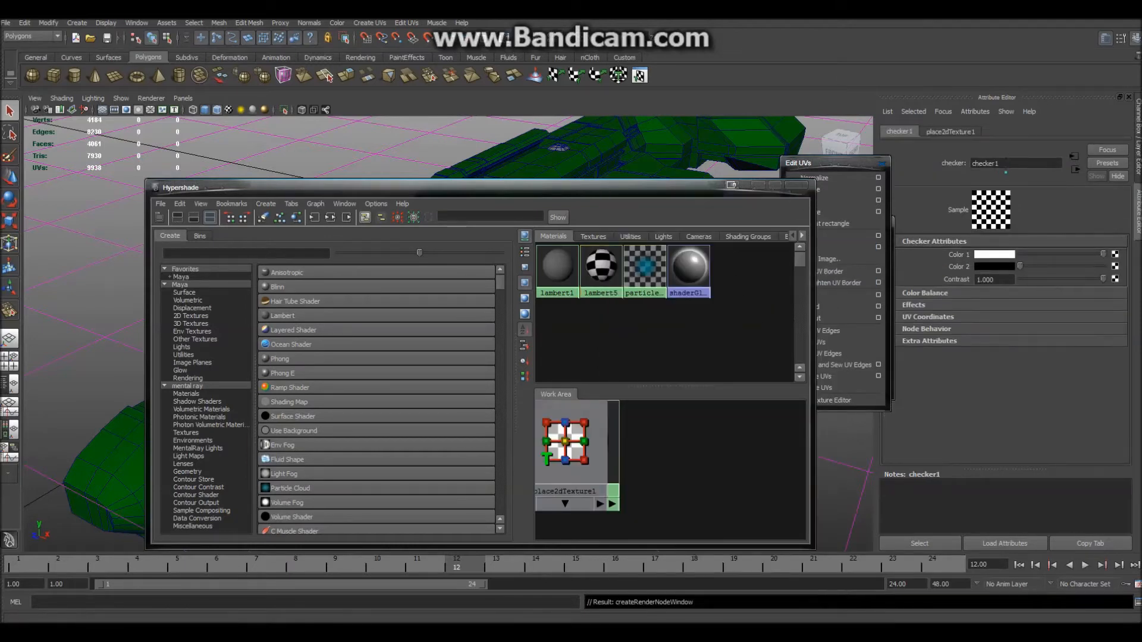
type("UVTexure")
key("Return")
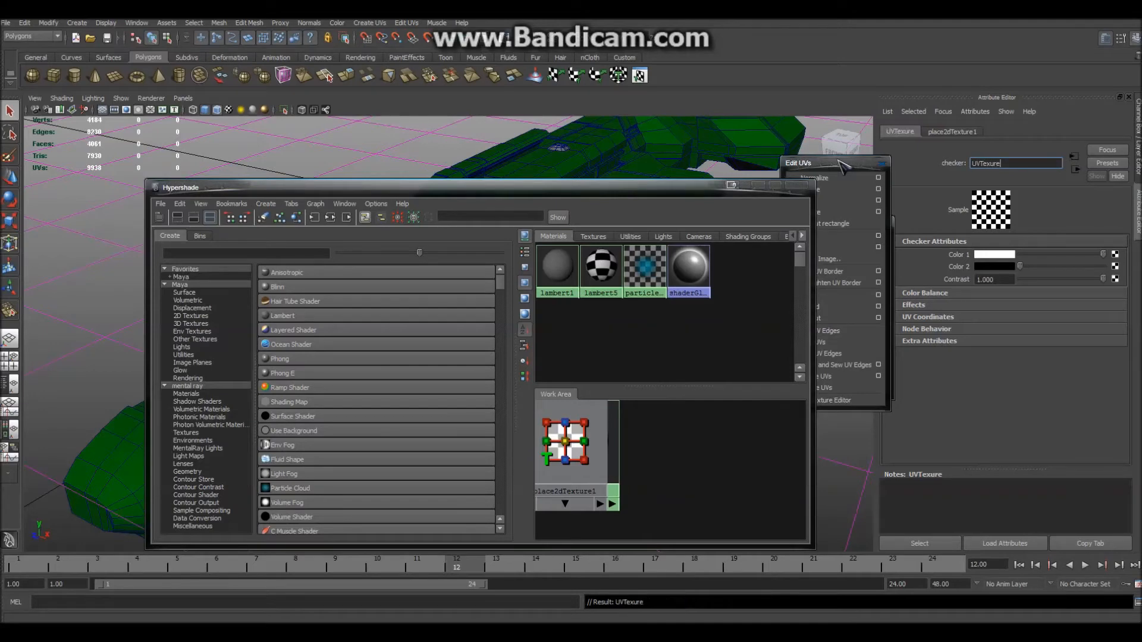
Assign the checkered Lambert to the main hull, close Hypershade, and turn on textured display in the viewport
left_click_drag(670, 196, 892, 225)
left_click(543, 184)
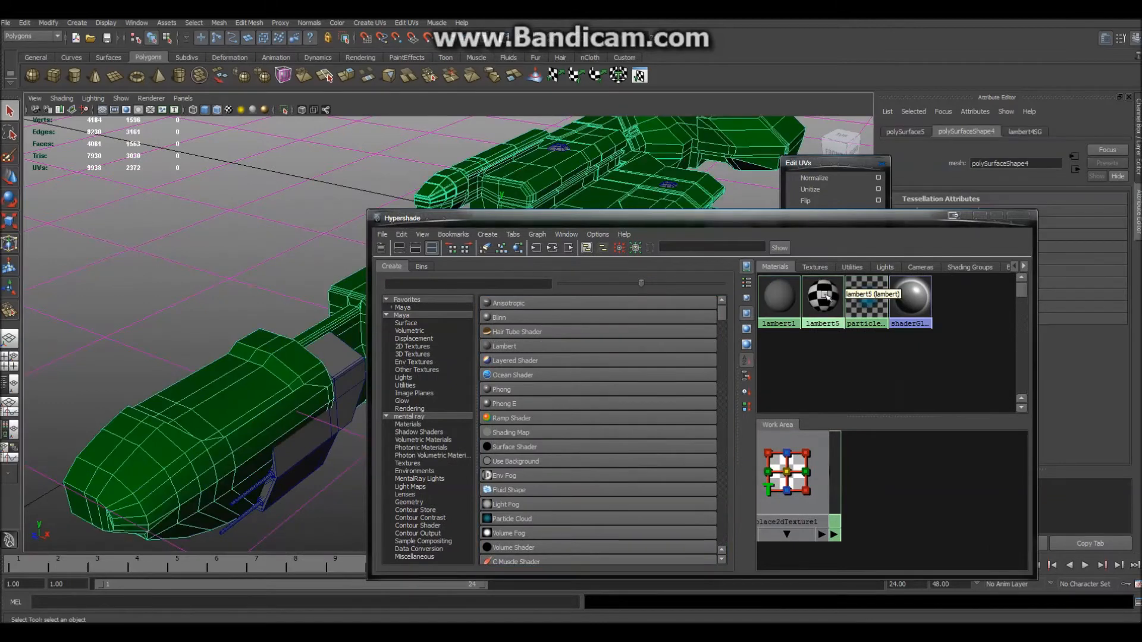
middle_click_drag(684, 220, 562, 170)
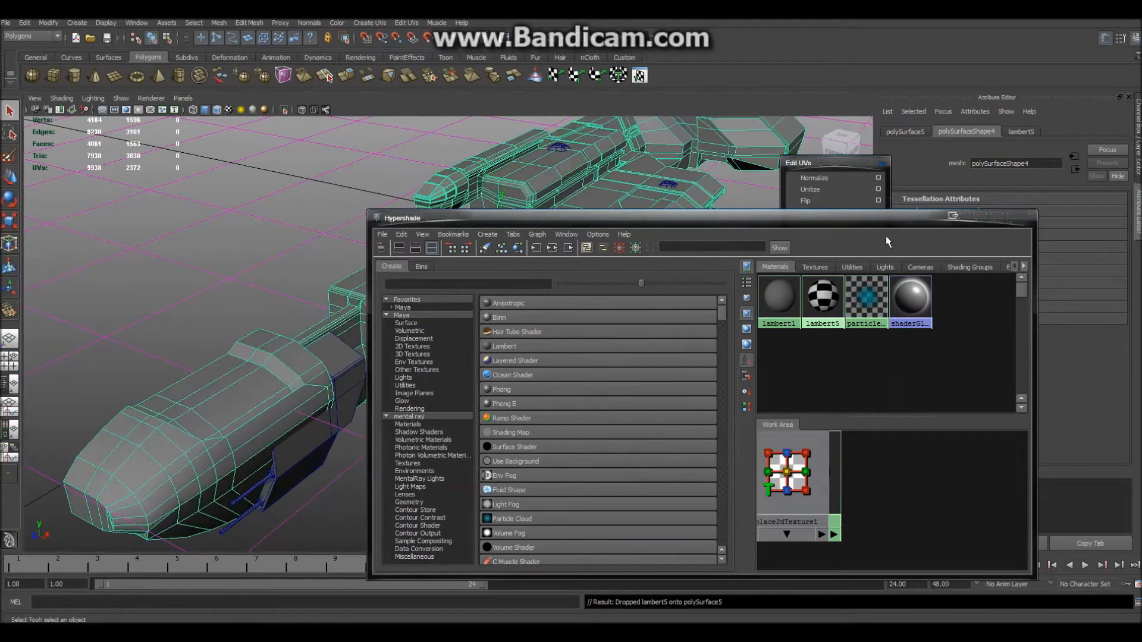
left_click(1018, 217)
left_click(230, 110)
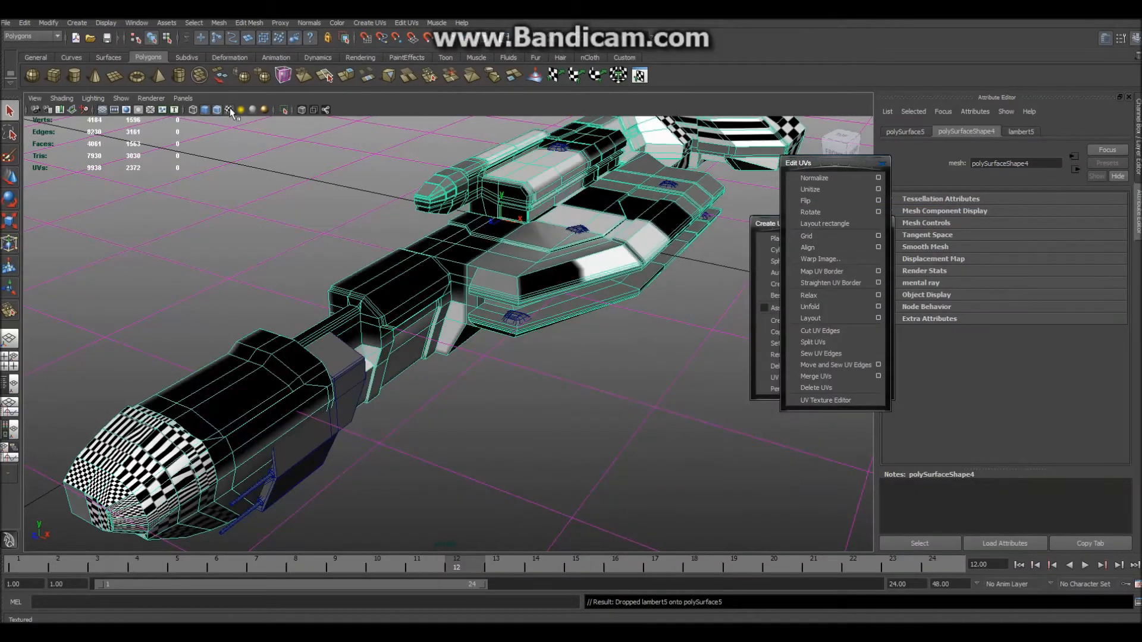
Deselect the hull and space the floating Edit UVs and Create UVs menus apart
left_click(570, 380)
left_click_drag(623, 416, 742, 367, "alt")
left_click_drag(832, 164, 1004, 161)
left_click_drag(840, 232, 890, 243)
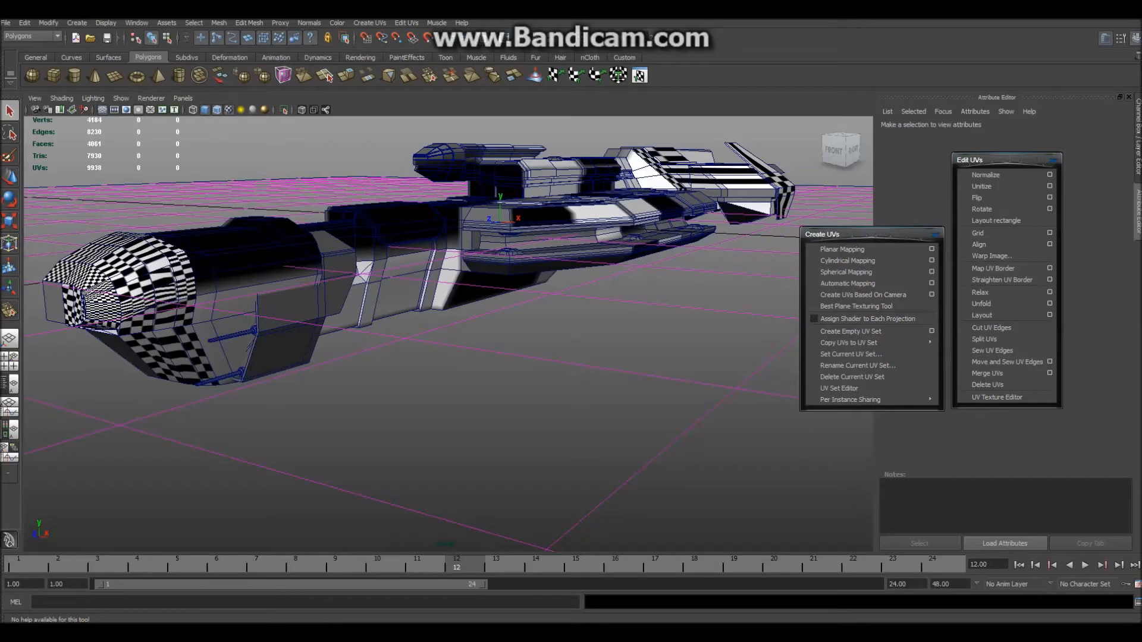
Open the UV Texture Editor in a smaller window and center its full UV grid
left_click_drag(0, 233, 829, 171)
left_click_drag(445, 248, 647, 248)
scroll(795, 363, "down", 5)
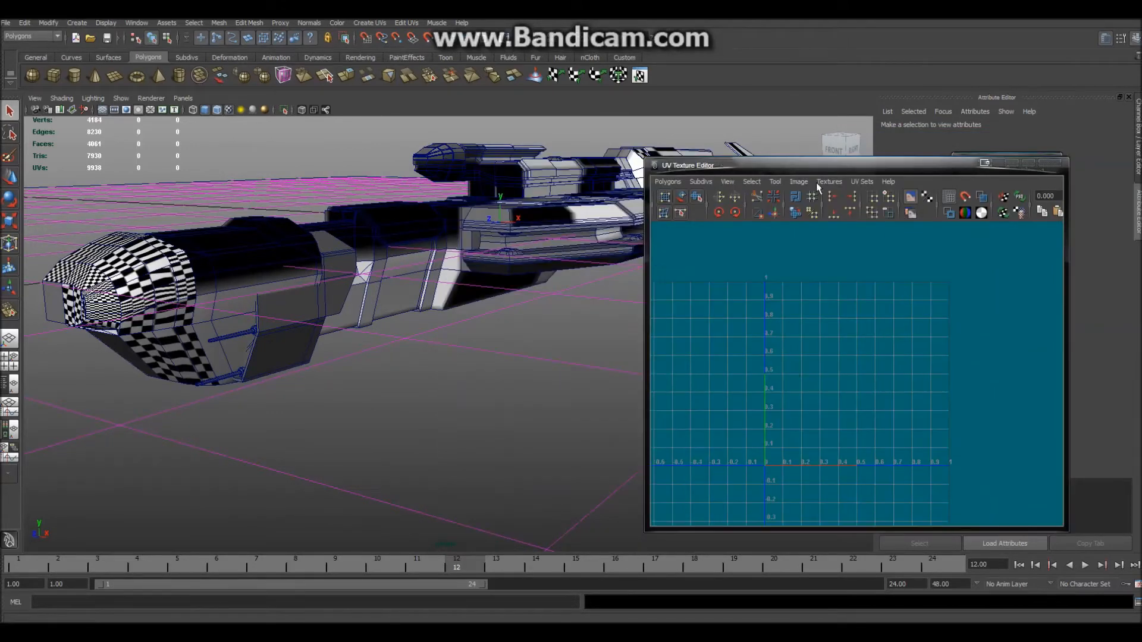
left_click_drag(838, 172, 931, 221)
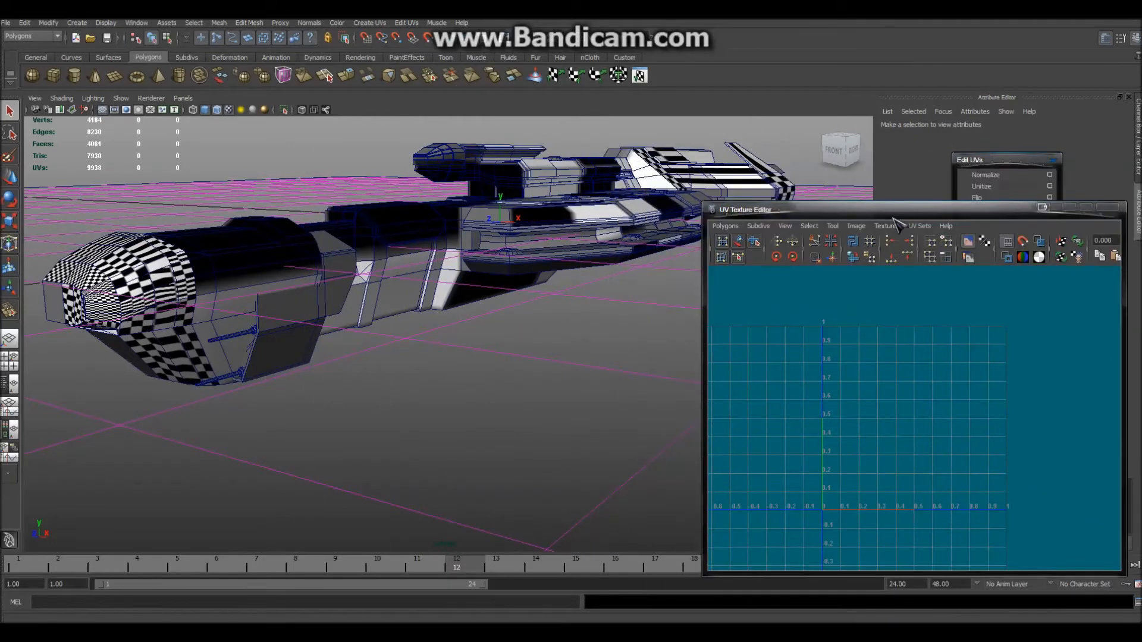
middle_click_drag(878, 449, 955, 377, "alt")
scroll(956, 379, "down", 1)
Stack the floating Edit UVs and Create UVs menus near the ship's nose and place the UV Texture Editor opposite them
left_click_drag(1006, 171, 99, 147)
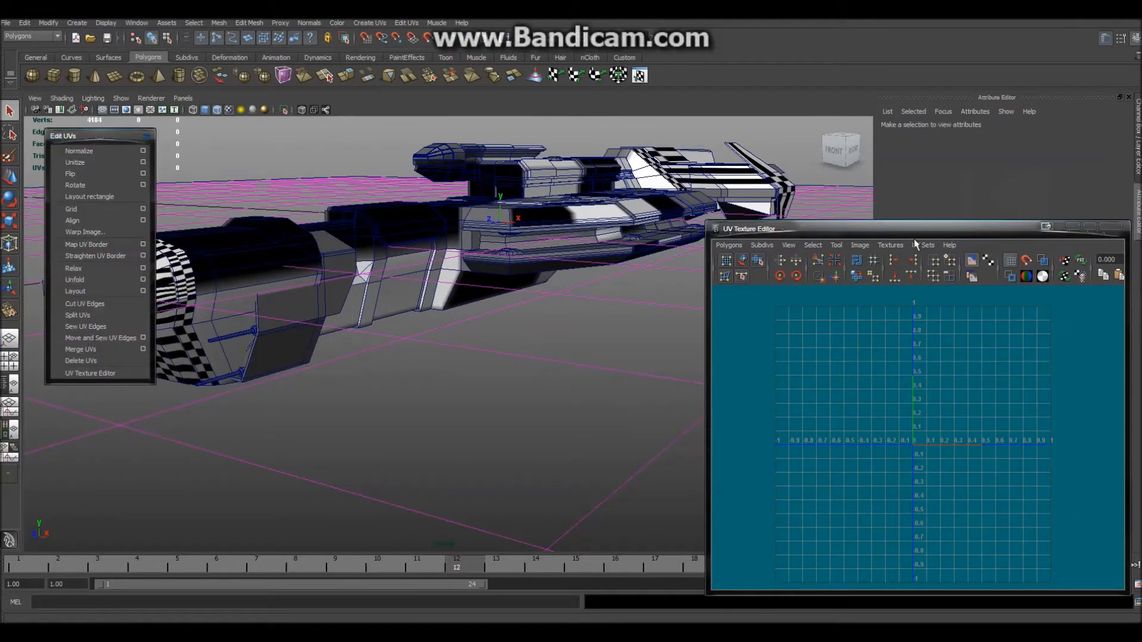
left_click_drag(929, 229, 668, 276)
left_click_drag(890, 238, 124, 409)
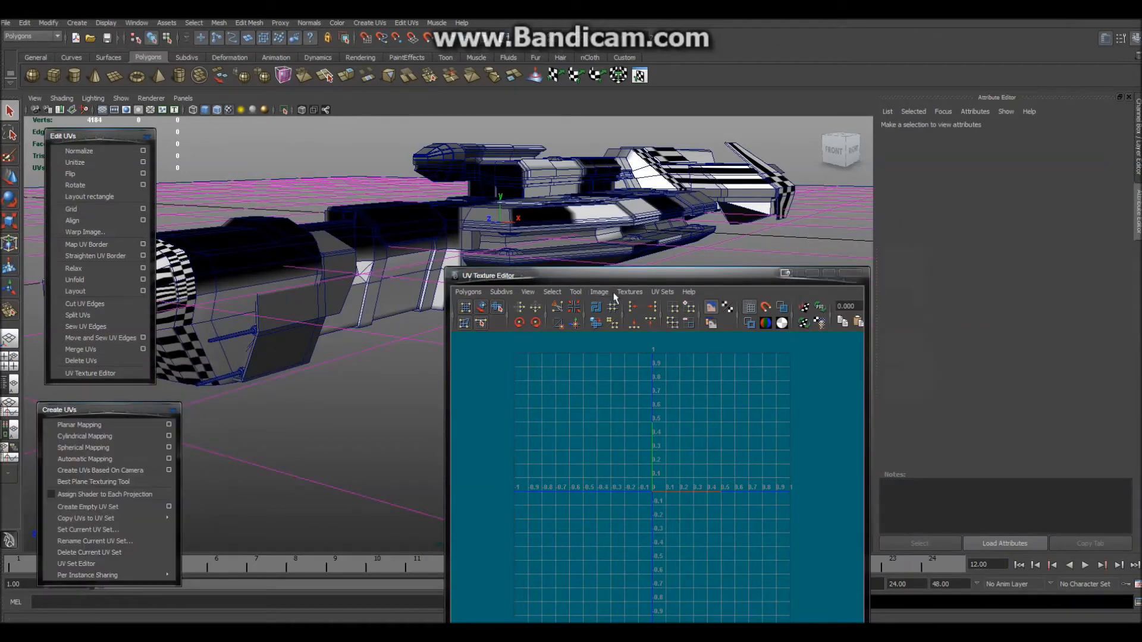
left_click_drag(638, 278, 870, 130)
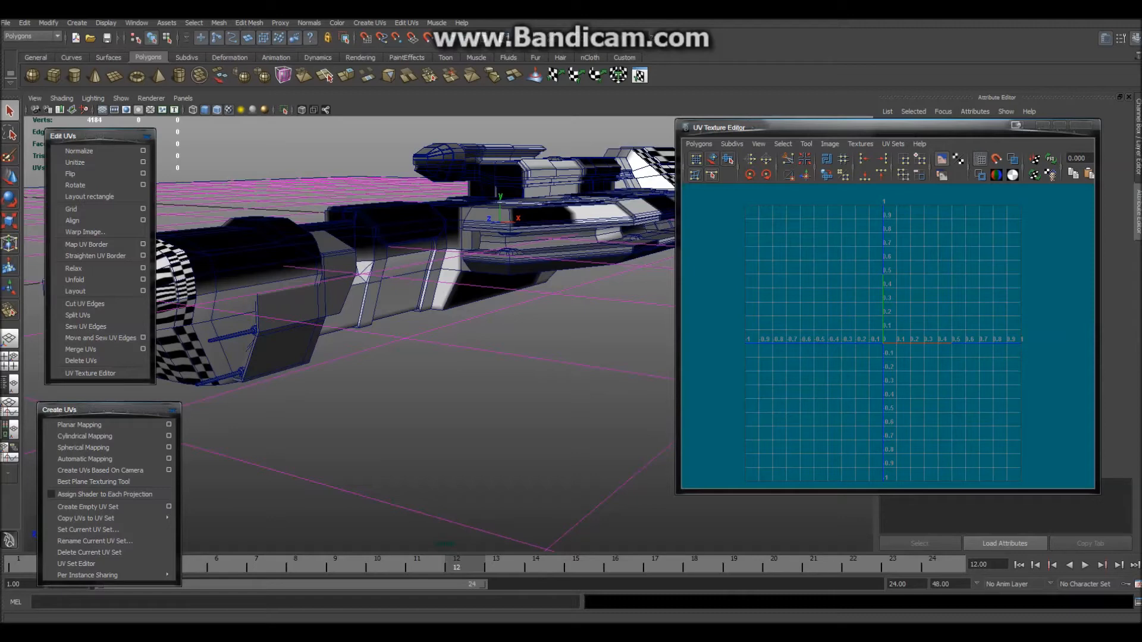
Switch the main hull to face selection around the dark upper deck beside the forward hull section
left_click_drag(252, 300, 375, 342, "alt")
left_click_drag(463, 367, 390, 375, "alt")
middle_click_drag(389, 374, 430, 378, "alt")
left_click_drag(430, 378, 441, 421, "alt")
middle_click_drag(441, 421, 390, 301, "alt")
left_click_drag(389, 302, 464, 285, "alt")
middle_click_drag(463, 285, 502, 412, "alt")
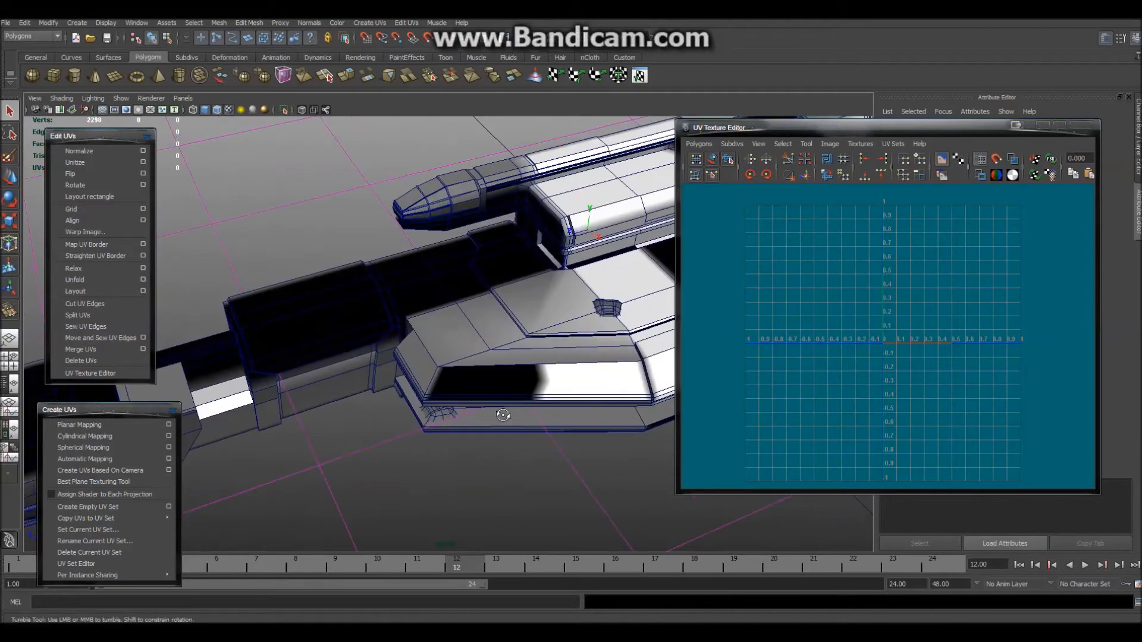
left_click_drag(502, 412, 485, 365, "alt")
scroll(485, 365, "up", 2)
middle_click_drag(485, 366, 433, 454, "alt")
scroll(430, 423, "up", 2)
left_click_drag(432, 428, 375, 291, "alt")
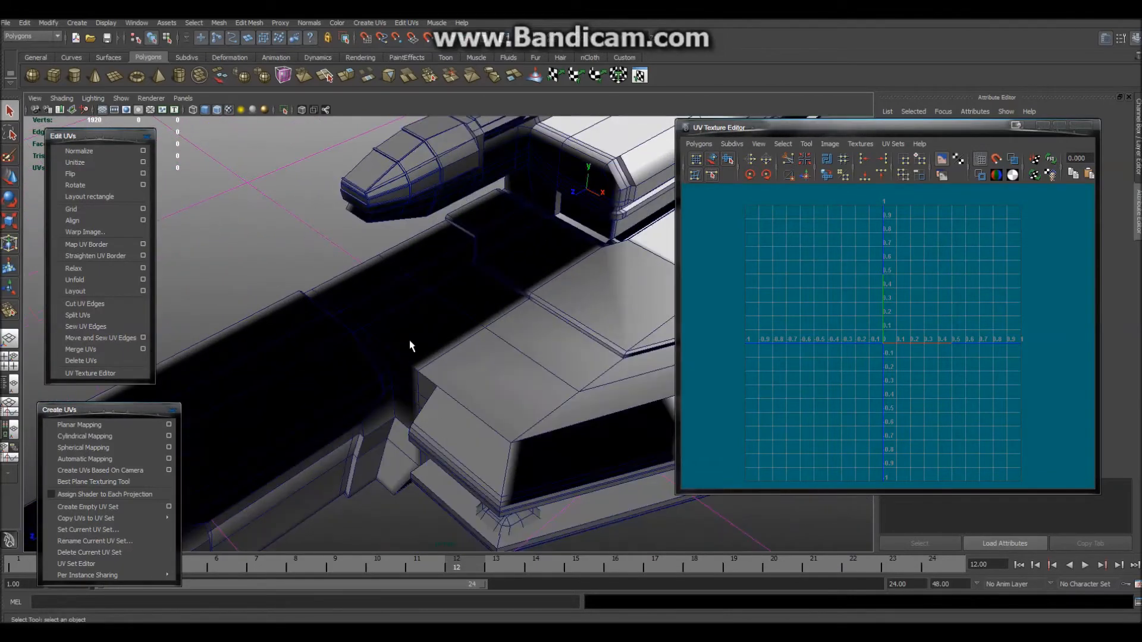
right_click(376, 292)
right_click_drag(376, 309, 375, 314)
left_click_drag(355, 305, 389, 367, "alt")
middle_click_drag(388, 367, 420, 377, "alt")
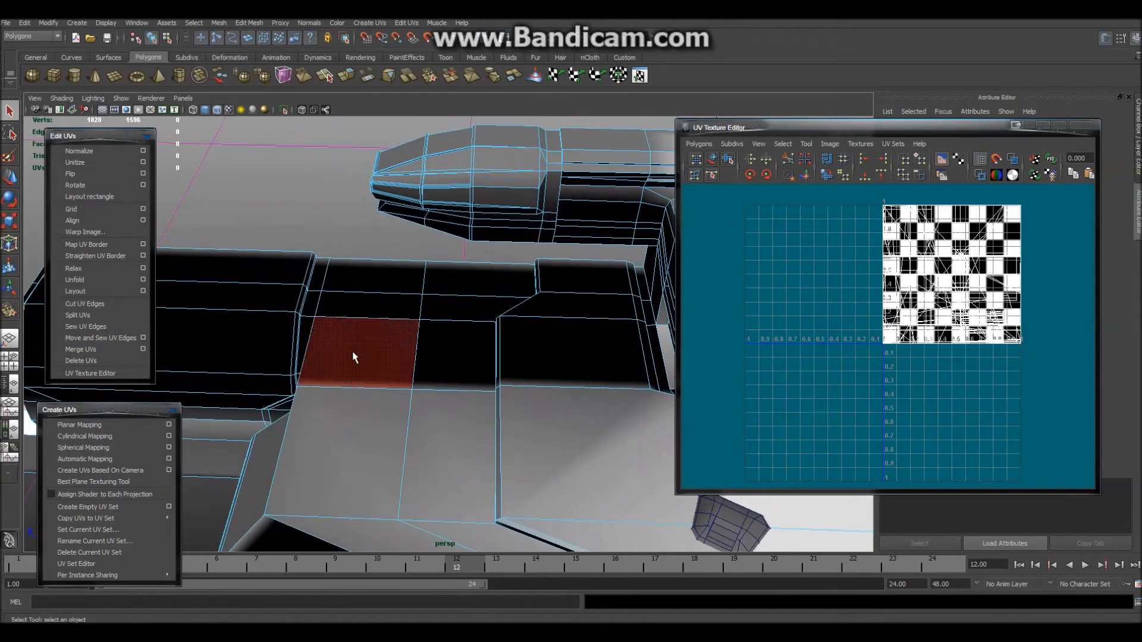
Select the narrow end faces and adjoining top faces of the forward upper deck, including its sloping outer faces
left_click(320, 286)
left_click(315, 304, "shift")
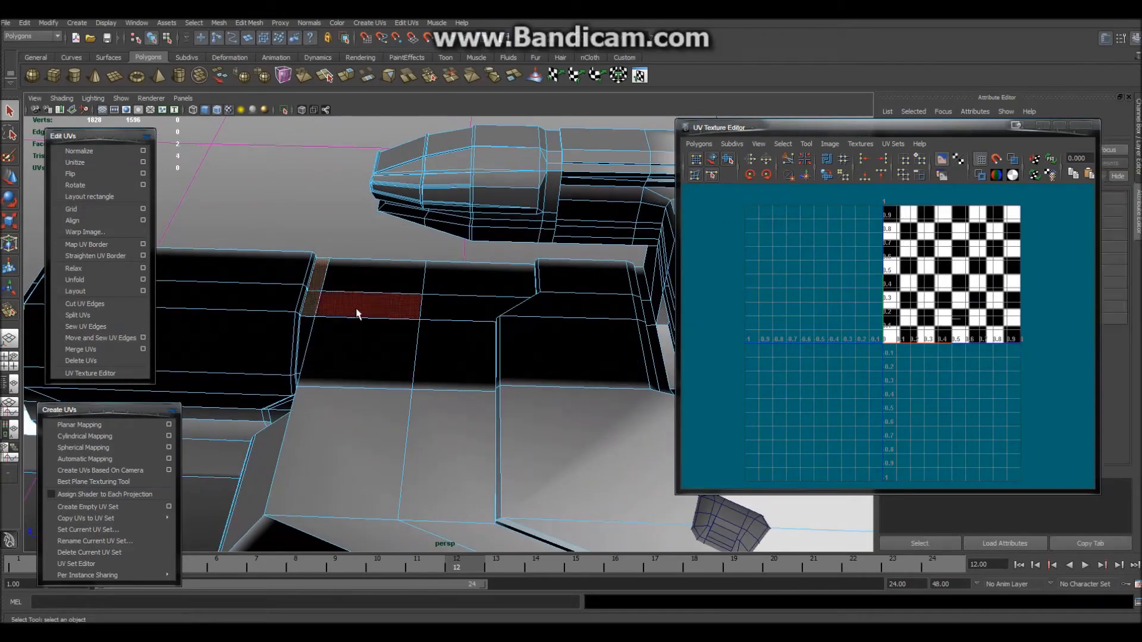
left_click(359, 312, "shift")
left_click(375, 285, "shift")
left_click(465, 304, "shift")
left_click(440, 282, "shift")
left_click(419, 366, "shift")
left_click(374, 358, "shift")
left_click(378, 439, "shift")
left_click(488, 474, "shift")
middle_click_drag(488, 474, 364, 218, "alt")
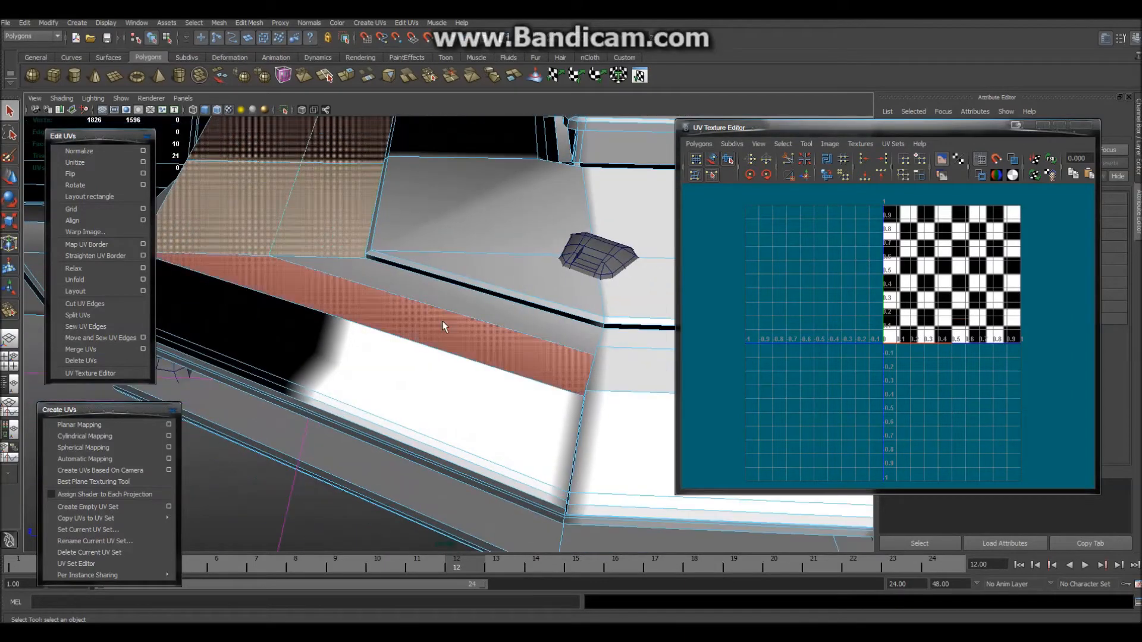
Extend the face selection backward along the deck's angled strip, undoing one wrongly added face
left_click(441, 320, "shift")
left_click(491, 305, "shift")
left_click(649, 353, "shift")
left_click_drag(546, 383, 569, 382, "alt")
key("ctrl+z")
left_click_drag(573, 340, 503, 381, "alt")
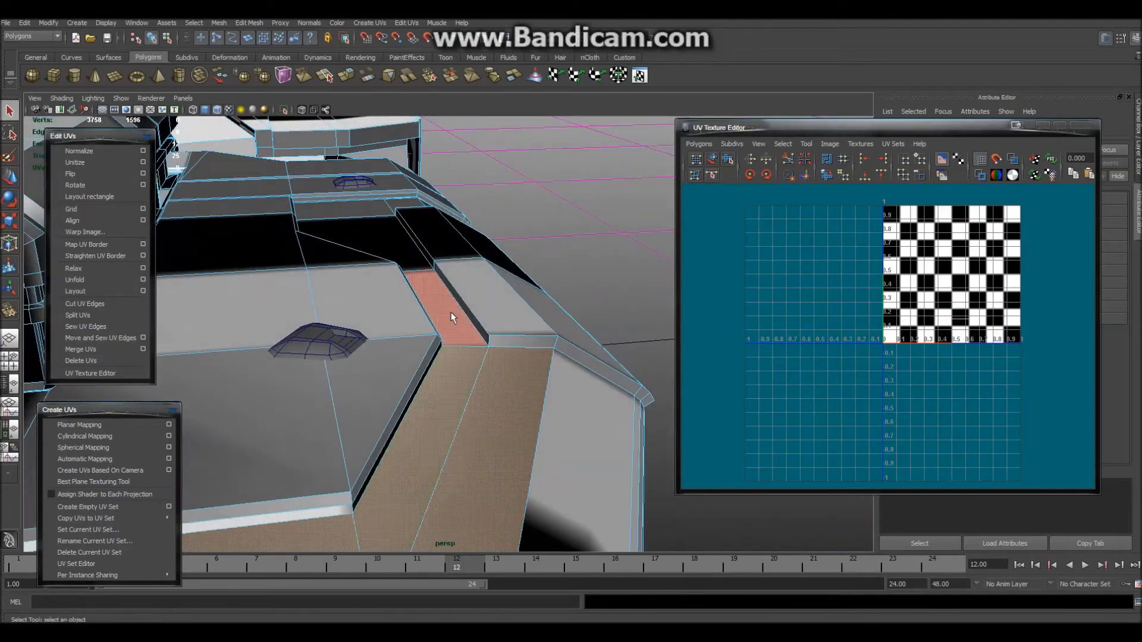
left_click(454, 314, "shift")
left_click(386, 235, "shift")
left_click_drag(434, 252, 374, 291, "alt")
middle_click_drag(660, 269, 265, 341, "alt")
left_click_drag(265, 341, 244, 334, "alt")
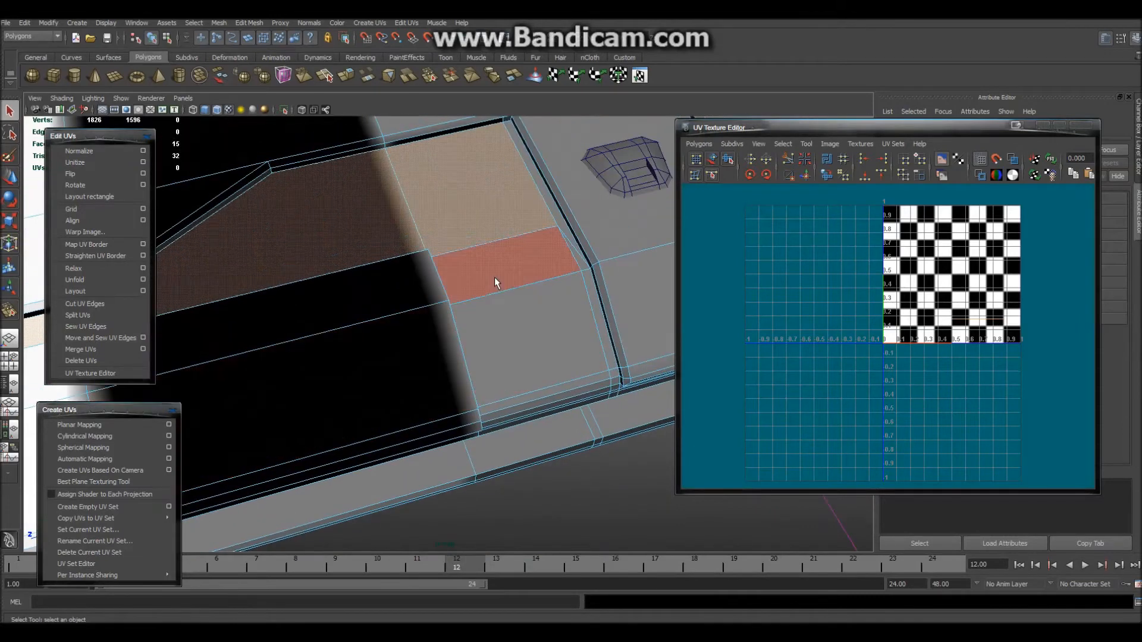
Add the rear deck panels, the thin strip beside their raised border and the outer rim face to the selection
left_click(495, 278, "shift")
left_click(536, 338, "shift")
left_click_drag(585, 311, 604, 298, "alt")
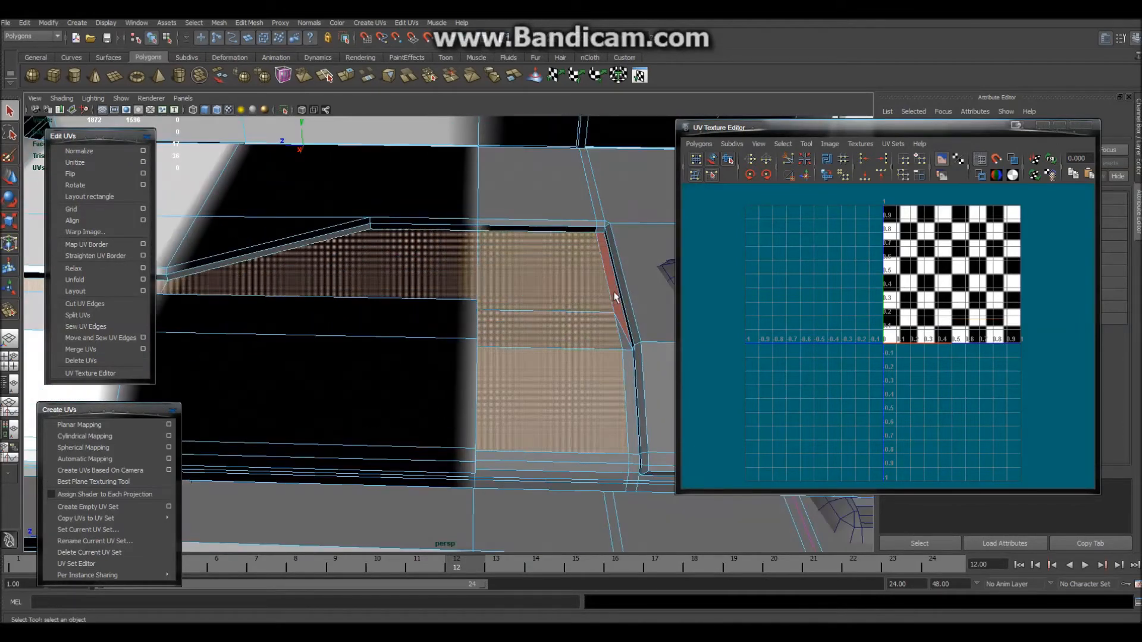
left_click(627, 364, "shift")
left_click_drag(553, 416, 441, 333, "alt")
middle_click_drag(441, 333, 432, 238, "alt")
right_click_drag(431, 236, 426, 313, "alt")
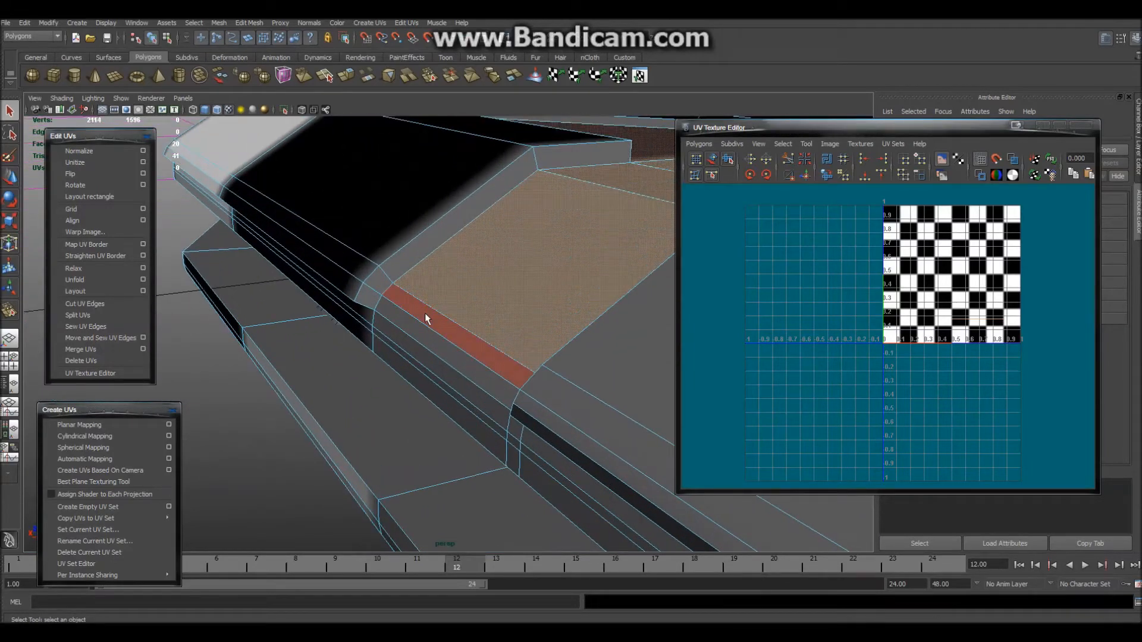
left_click(425, 313, "shift")
left_click_drag(444, 221, 549, 356, "alt")
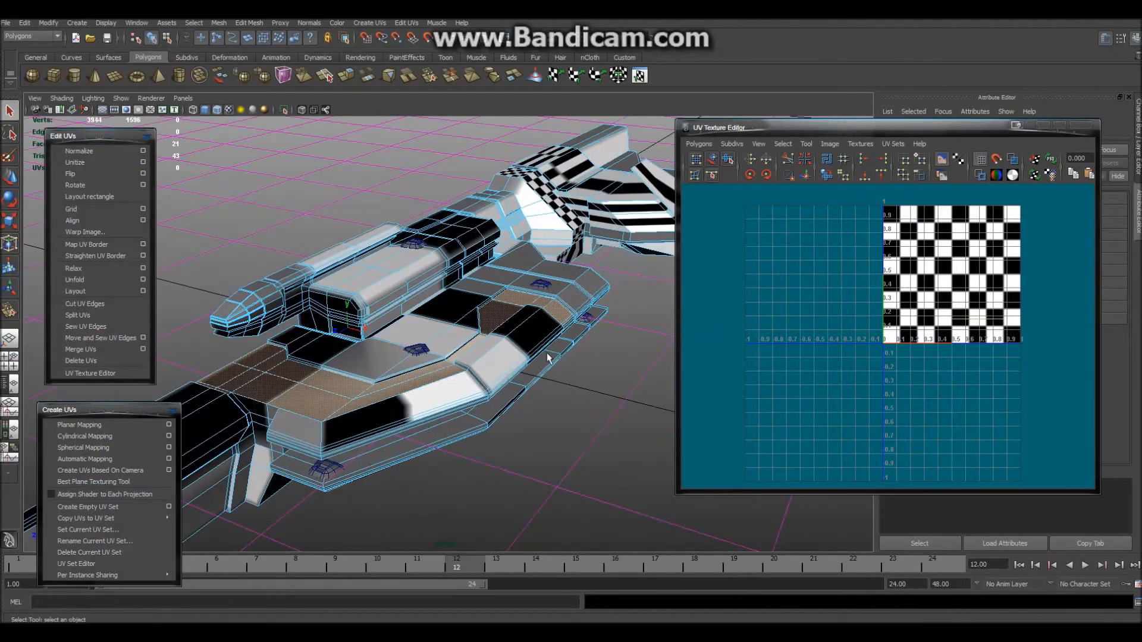
Apply planar mapping from the Y axis to the selected deck faces and replace the UV editor's checker background with plain grey
left_click(169, 424)
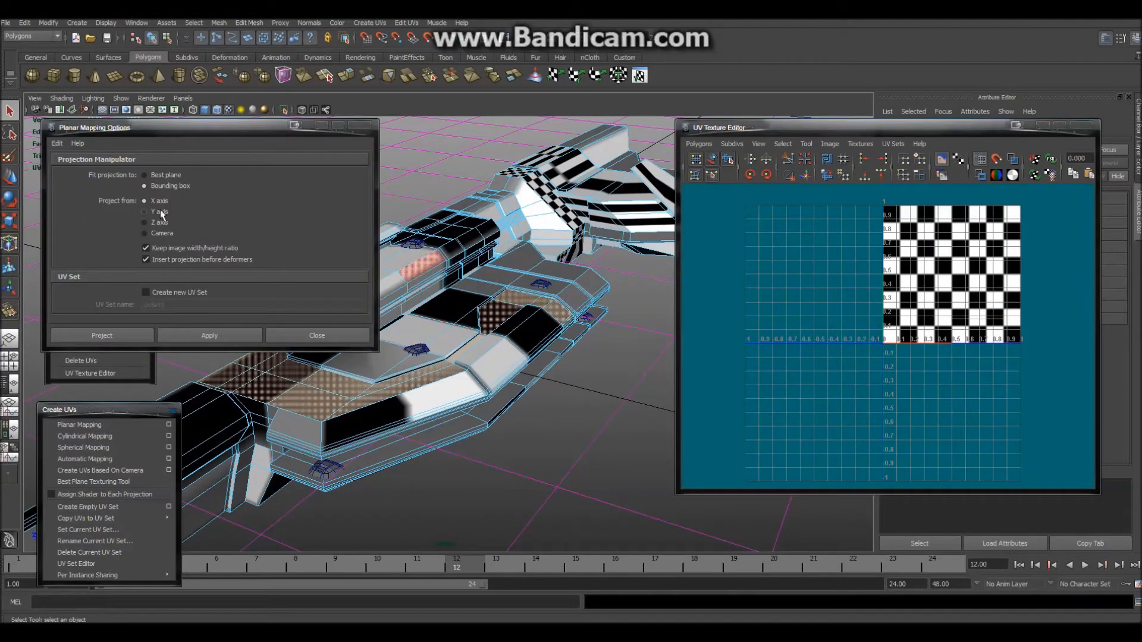
left_click(210, 336)
middle_click_drag(845, 333, 921, 368, "alt")
scroll(812, 352, "up", 3)
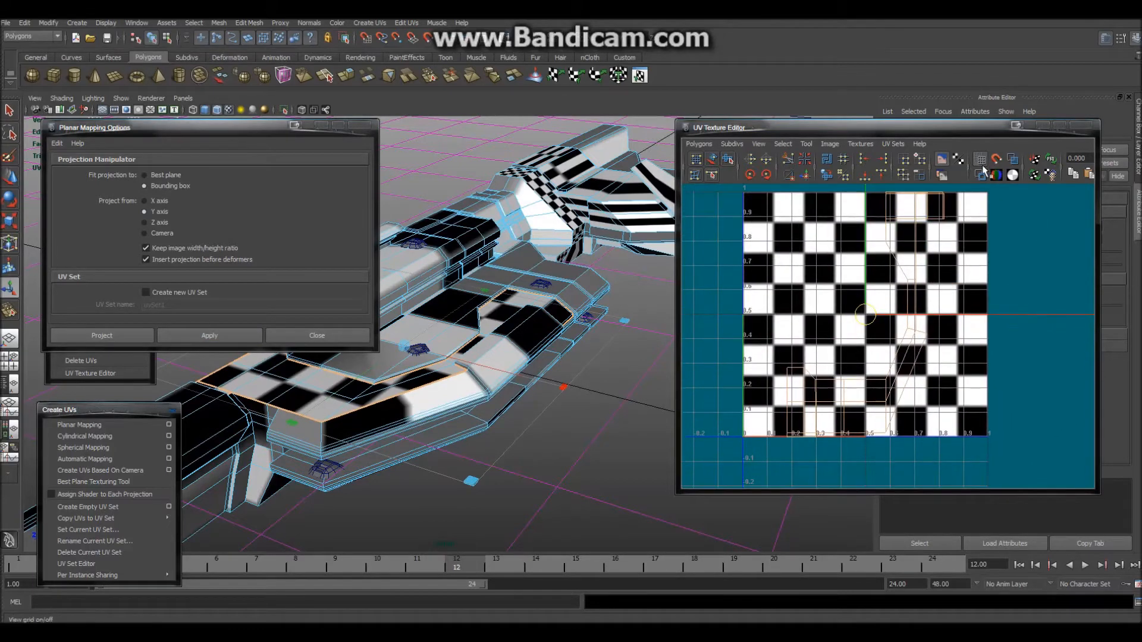
left_click(1014, 175)
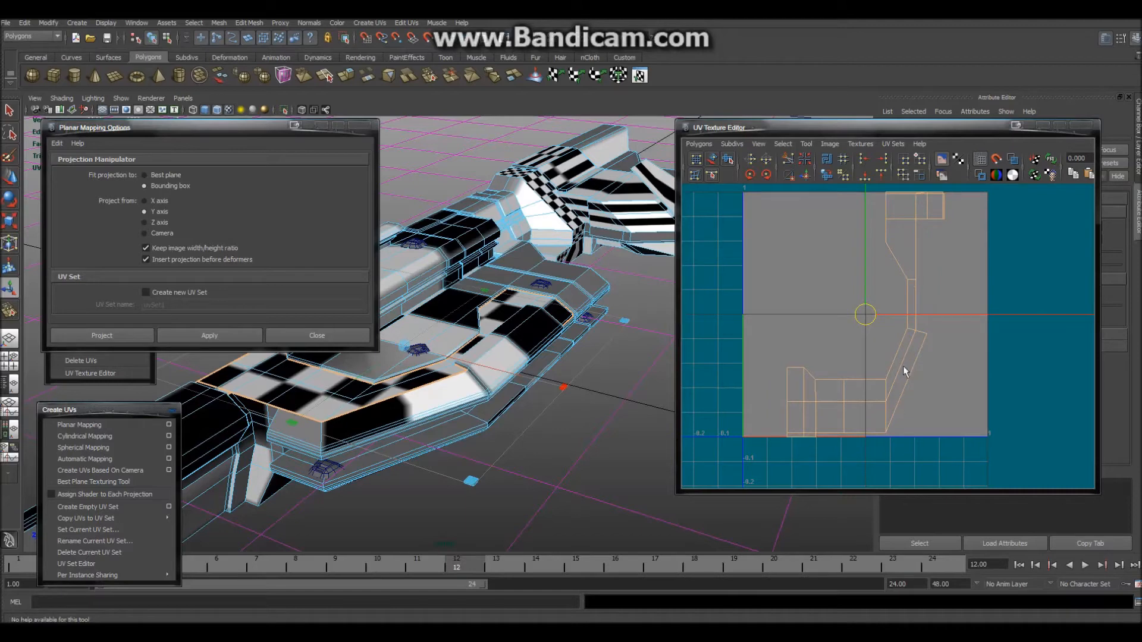
middle_click_drag(924, 367, 921, 389, "alt")
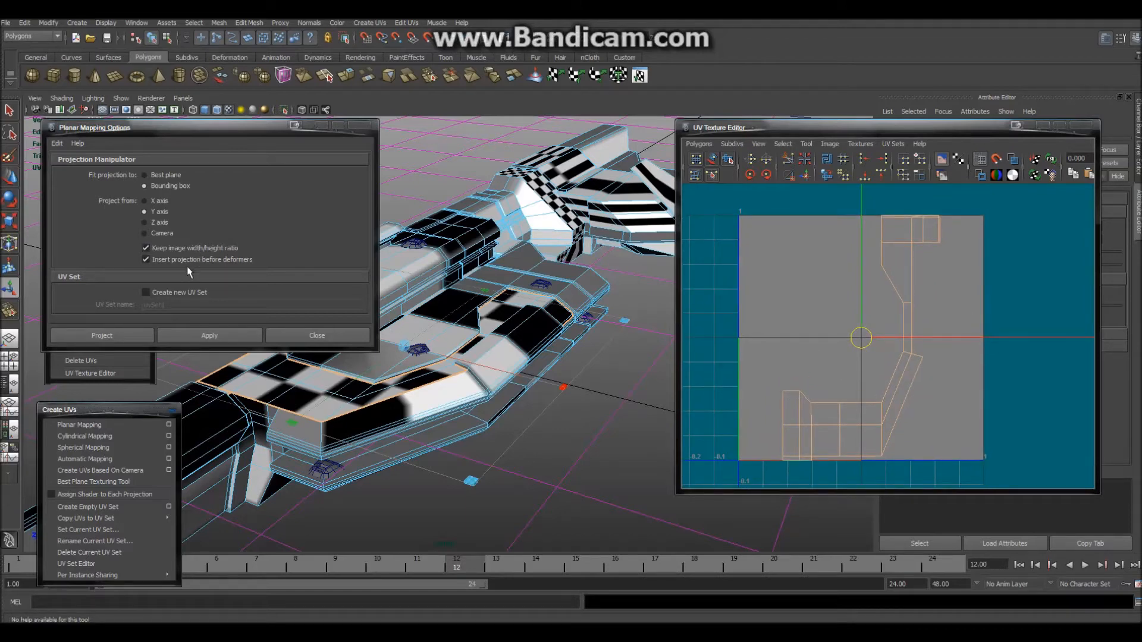
Select the deck shell's UVs and move them well outside the 0-1 UV square
right_click_drag(882, 395, 922, 398)
scroll(951, 327, "down", 5)
key("w")
left_click_drag(878, 334, 1045, 334)
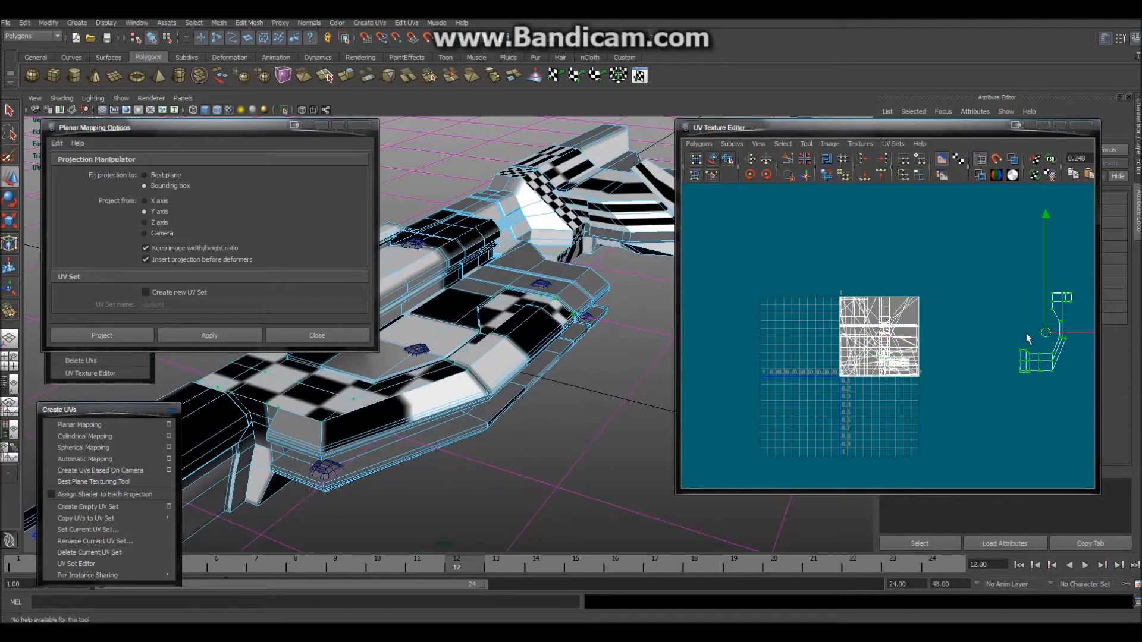
Select the remaining unmapped hull UVs and move them out of the 0-1 square, opposite the deck shell
right_click_drag(851, 318, 957, 261)
left_click_drag(958, 262, 796, 421)
left_click_drag(875, 337, 739, 363)
scroll(844, 415, "up", 5)
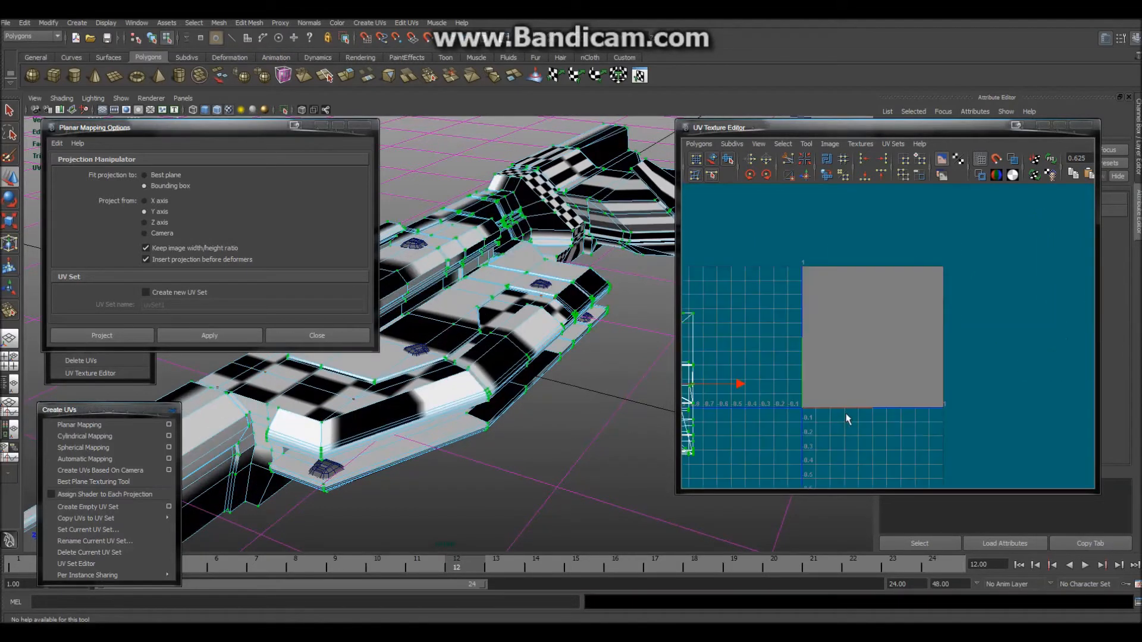
Deselect the UVs and examine the empty 0-1 square, the unmapped UVs and the separated deck shell
left_click(799, 454)
scroll(795, 460, "up", 3)
middle_click_drag(780, 397, 850, 272, "alt")
mouse_move(826, 367)
middle_mouse_down("alt")
mouse_move(860, 343)
mouse_move(849, 364)
middle_mouse_up("alt")
scroll(848, 367, "down", 5)
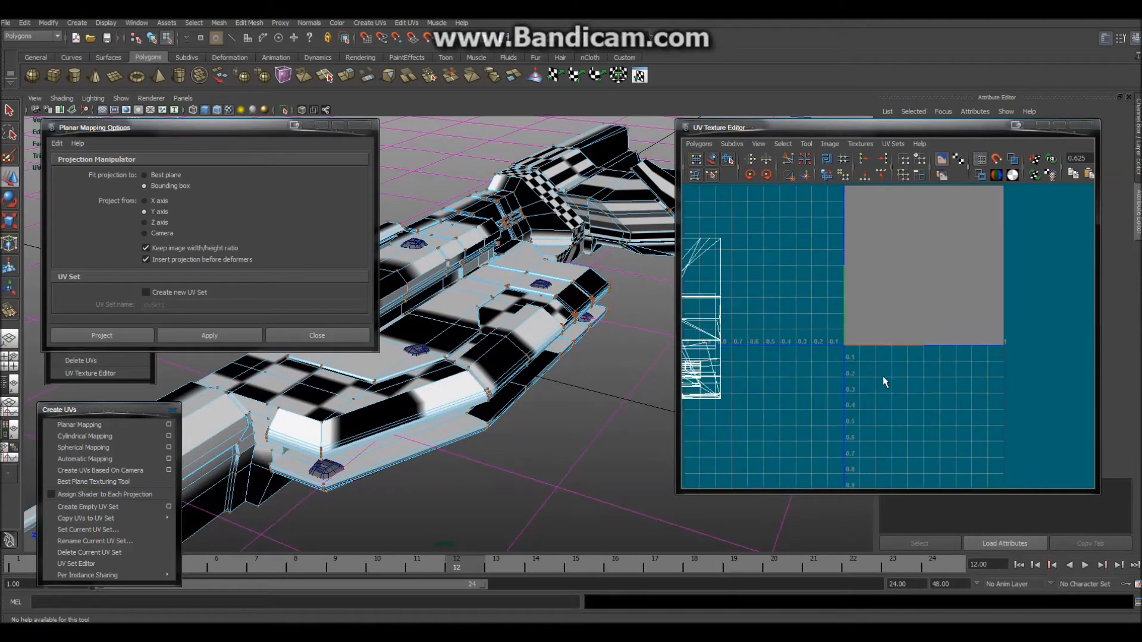
scroll(881, 380, "down", 4)
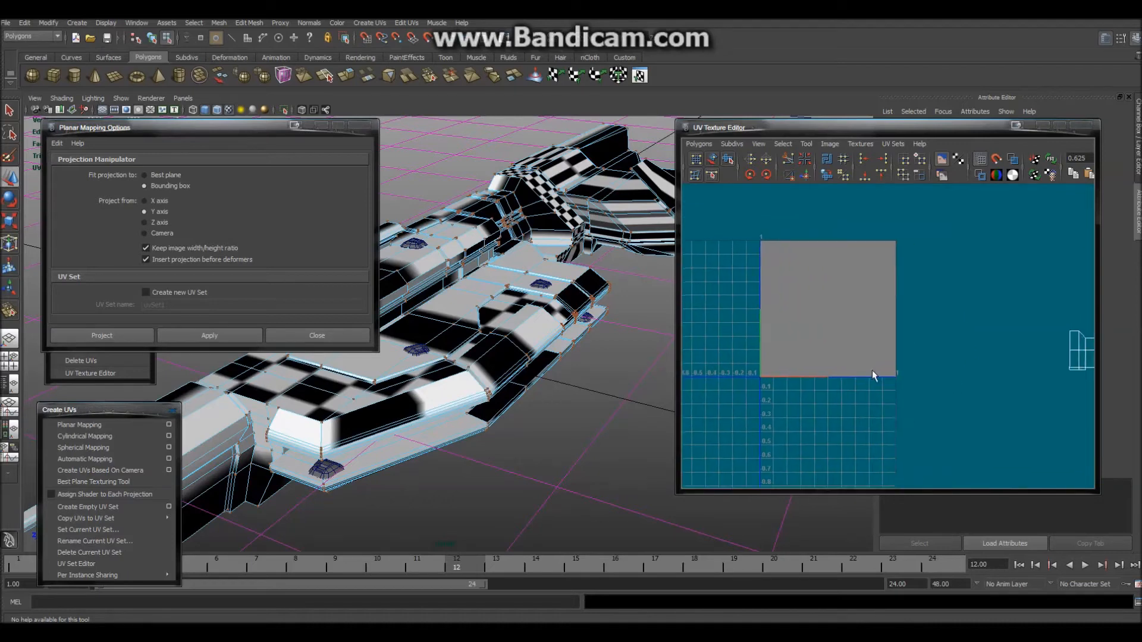
middle_click_drag(868, 366, 937, 328, "alt")
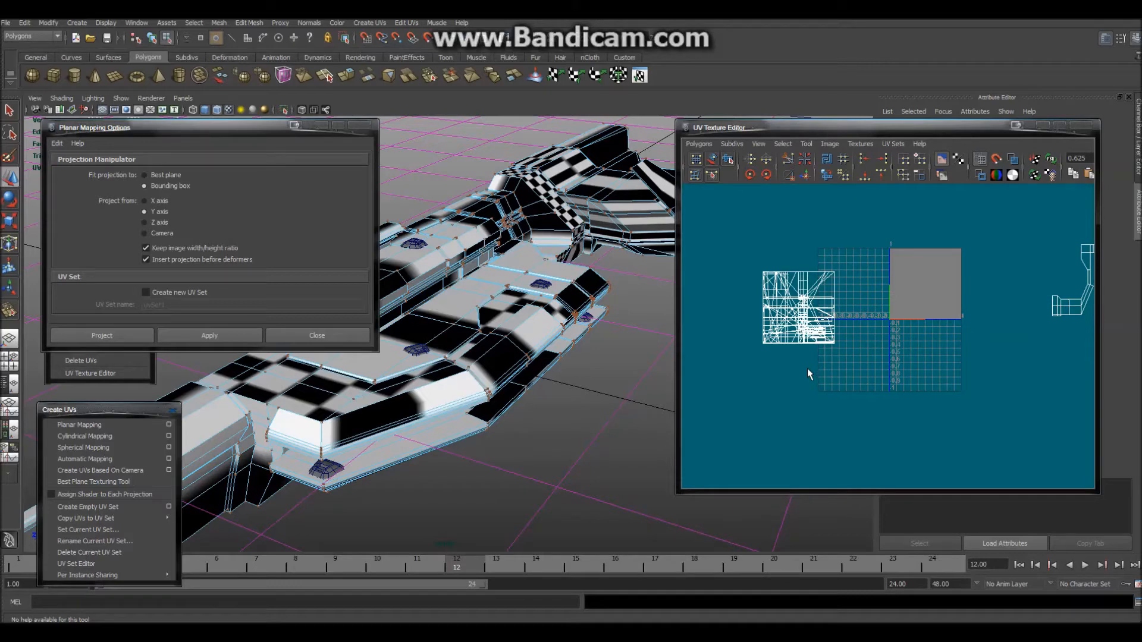
scroll(851, 298, "up", 4)
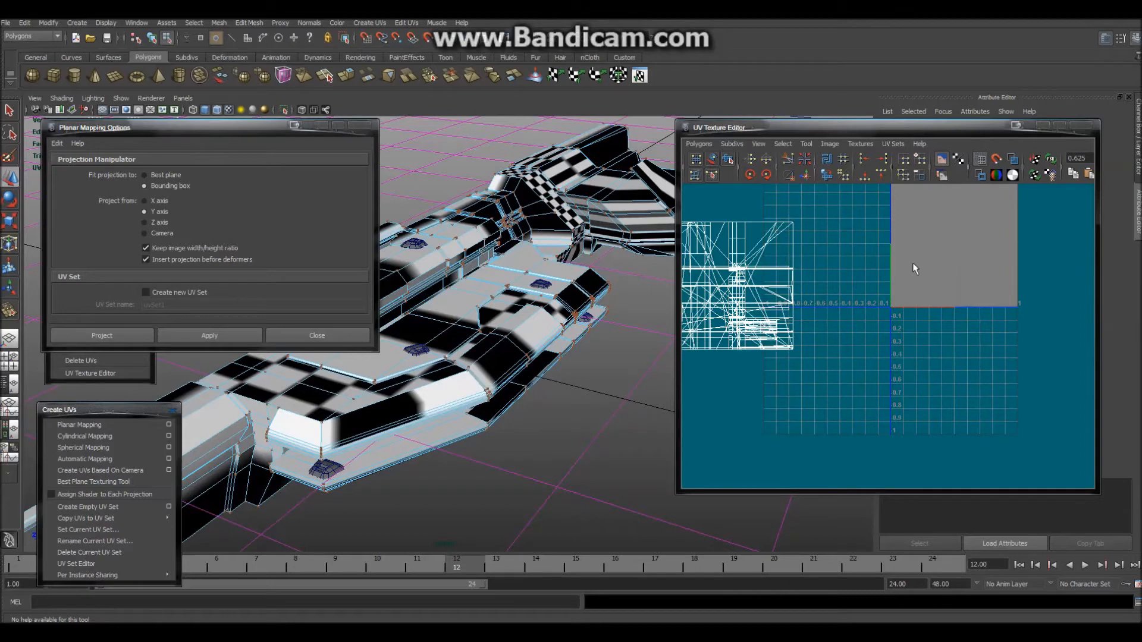
middle_click_drag(927, 287, 768, 308, "alt")
scroll(872, 334, "down", 3)
middle_click_drag(934, 355, 876, 355, "alt")
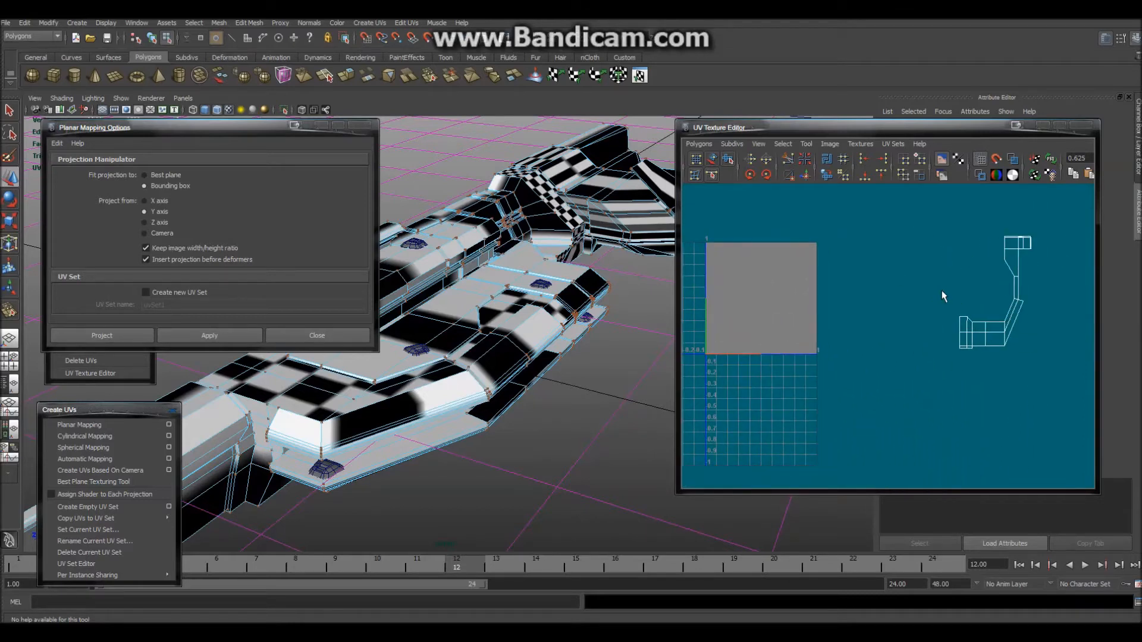
middle_click_drag(898, 278, 828, 301, "alt")
Select the deck shell's UVs in the UV editor and convert the selection to faces
scroll(818, 306, "up", 5)
left_click_drag(570, 350, 466, 361, "alt")
middle_click_drag(877, 259, 872, 277, "alt")
right_click_drag(871, 277, 933, 277)
scroll(782, 262, "down", 3)
left_click_drag(953, 474, 956, 476)
right_click(845, 406)
right_click(845, 405, "ctrl")
right_click_drag(855, 386, 850, 436, "ctrl")
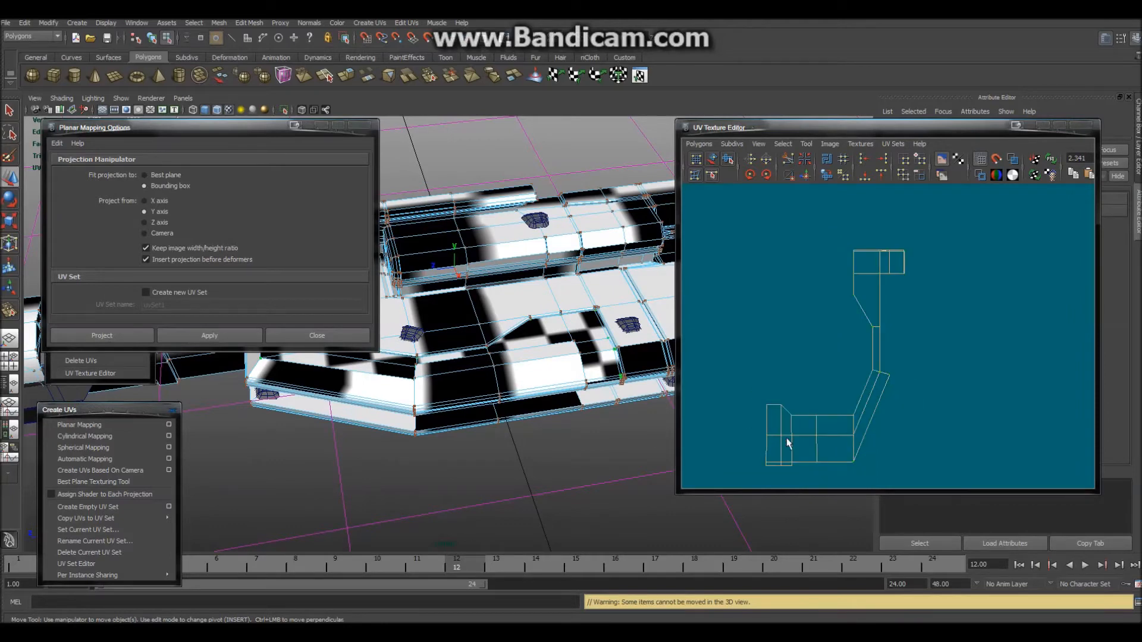
Add the missed rim face by the deck's rear corner and reapply planar mapping from the Y axis
middle_click_drag(555, 441, 476, 375, "alt")
scroll(476, 375, "up", 5)
scroll(551, 347, "up", 3)
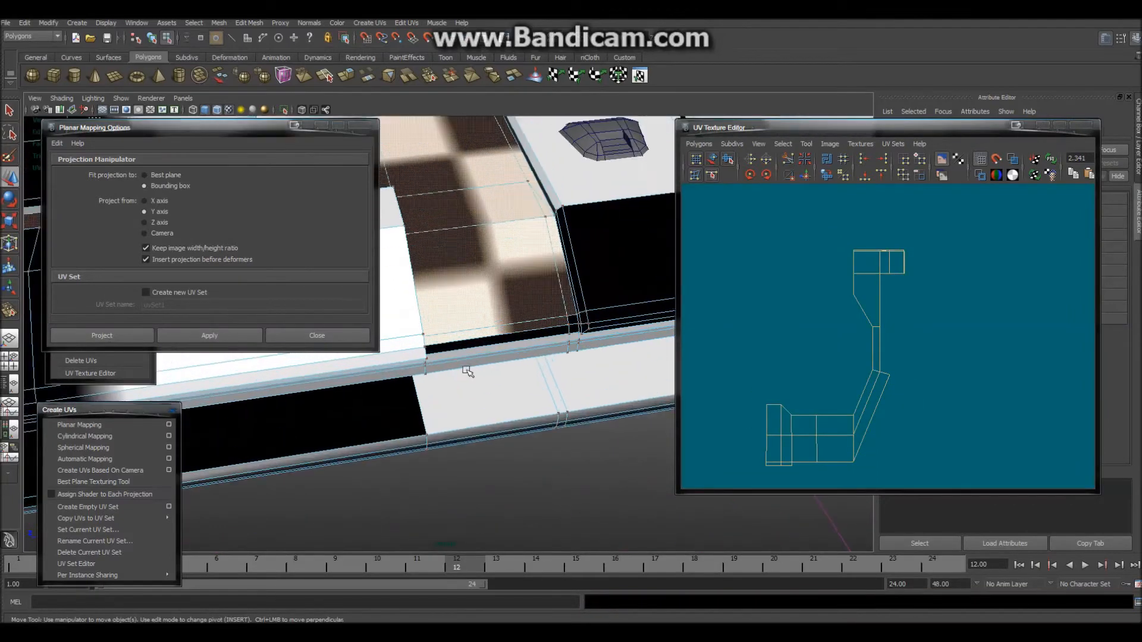
right_click_drag(619, 305, 619, 332)
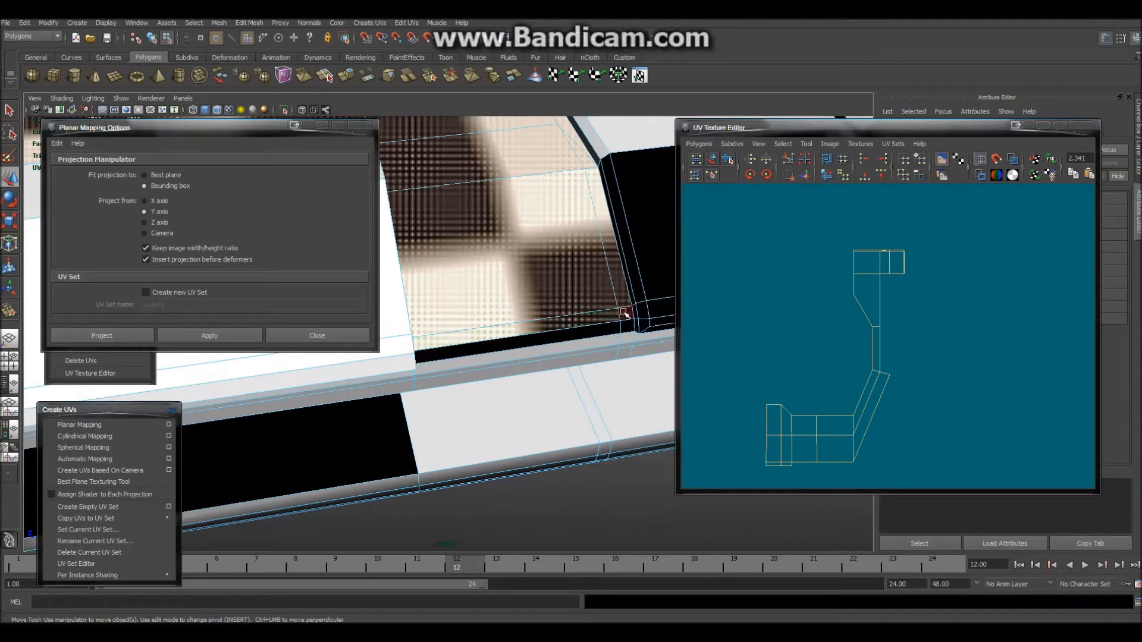
left_click(584, 334)
left_click(228, 335)
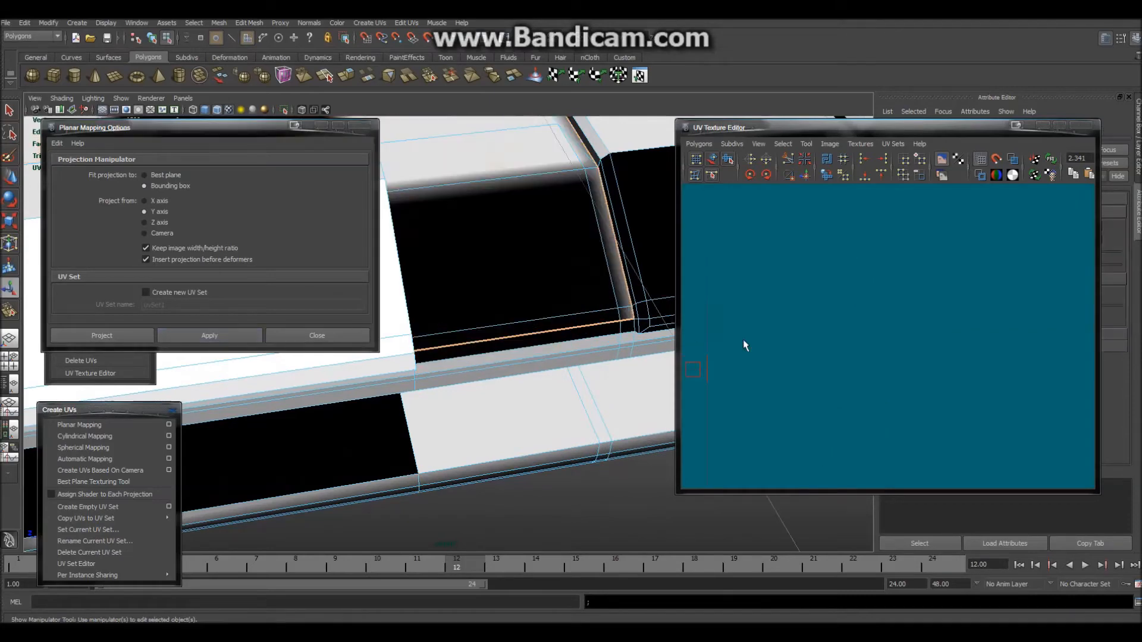
Convert the remapped deck faces to UVs and move the shell clear of the 0-1 square
scroll(748, 345, "down", 3)
right_click_drag(801, 340, 831, 339, "ctrl")
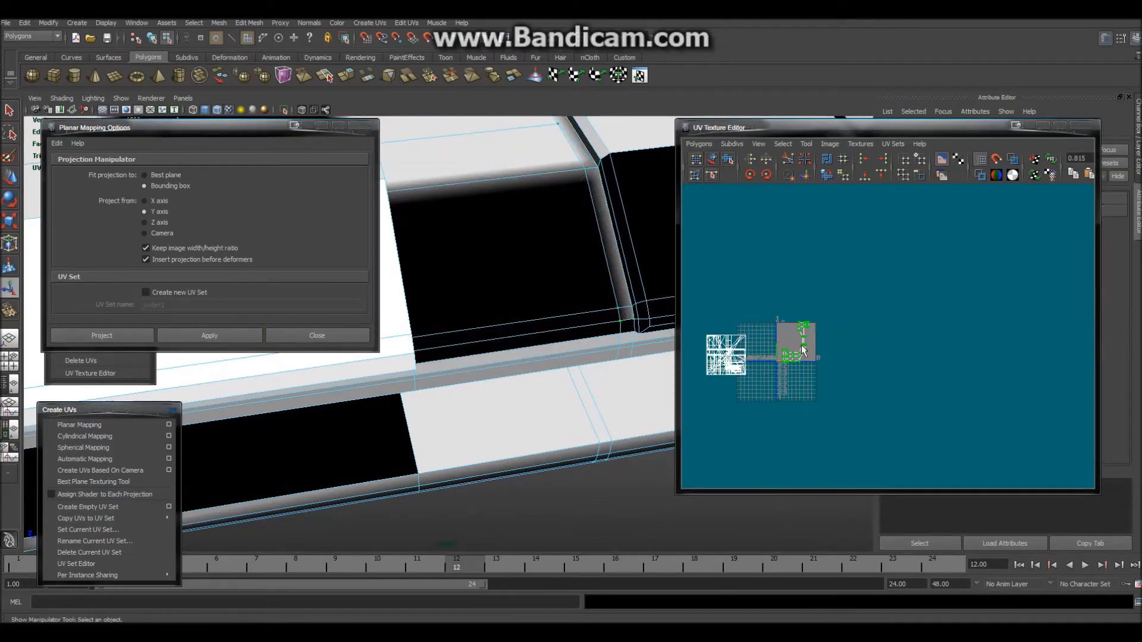
key("w")
left_click_drag(801, 351, 863, 350)
Select the small stacked faces on the side edge of the upper hull plate at its corner
left_click_drag(566, 420, 427, 402, "alt")
middle_click_drag(428, 403, 515, 423, "alt")
left_click_drag(515, 423, 701, 368, "alt")
middle_click_drag(701, 369, 571, 372, "alt")
left_click_drag(570, 371, 574, 433, "alt")
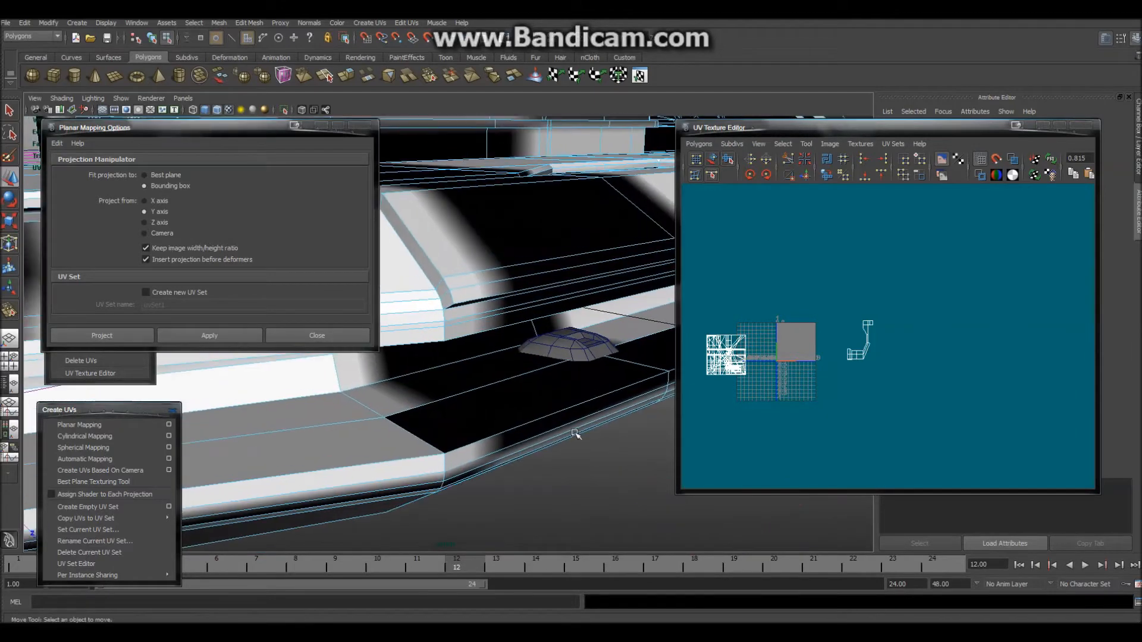
left_click(467, 310)
left_click(466, 321, "shift")
left_click(466, 330, "shift")
Add the long side-edge faces at the end of the upper hull plate and the start of the adjoining section
left_click_drag(466, 330, 309, 394, "alt")
left_click_drag(589, 396, 527, 335, "alt")
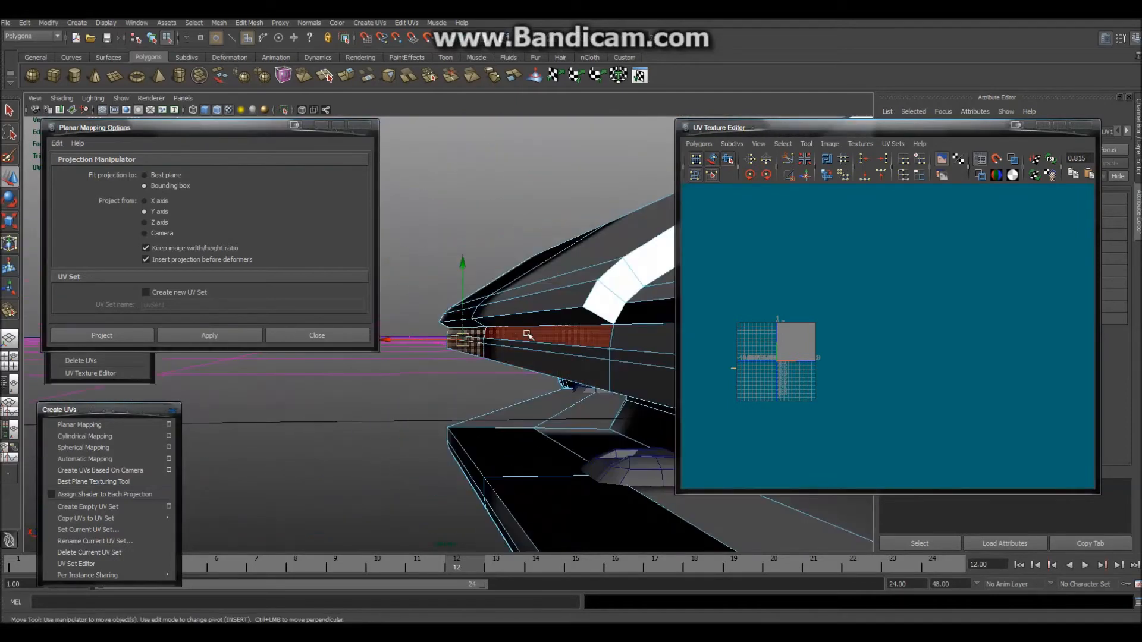
left_click(531, 344, "shift")
left_click(535, 354, "shift")
left_click(544, 368, "shift")
left_click(624, 341, "shift")
left_click(625, 356, "shift")
left_click_drag(599, 370, 554, 321, "alt")
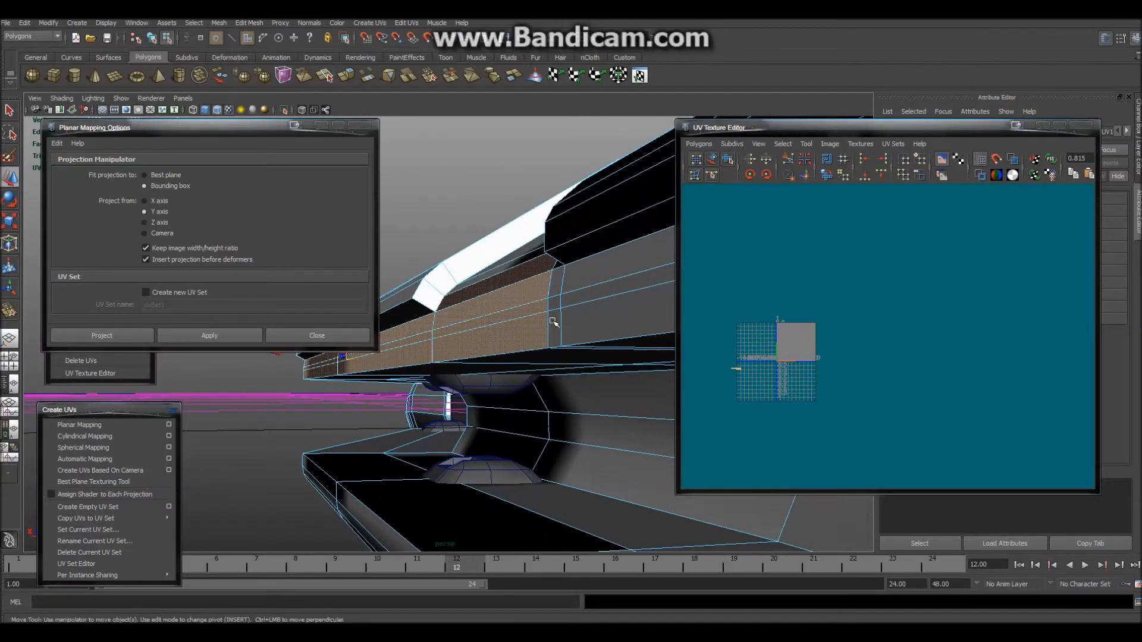
Continue the side-edge selection with the stacked faces of the next section of the upper hull plate
left_click_drag(504, 347, 486, 288, "alt")
left_click(510, 277, "shift")
left_click(537, 291, "shift")
left_click(530, 302, "shift")
left_click(528, 320, "shift")
middle_click_drag(596, 323, 504, 323, "alt")
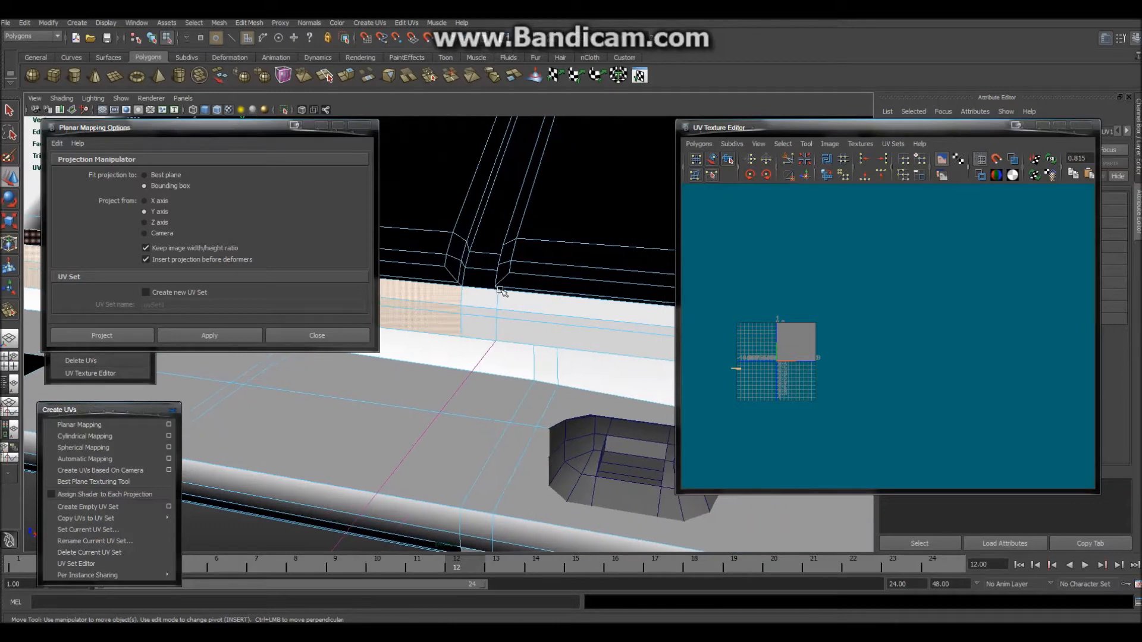
Turn off textured display and add the side-edge faces beyond the groove between the deck panels
left_click(230, 110)
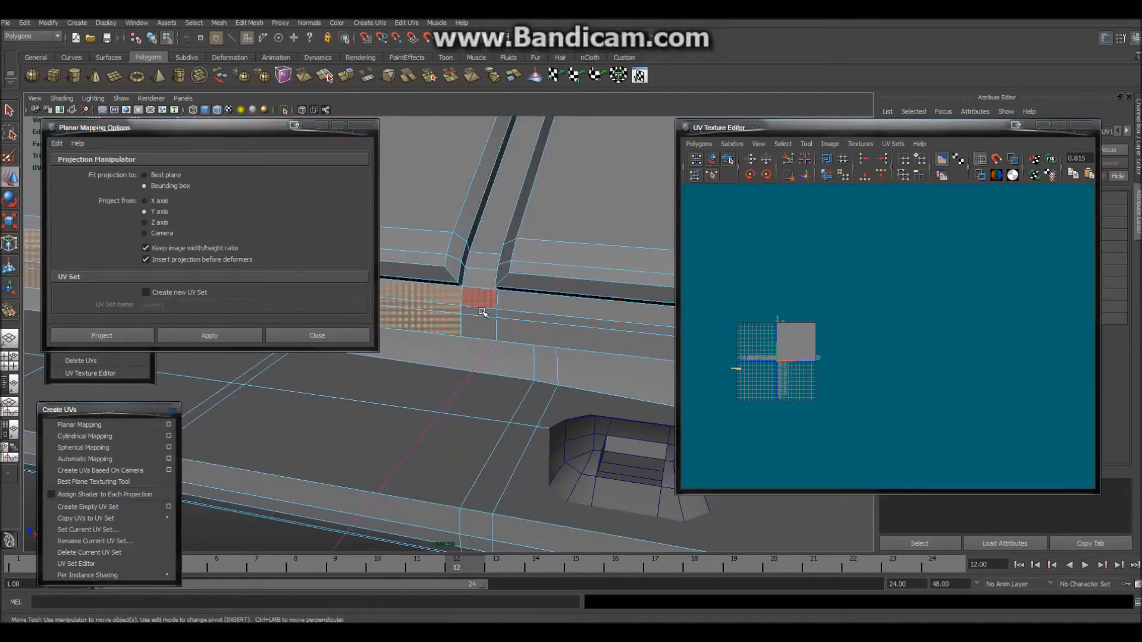
left_click(510, 303, "shift")
left_click(507, 315, "shift")
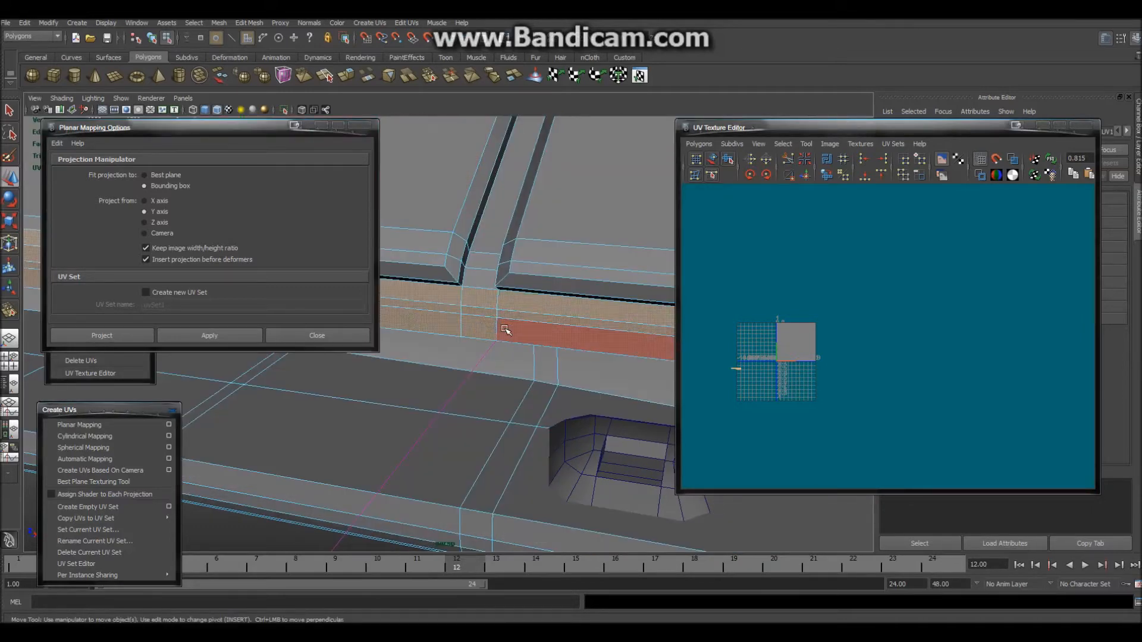
left_click(504, 330, "shift")
left_click_drag(491, 305, 474, 335, "alt")
scroll(490, 318, "down", 5)
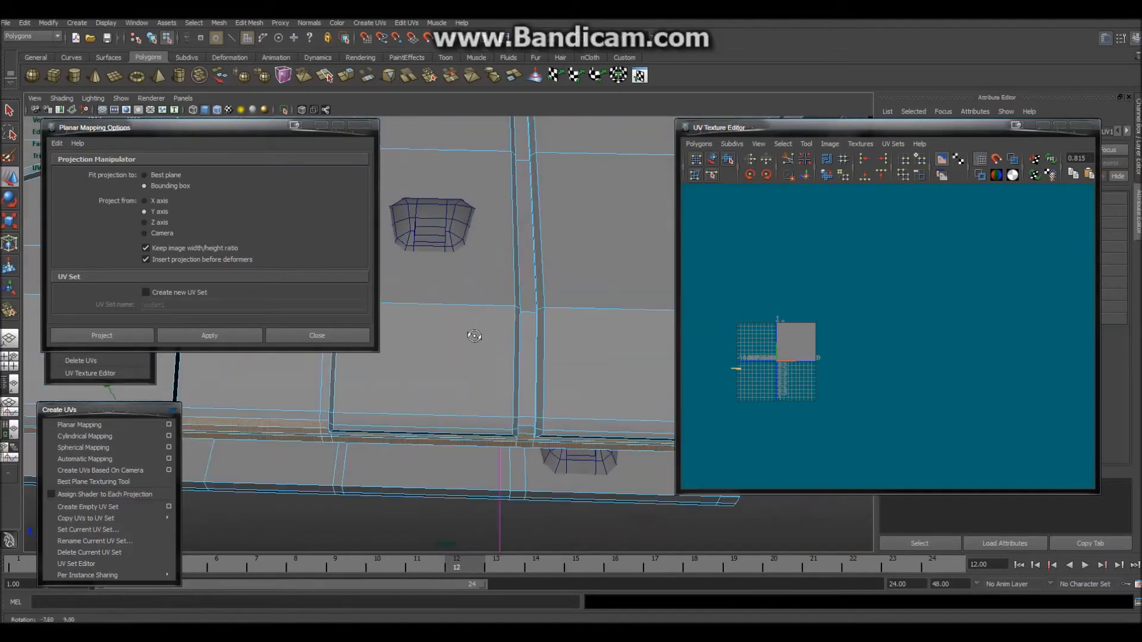
Apply planar mapping from the X axis to the side-edge faces and move their UVs beside the deck shell
left_click_drag(517, 425, 509, 369, "alt")
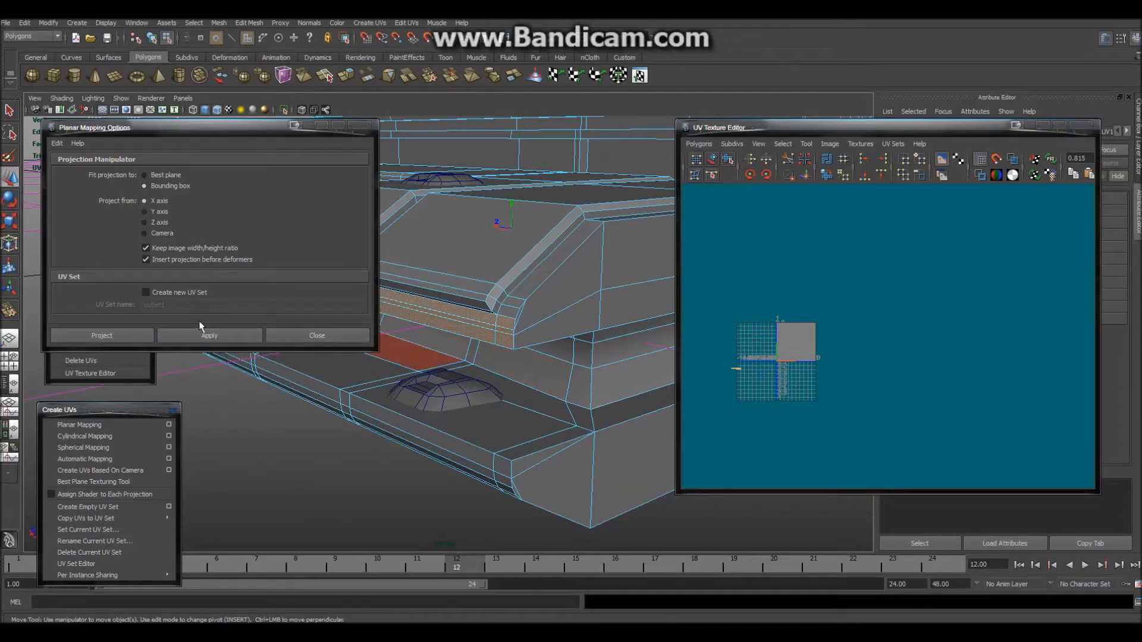
left_click(205, 335)
right_click_drag(797, 343, 839, 352, "ctrl")
key("w")
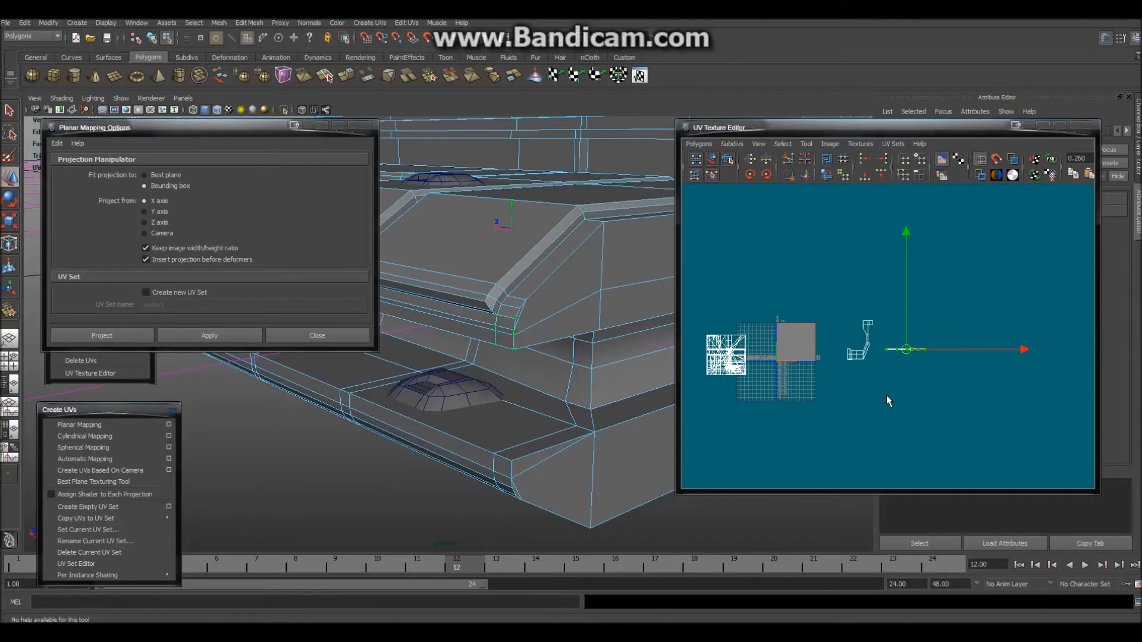
left_click(887, 396)
left_click_drag(469, 327, 530, 364, "alt")
middle_click_drag(518, 205, 631, 287, "alt")
right_click_drag(893, 349, 887, 374)
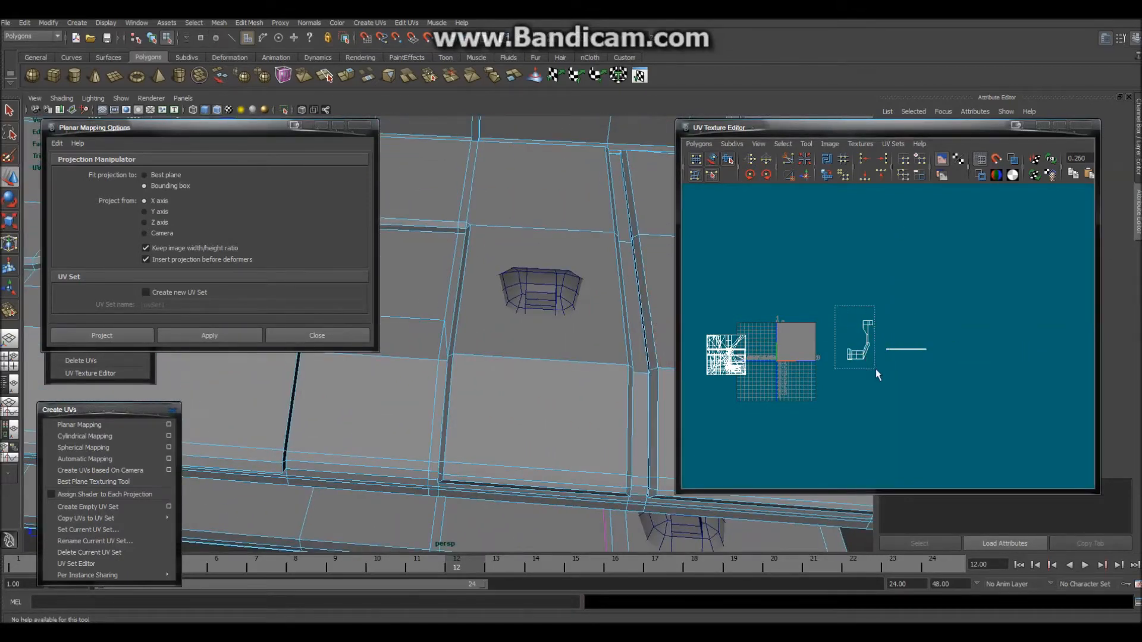
left_click_drag(873, 368, 875, 369)
left_click_drag(575, 324, 588, 223, "alt")
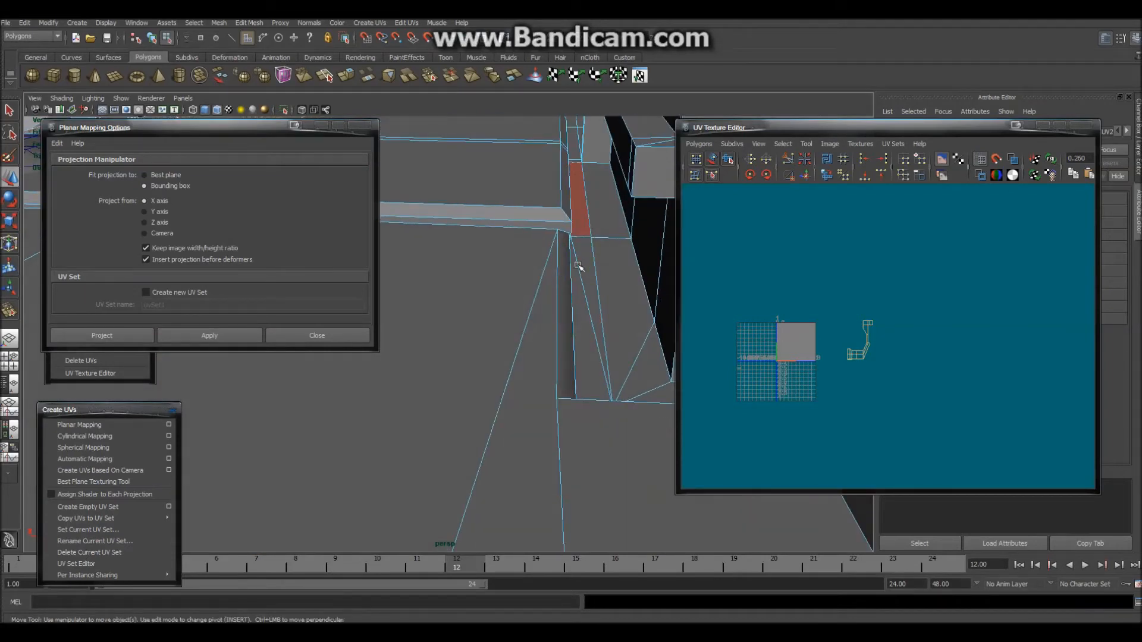
left_click_drag(576, 301, 665, 379, "alt")
middle_click_drag(665, 379, 527, 499, "alt")
scroll(413, 443, "up", 5)
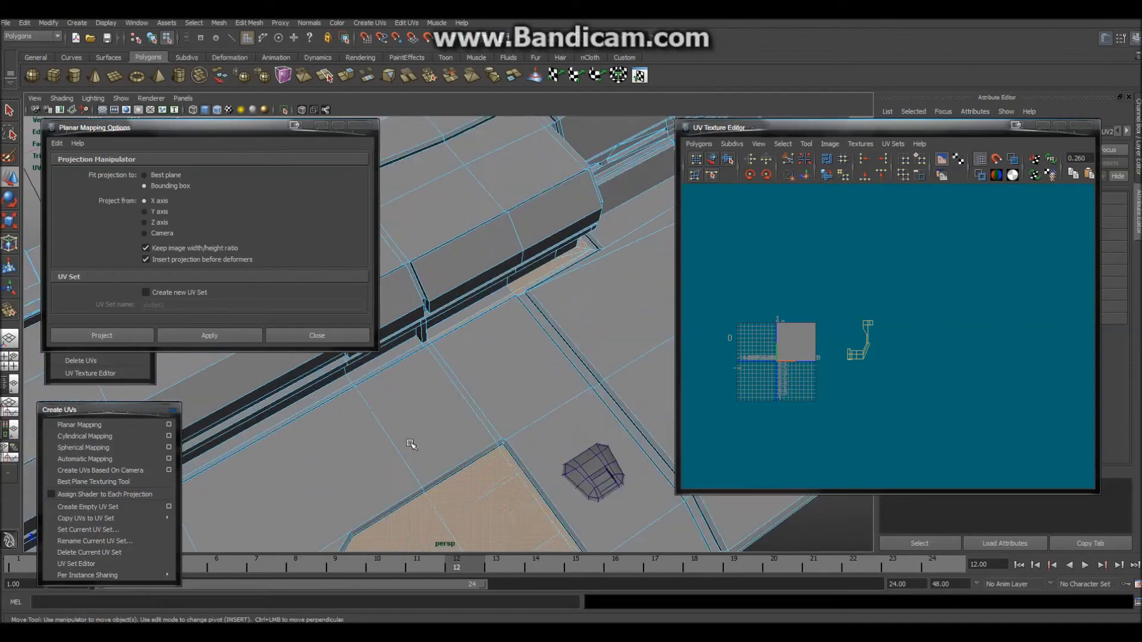
left_click_drag(427, 433, 423, 327, "alt")
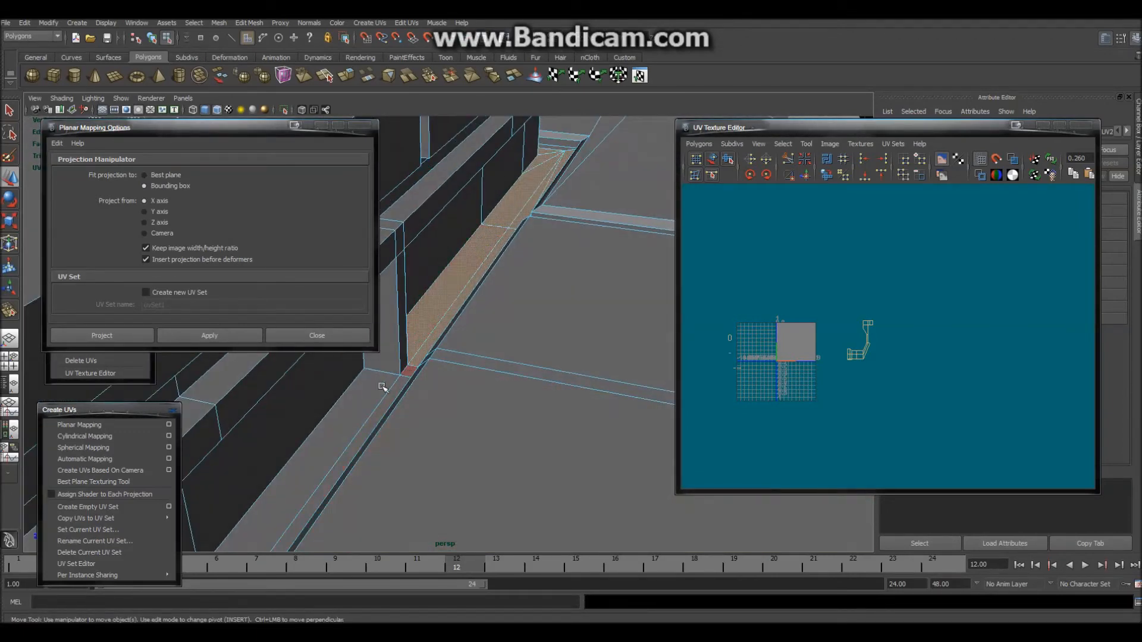
left_click_drag(558, 149, 393, 410, "alt")
middle_click_drag(523, 416, 404, 403, "alt")
scroll(404, 403, "up", 2)
left_click_drag(493, 416, 431, 395, "alt")
middle_click_drag(430, 395, 545, 511, "alt")
left_click_drag(546, 512, 431, 497, "alt")
middle_click_drag(440, 321, 351, 250, "alt")
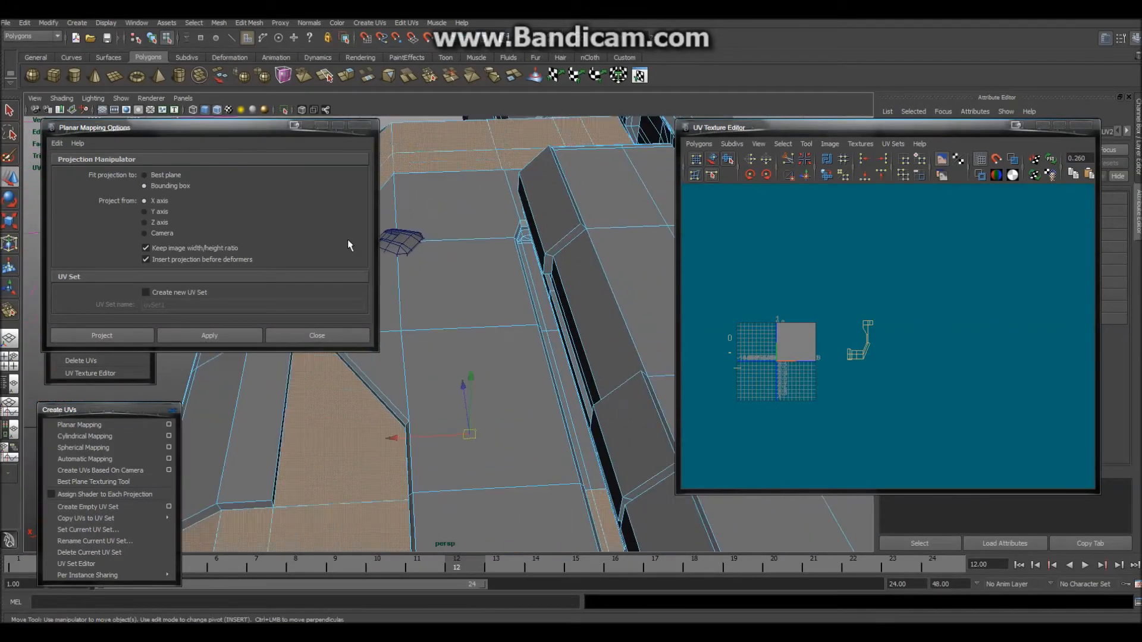
scroll(515, 441, "up", 3)
middle_click_drag(515, 441, 408, 248, "alt")
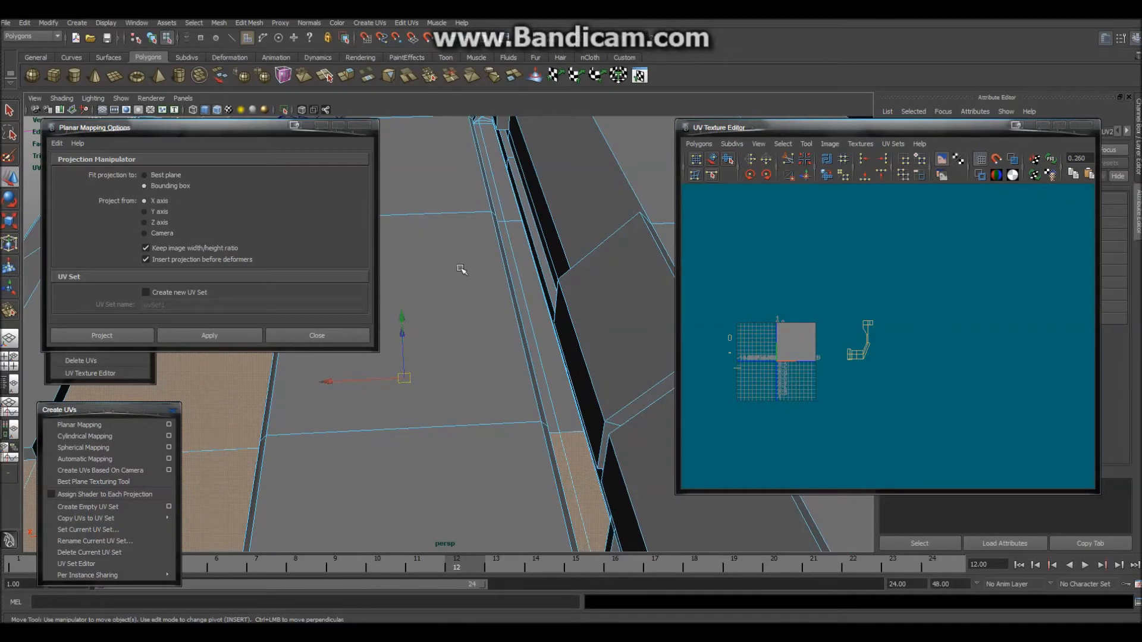
scroll(461, 271, "down", 7)
left_click(523, 237)
Merge the stray vertices at the end of the recessed floor strip beside the raised hull block with the Merge Vertex Tool
scroll(476, 250, "up", 5)
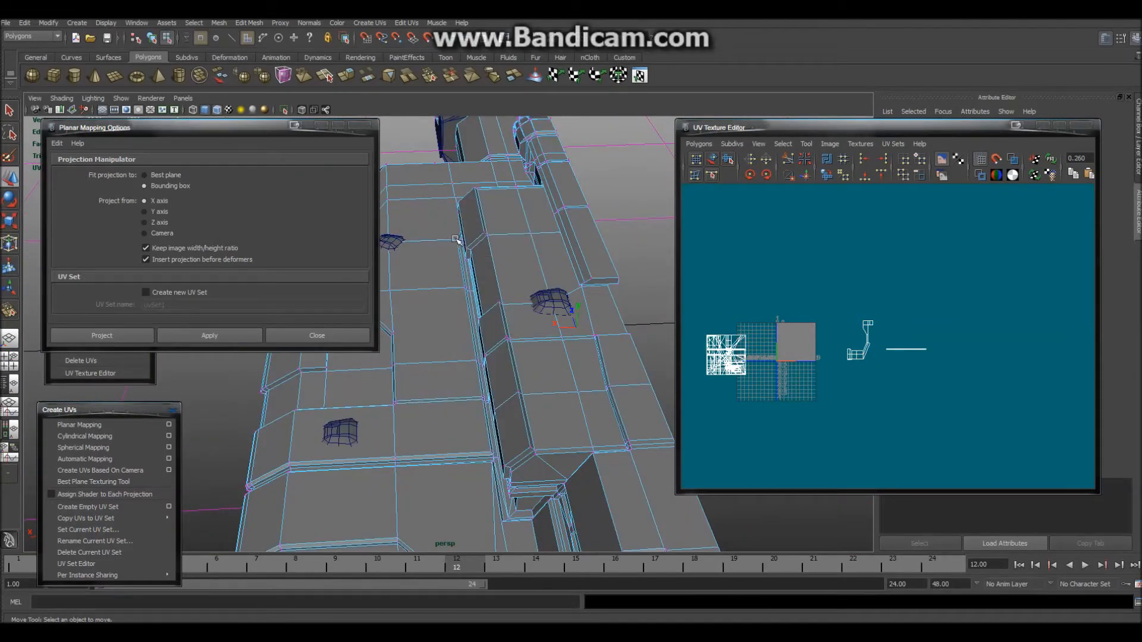
scroll(474, 315, "up", 10)
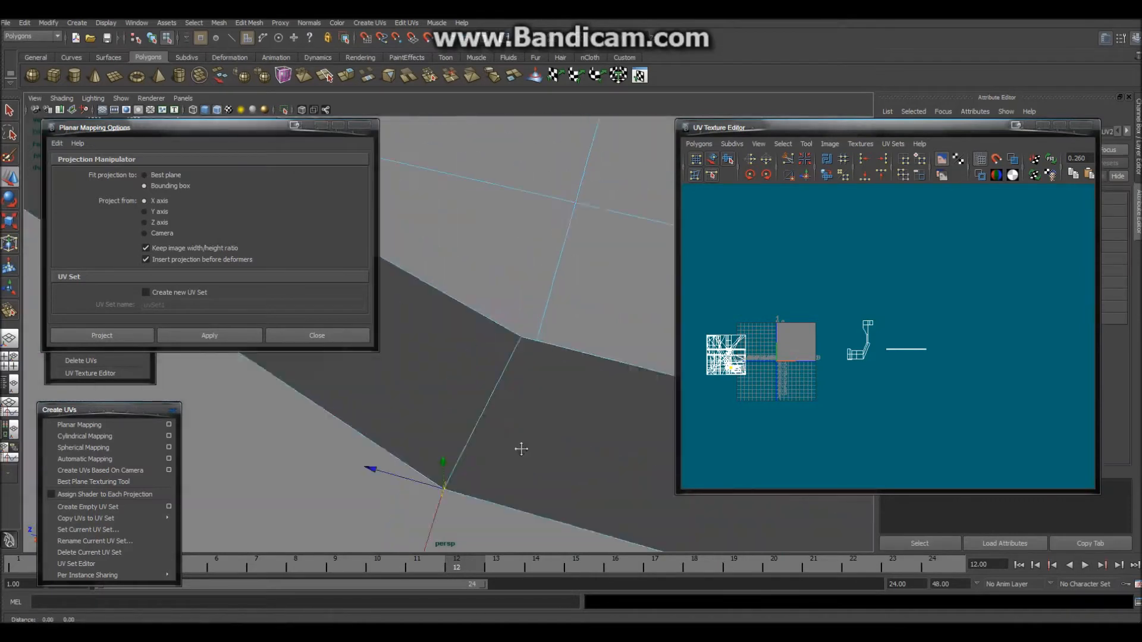
scroll(506, 428, "down", 4)
left_click_drag(492, 387, 683, 384, "alt")
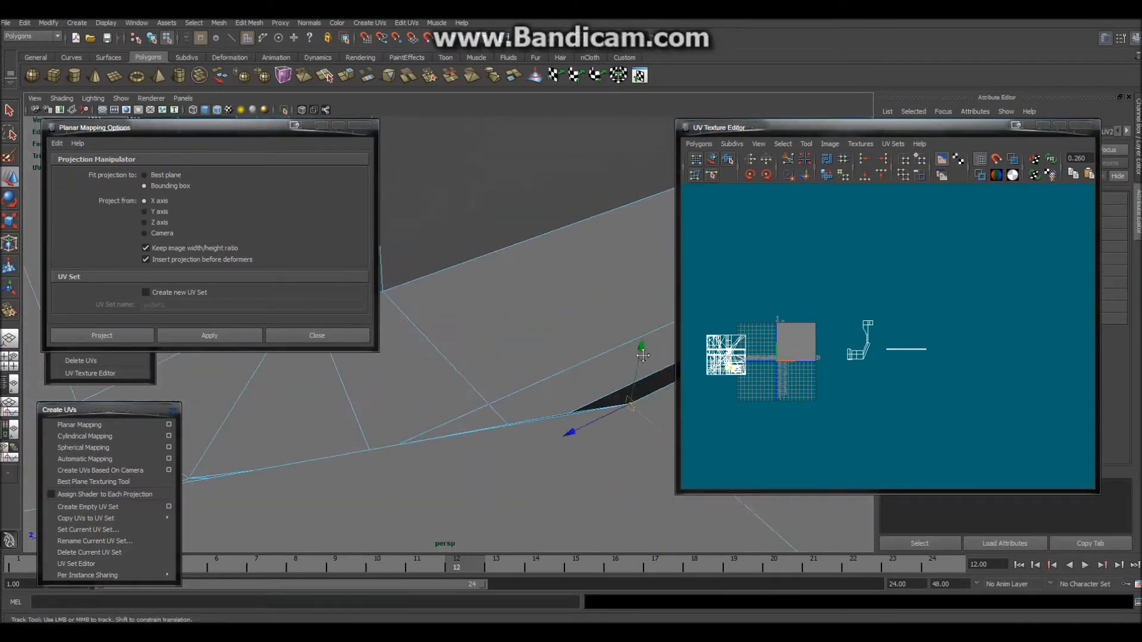
scroll(696, 380, "down", 3)
middle_click_drag(445, 357, 471, 364, "alt")
left_click_drag(471, 364, 387, 377, "alt")
right_click(389, 375, "shift")
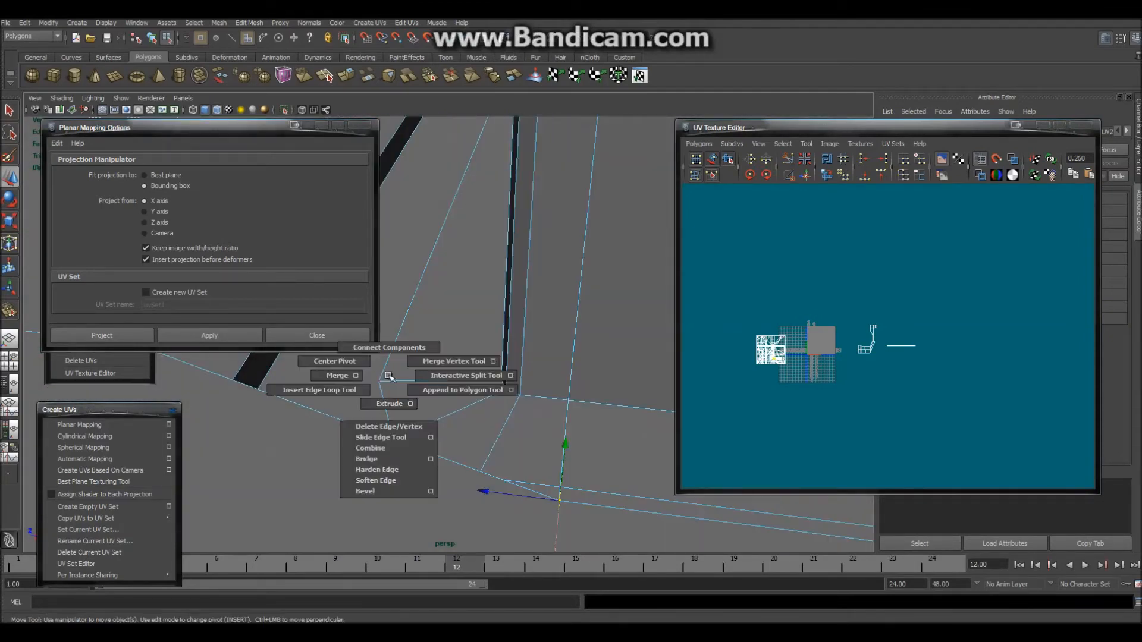
left_click(424, 357)
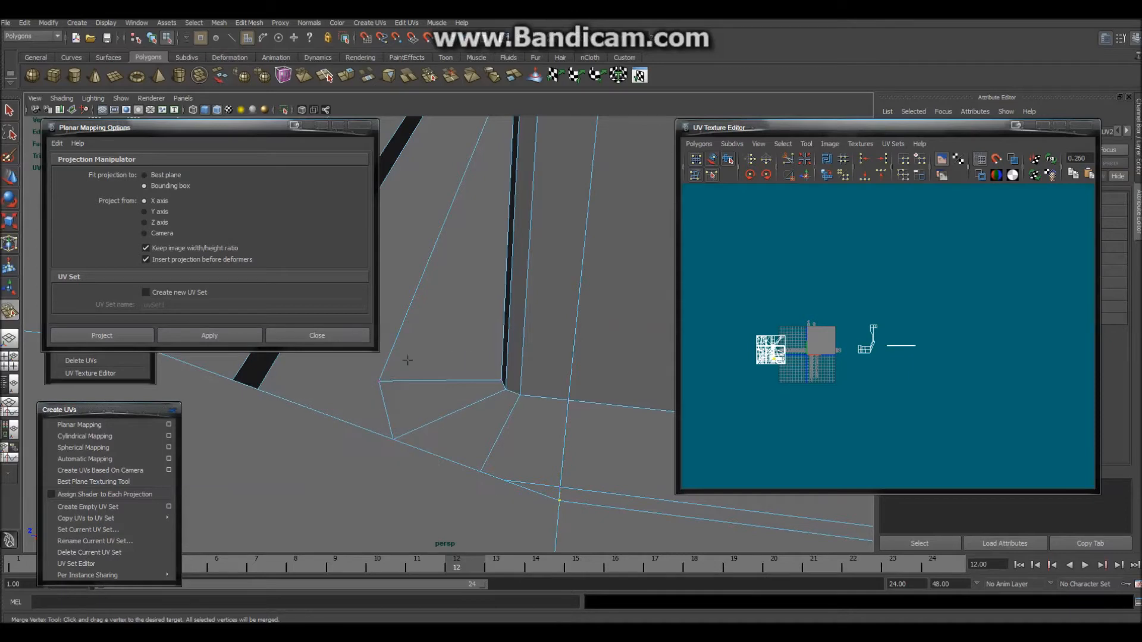
left_click_drag(435, 390, 409, 363, "alt")
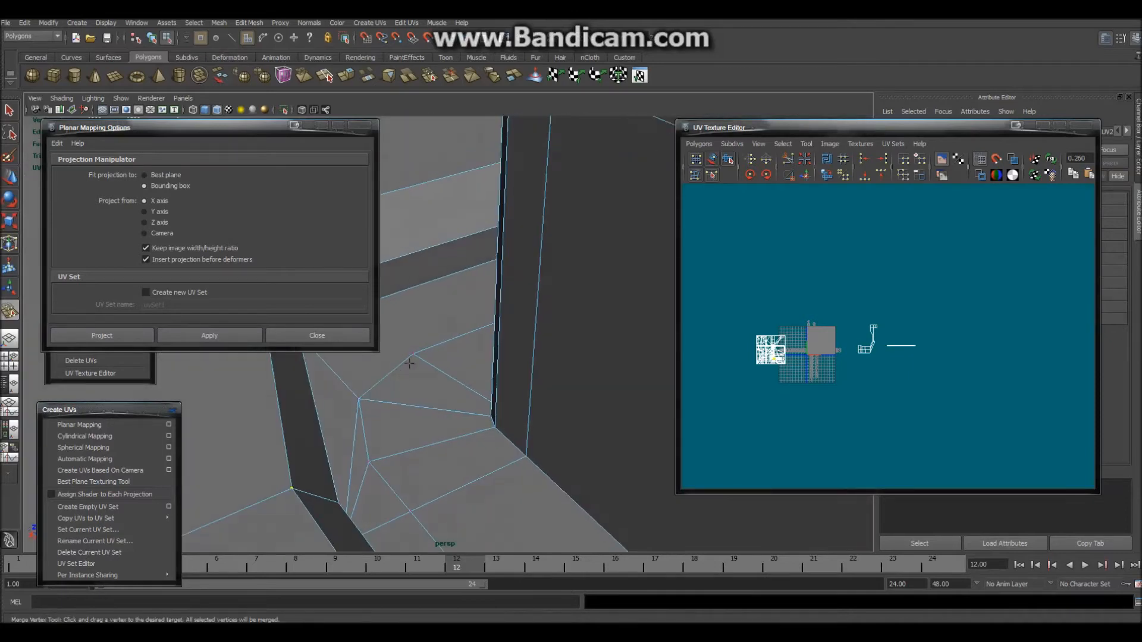
left_click_drag(359, 397, 512, 349, "alt")
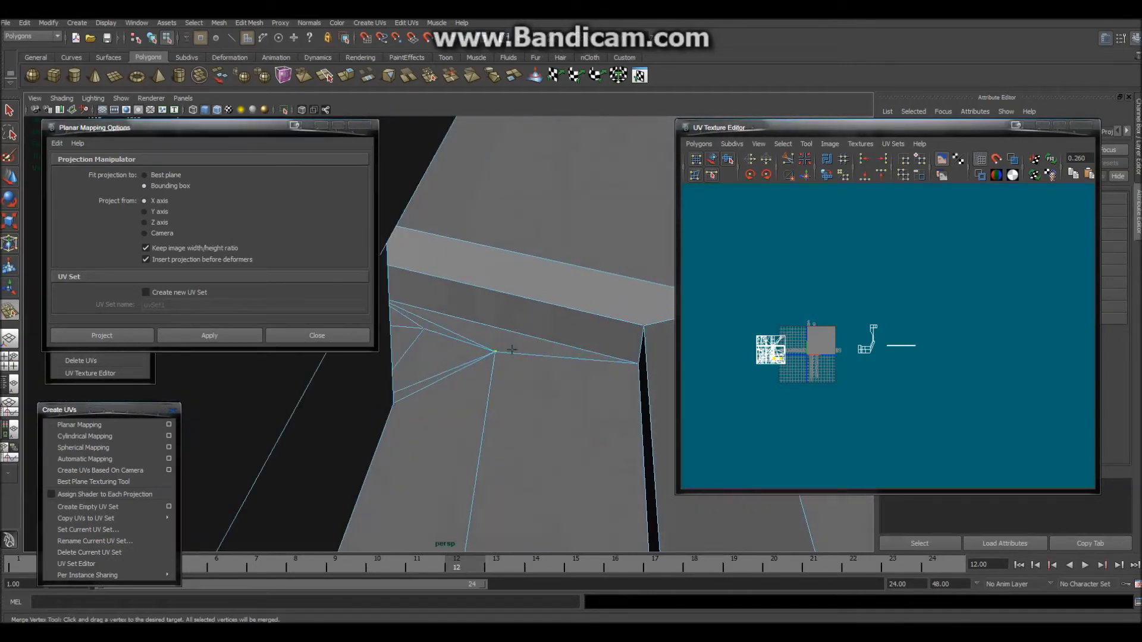
left_click_drag(640, 364, 521, 283)
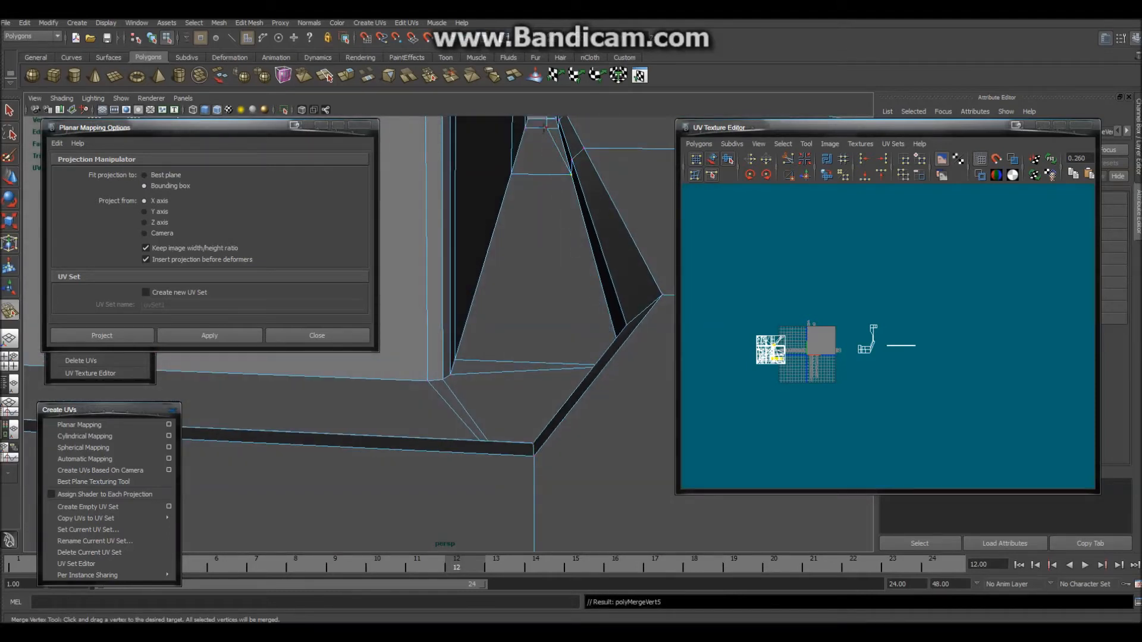
Continue cleaning up the stray vertices at the remaining corners of the recessed strip around the raised block
left_click_drag(490, 338, 381, 336, "alt")
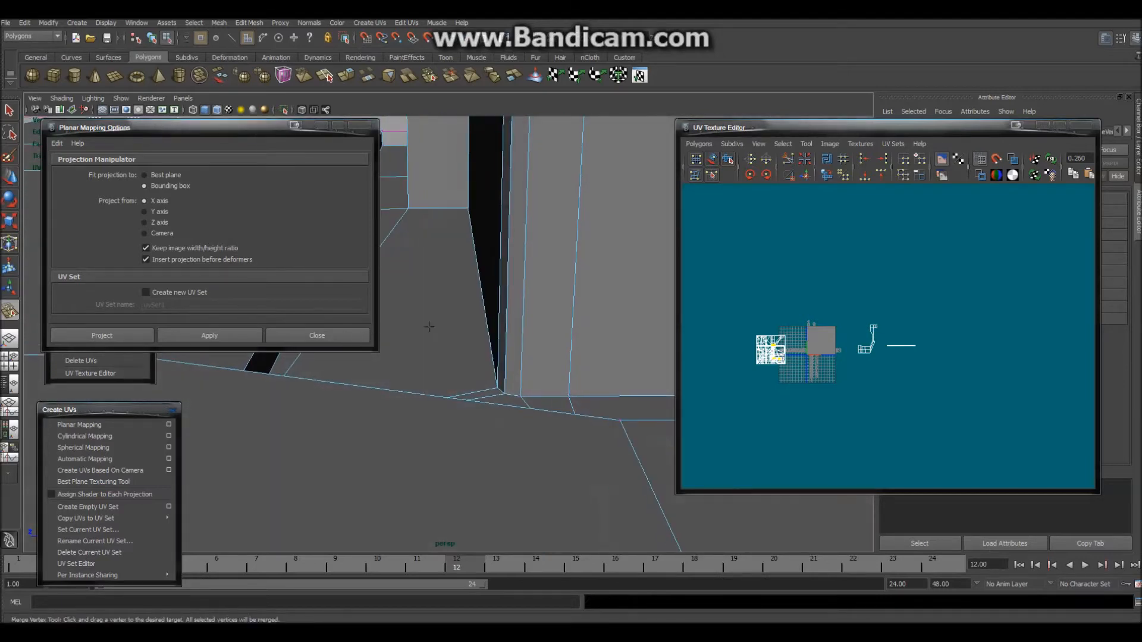
middle_click_drag(393, 345, 194, 366, "alt")
left_click_drag(417, 410, 440, 376, "alt")
left_click_drag(544, 373, 361, 400, "alt")
middle_click_drag(476, 408, 525, 395, "alt")
left_click_drag(525, 395, 571, 321, "alt")
middle_click_drag(631, 291, 721, 222, "alt")
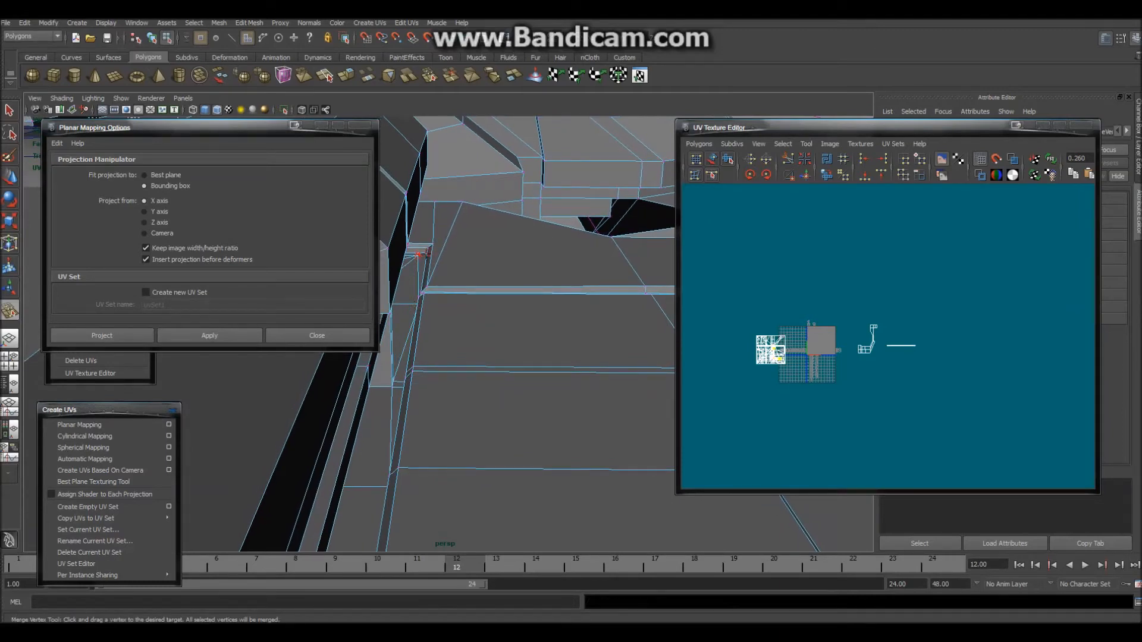
scroll(481, 265, "up", 5)
left_click_drag(499, 273, 524, 419, "alt")
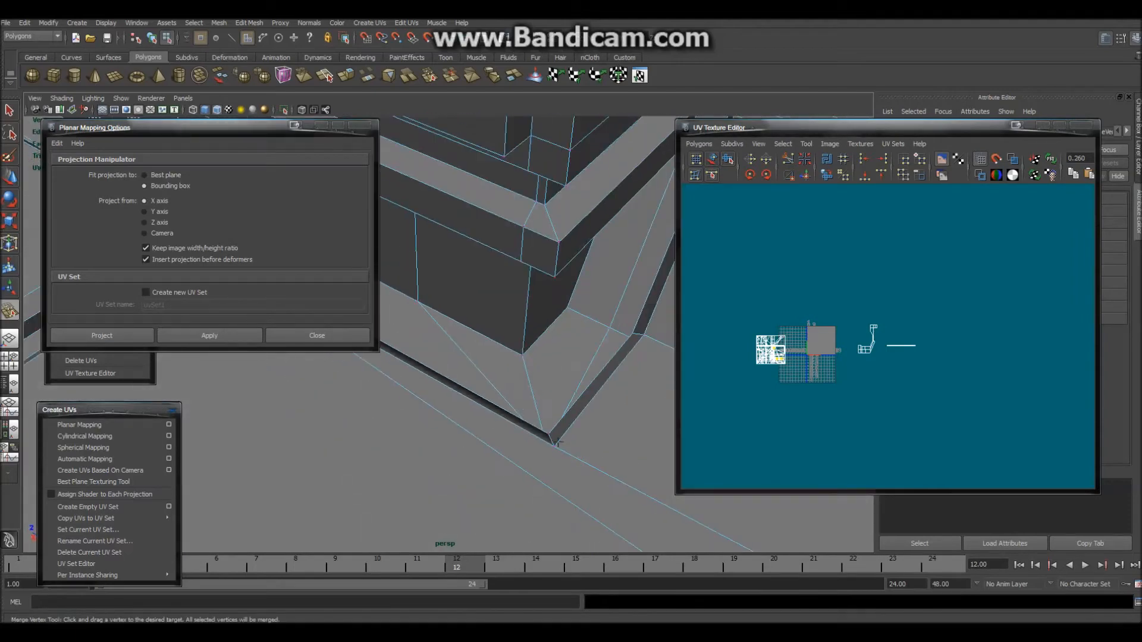
Move the Planar Mapping Options window clear of the viewport and switch the hull to face selection
left_click_drag(226, 128, 982, 290)
left_click_drag(410, 380, 376, 357, "alt")
right_click_drag(463, 267, 448, 260)
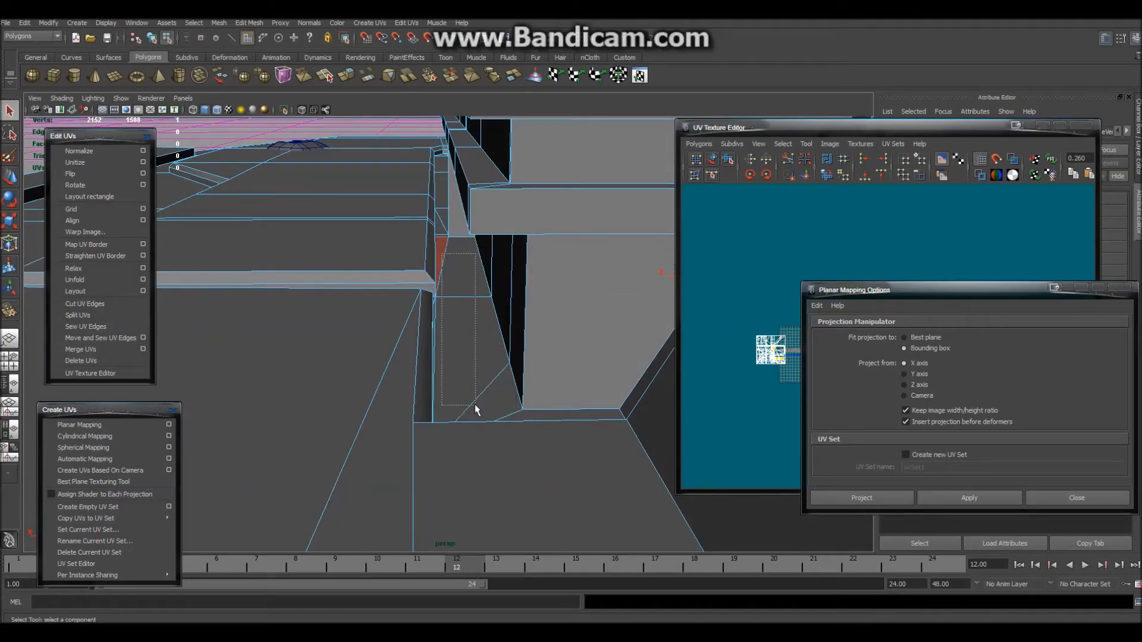
left_click_drag(474, 404, 475, 405)
scroll(528, 443, "down", 6)
left_click_drag(529, 460, 528, 526, "alt")
scroll(496, 473, "down", 6)
middle_click_drag(462, 461, 243, 452, "alt")
left_click_drag(384, 473, 454, 491, "alt")
left_click(418, 461)
Select the recessed floor faces around the end corner of the raised hull block, up to its long side
left_click_drag(381, 444, 509, 387, "alt")
middle_click_drag(487, 305, 468, 362, "alt")
scroll(443, 381, "up", 12)
middle_click_drag(418, 465, 521, 286, "alt")
left_click_drag(520, 291, 236, 339, "alt")
left_click(283, 291)
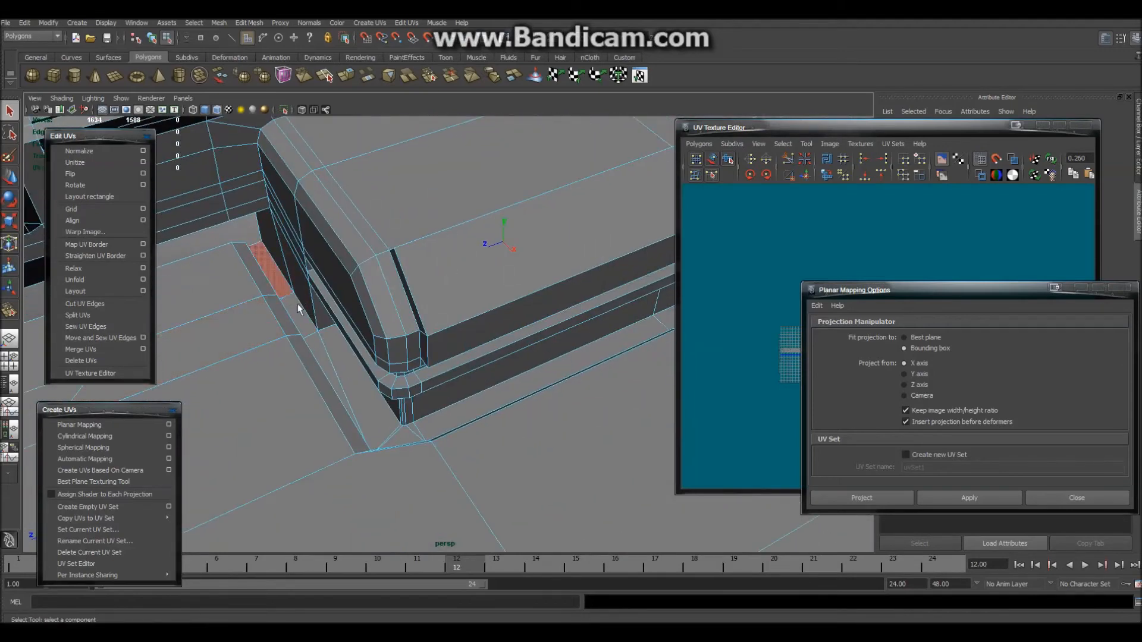
left_click(297, 306, "shift")
left_click(379, 423, "shift")
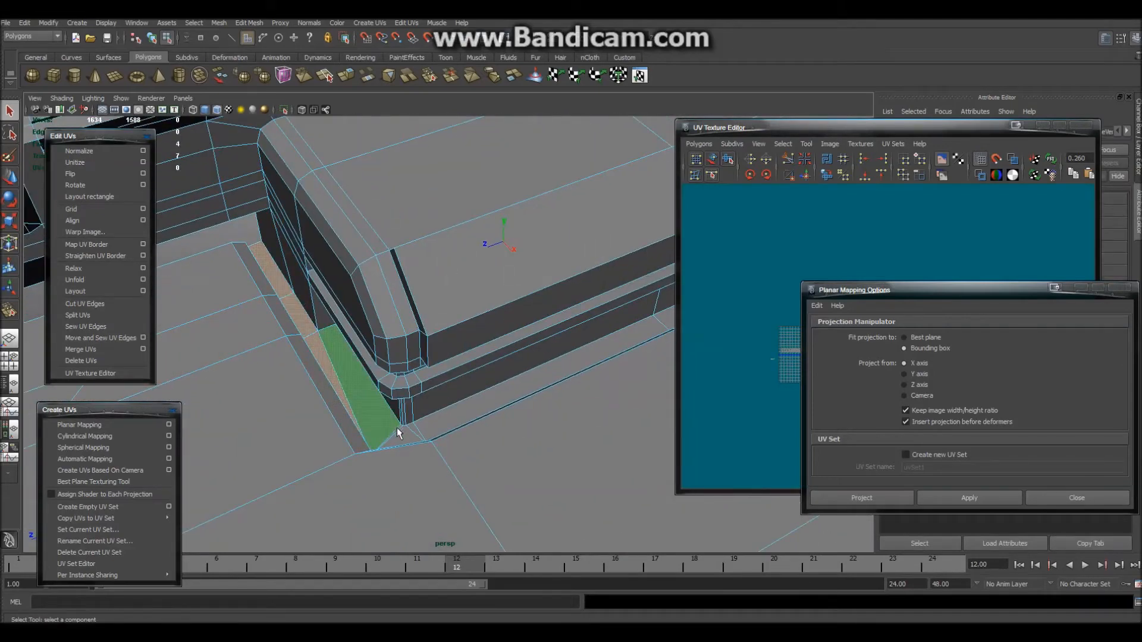
left_click(399, 430, "shift")
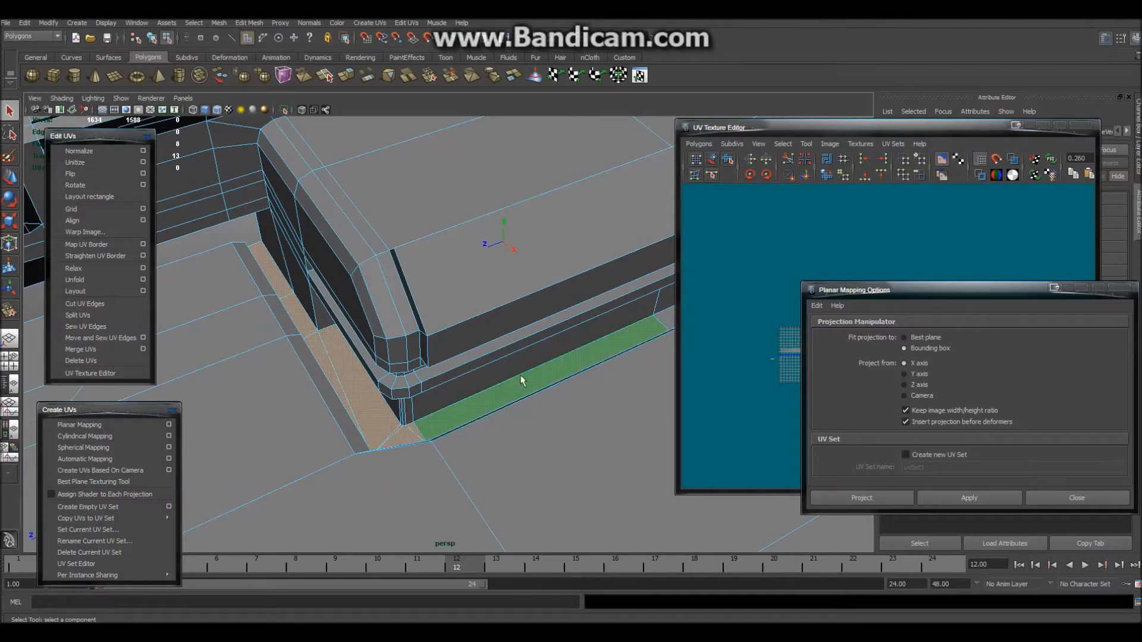
Add the narrow floor faces running along the long side of the raised block to the selection
middle_click_drag(523, 404, 272, 497, "alt")
left_click_drag(271, 497, 540, 328, "alt")
middle_click_drag(539, 329, 146, 393, "alt")
left_click_drag(380, 392, 428, 446, "alt")
middle_click_drag(428, 446, 375, 364, "alt")
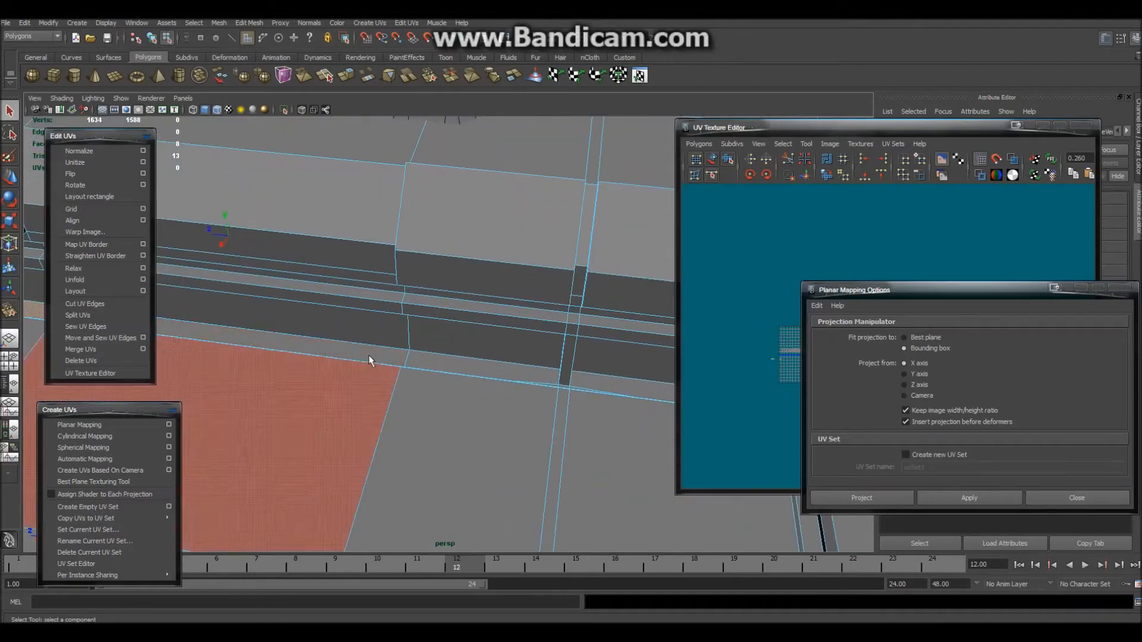
left_click(437, 373, "shift")
left_click(482, 373, "shift")
Extend the floor selection past the deck panel edge to the far corner of the raised block
left_click_drag(523, 454, 342, 326, "alt")
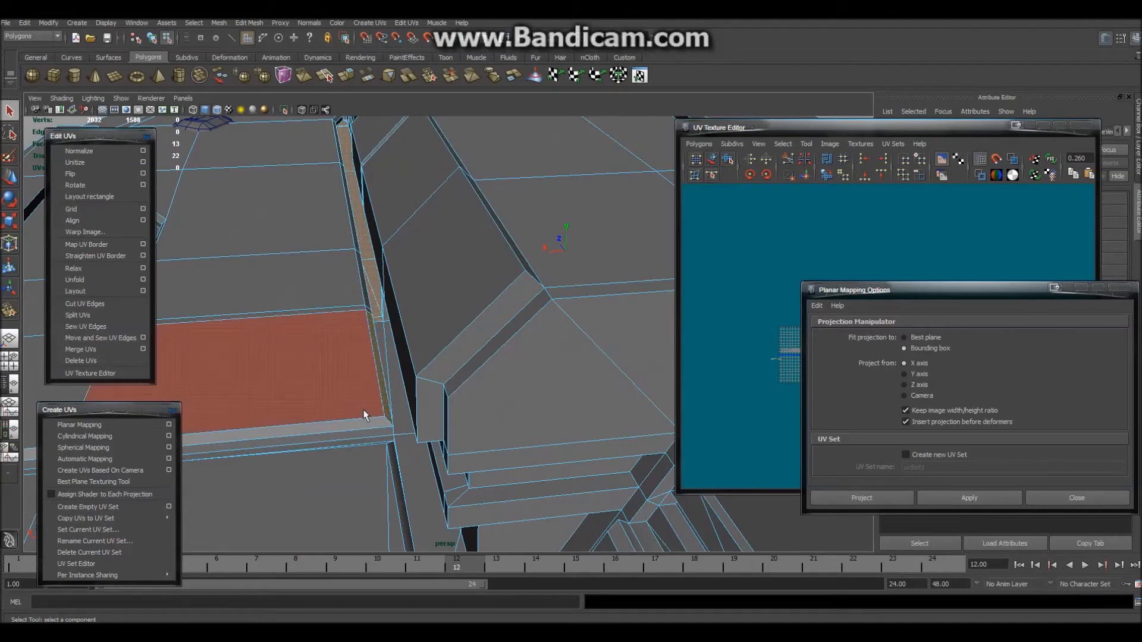
left_click(401, 426, "shift")
left_click(380, 358, "shift")
left_click_drag(317, 370, 498, 435, "alt")
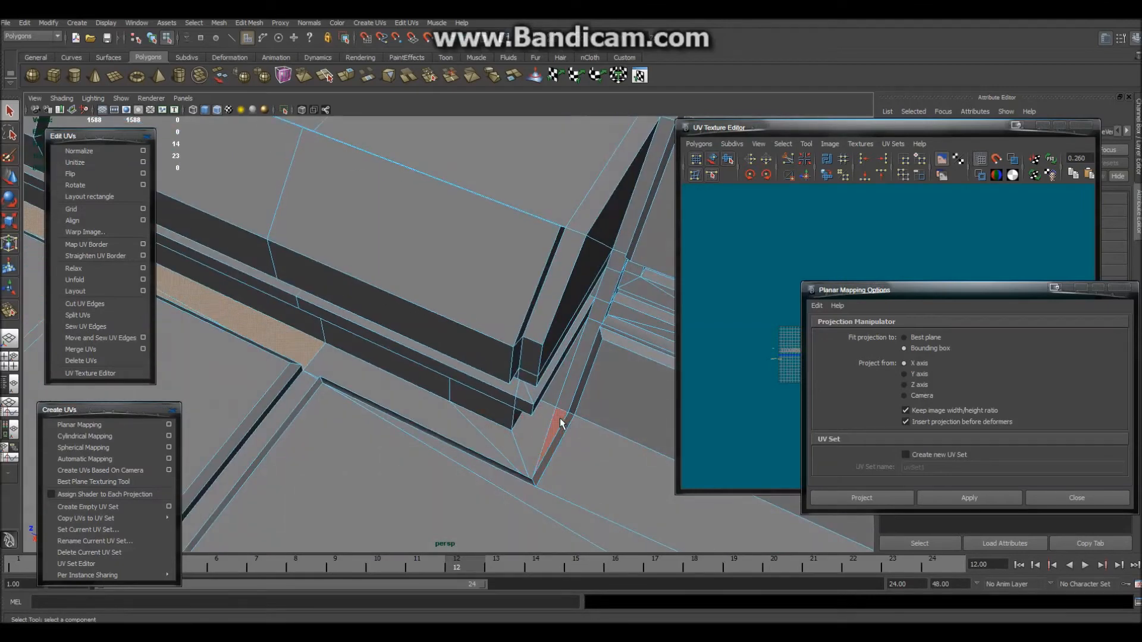
left_click_drag(460, 429, 595, 399, "alt")
scroll(418, 453, "up", 4)
Add the floor faces of the groove between the deck panels, following it down to the hull's outer edge
left_click_drag(418, 454, 457, 346, "alt")
scroll(488, 360, "up", 4)
scroll(386, 322, "up", 4)
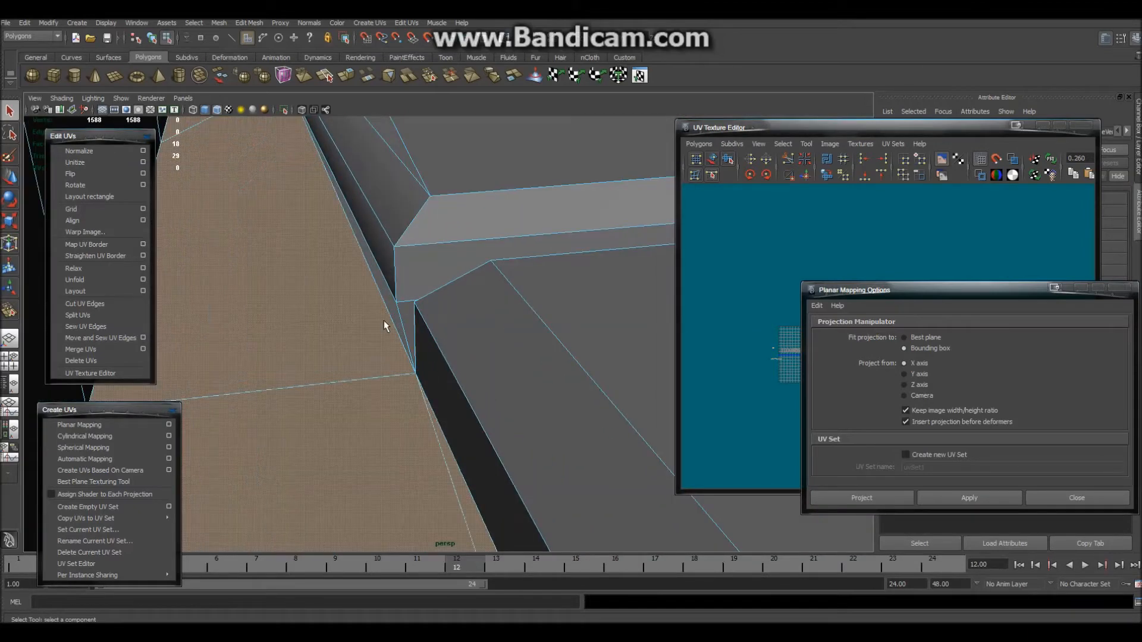
left_click_drag(404, 320, 387, 434, "alt")
scroll(367, 342, "up", 3)
scroll(431, 427, "down", 5)
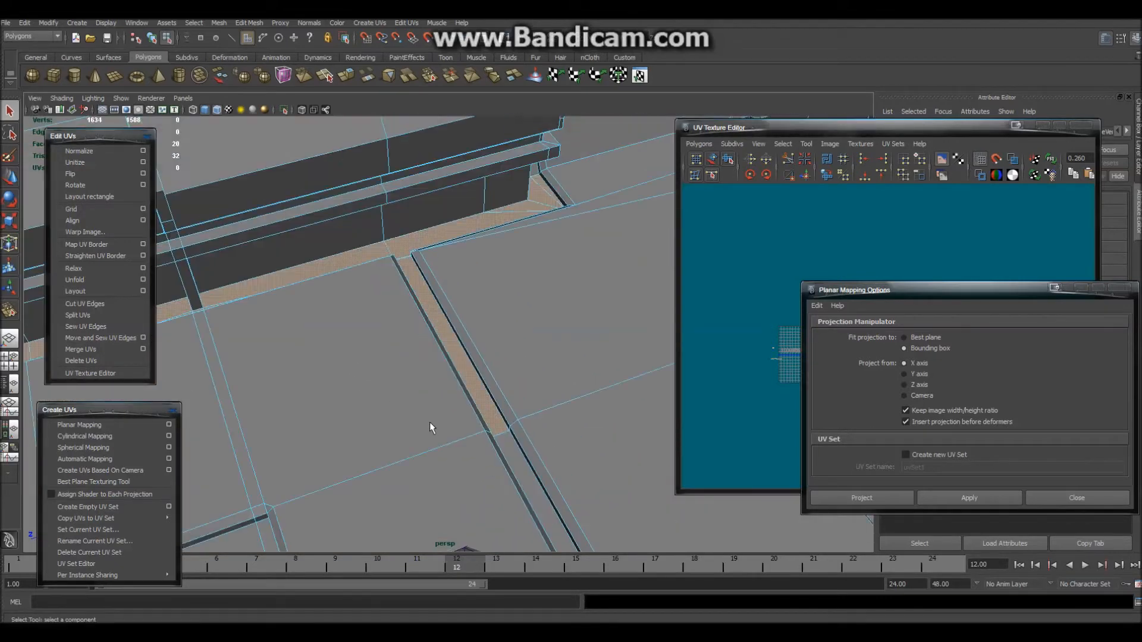
left_click_drag(531, 499, 438, 323, "alt")
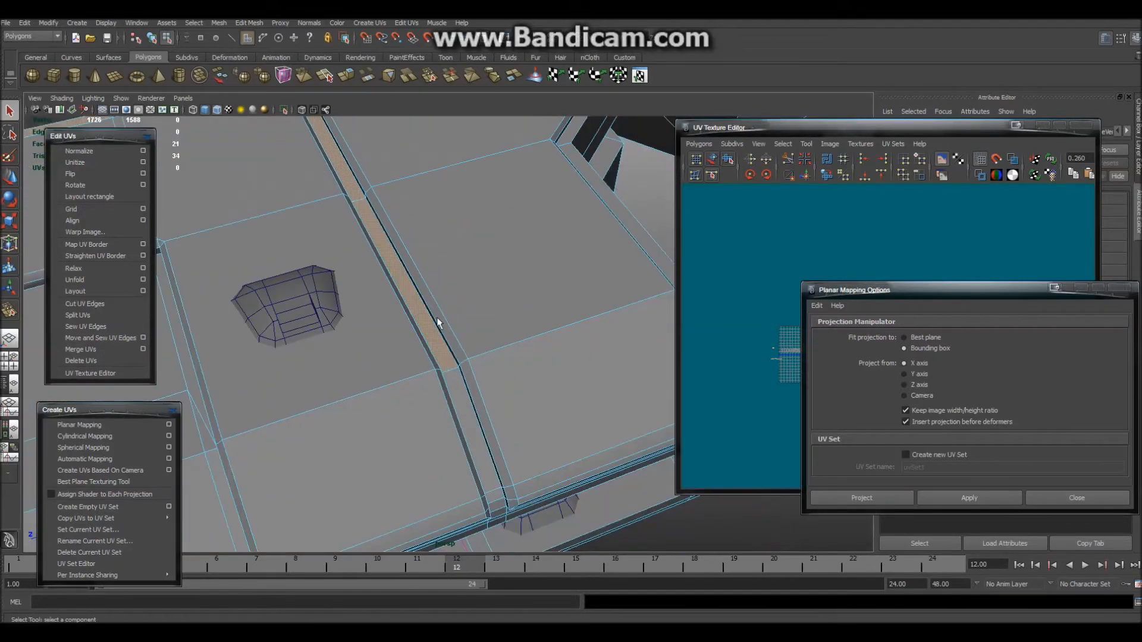
left_click(495, 504, "shift")
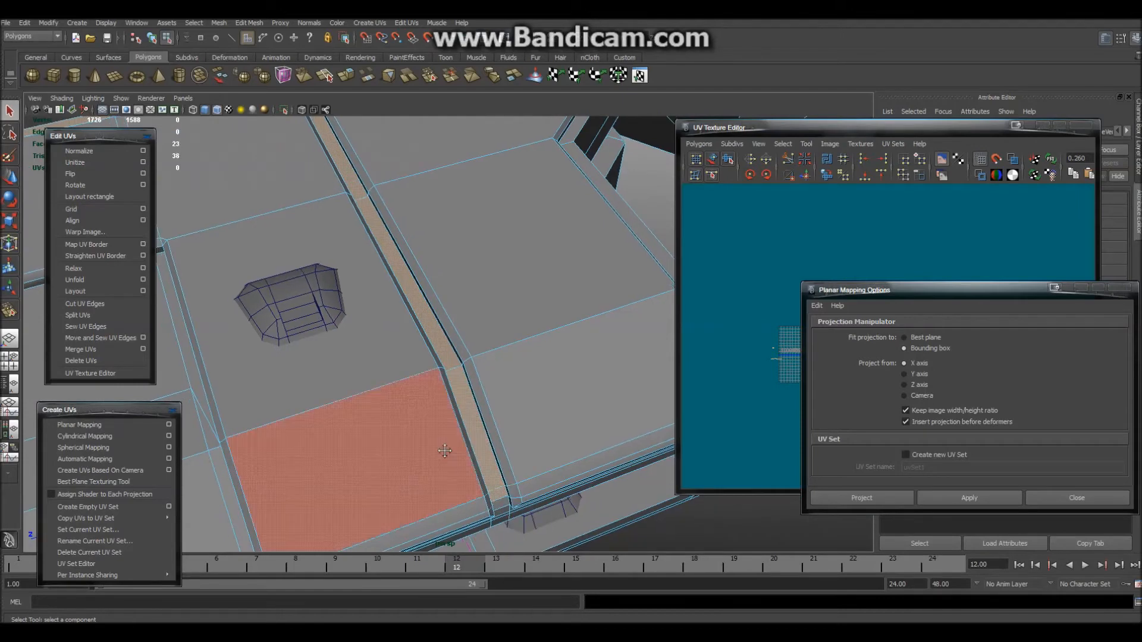
Apply planar mapping from the Y axis to the selected recess and groove floor faces and move their UVs beside the deck shell
middle_click_drag(446, 451, 684, 405, "alt")
left_click(800, 130)
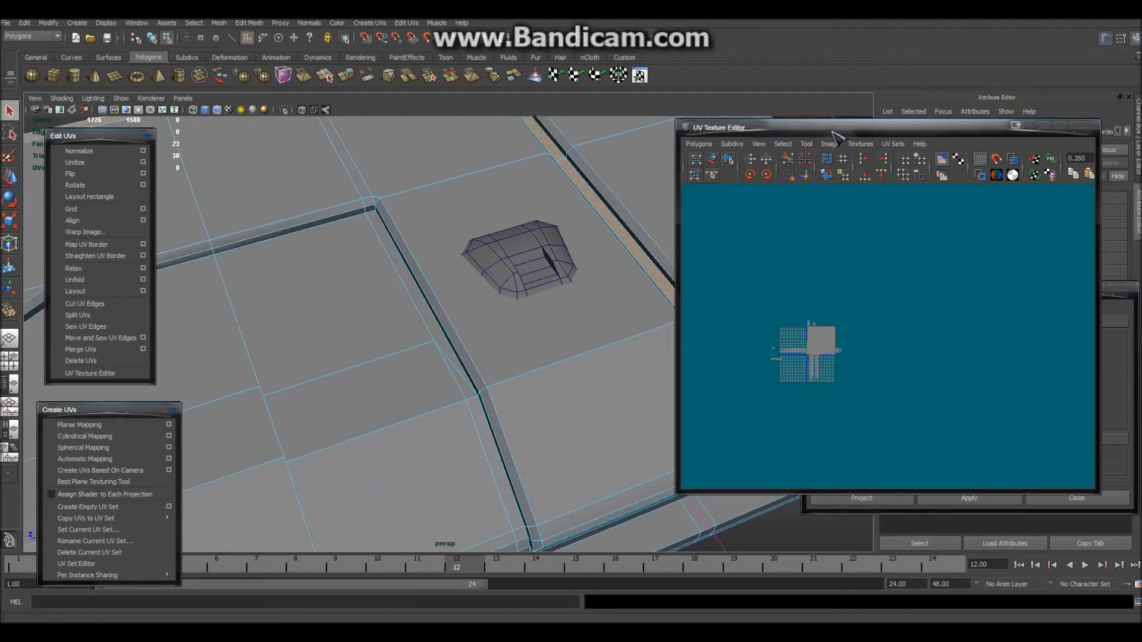
left_click_drag(832, 132, 672, 135)
left_click(1017, 404)
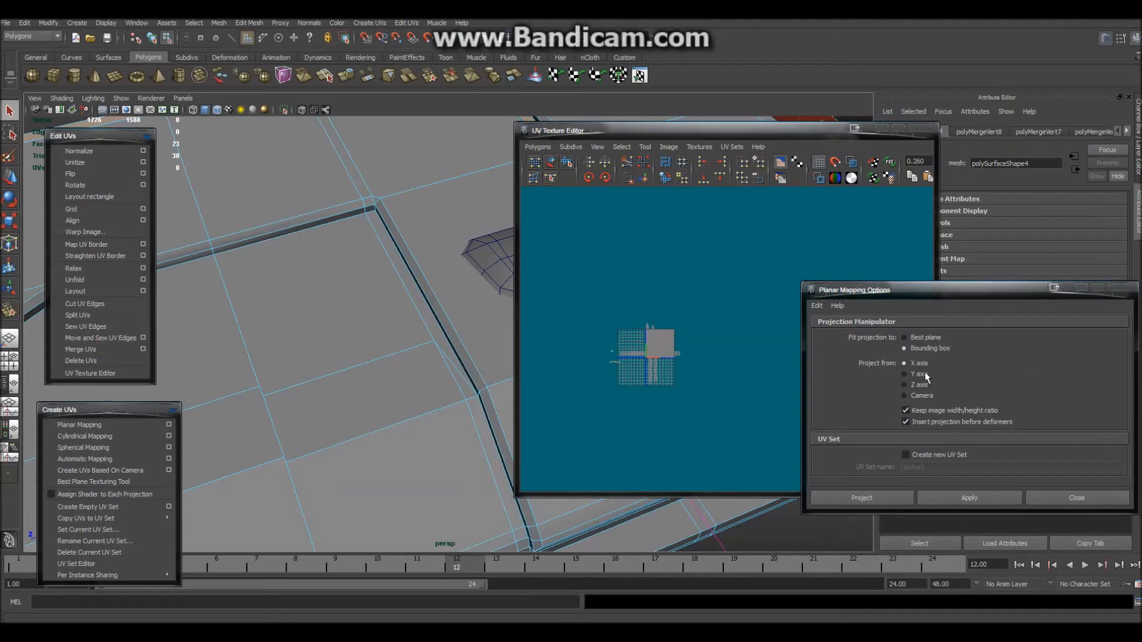
left_click(941, 502)
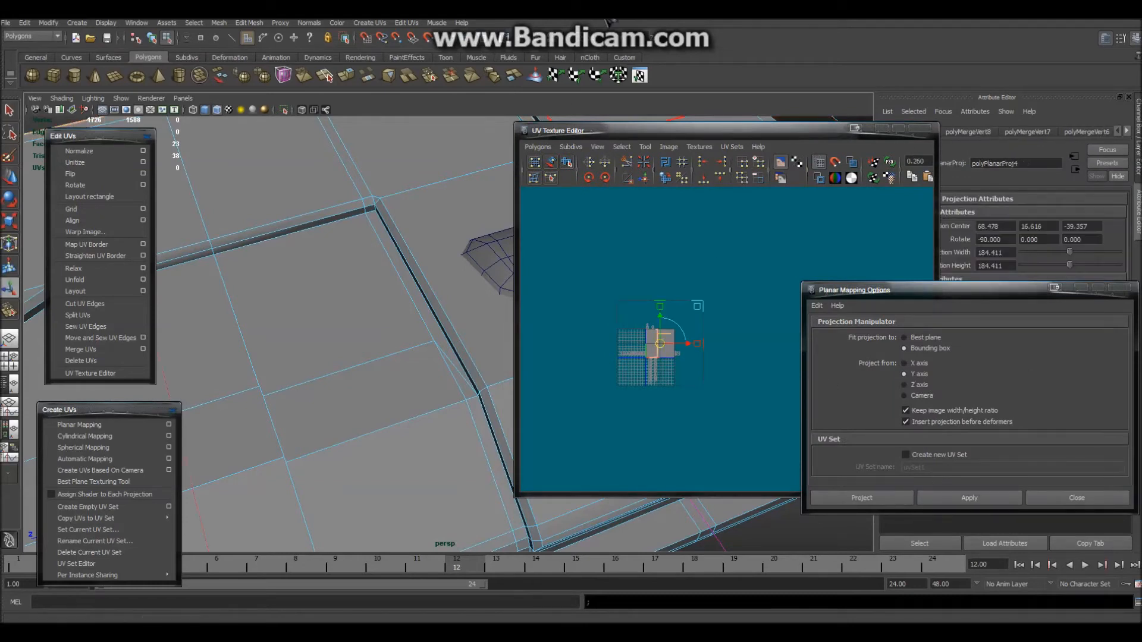
left_click(715, 377)
right_click_drag(729, 377, 727, 377, "ctrl")
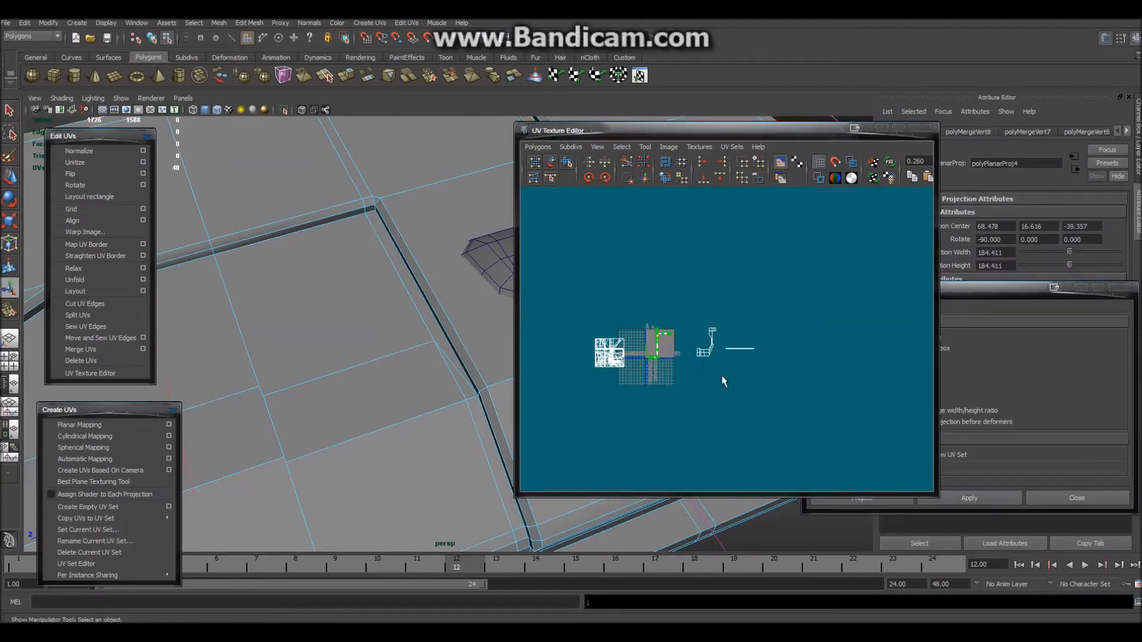
key("w")
left_click_drag(662, 350, 682, 345)
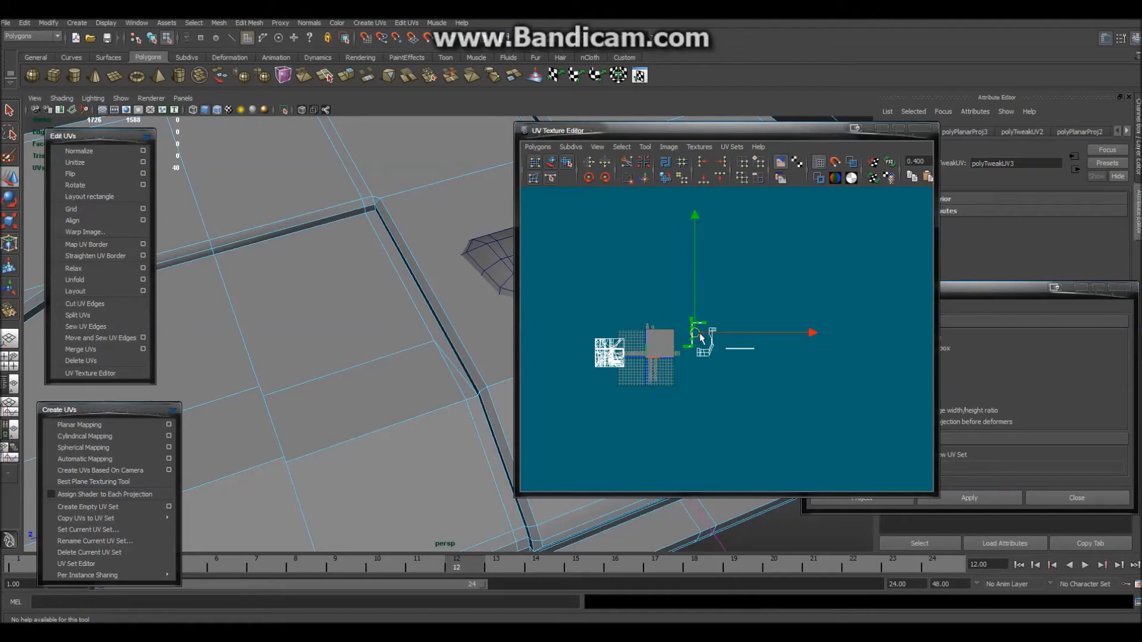
Select the deck shell's faces together with the newly mapped floor faces and apply planar mapping from the Y axis to them
right_click_drag(711, 363, 712, 387)
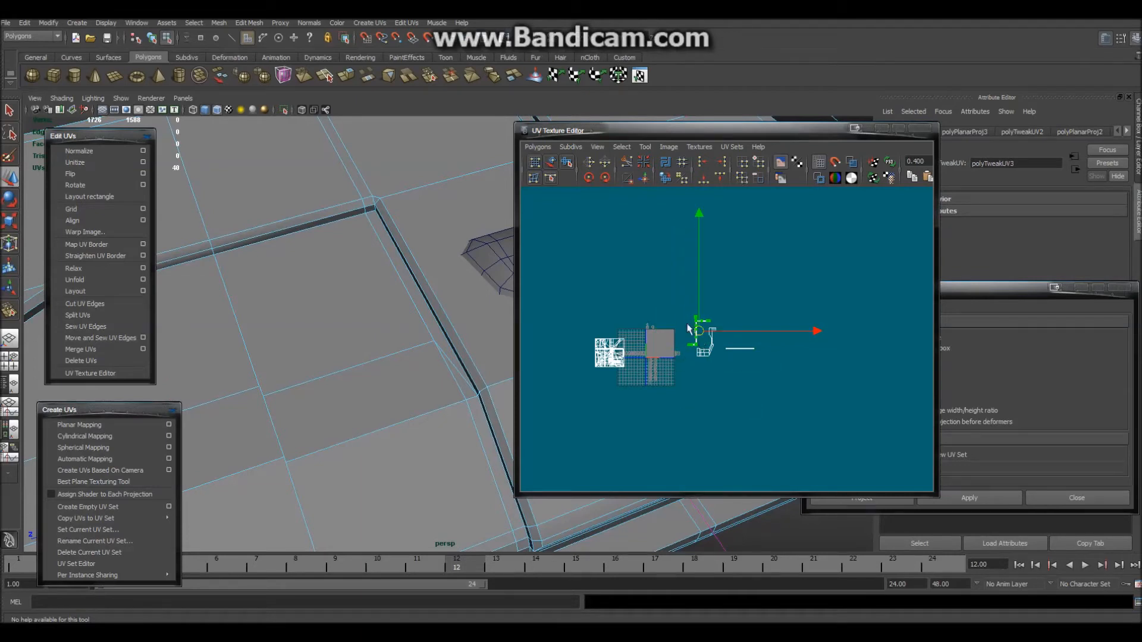
left_click(718, 366)
left_click(958, 497)
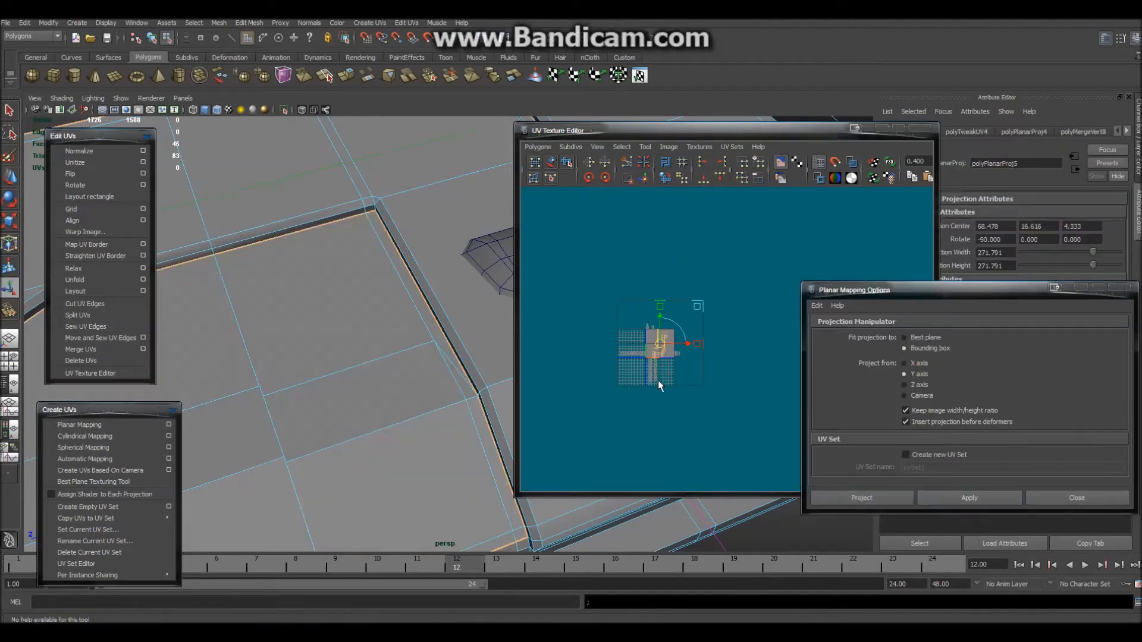
Move the newly projected deck and floor UVs to empty space clear of the other hull shells
right_click_drag(658, 380, 710, 341)
key("w")
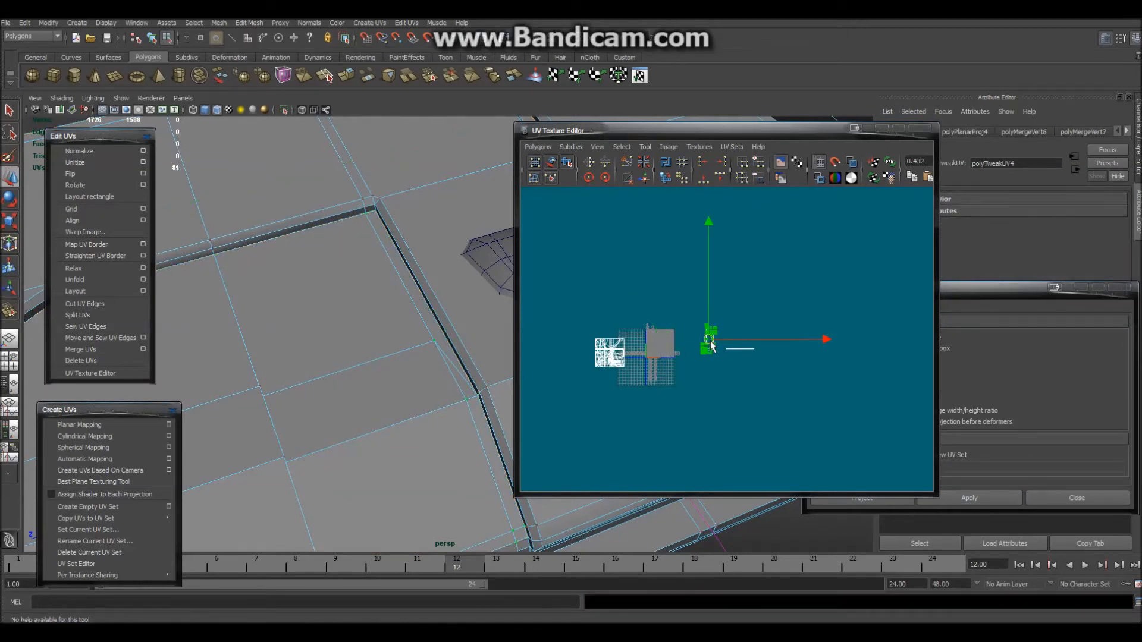
scroll(699, 361, "up", 8)
middle_click_drag(607, 341, 720, 337, "alt")
left_click(723, 298)
Move the long thin strip shell beside the deck shell and rotate it upright
left_click_drag(360, 343, 293, 334, "alt")
scroll(293, 333, "down", 7)
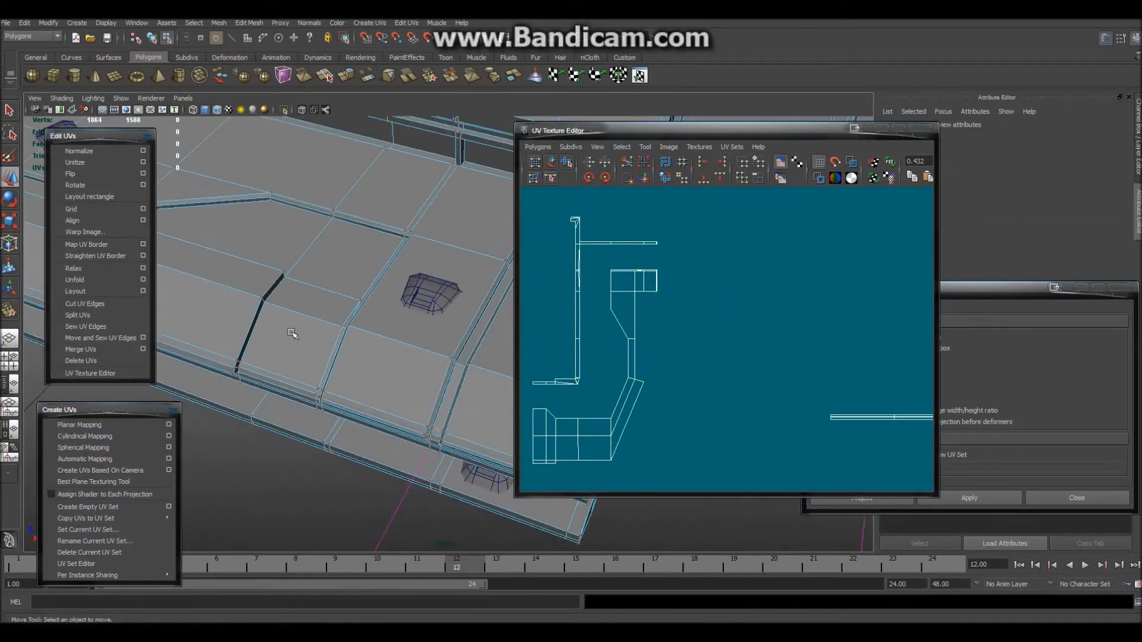
middle_click_drag(326, 348, 329, 351, "alt")
left_click_drag(329, 350, 329, 387, "alt")
middle_click_drag(762, 406, 583, 319, "alt")
middle_click_drag(647, 340, 767, 373, "alt")
right_click_drag(789, 362, 793, 363)
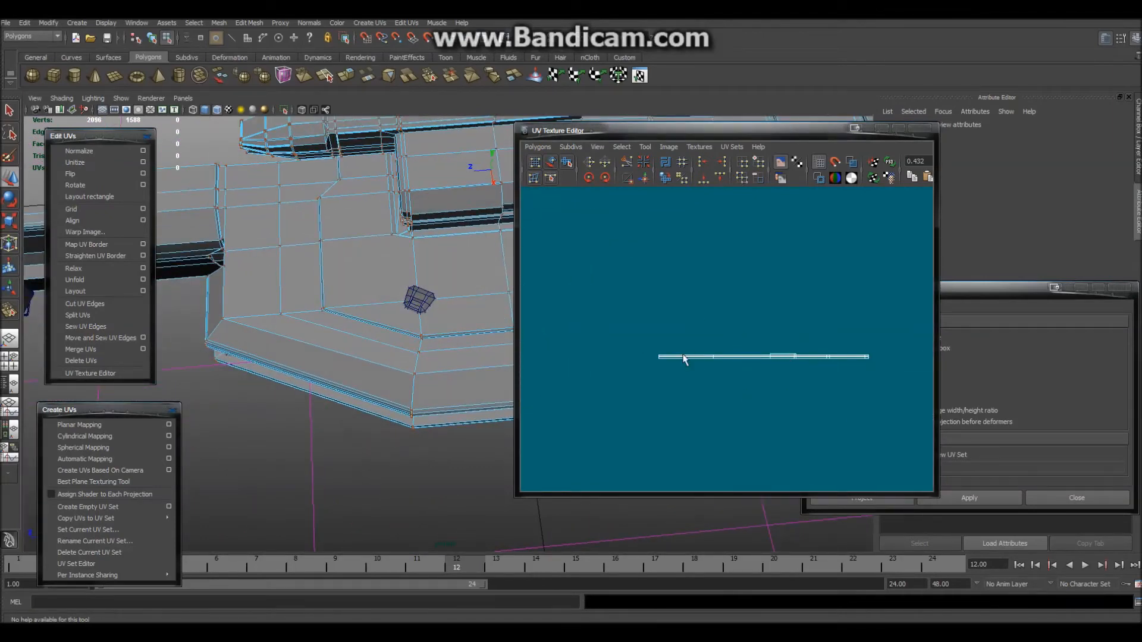
left_click_drag(614, 319, 872, 426)
middle_click_drag(721, 405, 792, 407, "alt")
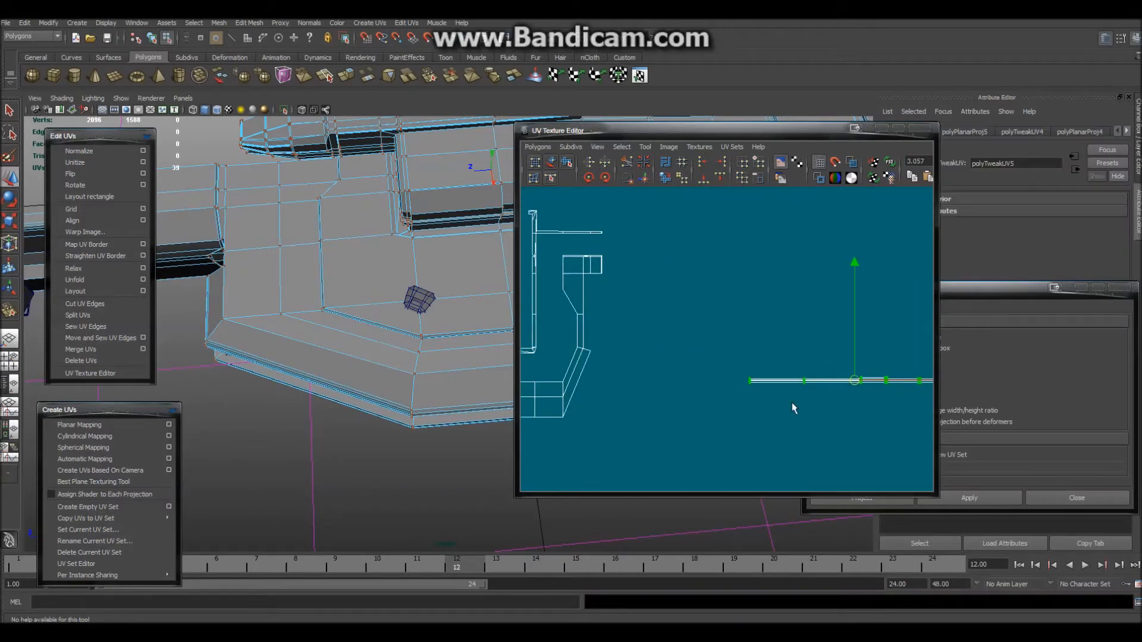
left_click_drag(694, 325, 629, 281)
left_click(587, 177)
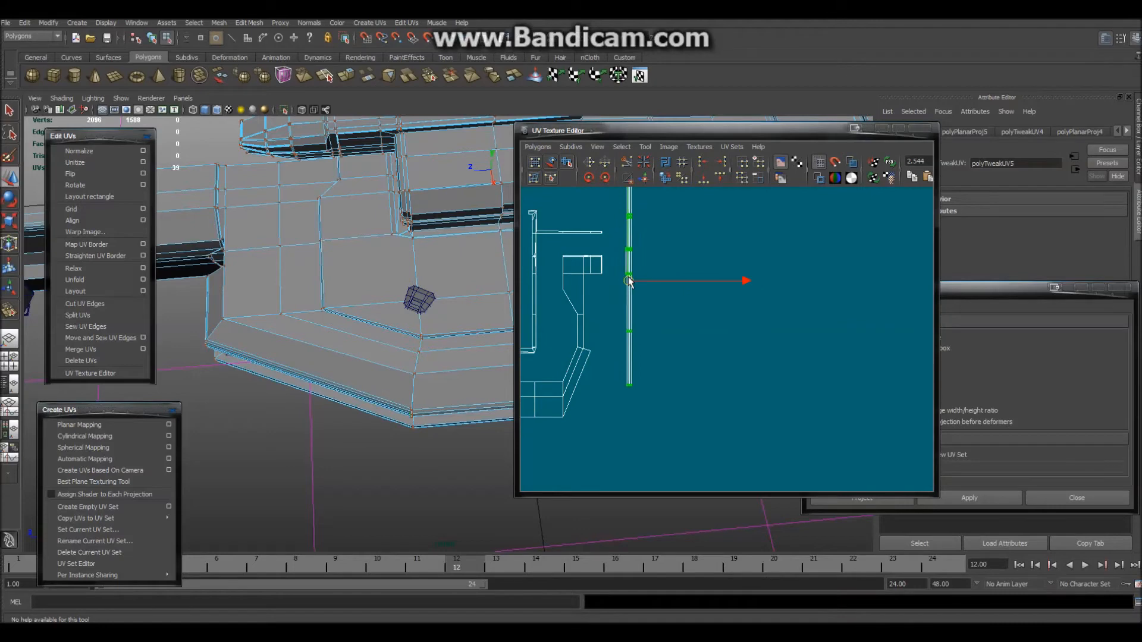
left_click(691, 257)
Examine which edges of the thin strip shell correspond to the deck shell and the hull rim
left_click_drag(678, 135, 907, 158)
middle_click_drag(616, 310, 400, 330, "alt")
right_click_drag(400, 330, 517, 365, "alt")
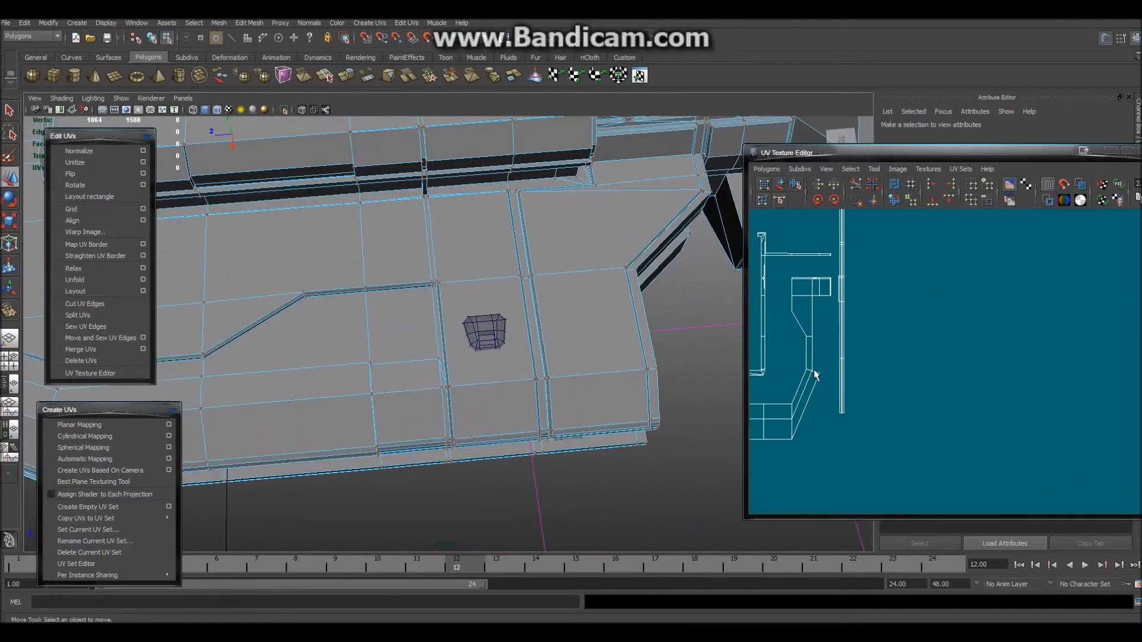
scroll(836, 264, "up", 3)
middle_click_drag(892, 327, 1052, 457, "alt")
scroll(987, 426, "up", 4)
middle_click_drag(902, 406, 926, 406, "alt")
right_click_drag(901, 365, 901, 340)
left_click(896, 356)
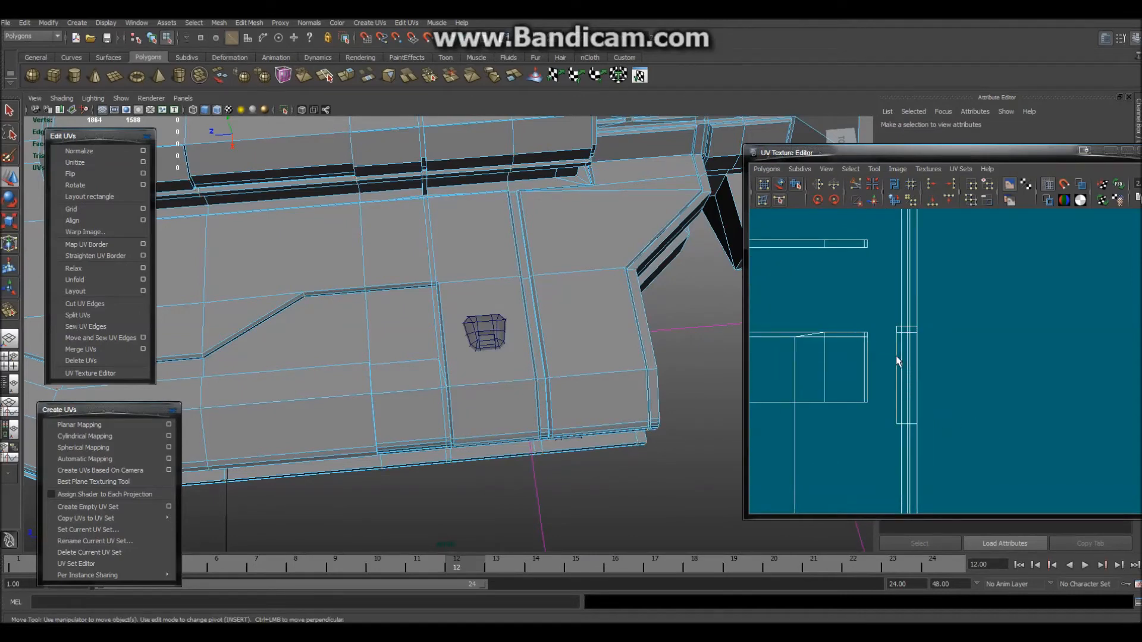
scroll(866, 358, "up", 3)
scroll(840, 362, "up", 2)
middle_click_drag(781, 368, 915, 335, "alt")
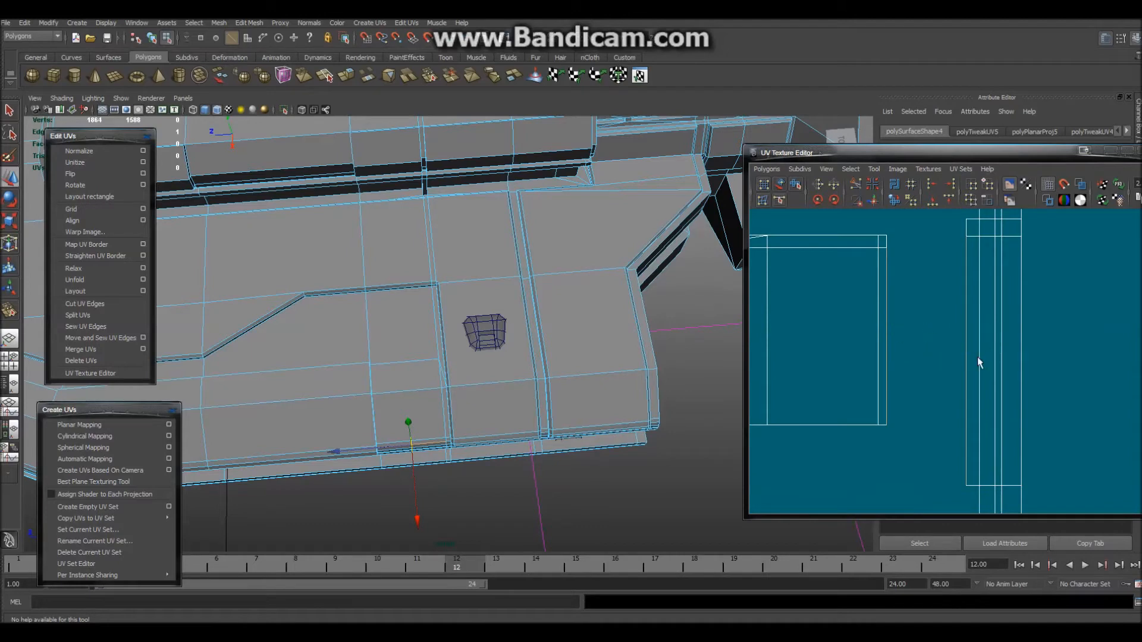
left_click(933, 380)
scroll(886, 279, "down", 5)
middle_click_drag(894, 269, 881, 321, "alt")
scroll(882, 320, "up", 4)
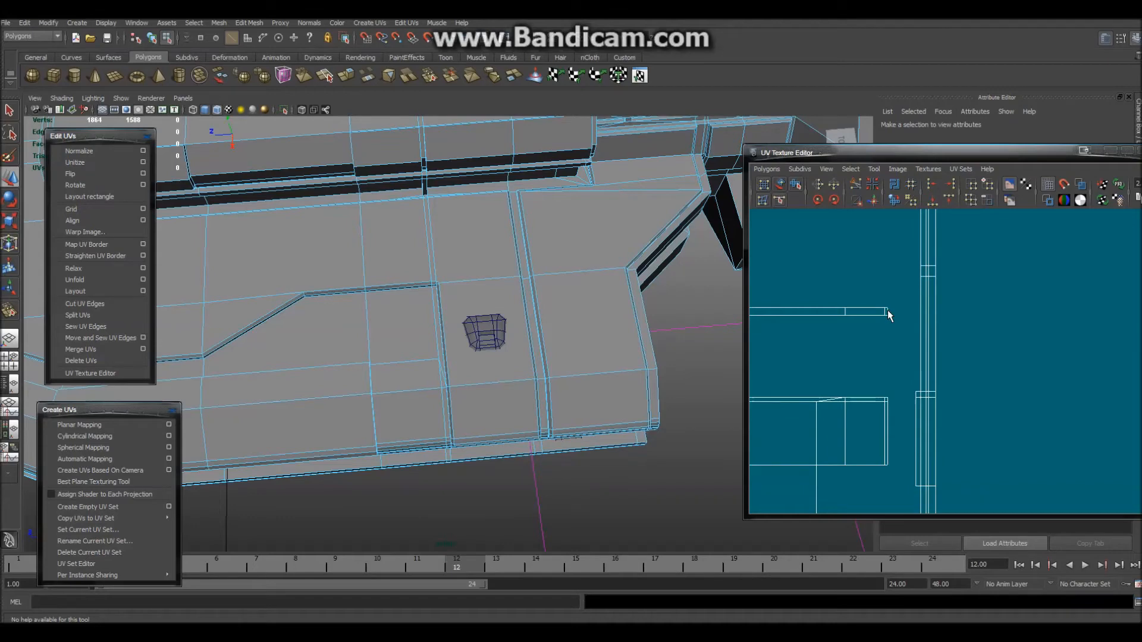
Select all faces of the upright thin strip shell
scroll(917, 361, "down", 4)
right_click_drag(916, 393, 921, 426)
scroll(951, 357, "down", 4)
left_click_drag(973, 398, 972, 398)
right_click_drag(974, 398, 971, 423)
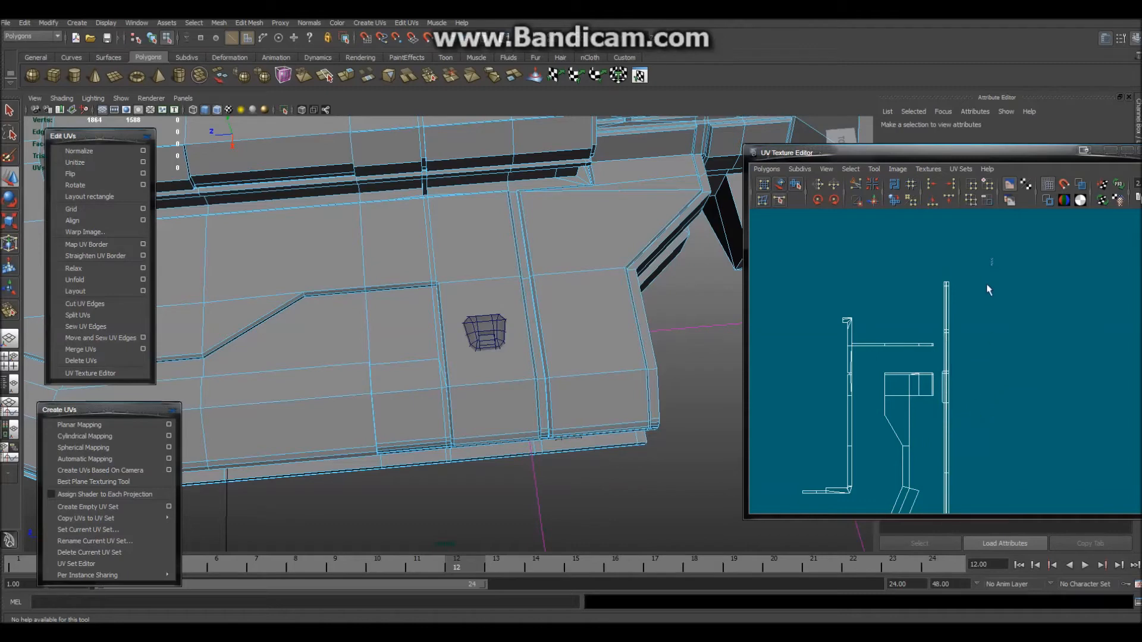
left_click_drag(934, 564, 935, 564)
Add the small groove end faces between the deck panels at the hull rim to the strip's face selection
middle_click_drag(985, 427, 986, 309, "alt")
left_click_drag(579, 519, 502, 453, "alt")
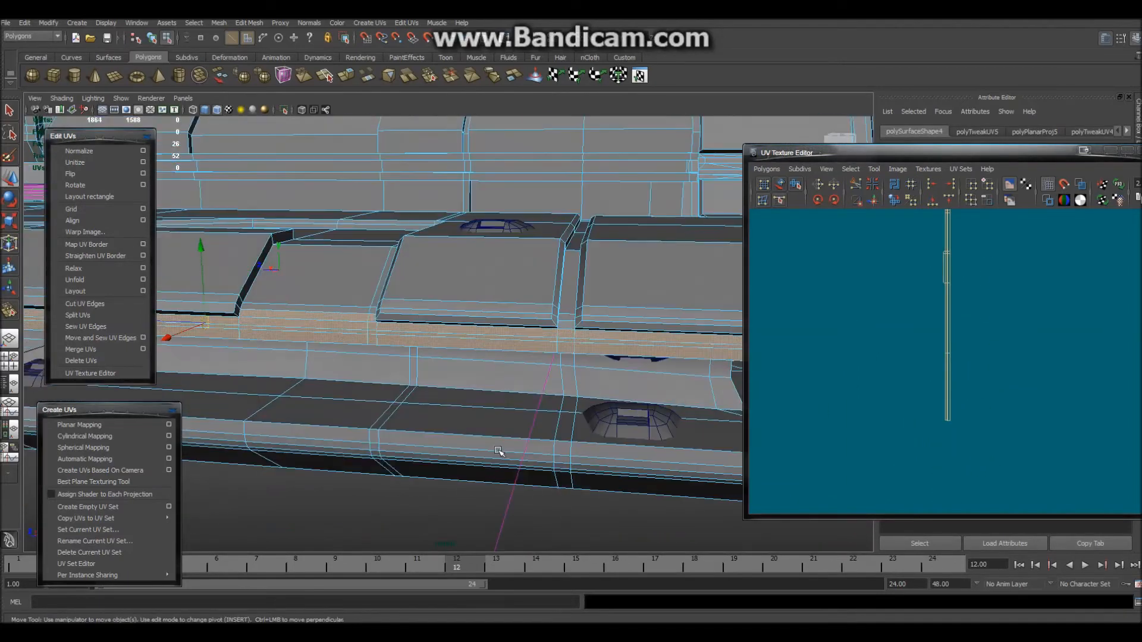
right_click_drag(501, 453, 520, 431, "alt")
left_click_drag(520, 431, 500, 436, "alt")
scroll(503, 436, "up", 3)
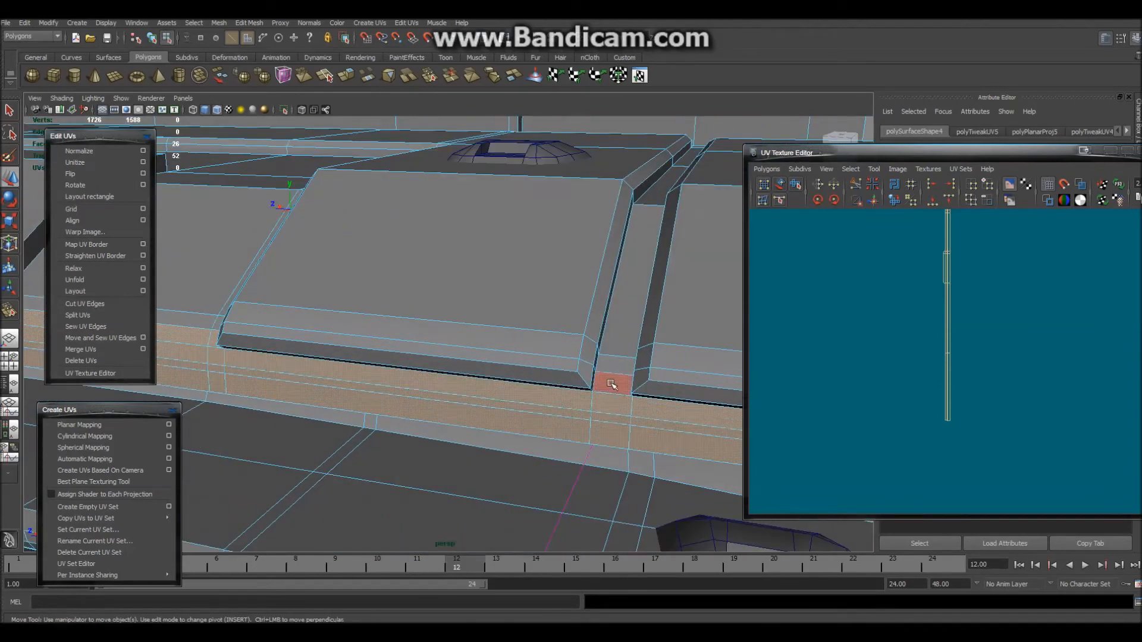
middle_click_drag(888, 391, 854, 420, "alt")
scroll(876, 422, "up", 4)
middle_click_drag(623, 428, 365, 381, "alt")
scroll(659, 373, "down", 2)
left_click(623, 347, "shift")
left_click_drag(603, 387, 395, 420, "alt")
scroll(395, 421, "down", 3)
middle_click_drag(394, 420, 479, 349, "alt")
middle_click_drag(336, 342, 694, 428, "alt")
mouse_move(341, 365)
left_mouse_down("alt")
mouse_move(431, 369)
mouse_move(330, 363)
left_mouse_up("alt")
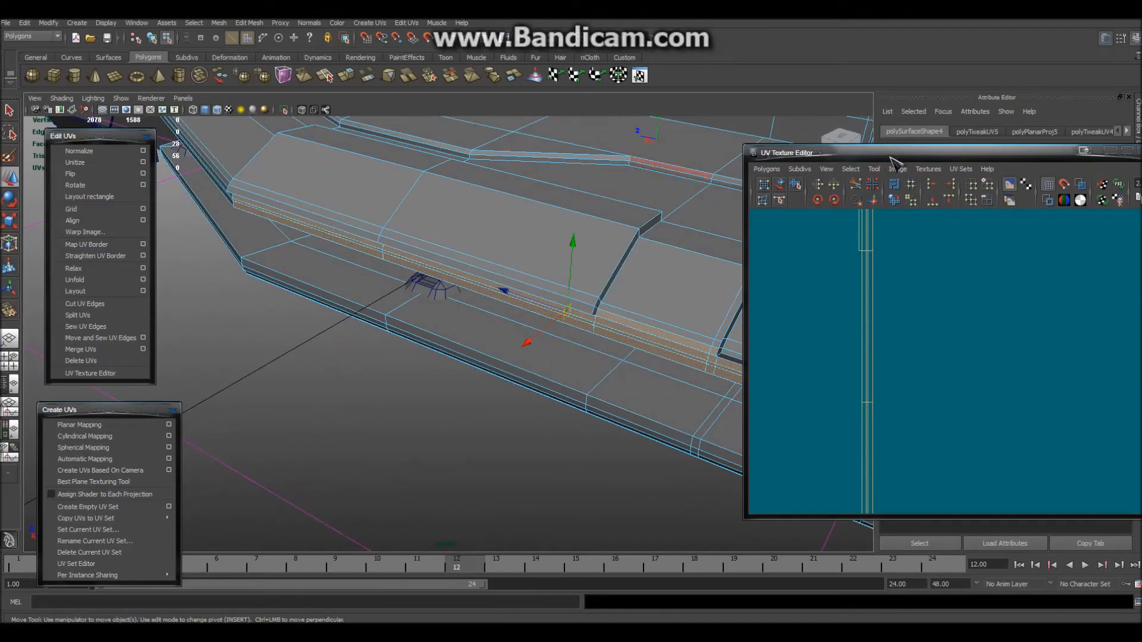
Apply planar mapping from the X axis to the selected rim strip faces and close the mapping options
left_click_drag(890, 157, 881, 230)
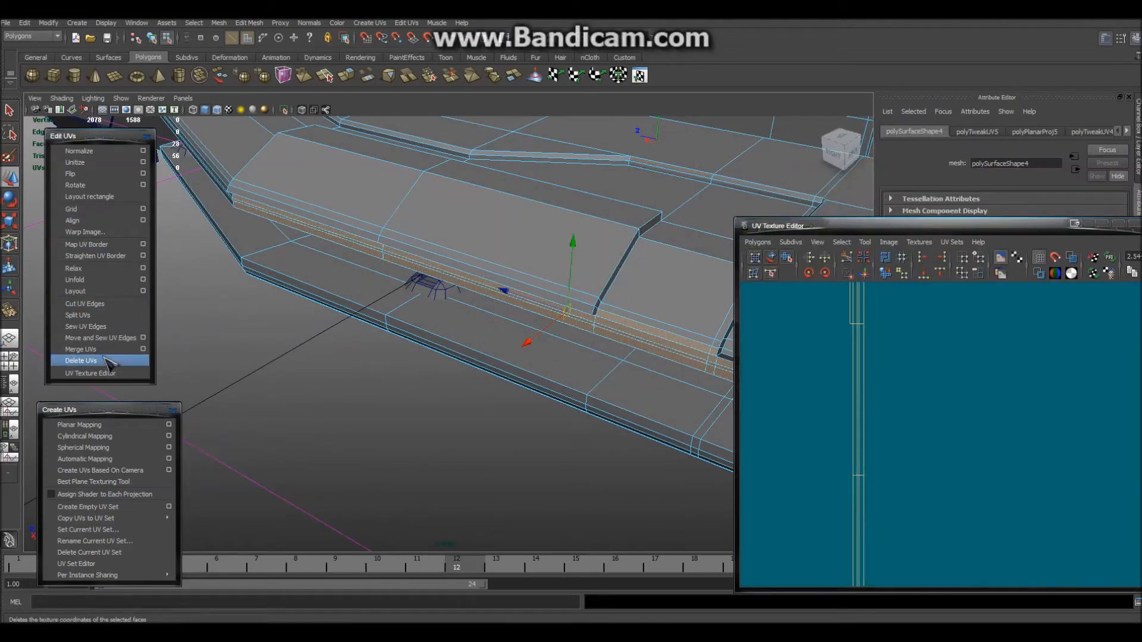
left_click(169, 425)
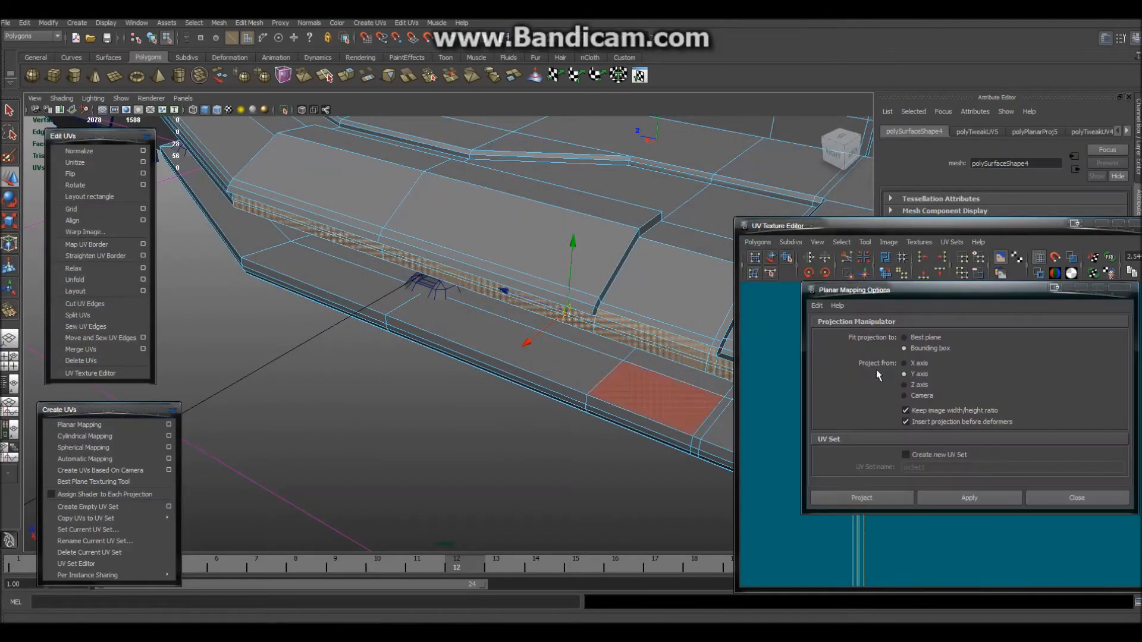
left_click(952, 501)
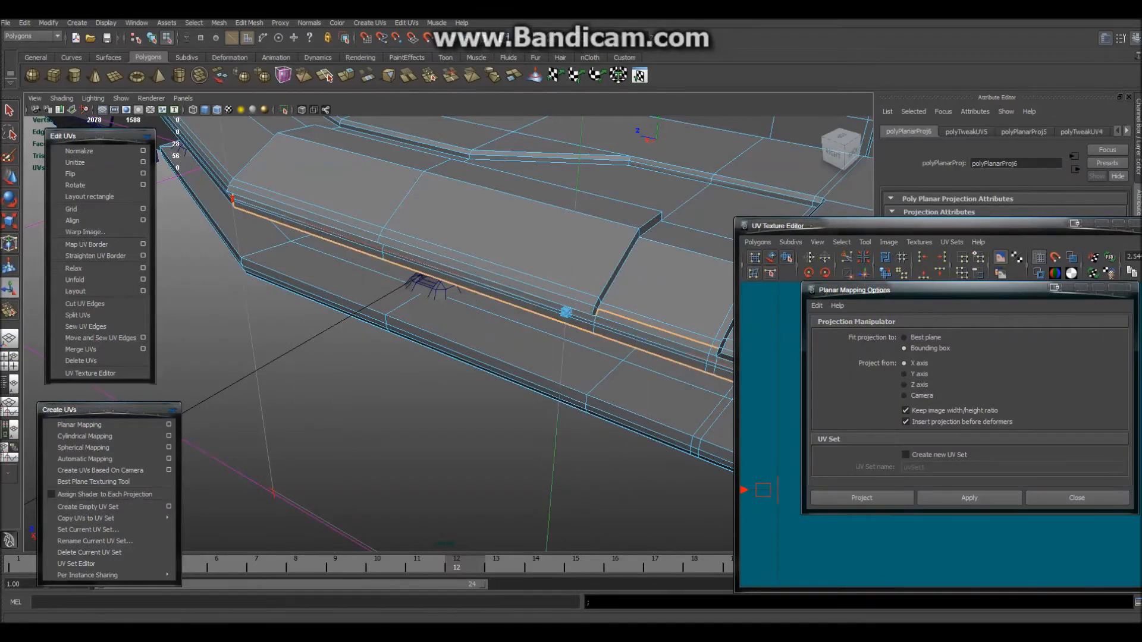
left_click(1076, 498)
Move the newly projected rim strip's UVs clear of the other shells and rotate the strip upright
middle_click_drag(916, 420, 898, 342, "alt")
scroll(882, 359, "down", 12)
scroll(772, 446, "up", 1)
middle_click_drag(772, 446, 893, 440, "alt")
scroll(836, 407, "up", 5)
scroll(893, 440, "up", 3)
right_click_drag(872, 358, 891, 359, "ctrl")
scroll(857, 375, "down", 5)
key("w")
left_click_drag(869, 404, 1140, 396)
middle_click_drag(1034, 380, 853, 392, "alt")
scroll(856, 398, "up", 5)
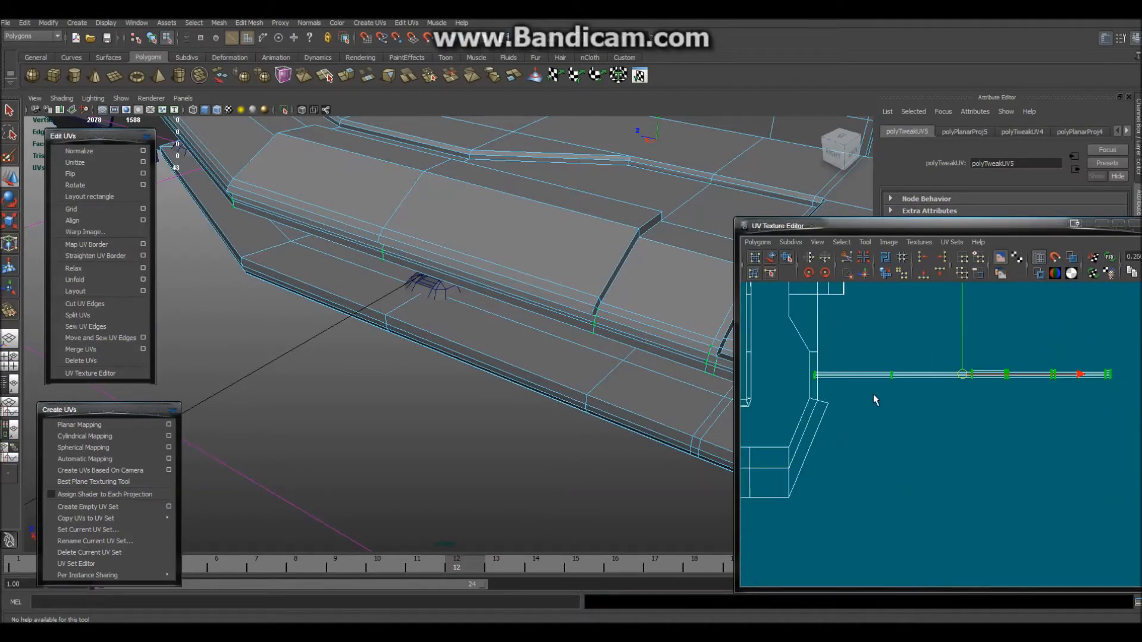
left_click(808, 275)
left_click(808, 273)
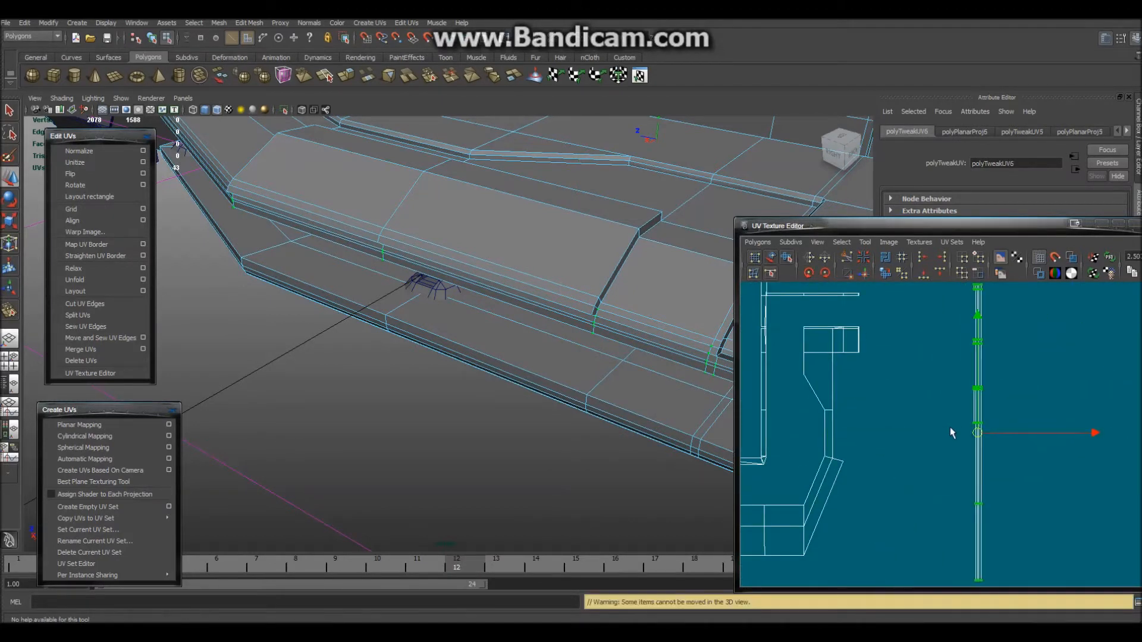
Place the upright rim strip against the outer edge of the deck shell, level with its matching protruding part
left_click_drag(977, 434, 826, 365)
key("r")
scroll(874, 405, "up", 6)
middle_click_drag(832, 346, 896, 486, "alt")
scroll(896, 486, "up", 4)
left_click_drag(941, 525, 883, 527)
key("w")
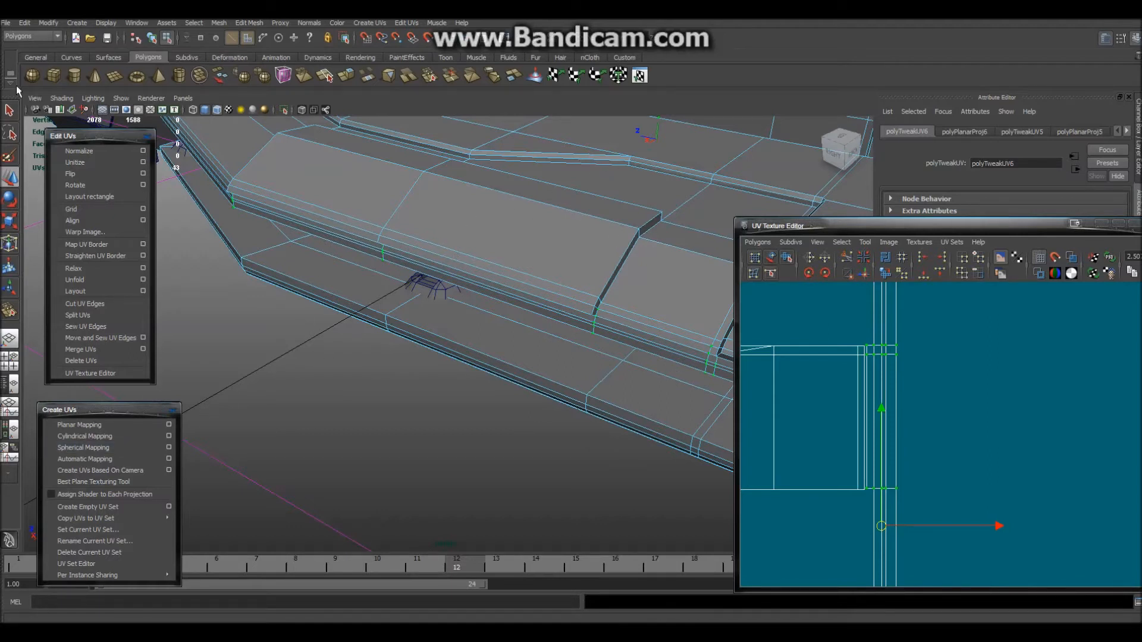
scroll(868, 391, "up", 2)
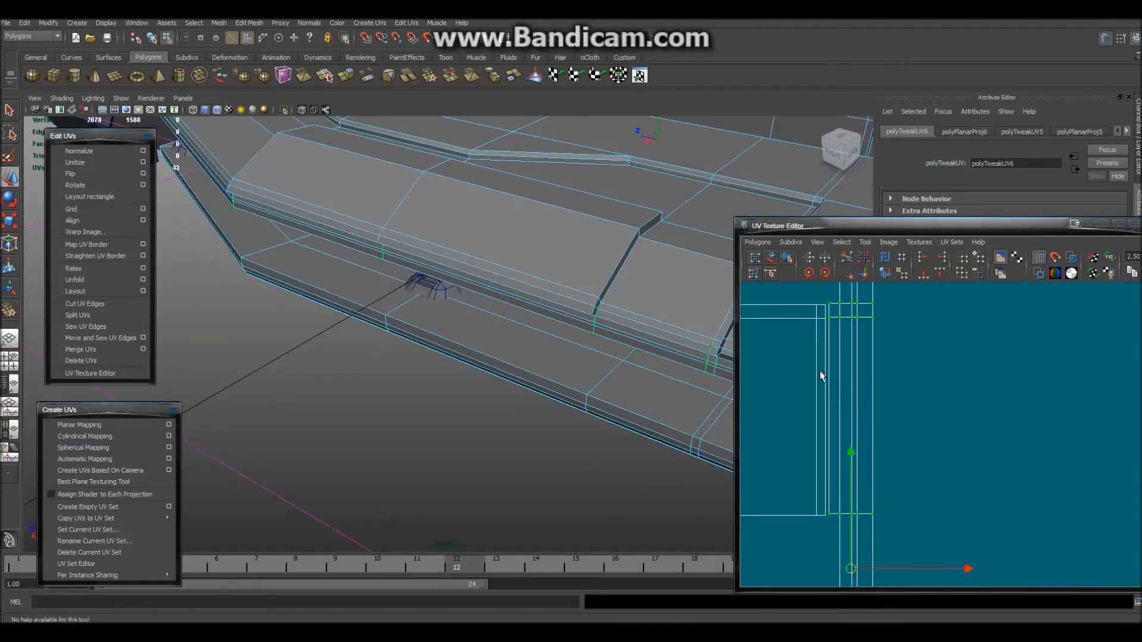
scroll(820, 375, "up", 1)
middle_click_drag(889, 450, 908, 495, "alt")
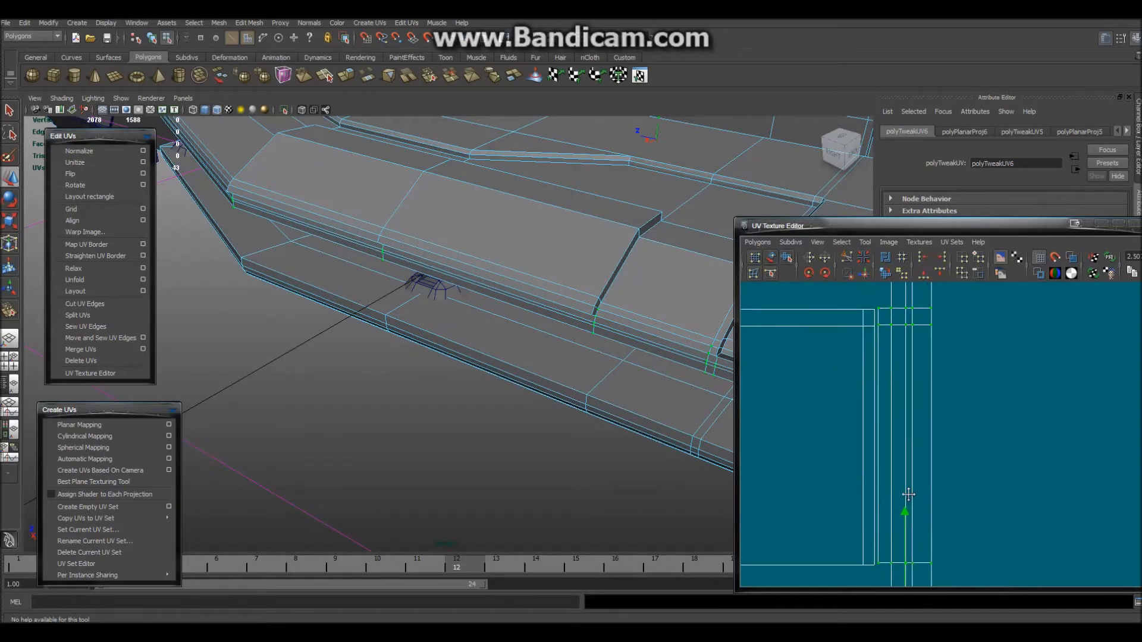
middle_click_drag(940, 431, 937, 405, "alt")
scroll(931, 421, "up", 1)
middle_click_drag(913, 447, 921, 467, "alt")
Enlarge the UV Texture Editor to full screen and nudge the rim strip so its horizontal rows meet the deck shell's rows
left_click_drag(915, 224, 833, 21)
scroll(462, 399, "down", 3)
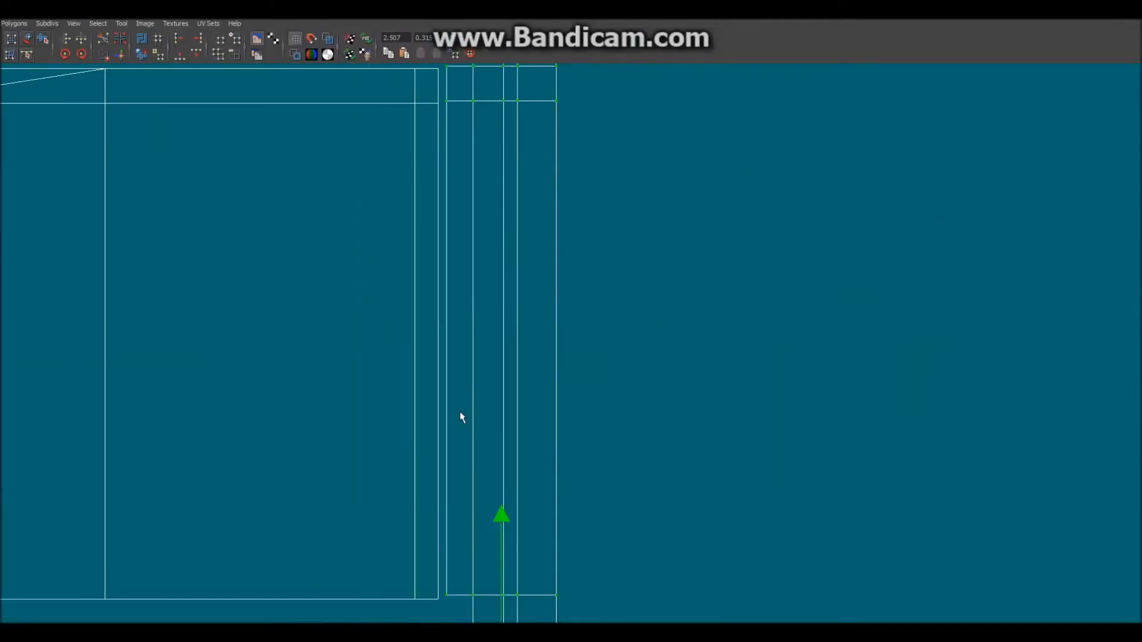
middle_click_drag(450, 414, 516, 433, "alt")
left_click(571, 486)
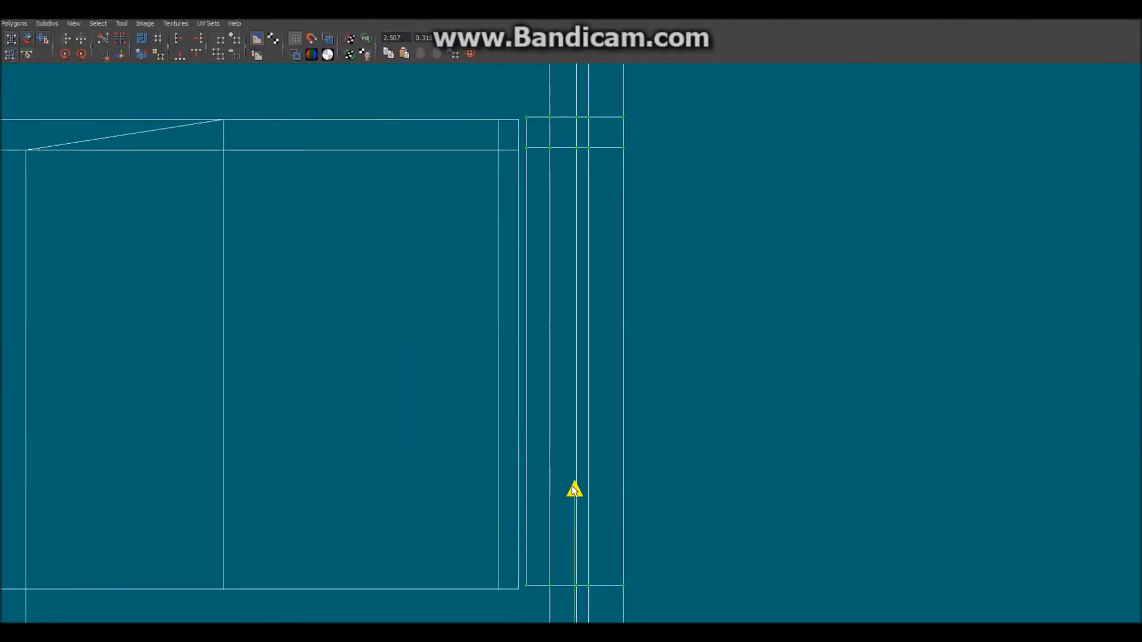
left_click_drag(577, 463, 579, 465)
scroll(627, 522, "down", 2)
middle_click_drag(611, 531, 615, 475, "alt")
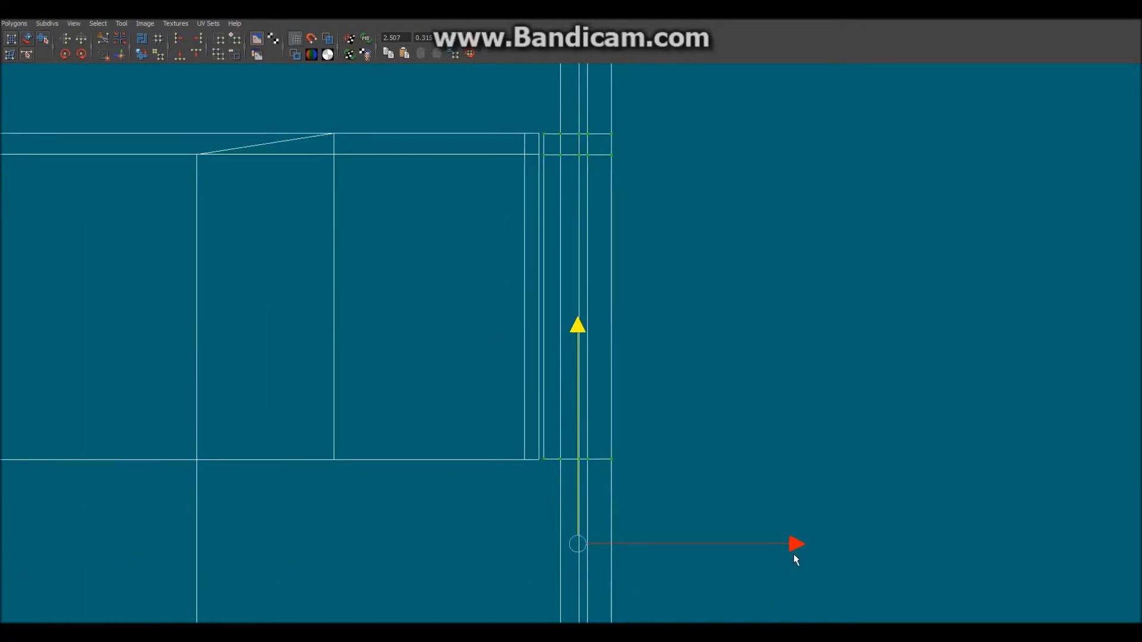
left_click_drag(792, 546, 788, 545)
Fine-tune the rim strip until its border touches the deck shell, and sew their shared border edges together
scroll(487, 431, "up", 6)
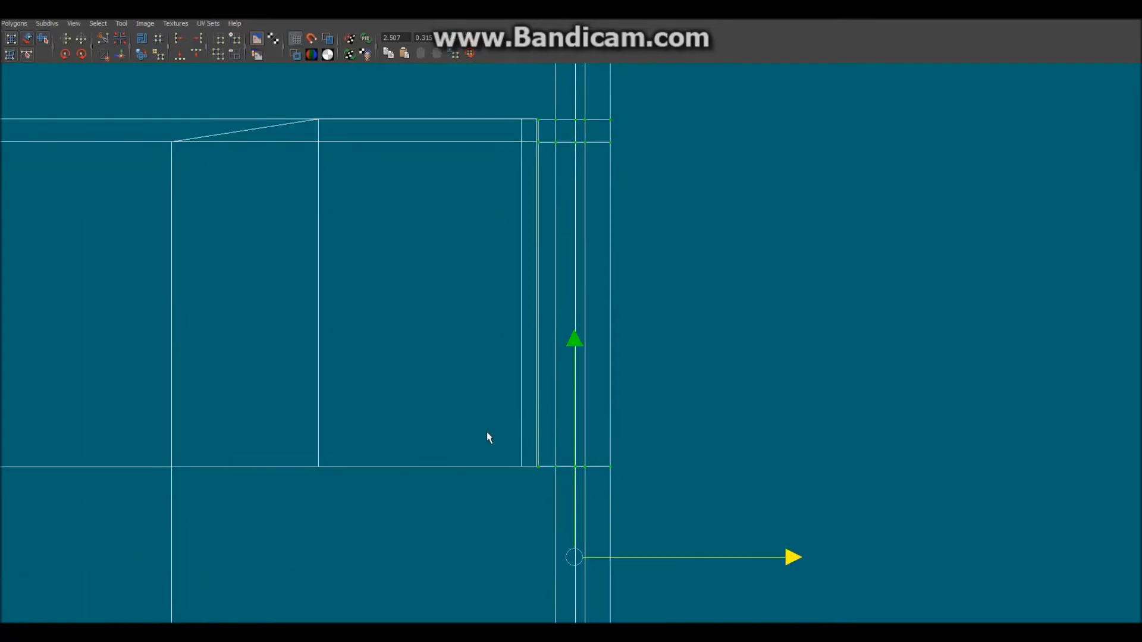
middle_click_drag(454, 364, 472, 533, "alt")
scroll(526, 244, "up", 3)
scroll(526, 208, "up", 2)
middle_click_drag(537, 131, 600, 351, "alt")
scroll(599, 348, "up", 4)
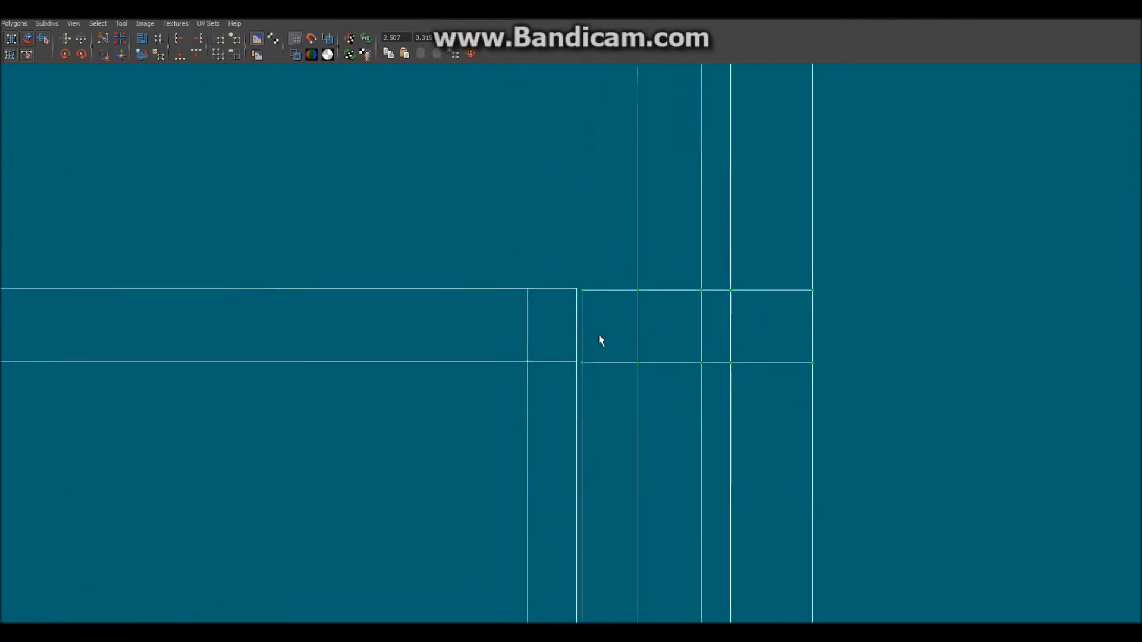
scroll(675, 333, "down", 3)
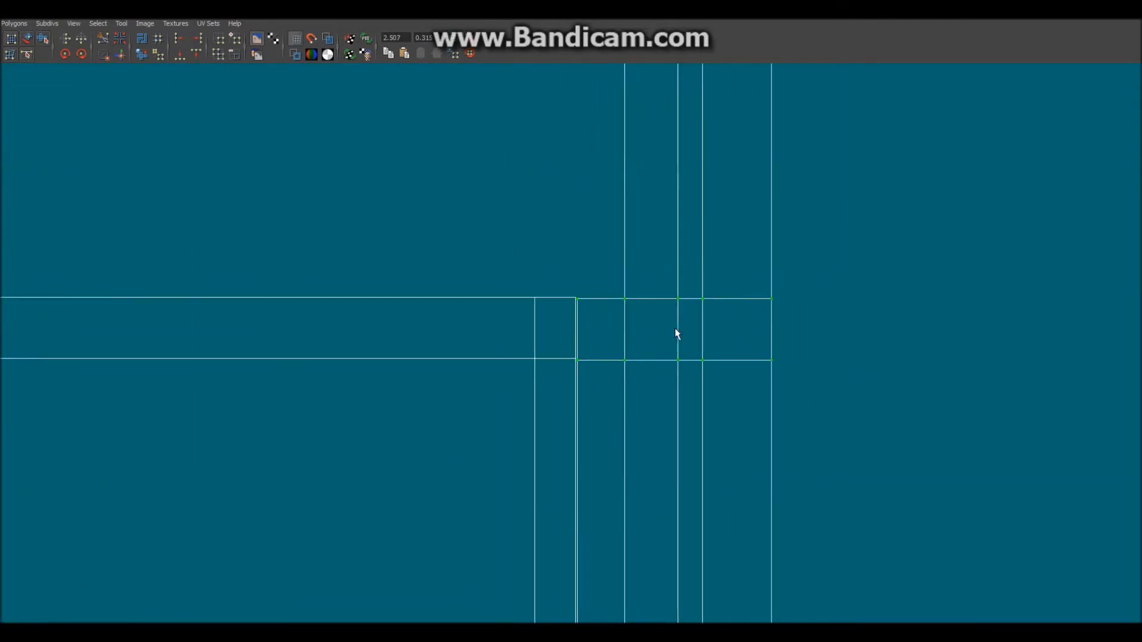
scroll(675, 343, "down", 4)
middle_click_drag(705, 433, 713, 328, "alt")
right_click_drag(546, 357, 547, 329)
left_click(581, 337)
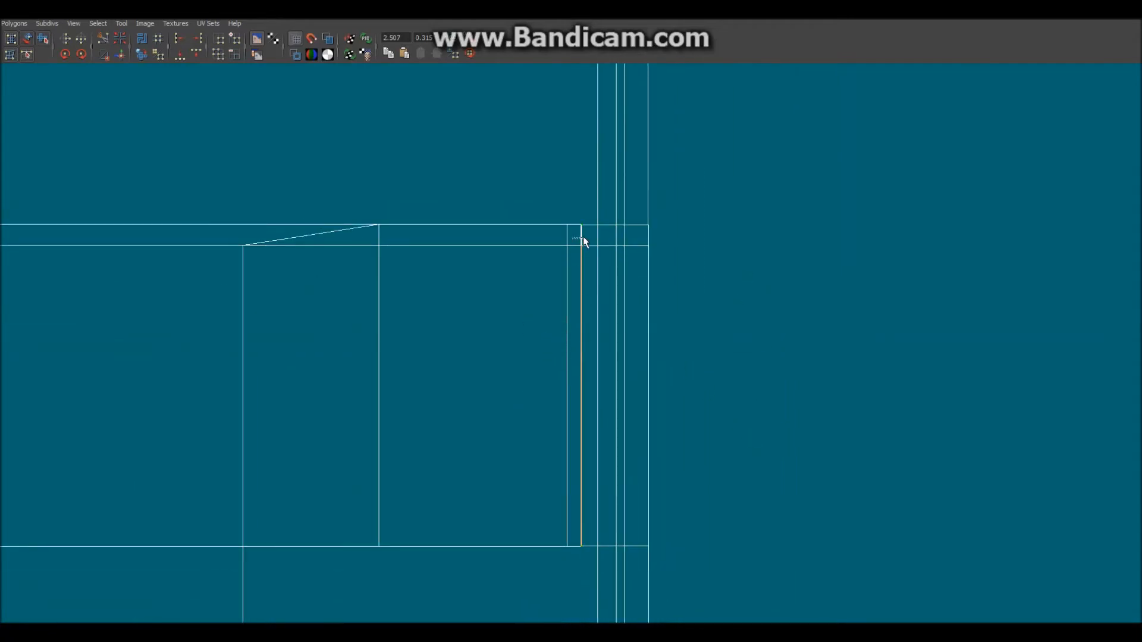
left_click(119, 55)
Align the UVs in each of the three horizontal rows running across the sewn border of deck shell and rim strip
scroll(431, 231, "down", 2)
middle_click_drag(410, 234, 476, 236, "alt")
right_click_drag(517, 265, 541, 270)
left_click_drag(73, 244, 767, 268)
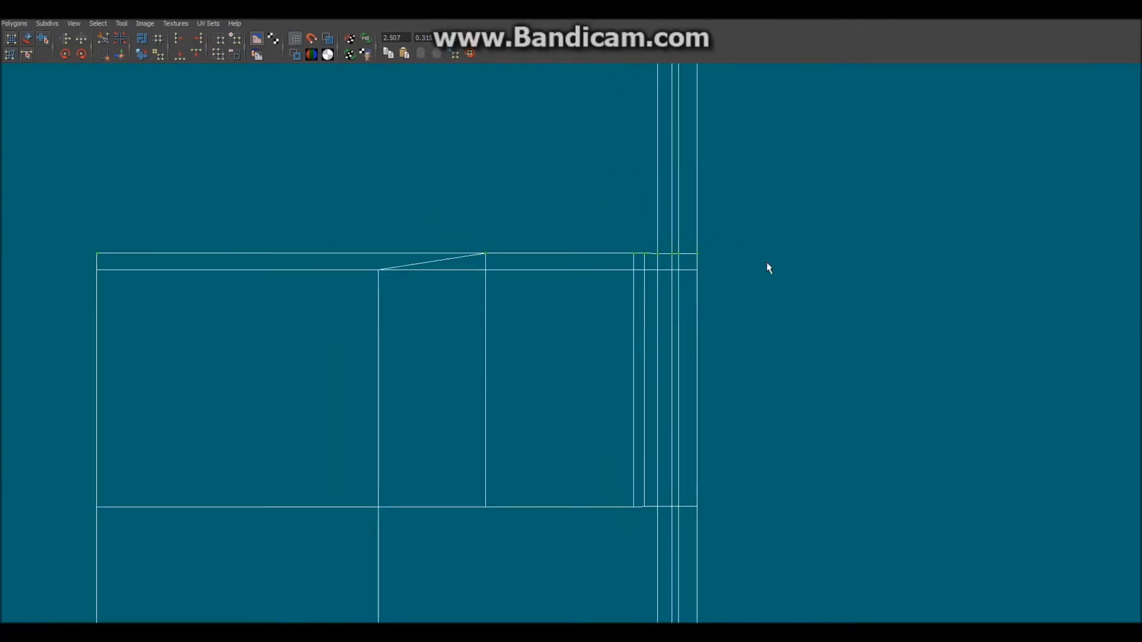
left_click(179, 56)
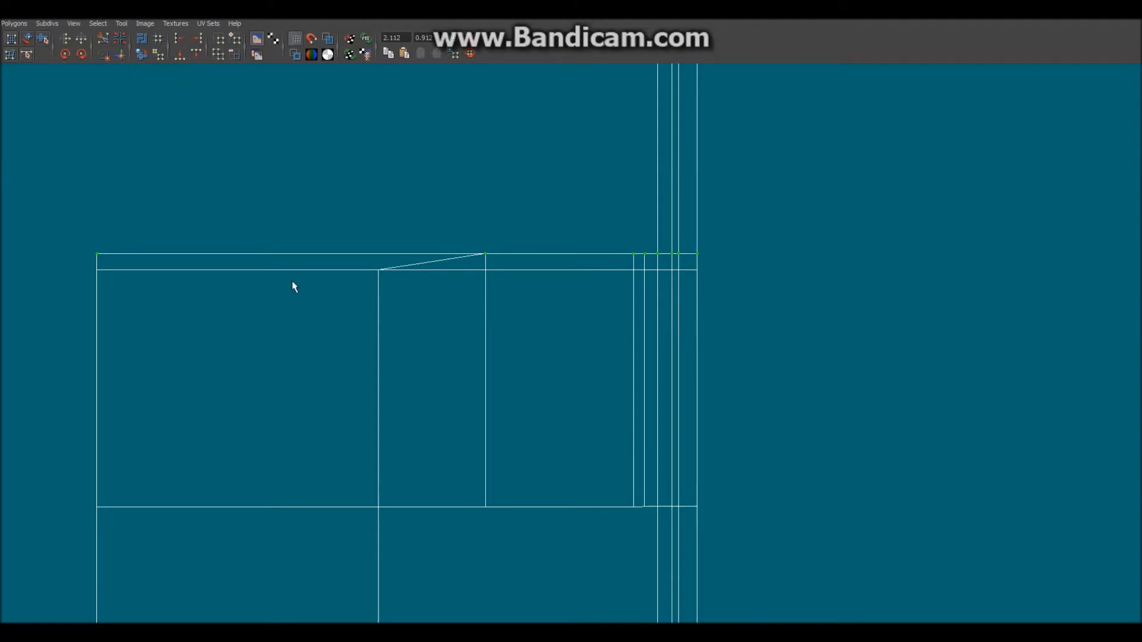
left_click_drag(84, 265, 820, 327)
left_click_drag(64, 453, 854, 553)
Select the entire narrow groove floor shell with the horizontal arm reaching towards the rim strip
scroll(517, 298, "down", 5)
middle_click_drag(522, 238, 485, 165, "alt")
scroll(437, 245, "down", 2)
scroll(433, 247, "down", 2)
left_click_drag(334, 234, 409, 356)
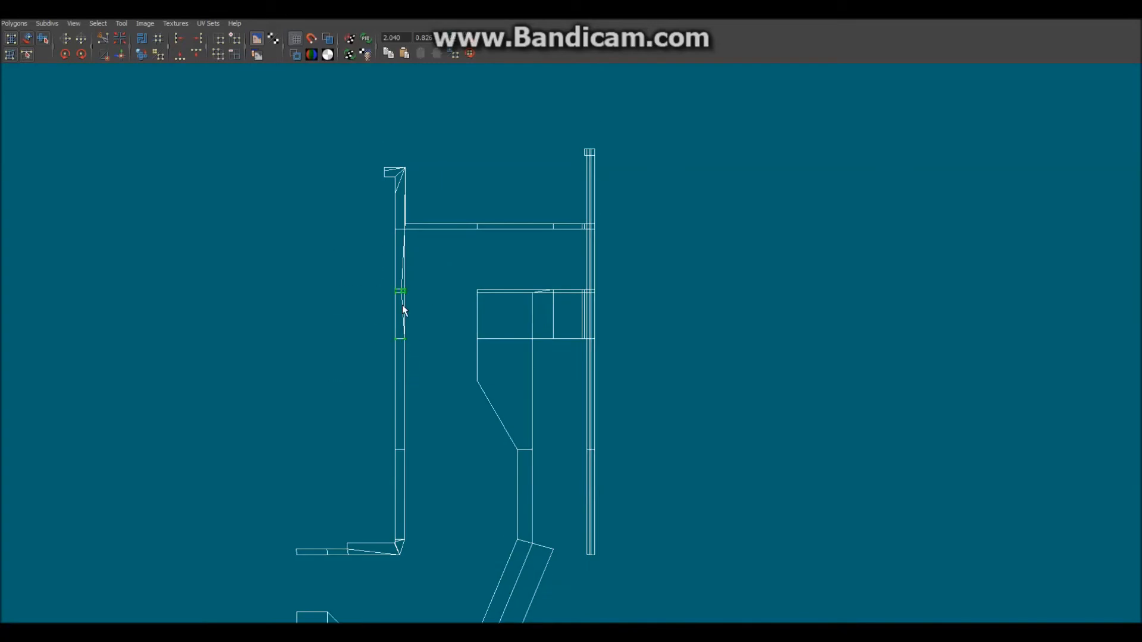
right_click(399, 258, "ctrl")
right_click_drag(398, 259, 445, 245, "ctrl")
scroll(497, 262, "up", 3)
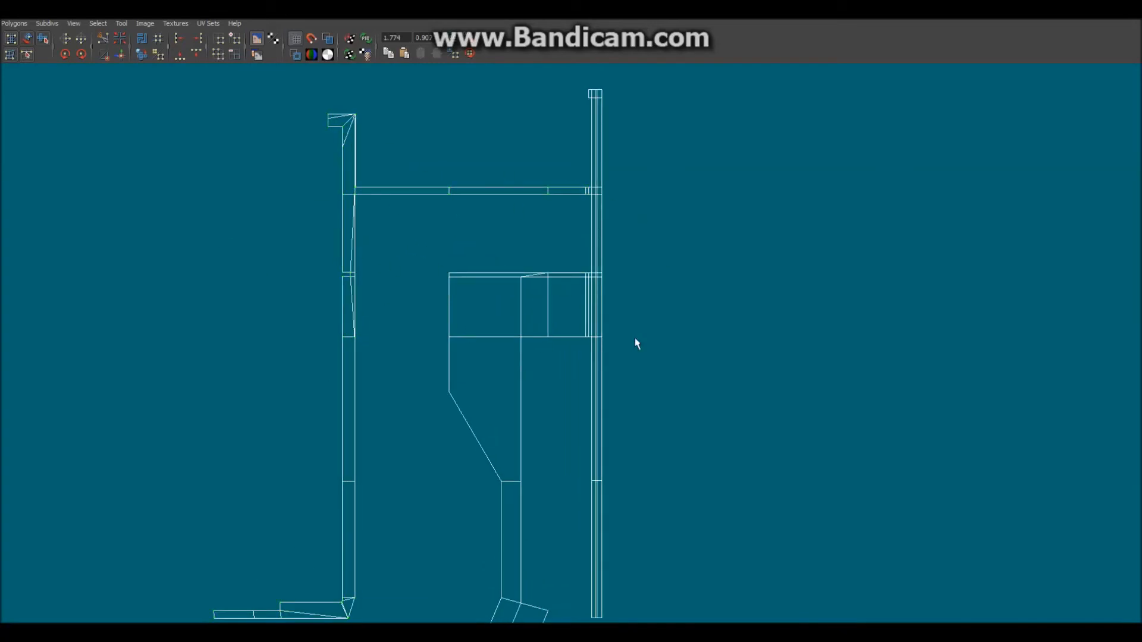
left_click_drag(268, 250, 456, 363)
left_click_drag(258, 199, 384, 312)
right_click_drag(328, 212, 374, 203, "ctrl")
right_click(378, 219)
right_click(380, 220, "ctrl")
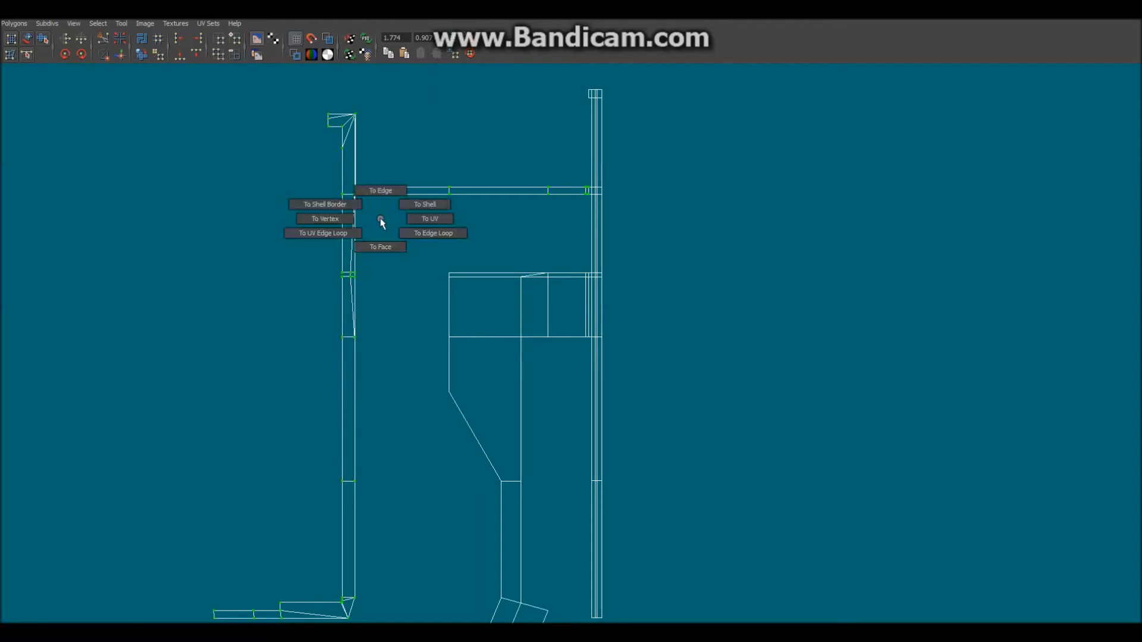
Move the groove floor shell so the end of its horizontal arm meets the rim strip's upper protruding part
scroll(416, 213, "up", 3)
middle_click_drag(509, 180, 431, 357, "alt")
scroll(429, 355, "up", 9)
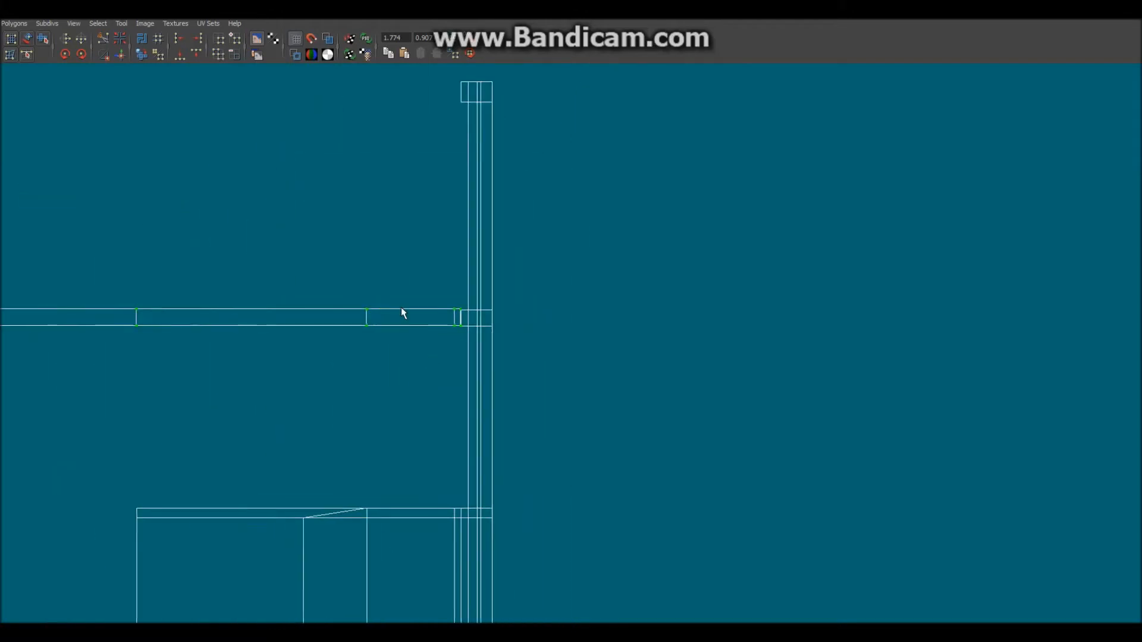
middle_click_drag(345, 320, 464, 324, "alt")
middle_click_drag(473, 273, 473, 274)
scroll(567, 339, "up", 10)
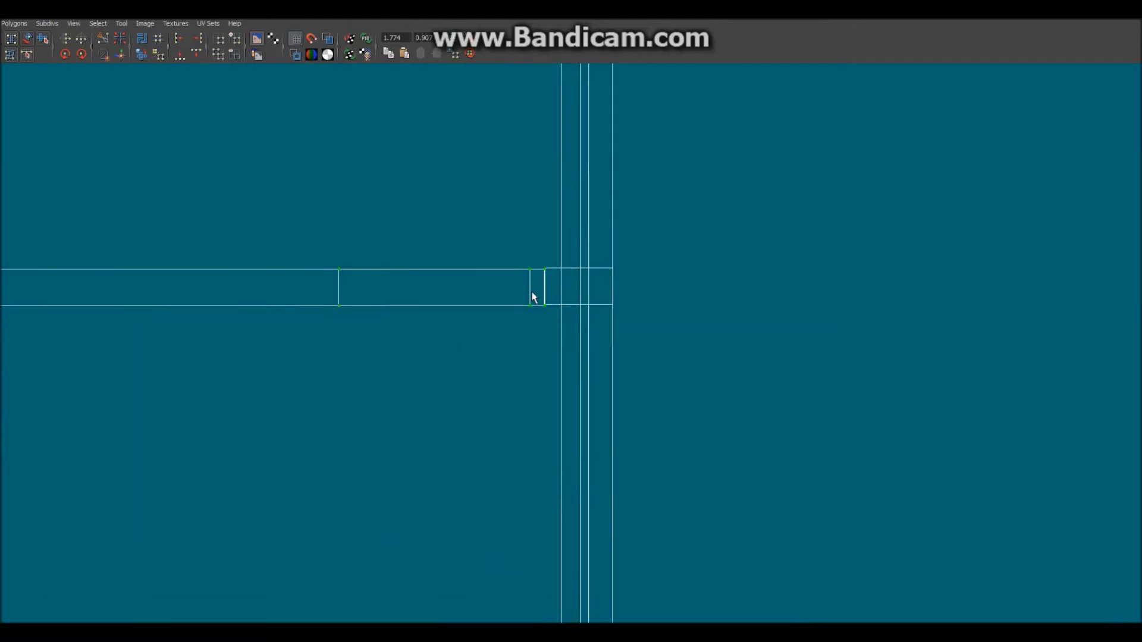
scroll(558, 358, "up", 5)
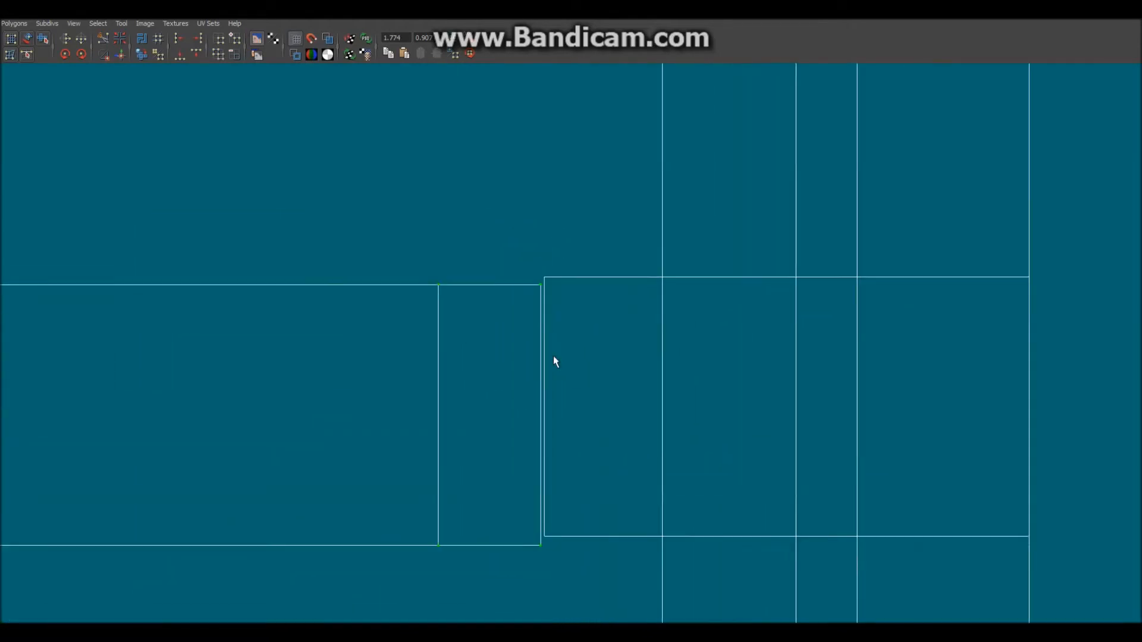
middle_click_drag(452, 364, 457, 352)
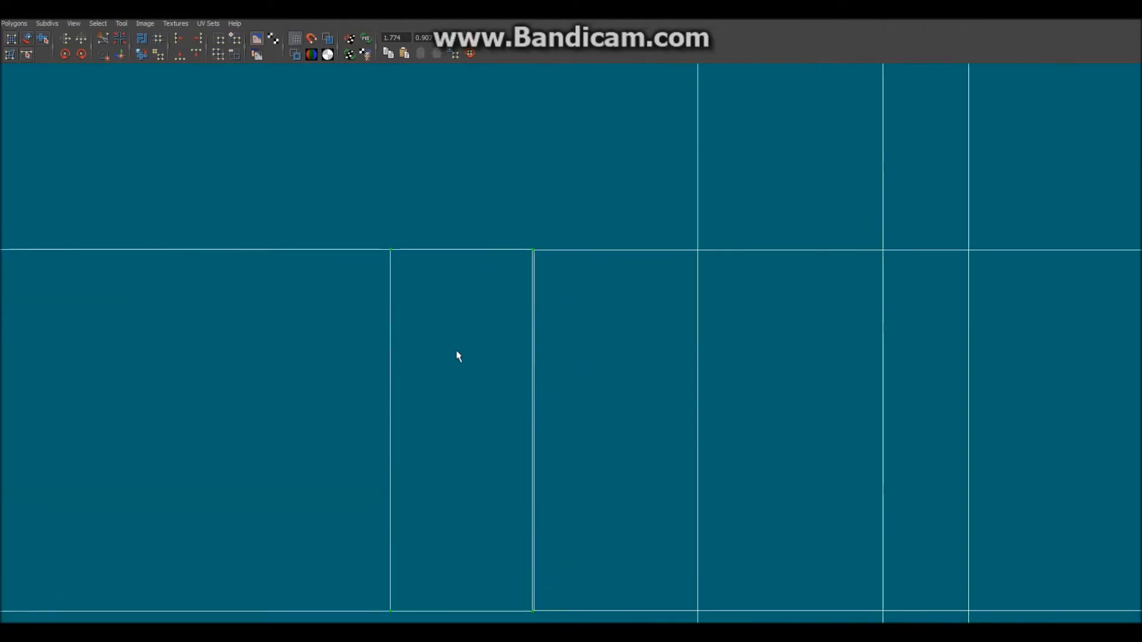
Sew the groove floor arm's end edge to the matching border edge of the rim strip
right_click_drag(542, 355, 543, 330)
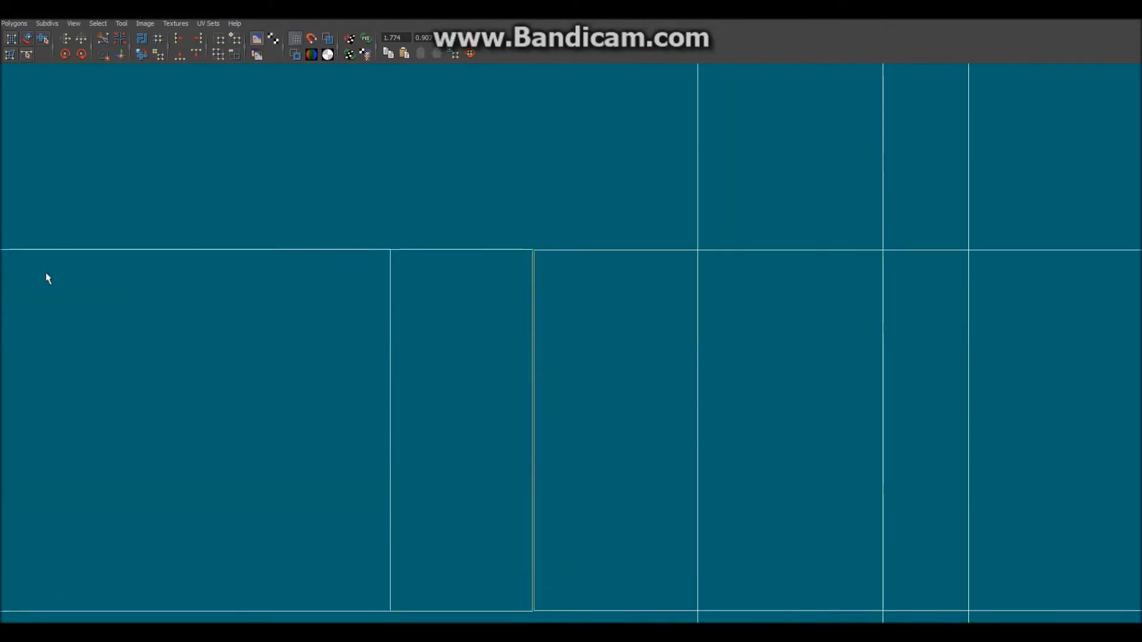
scroll(184, 305, "down", 8)
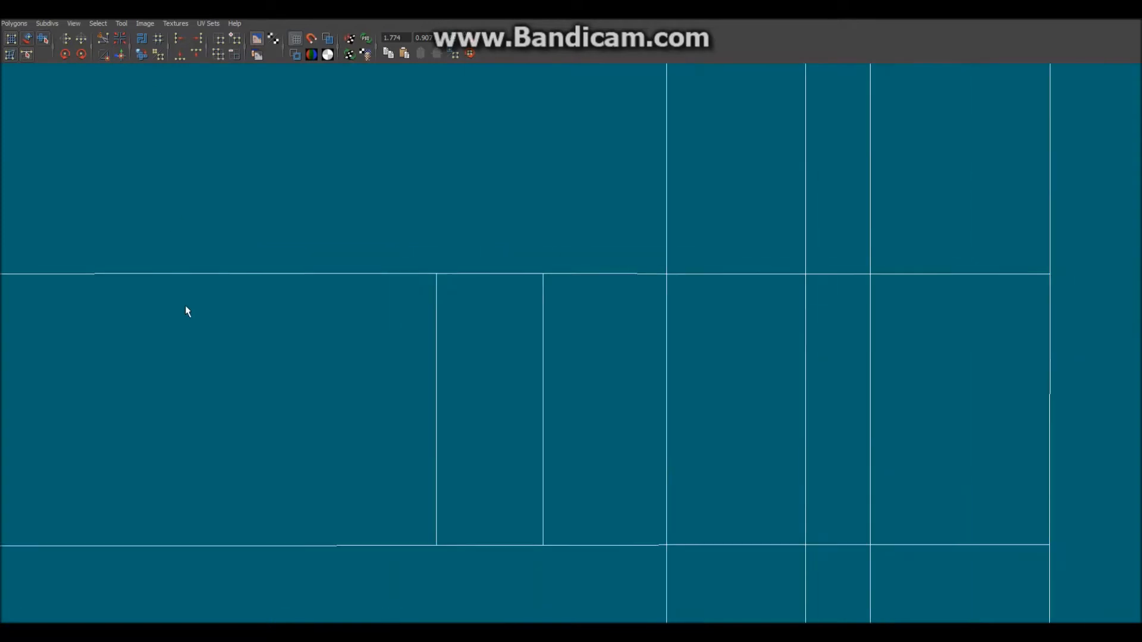
scroll(208, 314, "down", 6)
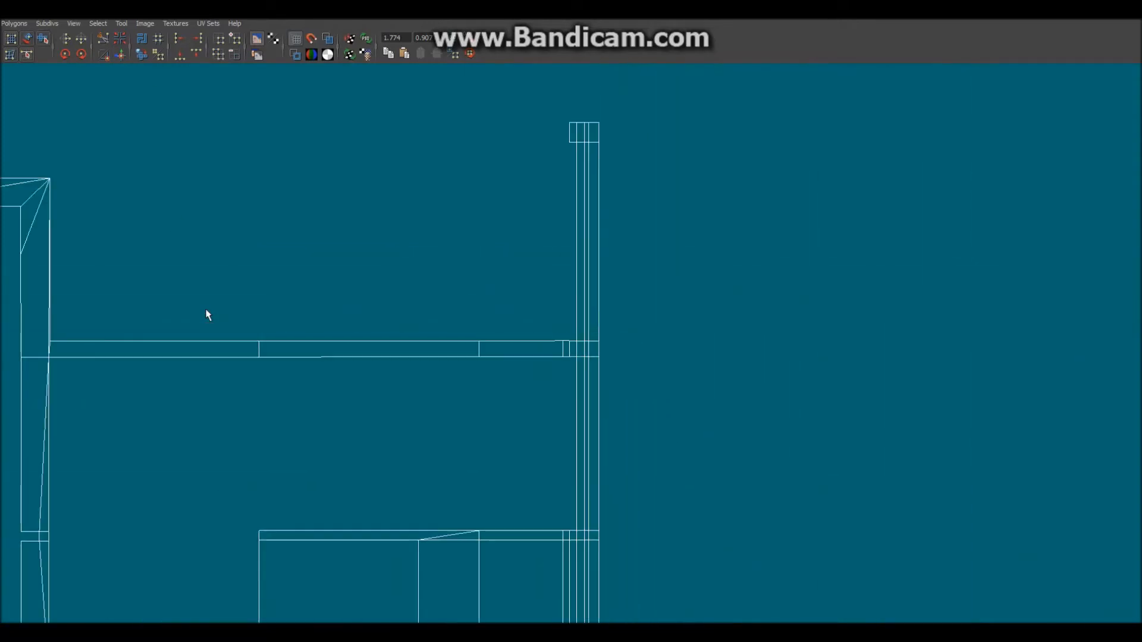
Straighten the upper and lower UV rows of the horizontal strip between the two vertical strips
right_click_drag(228, 346, 241, 347)
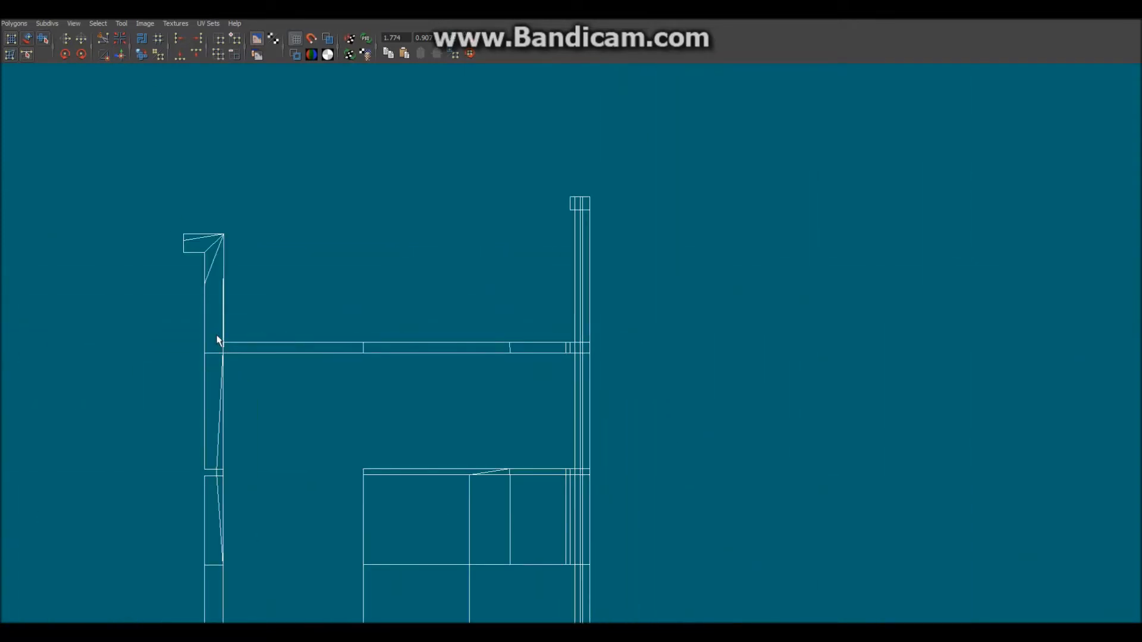
left_click_drag(485, 337, 612, 349)
left_click_drag(187, 350, 730, 399)
middle_click_drag(256, 414, 451, 423, "alt")
scroll(451, 423, "up", 3)
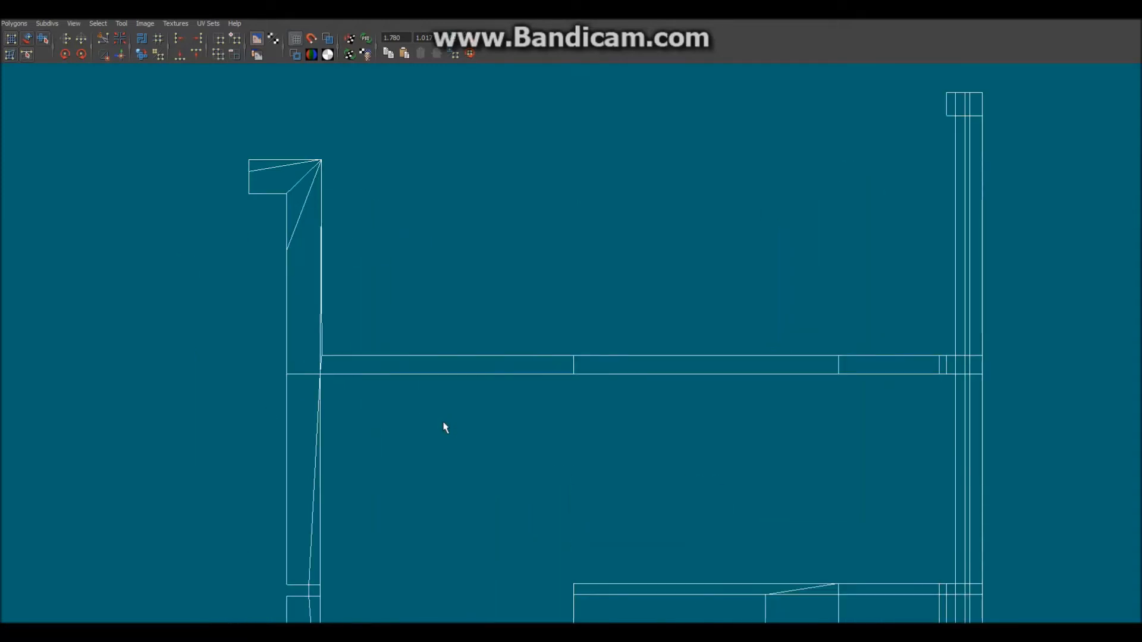
Review the whole UV layout and restore the UV Texture Editor to a smaller window beside the 3D view
scroll(448, 426, "down", 10)
middle_click_drag(665, 424, 593, 317, "alt")
scroll(594, 319, "down", 2)
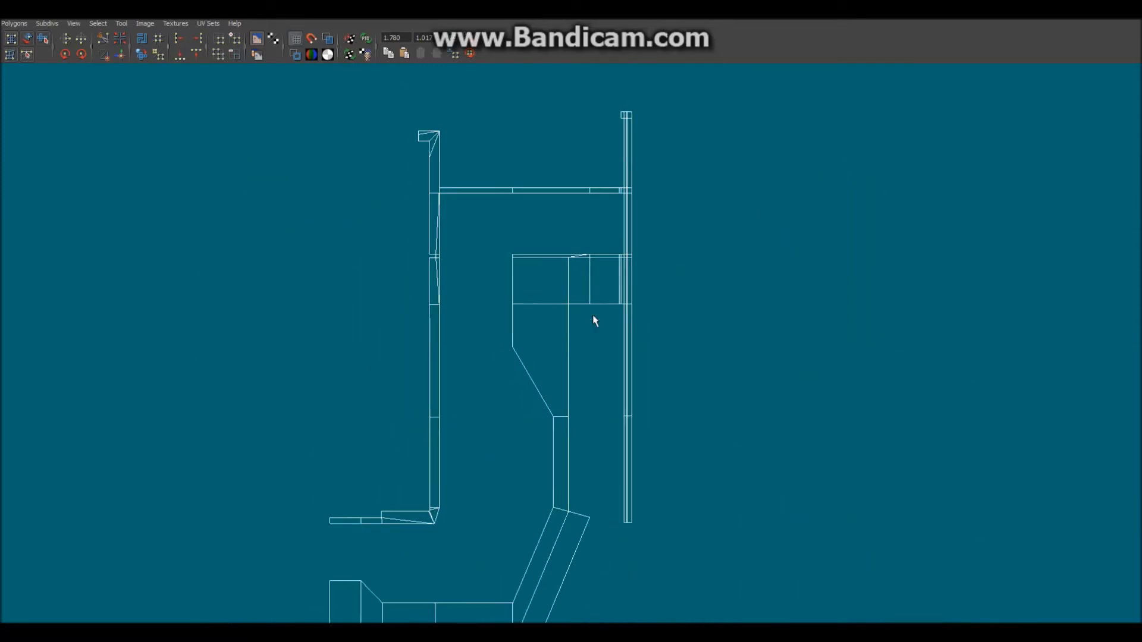
scroll(594, 321, "down", 3)
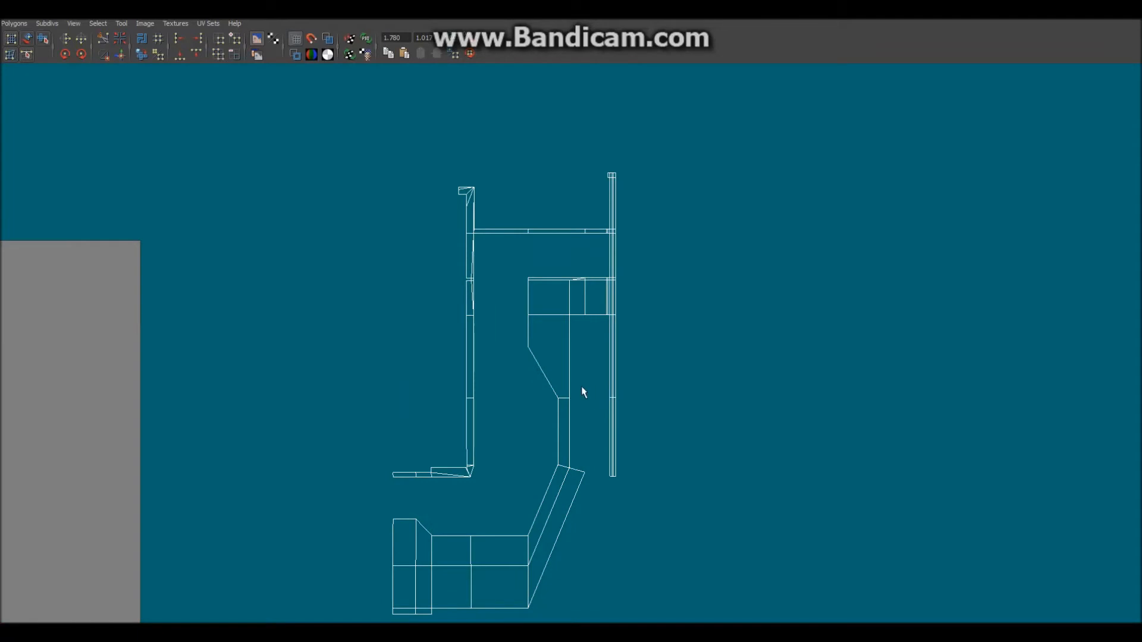
scroll(565, 379, "down", 2)
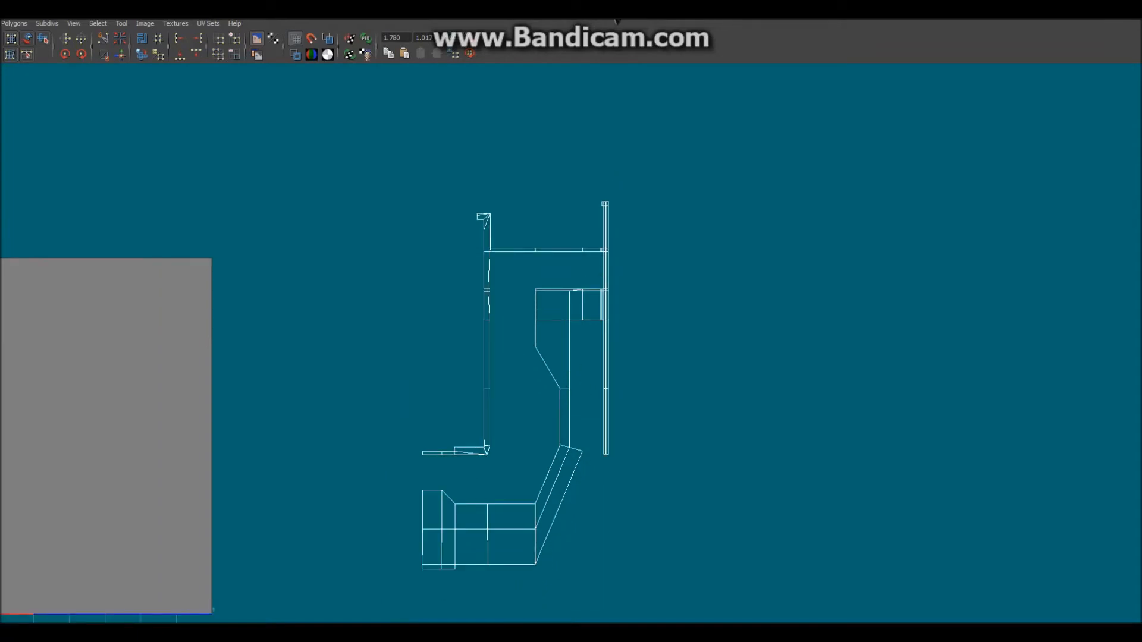
double_click(615, 19)
Examine the bevels and panel edges around the hull against the UV layout to find faces still missing from it
middle_click_drag(618, 295, 418, 291, "alt")
left_click_drag(418, 290, 455, 310, "alt")
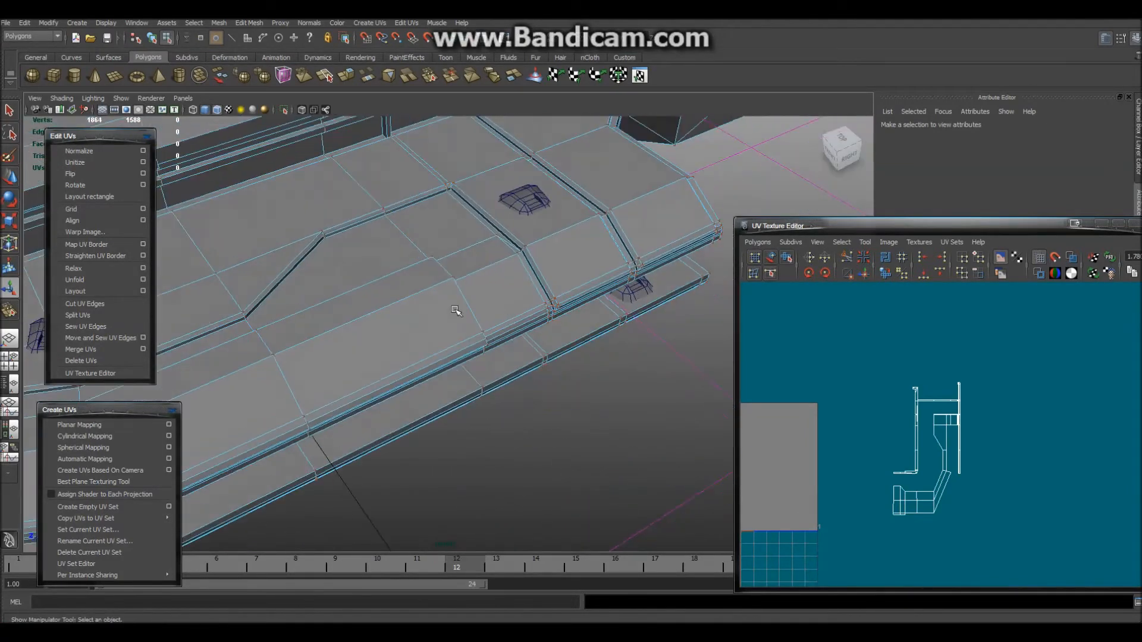
right_click_drag(454, 310, 529, 289, "alt")
middle_click_drag(529, 288, 580, 479, "alt")
right_click_drag(580, 479, 712, 468, "alt")
middle_click_drag(712, 468, 568, 338, "alt")
left_click_drag(568, 338, 731, 395, "alt")
left_click_drag(517, 394, 510, 336, "alt")
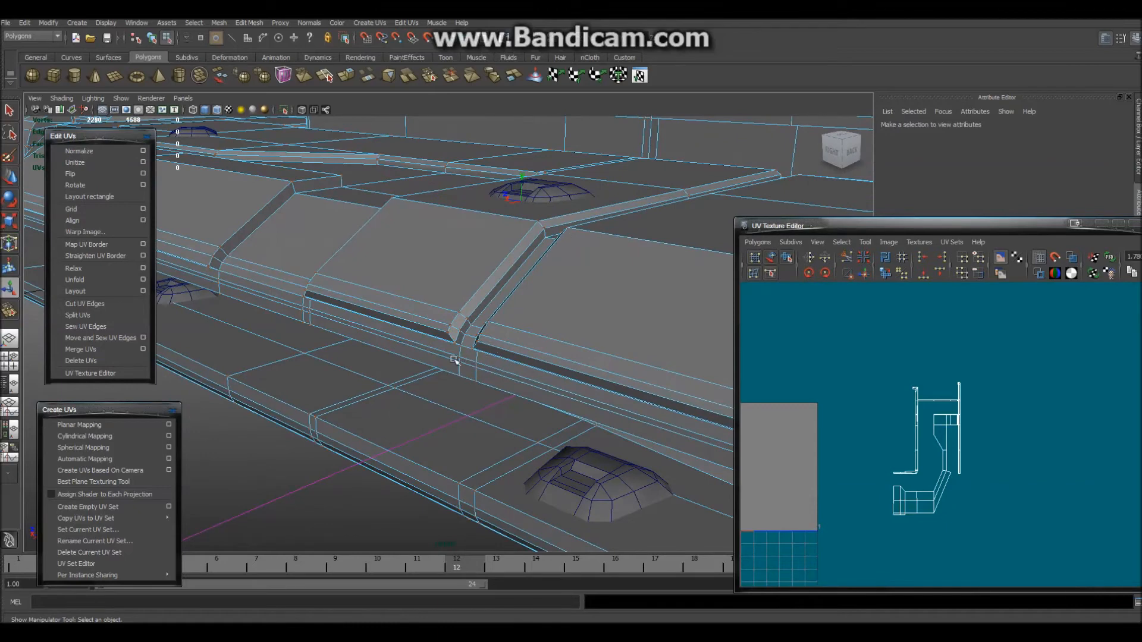
scroll(930, 469, "up", 8)
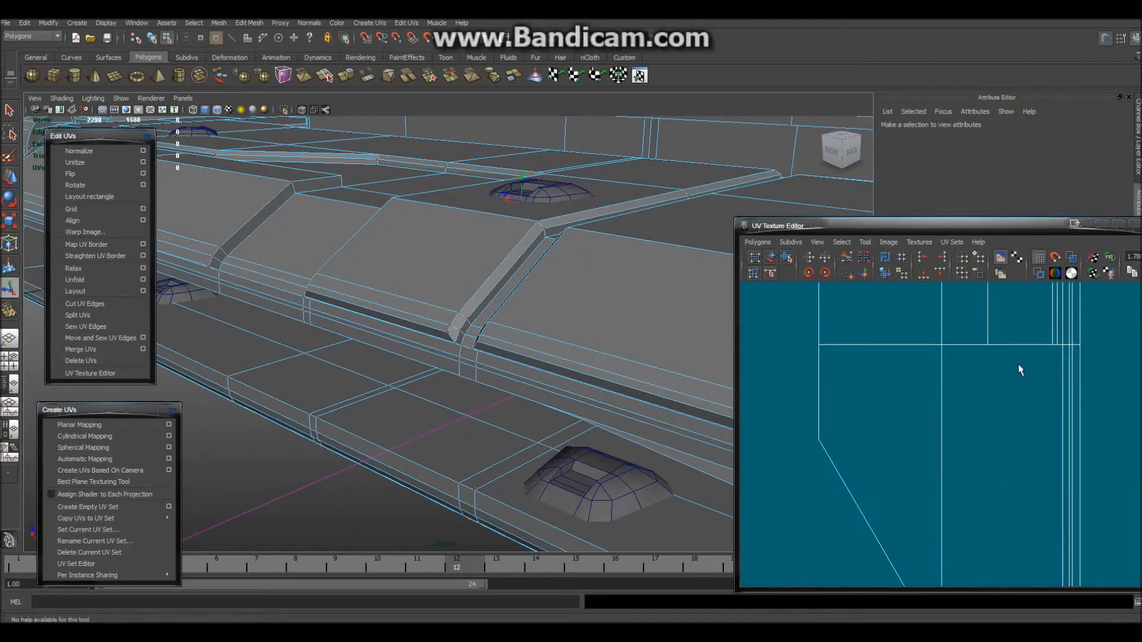
scroll(918, 458, "up", 6)
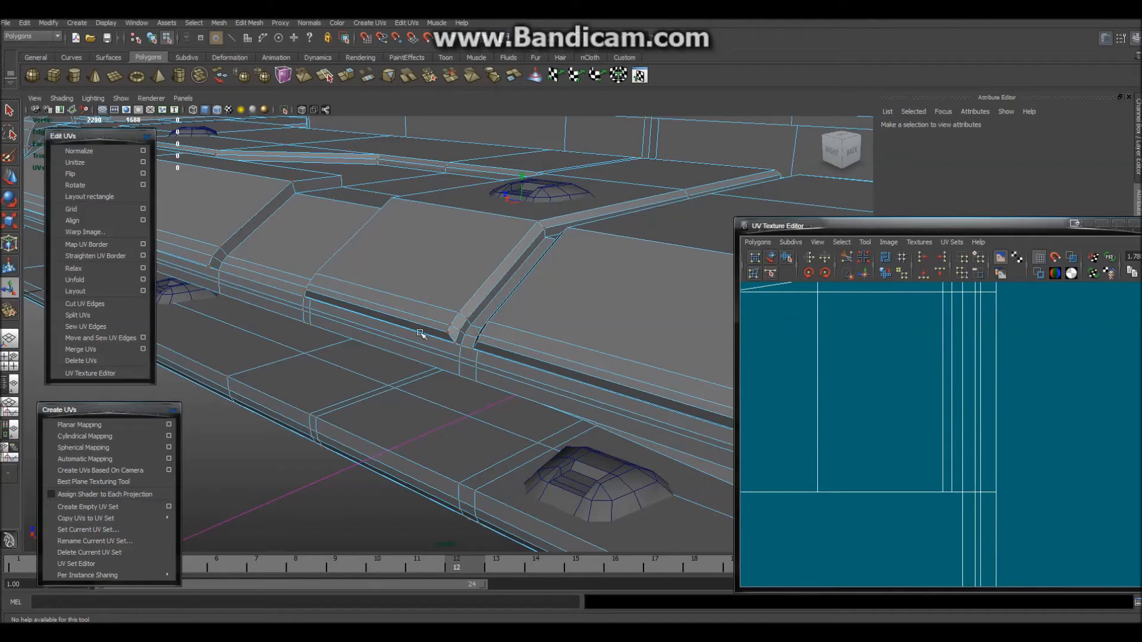
left_click_drag(306, 282, 439, 324, "alt")
middle_click_drag(439, 324, 476, 337, "alt")
scroll(474, 328, "up", 3)
left_click_drag(476, 330, 552, 272, "alt")
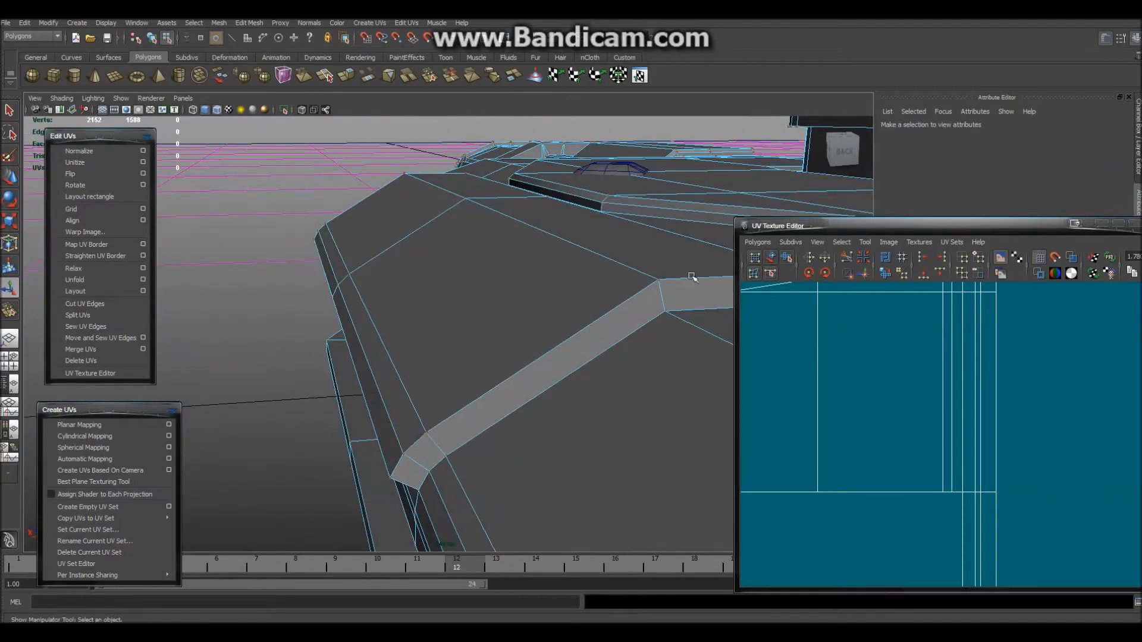
left_click_drag(546, 285, 314, 372, "alt")
scroll(586, 303, "down", 5)
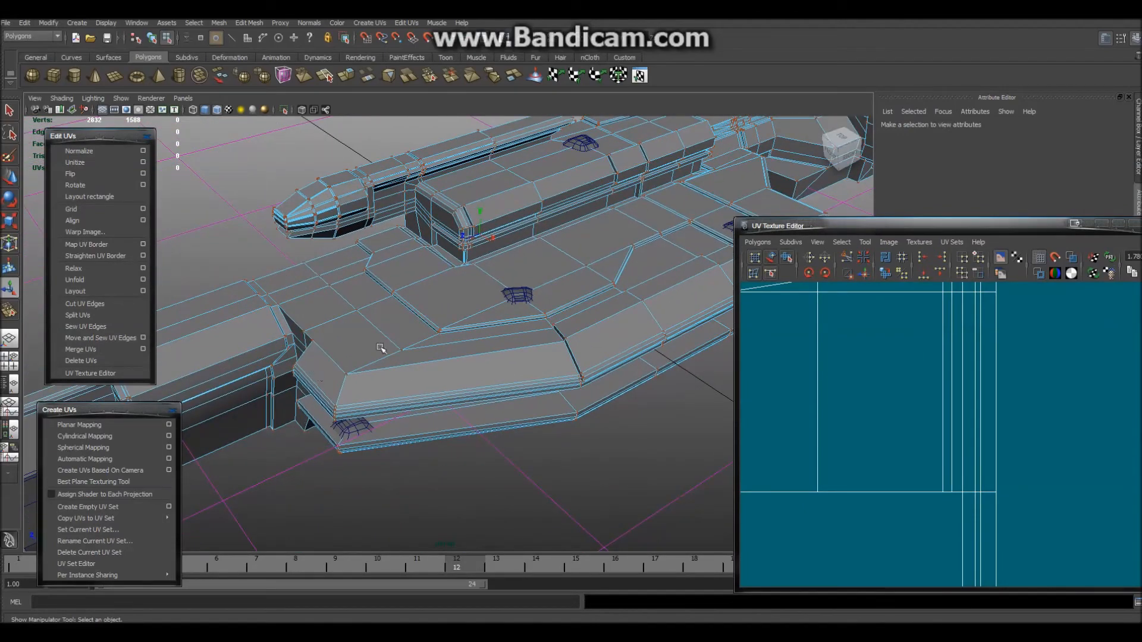
scroll(856, 371, "down", 10)
middle_click_drag(877, 381, 876, 380, "alt")
left_click_drag(635, 343, 369, 386, "alt")
middle_click_drag(479, 370, 311, 305, "alt")
scroll(312, 305, "up", 4)
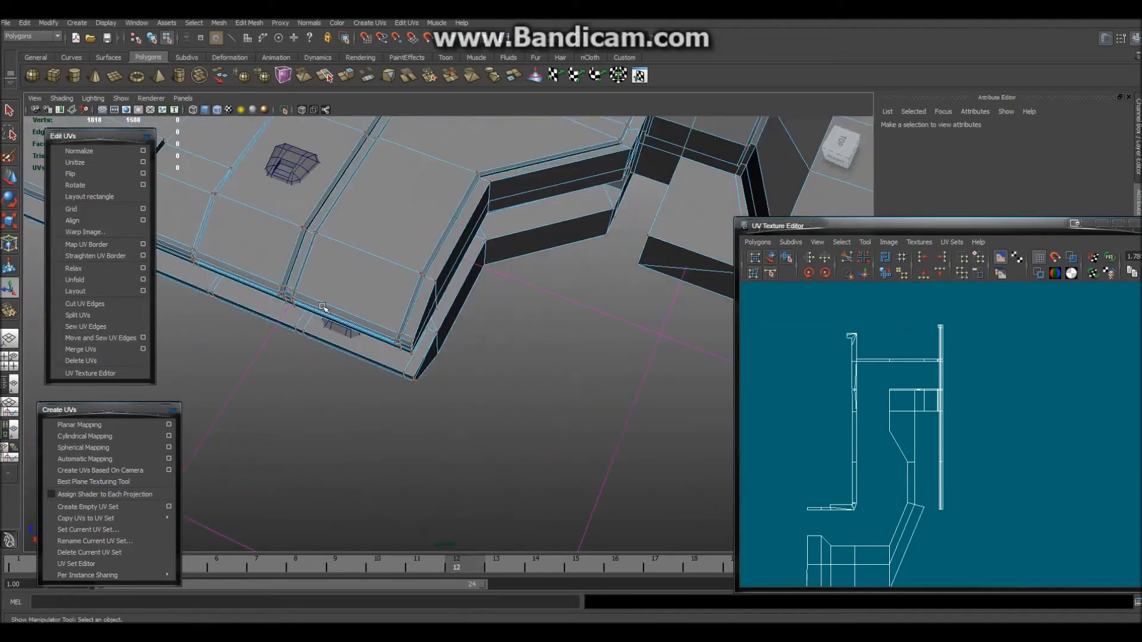
Select the first four bevel faces along the angled side edge of the upper hull plate, starting at the inner corner
middle_click_drag(377, 247, 373, 341, "alt")
scroll(372, 341, "up", 3)
left_click_drag(476, 308, 387, 298, "alt")
middle_click_drag(529, 283, 383, 284, "alt")
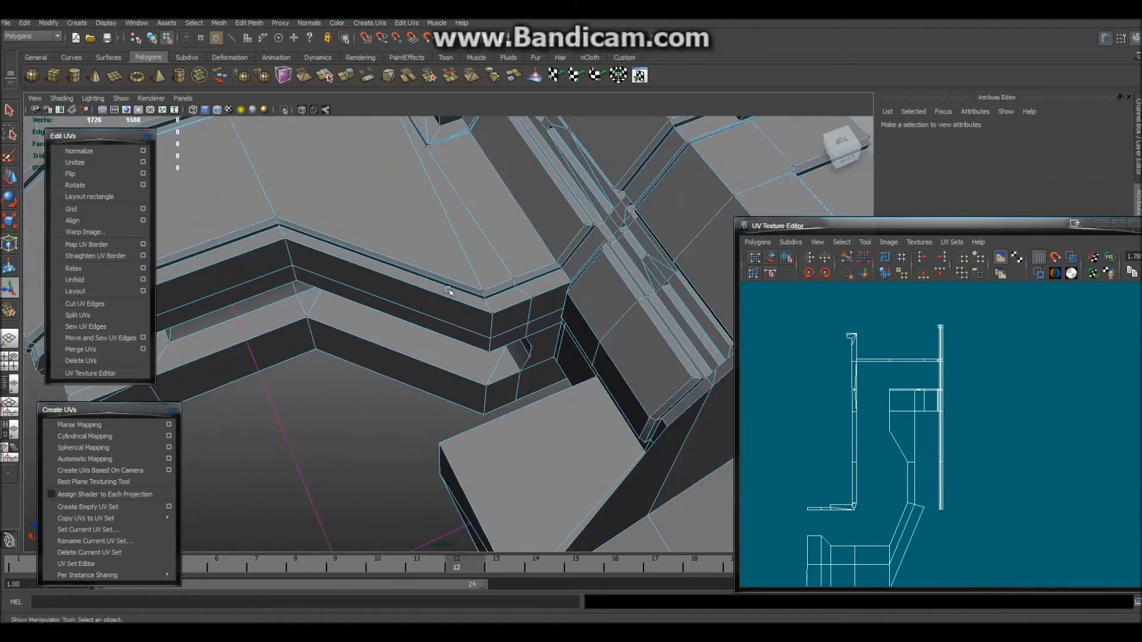
right_click_drag(546, 284, 543, 311)
left_click(540, 288)
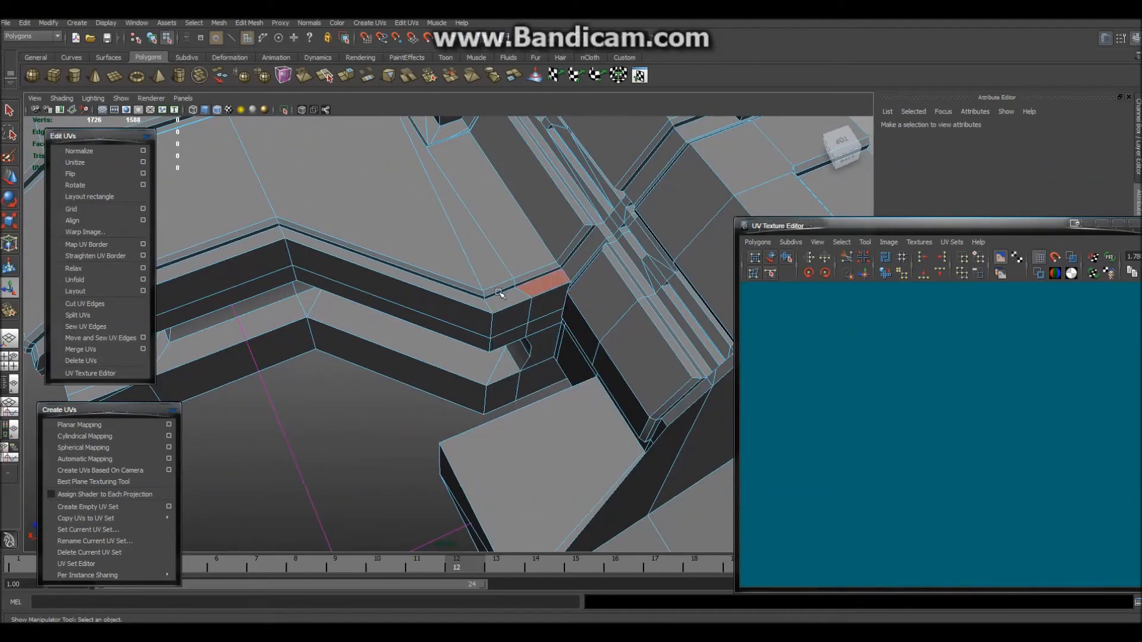
left_click(498, 295, "shift")
left_click(453, 292, "shift")
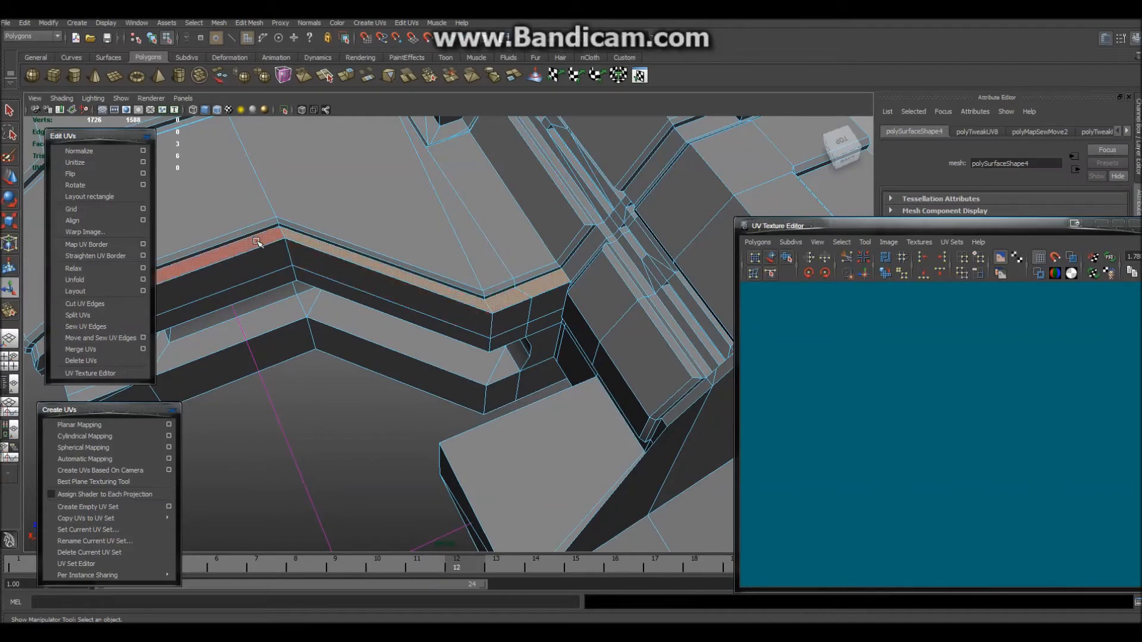
left_click(253, 245, "shift")
Extend the face selection down the sloped bevel to the plate's outer corner and save the scene
middle_click_drag(260, 280, 523, 353, "alt")
left_click(404, 339, "shift")
left_click_drag(351, 387, 424, 341, "alt")
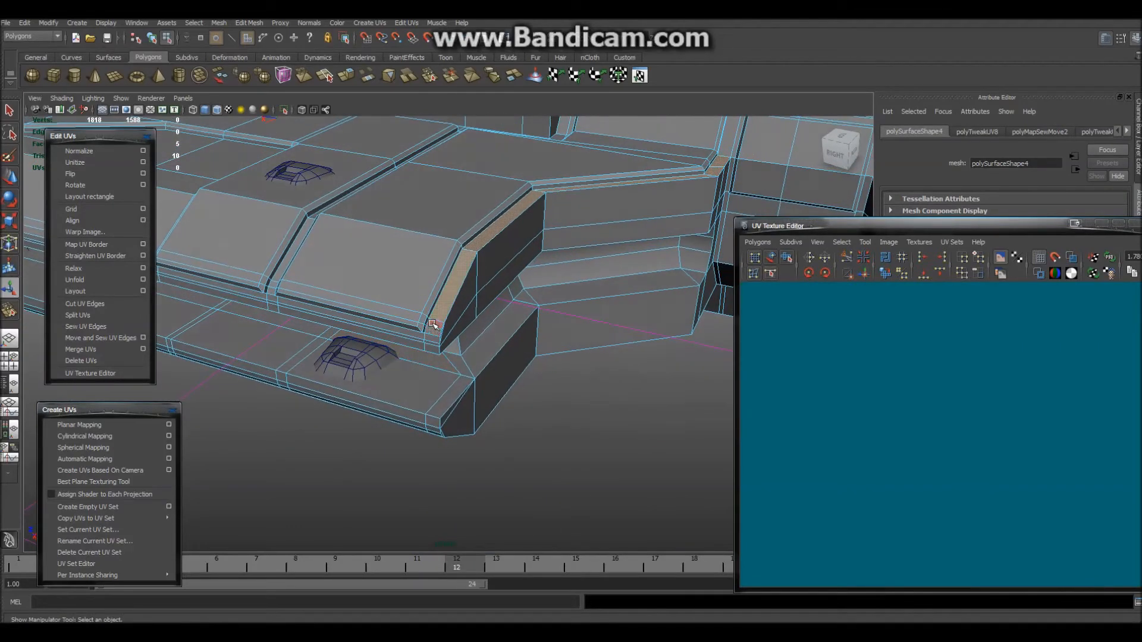
left_click(433, 324, "shift")
key("ctrl+s")
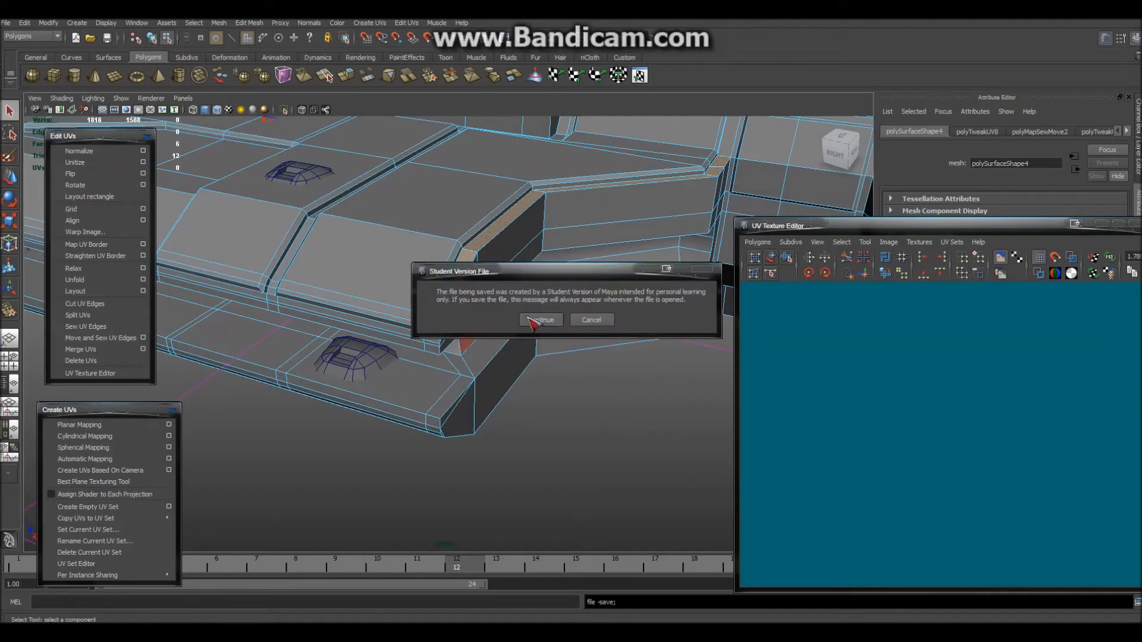
left_click(532, 320)
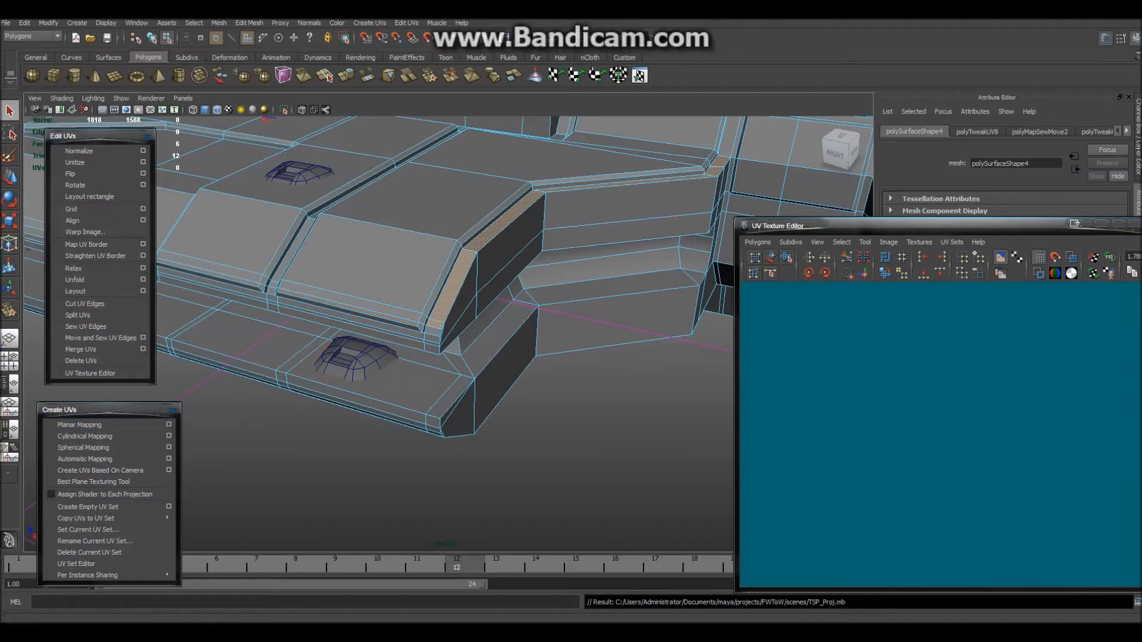
Planar-map the six selected bevel faces and convert the selection to UVs
middle_click_drag(821, 453, 901, 412, "alt")
right_click_drag(901, 412, 807, 440, "alt")
middle_click_drag(807, 440, 847, 423, "alt")
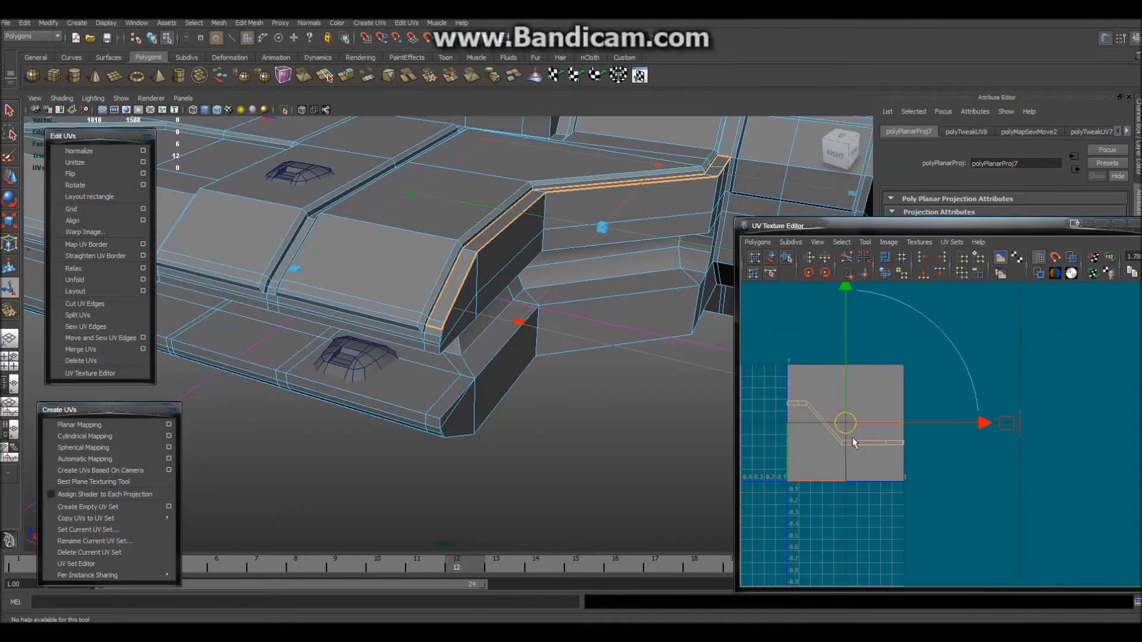
right_click_drag(853, 439, 879, 435, "ctrl")
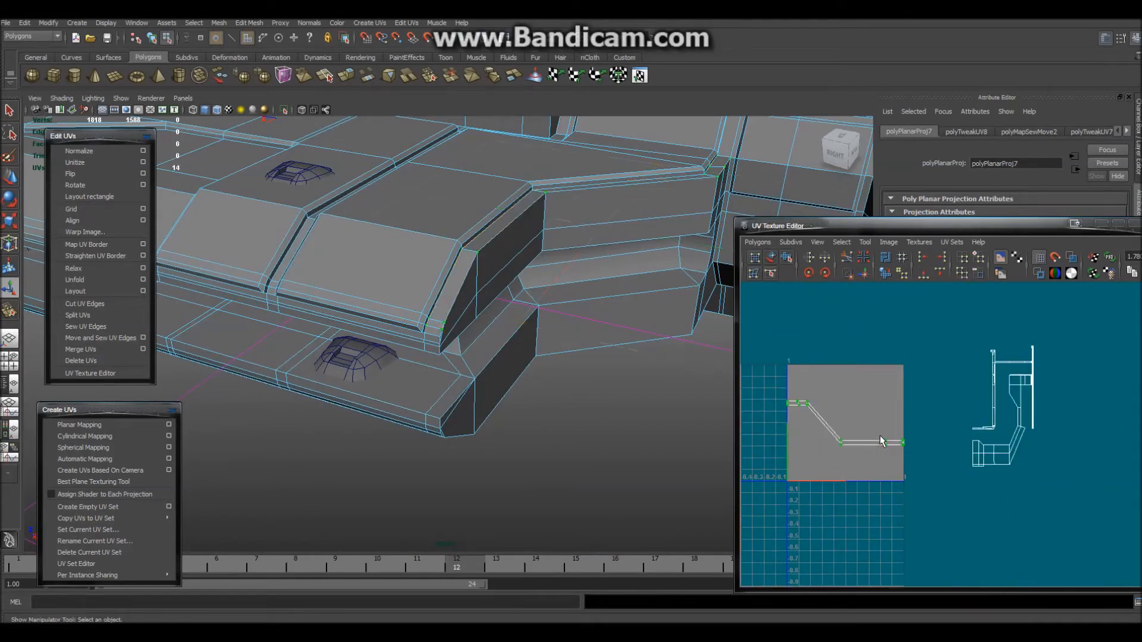
Move the projected bevel strip's UVs off the texture square to just above the existing UV shells
key("w")
left_click_drag(846, 423, 953, 396)
left_click_drag(976, 351, 926, 358)
key("r")
middle_click_drag(918, 367, 806, 402, "alt")
right_click_drag(806, 403, 892, 408, "alt")
middle_click_drag(892, 408, 1023, 556, "alt")
scroll(1023, 557, "up", 3)
Scale the bevel strip's UVs down and bring its straight end close to the tall vertical strip's upper end
key("w")
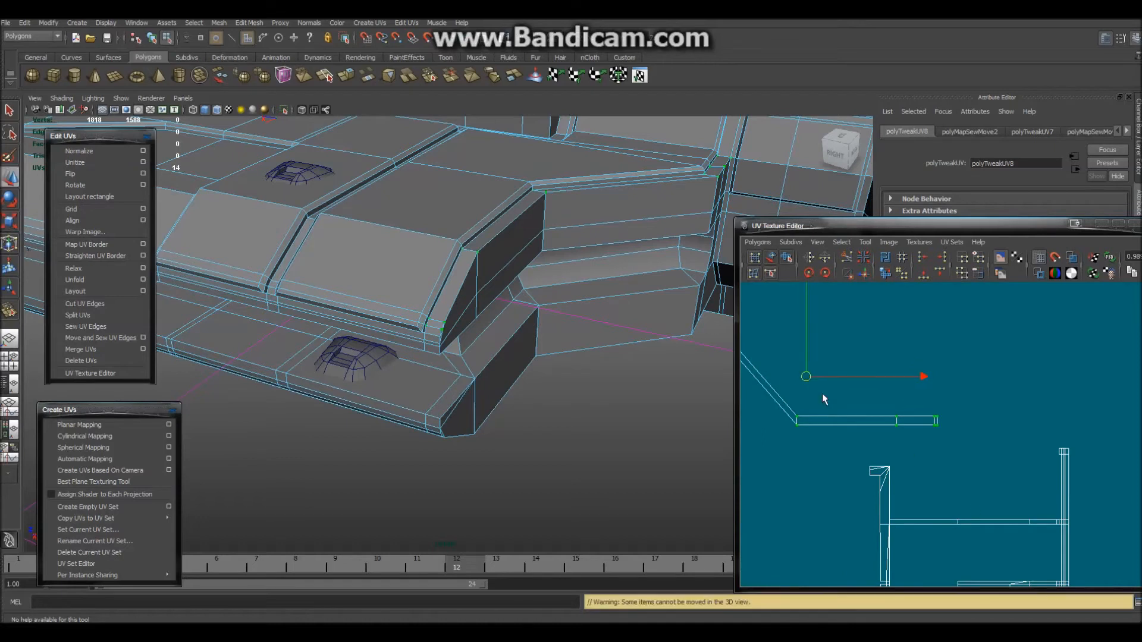
left_click_drag(806, 380, 943, 414)
key("r")
key("w")
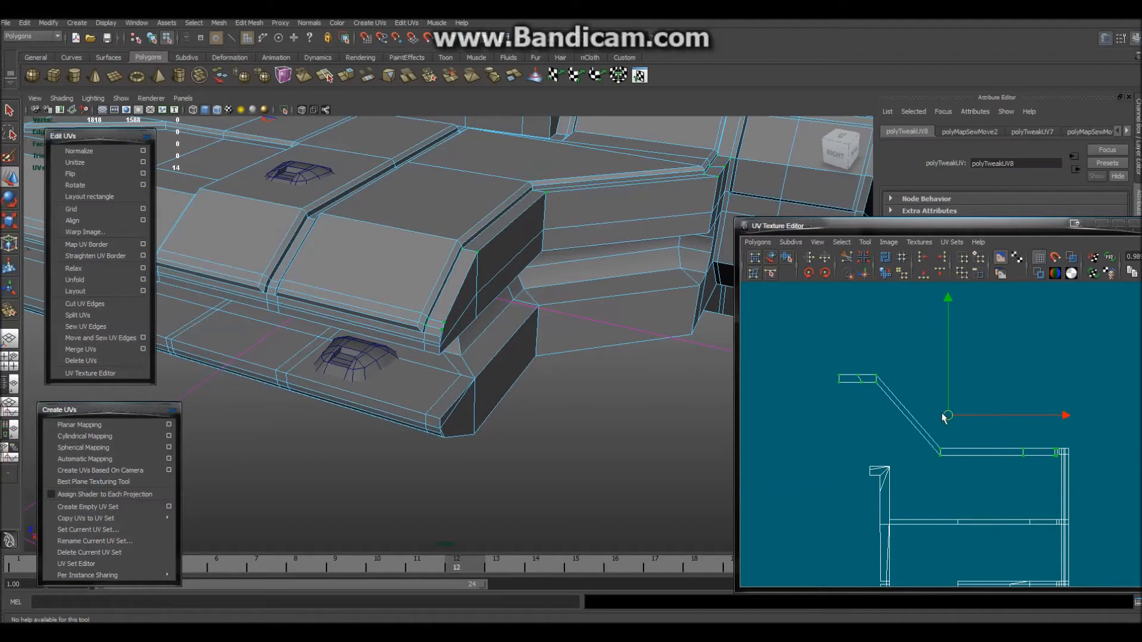
key("r")
key("ctrl+z")
left_click_drag(946, 416, 936, 420)
Shift the bevel strip's UVs horizontally so its end meets the tall vertical strip
middle_click_drag(1013, 479, 868, 439, "alt")
scroll(866, 440, "up", 2)
scroll(866, 439, "up", 5)
middle_click_drag(855, 400, 1018, 465, "alt")
key("w")
left_click_drag(798, 301, 828, 301)
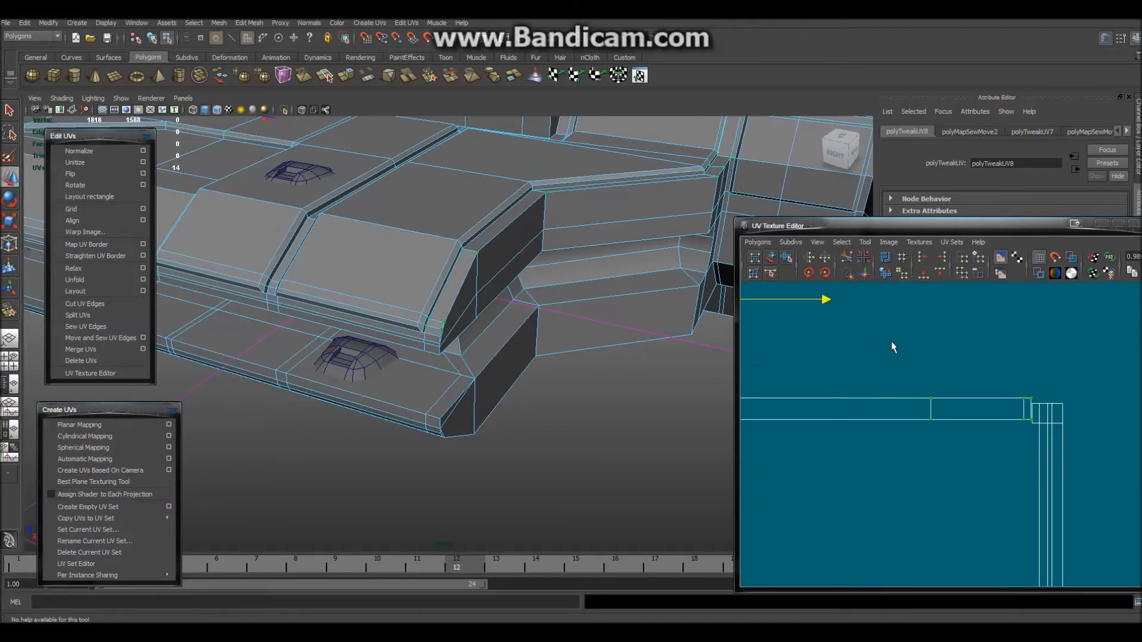
Scale the bevel strip's UVs down slightly to match the thickness of the vertical strip's end section
right_click_drag(889, 355, 809, 317, "alt")
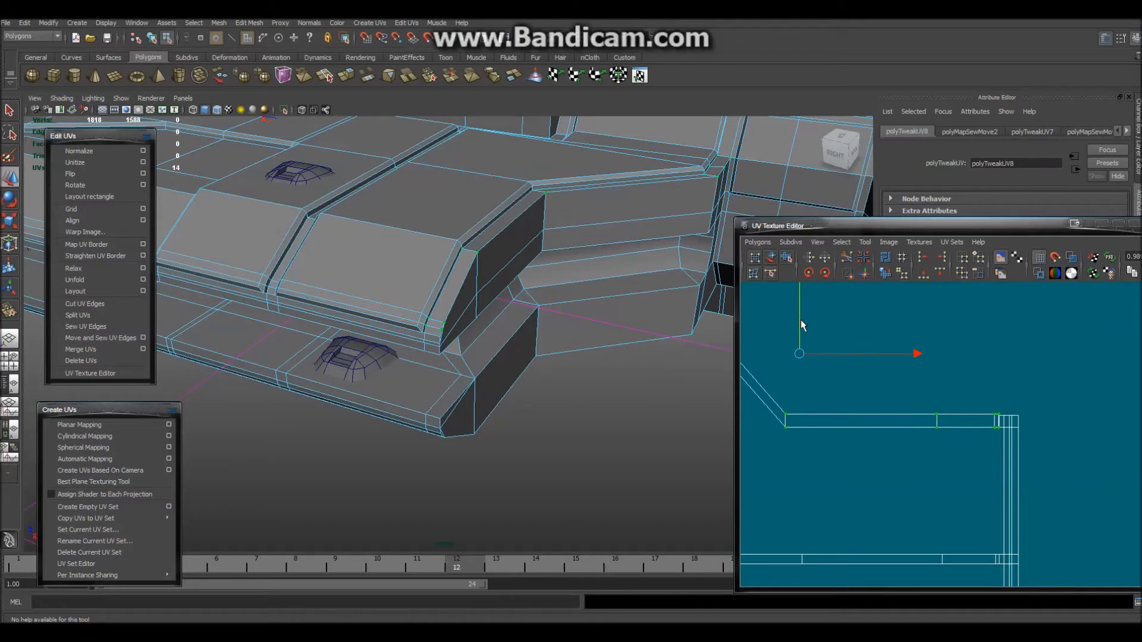
key("r")
left_click_drag(800, 353, 808, 360)
key("ctrl+z")
key("w")
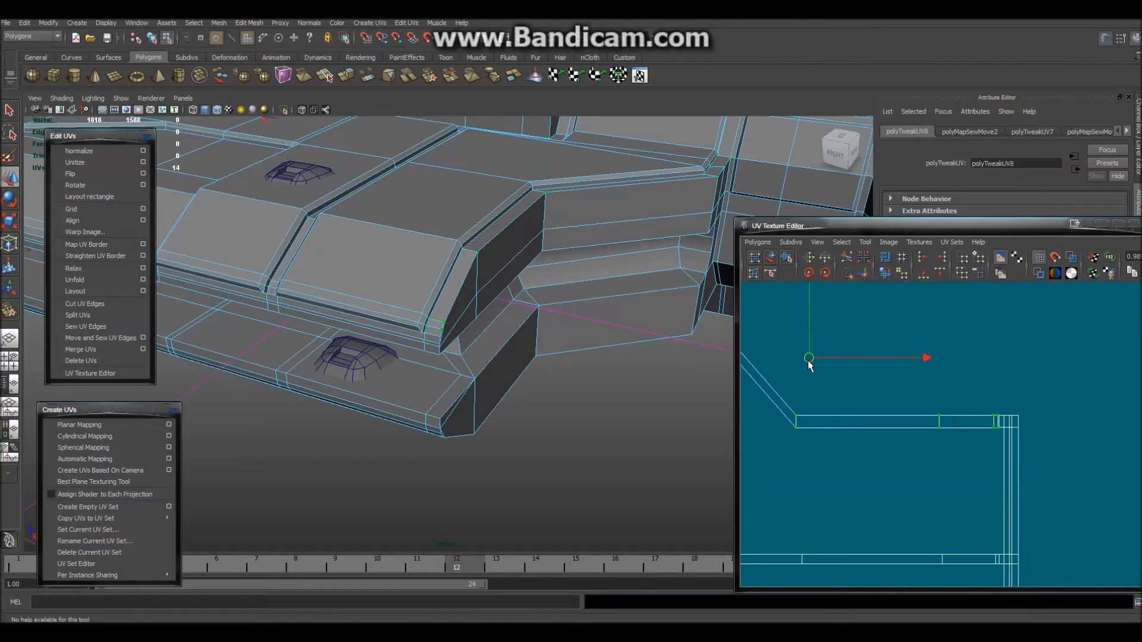
Maximize the UV Texture Editor and fine-tune the bevel strip's scale and position against the vertical strip's end
scroll(954, 449, "up", 6)
double_click(958, 226)
scroll(716, 347, "down", 5)
scroll(736, 452, "down", 1)
key("r")
mouse_move(295, 188)
left_mouse_down()
mouse_move(290, 199)
mouse_move(309, 190)
left_mouse_up()
key("w")
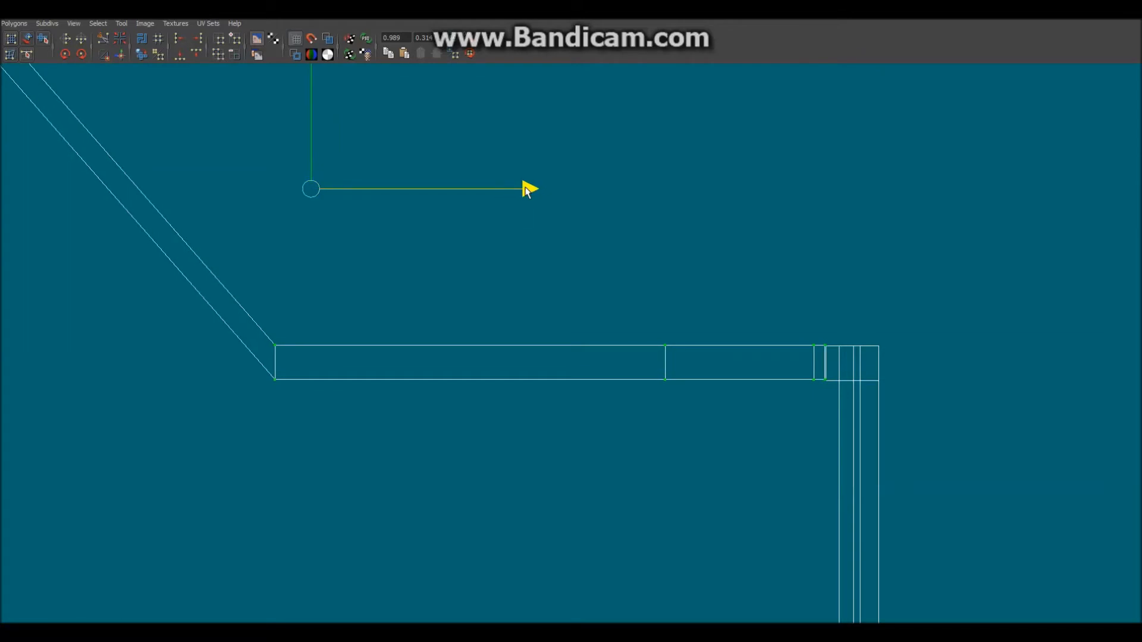
scroll(425, 133, "down", 1)
left_click_drag(339, 105, 342, 108)
Move and sew the bevel strip's end edge to the tall vertical strip's shell
right_click_drag(801, 358, 801, 329)
left_click(797, 358)
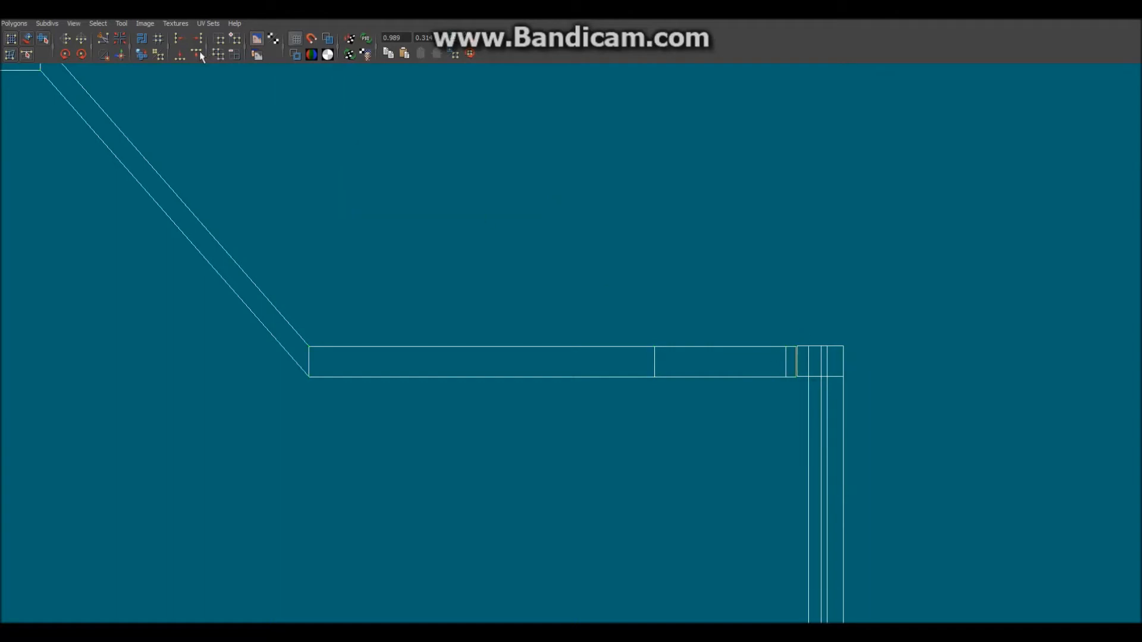
left_click(124, 59)
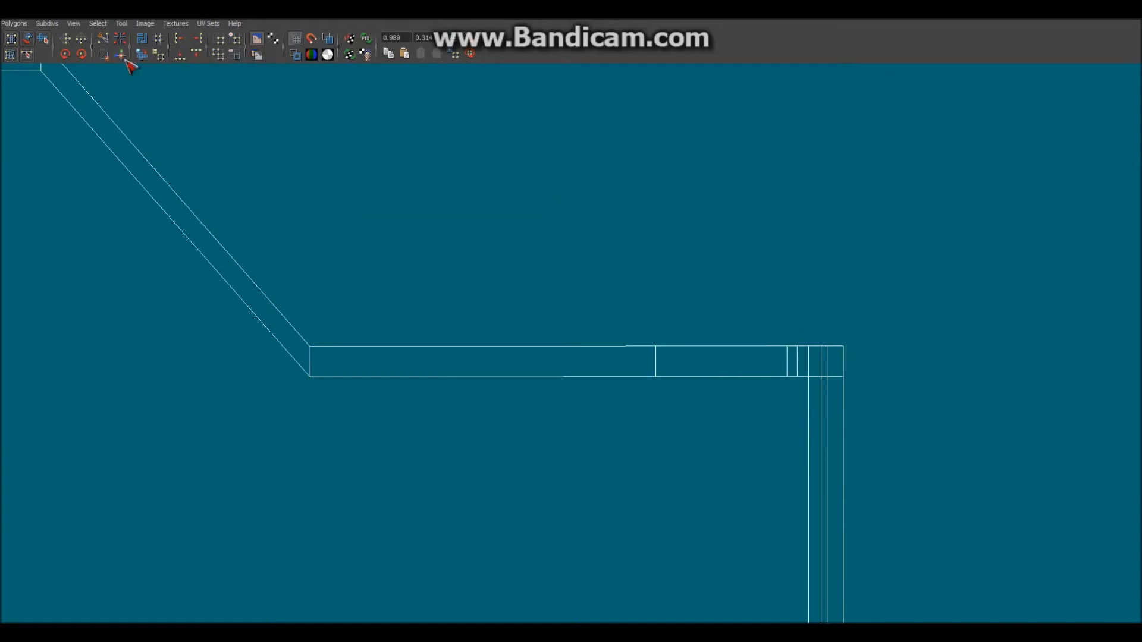
Align the UVs along the upper and lower rows of the bevel strip's horizontal section
right_click_drag(670, 341, 708, 338)
left_click_drag(872, 337, 251, 349)
left_click(198, 54)
left_click_drag(854, 372, 262, 390)
left_click(201, 54)
left_click(579, 407)
Leave UV component selection and restore the UV Texture Editor to a smaller window beside the 3D view
scroll(581, 409, "down", 10)
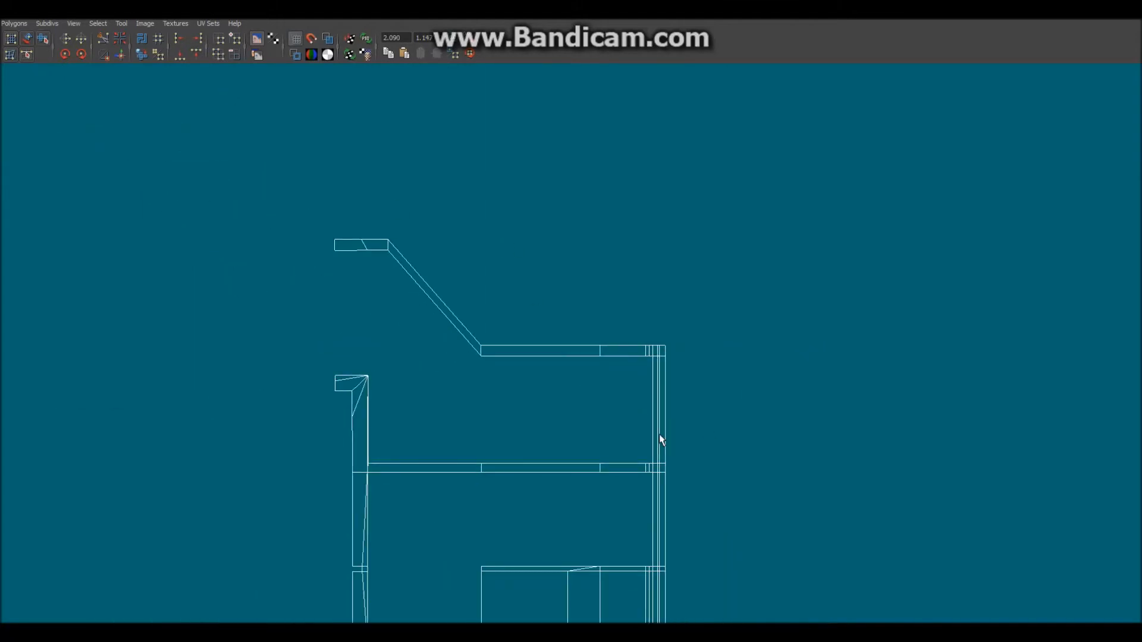
right_click_drag(659, 437, 700, 438)
double_click(650, 11)
scroll(861, 456, "down", 7)
middle_click_drag(922, 442, 919, 415, "alt")
Examine the upper hull plate's top panels and corners to locate the next faces to map
left_click_drag(516, 342, 563, 354, "alt")
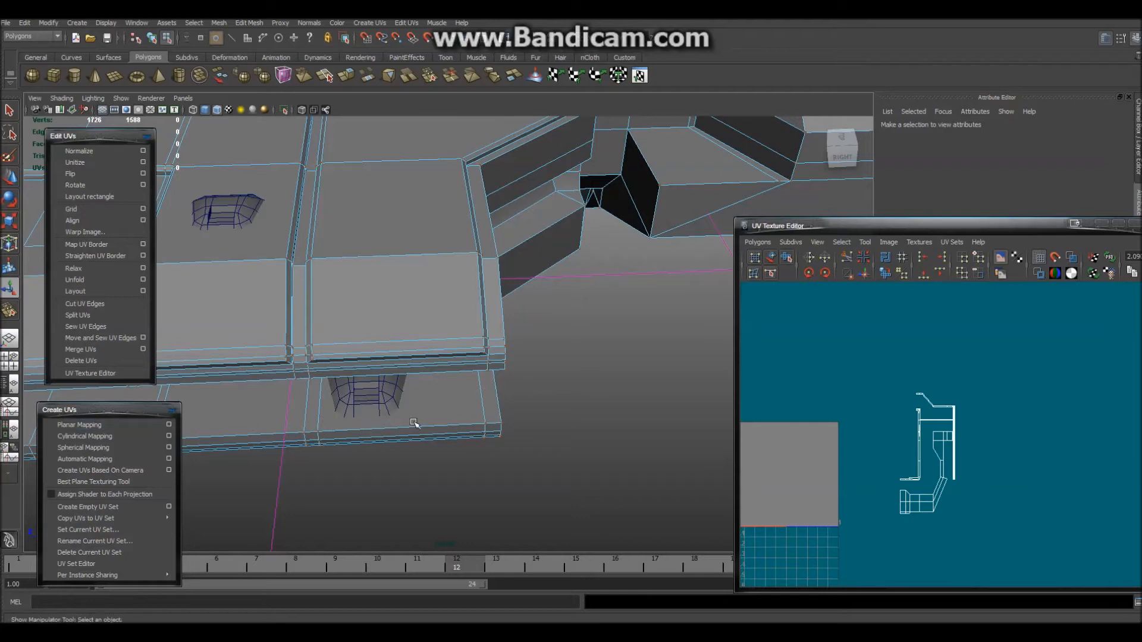
middle_click_drag(839, 462, 918, 365, "alt")
left_click_drag(627, 341, 579, 336, "alt")
right_click_drag(578, 335, 577, 311, "alt")
middle_click_drag(585, 291, 519, 422, "alt")
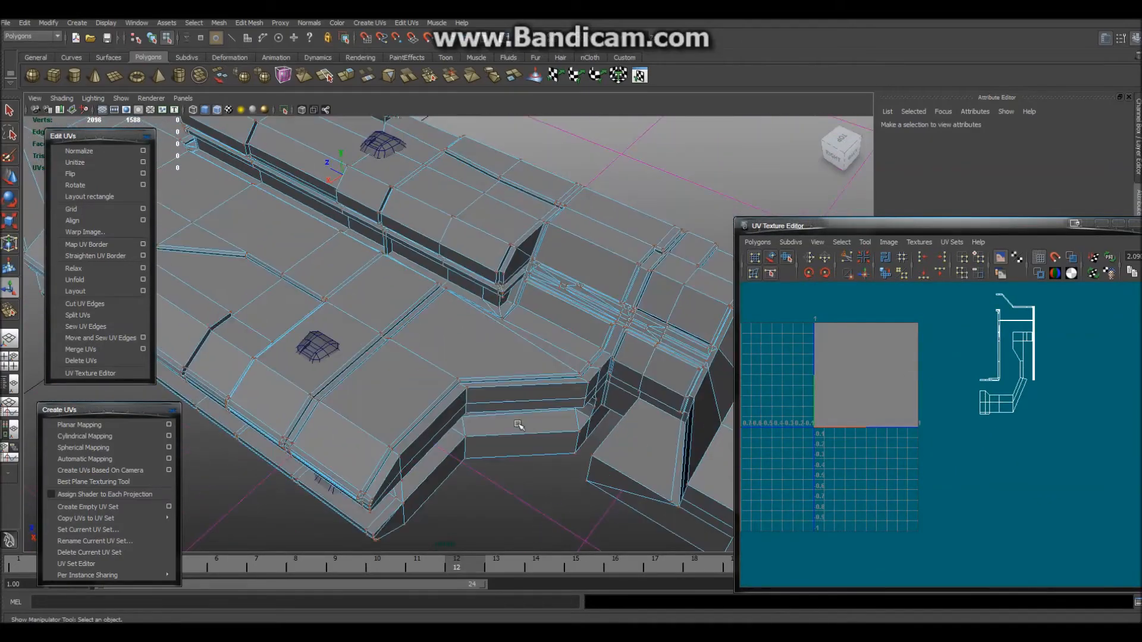
left_click_drag(520, 423, 569, 410, "alt")
right_click_drag(568, 410, 553, 375, "alt")
middle_click_drag(498, 296, 446, 408, "alt")
left_click_drag(446, 408, 453, 306, "alt")
right_click_drag(453, 306, 441, 324, "alt")
left_click_drag(441, 324, 357, 358, "alt")
left_click_drag(458, 360, 452, 339, "alt")
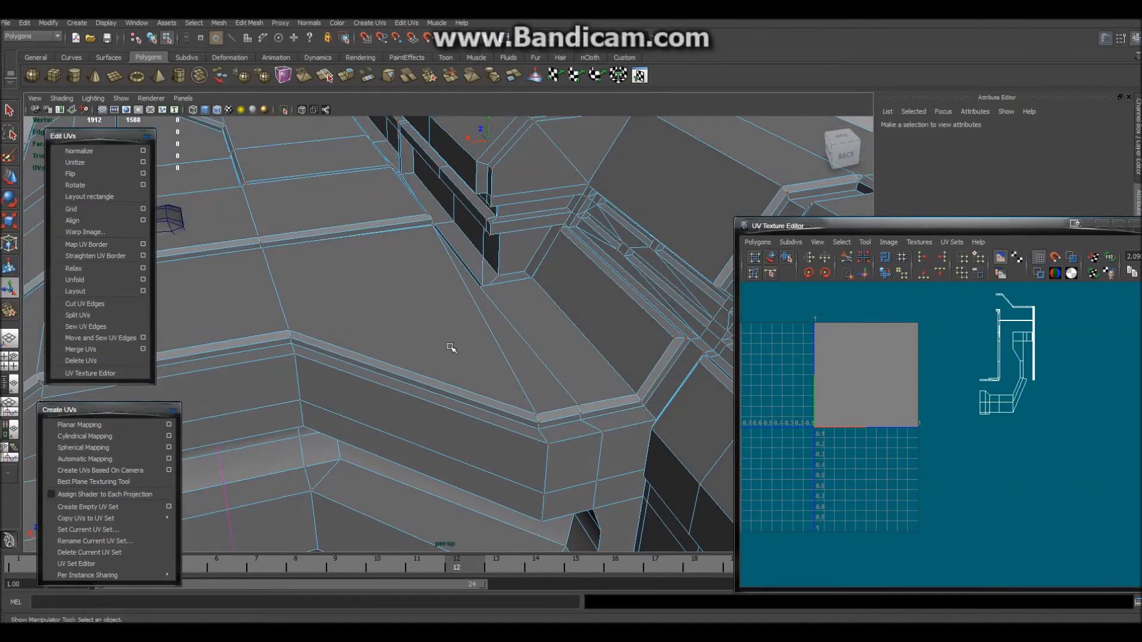
Select the slanted inner face and the adjoining top panel faces of the upper hull plate
right_click_drag(609, 304, 609, 327)
left_click(594, 305)
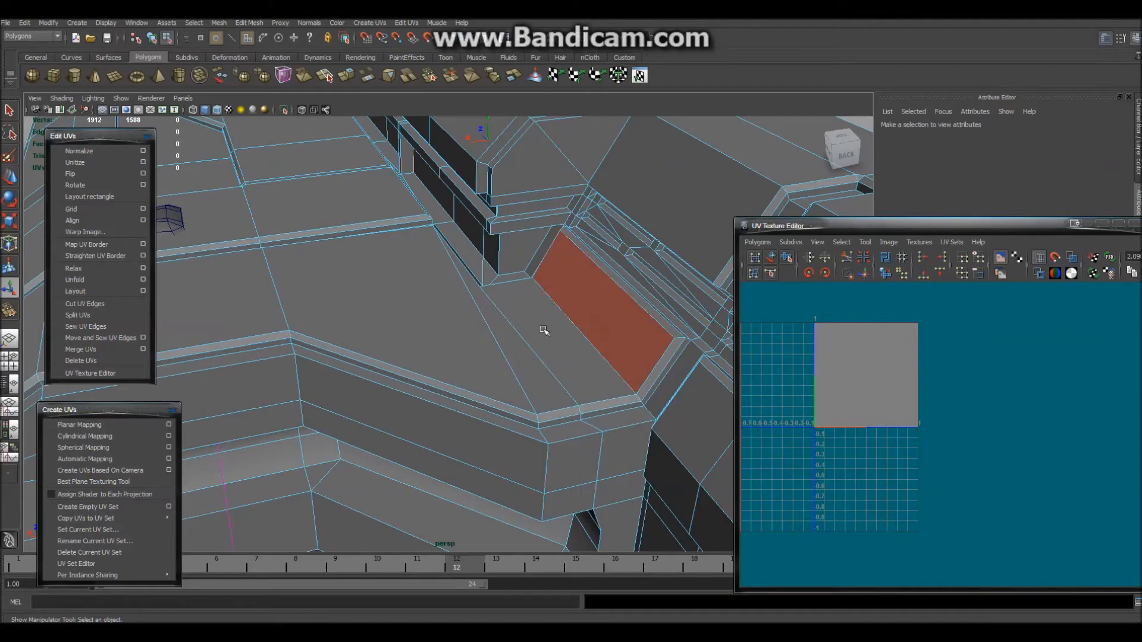
left_click(501, 340, "shift")
left_click(432, 328, "shift")
left_click(252, 307, "shift")
middle_click_drag(252, 307, 544, 327, "alt")
Add the sloped outer panel and the narrow faces along its lower edge, and grow the face selection
left_click(301, 373, "shift")
left_click_drag(321, 358, 351, 351, "alt")
left_click(325, 404, "shift")
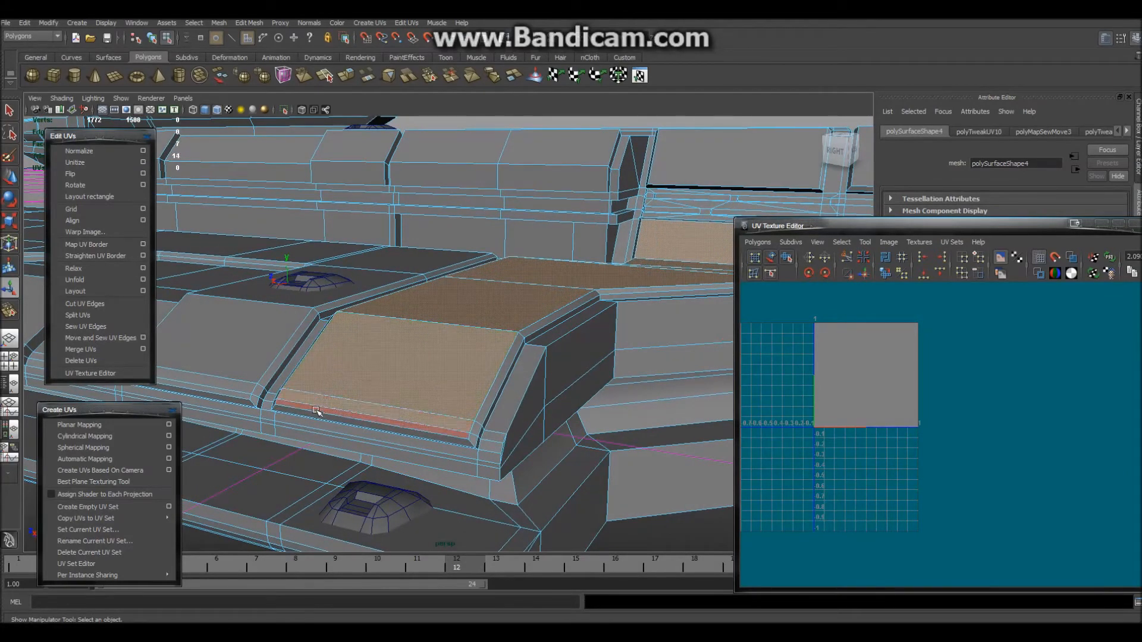
left_click(317, 350, "shift")
key("shift+period")
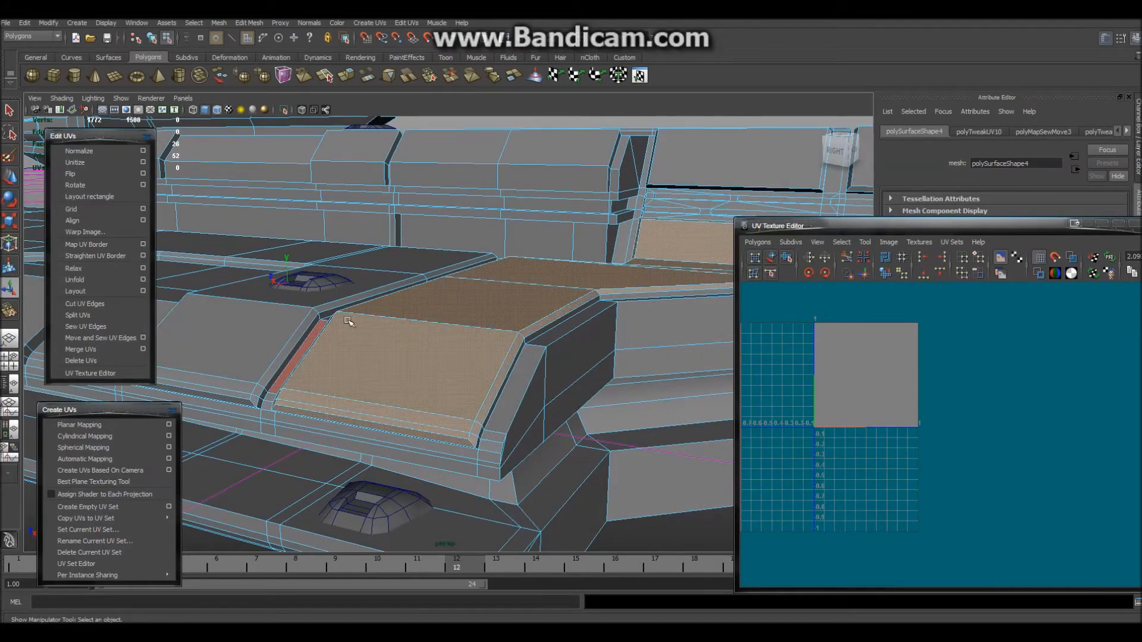
Undo the last growth of the face selection on the upper hull plate
left_click_drag(466, 322, 400, 362, "alt")
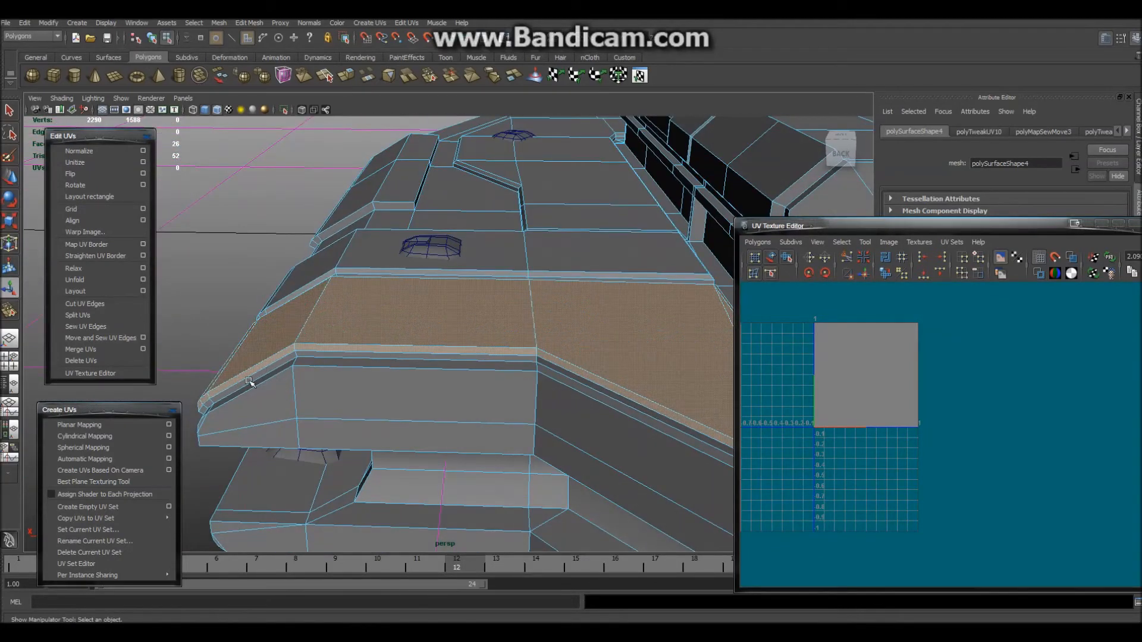
left_click_drag(544, 362, 460, 375, "alt")
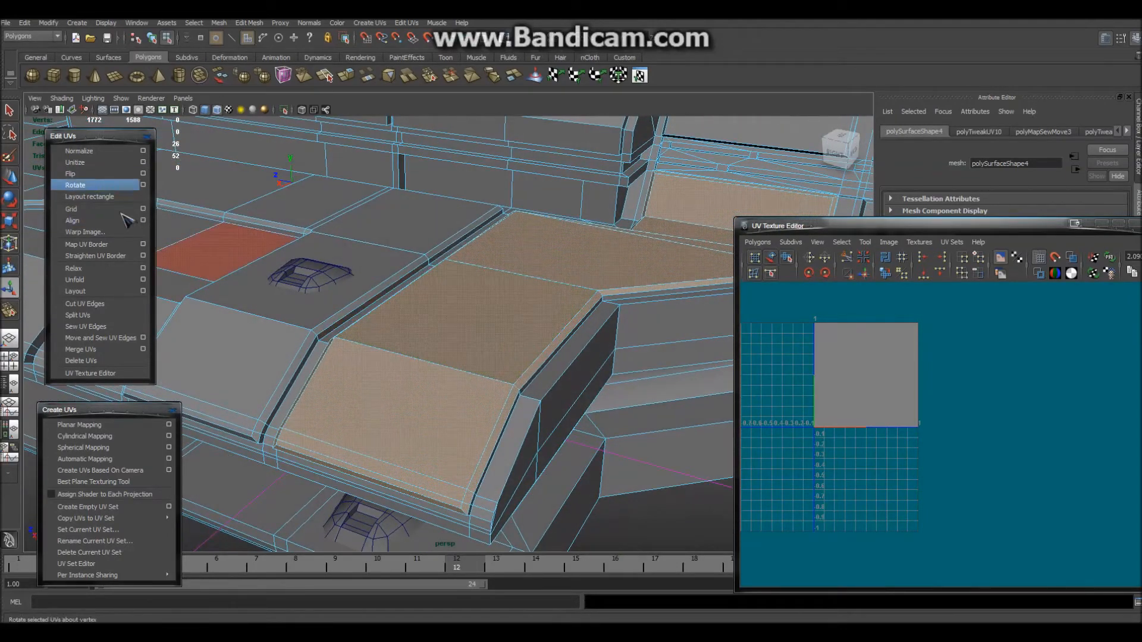
middle_click_drag(268, 330, 377, 375, "alt")
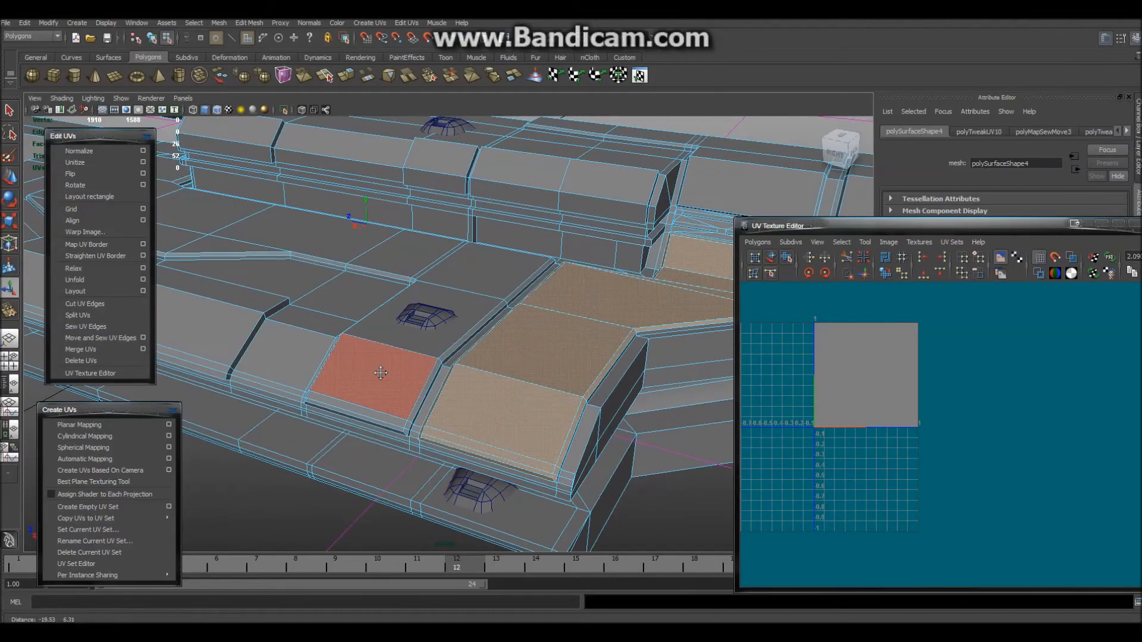
key("ctrl+z")
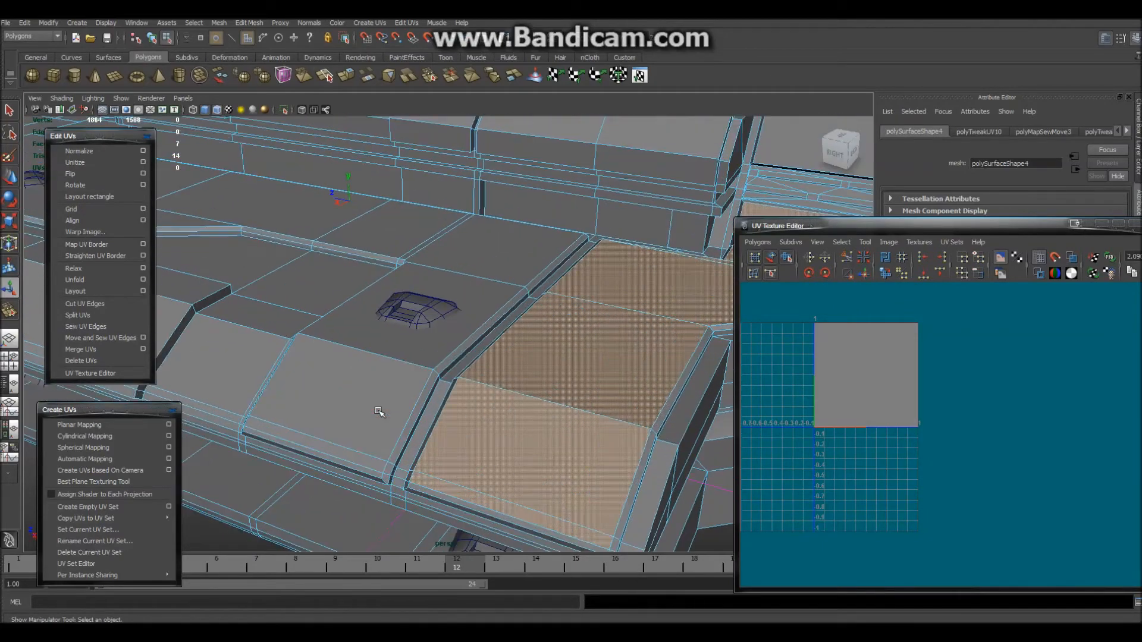
left_click_drag(381, 408, 395, 411, "alt")
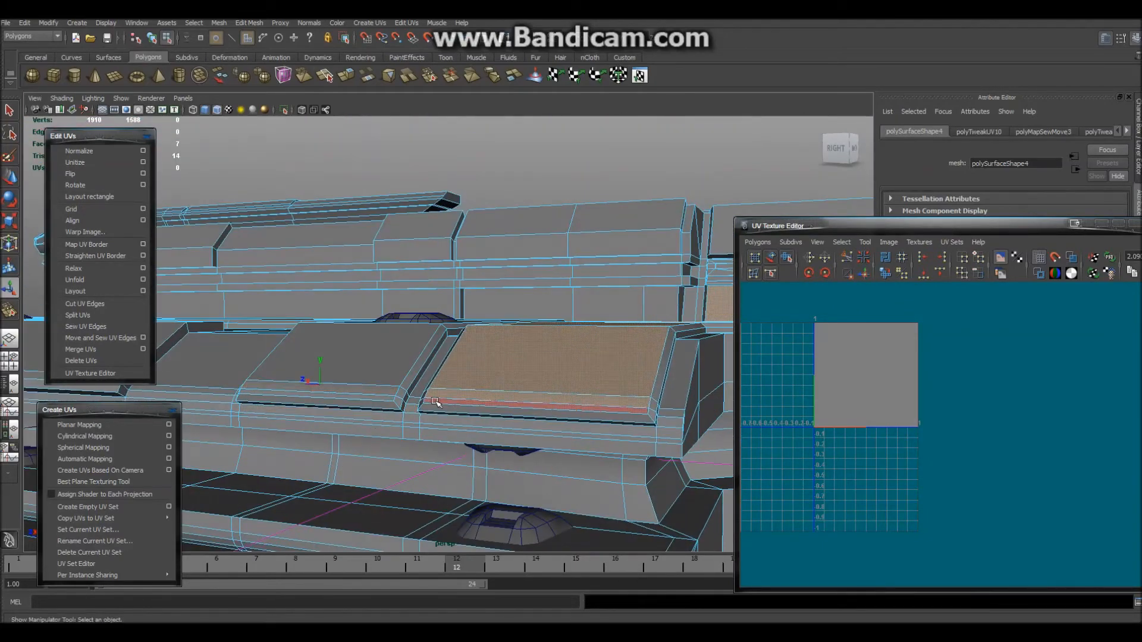
Add the neighbouring sloped side panel, its narrow lower-edge faces and the adjoining top panel around the hatch to the face selection
left_click(362, 417, "shift")
left_click(346, 393, "shift")
left_click(357, 389, "shift")
left_click(382, 371, "shift")
left_click_drag(383, 371, 349, 352, "alt")
left_click(473, 325, "shift")
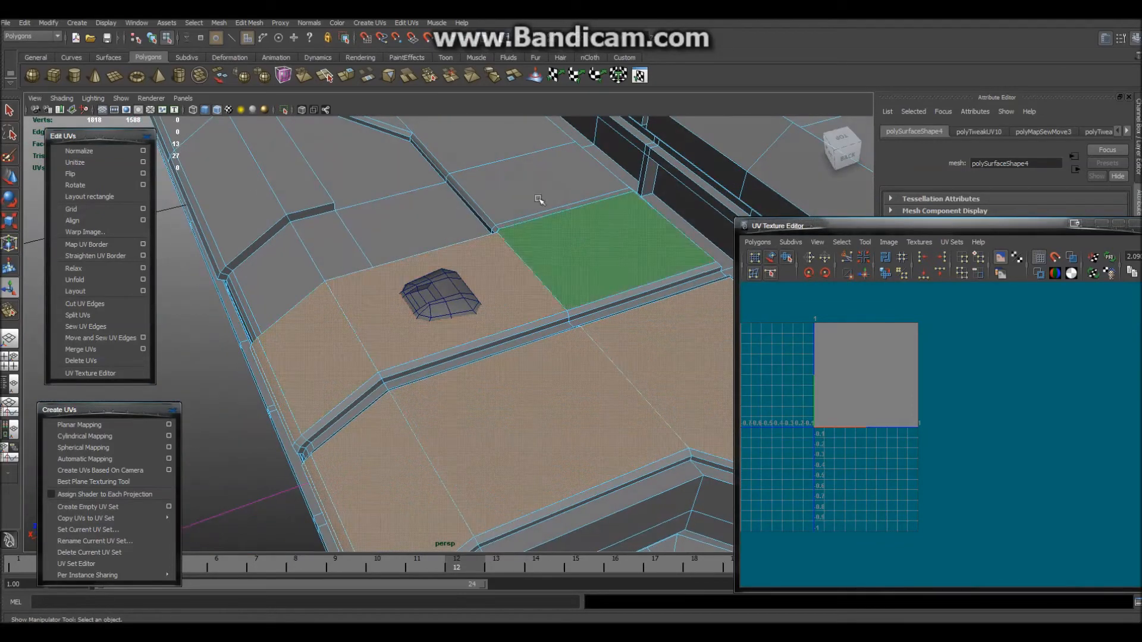
Extend the face selection forward across the recessed top panels beside the raised block, up to the next hatch
left_click(597, 268, "shift")
left_click(528, 214, "shift")
left_click(463, 164, "shift")
middle_click_drag(469, 227, 599, 461, "alt")
scroll(599, 461, "up", 4)
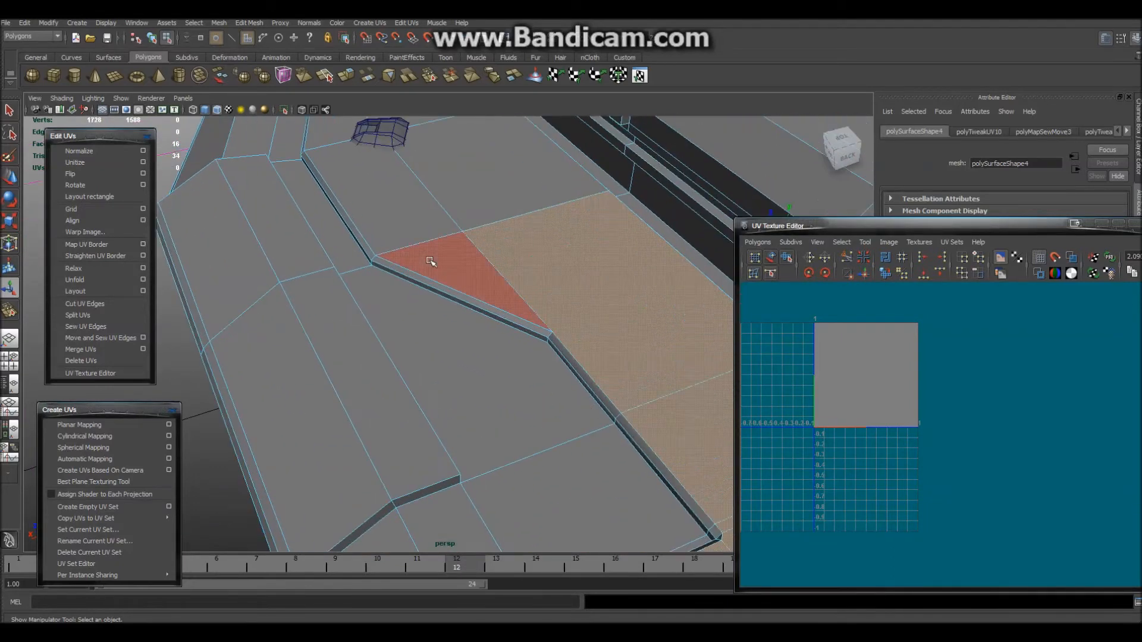
left_click(439, 189, "shift")
left_click(382, 200, "shift")
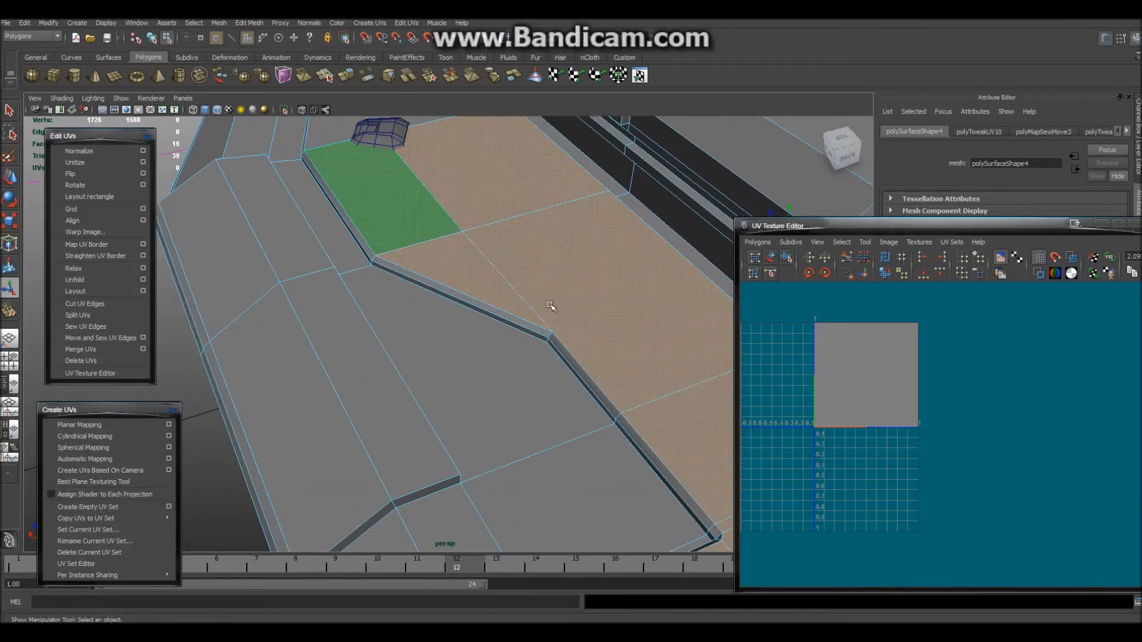
Add the recessed top faces around the end of the raised block and grow the face selection to include the bordering bevels
left_click_drag(309, 236, 357, 336, "alt")
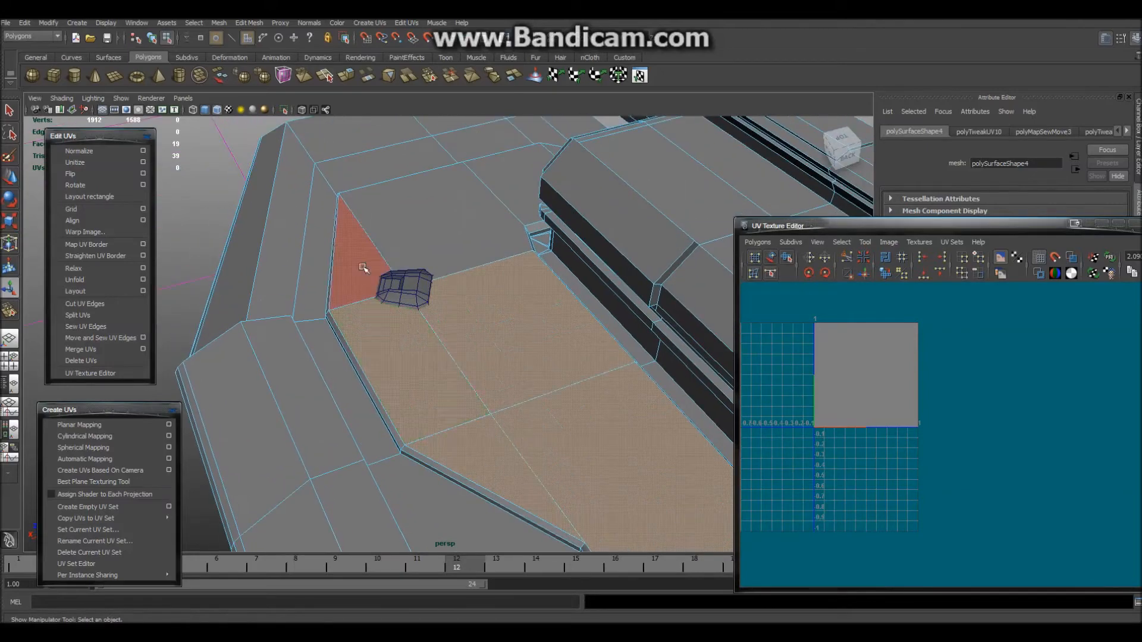
left_click(489, 179, "shift")
left_click(521, 167, "shift")
left_click_drag(369, 234, 594, 267, "alt")
mouse_move(418, 367)
left_mouse_down("alt")
mouse_move(483, 355)
mouse_move(434, 368)
left_mouse_up("alt")
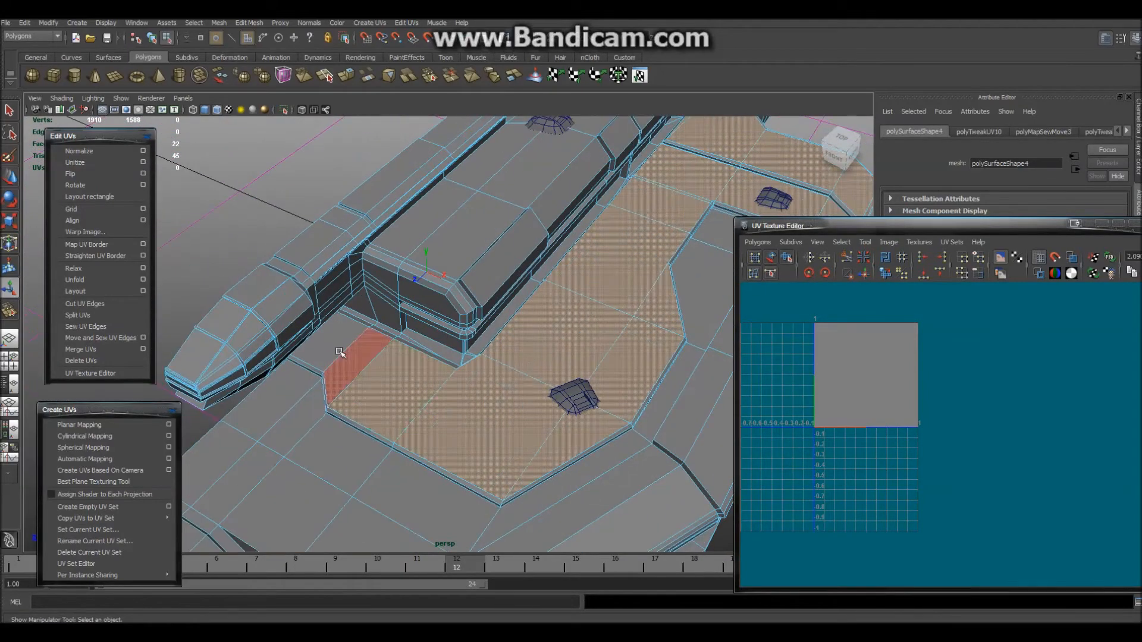
left_click(358, 368, "shift")
left_click_drag(386, 411, 369, 438, "alt")
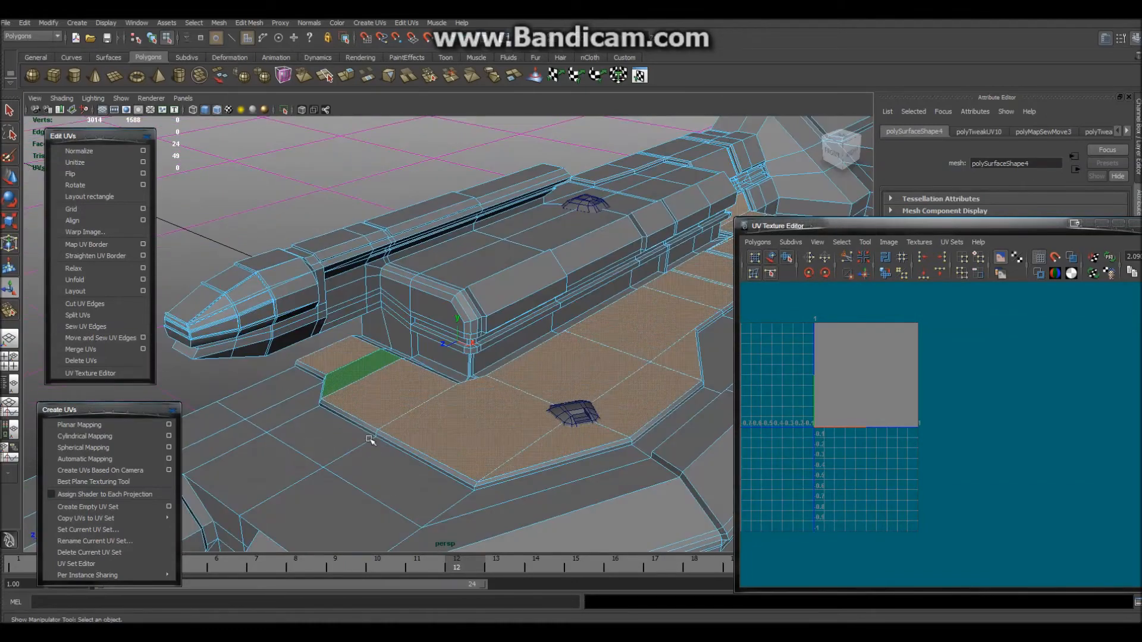
left_click(369, 429, "shift")
double_click(384, 436, "shift")
Planar-project the selected faces, convert the selection to UVs and move the new shell below the 0–1 texture square
left_click_drag(613, 419, 486, 399, "alt")
left_click_drag(669, 417, 561, 284, "alt")
scroll(561, 372, "up", 3)
scroll(565, 377, "up", 2)
middle_click_drag(573, 382, 383, 319, "alt")
left_click_drag(382, 319, 387, 335, "alt")
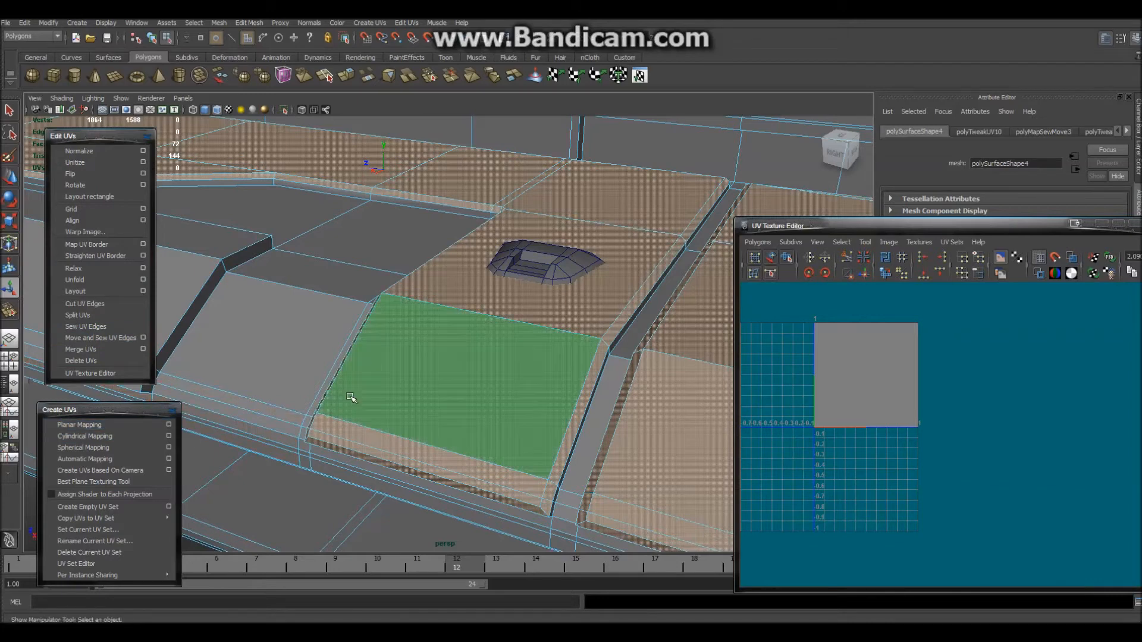
left_click(79, 424)
right_click_drag(900, 386, 945, 387, "ctrl")
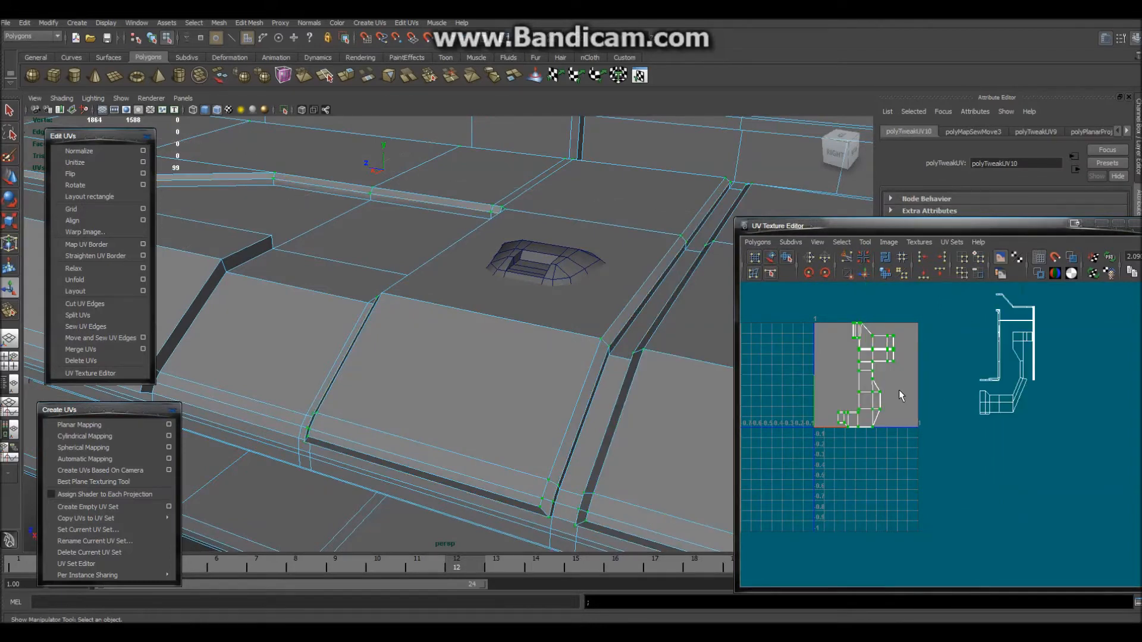
left_click_drag(865, 381, 856, 509)
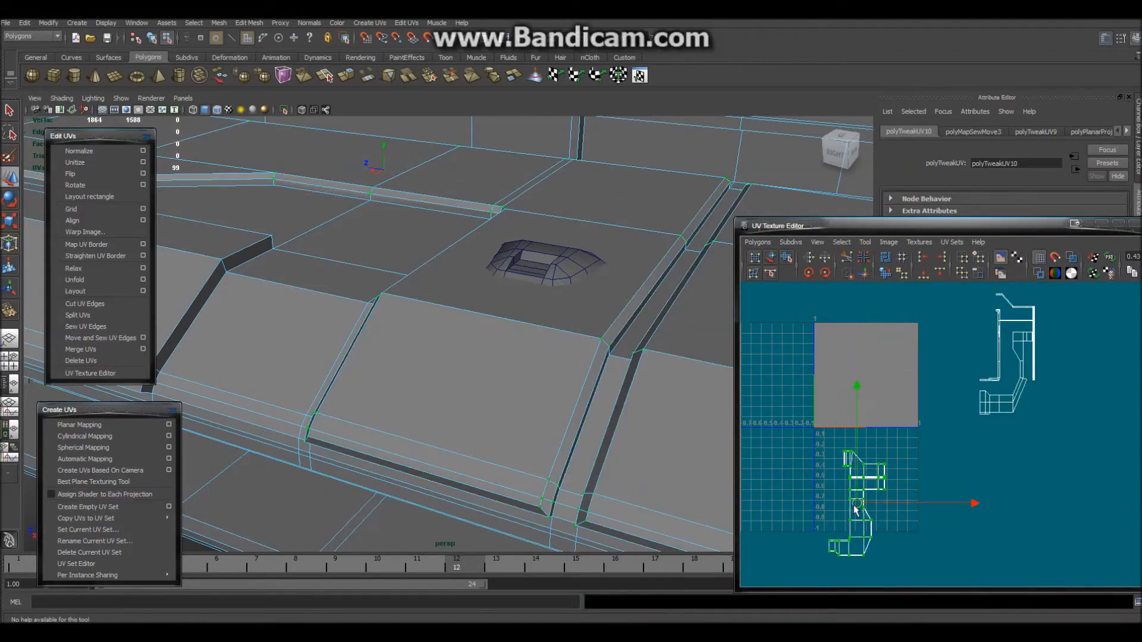
Examine the new shell's outer bevel edges and corners in the enlarged UV Texture Editor, and compare them with the model
left_click_drag(647, 498, 465, 395, "alt")
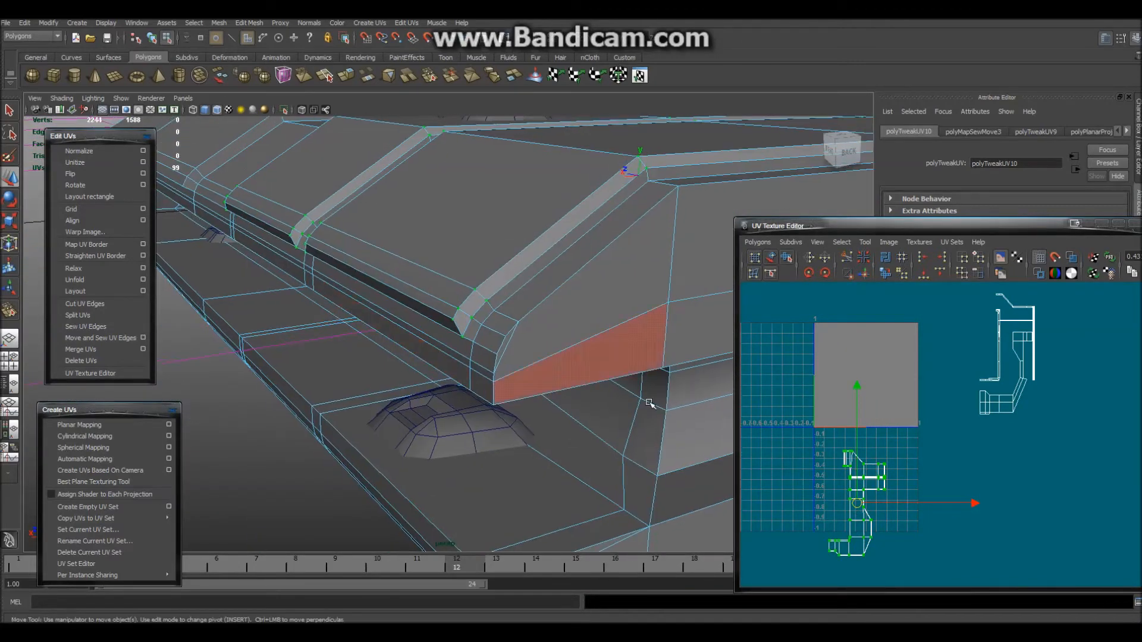
left_click(927, 470)
scroll(927, 470, "up", 3)
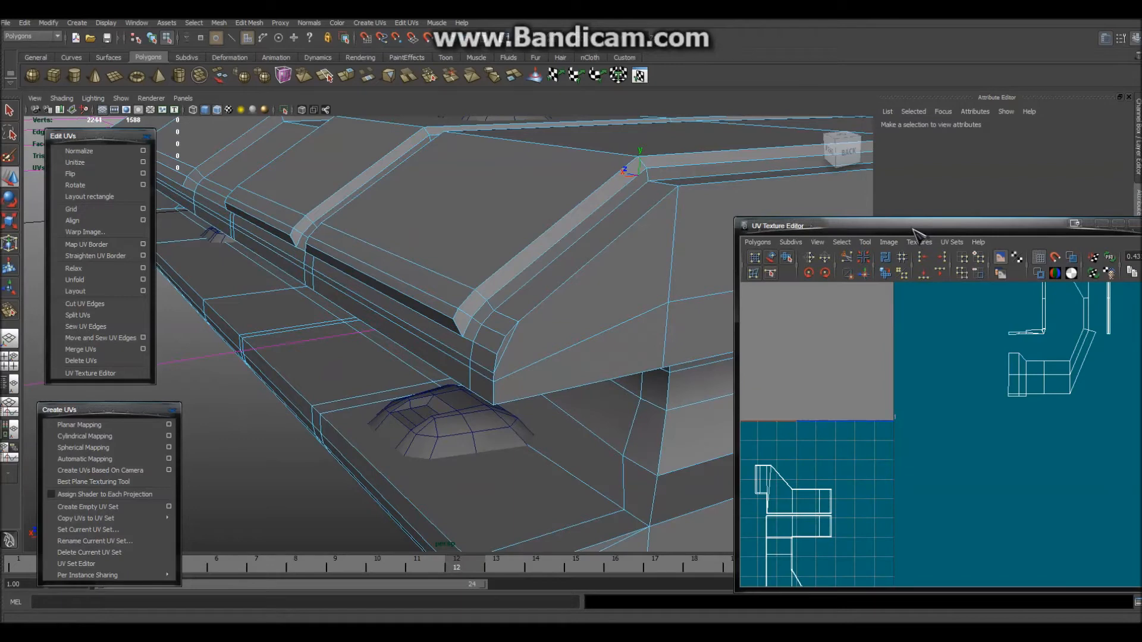
double_click(916, 227)
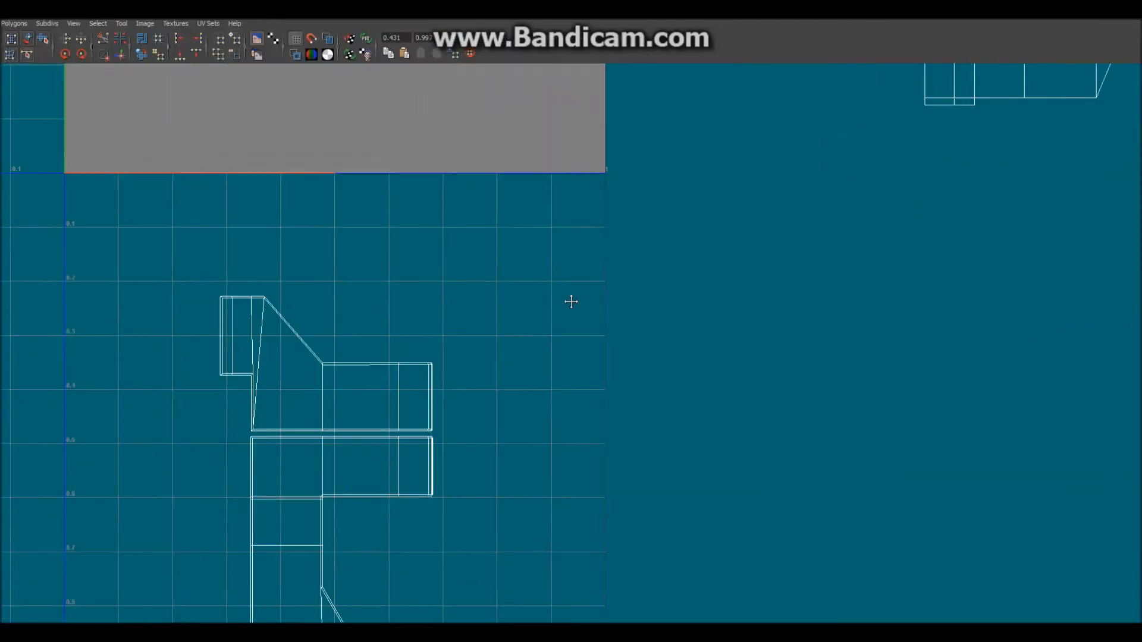
middle_click_drag(269, 363, 377, 319, "alt")
scroll(377, 319, "up", 10)
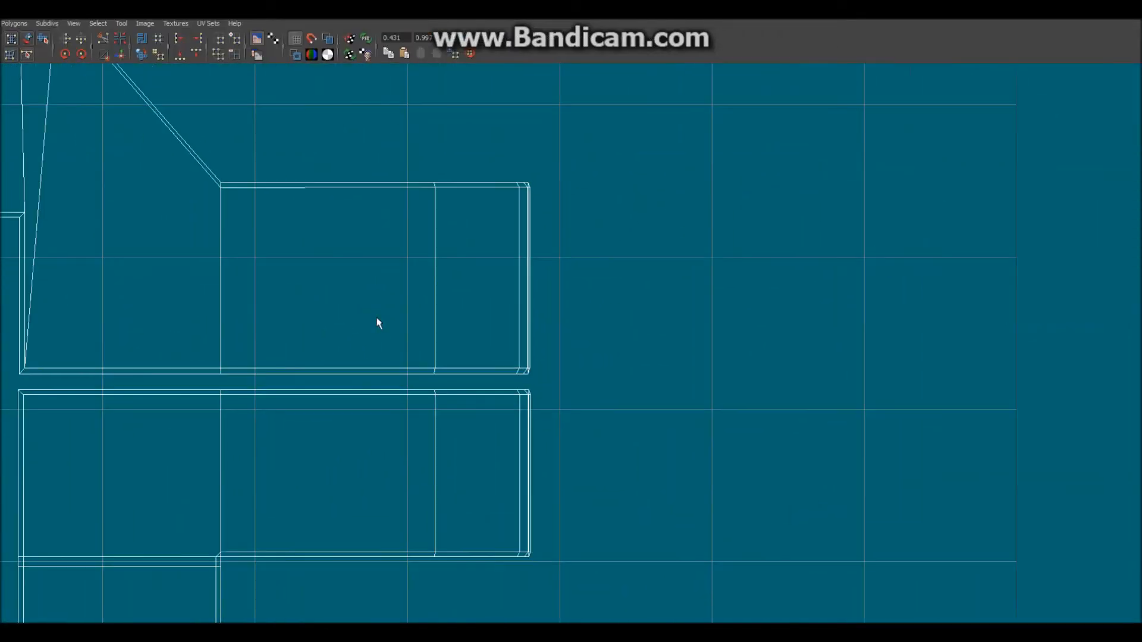
middle_click_drag(414, 388, 446, 271, "alt")
right_click_drag(448, 274, 450, 347, "alt")
scroll(510, 368, "down", 8)
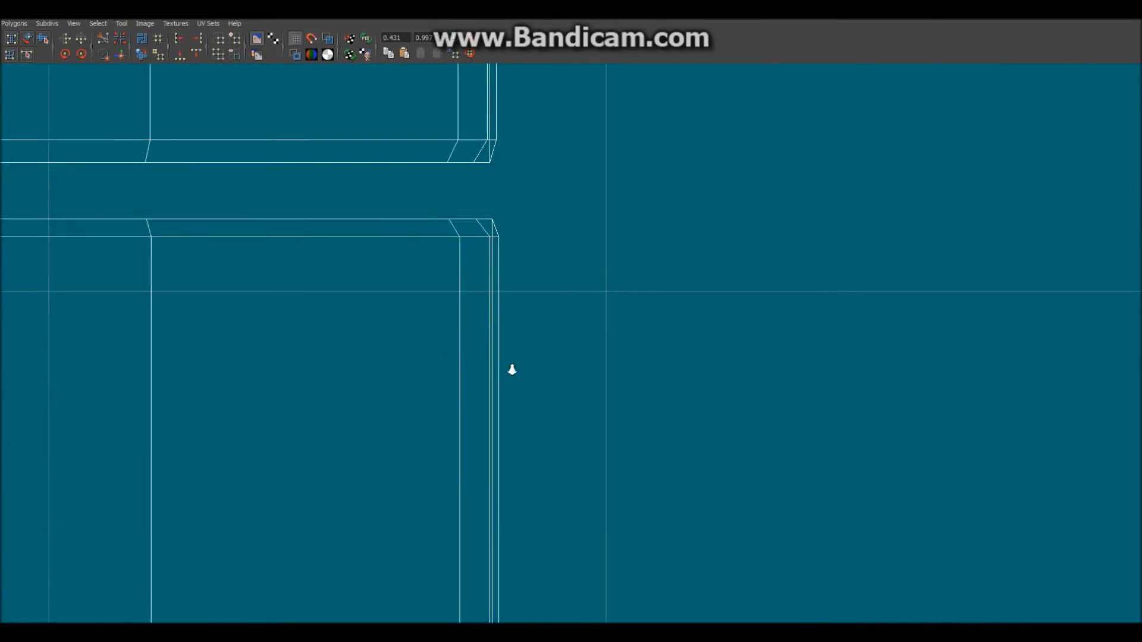
double_click(571, 10)
scroll(804, 430, "down", 10)
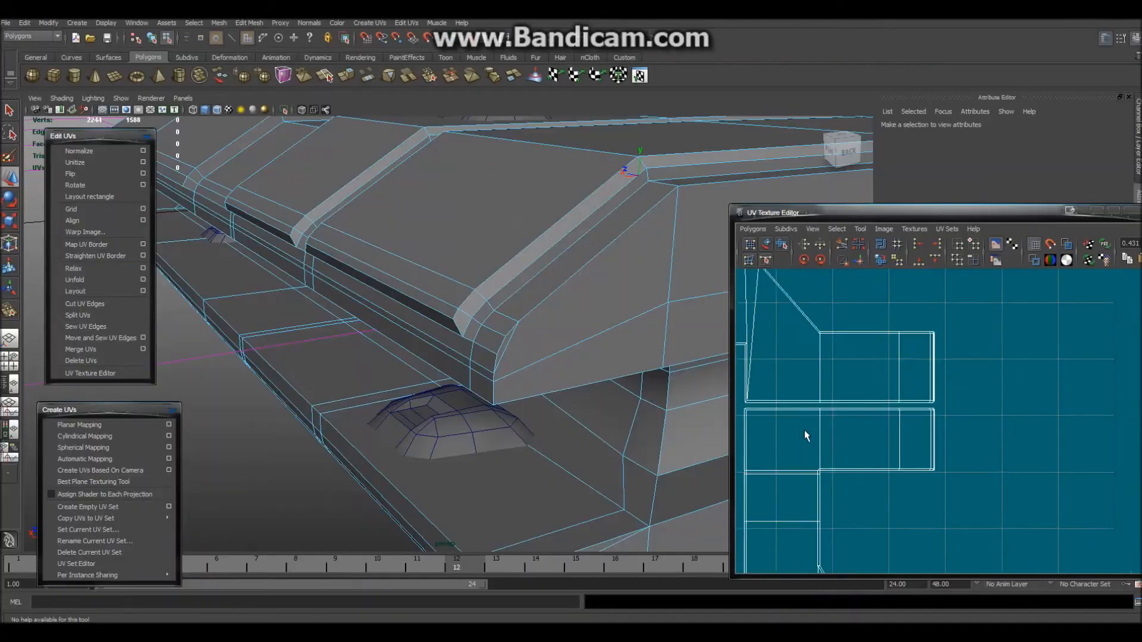
Select the corner UVs along the lower bevel edges of the two sloped side panels on the model
left_click_drag(586, 377, 480, 335, "alt")
middle_click_drag(480, 334, 512, 352, "alt")
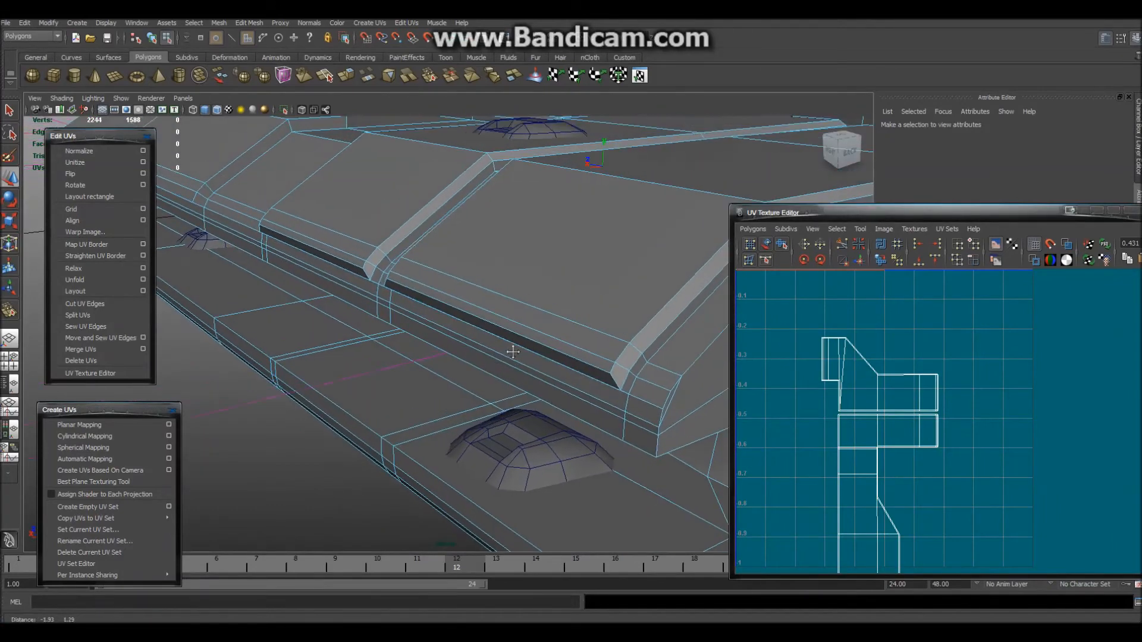
right_click(597, 365)
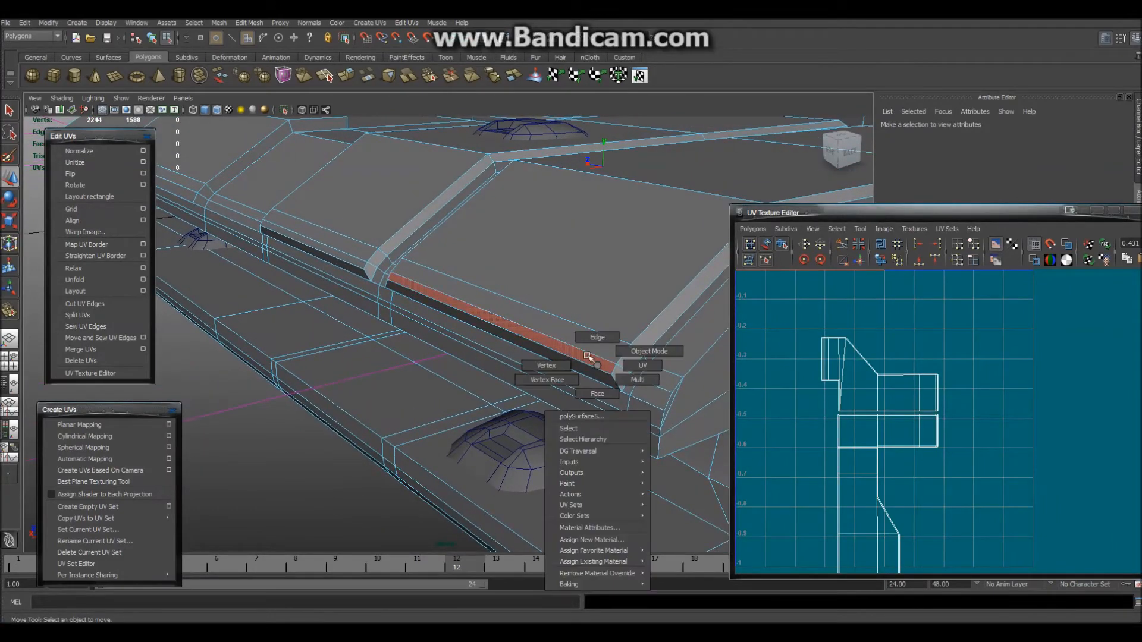
left_click(626, 366)
left_click(609, 374)
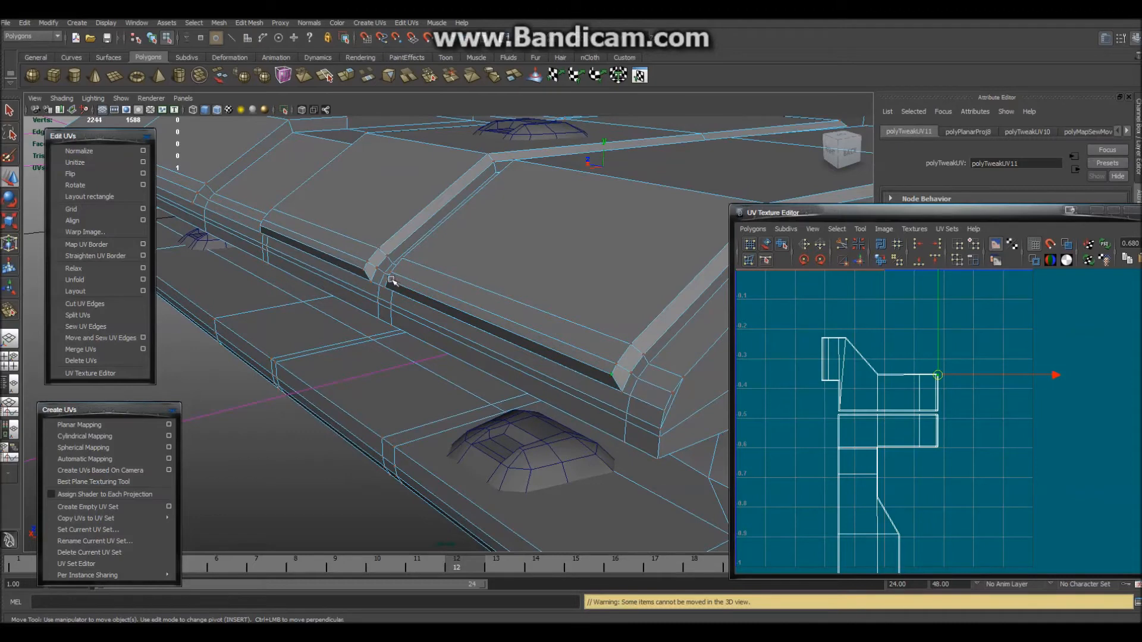
middle_click_drag(410, 281, 507, 310, "alt")
left_click_drag(503, 314, 482, 305)
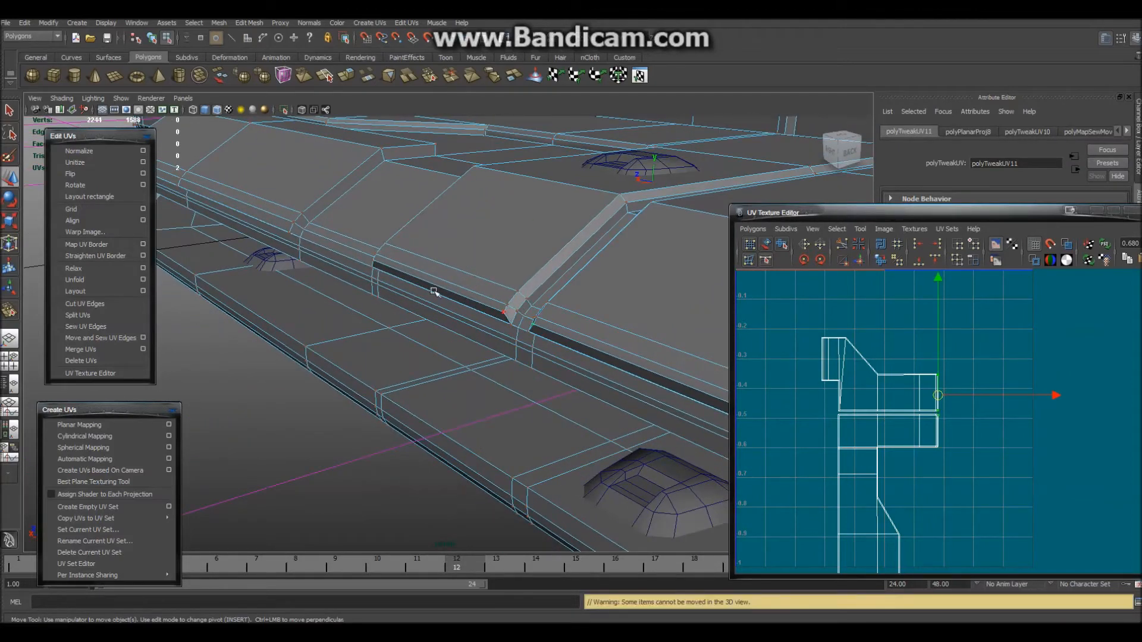
left_click_drag(375, 261, 483, 290)
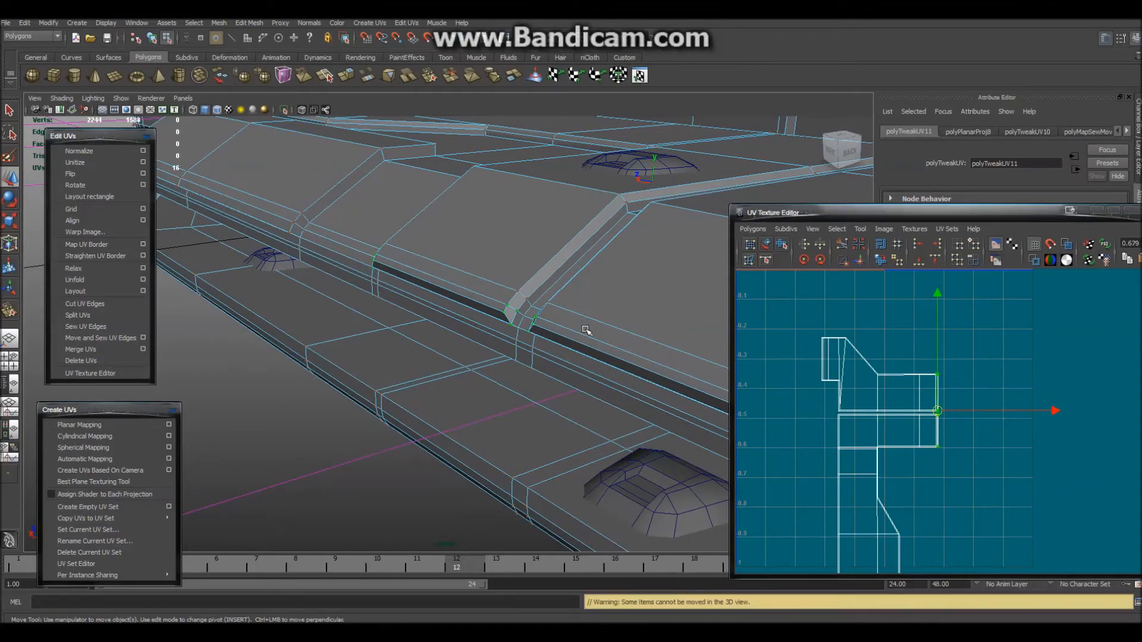
Try to shift the UVs along the outer edges of the two side panels slightly outward in the enlarged UV Texture Editor
middle_click_drag(935, 440, 832, 419, "alt")
scroll(832, 418, "up", 3)
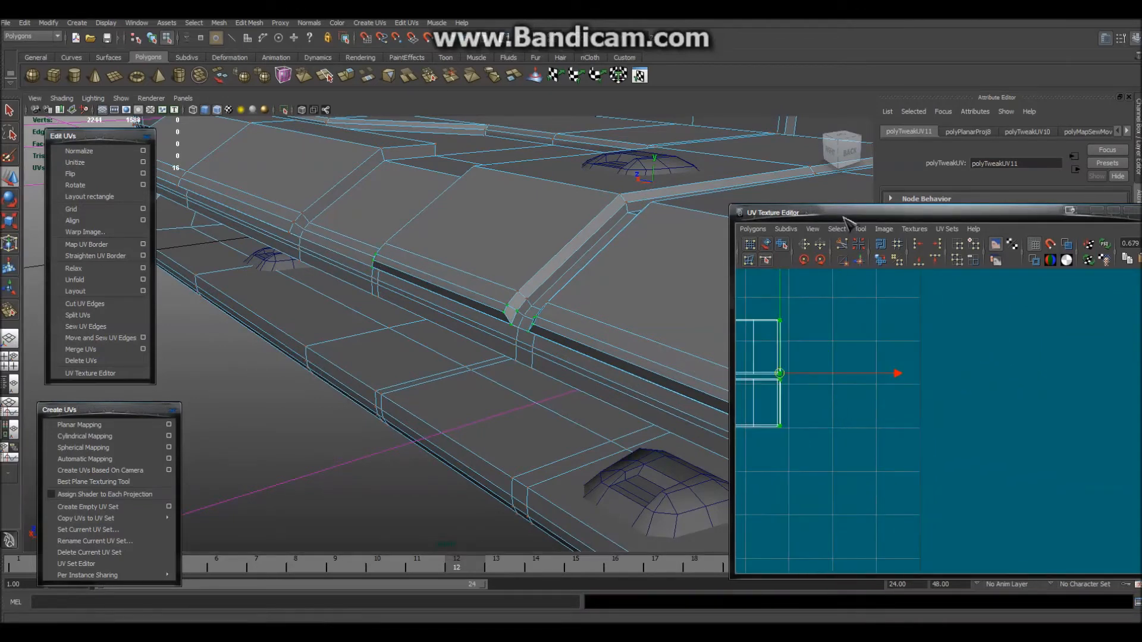
double_click(844, 218)
middle_click_drag(347, 336, 665, 475, "alt")
scroll(630, 359, "up", 1)
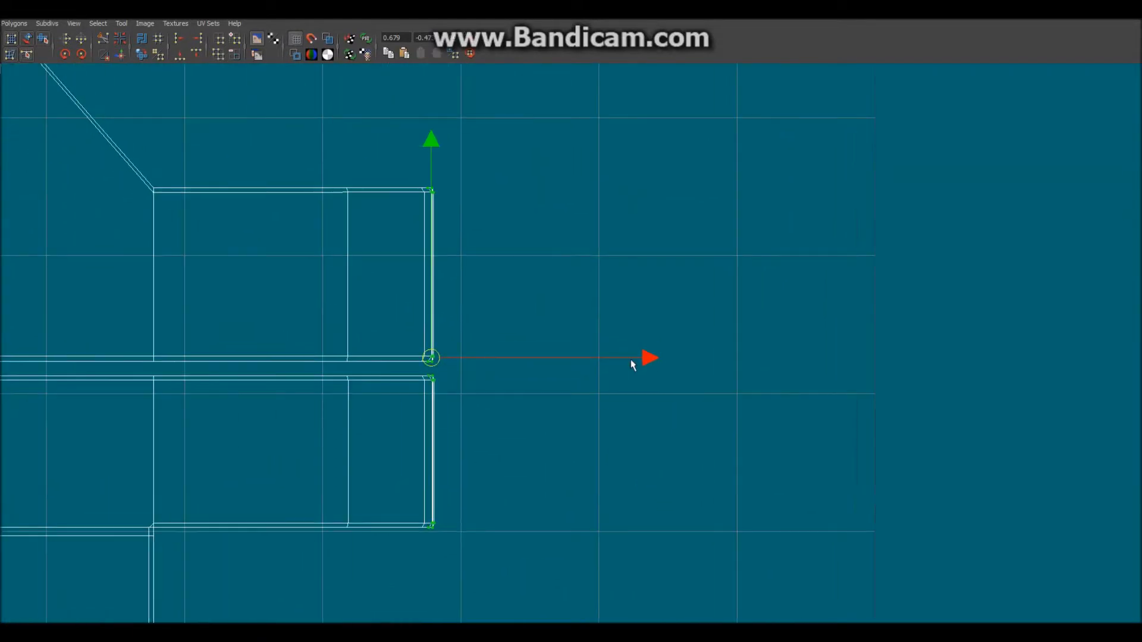
left_click_drag(650, 358, 655, 358)
scroll(627, 372, "up", 1)
middle_click_drag(421, 452, 574, 426, "alt")
scroll(573, 419, "up", 2)
left_click_drag(590, 410, 559, 66)
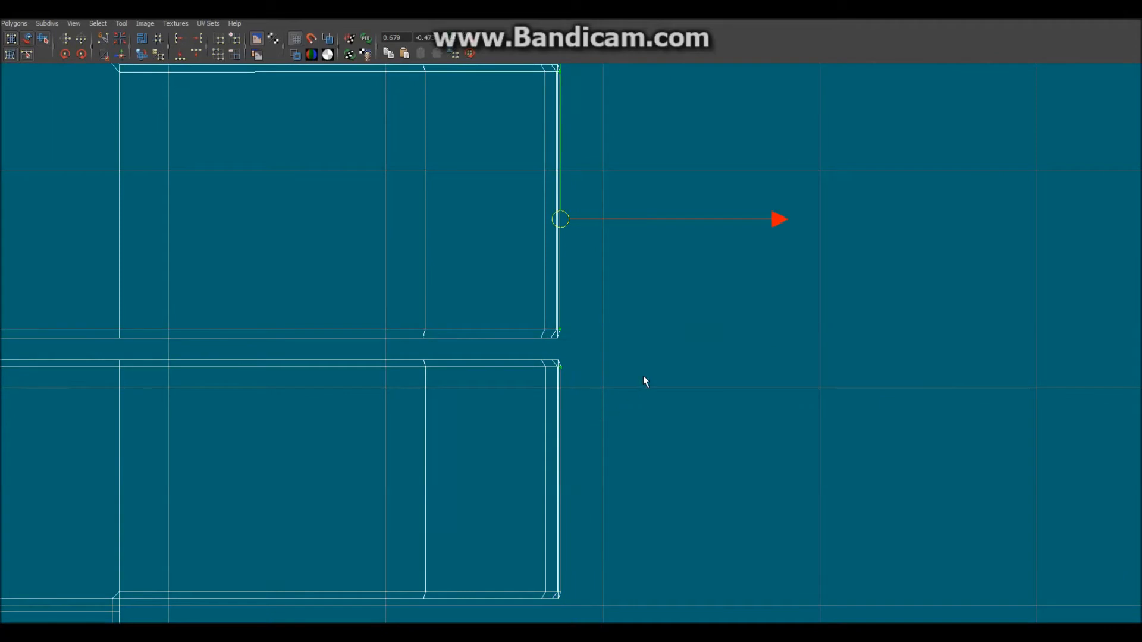
left_click_drag(774, 222, 779, 223)
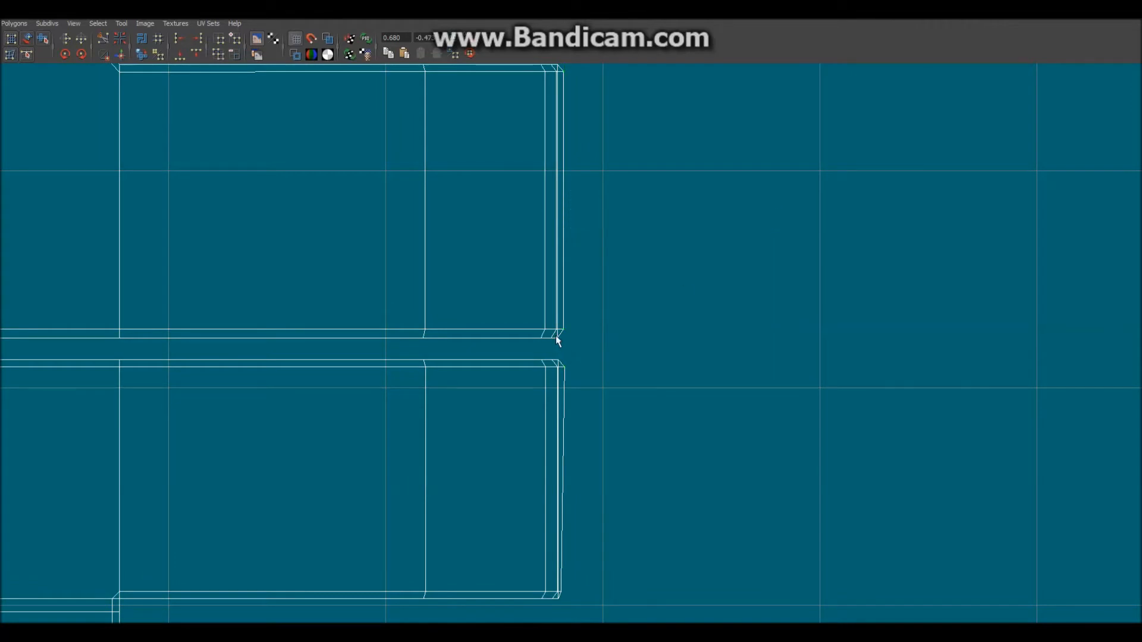
Undo the last outward shift of the side panels' outer edge UVs
middle_click_drag(613, 343, 661, 459, "alt")
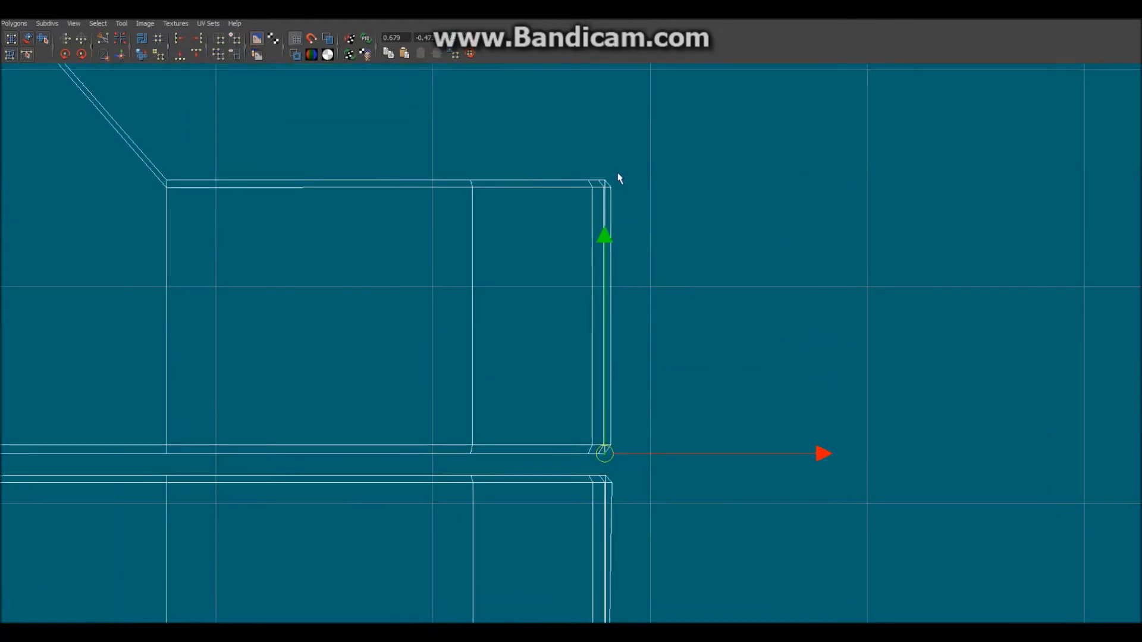
middle_click_drag(684, 478, 699, 260, "alt")
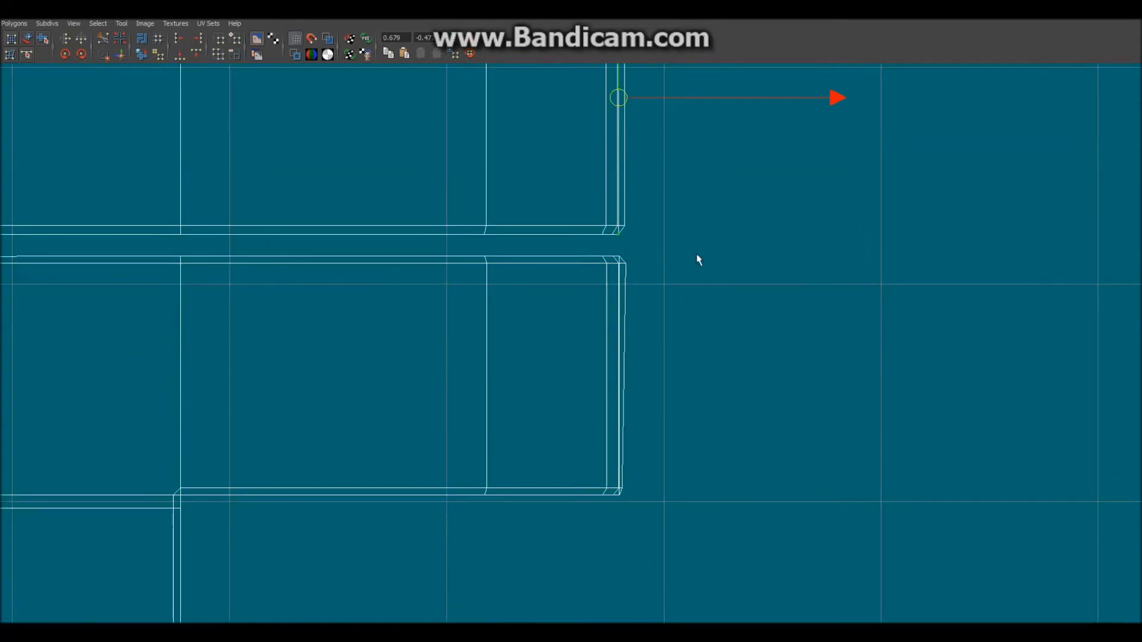
key("ctrl+z")
key("ctrl+z")
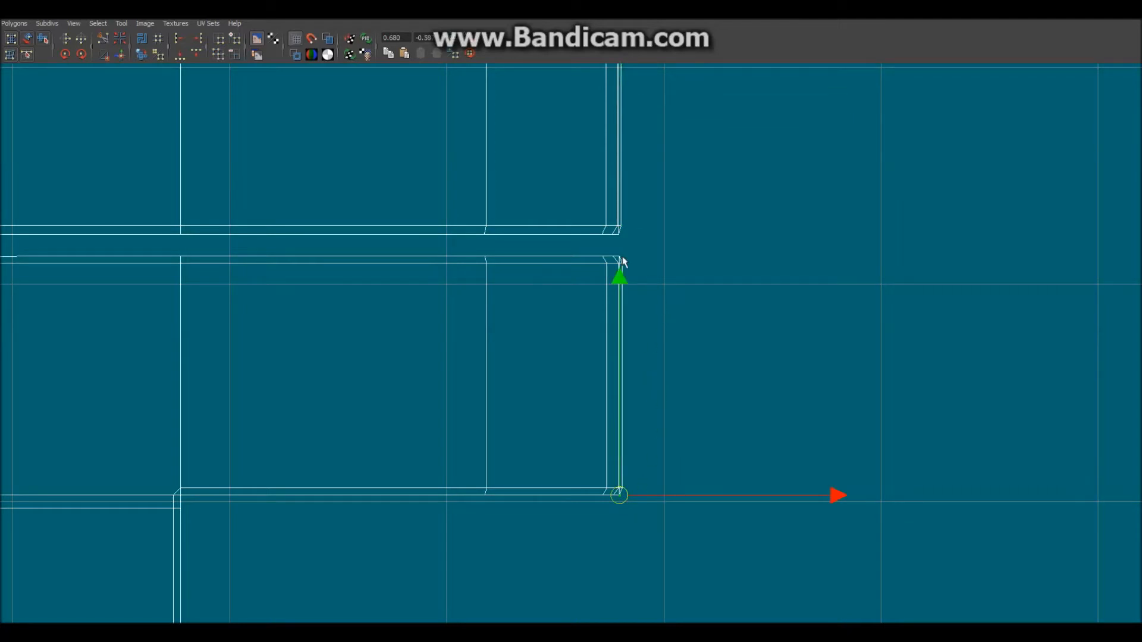
Shift the corner and bevel-edge UVs at the outer ends of the two side panels outward to widen the end bevel strips
middle_click_drag(631, 247, 655, 351, "alt")
scroll(655, 351, "up", 3)
left_click_drag(680, 352, 661, 364)
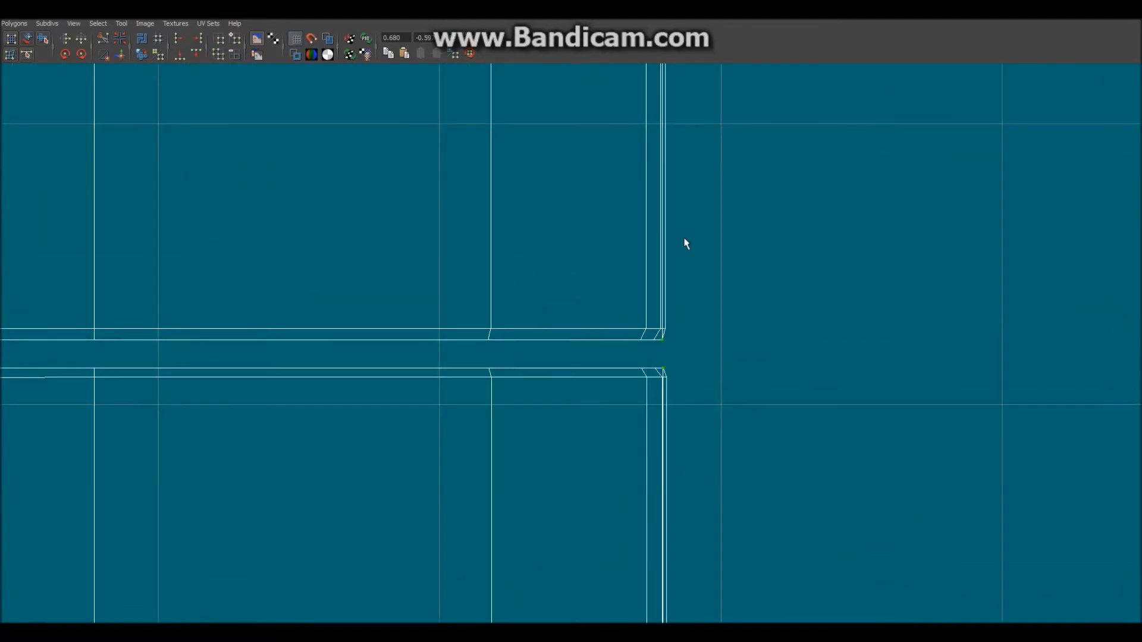
middle_click_drag(686, 243, 693, 475, "alt")
left_click_drag(651, 240, 654, 246)
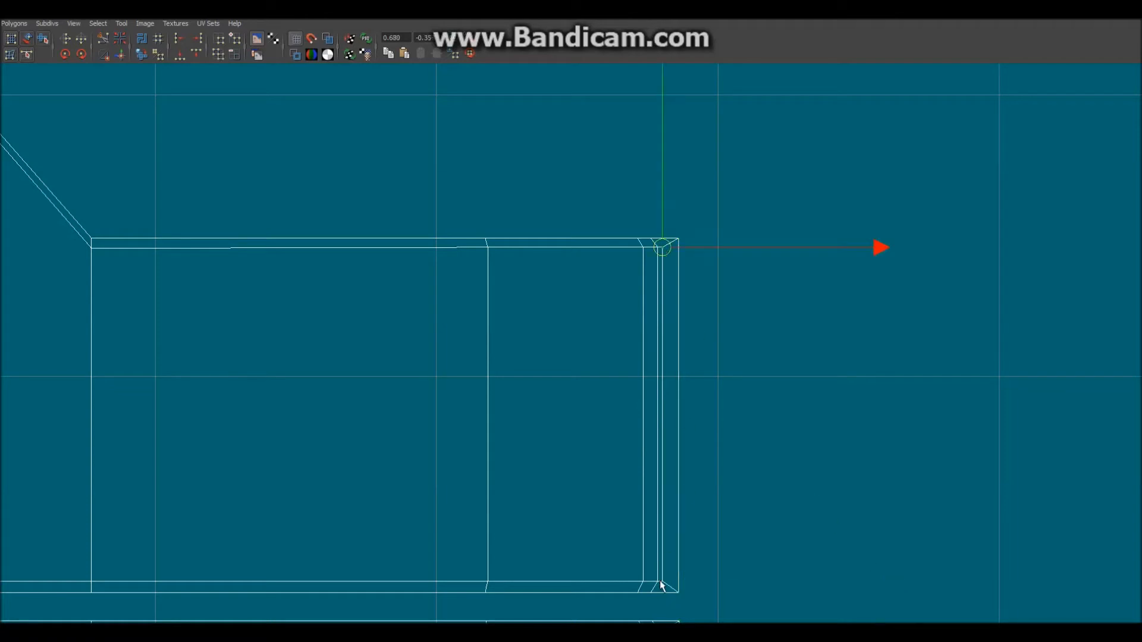
middle_click_drag(674, 586, 690, 205, "alt")
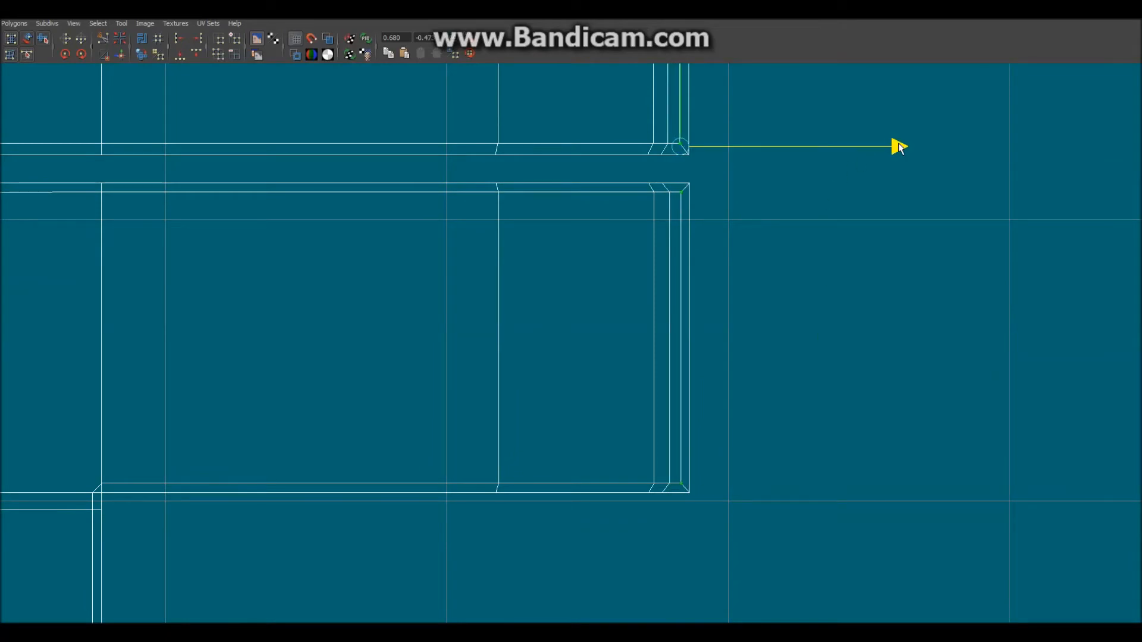
right_click_drag(828, 267, 767, 351, "alt")
Restore the enlarged UV Texture Editor to its smaller window and show the checker texture on the hull model
left_click_drag(282, 194, 430, 270, "alt")
middle_click_drag(431, 270, 469, 295, "alt")
double_click(513, 16)
left_click_drag(574, 173, 398, 119, "alt")
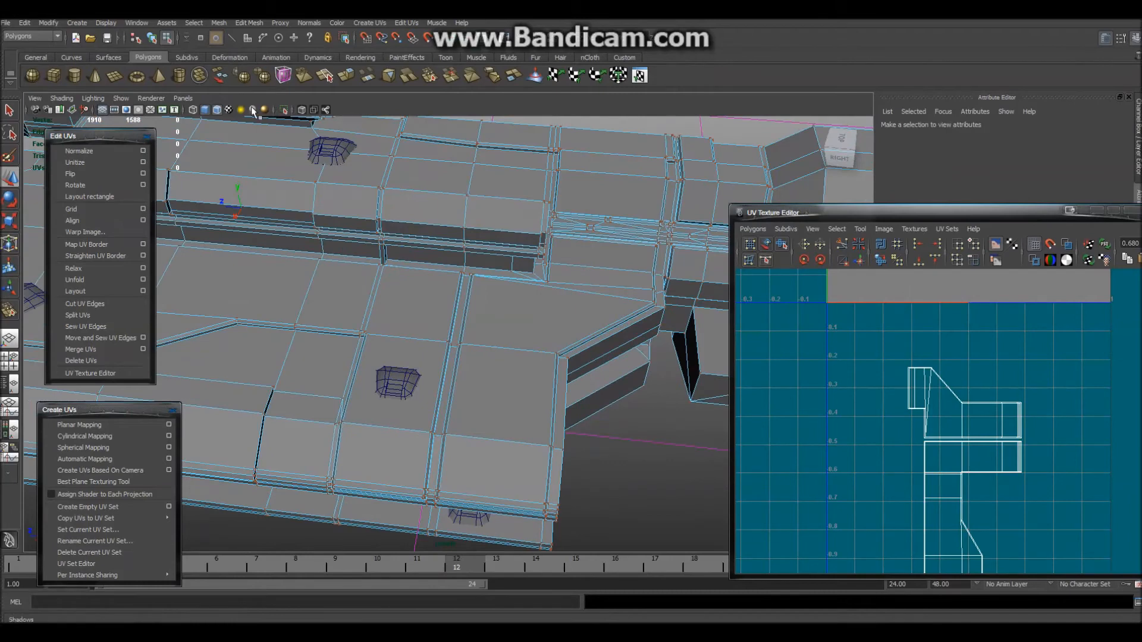
left_click(229, 110)
left_click_drag(502, 374, 457, 366, "alt")
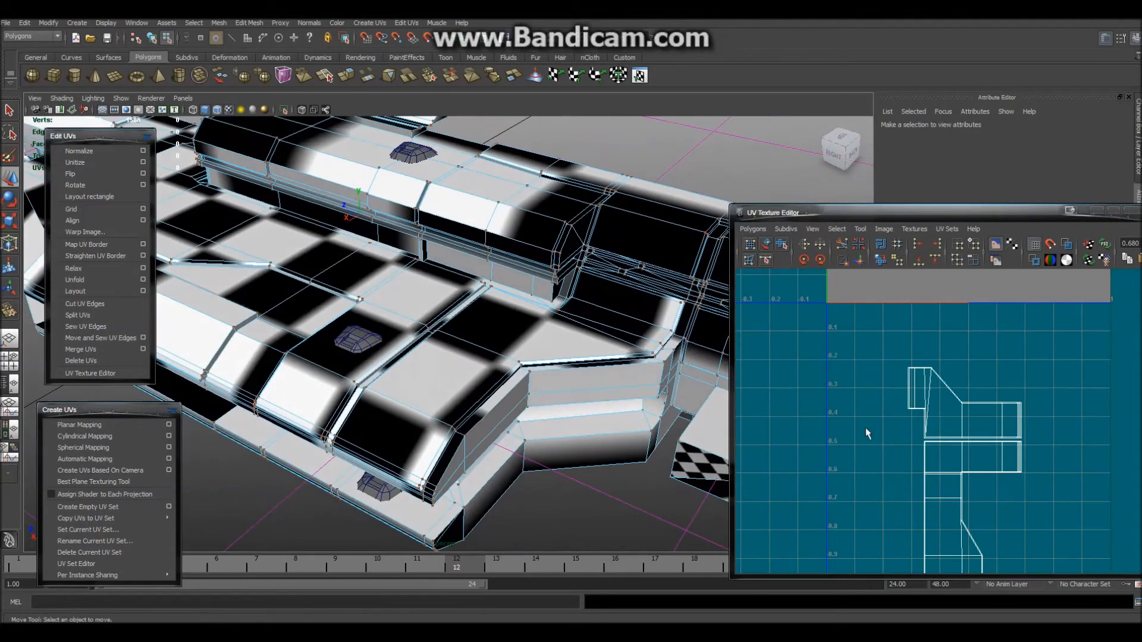
Select the dense square UV cluster beside the texture area and move it farther down and away from the layout
scroll(948, 450, "down", 3)
scroll(949, 450, "down", 8)
right_click_drag(848, 349, 884, 346)
left_click_drag(902, 434, 826, 350)
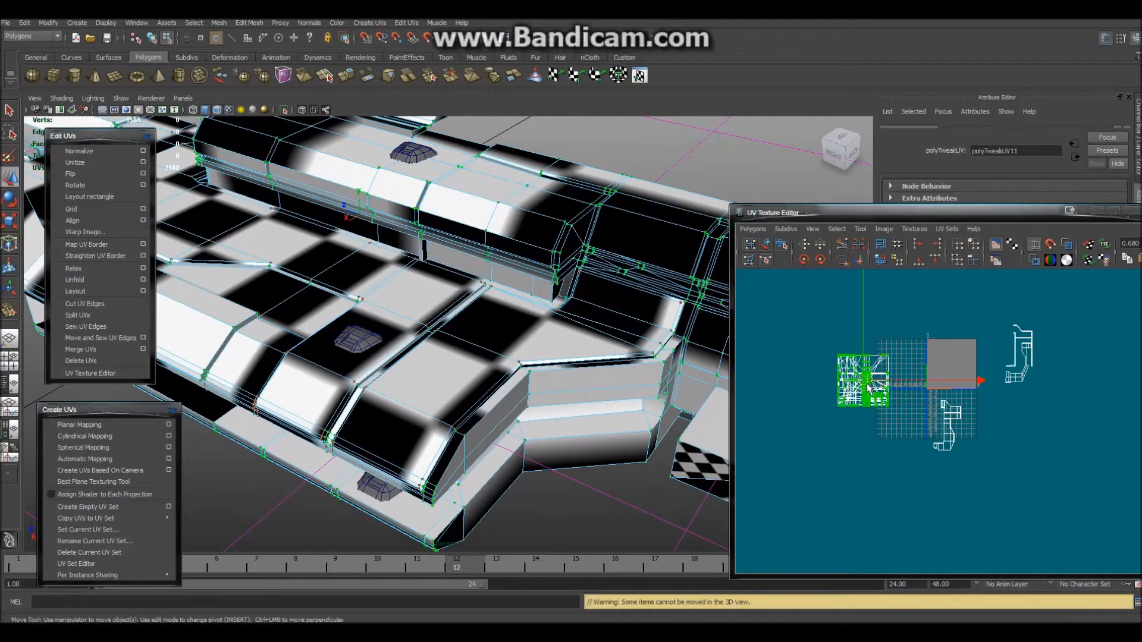
left_click_drag(864, 386, 751, 472)
Scale up the main panel UV shell for smaller checkers on the model and move it higher in the layout
left_click_drag(889, 462, 1138, 137)
key("r")
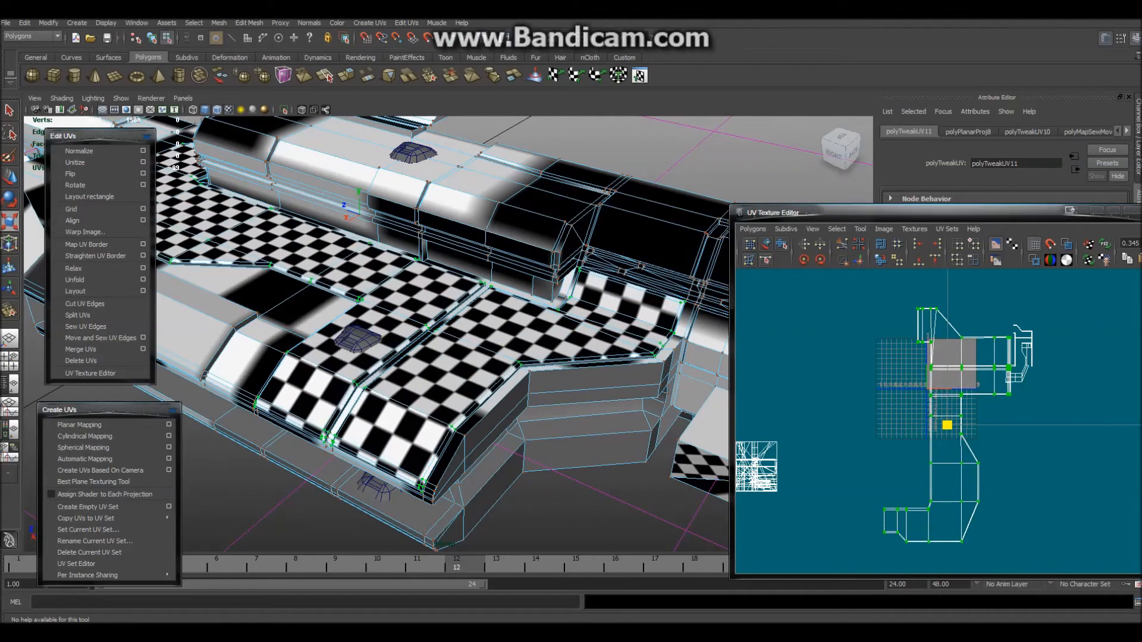
key("w")
left_click_drag(948, 424, 909, 321)
Move the outer edge UVs of the upright end flap outward to reduce the checker stretching on that face
left_click_drag(435, 370, 512, 363, "alt")
right_click_drag(511, 363, 509, 408, "alt")
left_click_drag(515, 369, 529, 377, "alt")
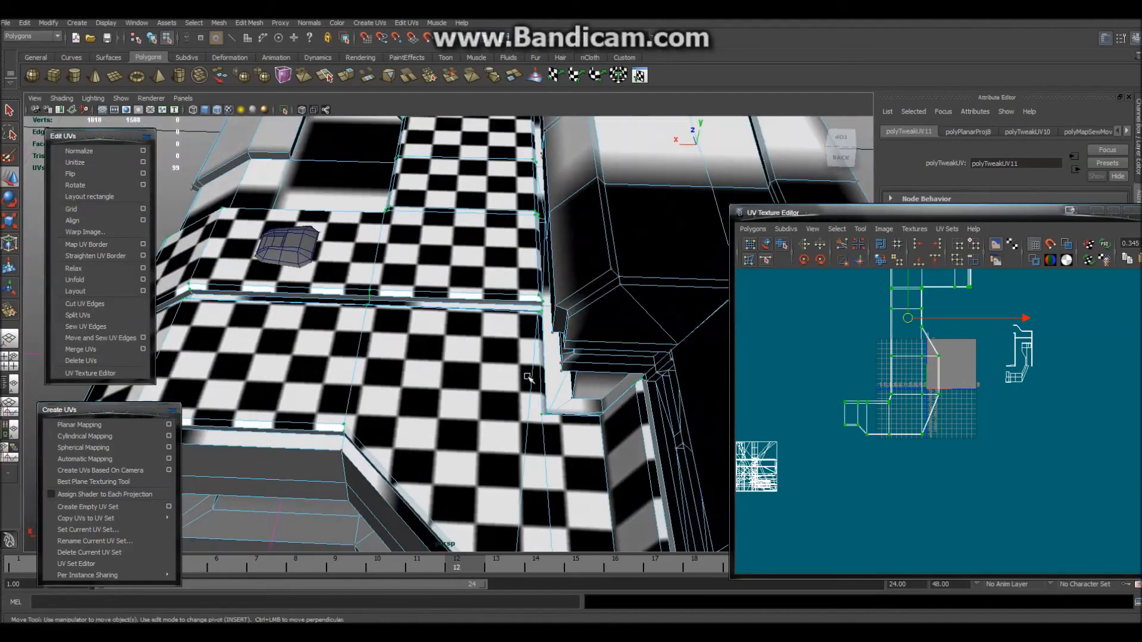
middle_click_drag(530, 377, 472, 256, "alt")
left_click_drag(558, 288, 574, 343, "alt")
middle_click_drag(892, 352, 851, 485, "alt")
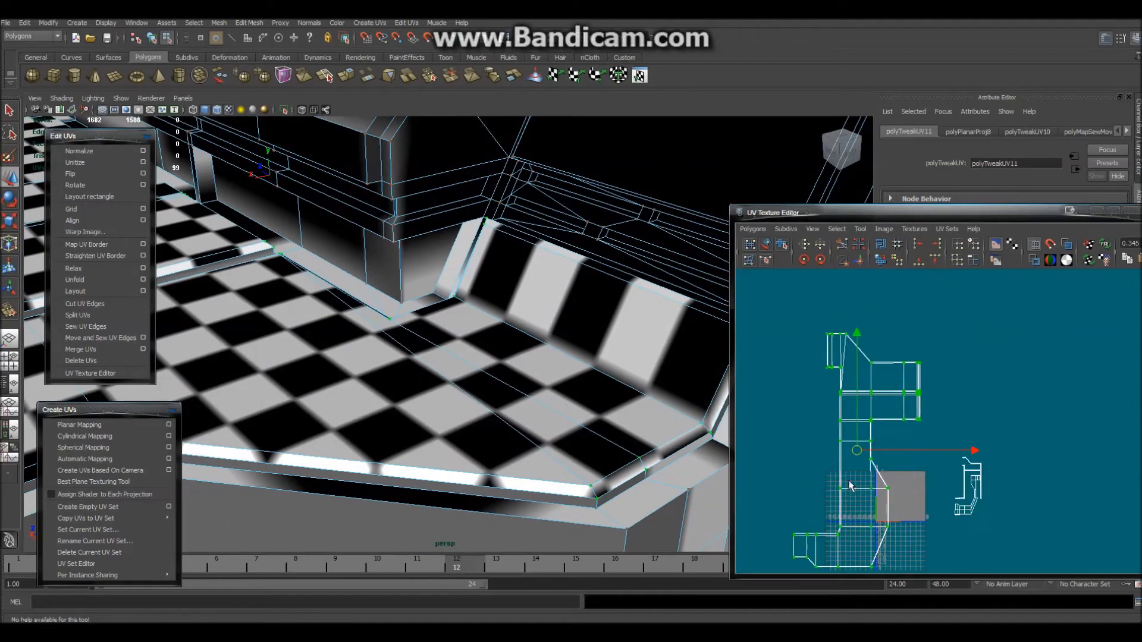
scroll(807, 334, "up", 3)
middle_click_drag(808, 333, 936, 386, "alt")
scroll(914, 419, "up", 3)
scroll(935, 383, "up", 3)
middle_click_drag(852, 302, 827, 375, "alt")
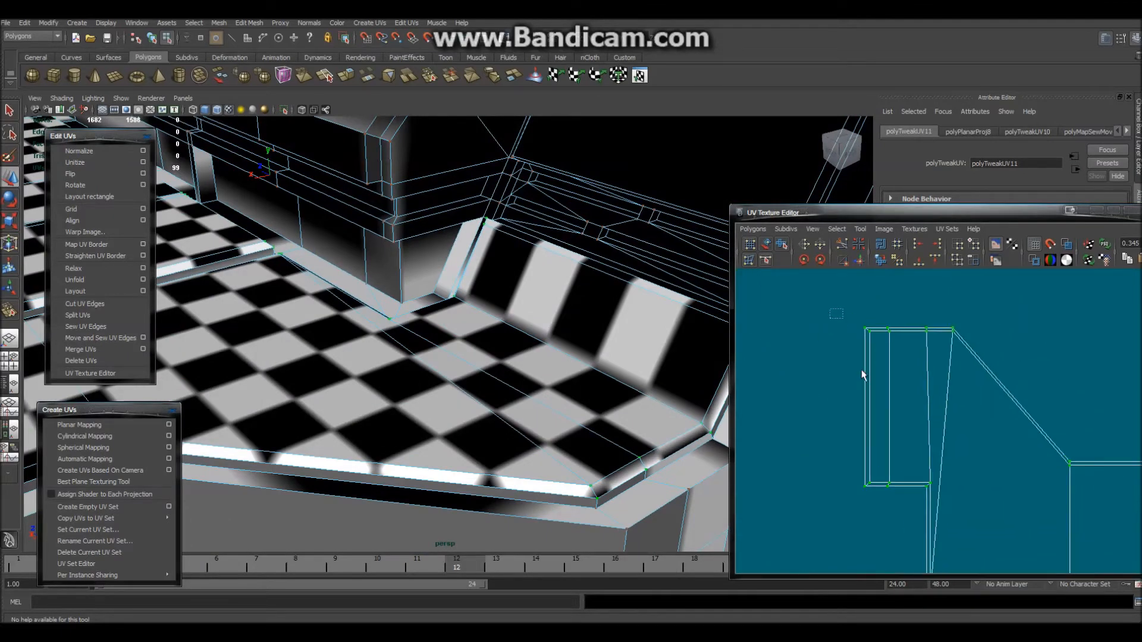
left_click_drag(875, 497, 876, 497)
key("w")
mouse_move(982, 409)
left_mouse_down()
mouse_move(933, 409)
mouse_move(974, 410)
mouse_move(960, 410)
left_mouse_up()
mouse_move(612, 349)
left_mouse_down("alt")
mouse_move(493, 367)
mouse_move(502, 347)
mouse_move(612, 348)
left_mouse_up("alt")
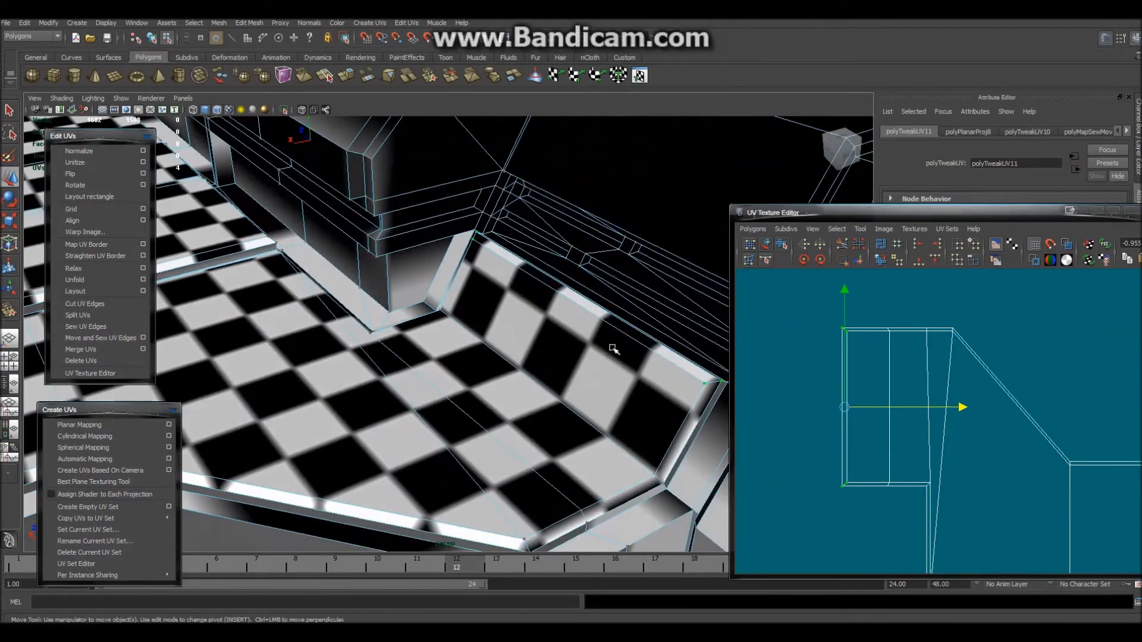
left_click(807, 391)
Shift the outer end UVs of the two side panels slightly inward while checking the checkers on the sloped faces
scroll(804, 439, "down", 12)
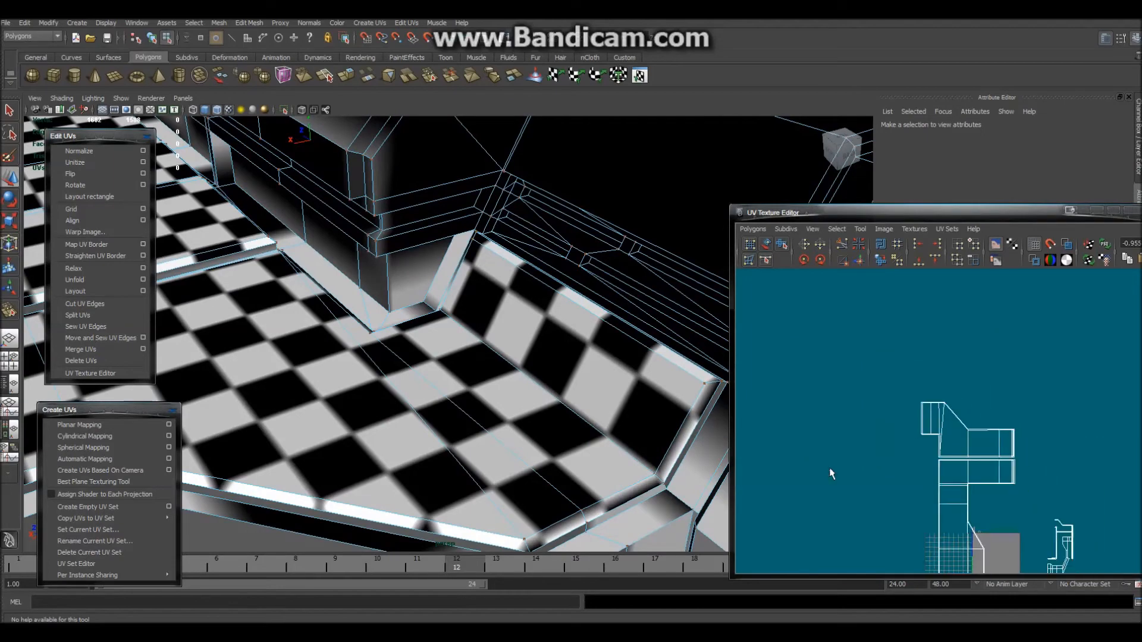
left_click_drag(352, 379, 333, 334, "alt")
middle_click_drag(334, 333, 561, 278, "alt")
left_click_drag(560, 277, 586, 359, "alt")
left_click_drag(1056, 406, 1012, 509)
left_click_drag(1128, 461, 1127, 462)
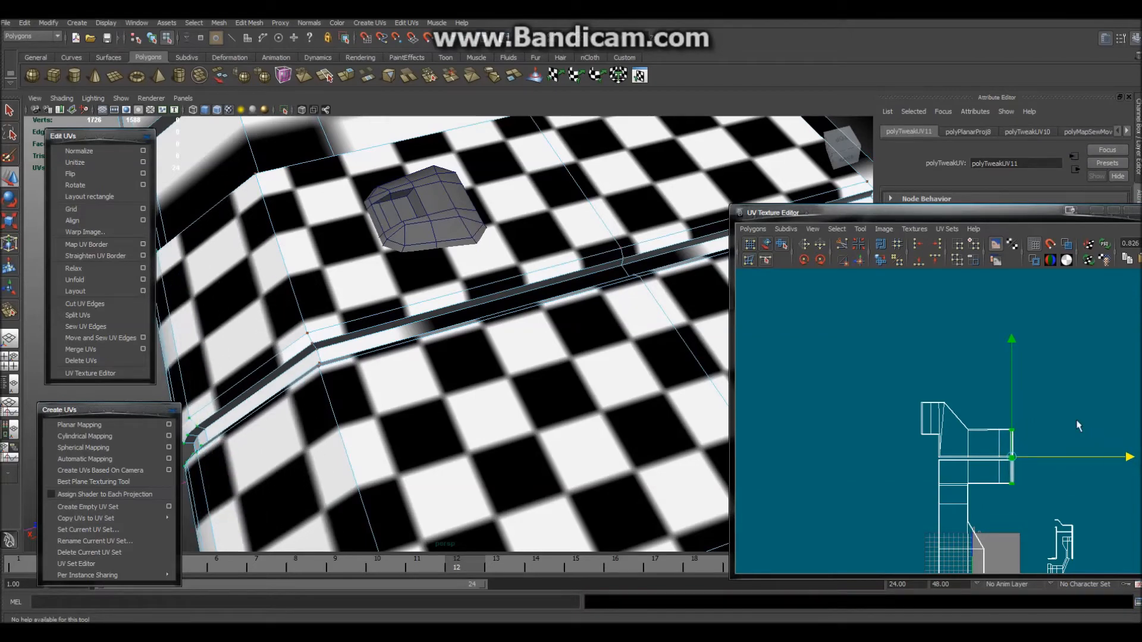
left_click(1042, 389)
Examine the checker pattern on the raised panels and the surrounding hull from several angles
scroll(974, 466, "down", 3)
scroll(488, 416, "down", 3)
left_click_drag(487, 416, 477, 409, "alt")
scroll(401, 327, "down", 4)
left_click_drag(400, 327, 559, 303, "alt")
left_click_drag(474, 345, 477, 382, "alt")
right_click_drag(477, 382, 594, 406, "alt")
left_click_drag(556, 402, 452, 418, "alt")
right_click_drag(571, 363, 485, 488, "alt")
left_click_drag(485, 496, 459, 448, "alt")
middle_click_drag(459, 449, 553, 353, "alt")
Move the main panel shell aside, and enlarge and raise the smaller shell of the surrounding hull surface beside it
left_click_drag(925, 402, 969, 451)
right_click_drag(955, 437, 988, 424, "ctrl")
left_click_drag(950, 483, 1087, 478)
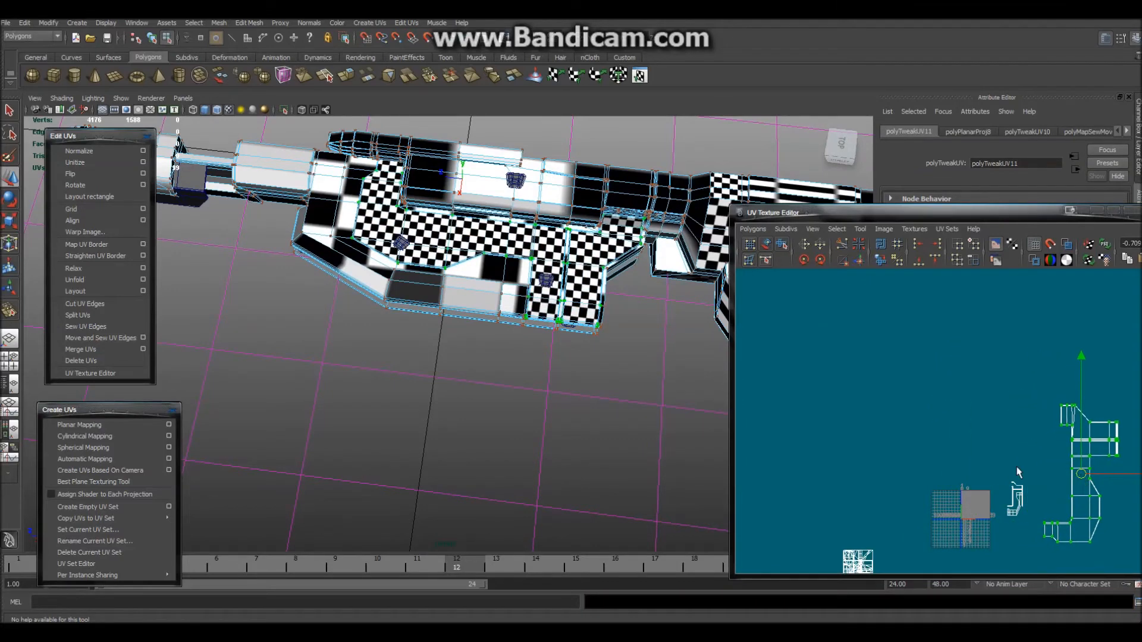
left_click_drag(1030, 518, 1029, 520)
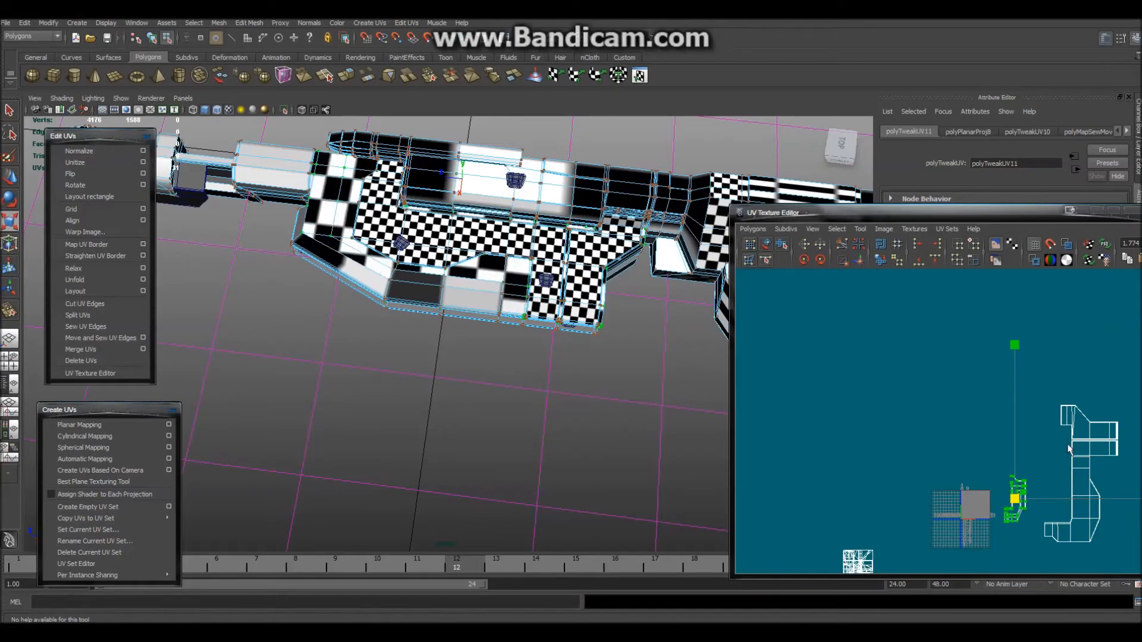
left_click_drag(1014, 497, 1015, 383)
Select the sloped side faces around the hull's front corner and planar-map them
left_click_drag(523, 395, 469, 338, "alt")
scroll(538, 412, "up", 5)
right_click(433, 290)
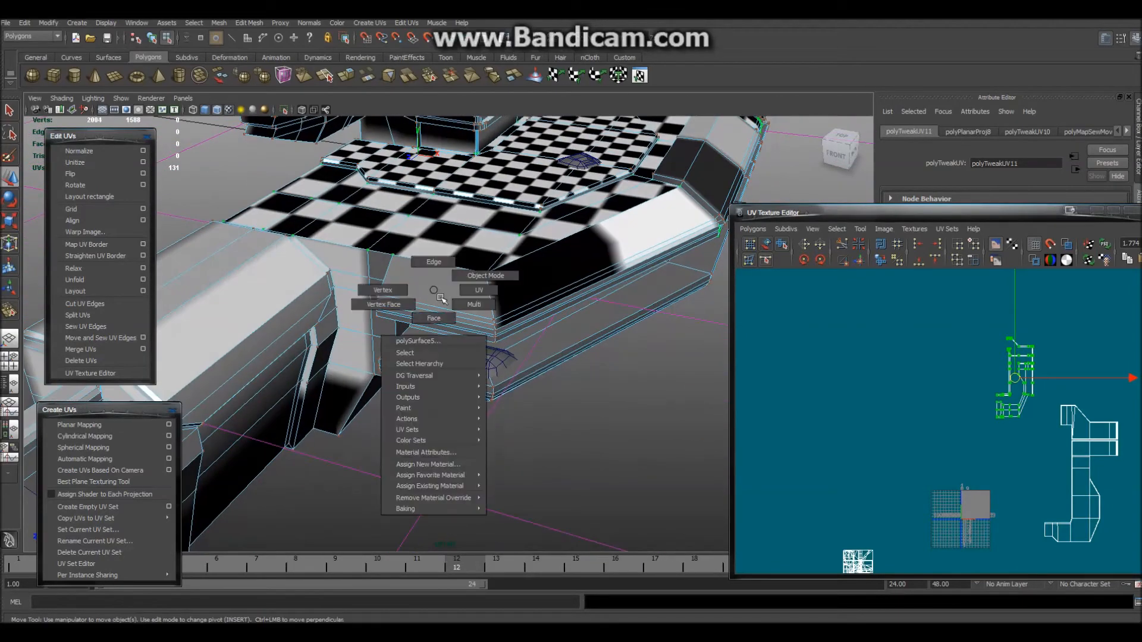
left_click(451, 290)
left_click(524, 290, "shift")
scroll(574, 350, "up", 4)
left_click_drag(579, 359, 416, 383, "alt")
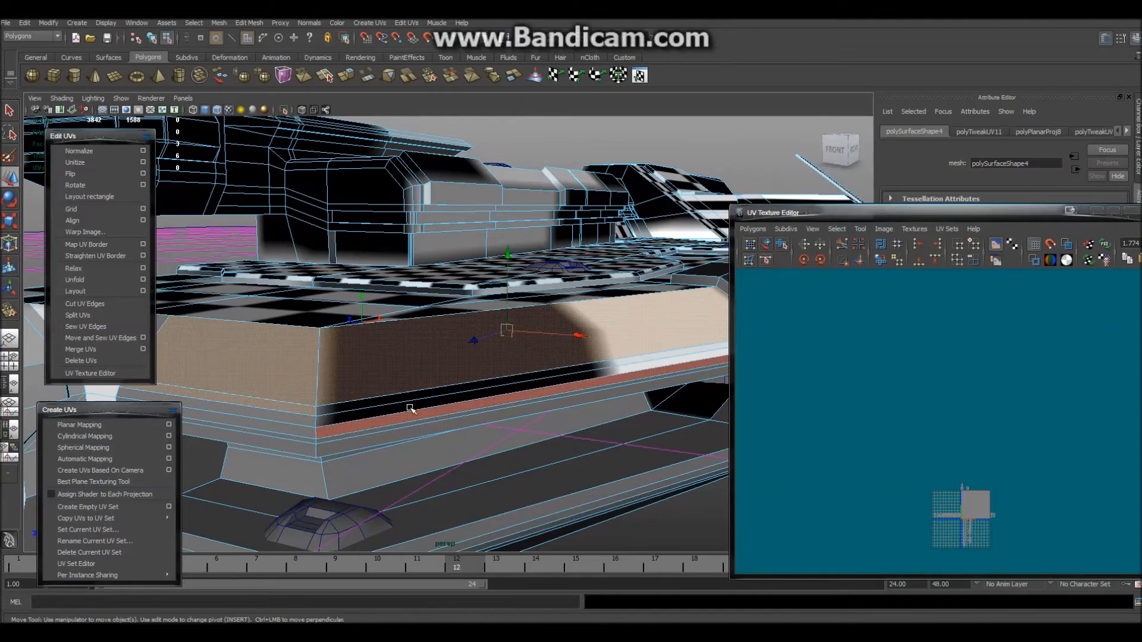
left_click_drag(646, 443, 515, 392, "alt")
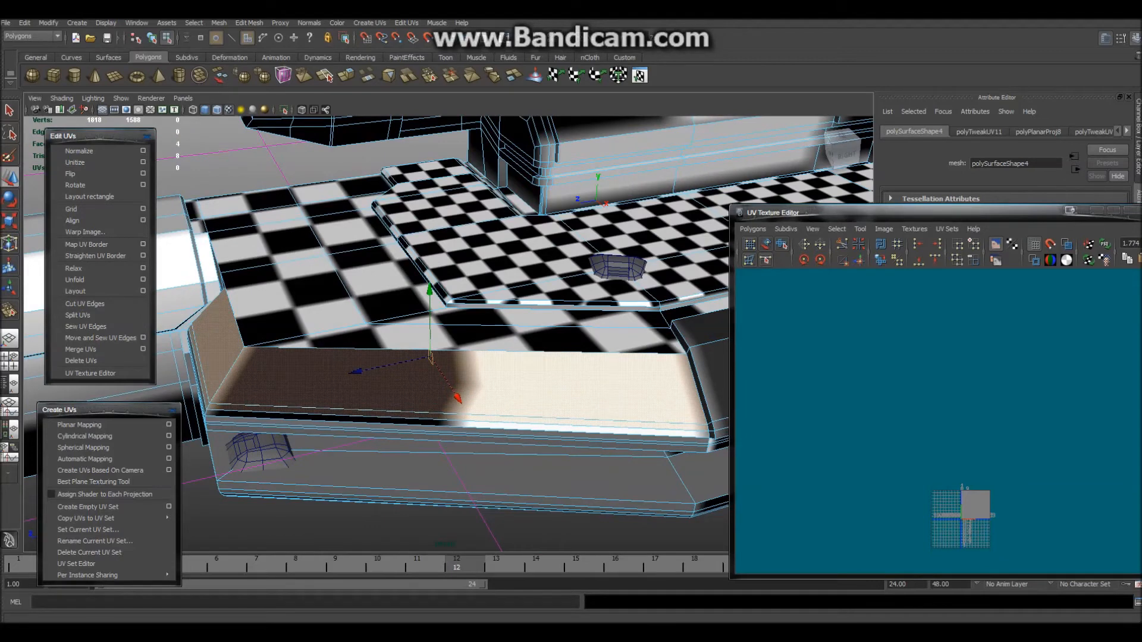
left_click(79, 425)
Convert the newly projected faces to UVs and move their shell beside the lower corner of the main panel shell
middle_click_drag(868, 433, 777, 326, "alt")
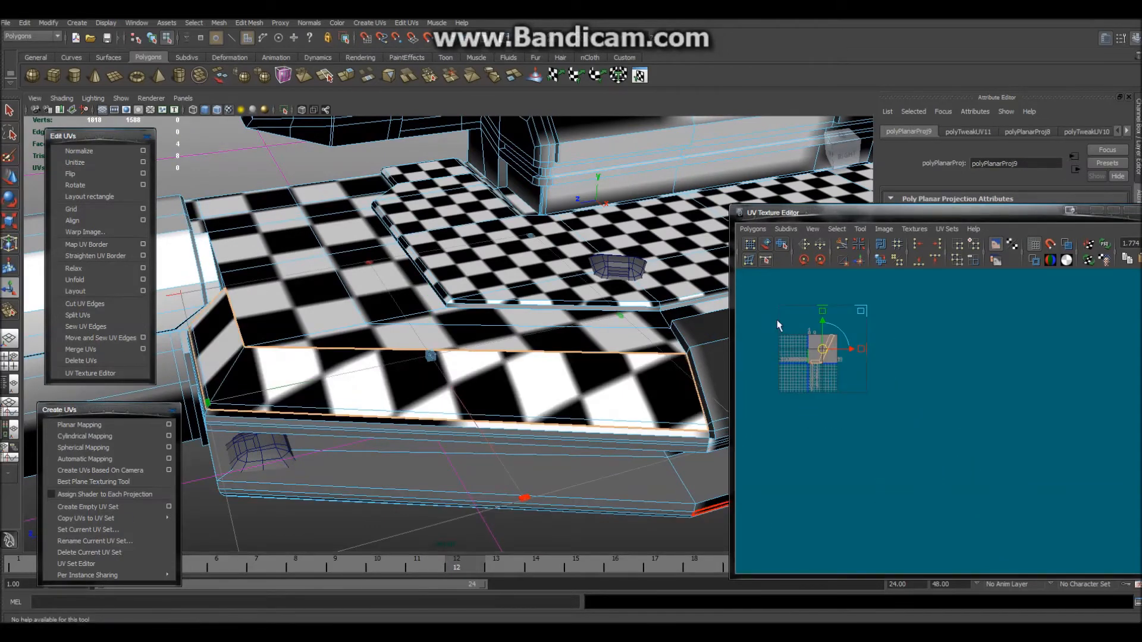
right_click_drag(825, 355, 870, 355, "ctrl")
scroll(892, 395, "down", 1)
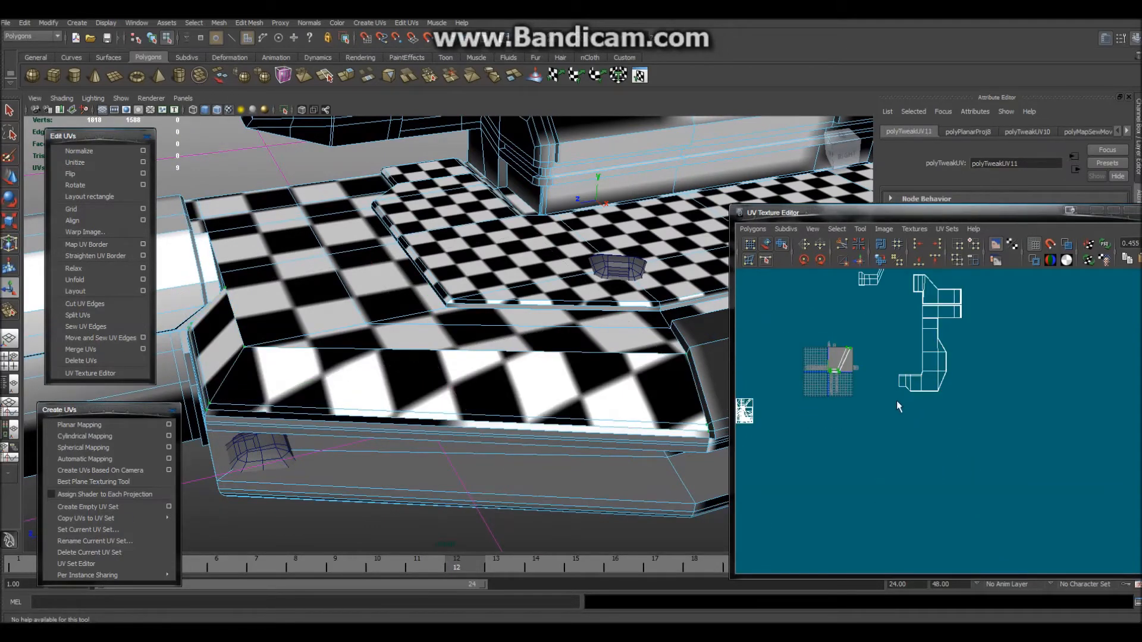
key("w")
left_click_drag(848, 373, 945, 392)
scroll(939, 402, "up", 5)
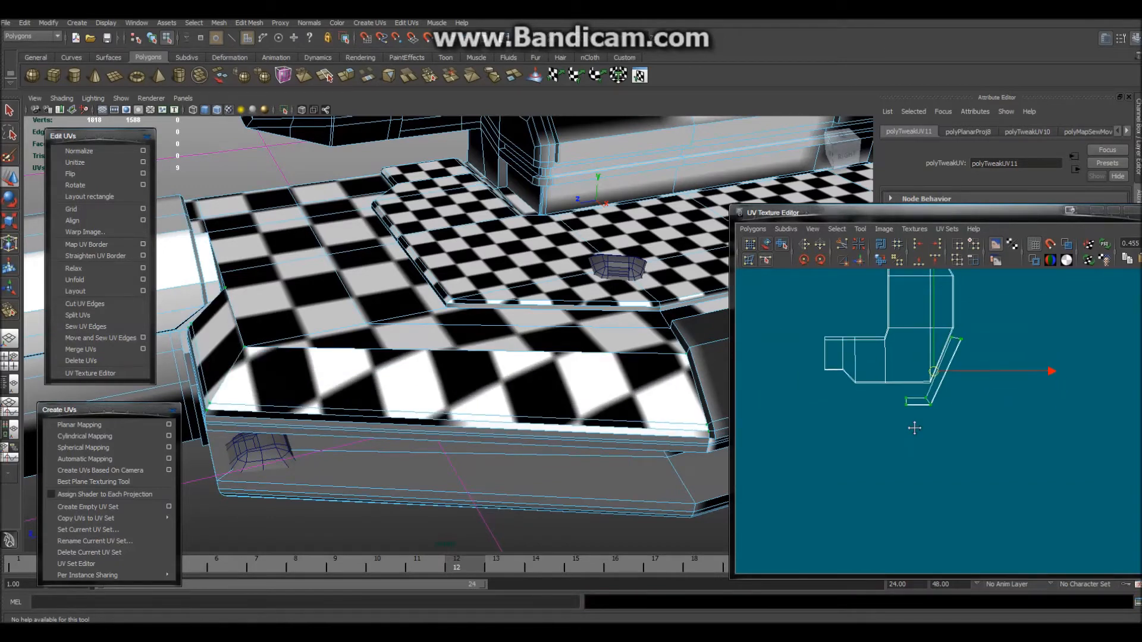
Compare the sloped faces with the model and move their shell to the lower corner of the surrounding hull shell
mouse_move(543, 385)
left_mouse_down("alt")
mouse_move(543, 408)
mouse_move(559, 395)
left_mouse_up("alt")
scroll(559, 395, "down", 4)
middle_click_drag(794, 367, 822, 428, "alt")
scroll(823, 428, "down", 7)
scroll(839, 426, "down", 4)
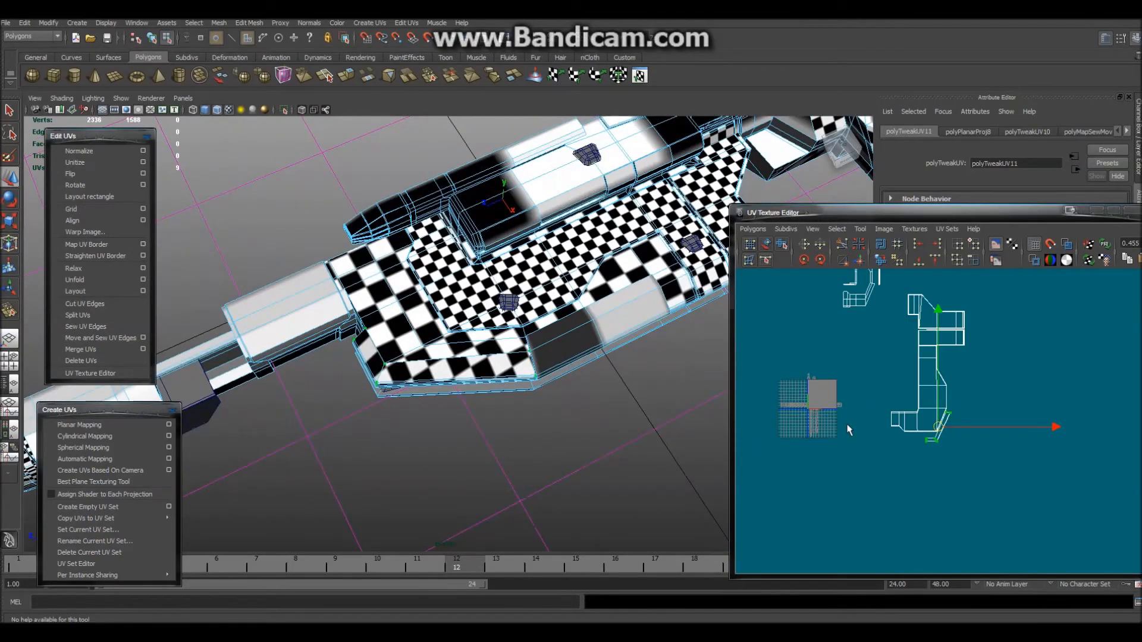
left_click_drag(937, 427, 877, 318)
scroll(866, 318, "up", 4)
middle_click_drag(866, 319, 910, 490, "alt")
scroll(905, 489, "up", 6)
middle_click_drag(822, 420, 952, 494, "alt")
scroll(951, 470, "up", 2)
Scale down the sloped-face shell and fit it against the hull shell's slanted and lower edges
key("r")
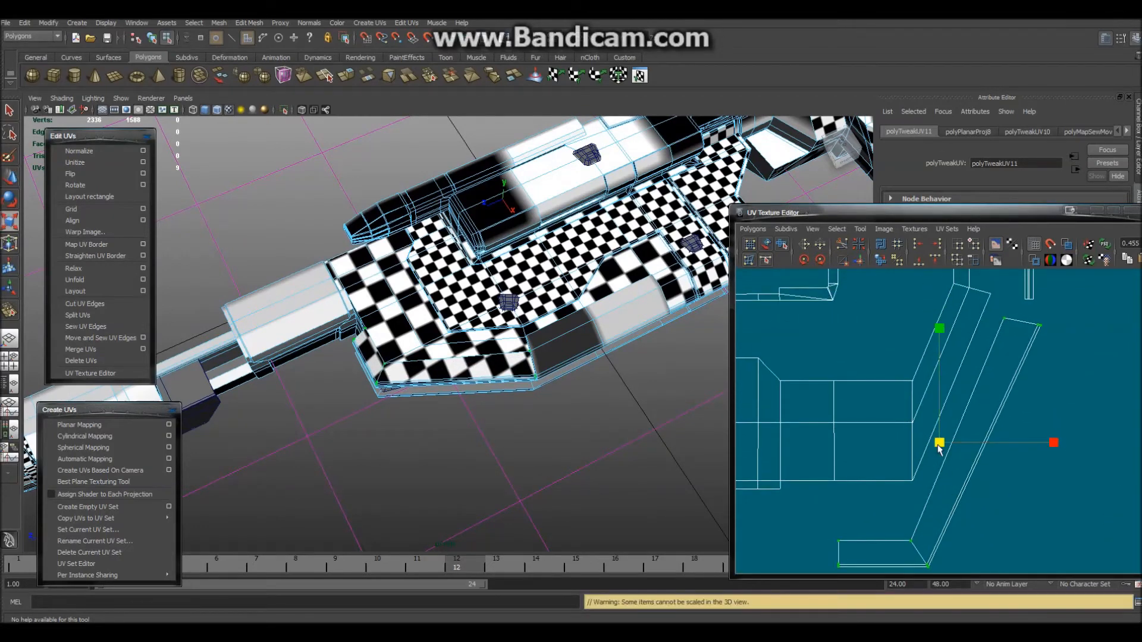
left_click_drag(939, 445, 926, 465)
left_click_drag(931, 458, 939, 425)
key("w")
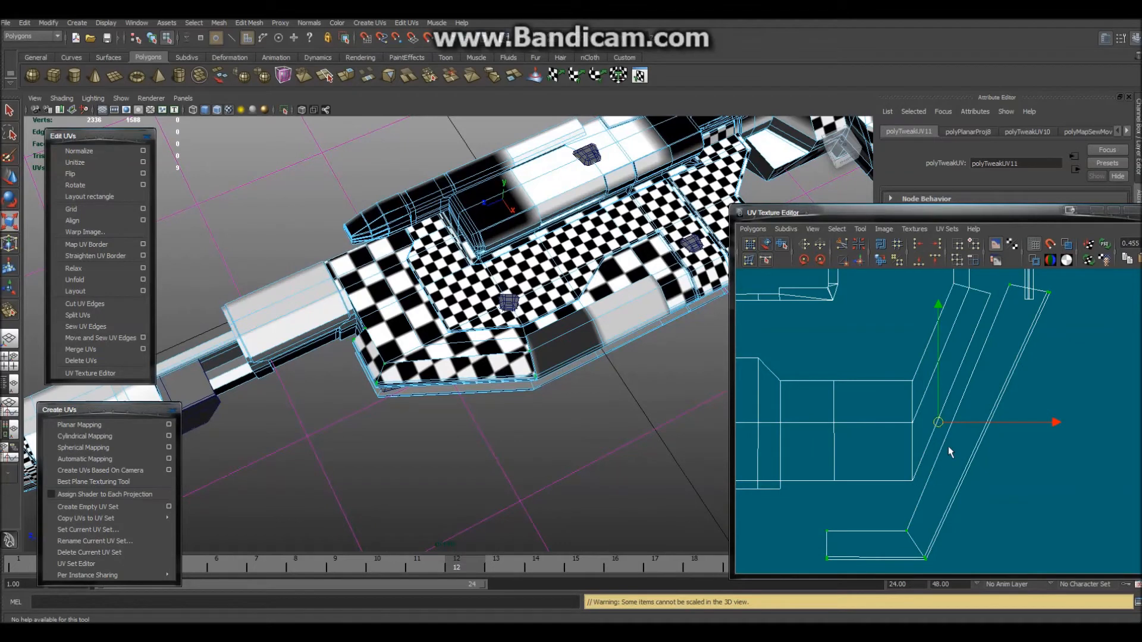
key("r")
scroll(948, 437, "down", 1)
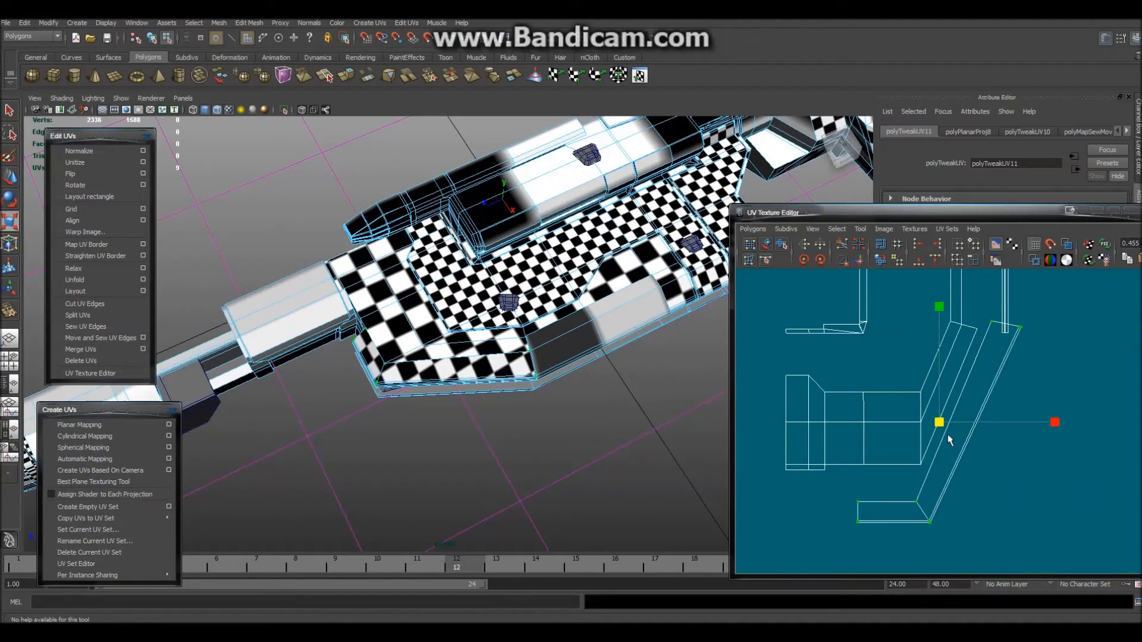
mouse_move(940, 424)
left_mouse_down()
mouse_move(905, 450)
mouse_move(940, 410)
left_mouse_up()
key("w")
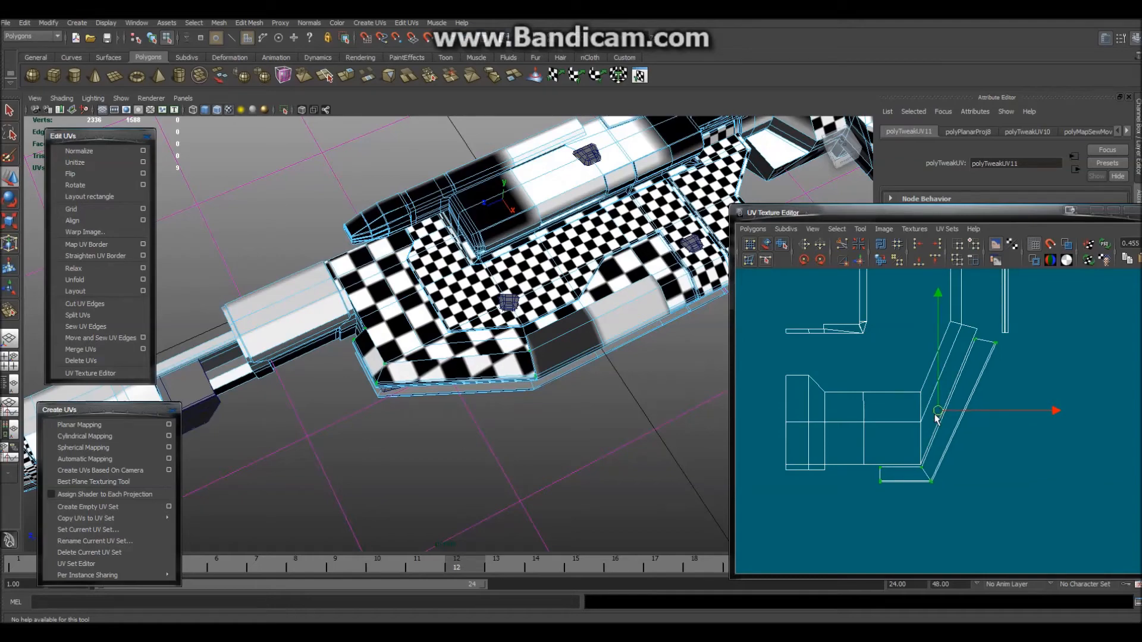
scroll(936, 418, "up", 4)
middle_click_drag(884, 492, 921, 467, "alt")
left_click_drag(405, 387, 527, 367, "alt")
scroll(419, 382, "up", 4)
scroll(408, 389, "up", 2)
right_click_drag(385, 417, 440, 425, "shift")
left_click(356, 395)
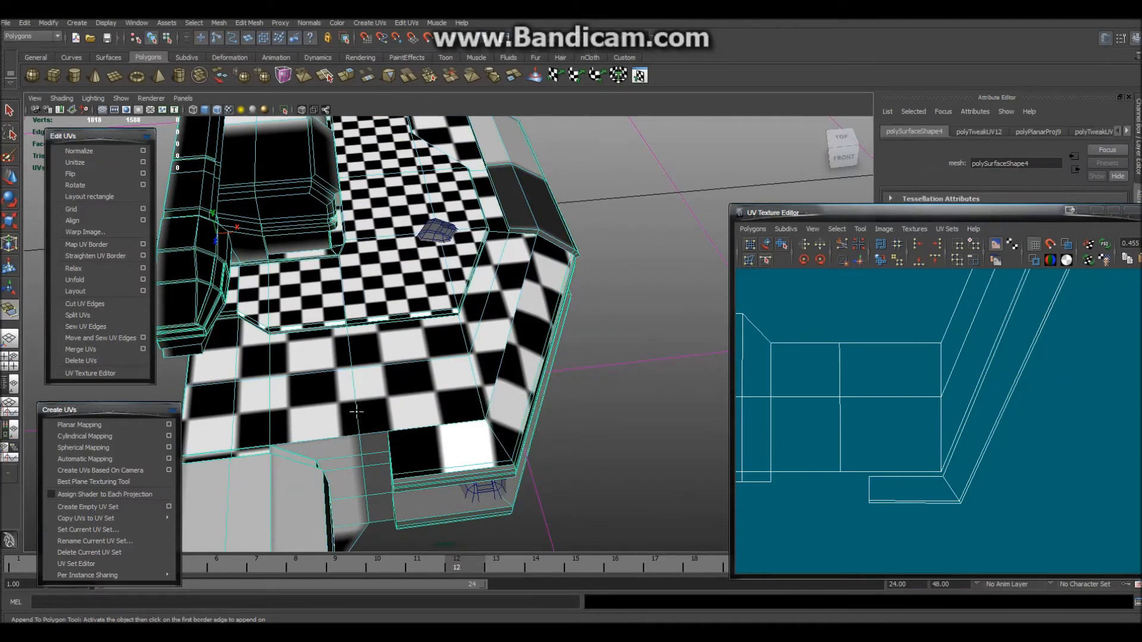
right_click_drag(356, 418, 339, 411)
key("q")
left_click(579, 397)
right_click_drag(581, 398, 565, 390)
right_click_drag(458, 378, 482, 377)
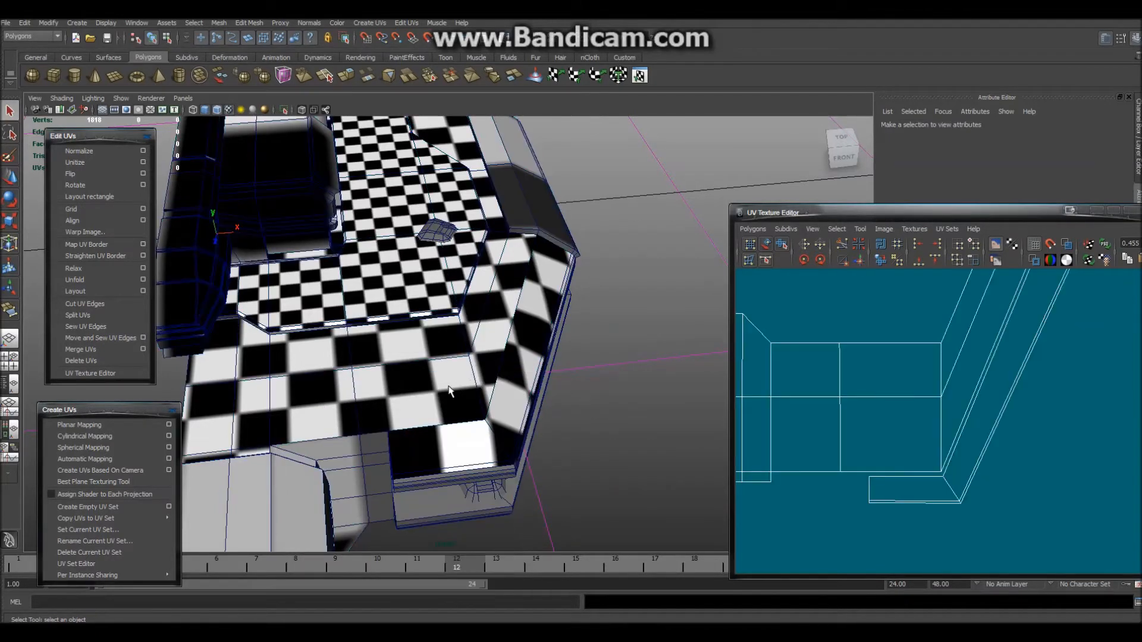
Split the hull's front top face with a new edge running from the existing cross edge to the notch corner
left_click(414, 394)
right_click_drag(414, 393, 452, 402, "shift")
left_click(352, 369)
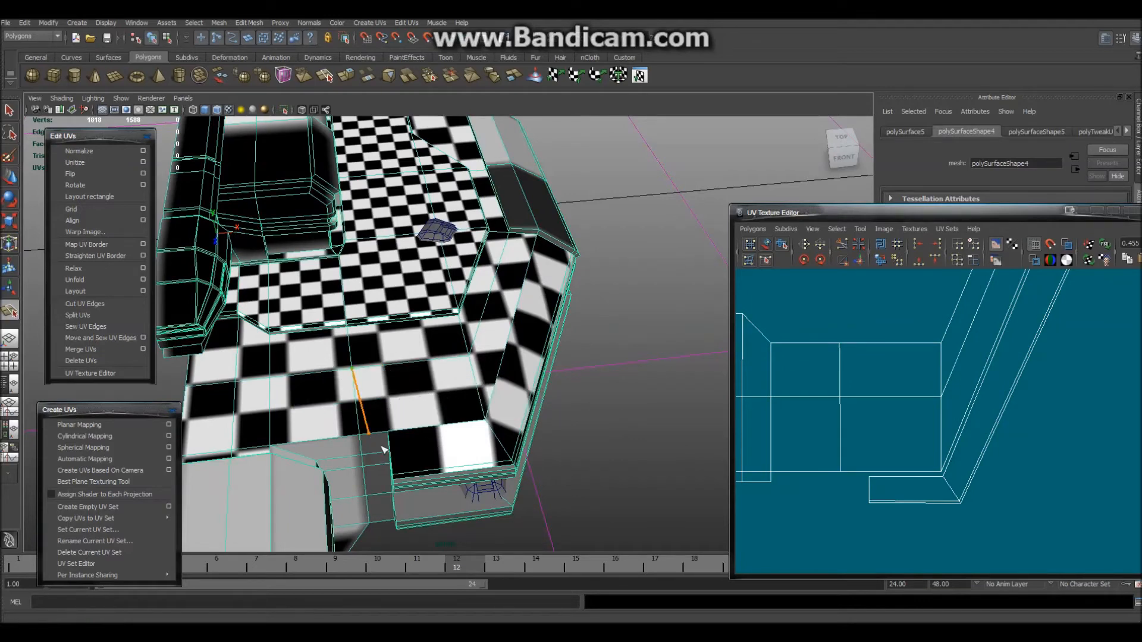
left_click(387, 432)
key("q")
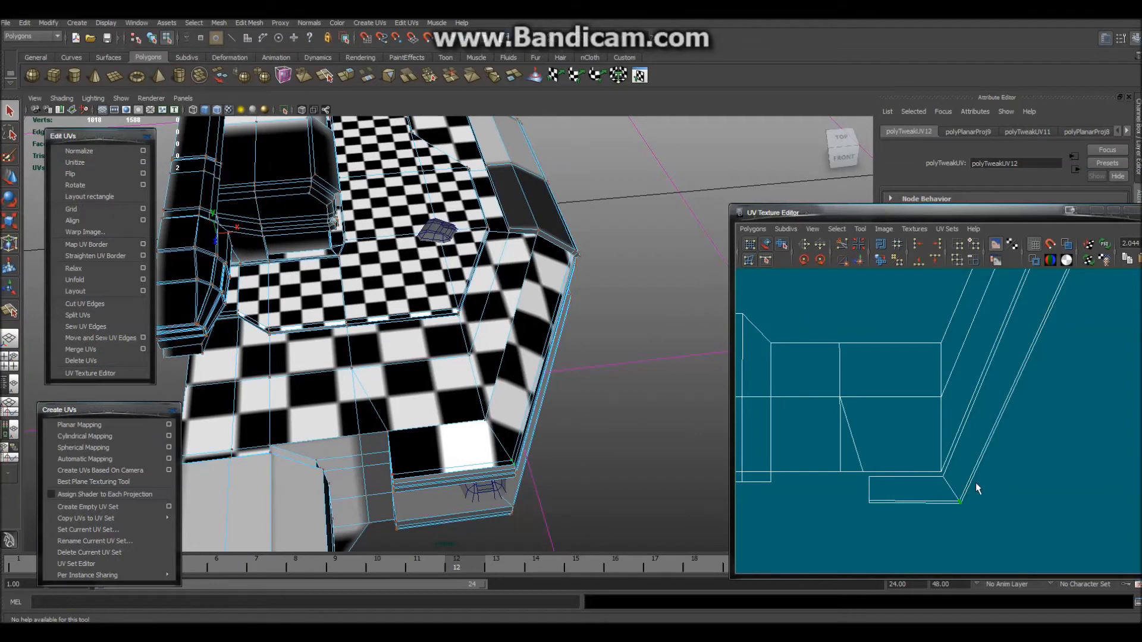
Select the sloped-face shell's UVs, enlarge them slightly and align the shell with the hull shell's lower corner
middle_click_drag(990, 523, 982, 522, "alt")
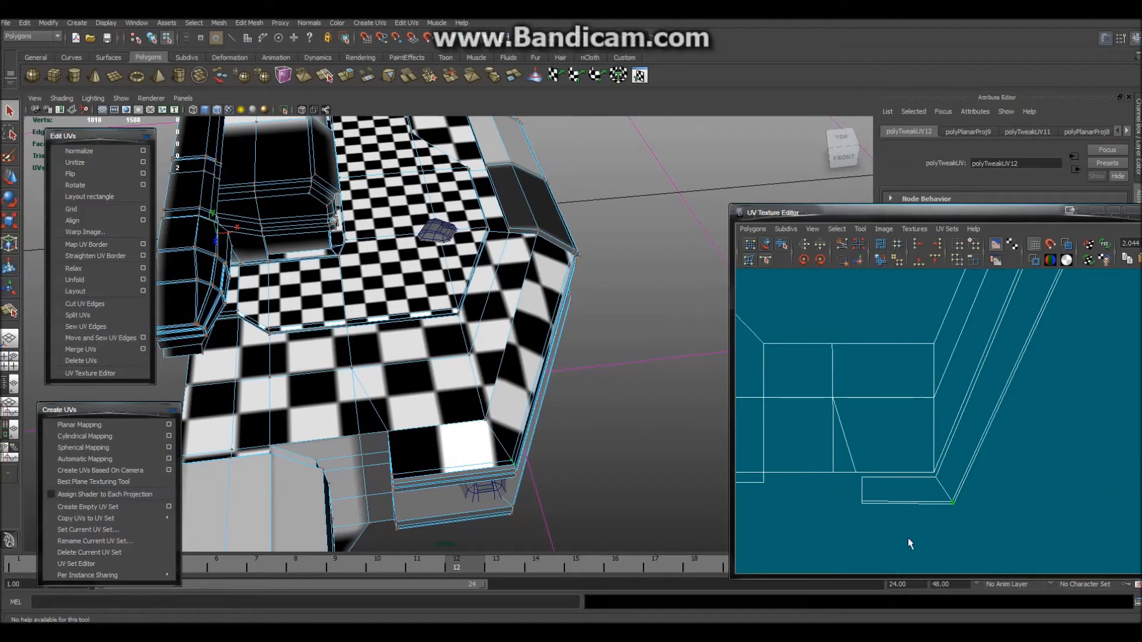
middle_click_drag(907, 537, 890, 536, "alt")
right_click_drag(932, 505, 972, 405)
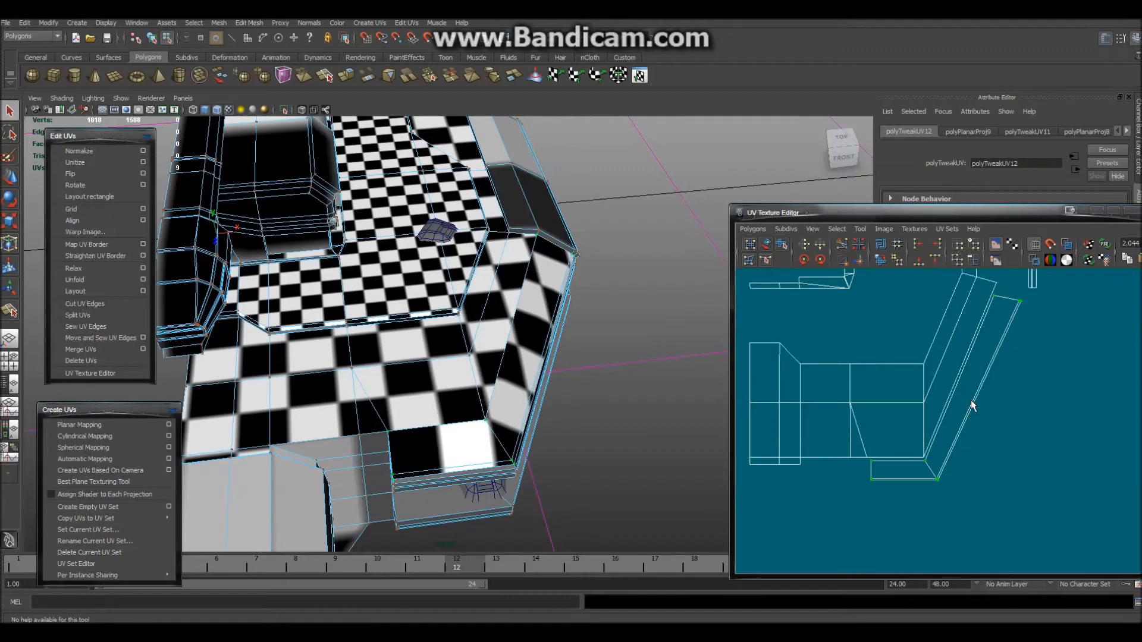
key("w")
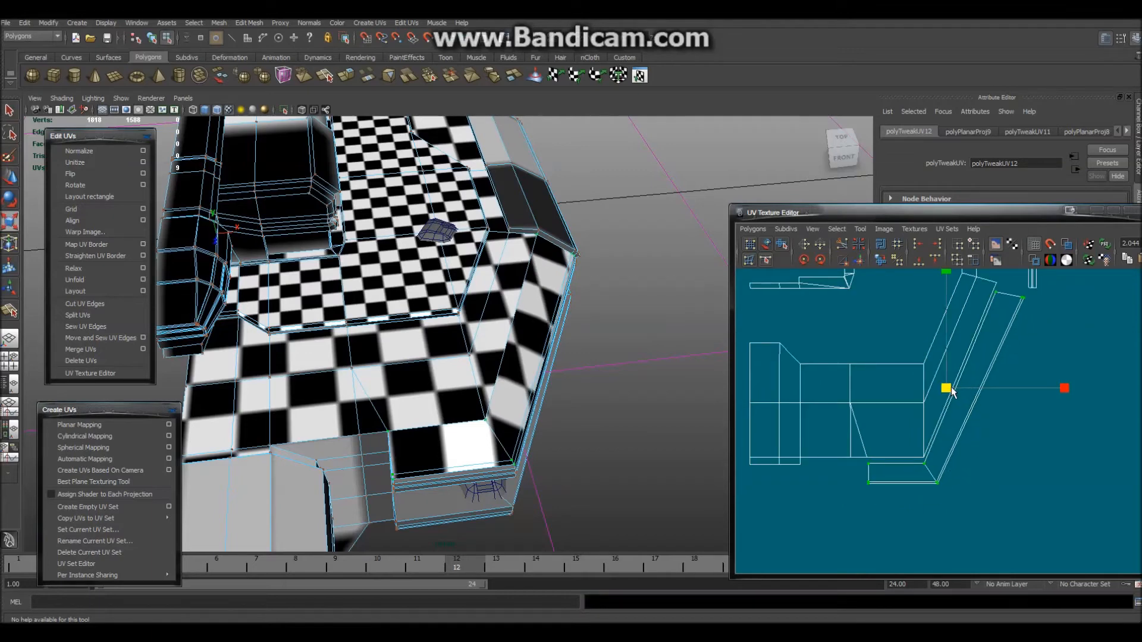
left_click_drag(950, 387, 949, 388)
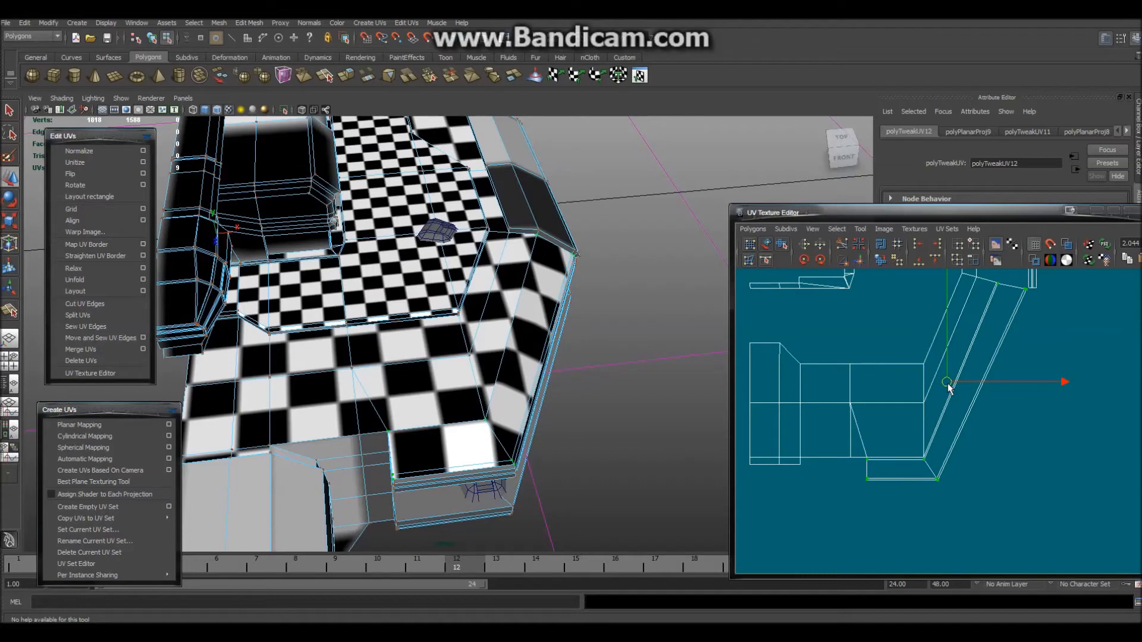
Select the slanted and lower edges shared by the sloped-face shell and the hull shell, and move and sew them
right_click_drag(948, 394, 949, 388)
left_click_drag(942, 402, 953, 418)
left_click_drag(916, 451, 908, 465, "shift")
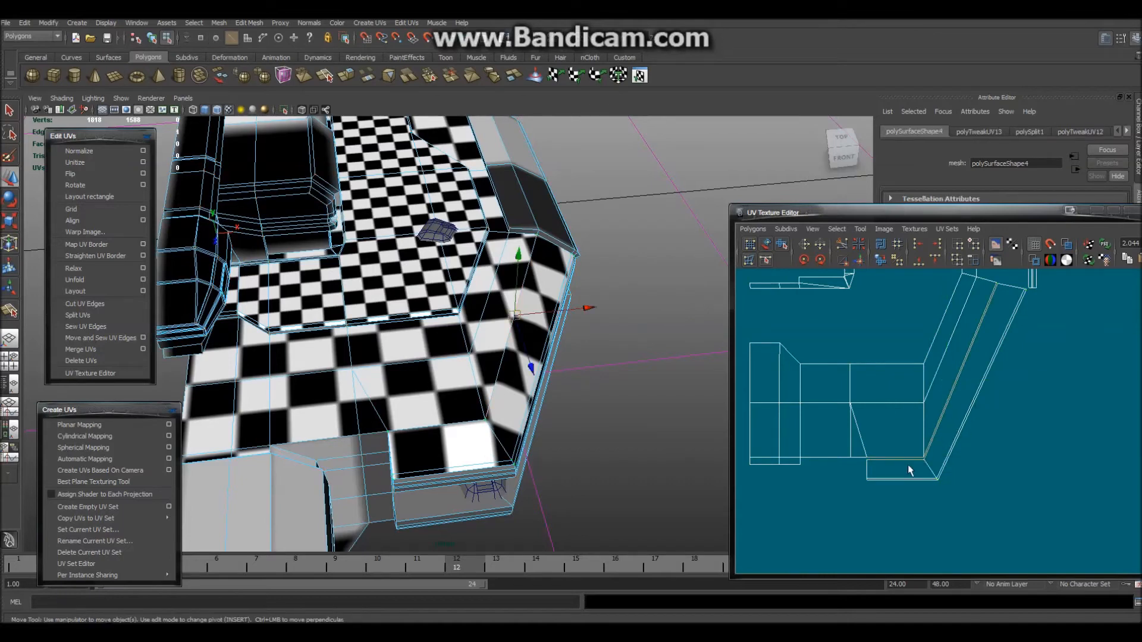
left_click(859, 260)
middle_click_drag(897, 461, 882, 477, "alt")
Planar-map the long thin rim faces directly beneath the checkered sloped side face of the hull
left_click_drag(547, 459, 440, 440, "alt")
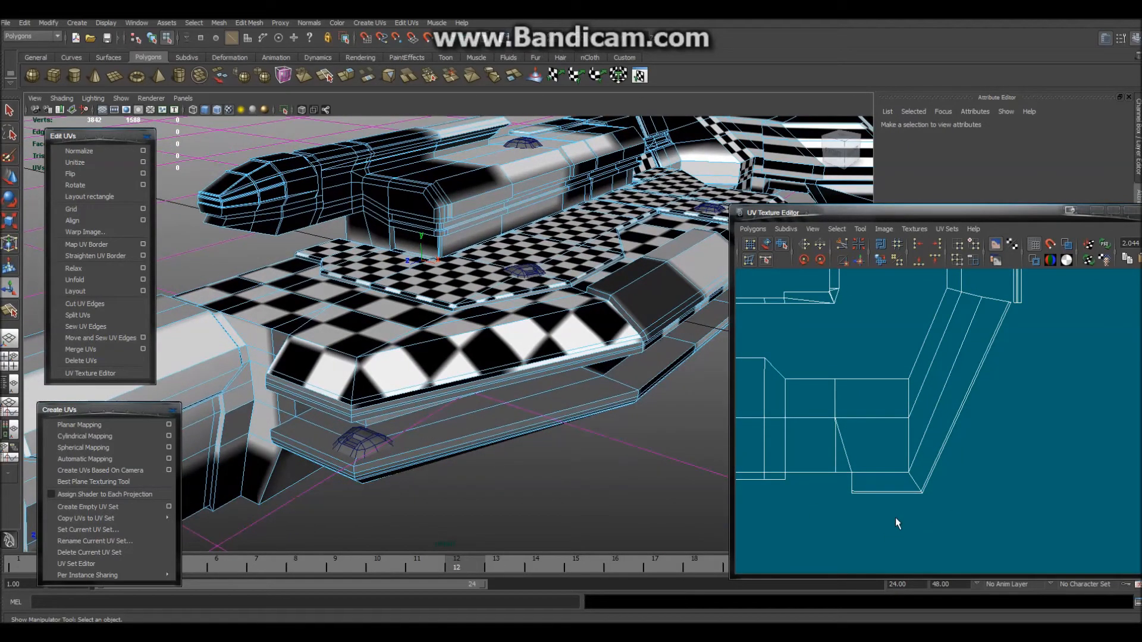
scroll(896, 522, "up", 2)
left_click_drag(575, 440, 465, 420, "alt")
right_click_drag(456, 378, 455, 404)
left_click(374, 395)
left_click(367, 392)
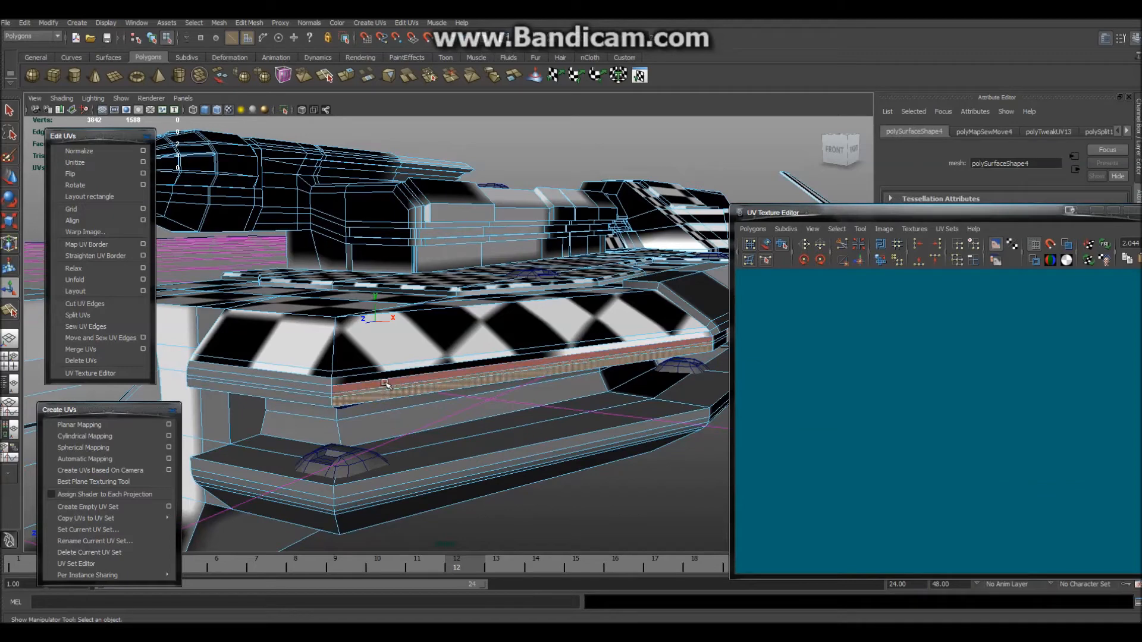
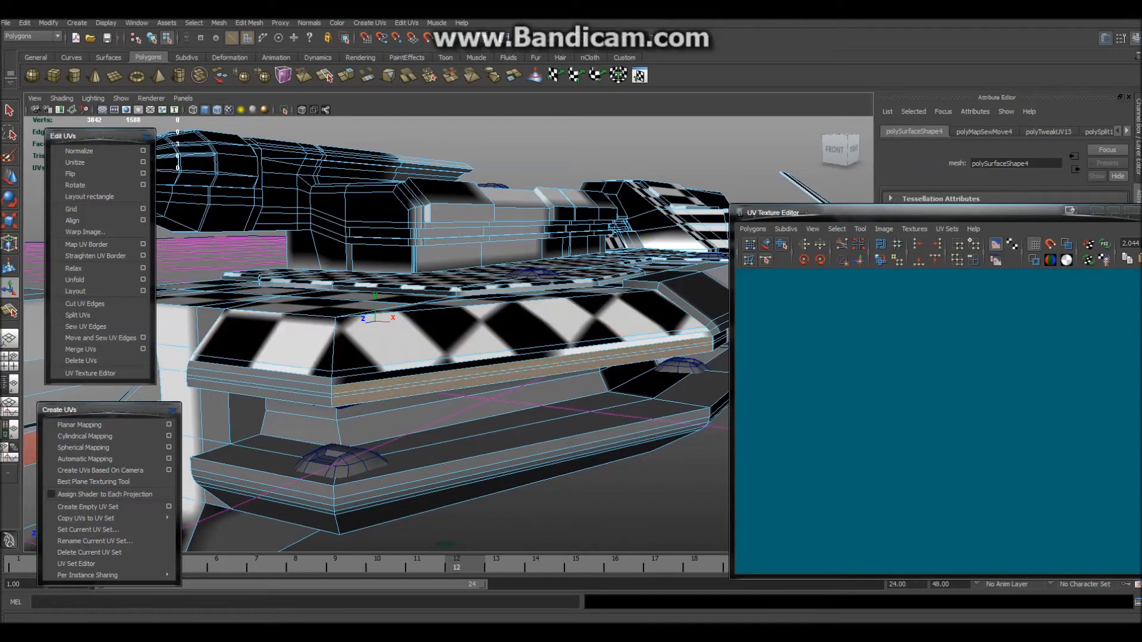
left_click(79, 425)
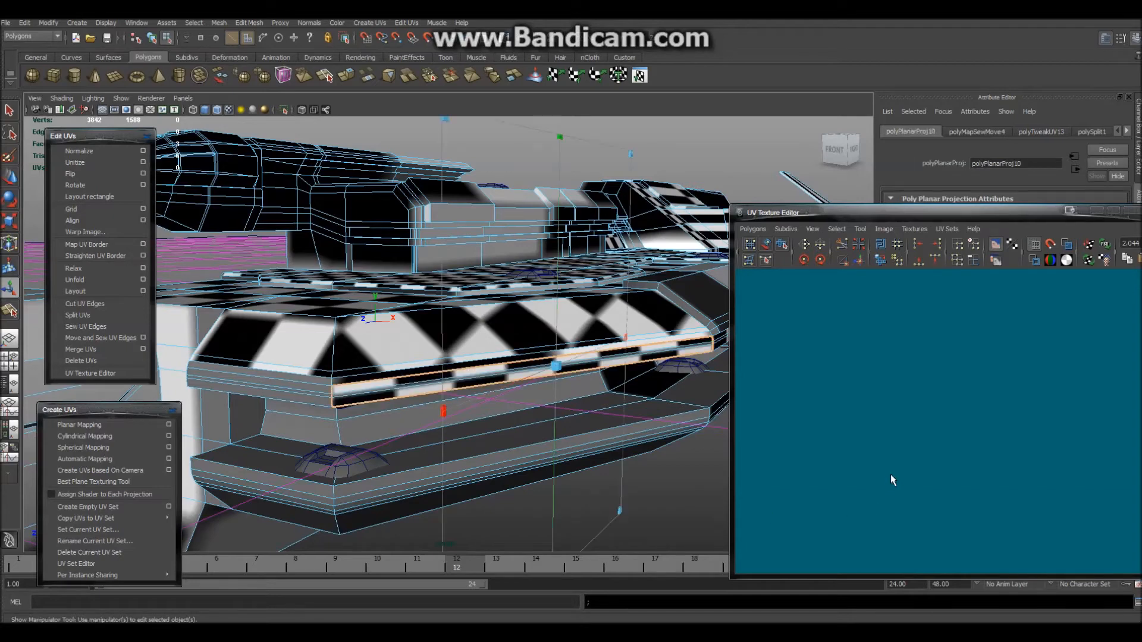
Move the rim strip's UVs beside the hull shell and rotate the strip parallel to the hull shell's slanted edge
right_click_drag(875, 479, 908, 477, "ctrl")
key("w")
left_click_drag(871, 493, 937, 383)
scroll(919, 395, "up", 6)
middle_click_drag(892, 374, 868, 532, "alt")
scroll(892, 519, "up", 3)
key("e")
left_click_drag(890, 344, 793, 431)
Examine which edges of the rim strip and the hull shell's slanted border correspond to each other
left_click(954, 423)
right_click_drag(953, 416, 949, 394)
left_click(952, 405)
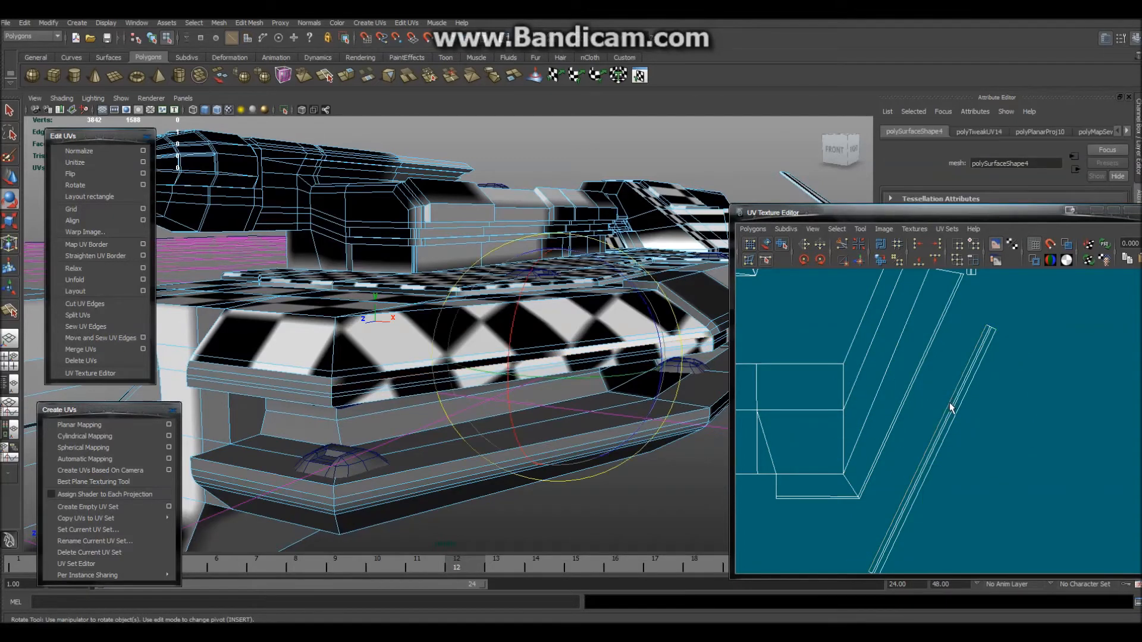
scroll(889, 408, "up", 2)
left_click(874, 421)
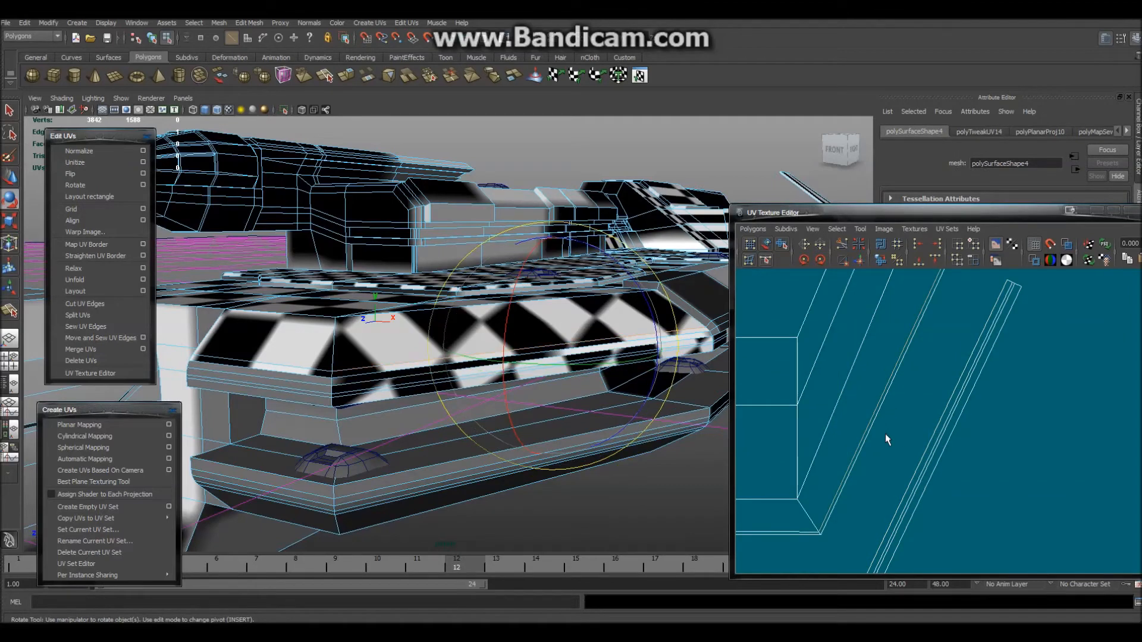
left_click(861, 454, "shift")
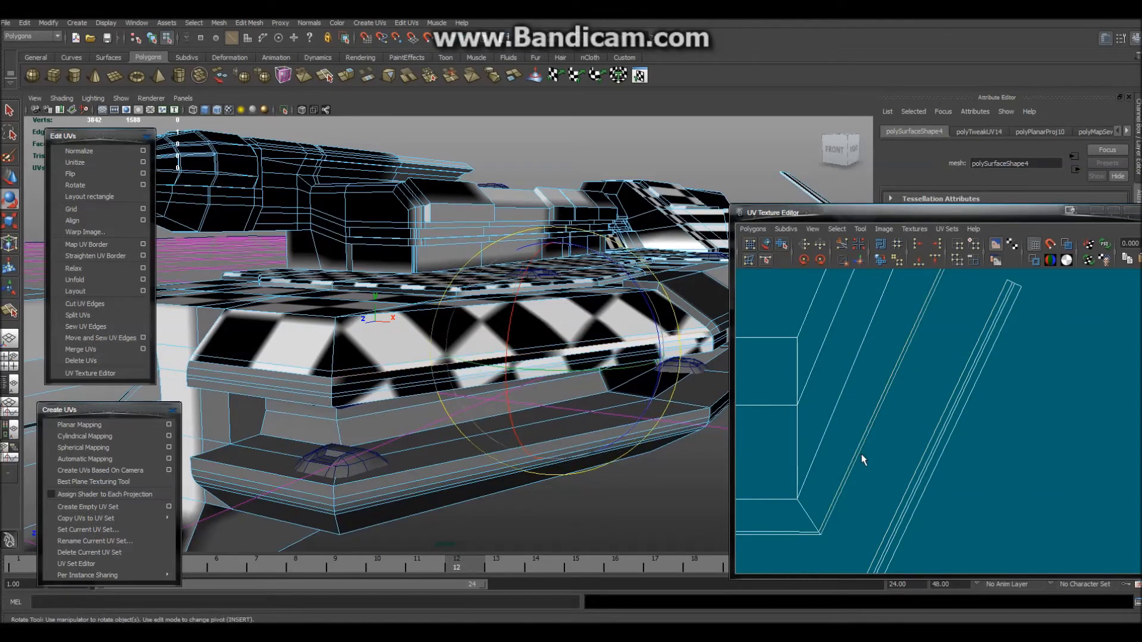
left_click(930, 476)
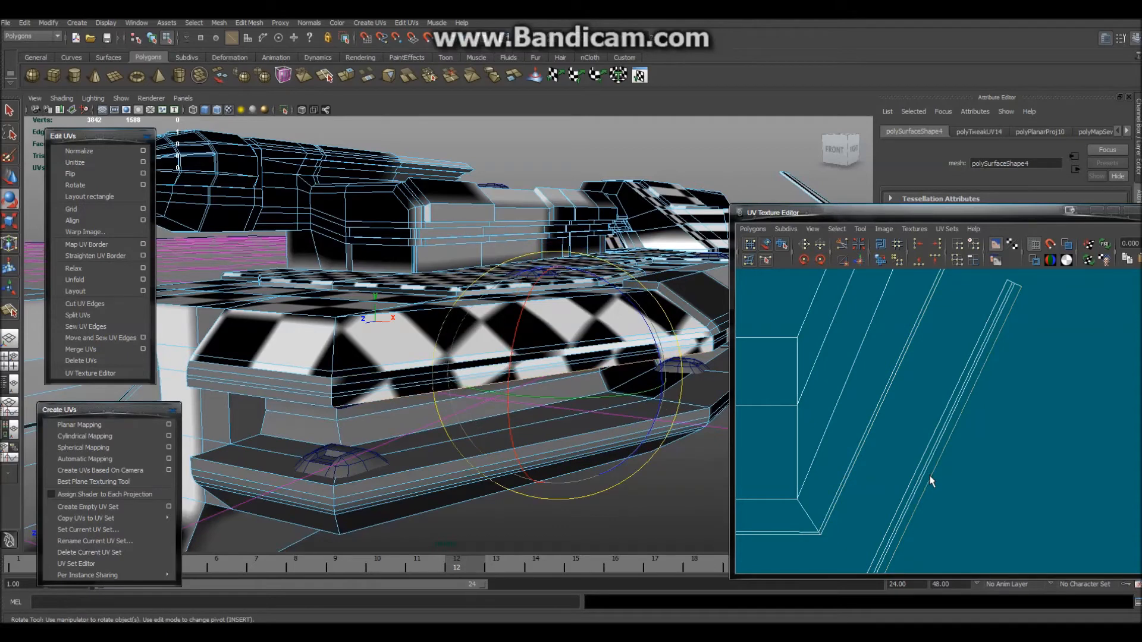
left_click(915, 470)
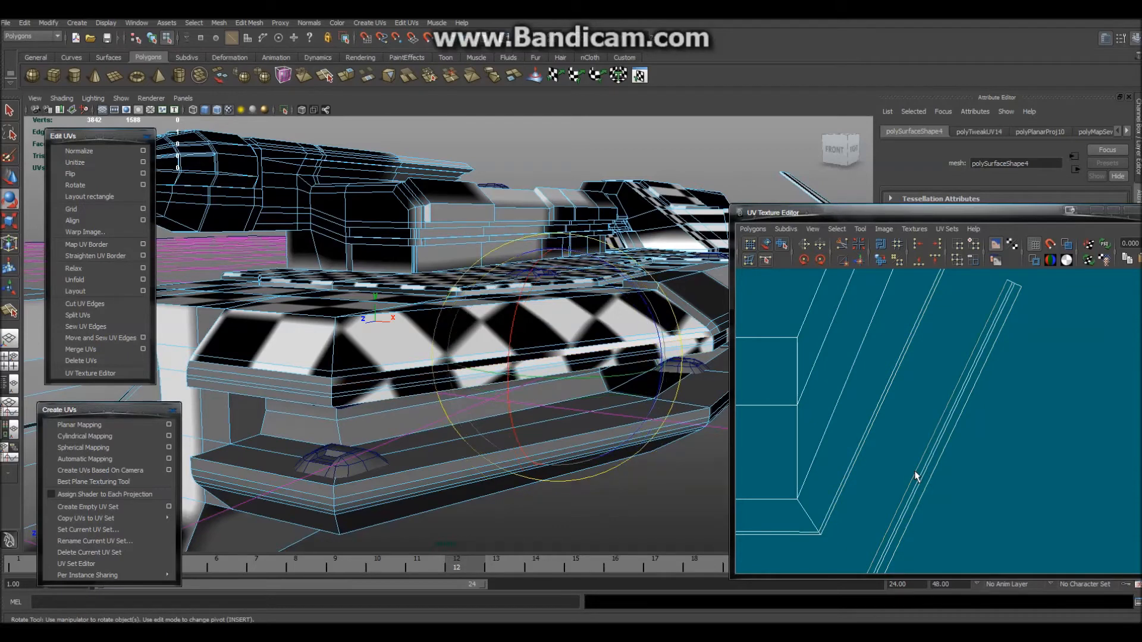
left_click(858, 466)
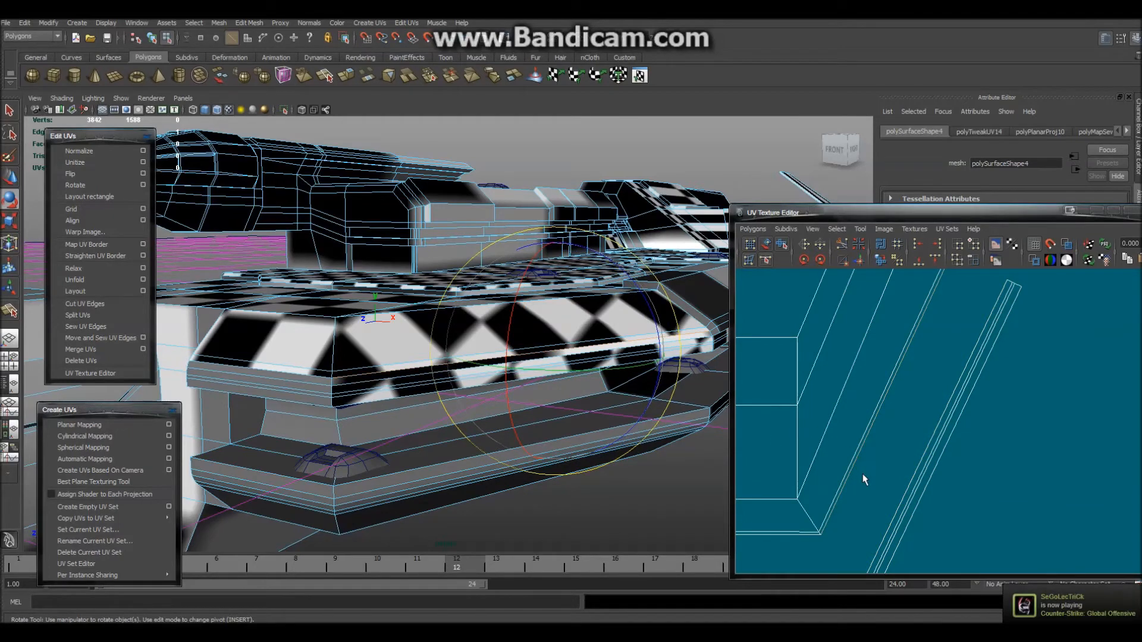
key("ctrl+z")
key("ctrl+z")
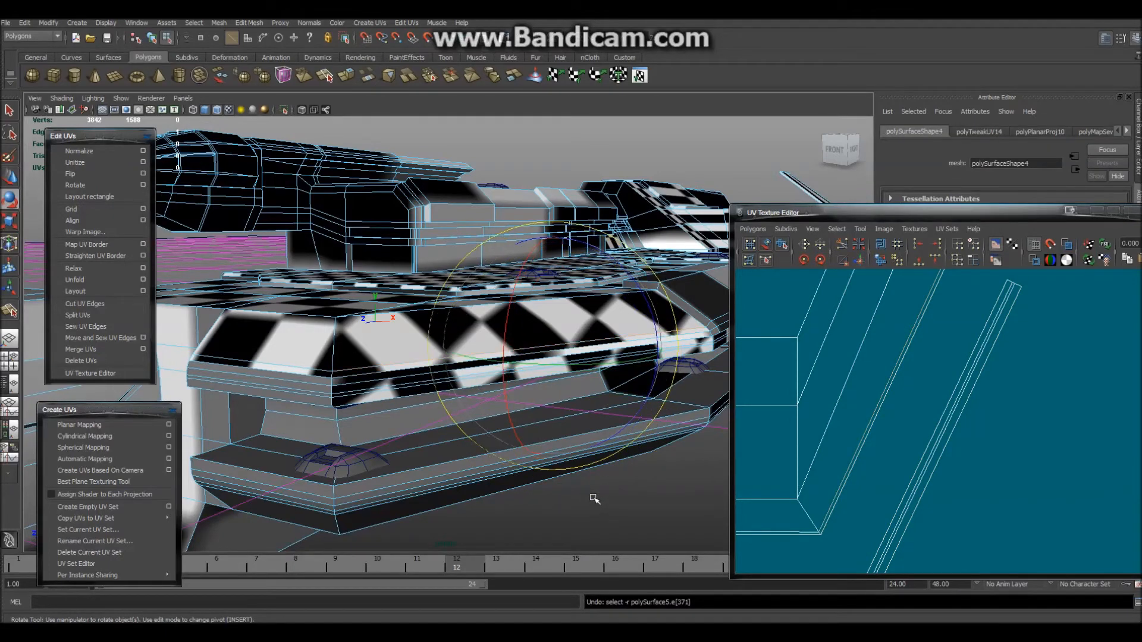
key("ctrl+z")
key("ctrl+z")
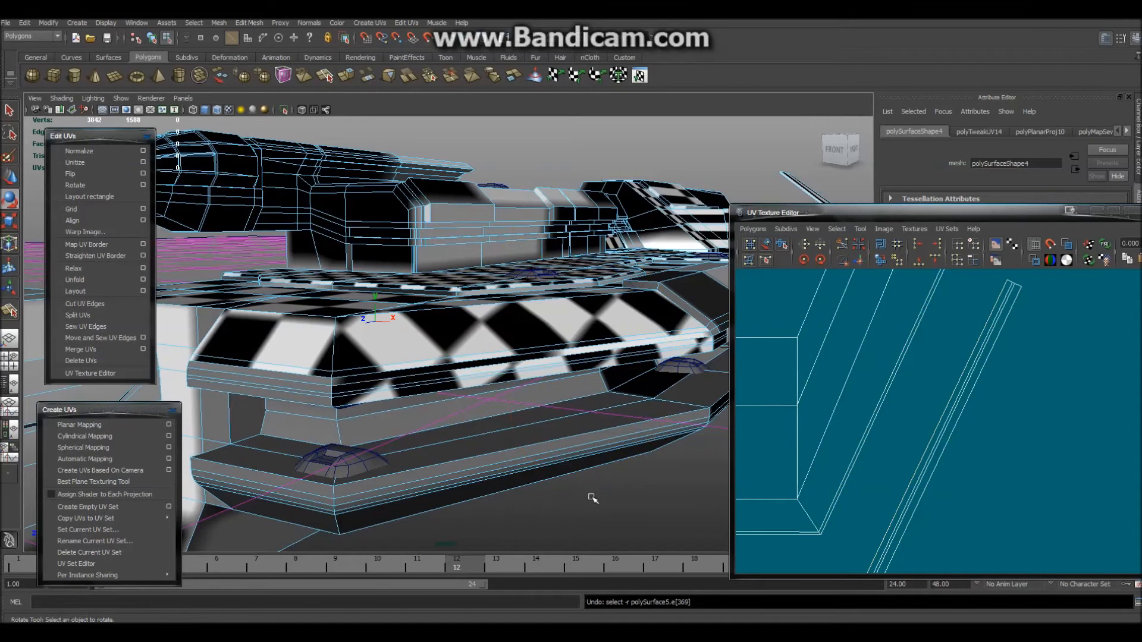
Reselect the long side rim faces, including all the narrow bands, and planar-map them together
right_click_drag(349, 366, 348, 384)
left_click(341, 382)
left_click(341, 382)
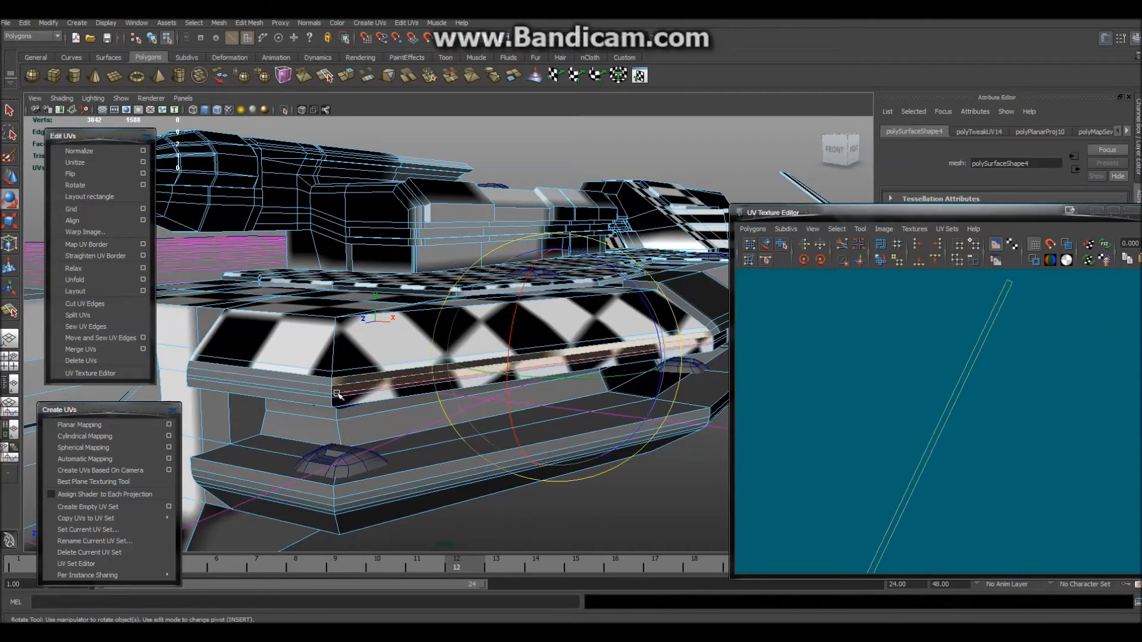
left_click(339, 398, "shift")
left_click_drag(279, 426, 318, 419, "alt")
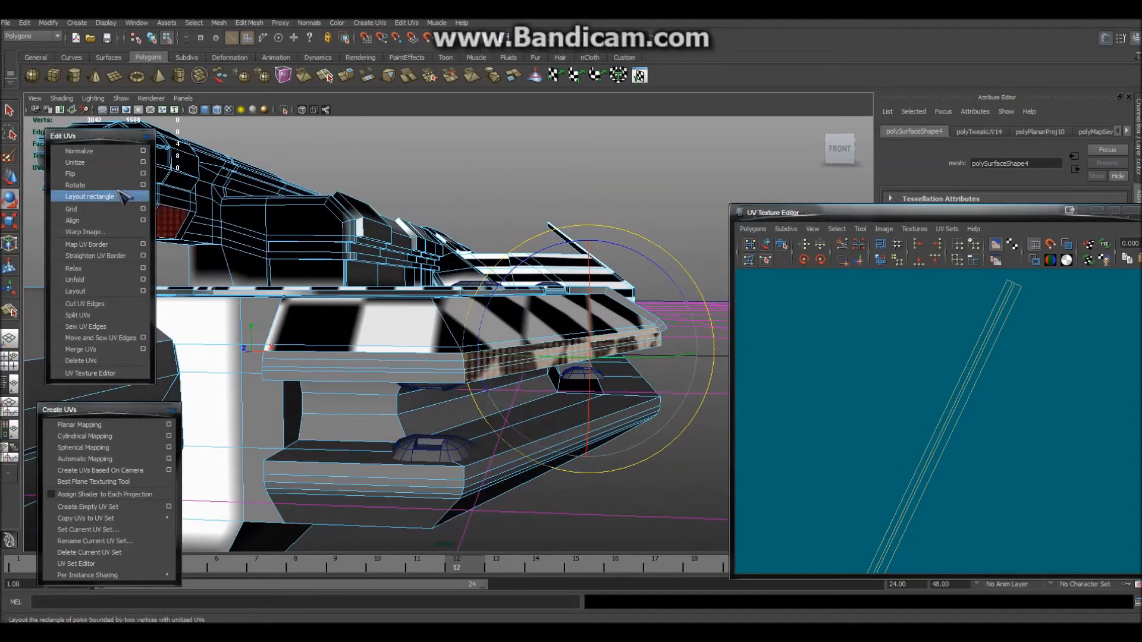
left_click(79, 424)
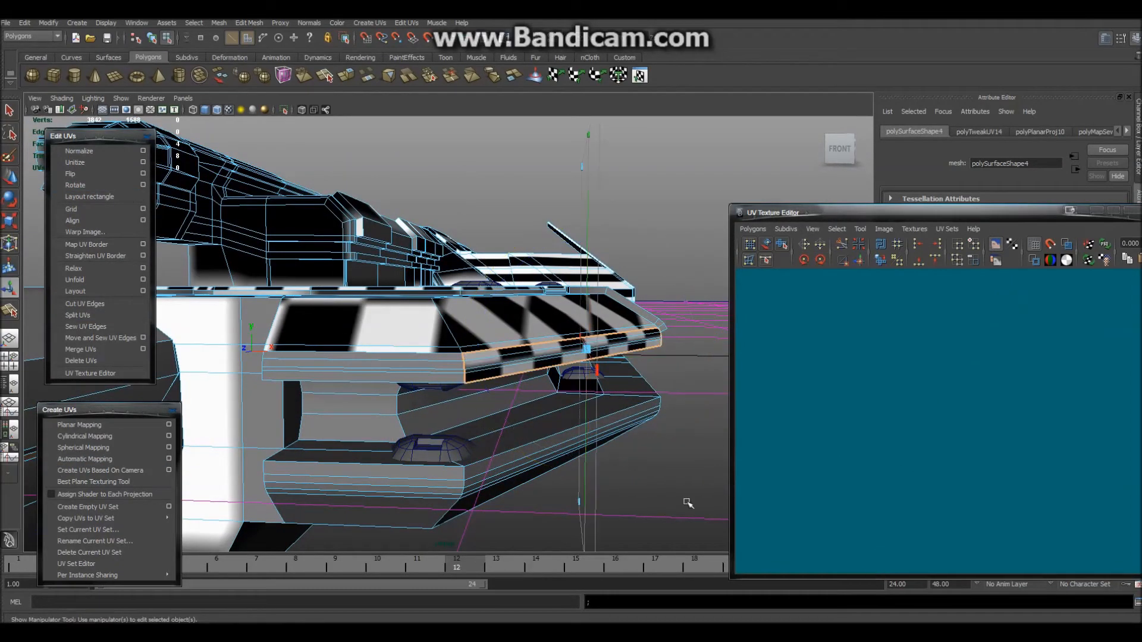
Select the new rim strip's UVs and rotate the strip to the angle of the hull shell's slanted edge
scroll(870, 479, "down", 10)
scroll(870, 483, "down", 3)
right_click_drag(891, 495, 919, 498, "ctrl")
key("w")
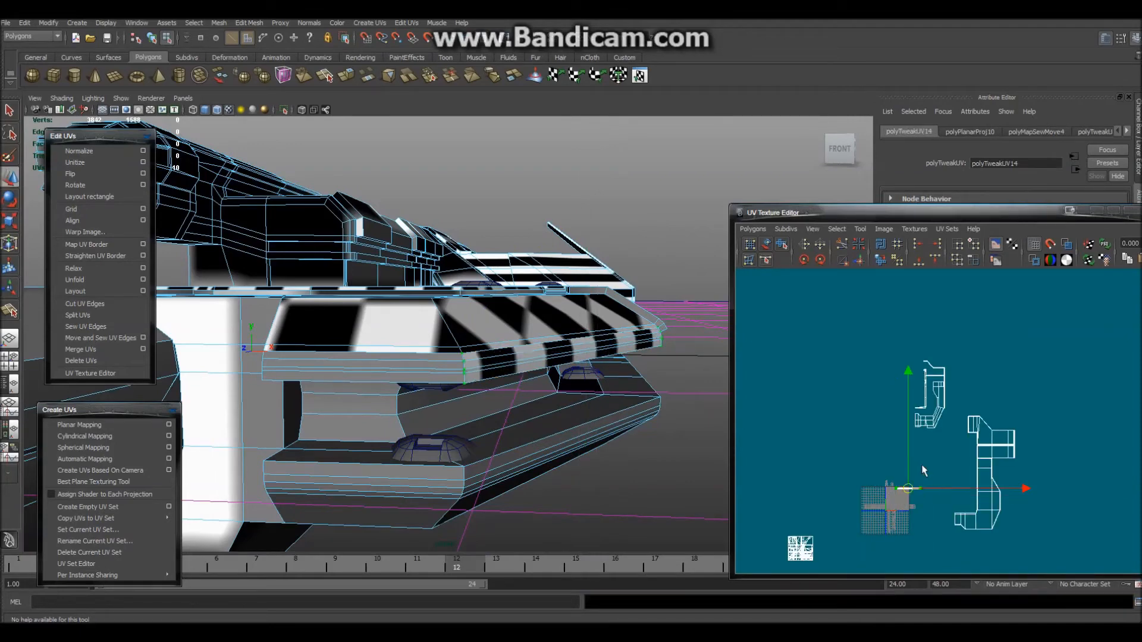
scroll(924, 464, "up", 8)
key("e")
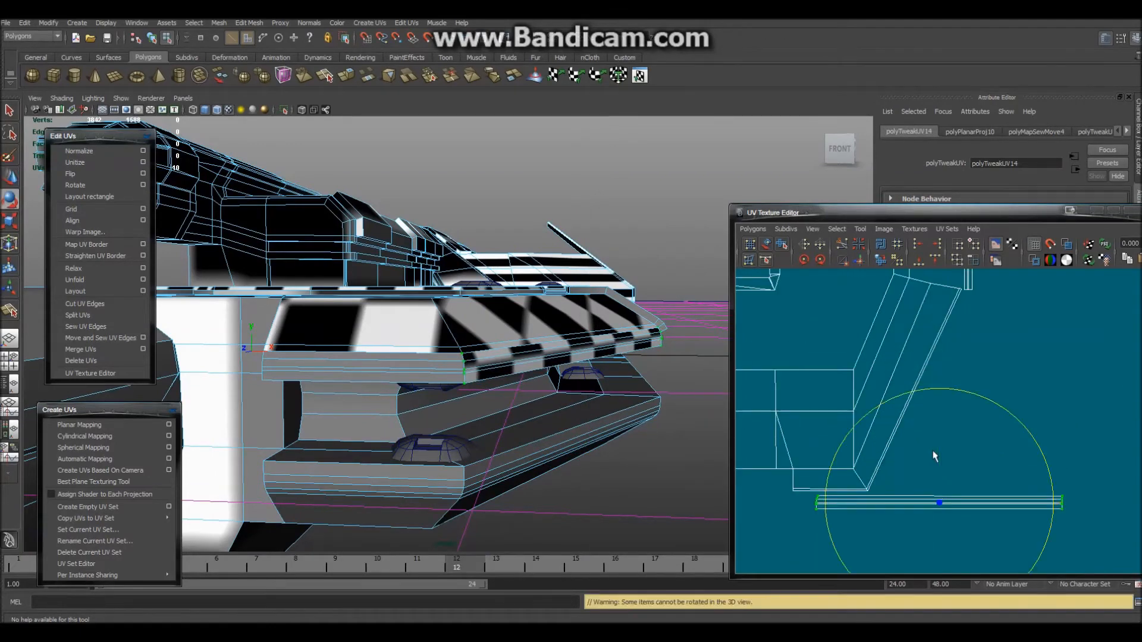
left_click_drag(955, 387, 856, 420)
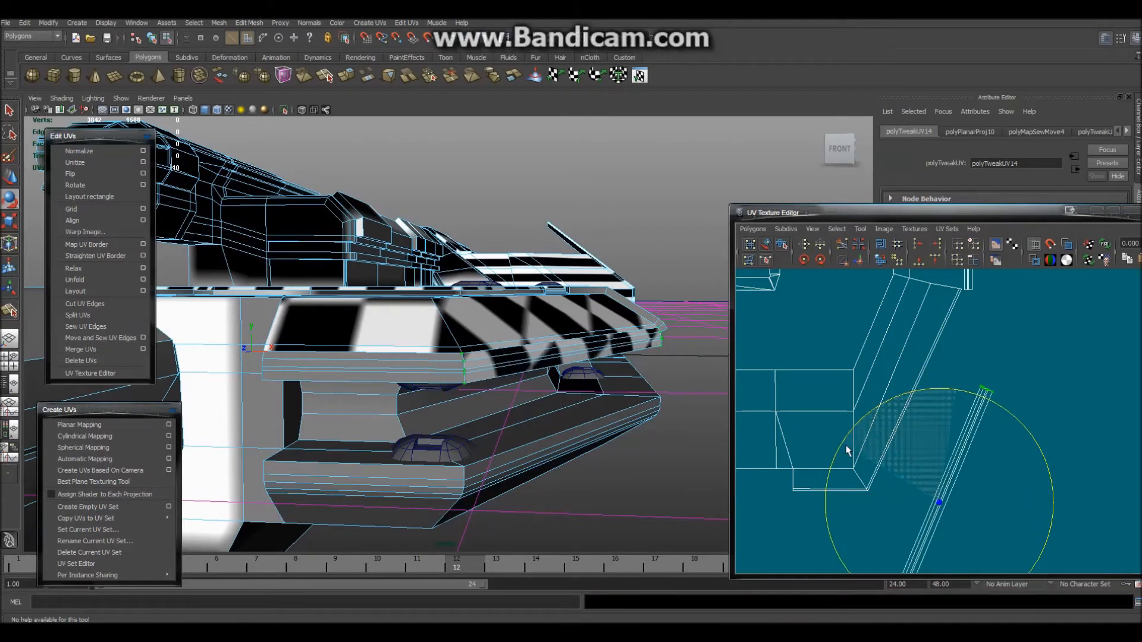
Move the rim strip alongside the hull shell's slanted edge and scale it down slightly to match that edge's length
key("w")
left_click_drag(938, 501, 923, 405)
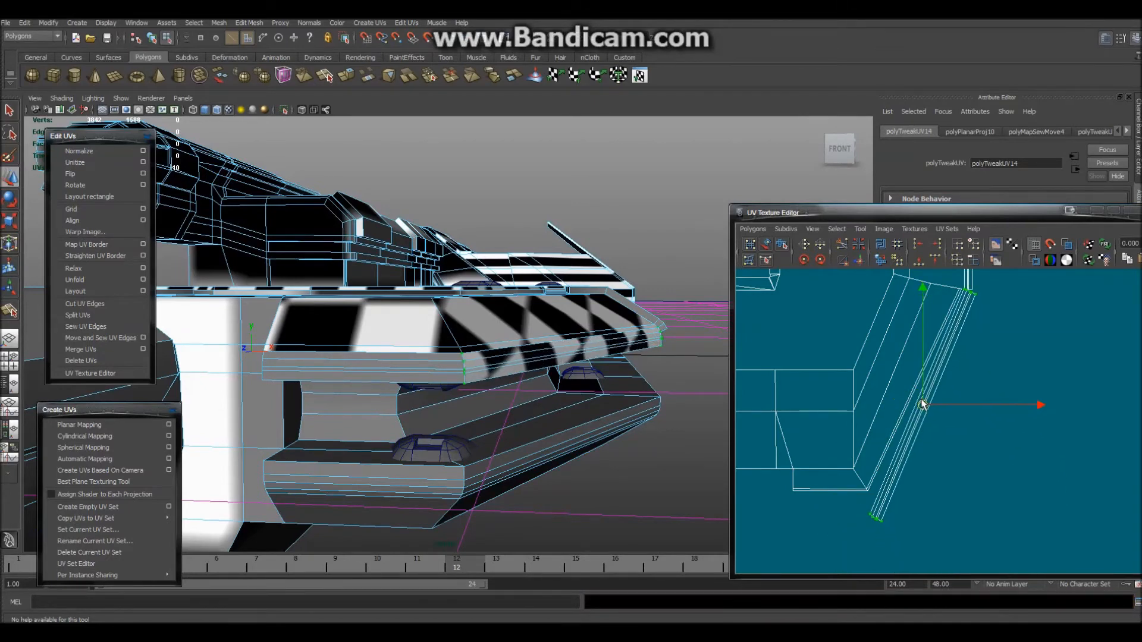
key("e")
left_click_drag(965, 509, 964, 510)
key("w")
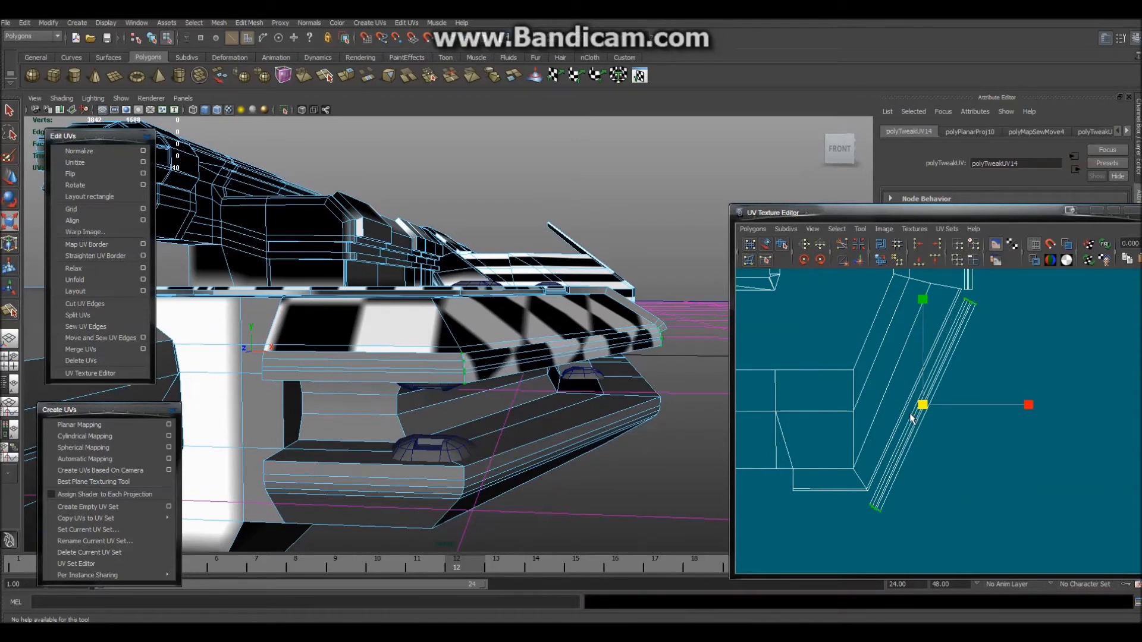
left_click_drag(924, 405, 923, 396)
Compare the strip's checkers with the model and nudge the strip closer to the hull shell's slanted edge
scroll(921, 400, "up", 4)
scroll(907, 416, "down", 1)
left_click_drag(496, 432, 425, 446, "alt")
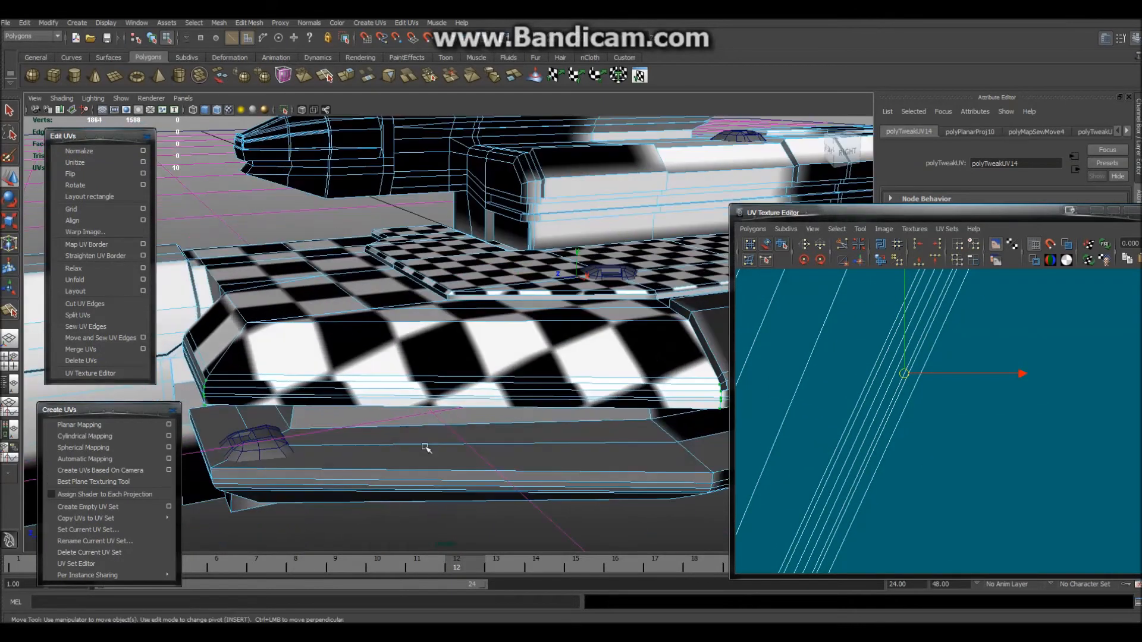
left_click_drag(904, 375, 900, 369)
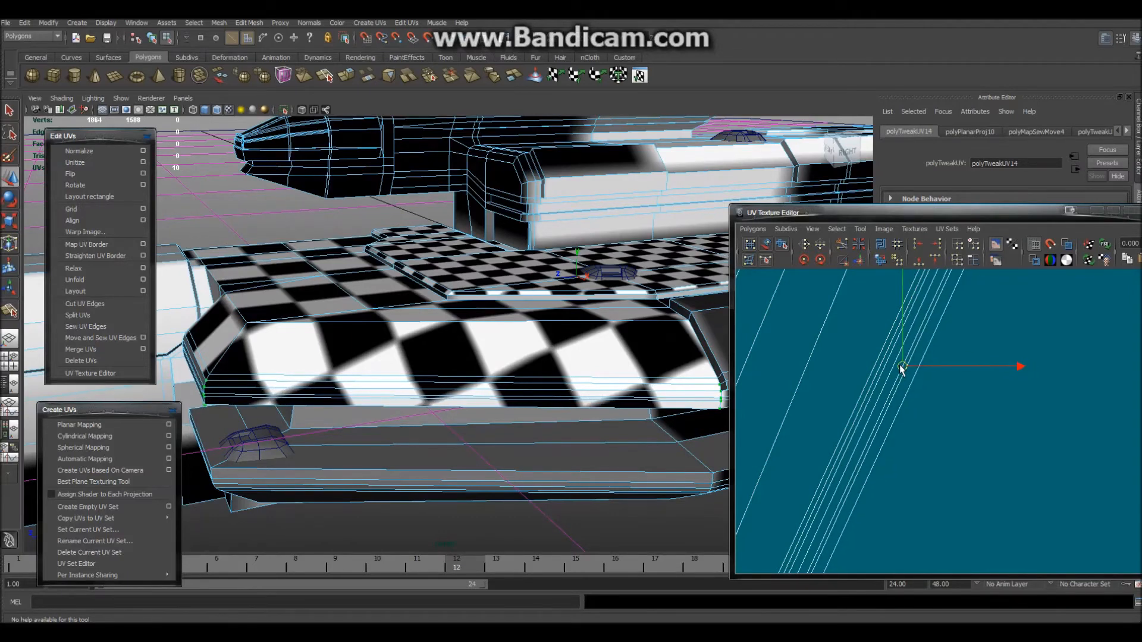
Try a slight rotation of the rim strip against the hull shell's slanted edge
key("e")
left_click_drag(940, 479, 947, 471)
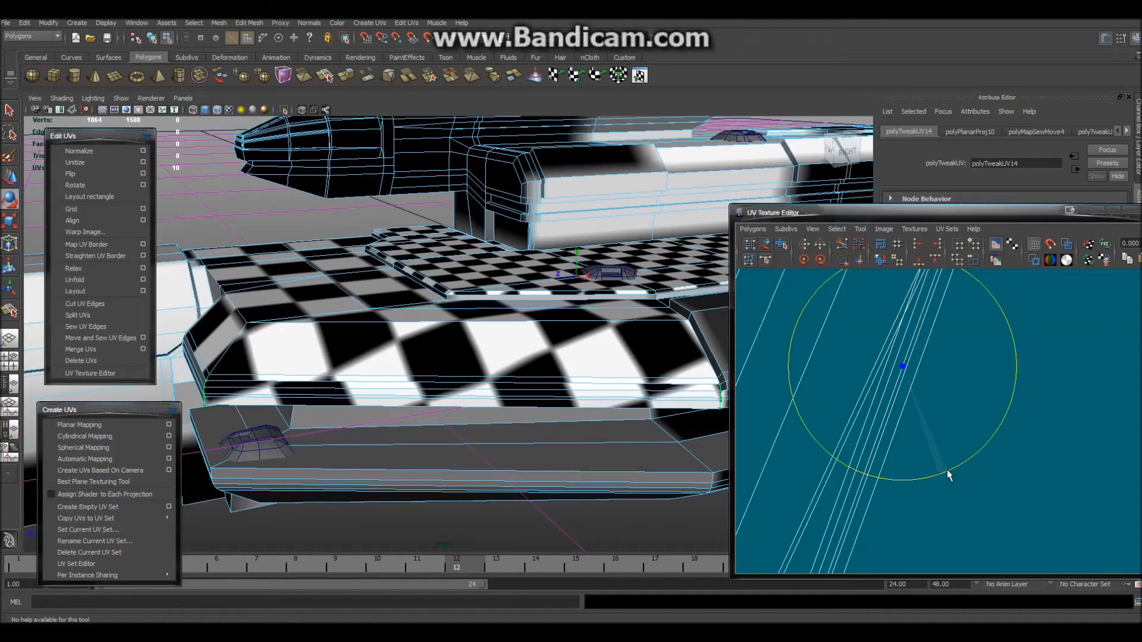
key("r")
key("ctrl+z")
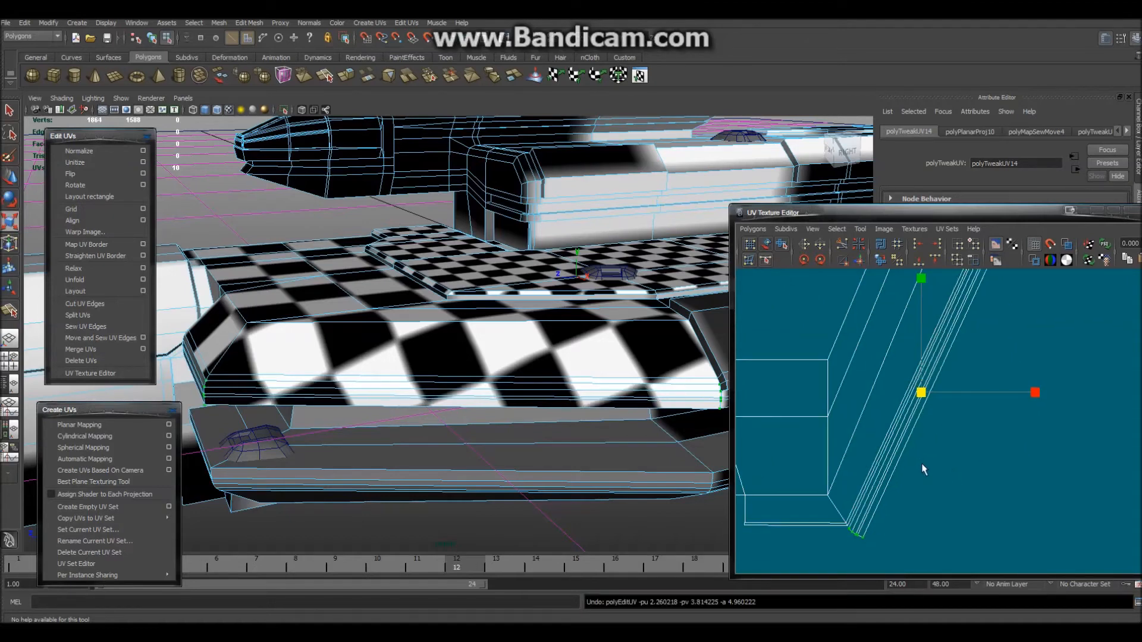
Select the slanted edge shared by the hull shell and the rim strip, and move and sew it
middle_click_drag(938, 457, 984, 411, "alt")
scroll(905, 502, "up", 2)
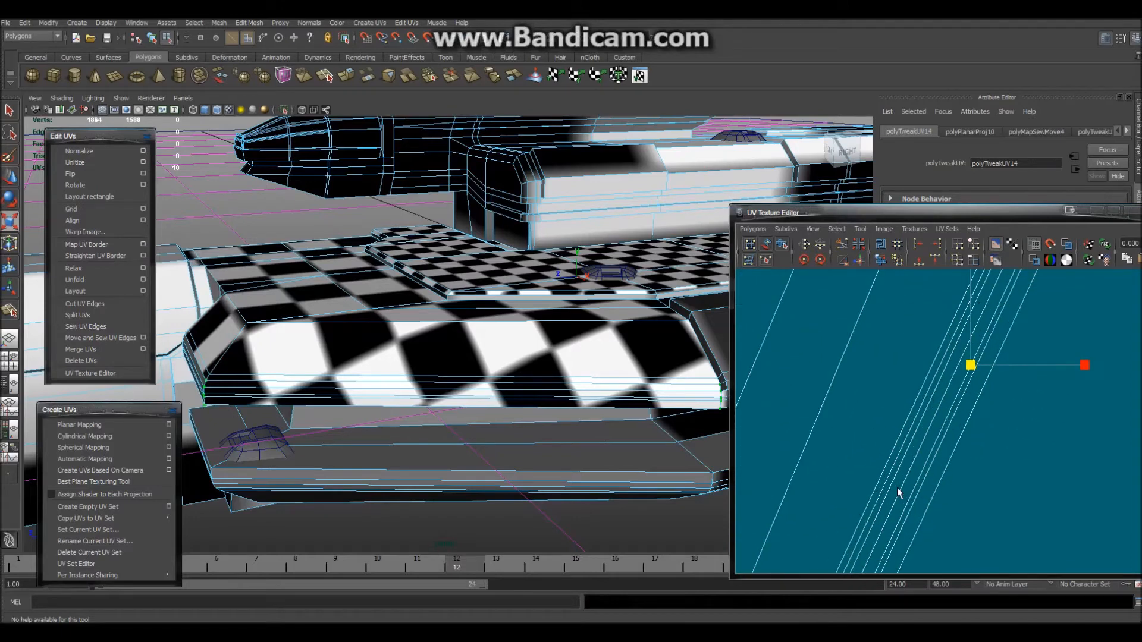
right_click_drag(903, 467, 904, 458)
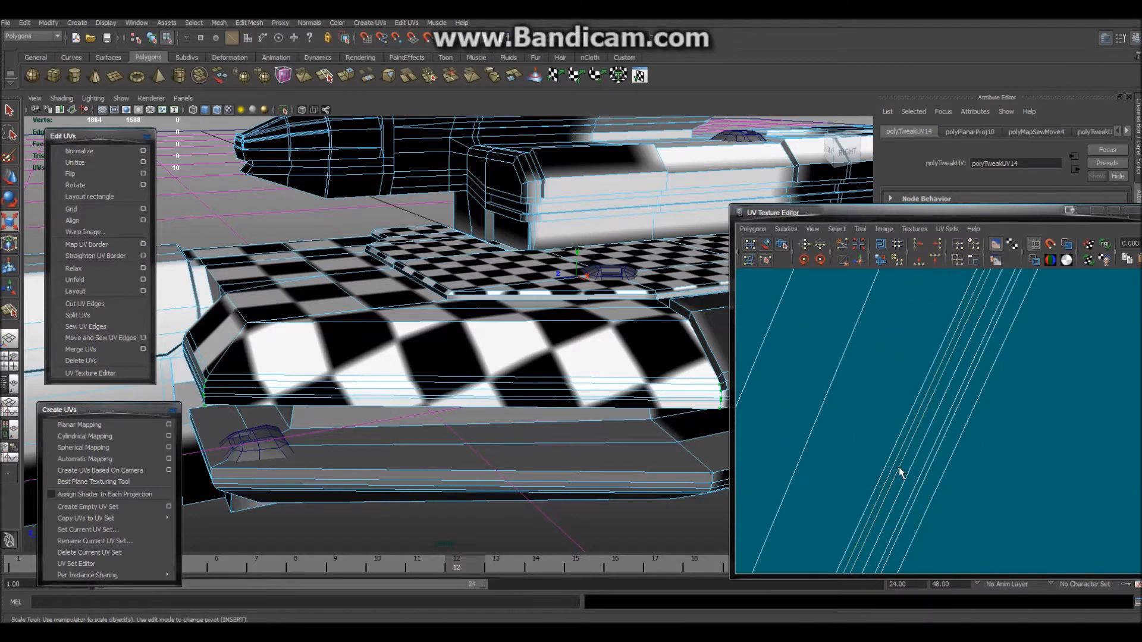
left_click(858, 261)
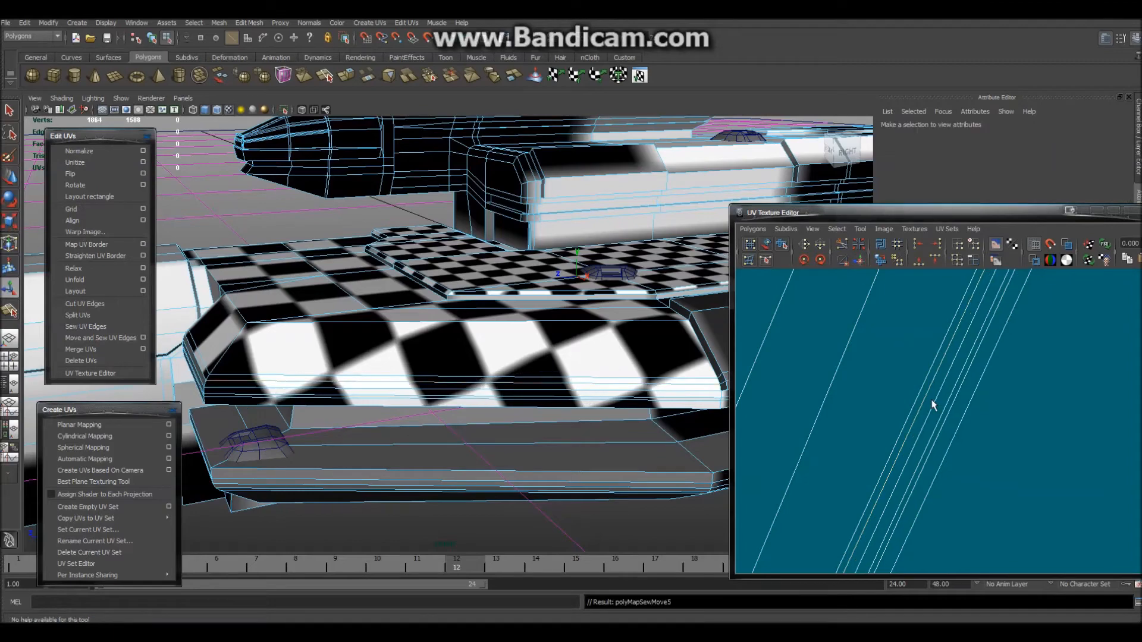
scroll(954, 468, "down", 5)
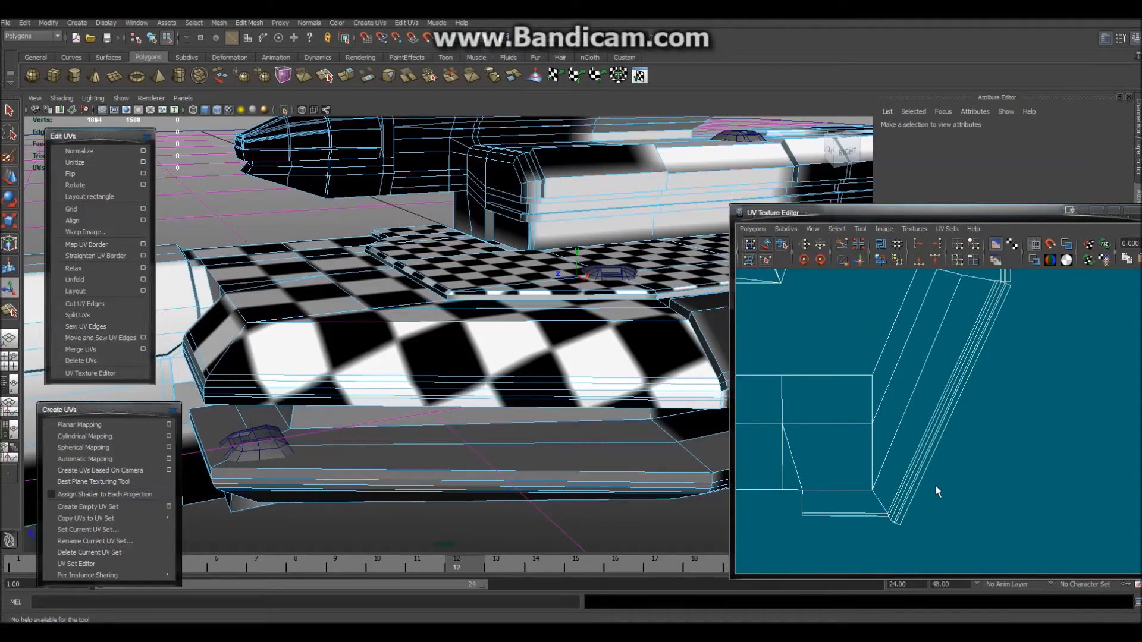
Select the five UVs at the sewn strip's upper end and move them slightly down, clear of the adjacent vertical shell
left_click_drag(666, 467, 544, 425, "alt")
middle_click_drag(941, 354, 890, 451, "alt")
scroll(889, 451, "up", 1)
scroll(941, 419, "up", 2)
middle_click_drag(951, 389, 960, 455, "alt")
scroll(958, 446, "up", 3)
scroll(948, 434, "up", 2)
middle_click_drag(940, 414, 905, 414, "alt")
right_click_drag(892, 374, 917, 374)
left_click(916, 369)
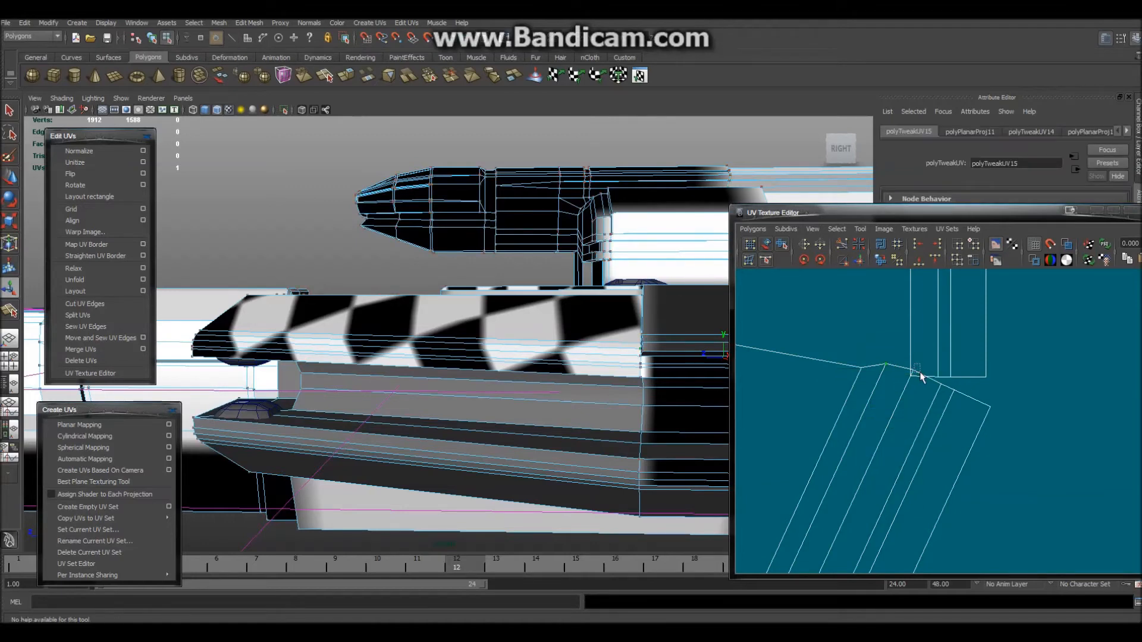
left_click(912, 370, "shift")
left_click_drag(1033, 437, 1034, 438, "shift")
key("w")
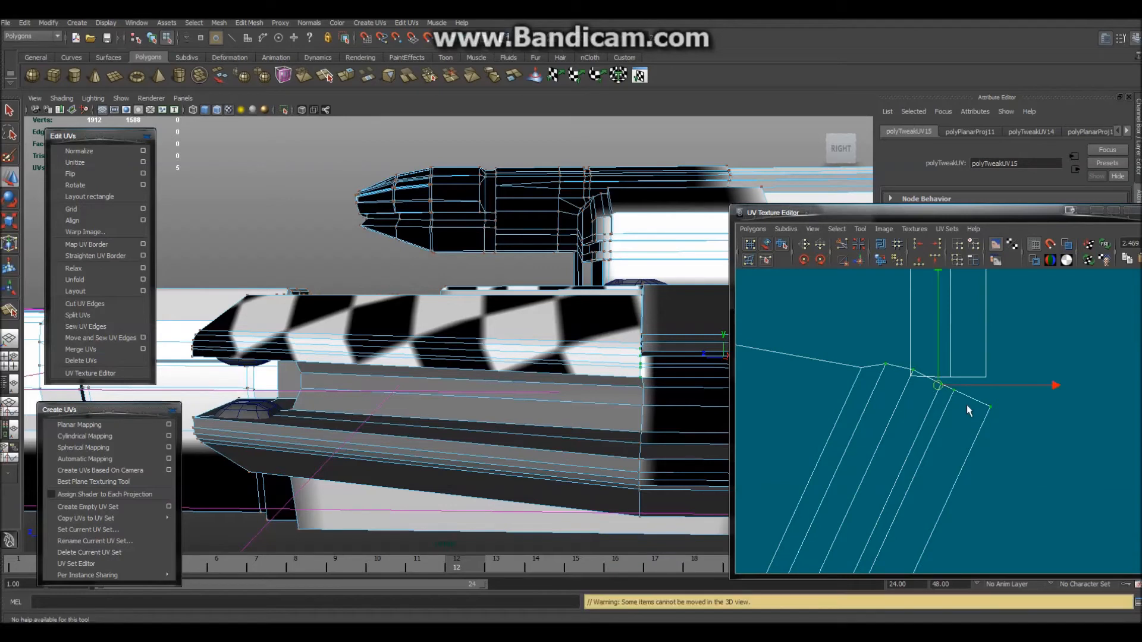
mouse_move(940, 390)
left_mouse_down()
mouse_move(937, 403)
mouse_move(941, 395)
left_mouse_up()
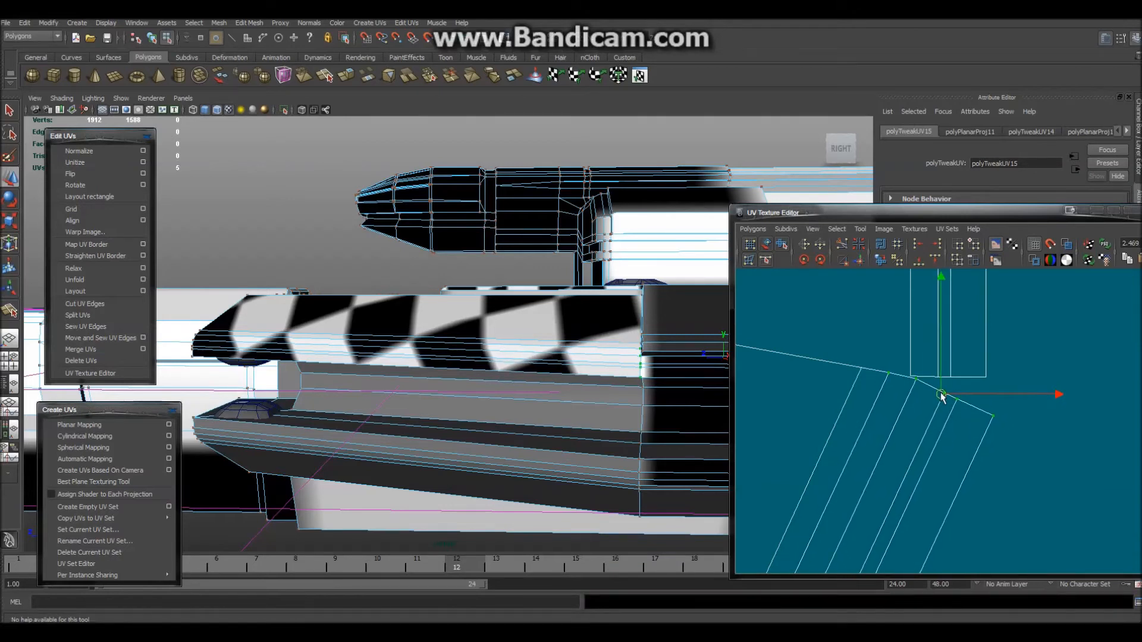
left_click_drag(940, 395, 940, 397)
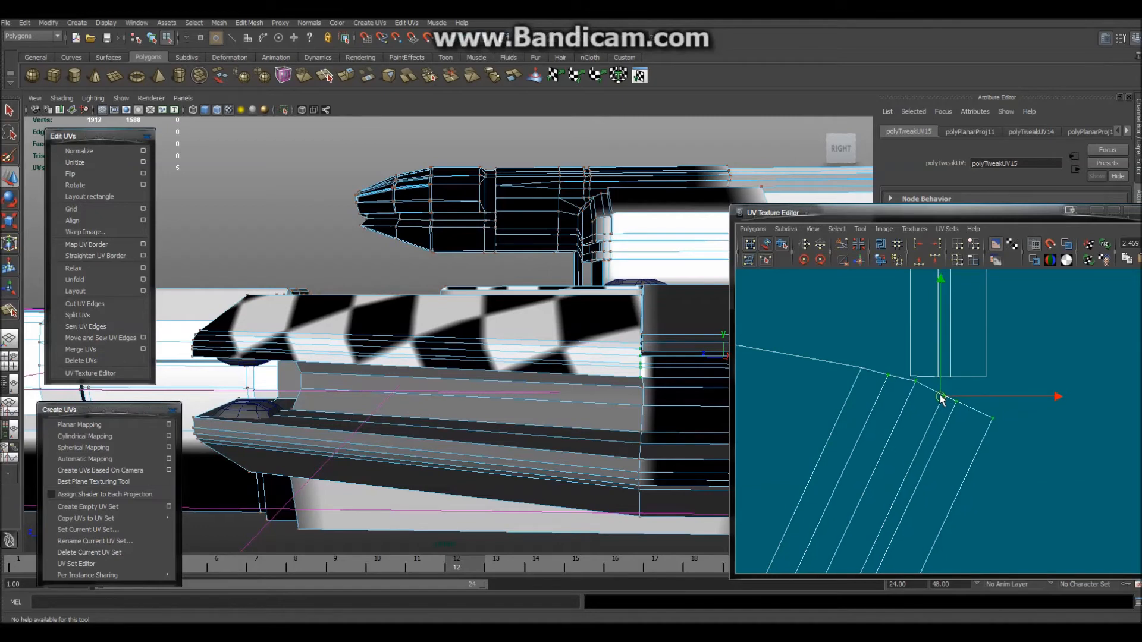
Deselect the innermost of the upper-end UVs and shift the other four slightly inward and down
left_click_drag(872, 372, 948, 404, "ctrl")
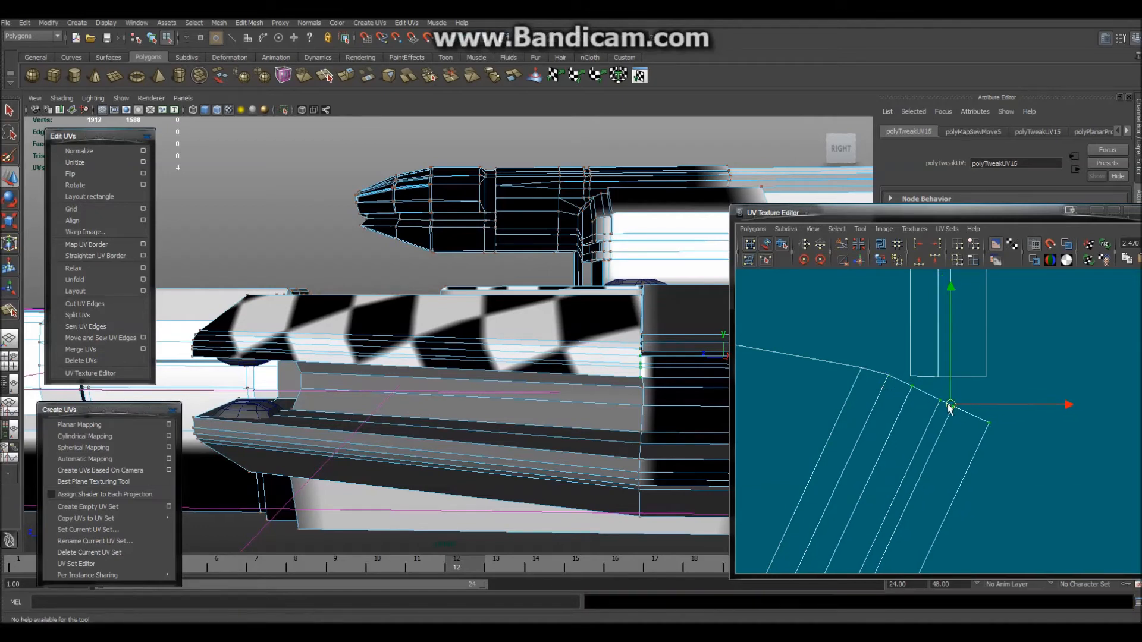
left_click(966, 493)
scroll(947, 487, "down", 7)
middle_click_drag(951, 404, 981, 355, "alt")
middle_click_drag(904, 526, 939, 456, "alt")
scroll(904, 453, "down", 4)
scroll(924, 438, "up", 5)
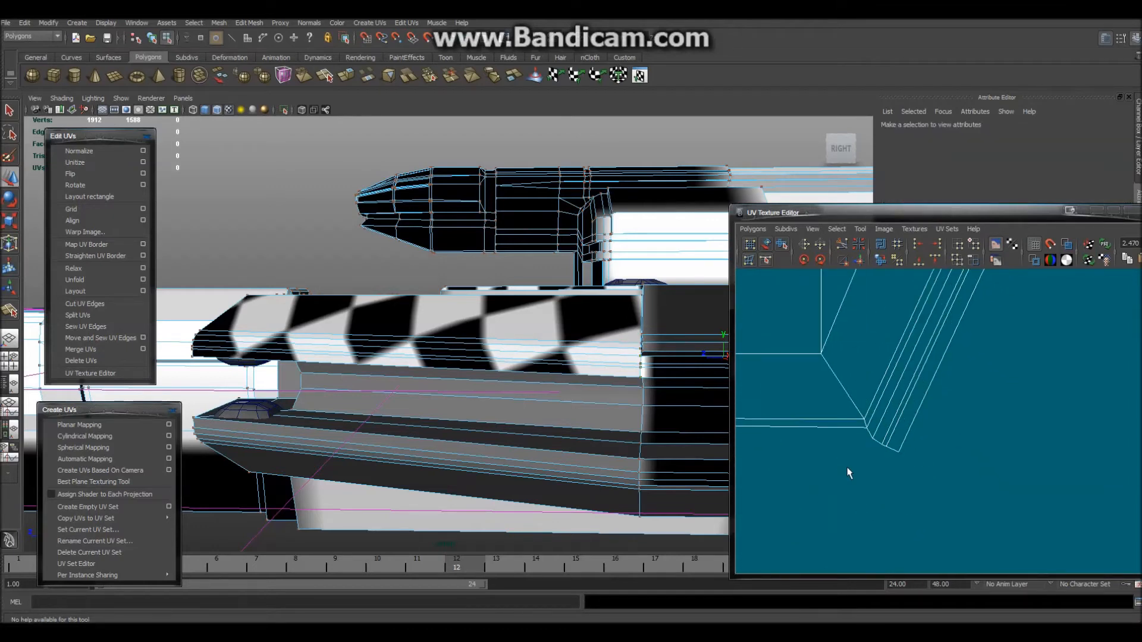
Select the outermost UVs at the slanted rim strip's lower end and shift them slightly
left_click_drag(828, 443, 913, 489)
left_click_drag(861, 454, 865, 449)
left_click(851, 480)
scroll(710, 479, "down", 3)
Select the narrow rim faces along the hull's front edge and apply a planar mapping to them
left_click_drag(482, 408, 541, 413, "alt")
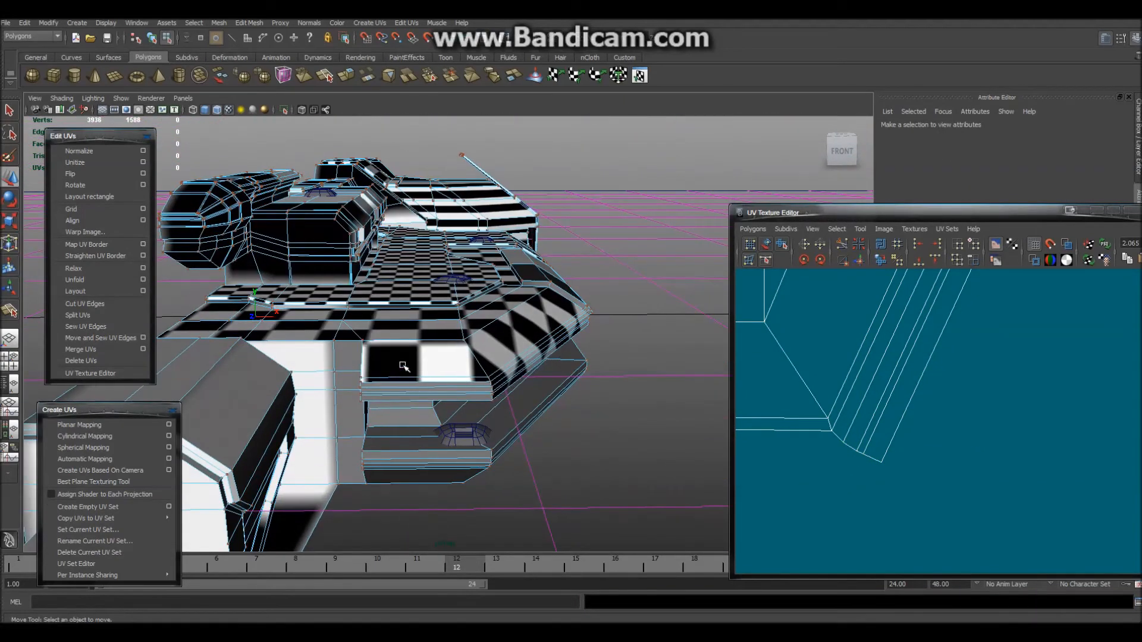
scroll(413, 383, "up", 2)
scroll(469, 450, "up", 2)
mouse_move(484, 467)
right_mouse_down()
mouse_move(483, 457)
mouse_move(501, 473)
right_mouse_up()
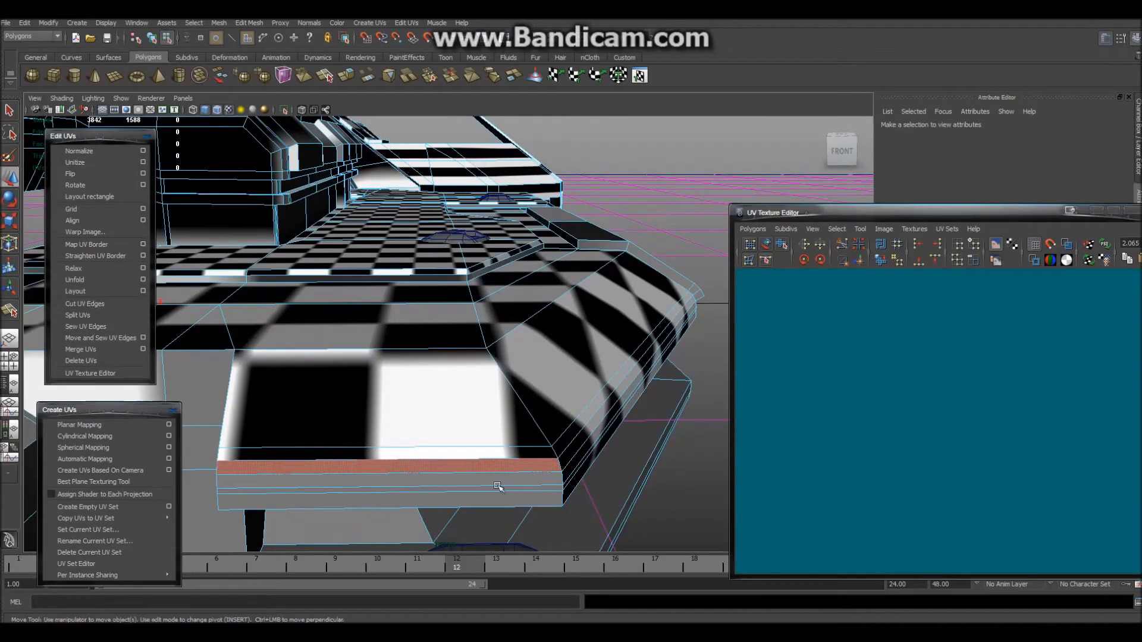
left_click(501, 473)
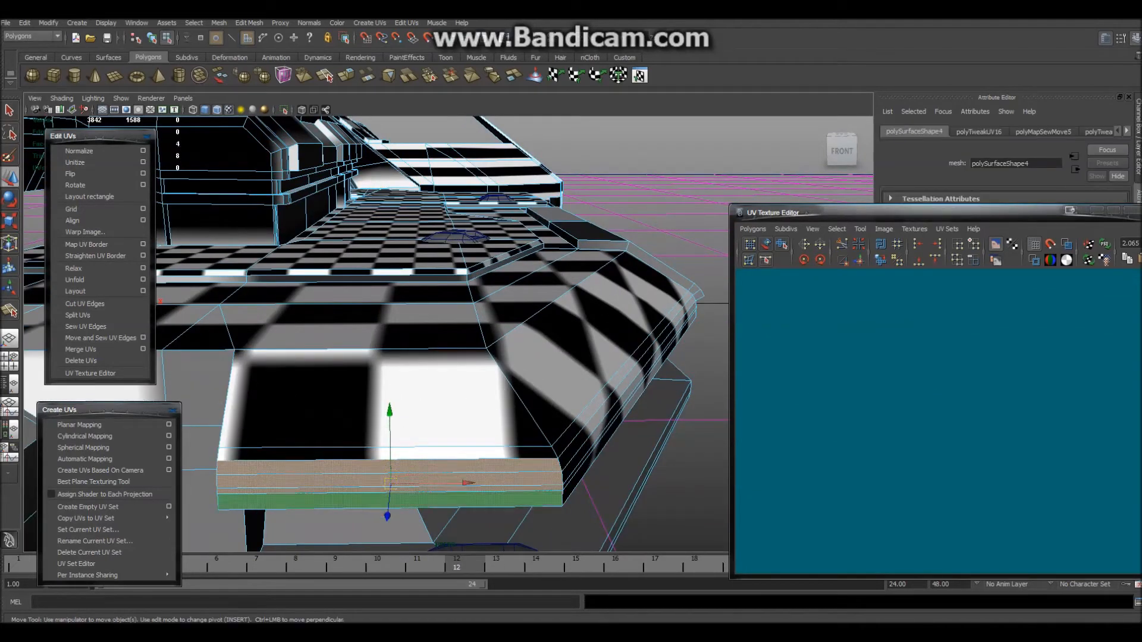
left_click(79, 425)
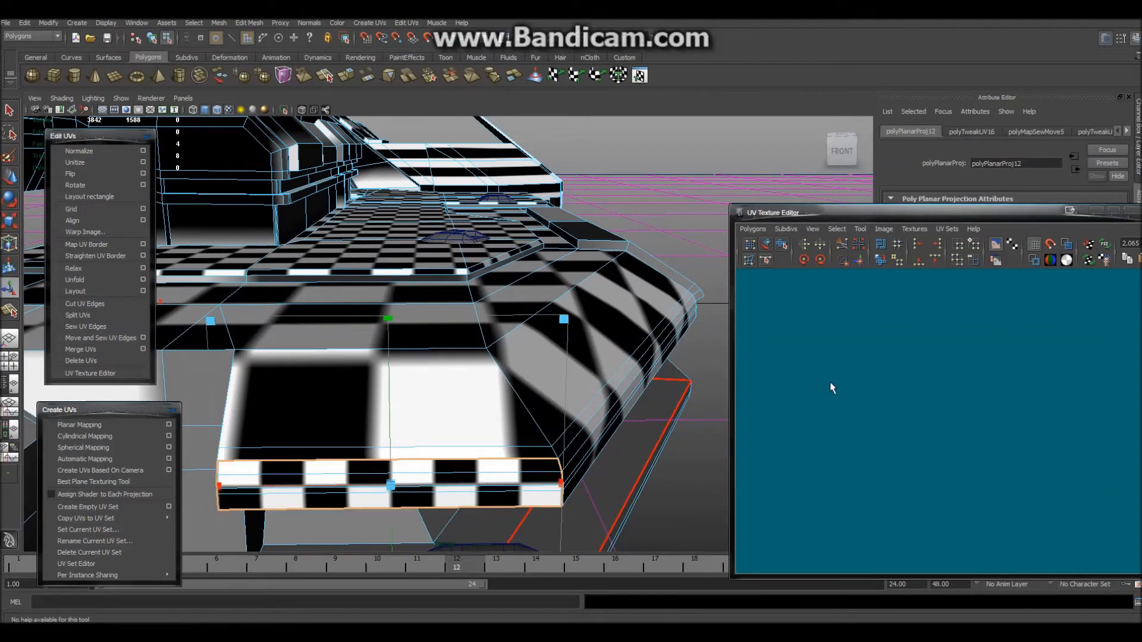
Convert the projected front rim to a UV selection and move its shell just below the hull shell
scroll(828, 387, "down", 6)
middle_click_drag(838, 411, 861, 319, "alt")
right_click_drag(941, 395, 972, 399, "ctrl")
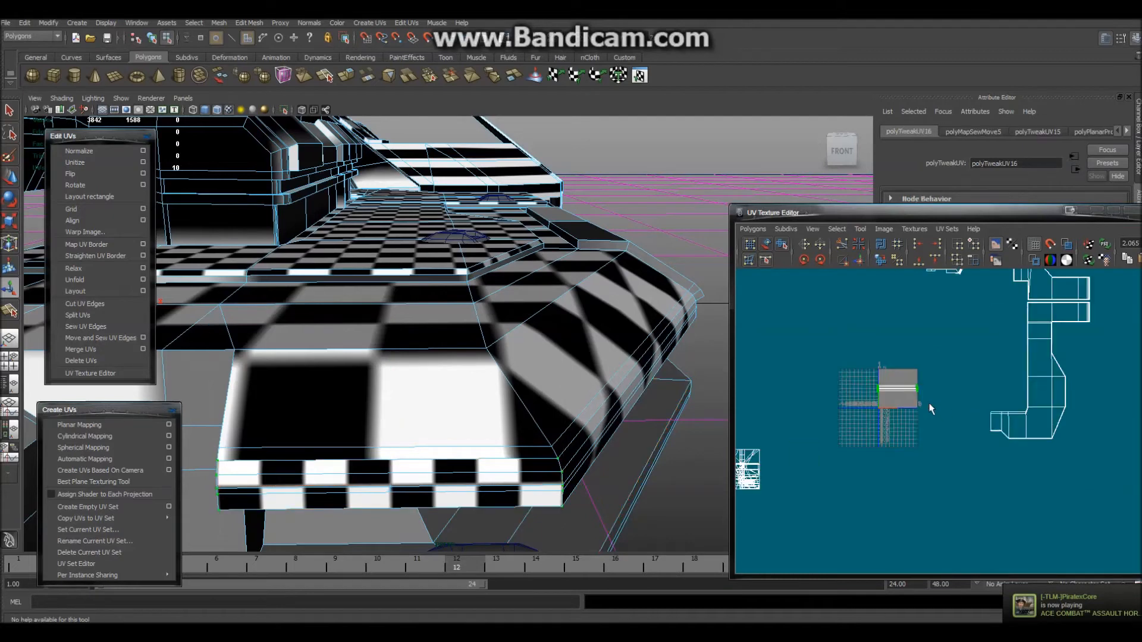
scroll(928, 404, "up", 3)
key("w")
left_click_drag(888, 377, 922, 304)
middle_click_drag(923, 307, 911, 452, "alt")
left_click_drag(913, 453, 948, 400)
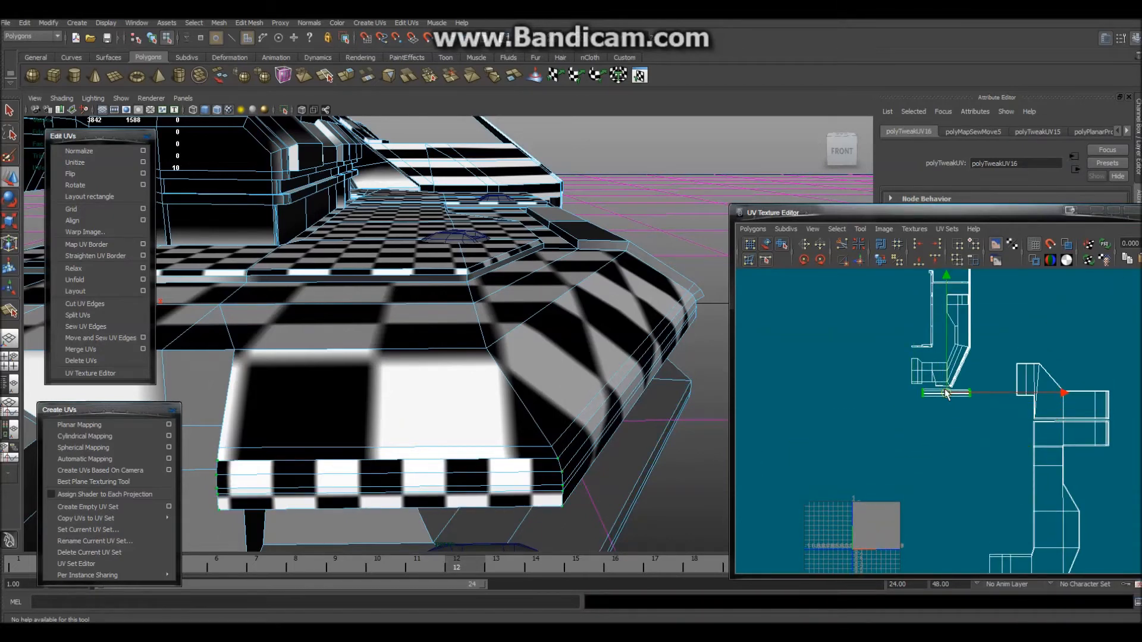
Scale the front rim shell down to the hull shell's front edge width and place it directly beneath that edge
scroll(949, 401, "up", 5)
scroll(906, 459, "up", 2)
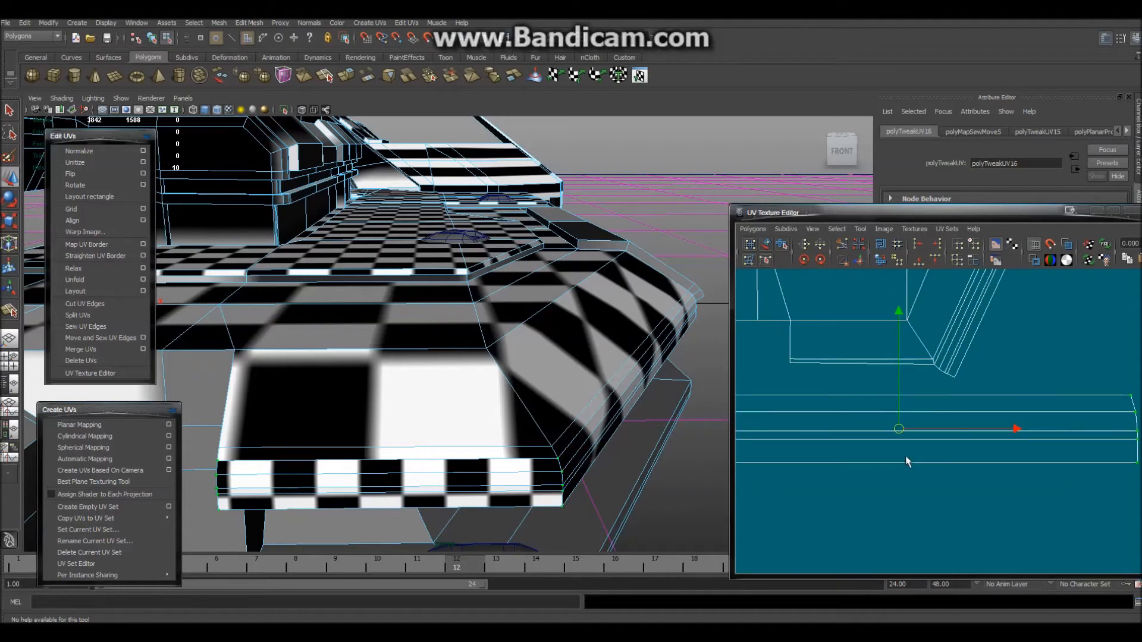
key("r")
left_click_drag(897, 426, 829, 476)
key("w")
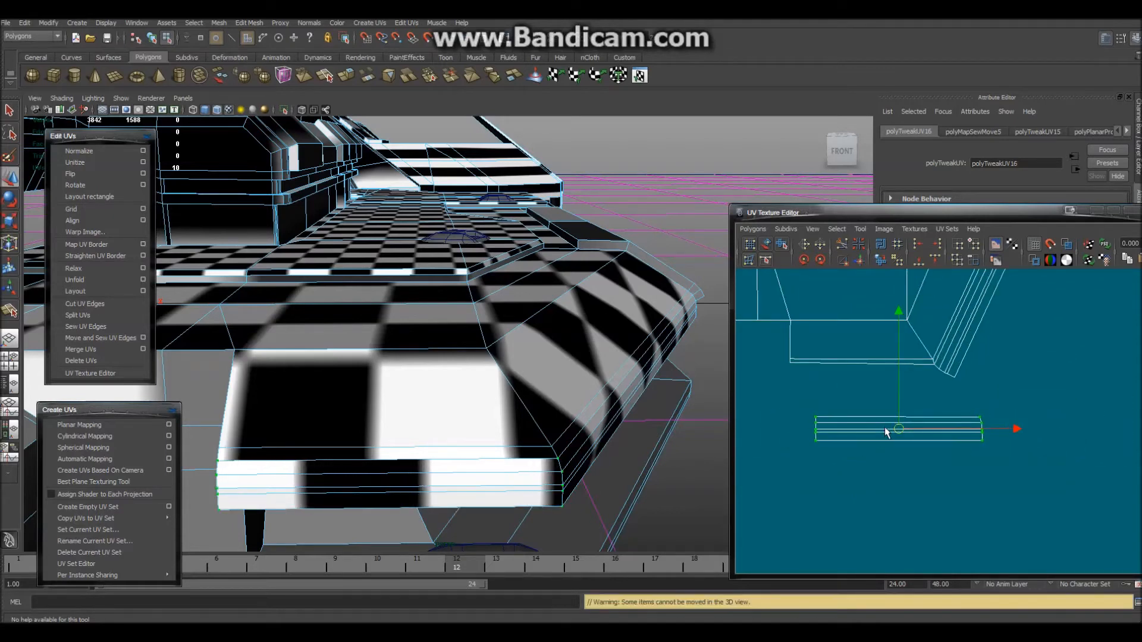
left_click_drag(898, 428, 862, 380)
key("r")
key("w")
key("r")
Select the edge shared by the hull shell and the front rim shell, and move and sew it
left_click(850, 419)
right_click_drag(849, 371, 858, 349)
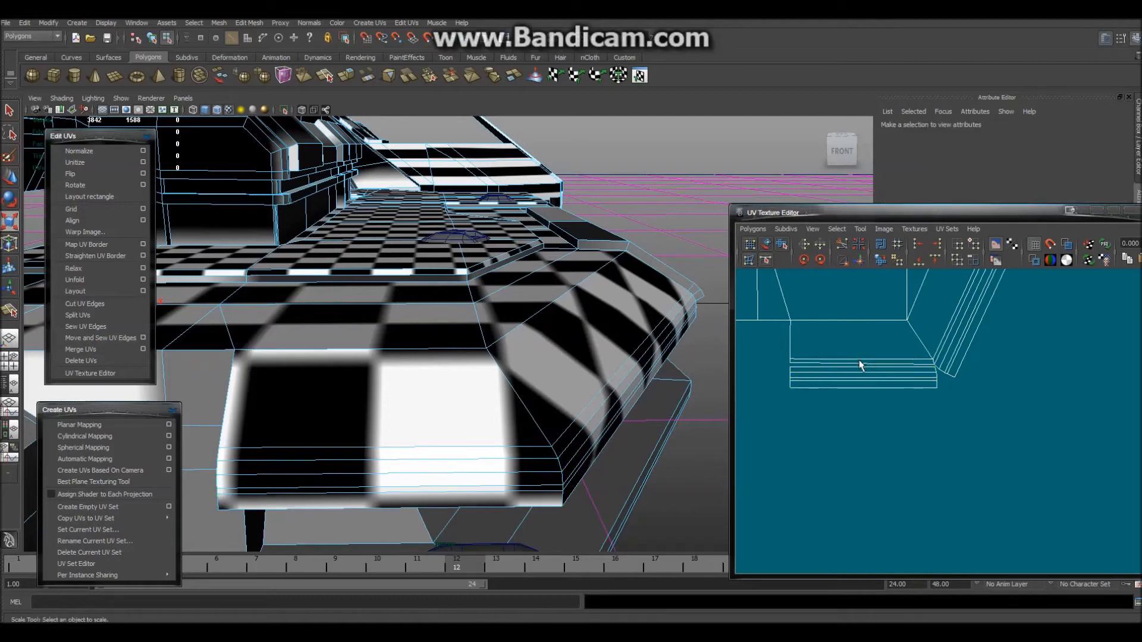
left_click(860, 262)
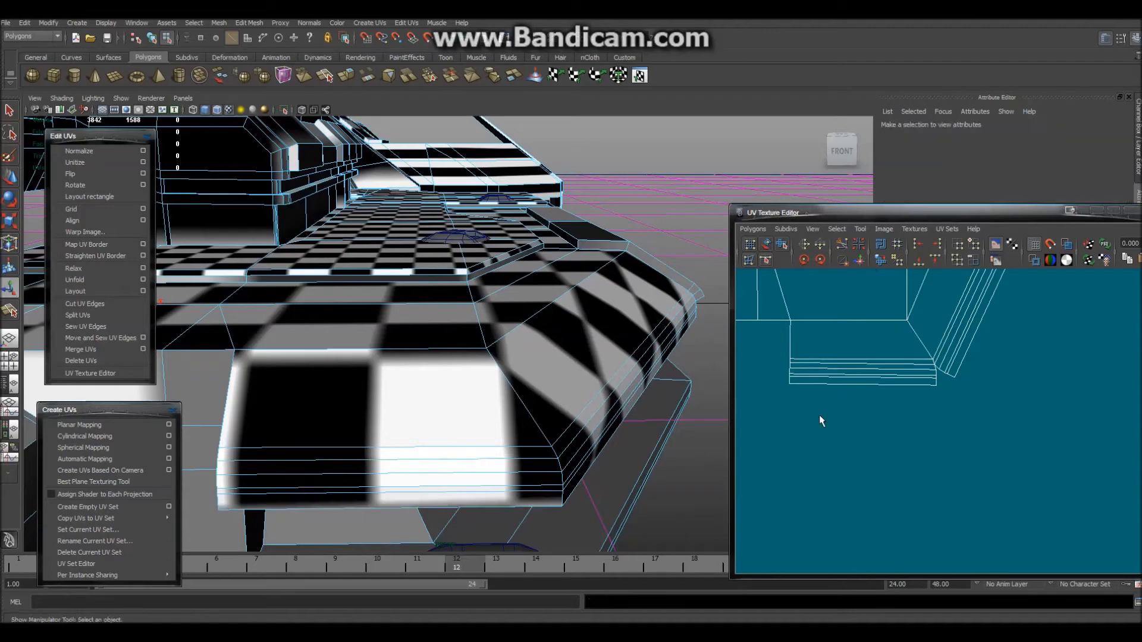
Select the UVs at the front rim strip's outer end and align them to the maximum U value
left_click_drag(469, 463, 427, 434, "alt")
scroll(808, 399, "up", 5)
middle_click_drag(799, 399, 1032, 514, "alt")
right_click_drag(826, 397, 860, 393)
left_click_drag(811, 296, 850, 470)
left_click(937, 245)
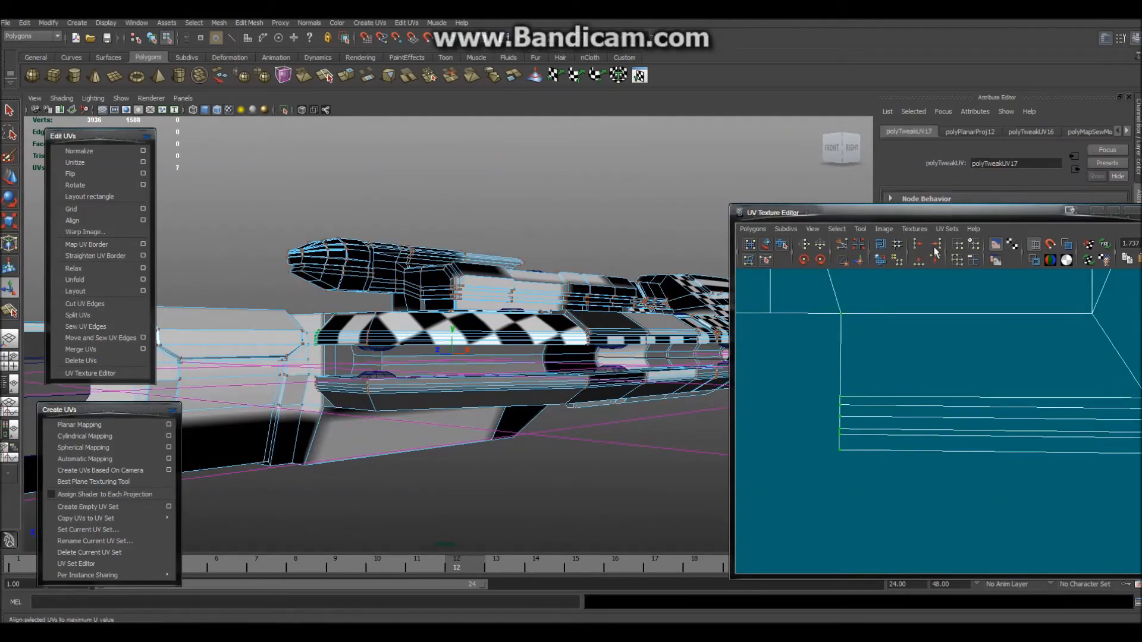
left_click(775, 421)
Examine the sewn front rim strip in the UV layout and the checker pattern on the hull
scroll(867, 465, "down", 2)
middle_click_drag(997, 470, 942, 479, "alt")
middle_click_drag(1016, 452, 937, 457, "alt")
scroll(937, 456, "up", 6)
scroll(937, 457, "down", 2)
scroll(937, 456, "down", 6)
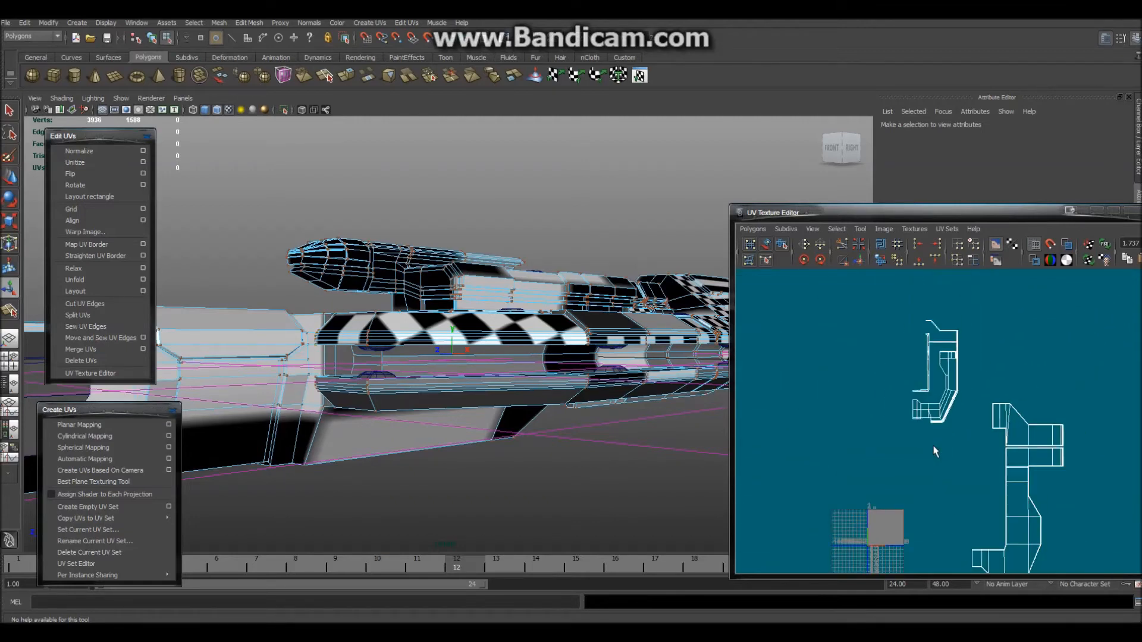
mouse_move(479, 397)
left_mouse_down("alt")
mouse_move(476, 464)
mouse_move(541, 421)
mouse_move(495, 407)
left_mouse_up("alt")
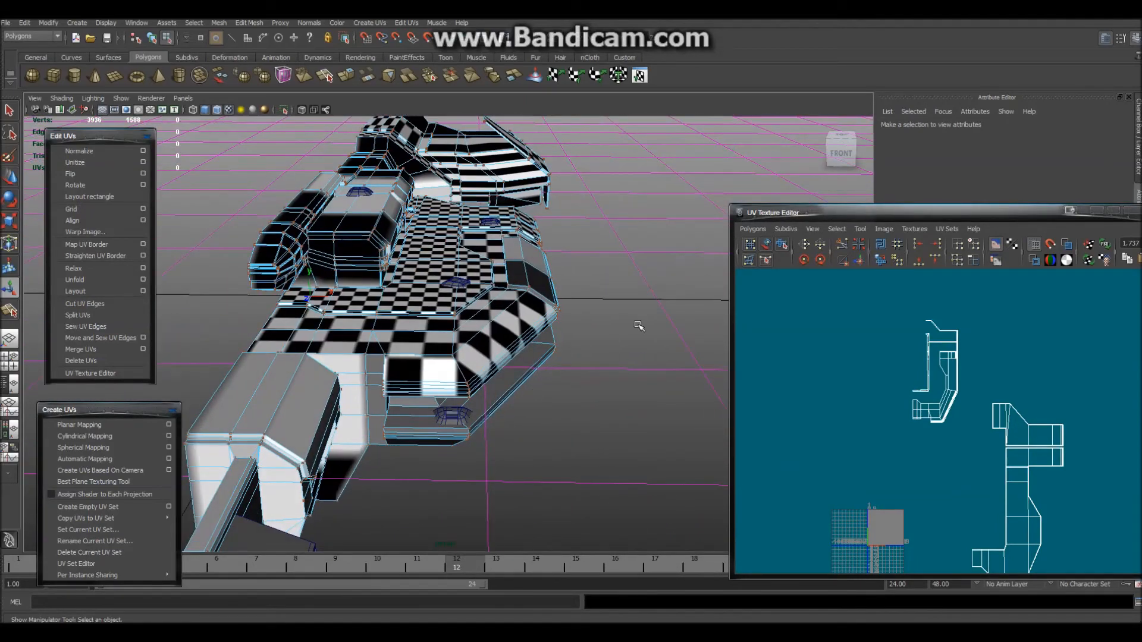
left_click_drag(564, 297, 465, 324, "alt")
Switch to the Select tool and save the scene
key("q")
key("ctrl+s")
left_click(540, 319)
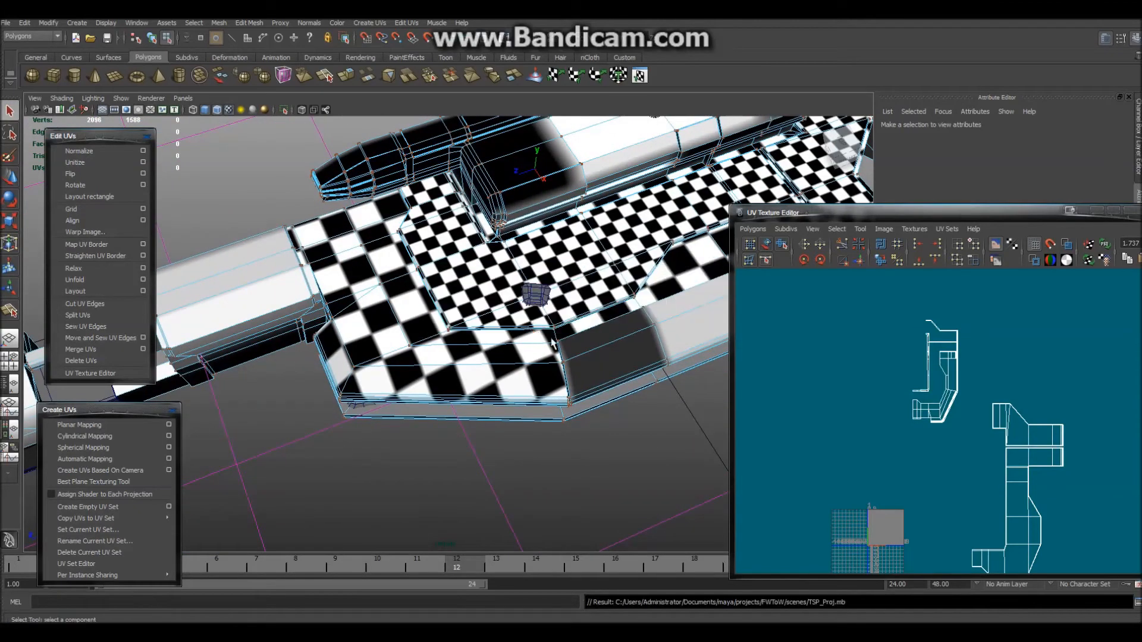
Inspect the checker pattern over the hull's upper and side faces from several angles
middle_click_drag(622, 292, 176, 440, "alt")
left_click_drag(176, 440, 145, 441, "alt")
middle_click_drag(880, 385, 910, 351, "alt")
middle_click_drag(368, 356, 613, 333, "alt")
right_click_drag(612, 333, 521, 378, "alt")
mouse_move(522, 384)
left_mouse_down("alt")
mouse_move(543, 293)
mouse_move(569, 350)
mouse_move(527, 364)
left_mouse_up("alt")
right_click_drag(526, 364, 545, 263, "alt")
middle_click_drag(545, 265, 464, 304, "alt")
left_click_drag(476, 304, 476, 297, "alt")
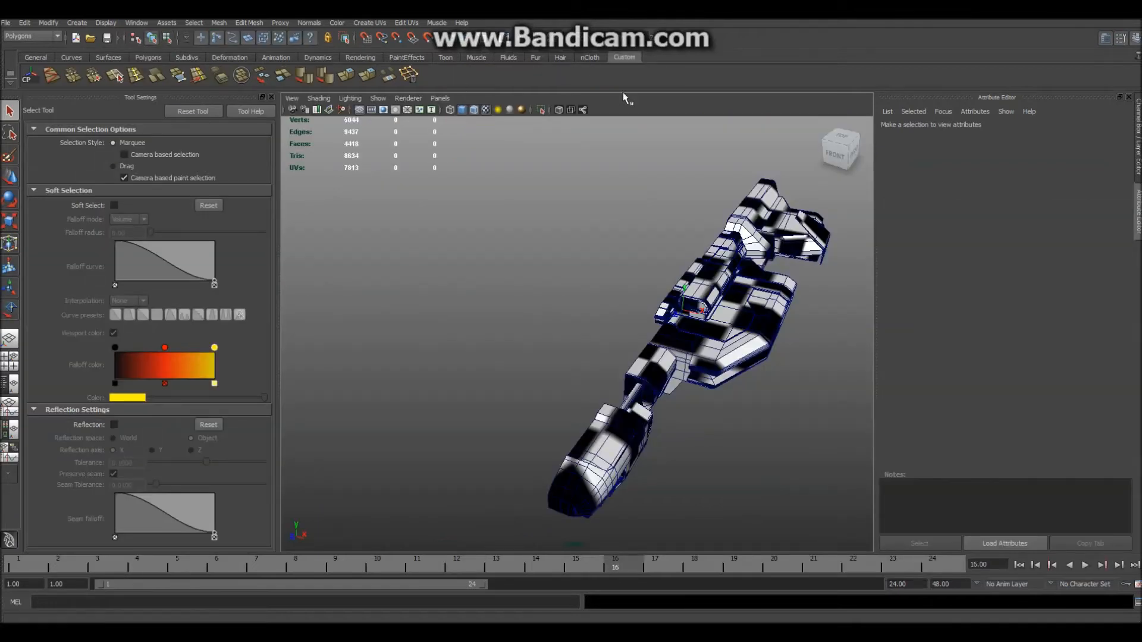
Check from several angles which ship parts belong to each mesh by selecting the meshes in turn
left_click_drag(770, 425, 612, 434, "alt")
right_click_drag(612, 434, 611, 466, "alt")
left_click_drag(613, 467, 599, 473, "alt")
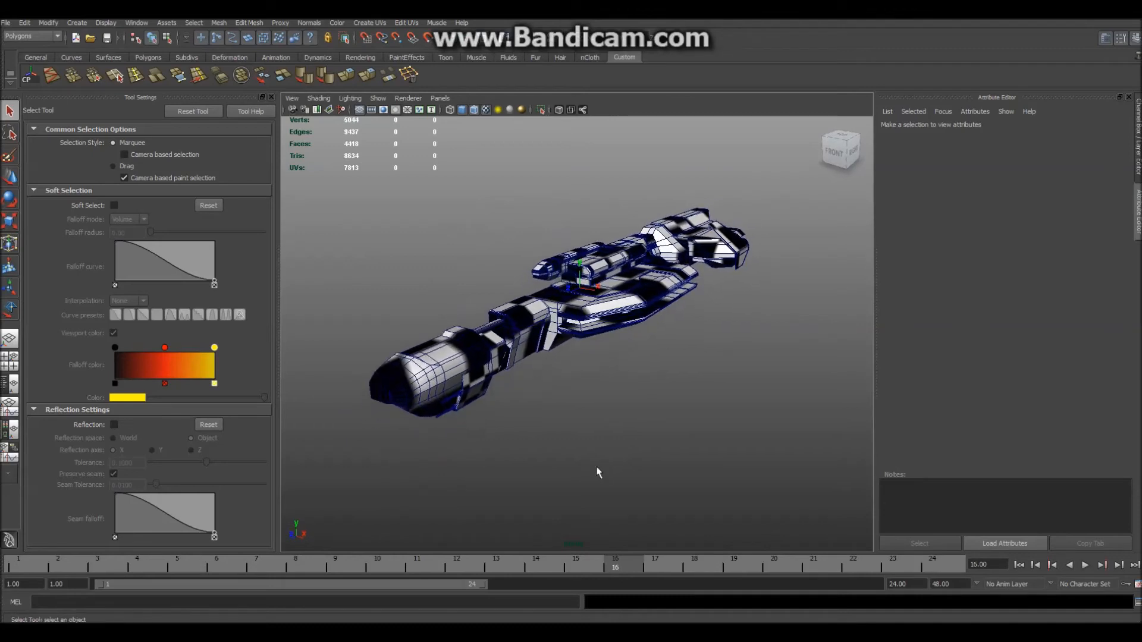
left_click_drag(597, 375, 622, 408, "alt")
left_click(643, 303)
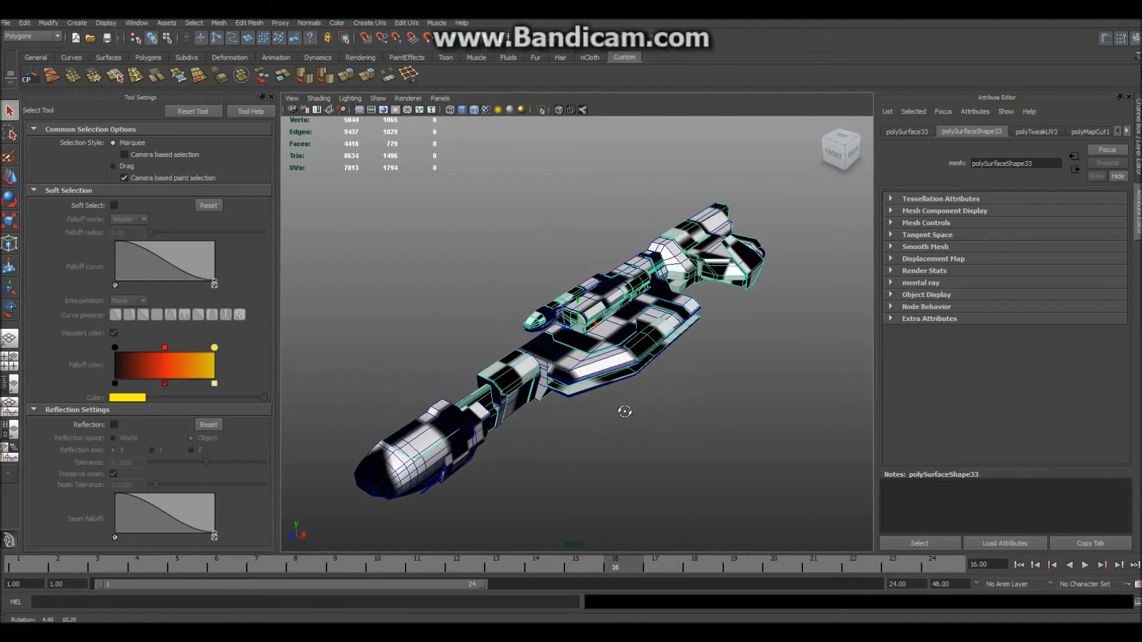
left_click(546, 360)
left_click_drag(640, 454, 535, 440, "alt")
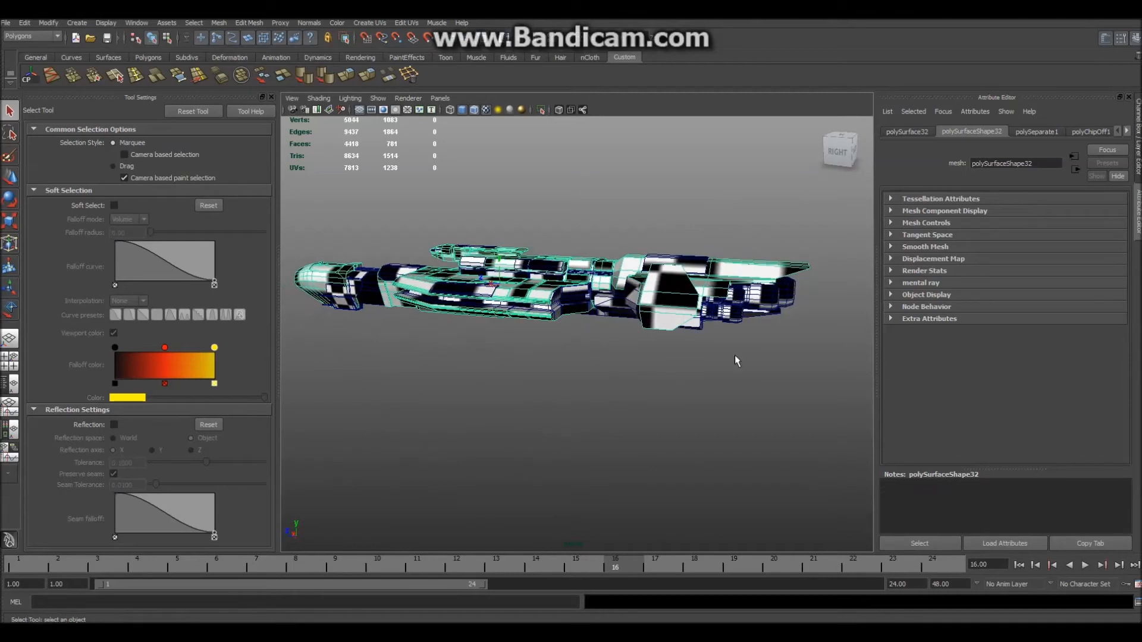
left_click(443, 345)
left_click(340, 304)
left_click_drag(409, 394, 560, 454, "alt")
left_click(556, 460)
right_click_drag(551, 466, 599, 487, "alt")
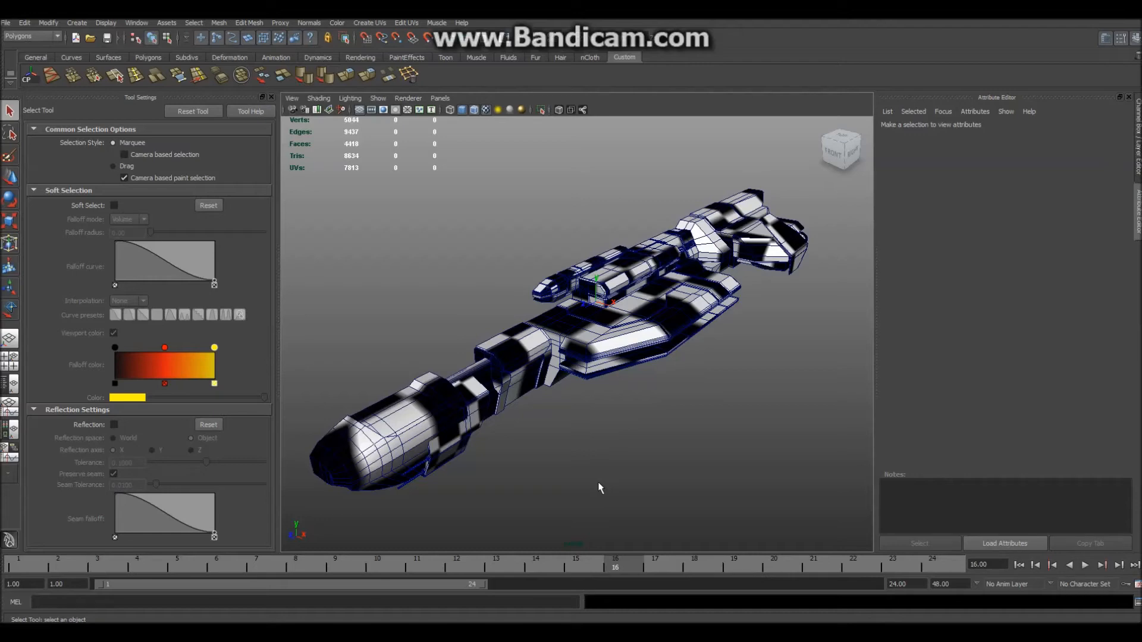
Delete the construction history of all objects in the scene and clear the selection
left_click(609, 350)
mouse_move(632, 433)
left_mouse_down("alt")
mouse_move(645, 441)
mouse_move(630, 447)
left_mouse_up("alt")
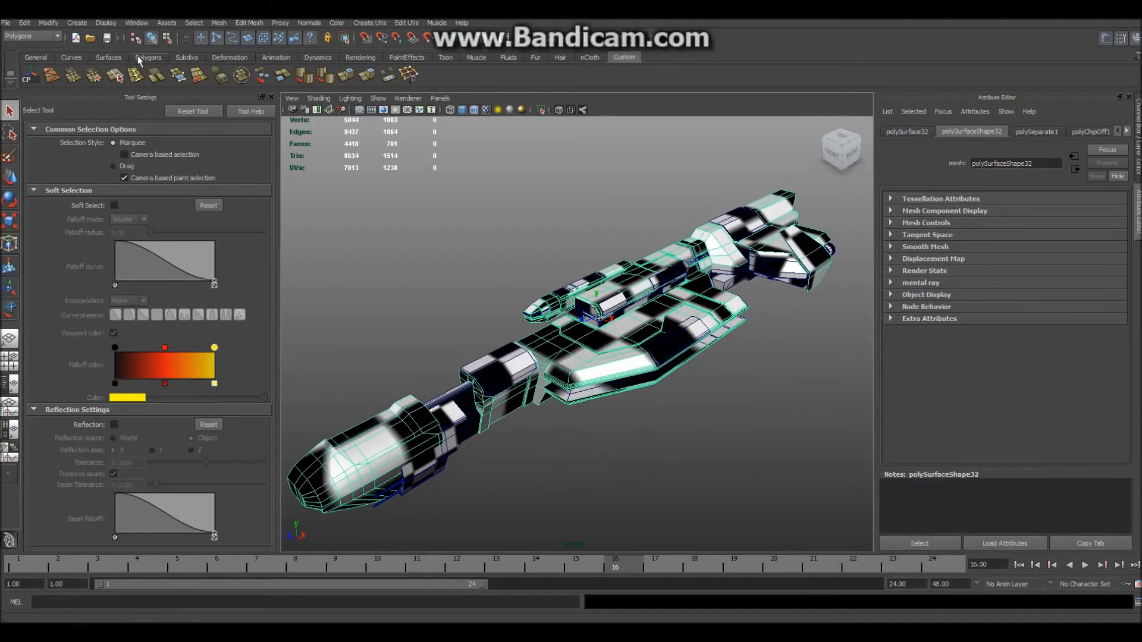
left_click(25, 23)
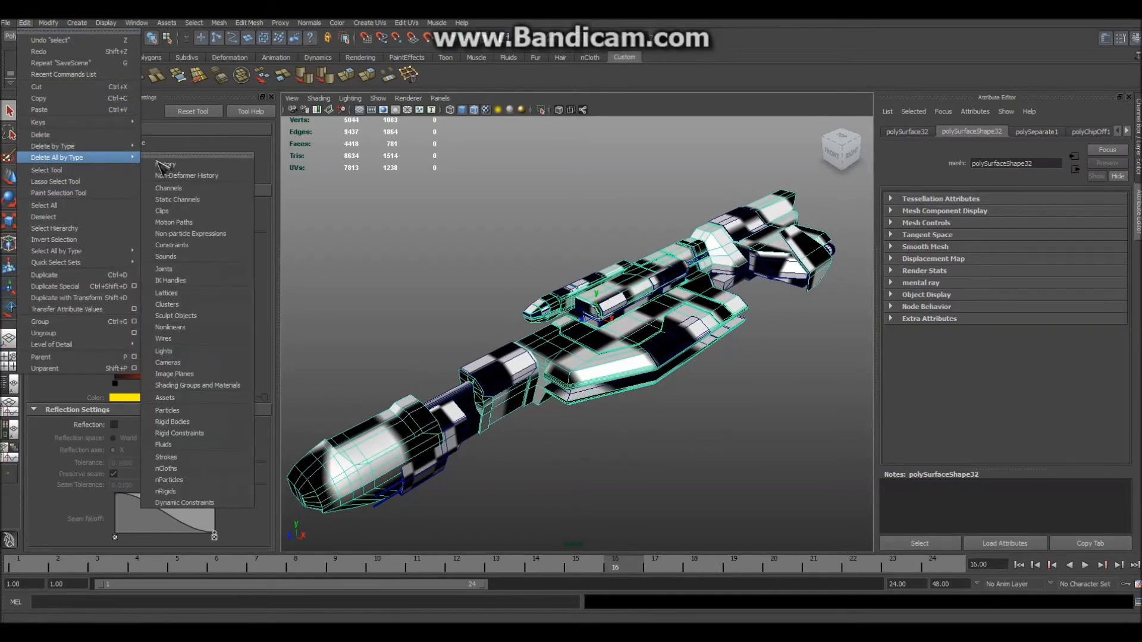
left_click(47, 170)
left_click(835, 351)
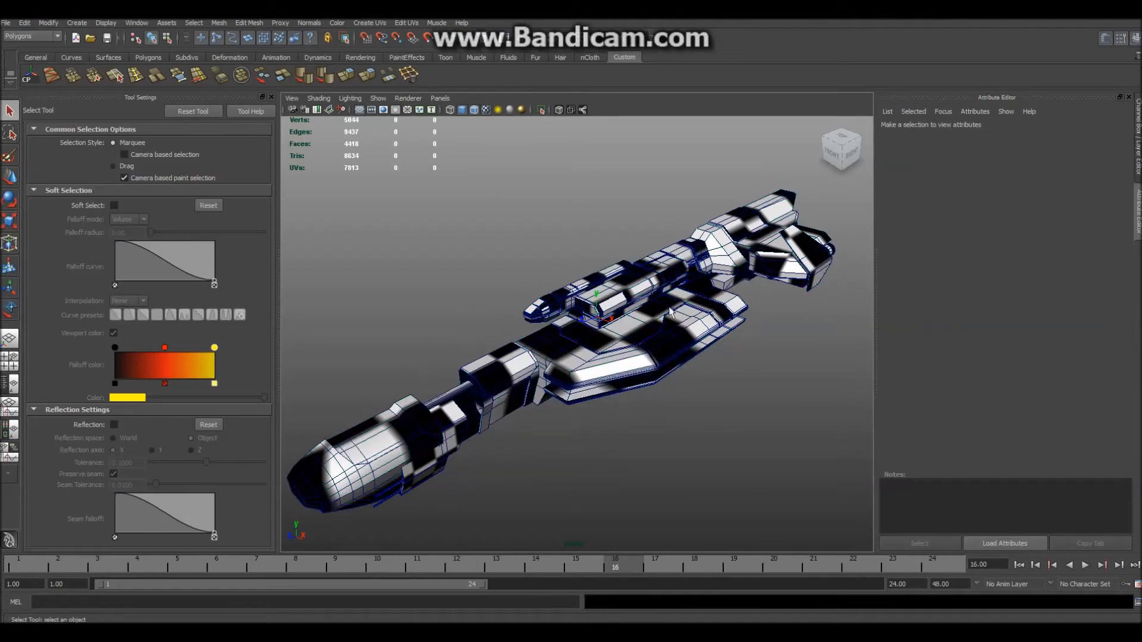
Select the detail, main body and nose cylinder meshes in turn to review how the ship is divided
left_click(626, 334)
left_click(497, 373)
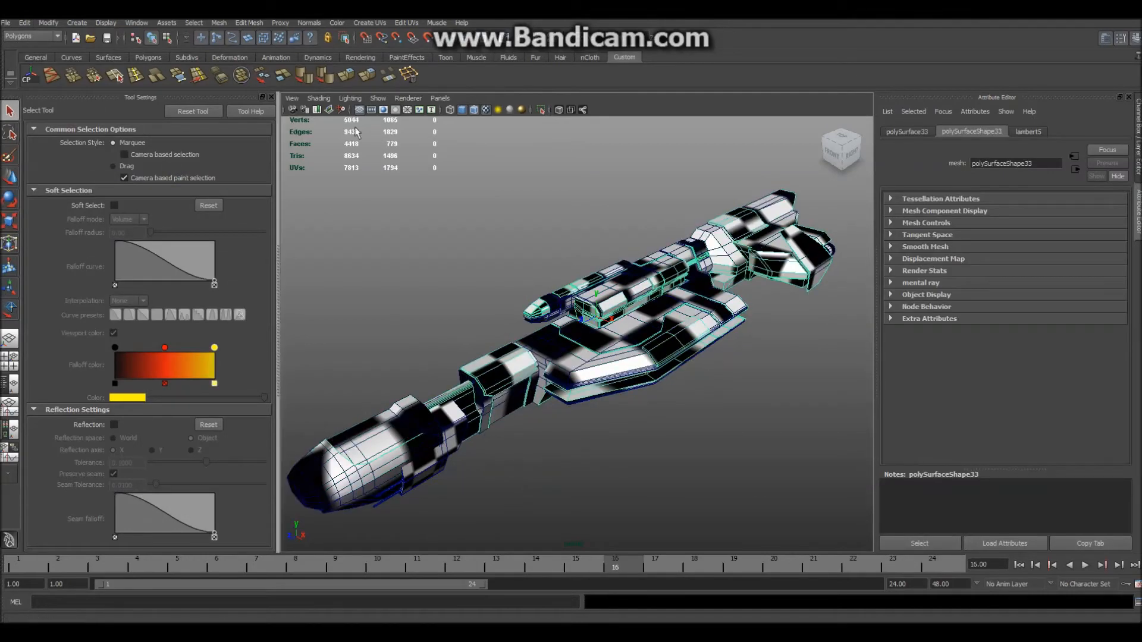
left_click(584, 205)
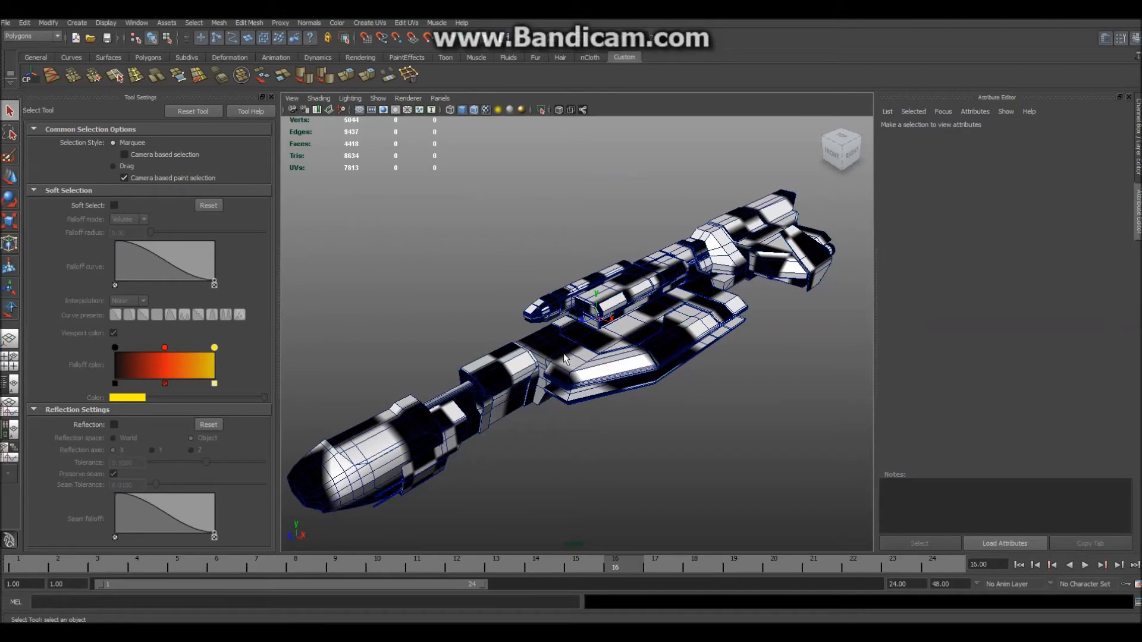
left_click(566, 360)
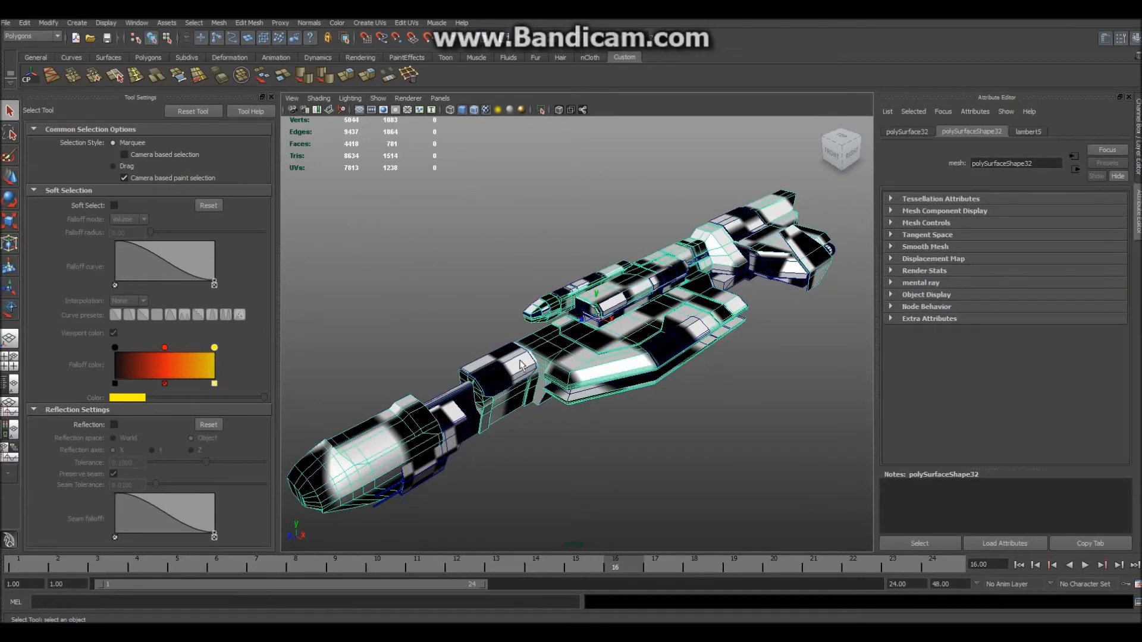
left_click(433, 477)
left_click(499, 462)
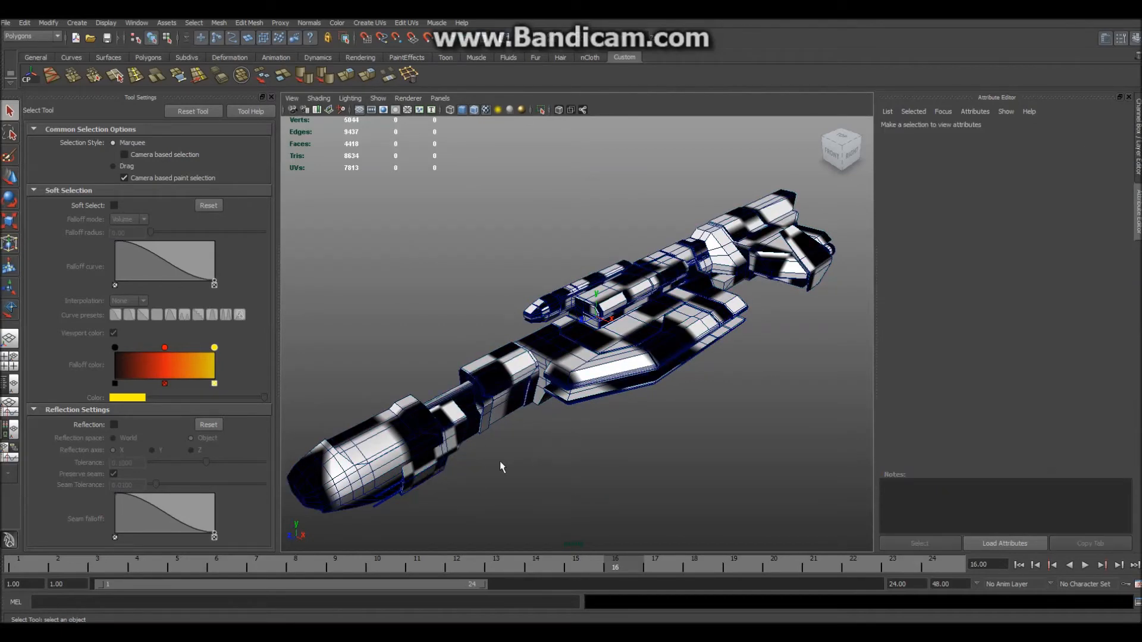
left_click(411, 491)
left_click(388, 503)
left_click_drag(426, 499, 466, 456, "alt")
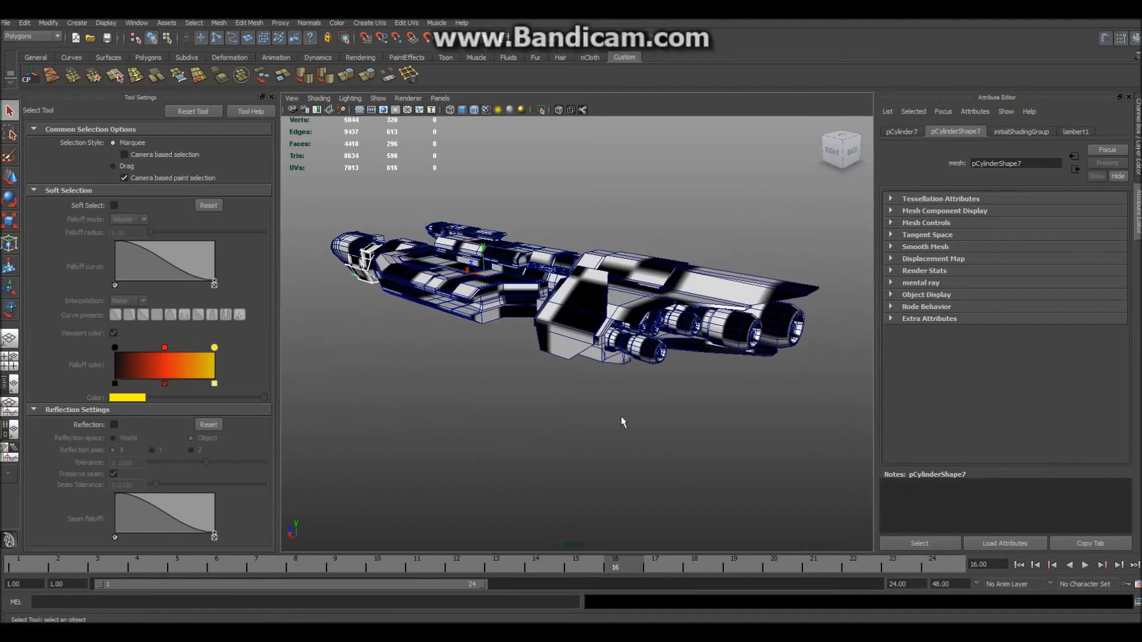
left_click(695, 398)
left_click_drag(469, 411, 604, 419, "alt")
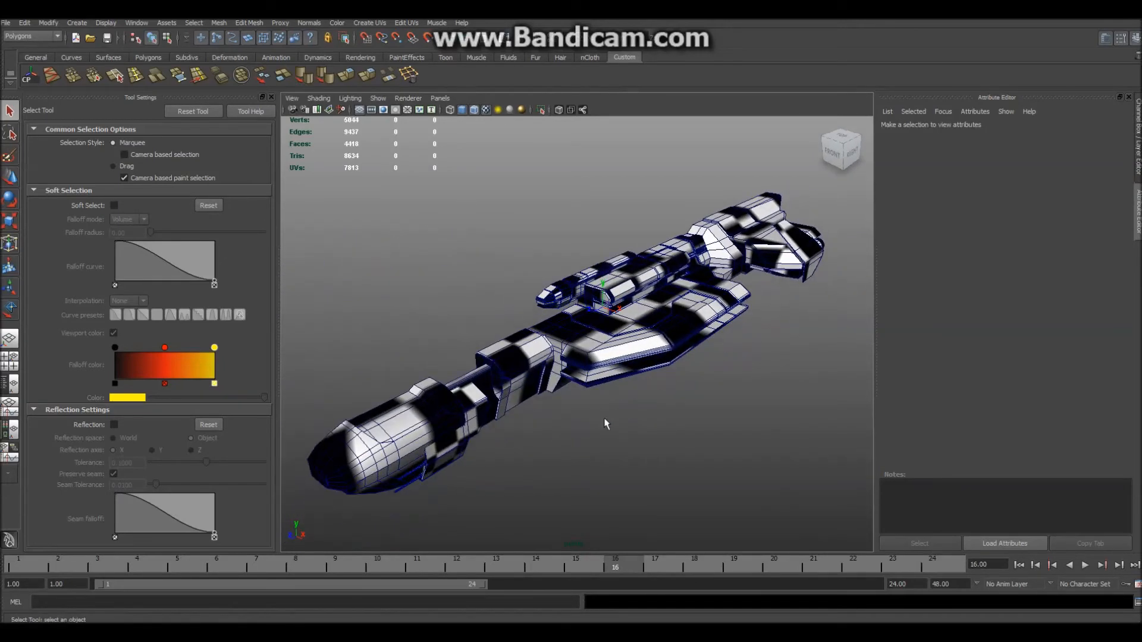
Rename the main hull mesh's shape node as Body and clear the selection
left_click(591, 363)
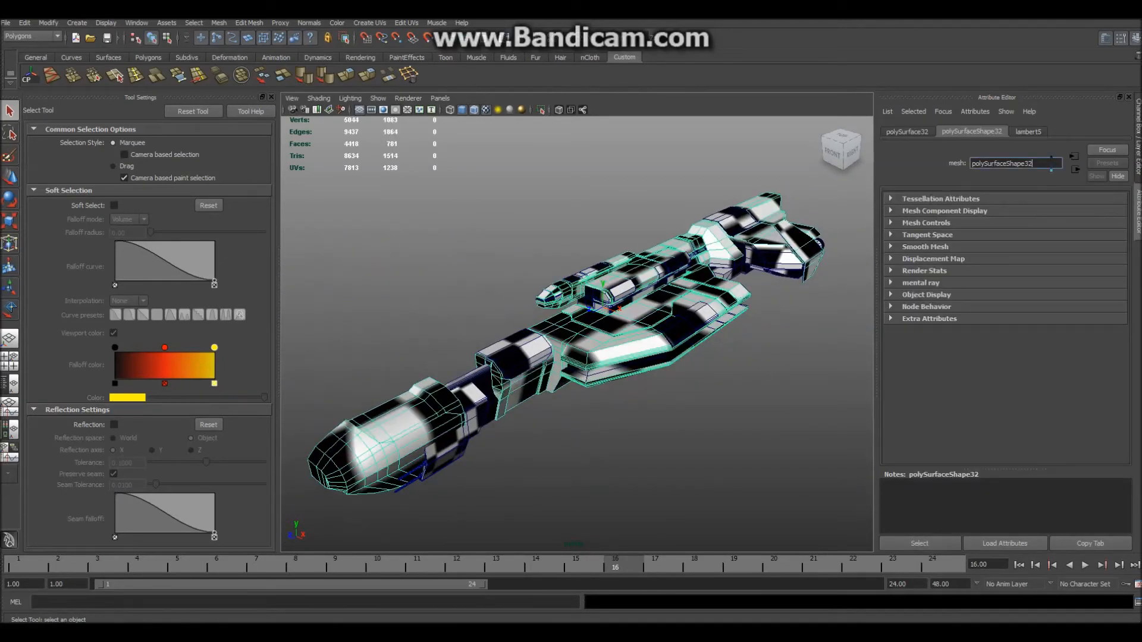
left_click_drag(1051, 164, 802, 178)
type("Body")
key("Return")
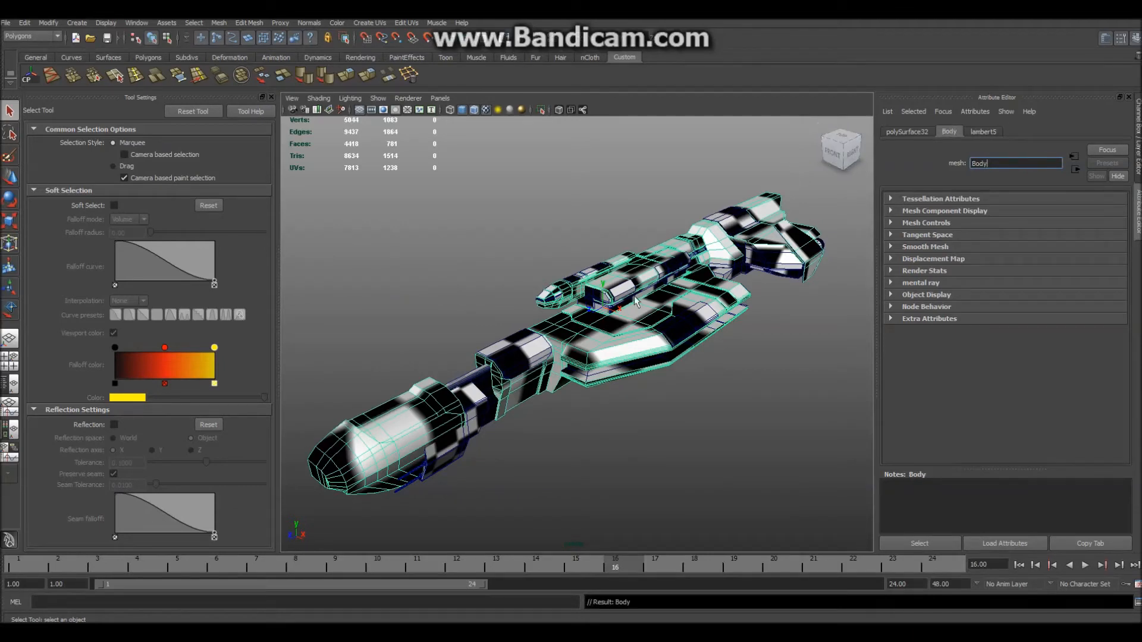
left_click(582, 351)
left_click(675, 439)
Inspect the whole ship model from above and from the side
scroll(674, 440, "up", 3)
left_click_drag(676, 442, 656, 406, "alt")
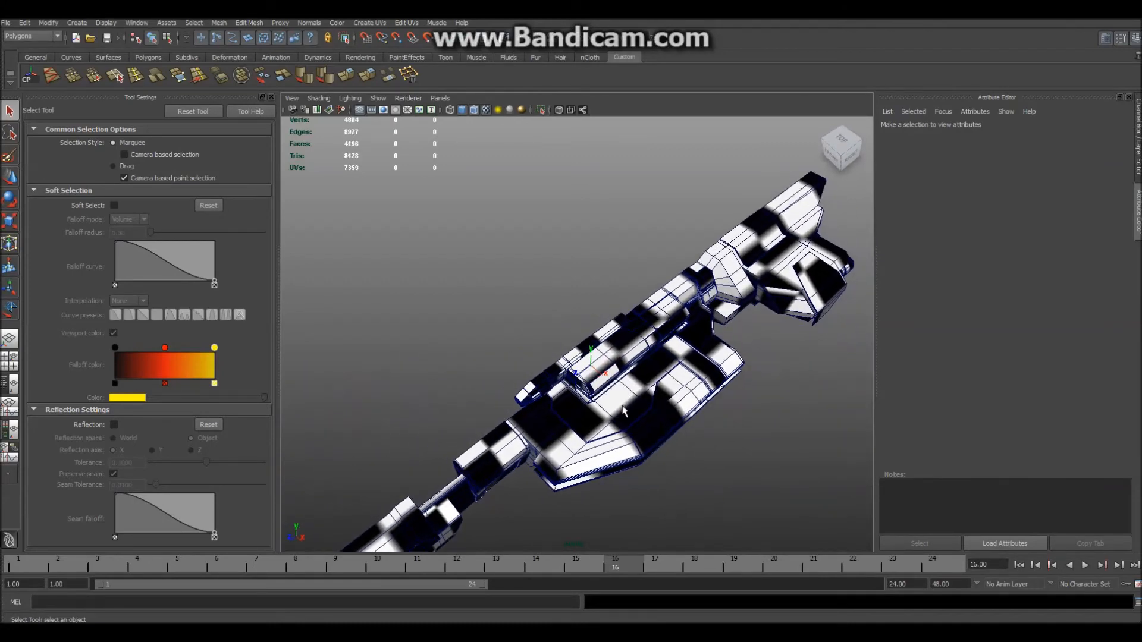
middle_click_drag(658, 437, 688, 333, "alt")
scroll(688, 335, "down", 3)
left_click_drag(677, 368, 622, 345, "alt")
middle_click_drag(622, 344, 623, 391, "alt")
left_click_drag(623, 390, 668, 421, "alt")
scroll(649, 430, "down", 3)
scroll(650, 435, "up", 5)
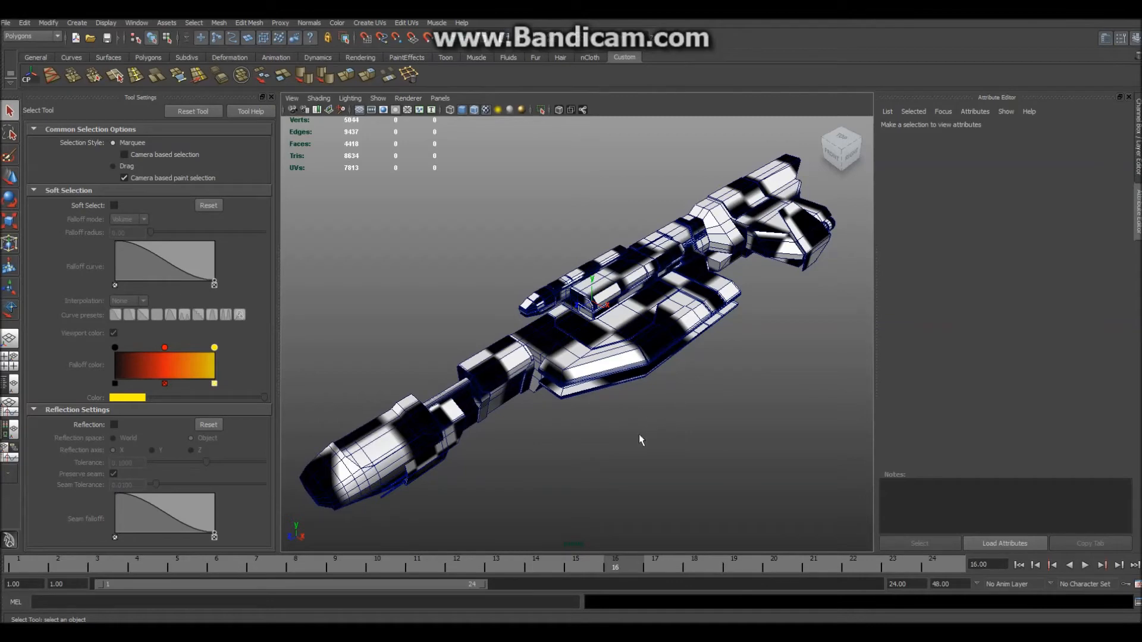
Select the mesh containing the neck and detail sections and rename its shape node as Detail
left_click(598, 329)
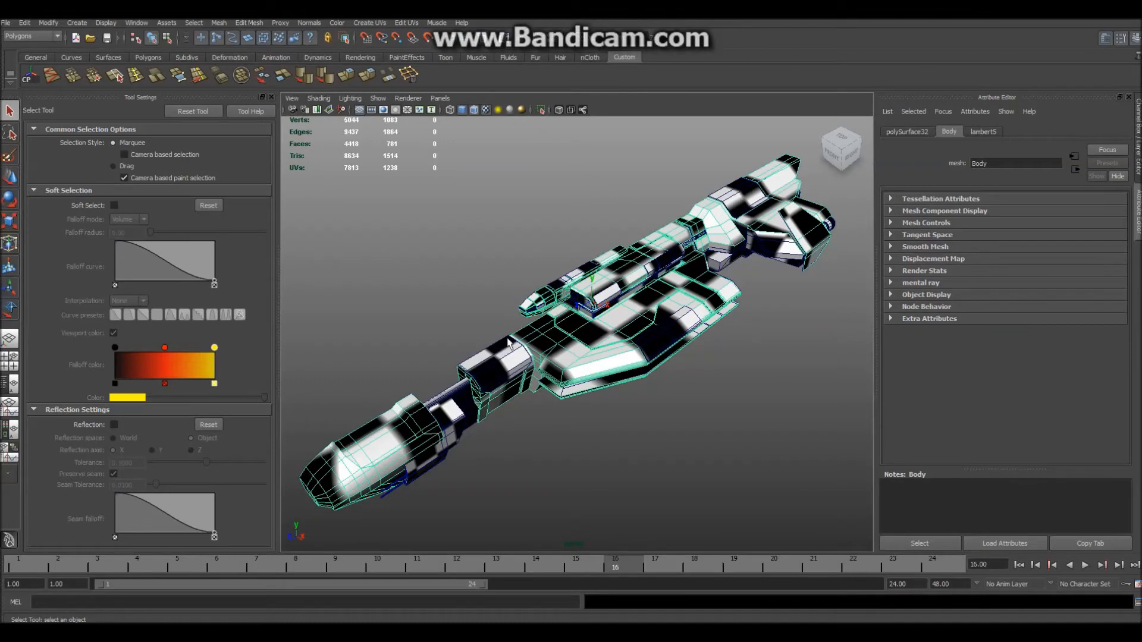
left_click(497, 358)
double_click(1037, 164)
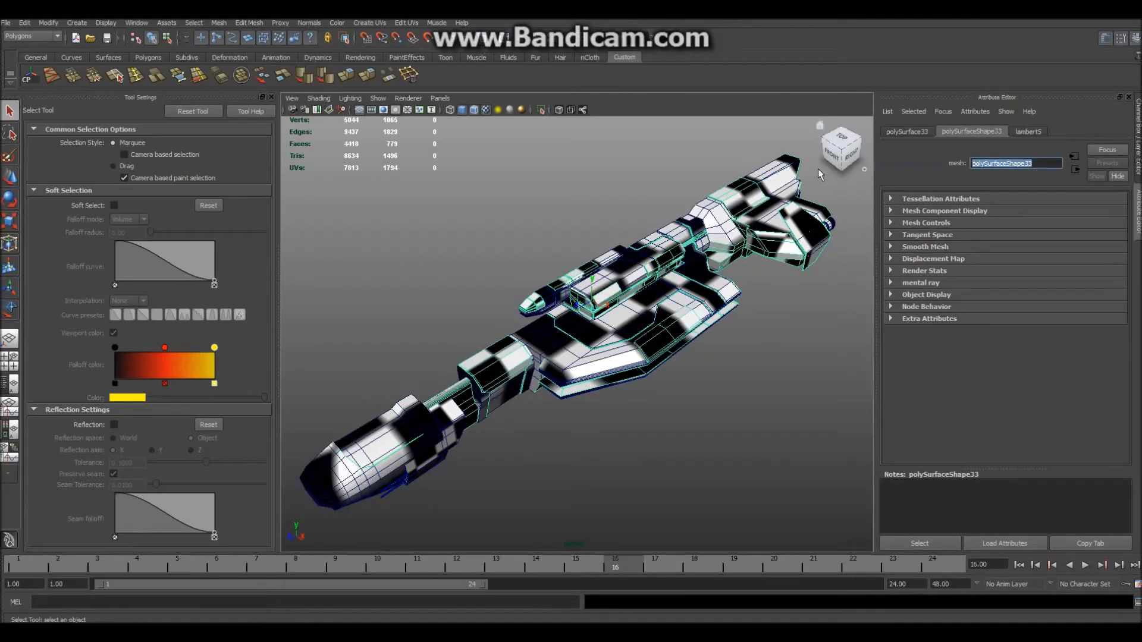
type("Detail")
key("Return")
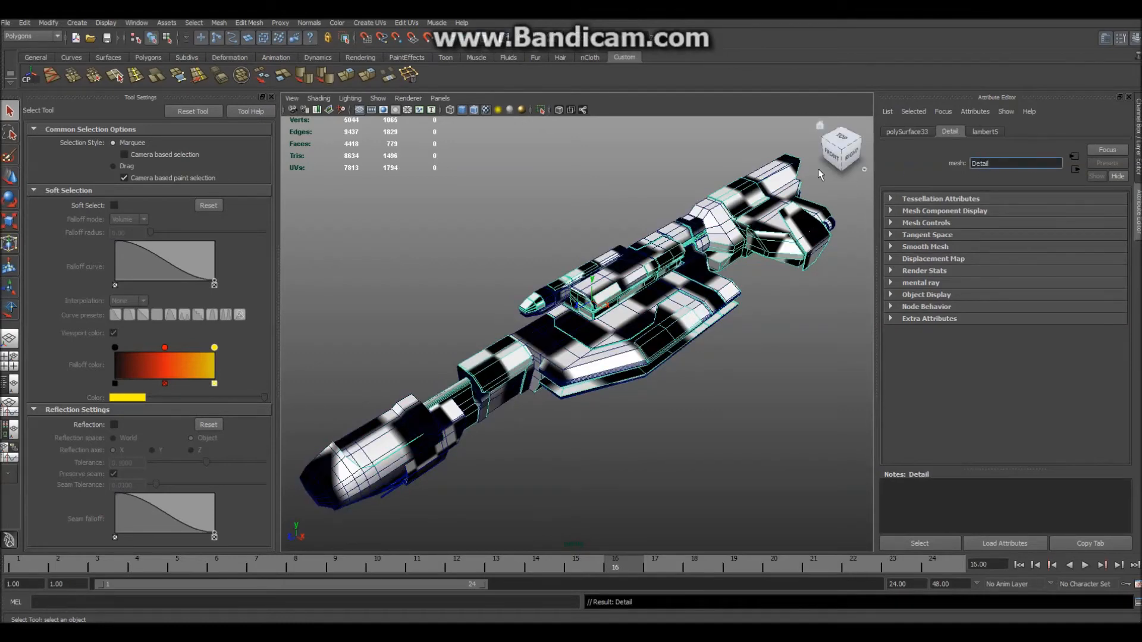
Assign a new Blinn material to the main hull mesh, name it Body and clear the selection
left_click(760, 360)
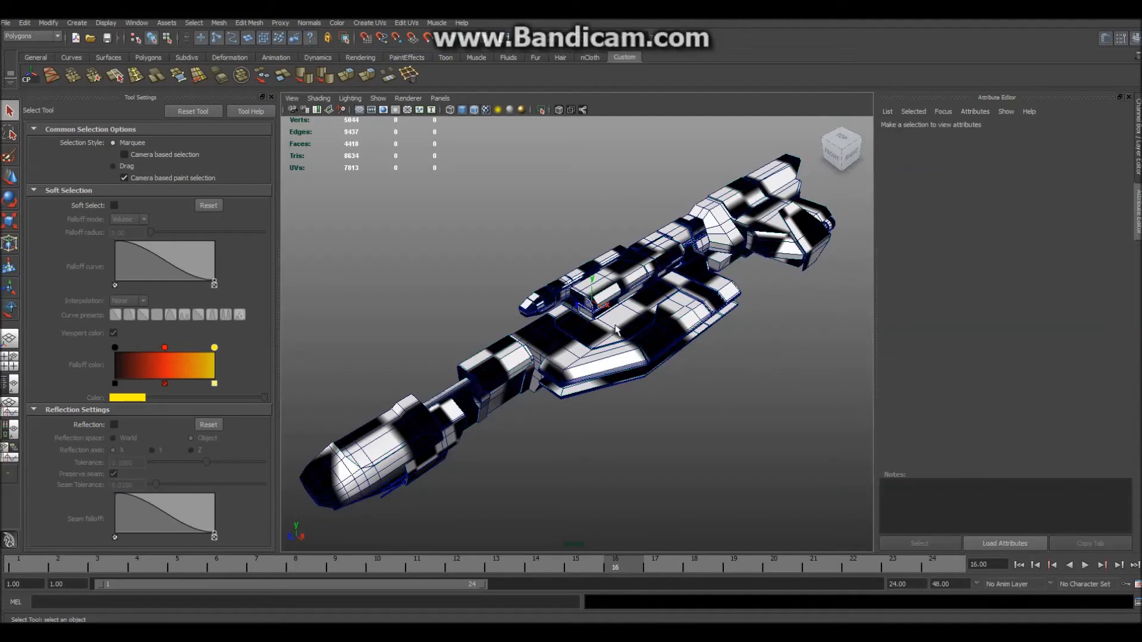
left_click(616, 330)
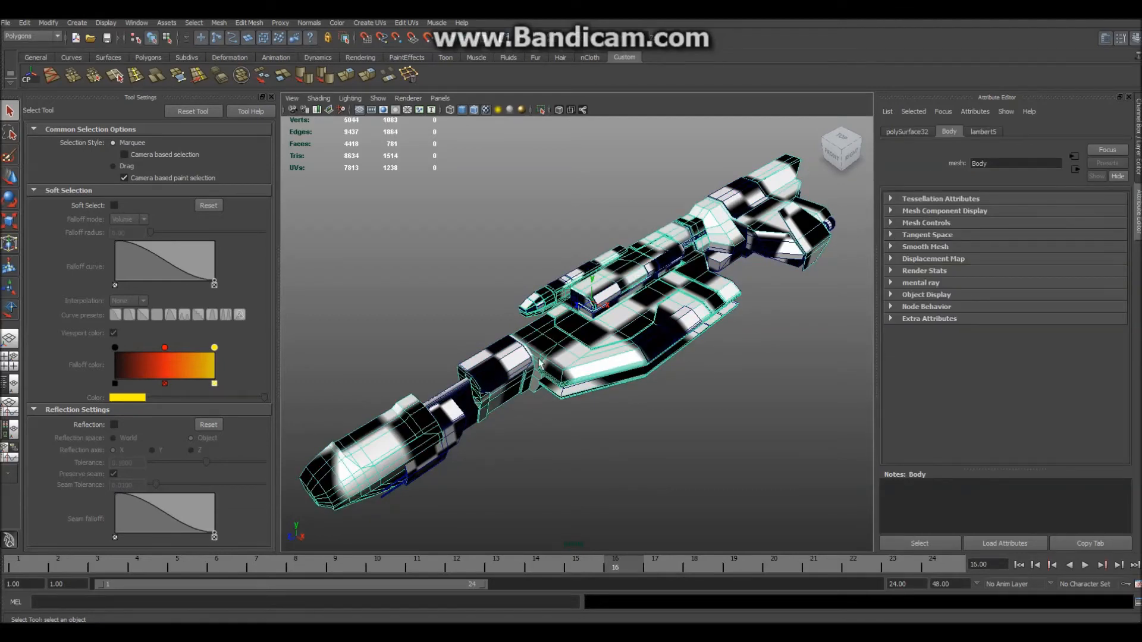
right_click_drag(595, 328, 619, 504)
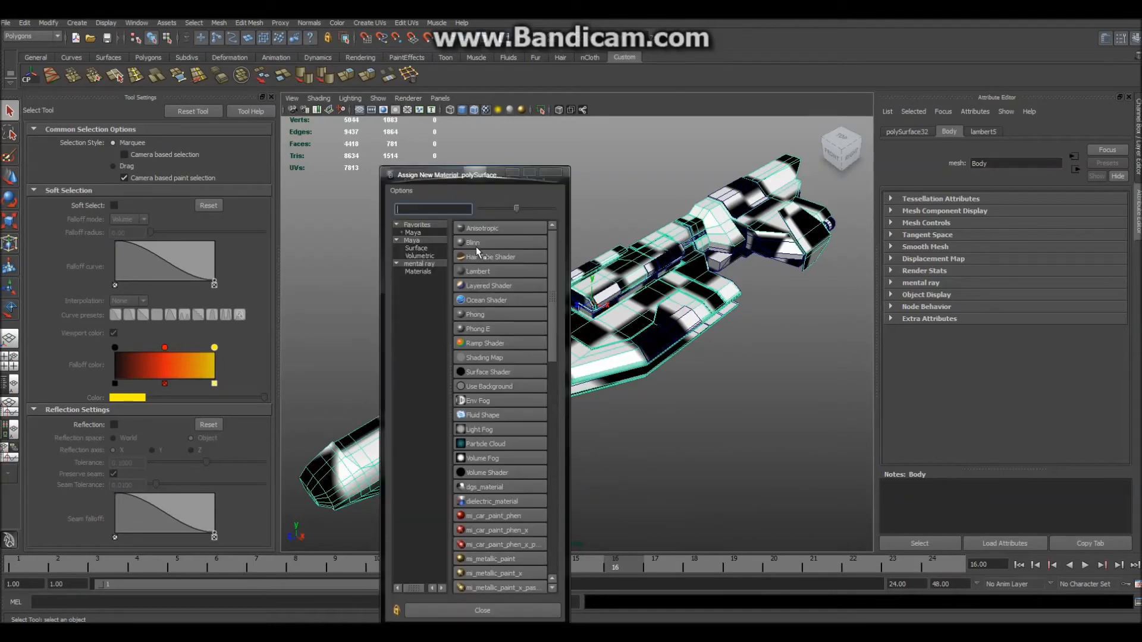
left_click(472, 242)
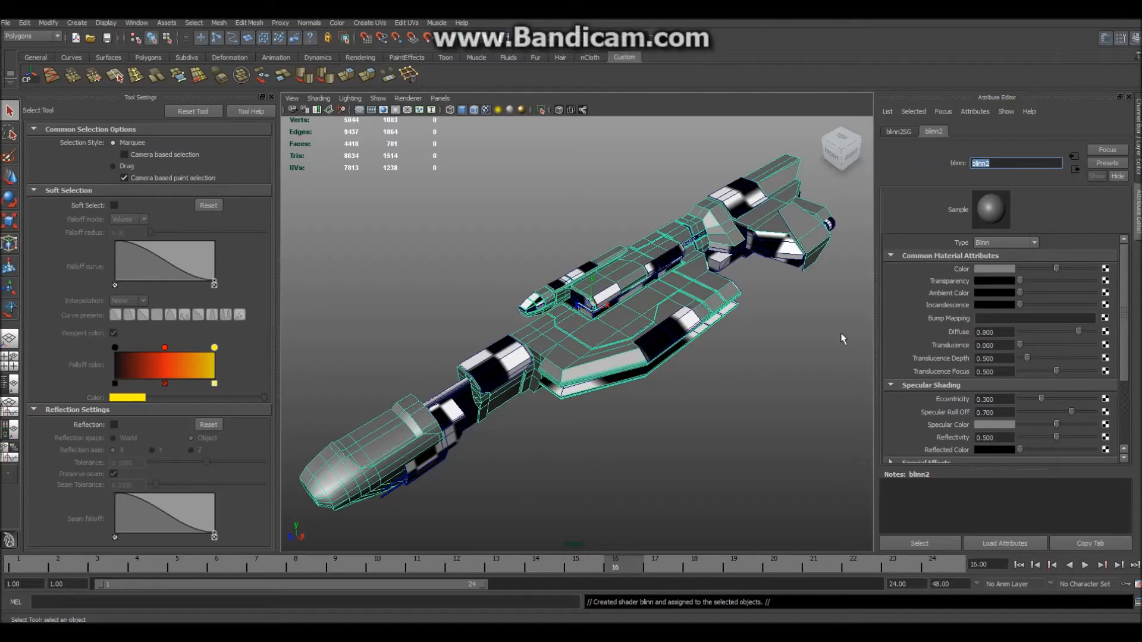
type("Body")
key("Return")
left_click(789, 334)
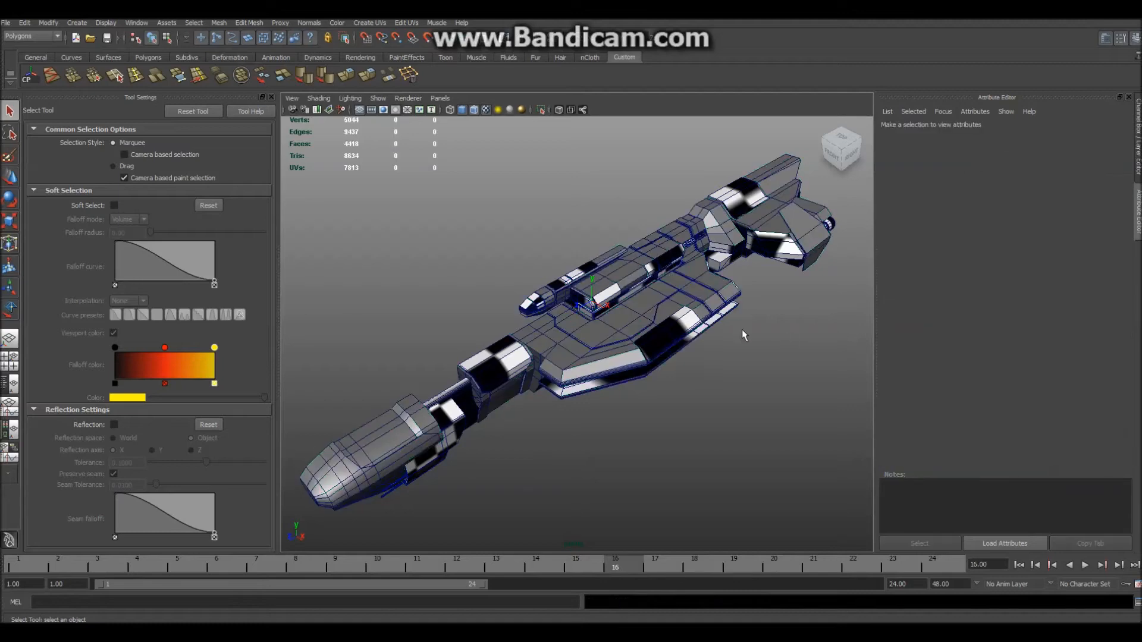
Reselect the main hull mesh and review the name and attributes of its assigned material
left_click(630, 320)
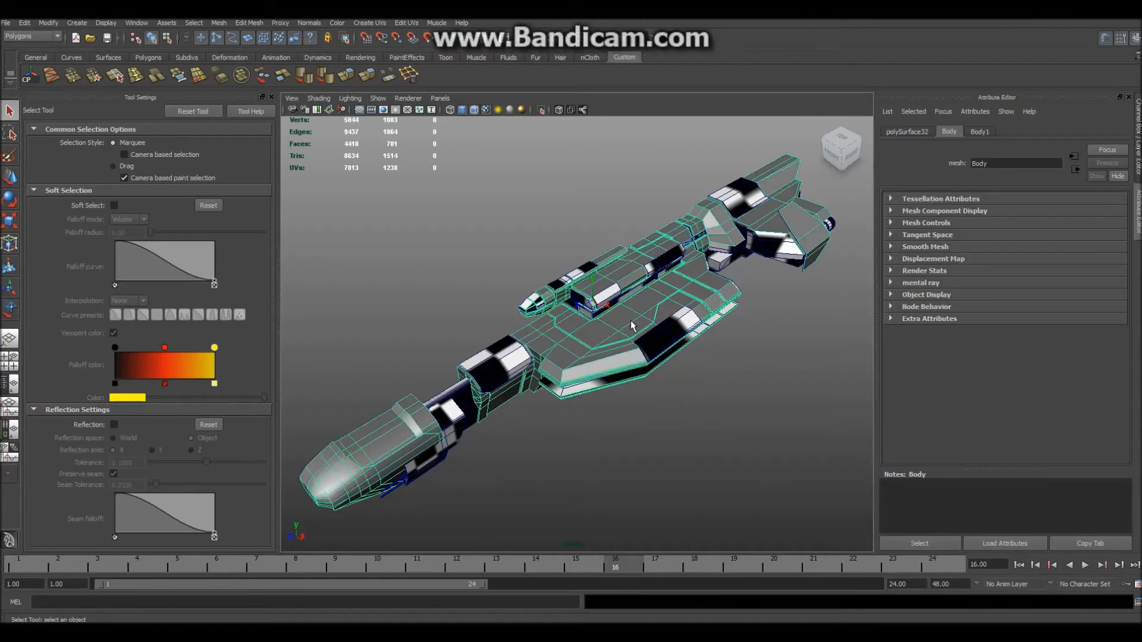
left_click(702, 372)
left_click(640, 361)
left_click(978, 132)
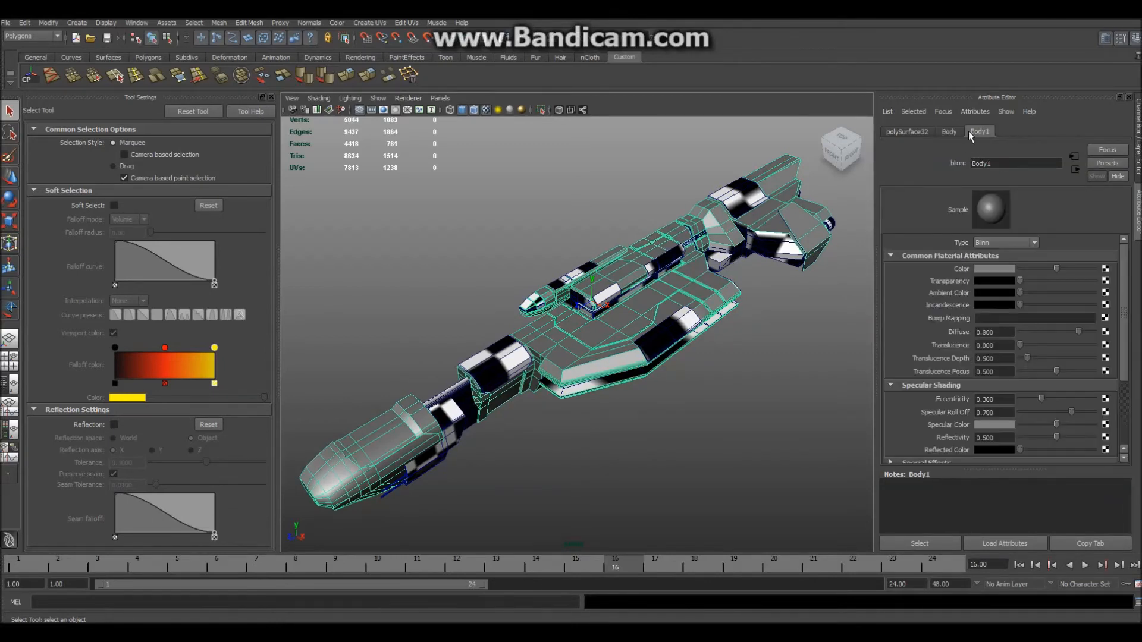
left_click(951, 132)
Assign a new Blinn material to the Detail mesh and name the material Details
left_click(668, 348)
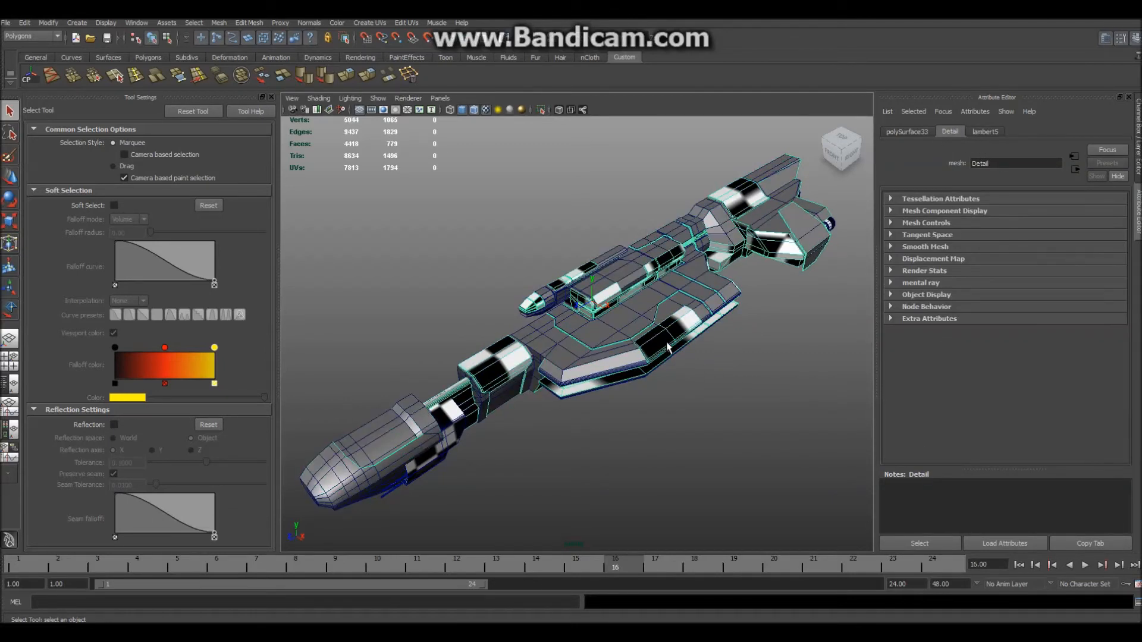
right_click(667, 347)
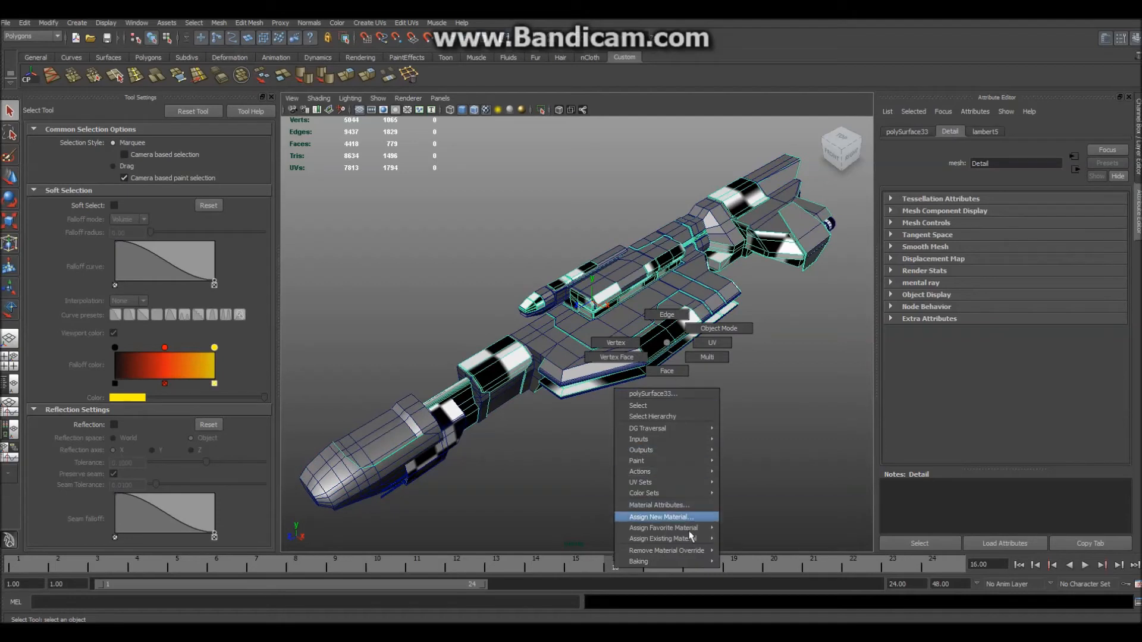
left_click(660, 517)
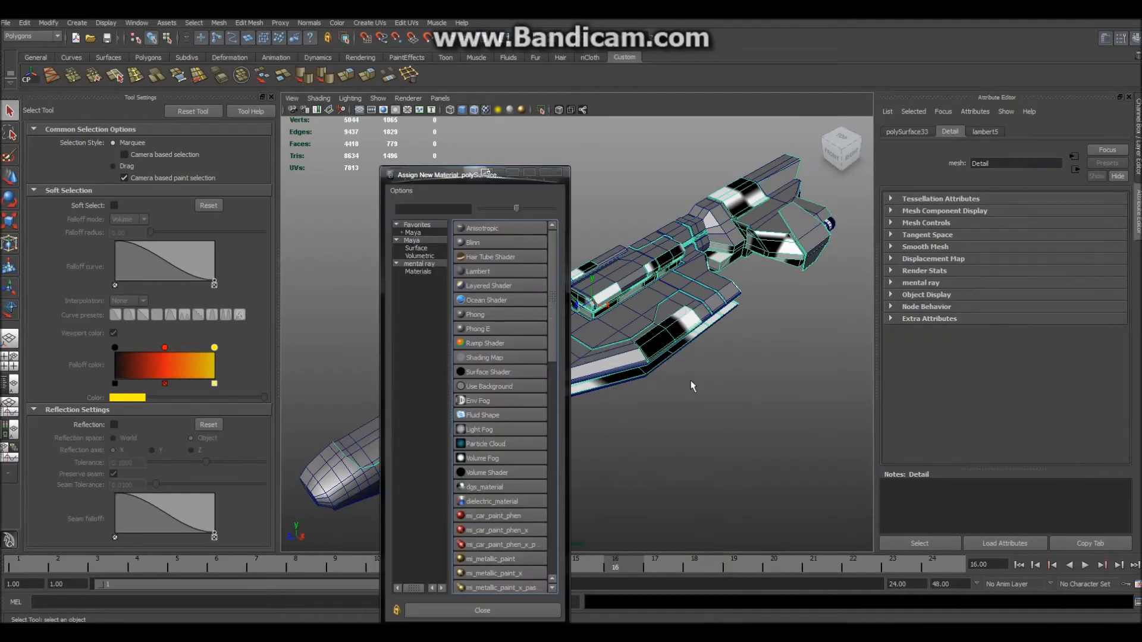
left_click(484, 242)
double_click(1017, 163)
type("Details")
key("Return")
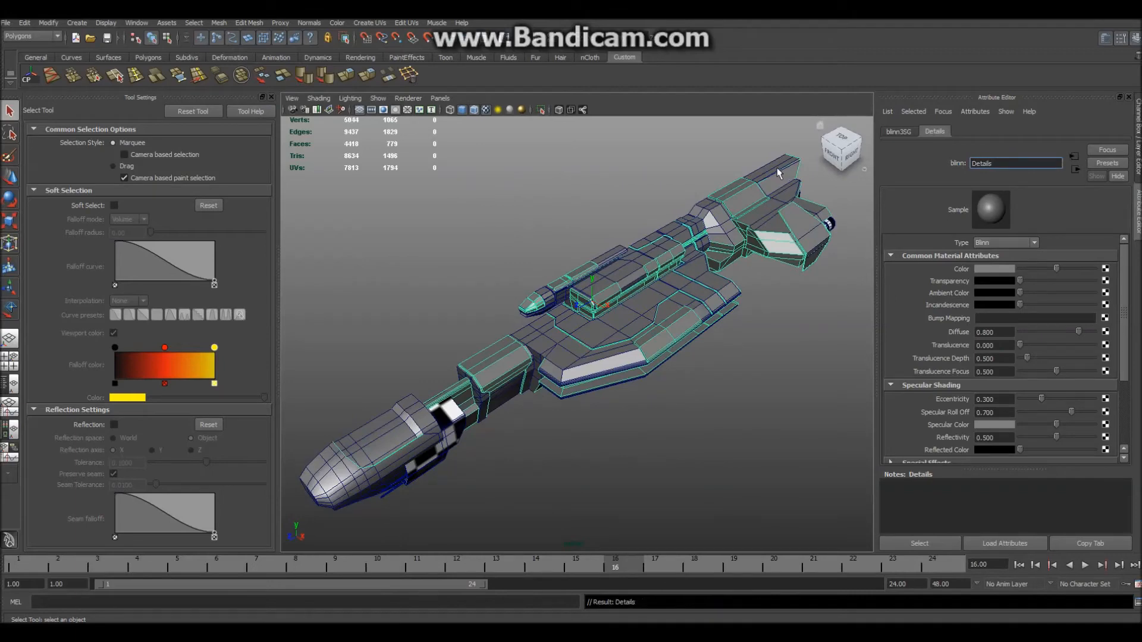
Select all of the ship's meshes except the Body and Detail meshes
right_click_drag(779, 173, 496, 216, "alt")
left_click_drag(682, 413, 488, 241)
right_click_drag(488, 241, 639, 351, "alt")
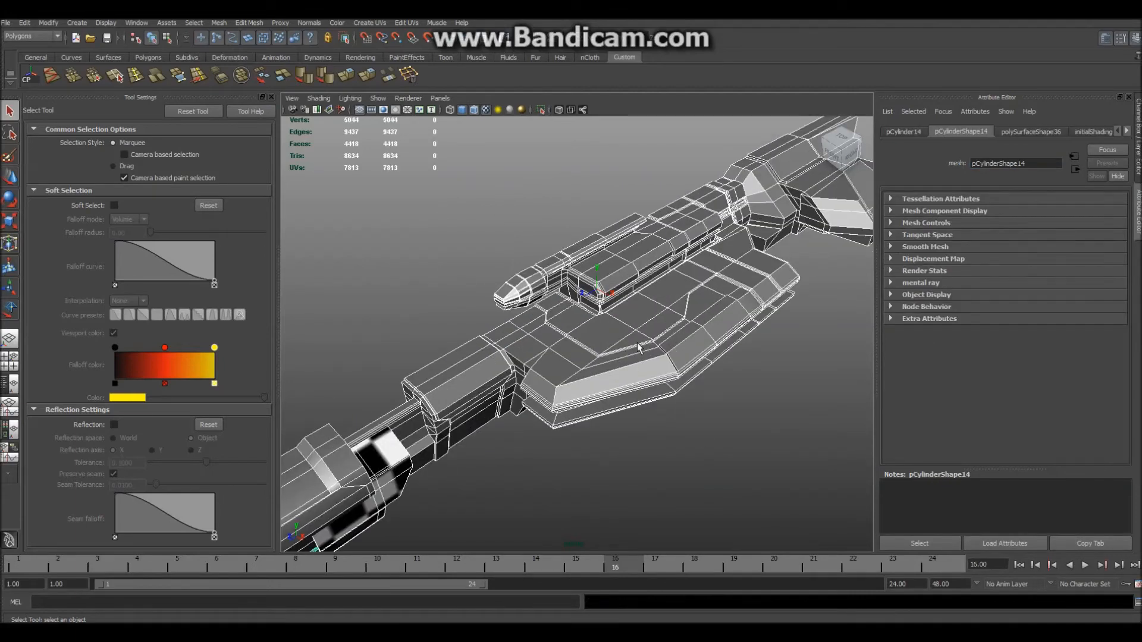
left_click(632, 340, "shift")
left_click(609, 277, "shift")
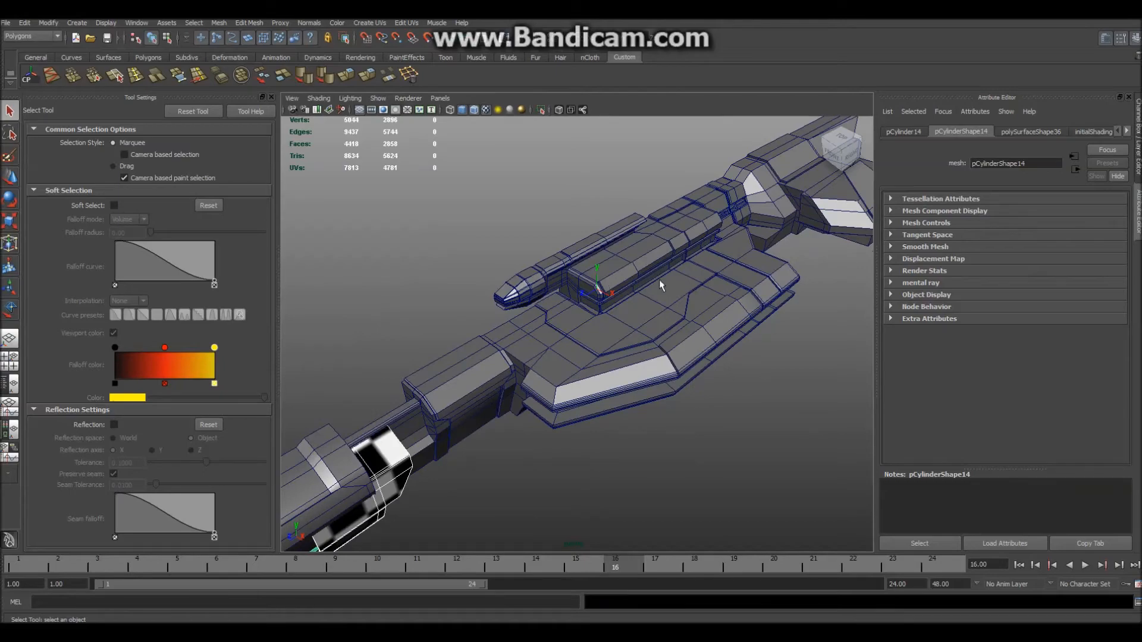
Assign a new Blinn material named Engine_Armor to the remaining selected meshes and clear the selection
left_click_drag(486, 479, 494, 409, "alt")
right_click_drag(470, 377, 494, 557)
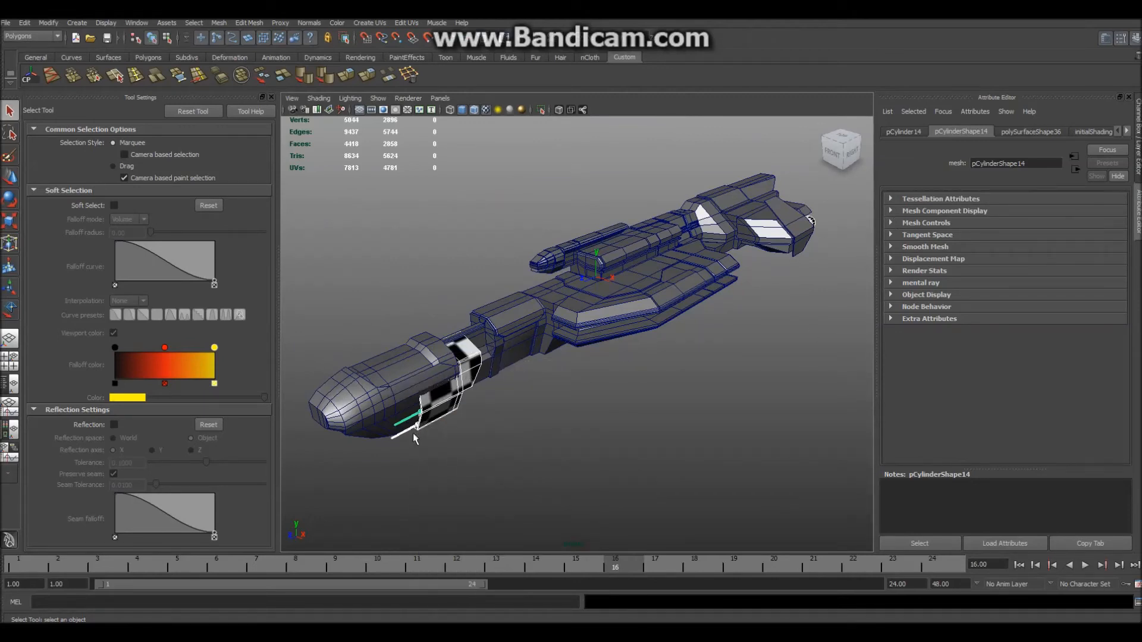
right_click_drag(443, 400, 470, 571)
left_click(498, 244)
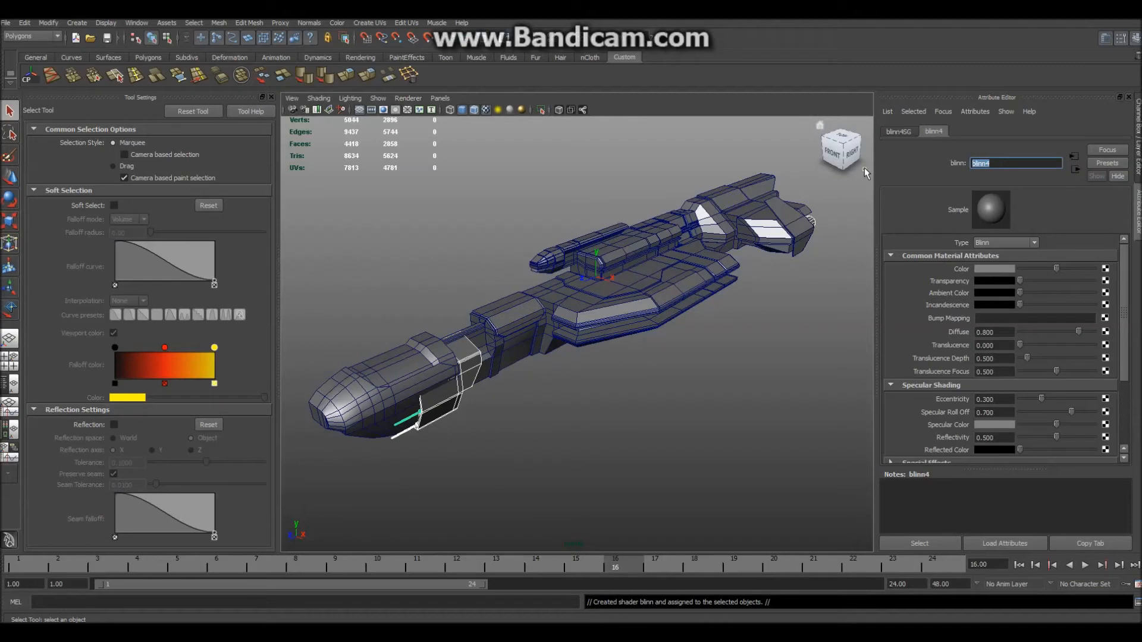
type("Engine_Armor")
key("Return")
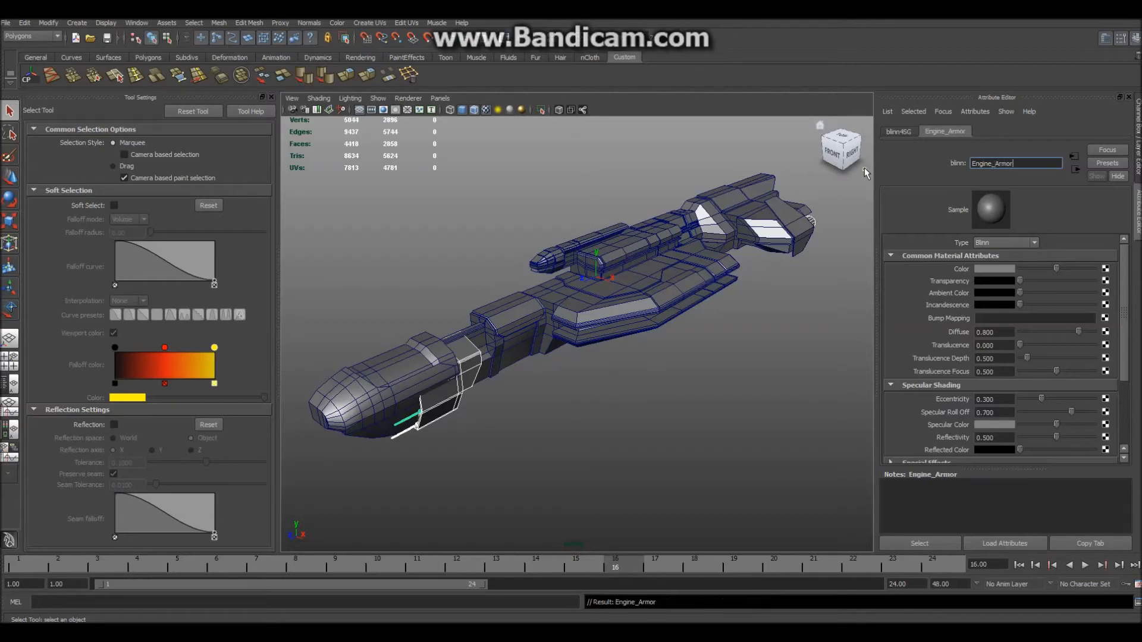
left_click(826, 341)
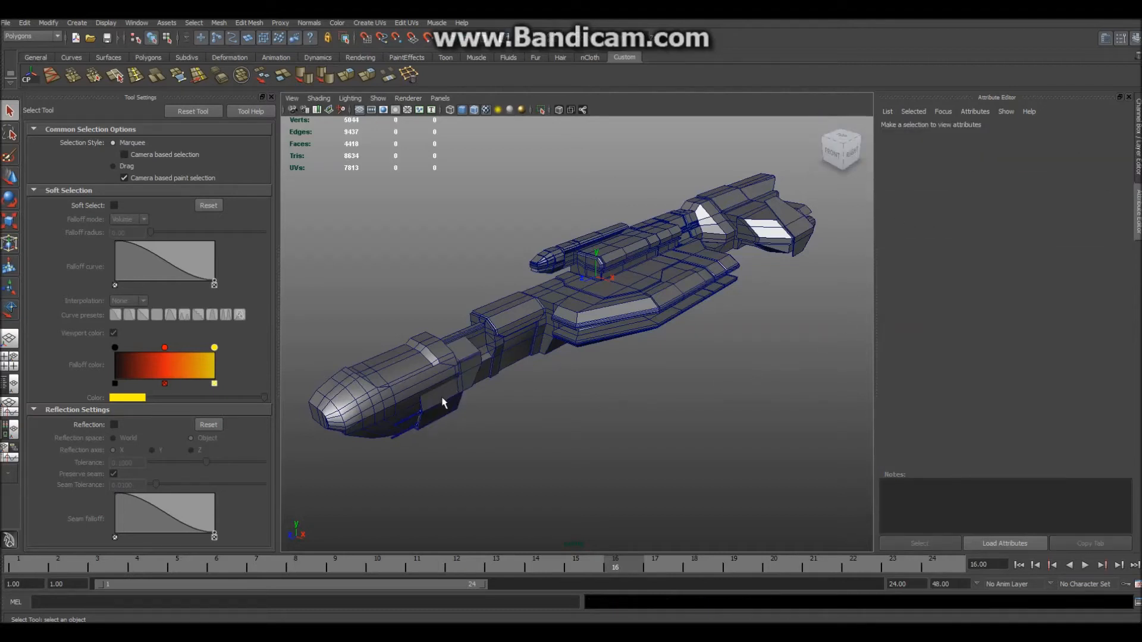
mouse_move(638, 455)
left_mouse_down("alt")
mouse_move(607, 466)
mouse_move(642, 459)
left_mouse_up("alt")
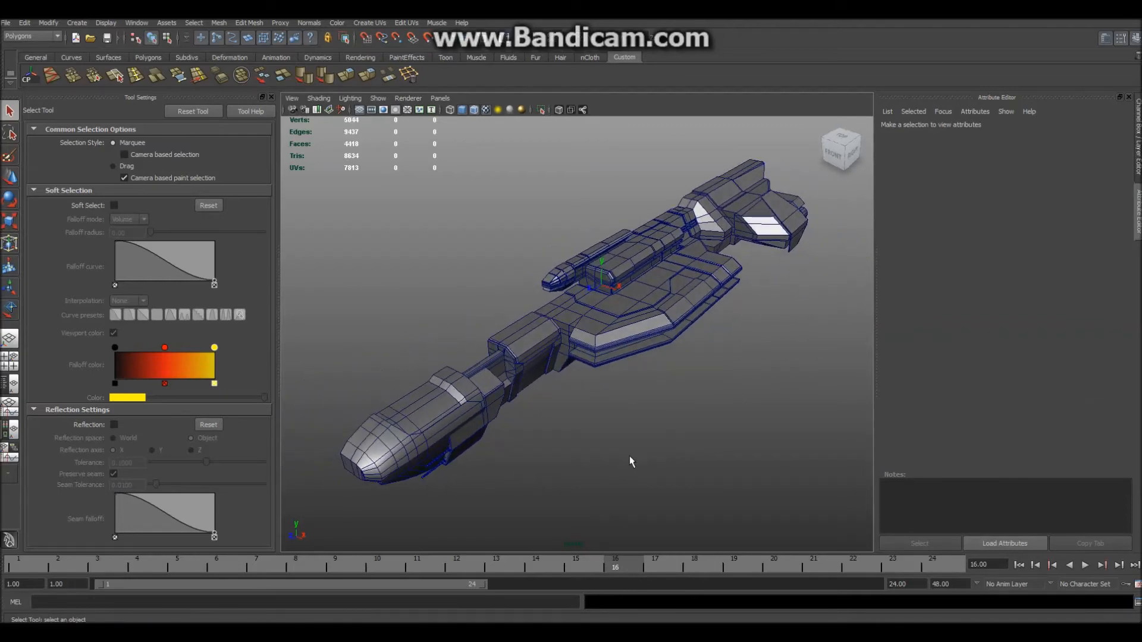
key("F12")
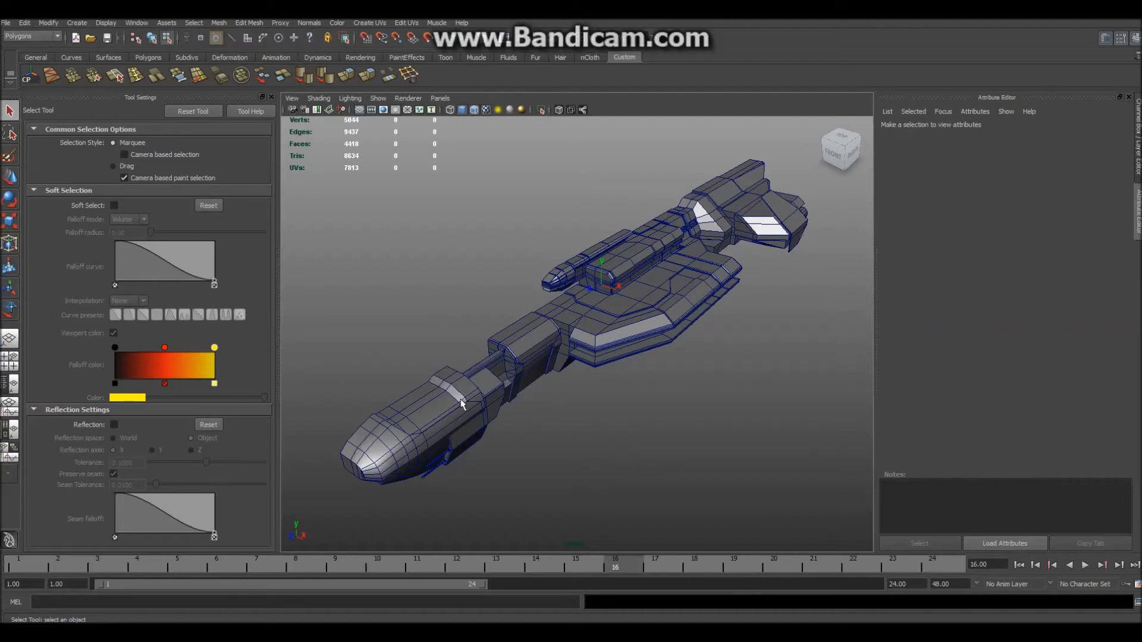
left_click(460, 422)
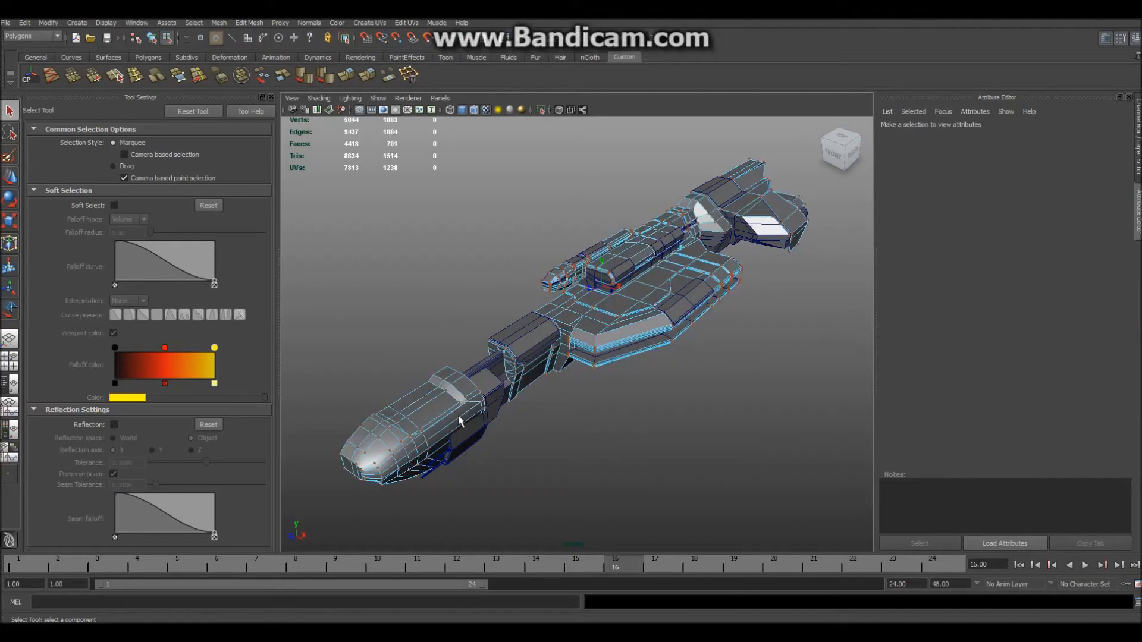
right_click_drag(587, 317, 623, 303)
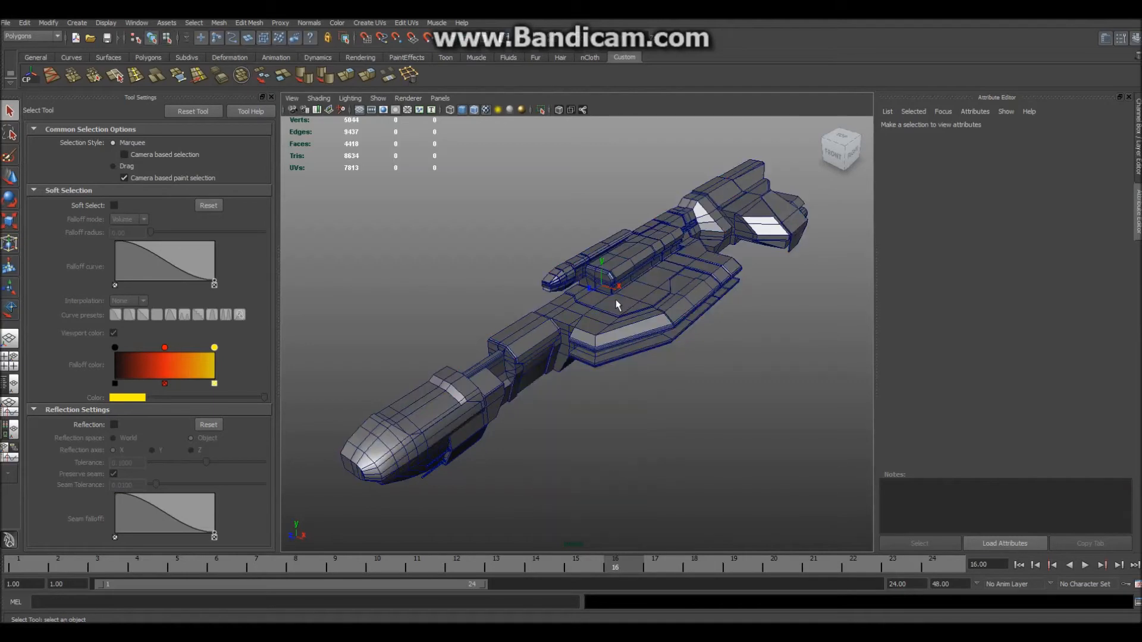
Select the Body mesh, open the UV Texture Editor and place its window beside the model
left_click(614, 302)
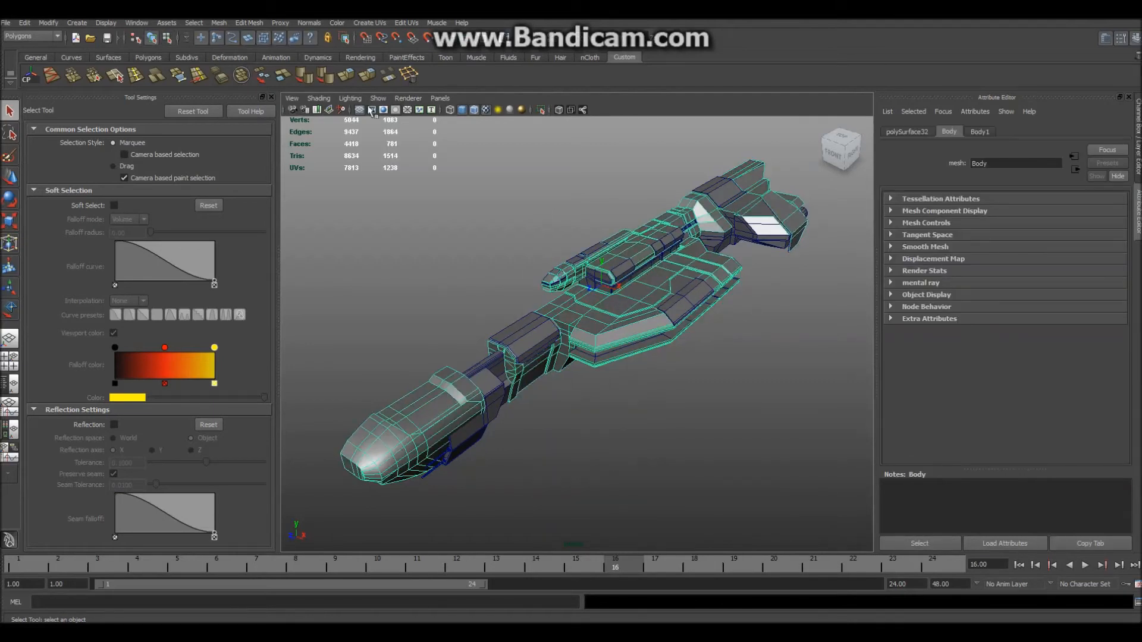
left_click(370, 24)
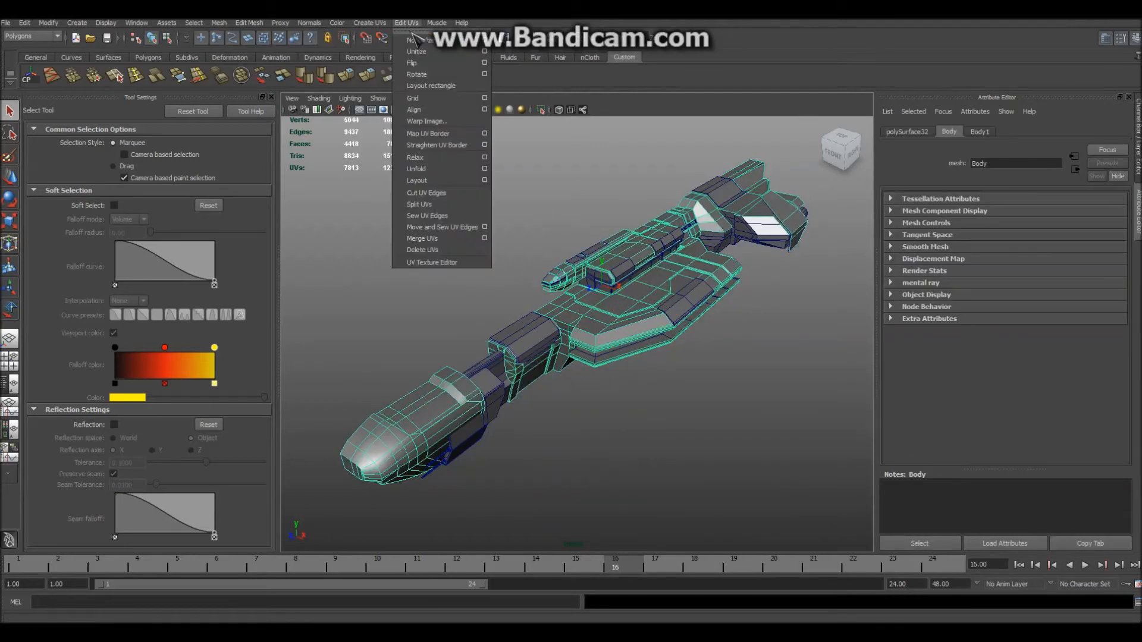
left_click(397, 257)
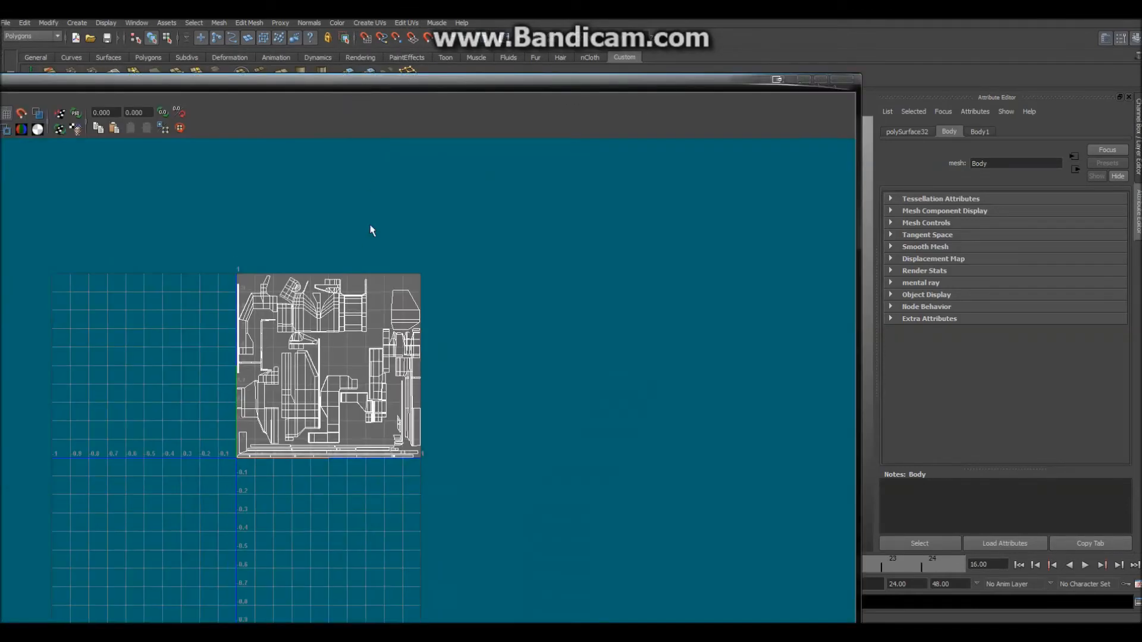
left_click_drag(852, 97, 211, 326)
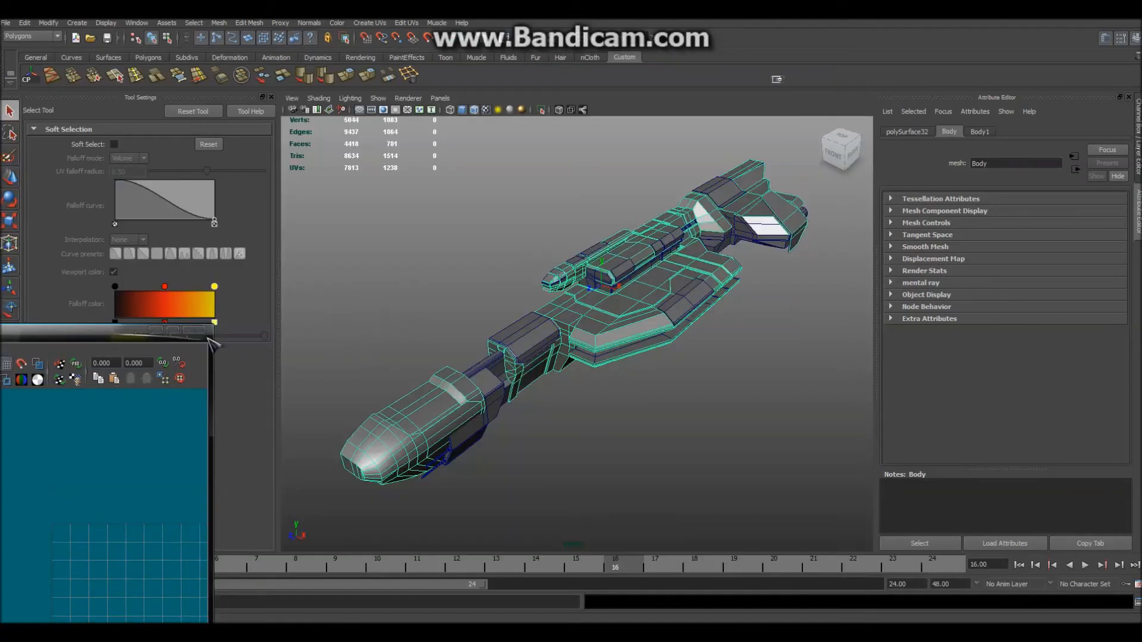
left_click_drag(92, 342, 957, 110)
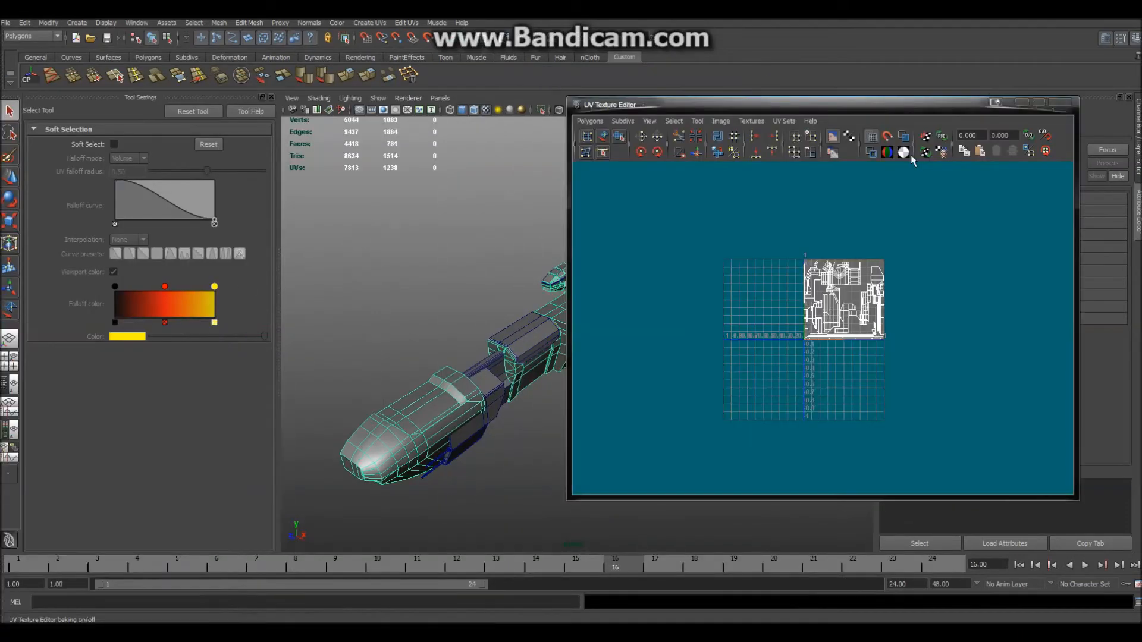
Select all of the Body mesh's faces in the UV layout and save a UV snapshot named BodyUV in Maya IFF format
right_click_drag(824, 321, 827, 349)
left_click_drag(769, 221, 989, 448)
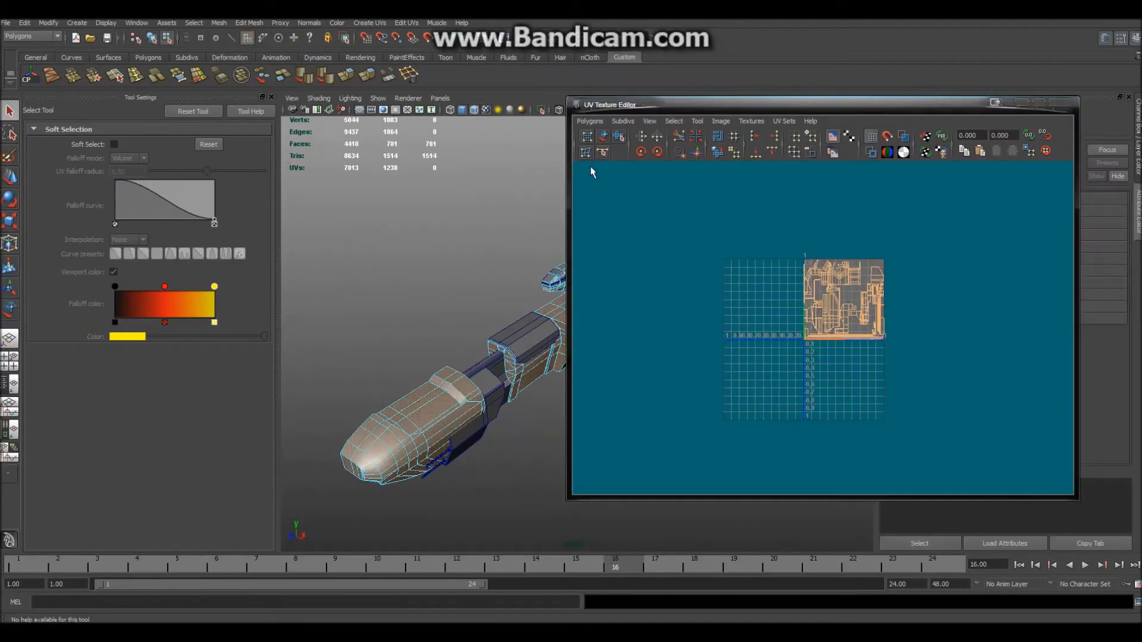
left_click(588, 121)
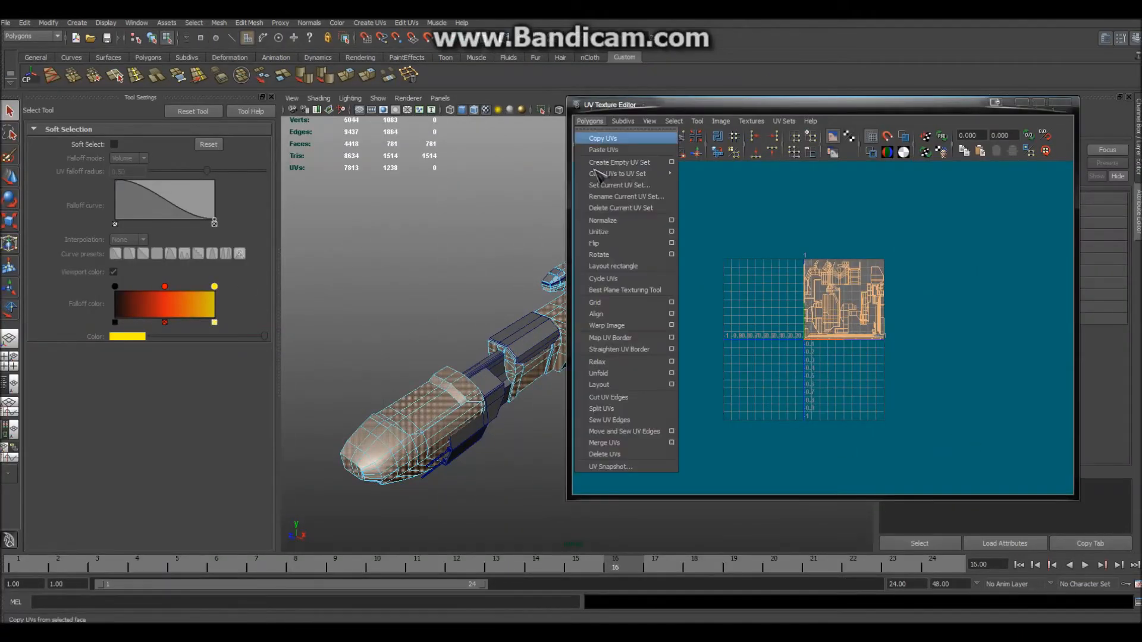
left_click(622, 468)
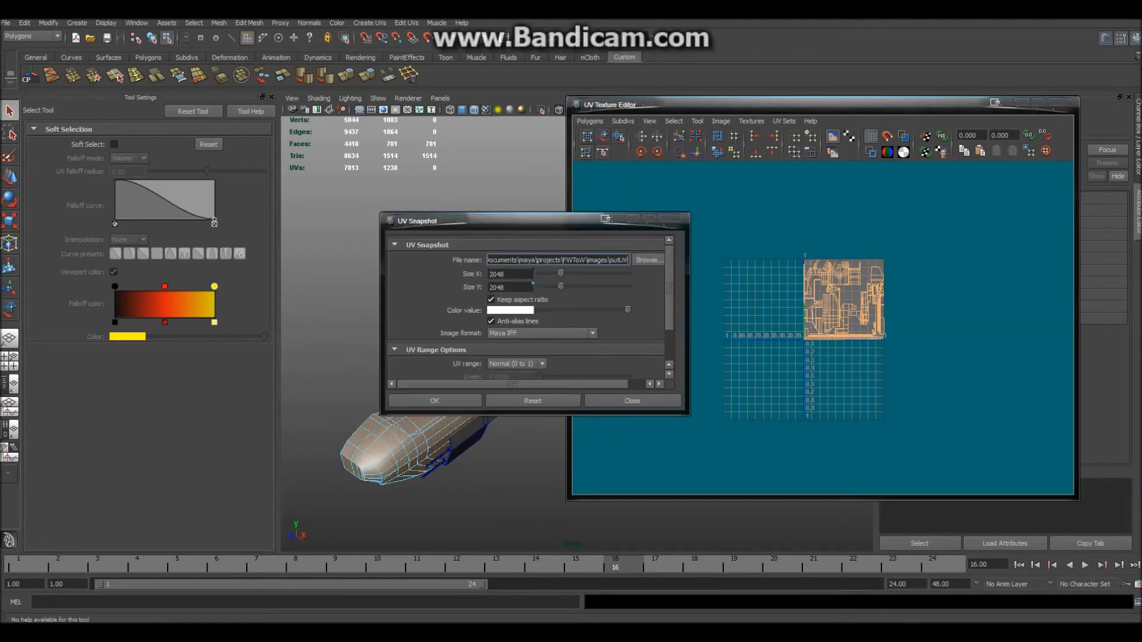
double_click(617, 260)
type("BodyUV")
left_click(546, 334)
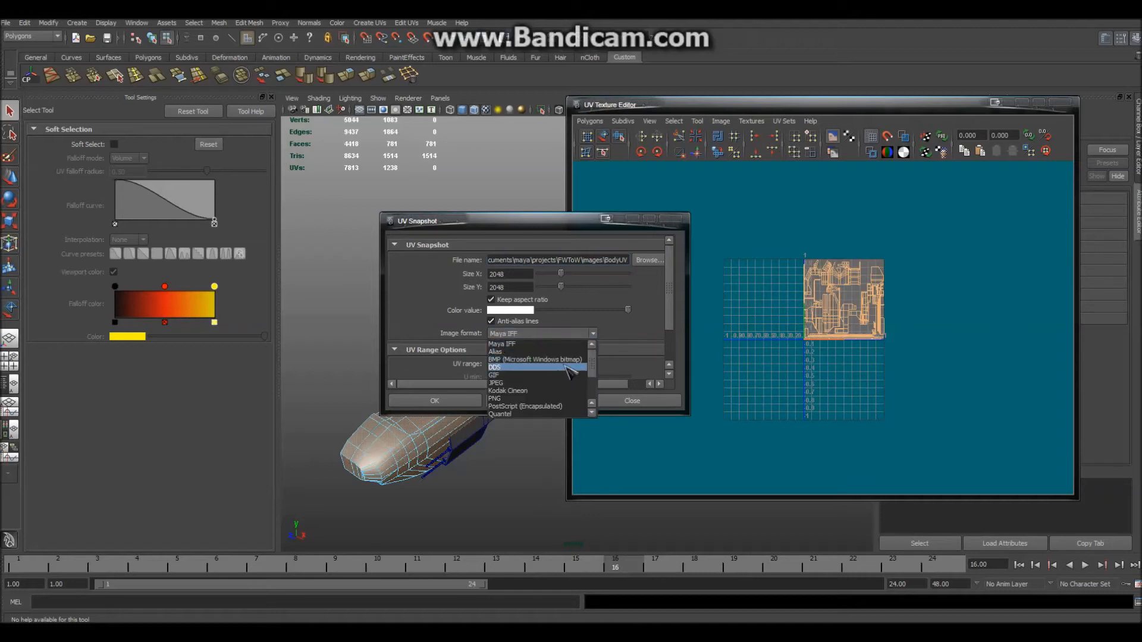
left_click(606, 355)
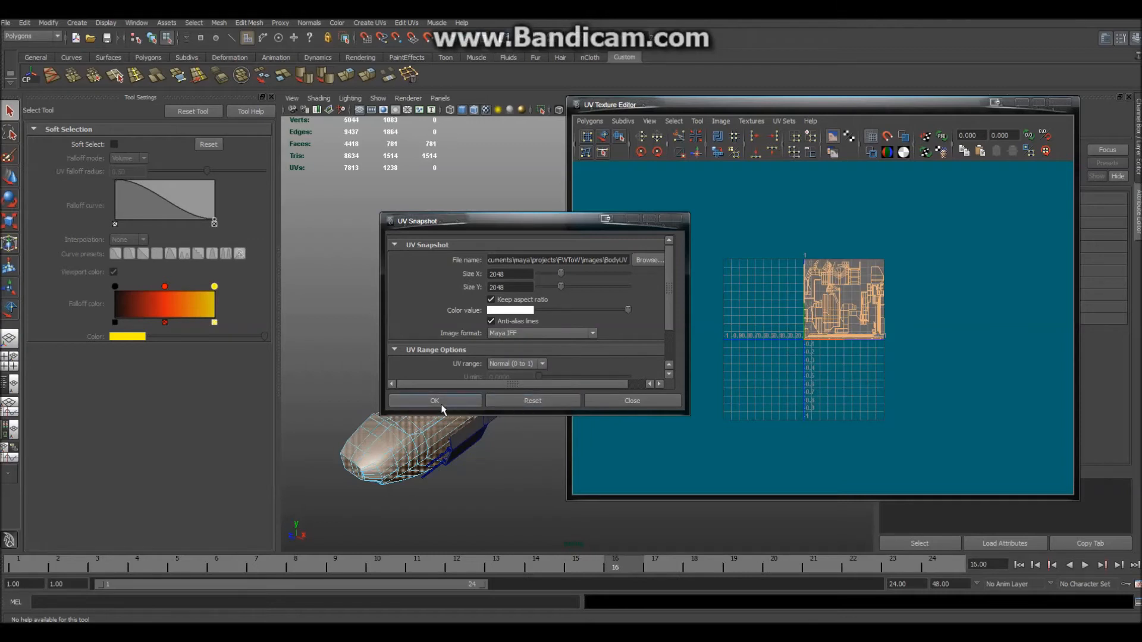
scroll(562, 319, "down", 2)
left_click(455, 402)
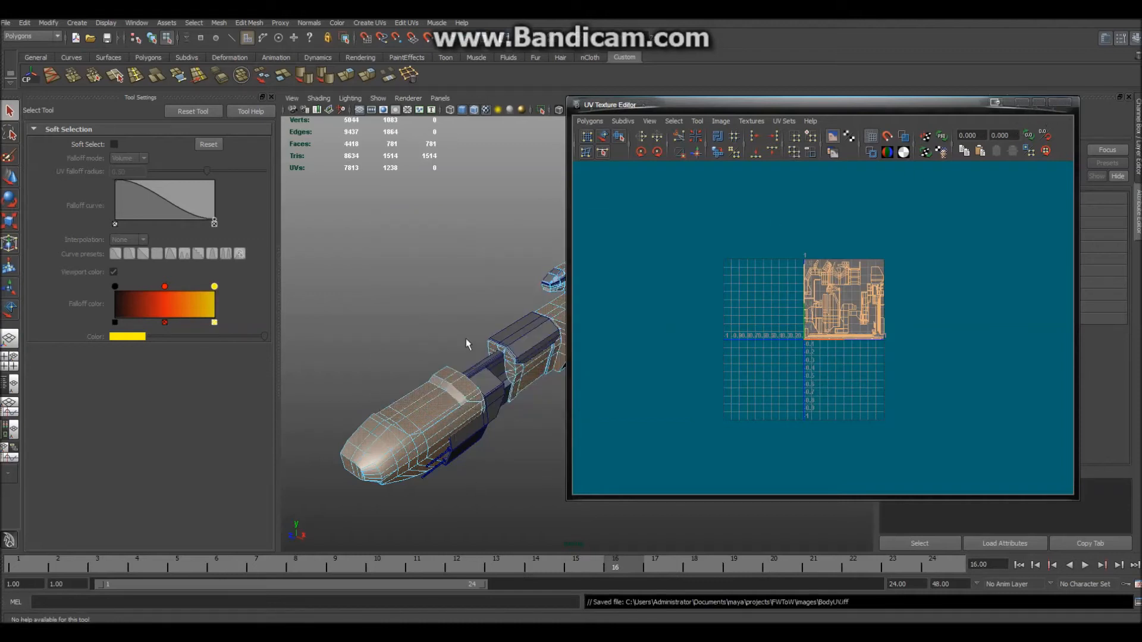
Select all faces of the Detail mesh in the UV layout and save a UV snapshot named DetailUV
left_click(432, 349)
right_click_drag(804, 336, 804, 359)
left_click_drag(775, 230, 993, 377)
left_click(591, 122)
left_click(601, 466)
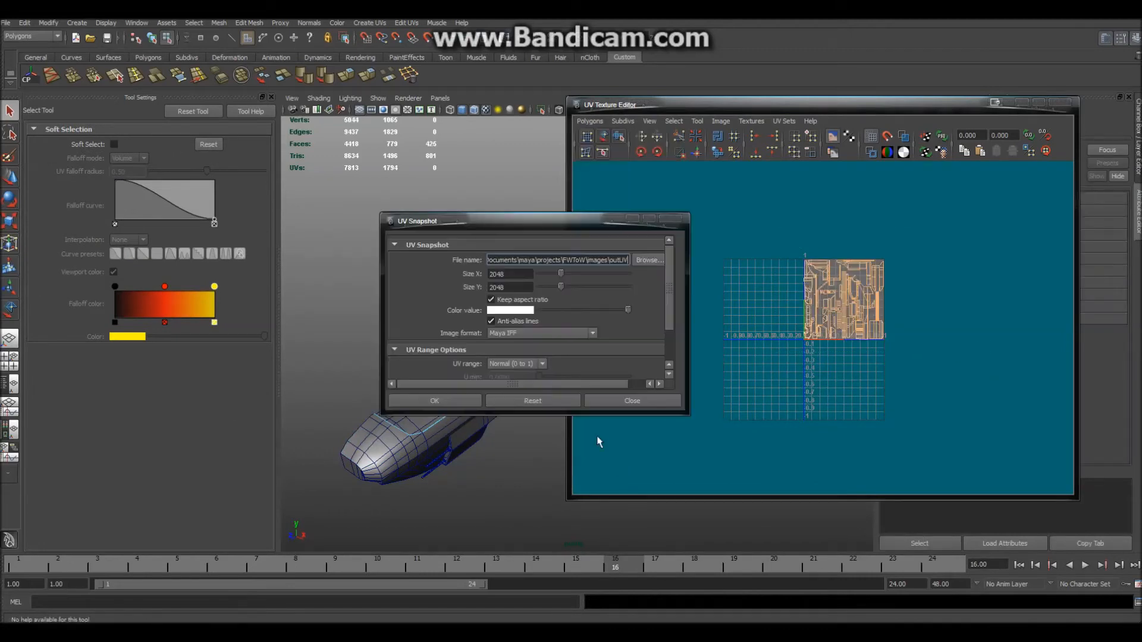
double_click(617, 260)
type("DetailUV")
left_click(410, 402)
Return to object mode, select the whole ship and remove the Body and Detail meshes from the selection
scroll(465, 437, "down", 7)
right_click_drag(515, 356, 562, 339)
left_click(497, 285)
left_click_drag(498, 285, 384, 383, "alt")
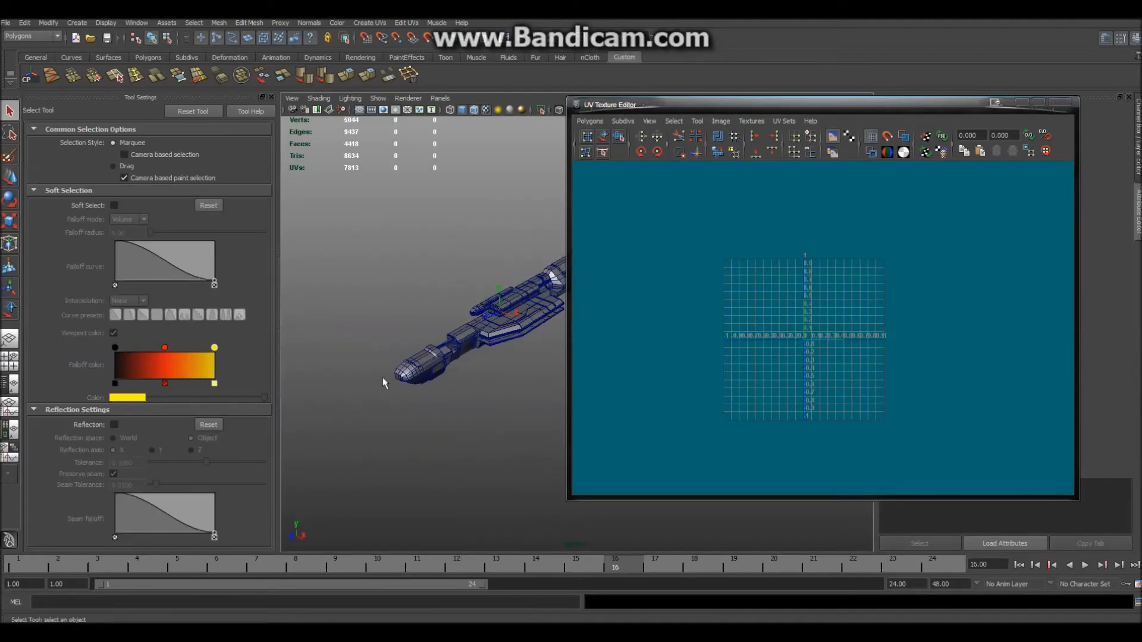
left_click_drag(418, 240, 703, 453)
scroll(374, 413, "up", 5)
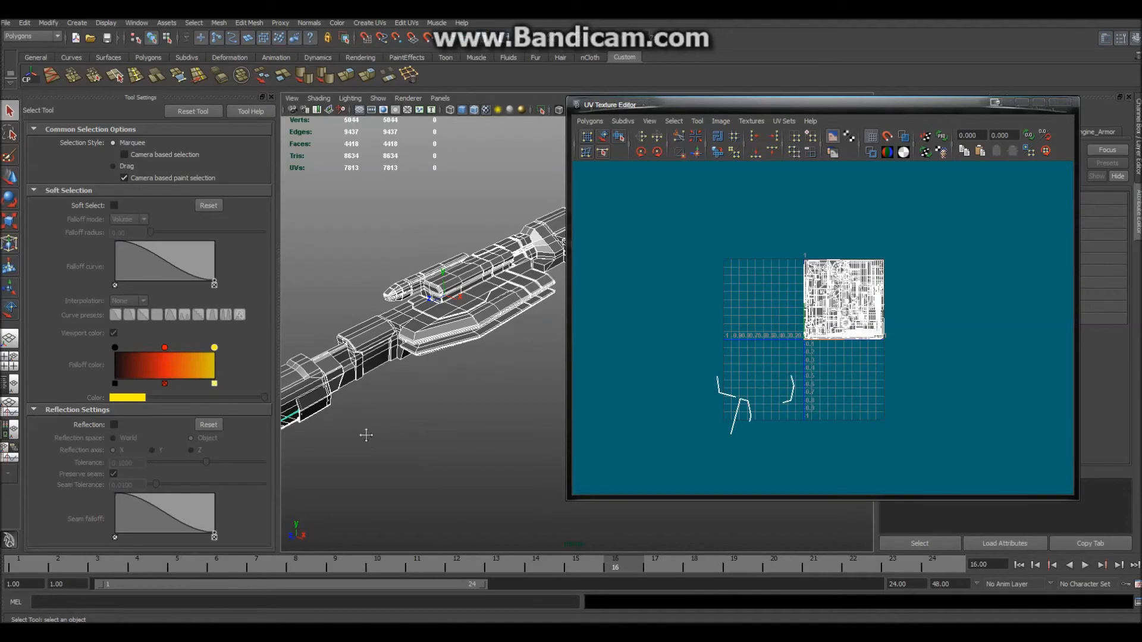
middle_click_drag(364, 434, 458, 406, "alt")
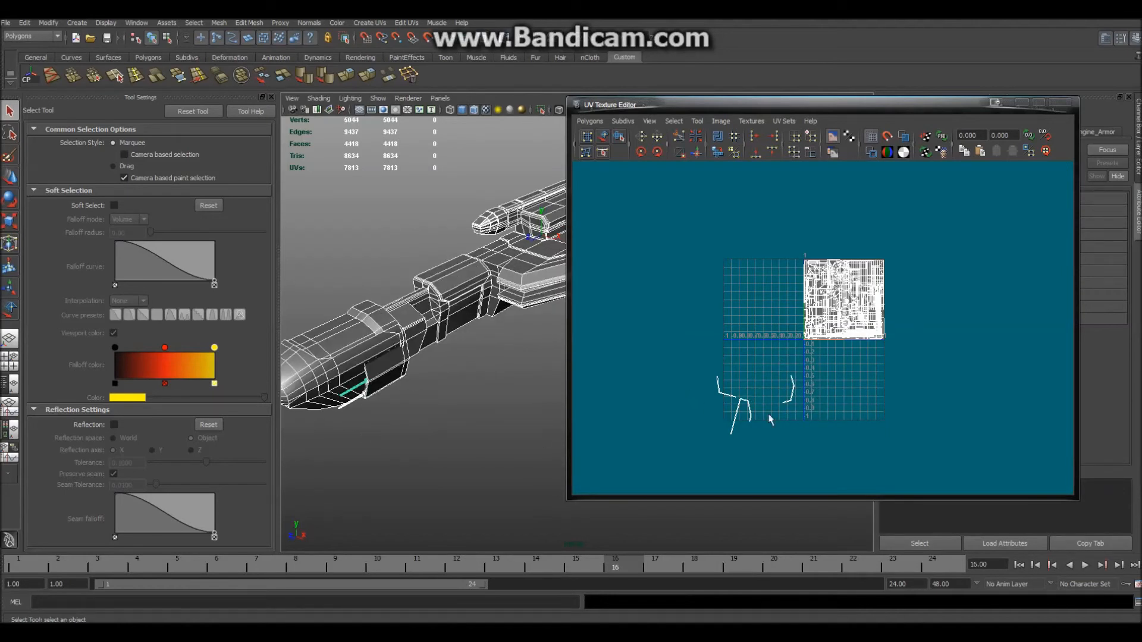
middle_click_drag(346, 380, 370, 371, "alt")
left_click(358, 334, "shift")
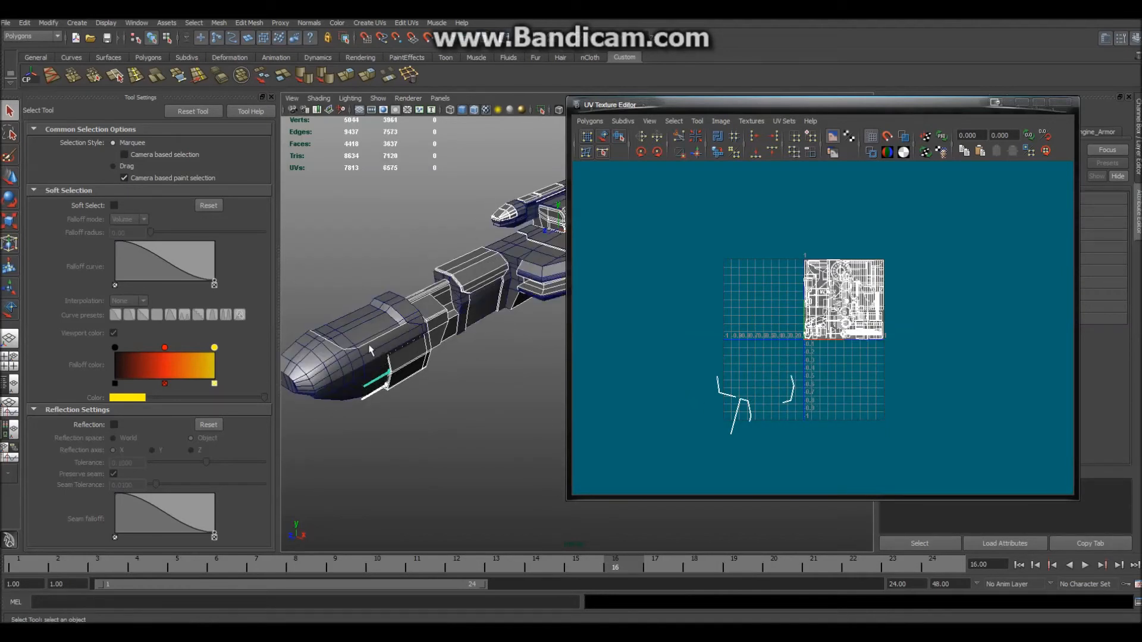
left_click(479, 300, "shift")
middle_click_drag(468, 379, 502, 388, "alt")
scroll(501, 388, "up", 3)
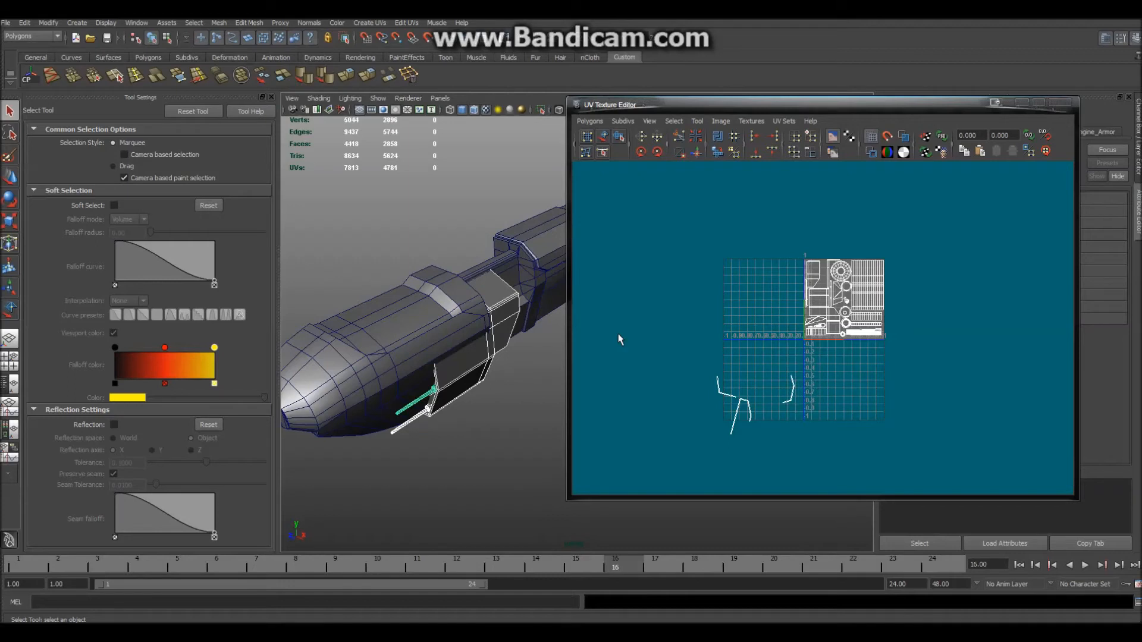
Select all faces of the remaining armor and engine meshes in the UV layout and save a UV snapshot named EngineArmorUV
right_click_drag(818, 326, 821, 351)
left_click_drag(790, 237, 929, 365)
left_click(590, 120)
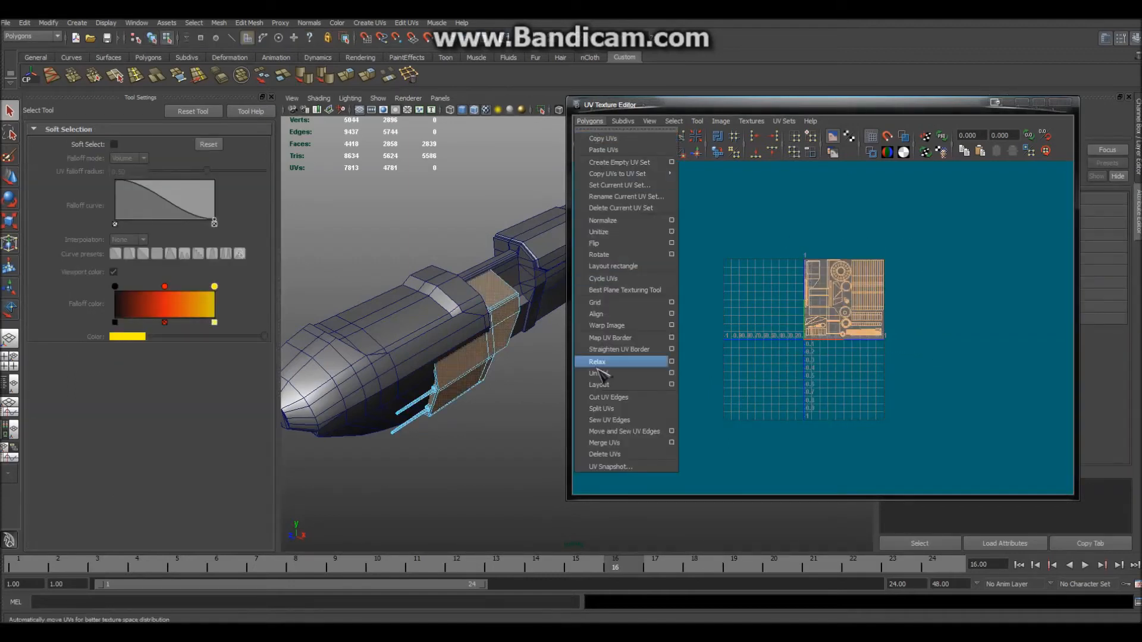
left_click(654, 467)
left_click_drag(609, 260, 643, 265)
type("En")
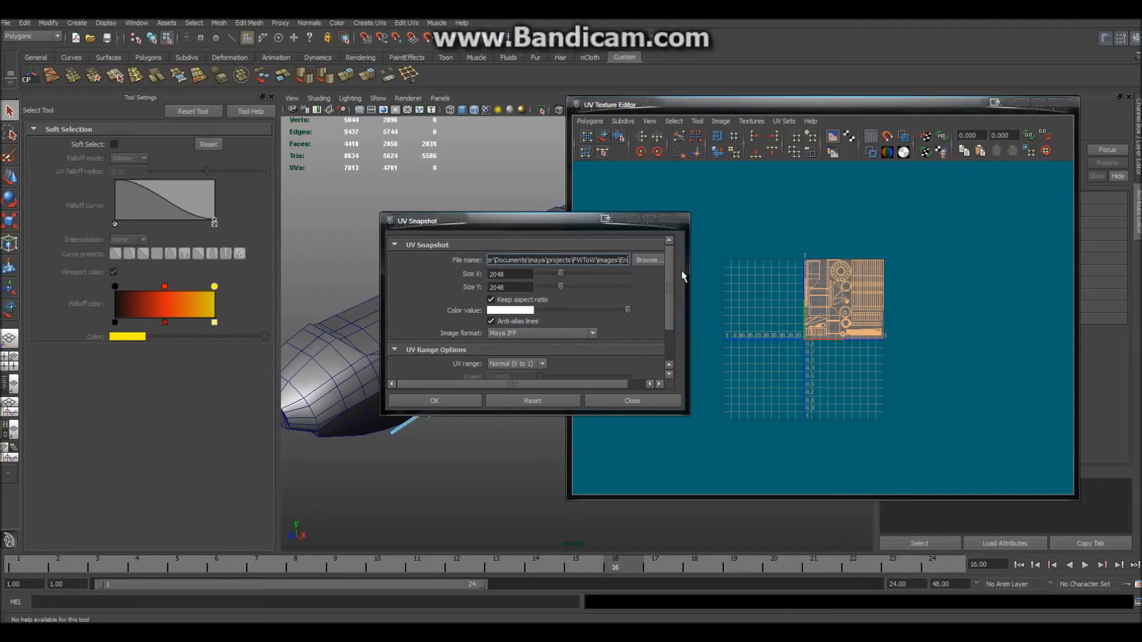
type("gineArmorUV")
left_click(458, 403)
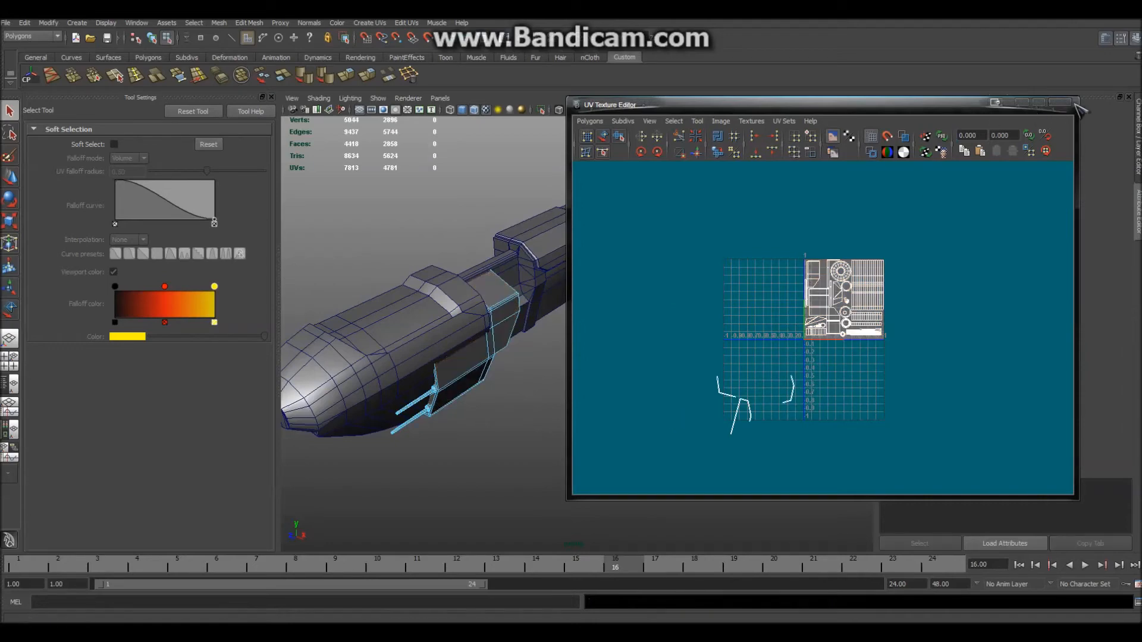
Close the UV Texture Editor and return the ship to object mode with nothing selected
left_click(1069, 103)
scroll(745, 328, "down", 3)
right_click_drag(540, 270, 571, 257)
left_click(541, 223)
left_click_drag(675, 305, 706, 413, "alt")
scroll(729, 394, "up", 3)
middle_click_drag(707, 418, 715, 405, "alt")
mouse_move(714, 405)
left_mouse_down("alt")
mouse_move(694, 415)
mouse_move(724, 398)
mouse_move(705, 406)
left_mouse_up("alt")
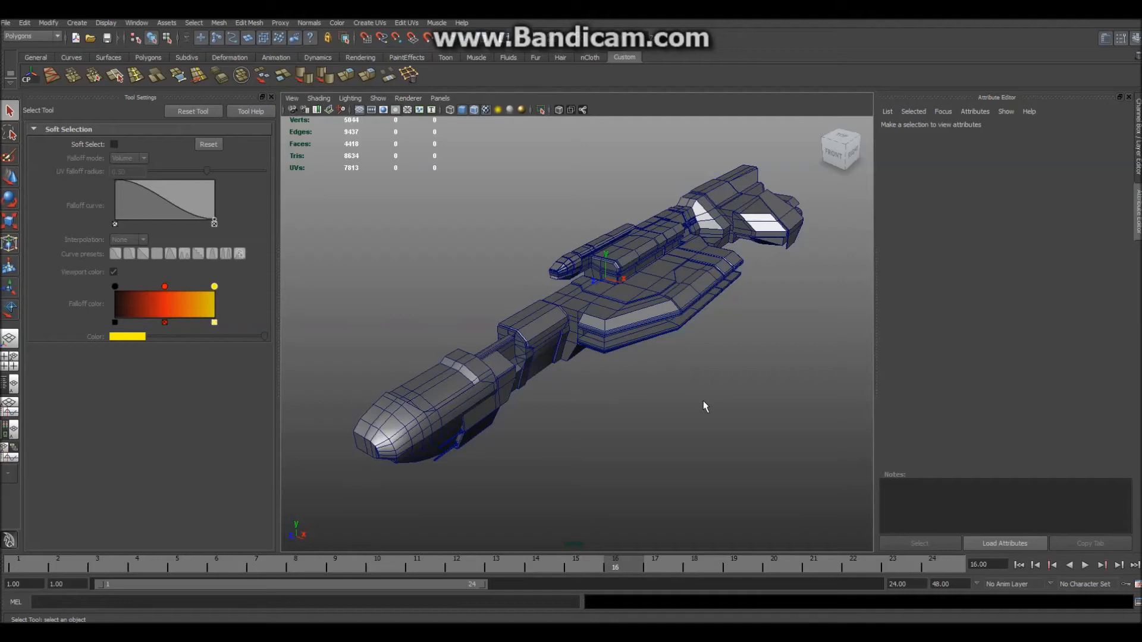
Save the scene, continuing past the student version notice, and clear the selection
left_click(536, 335)
key("ctrl+s")
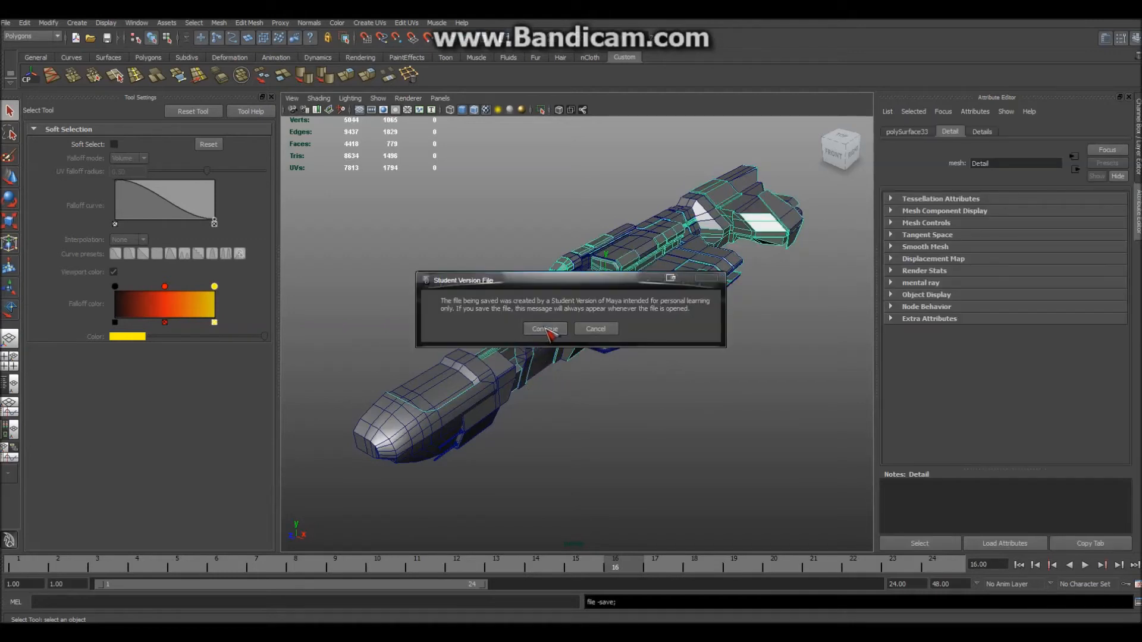
left_click(549, 331)
left_click(572, 434)
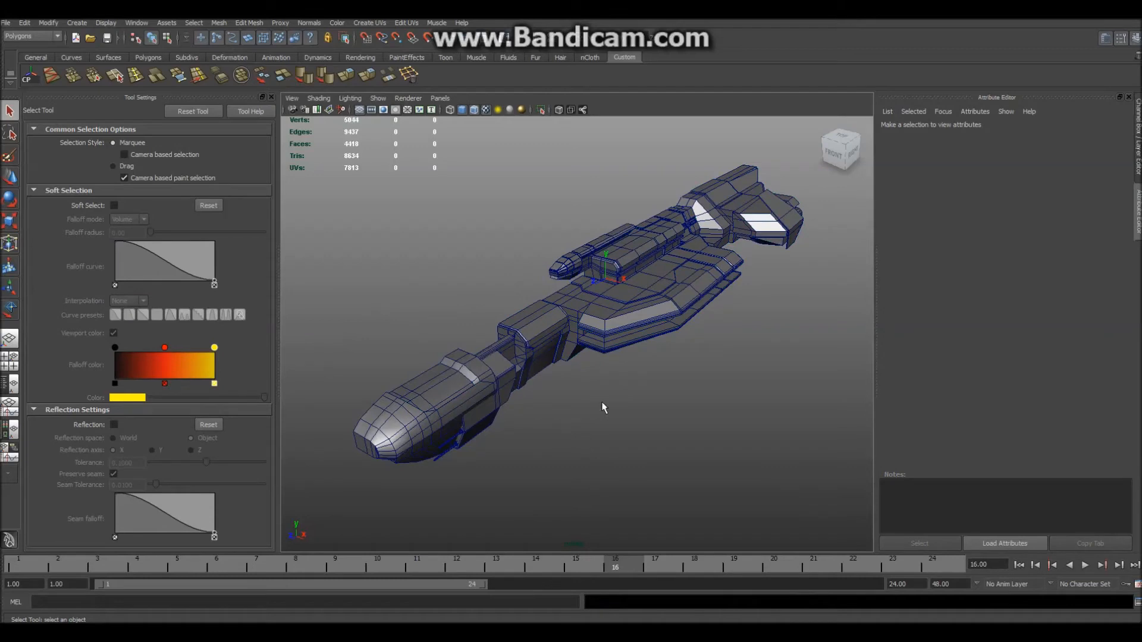
Select all of the ship's meshes and create a display layer from them
left_click(1138, 143)
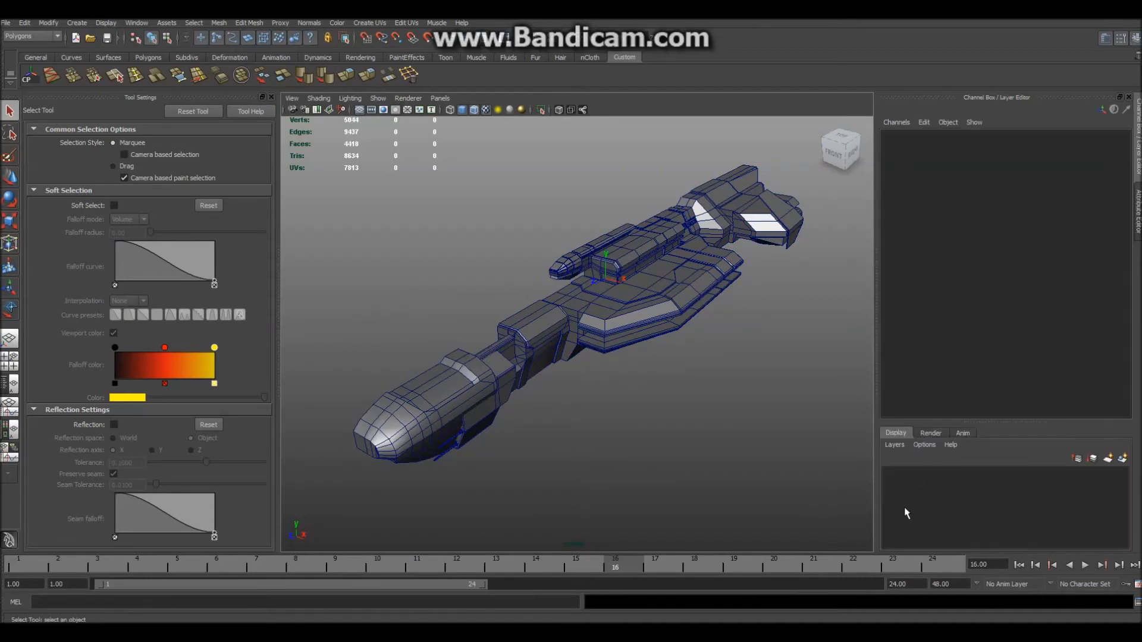
left_click(440, 393)
left_click_drag(387, 218, 792, 543)
right_click_drag(684, 395, 434, 226, "alt")
left_click_drag(396, 226, 787, 473)
left_click(894, 445)
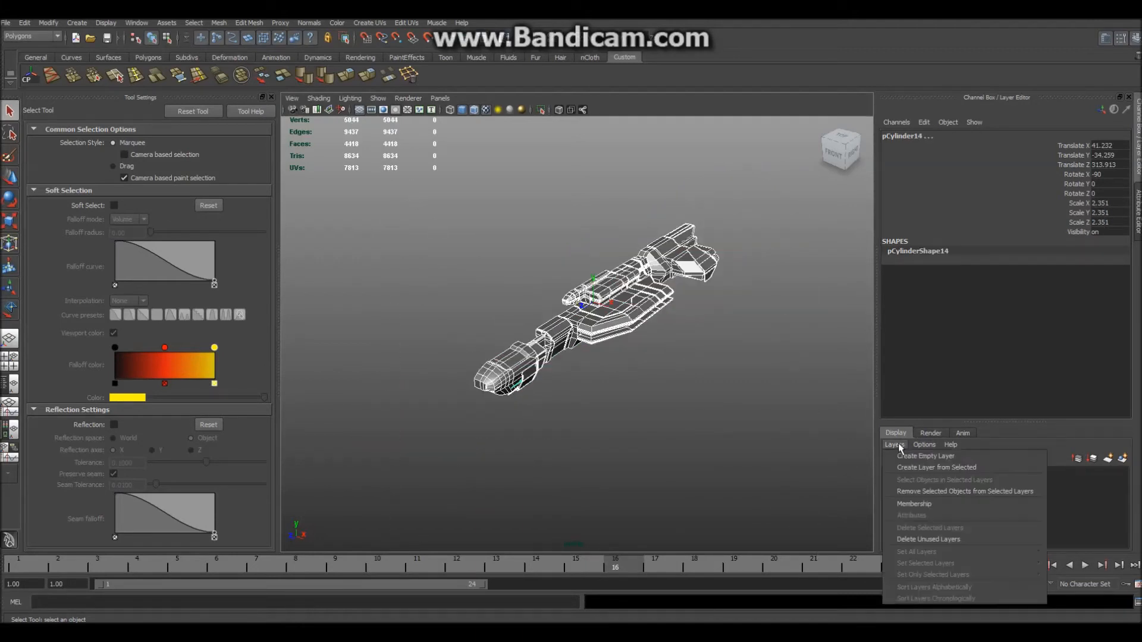
left_click(916, 468)
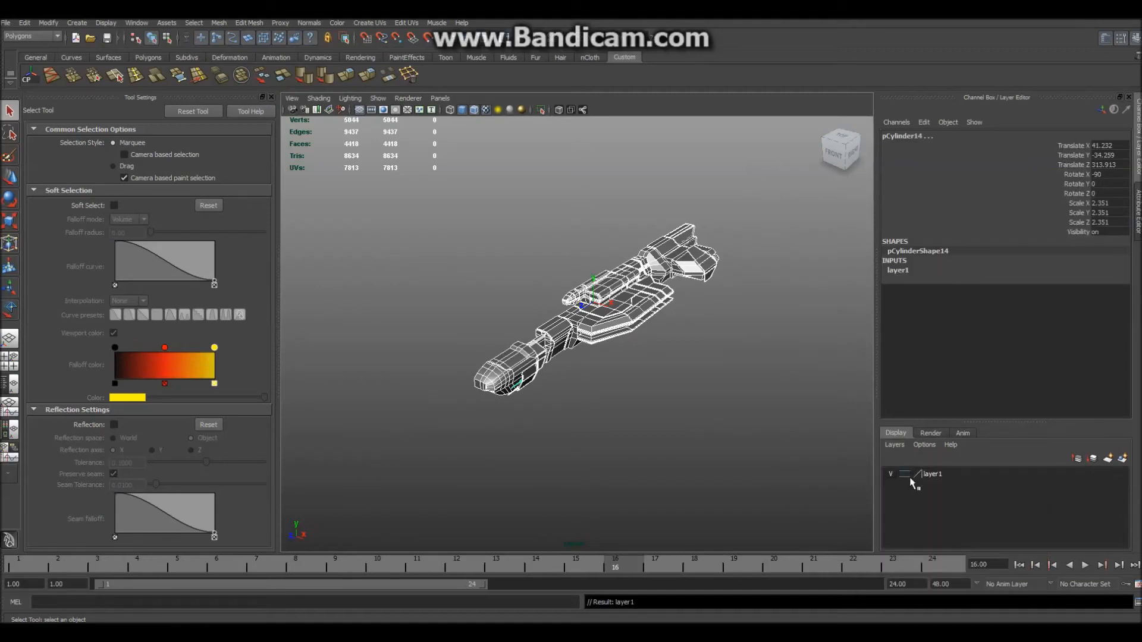
Name the new display layer Work and clear the mesh selection
double_click(934, 475)
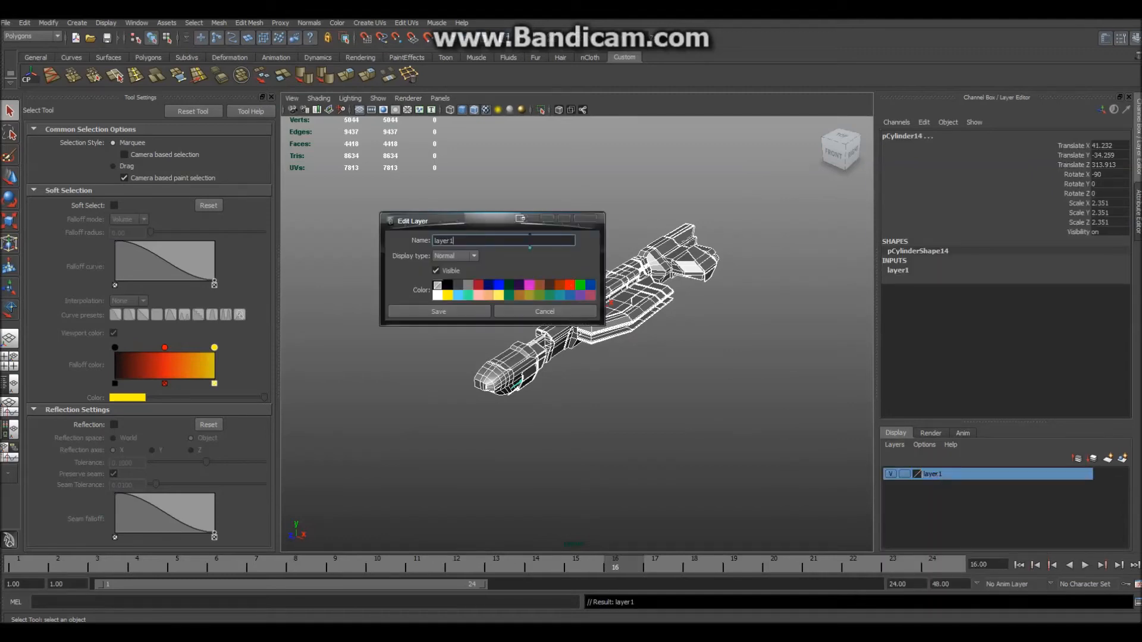
type("Work")
left_click(445, 308)
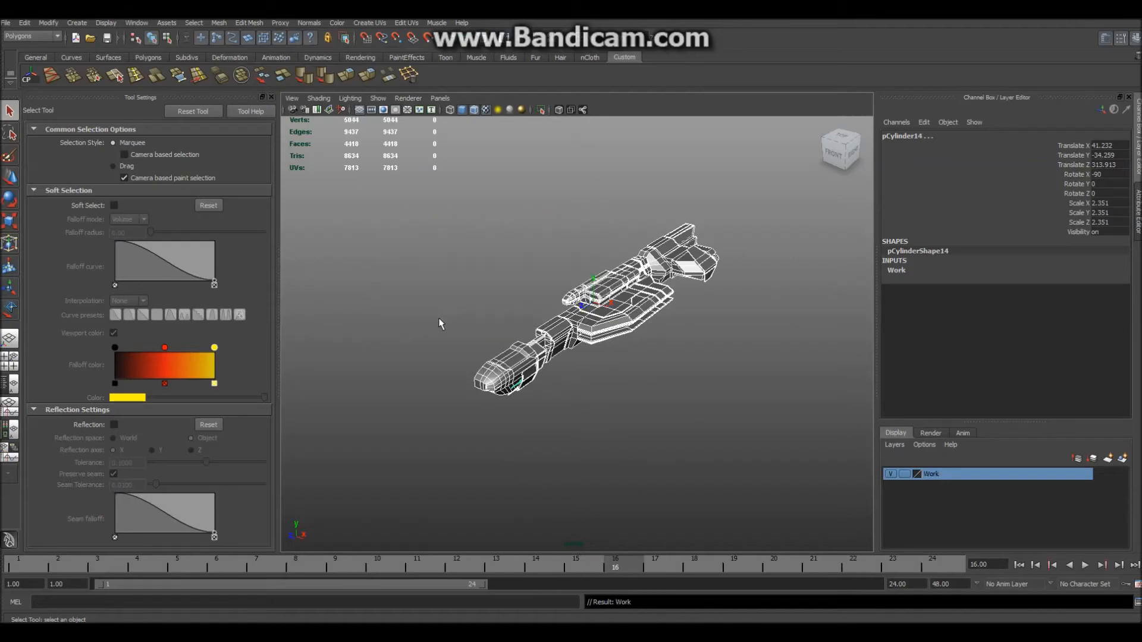
left_click(432, 331)
Try putting the Body mesh on its own display layer and toggling its visibility, and undo the layer creation
right_click_drag(432, 331, 485, 363, "alt")
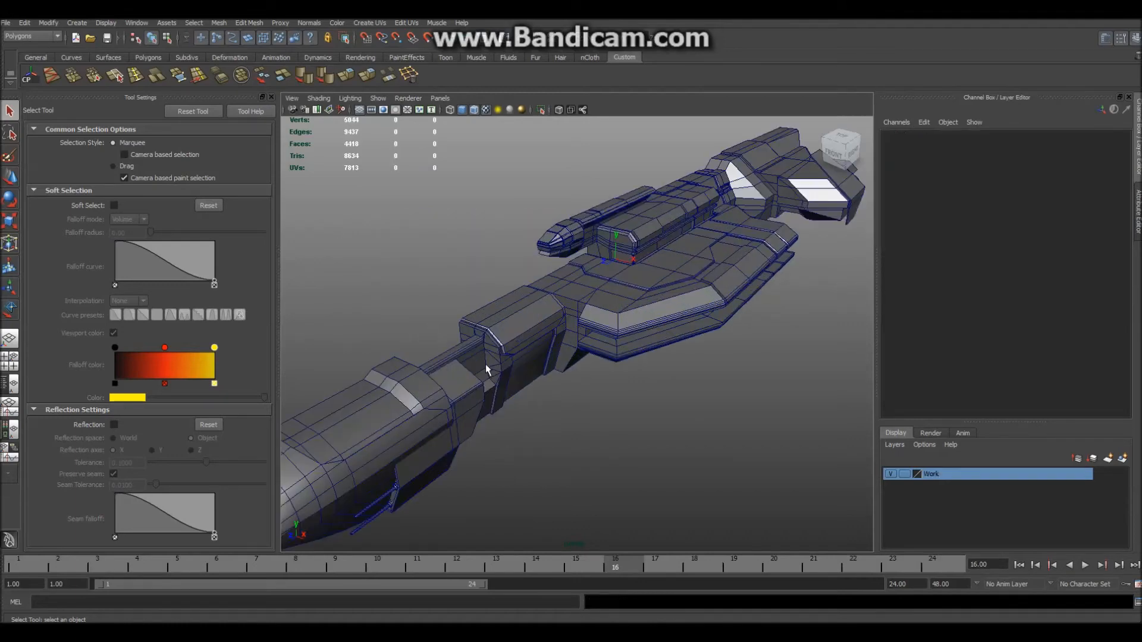
left_click(394, 420)
key("f")
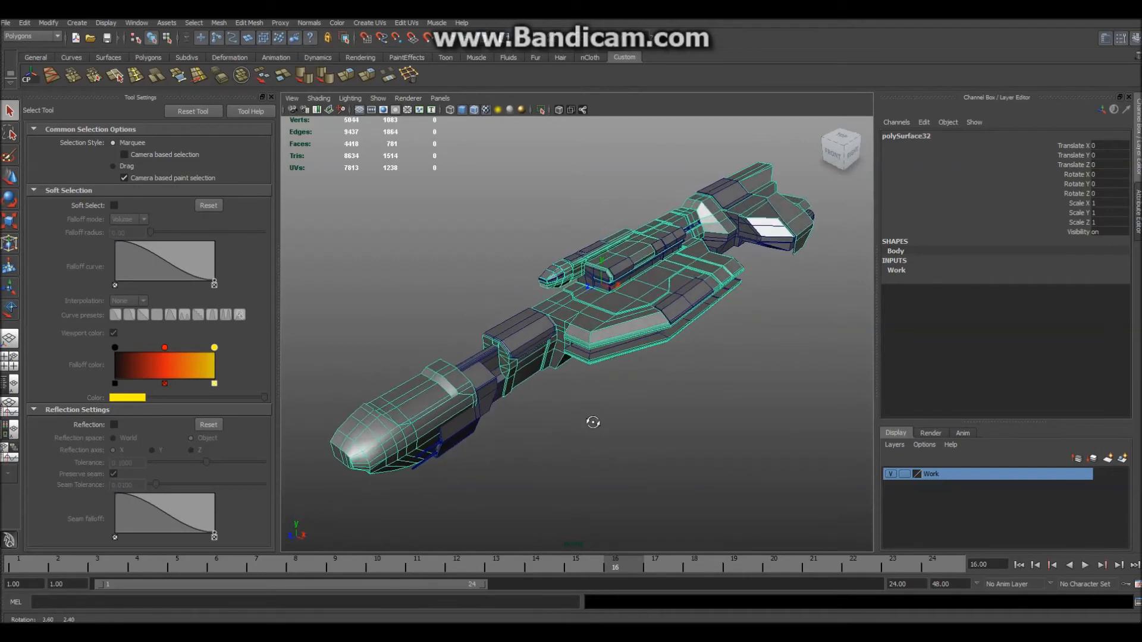
left_click(893, 445)
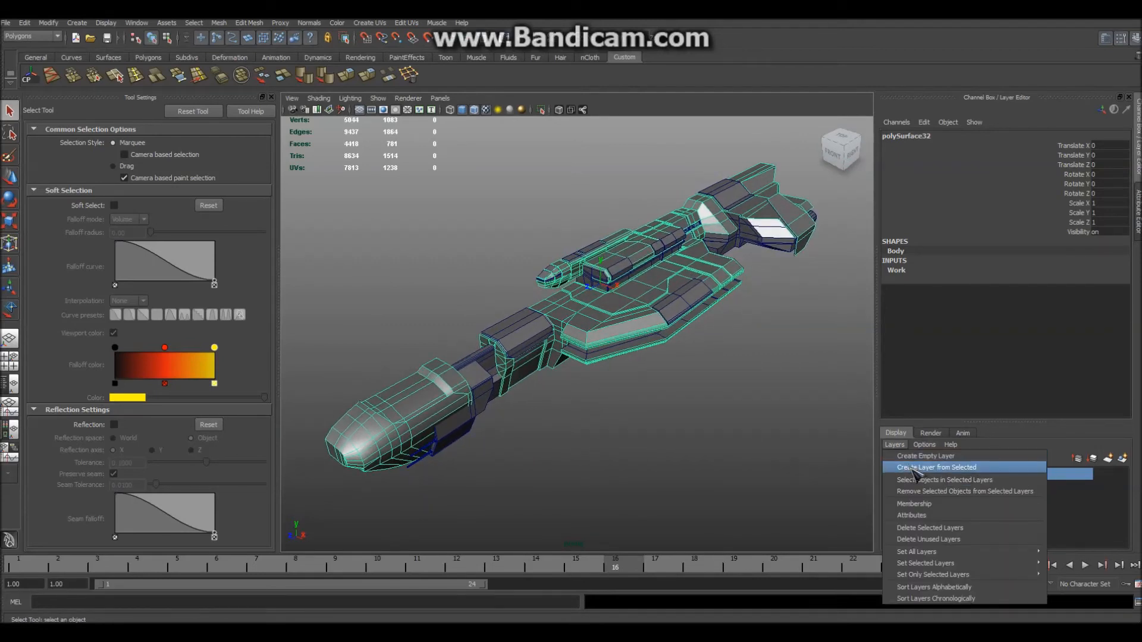
left_click(909, 468)
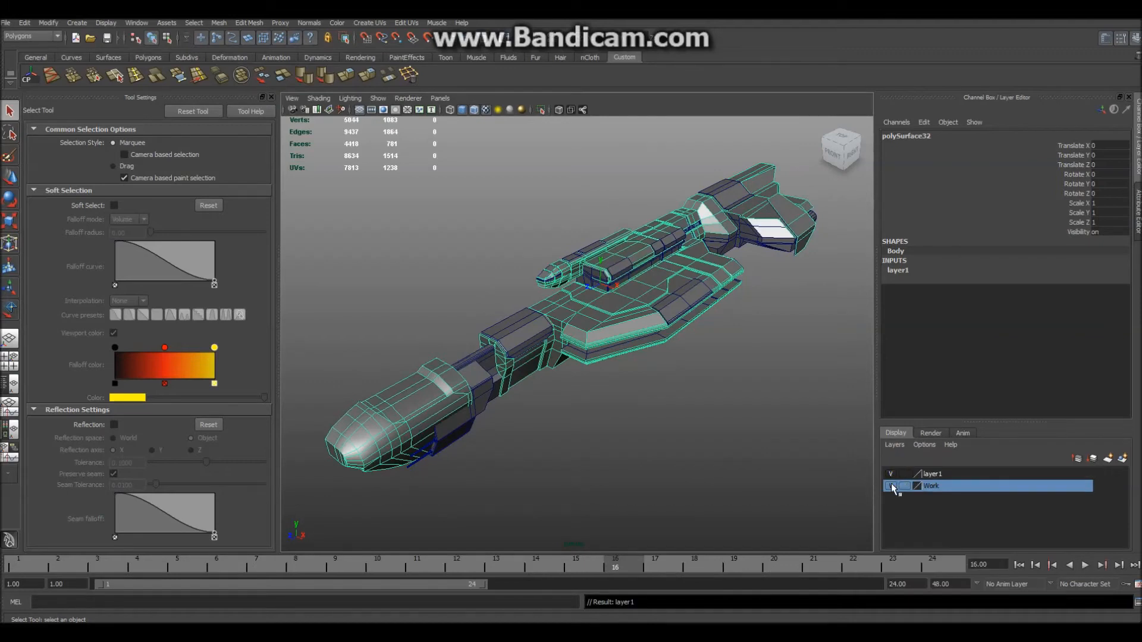
left_click(891, 474)
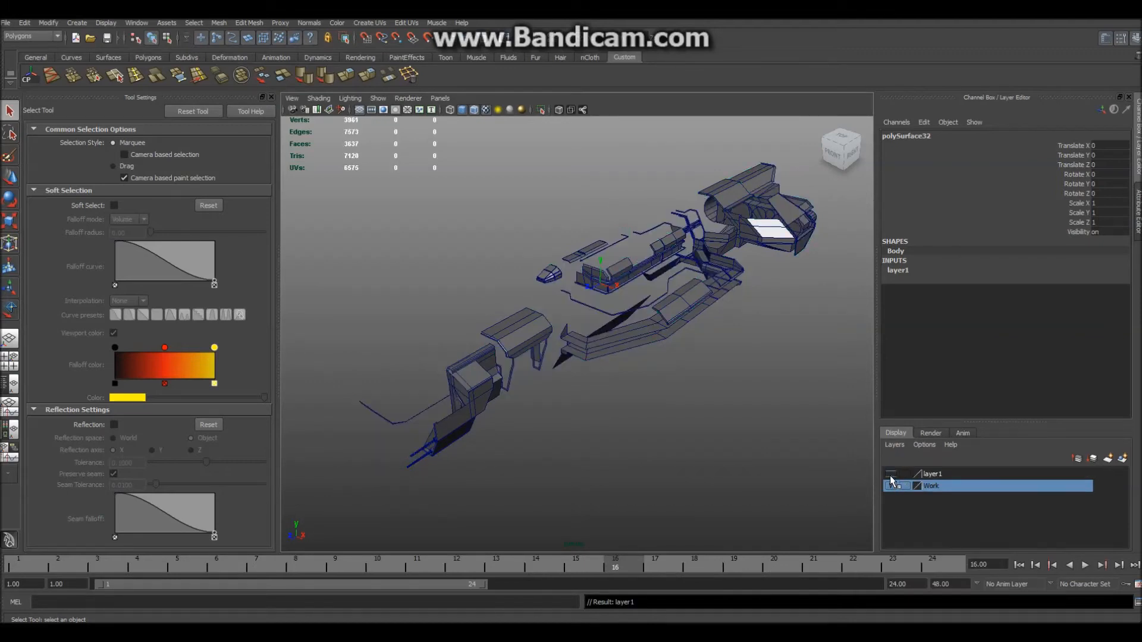
left_click(890, 474)
key("ctrl+z")
key("ctrl+z")
key("ctrl+z")
left_click(717, 475)
left_click(384, 406)
left_click(929, 433)
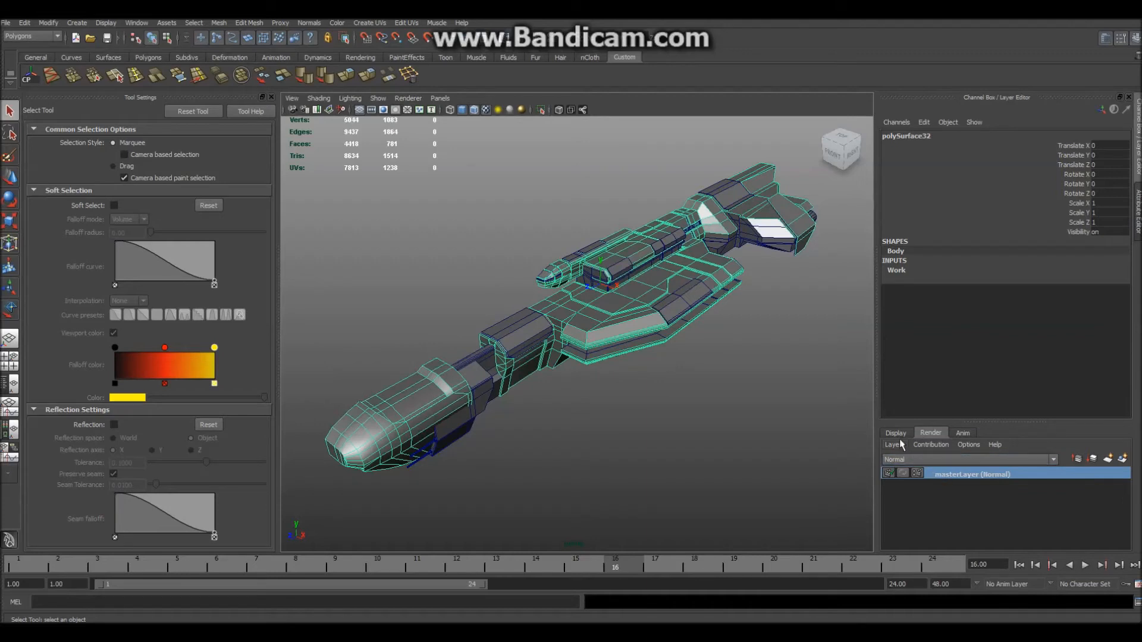
left_click(895, 434)
left_click(899, 446)
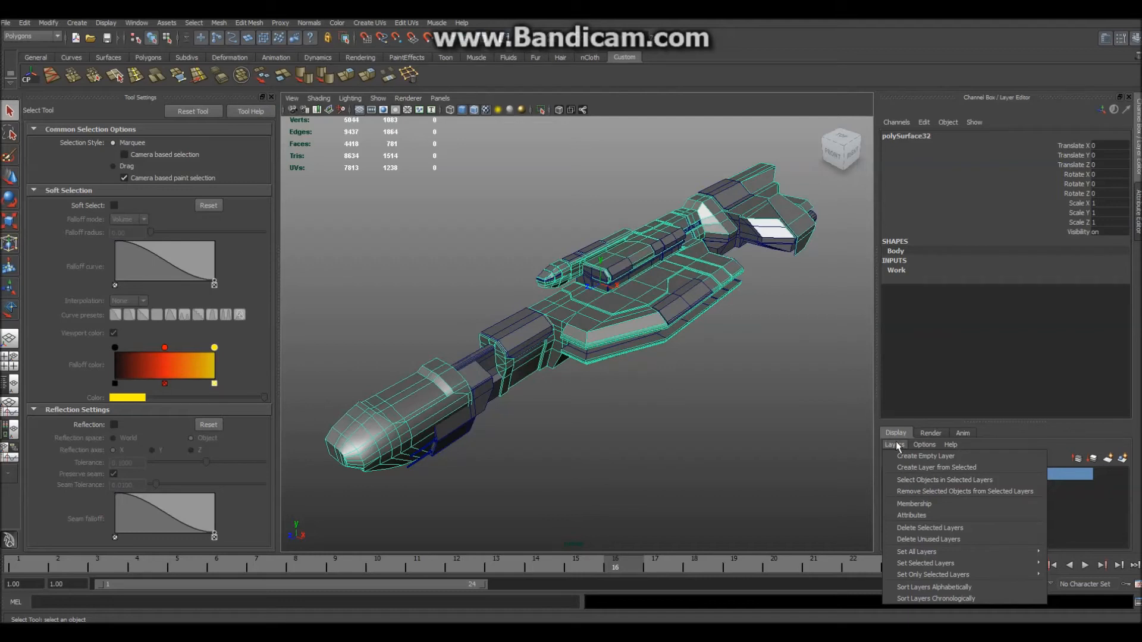
left_click(896, 443)
right_click(944, 473)
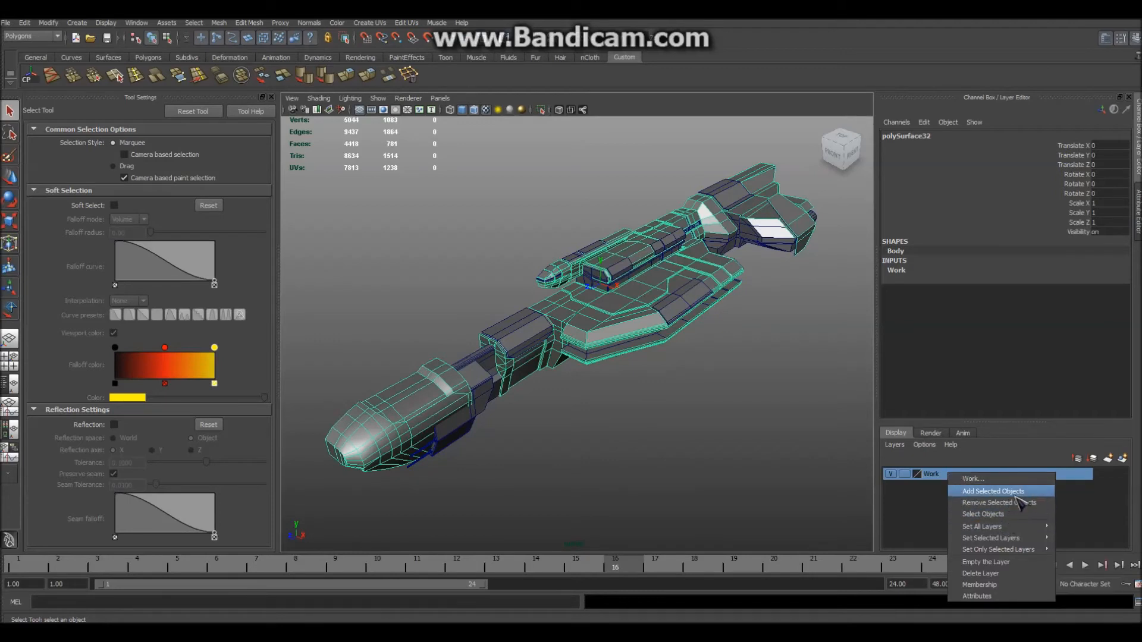
Duplicate all of the ship's meshes and create a new display layer from the duplicates
left_click(641, 419)
scroll(641, 419, "down", 4)
left_click_drag(404, 185, 768, 443)
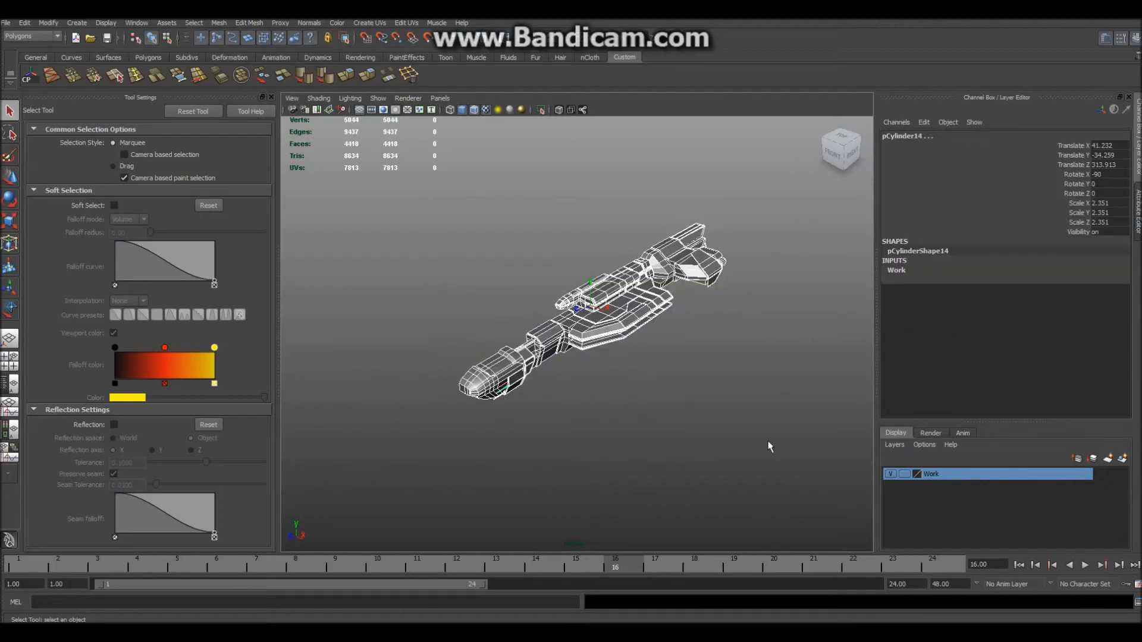
key("ctrl+d")
scroll(768, 446, "up", 5)
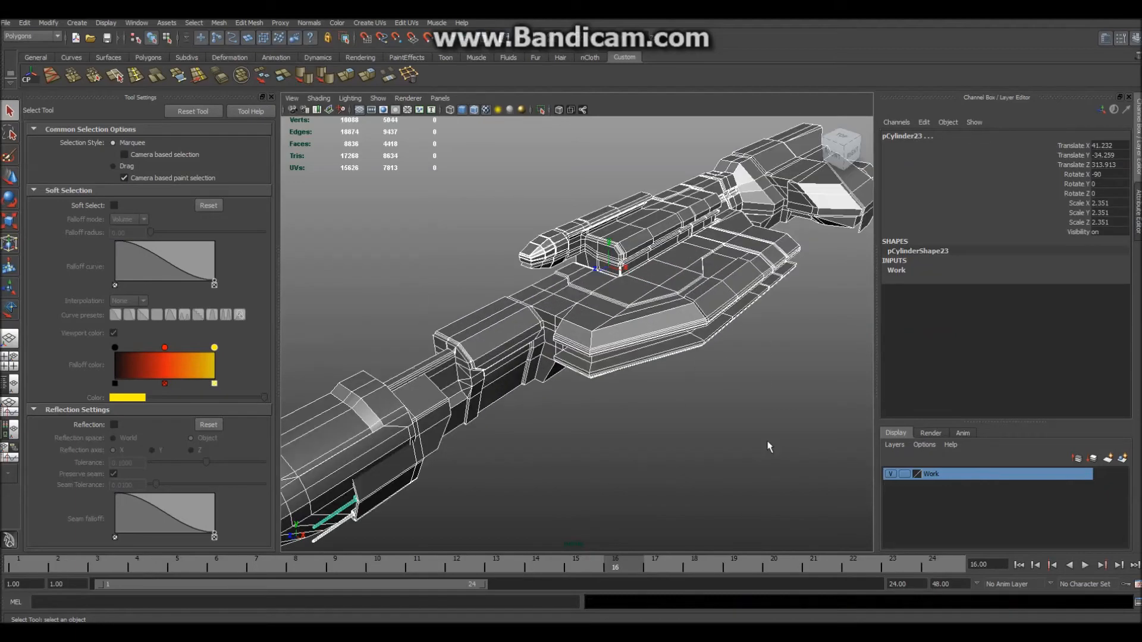
scroll(825, 457, "down", 3)
left_click(886, 445)
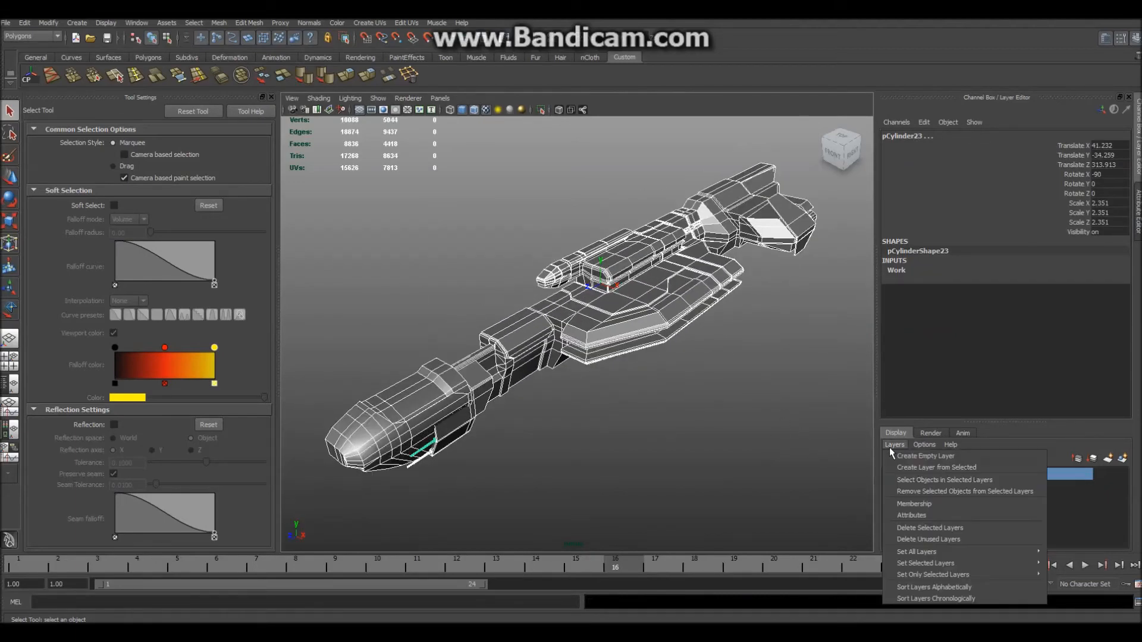
left_click(921, 467)
Rename the duplicates' display layer to AO
left_click(932, 474)
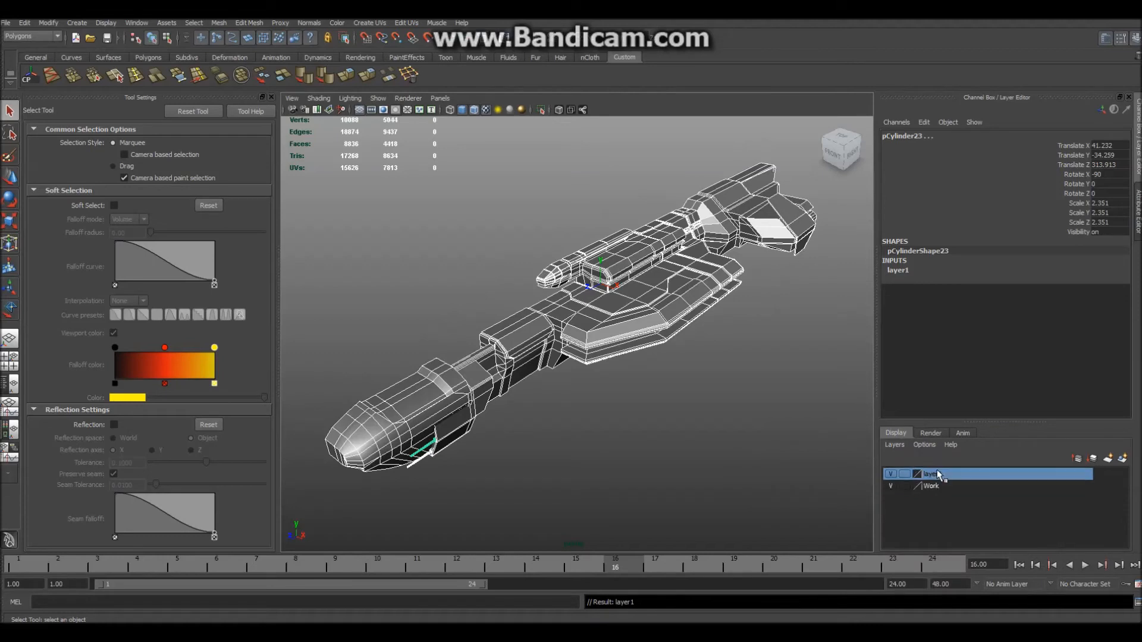
double_click(938, 475)
left_click_drag(480, 241, 330, 223)
type("AO")
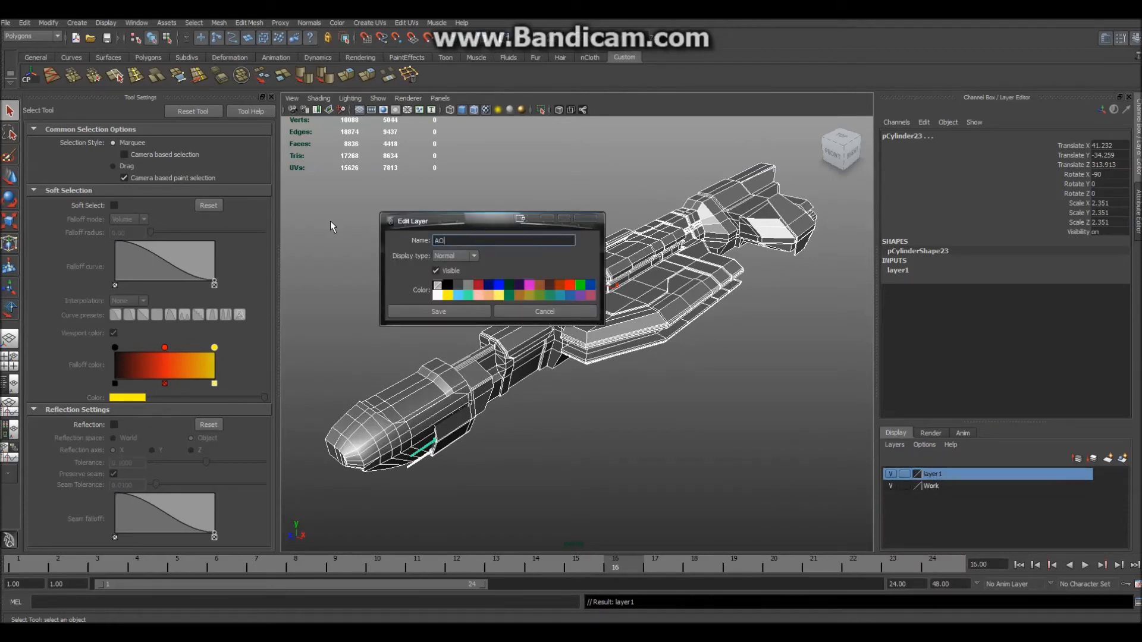
left_click(418, 314)
Hide the Work layer, keep the AO layer visible and clear the selection
left_click(887, 475)
left_click(887, 484)
left_click(887, 484)
left_click(887, 474)
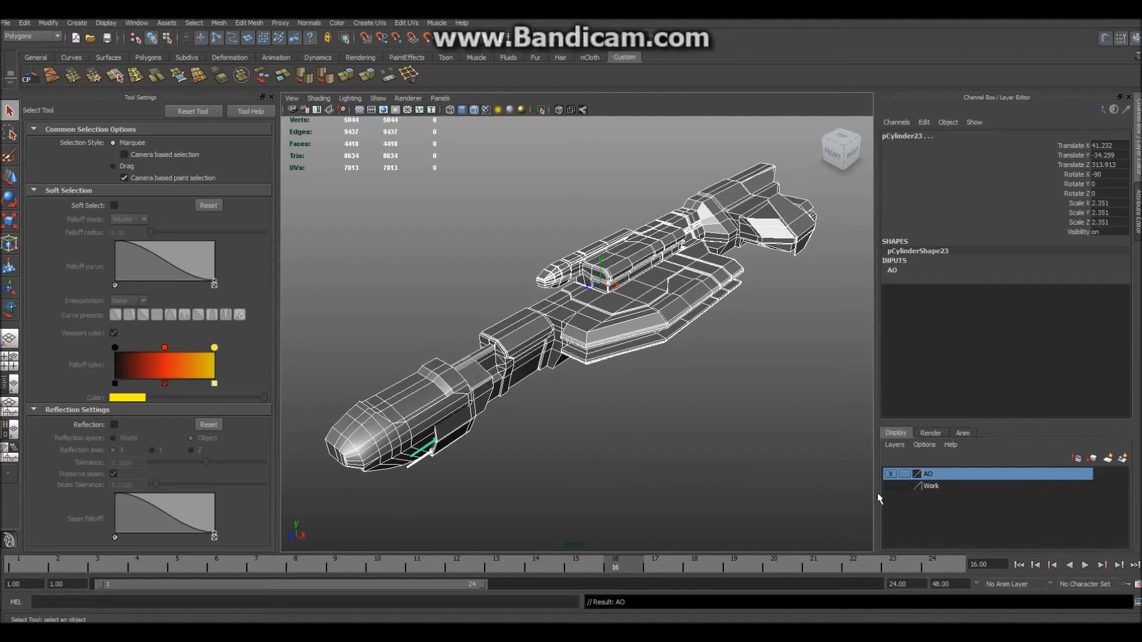
left_click(589, 436)
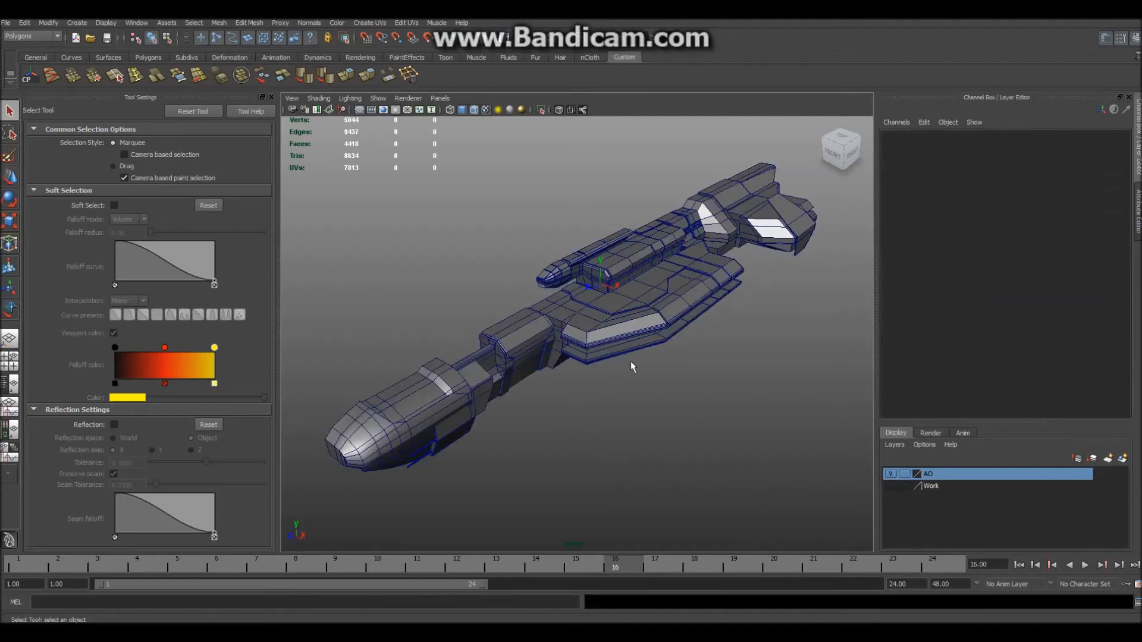
Select all of the ship's meshes on the AO layer
left_click(628, 327)
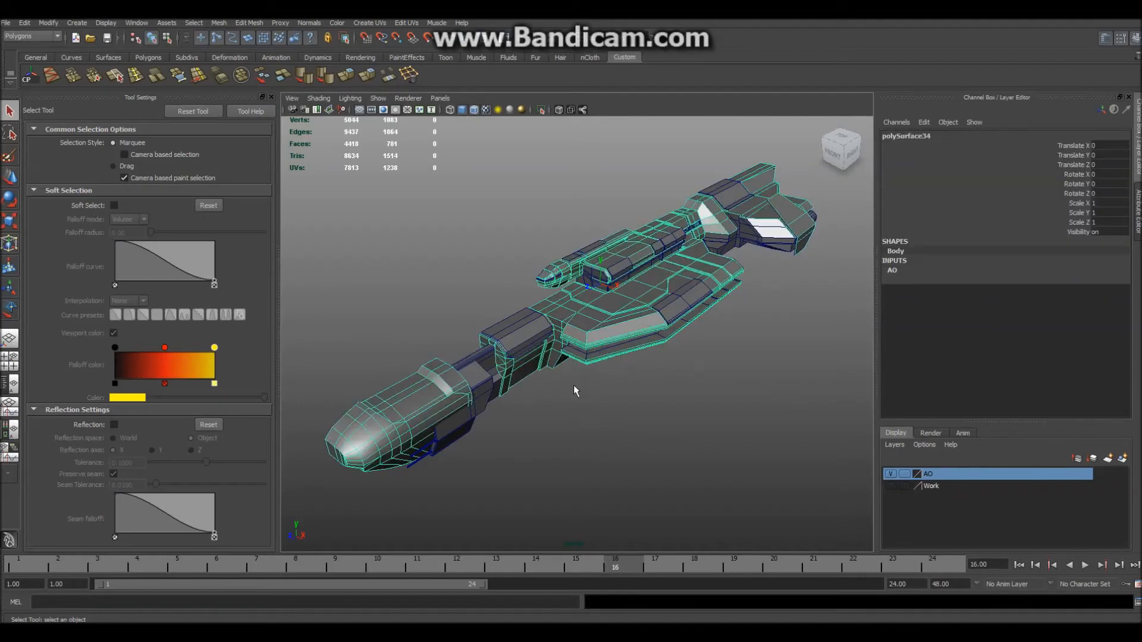
scroll(573, 384, "down", 3)
left_click_drag(395, 202, 733, 426)
scroll(735, 426, "up", 3)
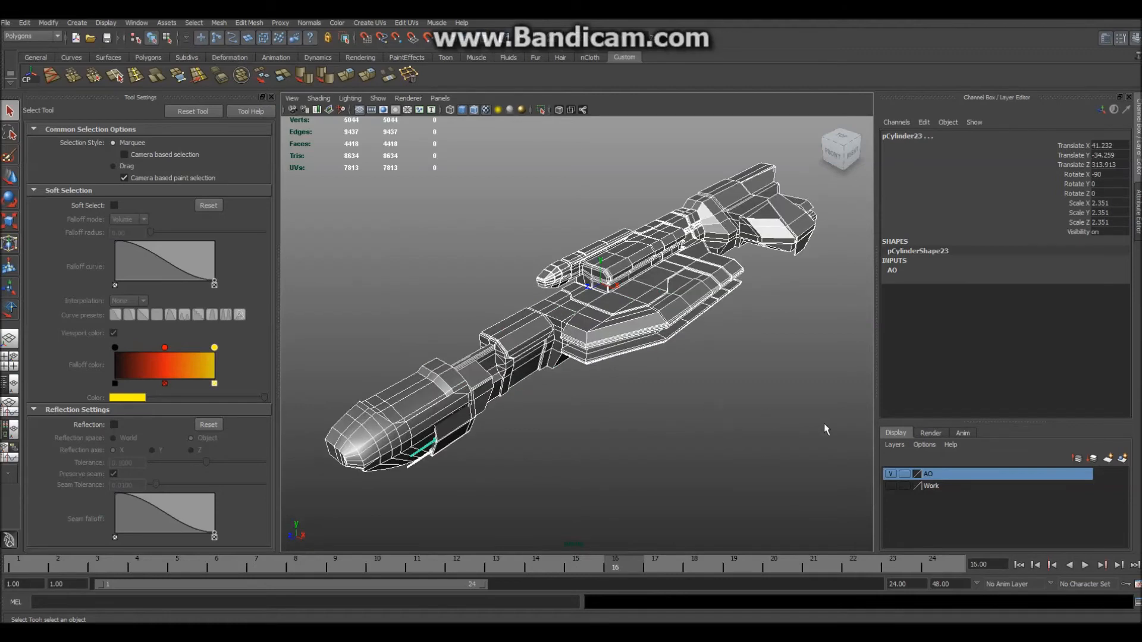
left_click(930, 434)
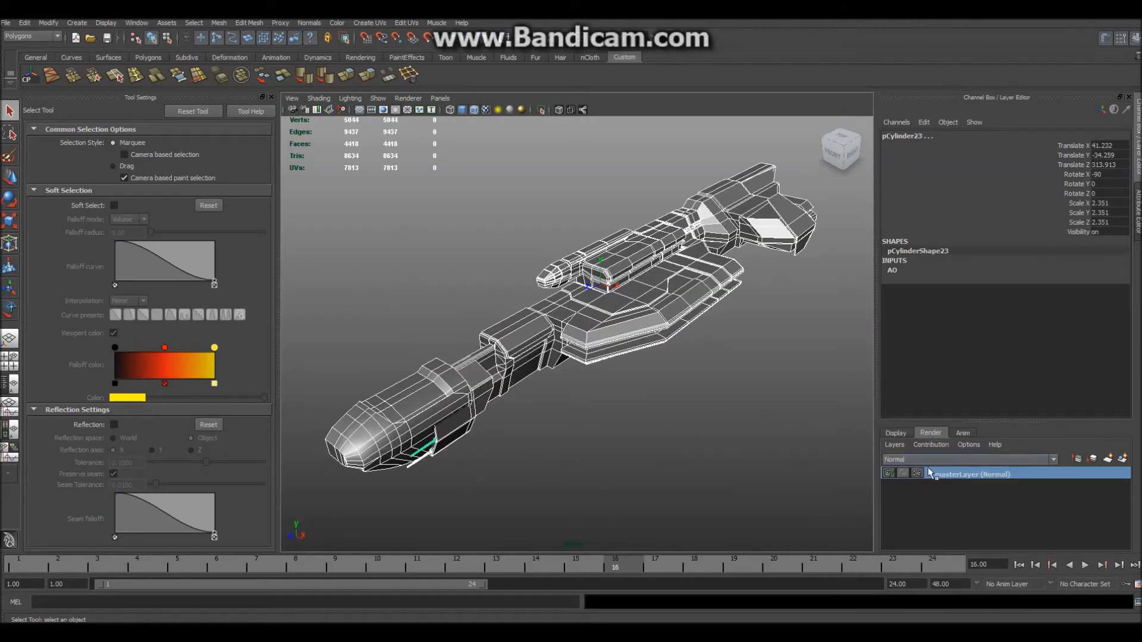
left_click(898, 459)
left_click(958, 472)
left_click(888, 437)
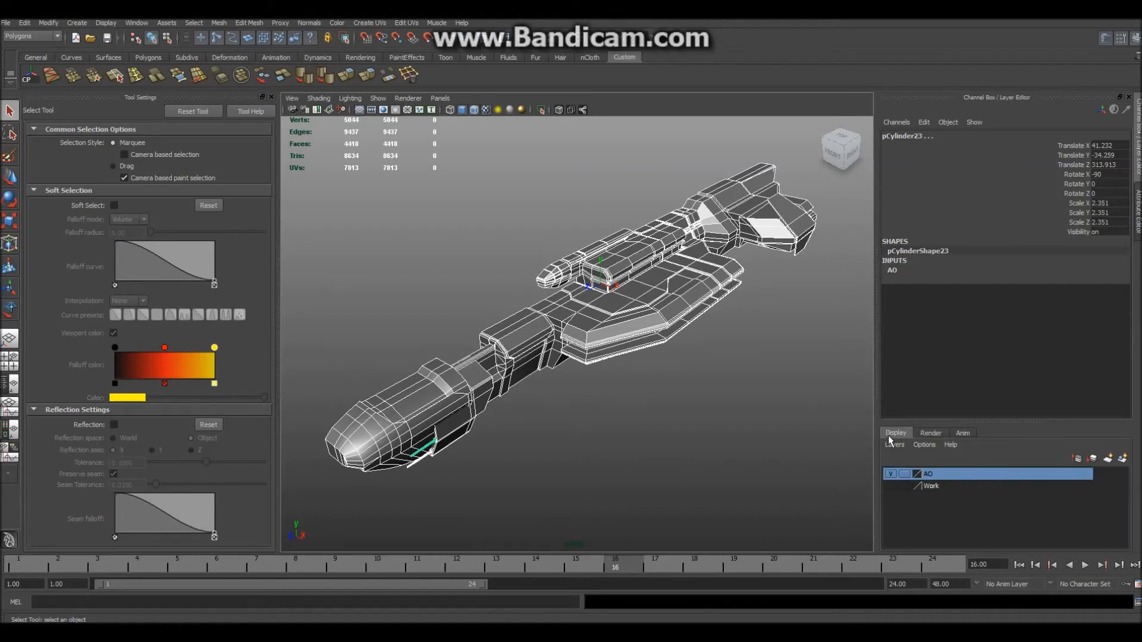
Create a new render layer from the selected ship meshes and select it in the layer list
left_click(924, 434)
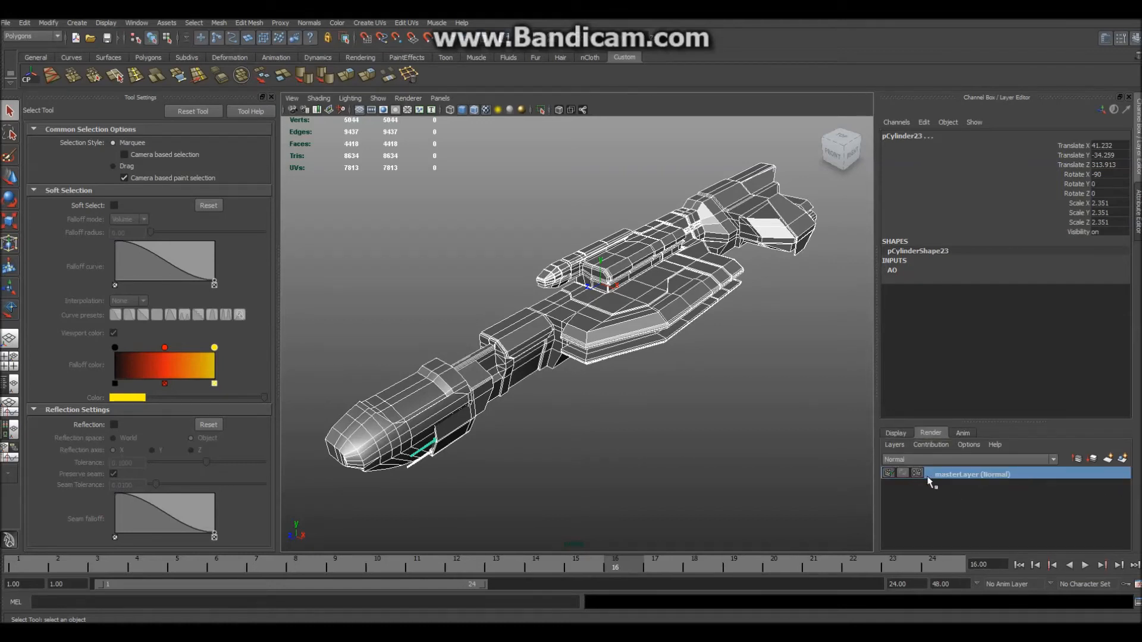
left_click(895, 445)
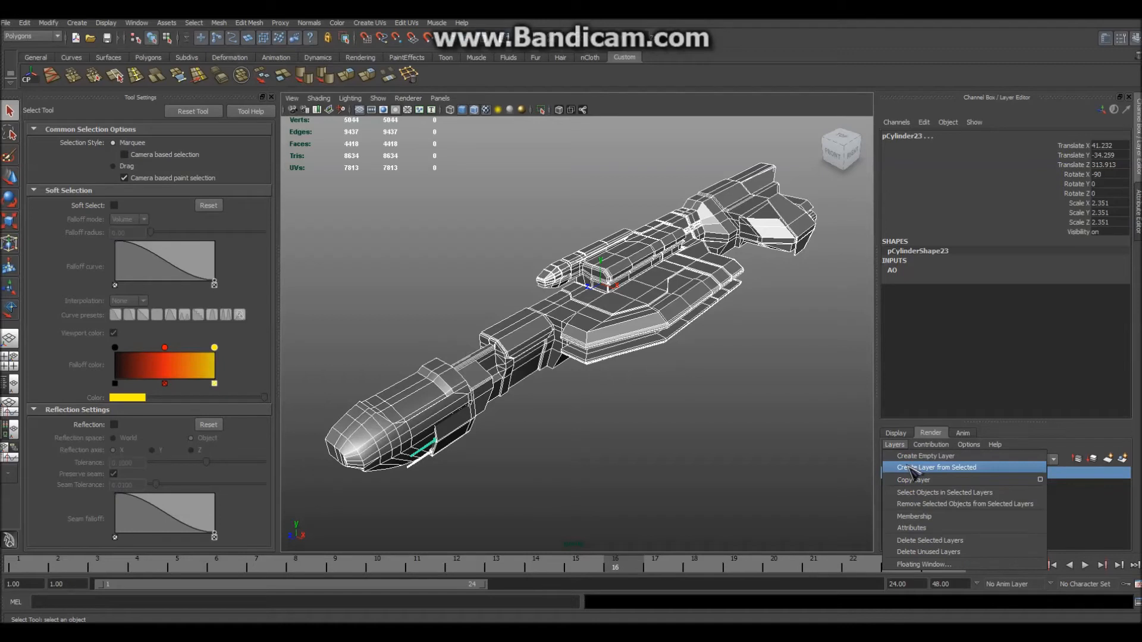
left_click(912, 469)
left_click(949, 472)
Hide the AO display layer and show it again to check its contents
left_click(897, 433)
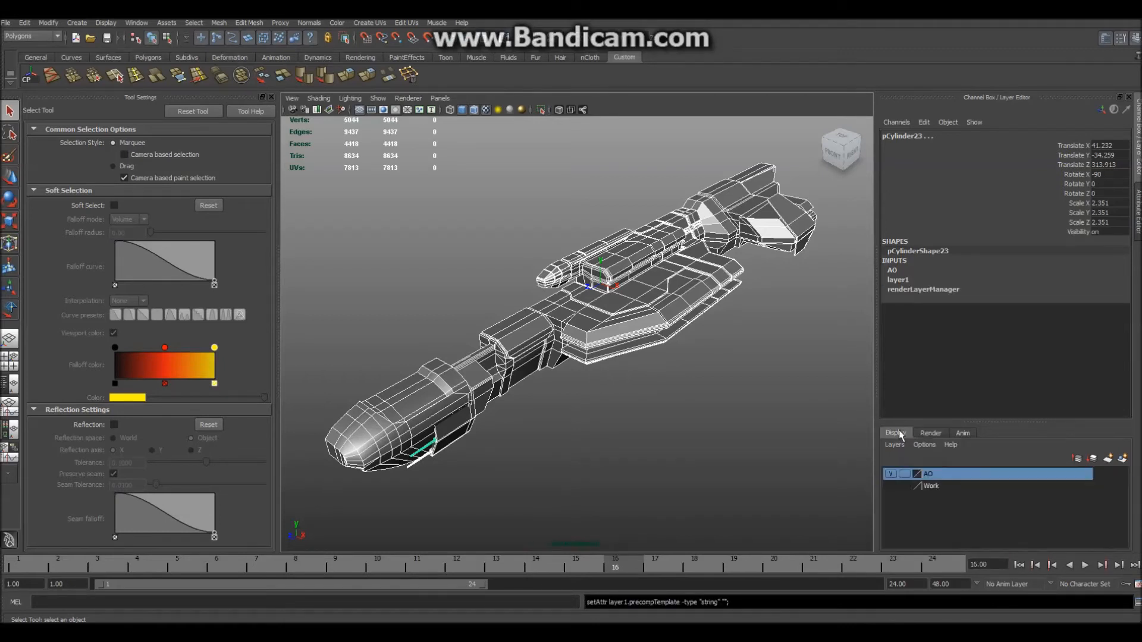
left_click(890, 474)
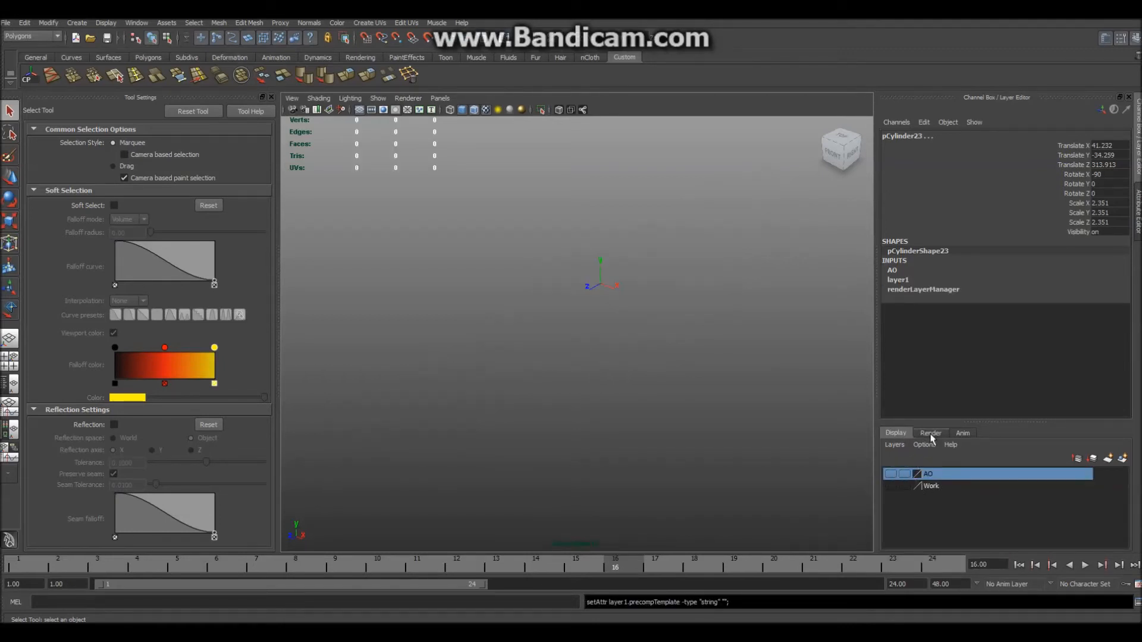
left_click(931, 435)
left_click(895, 434)
left_click(891, 473)
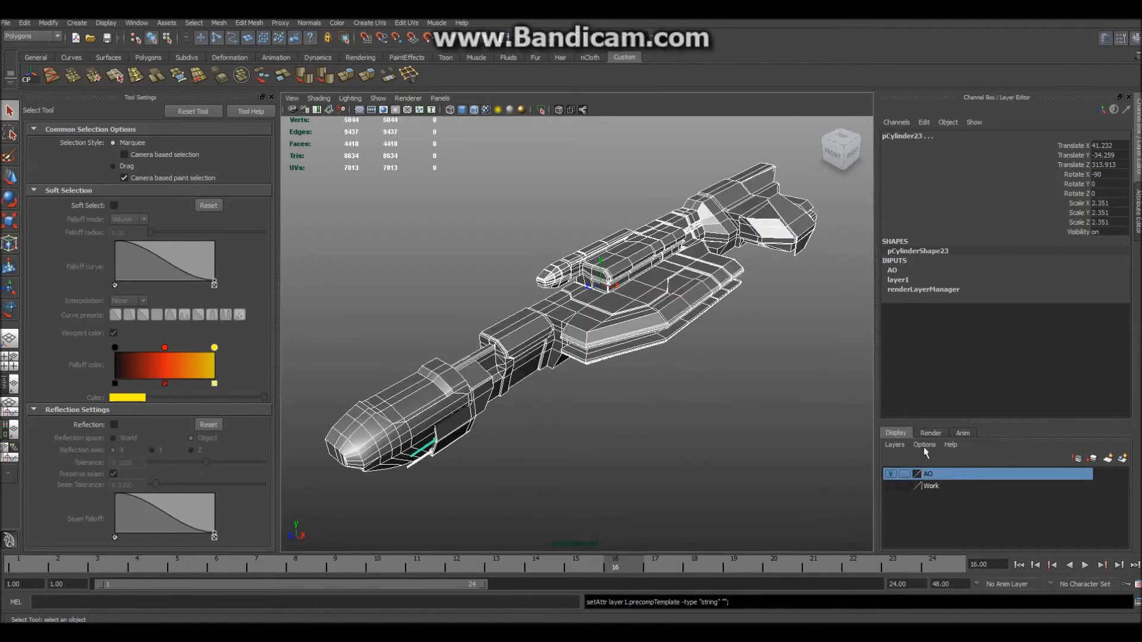
left_click(931, 434)
right_click(949, 474)
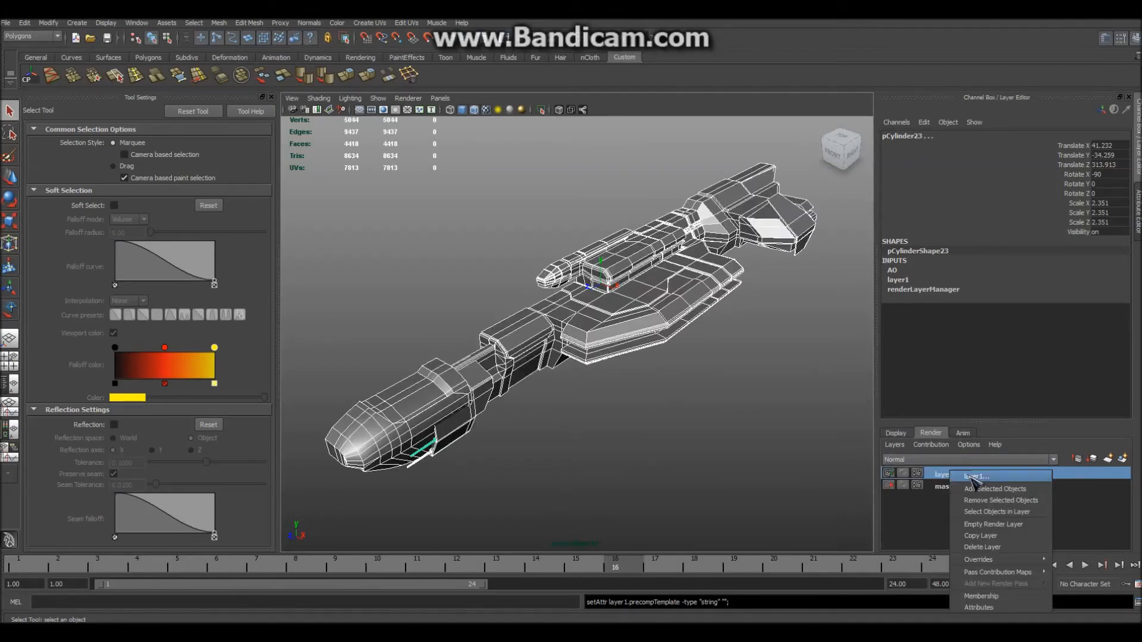
mouse_move(1027, 562)
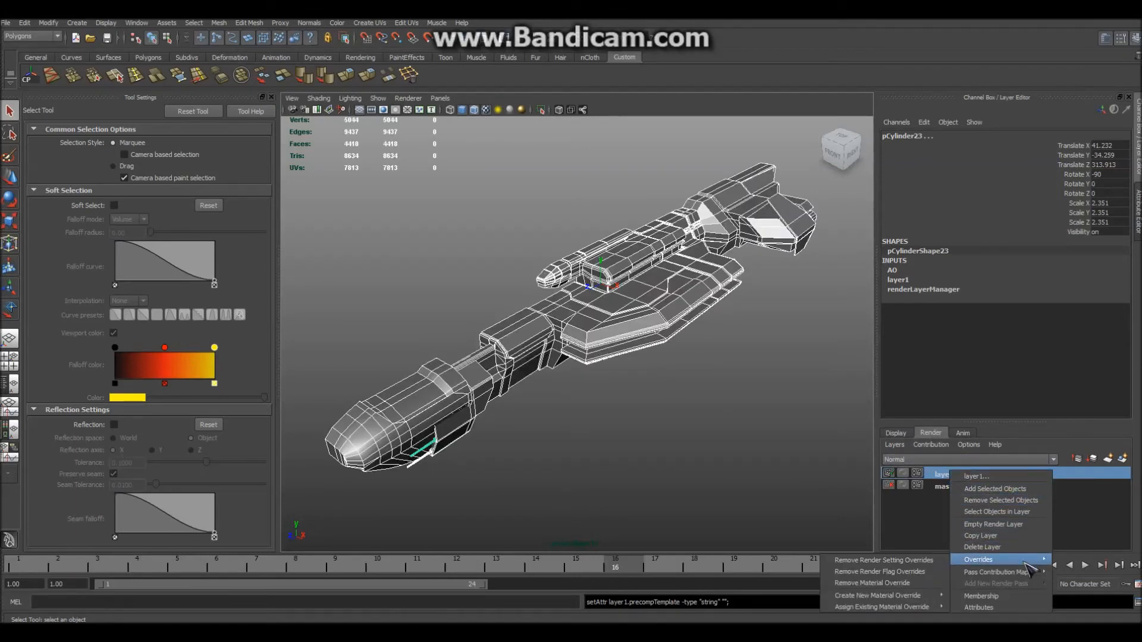
mouse_move(909, 598)
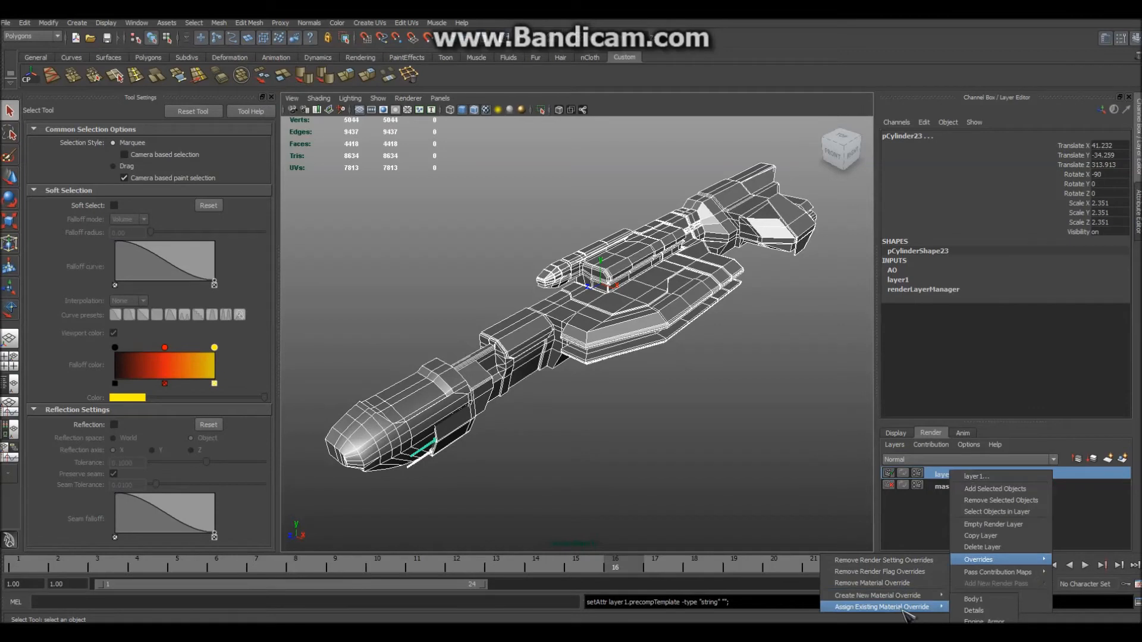
right_click(947, 477)
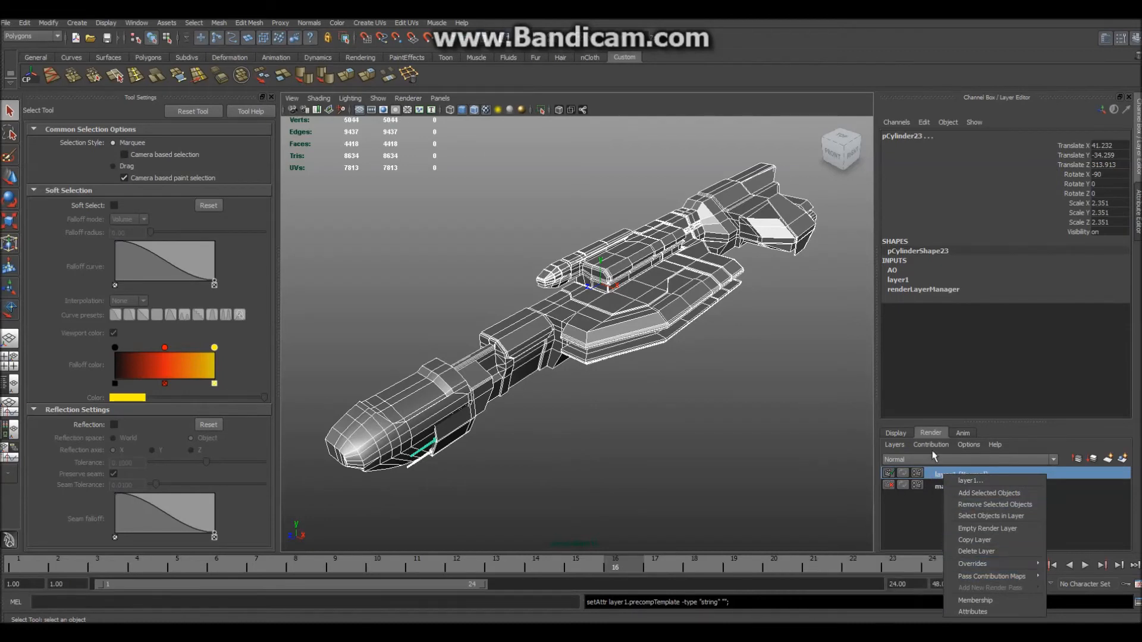
left_click(894, 445)
left_click(907, 445)
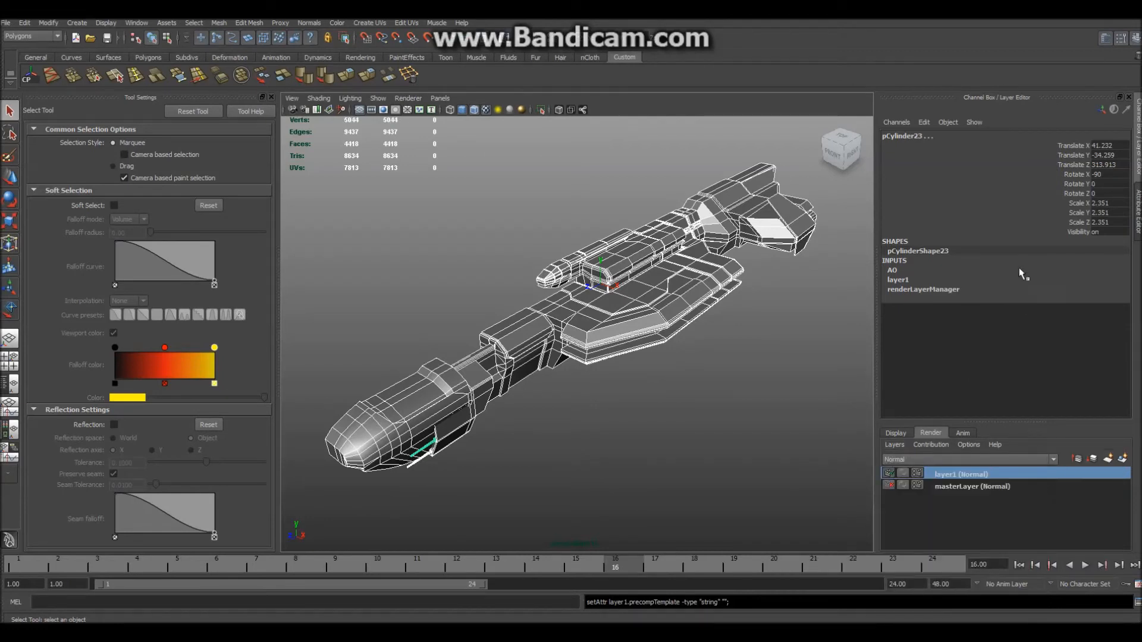
Open the attributes of render layer layer1 and apply the Occlusion preset to it
left_click(1136, 207)
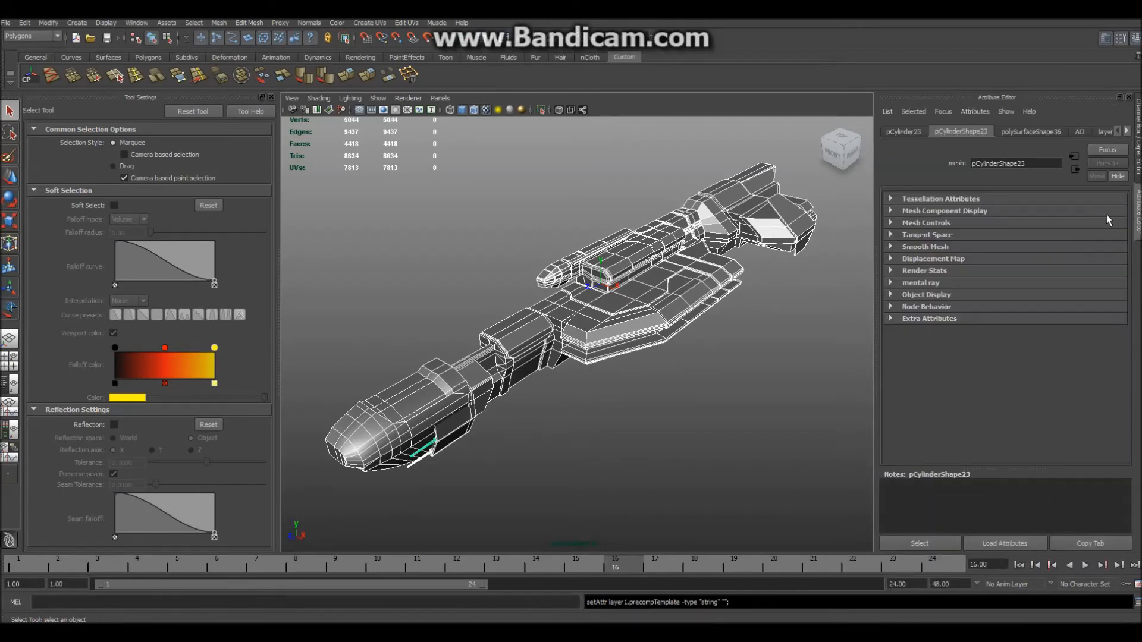
left_click(1127, 132)
left_click(1126, 132)
left_click(1126, 131)
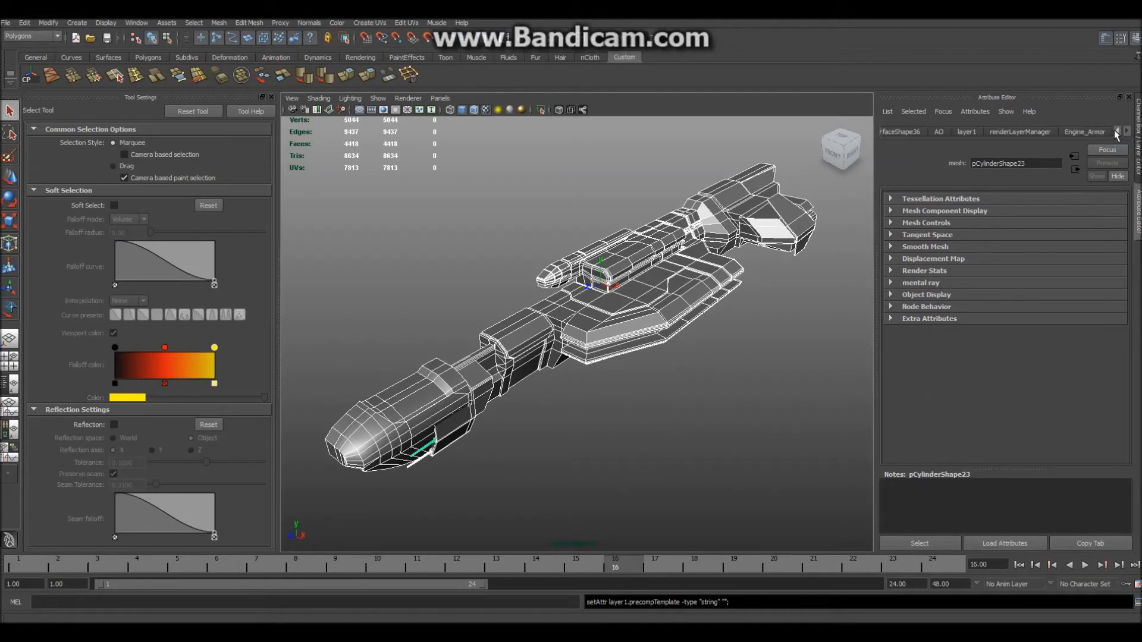
left_click(967, 132)
scroll(1049, 319, "down", 1)
scroll(1049, 318, "down", 2)
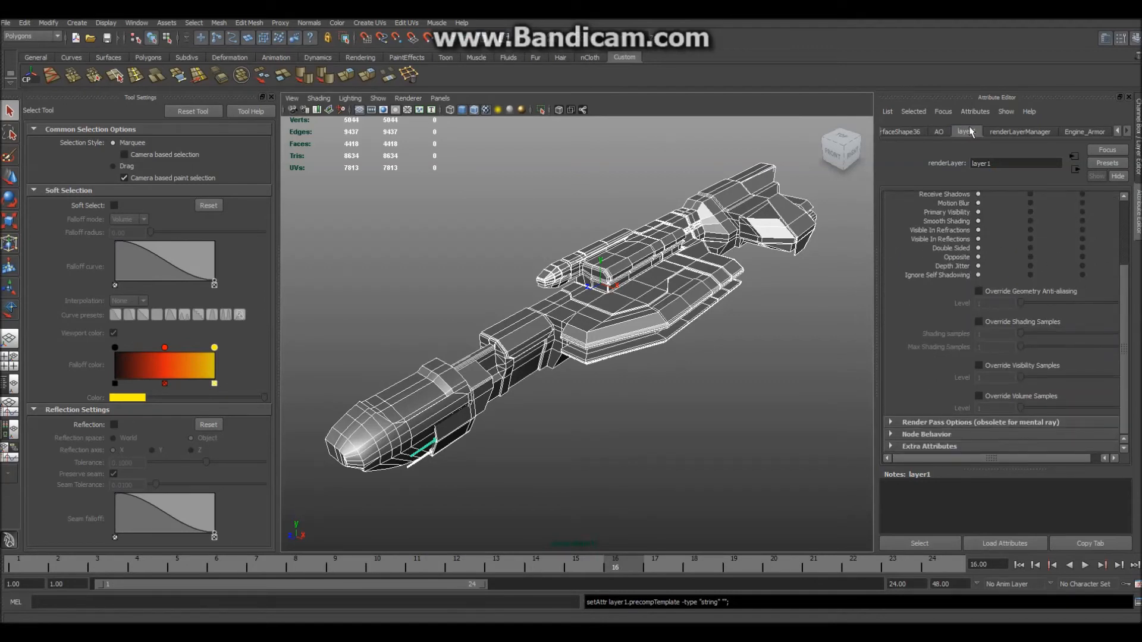
left_click(1107, 163)
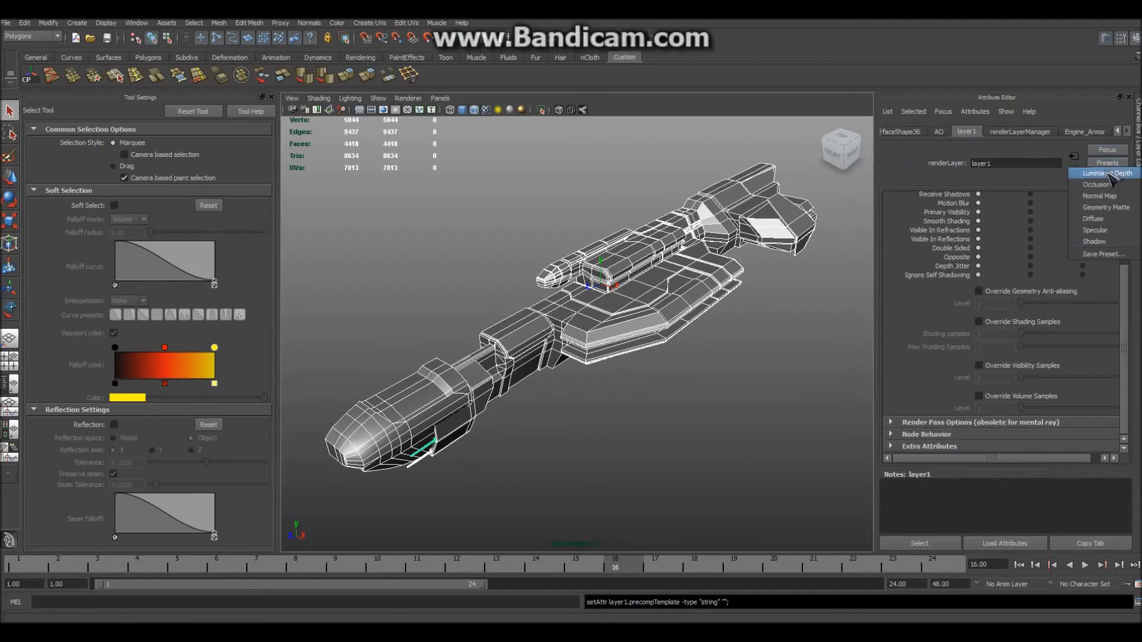
left_click(1109, 185)
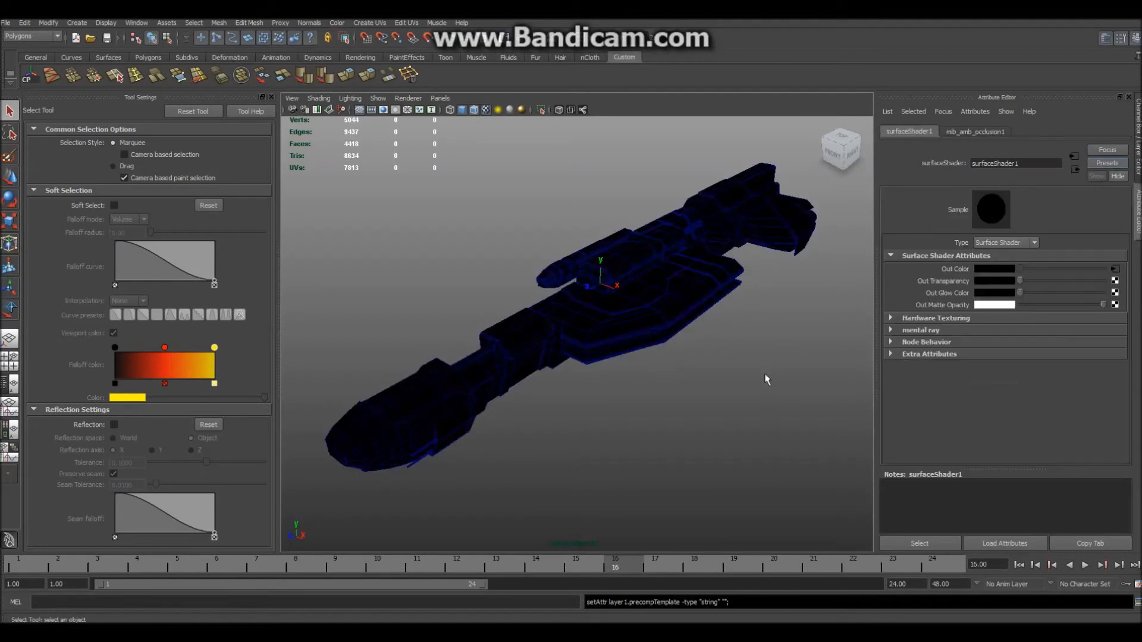
Clear the selection, then hide the AO display layer and make the Work display layer visible
left_click(493, 397)
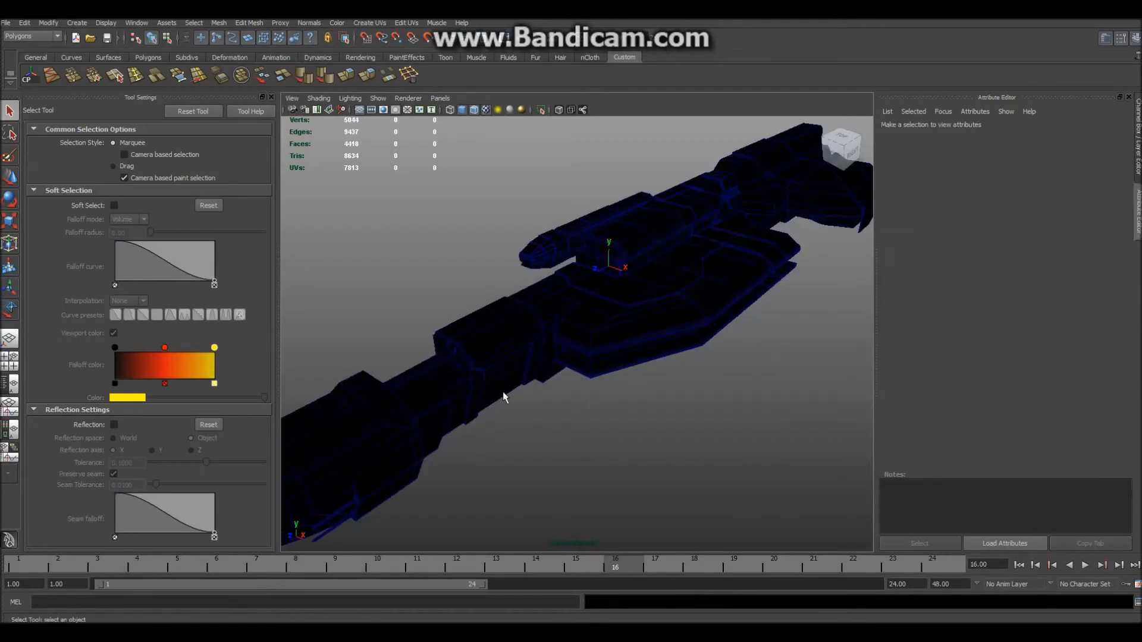
left_click(1139, 160)
left_click(894, 434)
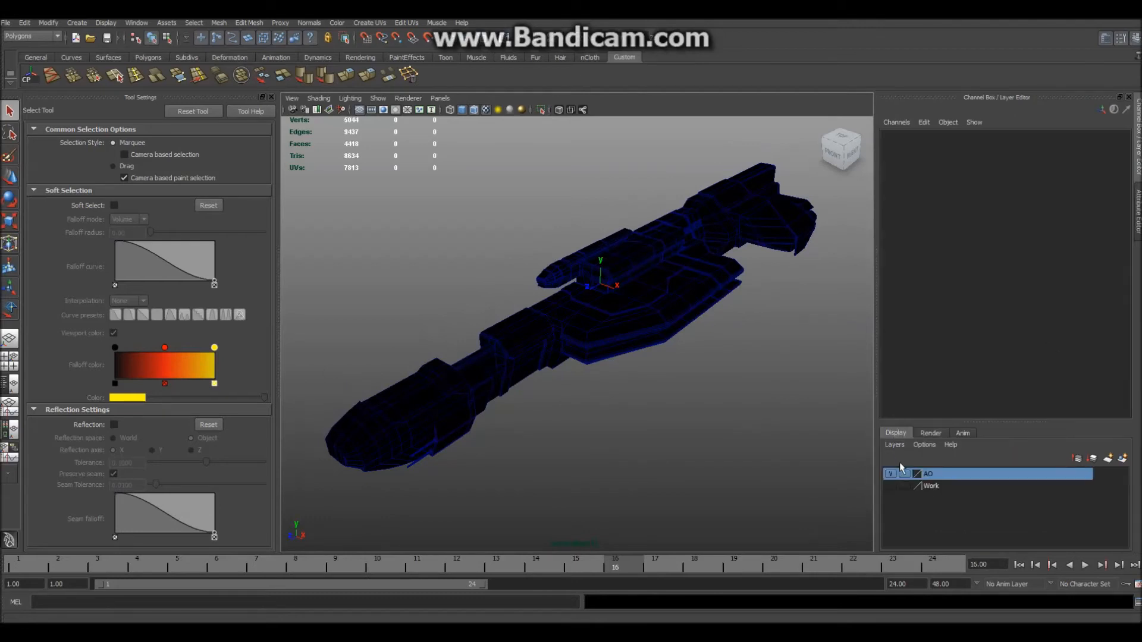
left_click(889, 474)
left_click(889, 474)
left_click(890, 475)
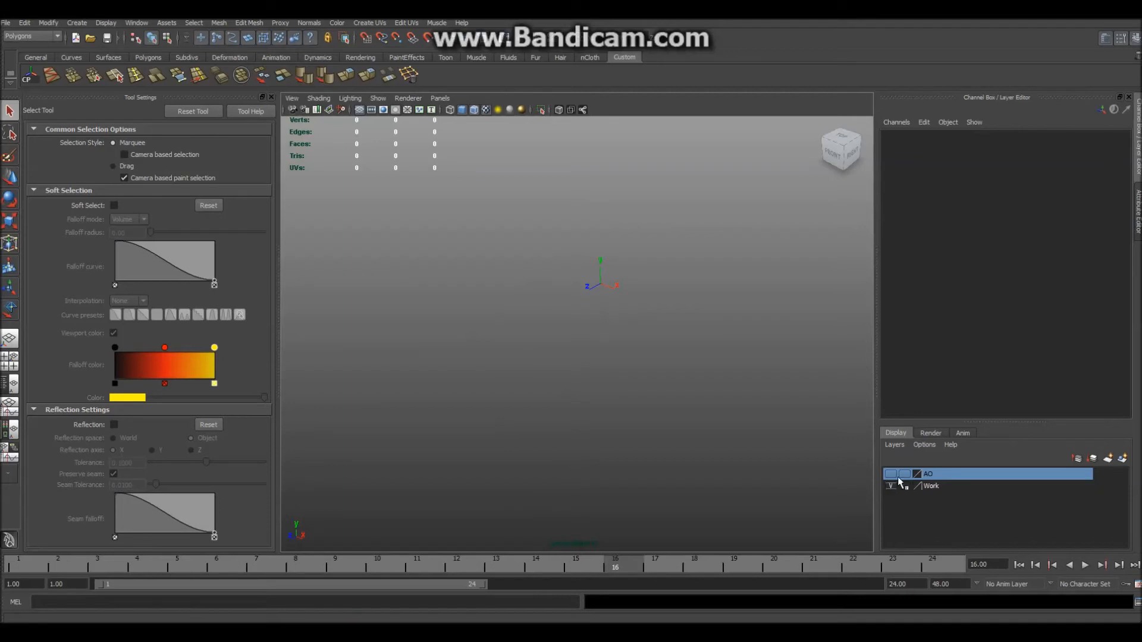
Make masterLayer the active render layer to view the original shading, and close its render settings
left_click(930, 433)
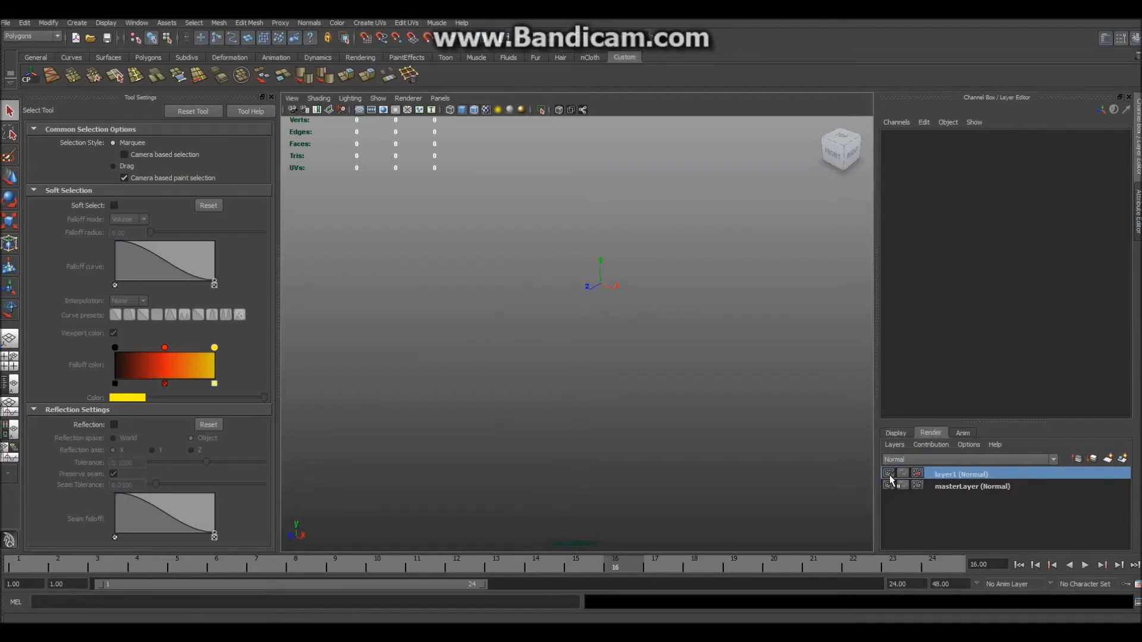
left_click(920, 487)
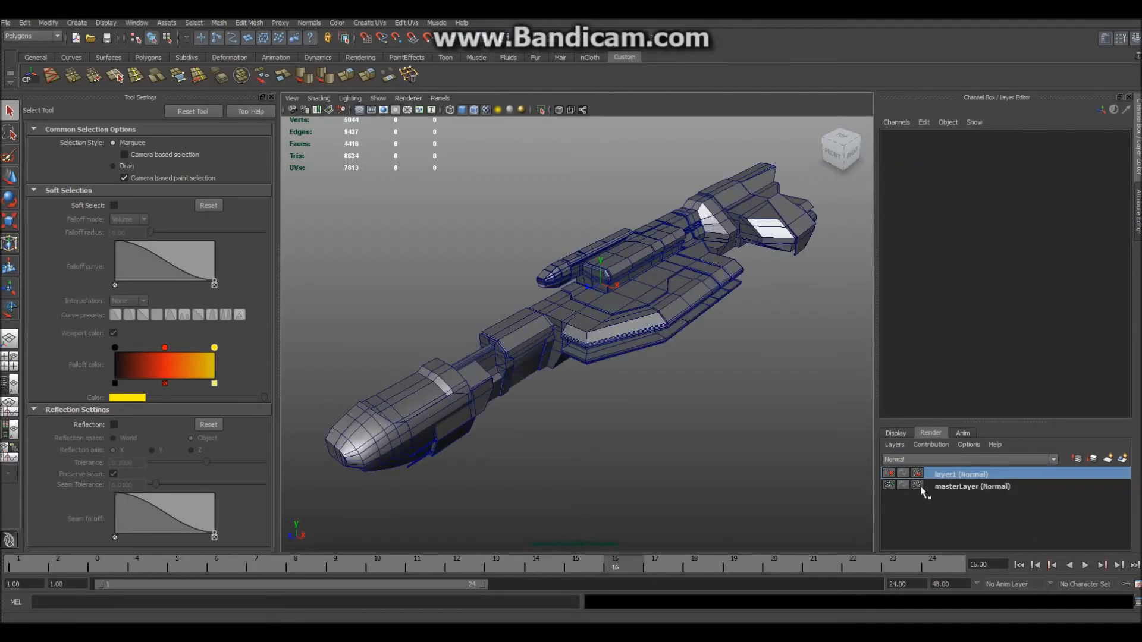
left_click(888, 485)
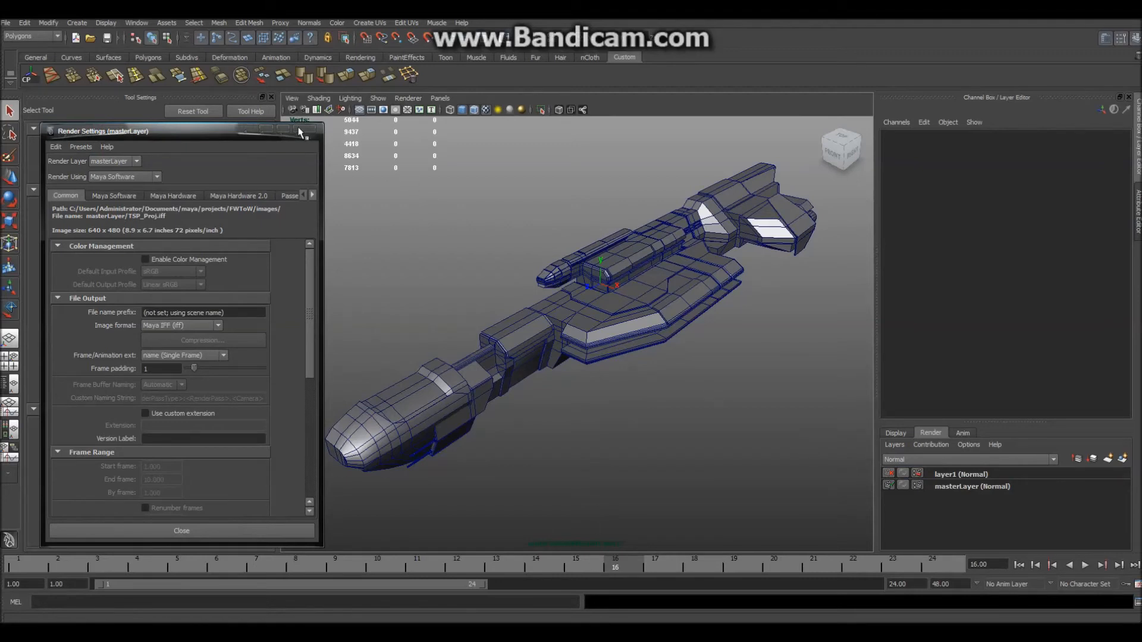
left_click(300, 132)
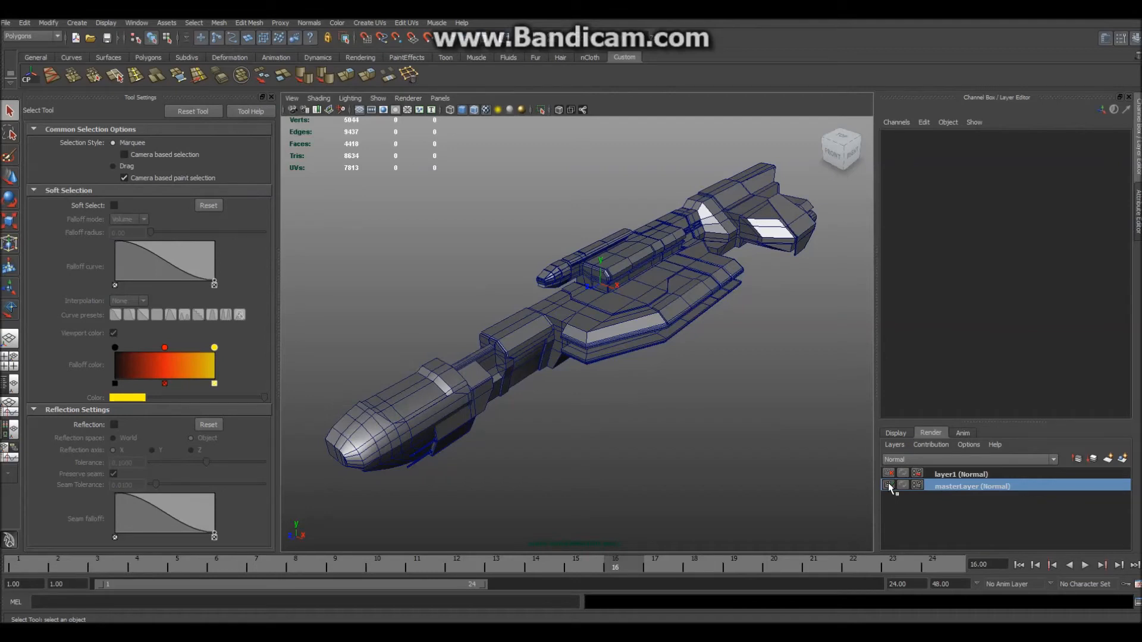
Reactivate render layer layer1 and show the AO display layer with the Work layer hidden
left_click(949, 475)
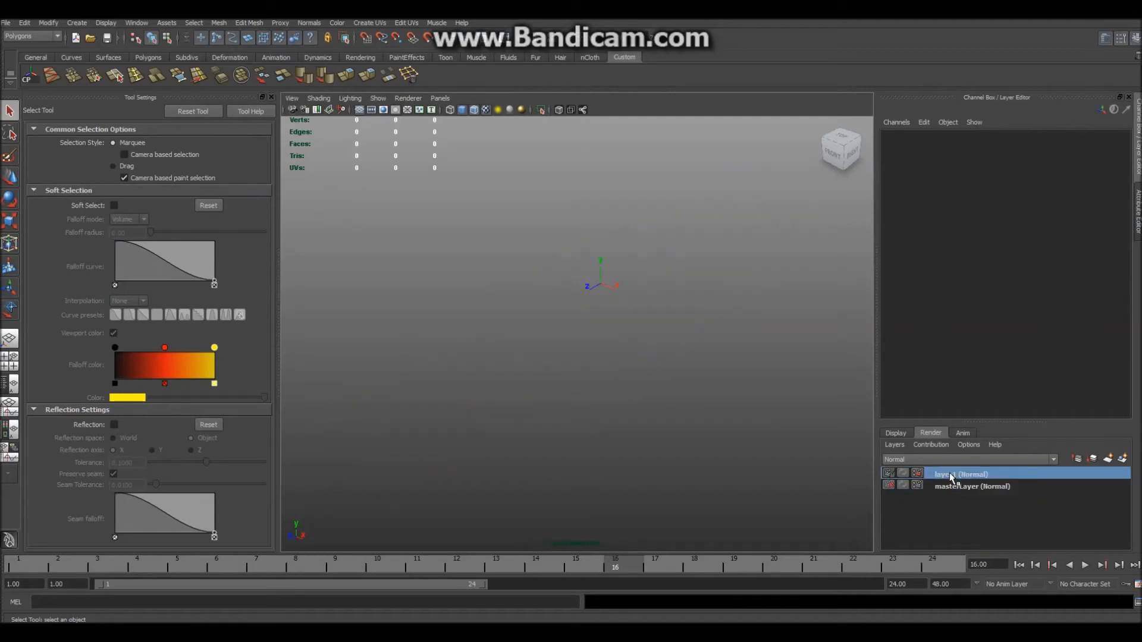
left_click(898, 433)
left_click(890, 475)
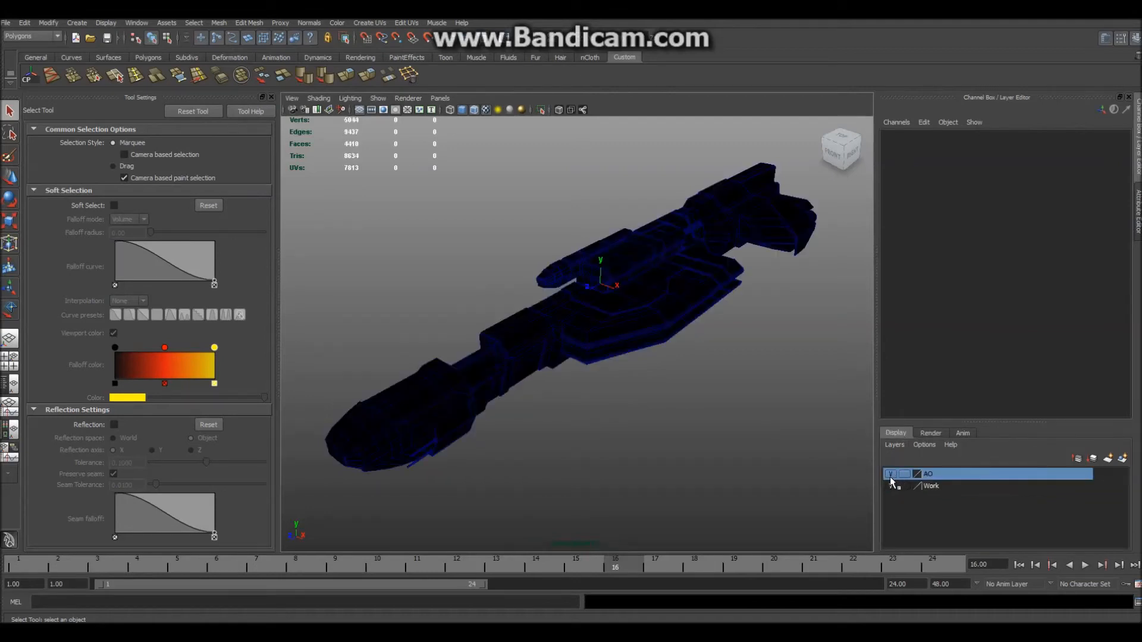
Select the ship's body mesh and review layer1's render layer options and member overrides
left_click(651, 323)
scroll(692, 387, "up", 2)
scroll(692, 408, "down", 2)
left_click(707, 406)
left_click(690, 256)
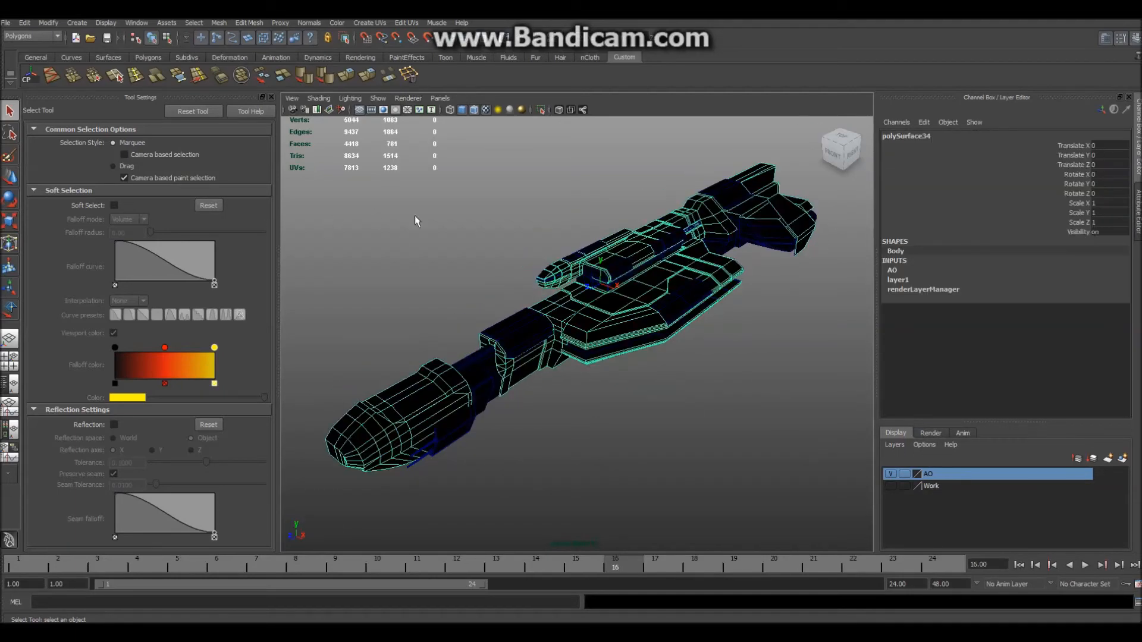
left_click(1139, 238)
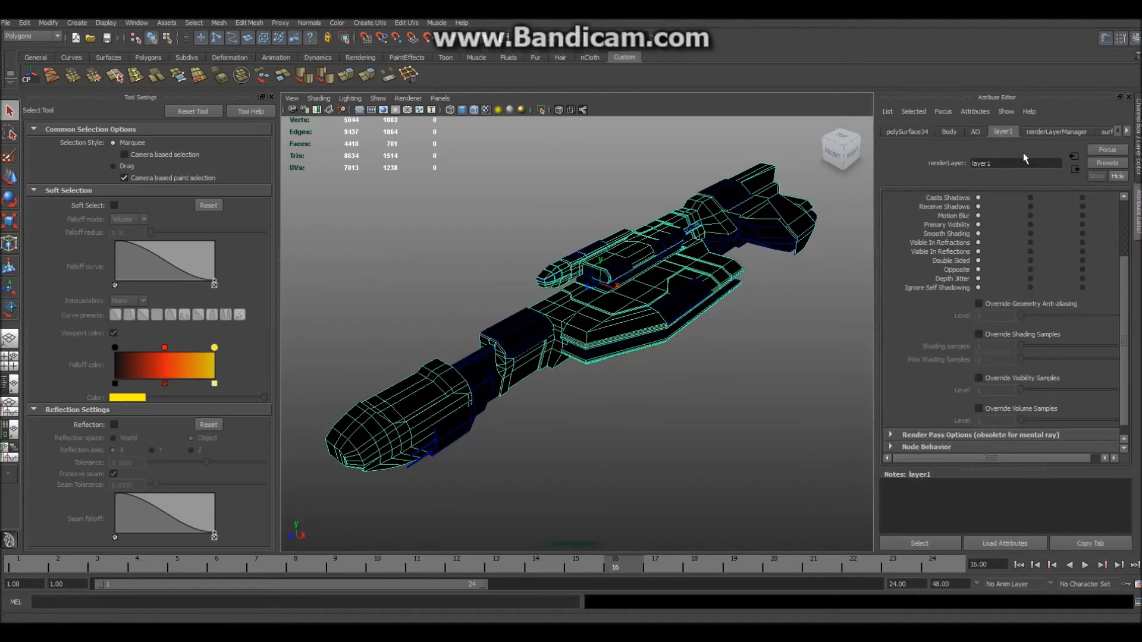
scroll(981, 396, "up", 3)
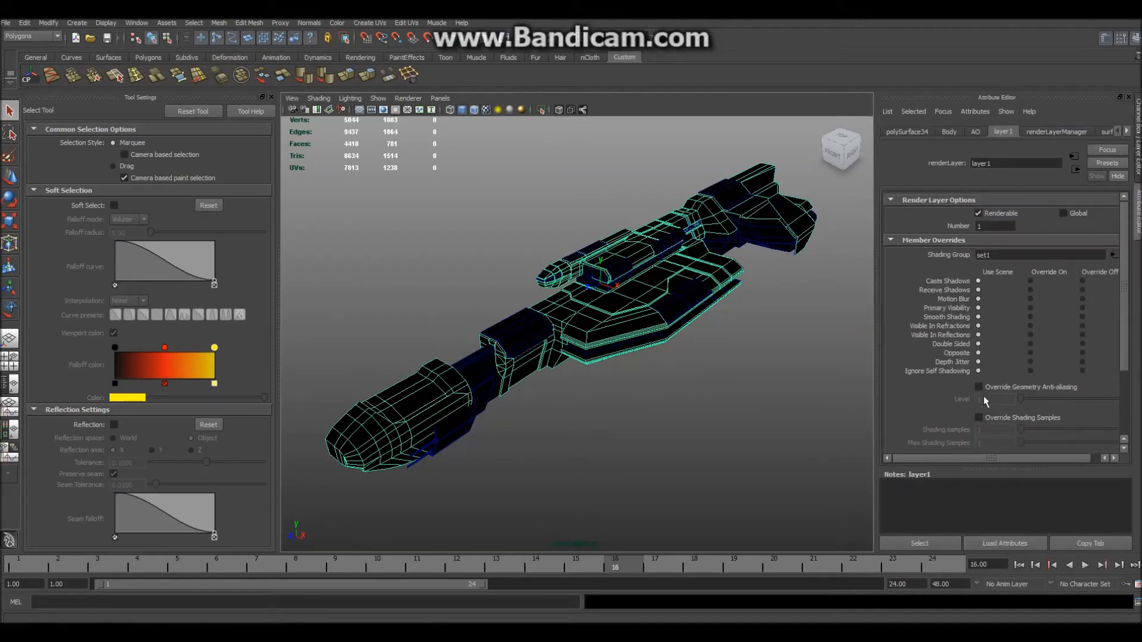
scroll(994, 290, "down", 2)
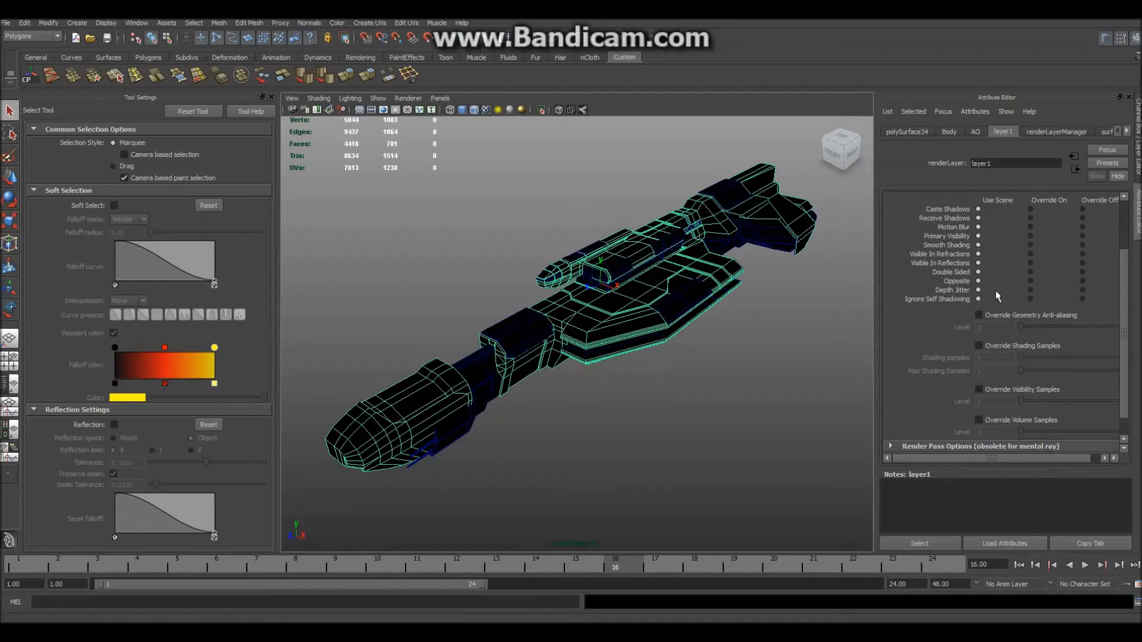
left_click(712, 375)
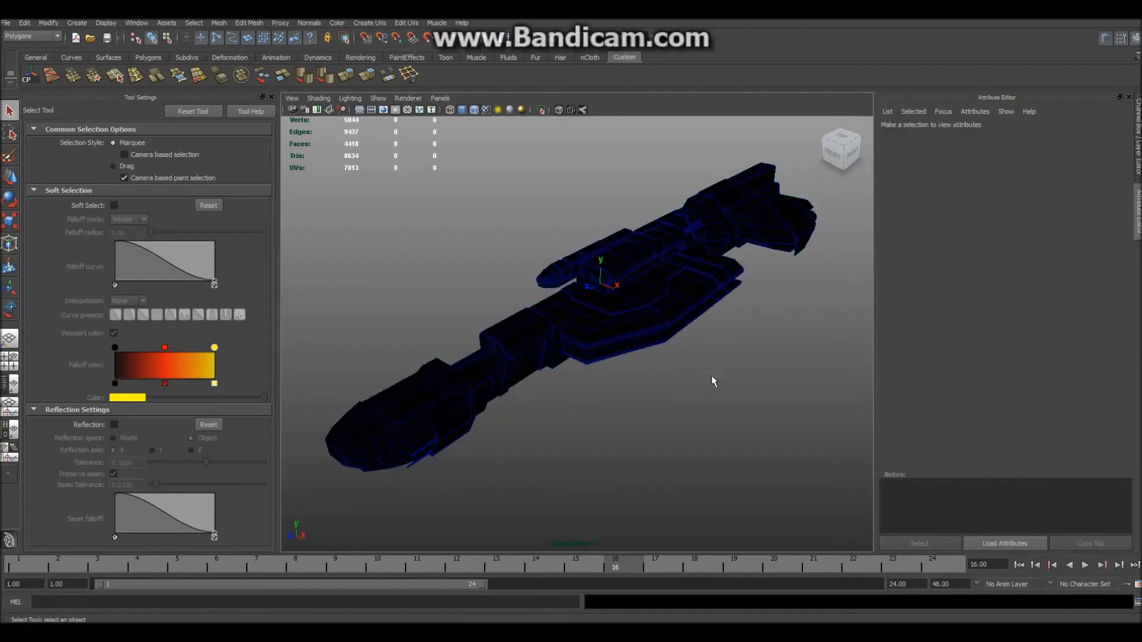
Select the ship's body mesh and open the ambient occlusion node connected to its surface shader's Out Color
left_click(617, 321)
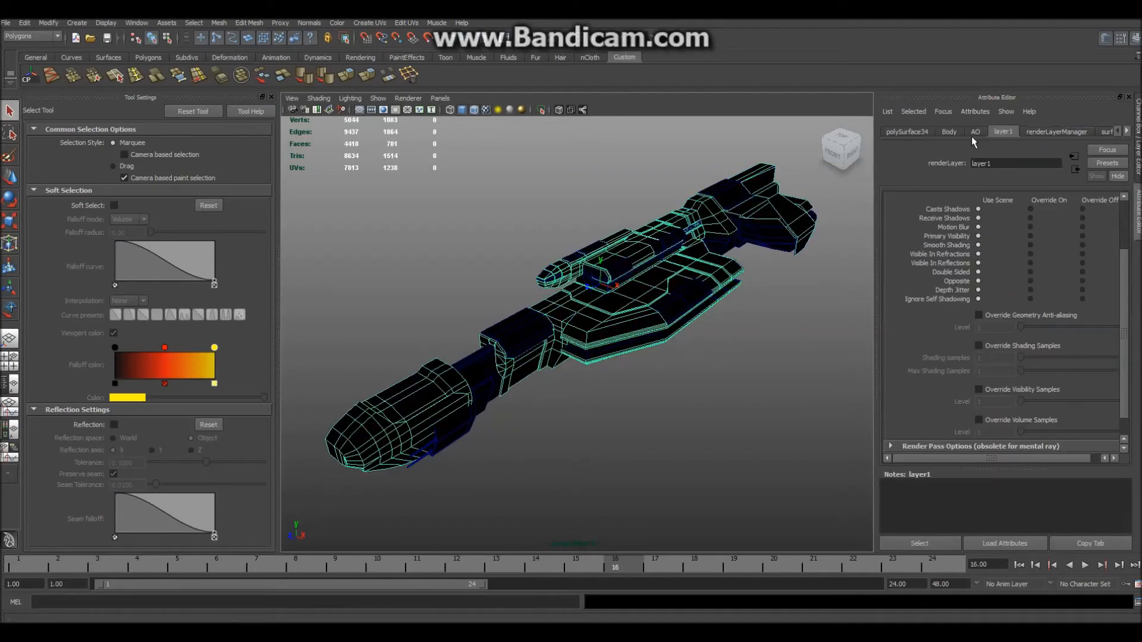
left_click(1125, 131)
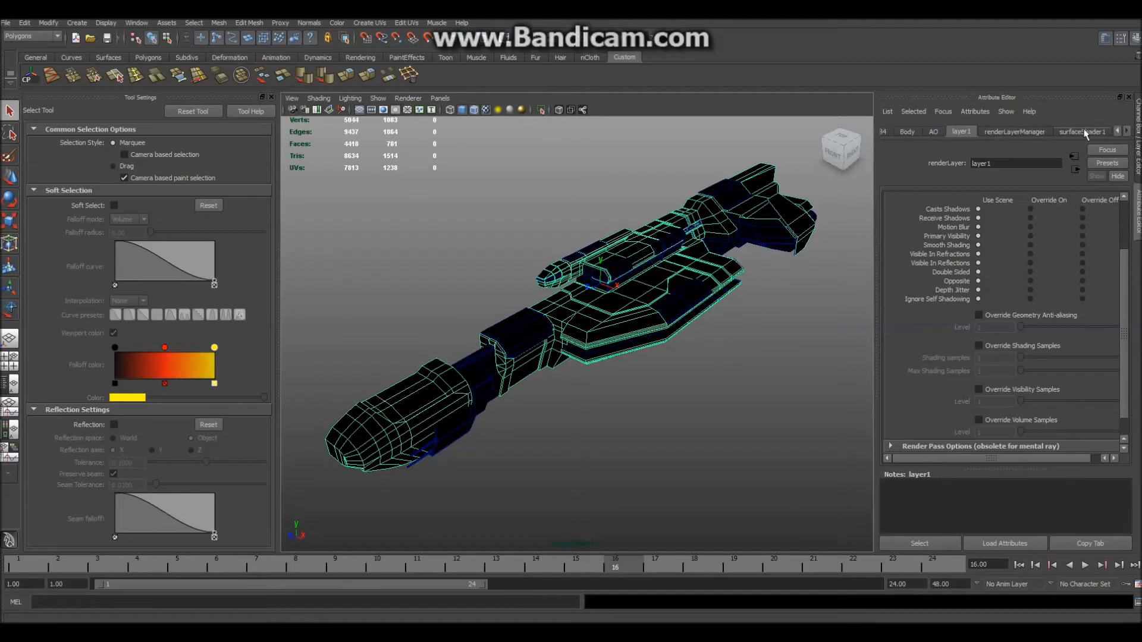
left_click(1084, 132)
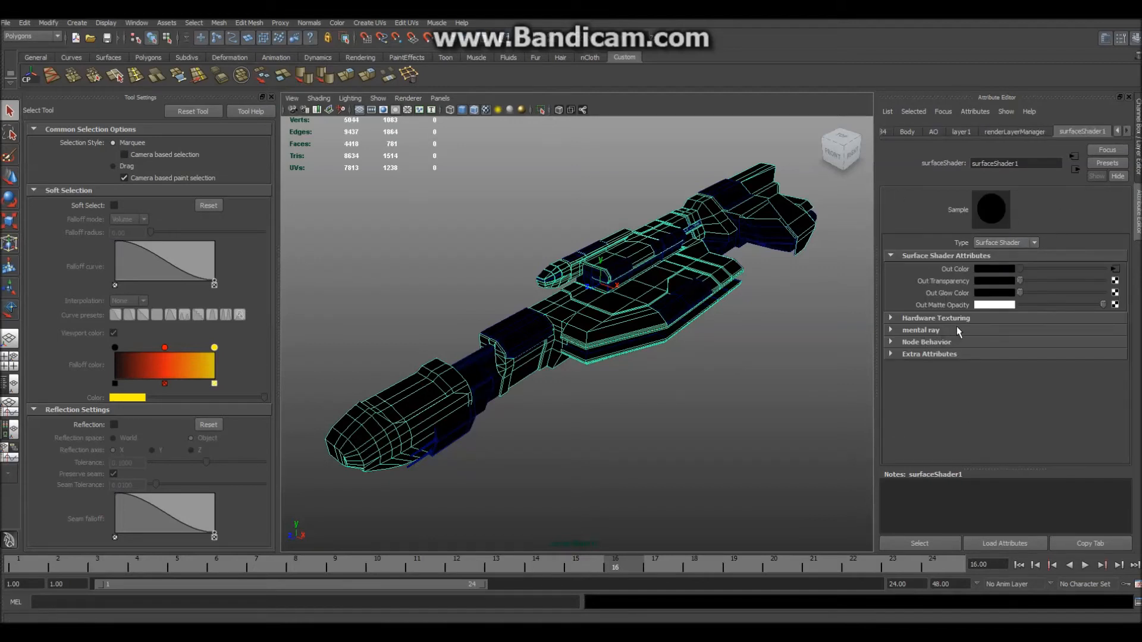
left_click(1116, 268)
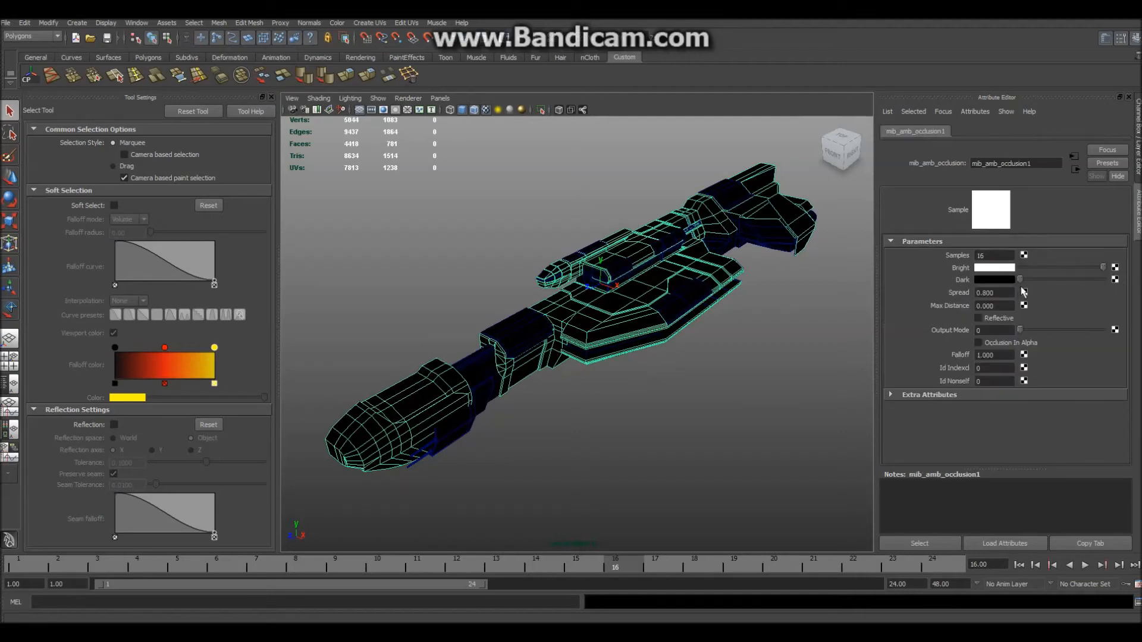
Examine the ambient occlusion node's Samples and Spread parameters
double_click(1004, 256)
left_click(991, 293)
key("shift+Left")
key("shift+Left")
key("shift+Left")
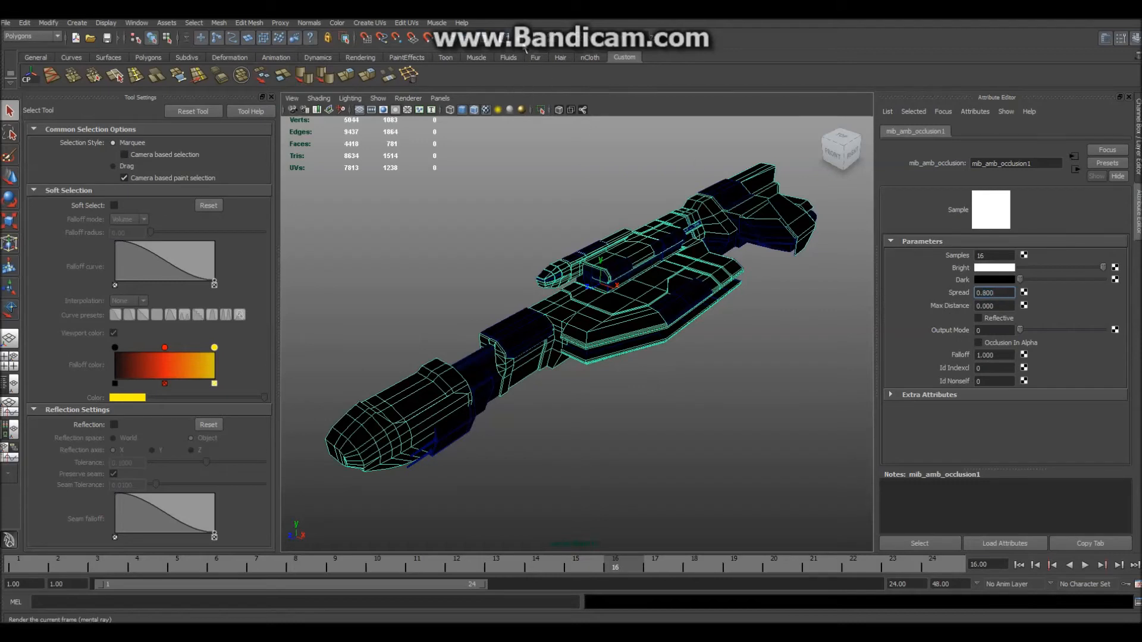
Switch to the Rendering menu set and open the mental ray batch bake options
left_click(35, 36)
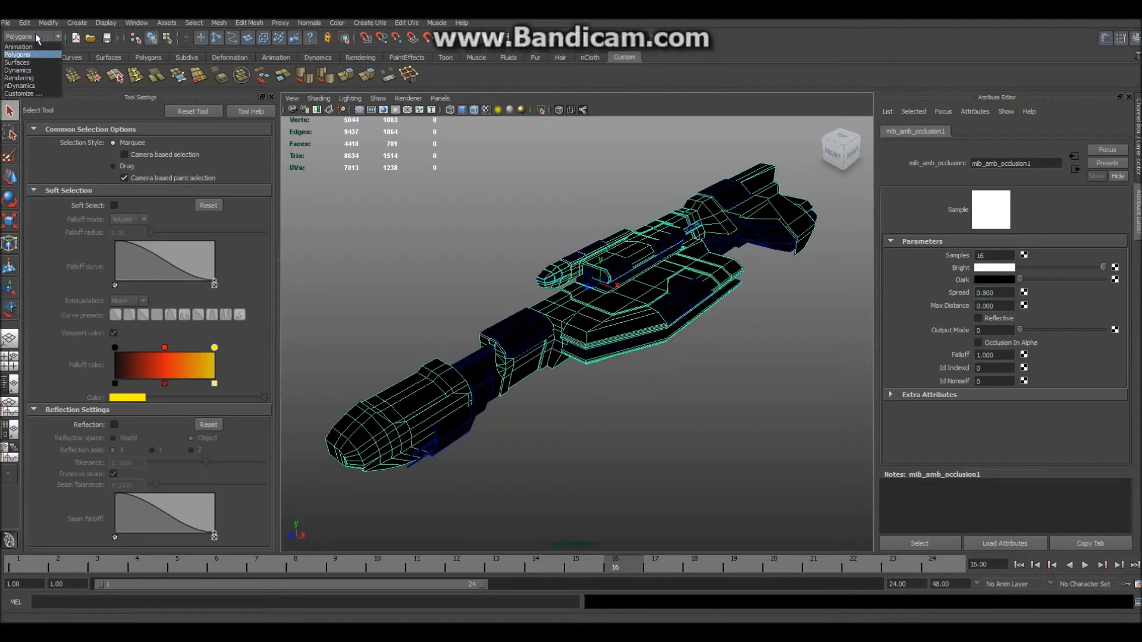
left_click(37, 78)
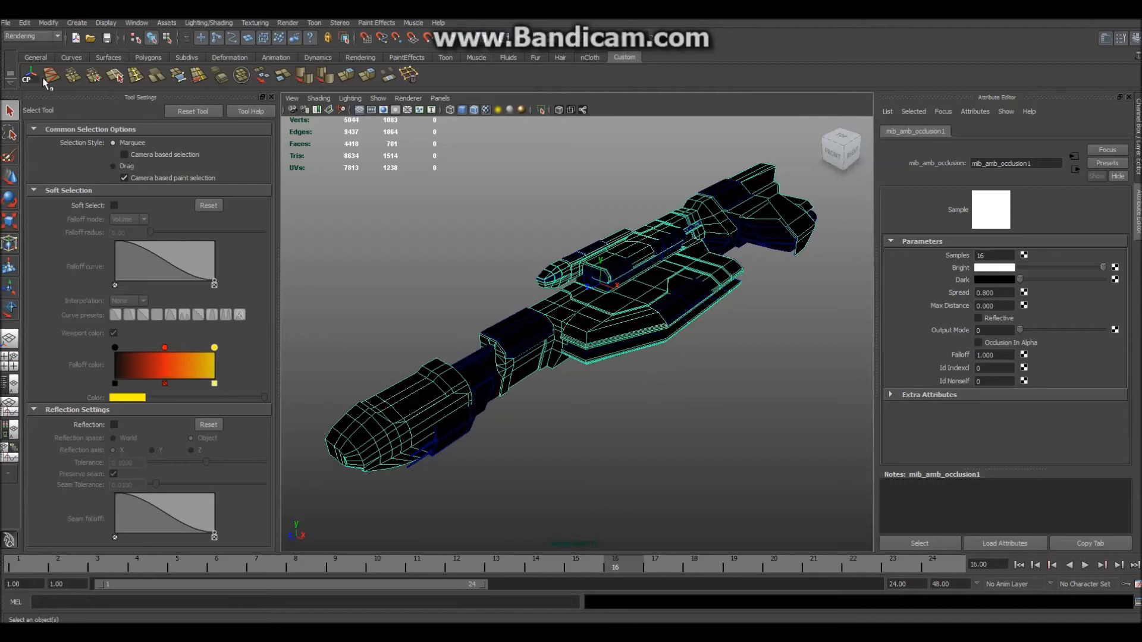
left_click(289, 22)
mouse_move(262, 23)
mouse_move(209, 22)
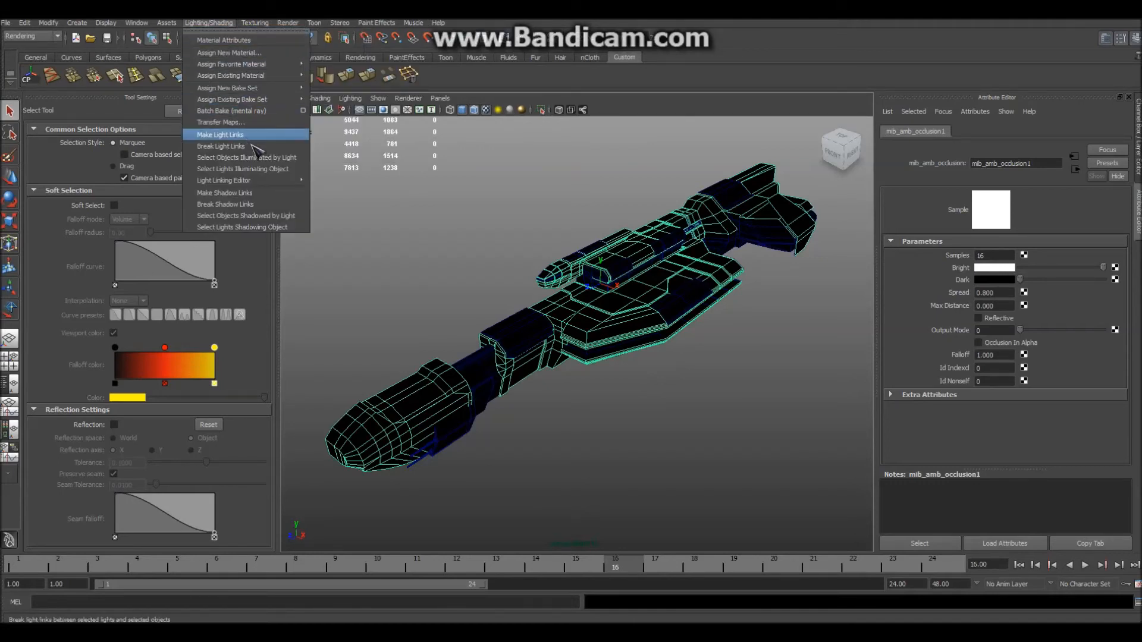
left_click(304, 111)
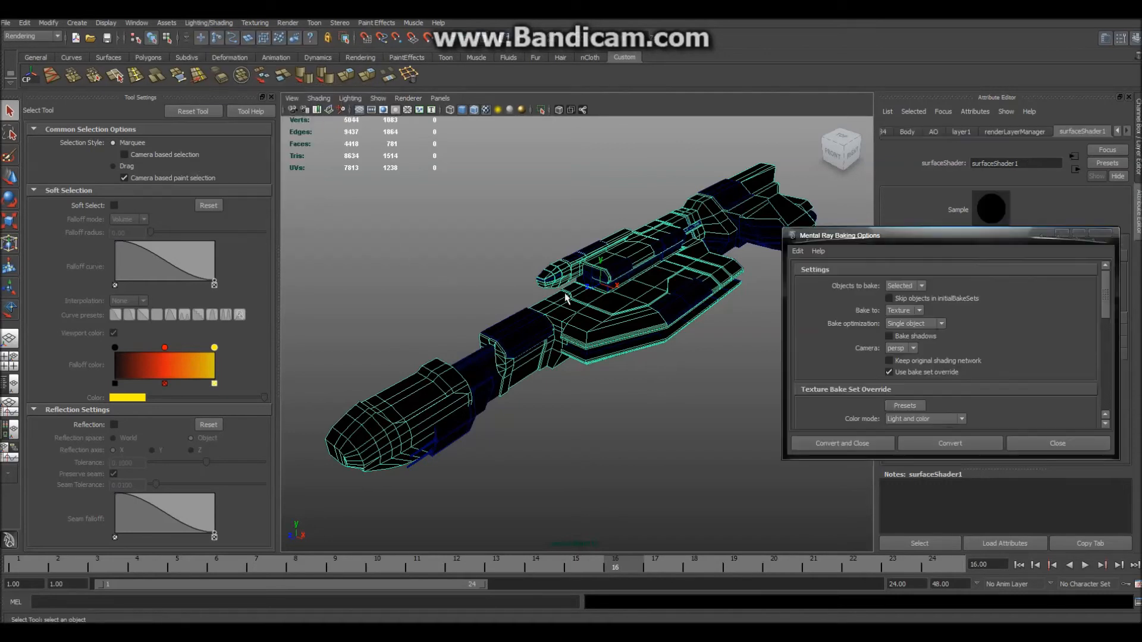
Select the ship's detail mesh instead of the body mesh and save the scene
left_click(673, 397)
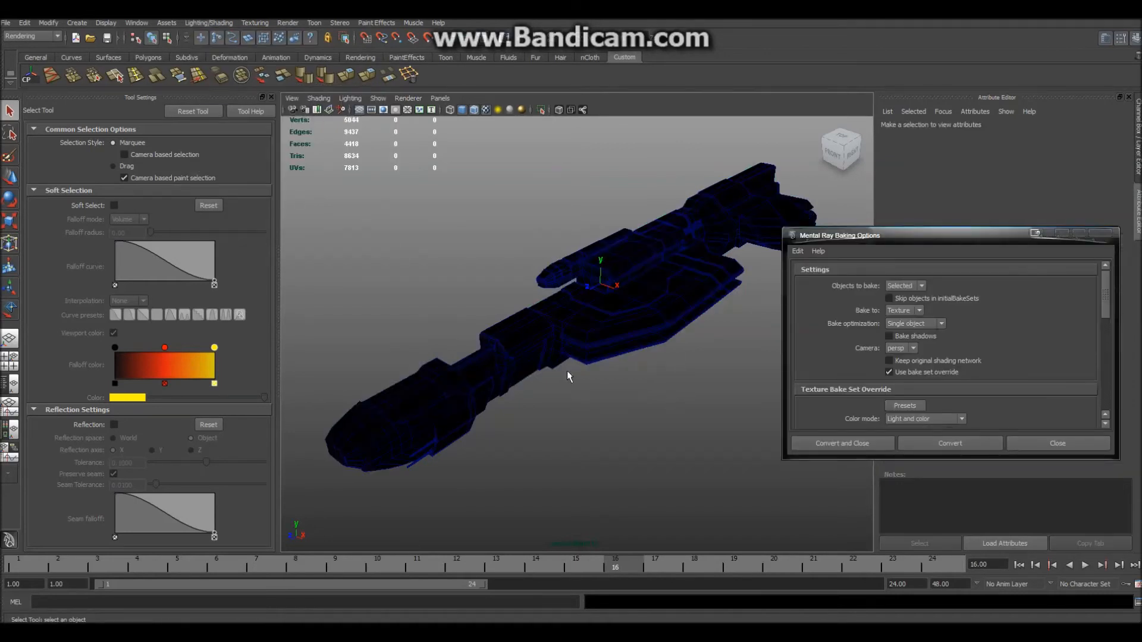
left_click(524, 327)
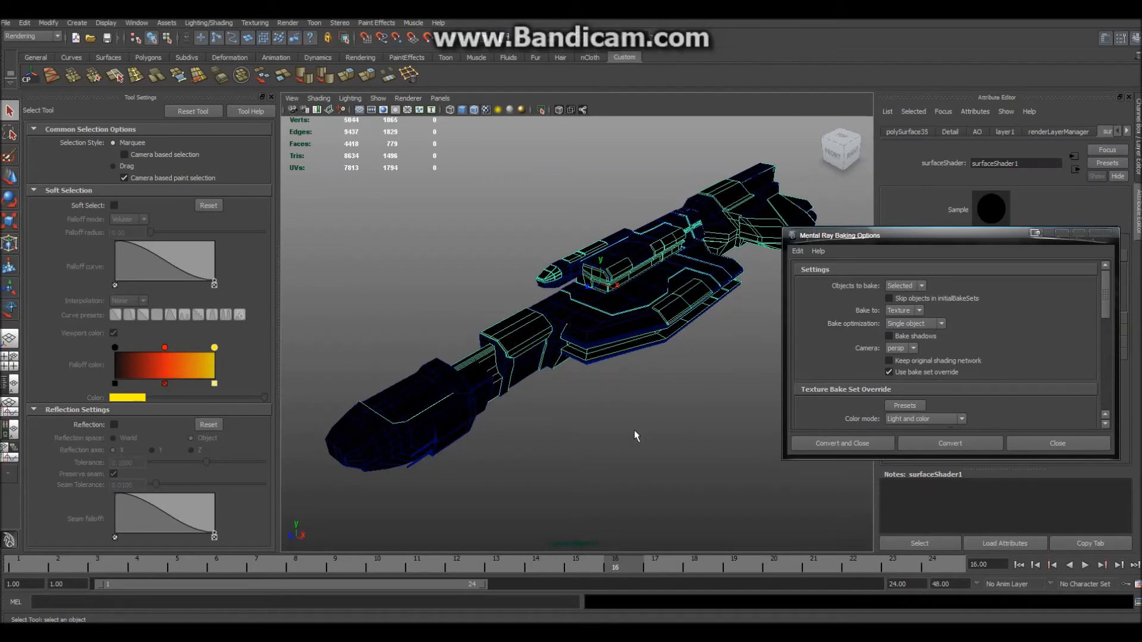
key("ctrl+s")
left_click(550, 326)
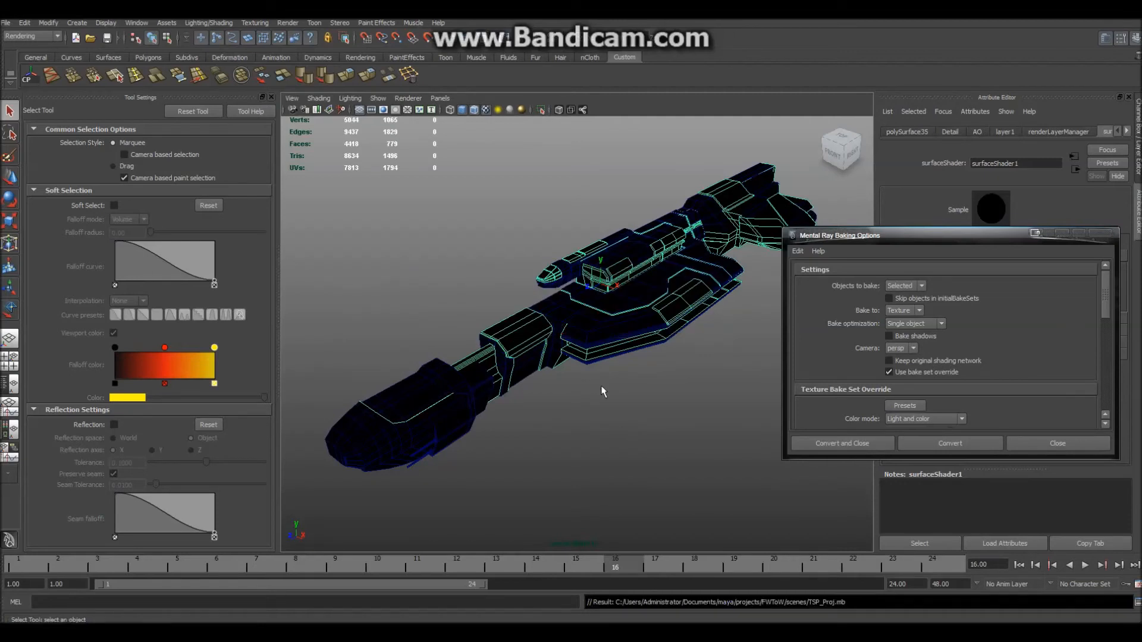
Configure the bake with color mode Light and color, Bake shadows enabled and Single object optimization
left_click(907, 418)
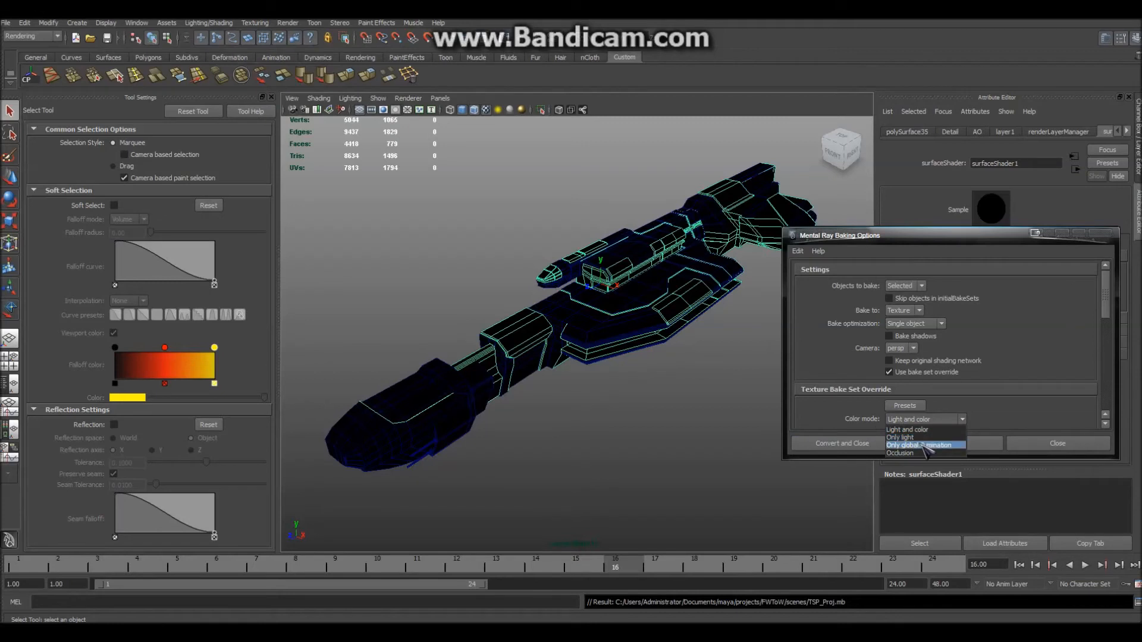
left_click(931, 453)
left_click(925, 419)
left_click(915, 427)
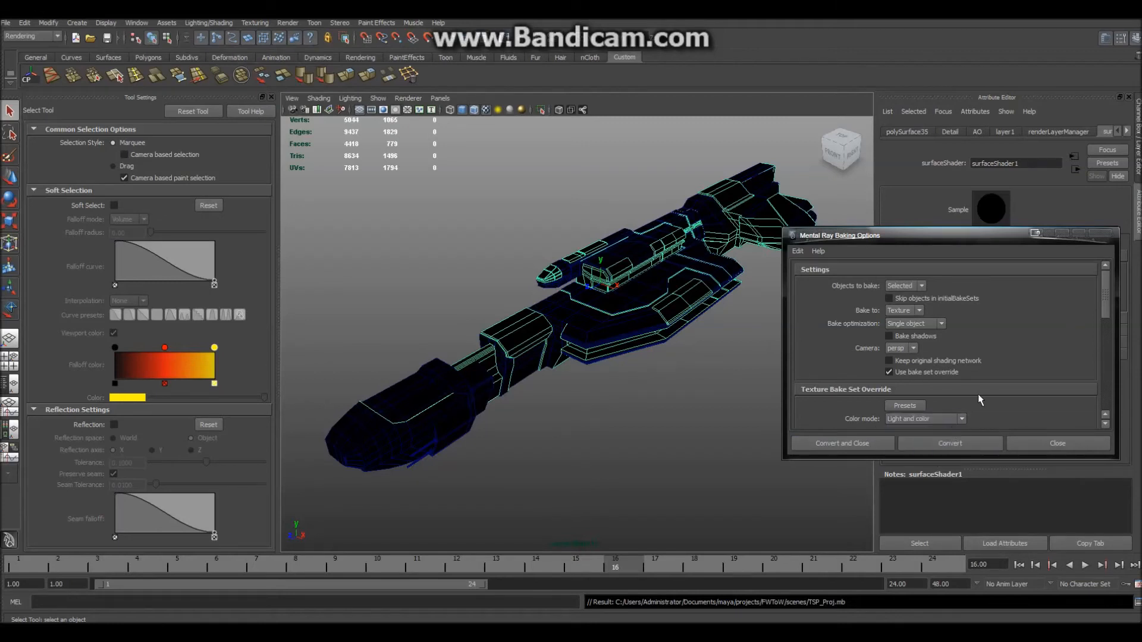
scroll(976, 393, "down", 3)
scroll(983, 393, "up", 1)
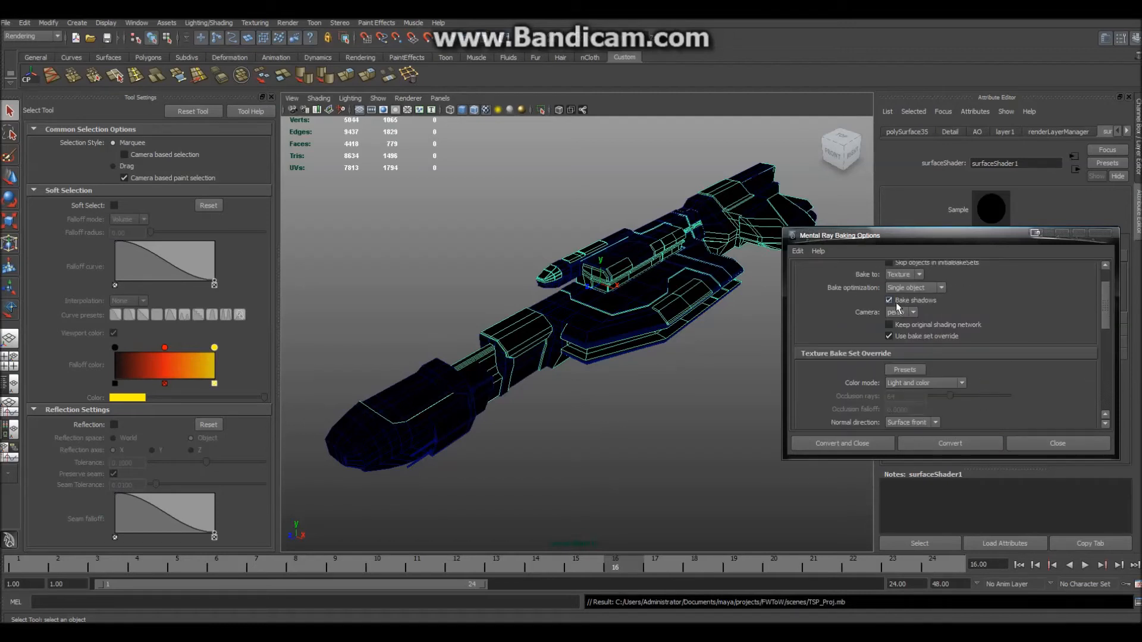
scroll(959, 355, "up", 1)
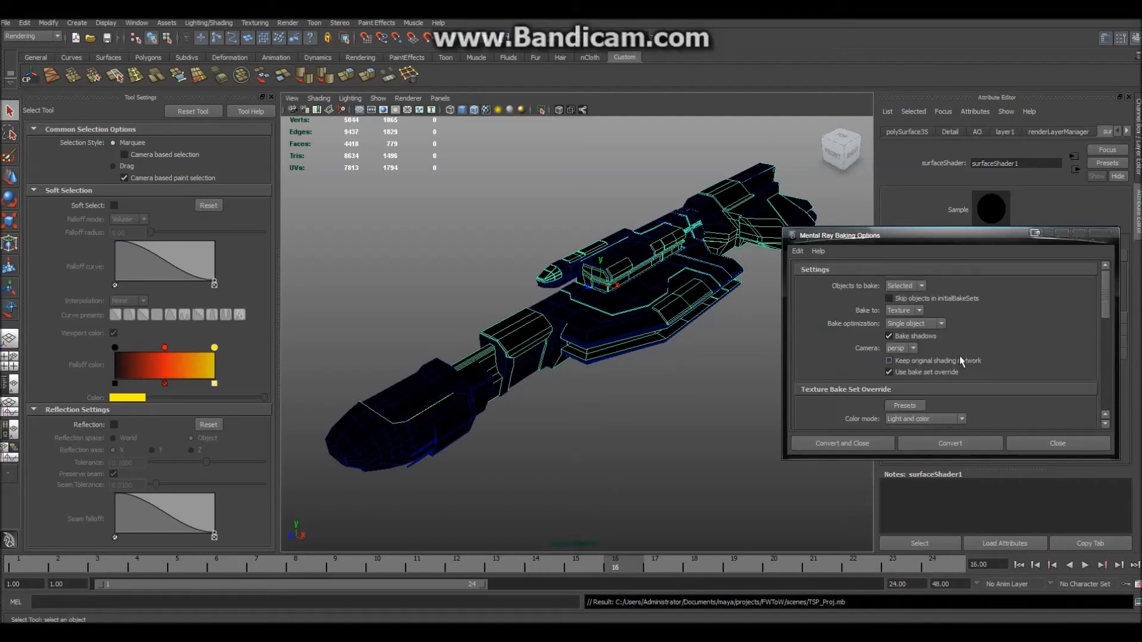
left_click(922, 324)
left_click(971, 324)
Set the baked texture's prefix to DetailAO, review the remaining bake options and close them without converting
scroll(976, 310, "down", 4)
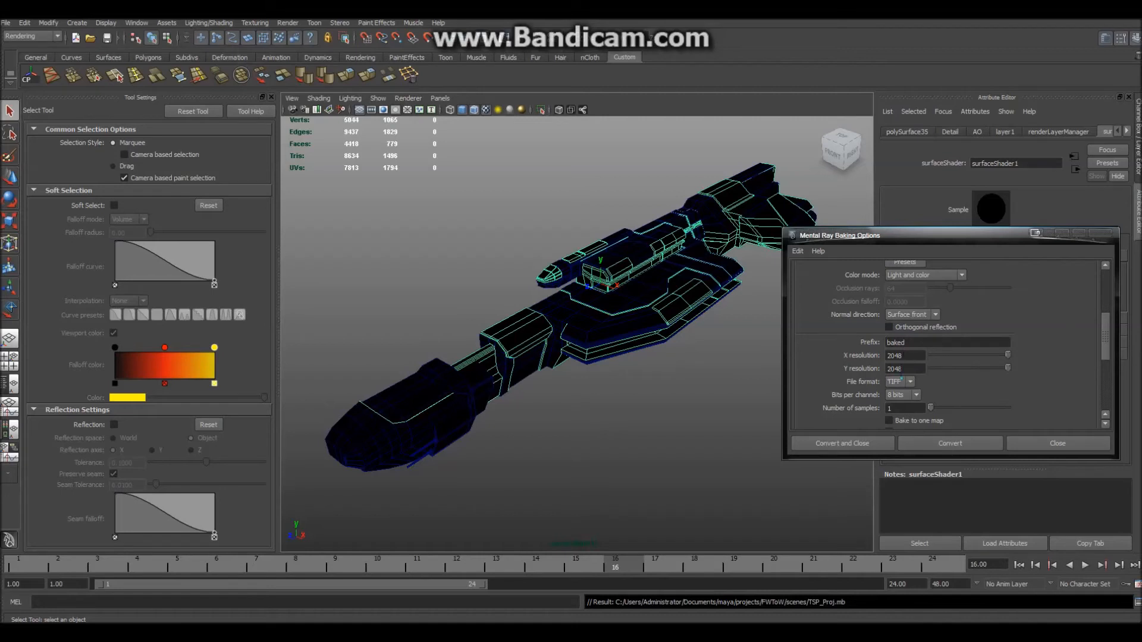
left_click(915, 344)
left_click_drag(916, 343, 829, 334)
type("DetailAO")
scroll(963, 400, "down", 3)
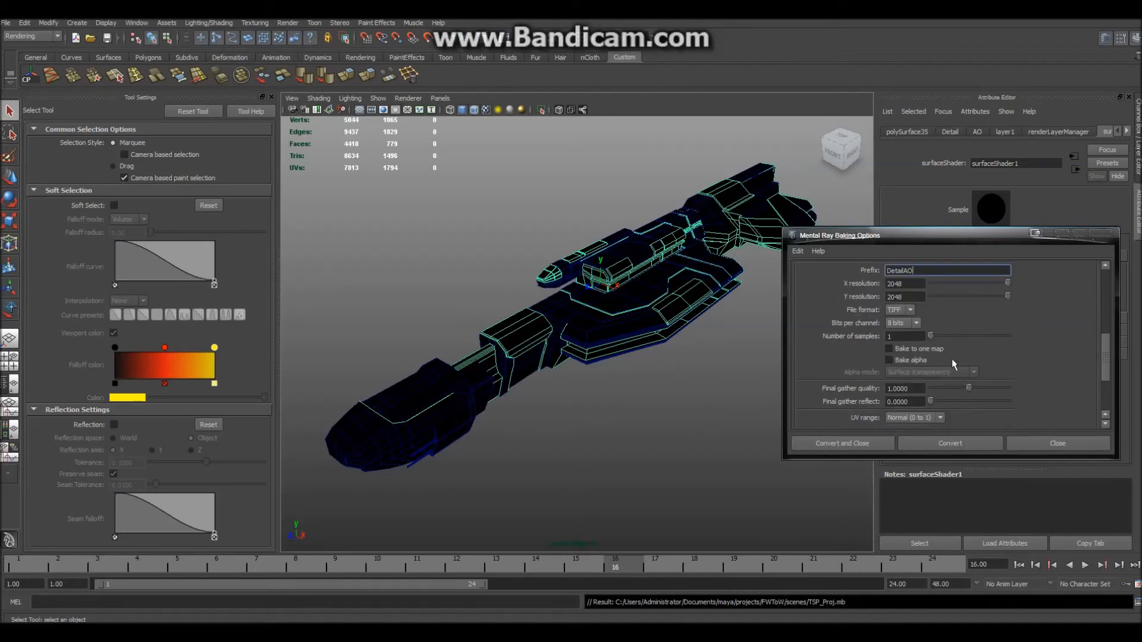
scroll(951, 359, "down", 2)
scroll(1008, 396, "down", 2)
scroll(1008, 397, "up", 5)
scroll(1031, 367, "up", 4)
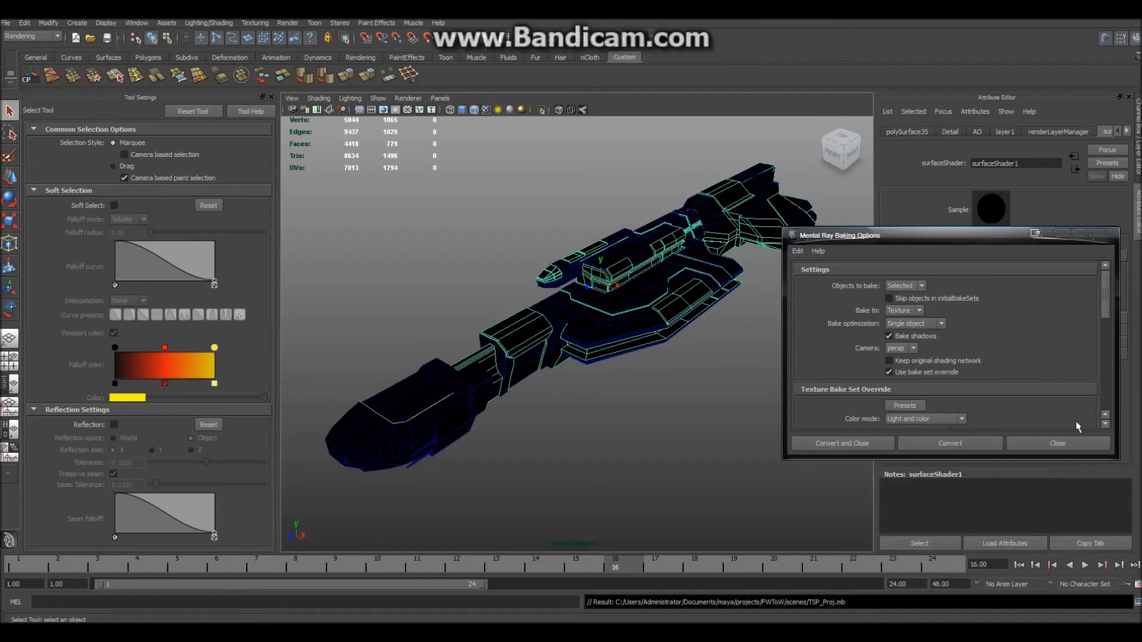
left_click(1040, 445)
Bring up the channel box and layer editor and select the ship's body mesh on the AO layer
left_click(1136, 172)
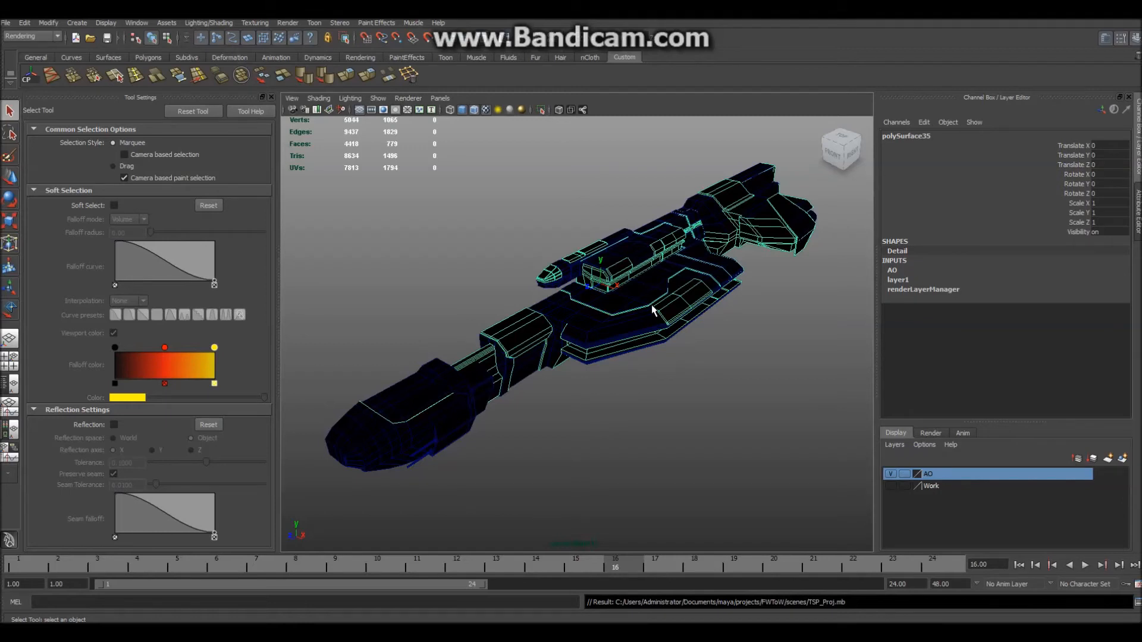
left_click(613, 448)
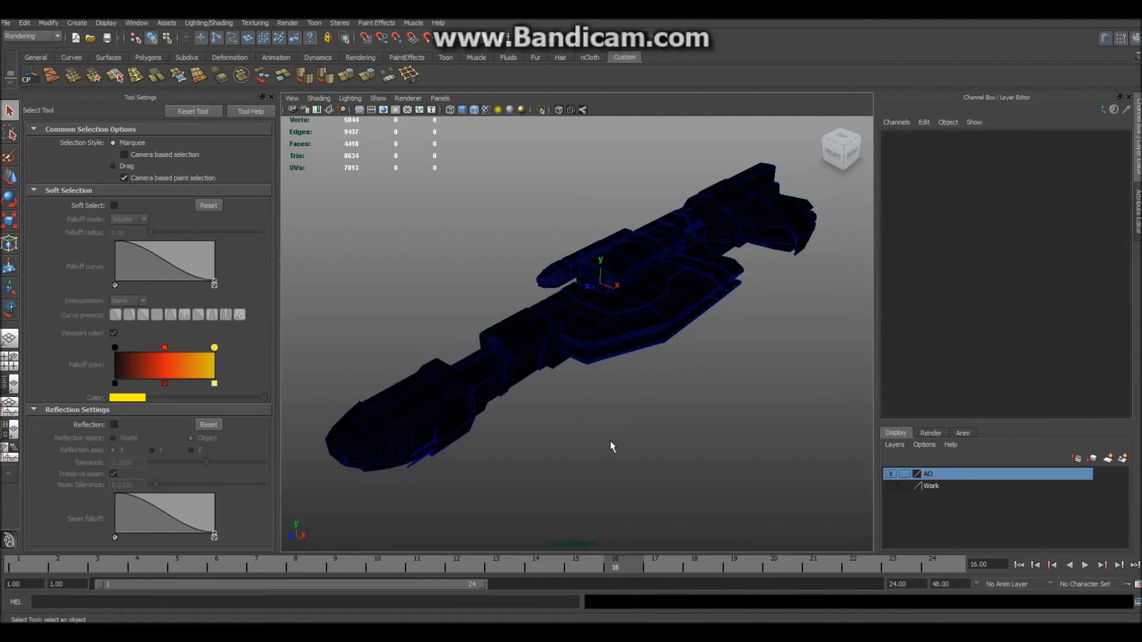
left_click(624, 306)
left_click(587, 410)
left_click(614, 303)
mouse_move(569, 466)
left_mouse_down("alt")
mouse_move(589, 459)
mouse_move(573, 464)
left_mouse_up("alt")
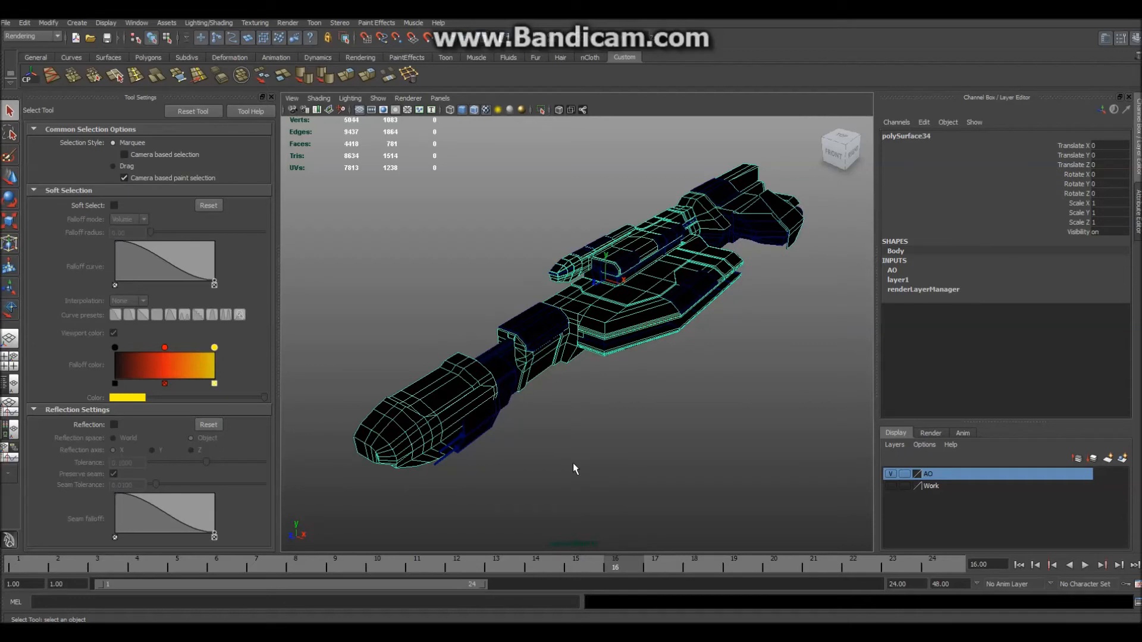
left_click(573, 463)
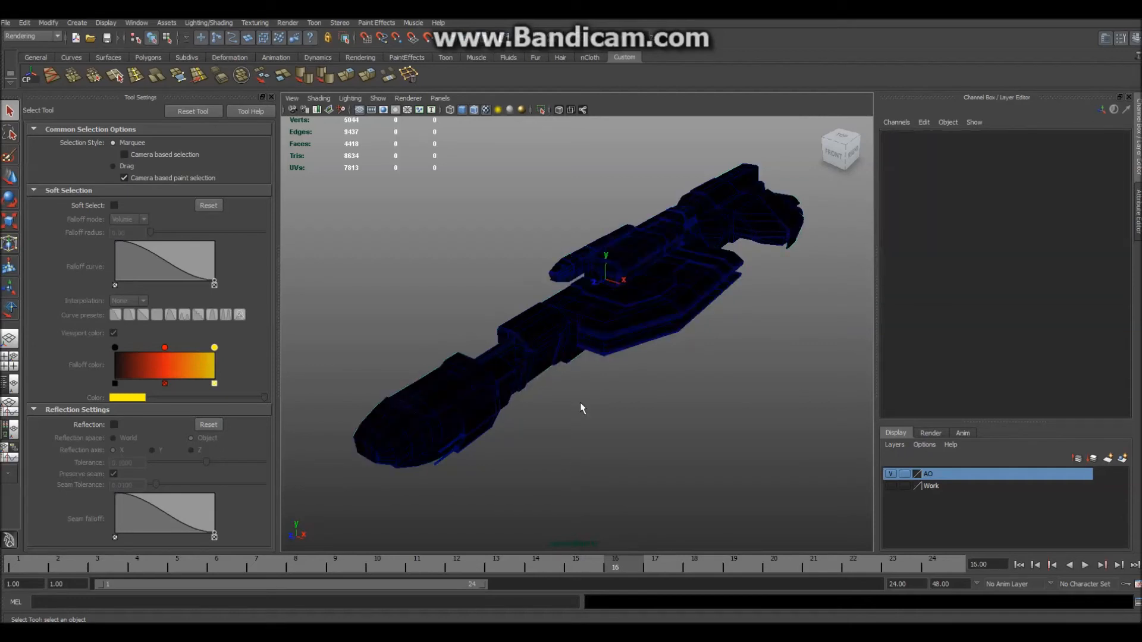
left_click(604, 302)
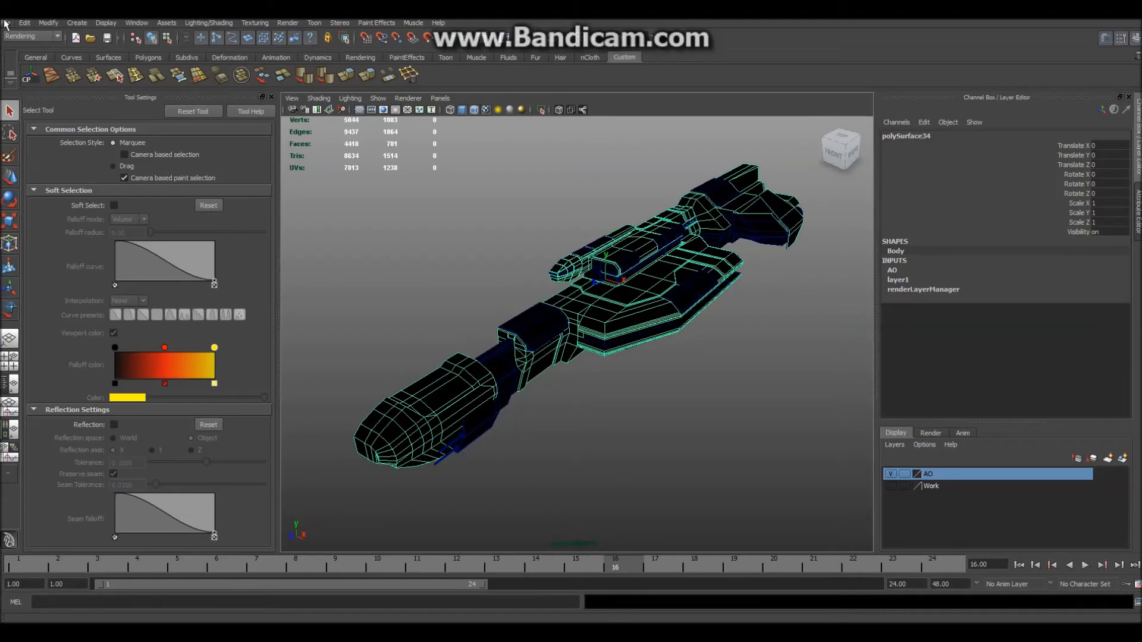
Hide the AO display layer, show the Work layer and make masterLayer the active render layer
left_click(890, 474)
left_click(896, 487)
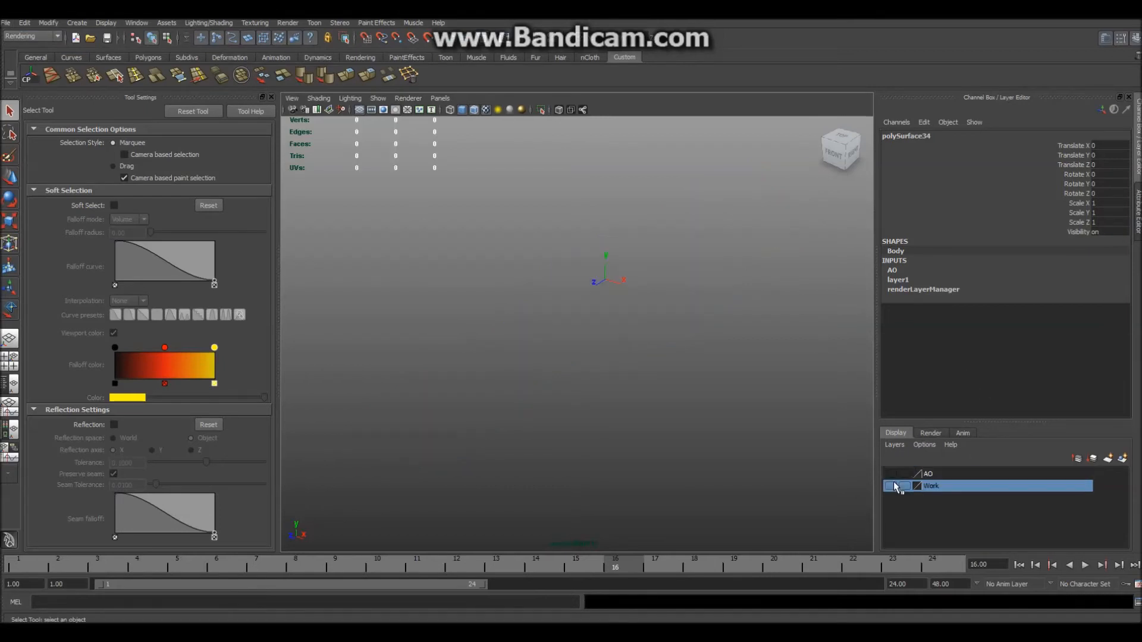
left_click(930, 433)
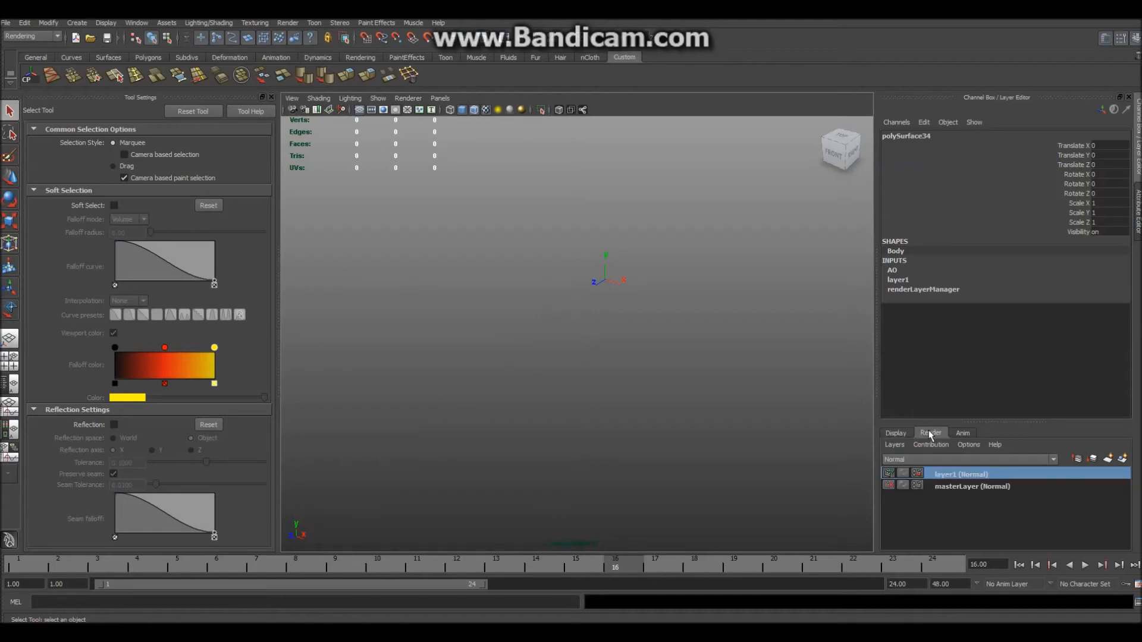
left_click(889, 486)
left_click(890, 474)
left_click(944, 486)
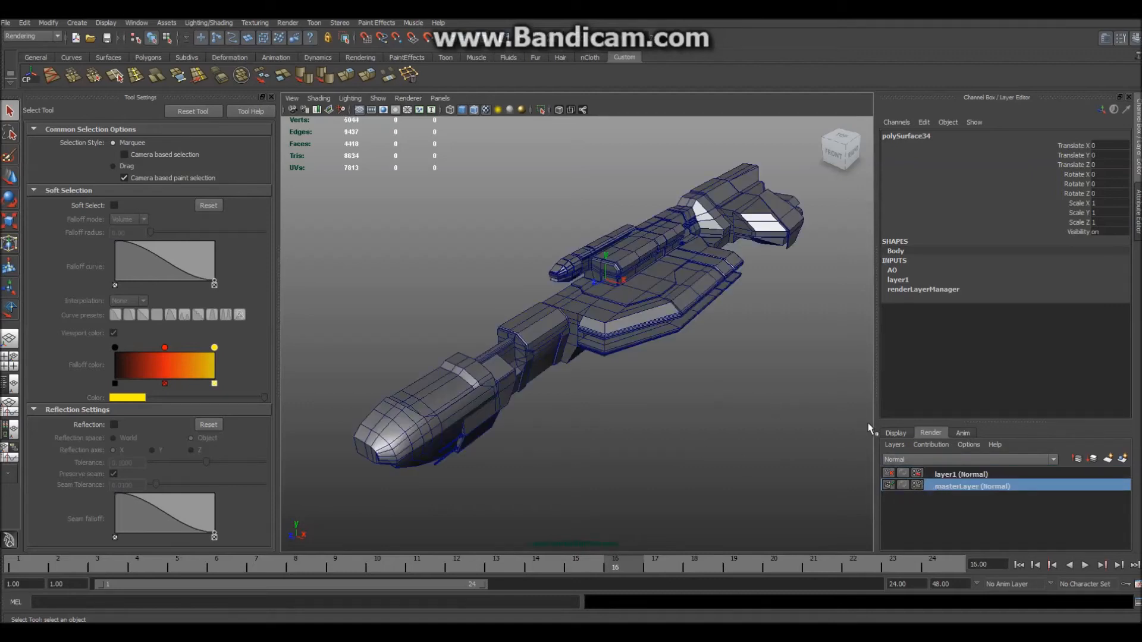
left_click(889, 430)
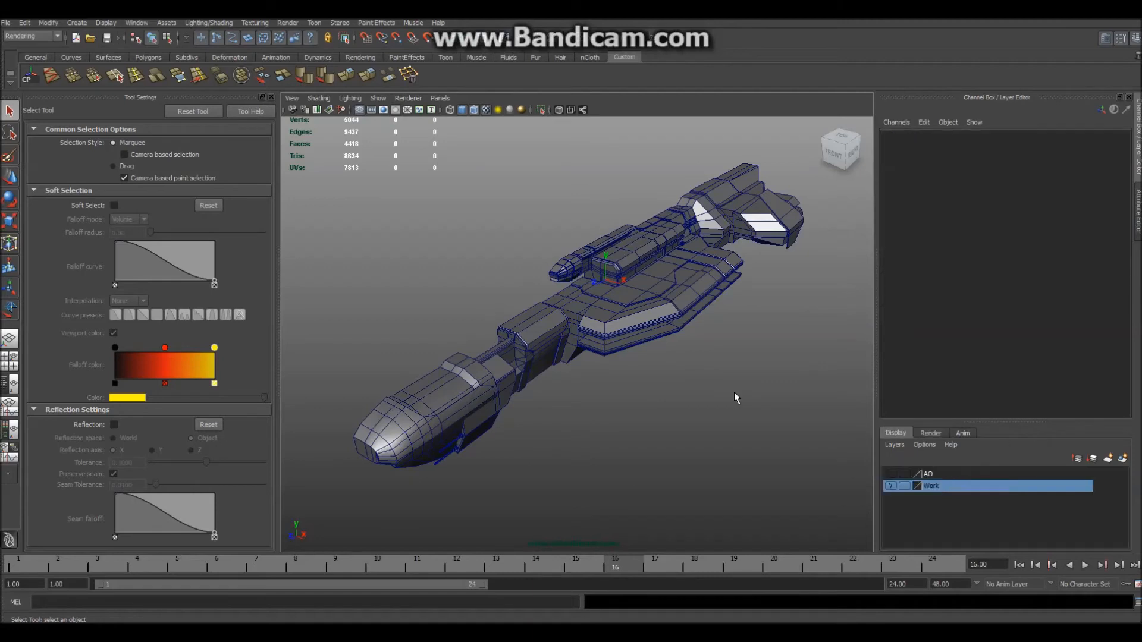
Select the Work layer's detail mesh, start exporting the selection and create a TSPExport folder in scenes as the destination
left_click(540, 324)
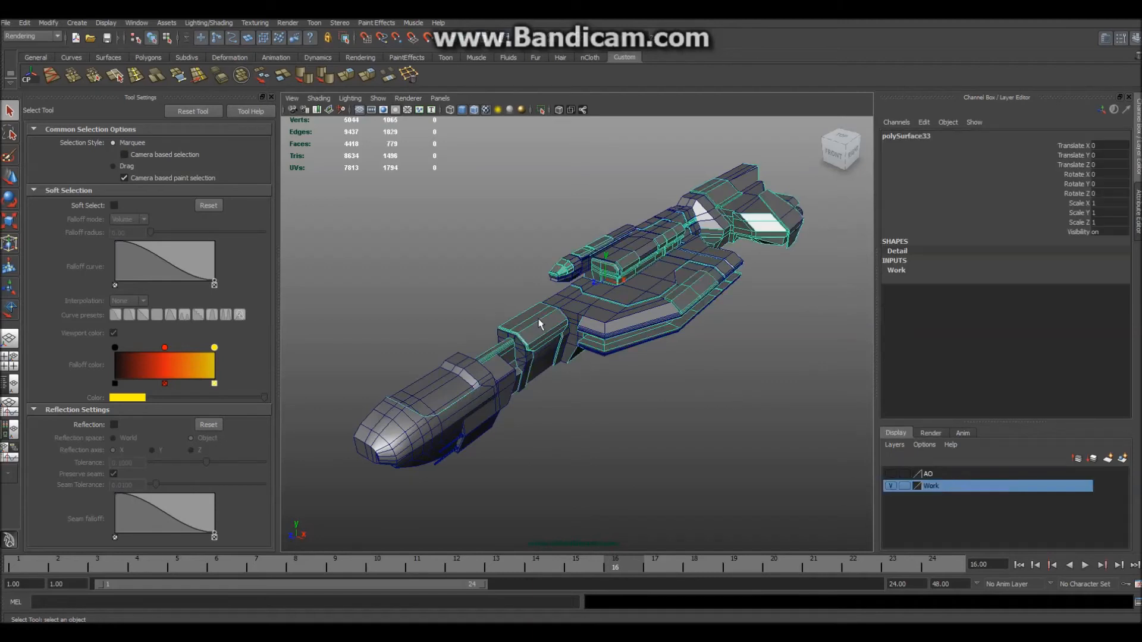
left_click(5, 23)
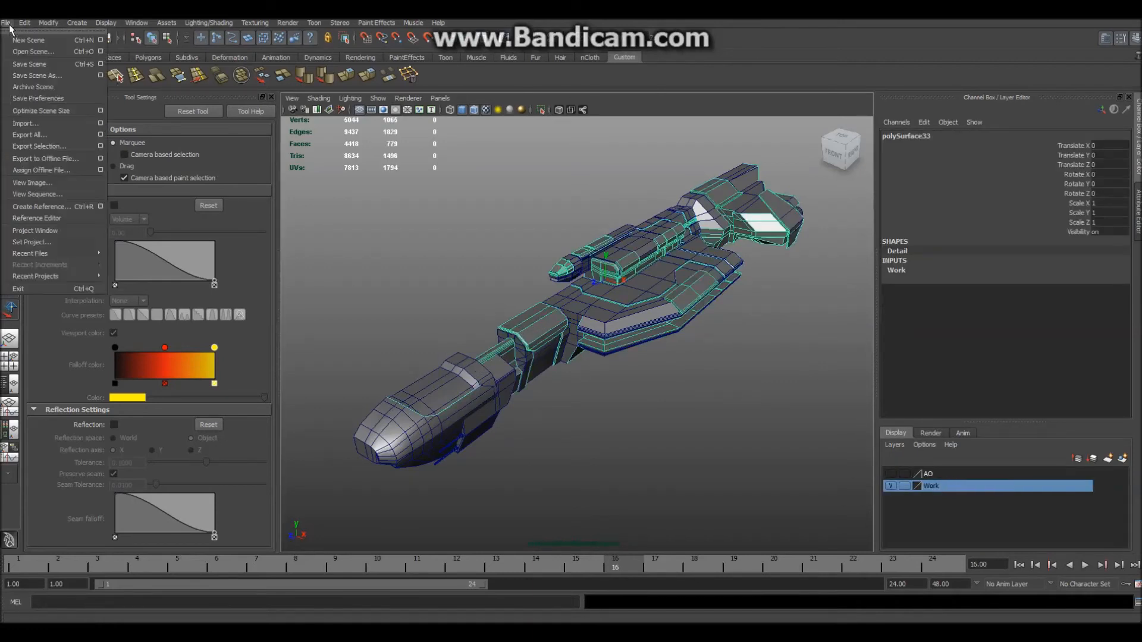
left_click(68, 147)
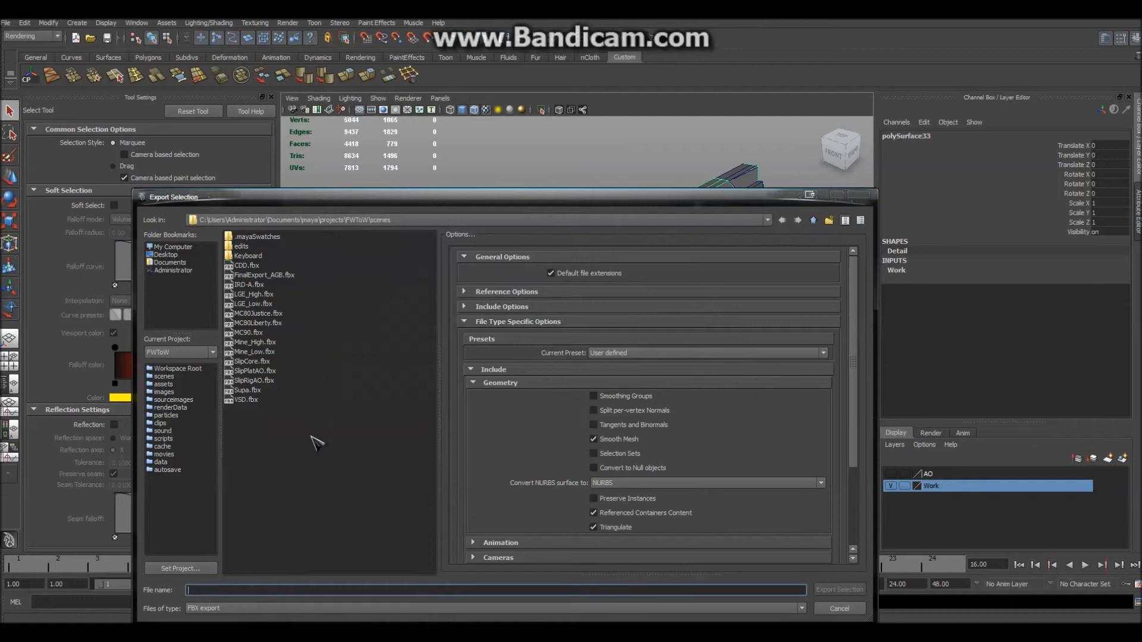
right_click(286, 458)
left_click(314, 485)
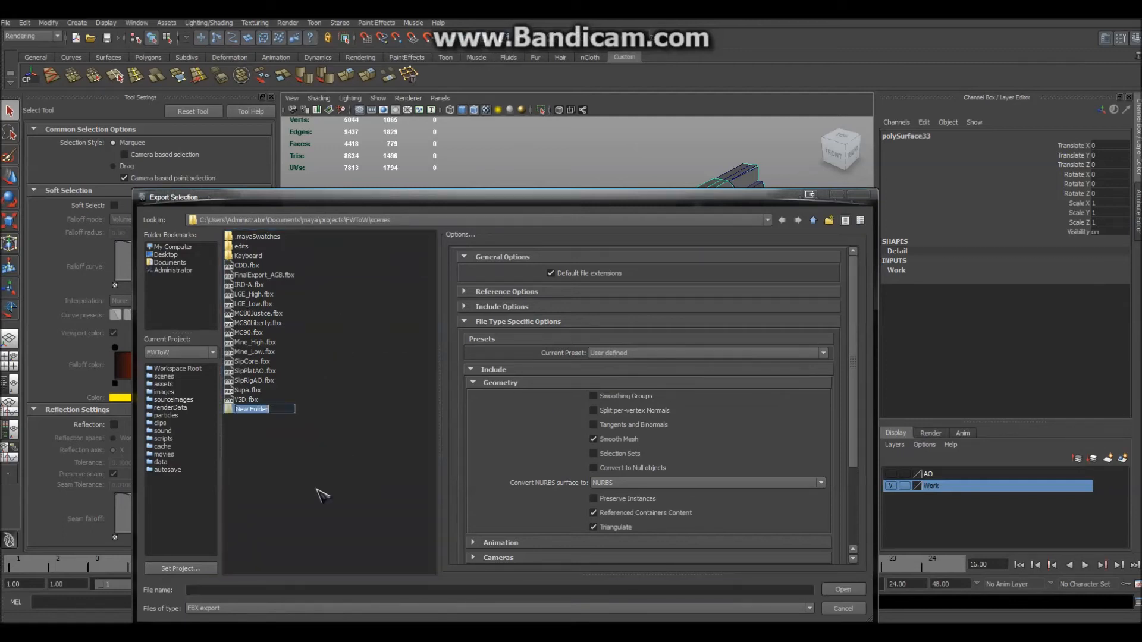
type("TSPExport")
key("Return")
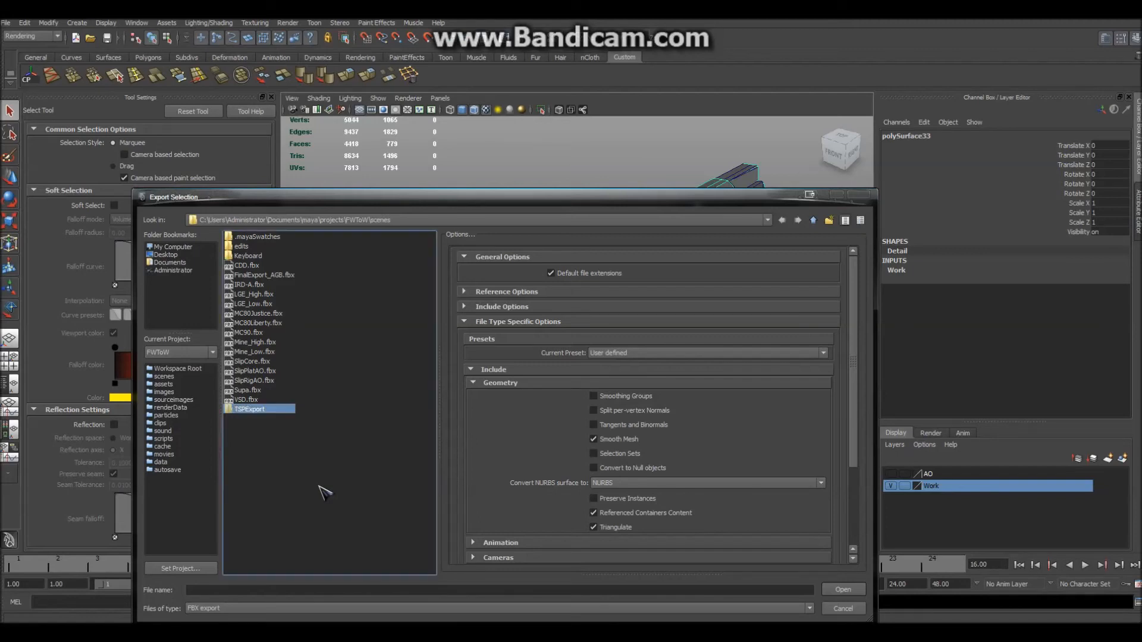
key("Return")
Export the detail mesh as an FBX file named Detail and clear the selection
left_click(360, 593)
type("Detail")
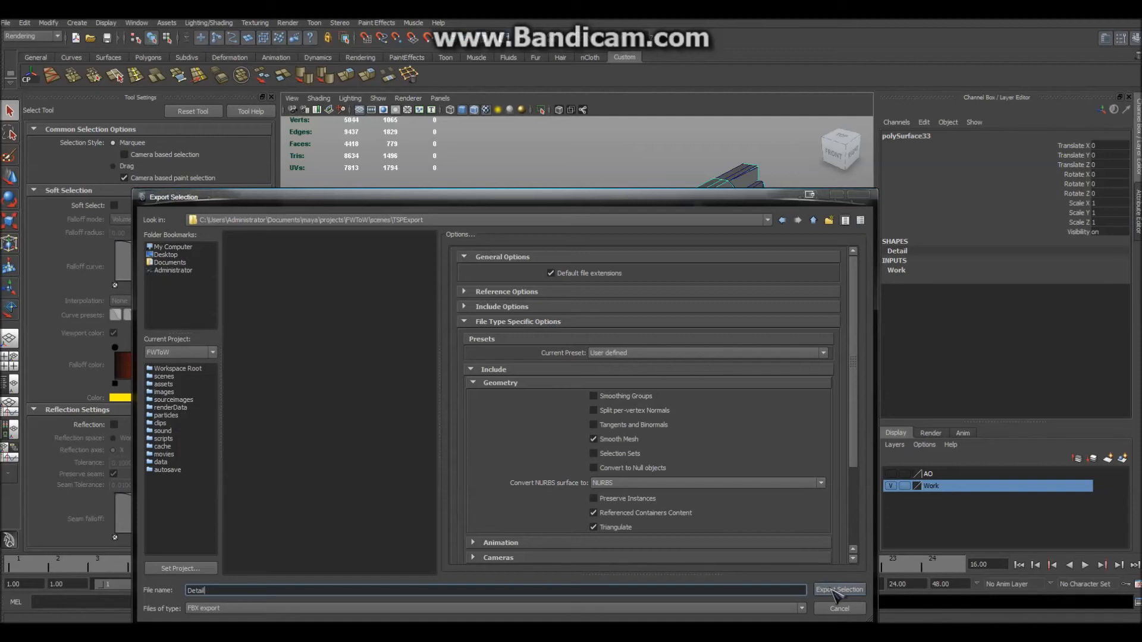
left_click(837, 590)
left_click(675, 499)
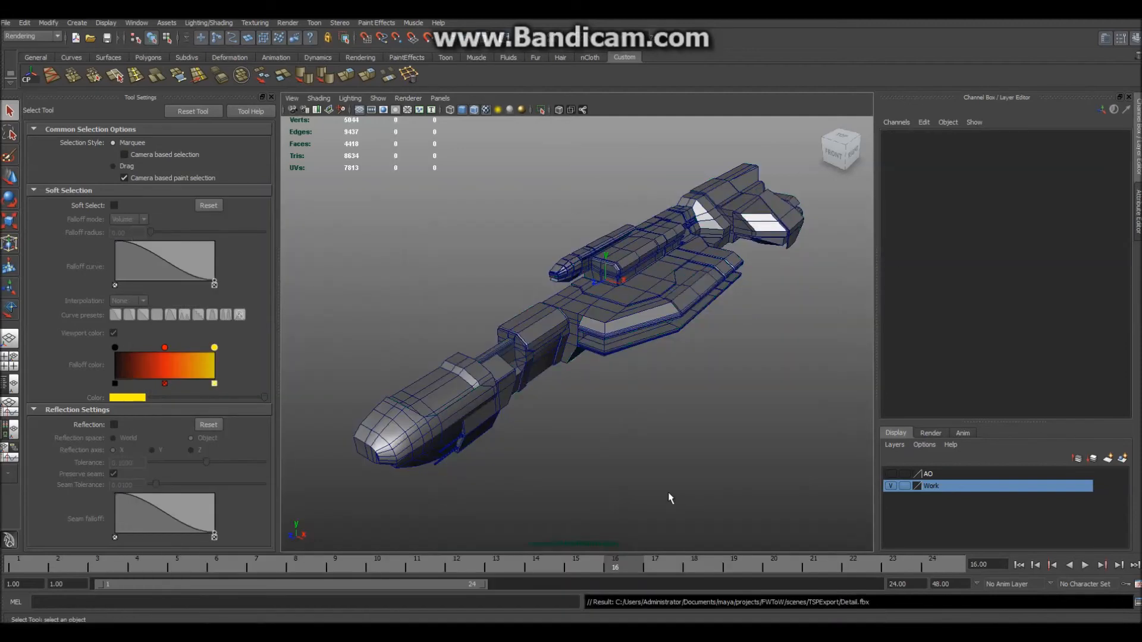
Export the ship's main body mesh as an FBX file named Core into the TSPExport folder
left_click(393, 431)
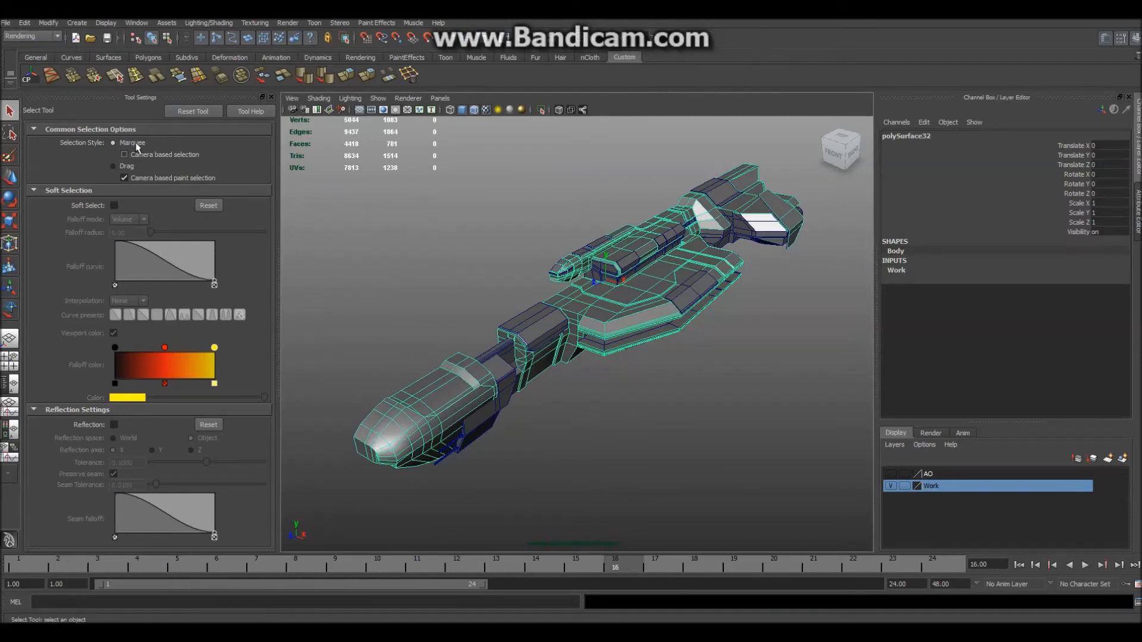
left_click(5, 24)
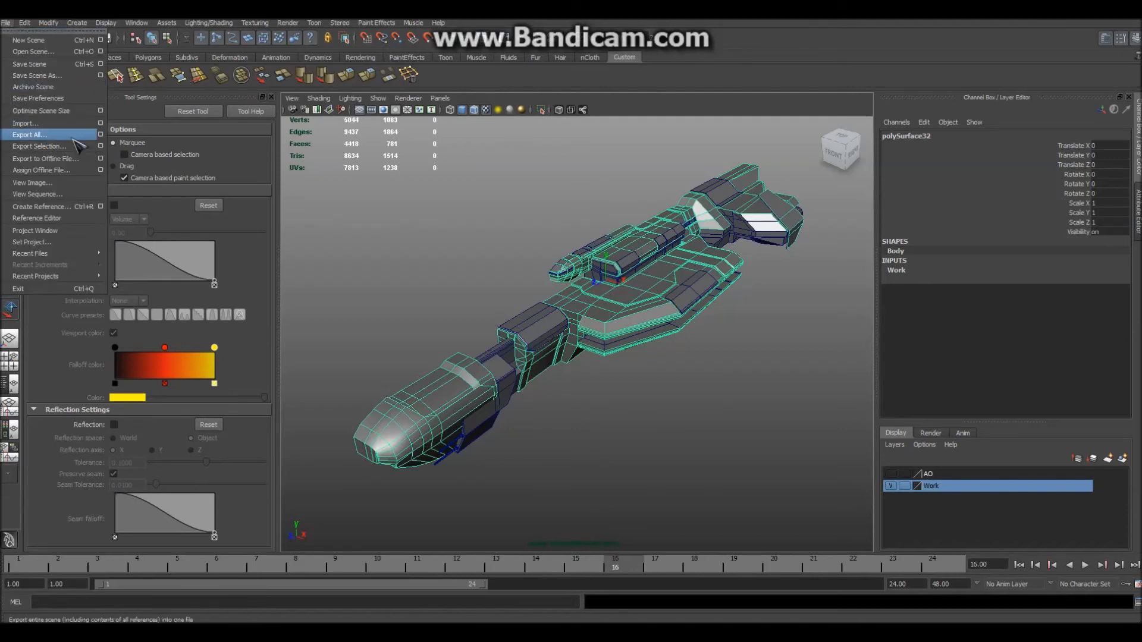
left_click(101, 146)
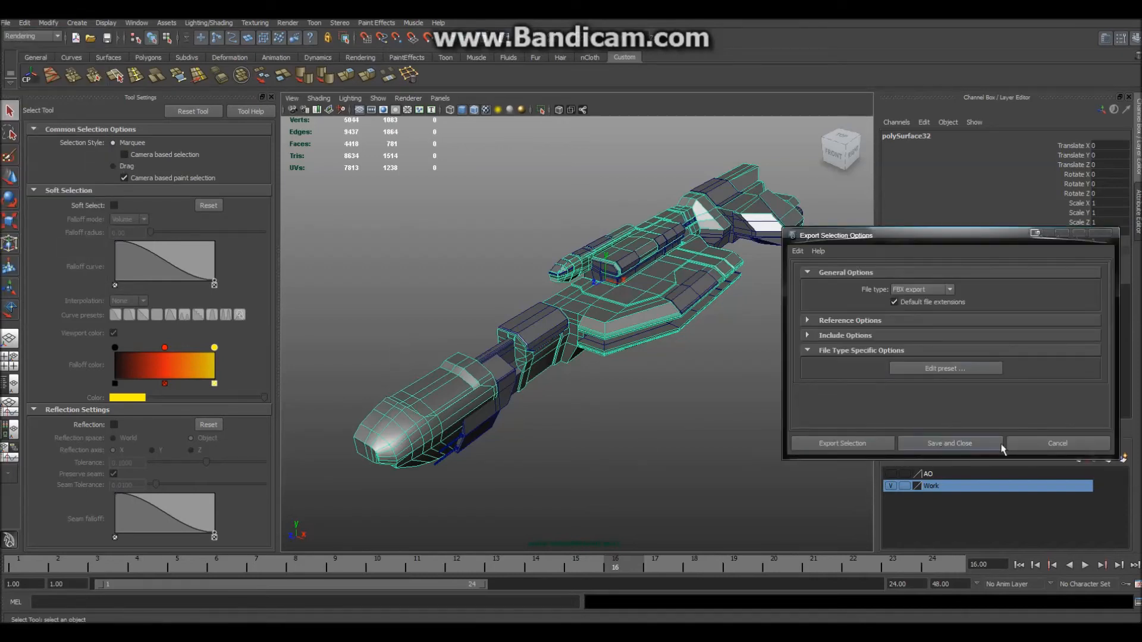
left_click(1002, 444)
left_click(6, 24)
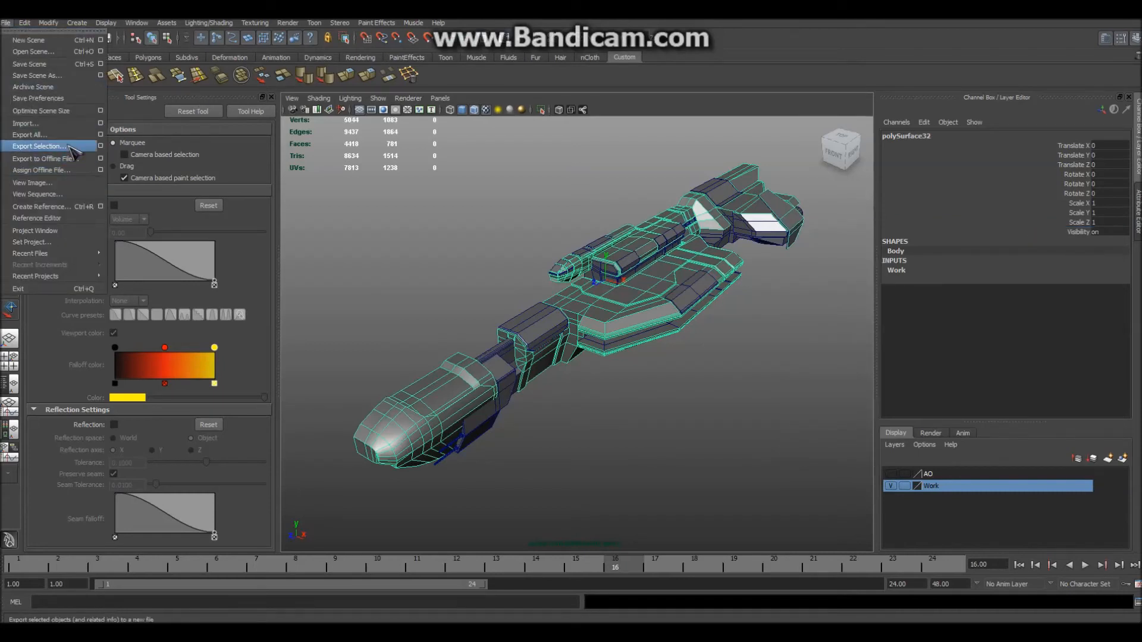
left_click(69, 147)
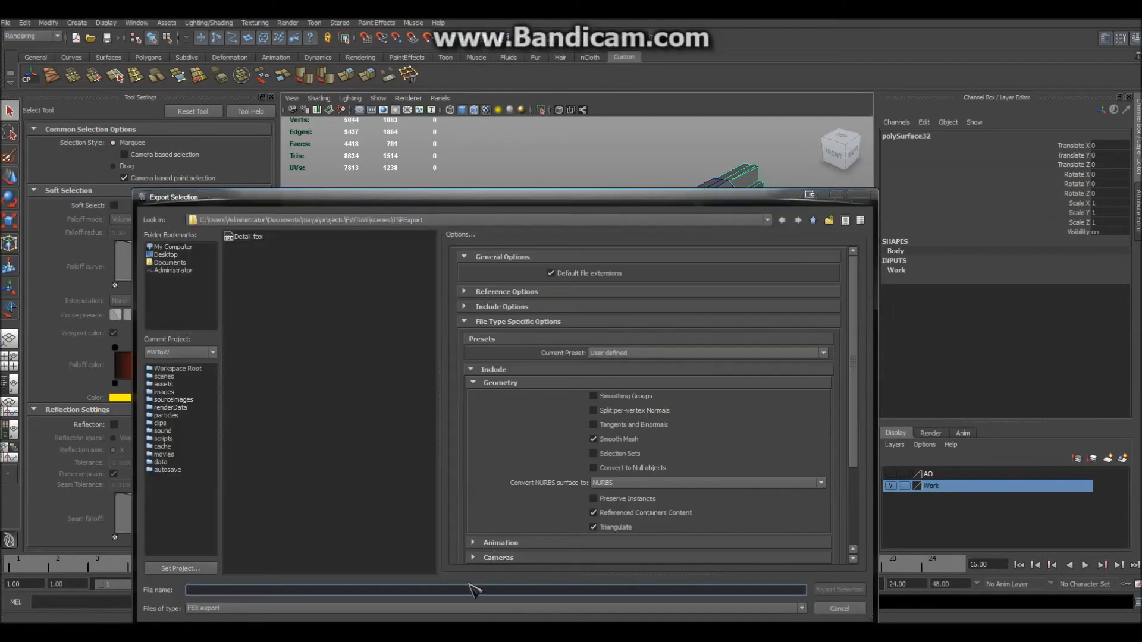
type("C")
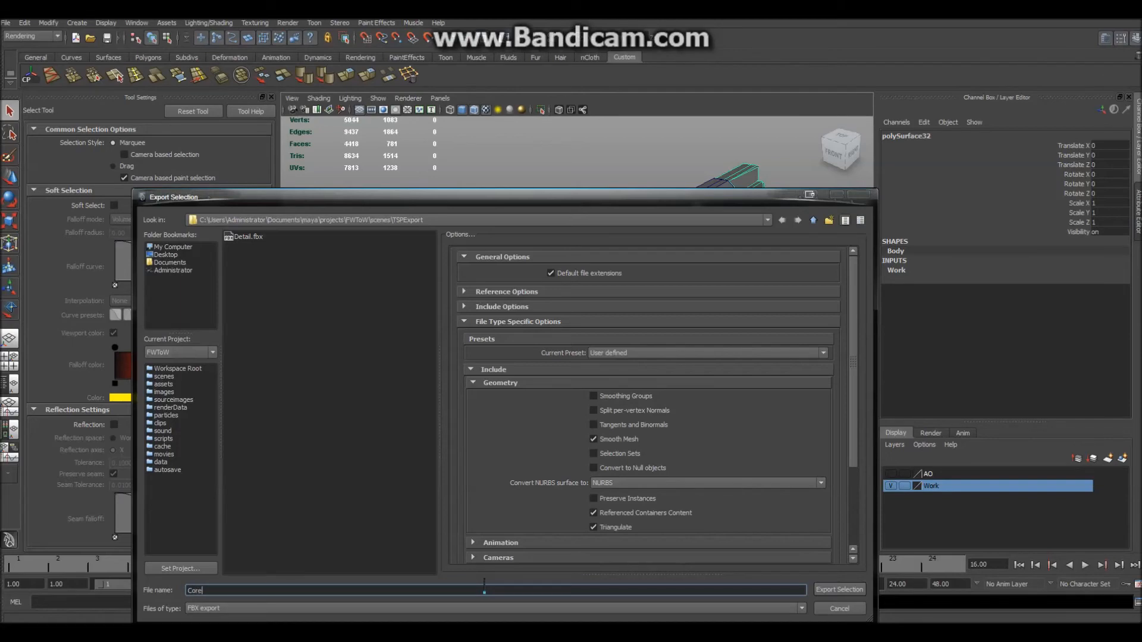
type("ore")
key("Return")
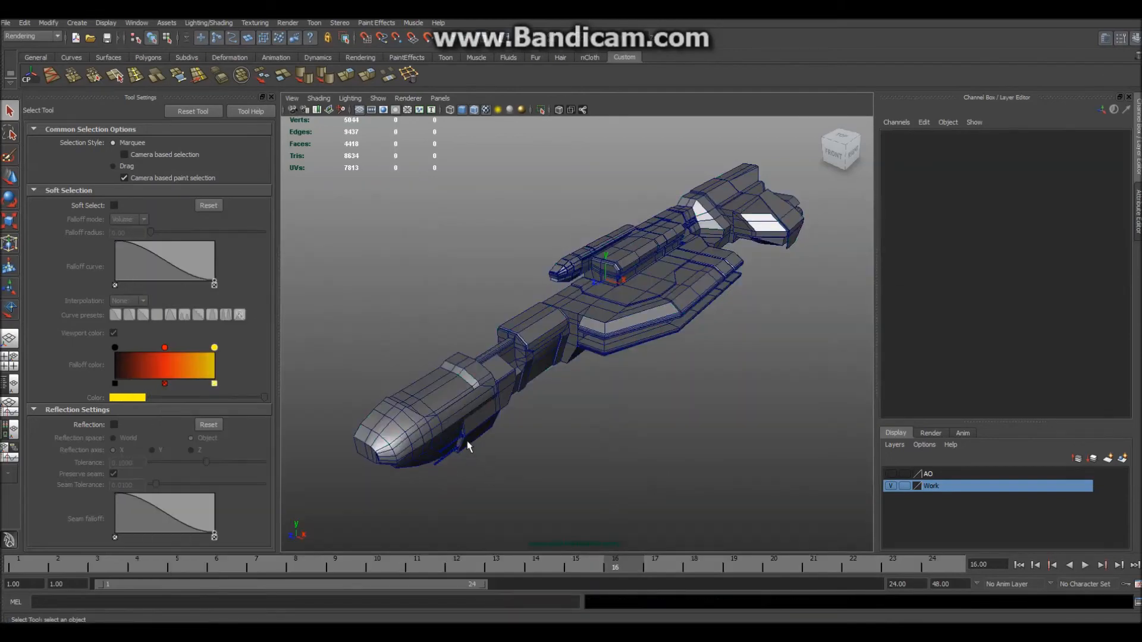
Select the ship's remaining armor pieces and engine cylinders and combine them into a single mesh
left_click(465, 452)
left_click(446, 459, "shift")
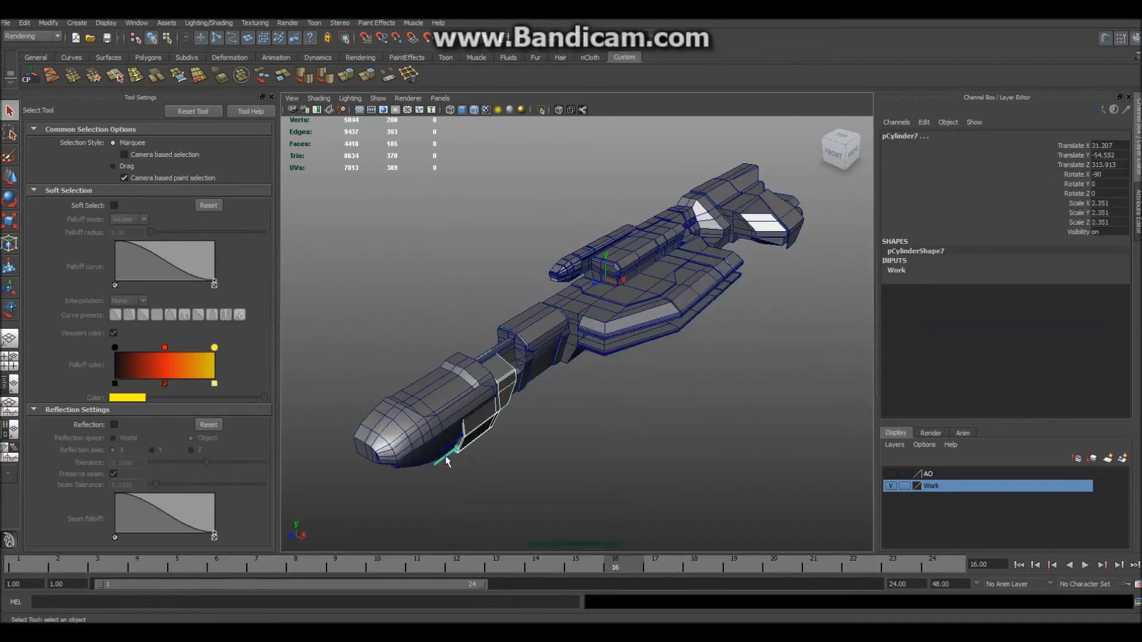
left_click_drag(650, 440, 472, 438, "alt")
left_click(693, 372)
left_click_drag(564, 440, 535, 461, "alt")
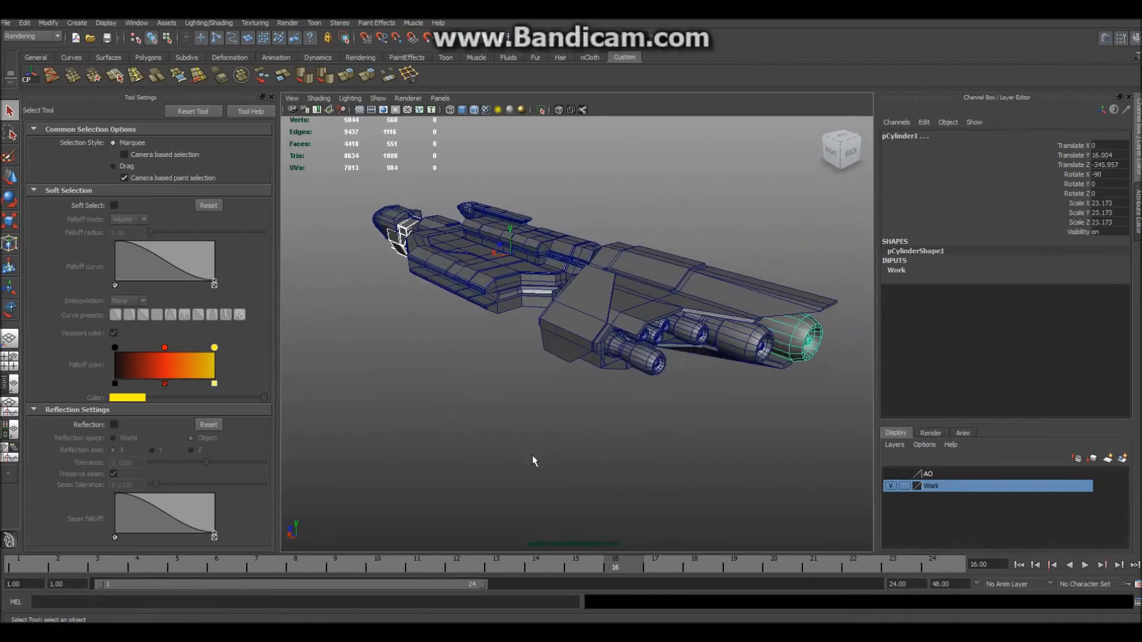
left_click(243, 76)
left_click_drag(335, 387, 496, 387, "alt")
Export the combined armor and engine mesh as an FBX file named Engine_Armor and save the scene
left_click(6, 23)
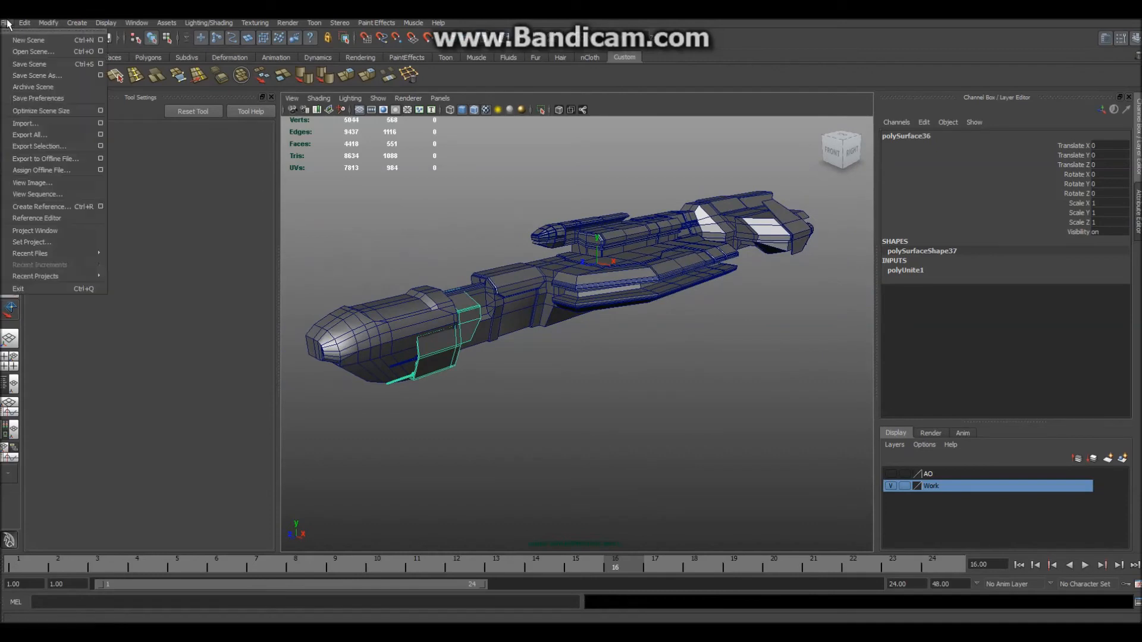
left_click(102, 146)
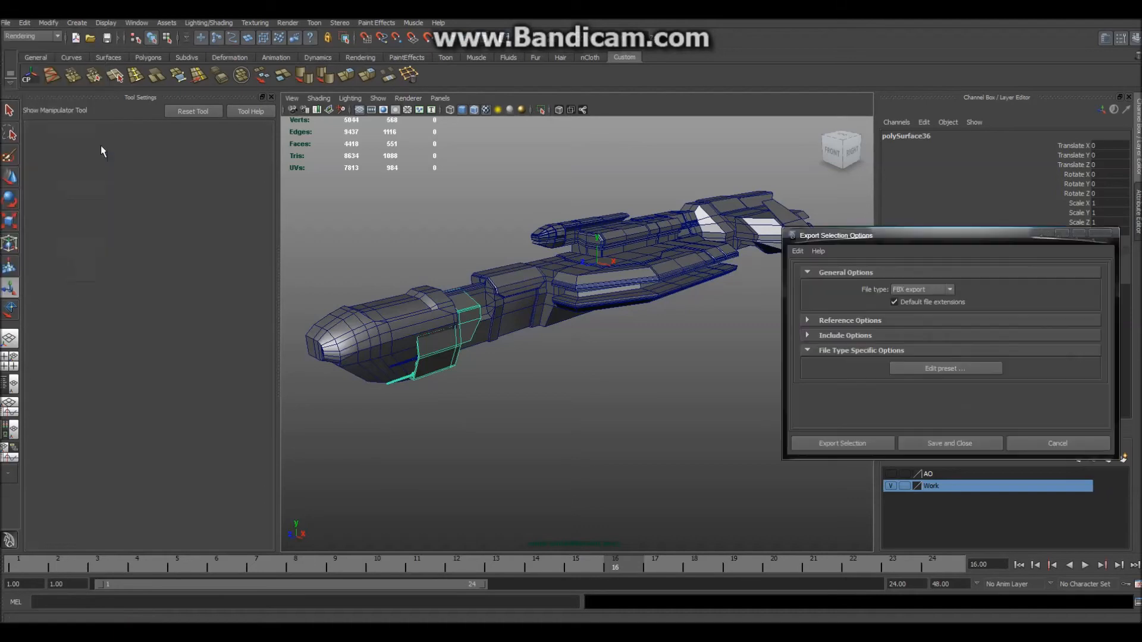
left_click(868, 449)
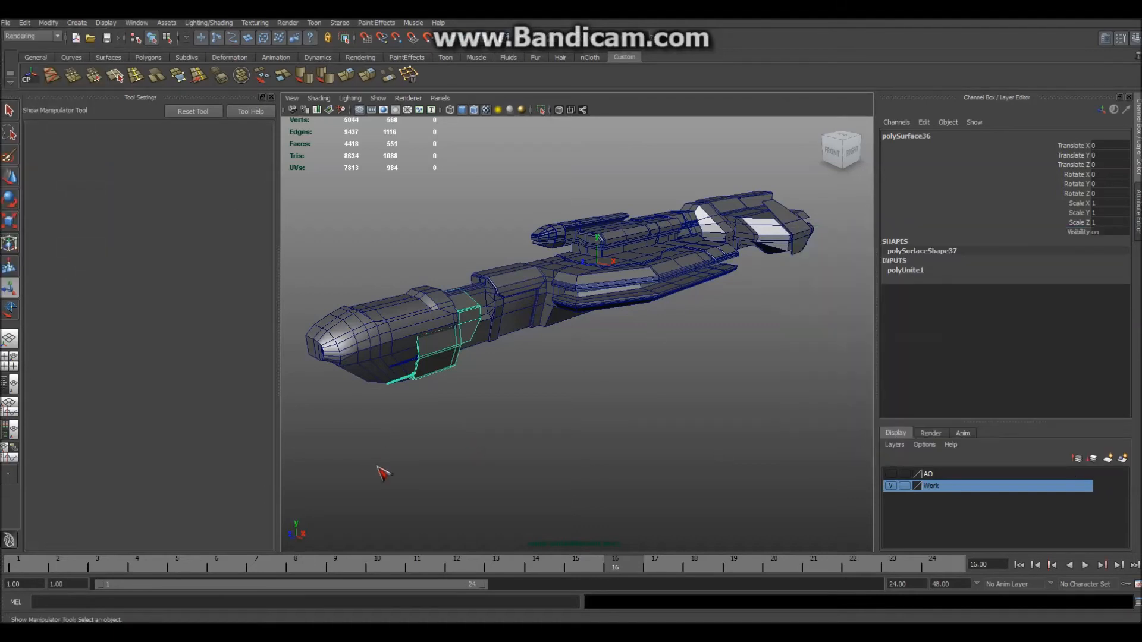
type("E")
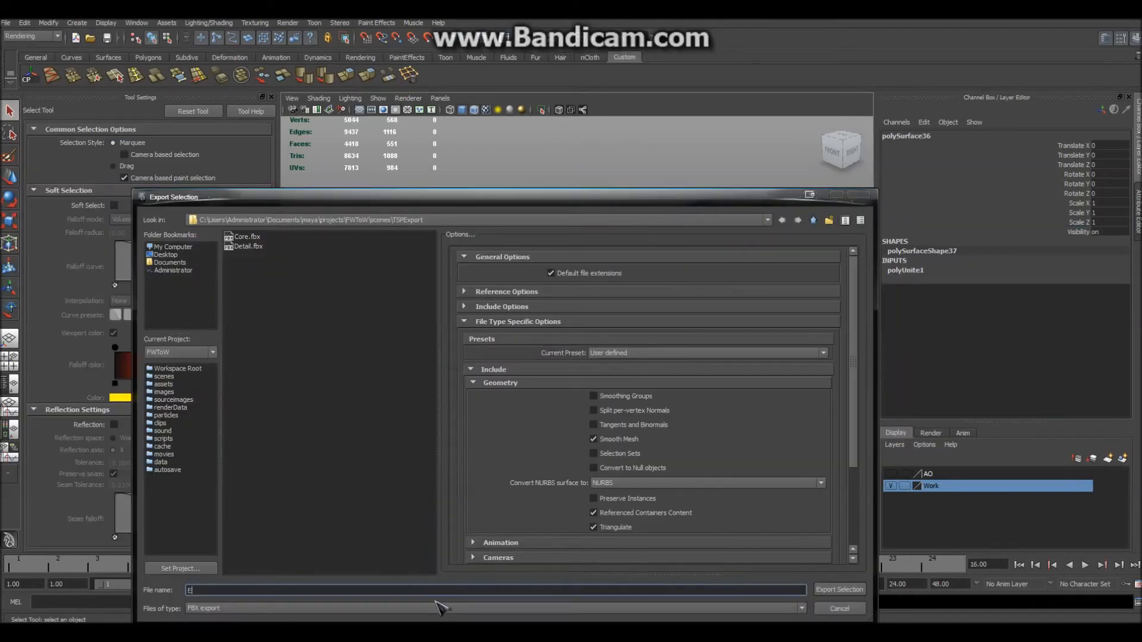
type("ngine_Armor")
key("Return")
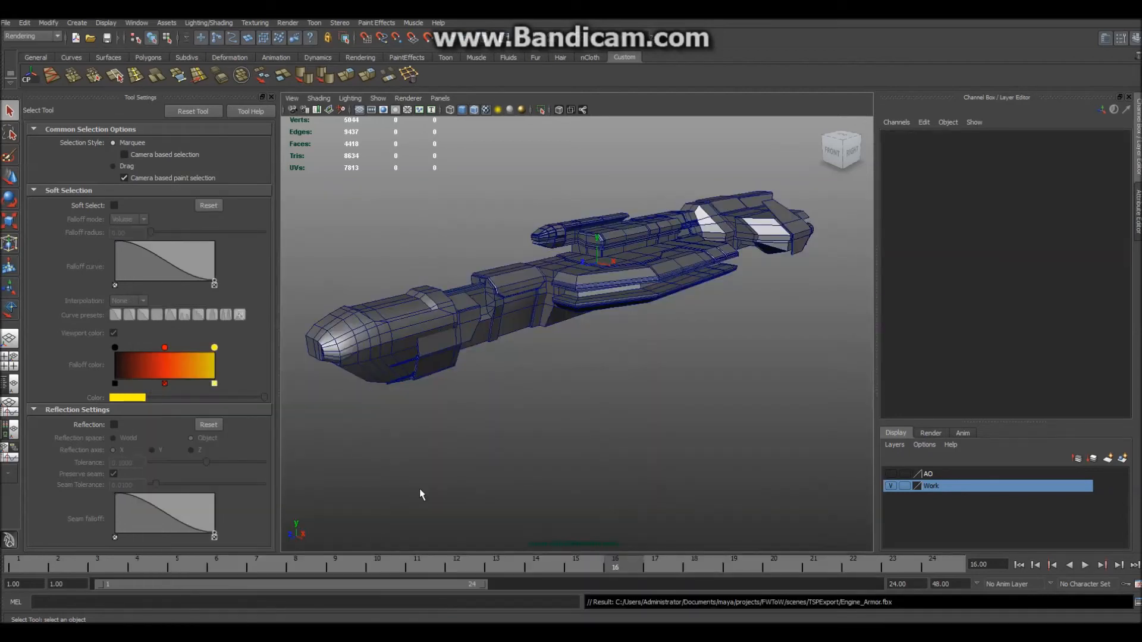
key("ctrl+s")
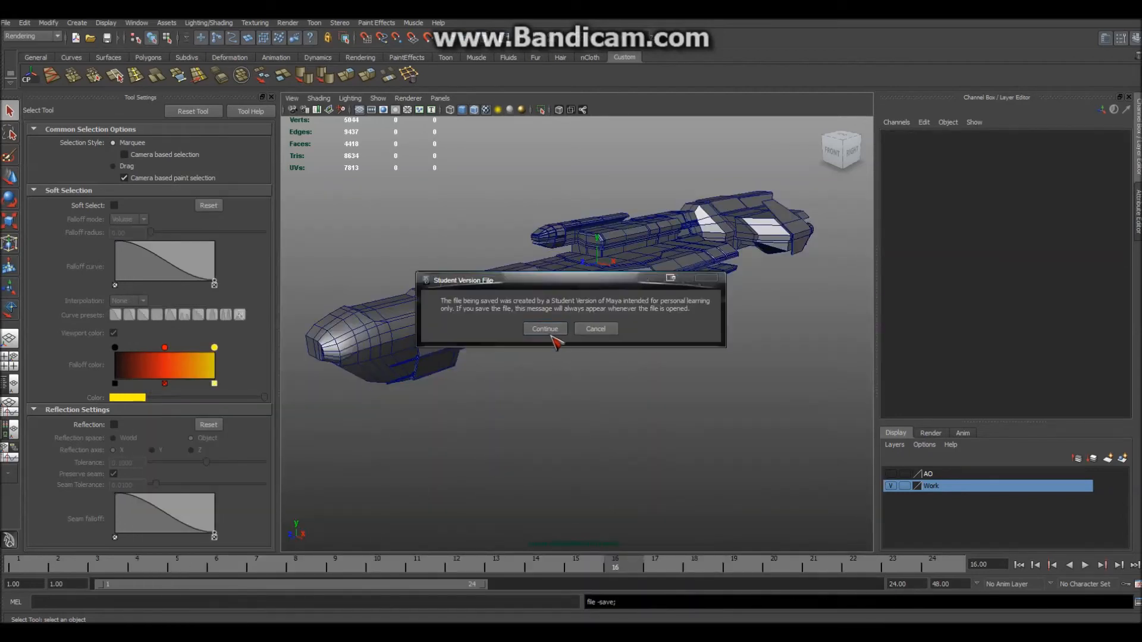
left_click(551, 333)
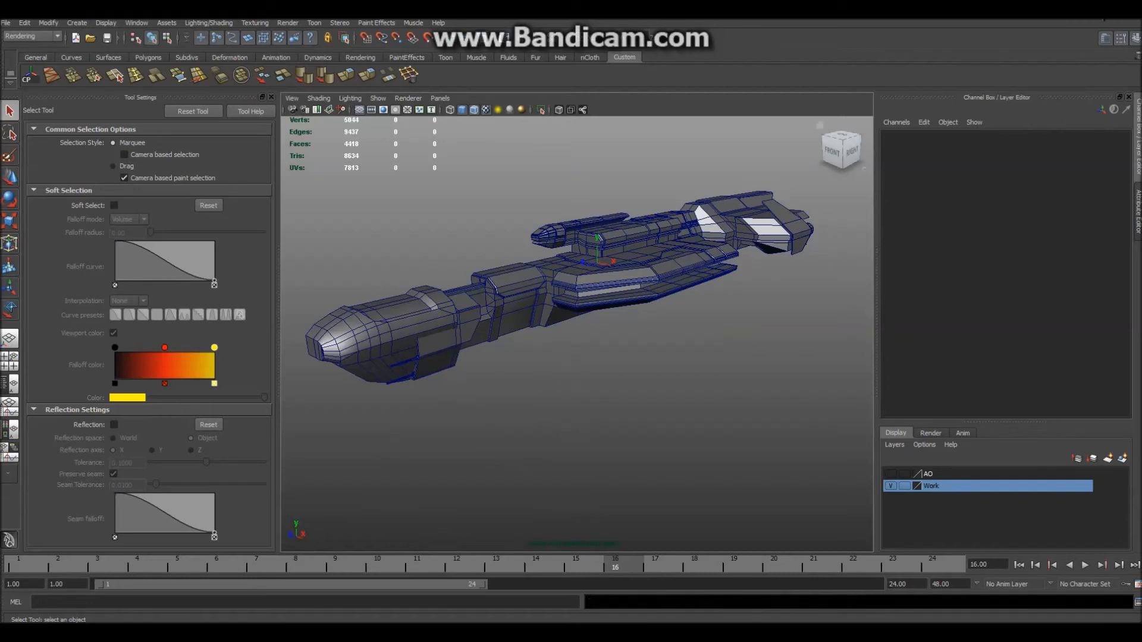
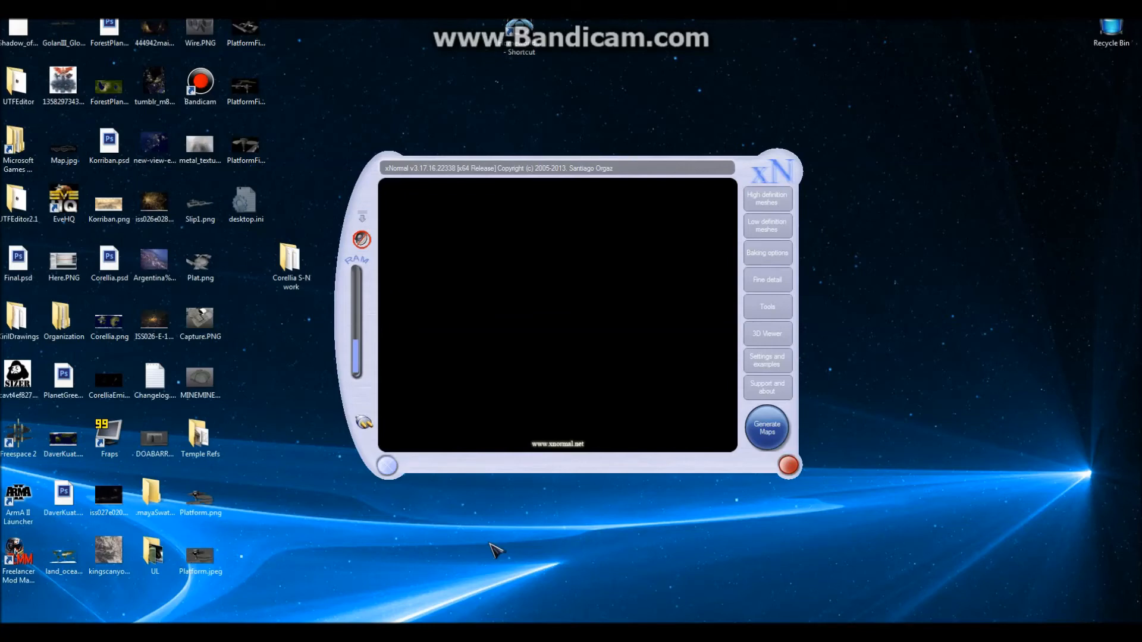
Switch to xNormal and remove the old SlipCore mesh from both the high-definition and low-definition mesh lists
left_click_drag(639, 172, 617, 187)
left_click(744, 212)
right_click(596, 225)
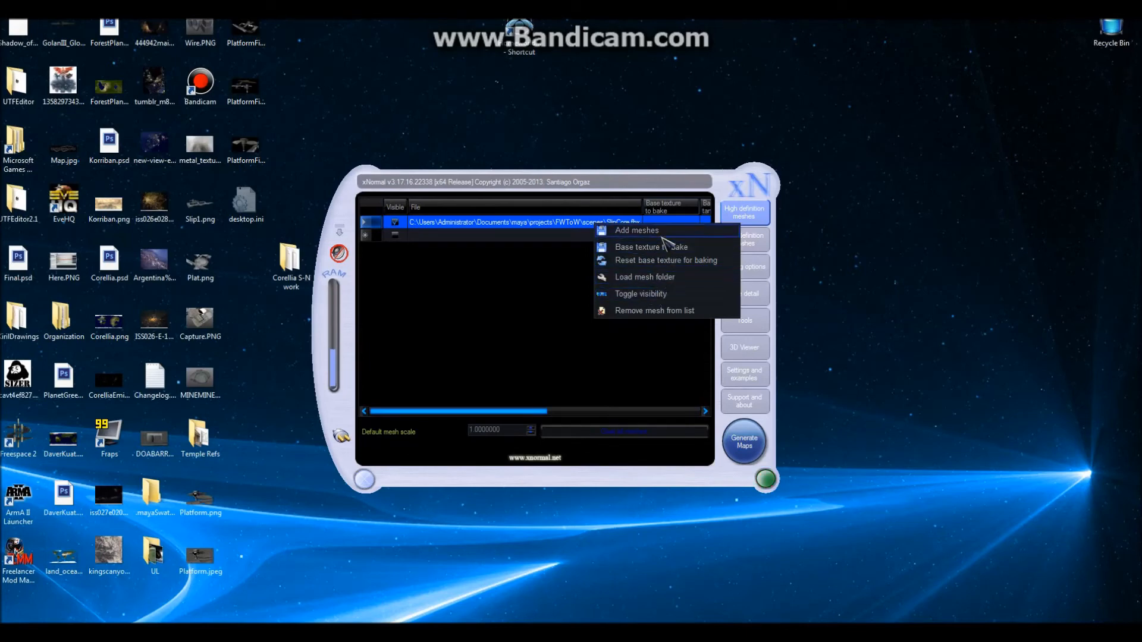
left_click(644, 310)
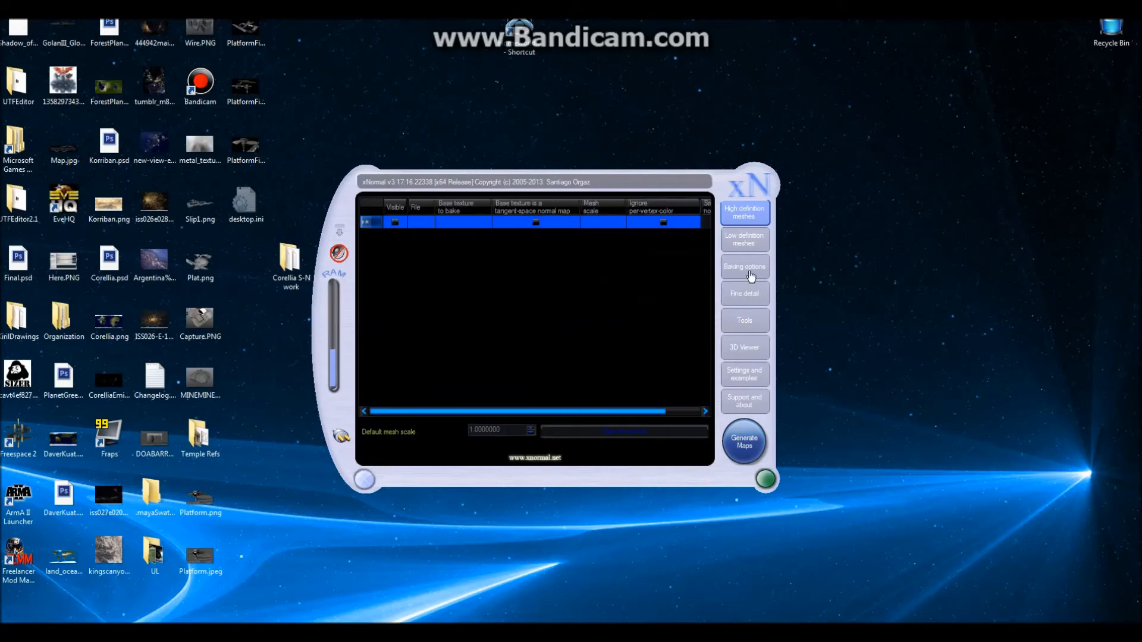
left_click(754, 242)
right_click(592, 219)
left_click(645, 266)
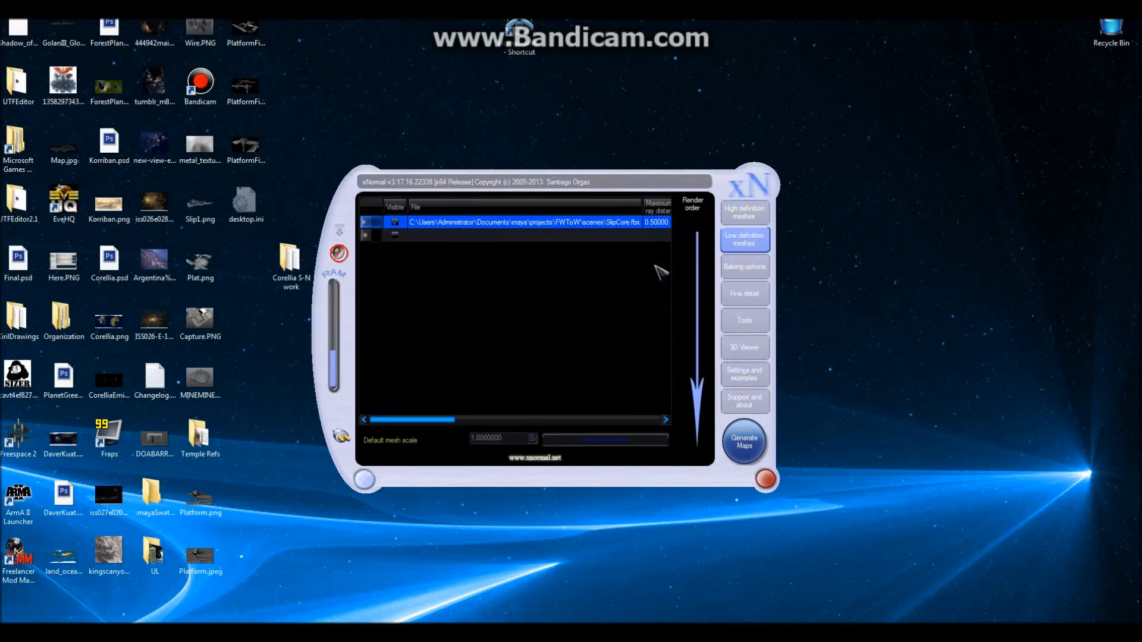
right_click(622, 228)
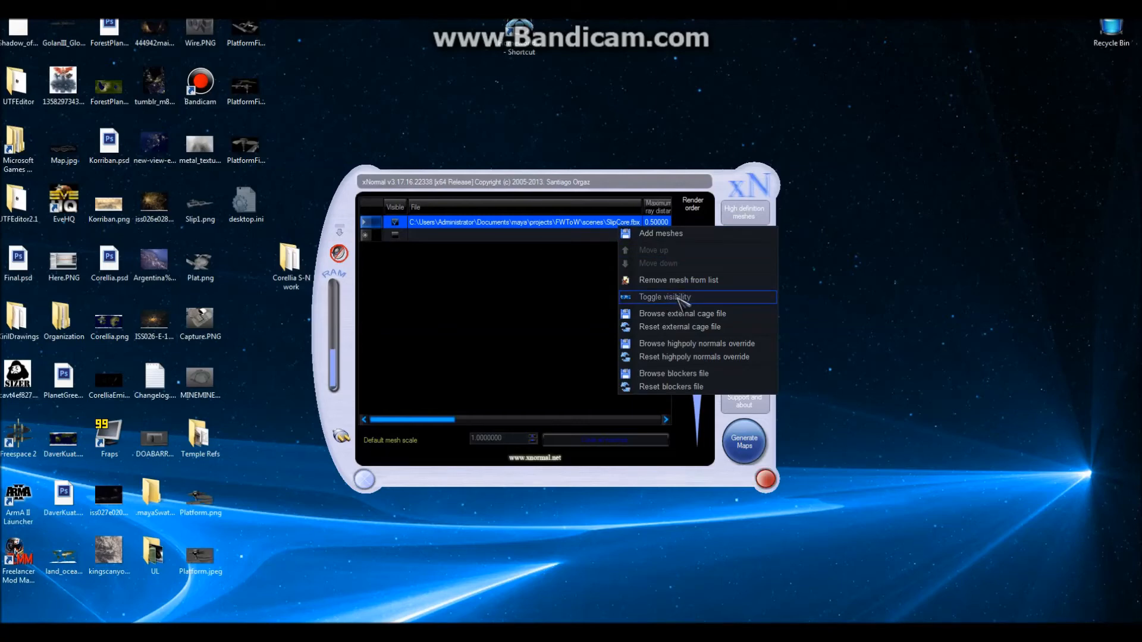
left_click(684, 297)
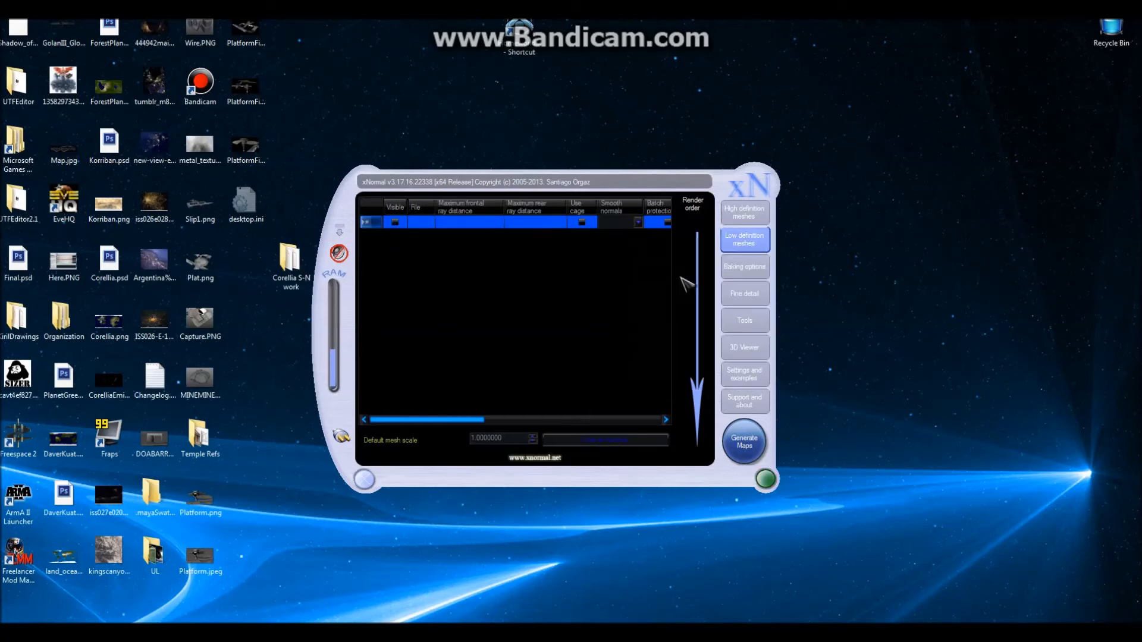
Add Core.fbx from the TSPExport folder as the high-definition mesh
left_click(726, 251)
left_click(742, 215)
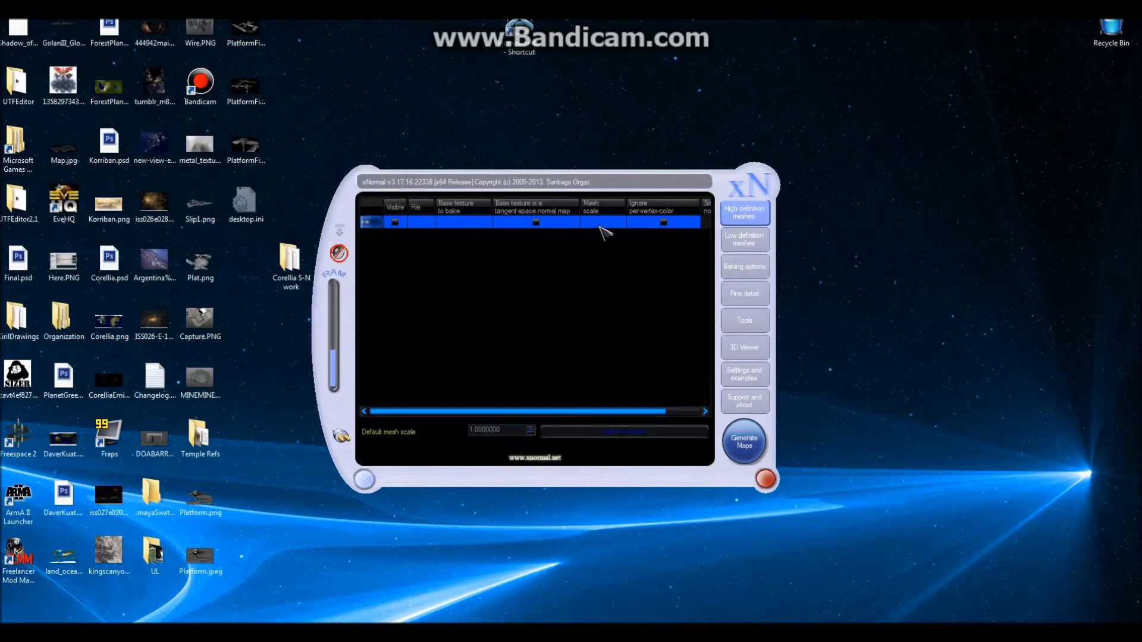
right_click(602, 228)
left_click(613, 233)
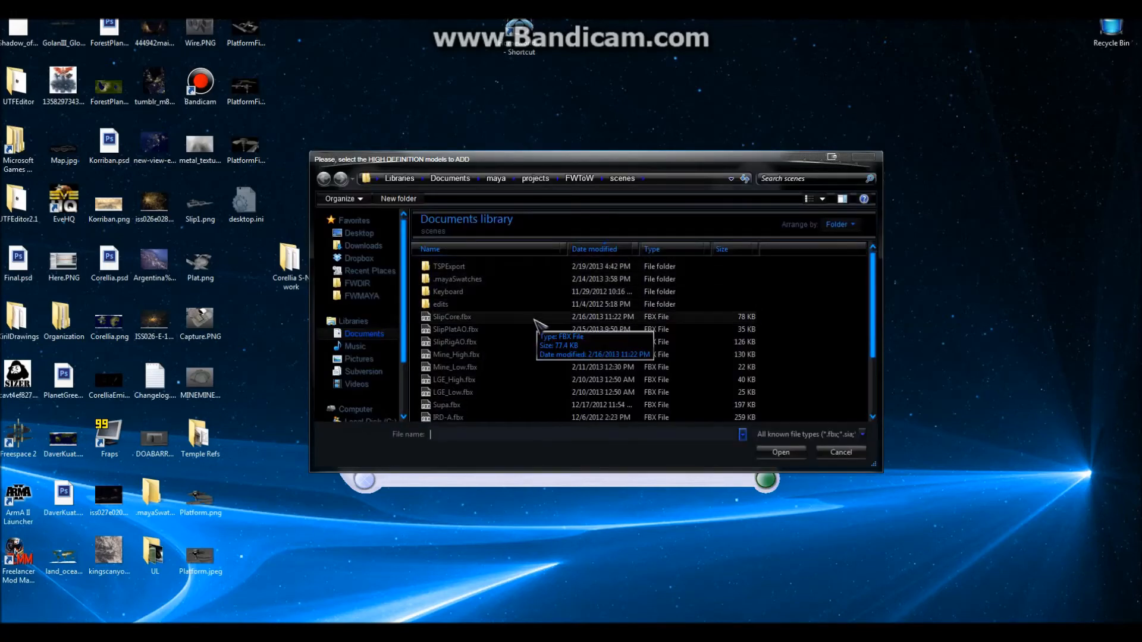
double_click(516, 265)
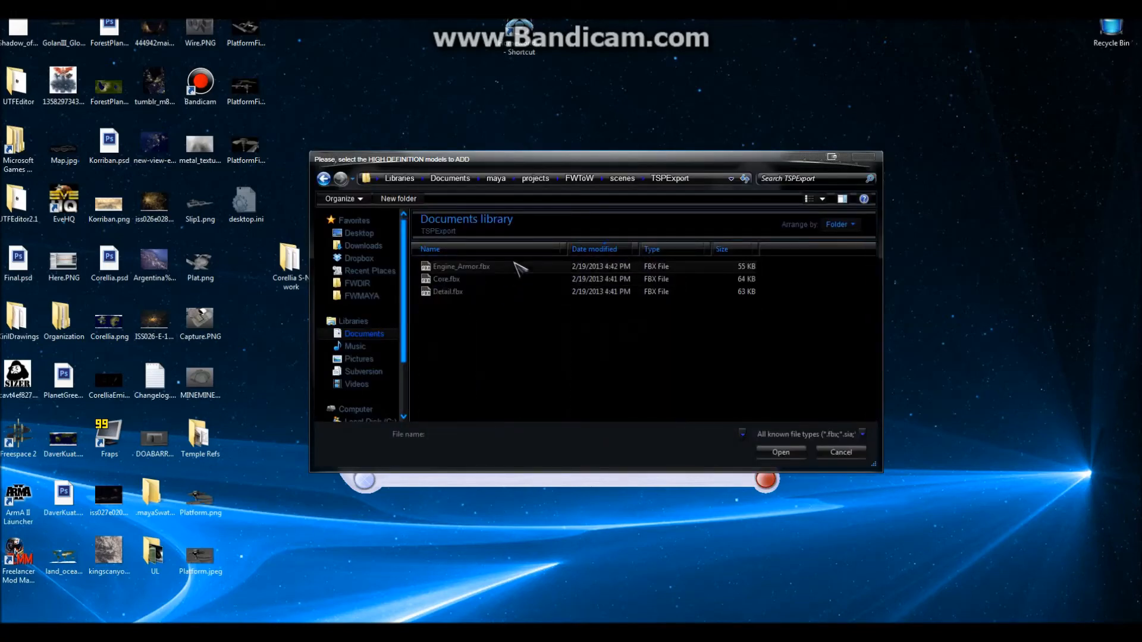
double_click(487, 281)
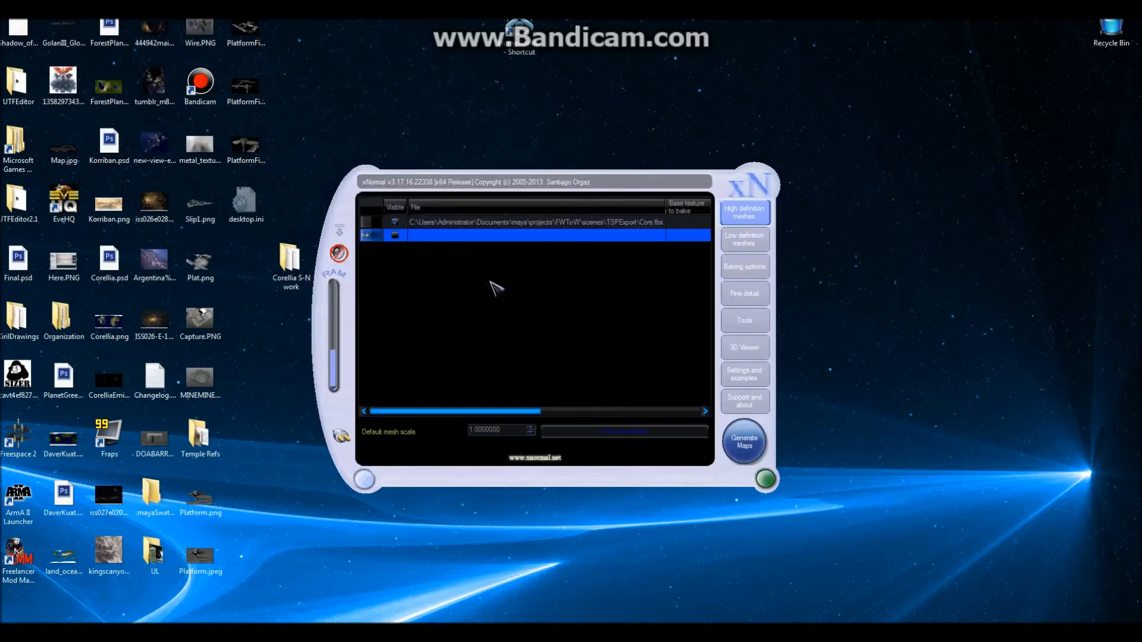
Add Core.fbx from the TSPExport folder as the low-definition mesh
left_click(740, 248)
right_click(534, 223)
left_click(565, 229)
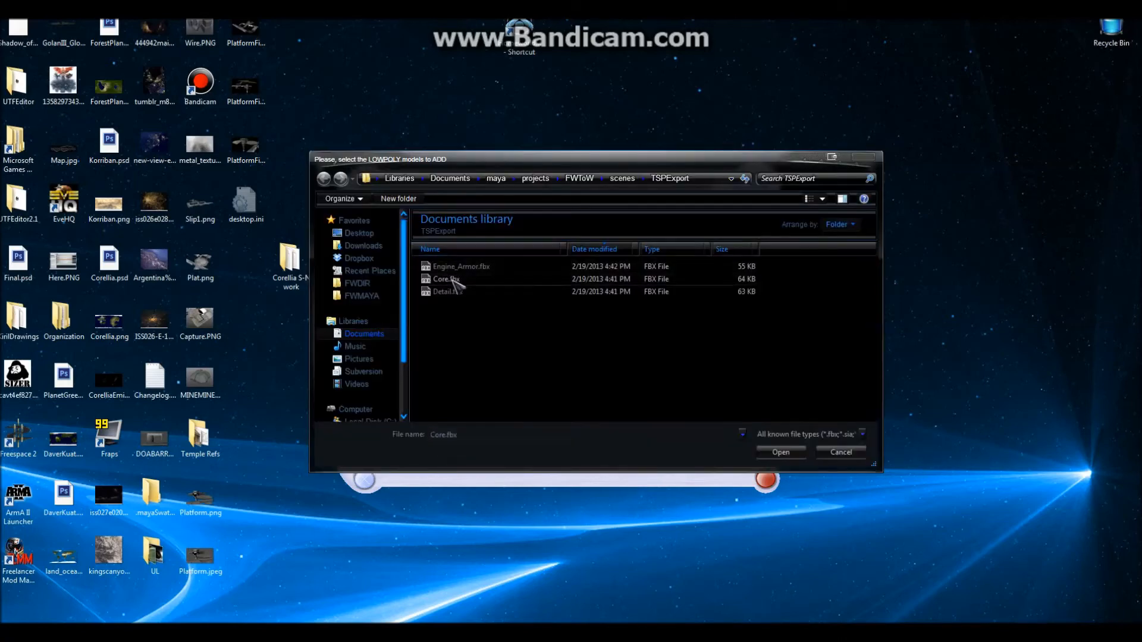
double_click(440, 279)
Set the baking output to a DDS file named Core_AO in the TSPExport folder
left_click(739, 273)
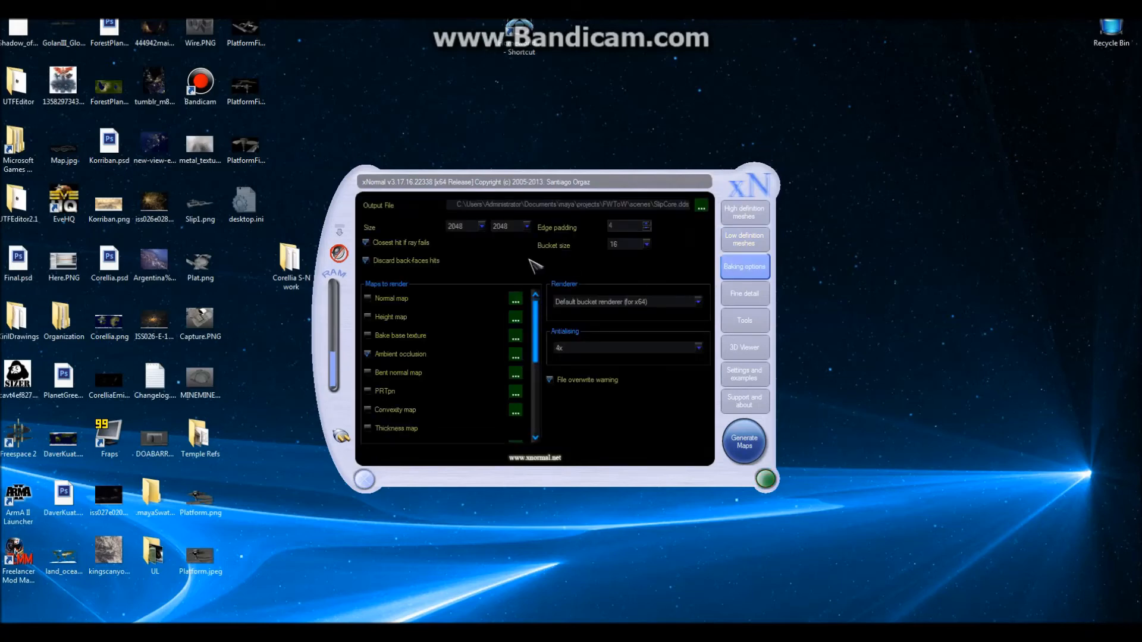
left_click(702, 206)
left_click_drag(628, 160, 636, 182)
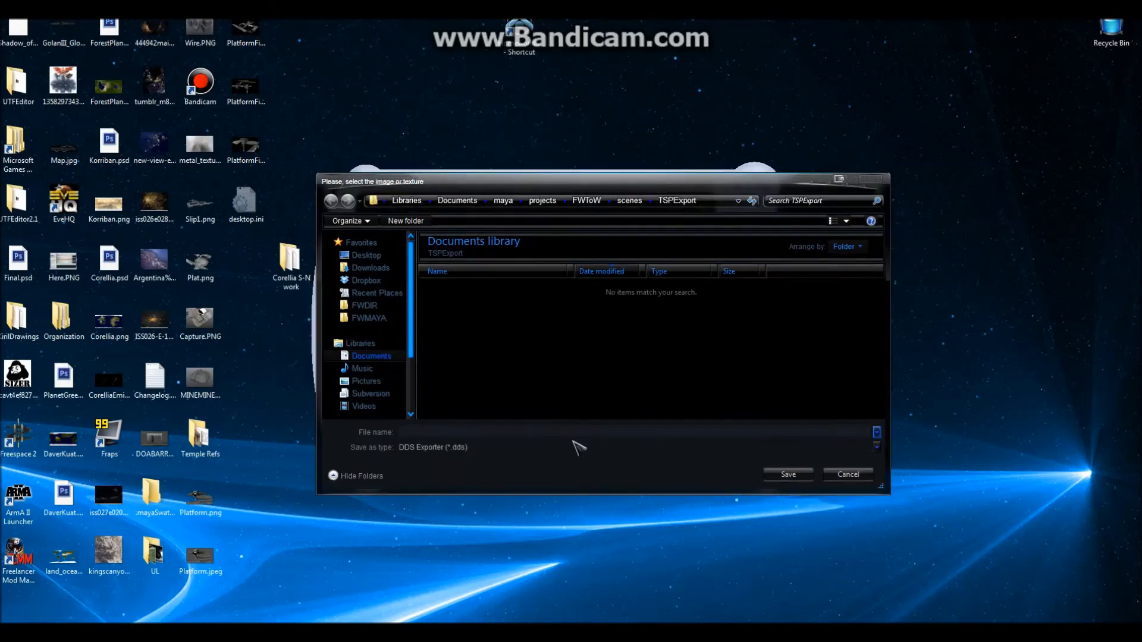
type("Core")
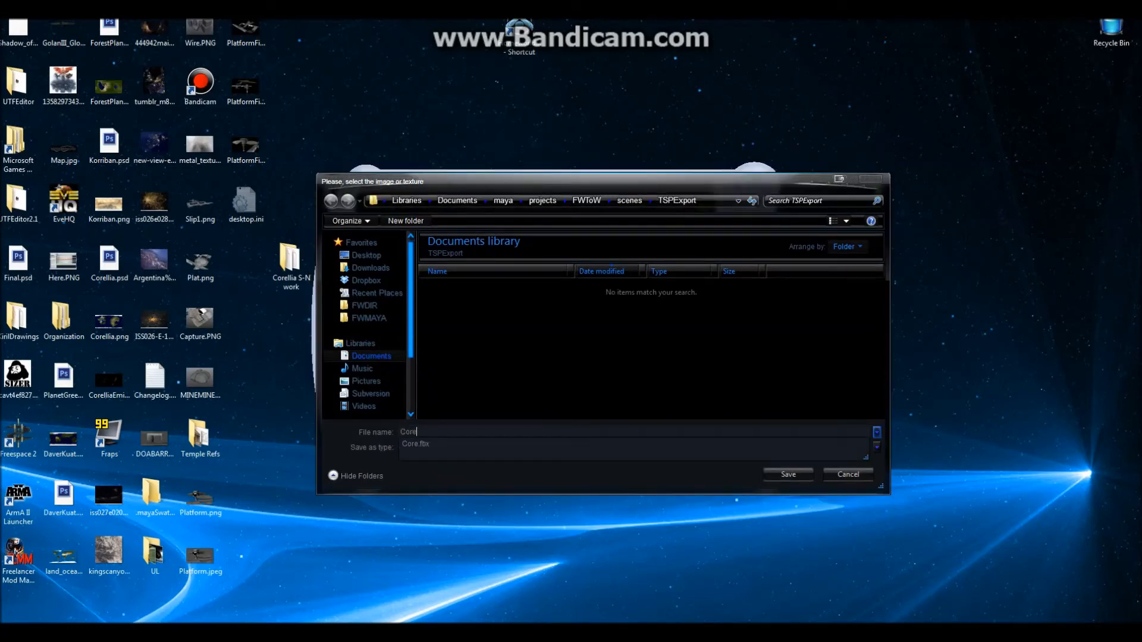
type("_AO")
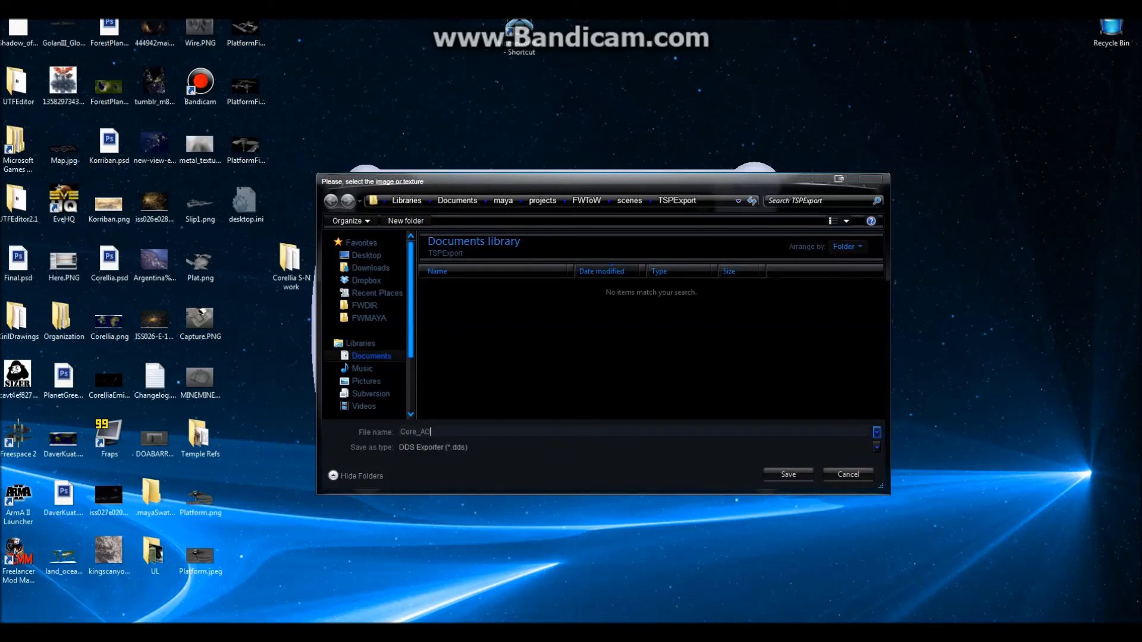
key("Return")
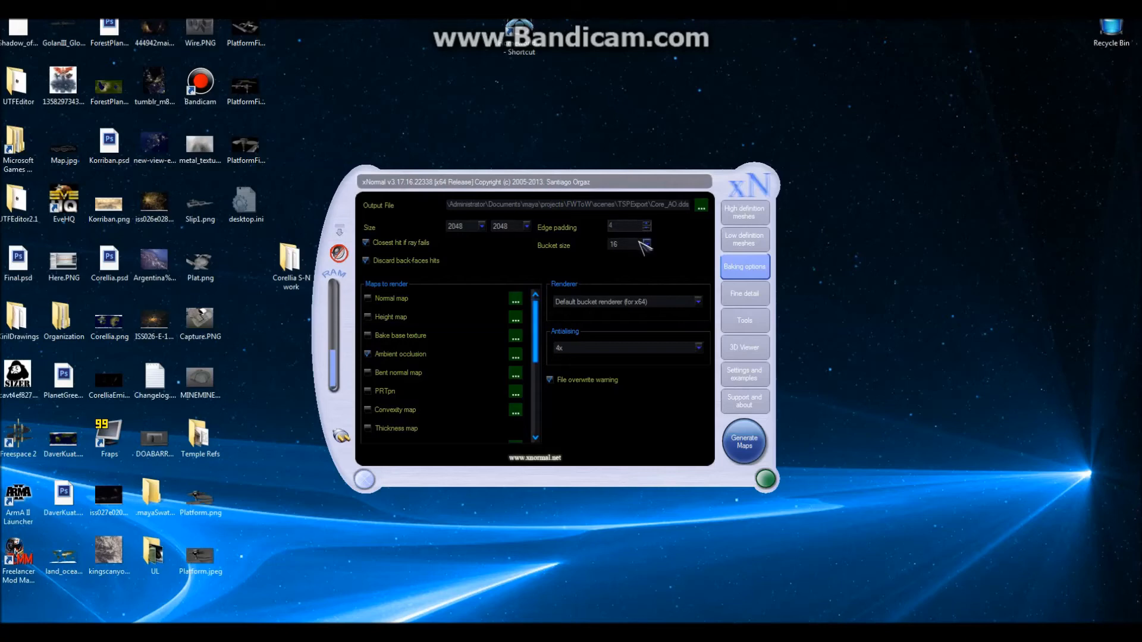
Adjust the edge padding and review the ambient occlusion map's settings
left_click(647, 228)
left_click(647, 229)
left_click(515, 355)
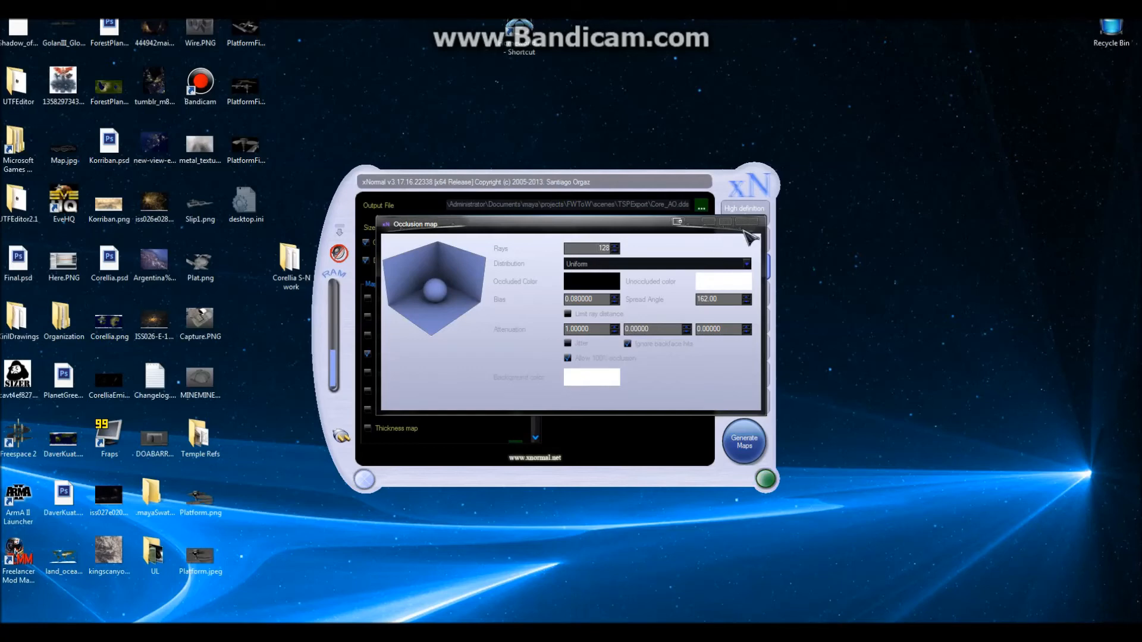
left_click(753, 223)
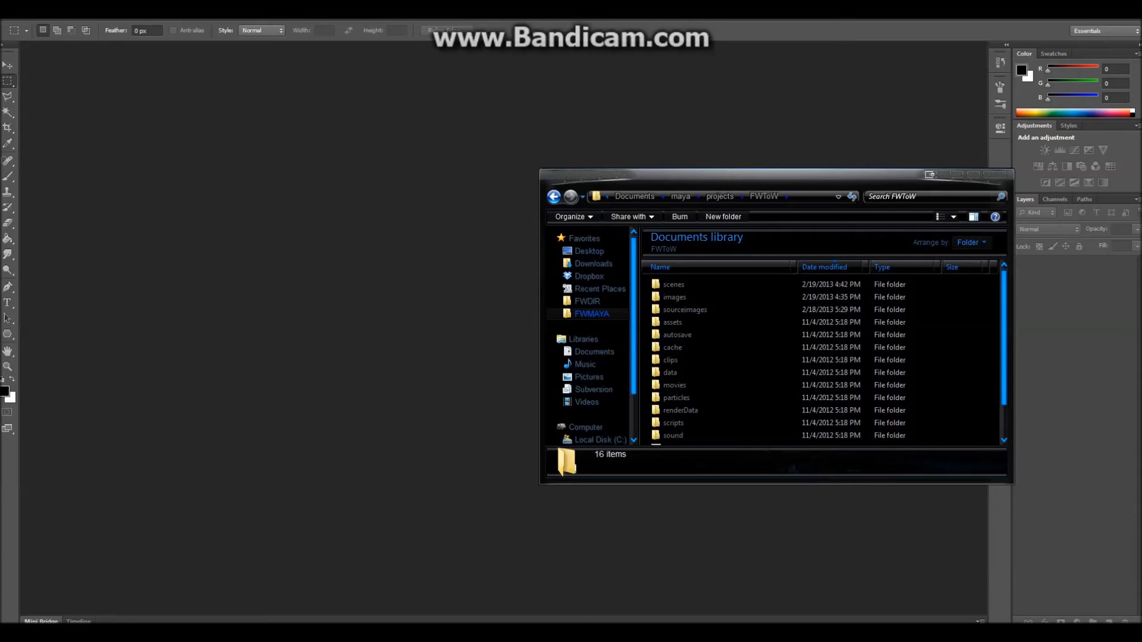
Create a new 2048 × 2048 pixel RGB document named TSP_Core with a resolution of 72 pixels/inch and a white background
left_click_drag(739, 183, 0, 236)
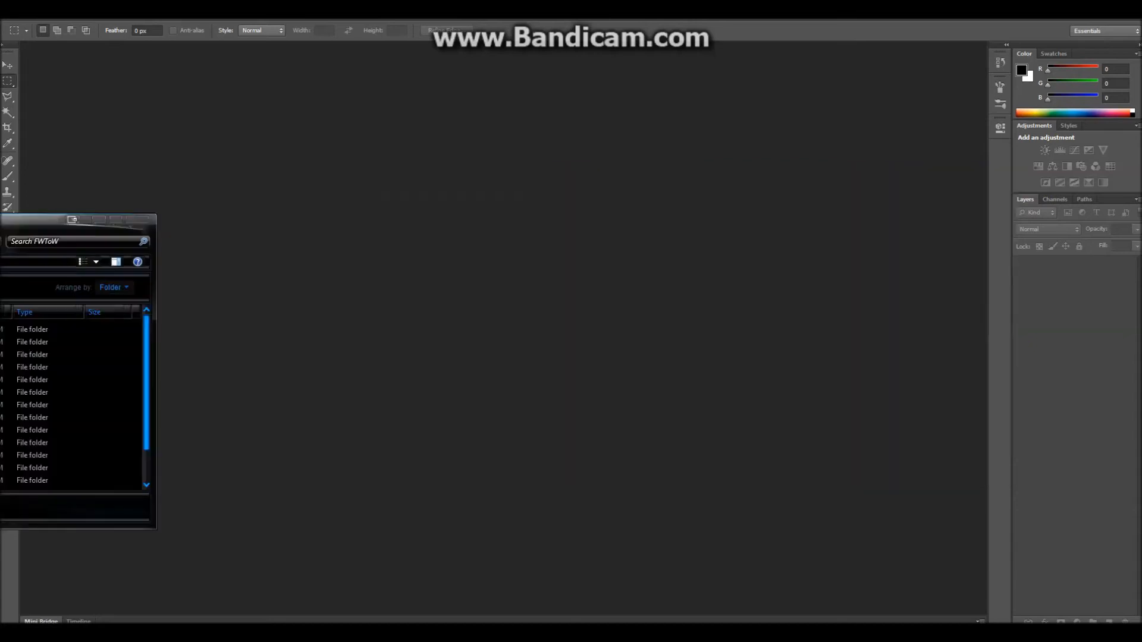
left_click(503, 49)
left_click(30, 14)
left_click(39, 25)
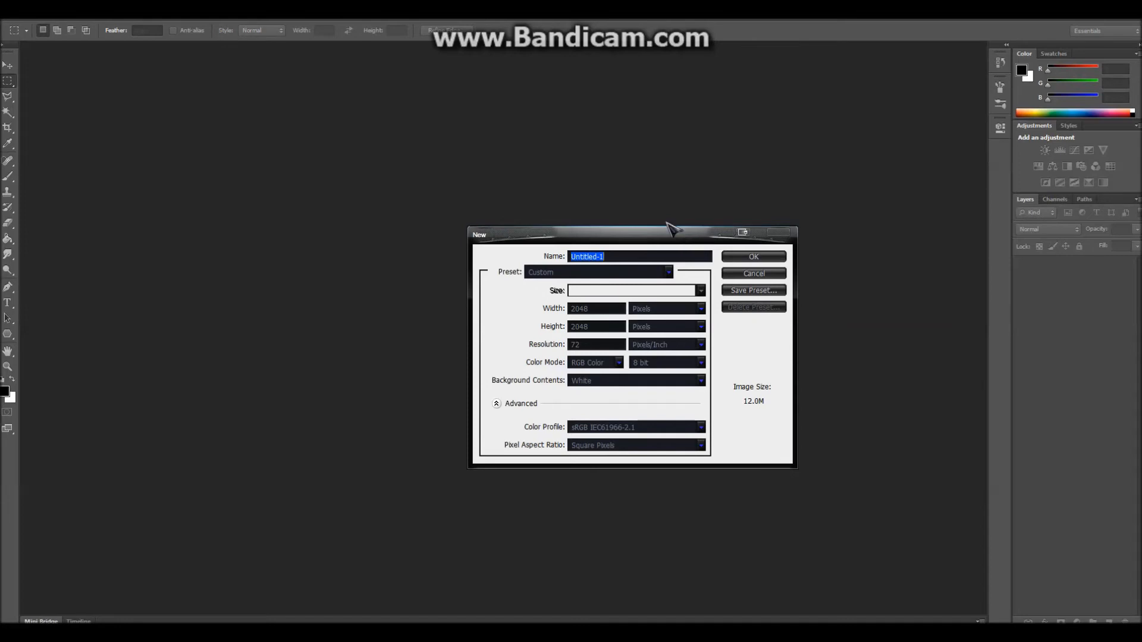
key("BackSpace")
type("TS")
key("Tab")
key("Tab")
key("Tab")
key("Tab")
left_click(604, 344)
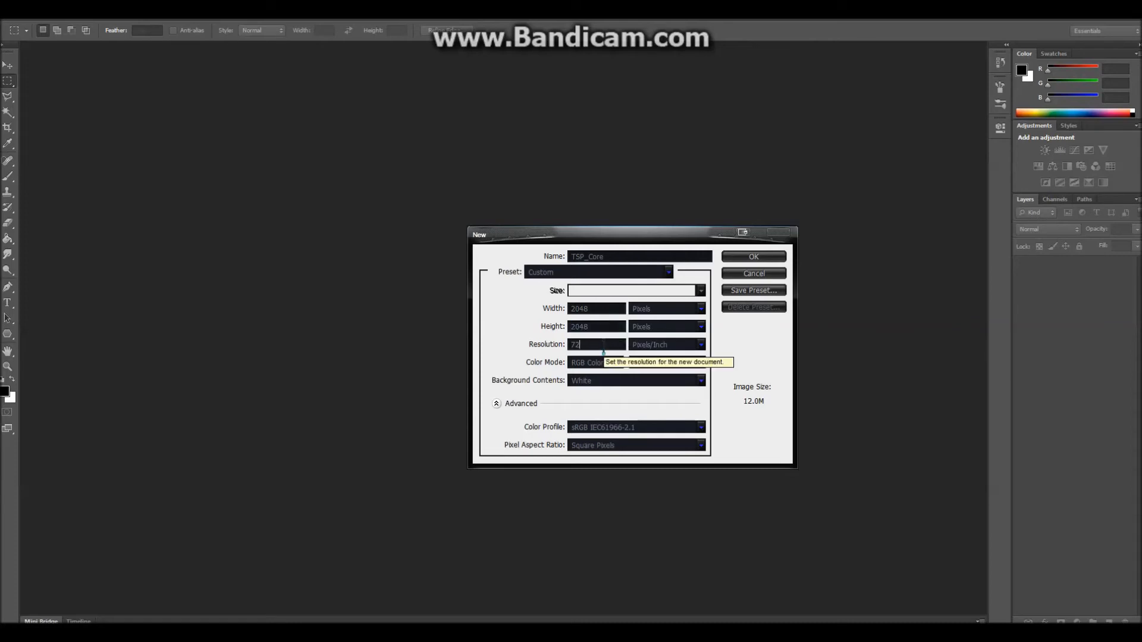
left_click(753, 258)
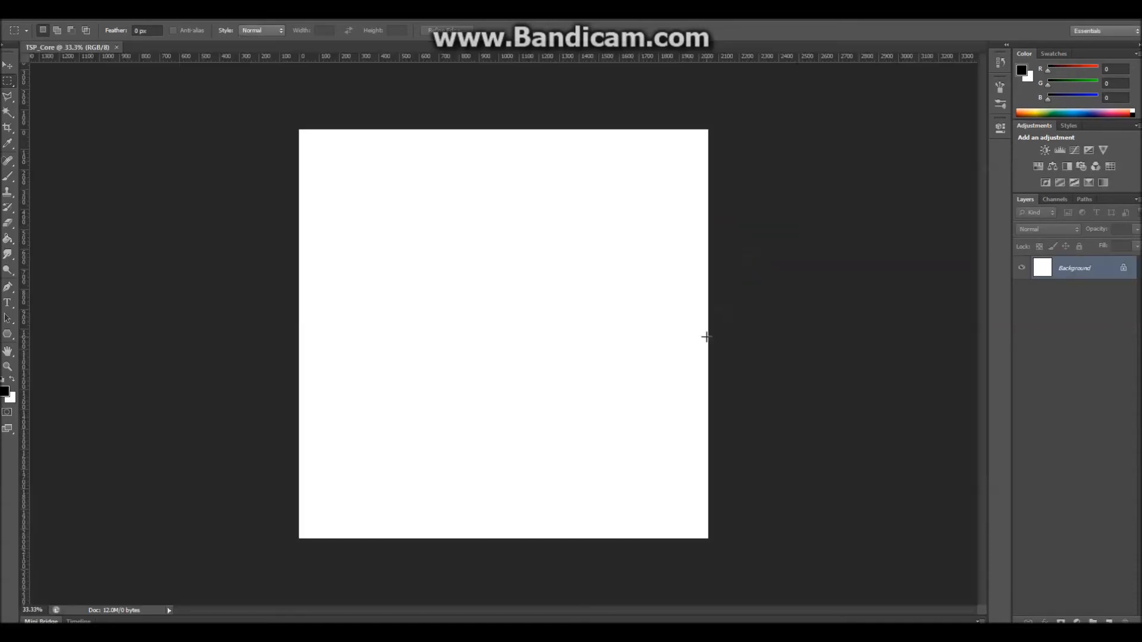
Place BodyUV.iff from the FWToW images folder into the TSP_Core document at full size and inspect its UV lines
left_click_drag(0, 232, 881, 148)
double_click(815, 268)
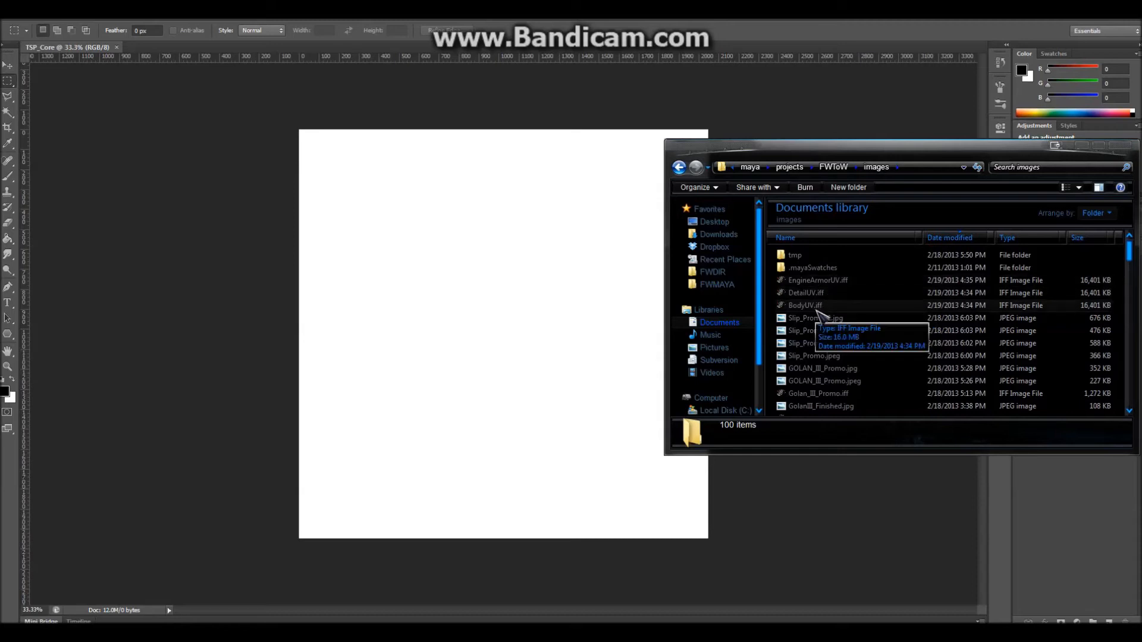
left_click(826, 307)
left_click_drag(830, 307, 480, 247)
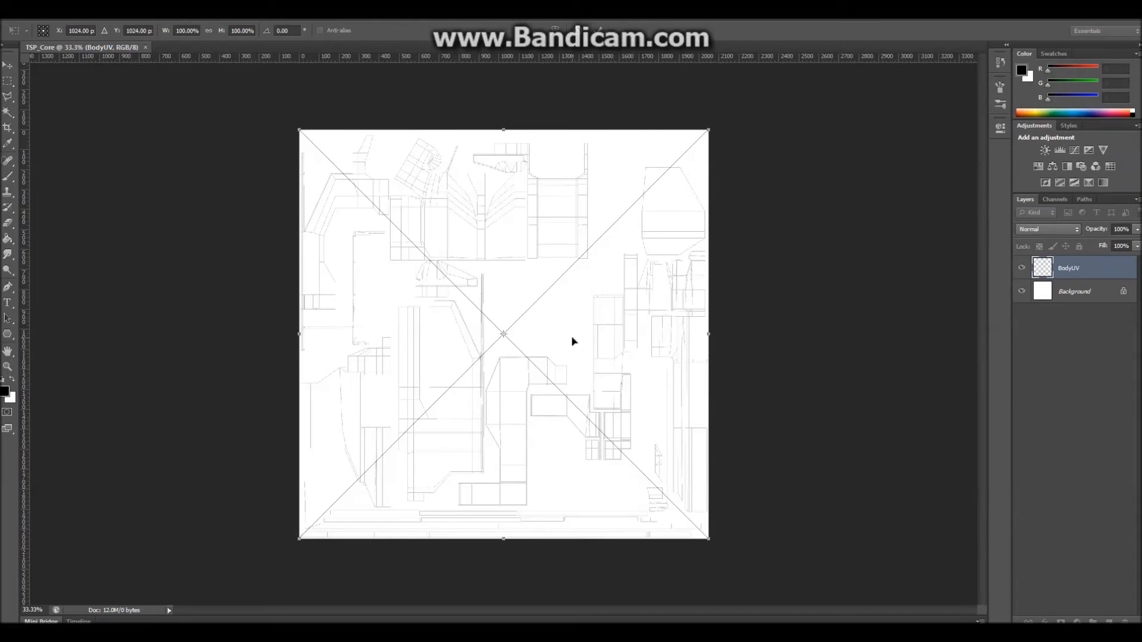
key("Return")
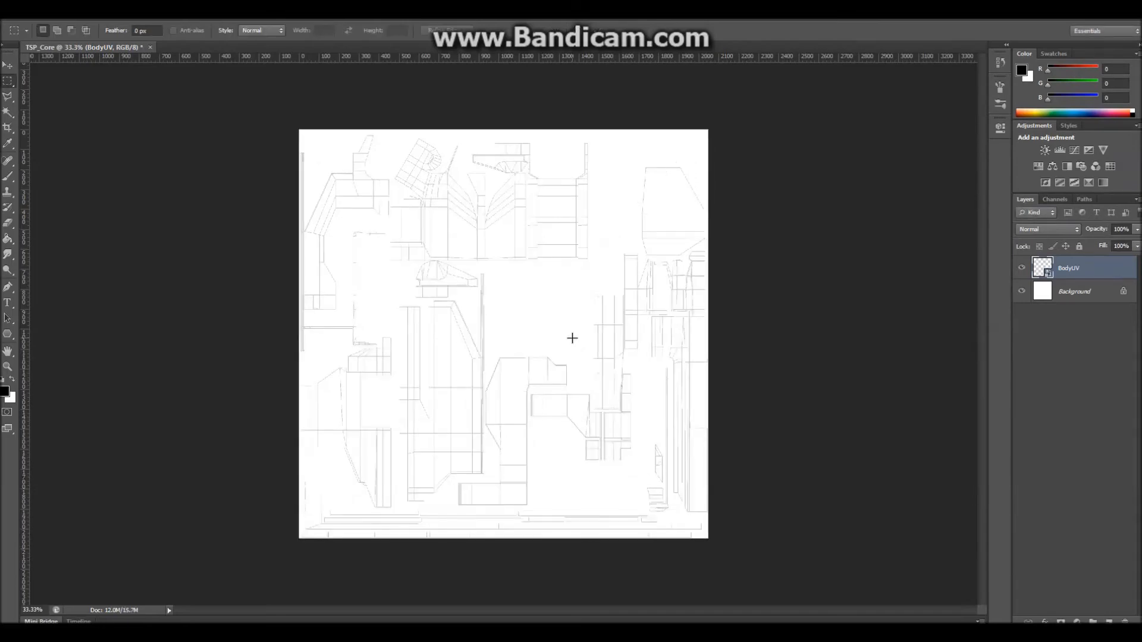
scroll(568, 344, "up", 8, "alt")
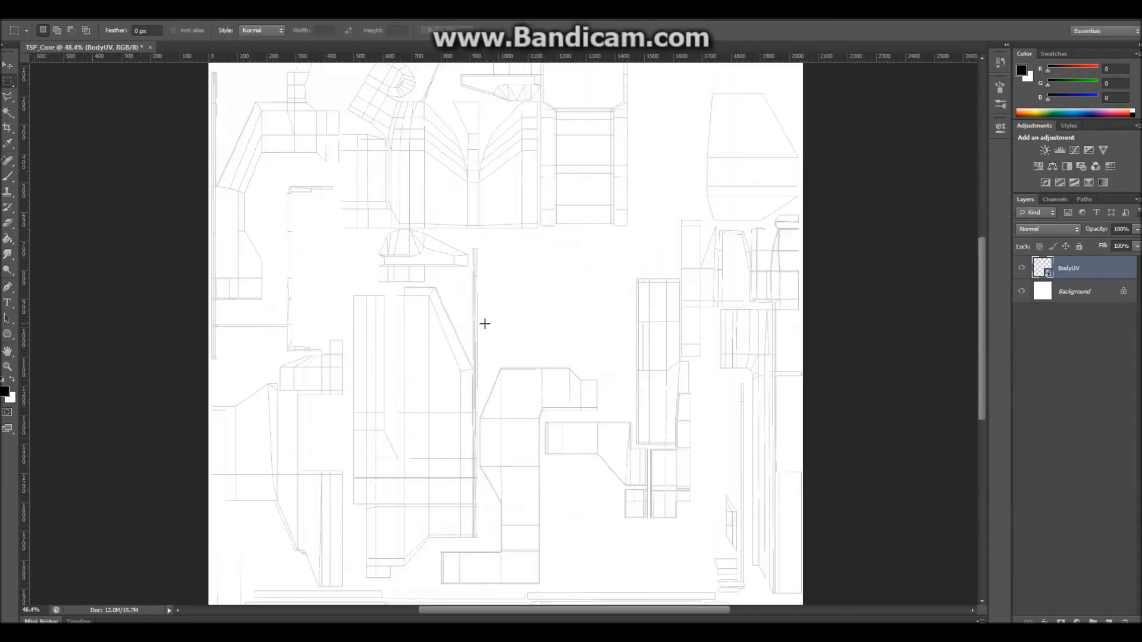
scroll(411, 355, "up", 3, "alt")
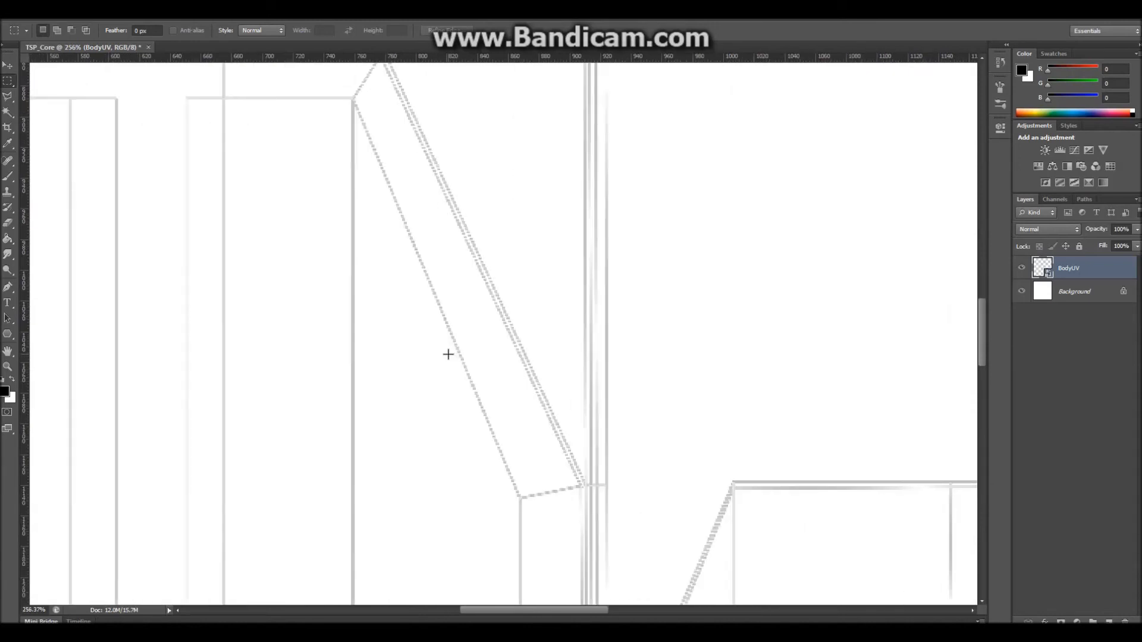
scroll(448, 353, "down", 11, "alt")
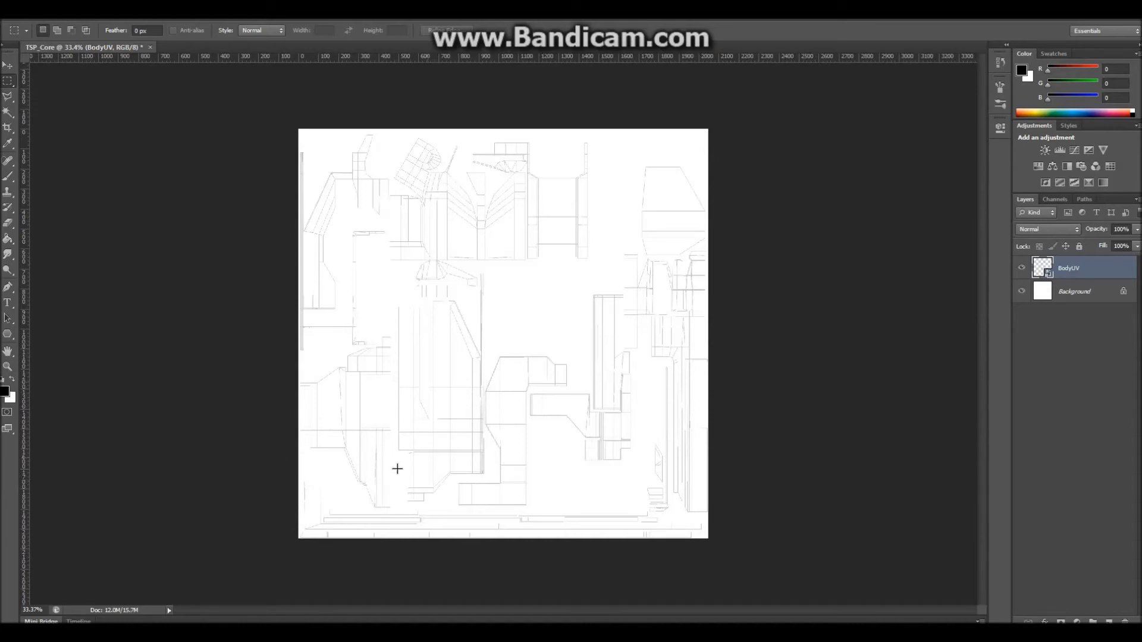
Browse the project folders for the baked maps, then launch xNormal and check the output file path in its baking options
left_click(291, 632)
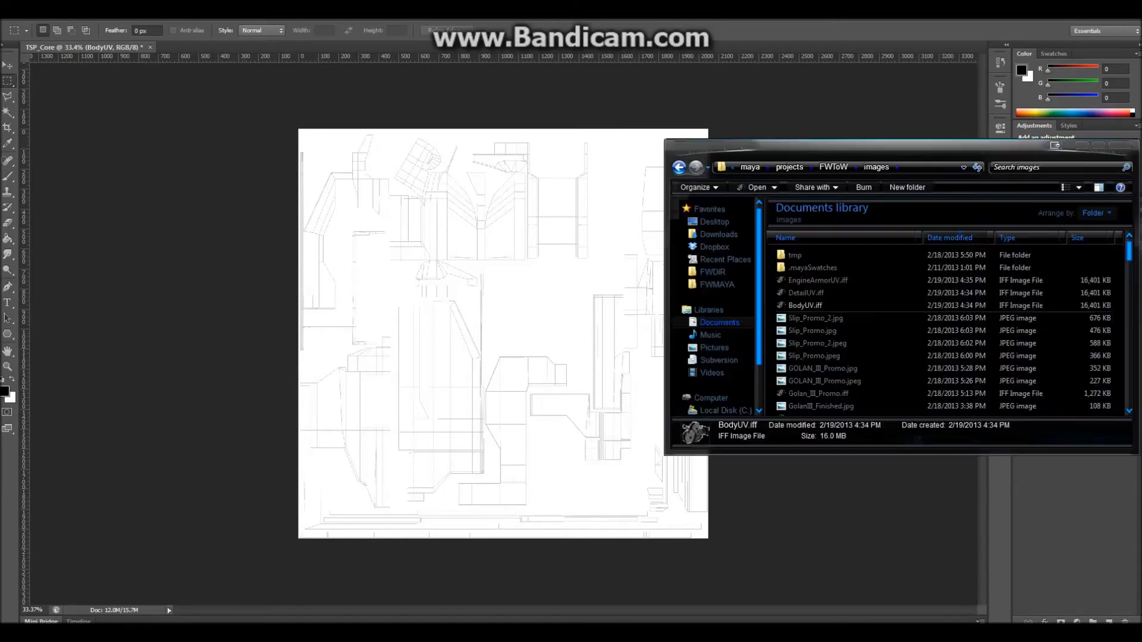
scroll(905, 346, "down", 2)
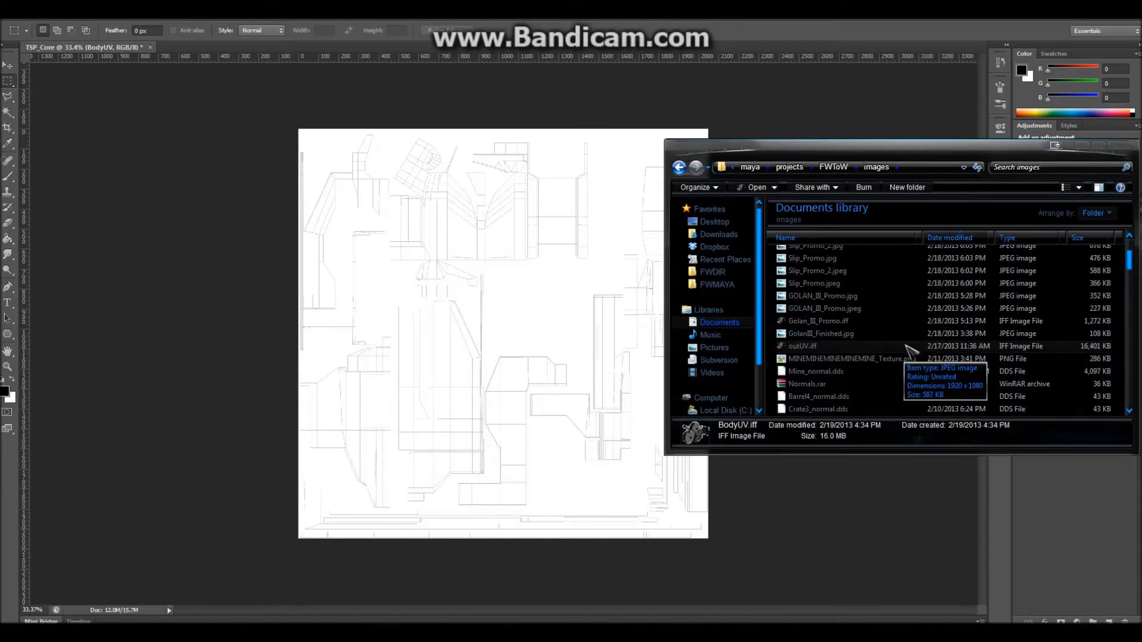
scroll(905, 346, "up", 2)
left_click(17, 632)
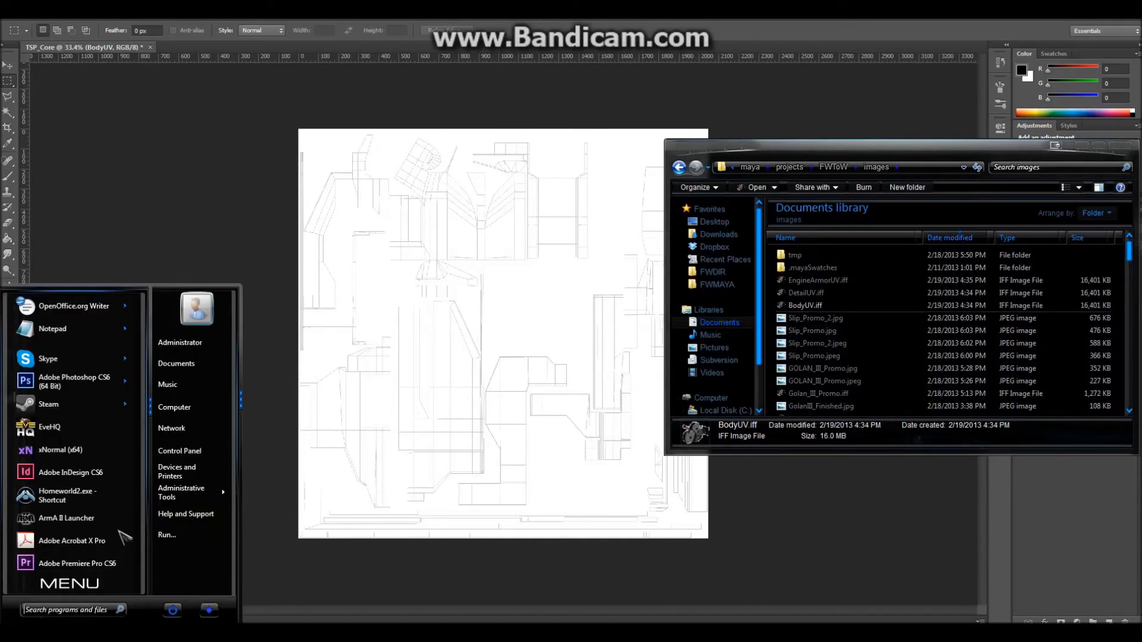
left_click(95, 450)
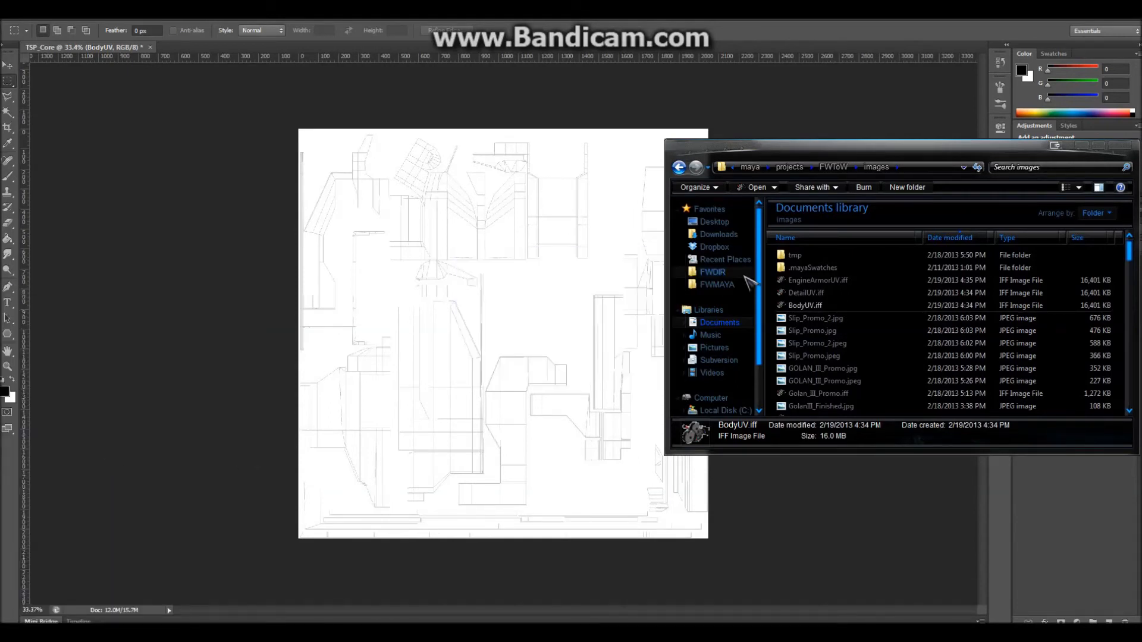
key("BackSpace")
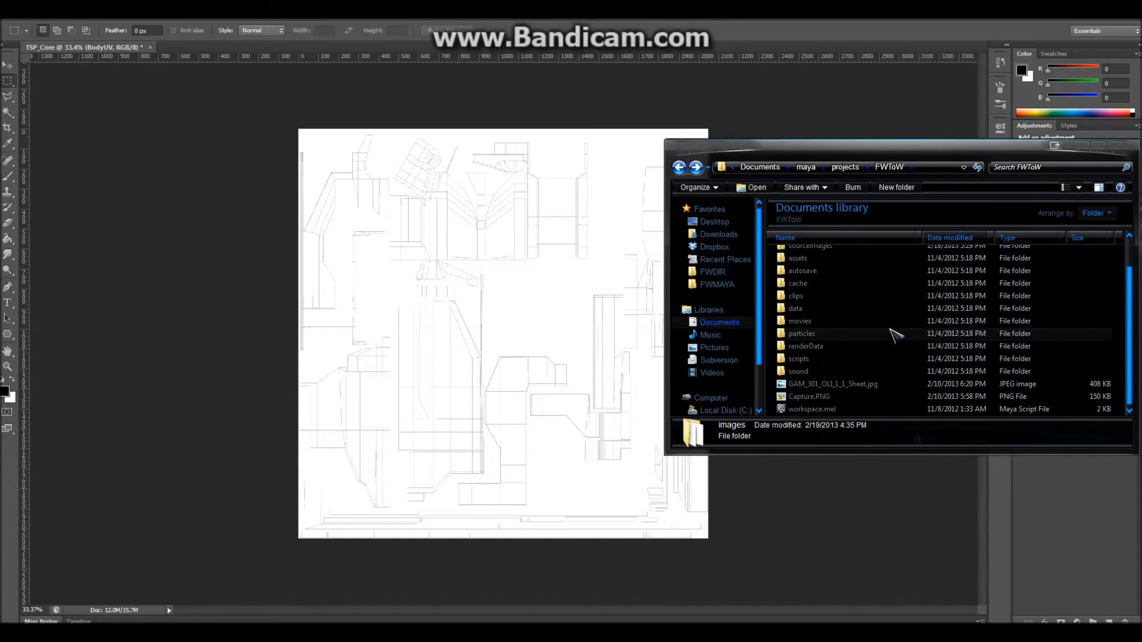
key("Return")
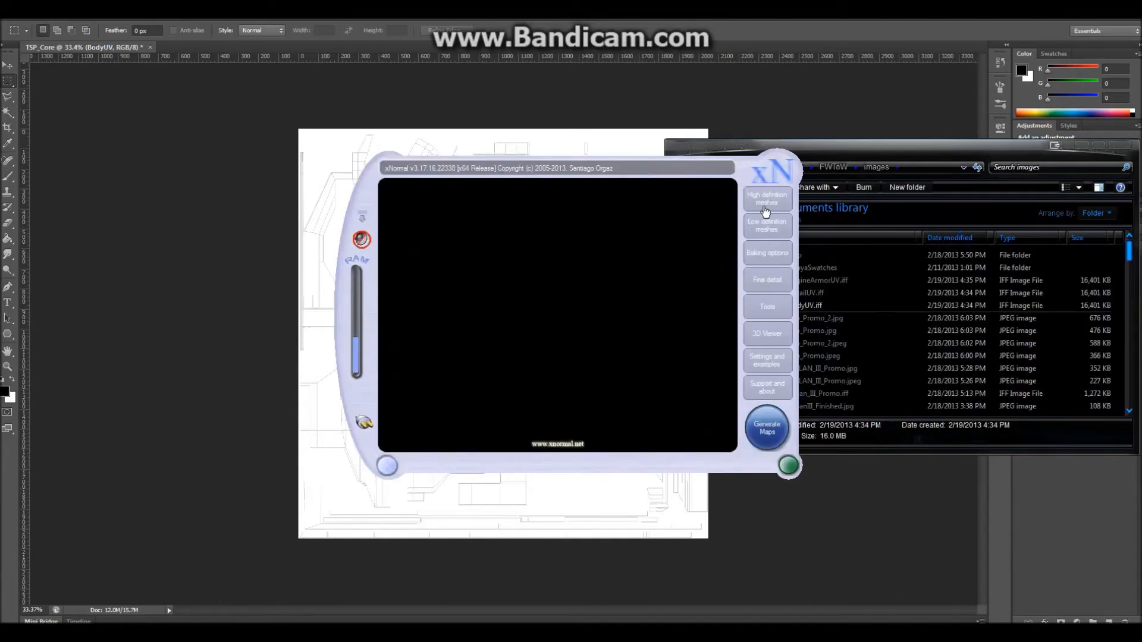
left_click(768, 258)
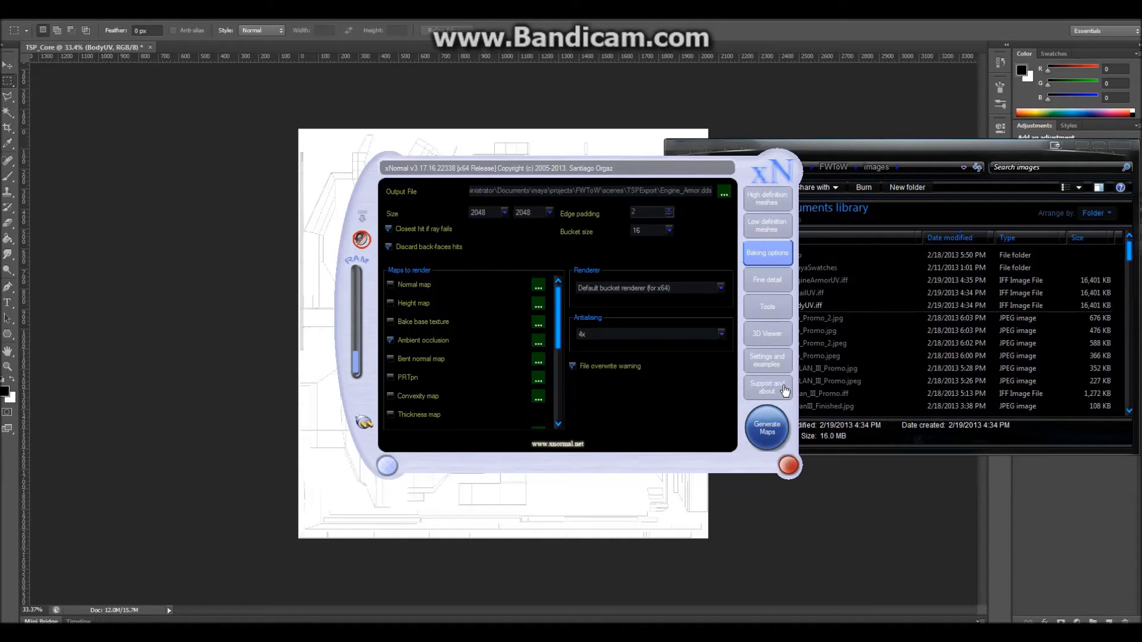
Close xNormal and browse to the scenes\TSPExport folder of the FWToW project
left_click(789, 467)
left_click(387, 466)
key("BackSpace")
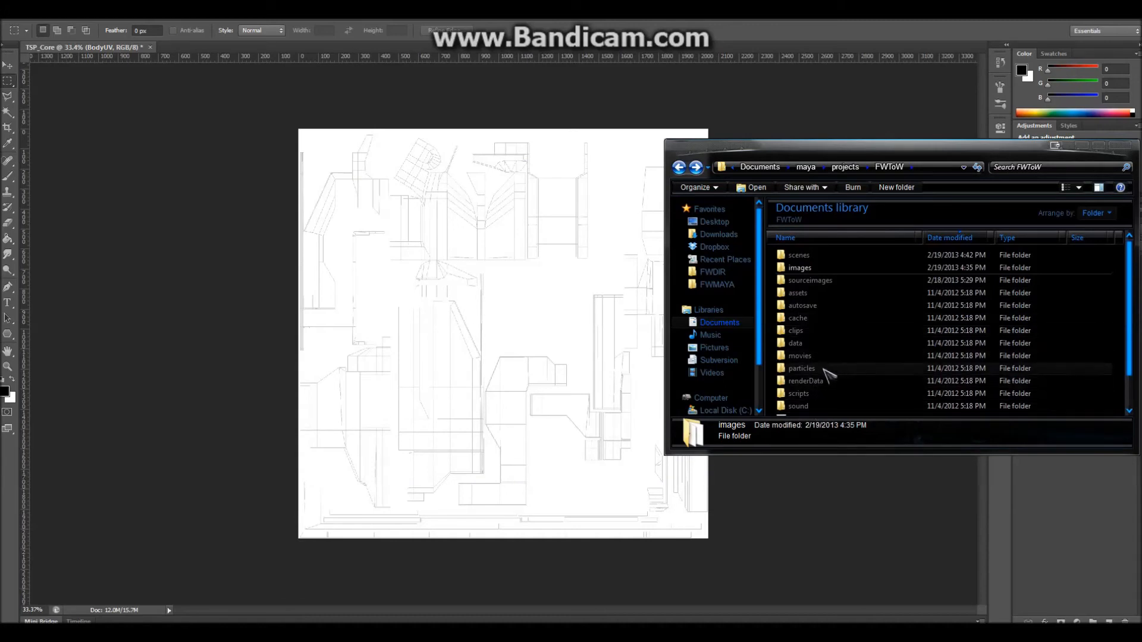
double_click(824, 256)
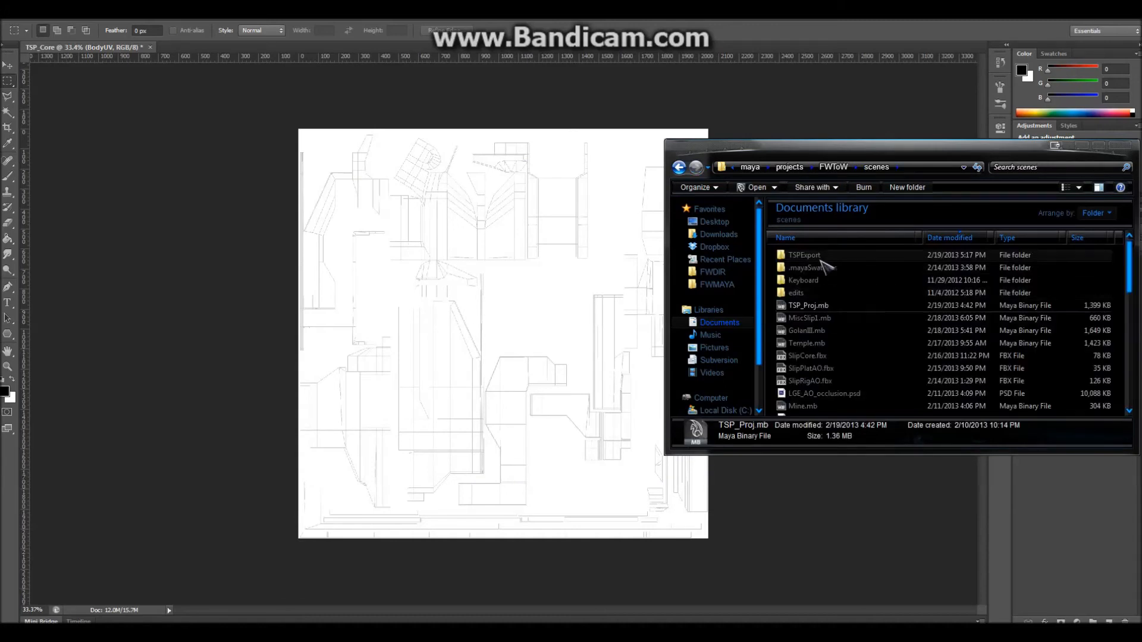
double_click(823, 258)
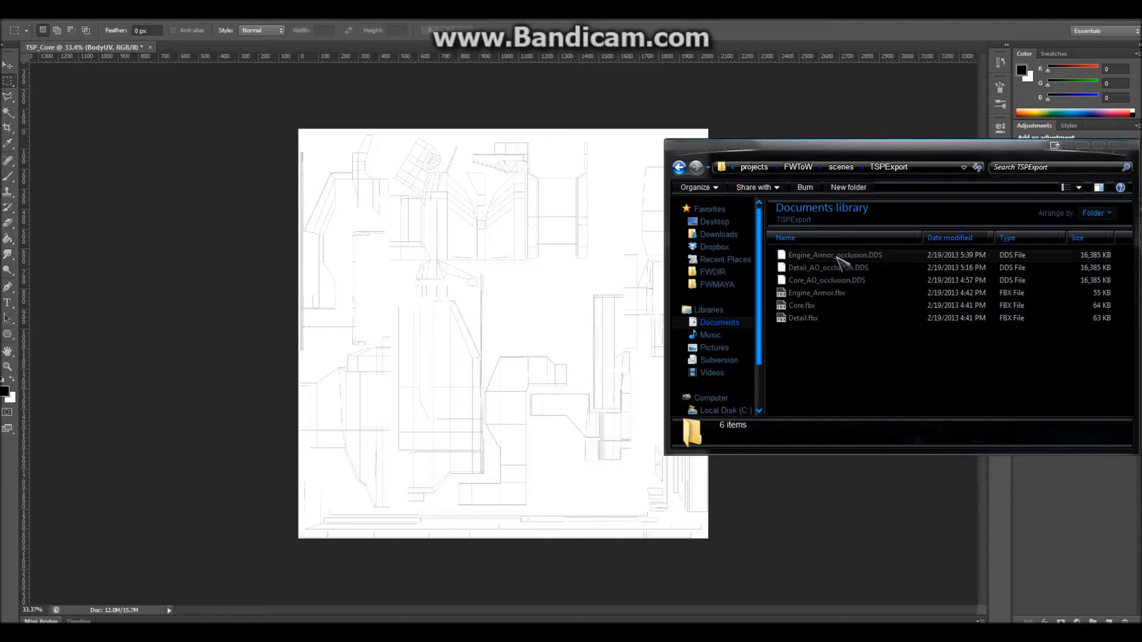
Place Core_AO_occlusion.DDS into the TSP_Core document at its original size and position
left_click_drag(852, 280, 547, 263)
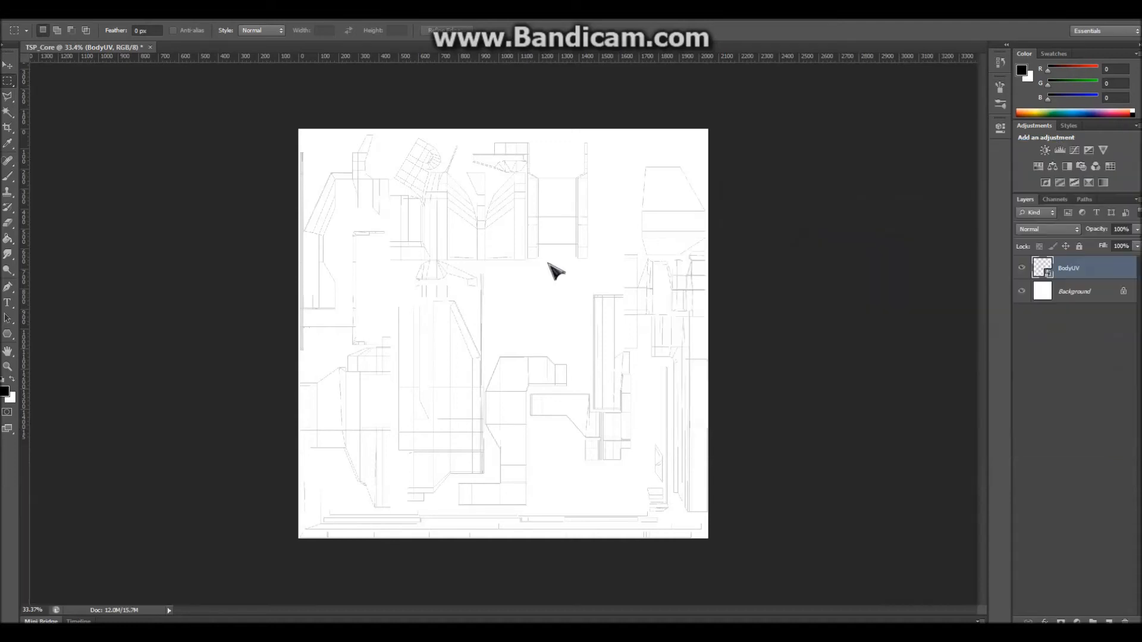
left_click(618, 290)
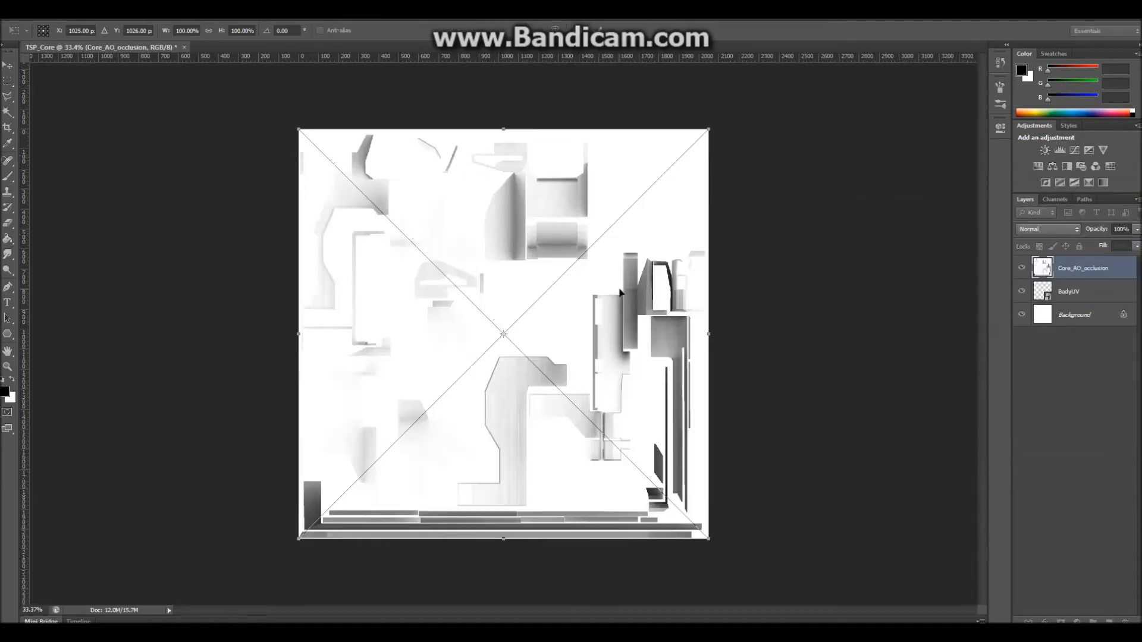
key("Return")
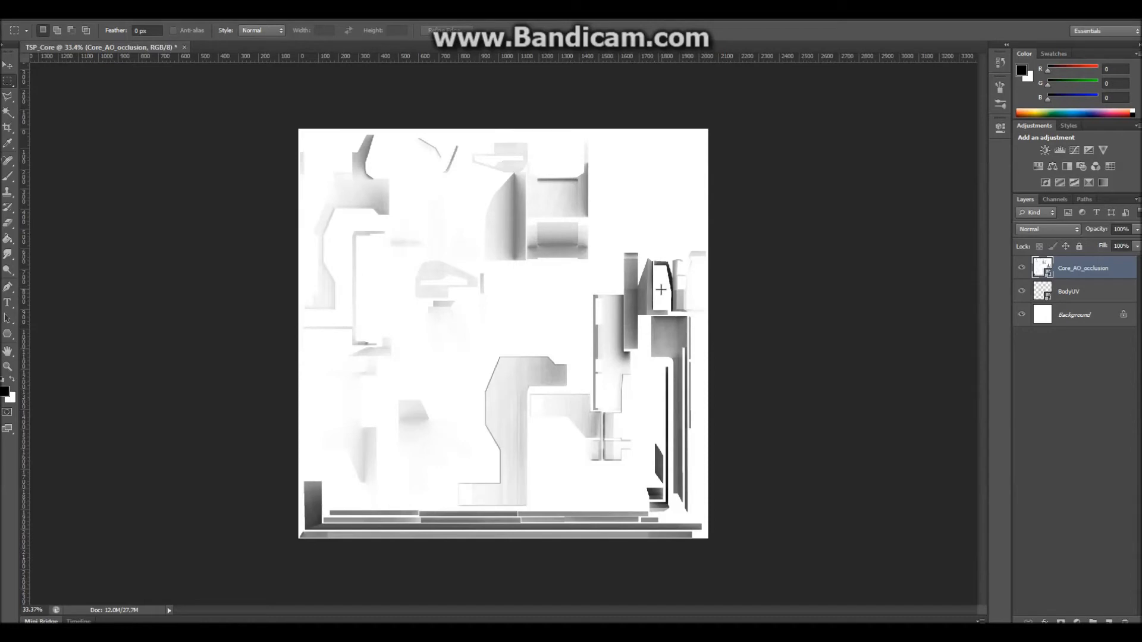
scroll(694, 312, "up", 4, "alt")
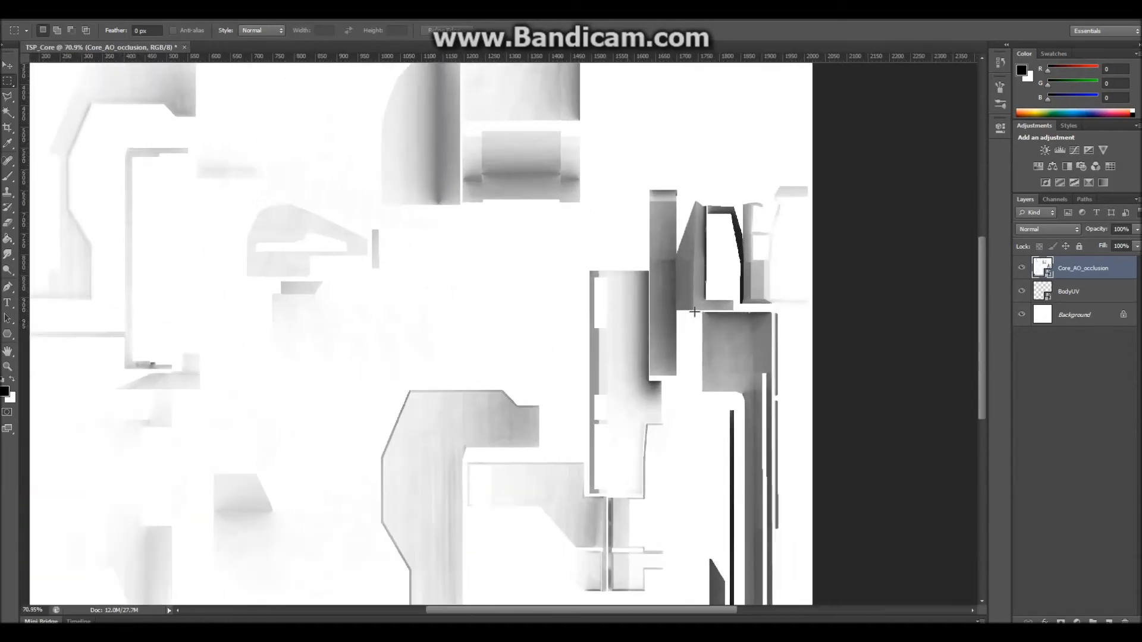
scroll(694, 311, "up", 3, "alt")
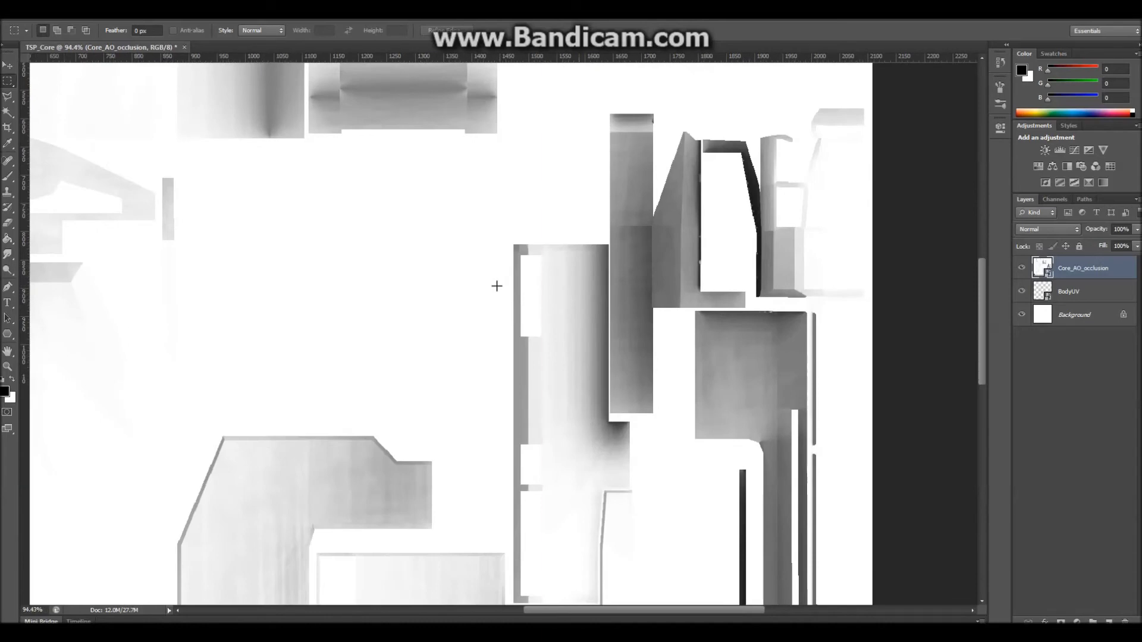
scroll(497, 285, "down", 3, "alt")
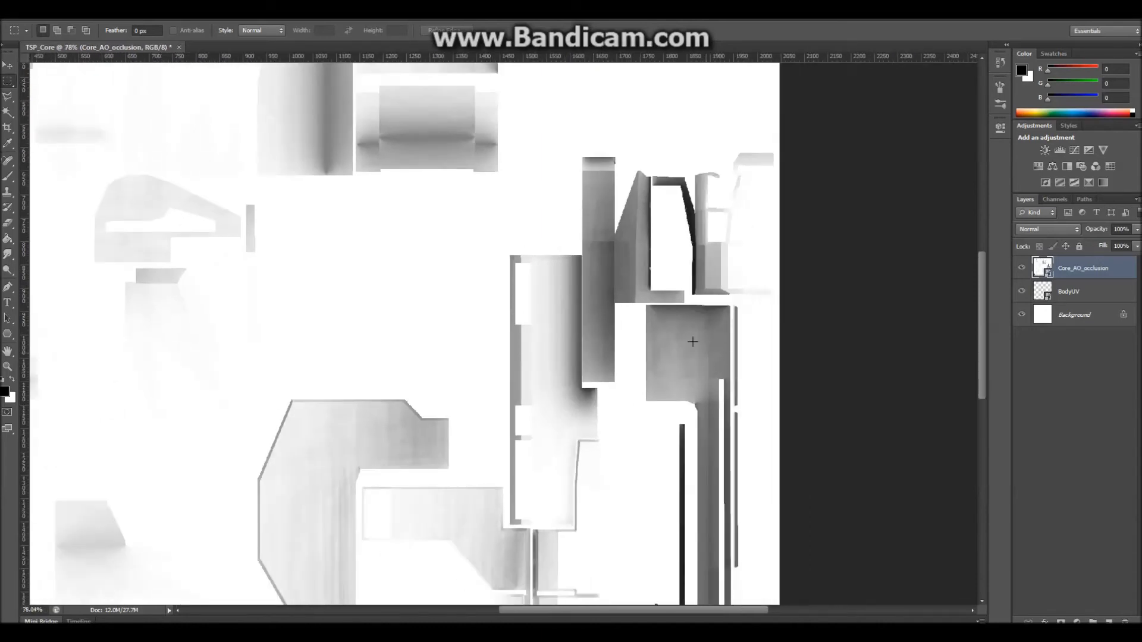
left_click_drag(980, 345, 979, 395)
scroll(433, 283, "down", 6, "alt")
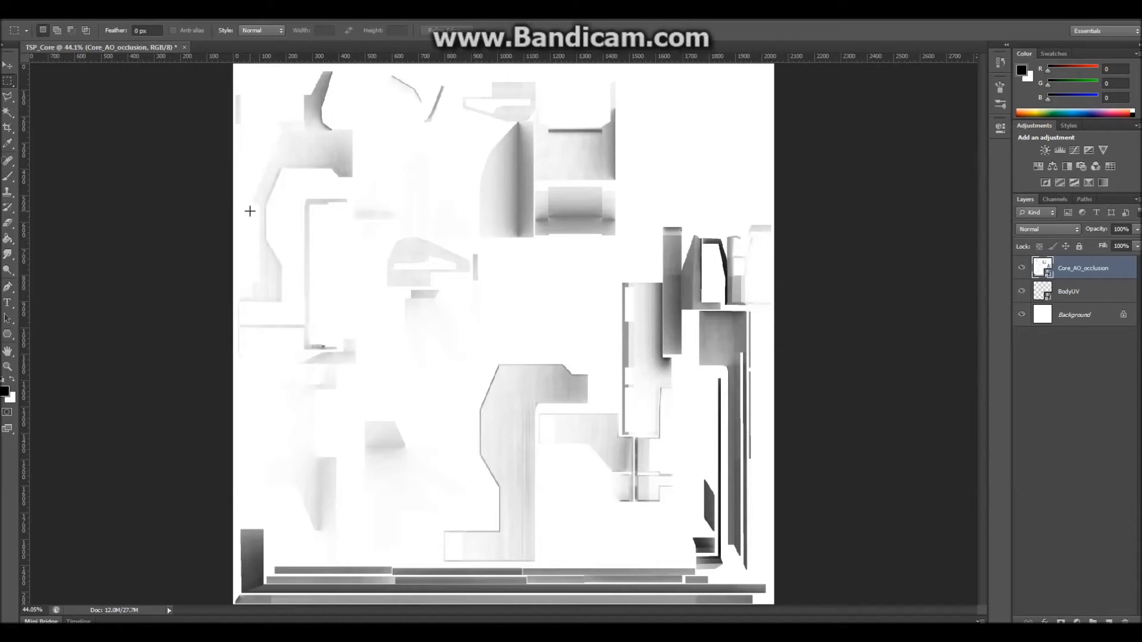
Open the recently used file SlipRig_AO_occlusion.psd
left_click(31, 13)
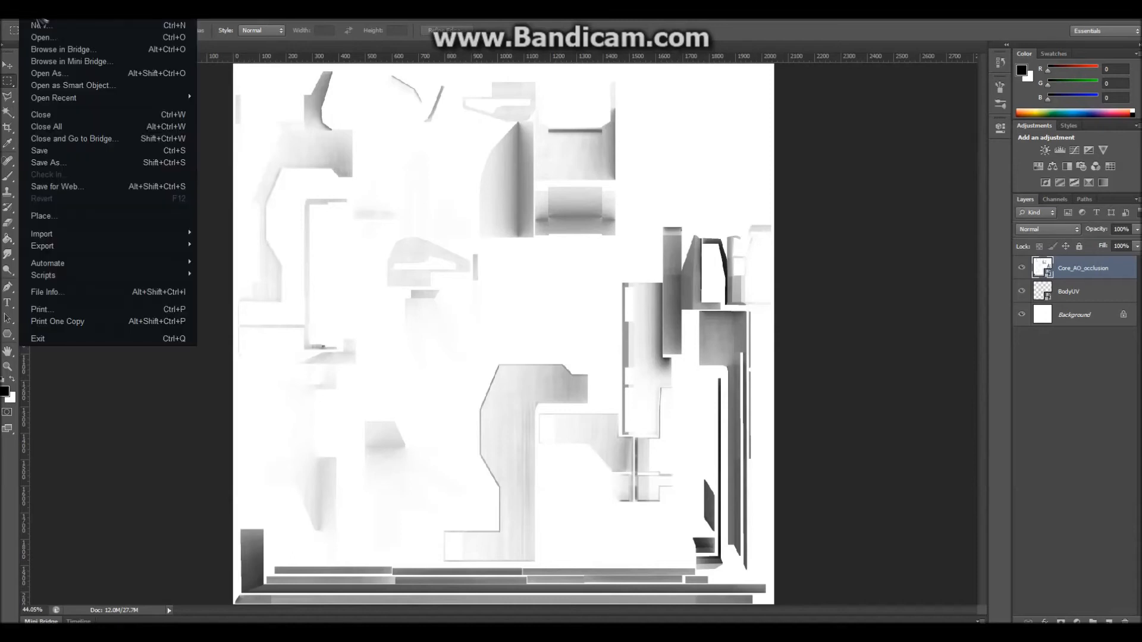
mouse_move(86, 103)
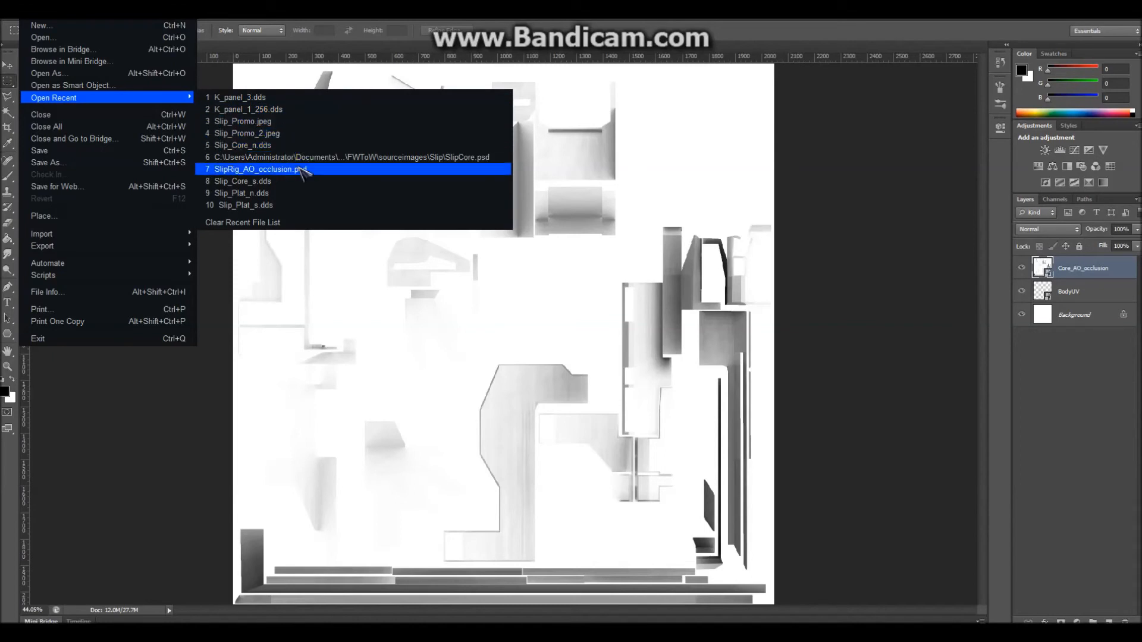
left_click(328, 174)
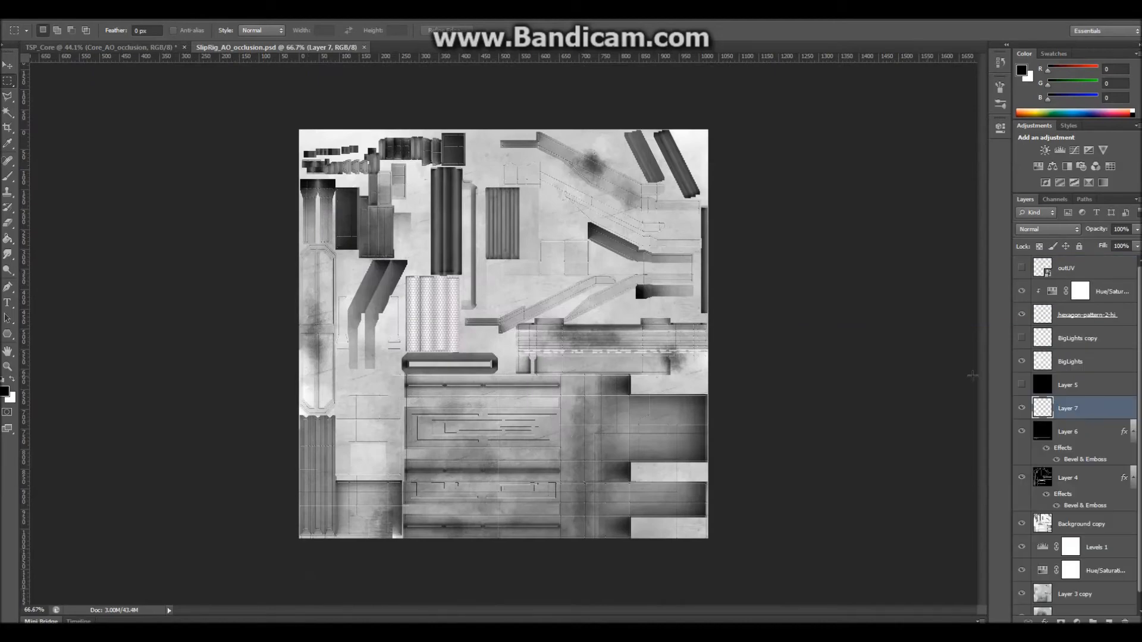
Show only Layer 3, Layer 3 copy, the Hue/Saturation adjustment directly above them and Levels 1
scroll(1049, 394, "down", 1)
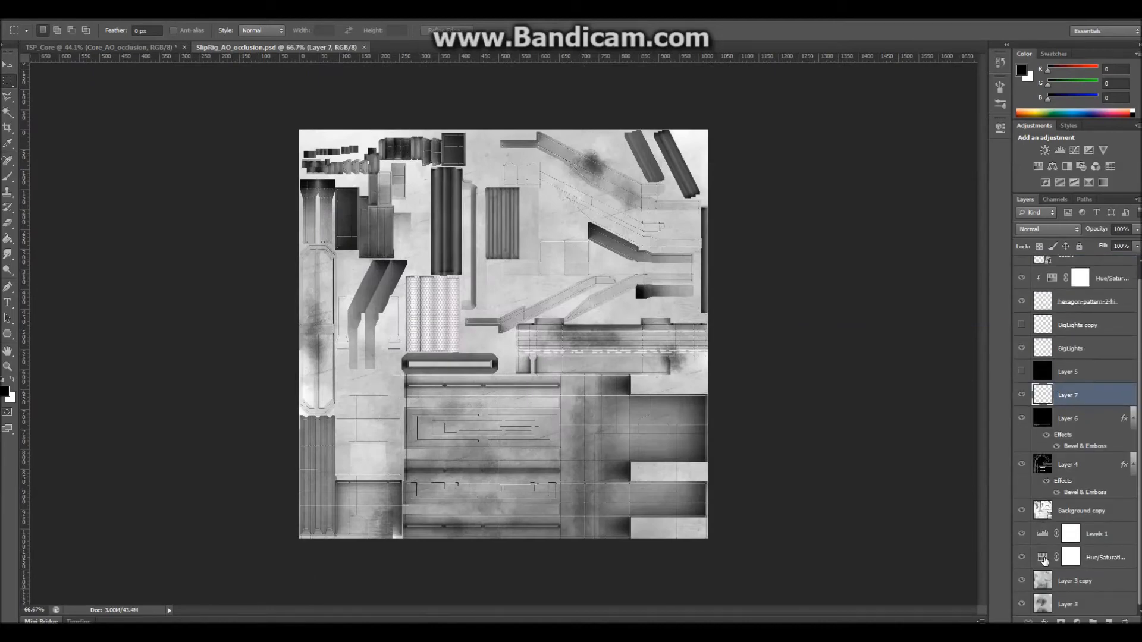
scroll(1049, 537, "up", 1)
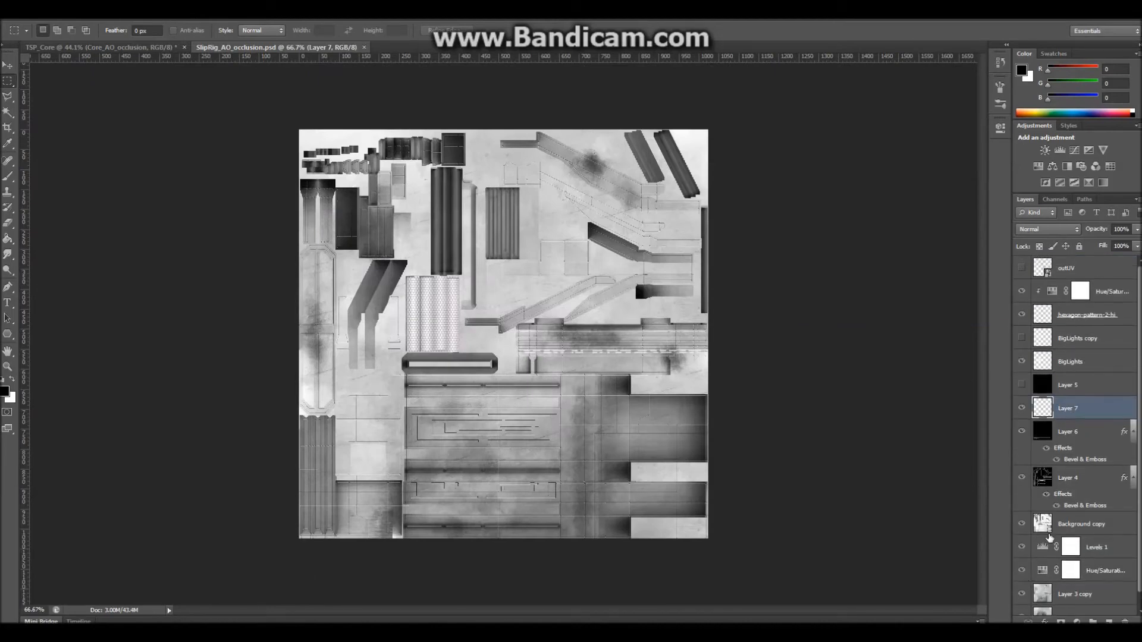
scroll(1020, 458, "down", 1)
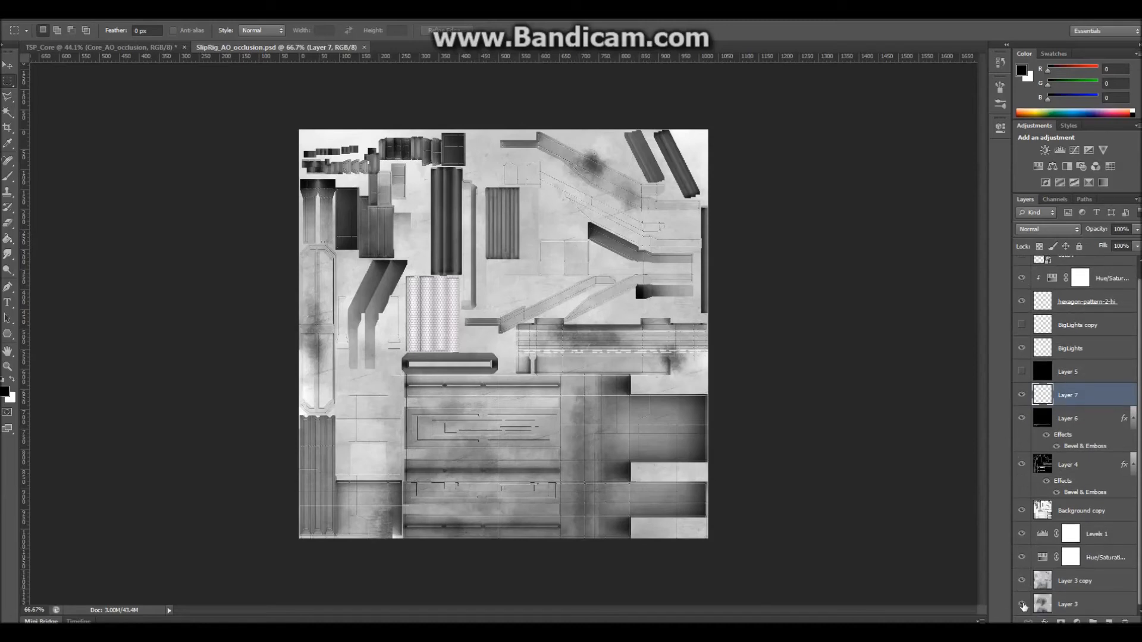
left_click(1022, 604, "alt")
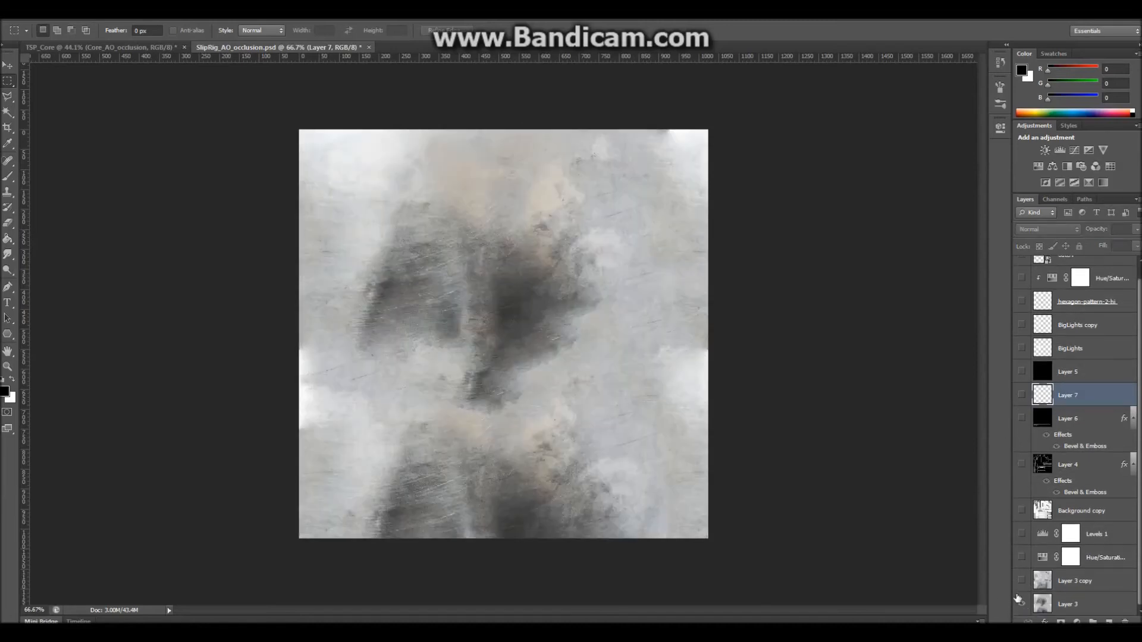
left_click(1021, 581)
left_click(1021, 580)
left_click(1021, 580)
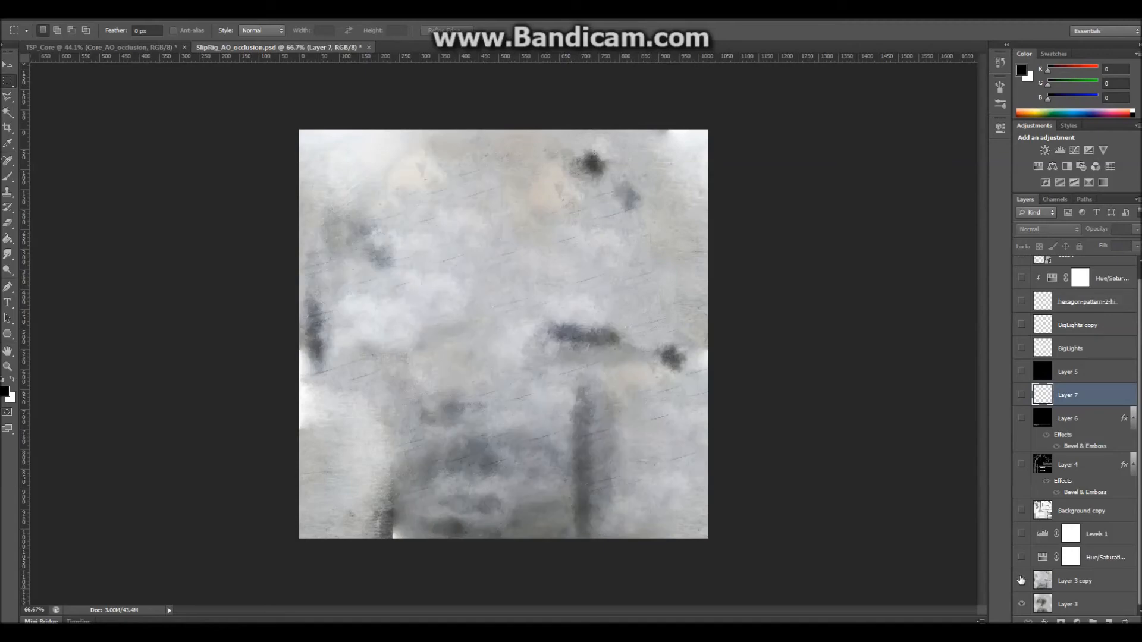
left_click(1020, 581)
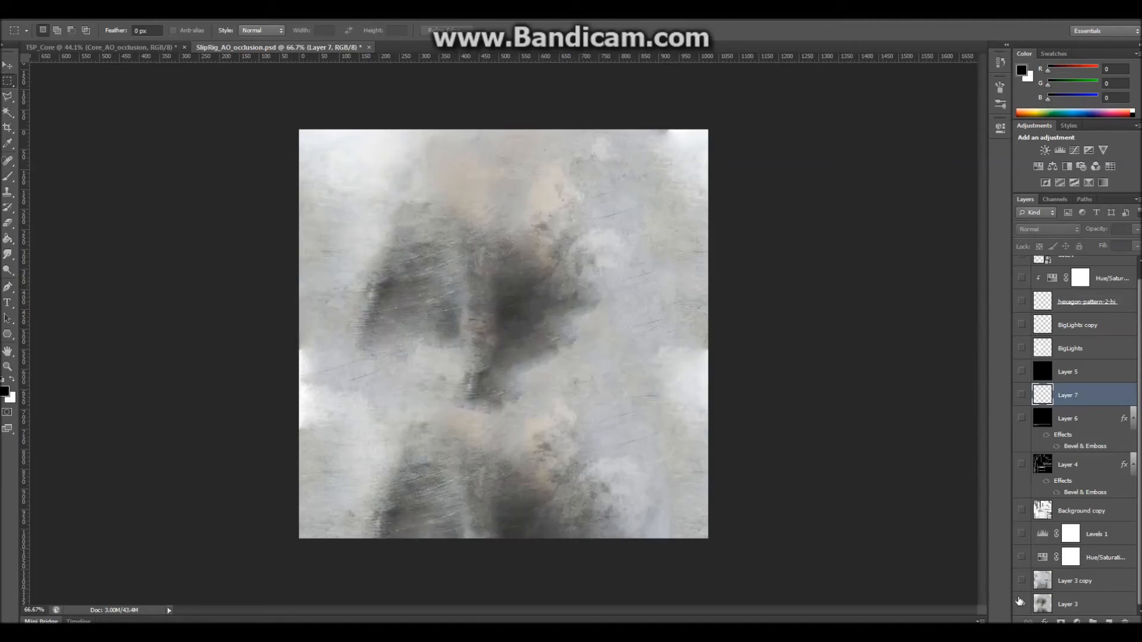
left_click(1020, 557)
left_click(1021, 534)
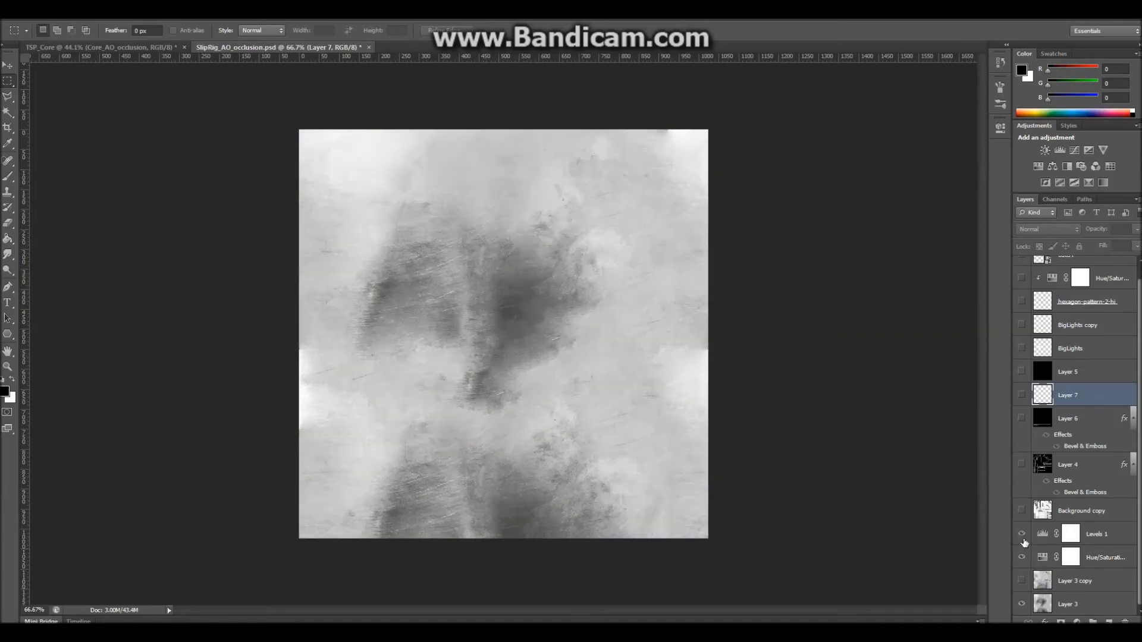
left_click(1020, 581)
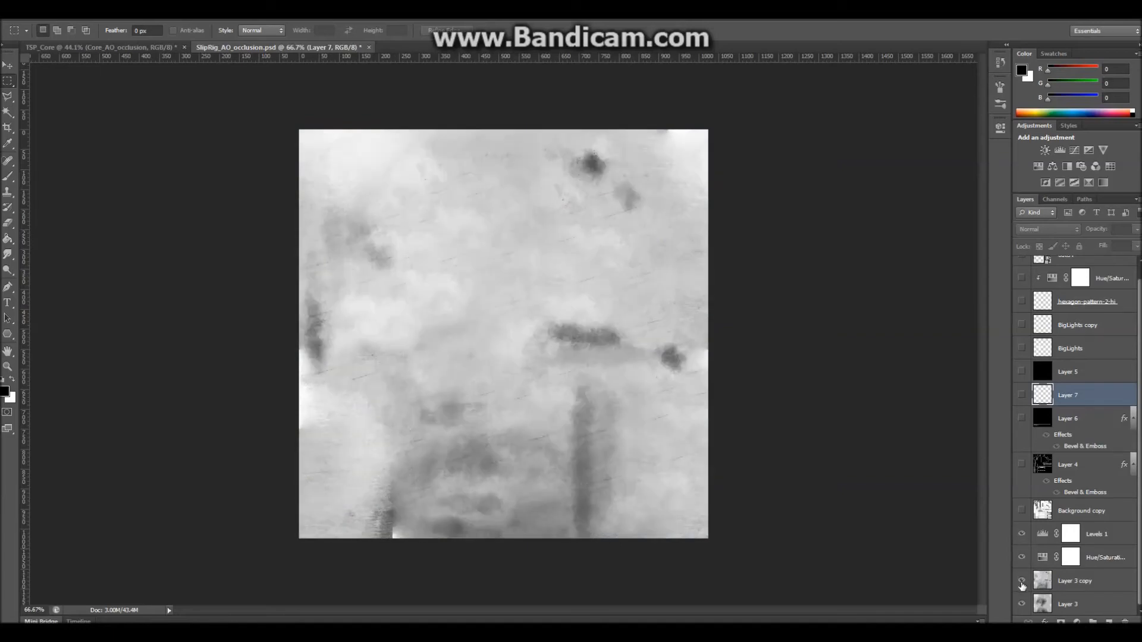
Merge the layers from Layer 3 up through Levels 1 into a single grunge texture layer
left_click(1095, 610)
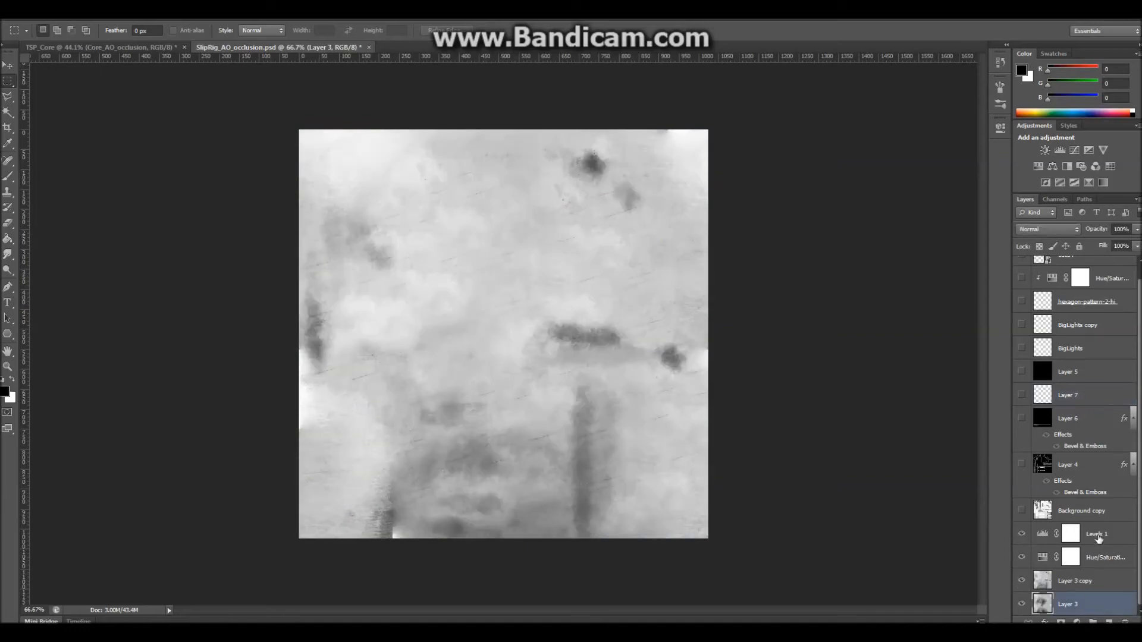
left_click(1098, 538, "shift")
right_click(1097, 538)
left_click(1027, 351)
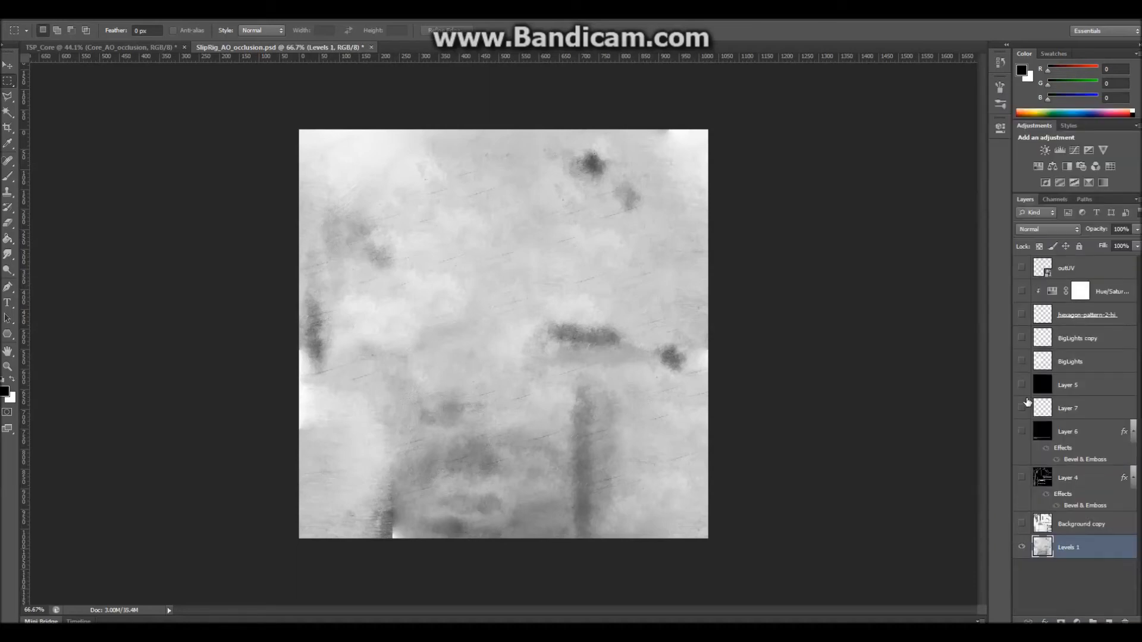
Paste the merged grunge texture into TSP_Core and move it to the canvas's upper-left corner
left_click(143, 50)
key("ctrl+v")
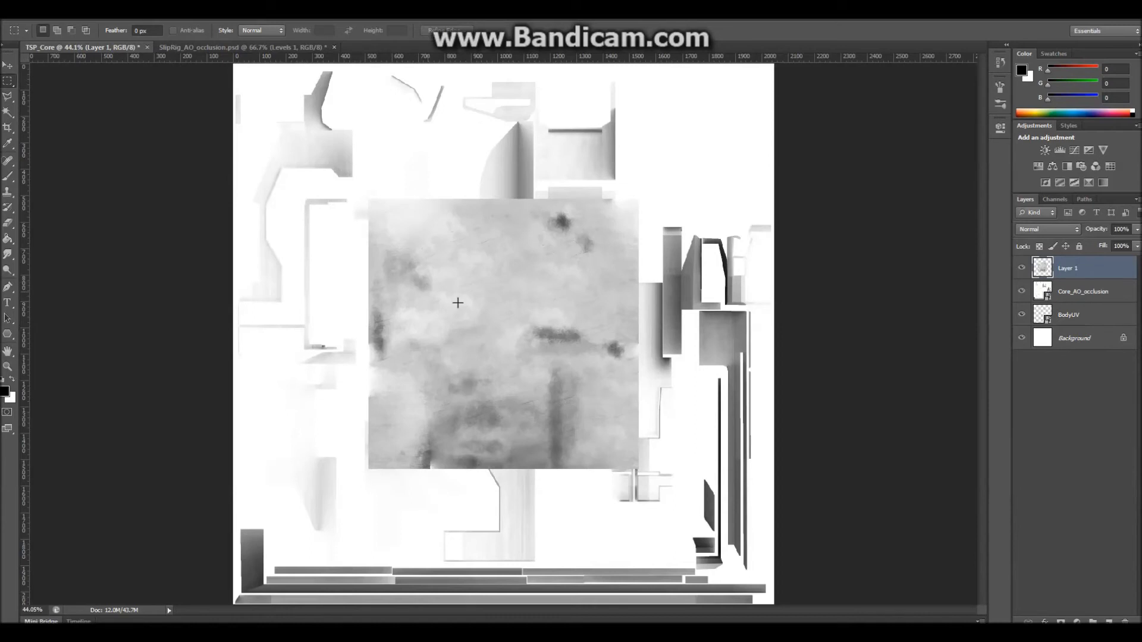
key("v")
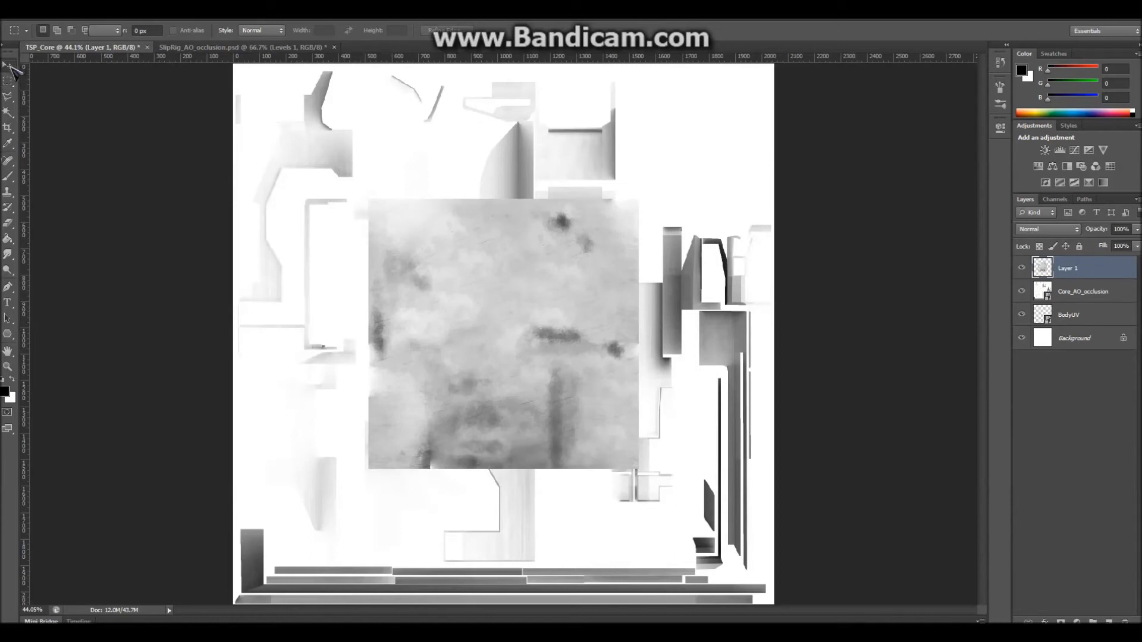
left_click_drag(479, 315, 373, 251)
scroll(395, 270, "down", 1, "alt")
left_click_drag(367, 262, 365, 253)
Paste three more copies of the grunge texture and arrange them to fill the canvas's remaining quadrants
key("ctrl+v")
left_click_drag(465, 308, 594, 185)
key("ctrl+v")
left_click_drag(565, 256, 445, 384)
key("ctrl+v")
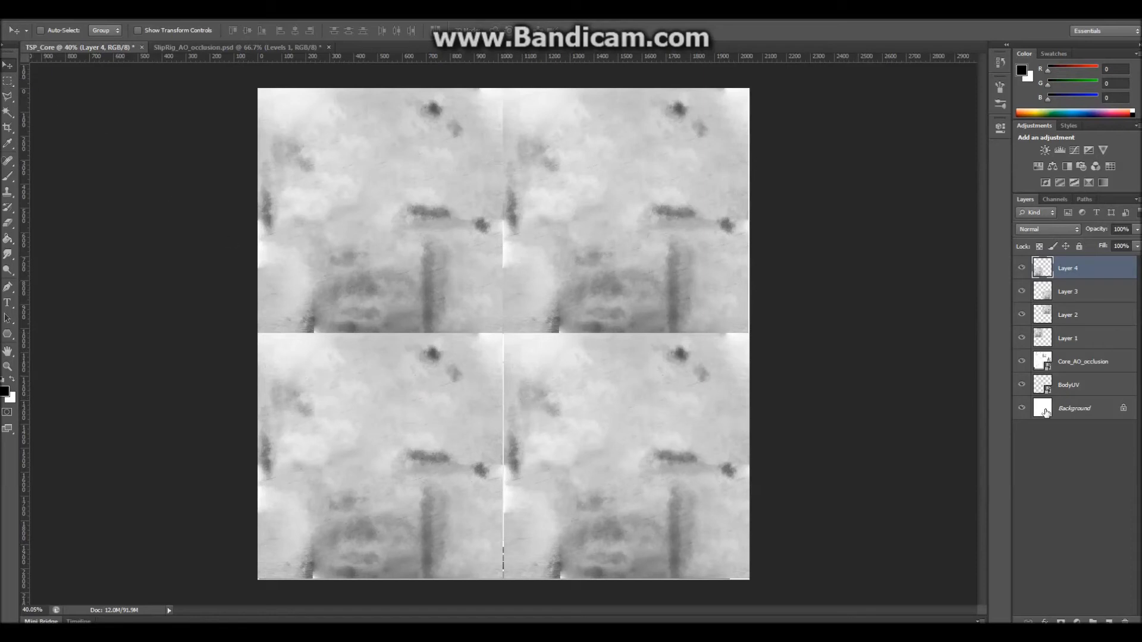
Merge the four pasted texture layers into one, and hide the Core_AO_occlusion and BodyUV layers
left_click(1094, 343, "shift")
right_click(1093, 345)
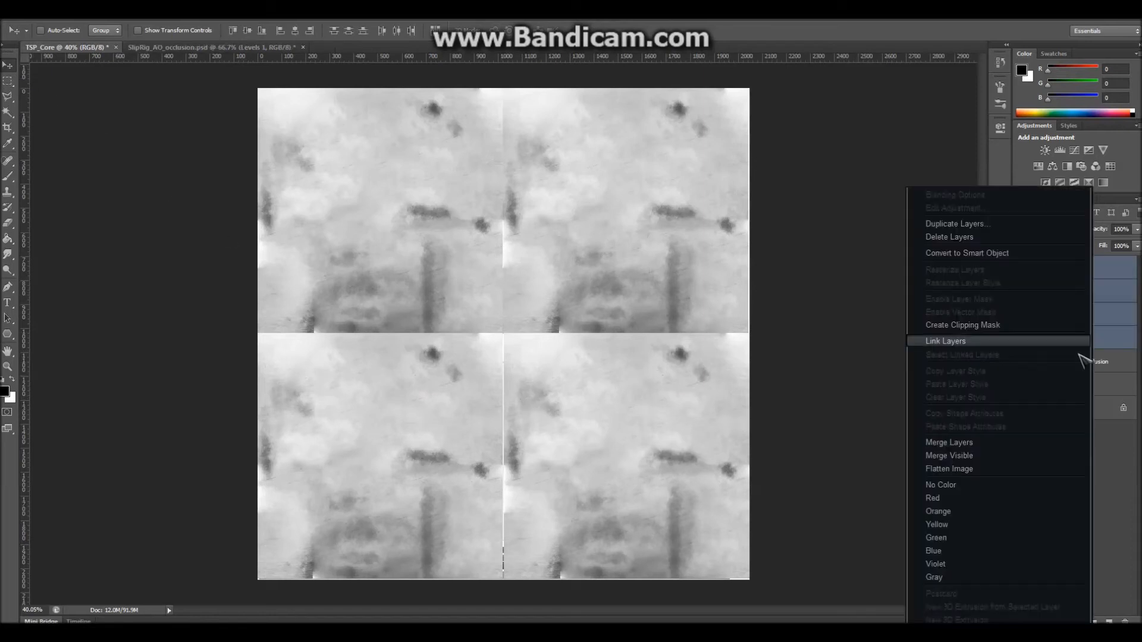
left_click(981, 445)
left_click(1021, 291)
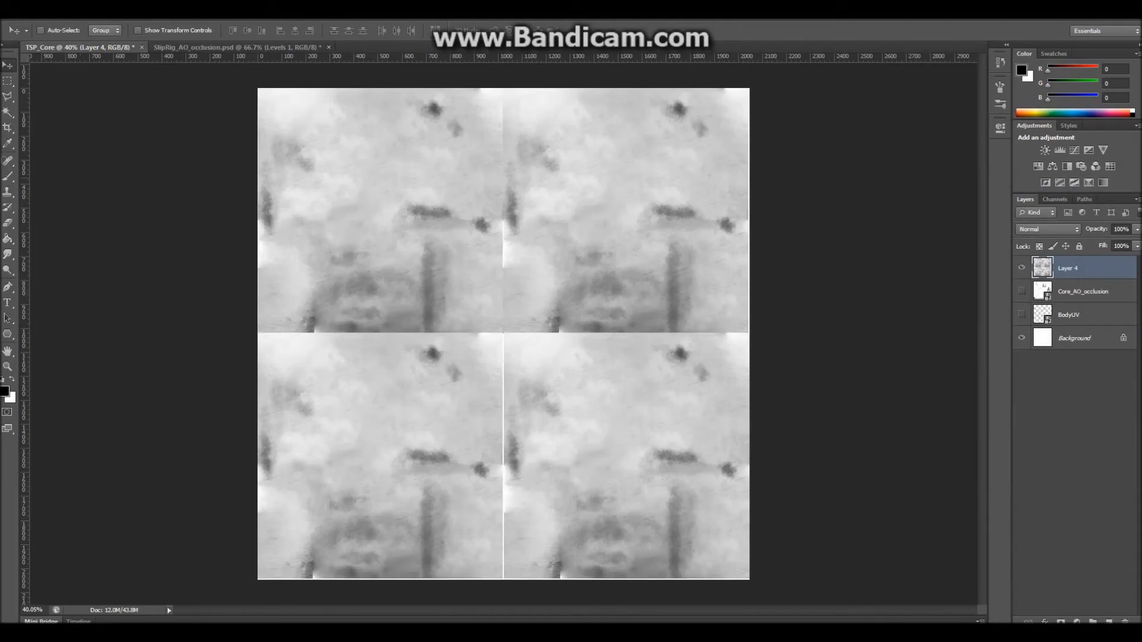
Heal the vertical centre seam and the lower edge of the tiled texture with the content-aware Spot Healing Brush at 100 px
left_click(7, 161)
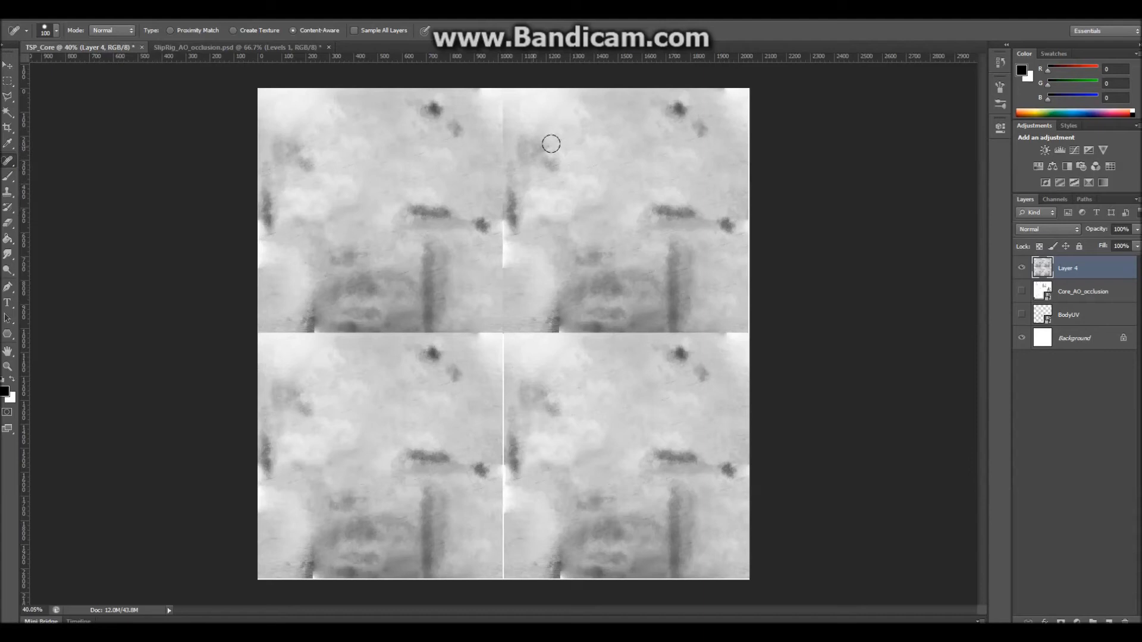
left_click_drag(501, 92, 501, 574)
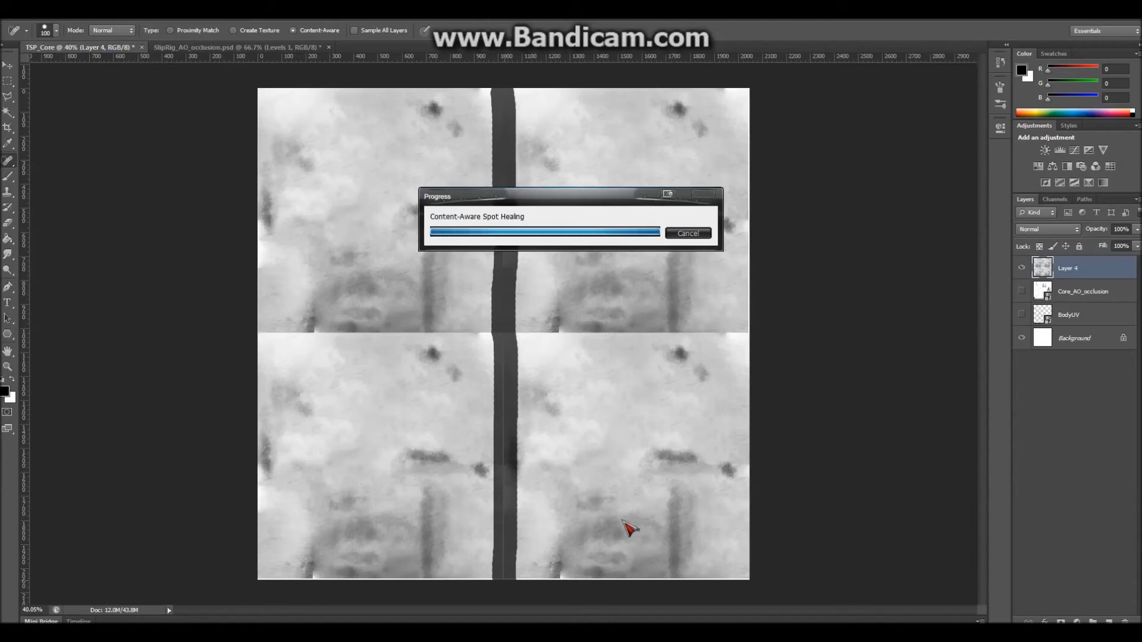
left_click_drag(241, 565, 775, 572)
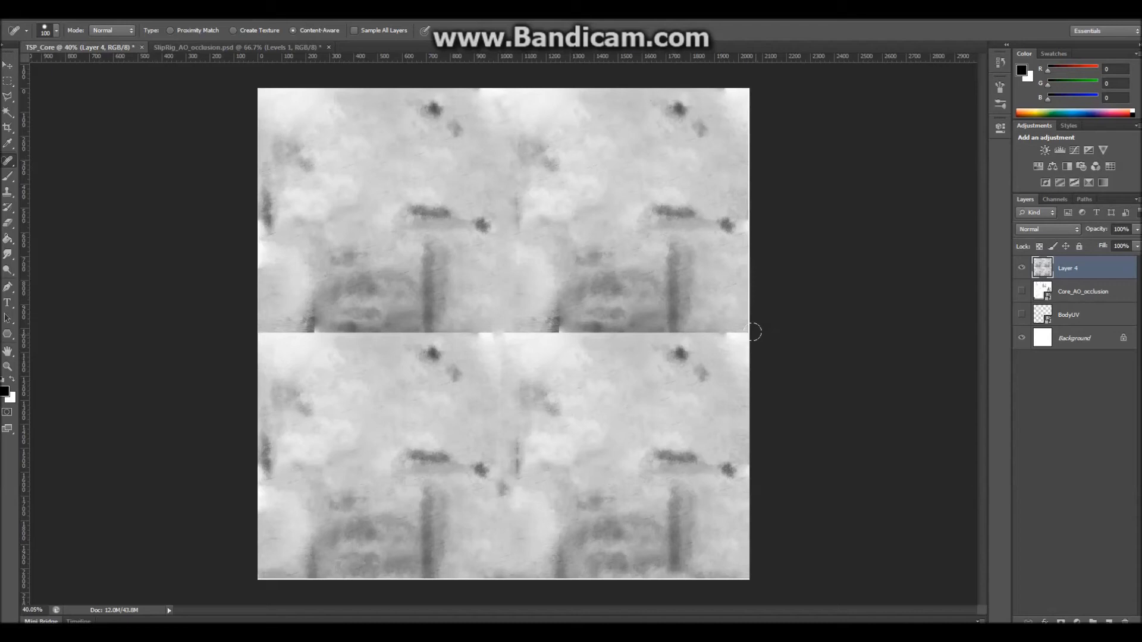
Clone over the horizontal centre seam from the canvas's left edge to its right part with the Clone Stamp at 150 px
left_click(8, 191)
key("bracketright")
key("bracketright")
key("bracketright")
key("bracketright")
key("bracketright")
key("bracketright")
left_click_drag(258, 325, 679, 331)
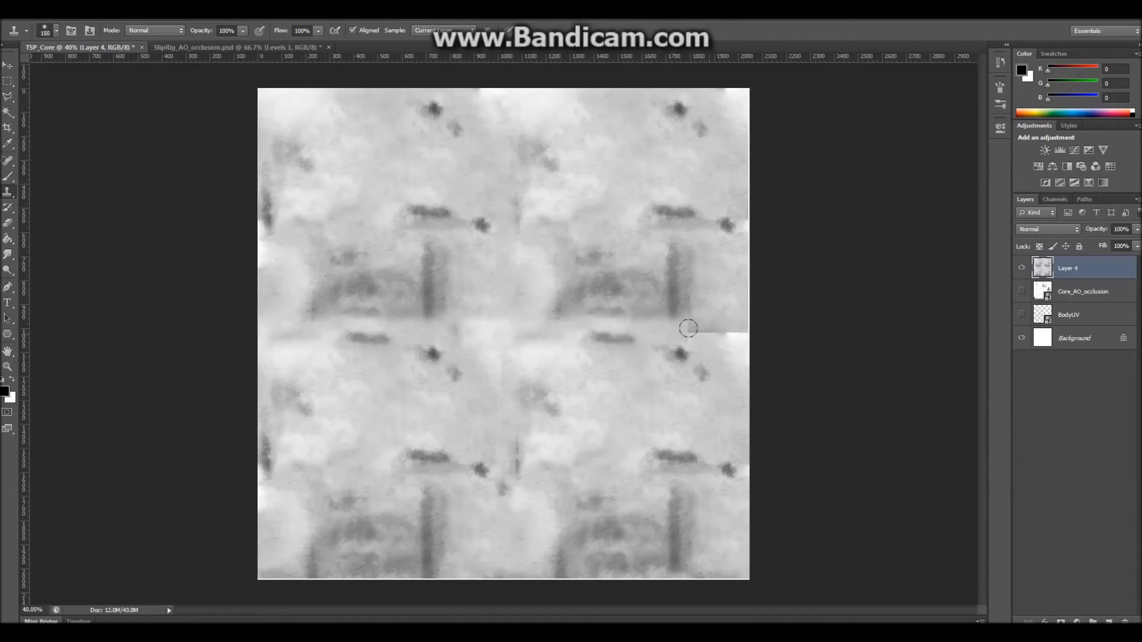
Resample the clone source, lastly from the upper-left tile, and clone over the right half of the horizontal seam
left_click(574, 320, "alt")
left_click_drag(582, 321, 677, 329)
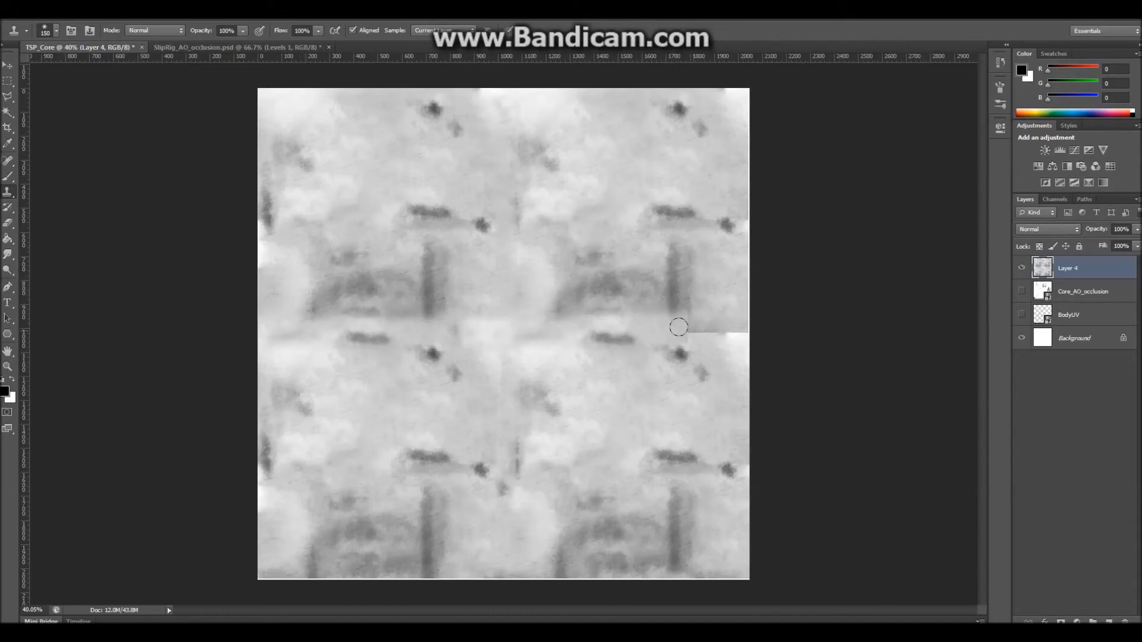
left_click(392, 193, "alt")
mouse_move(567, 288)
left_mouse_down()
mouse_move(711, 332)
mouse_move(734, 326)
mouse_move(671, 318)
left_mouse_up()
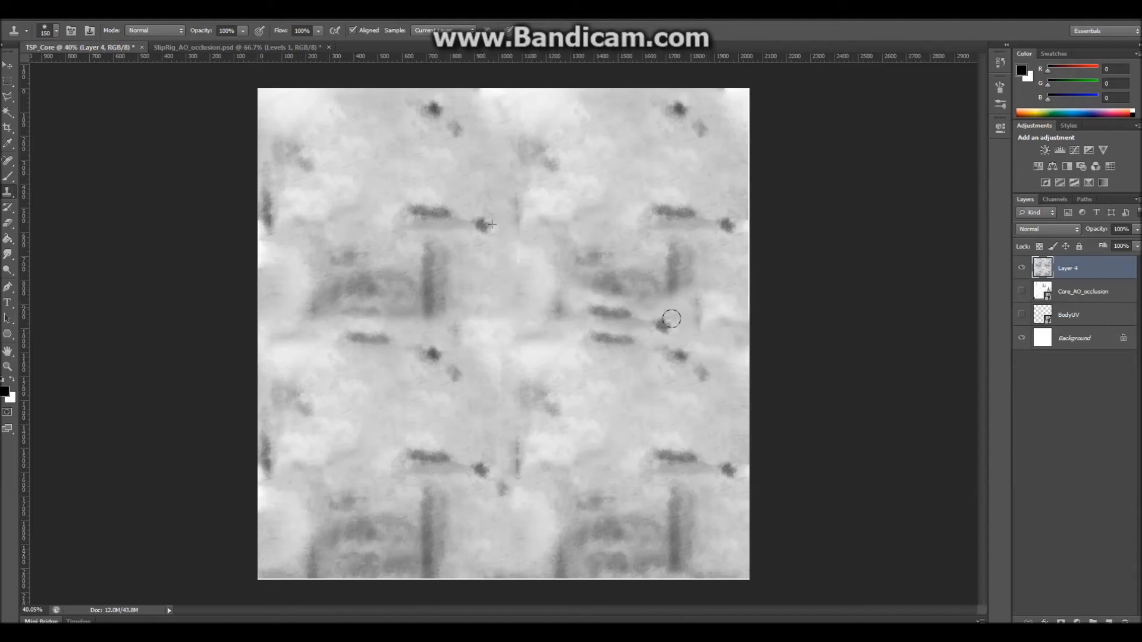
Clone clean texture over the dark patches left of the canvas centre with the Clone Stamp at 150 px, resampling as needed
left_click(56, 31)
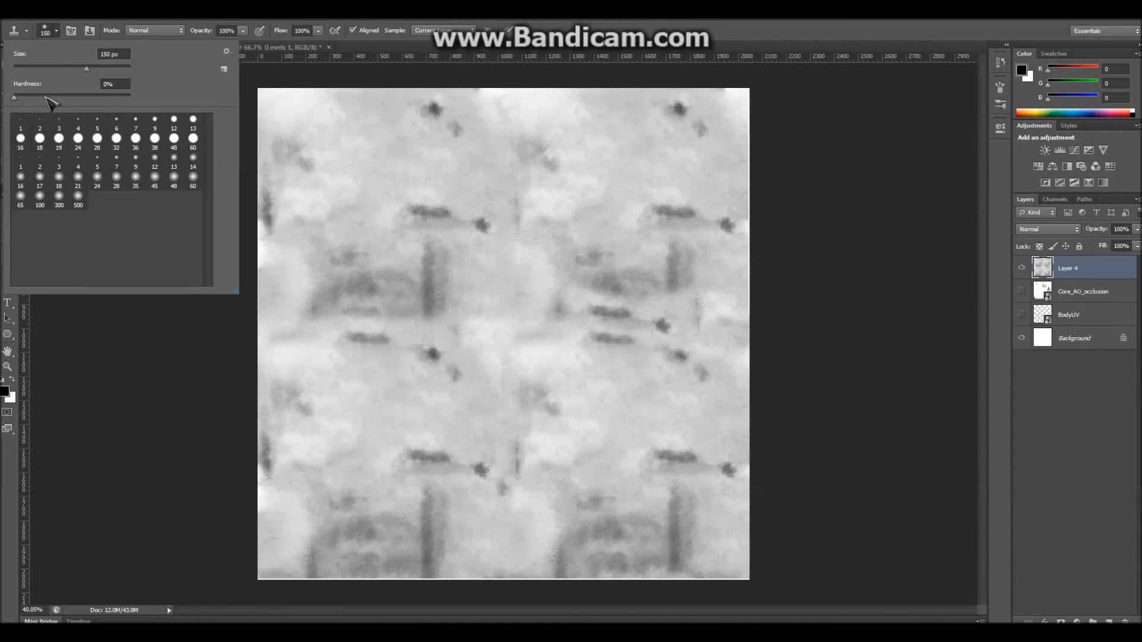
left_click(505, 279)
mouse_move(438, 331)
left_mouse_down()
mouse_move(434, 349)
mouse_move(454, 357)
mouse_move(434, 349)
mouse_move(423, 310)
mouse_move(367, 339)
left_mouse_up()
left_click(521, 381, "alt")
left_click(426, 337, "alt")
mouse_move(375, 281)
left_mouse_down()
mouse_move(382, 326)
mouse_move(324, 294)
left_mouse_up()
left_click(398, 361, "alt")
mouse_move(335, 319)
left_mouse_down()
mouse_move(321, 316)
mouse_move(353, 296)
left_mouse_up()
left_click(480, 365)
left_click(464, 364, "alt")
left_click(480, 365)
Resample the clone source and clone over the repeated dark streaks in the lower middle and lower-left tile
left_click(389, 414, "alt")
left_click_drag(505, 436, 521, 493)
left_click(430, 397, "alt")
left_click_drag(438, 439, 437, 515)
left_click(416, 438, "alt")
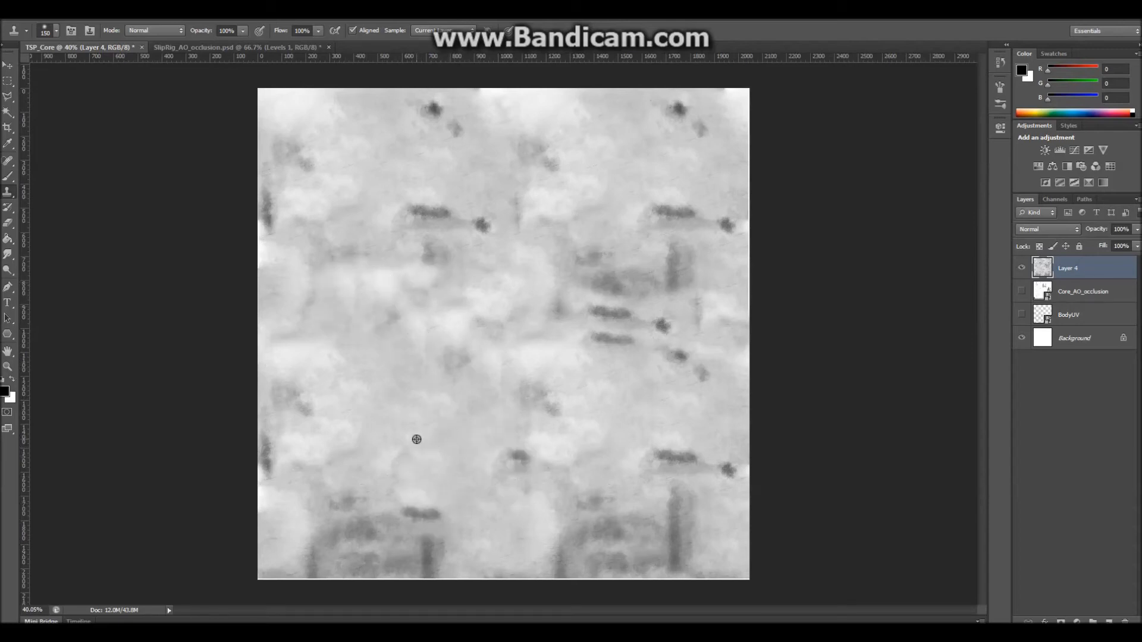
Clone over the texture's bottom edge across its whole width and touch up its lower-right corner
mouse_move(261, 571)
left_mouse_down()
mouse_move(462, 586)
mouse_move(584, 575)
mouse_move(619, 559)
mouse_move(738, 569)
left_mouse_up()
left_click(461, 481, "alt")
left_click(716, 534, "alt")
left_click_drag(734, 502, 719, 512)
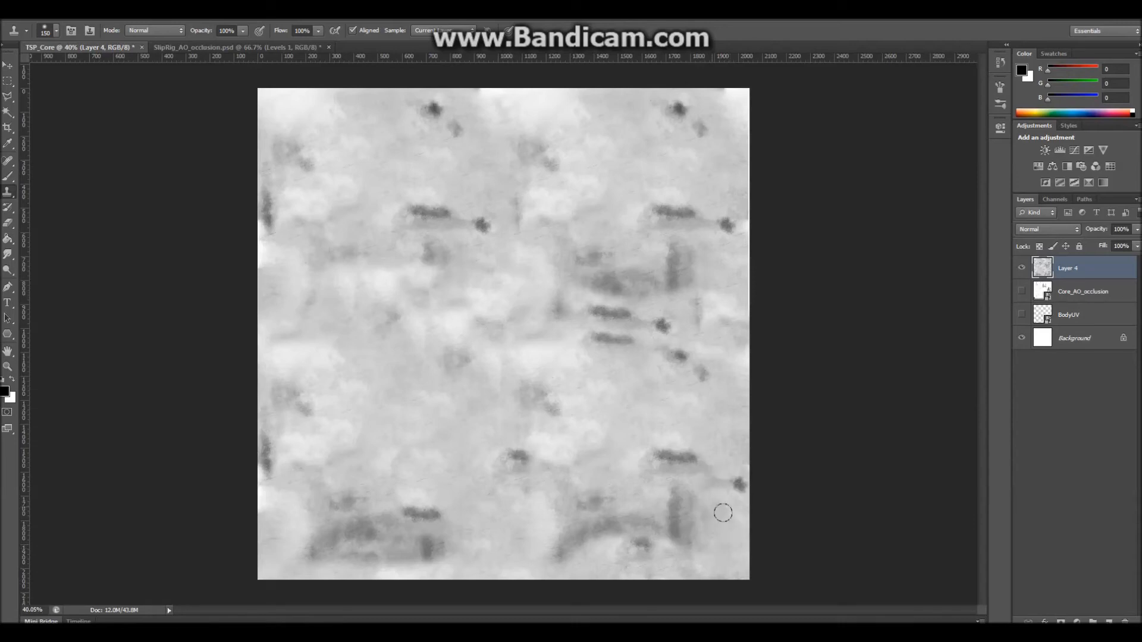
Clone over the dark marks in the lower-right tile and the upper-right tile's repeated patches from clean areas
mouse_move(729, 454)
left_mouse_down()
mouse_move(694, 454)
mouse_move(711, 467)
left_mouse_up()
left_click(666, 412, "alt")
mouse_move(654, 504)
left_mouse_down()
mouse_move(650, 523)
mouse_move(570, 533)
left_mouse_up()
left_click_drag(601, 498, 576, 531)
left_click(530, 308, "alt")
mouse_move(581, 275)
left_mouse_down()
mouse_move(588, 304)
mouse_move(647, 291)
mouse_move(670, 247)
mouse_move(665, 201)
mouse_move(652, 237)
mouse_move(637, 232)
left_mouse_up()
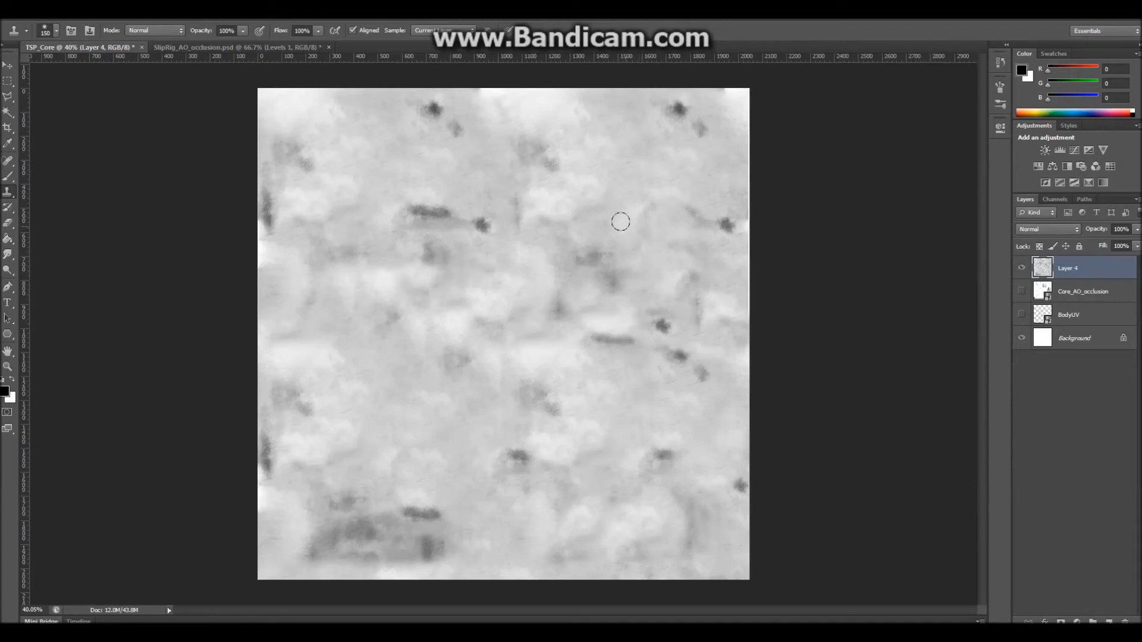
Clone clean texture over the remaining dark spots at the upper middle, centre and lower-left of the texture
left_click(393, 378, "alt")
left_click_drag(452, 129, 418, 102)
left_click(387, 141, "alt")
mouse_move(402, 228)
left_mouse_down()
mouse_move(440, 211)
mouse_move(454, 252)
left_mouse_up()
left_click(429, 201, "alt")
mouse_move(383, 474)
left_mouse_down()
mouse_move(405, 484)
mouse_move(358, 503)
mouse_move(438, 543)
mouse_move(449, 532)
left_mouse_up()
left_click(447, 216, "alt")
left_click_drag(539, 303, 528, 326)
left_click(470, 189, "alt")
mouse_move(443, 101)
left_mouse_down()
mouse_move(561, 121)
mouse_move(535, 221)
mouse_move(547, 229)
left_mouse_up()
left_click(403, 206, "alt")
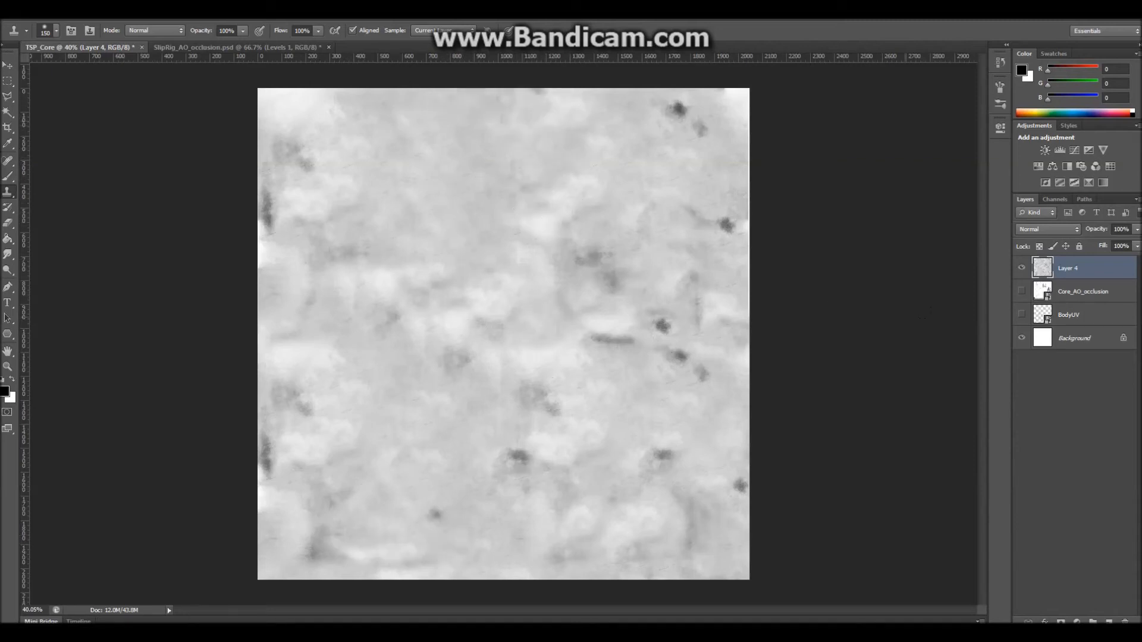
Make Layer 4 the bottom layer by moving it down and deleting the Background, and rename it as Base
left_click_drag(1084, 274, 1096, 328)
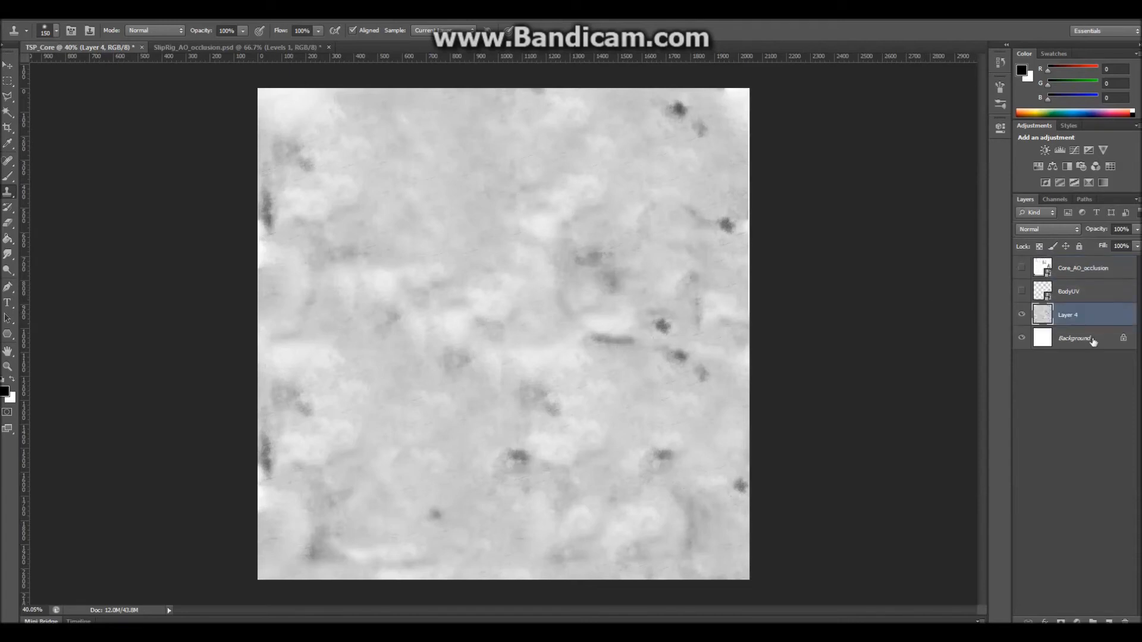
left_click(1096, 338)
left_click(1124, 621)
left_click(550, 248)
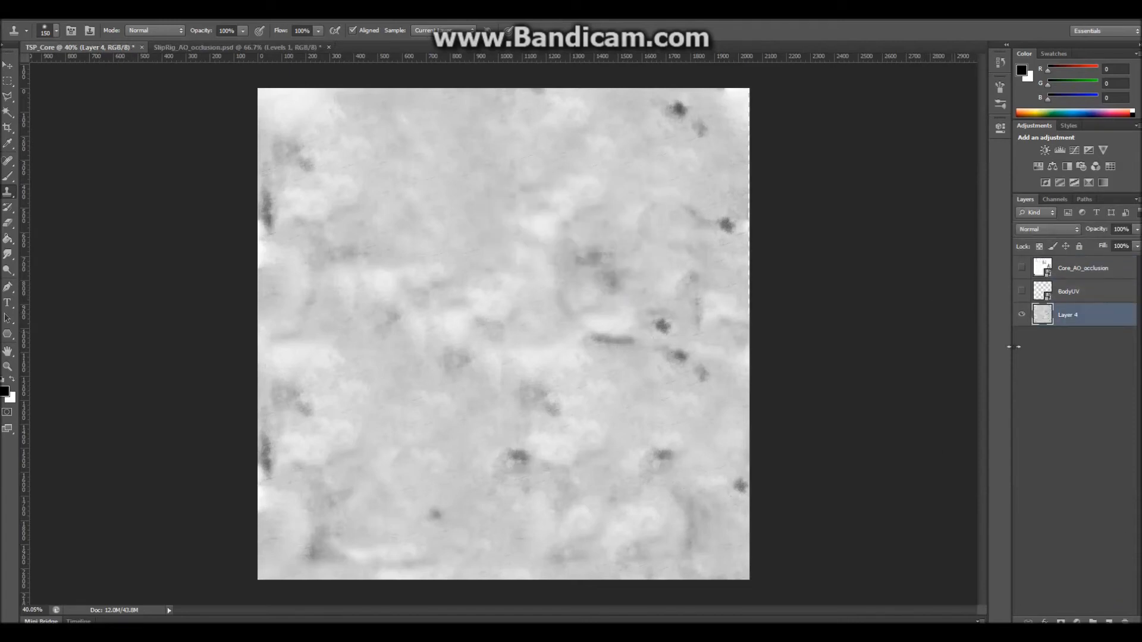
double_click(1079, 320)
key("Return")
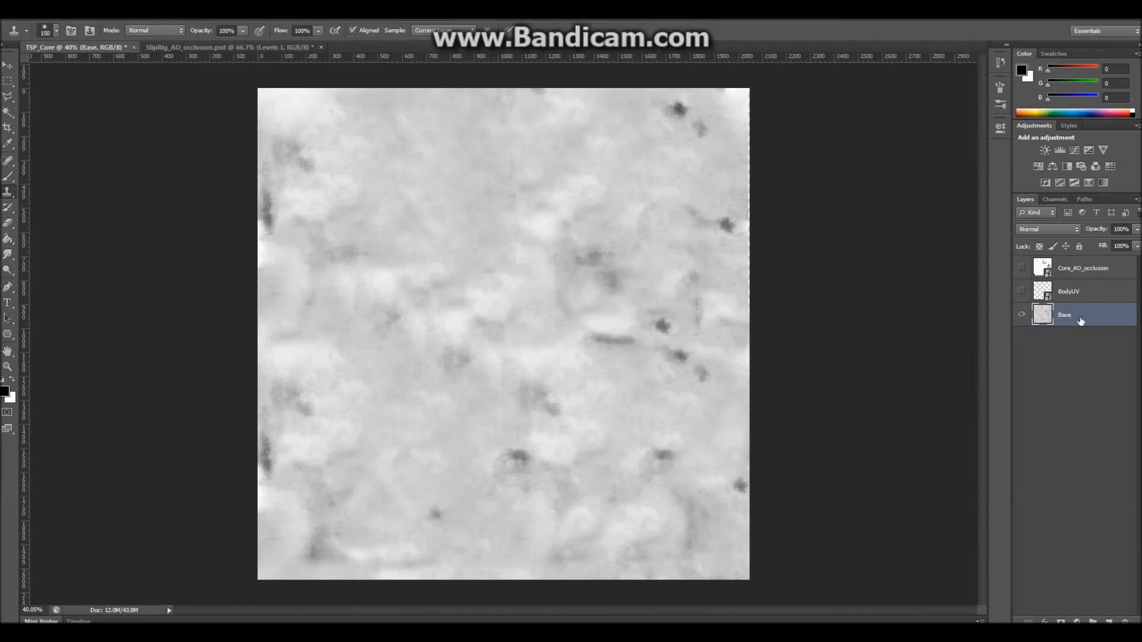
Move the BodyUV layer above Core_AO_occlusion and make both layers visible
left_click_drag(1093, 277, 1078, 272)
left_click(1022, 270)
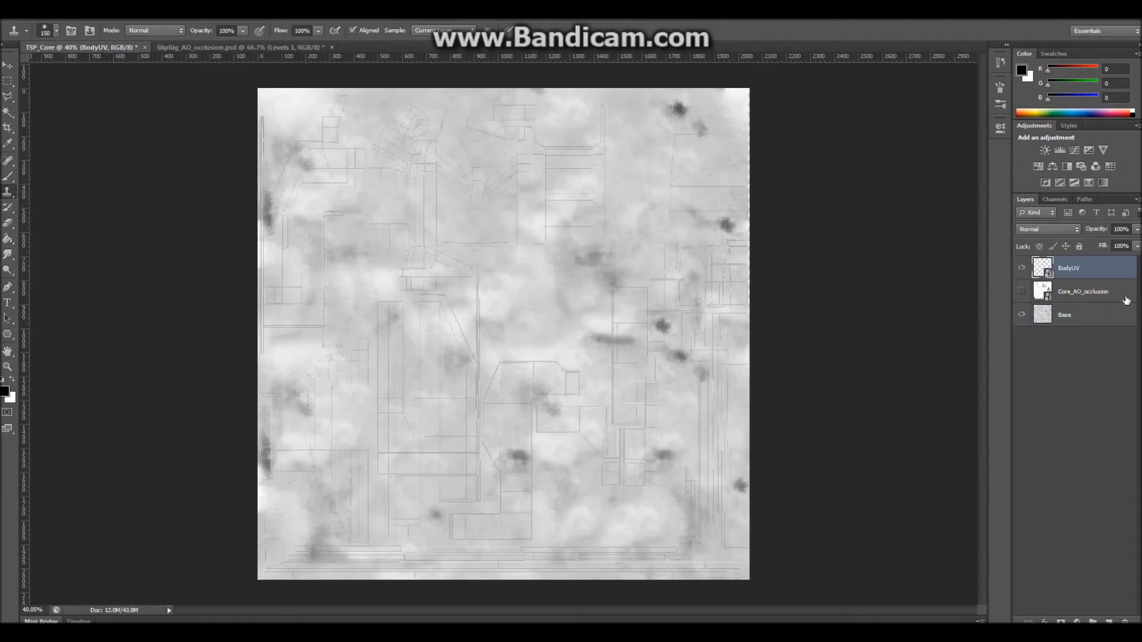
left_click(1045, 290)
left_click(1022, 292)
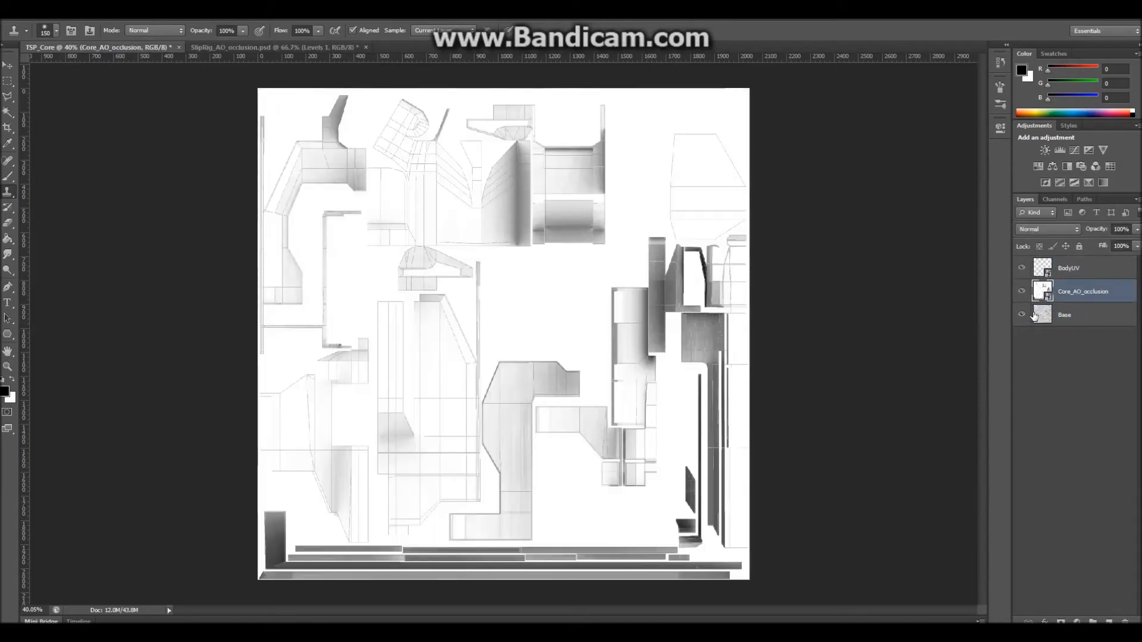
Set the Core_AO_occlusion layer's blend mode to Multiply and hide the BodyUV layer
left_click(1054, 230)
left_click(1062, 278)
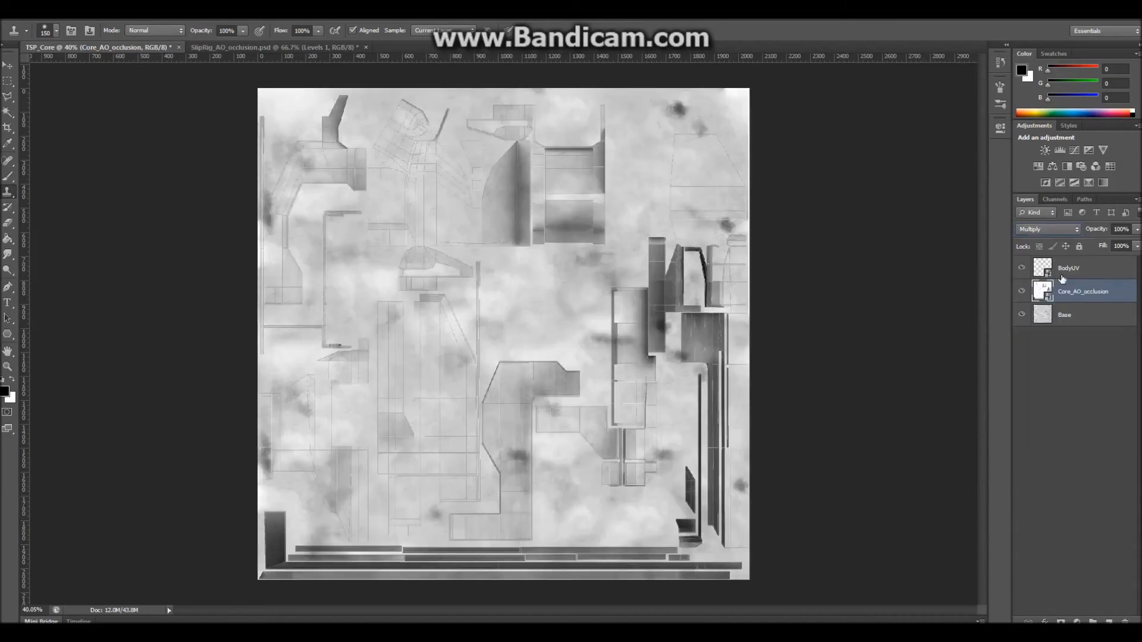
left_click(1022, 270)
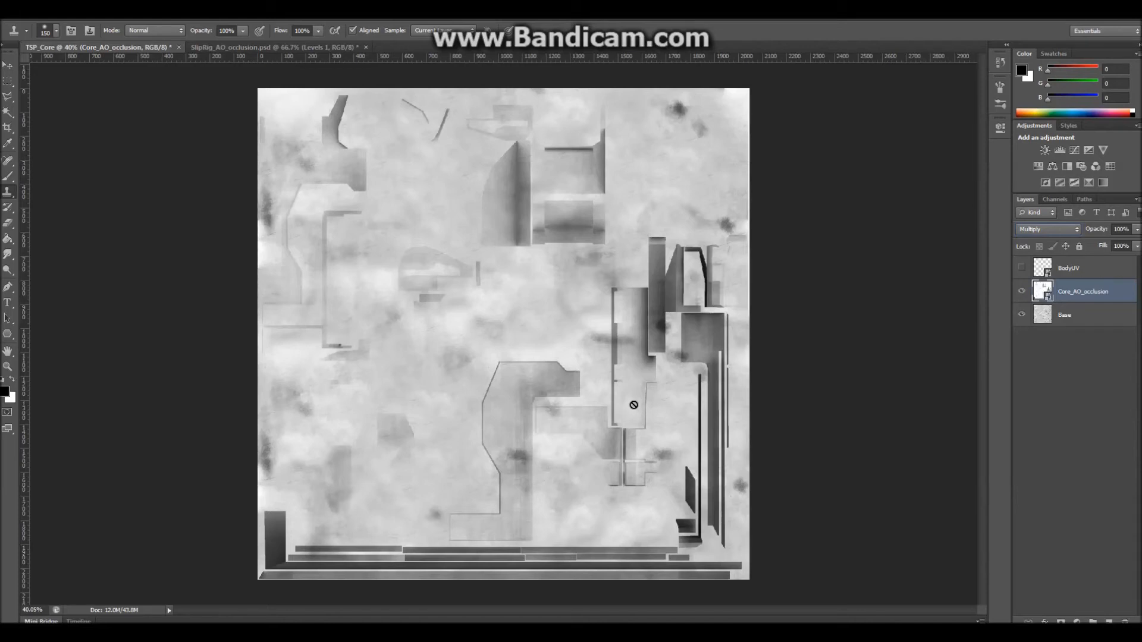
scroll(647, 278, "up", 2)
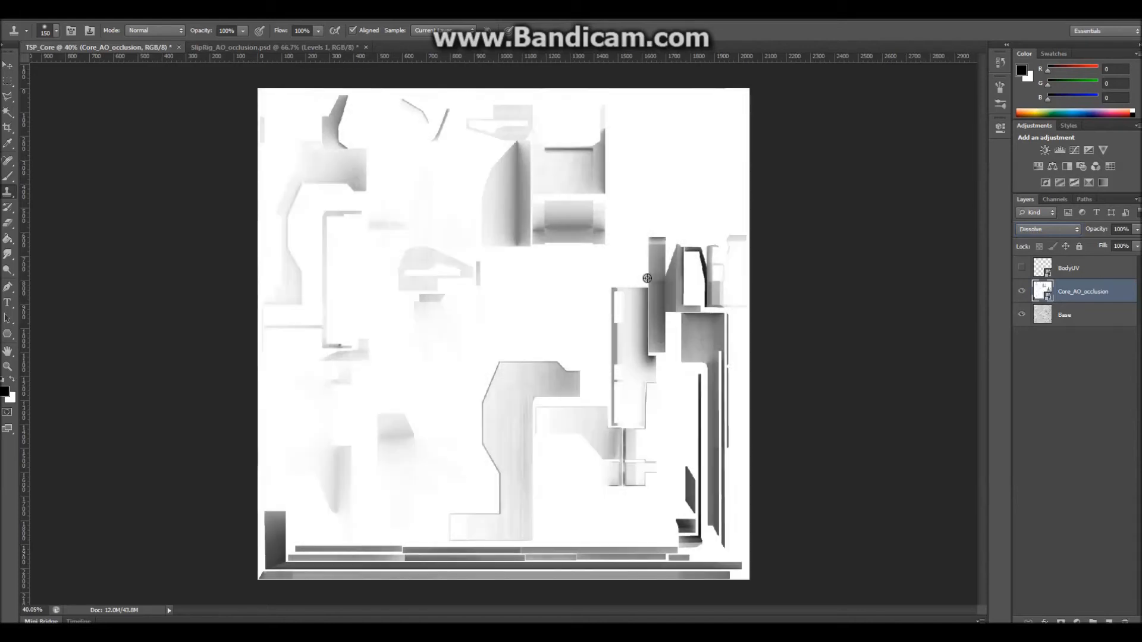
scroll(647, 278, "down", 1)
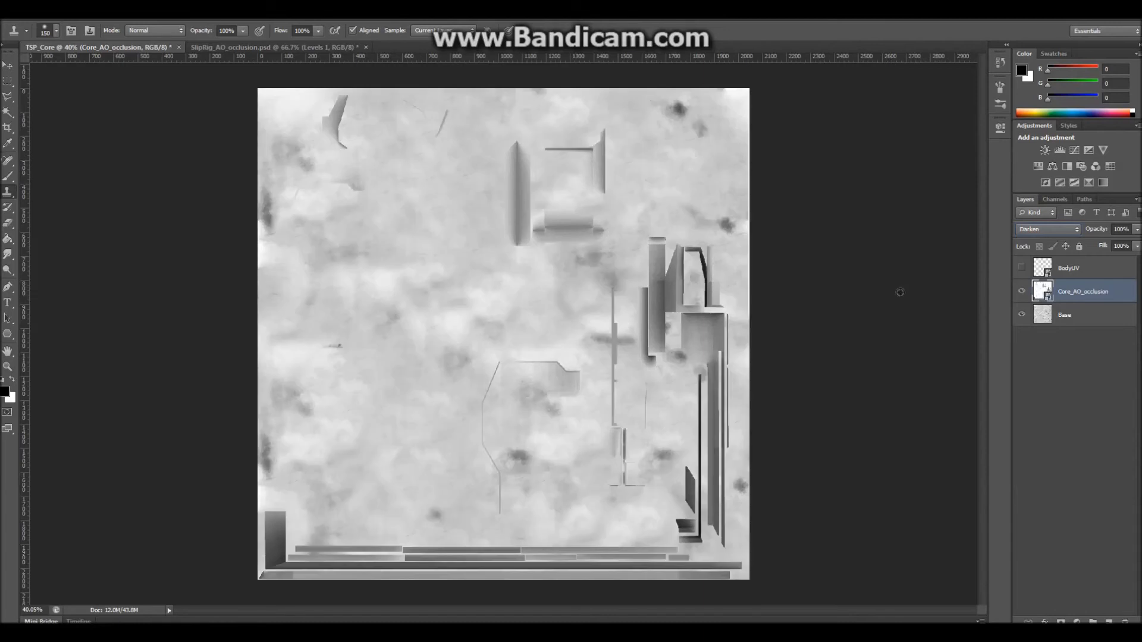
scroll(900, 292, "down", 1)
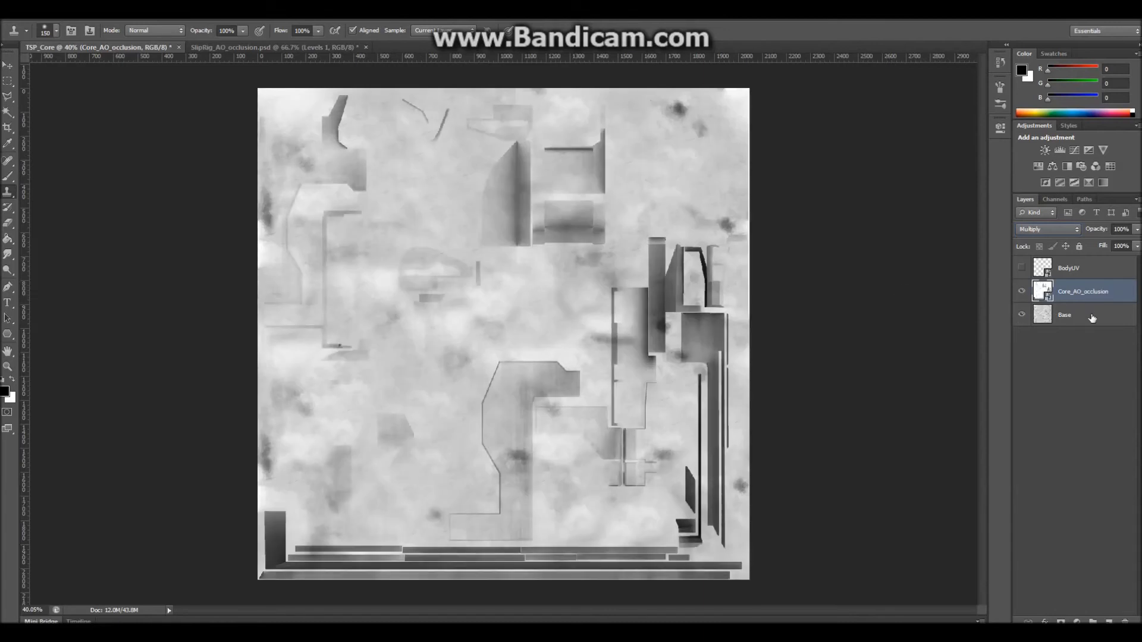
Add a new layer above Core_AO_occlusion, fill it with black and set its fill opacity to 0%
key("ctrl+shift+alt+n")
key("g")
left_click(476, 299)
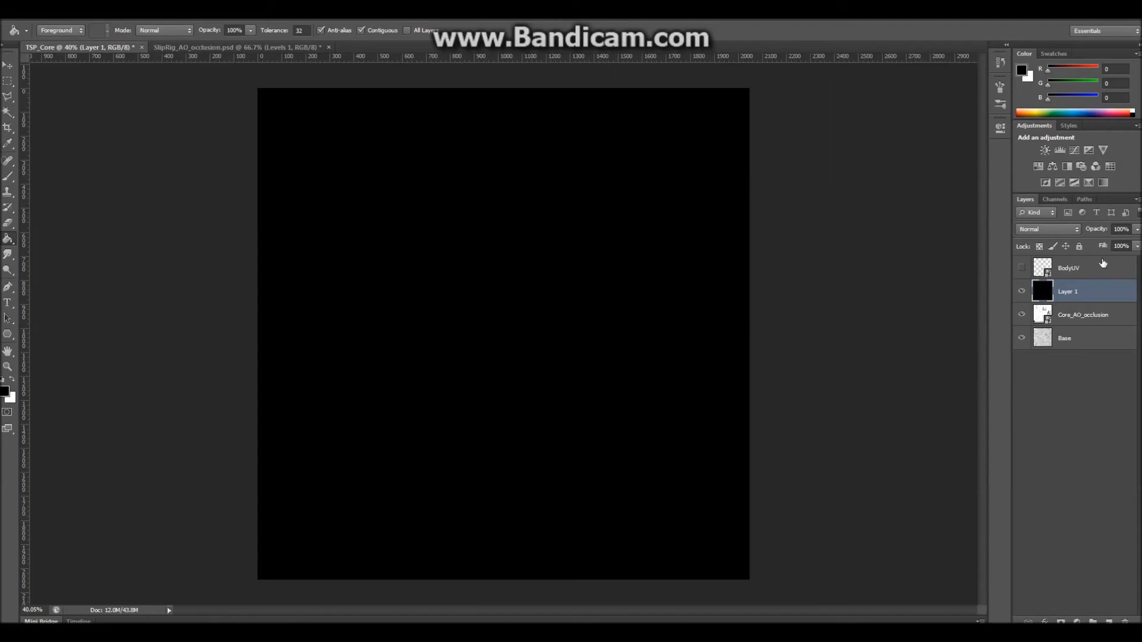
left_click(1137, 246)
left_click_drag(1135, 263, 416, 247)
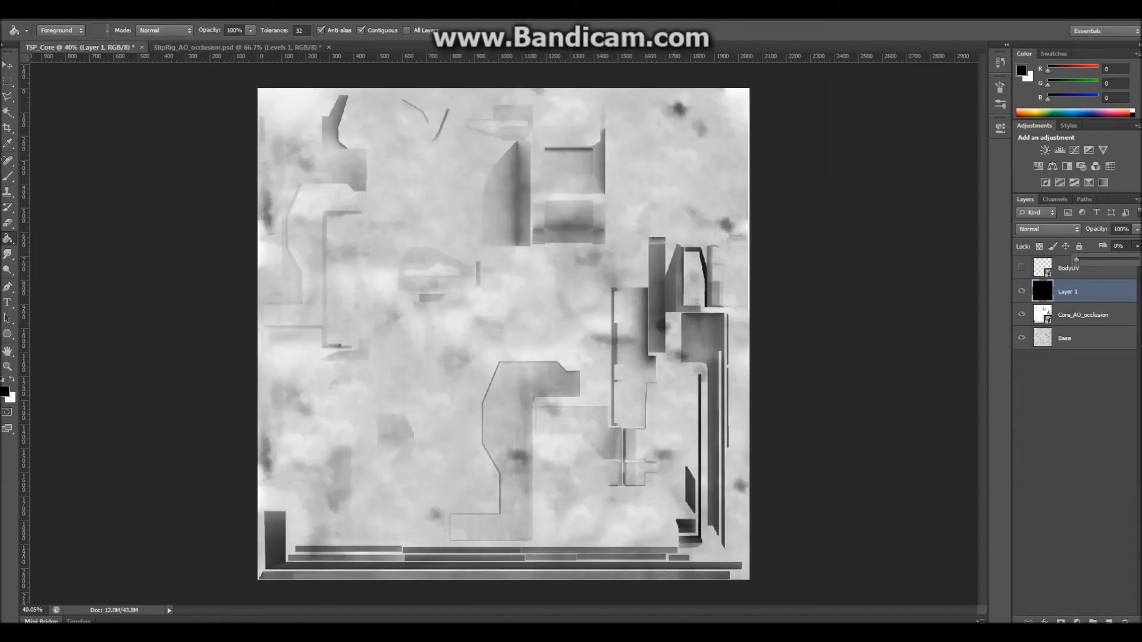
Add a Bevel & Emboss effect to the black layer with the Outer Bevel style and Down direction
left_click(1112, 295)
double_click(1111, 294)
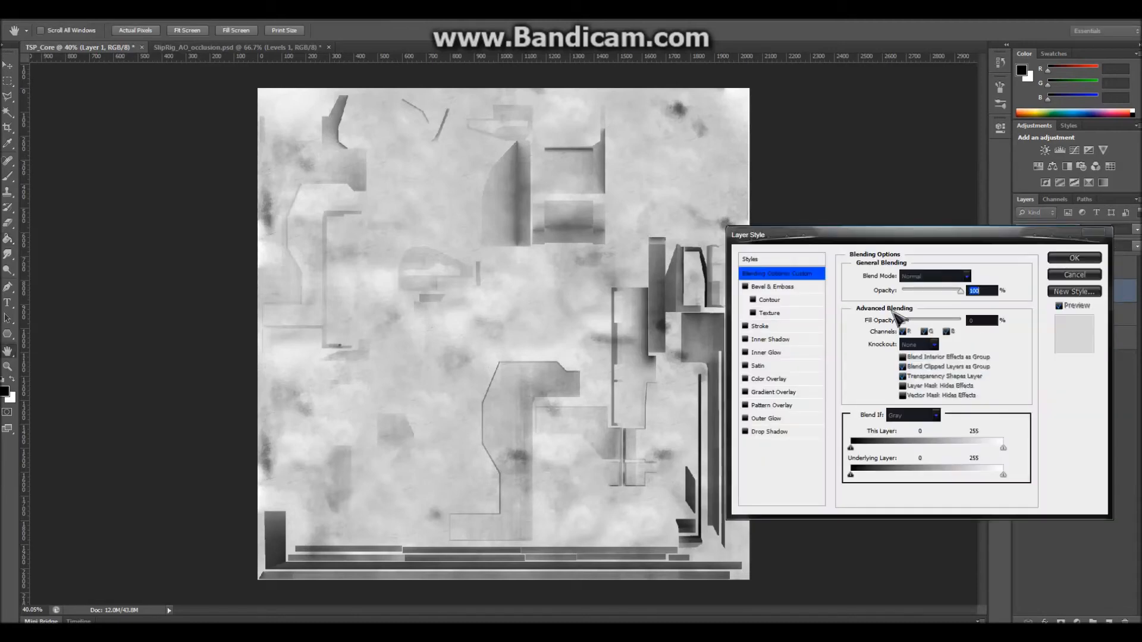
left_click(790, 288)
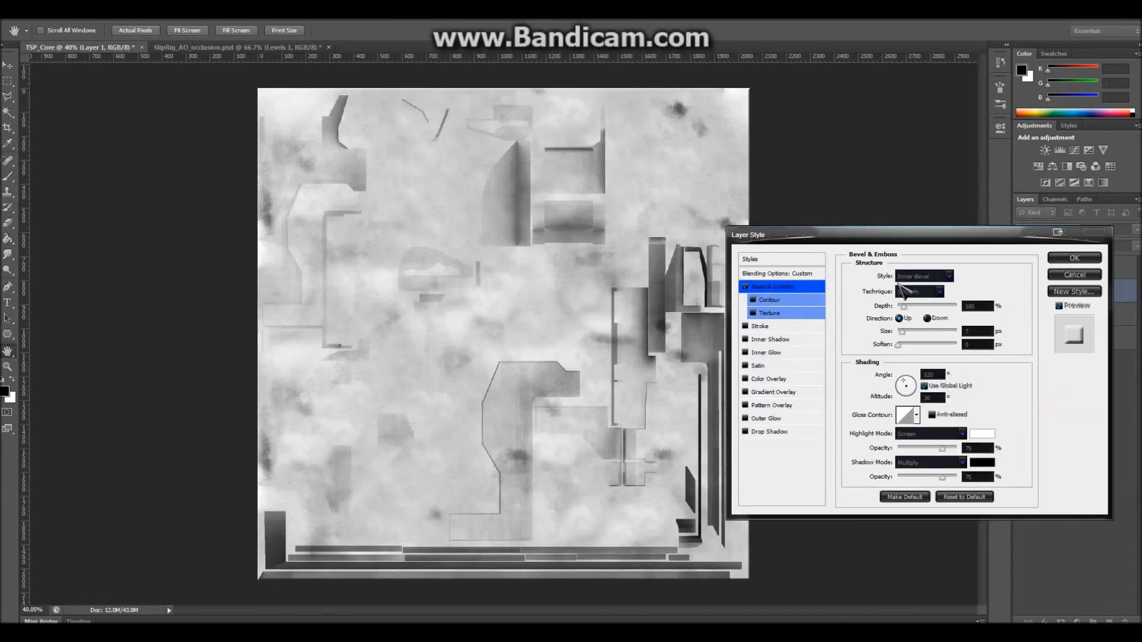
left_click(949, 276)
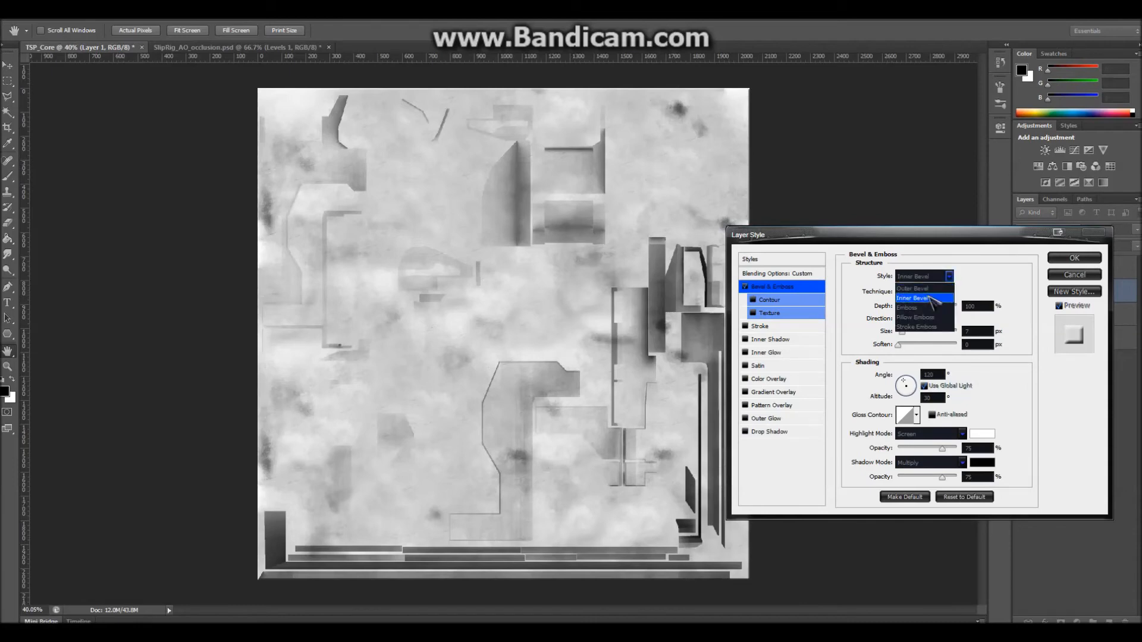
left_click(918, 277)
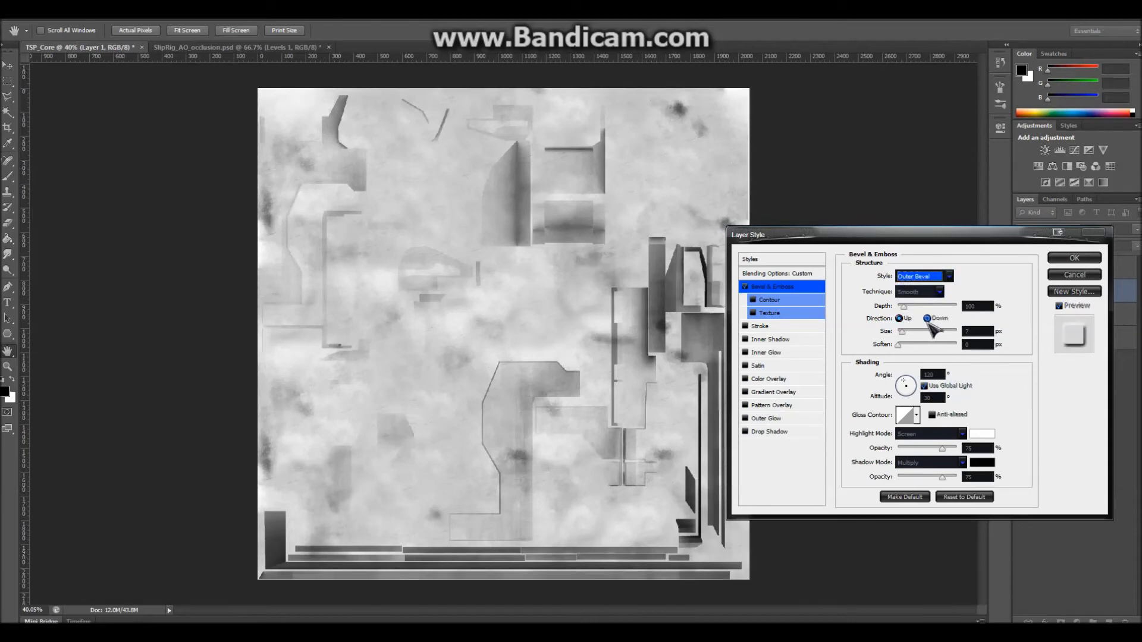
left_click(927, 319)
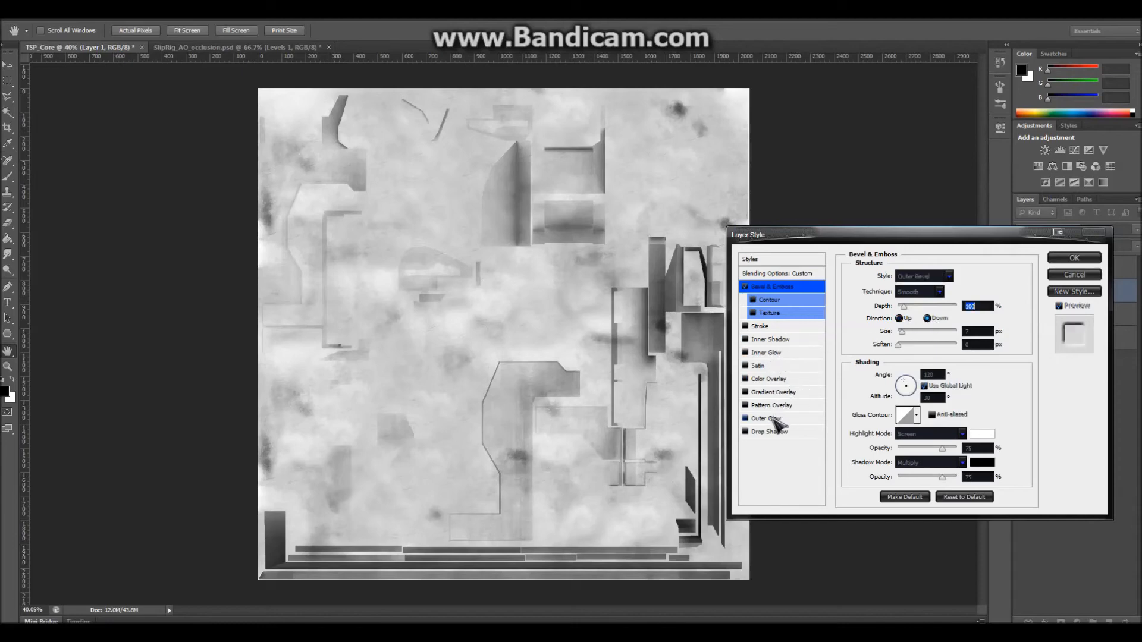
Add Drop Shadow and Inner Shadow effects to the black layer, and show the BodyUV layer
left_click(770, 432)
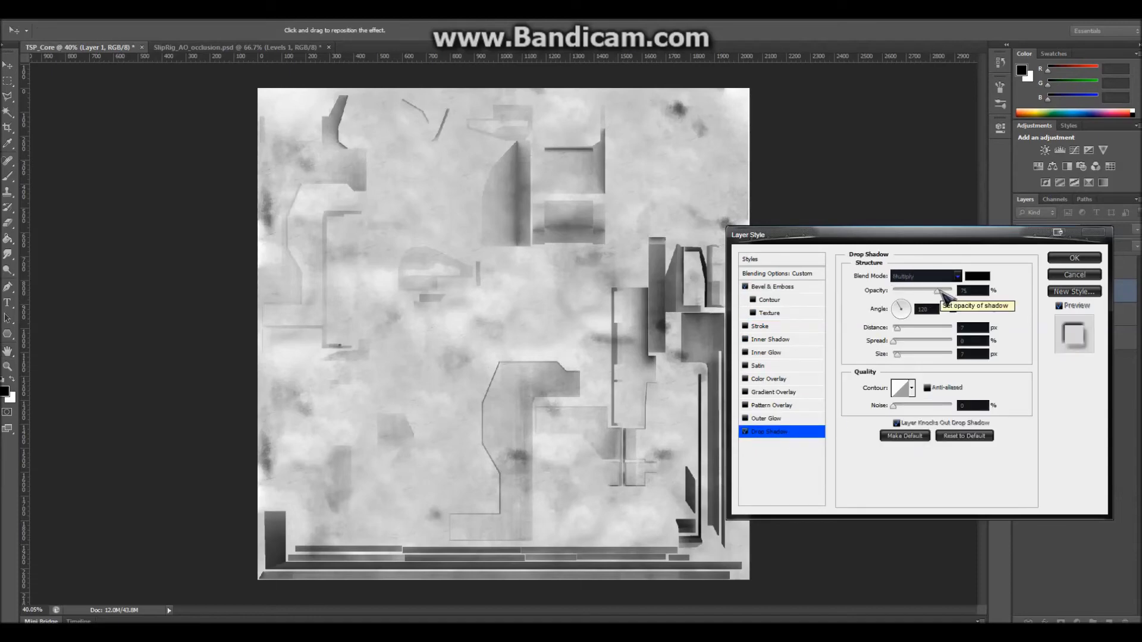
left_click(770, 340)
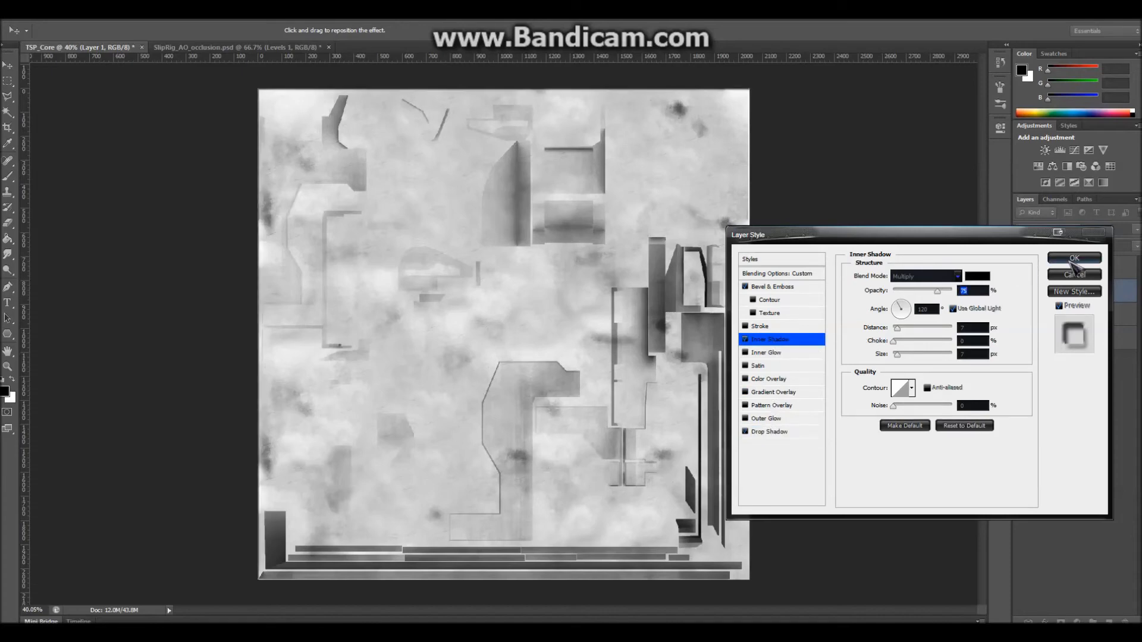
left_click(1074, 257)
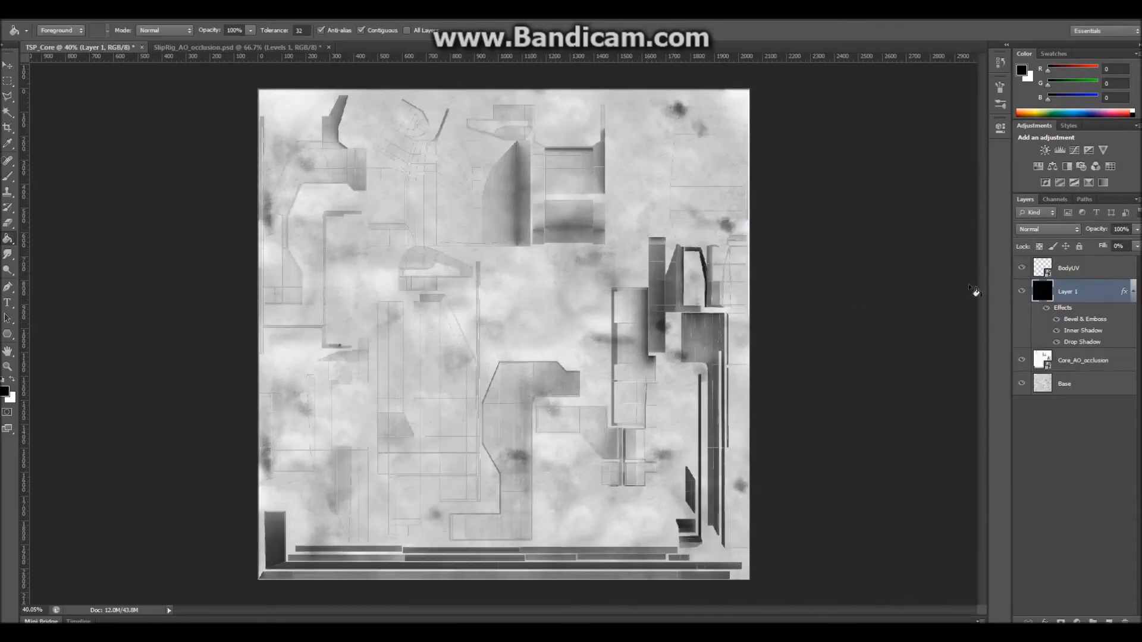
Select the Eraser with a 1 px brush at 100% hardness for working along the UV outlines
scroll(421, 365, "up", 5, "alt")
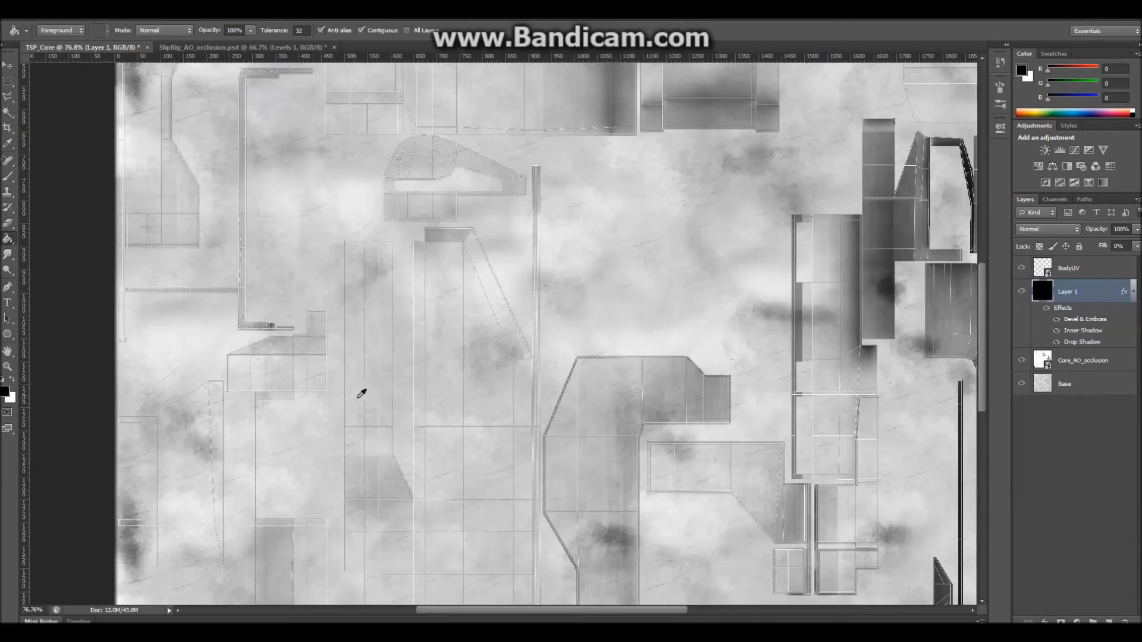
scroll(351, 384, "up", 3, "alt")
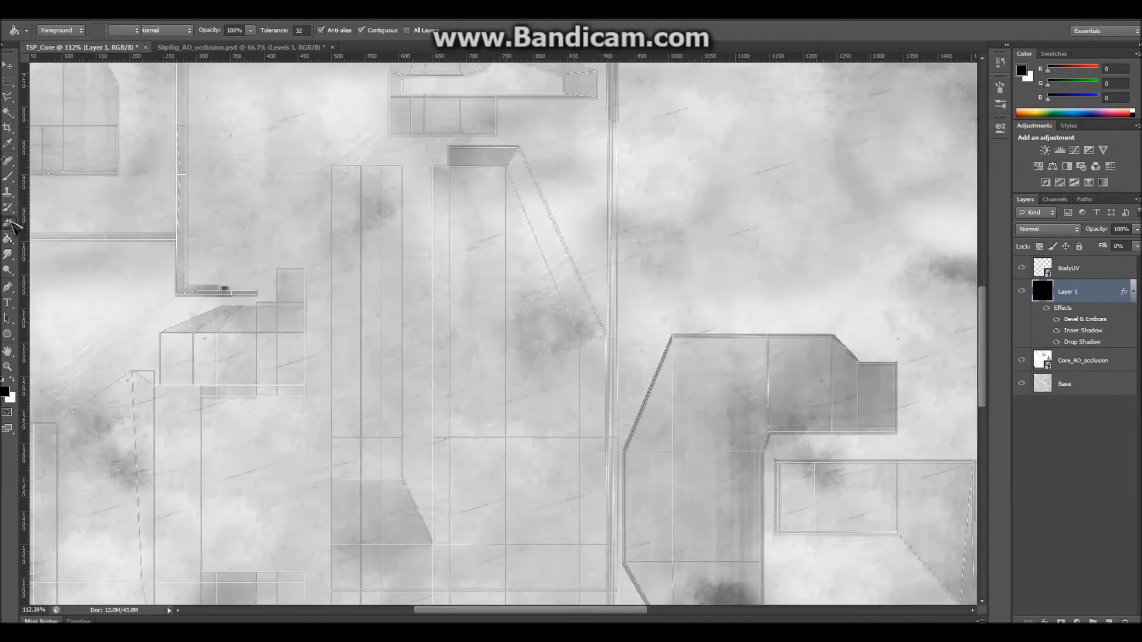
left_click(9, 223)
left_click(57, 31)
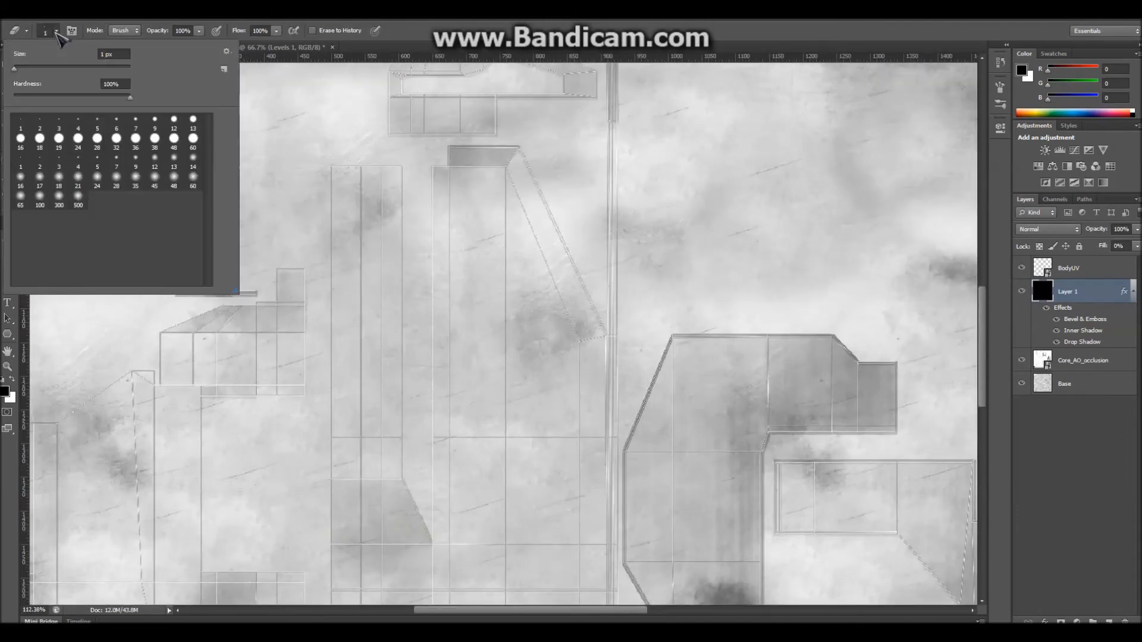
left_click(57, 32)
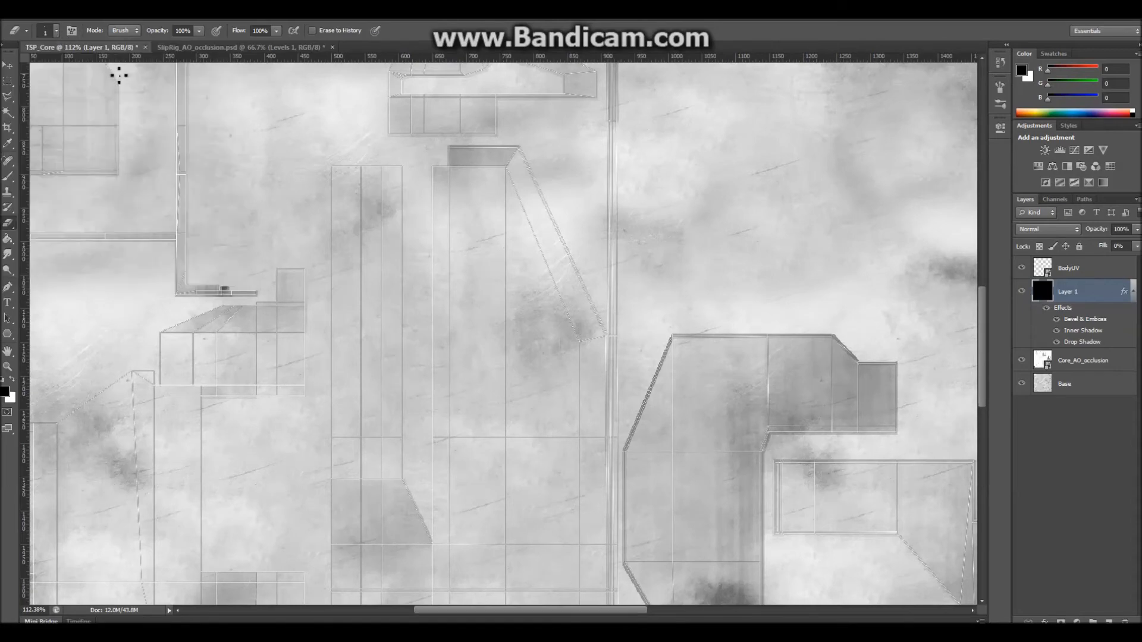
scroll(519, 447, "up", 3, "alt")
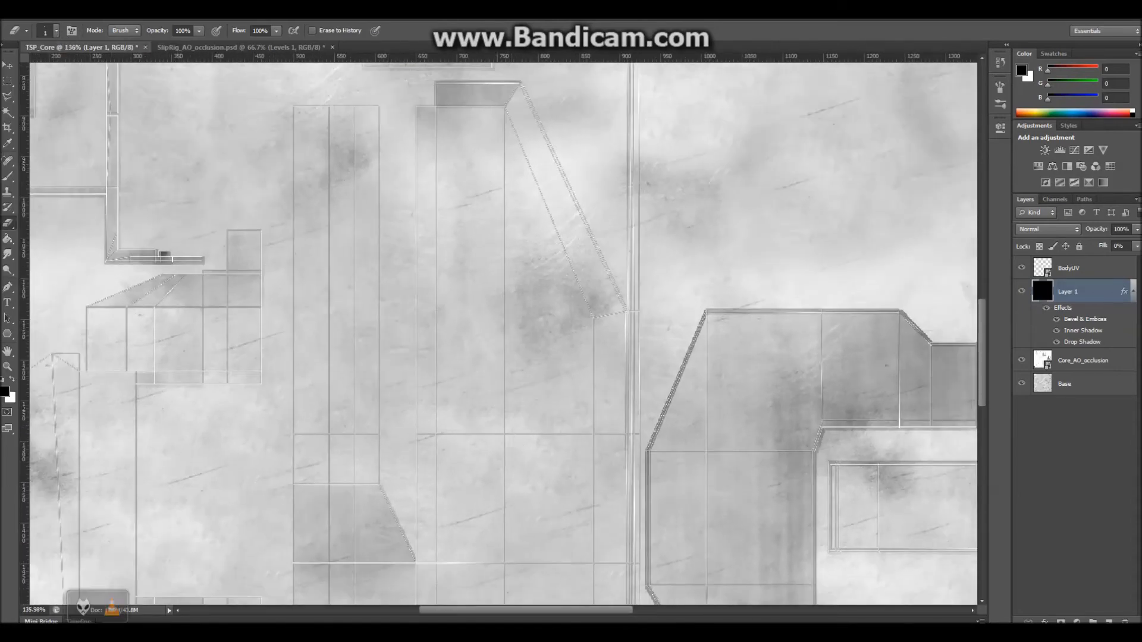
Switch to Maya to examine the ship model's panels, and return to the TSP_Core texture in Photoshop
mouse_move(103, 609)
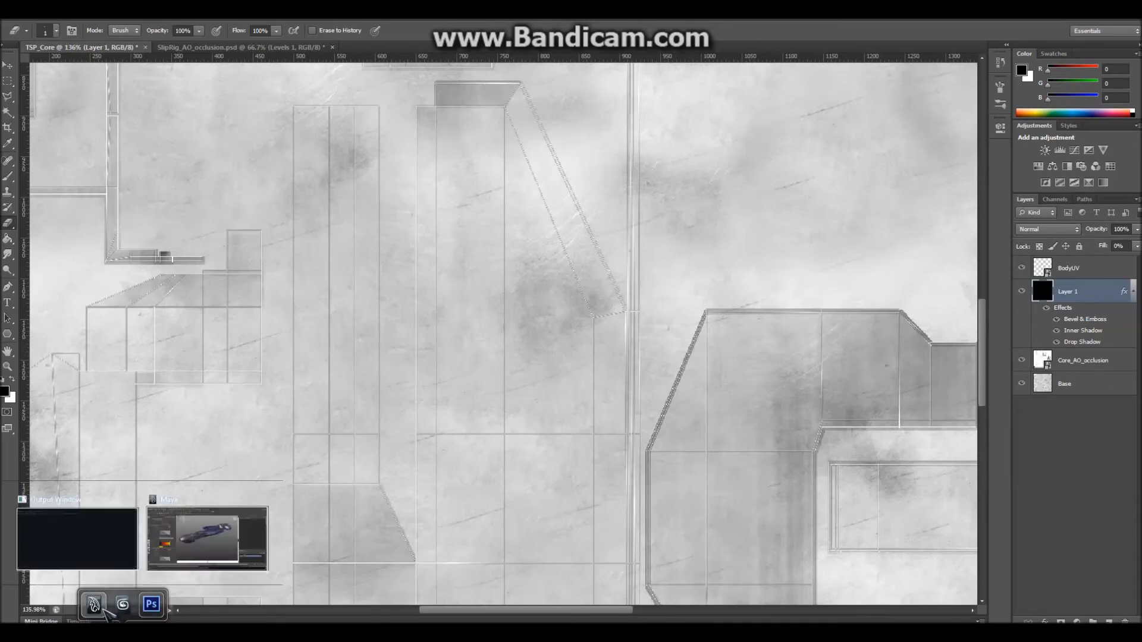
mouse_move(155, 606)
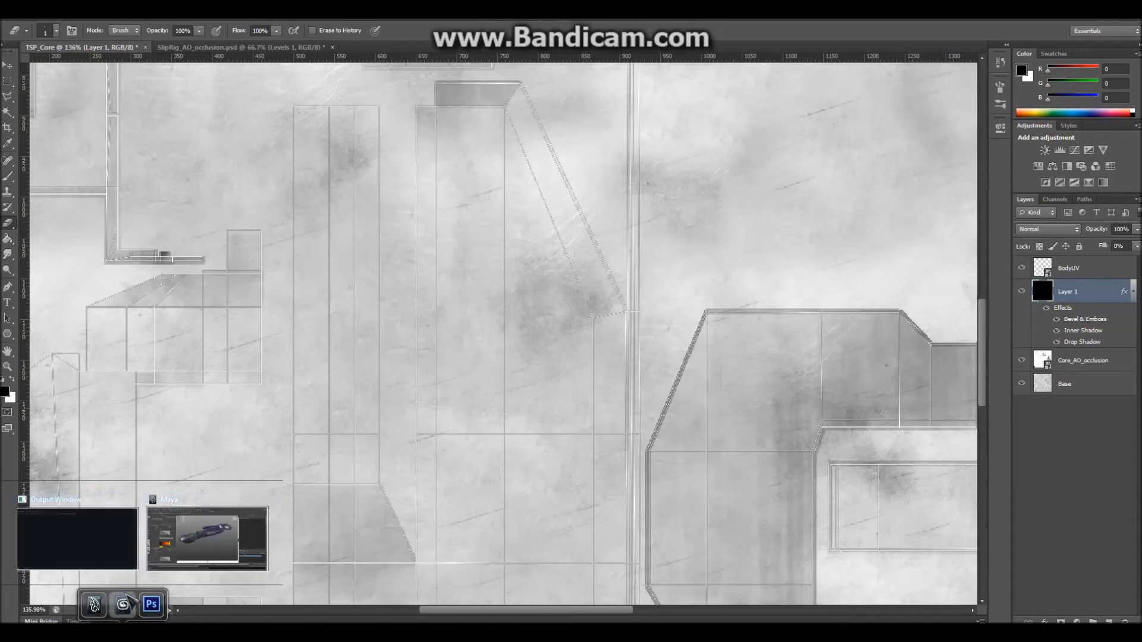
left_click(206, 537)
left_click_drag(469, 426, 505, 400, "alt")
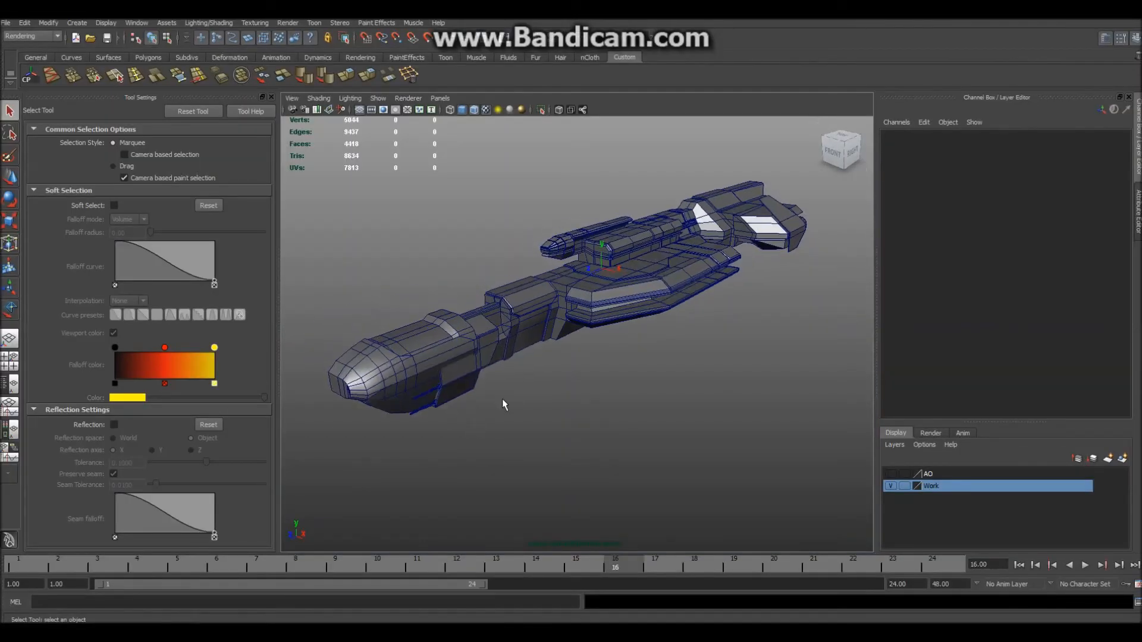
left_click(638, 283)
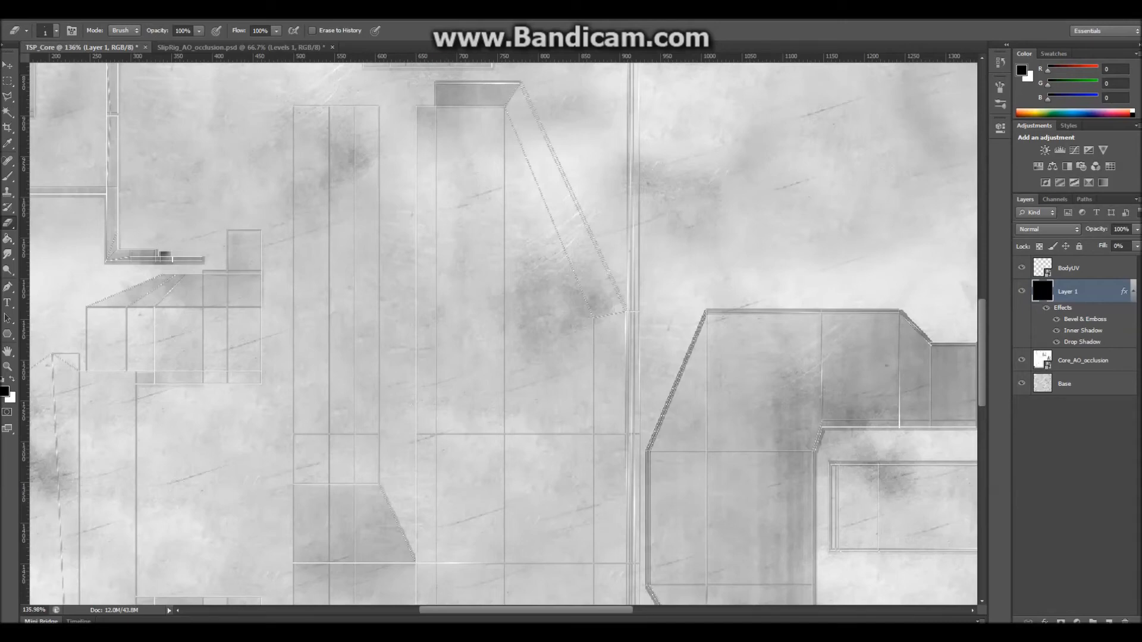
scroll(464, 455, "down", 1, "alt")
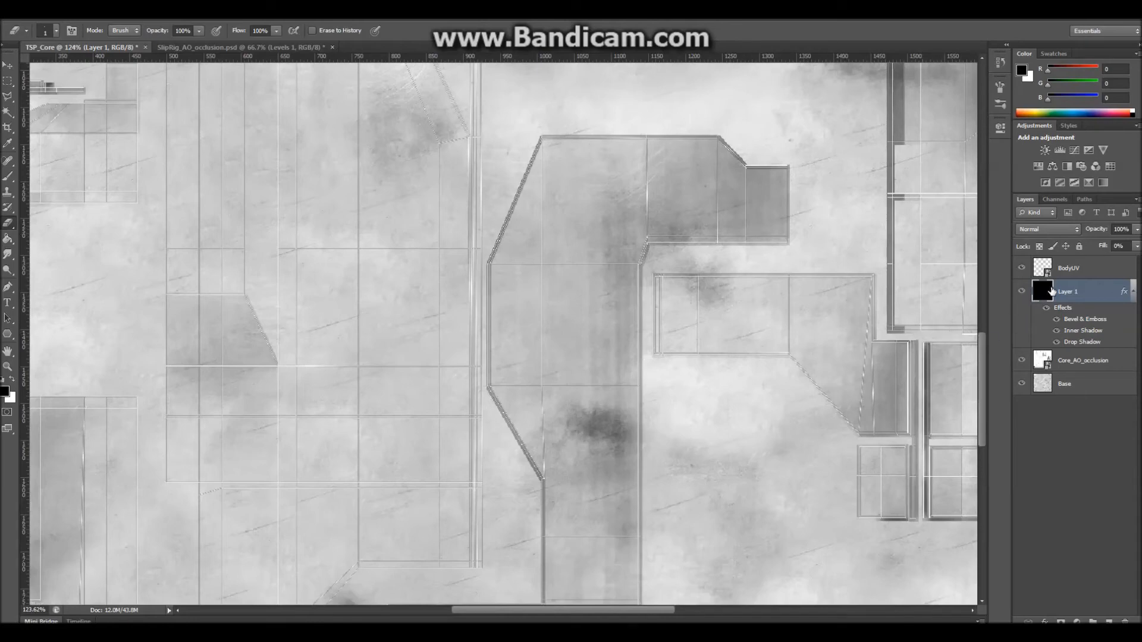
left_click(1076, 269)
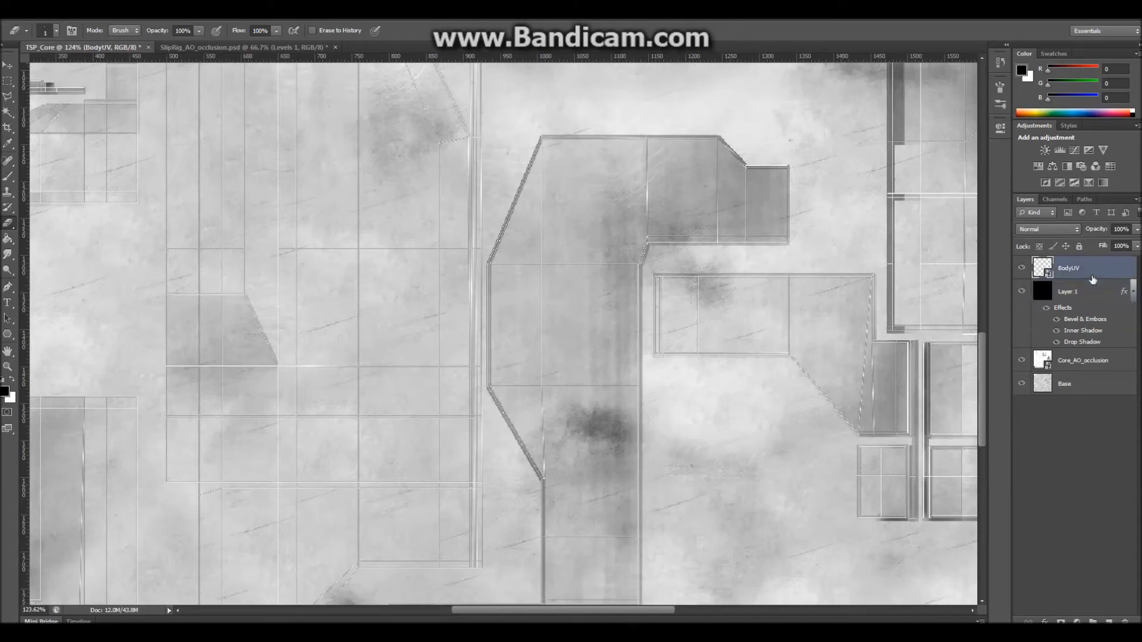
left_click(1038, 167)
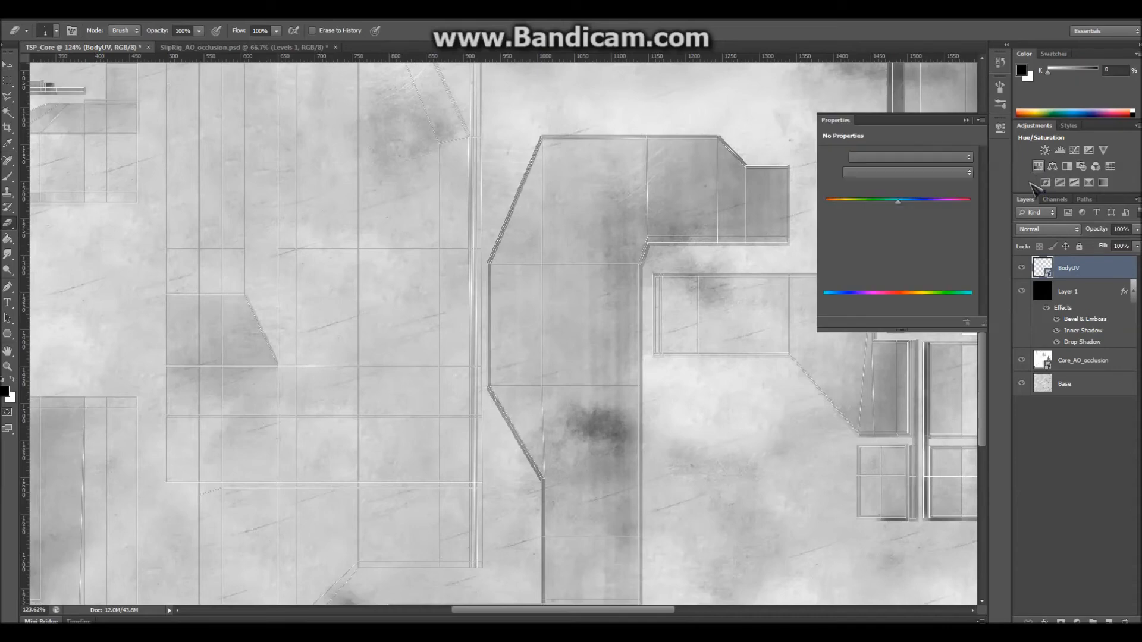
mouse_move(898, 254)
left_mouse_down()
mouse_move(811, 247)
mouse_move(908, 253)
left_mouse_up()
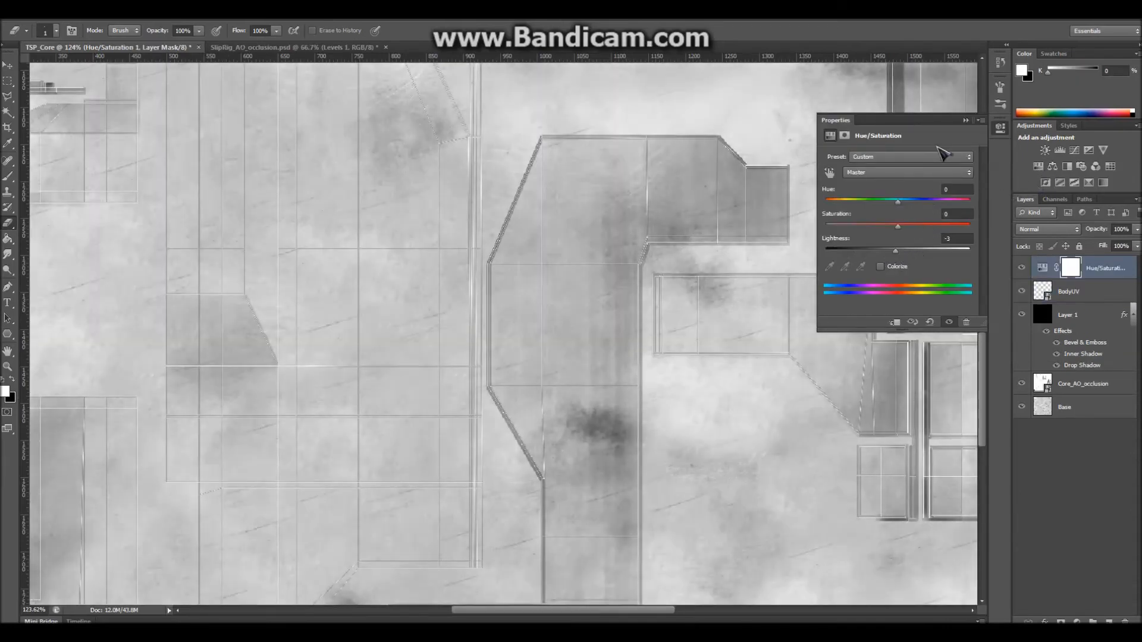
left_click(965, 121)
left_click(1118, 621)
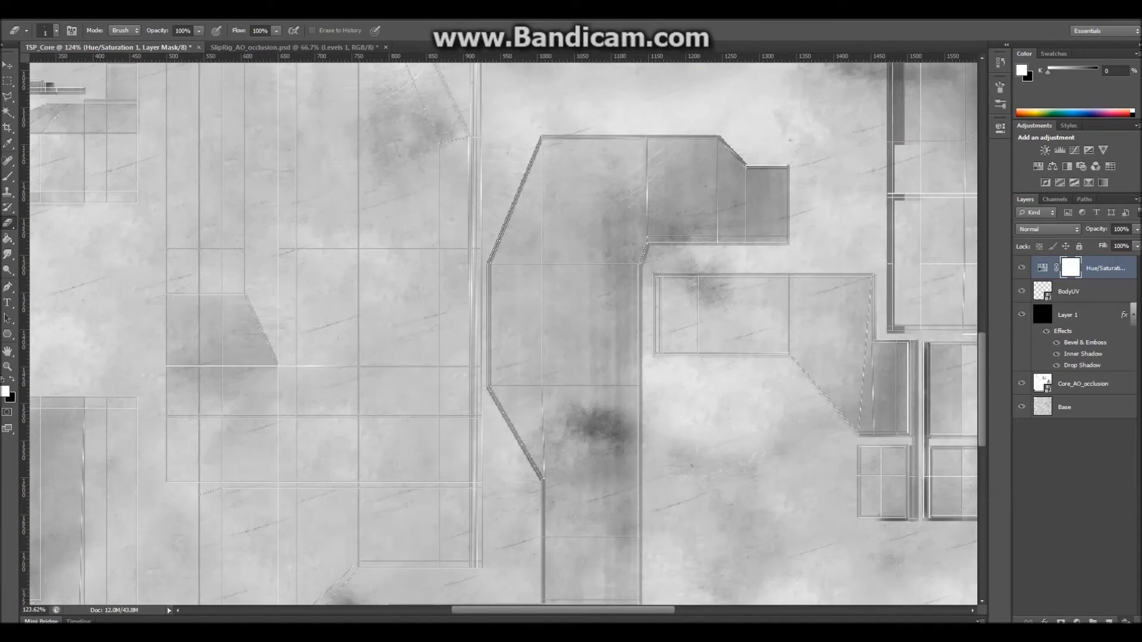
left_click(544, 241)
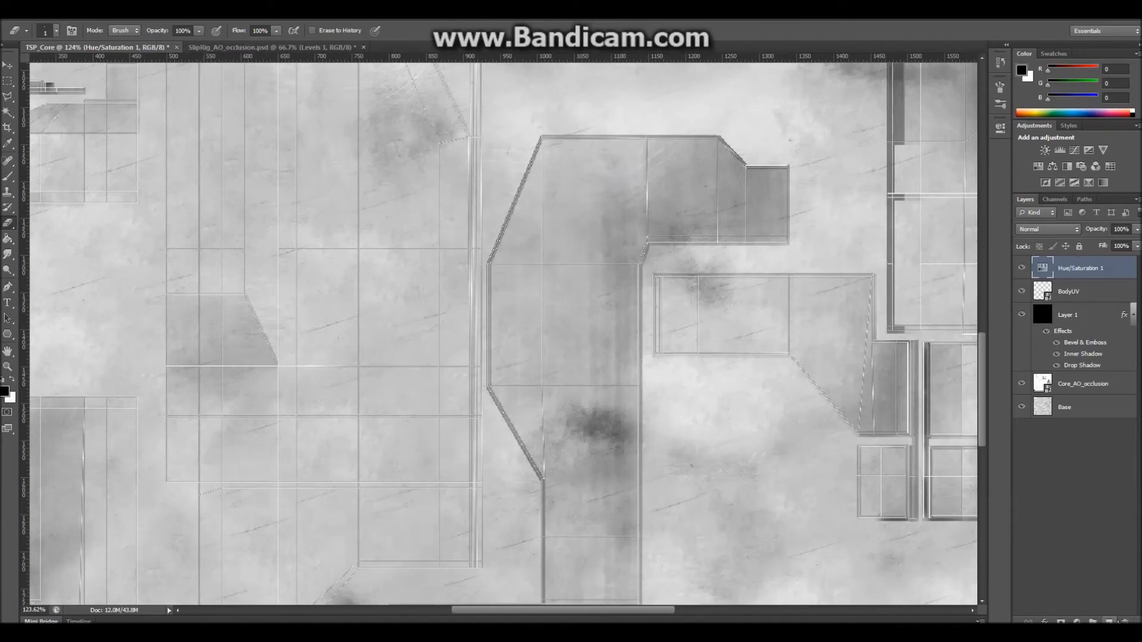
left_click(1122, 622)
left_click(608, 231)
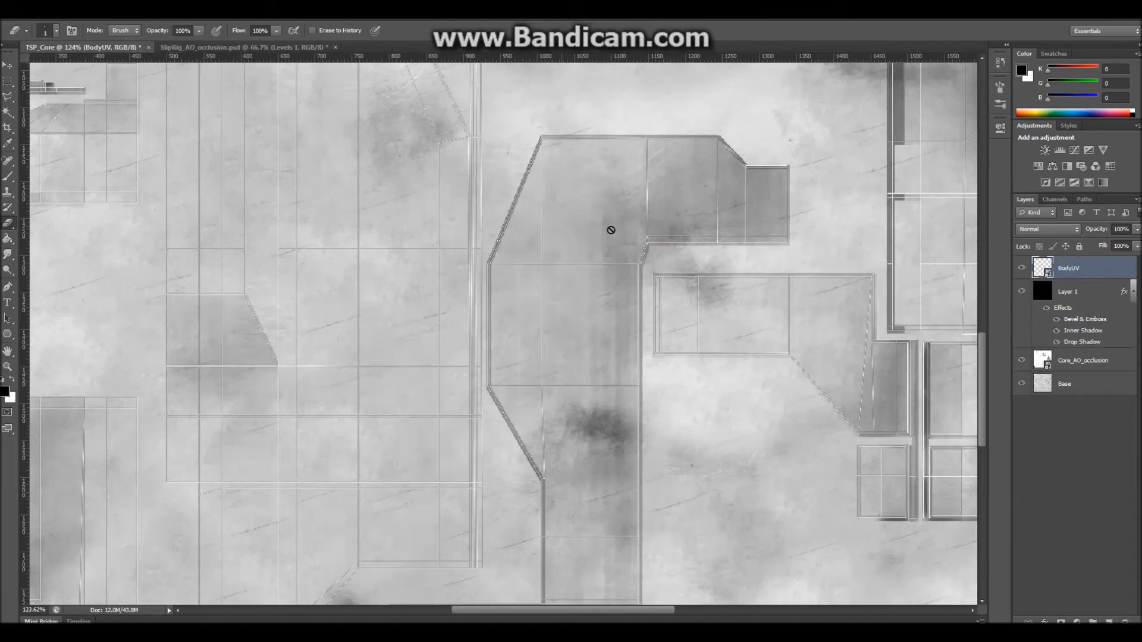
Clip a Levels adjustment to the BodyUV layer, setting the white input level to 48 and the white output level to 12
left_click(1060, 150)
mouse_move(844, 280)
left_mouse_down()
mouse_move(856, 290)
mouse_move(843, 287)
left_mouse_up()
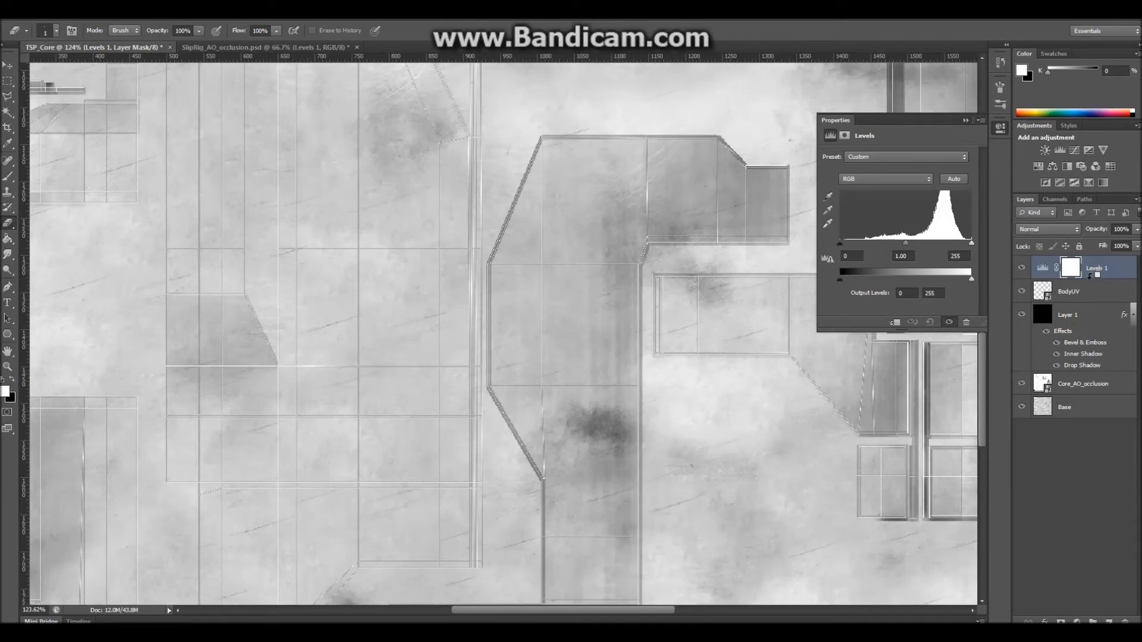
left_click(894, 322)
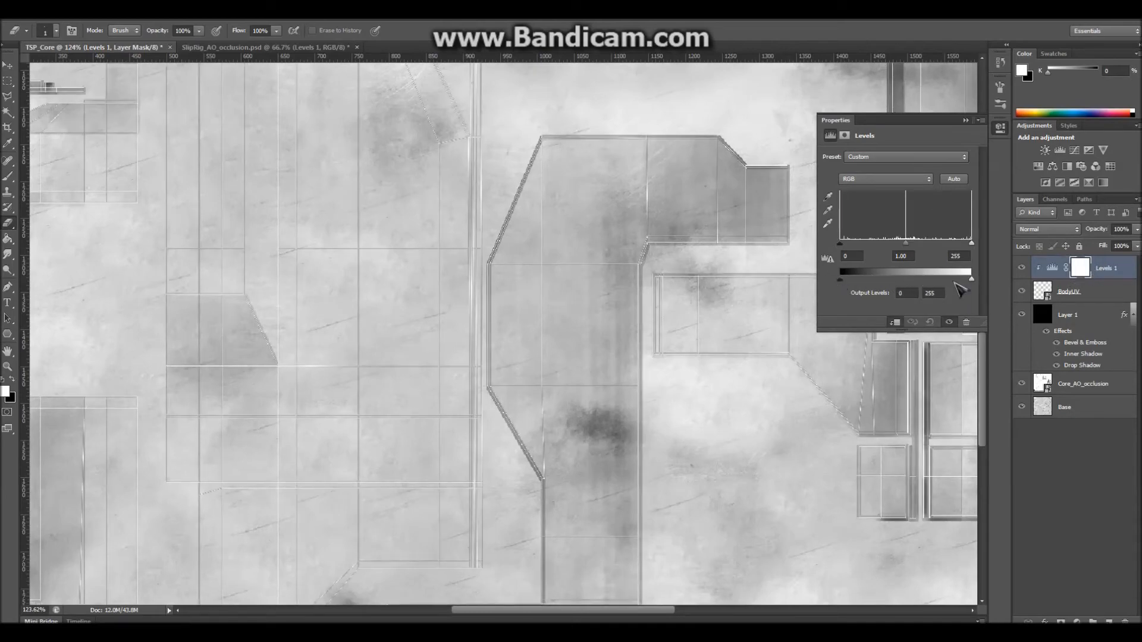
left_click_drag(971, 243, 869, 256)
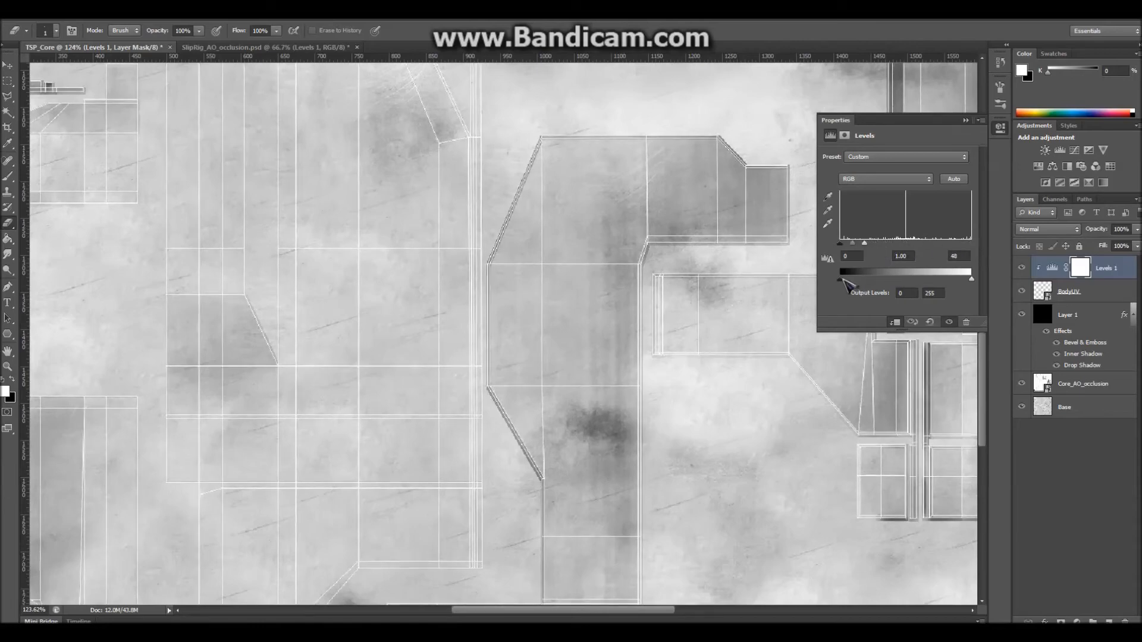
left_click_drag(971, 278, 840, 280)
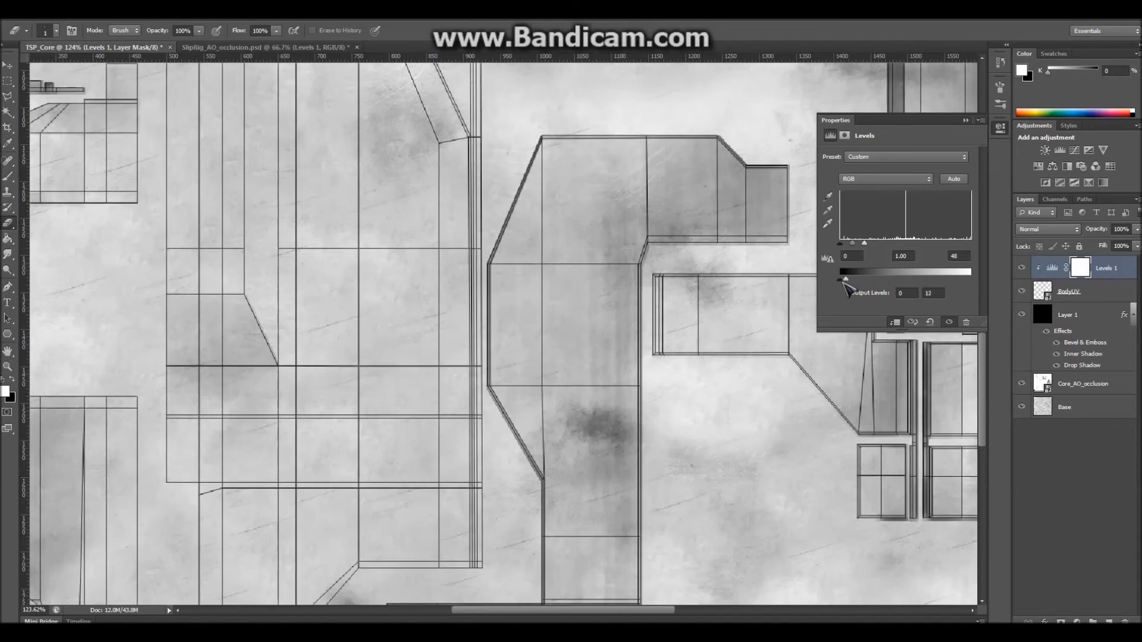
left_click(963, 120)
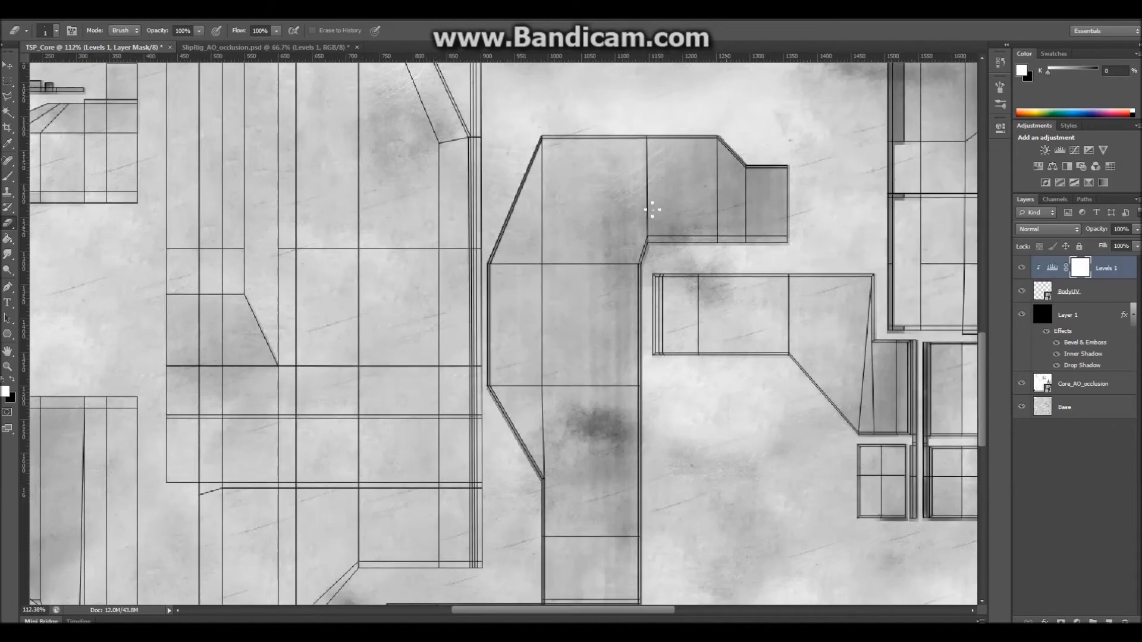
Set the BodyUV layer's Fill to 21% so the UV outlines are fainter
scroll(654, 210, "down", 3, "alt")
scroll(654, 210, "down", 1, "alt")
scroll(655, 209, "up", 4)
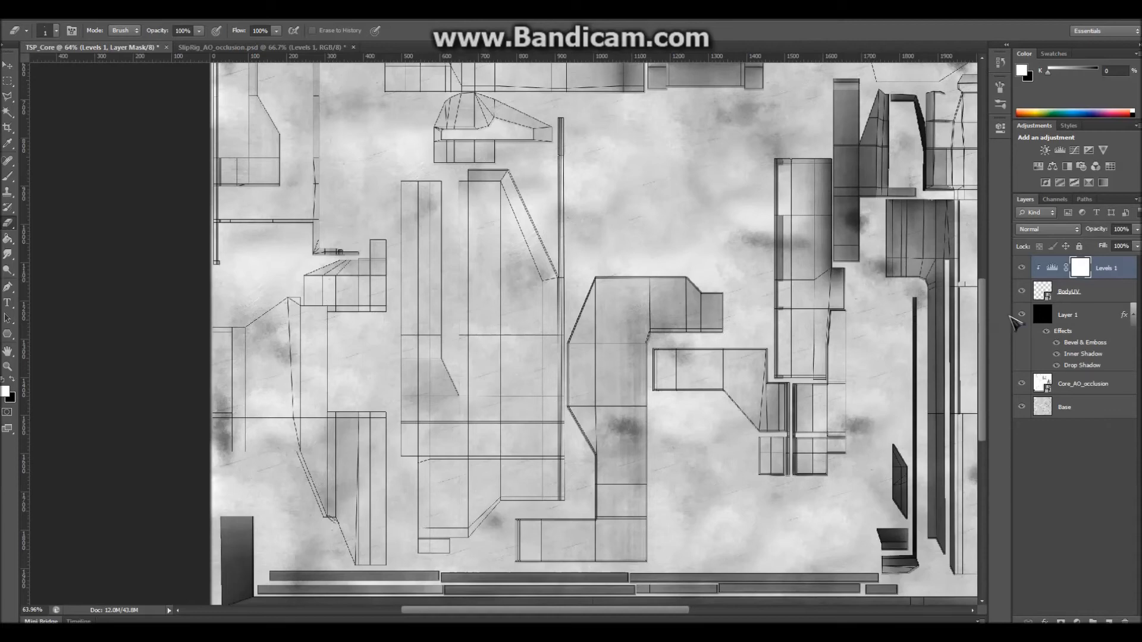
scroll(675, 369, "up", 5, "alt")
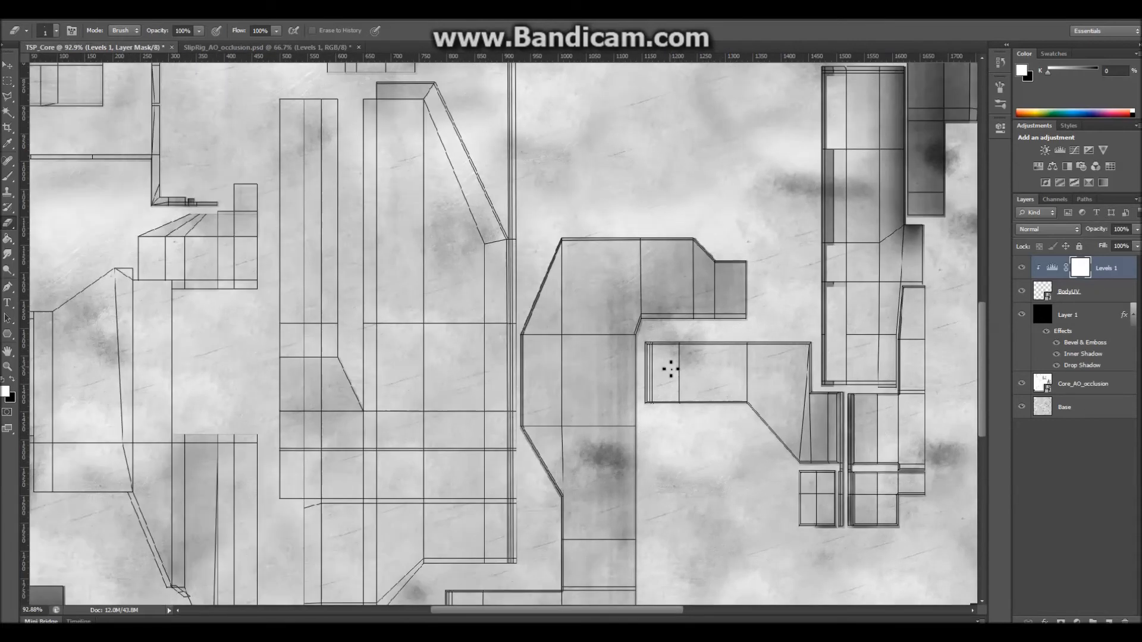
scroll(649, 372, "up", 1, "alt")
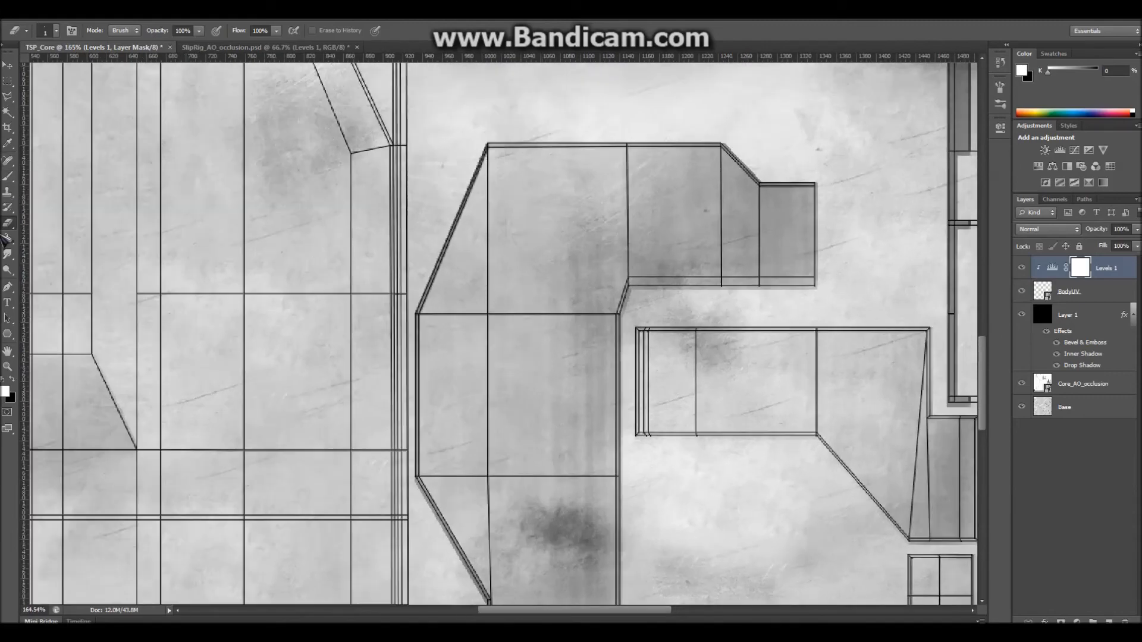
scroll(520, 334, "up", 5, "alt")
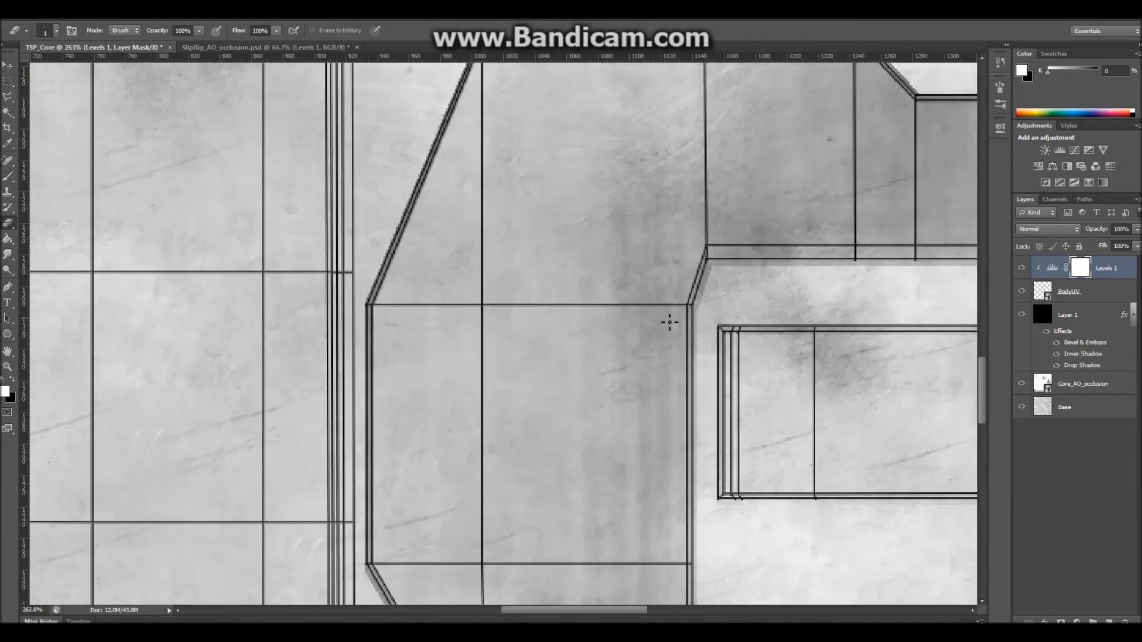
left_click(1089, 294)
left_click_drag(1137, 247, 1093, 272)
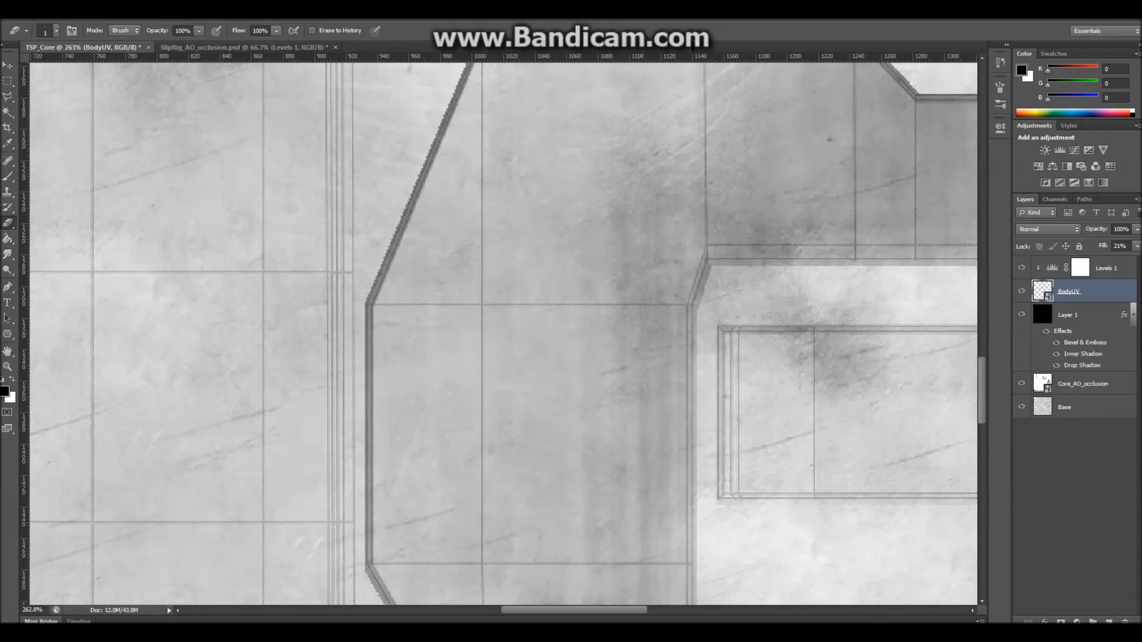
Rename the black layer as Lines and erase panel lines on it along the central panel's right and bottom UV edges
left_click(1038, 321)
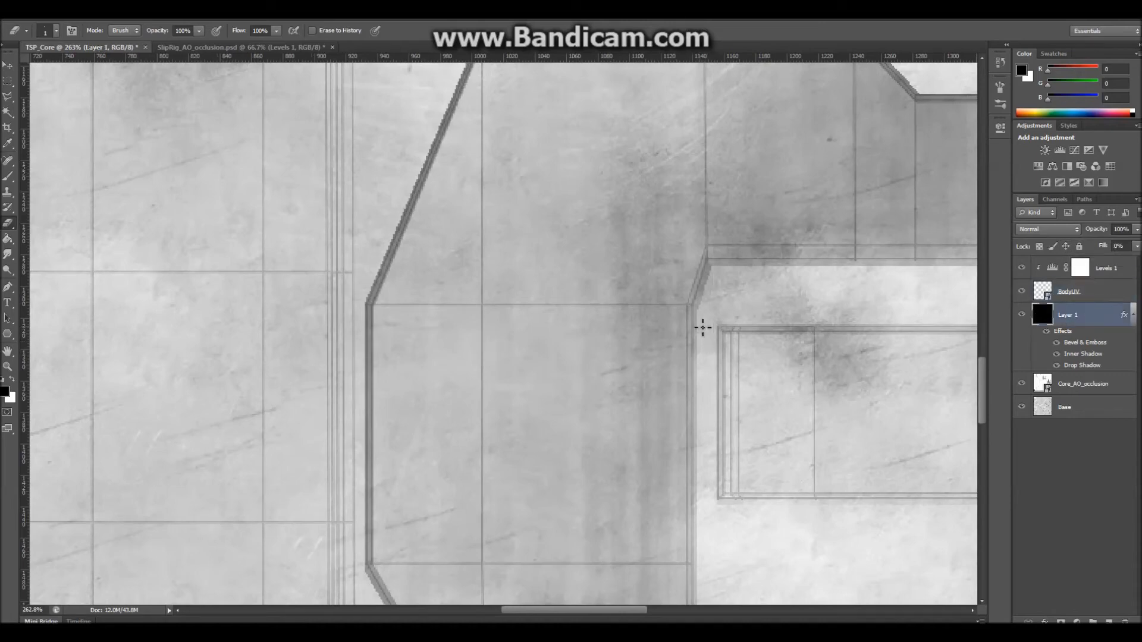
double_click(1068, 315)
key("Return")
mouse_move(690, 308)
left_mouse_down()
mouse_move(690, 569)
mouse_move(371, 572)
left_mouse_up()
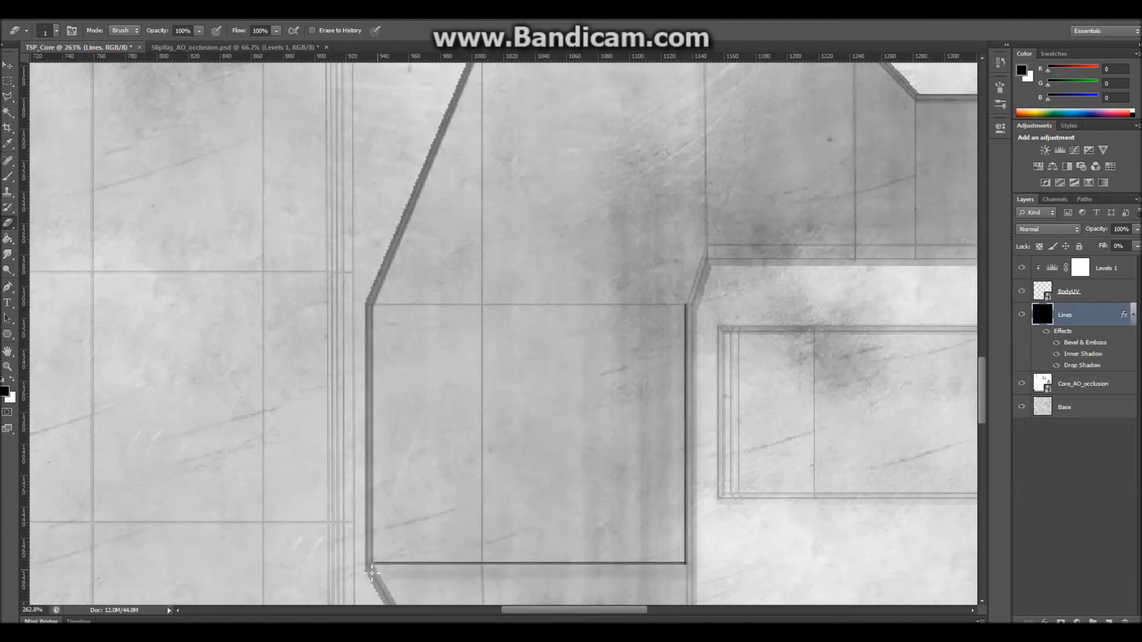
Set the Lines layer's Drop Shadow to 0 px distance, 50% opacity and 16% spread, and reduce its size
double_click(1106, 310)
left_click_drag(903, 235, 300, 116)
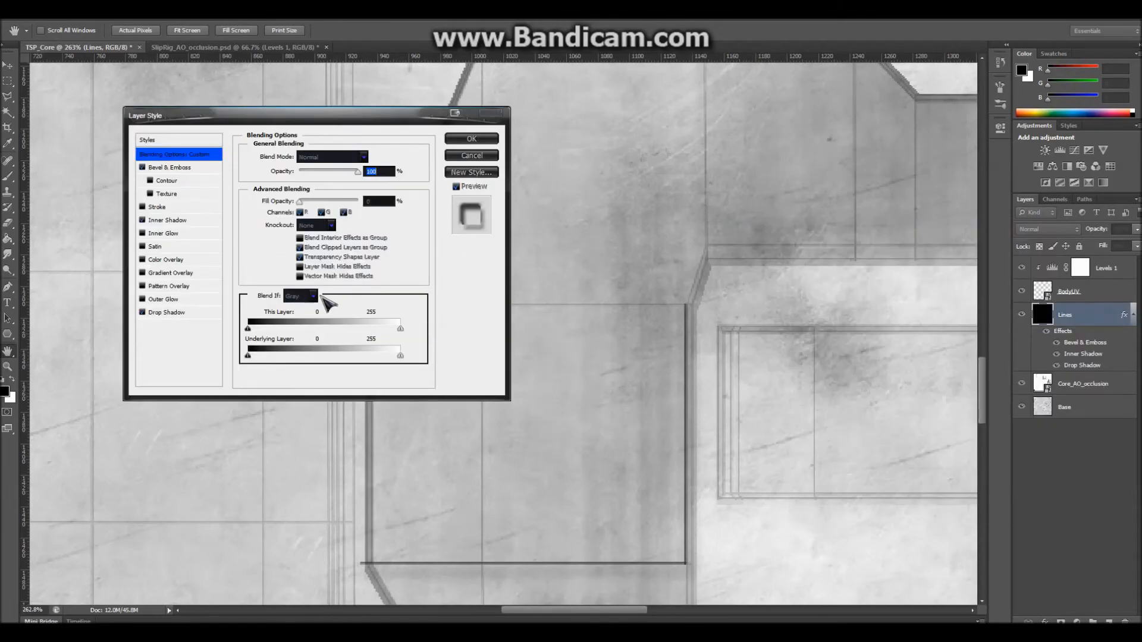
left_click(171, 170)
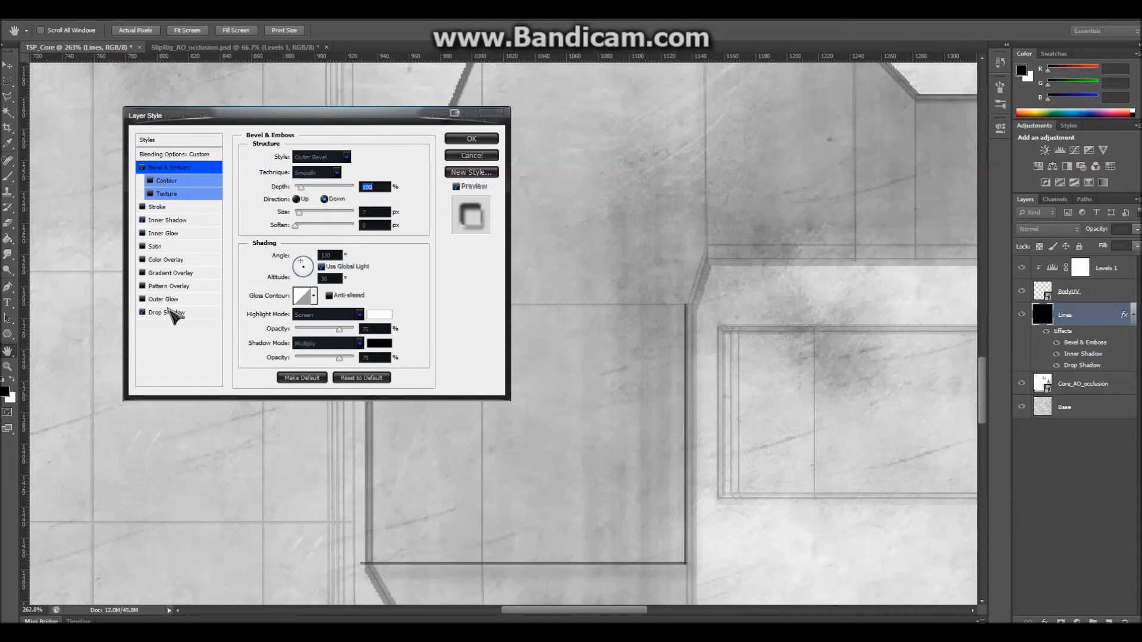
left_click(171, 312)
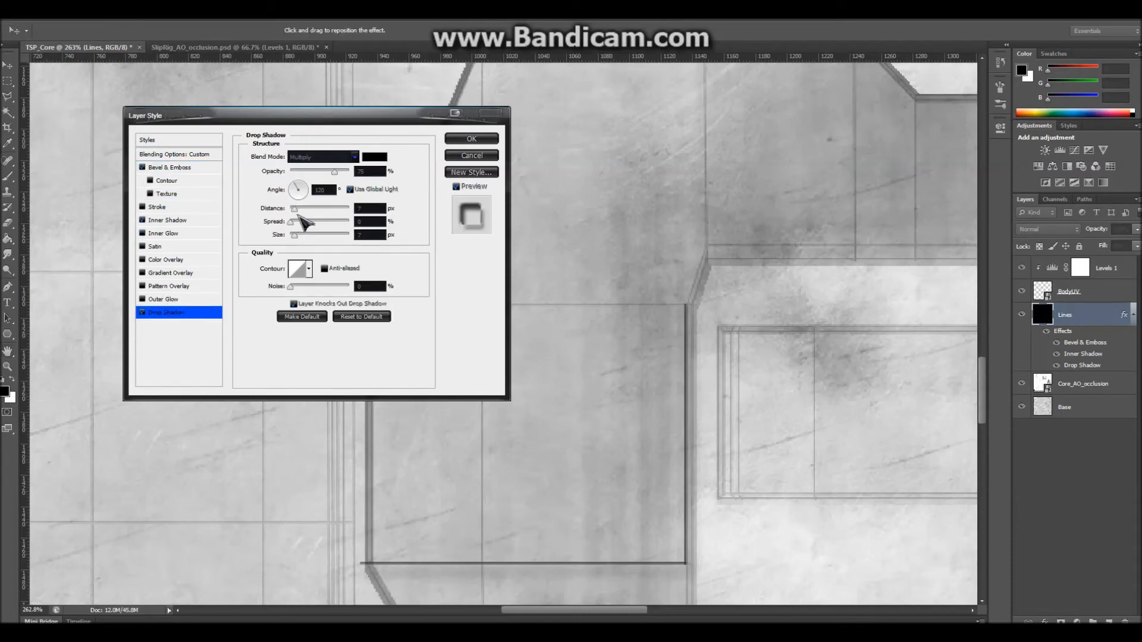
mouse_move(296, 212)
left_mouse_down()
mouse_move(271, 210)
mouse_move(293, 213)
left_mouse_up()
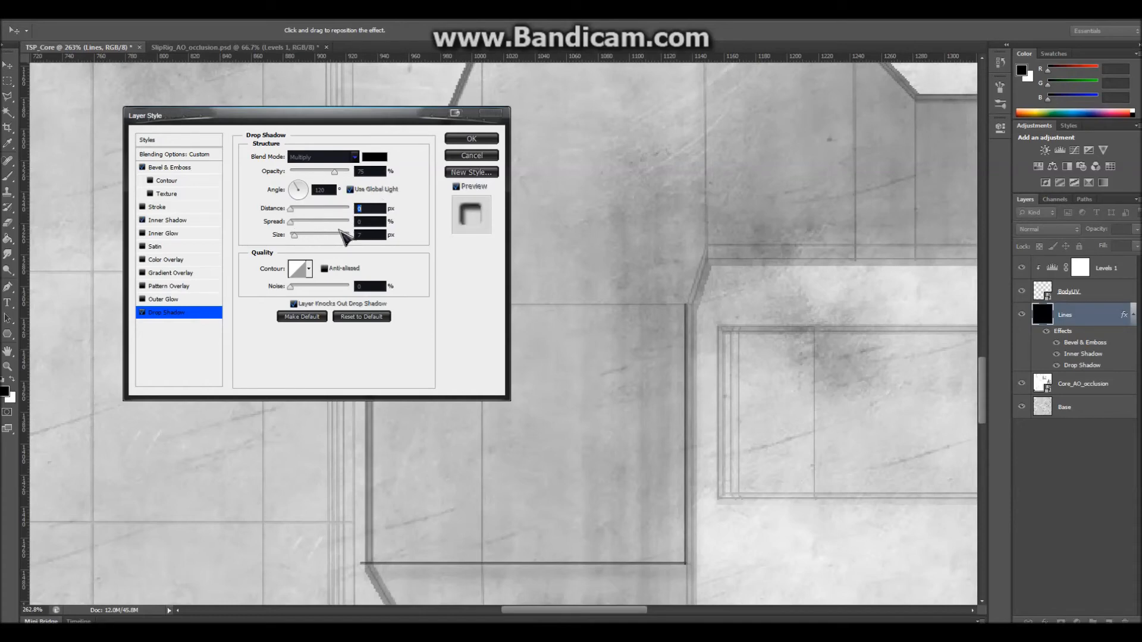
mouse_move(334, 172)
left_mouse_down()
mouse_move(346, 171)
mouse_move(271, 172)
mouse_move(341, 172)
mouse_move(318, 171)
left_mouse_up()
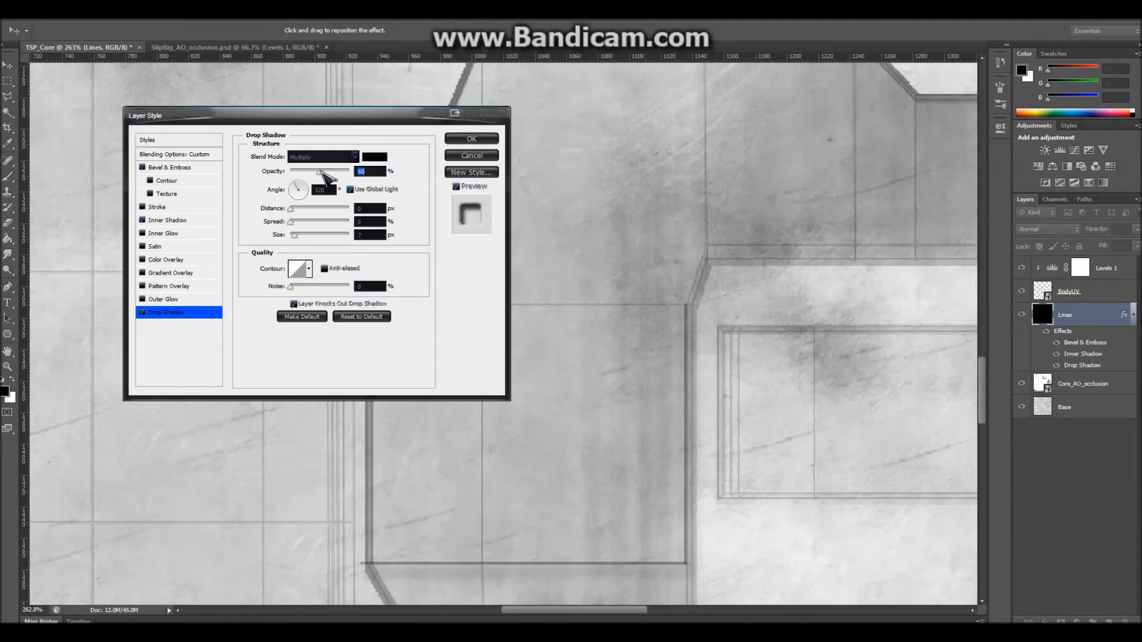
mouse_move(291, 222)
left_mouse_down()
mouse_move(319, 236)
mouse_move(292, 235)
left_mouse_up()
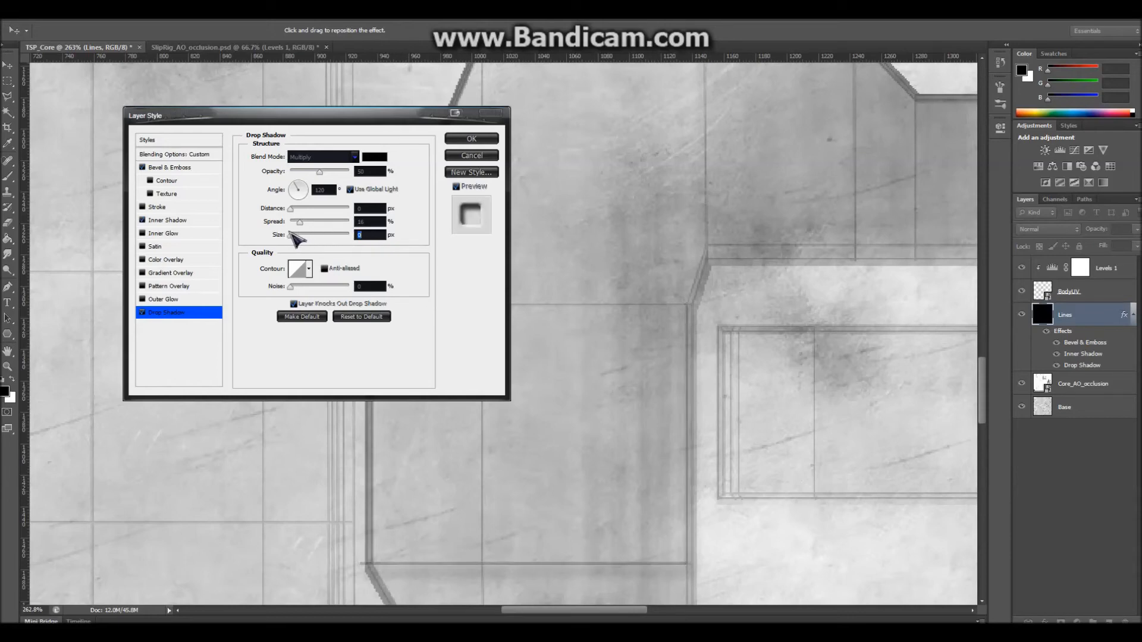
Set the Lines layer's Inner Shadow to 0 px distance, 7% choke and 0 px size, with a higher opacity
left_click(182, 220)
left_click_drag(293, 209, 266, 211)
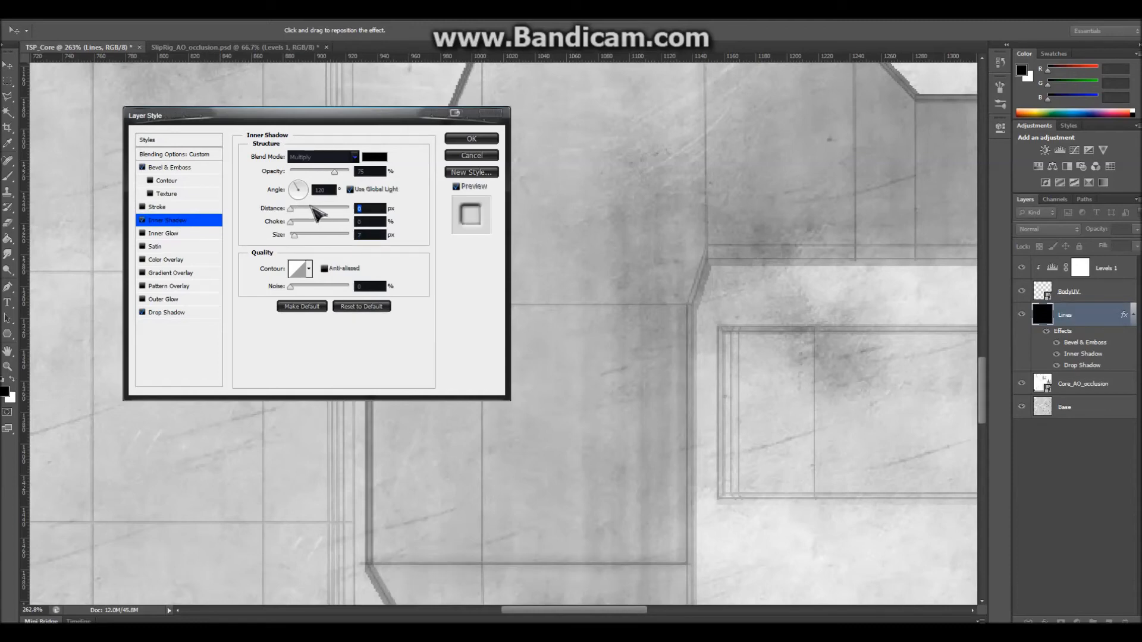
mouse_move(335, 172)
left_mouse_down()
mouse_move(319, 174)
mouse_move(340, 173)
left_mouse_up()
left_click_drag(291, 222, 299, 236)
left_click_drag(340, 173, 343, 176)
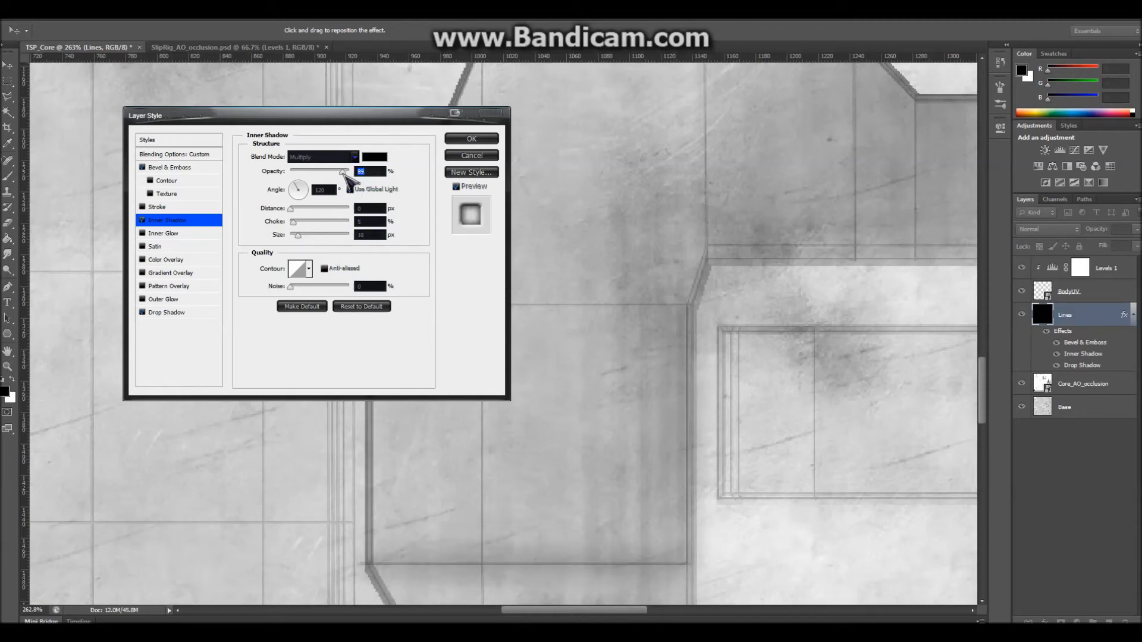
left_click(295, 222)
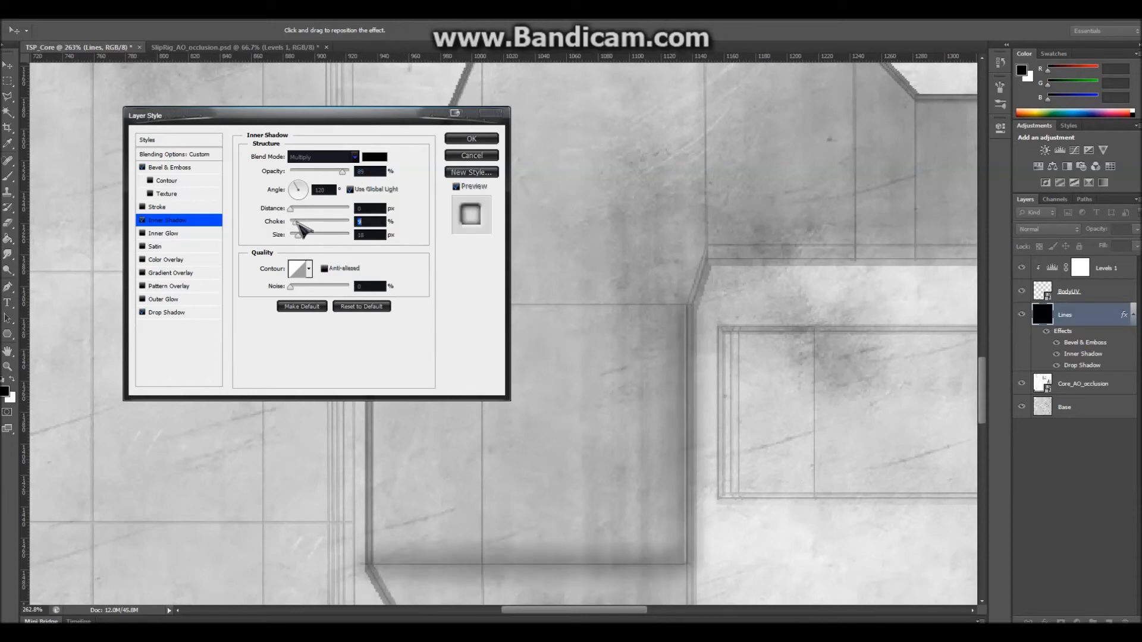
left_click_drag(298, 224, 297, 224)
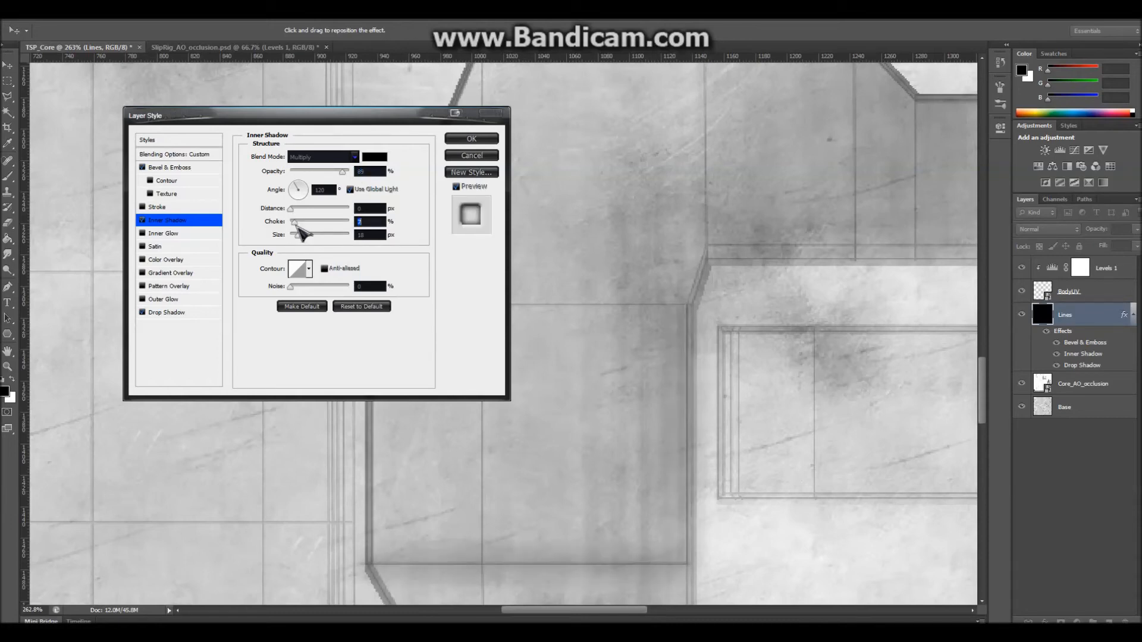
left_click_drag(306, 234, 291, 234)
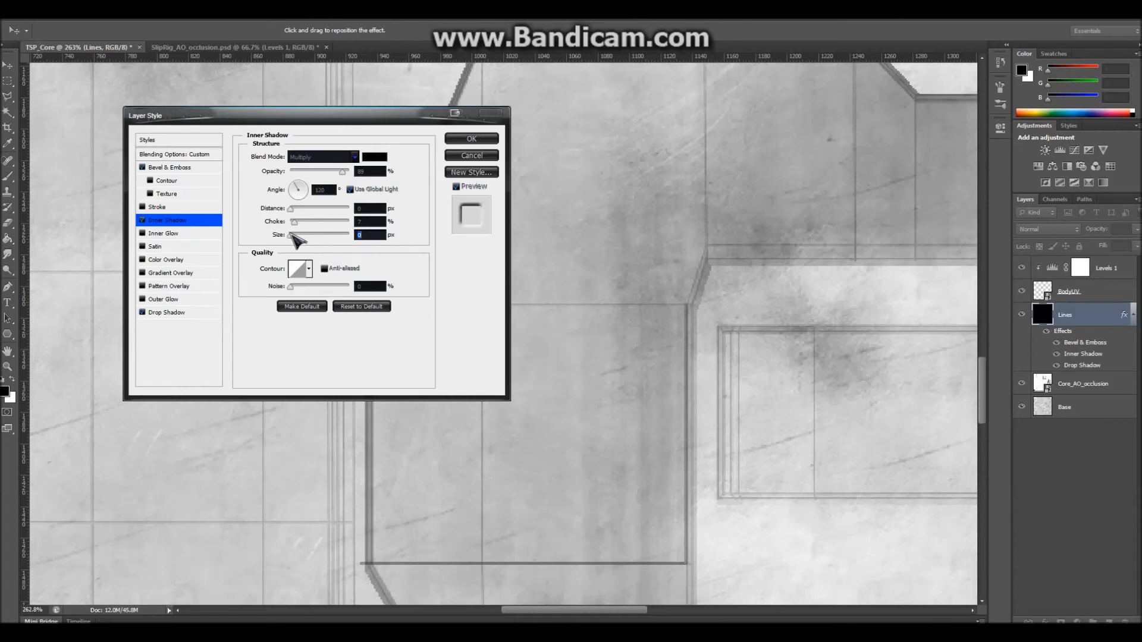
left_click_drag(293, 234, 289, 235)
left_click(471, 141)
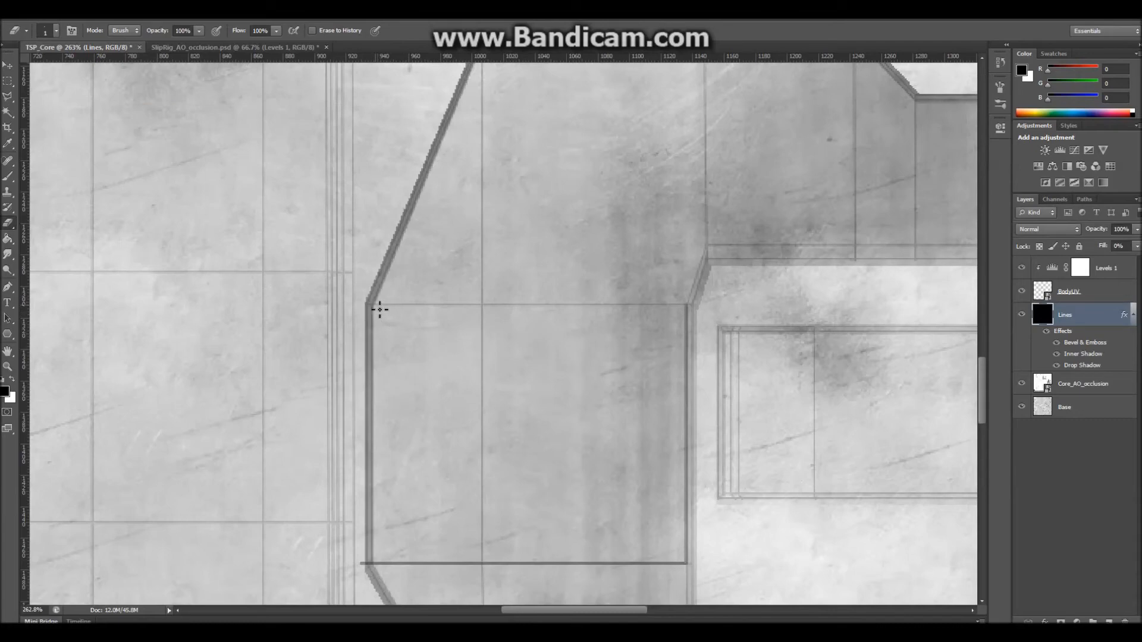
Erase a panel line along the central panel's top UV edge and check the lines with BodyUV briefly hidden
left_click_drag(379, 309, 675, 311)
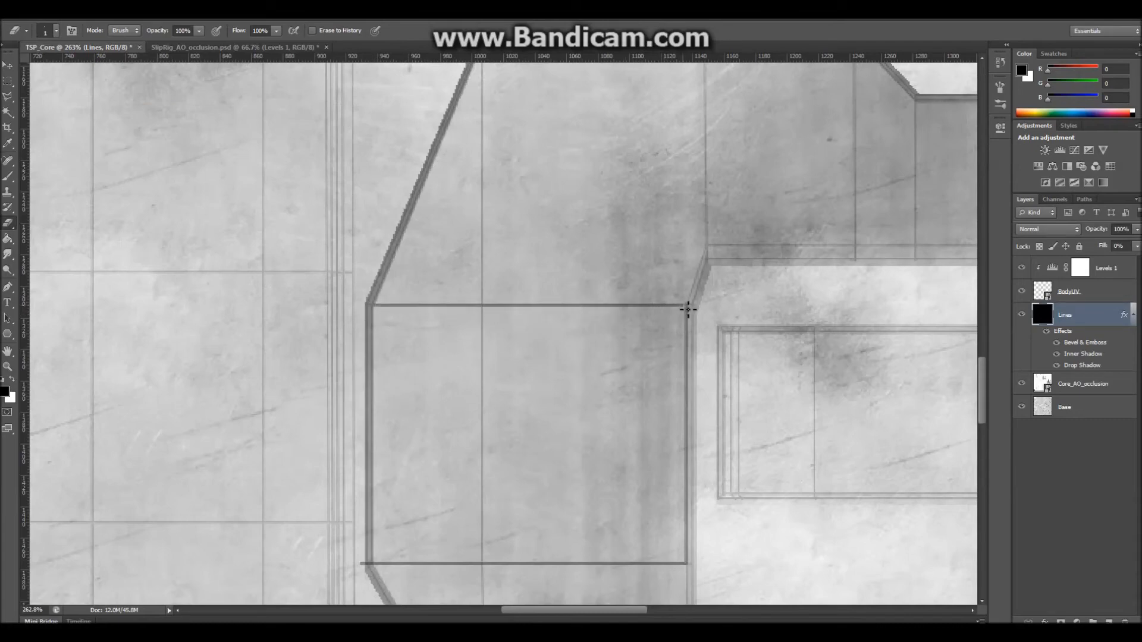
left_click(1022, 293)
left_click(1022, 292)
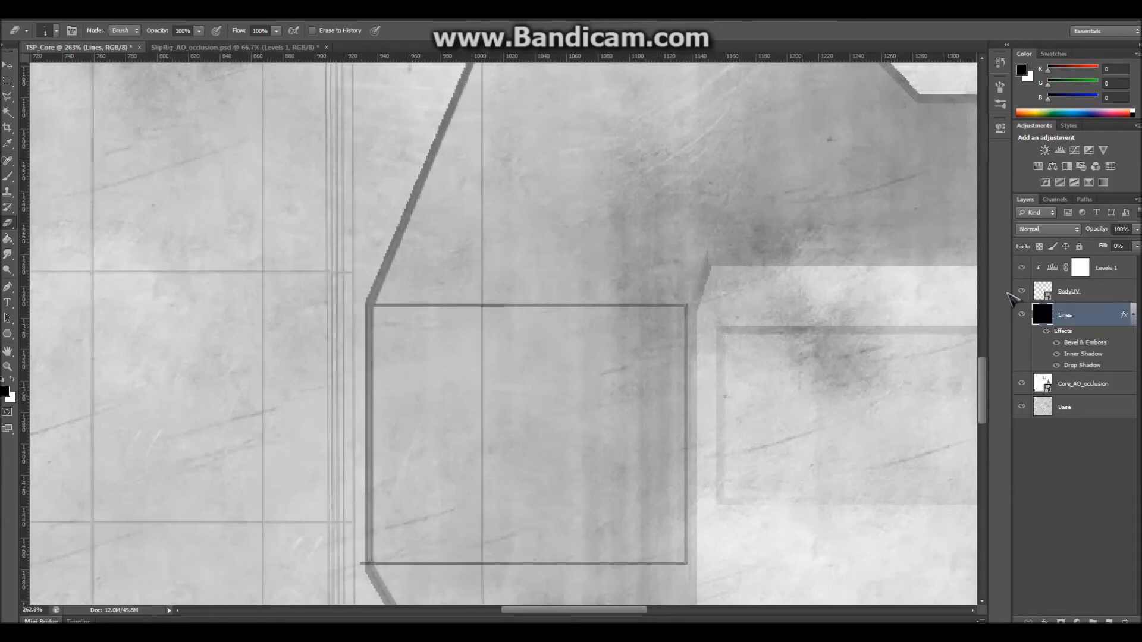
Increase the size of the Lines layer's Inner Shadow slightly and apply the layer style
double_click(1080, 366)
left_click(174, 221)
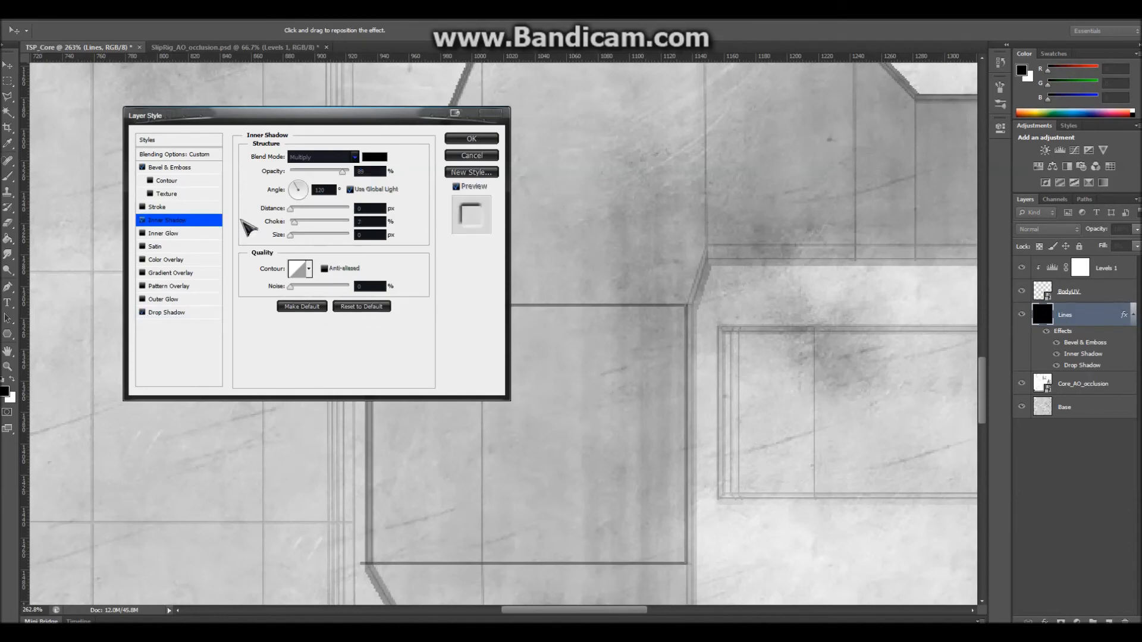
left_click(293, 235)
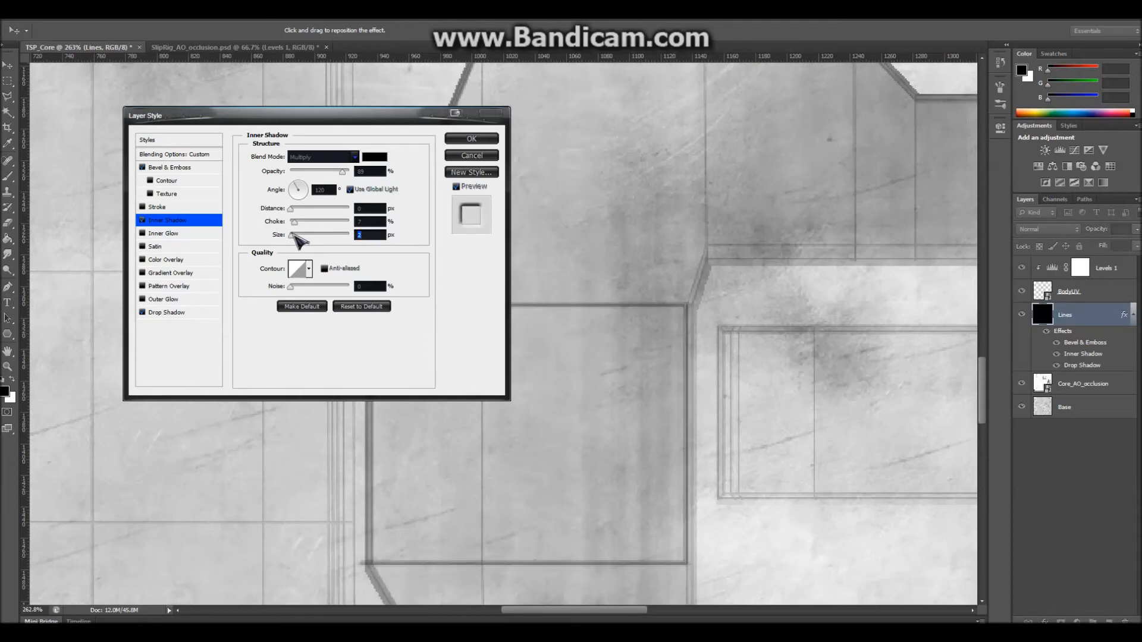
left_click(452, 141)
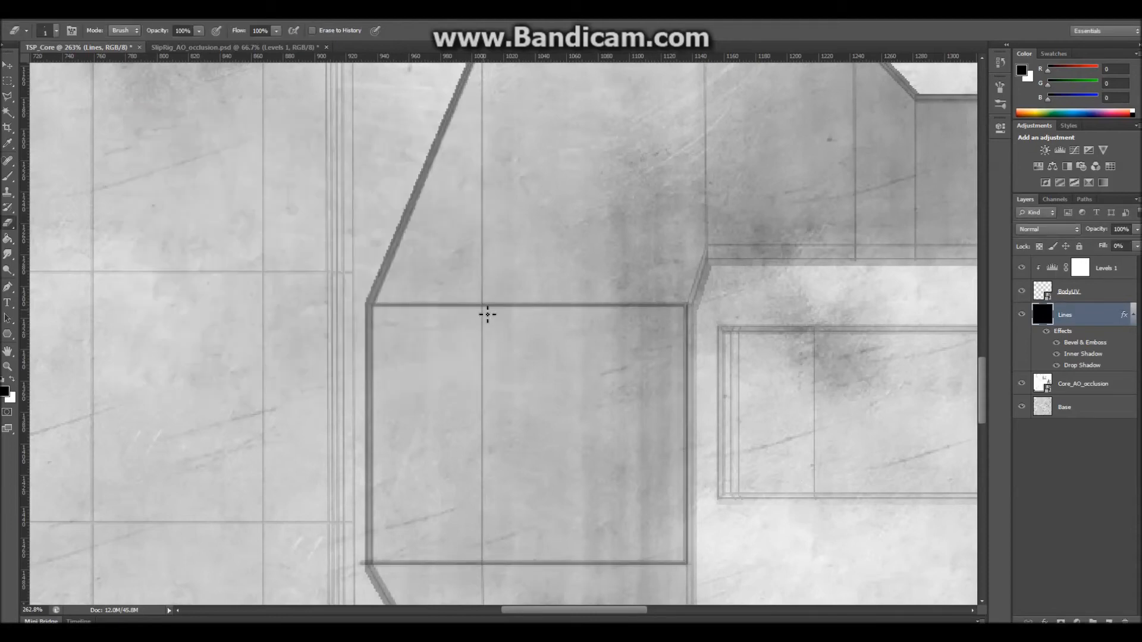
Erase a vertical panel line through the central panel along its UV line and thicken the line along its outer left edge
left_click_drag(493, 333, 505, 548)
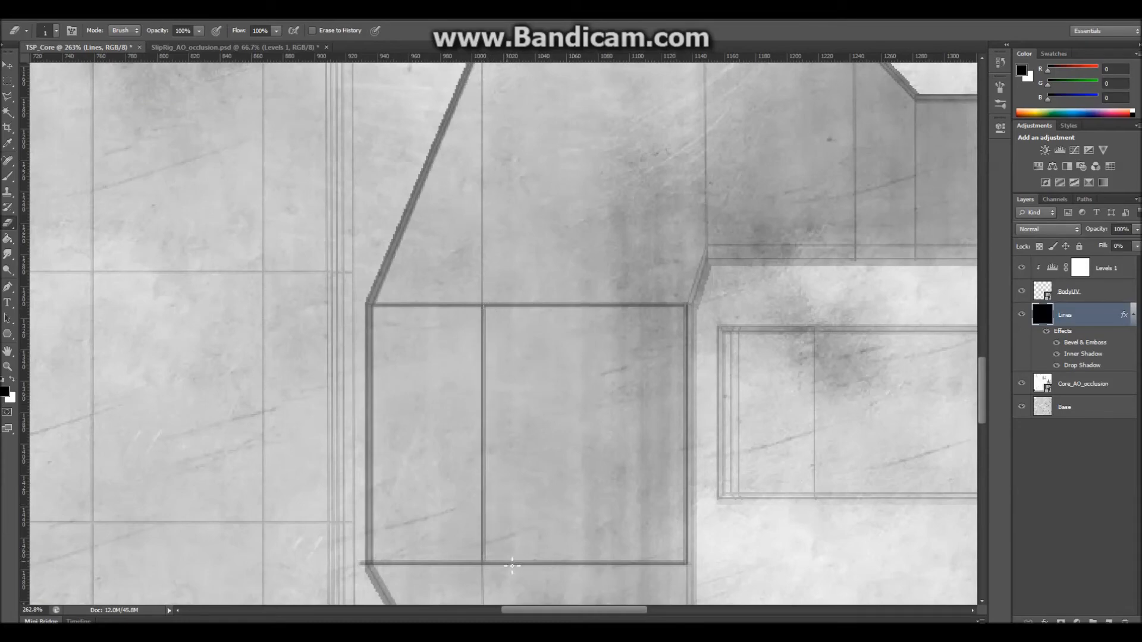
left_click_drag(379, 565, 398, 392)
left_click_drag(407, 352, 410, 313, "shift")
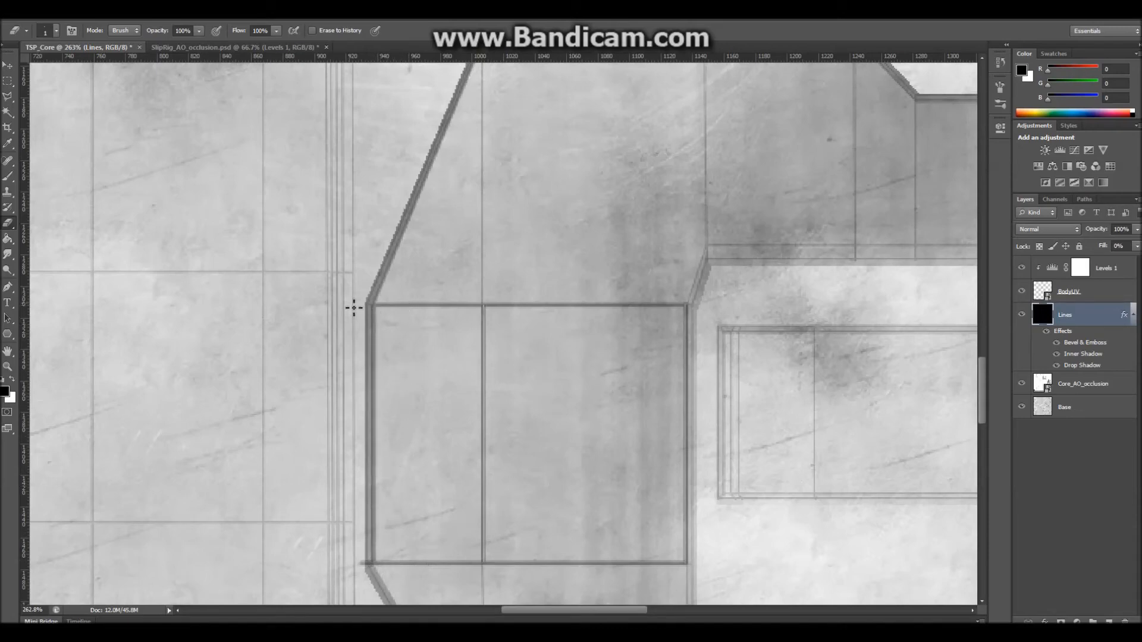
Erase panel lines around the section below the central panel, plus a horizontal line across it from the diagonal edge's lower corner
scroll(516, 377, "down", 8)
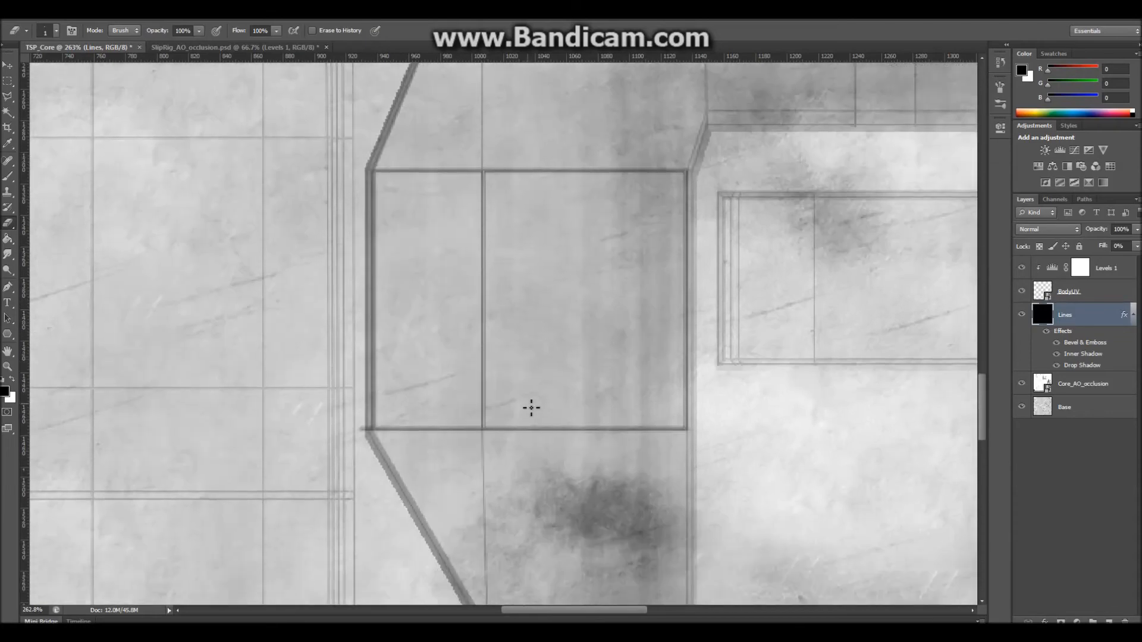
scroll(523, 416, "up", 2)
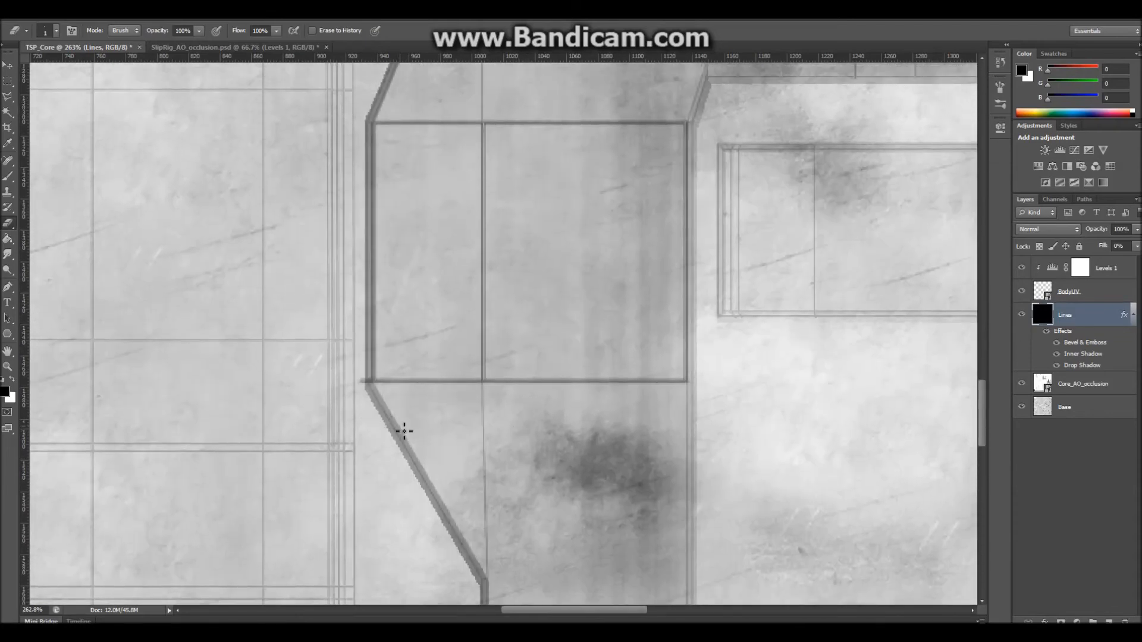
scroll(510, 538, "down", 3)
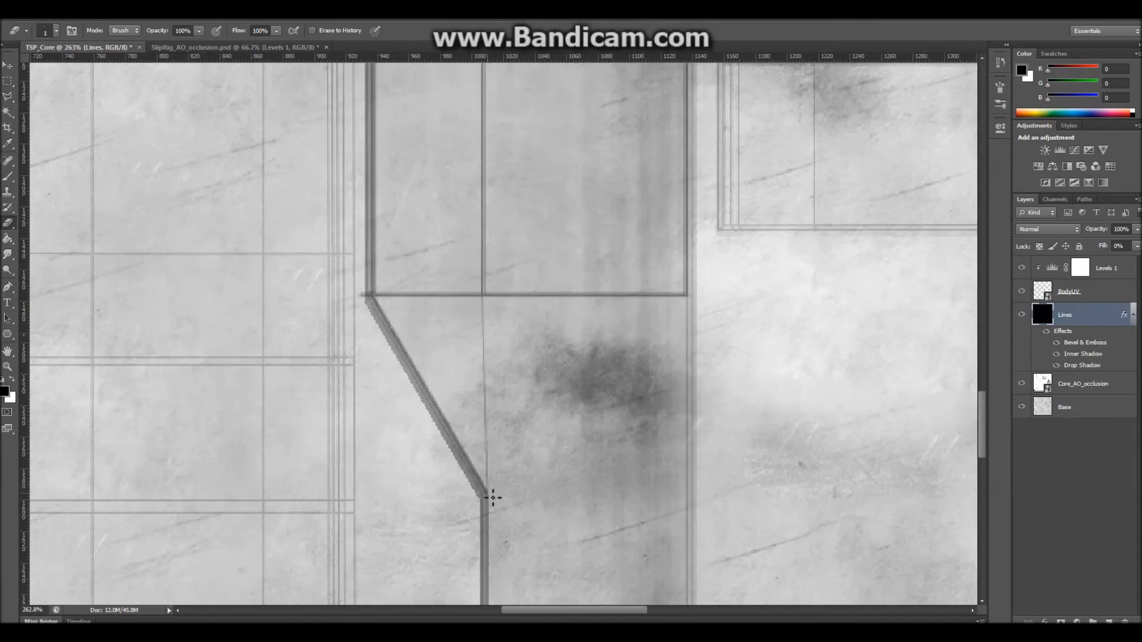
scroll(493, 498, "down", 4)
mouse_move(492, 515)
left_mouse_down("shift")
mouse_move(686, 514)
mouse_move(692, 197)
left_mouse_up("shift")
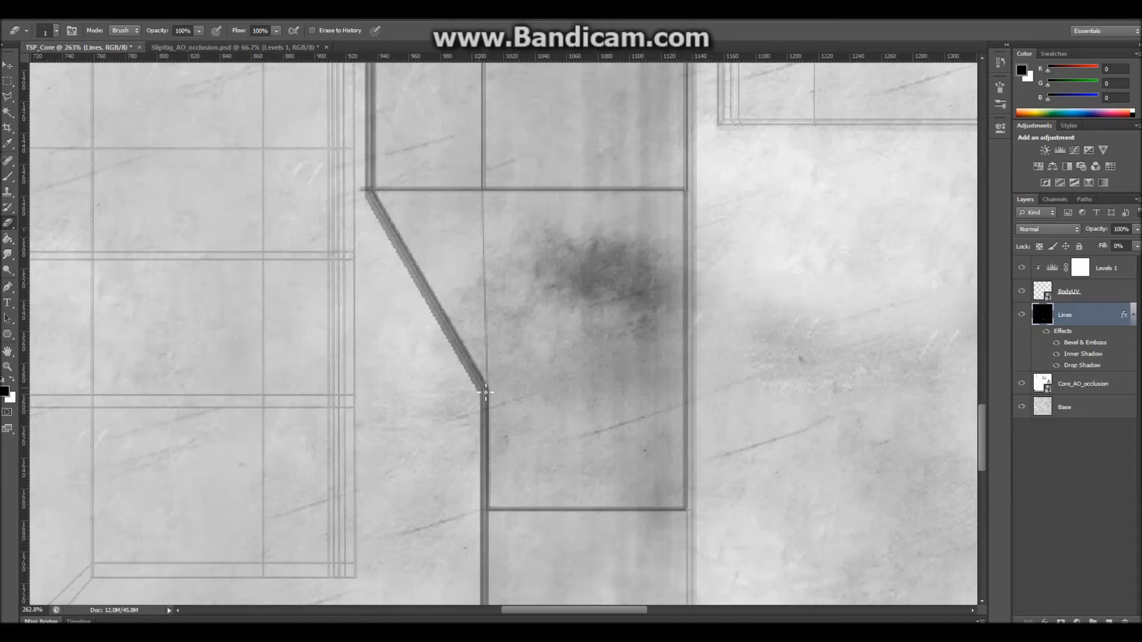
left_click_drag(537, 395, 687, 394, "shift")
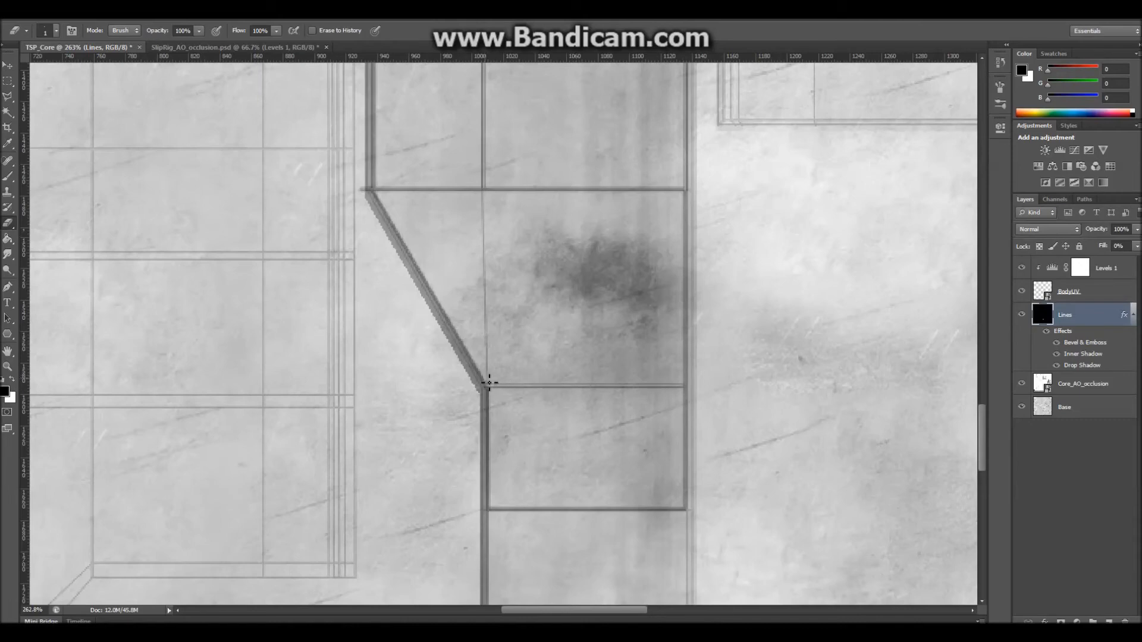
Hide the Levels 1 adjustment layer and choose the FWToW project's sourceimages folder as the document's save location
left_click(1021, 267)
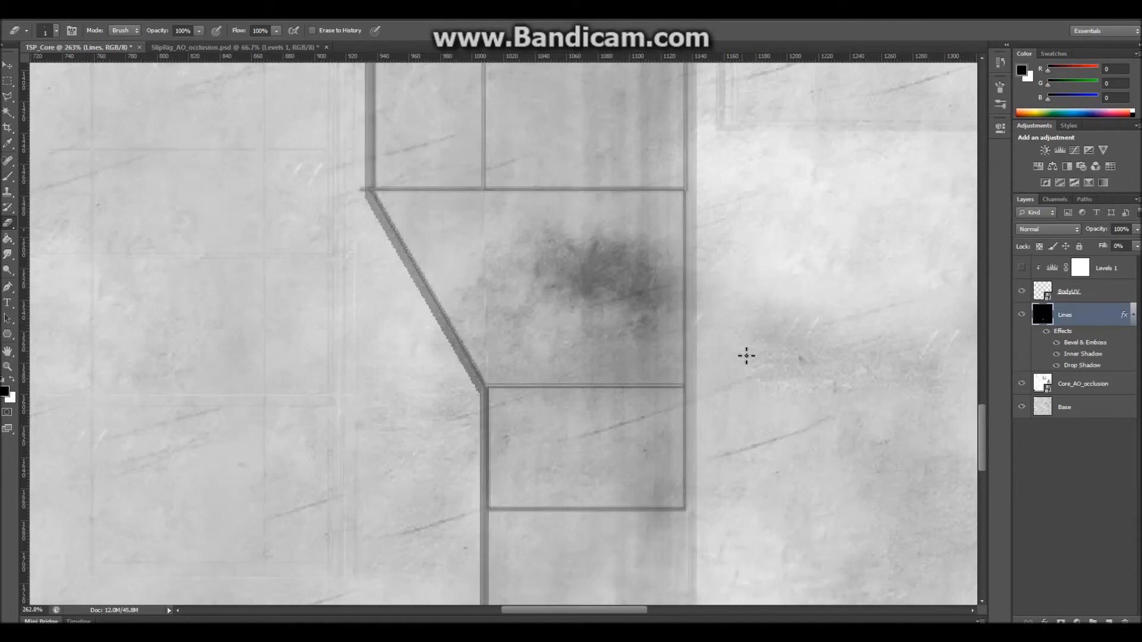
scroll(745, 355, "down", 2, "alt")
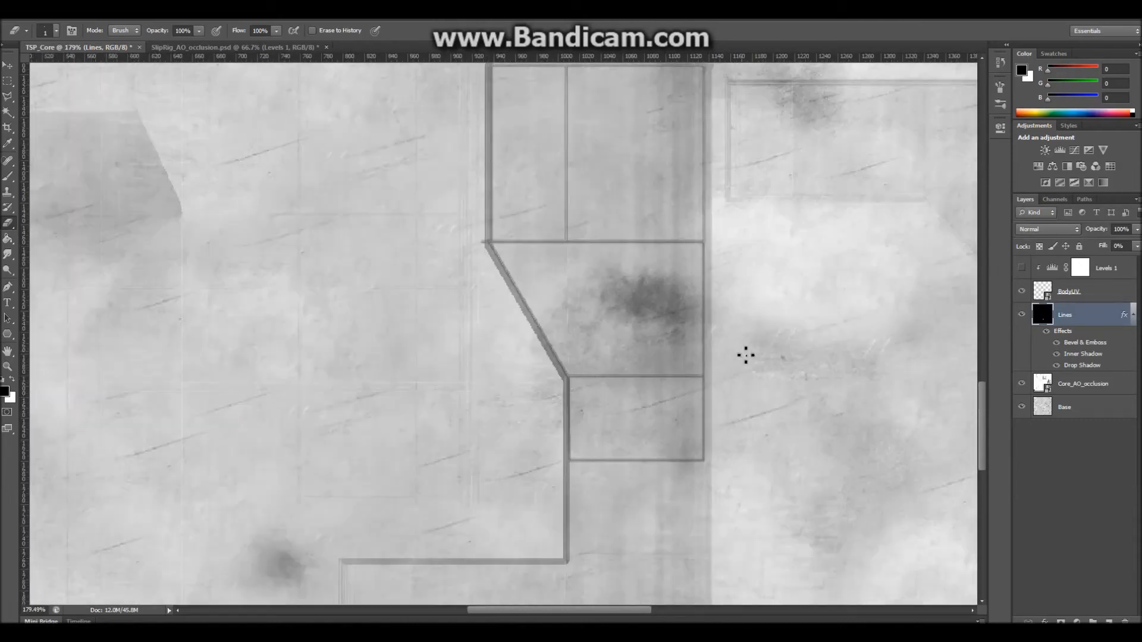
left_click(42, 19)
left_click(48, 163)
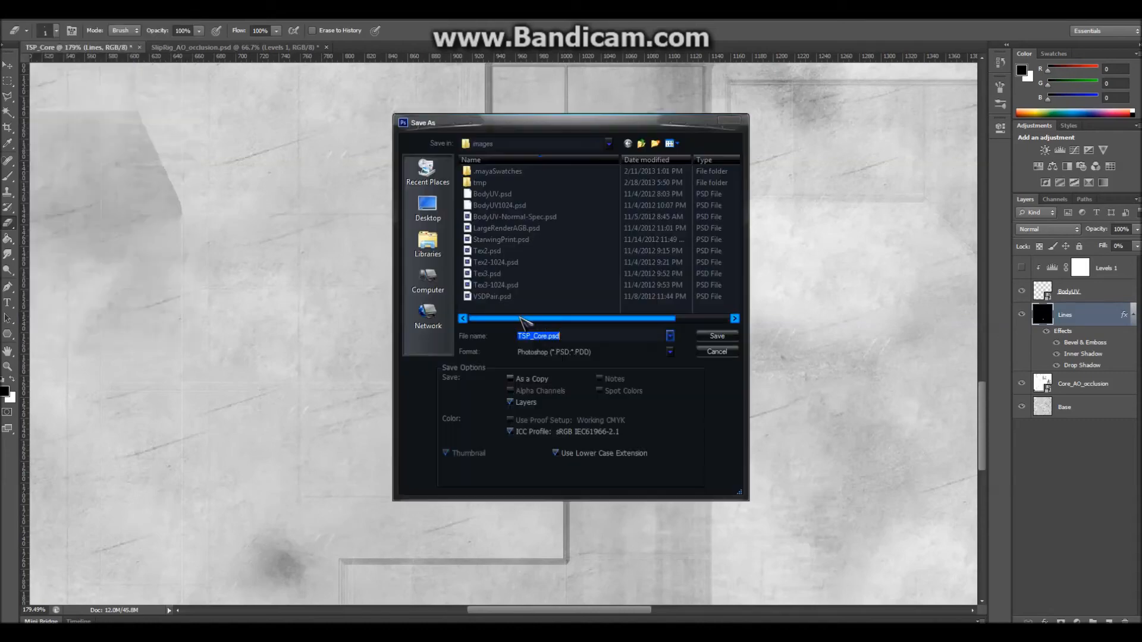
left_click(555, 351)
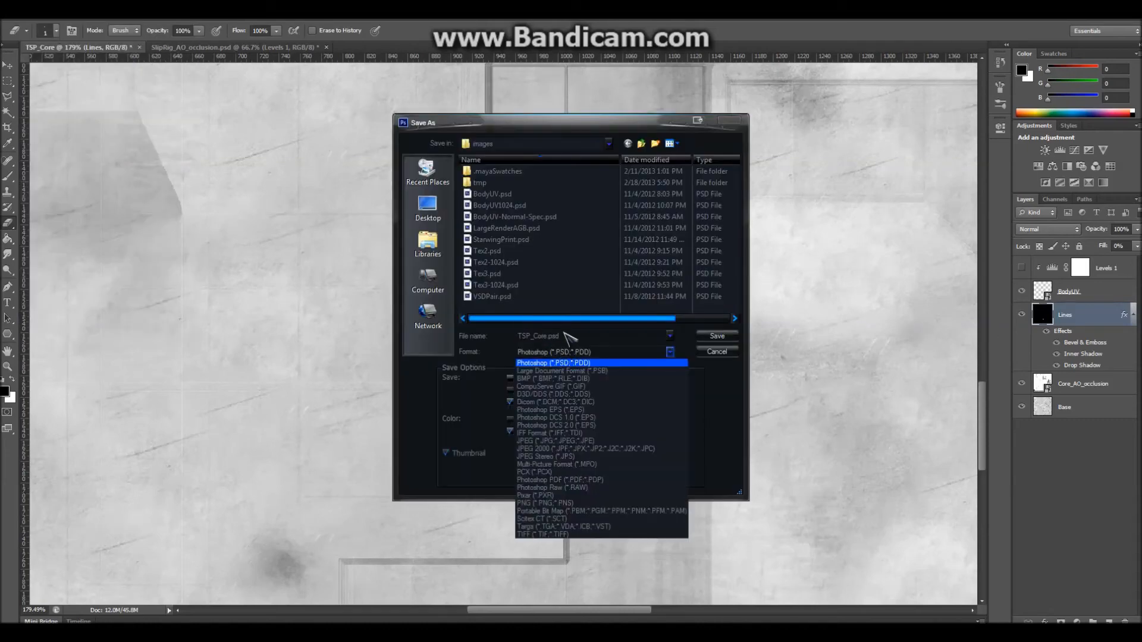
left_click(644, 145)
left_click(642, 145)
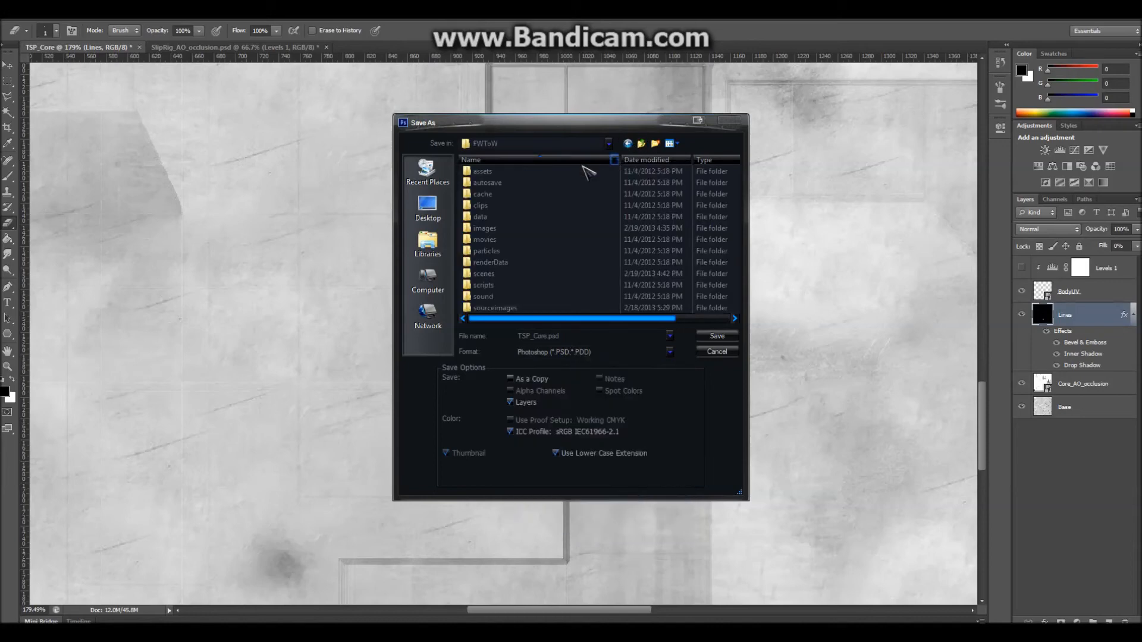
double_click(511, 308)
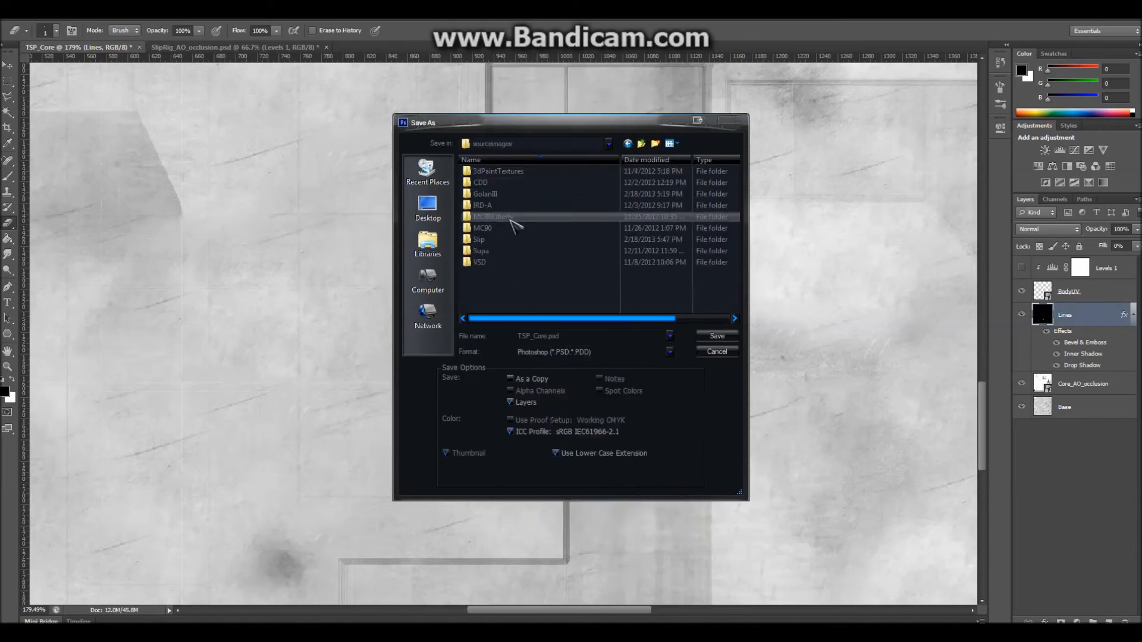
Create a folder named TSP-Project inside sourceimages
right_click(501, 282)
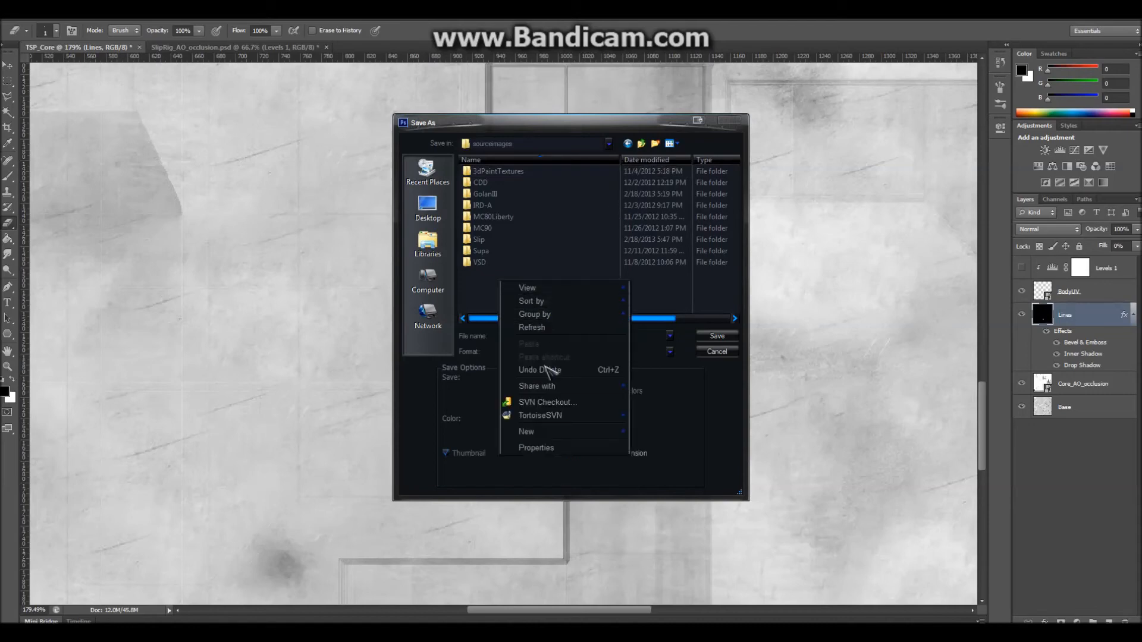
mouse_move(553, 432)
left_click(648, 429)
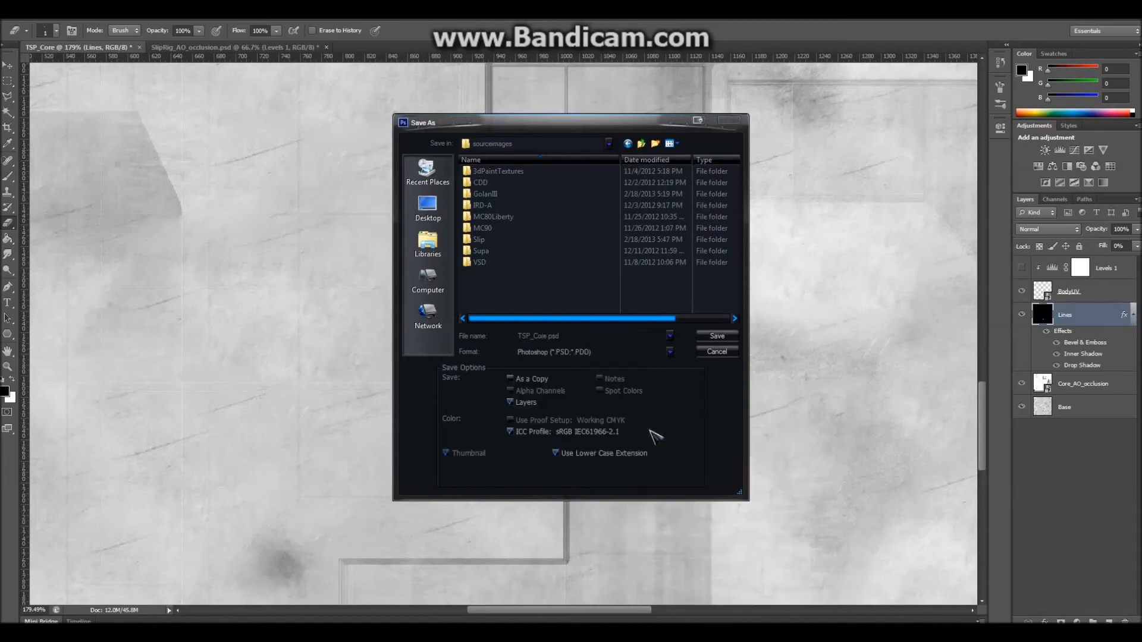
type("P-P")
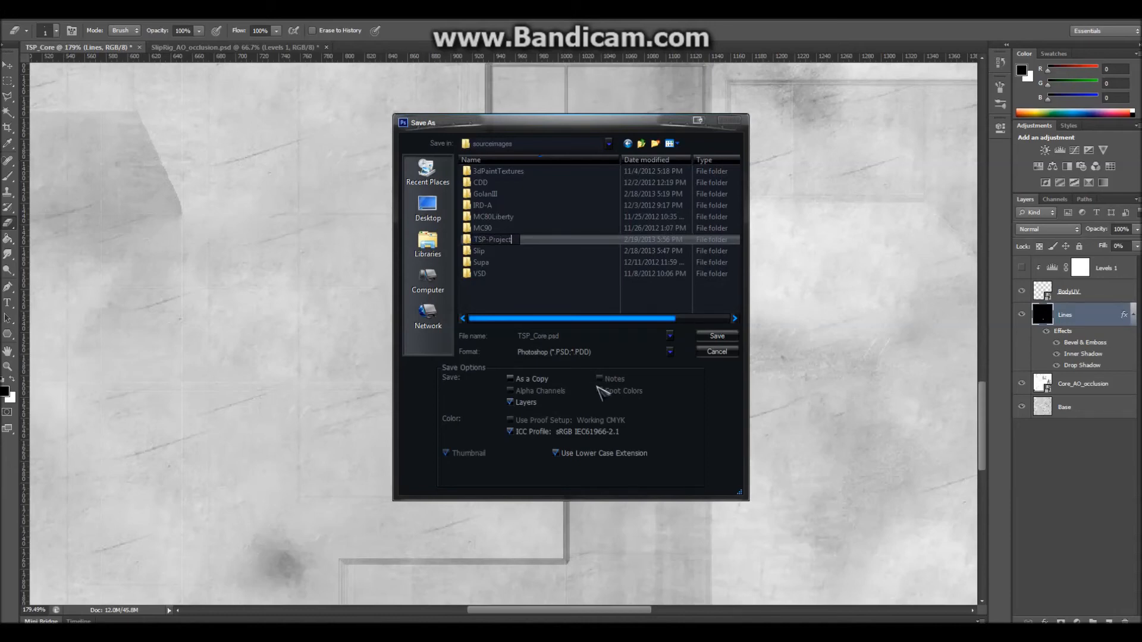
type("roject")
key("Return")
Save the layered document as TSP_Core.psd in the TSP-Project folder
key("Return")
left_click(717, 336)
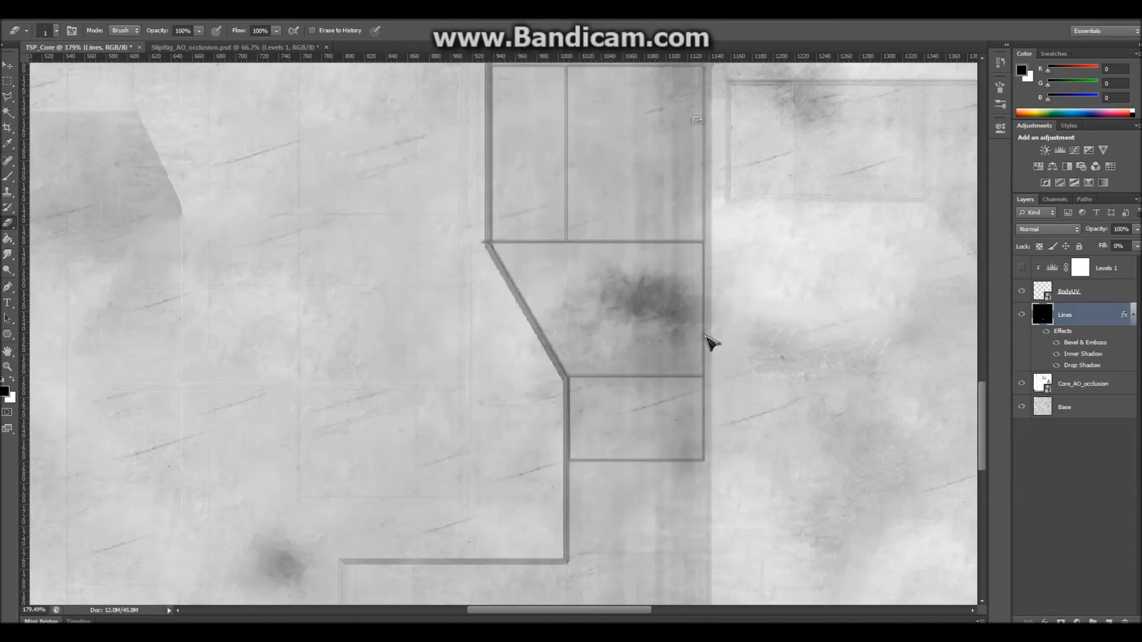
left_click(469, 238)
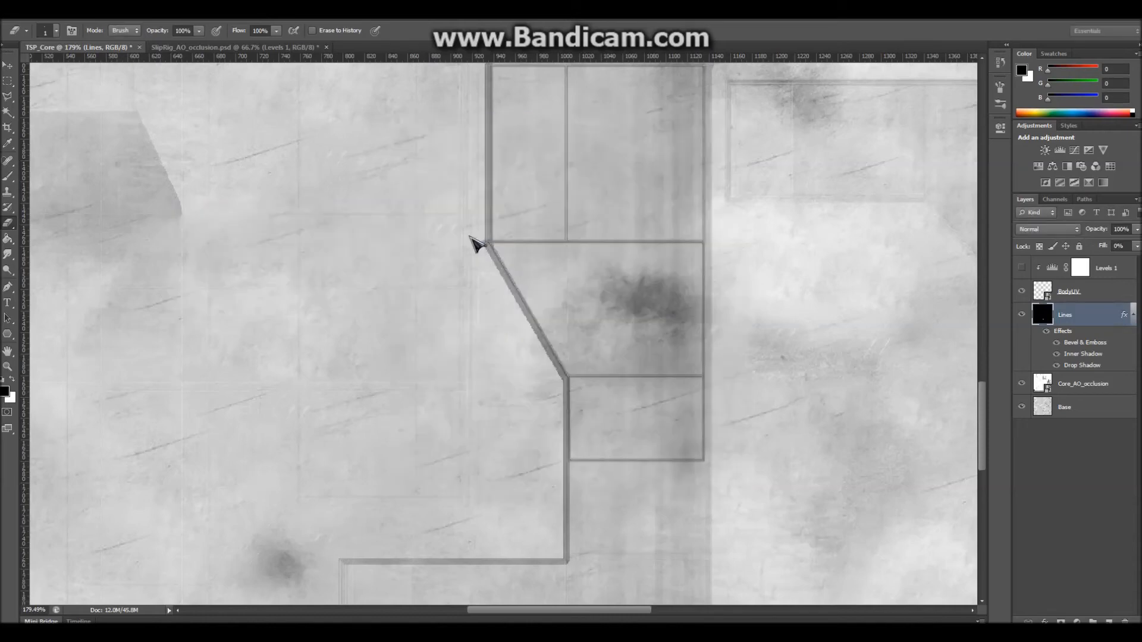
left_click(44, 18)
left_click(73, 164)
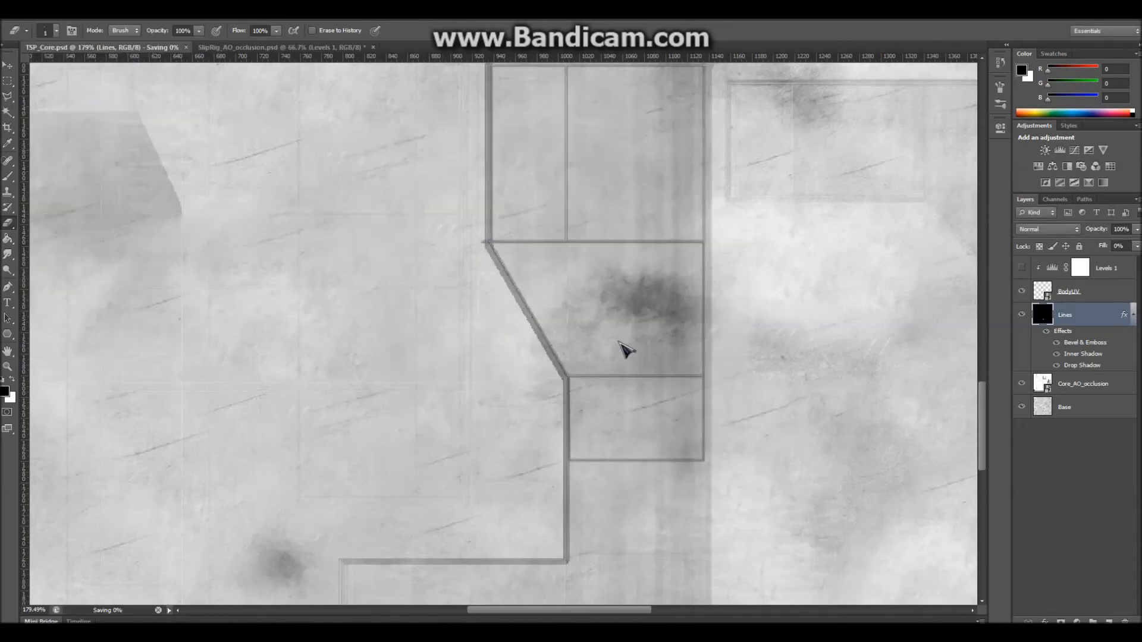
left_click(610, 254)
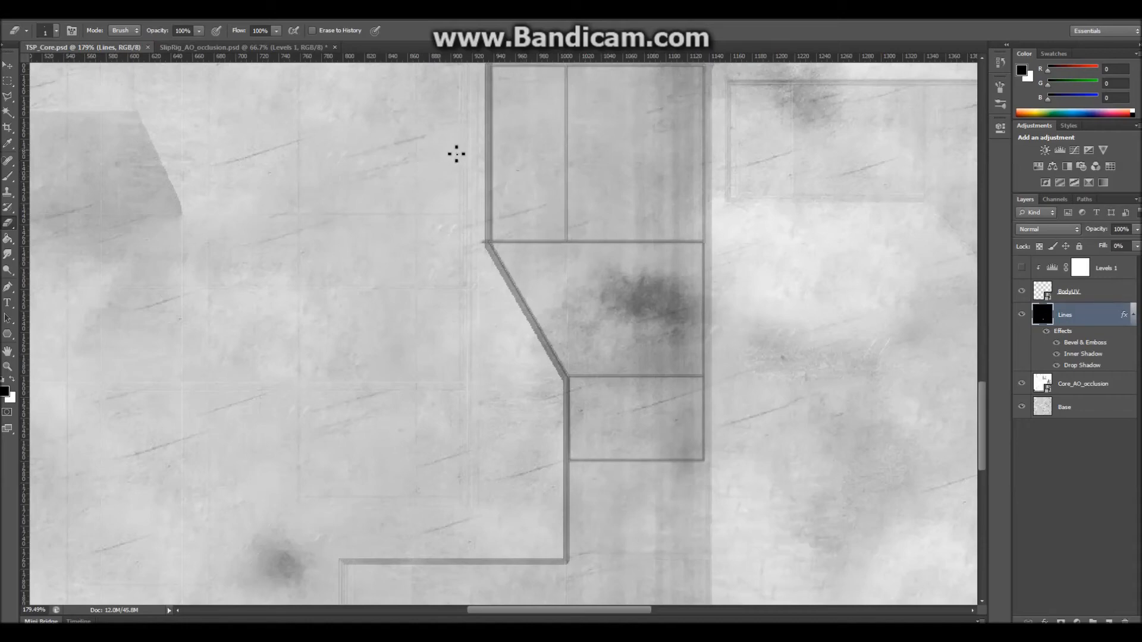
Save a copy as TSP_Core.dds in D3D/DDS format, using DXT1 RGB without alpha and generated MIP maps
left_click(30, 15)
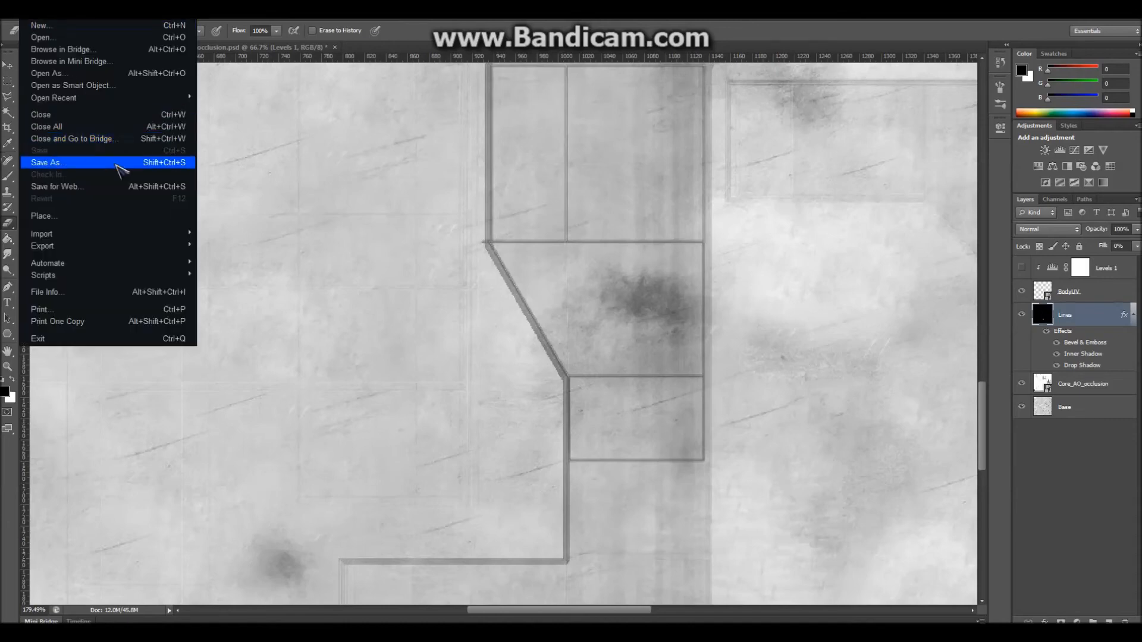
left_click(116, 165)
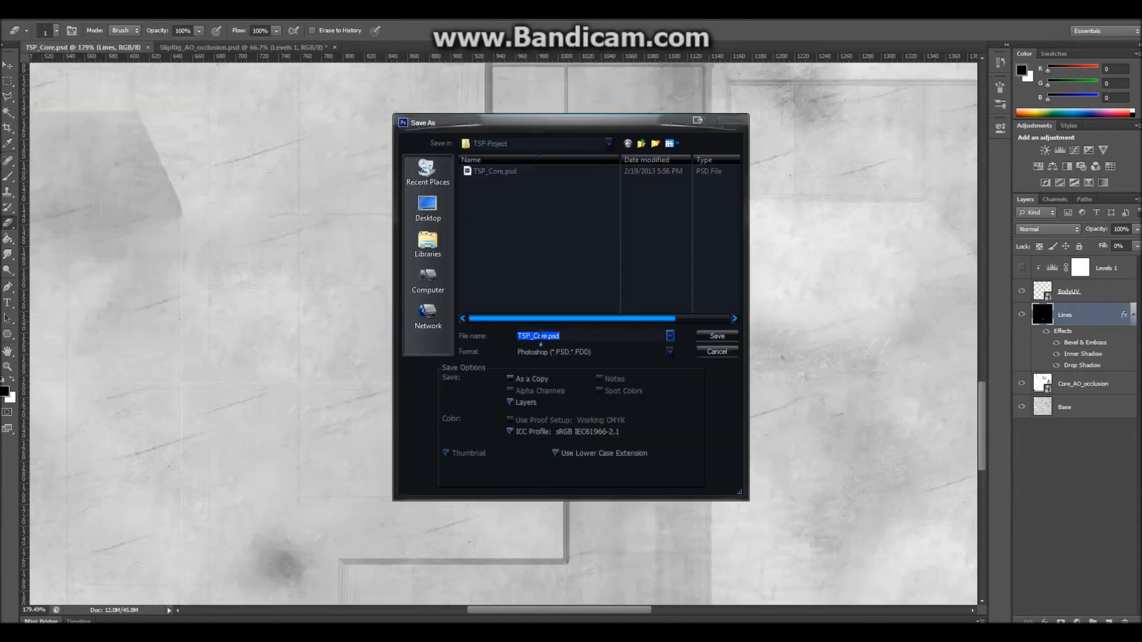
left_click(566, 353)
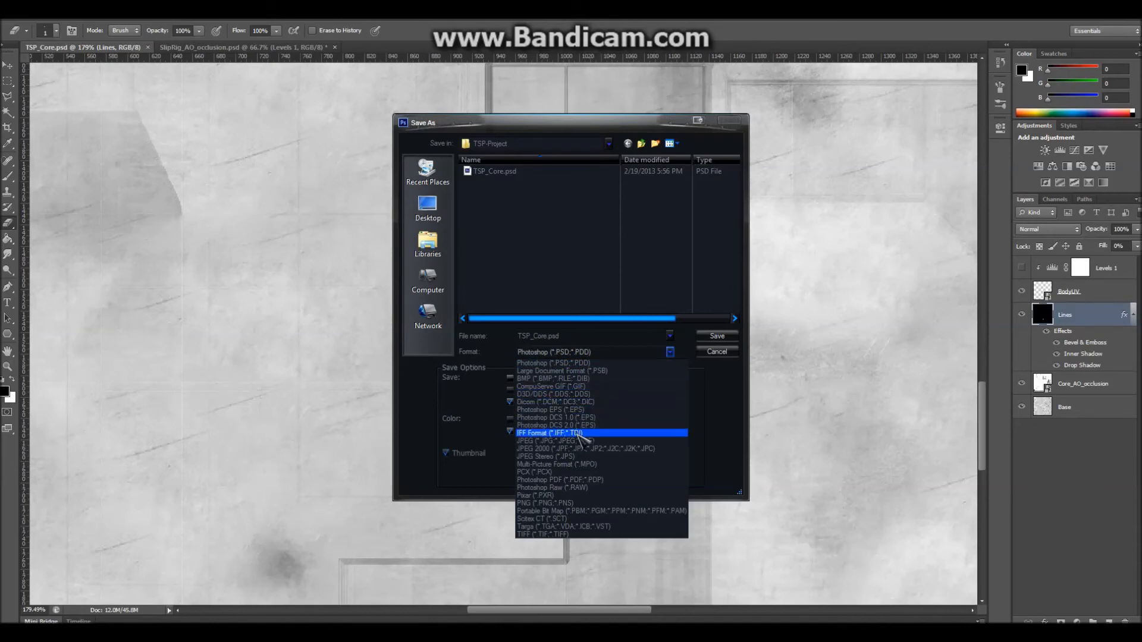
left_click(575, 394)
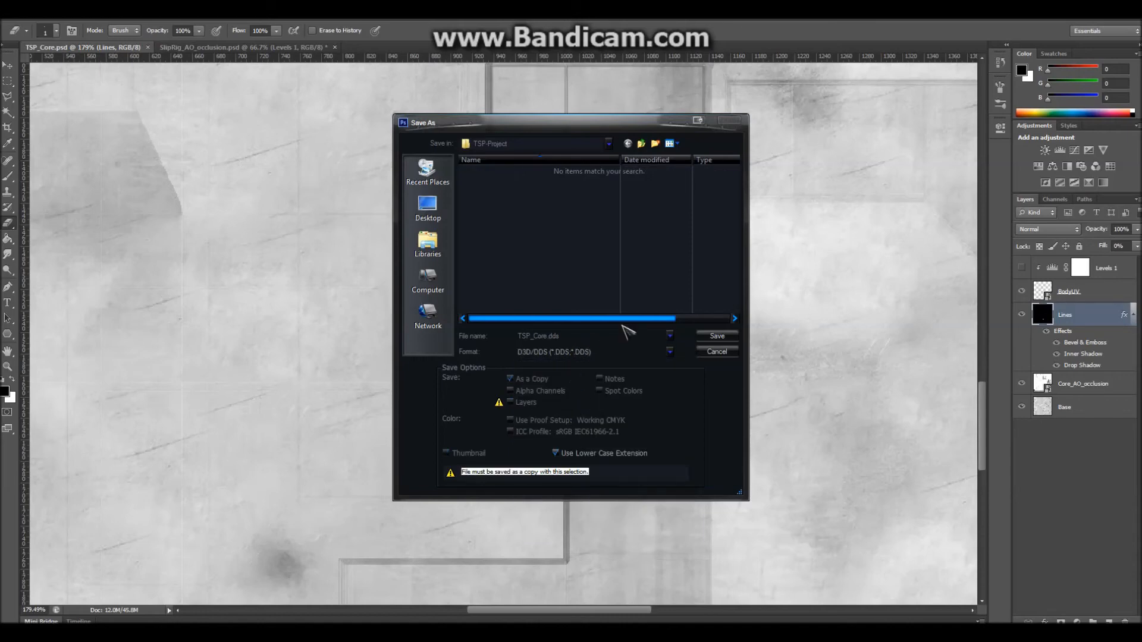
left_click(709, 351)
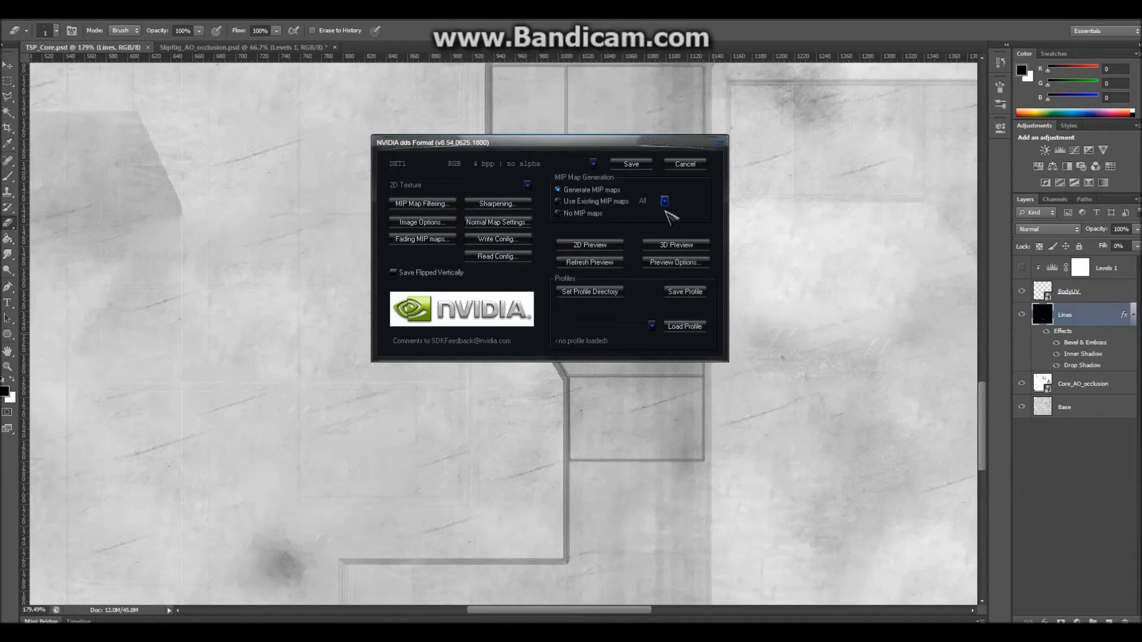
left_click(632, 166)
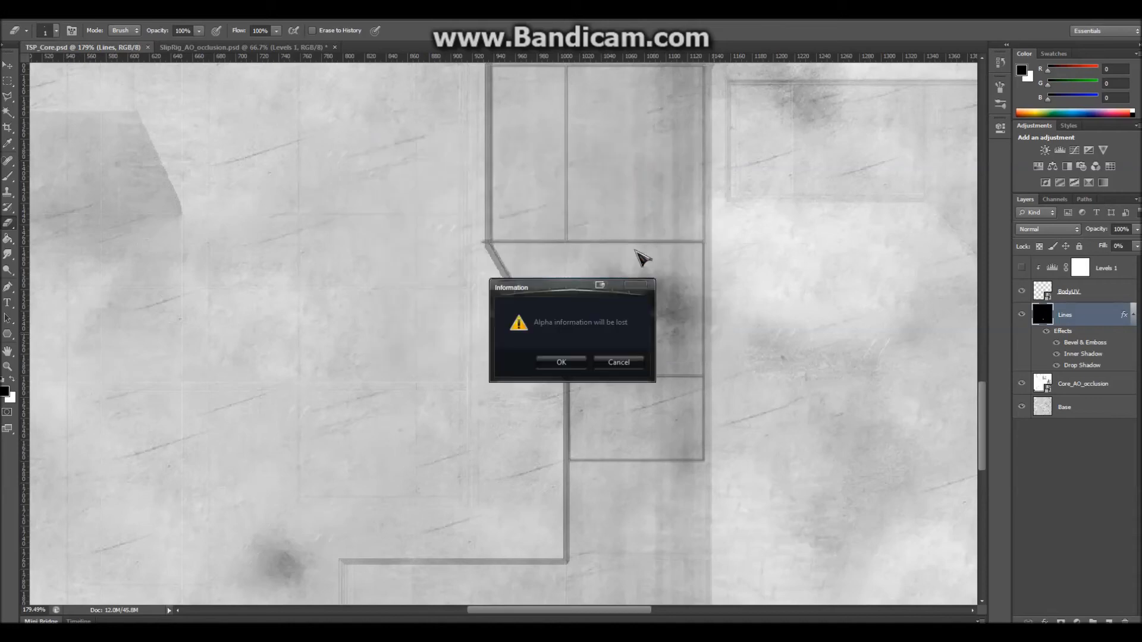
left_click(569, 363)
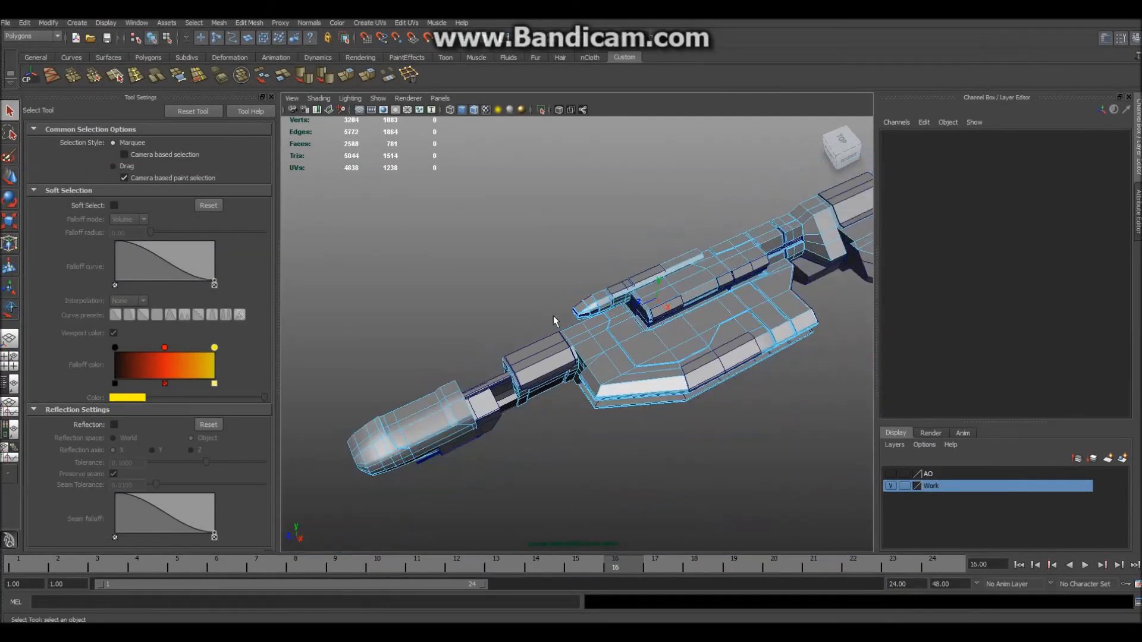
Switch to Maya, select the ship's body mesh and assign a File texture to the Color of its Body1 blinn material
left_click(653, 350)
right_click(703, 340)
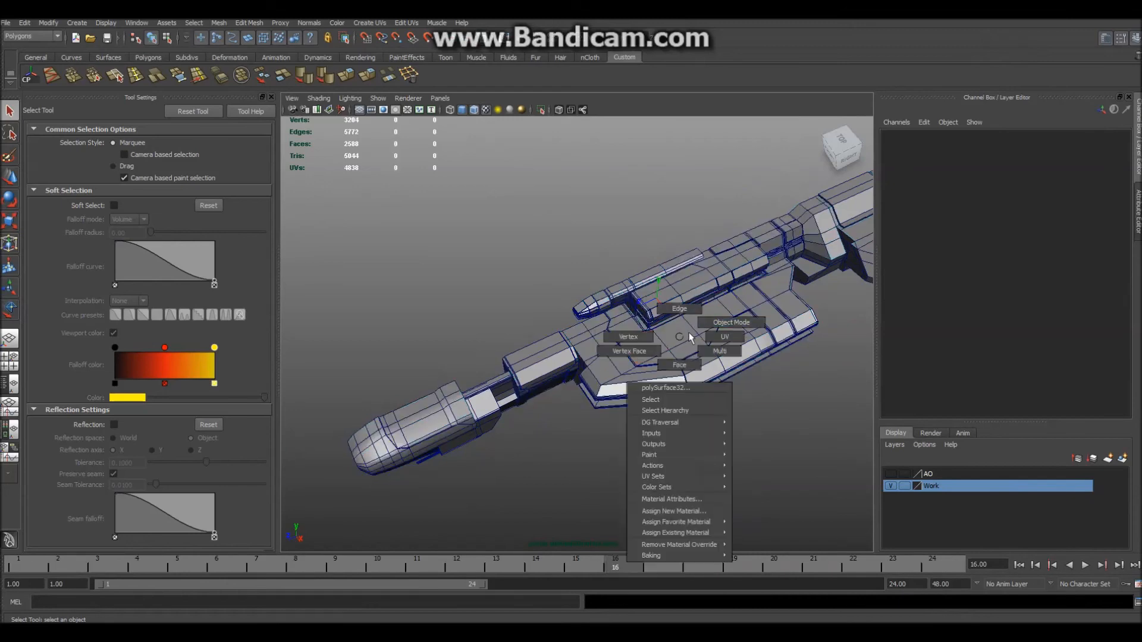
left_click(683, 342)
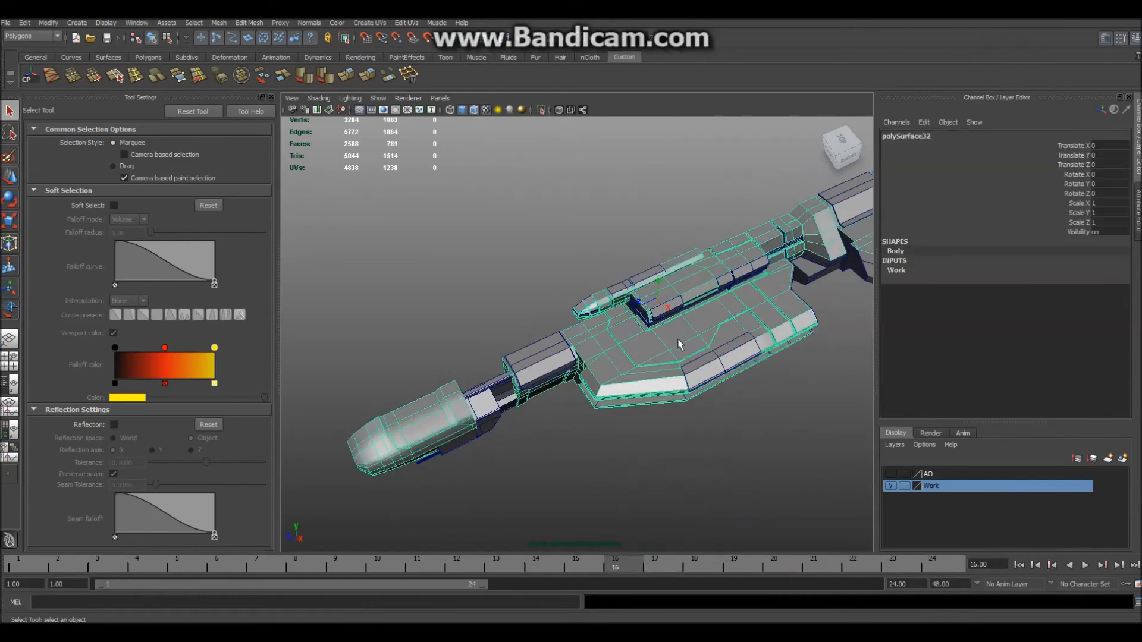
left_click(1136, 217)
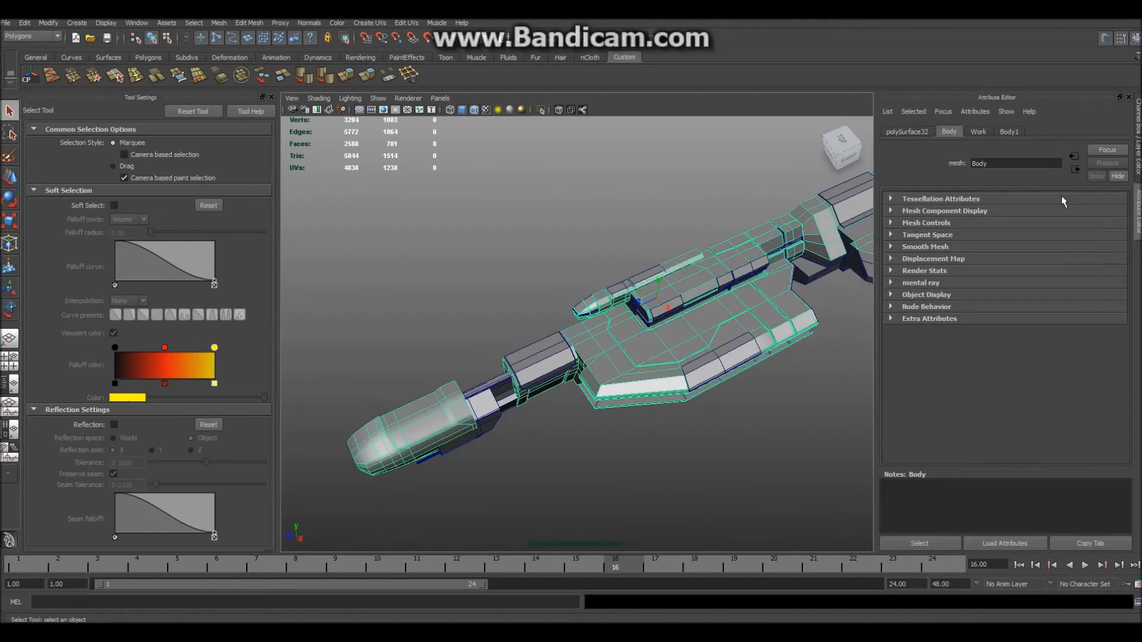
left_click(1013, 131)
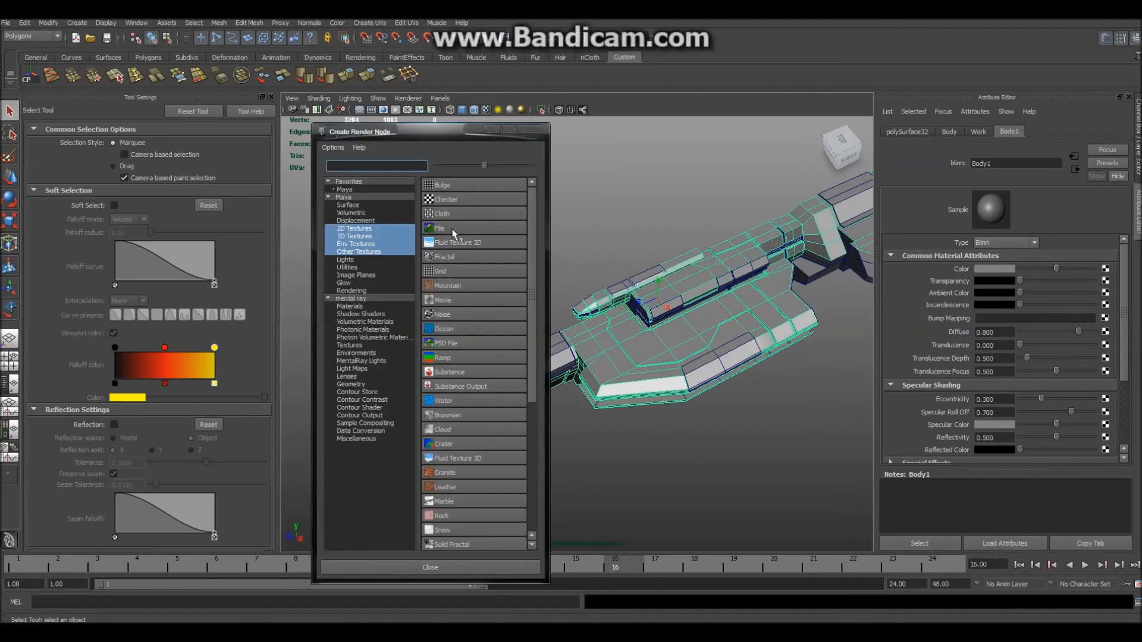
left_click(452, 230)
Load TSP_Core.dds from the TSP-Project folder as the file texture's image
left_click(1106, 302)
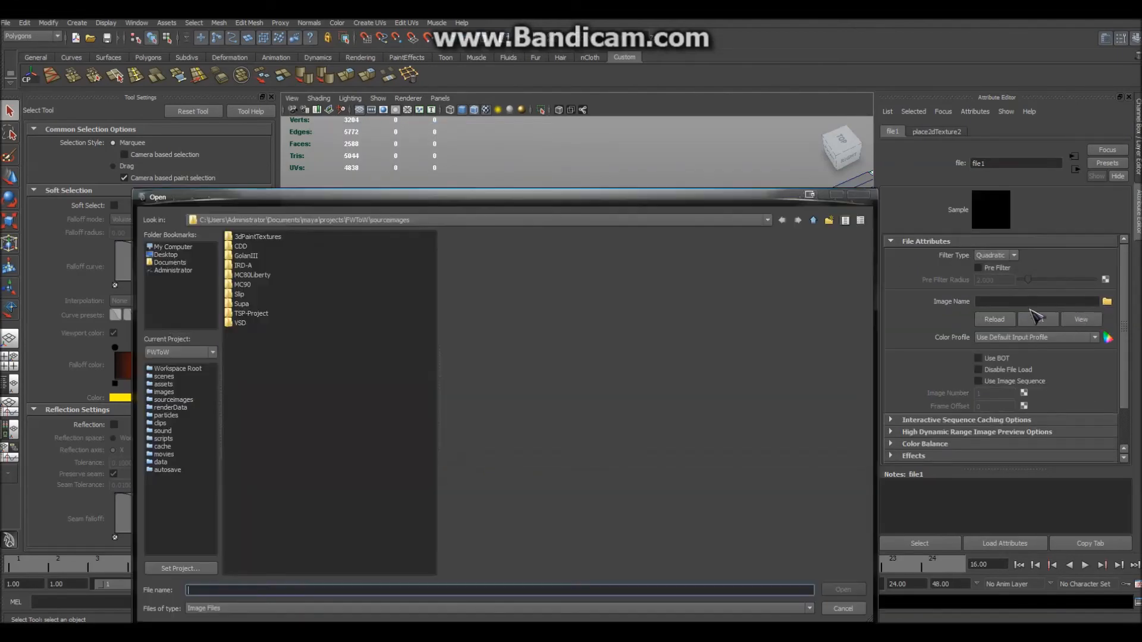
left_click(256, 314)
double_click(257, 314)
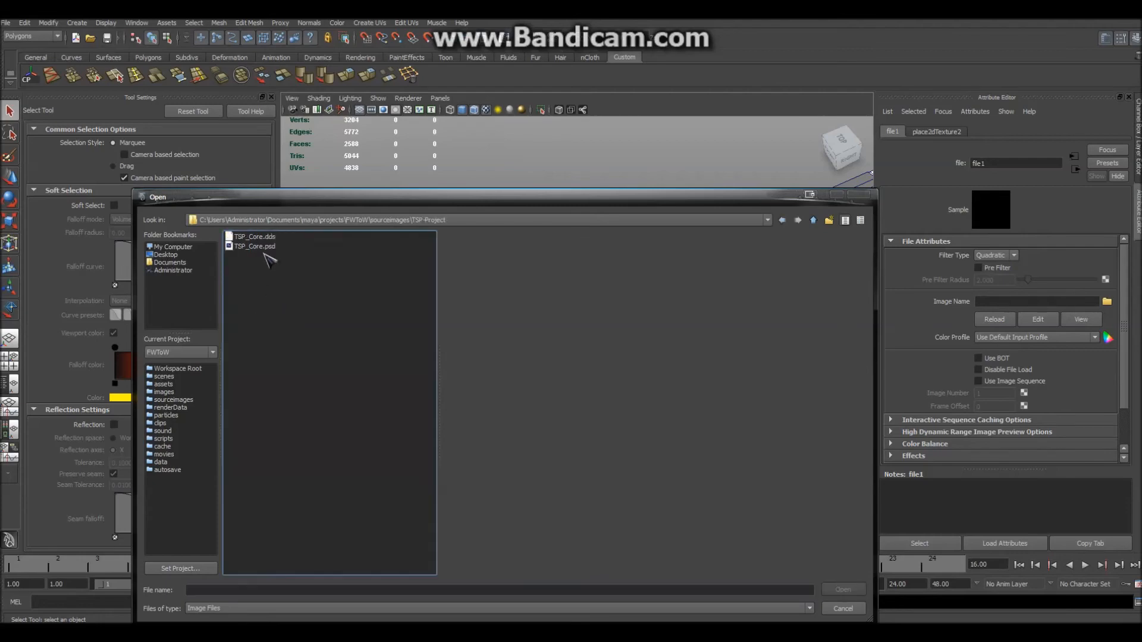
double_click(259, 237)
Deselect the mesh and examine the texture on the ship's body up close in textured display
left_click(613, 478)
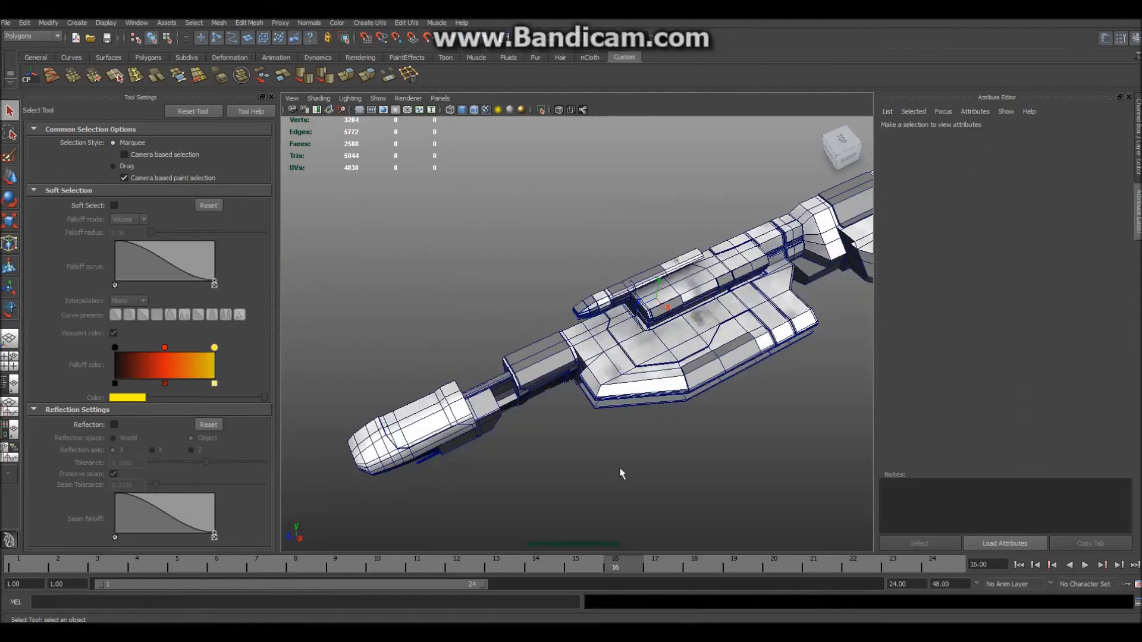
key("6")
scroll(622, 475, "up", 5)
right_click_drag(745, 331, 470, 288)
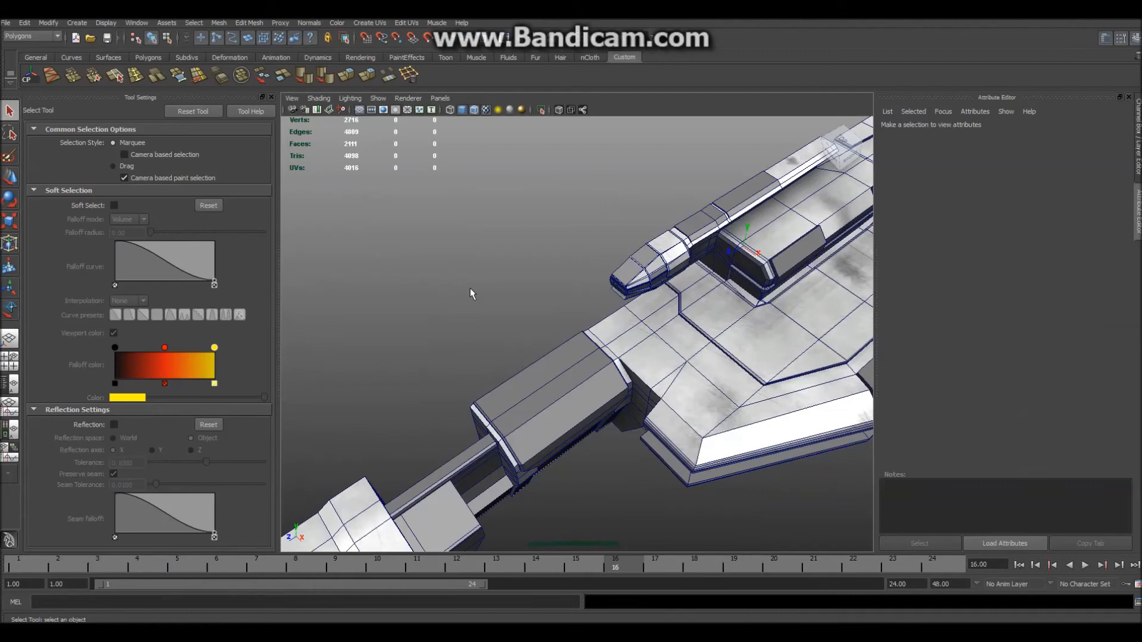
Display the ship smooth shaded without the wireframe overlay and examine the panel lines on its body up close and from afar
left_click(462, 110)
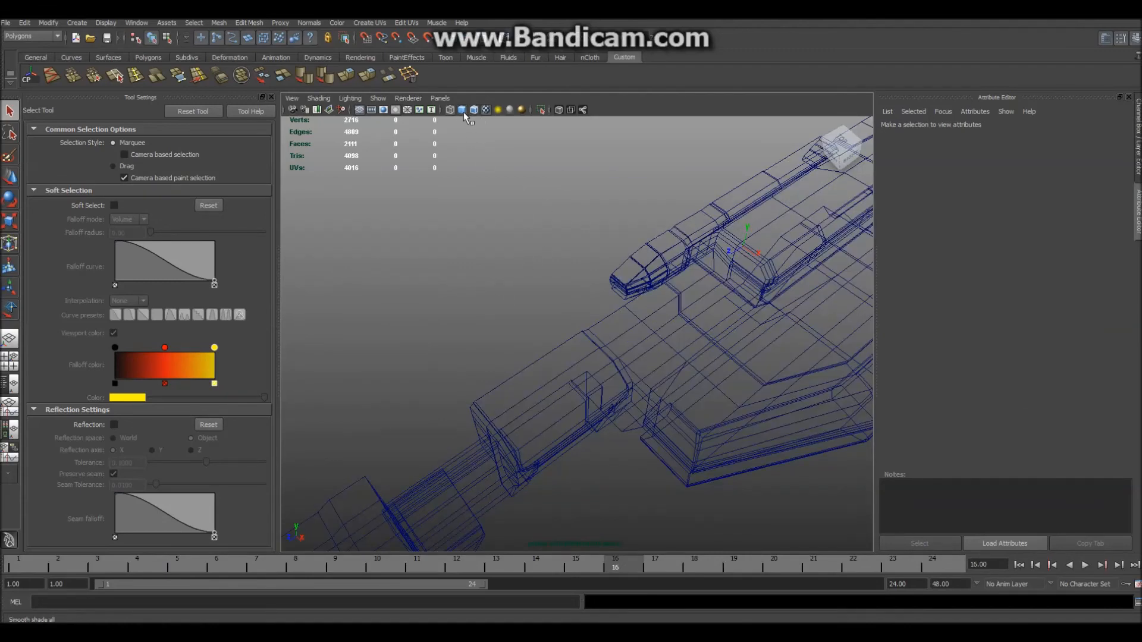
left_click(462, 111)
left_click_drag(668, 309, 588, 382, "alt")
mouse_move(588, 382)
right_mouse_down("alt")
mouse_move(601, 413)
mouse_move(583, 369)
right_mouse_up("alt")
left_click_drag(583, 368, 613, 346, "alt")
right_click_drag(615, 351, 619, 394, "alt")
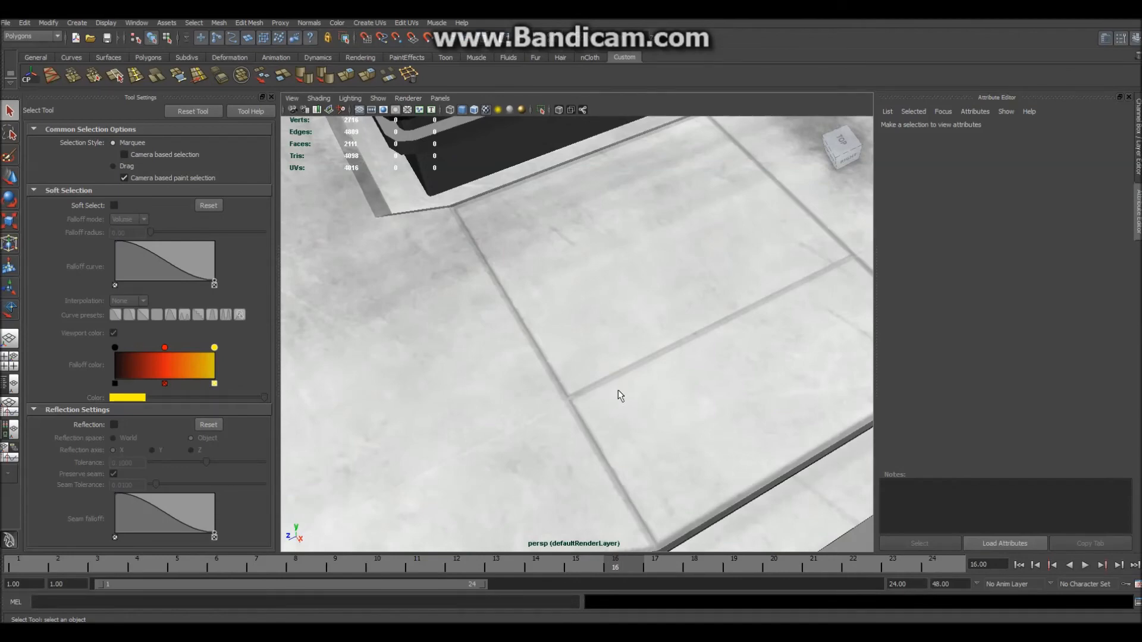
scroll(619, 392, "down", 5)
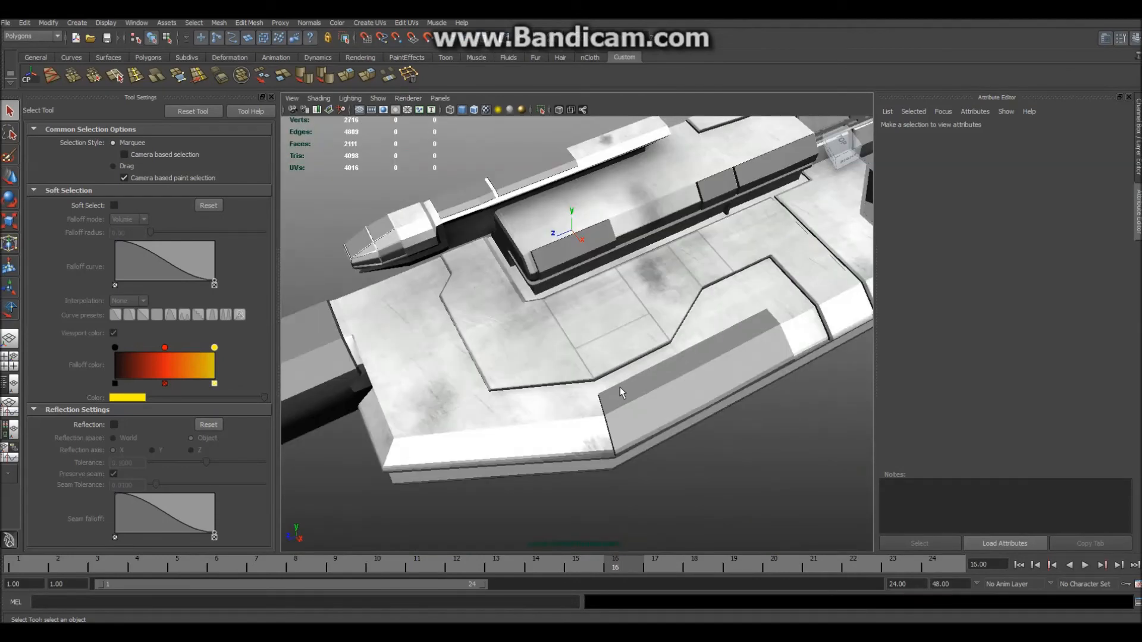
scroll(578, 385, "down", 4)
mouse_move(579, 386)
left_mouse_down("alt")
mouse_move(616, 367)
mouse_move(558, 384)
left_mouse_up("alt")
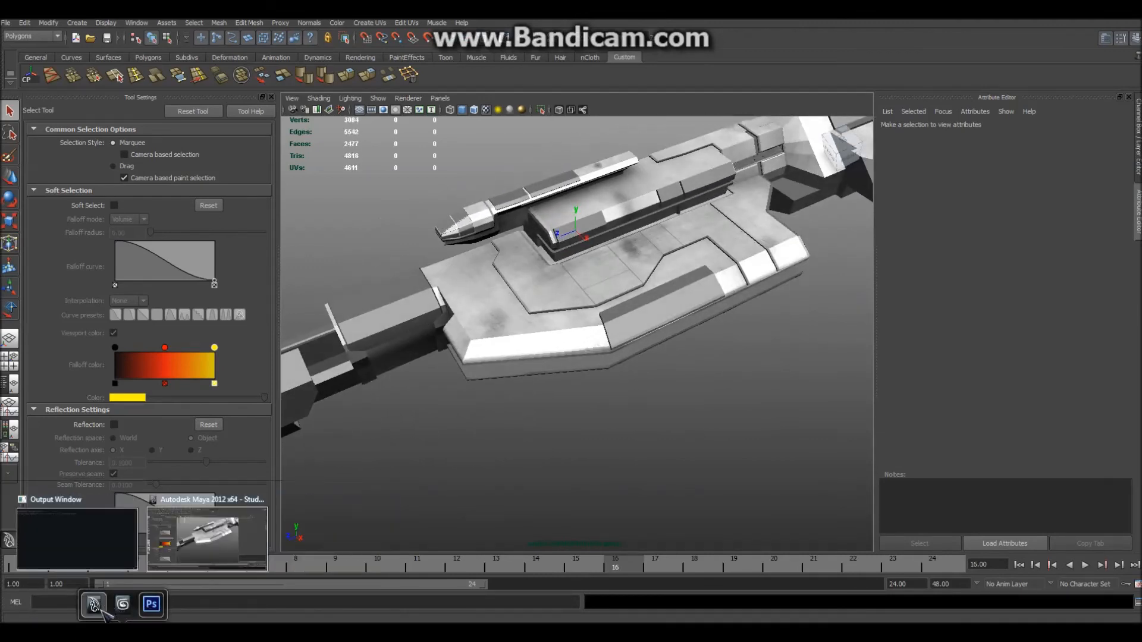
Switch to Photoshop and cut a tall rectangle out of the Lines layer, inside the wider half of the divided panel
mouse_move(143, 609)
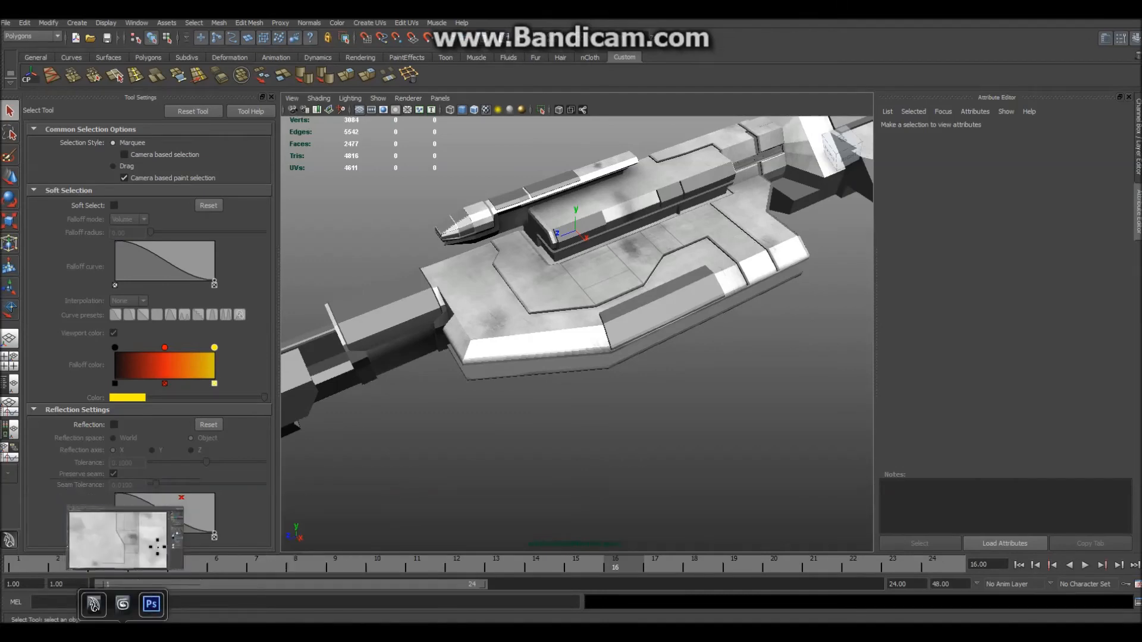
left_click(71, 538)
scroll(745, 349, "up", 3, "alt")
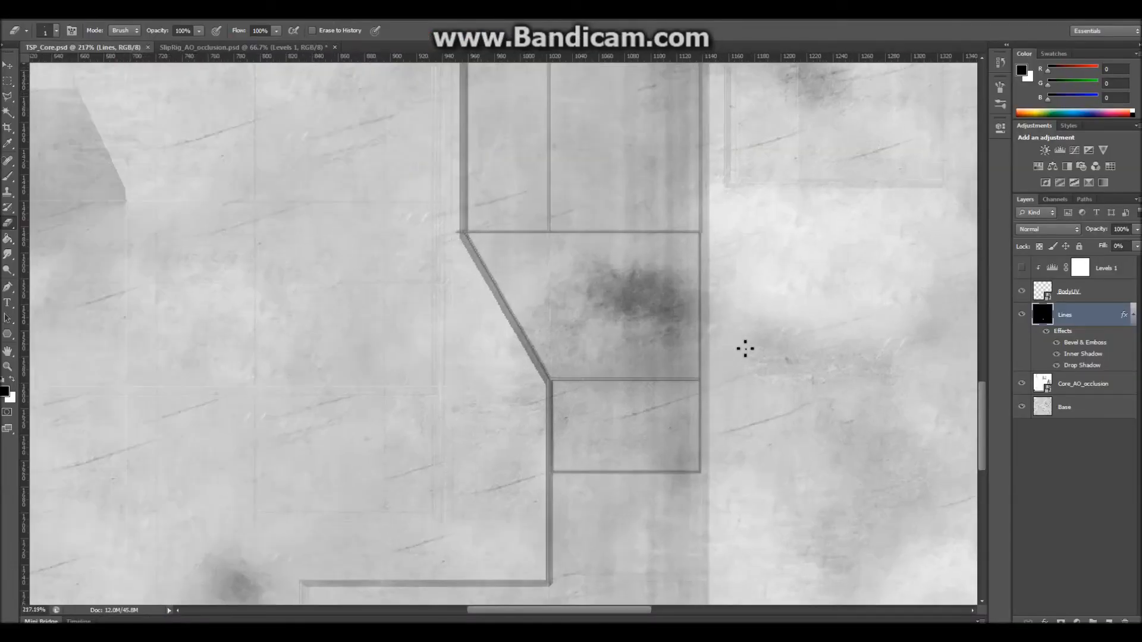
scroll(555, 232, "up", 4)
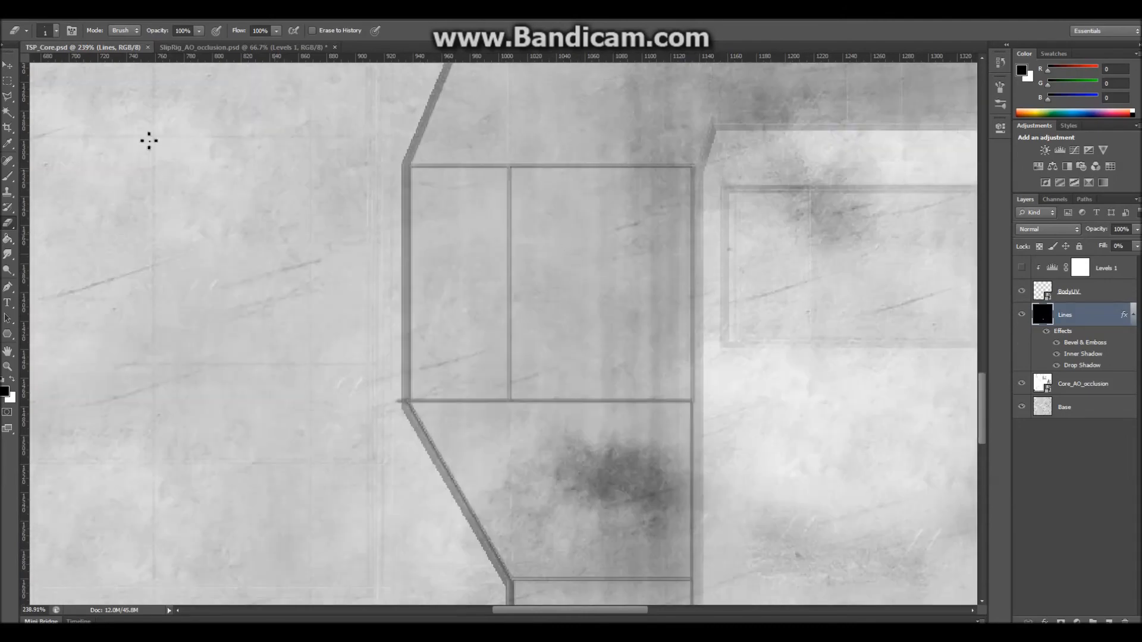
left_click(8, 81)
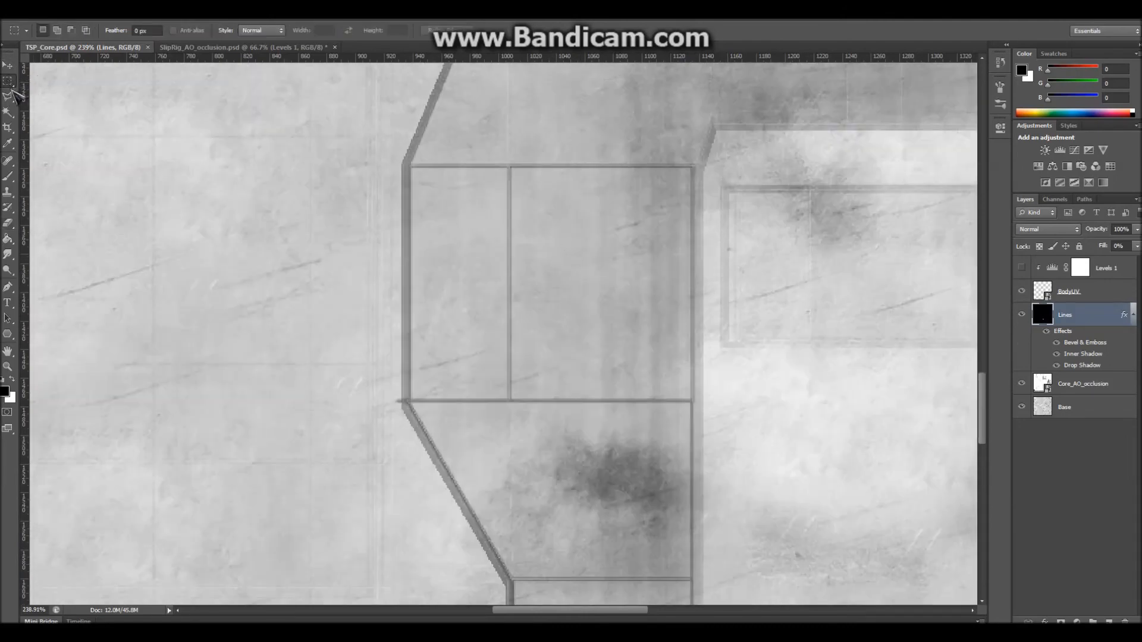
right_click(8, 85)
left_click(8, 85)
left_click_drag(530, 204, 597, 361)
key("Up")
key("Up")
key("Up")
key("Up")
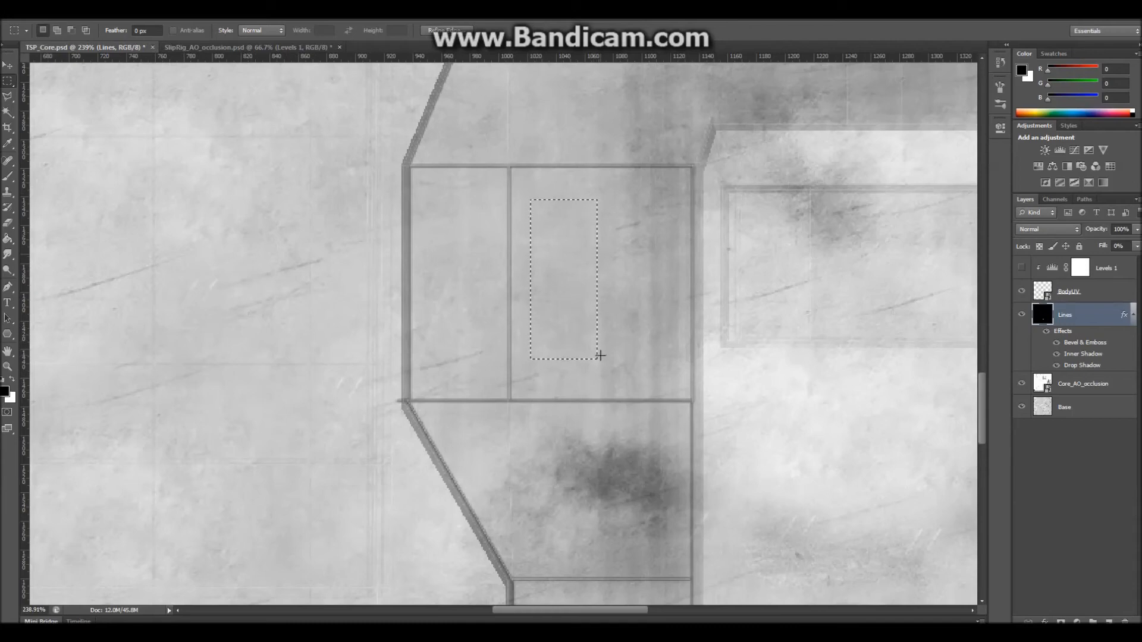
key("alt+BackSpace")
left_click(639, 349)
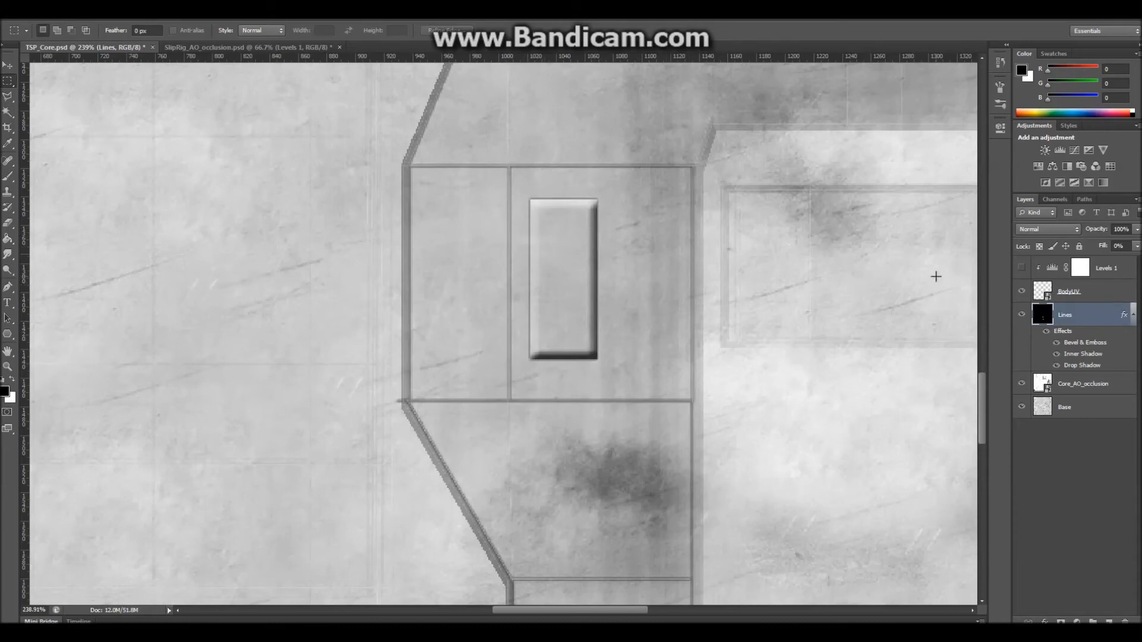
Set the Lines layer's Bevel & Emboss direction to Up, lower its depth to 83% and reduce its size
double_click(1092, 321)
left_click_drag(377, 115, 862, 259)
left_click(651, 282)
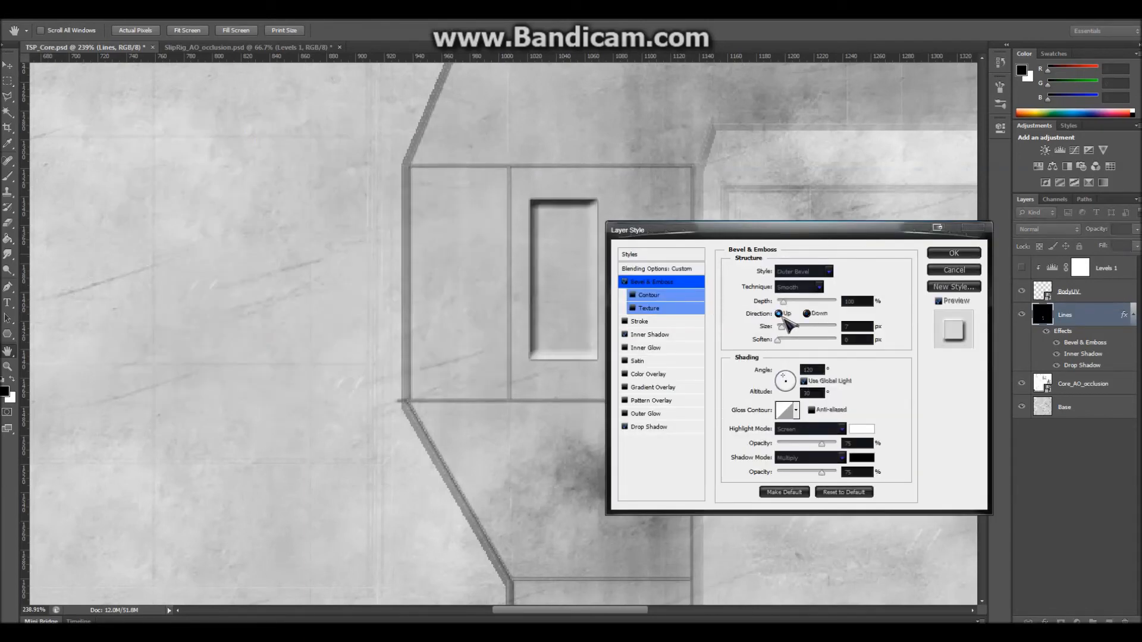
left_click_drag(784, 301, 780, 331)
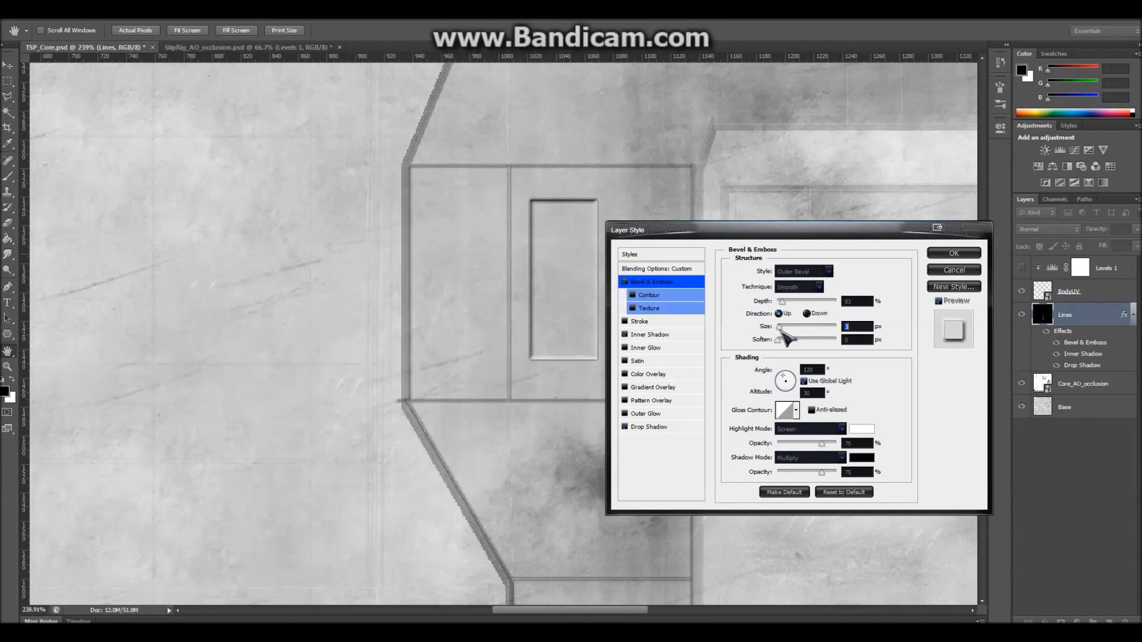
left_click(953, 253)
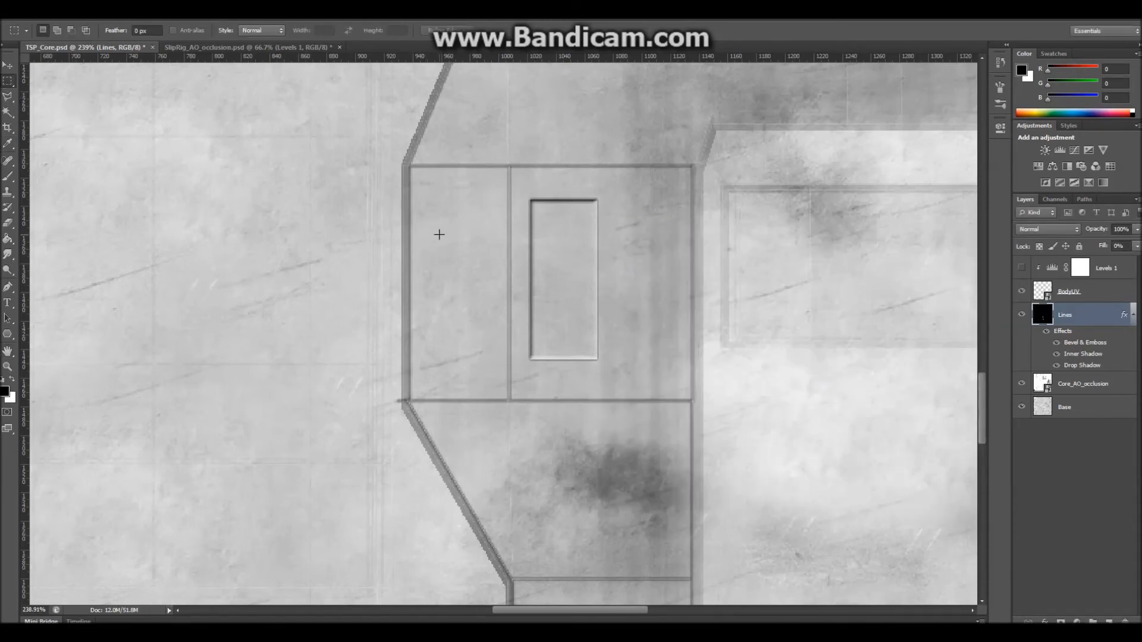
Cut a horizontal arm out of the Lines layer, running from the tall rectangle across the divider line into the narrower panel
left_click_drag(439, 256, 544, 301)
key("alt+BackSpace")
key("ctrl+d")
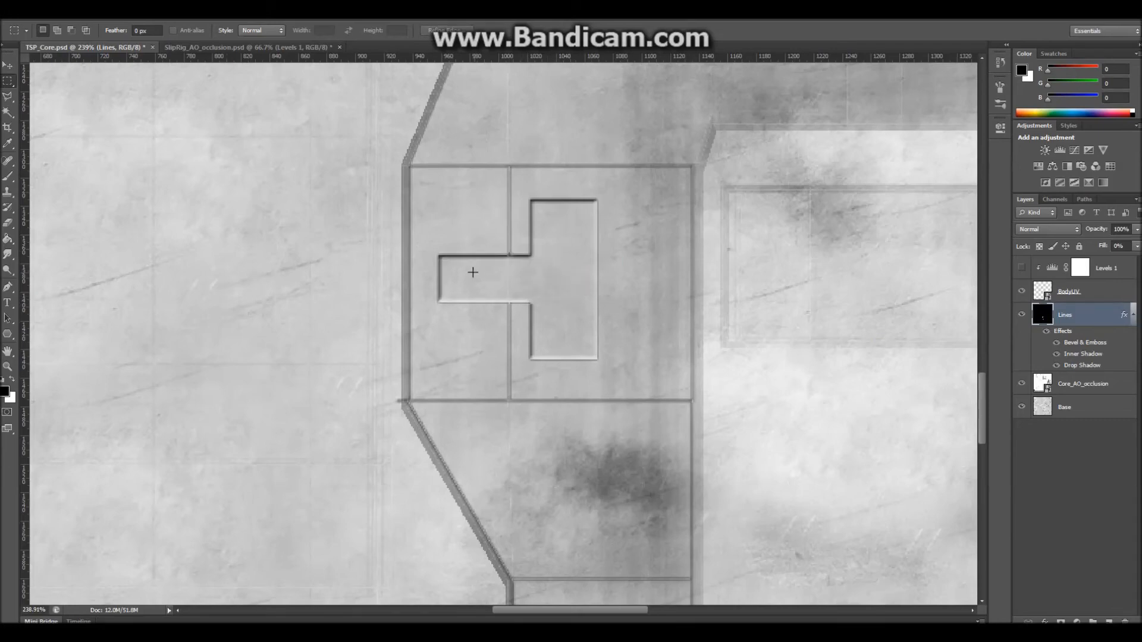
Fill a horizontal bar and two small vertical blocks, one above and one below it, inside the T-shaped recess
left_click_drag(455, 265, 582, 291)
left_click_drag(571, 348, 544, 300, "shift")
scroll(570, 303, "up", 3, "alt")
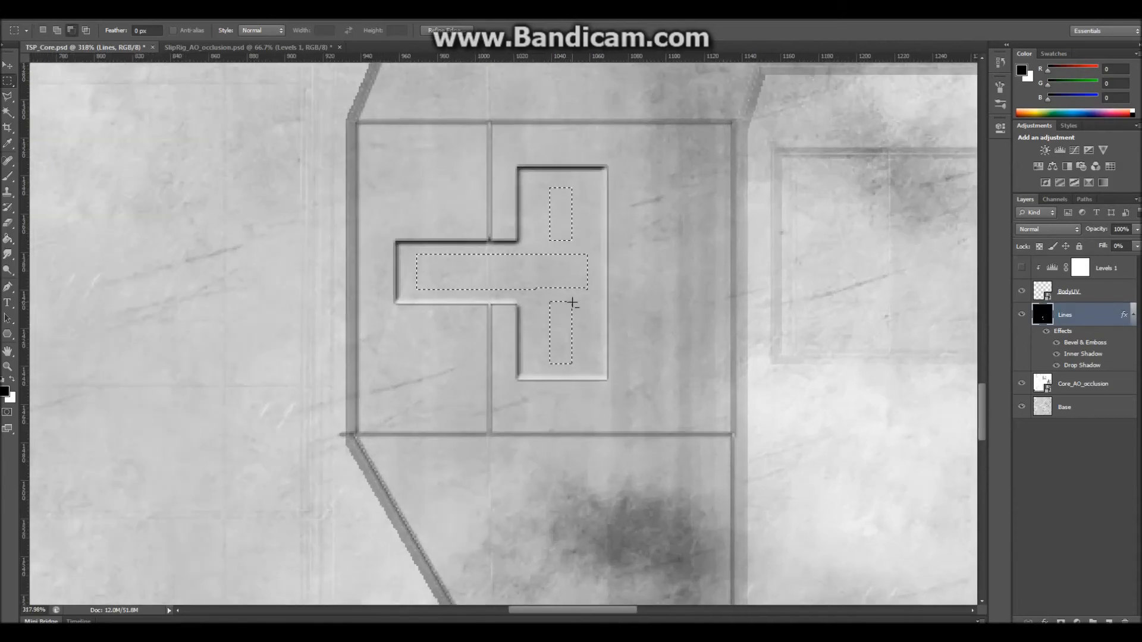
scroll(560, 302, "up", 3, "alt")
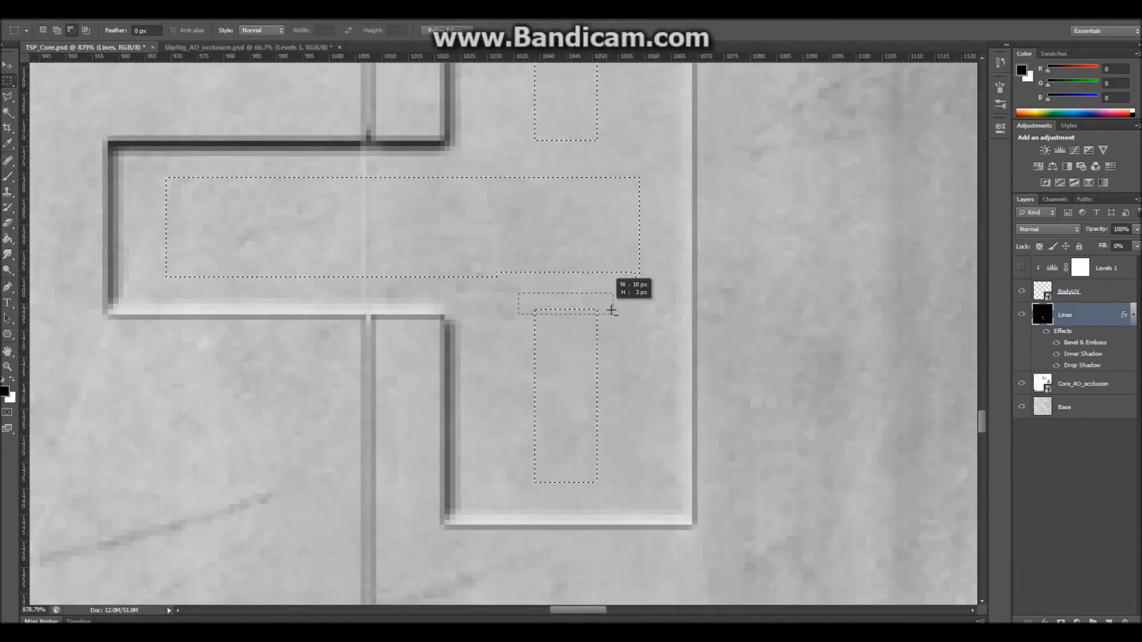
left_click_drag(482, 251, 636, 277, "shift")
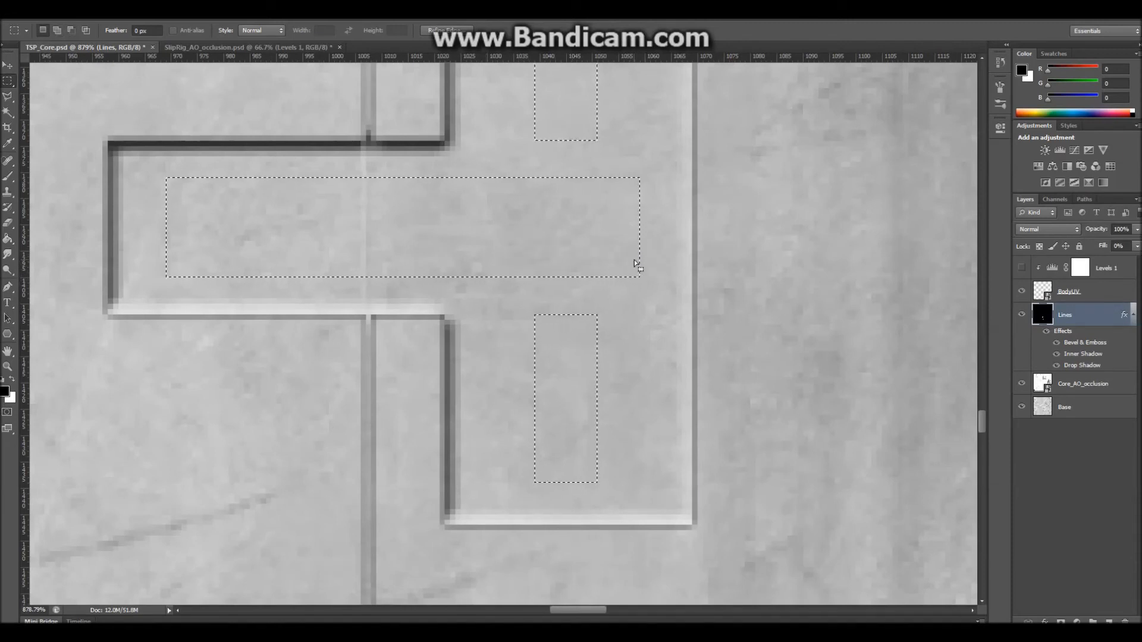
key("alt+BackSpace")
scroll(648, 260, "down", 3, "alt")
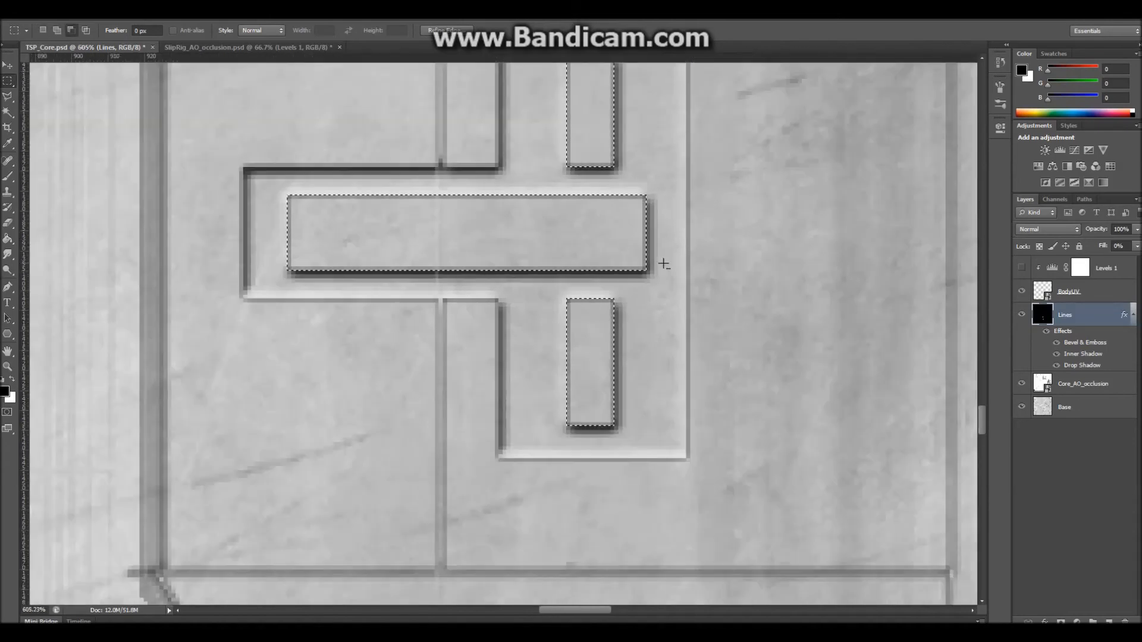
key("ctrl+d")
scroll(668, 321, "up", 3)
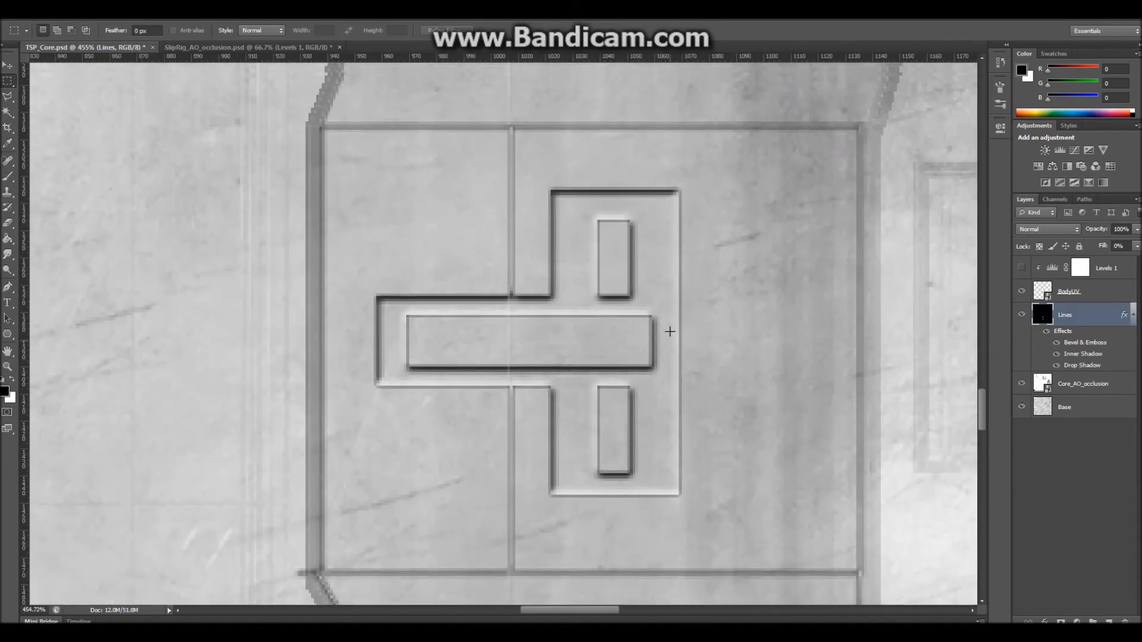
scroll(670, 331, "up", 2)
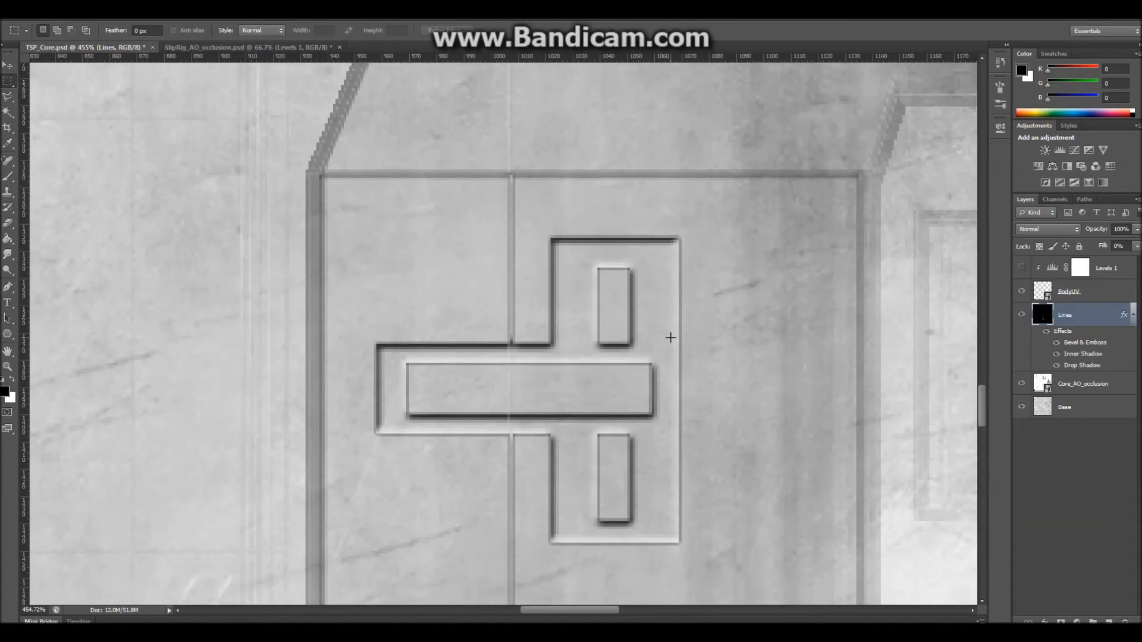
scroll(670, 337, "down", 3, "alt")
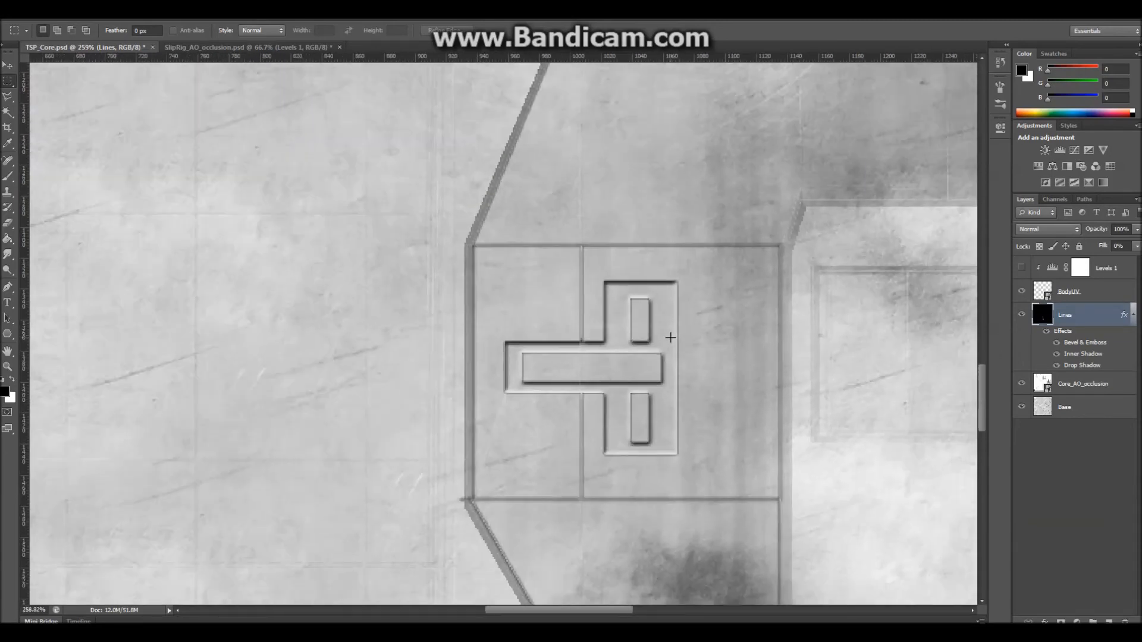
scroll(670, 337, "down", 1)
scroll(671, 337, "up", 1)
left_click(8, 112)
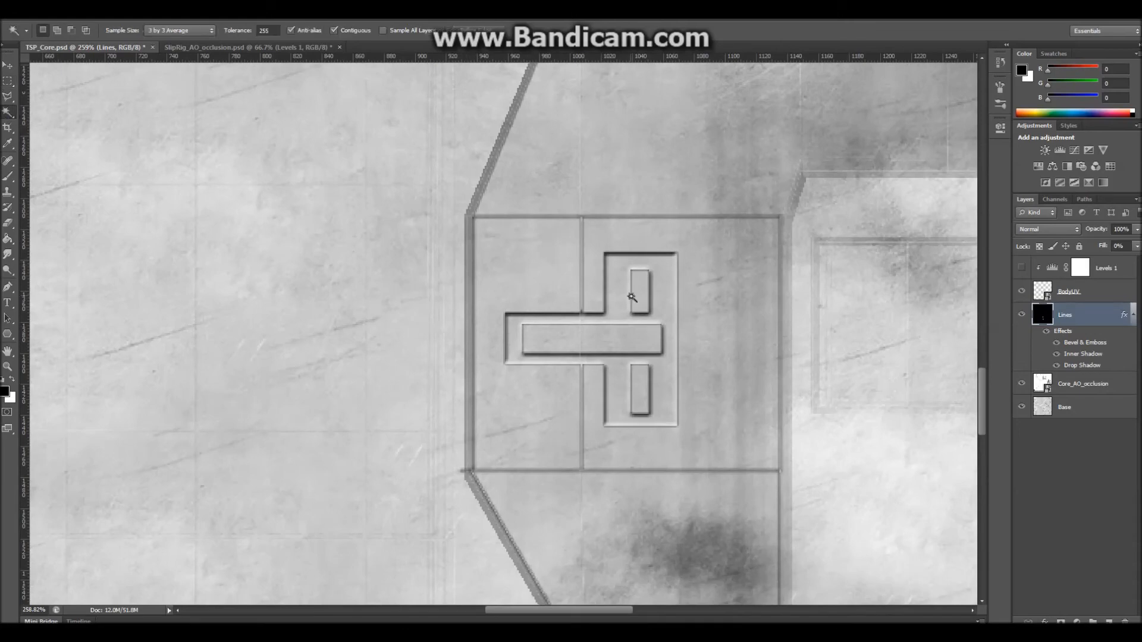
left_click(623, 289)
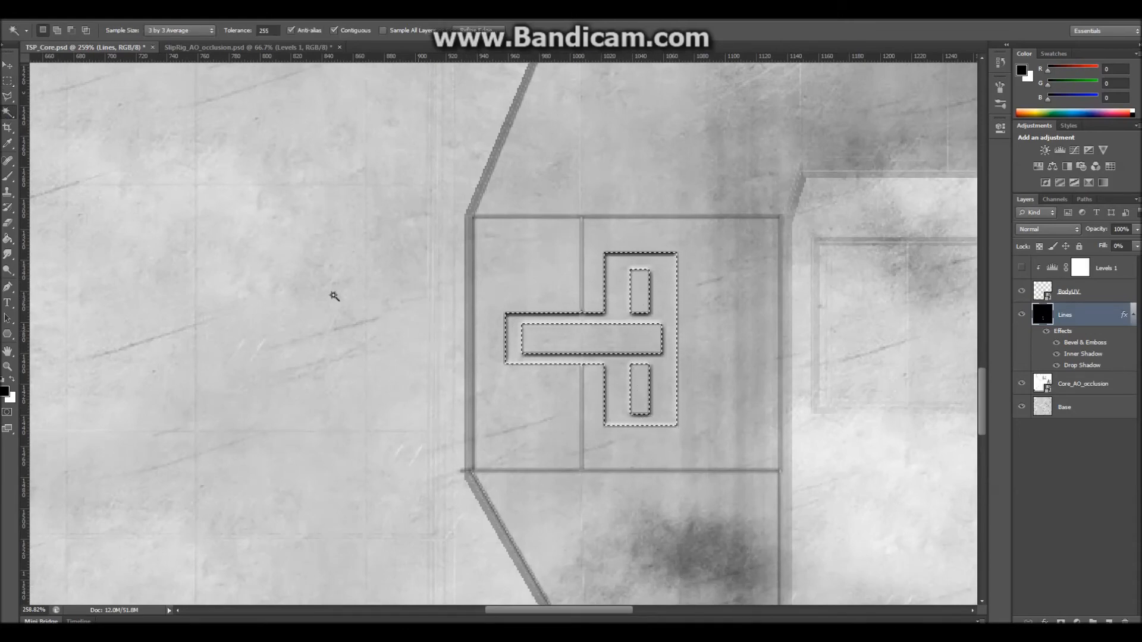
key("m")
key("ctrl+d")
Set the Lines layer's Inner Shadow to 56% opacity, 0 px distance, 15% choke and 6 px size
scroll(657, 365, "up", 5, "alt")
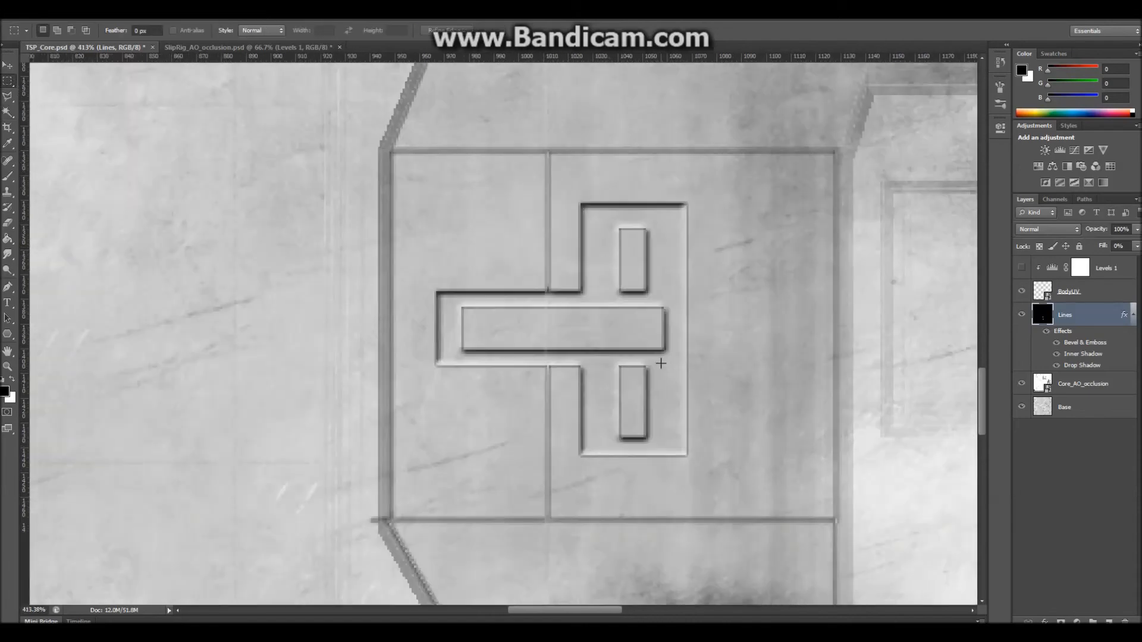
scroll(682, 325, "up", 1, "alt")
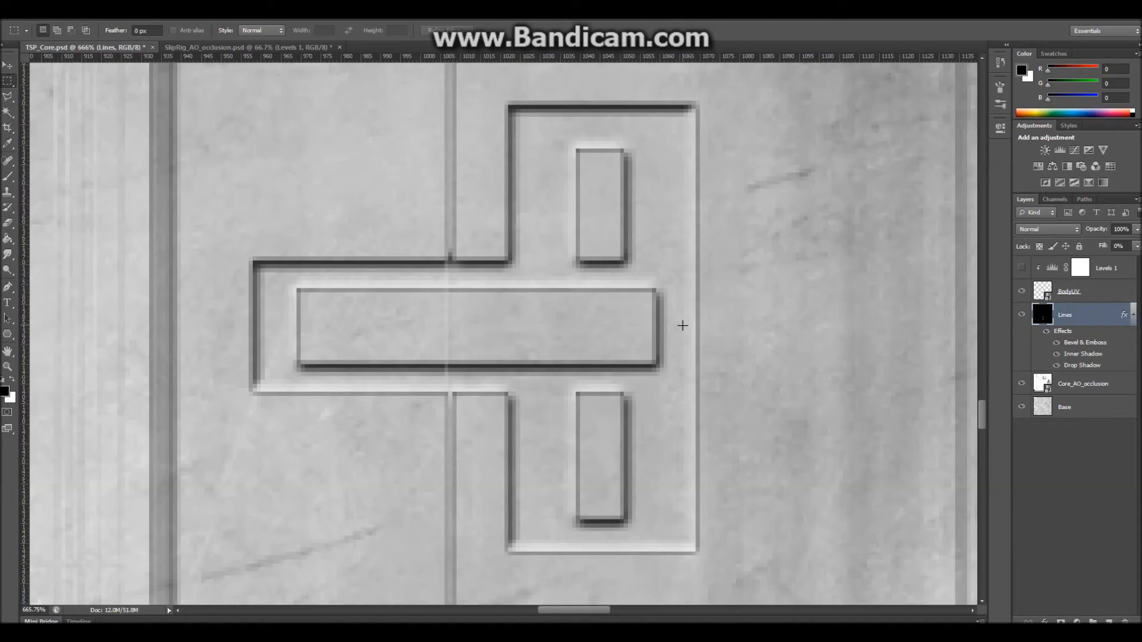
scroll(683, 325, "down", 1, "alt")
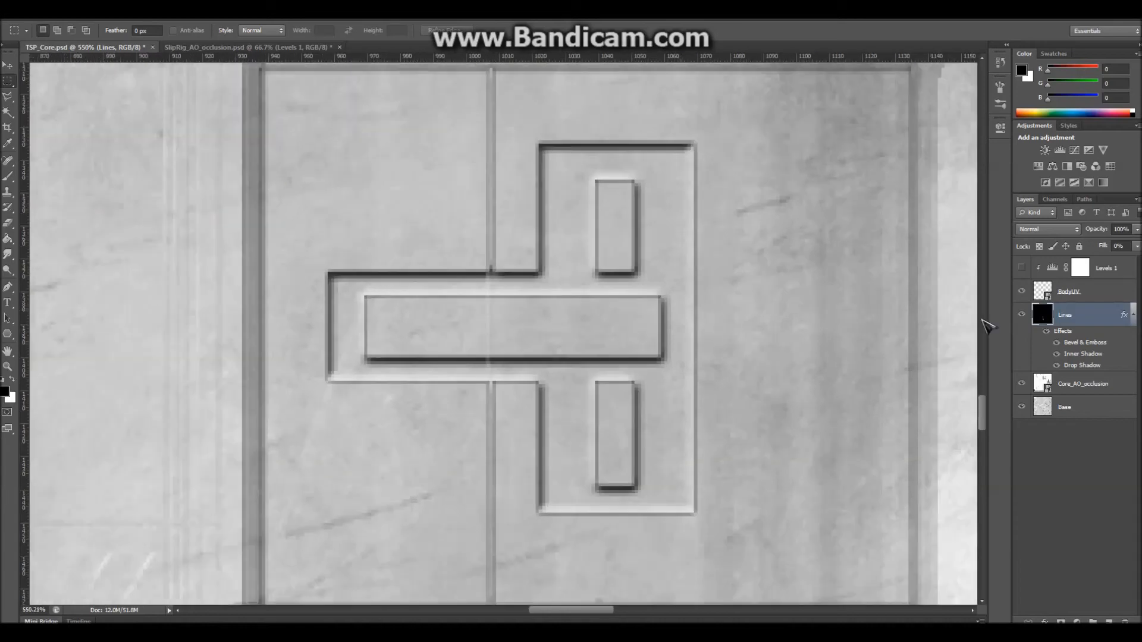
double_click(1080, 322)
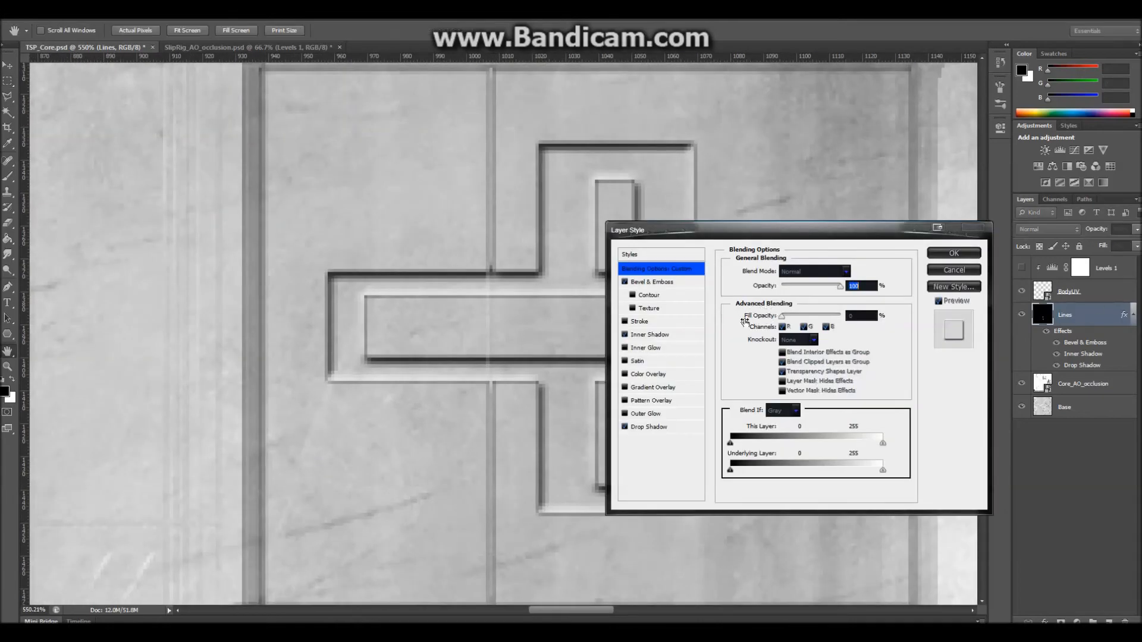
left_click(676, 336)
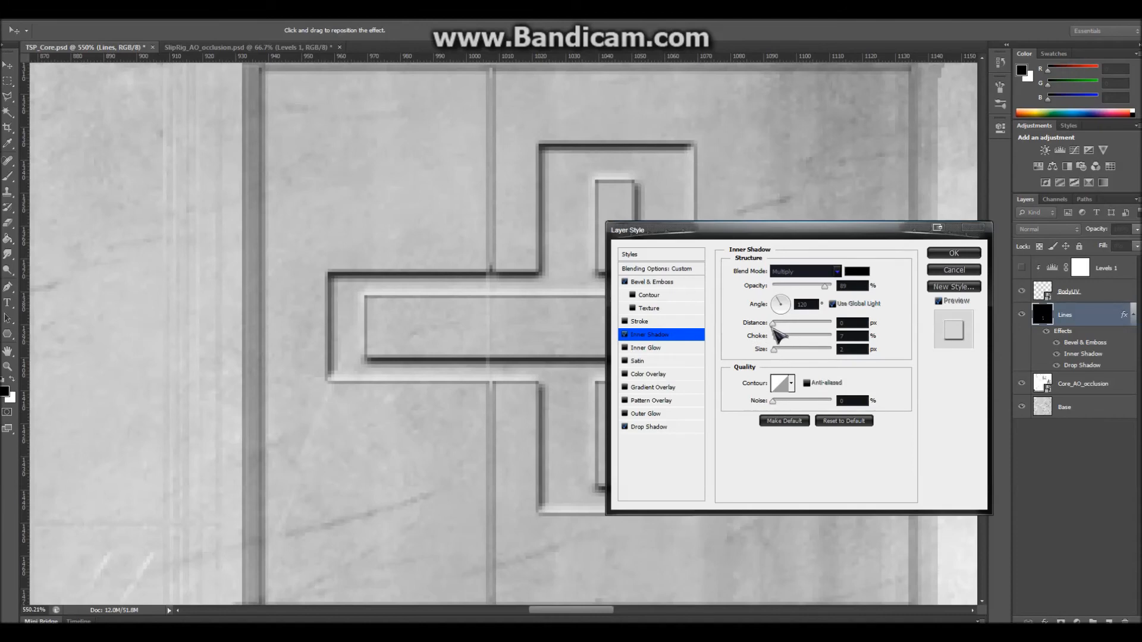
left_click_drag(774, 324, 771, 325)
left_click_drag(825, 286, 788, 286)
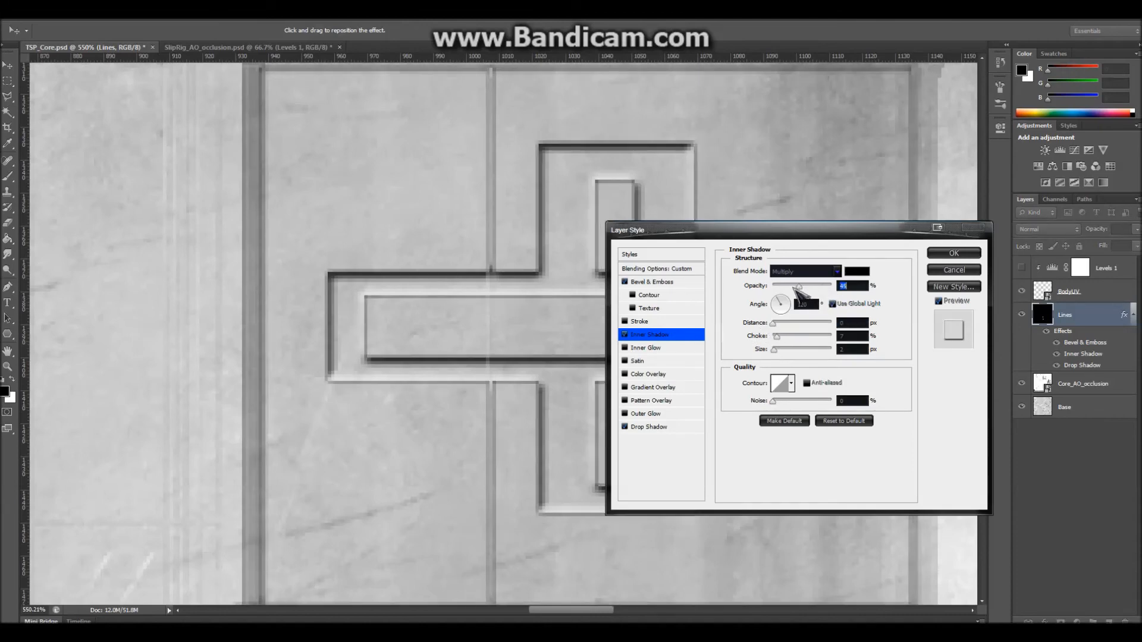
mouse_move(780, 339)
left_mouse_down()
mouse_move(805, 340)
mouse_move(778, 351)
left_mouse_up()
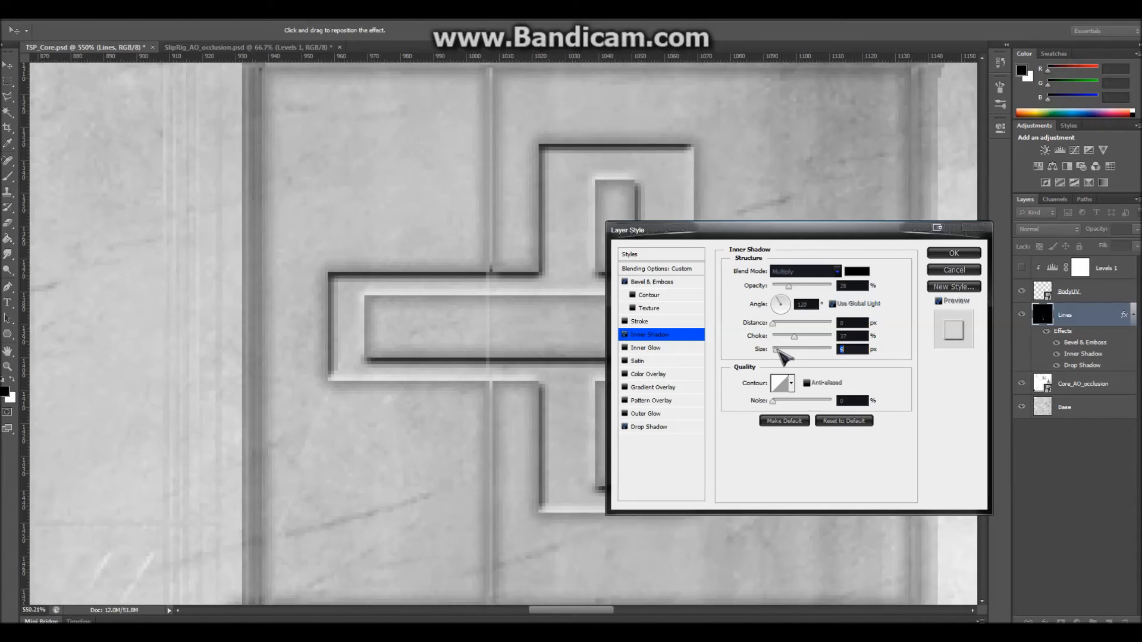
left_click_drag(789, 286, 797, 288)
left_click_drag(794, 338, 785, 337)
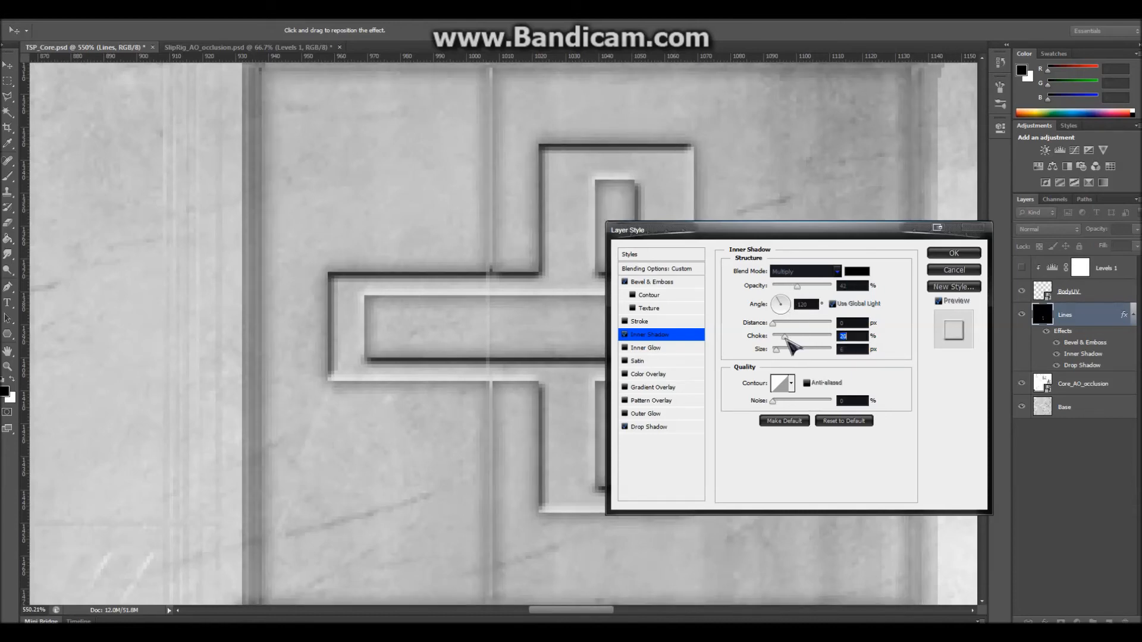
left_click_drag(798, 286, 810, 286)
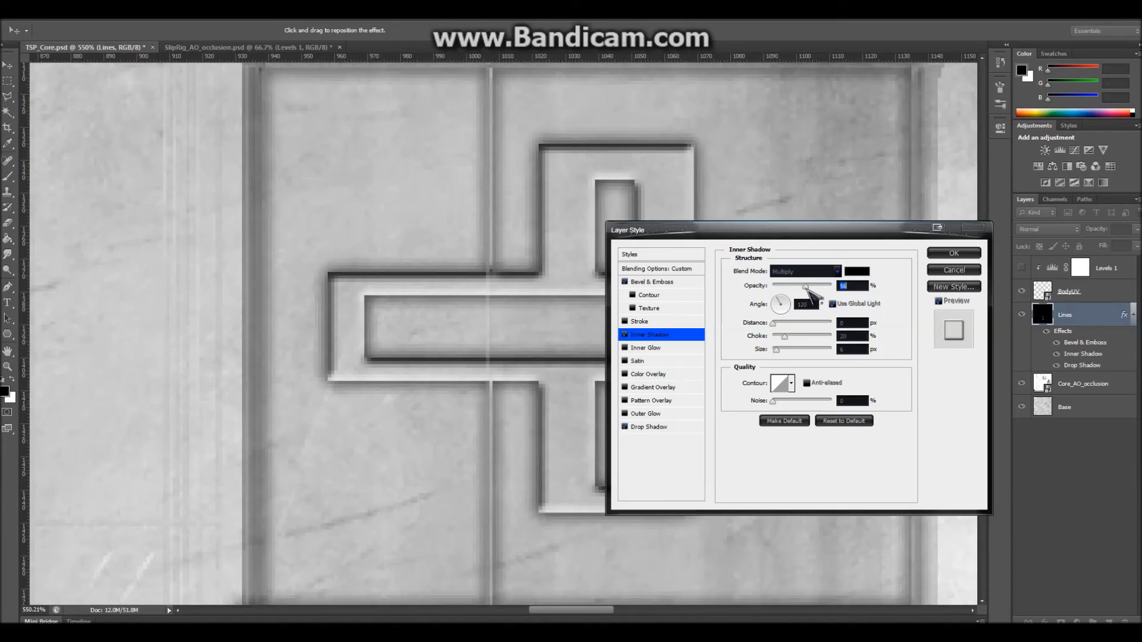
left_click_drag(785, 336, 784, 337)
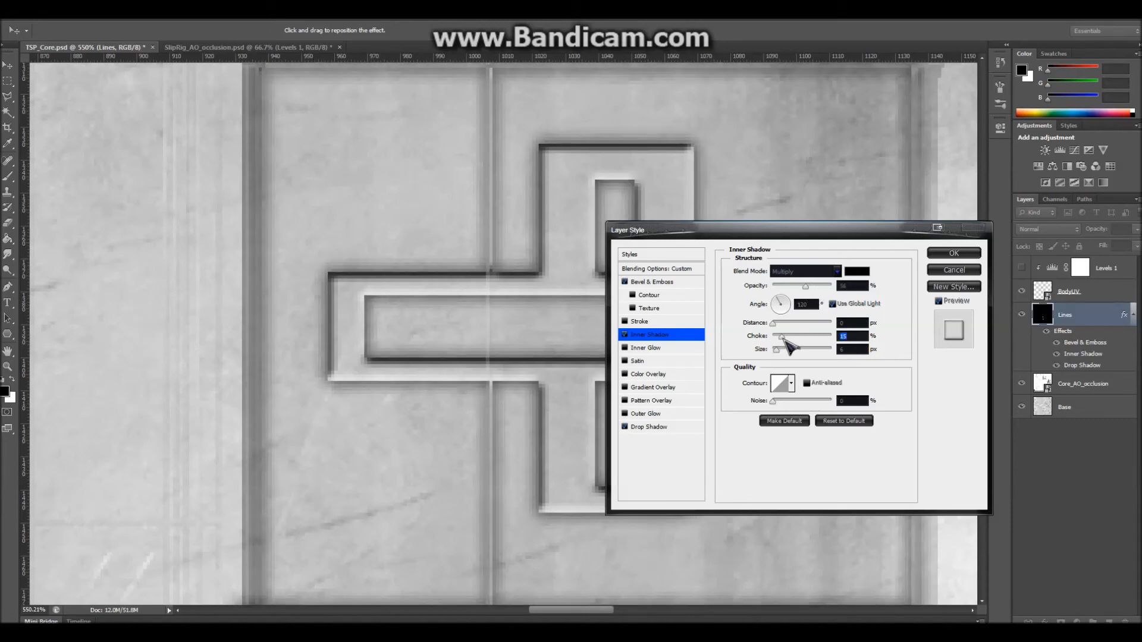
left_click(953, 253)
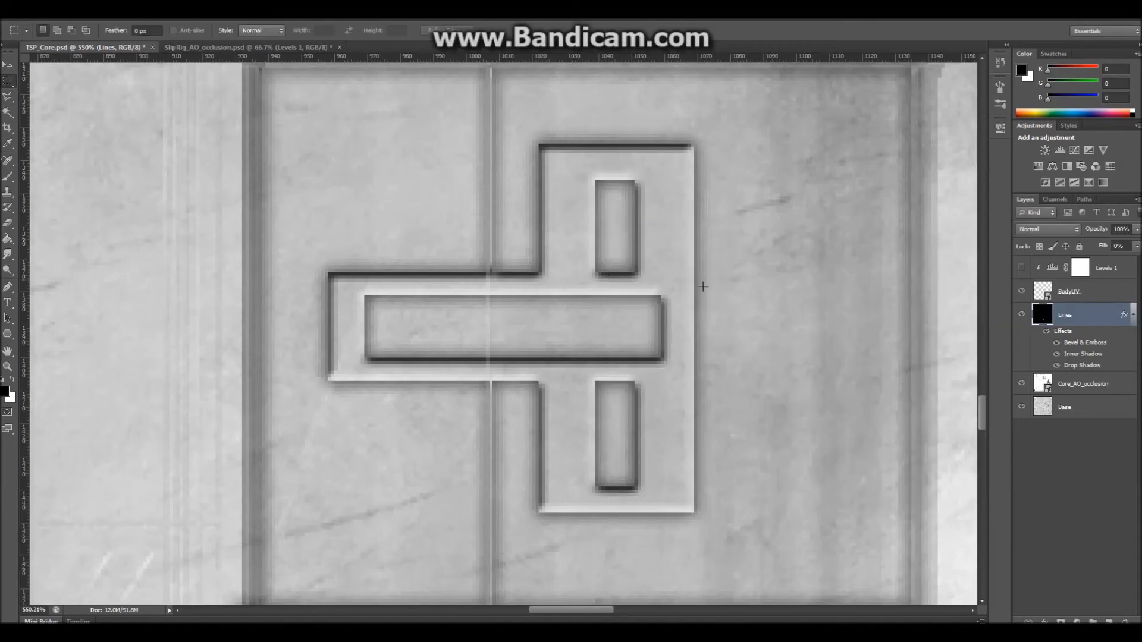
Set the Lines layer's Drop Shadow to 63% opacity and 17% spread, and increase its size
double_click(1088, 320)
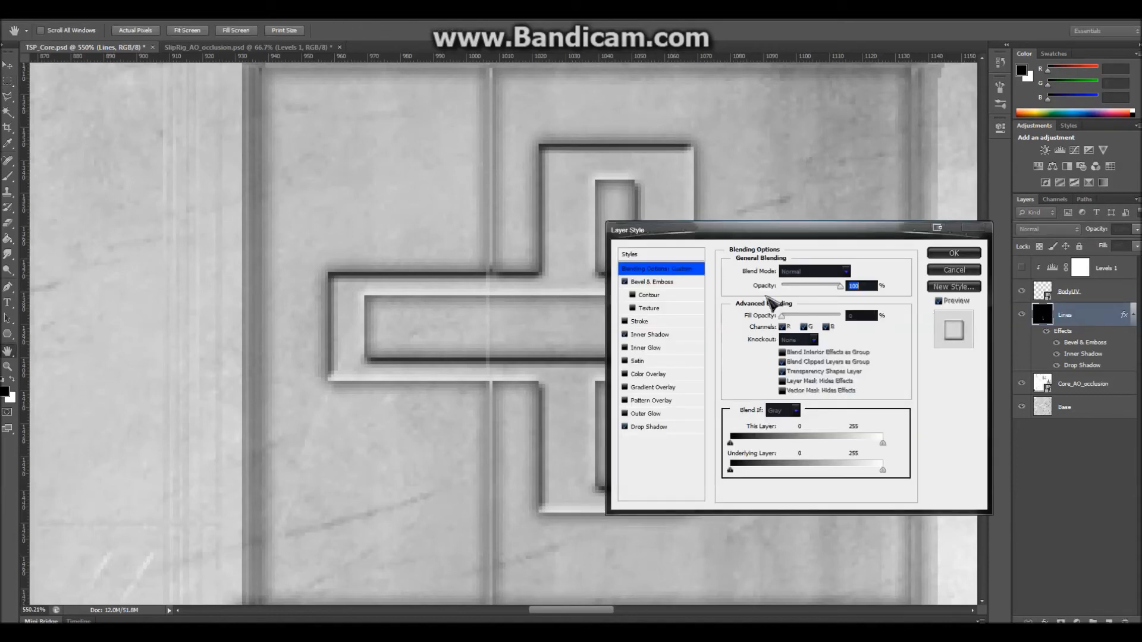
left_click(660, 427)
left_click_drag(802, 286, 810, 288)
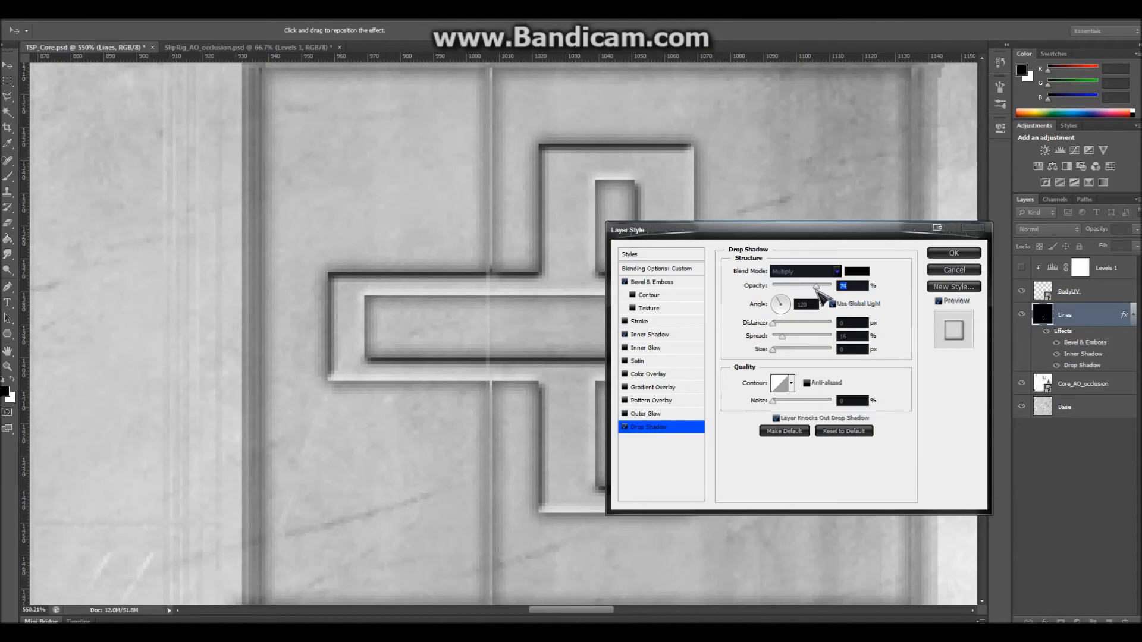
mouse_move(783, 336)
left_mouse_down()
mouse_move(794, 336)
mouse_move(779, 352)
left_mouse_up()
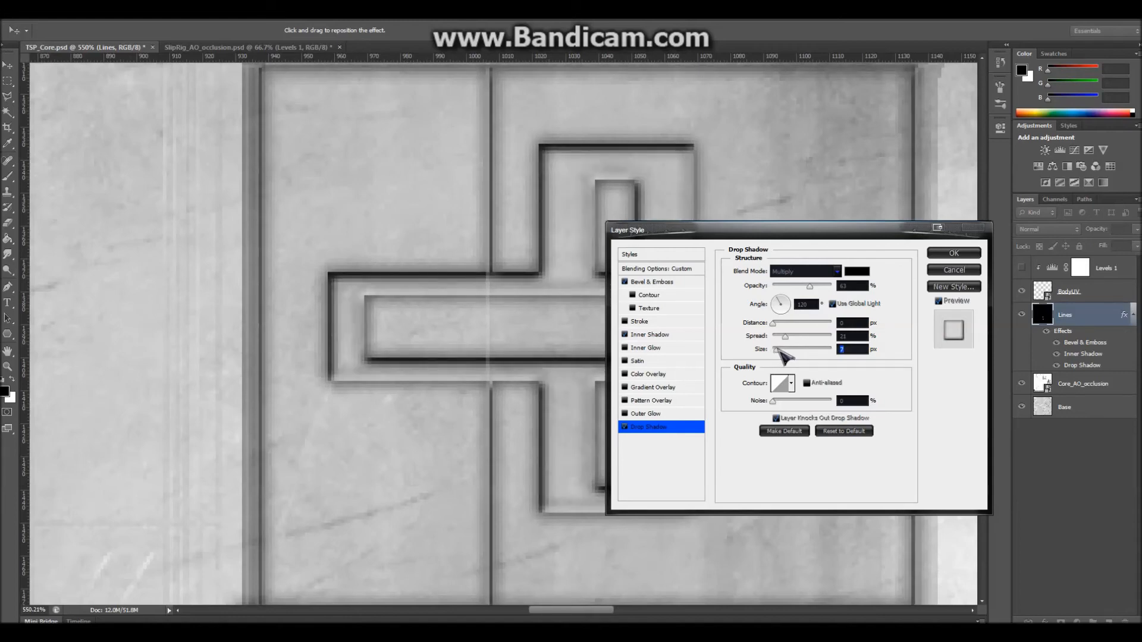
mouse_move(780, 351)
left_mouse_down()
mouse_move(804, 336)
mouse_move(783, 337)
left_mouse_up()
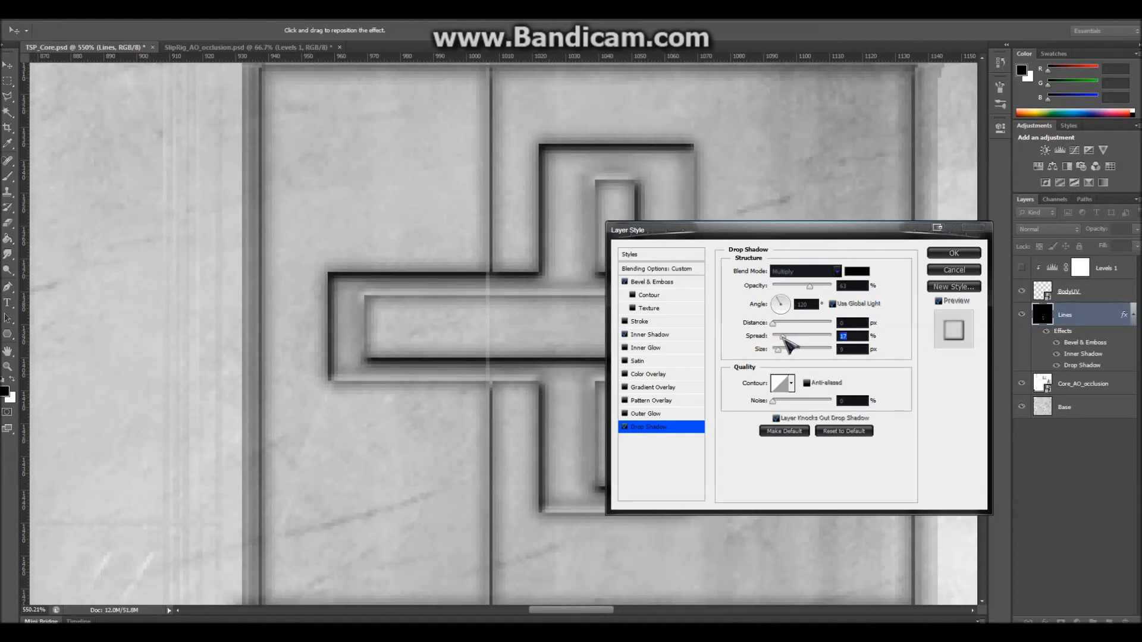
Raise the Lines layer's Bevel & Emboss depth to 164%, reduce its size and apply the layer style
left_click(663, 282)
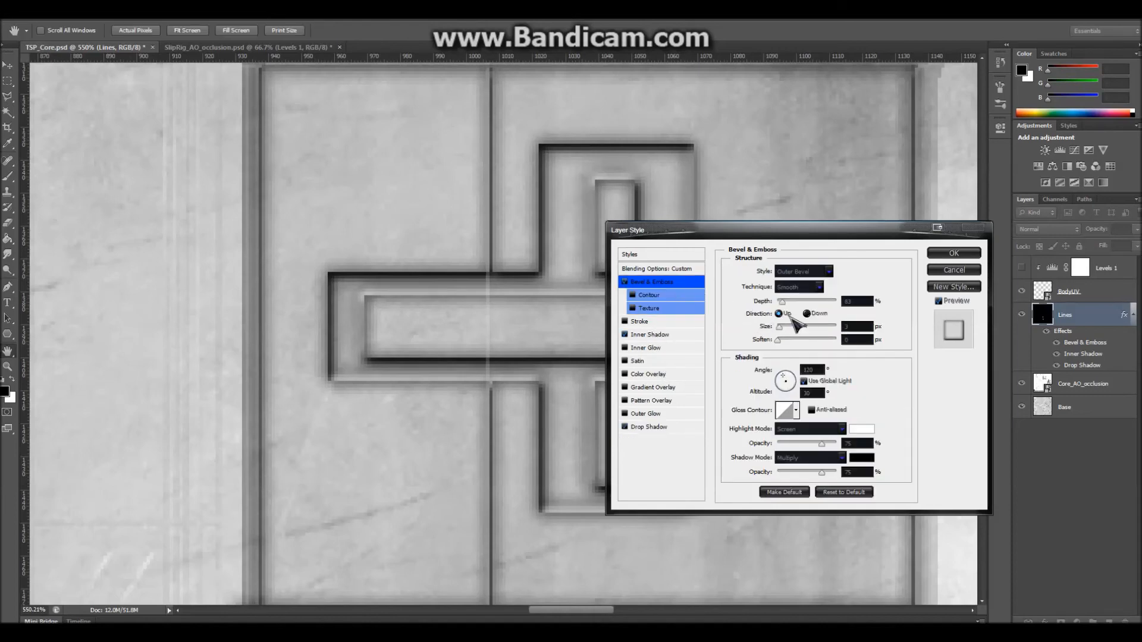
left_click_drag(782, 301, 799, 302)
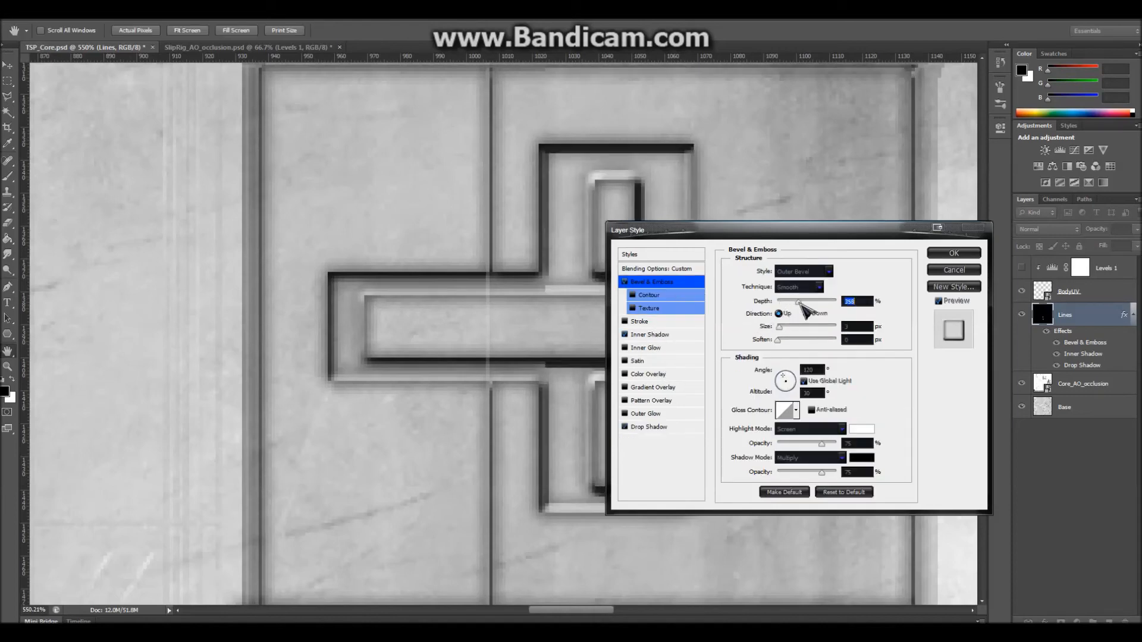
left_click_drag(812, 301, 817, 302)
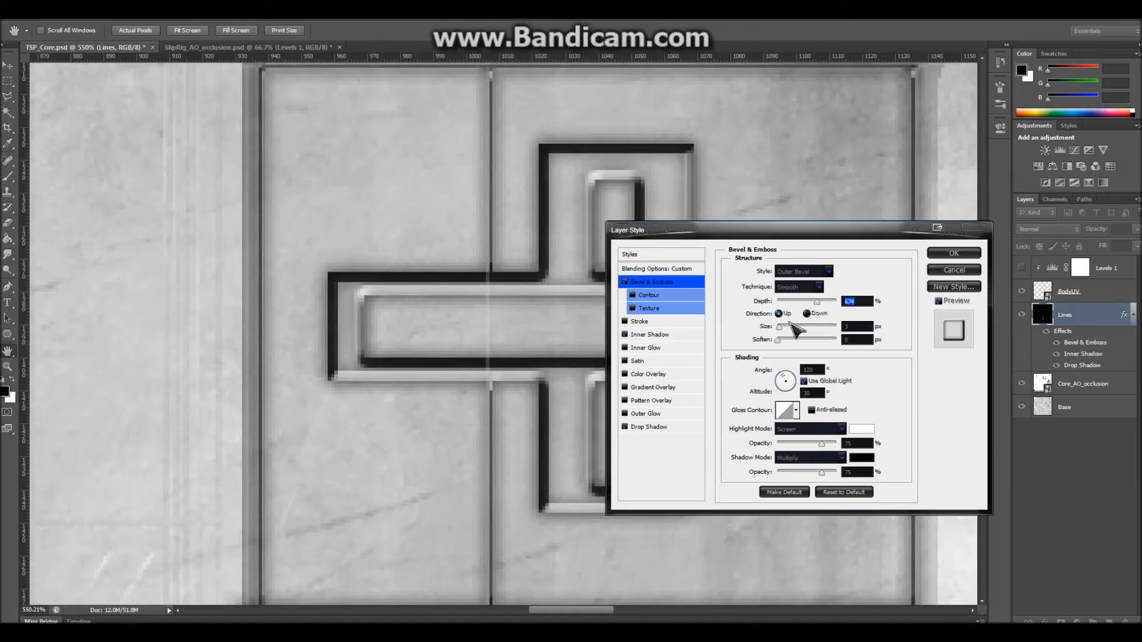
left_click_drag(782, 330, 780, 330)
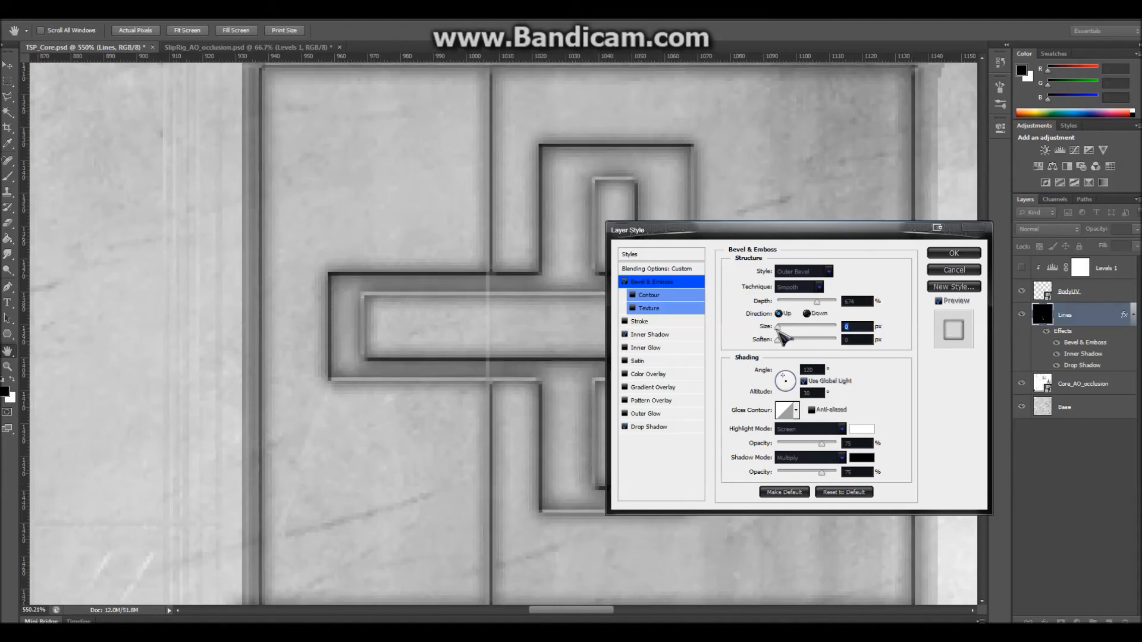
left_click_drag(817, 302, 778, 328)
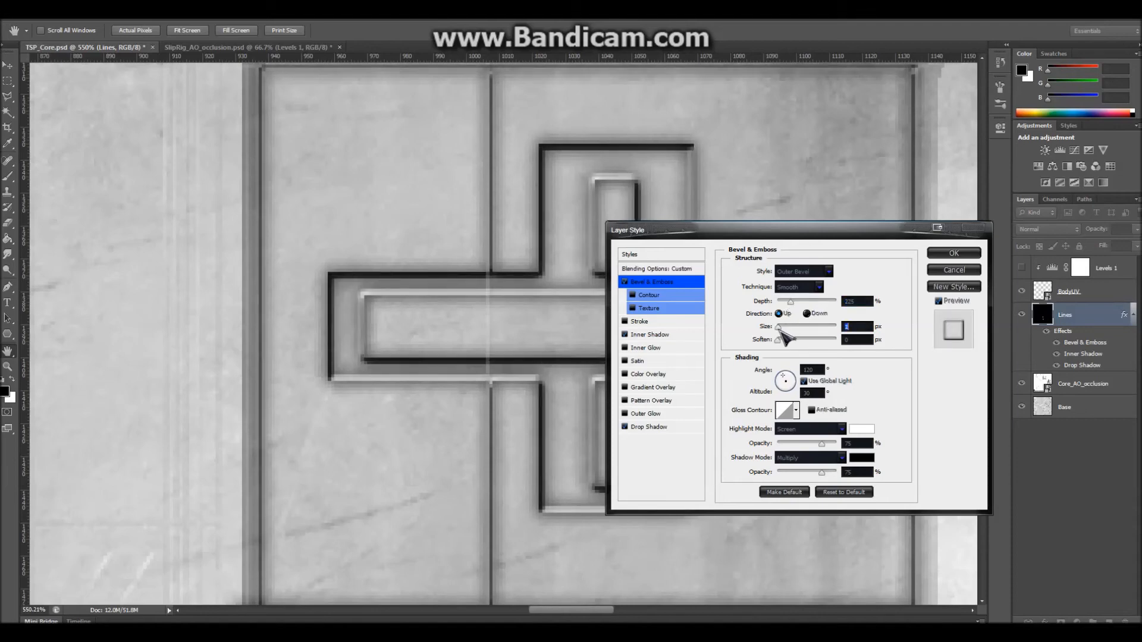
left_click_drag(791, 302, 786, 302)
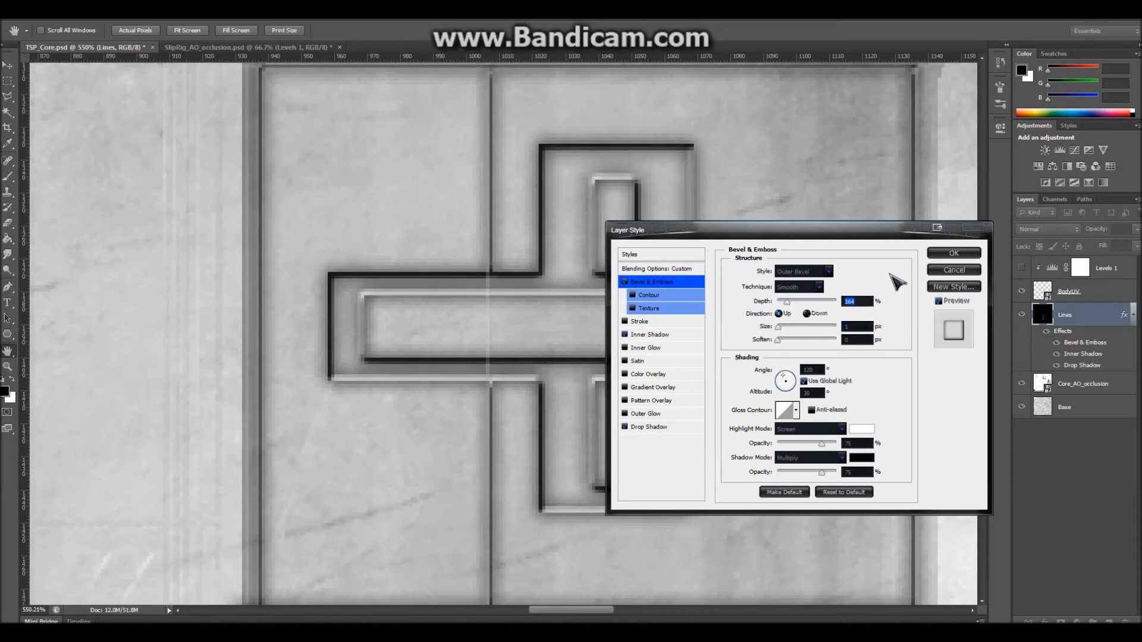
left_click(951, 254)
Widen the grooves by erasing along the vertical divider and along the square panel's top and side edges on the Lines layer
scroll(761, 330, "down", 2, "alt")
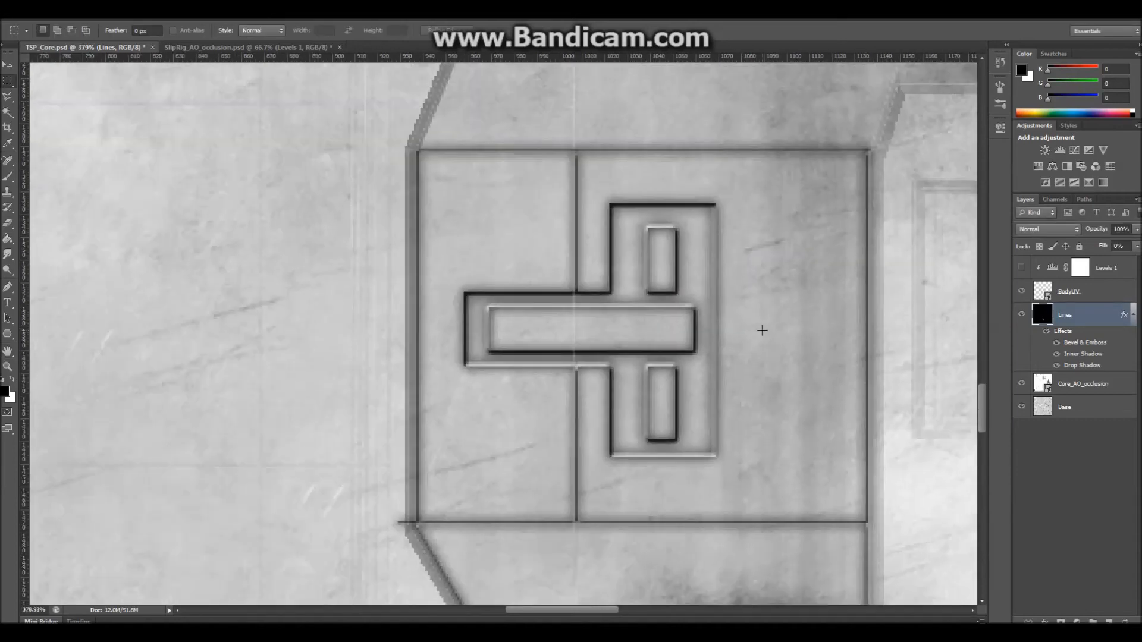
scroll(762, 330, "up", 2, "alt")
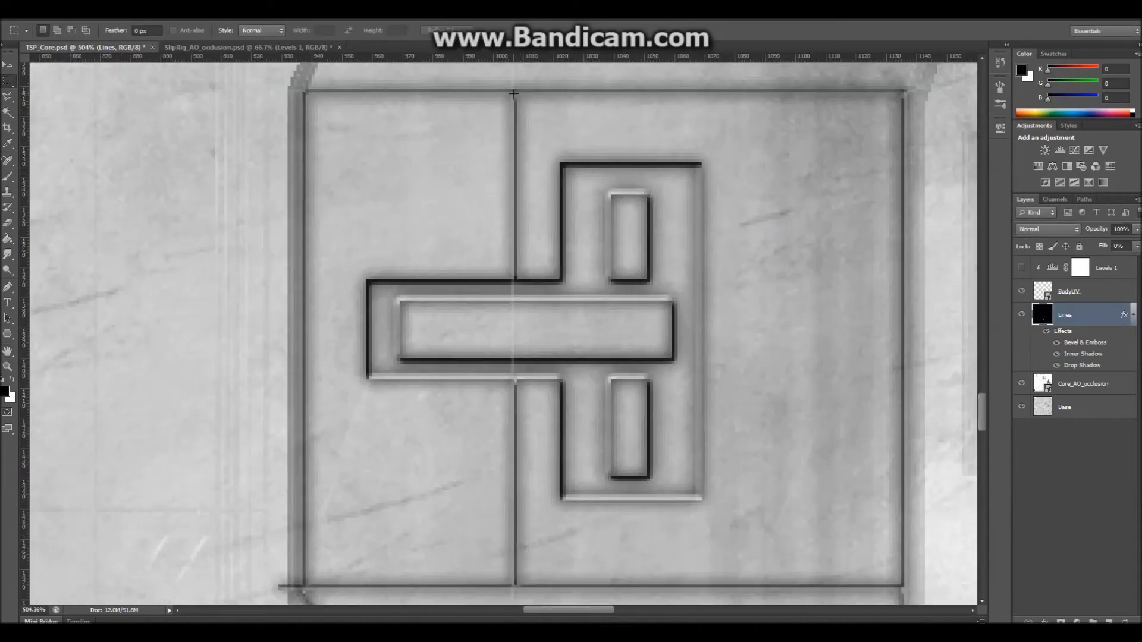
left_click(10, 224)
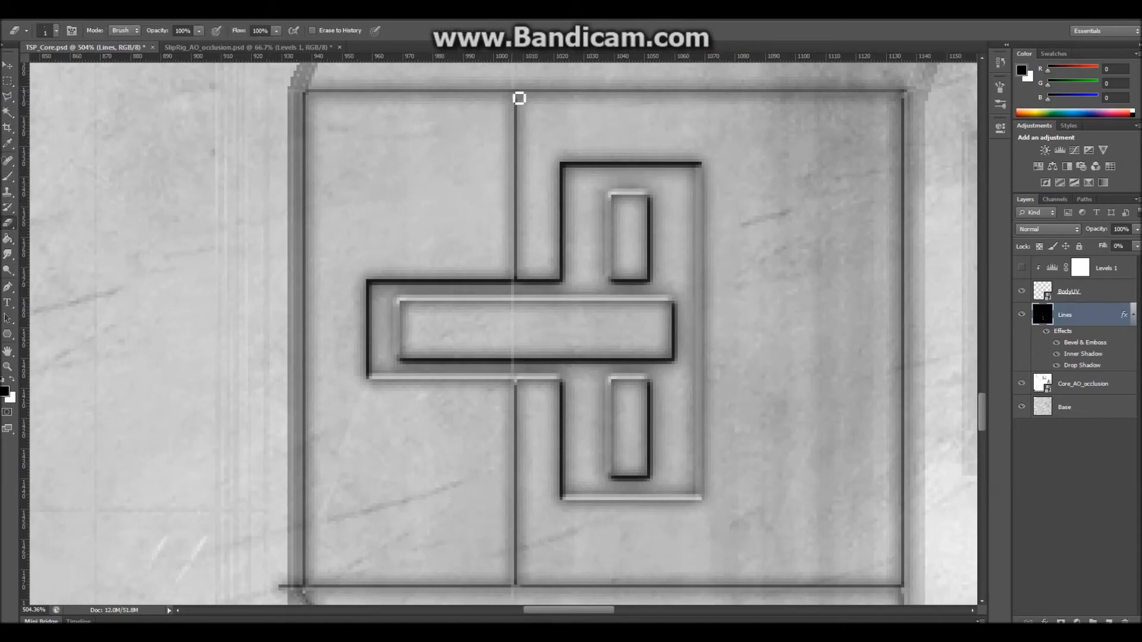
mouse_move(520, 98)
left_mouse_down()
mouse_move(505, 252)
mouse_move(515, 585)
left_mouse_up()
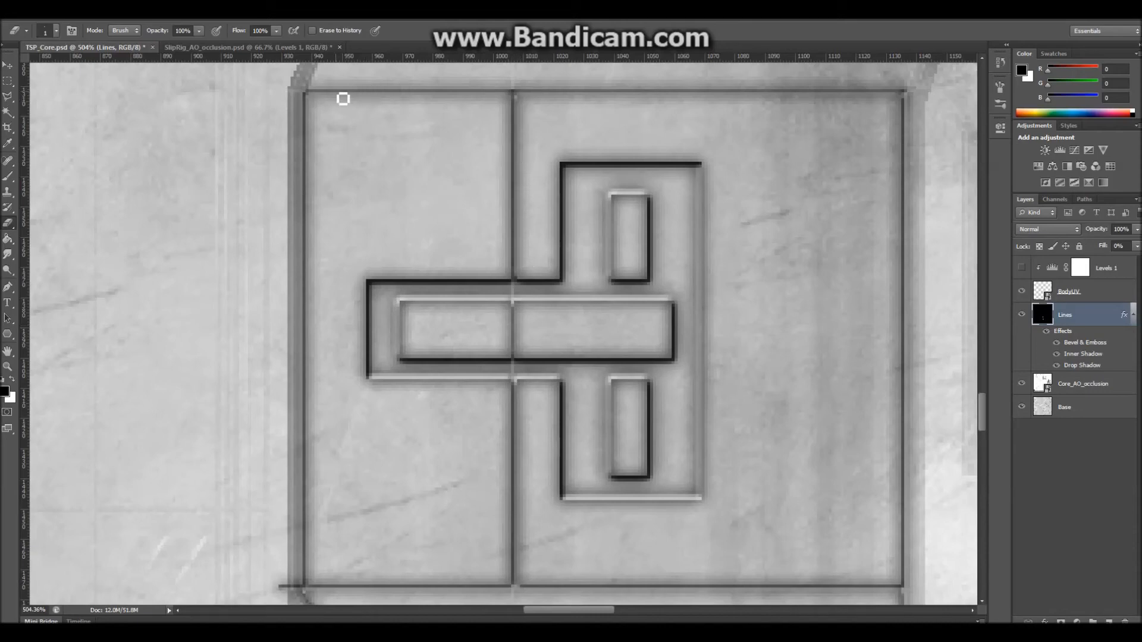
mouse_move(317, 99)
left_mouse_down()
mouse_move(906, 116)
mouse_move(905, 592)
left_mouse_up()
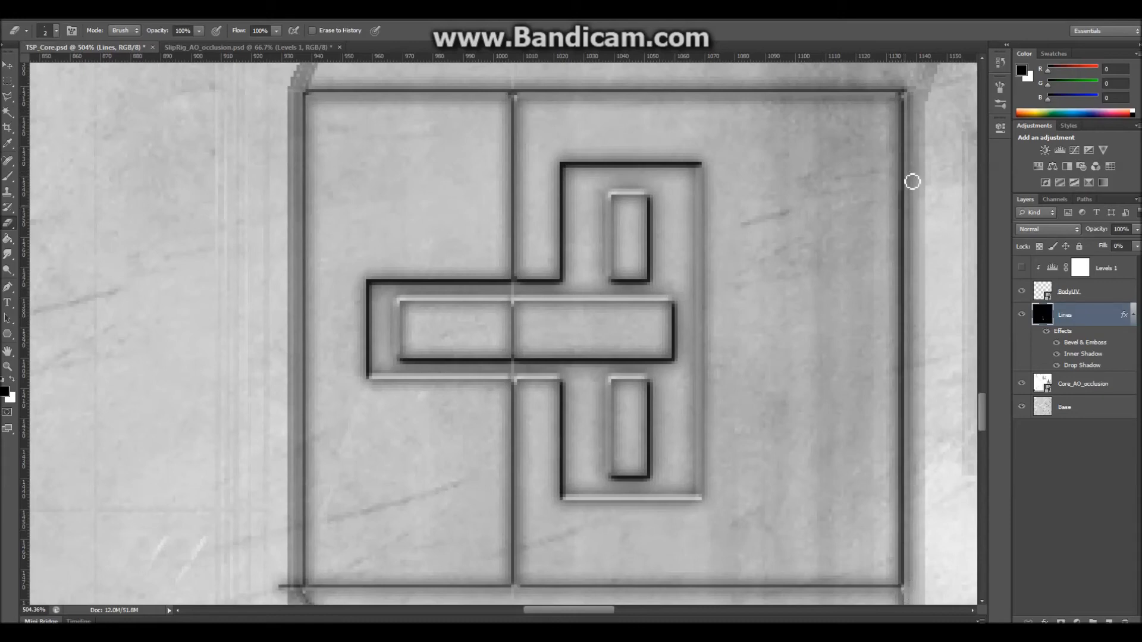
Erase along the square panel's lower edge to widen its groove, keeping all the recess work on the Lines layer
scroll(864, 311, "down", 3)
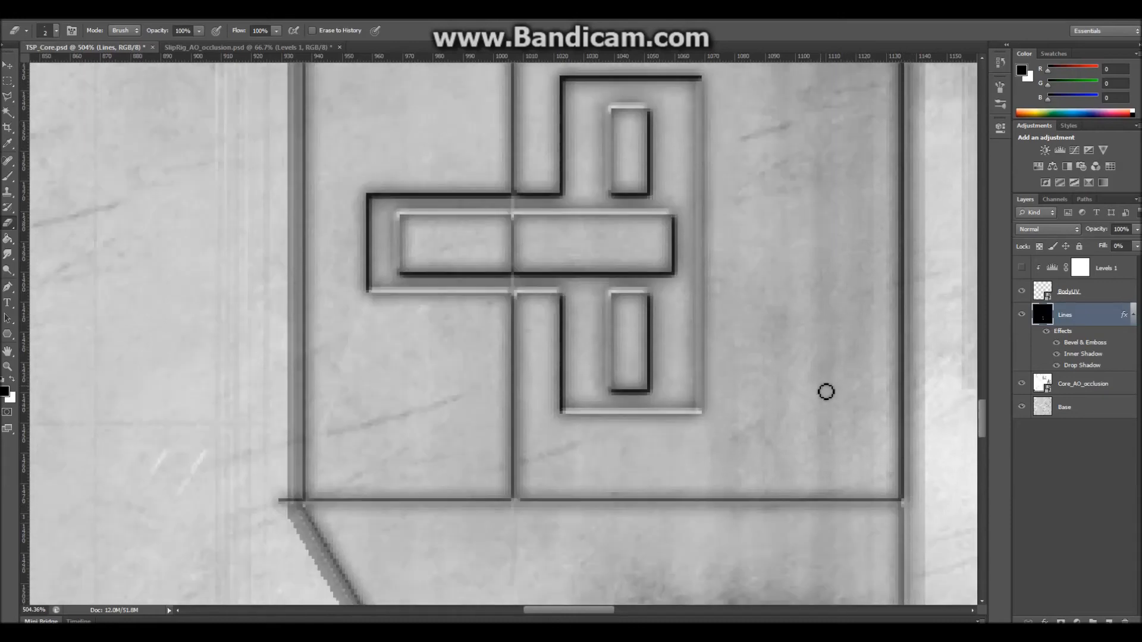
left_click_drag(307, 486, 347, 486)
key("ctrl+z")
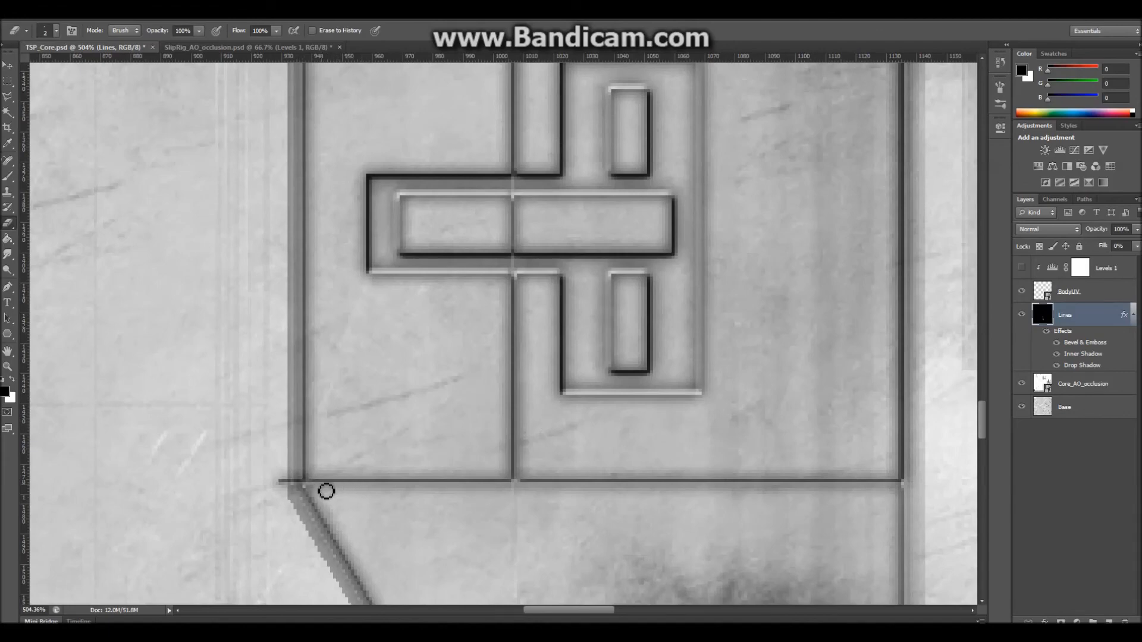
mouse_move(309, 489)
left_mouse_down()
mouse_move(611, 515)
mouse_move(902, 500)
left_mouse_up()
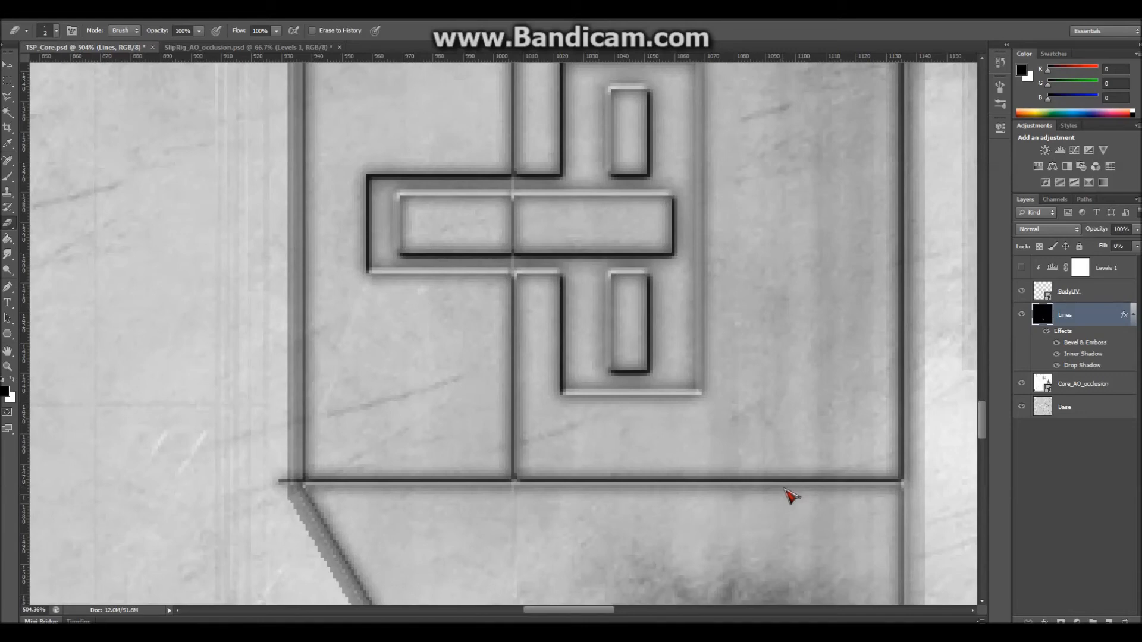
key("F12")
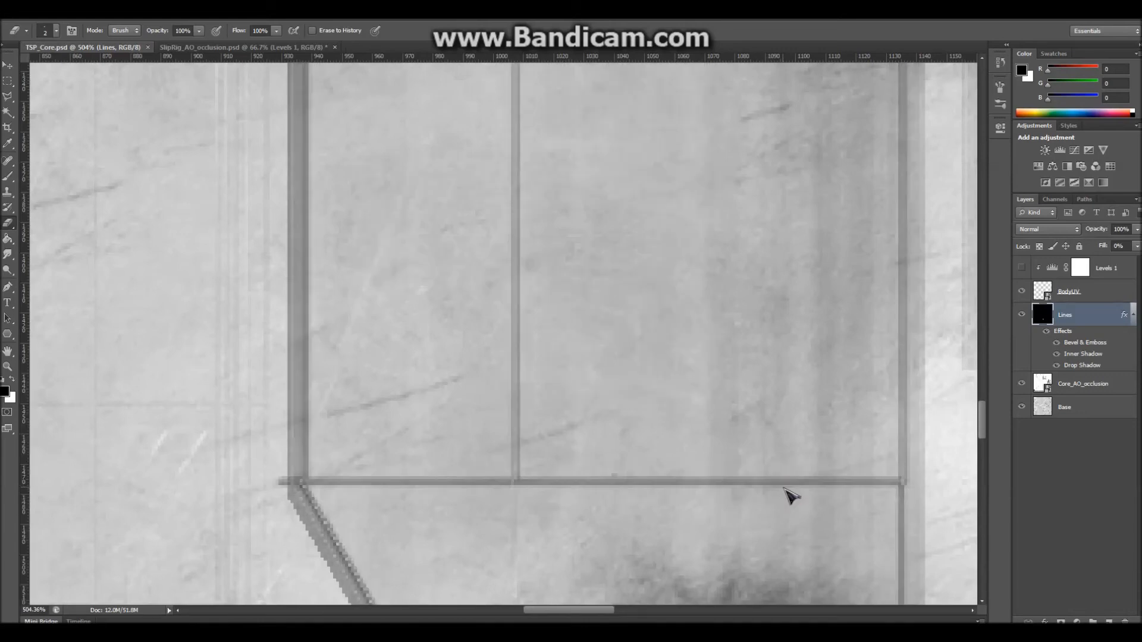
key("ctrl+z")
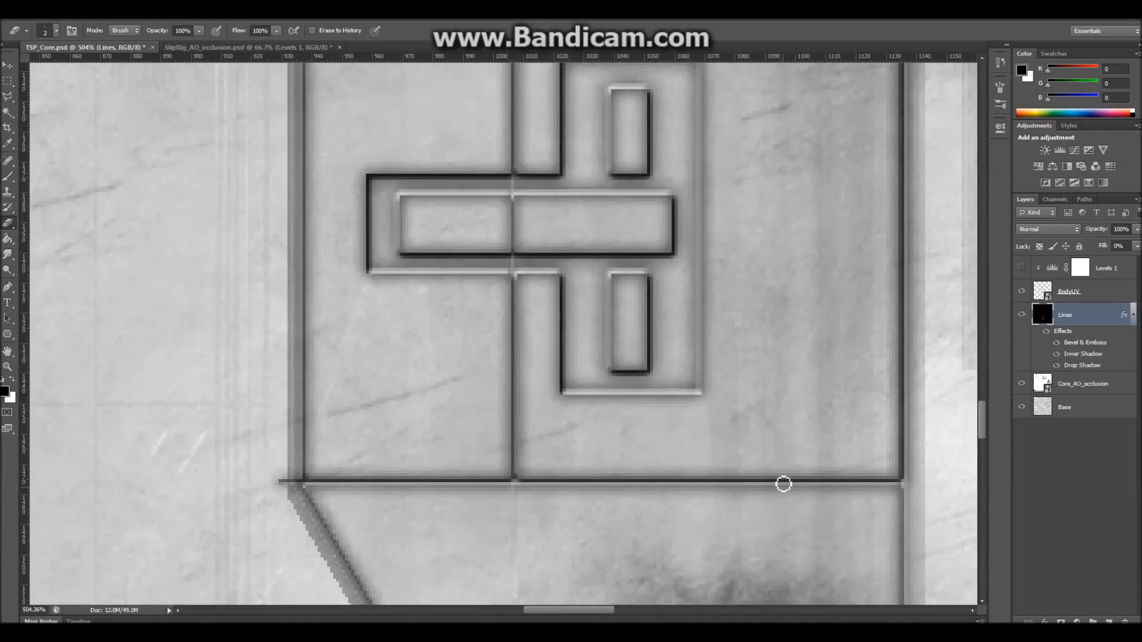
Erase two short parallel horizontal grooves joining the square panel's left edge to the end of the T-shaped recess's arm
scroll(700, 409, "down", 1, "alt")
scroll(650, 387, "up", 3)
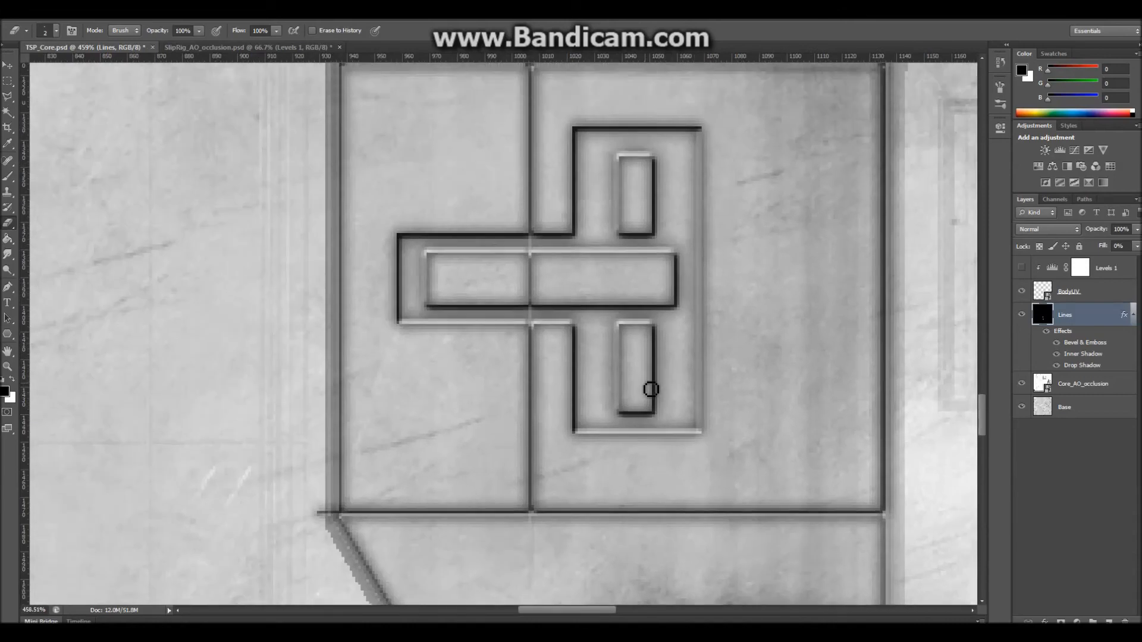
scroll(637, 438, "up", 2, "alt")
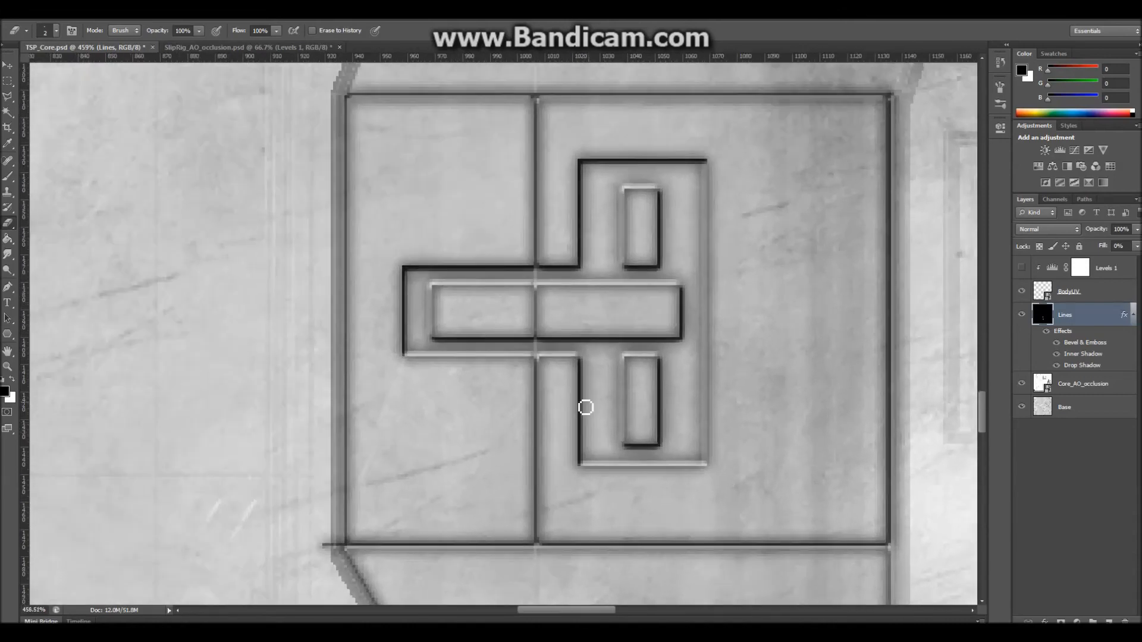
left_click_drag(350, 308, 400, 311)
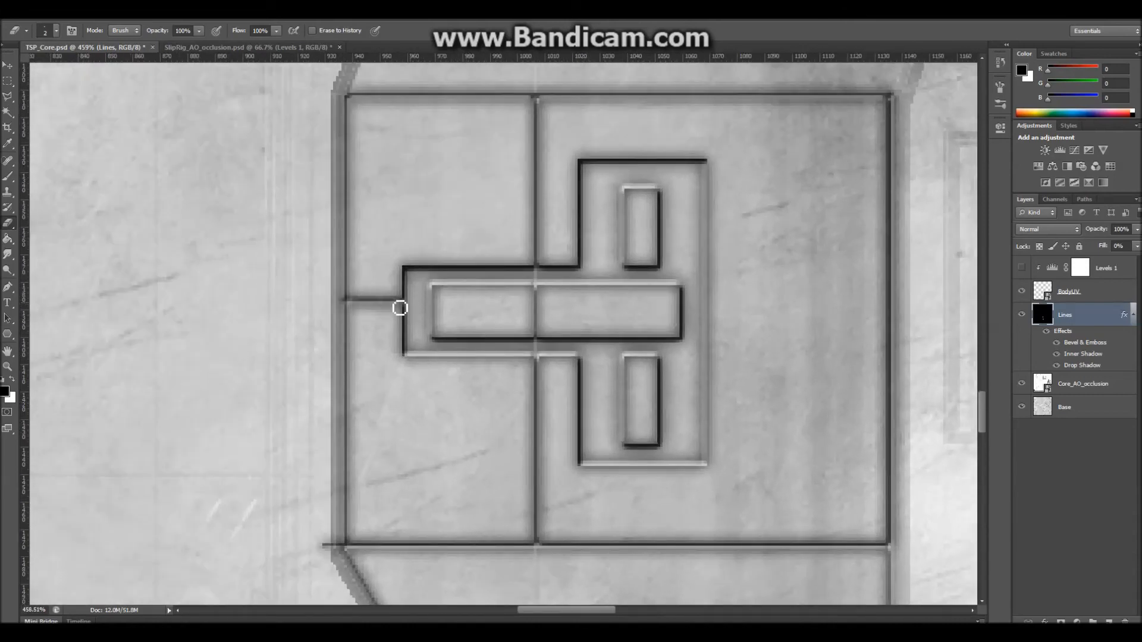
key("ctrl+s")
left_click_drag(352, 333, 405, 338, "shift")
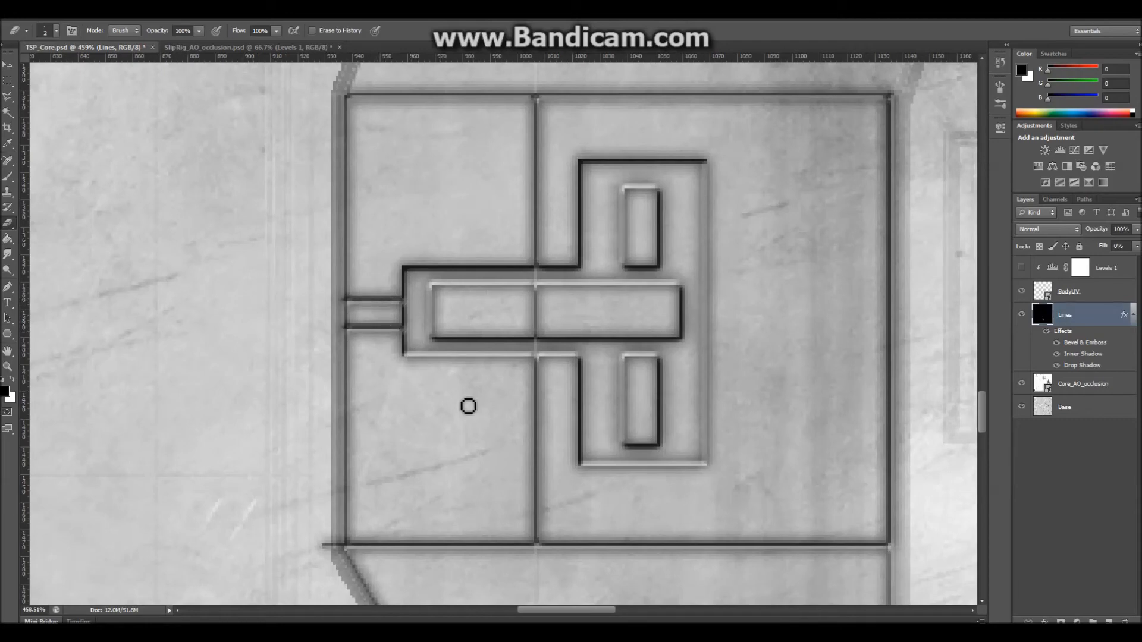
Erase two horizontal grooves across the narrower panel, one below and one above the recess's arm, ending at the divider
scroll(467, 403, "down", 1)
left_click_drag(352, 420, 536, 423, "shift")
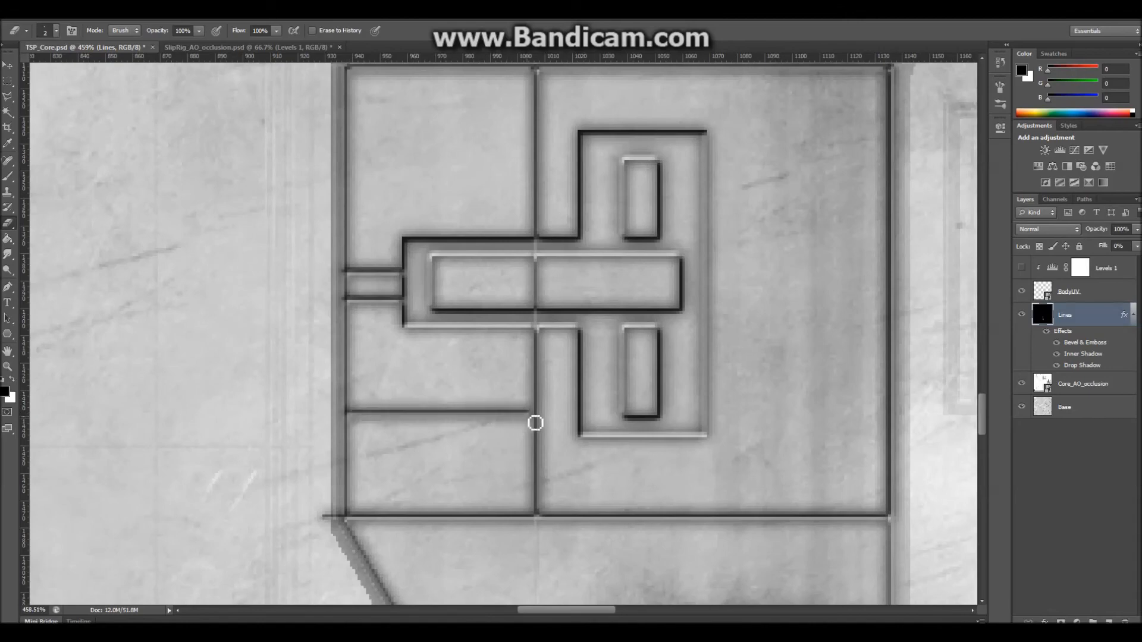
scroll(531, 421, "up", 2)
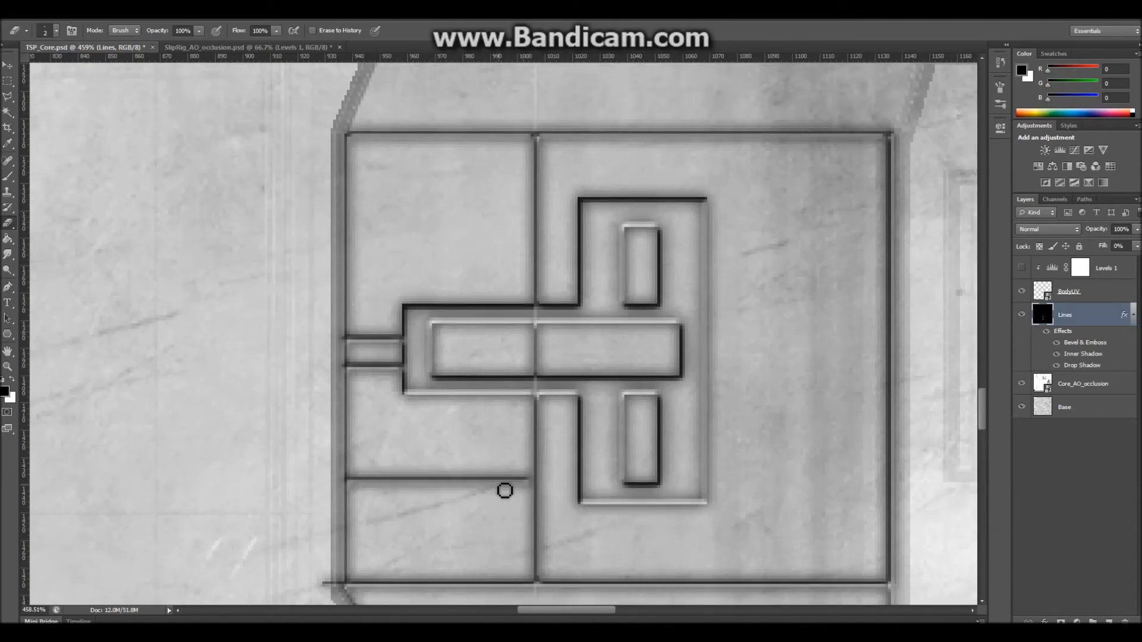
key("ctrl+z")
mouse_move(363, 487)
left_mouse_down("shift")
mouse_move(482, 482)
mouse_move(537, 493)
left_mouse_up("shift")
left_click_drag(361, 230, 528, 256, "shift")
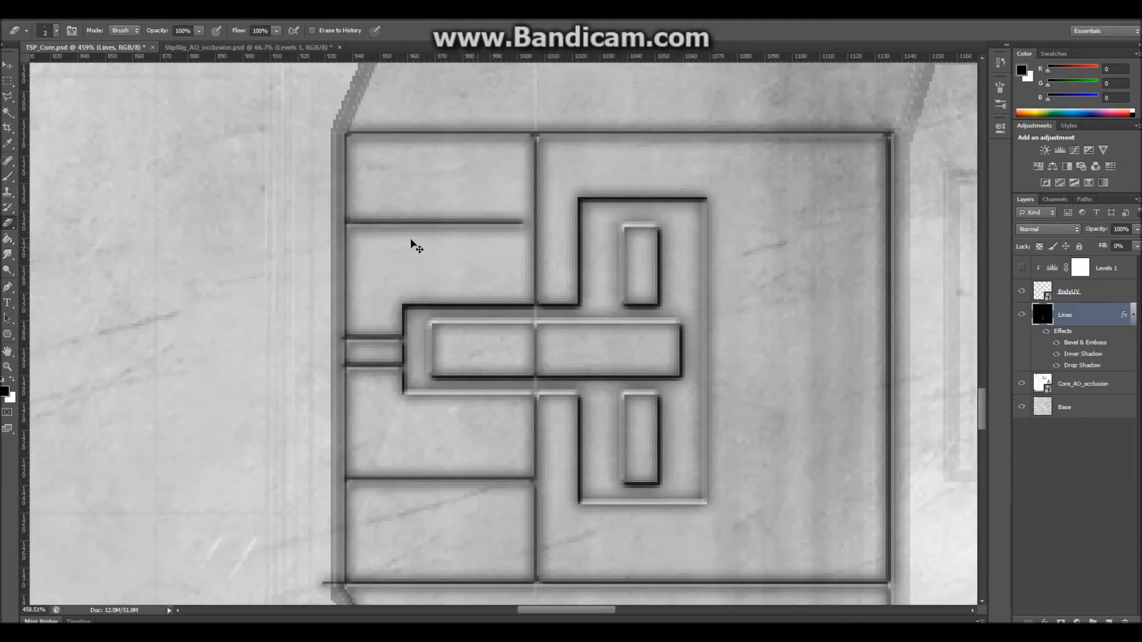
key("ctrl+z")
left_click_drag(354, 220, 533, 242, "shift")
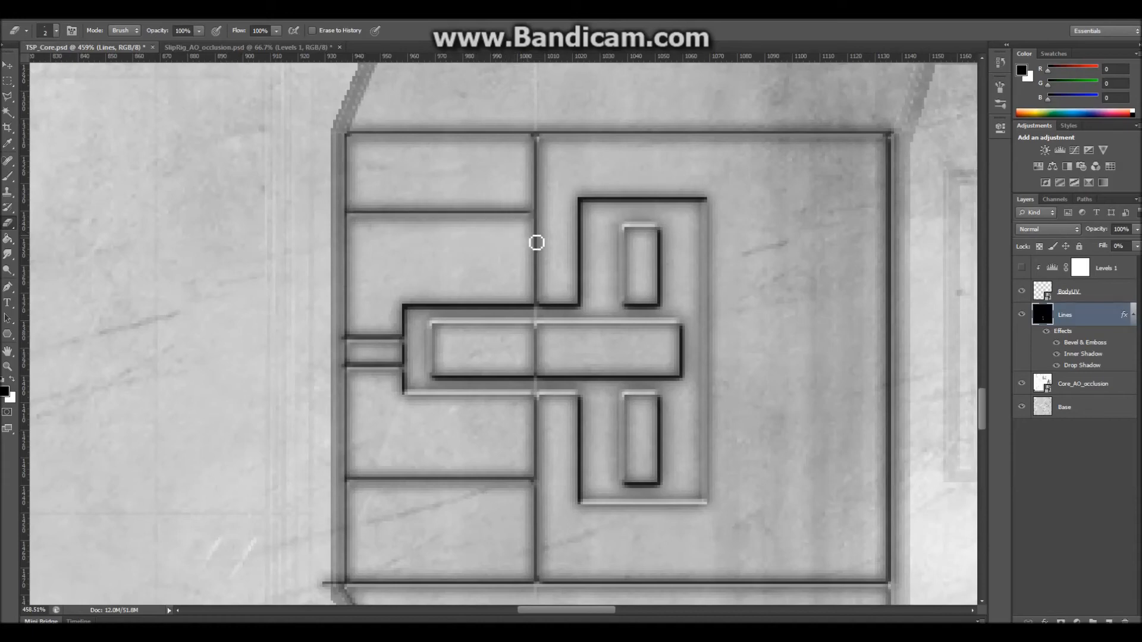
Place a horizontal guide along the narrower panel's upper groove and remove it from the canvas
left_click_drag(420, 68, 424, 208)
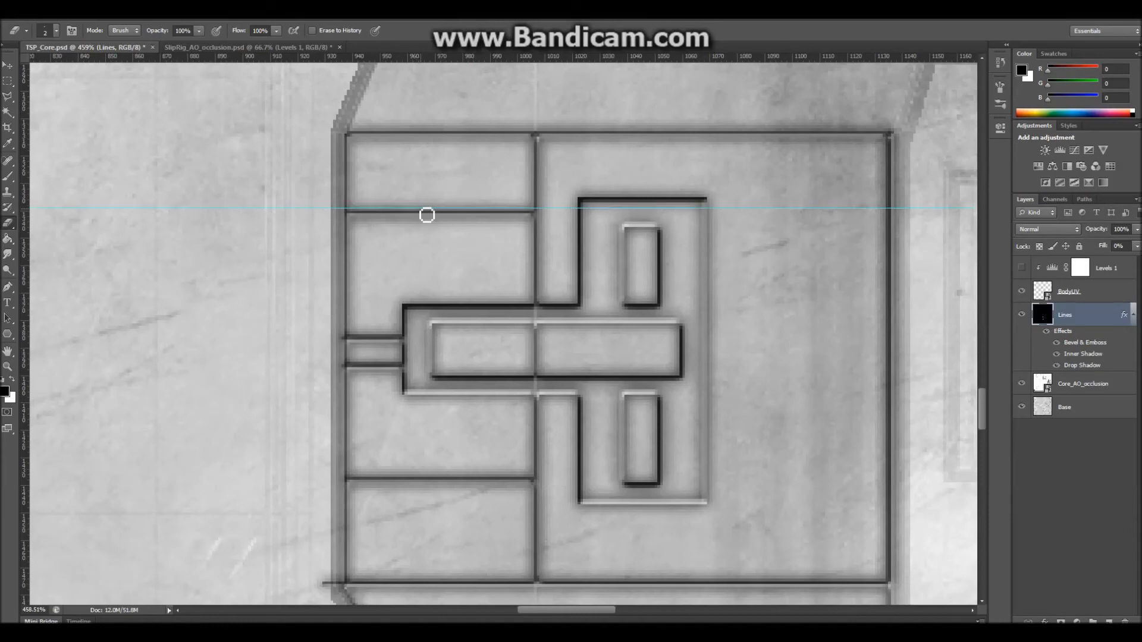
left_click(9, 65)
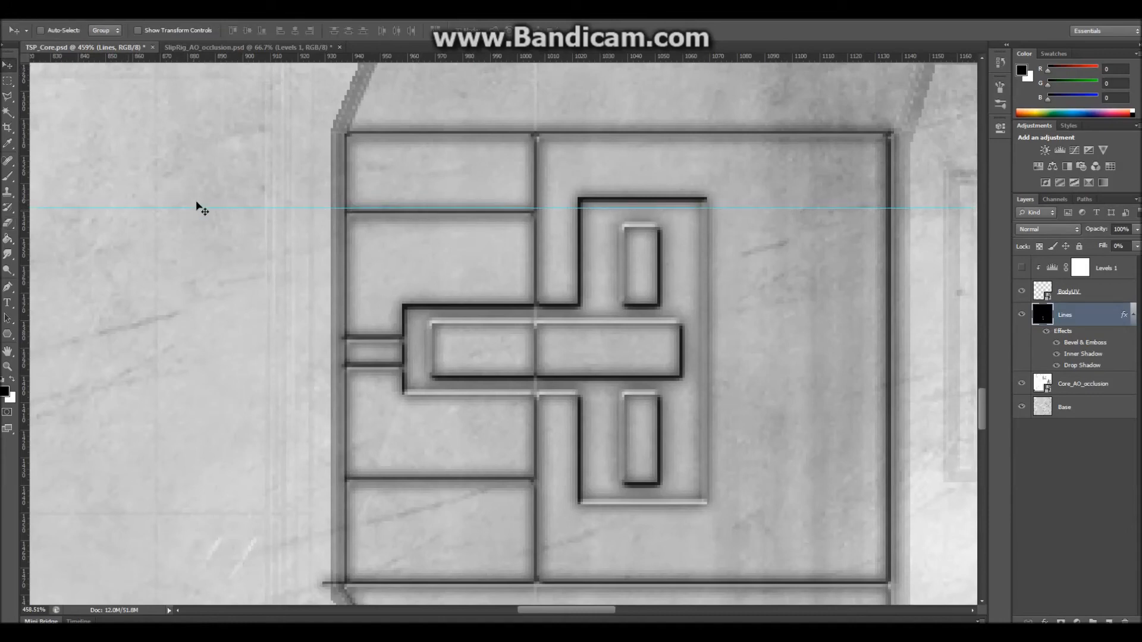
left_click_drag(208, 208, 221, 48)
scroll(320, 257, "down", 5, "alt")
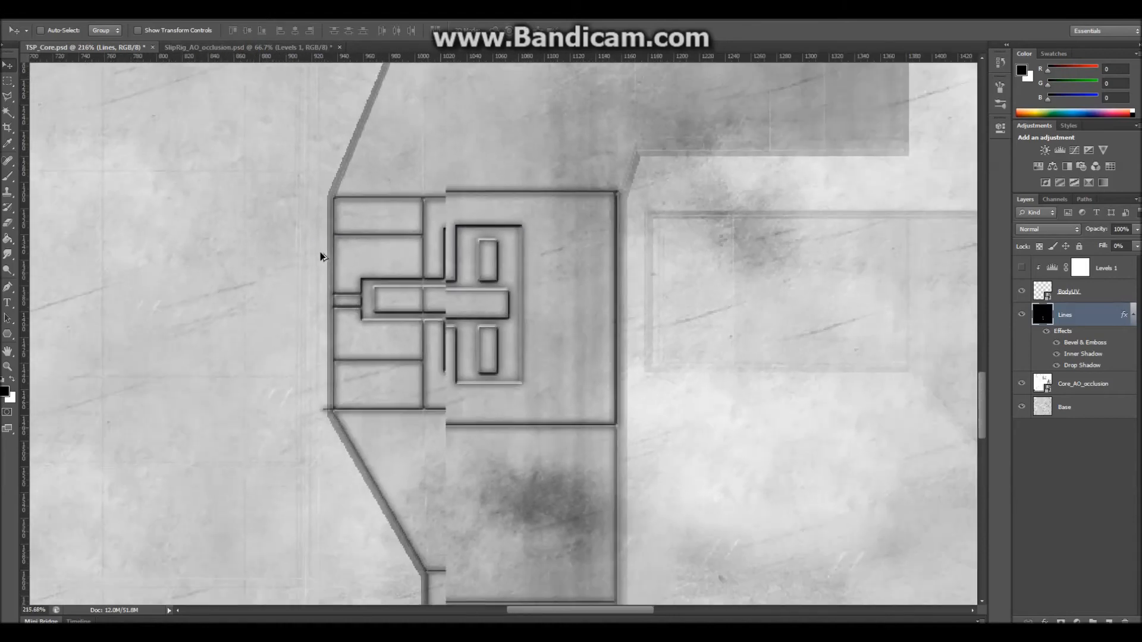
scroll(389, 344, "up", 1, "alt")
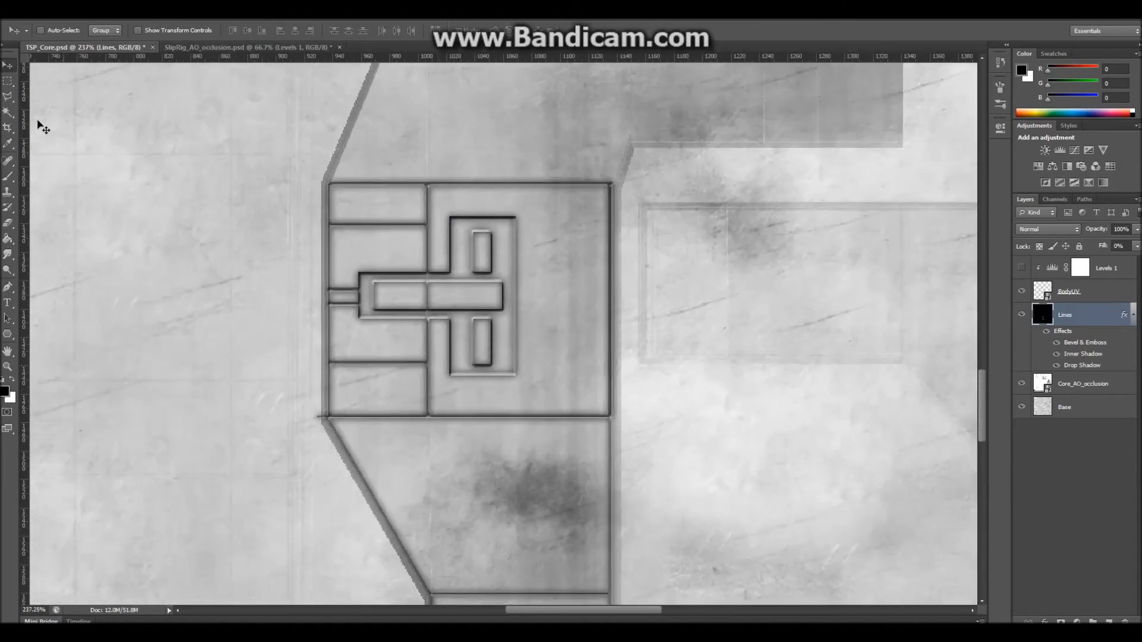
left_click(9, 224)
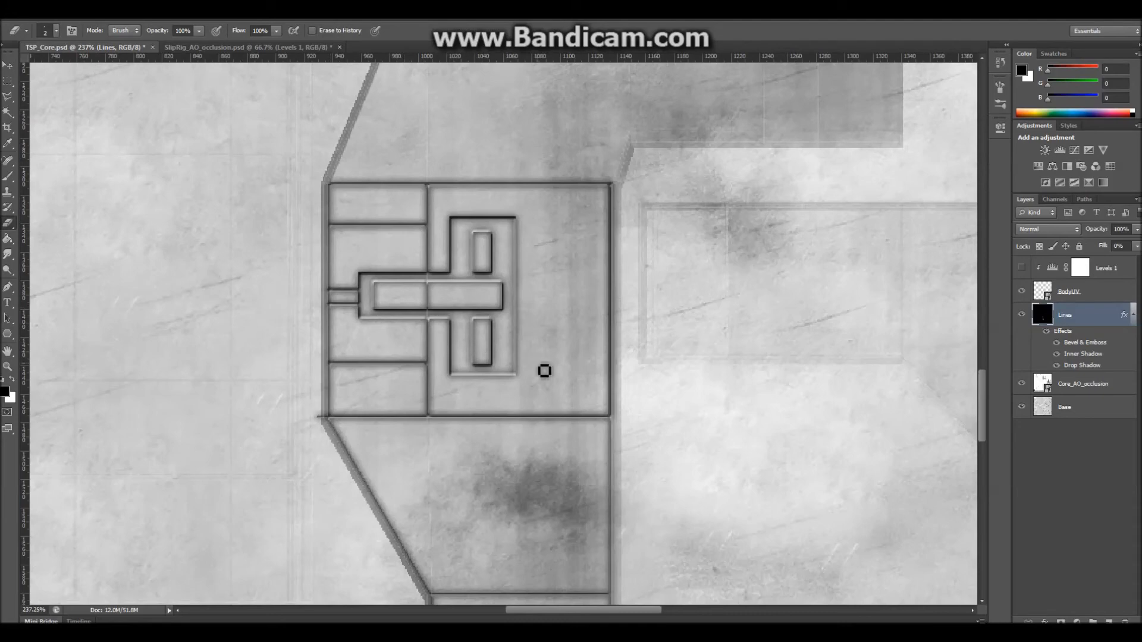
scroll(541, 367, "down", 3, "alt")
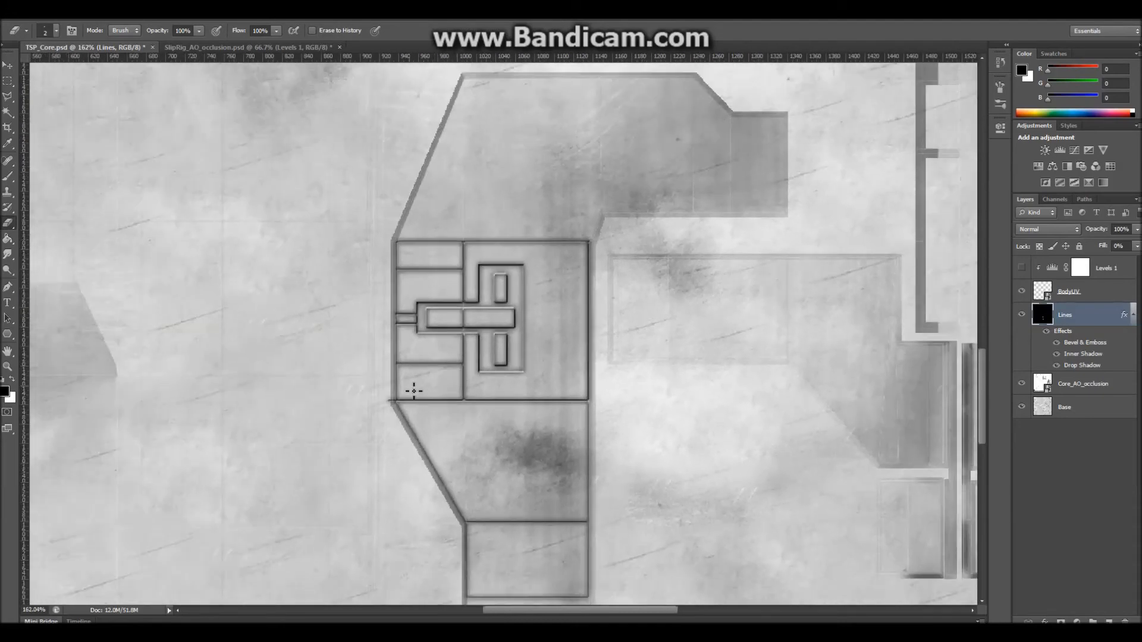
scroll(413, 390, "up", 4, "alt")
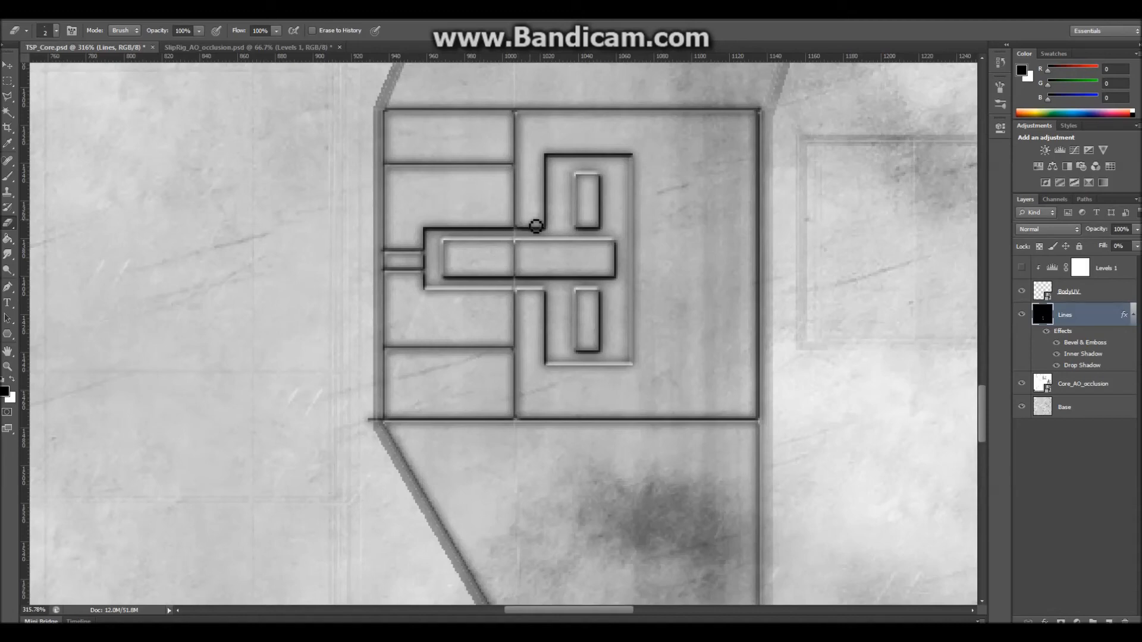
Save the file and duplicate the Base layer beneath itself, keeping the original Base as the layer being edited
scroll(442, 296, "up", 1, "alt")
scroll(442, 296, "up", 4, "alt")
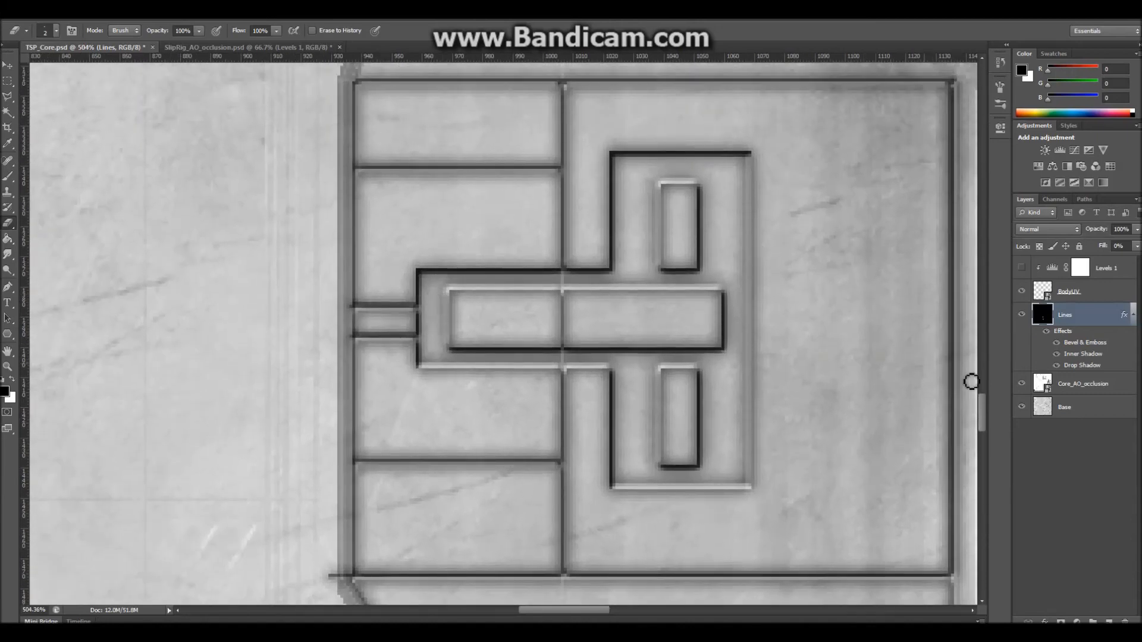
left_click(1099, 409)
key("ctrl+s")
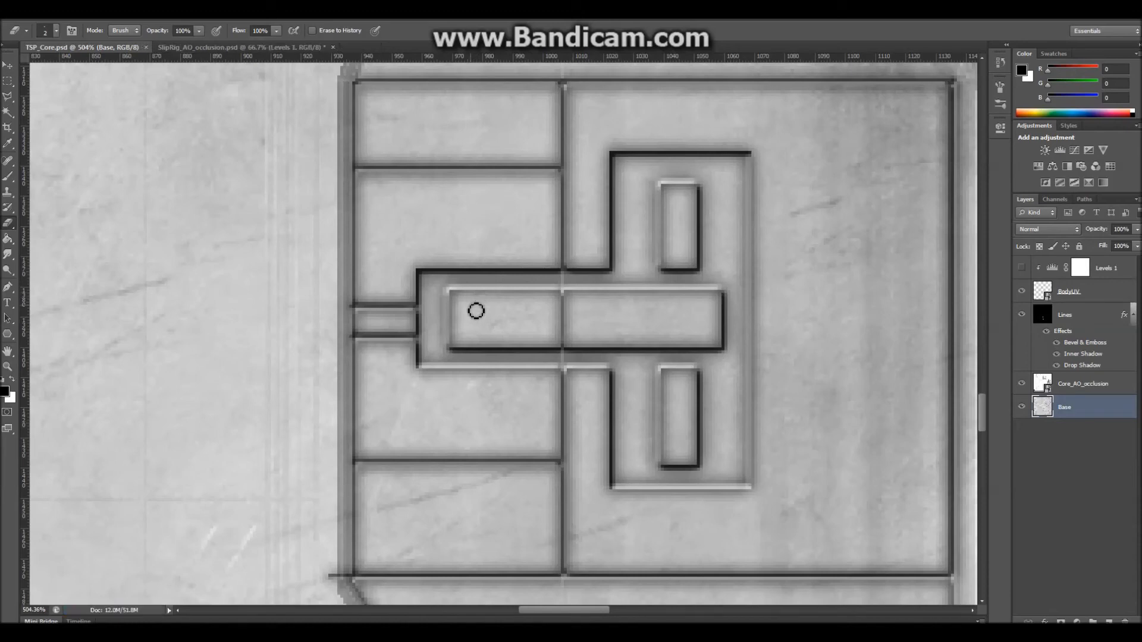
left_click_drag(1082, 410, 1083, 433, "alt")
left_click(1083, 410)
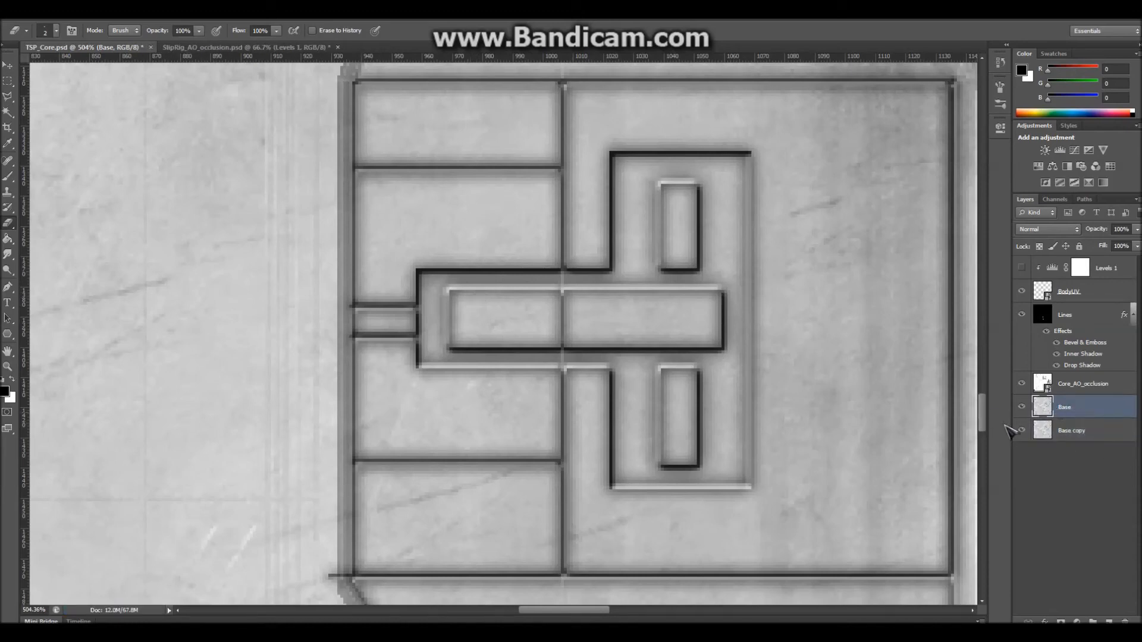
Dodge the Base layer just above the upper short groove at the narrower panel's left edge, using a 2-pixel brush
left_click(8, 271)
left_click(42, 270)
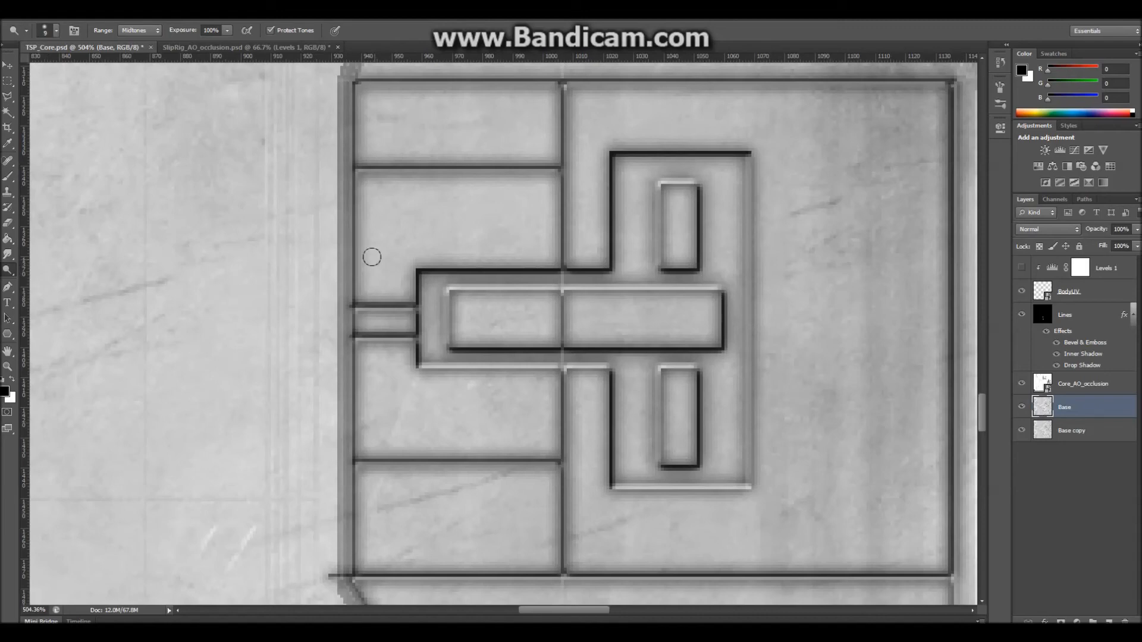
key("bracketleft")
key("bracketleft")
key("bracketleft")
key("bracketleft")
key("bracketleft")
key("bracketleft")
key("bracketleft")
scroll(371, 298, "up", 6, "alt")
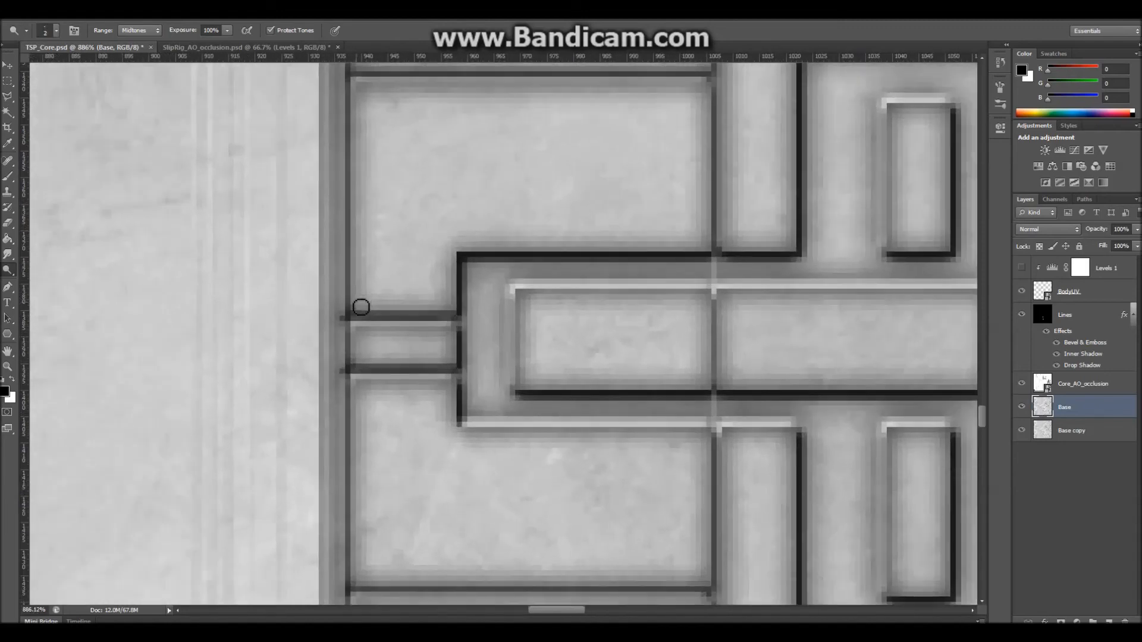
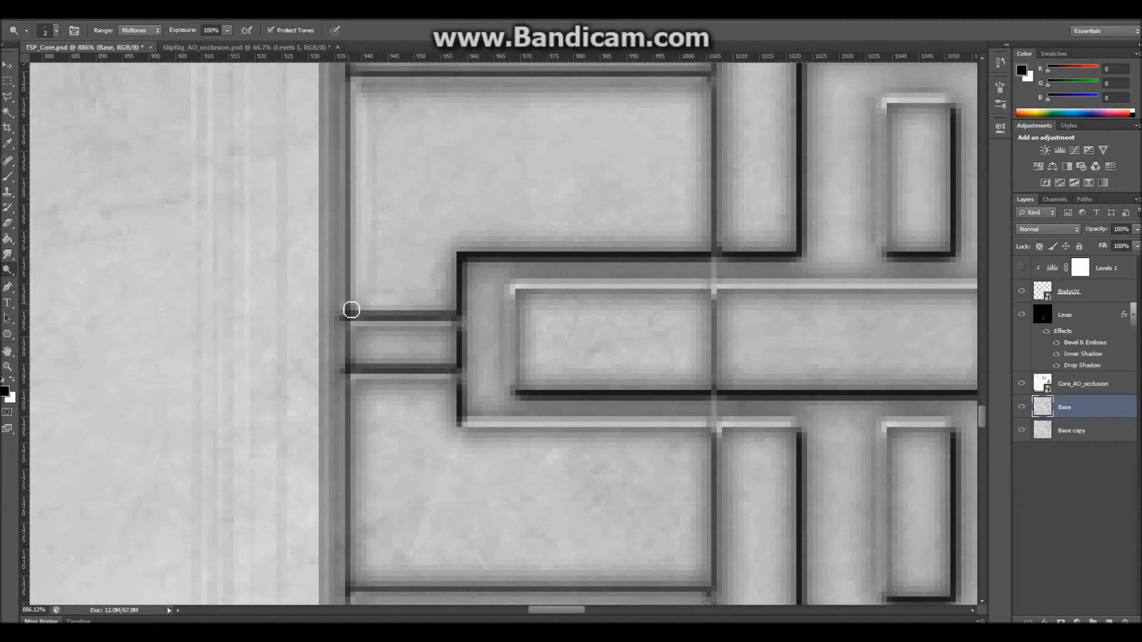
left_click_drag(385, 309, 369, 306)
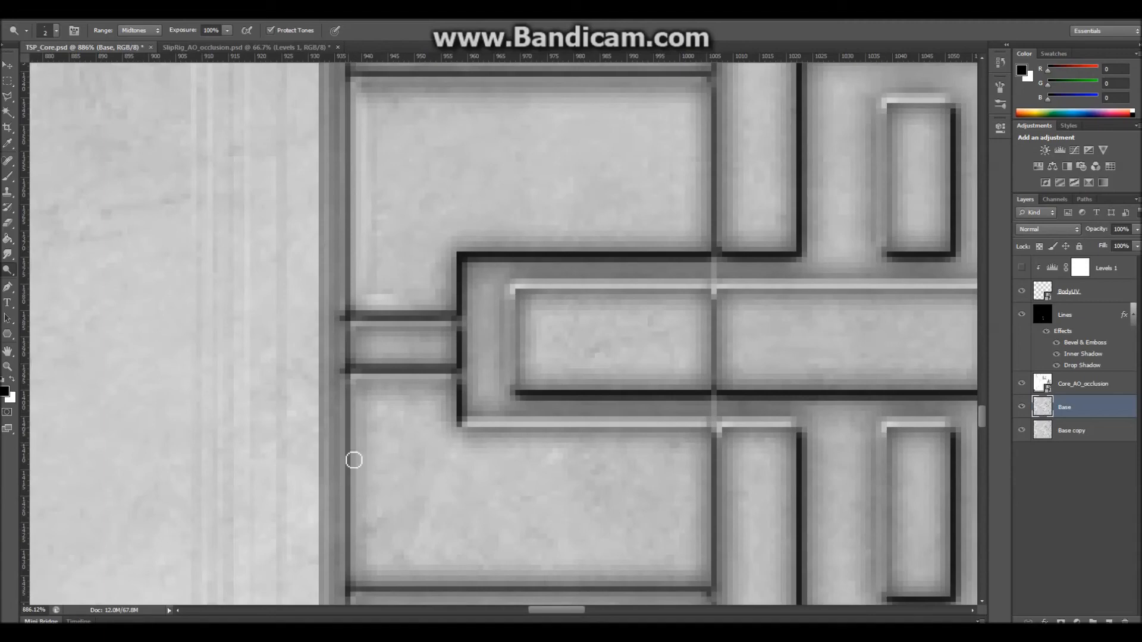
scroll(373, 499, "down", 5, "alt")
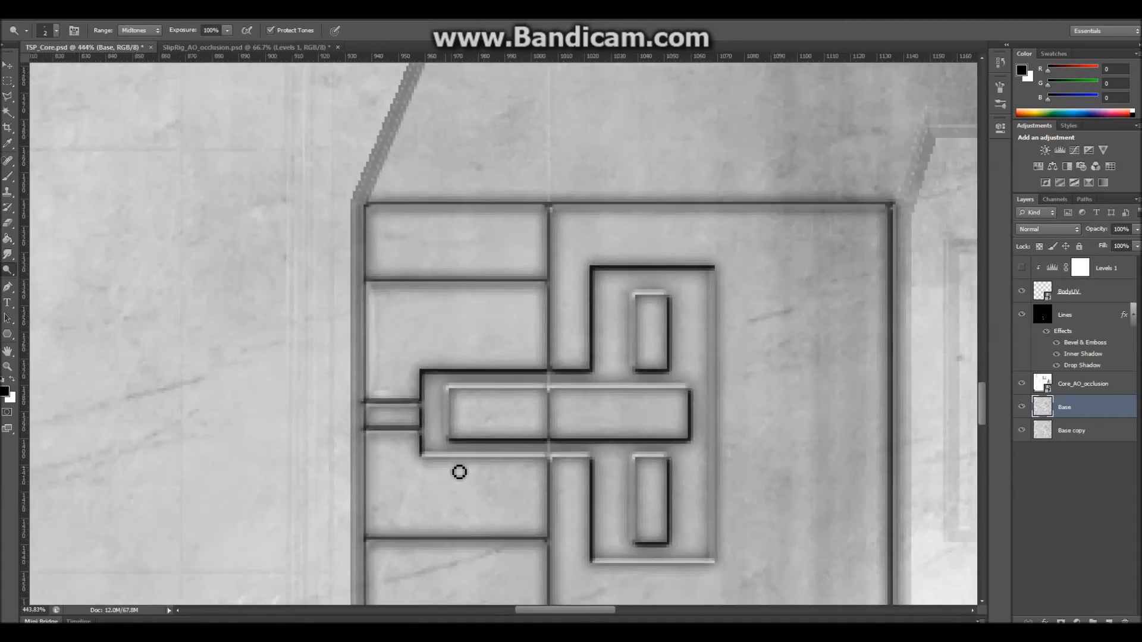
Burn the lower-right corner of the narrower panel's section below the recess's arm on Base, undoing unwanted strokes
scroll(459, 469, "down", 3)
scroll(392, 273, "up", 1, "alt")
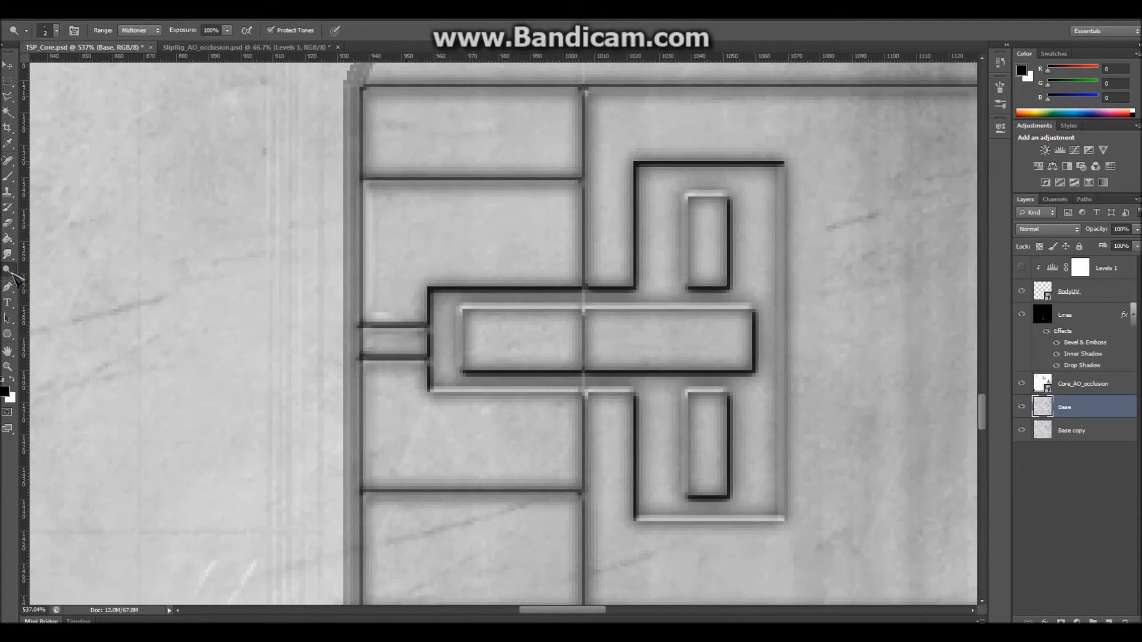
left_click(13, 274)
left_click(44, 277)
mouse_move(563, 439)
left_mouse_down()
mouse_move(565, 426)
mouse_move(560, 466)
left_mouse_up()
key("ctrl+z")
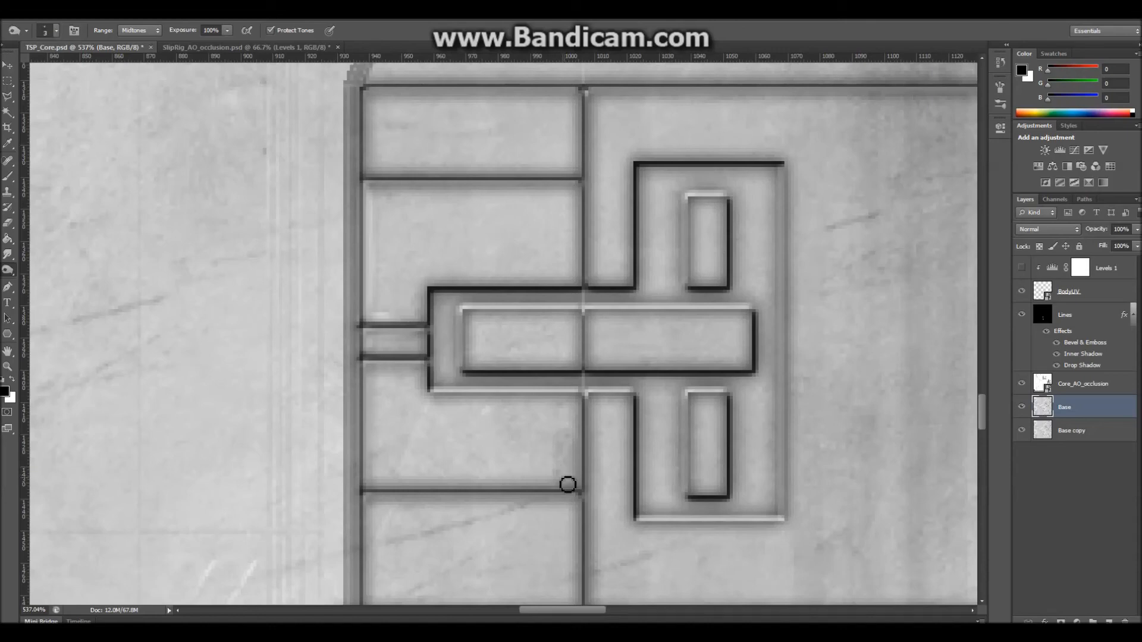
left_click_drag(557, 489, 580, 474)
key("ctrl+z")
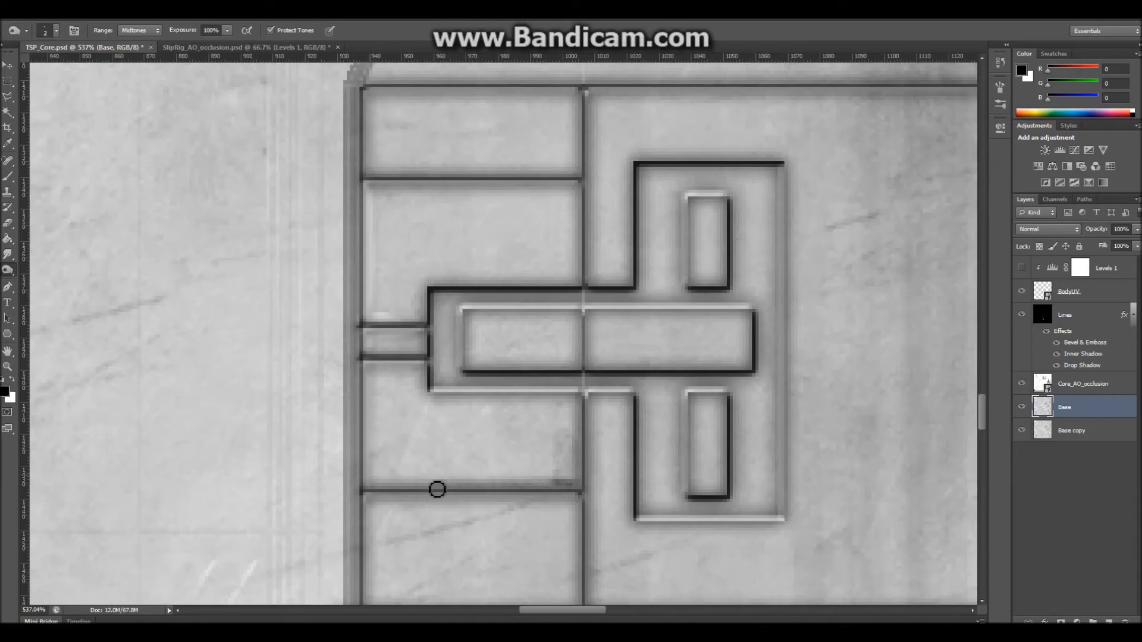
left_click_drag(532, 483, 568, 483)
key("ctrl+z")
left_click_drag(561, 469, 570, 432)
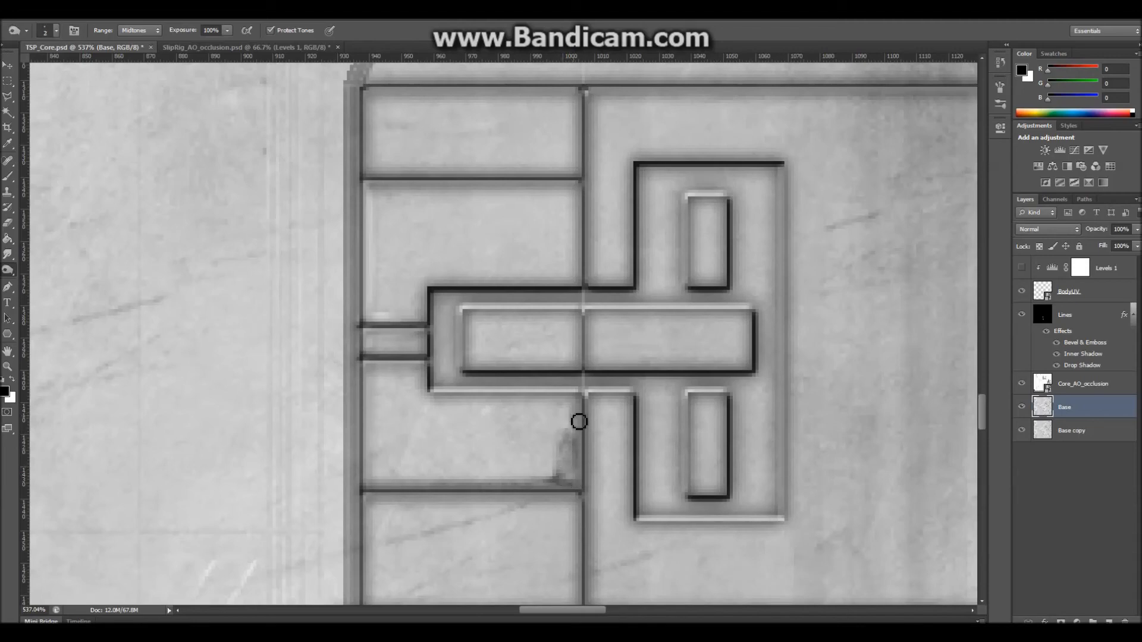
Burn small wear spots into the section below the recess's arm and undo the longer streak across its middle
scroll(576, 450, "down", 1)
scroll(574, 454, "down", 3, "alt")
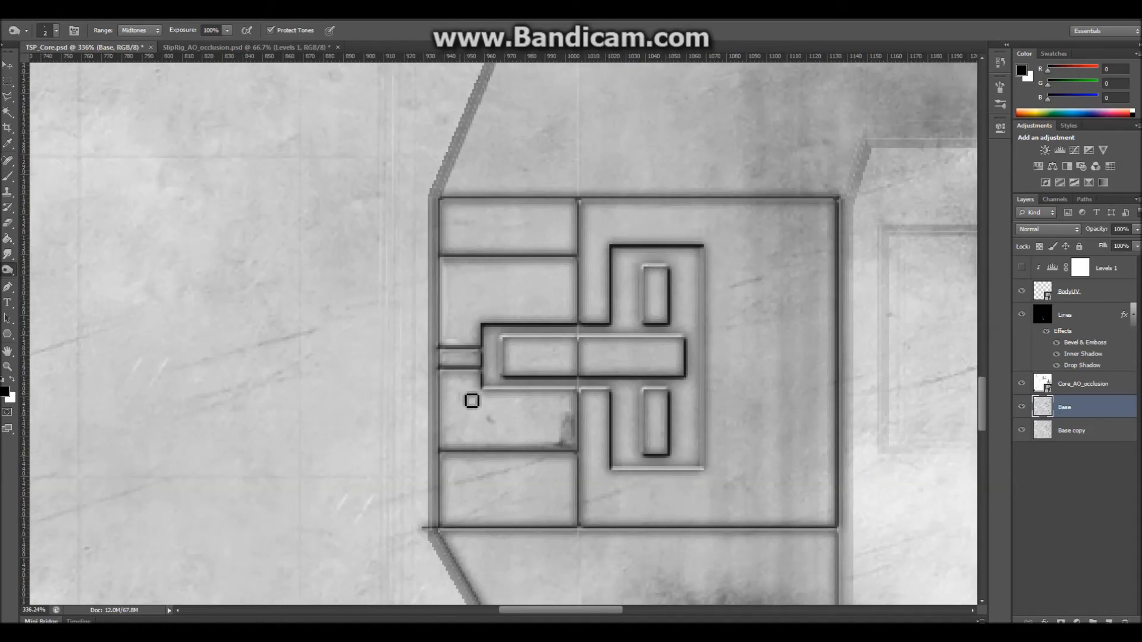
mouse_move(509, 427)
left_mouse_down()
mouse_move(554, 437)
mouse_move(510, 418)
mouse_move(564, 414)
left_mouse_up()
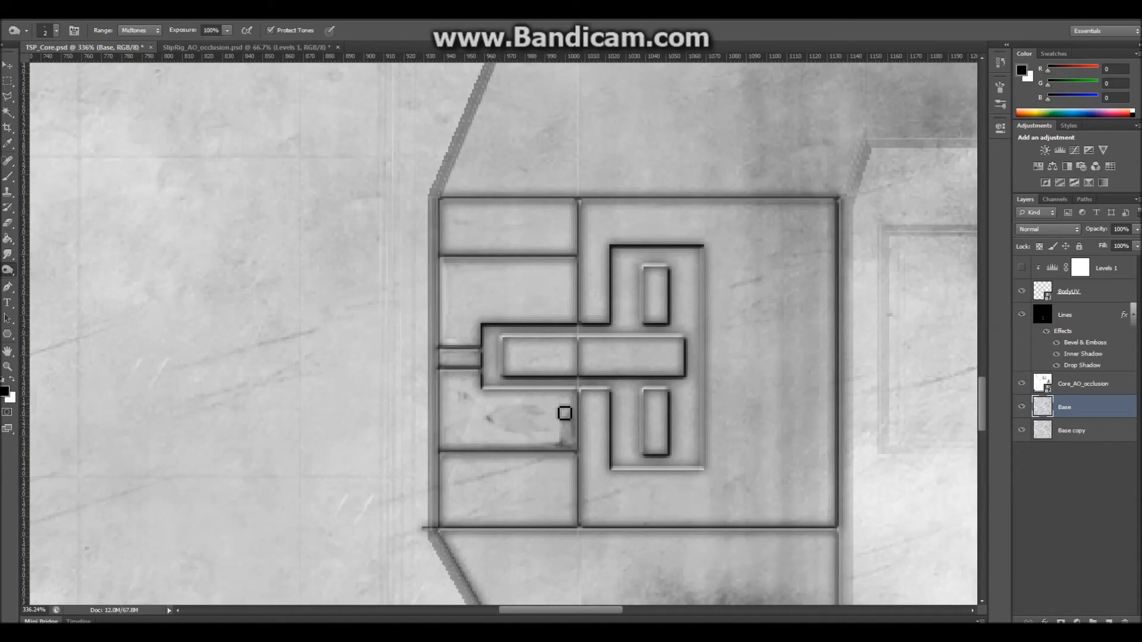
key("ctrl+z")
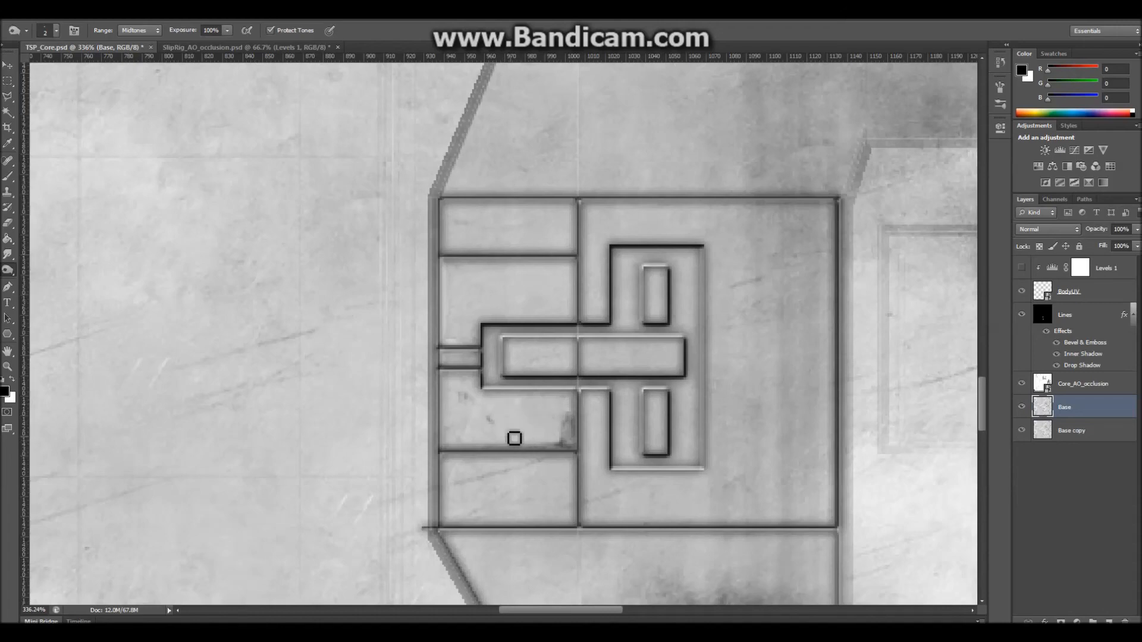
scroll(581, 428, "up", 3)
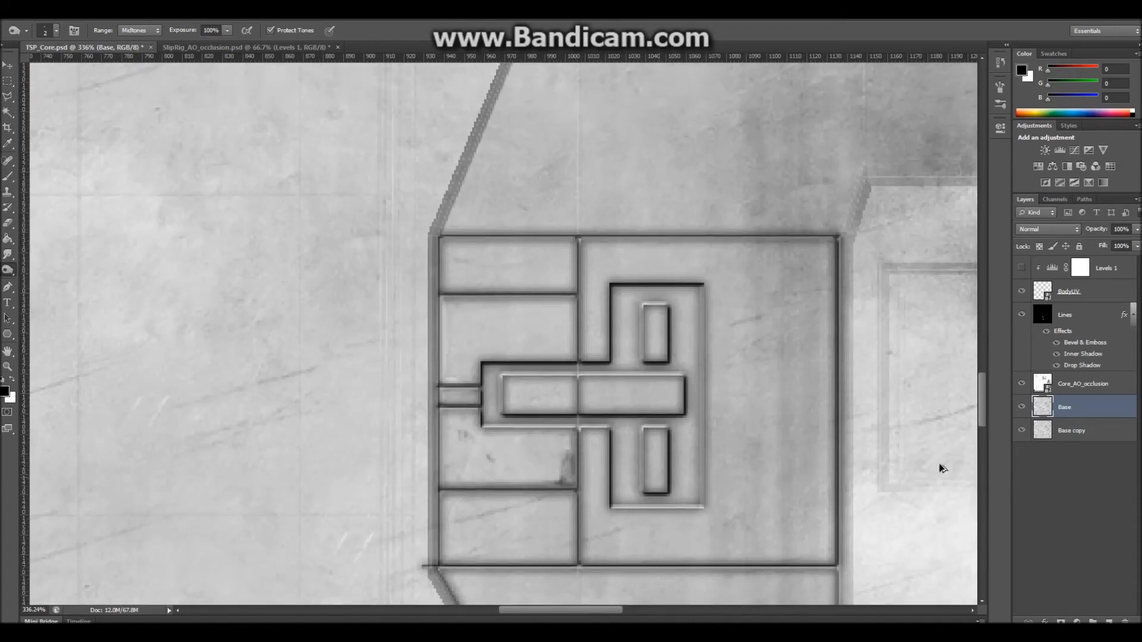
Toggle the Base layer's visibility to compare the dodged and burned version with the untouched copy, leaving Base hidden
left_click(1021, 407)
left_click(1022, 407)
left_click(1021, 406)
left_click(1021, 407)
left_click(1021, 406)
left_click(1021, 406)
left_click(1021, 407)
left_click(1021, 406)
left_click(1022, 407)
Erase a vertical groove on the Lines layer down the narrower panel's full height, close to its left edge
scroll(686, 472, "down", 2)
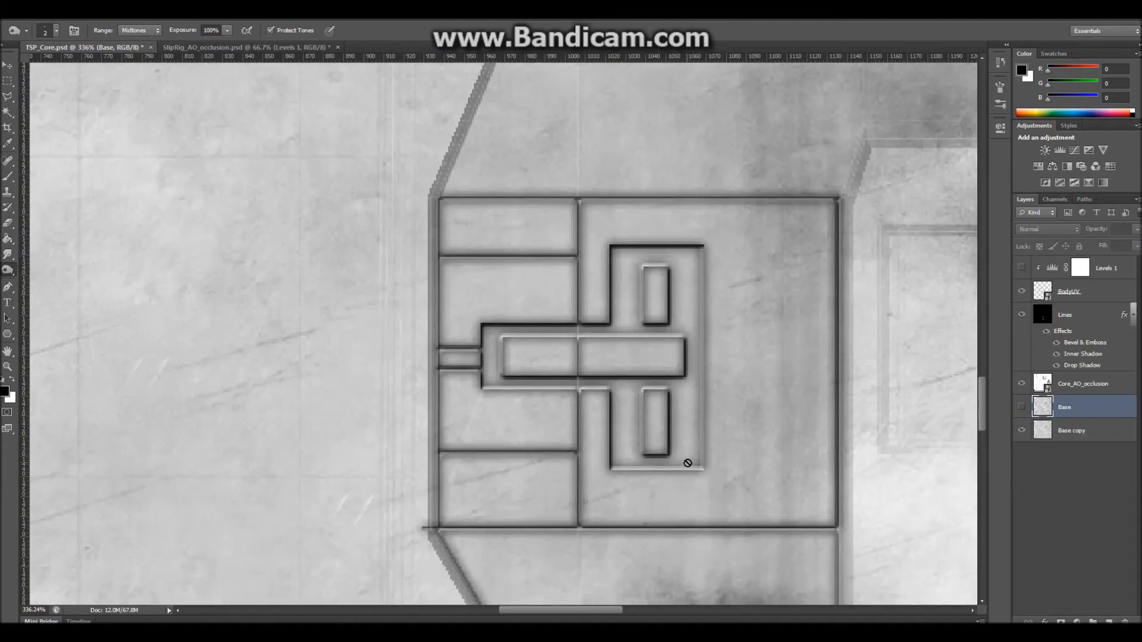
scroll(687, 472, "up", 2, "alt")
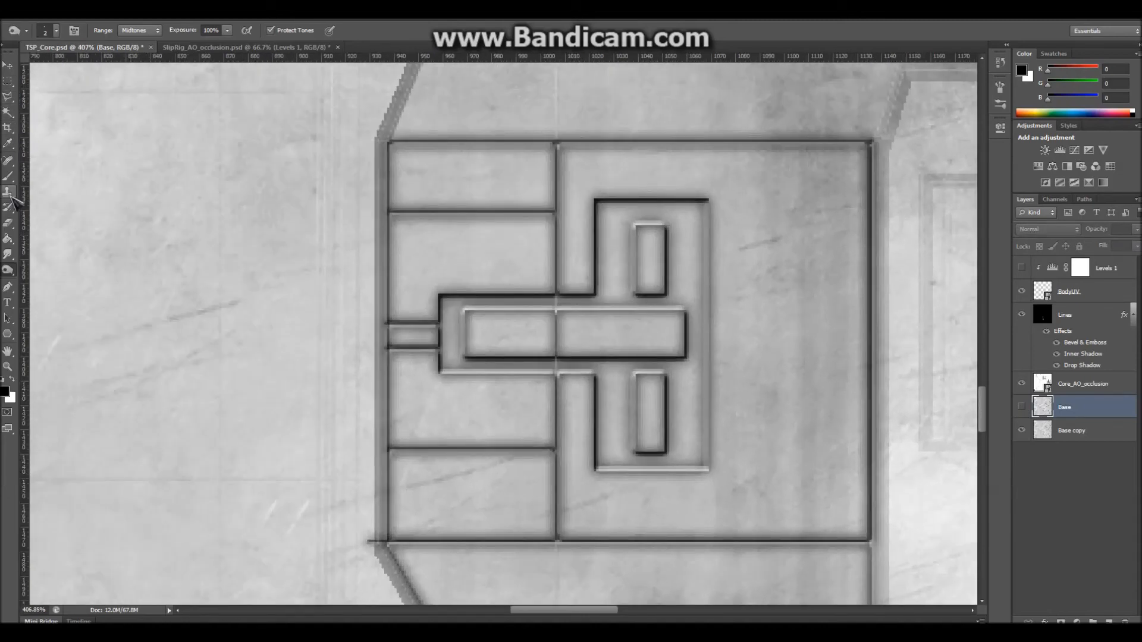
key("e")
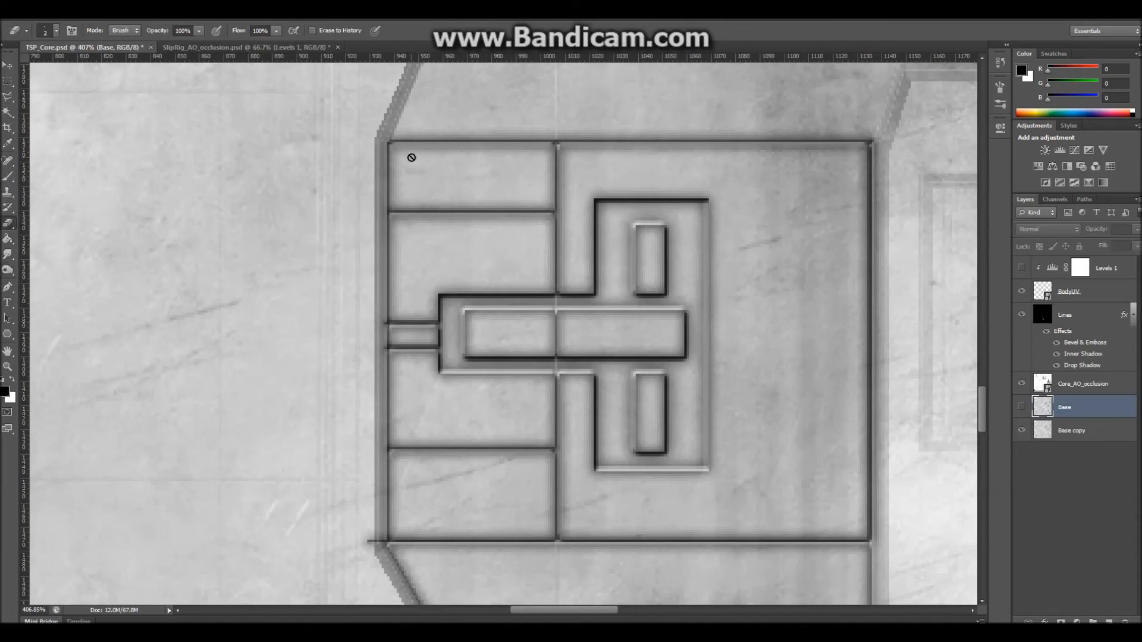
left_click(1075, 323)
scroll(377, 250, "up", 1, "alt")
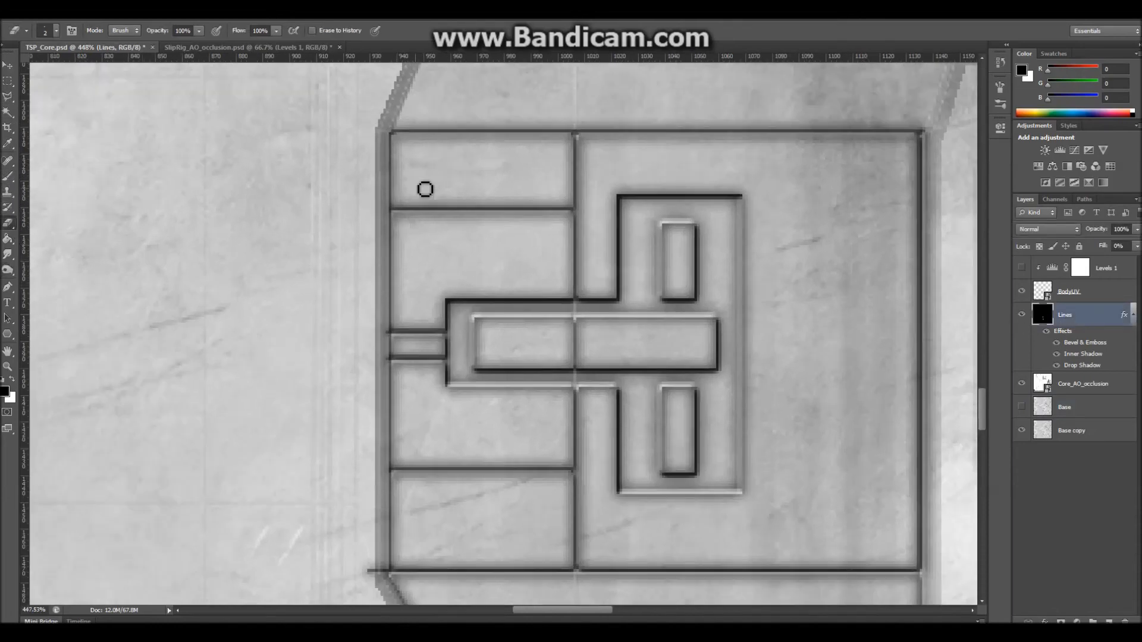
mouse_move(416, 139)
left_mouse_down("shift")
mouse_move(432, 507)
mouse_move(423, 569)
left_mouse_up("shift")
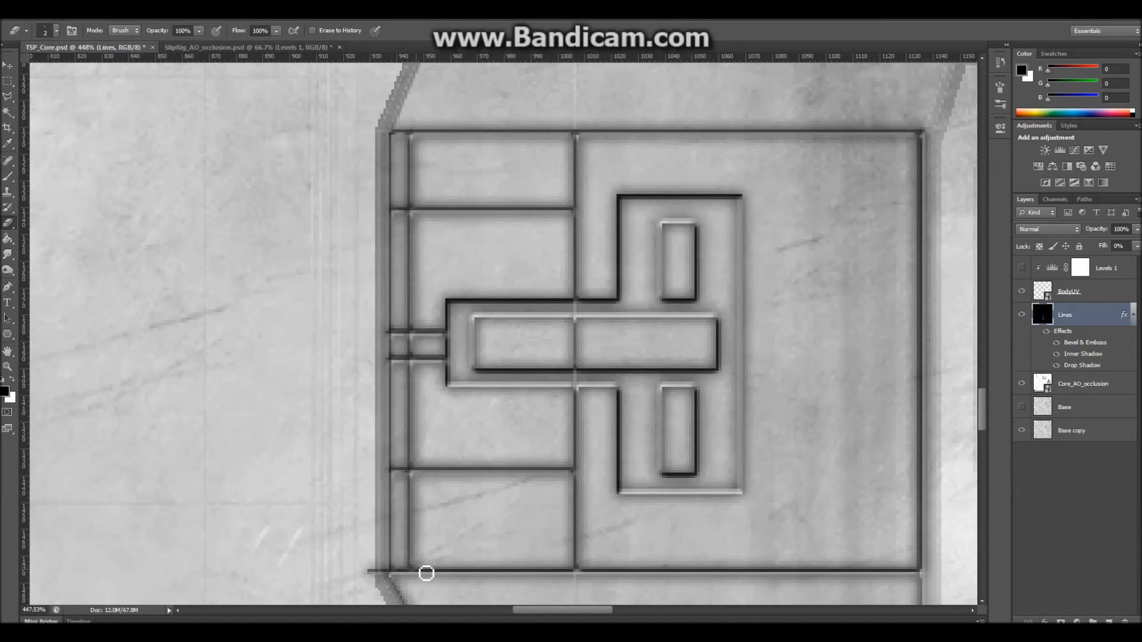
Create a new layer above Lines and marquee-select the narrow vertical strip between the panel's left edge and the adjacent groove
left_click(1108, 621)
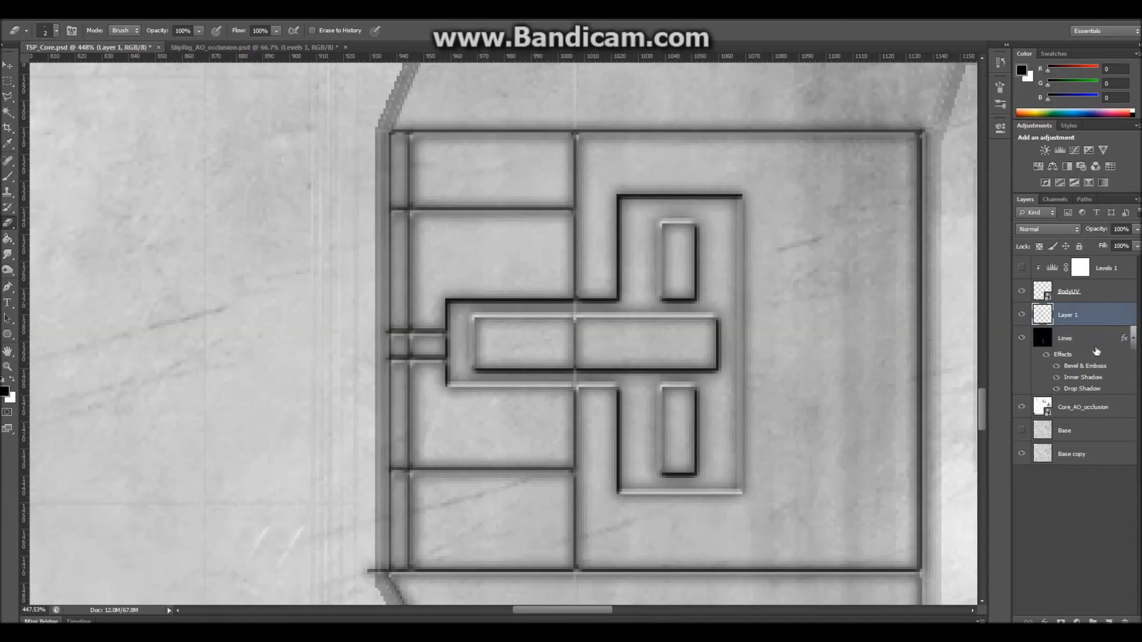
left_click(1111, 410)
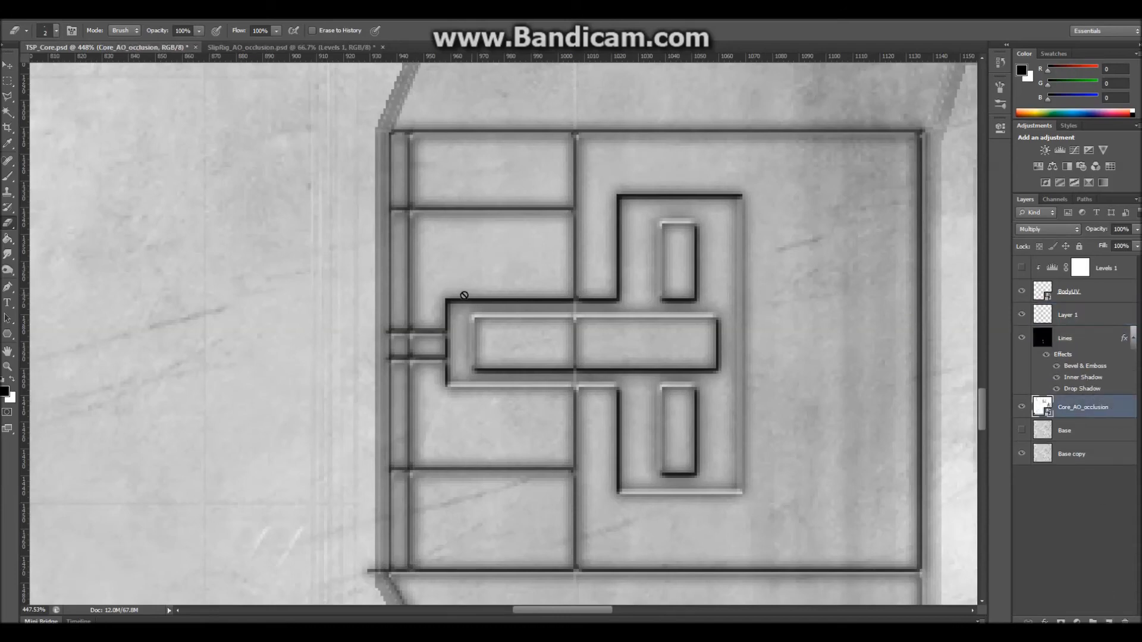
left_click(8, 80)
left_click_drag(389, 131, 408, 572)
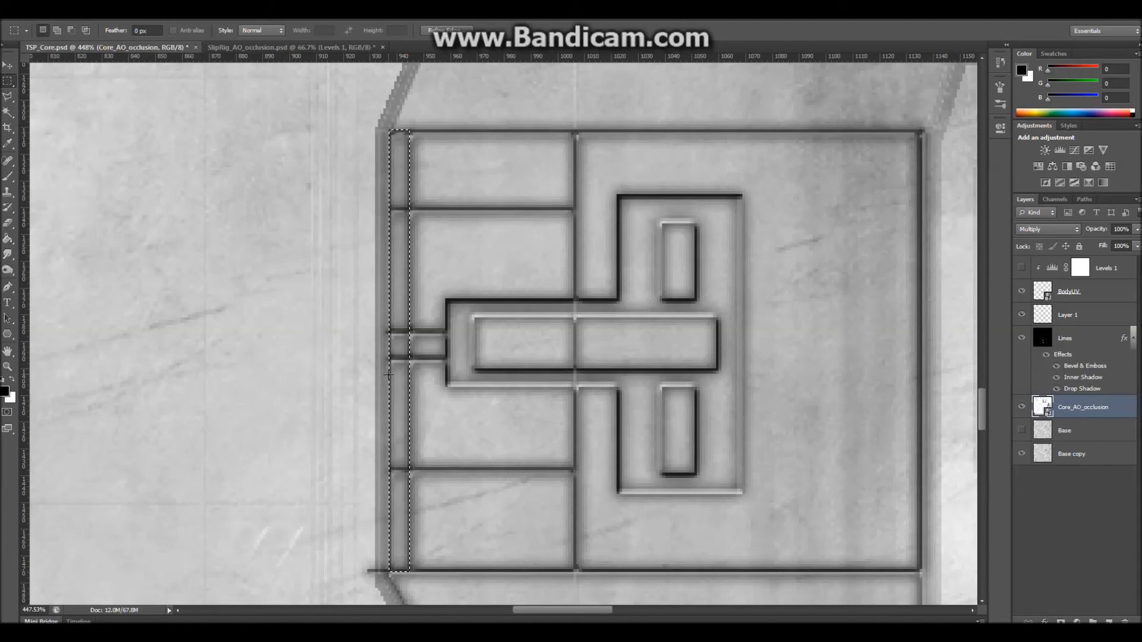
Set the foreground color to dark blue (RGB 0, 40, 141) and fill the selected strip on the new layer
left_click(5, 390)
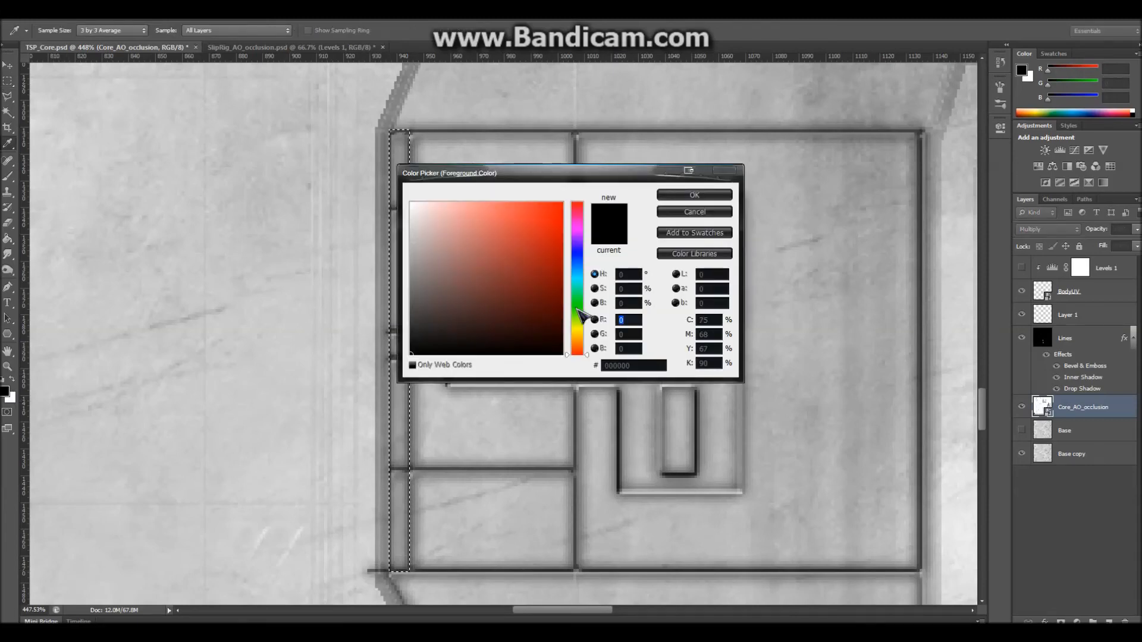
left_click(584, 260)
mouse_move(554, 226)
left_mouse_down()
mouse_move(577, 217)
mouse_move(569, 263)
left_mouse_up()
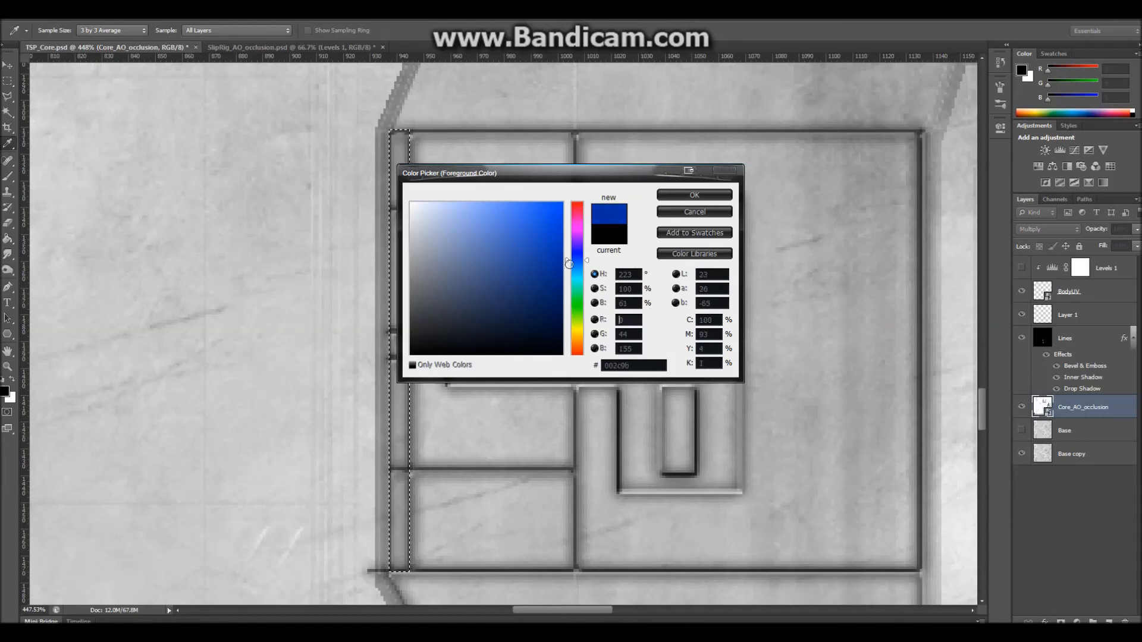
left_click(692, 195)
key("g")
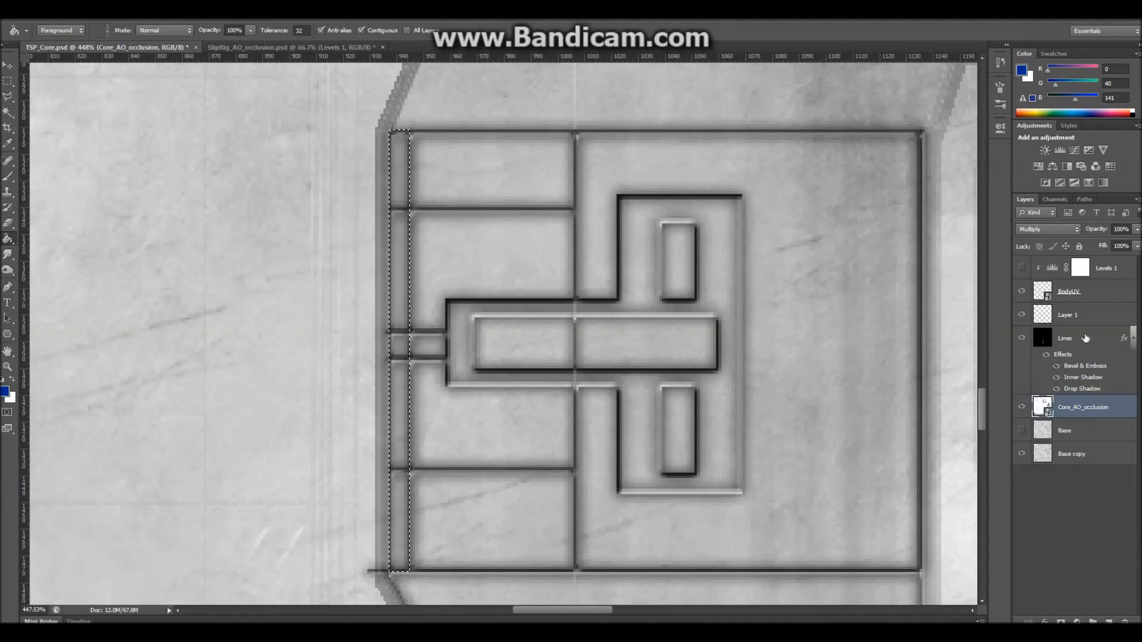
left_click(1070, 315)
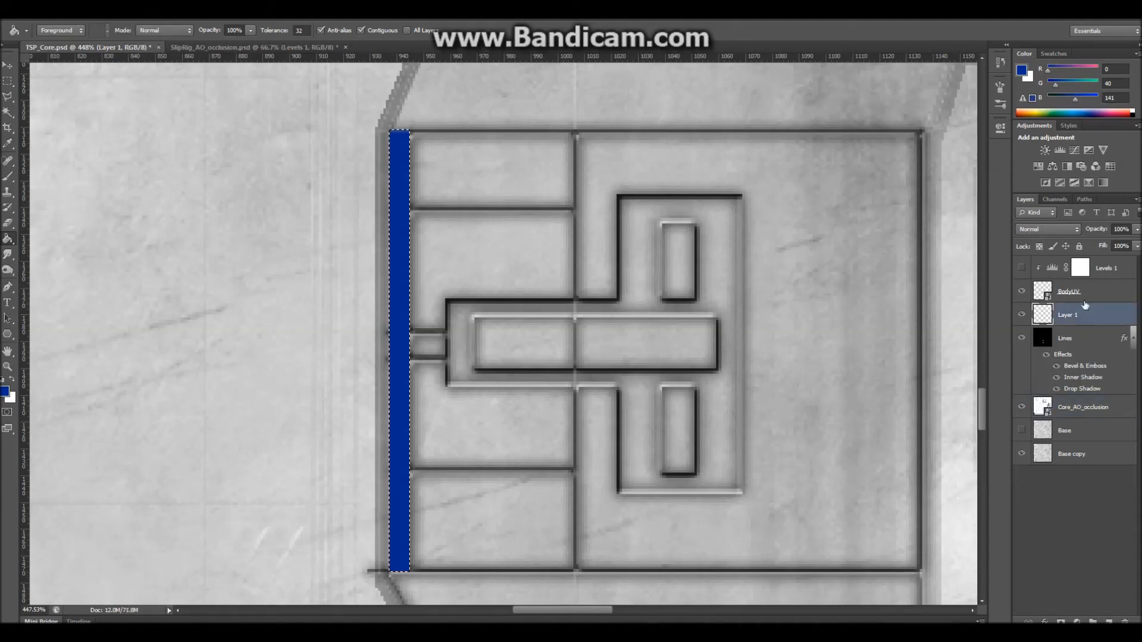
Rename the new fill layer Blue and move it directly beneath Core_AO_occlusion
double_click(1092, 323)
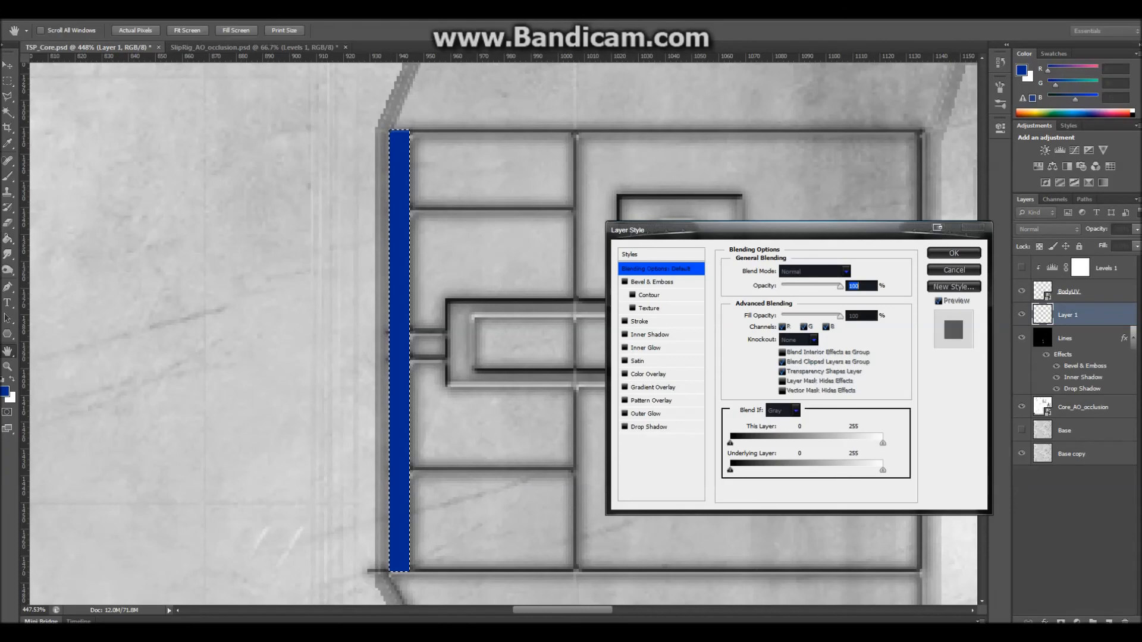
left_click(953, 270)
double_click(1067, 314)
type("Blue")
key("Return")
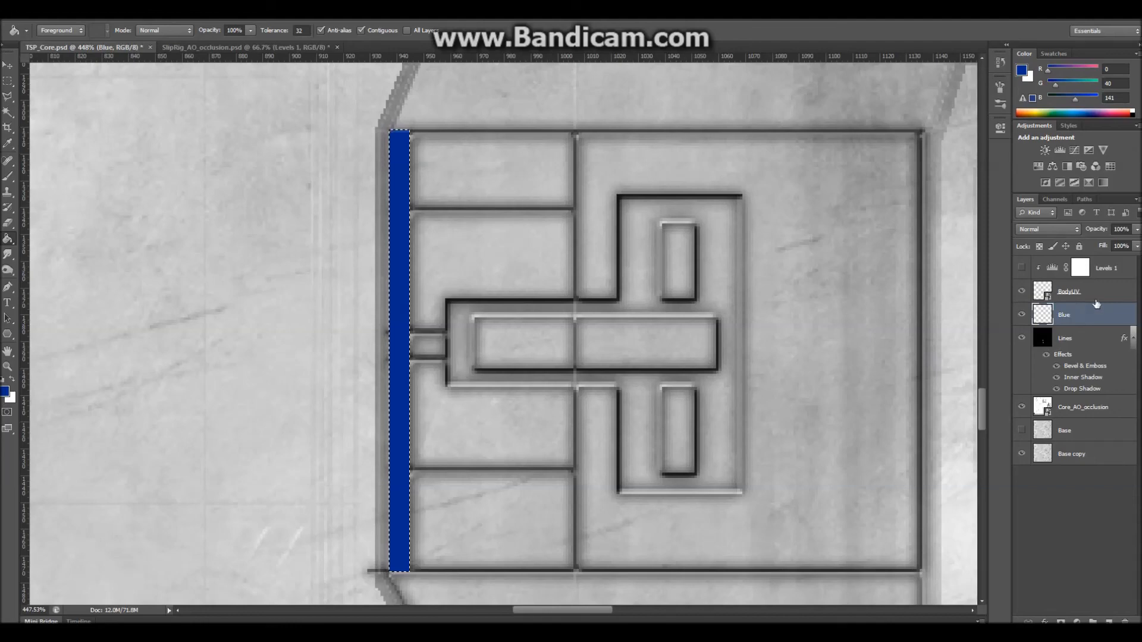
left_click_drag(1092, 317, 1092, 420)
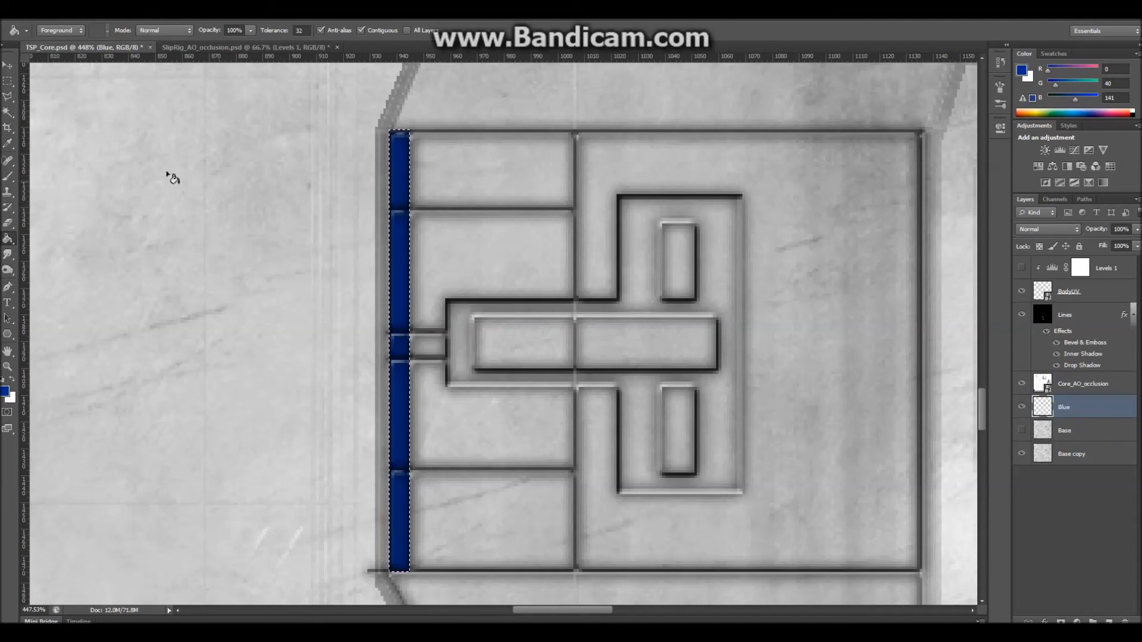
Deselect the blue strip and lighten its segments on the Blue layer with a small Dodge brush, range Midtones, exposure 100%
left_click(8, 80)
left_click(201, 186)
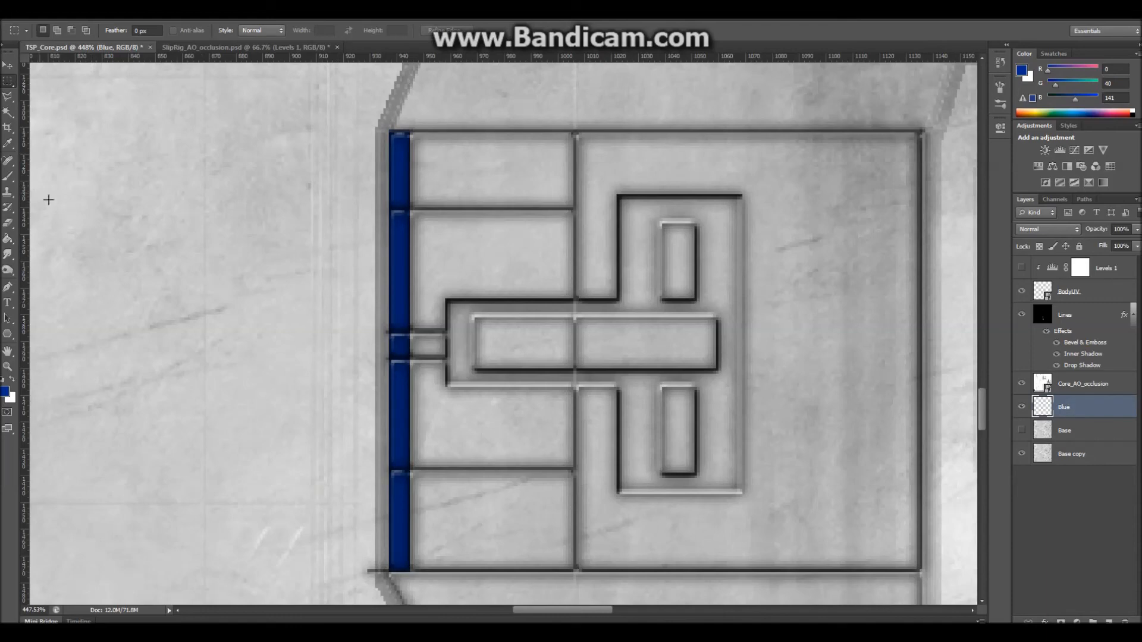
left_click(10, 255)
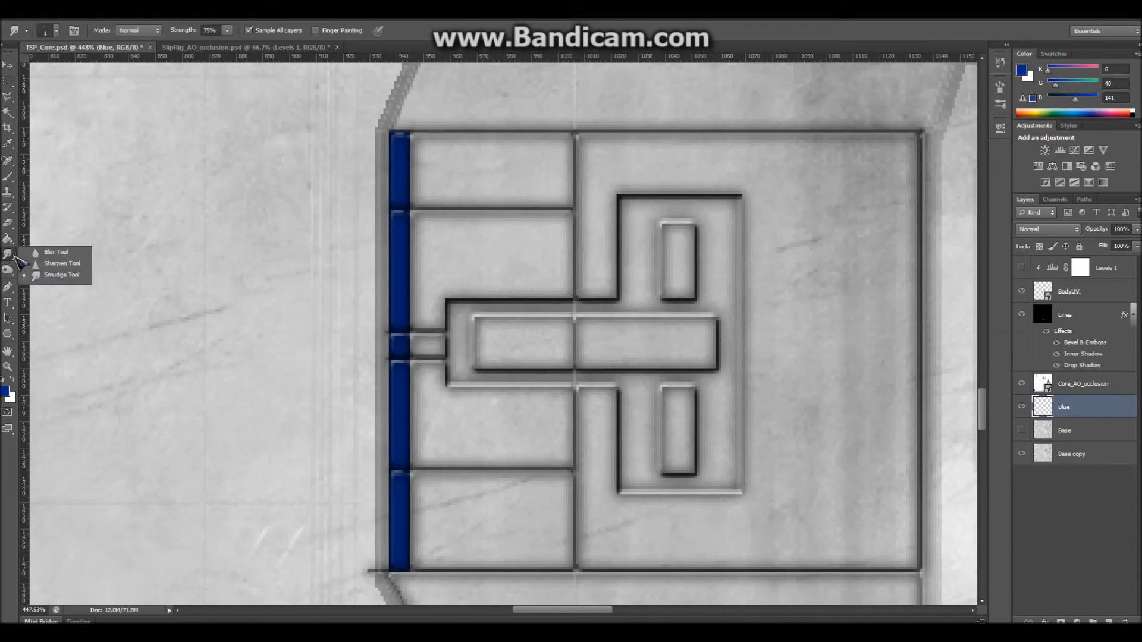
left_click(8, 238)
left_click(10, 269)
left_click(59, 267)
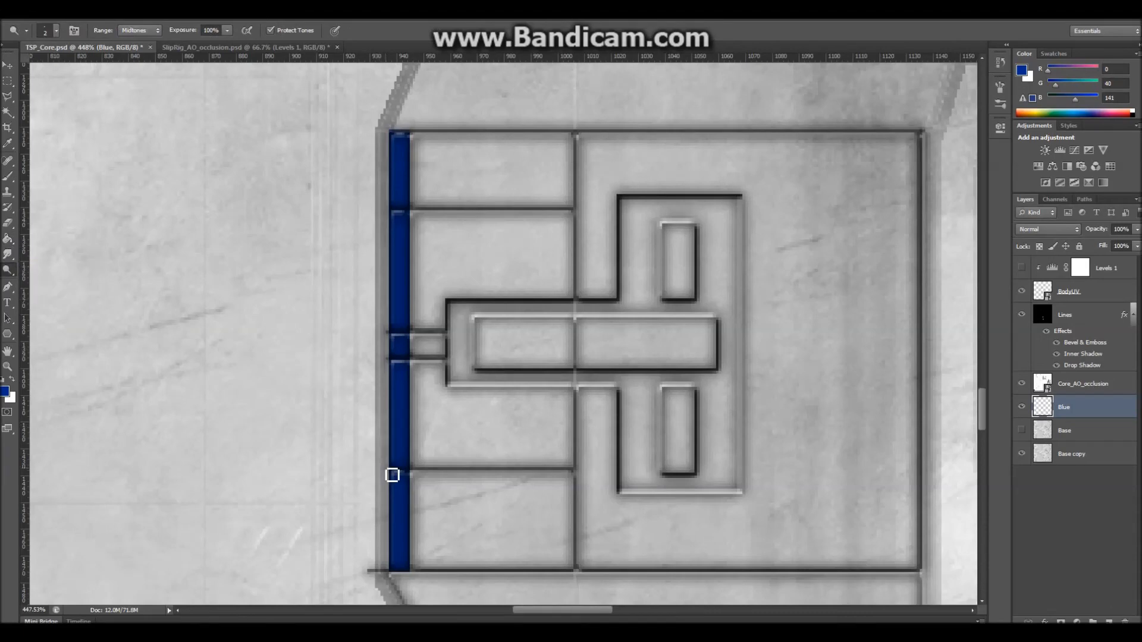
scroll(392, 475, "up", 1, "alt")
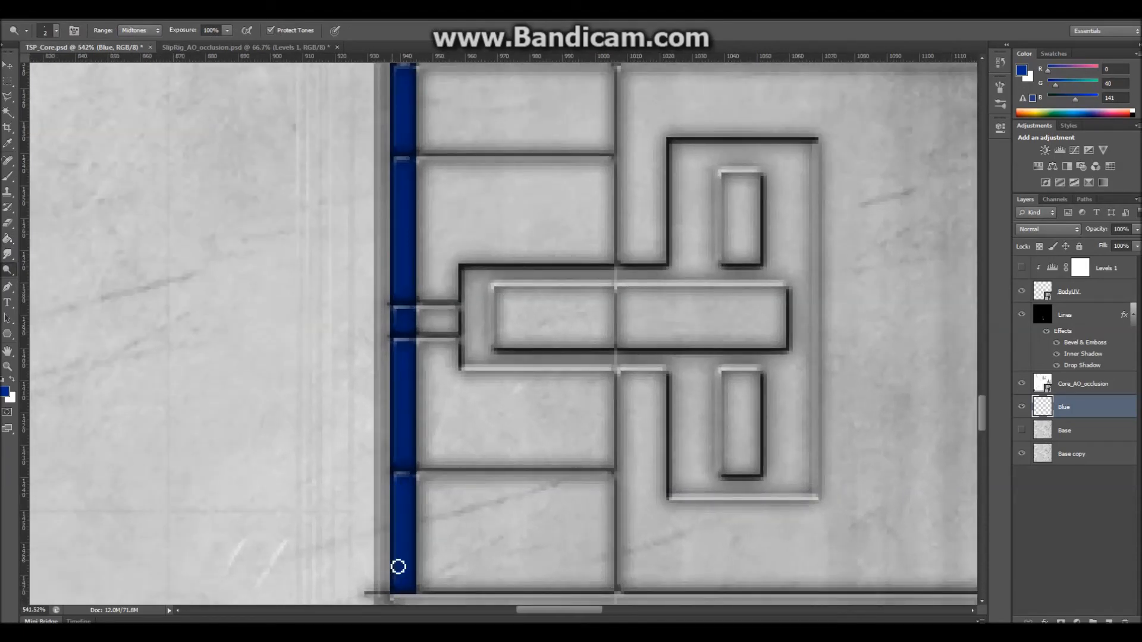
key("bracketleft")
scroll(398, 378, "up", 3)
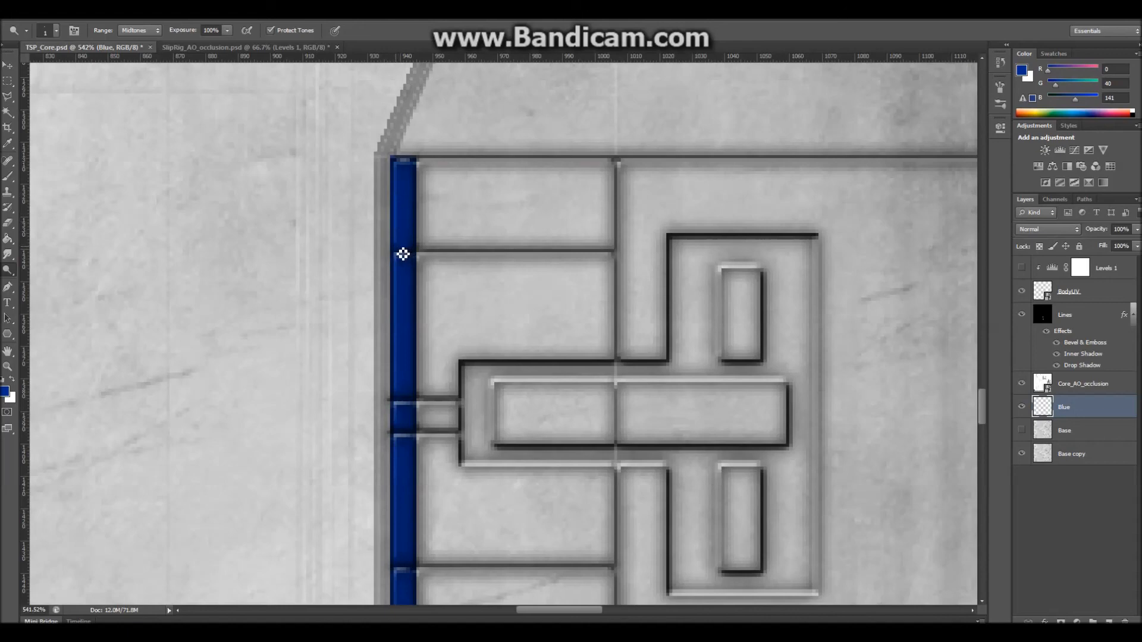
left_click_drag(399, 253, 416, 256)
scroll(400, 440, "down", 3)
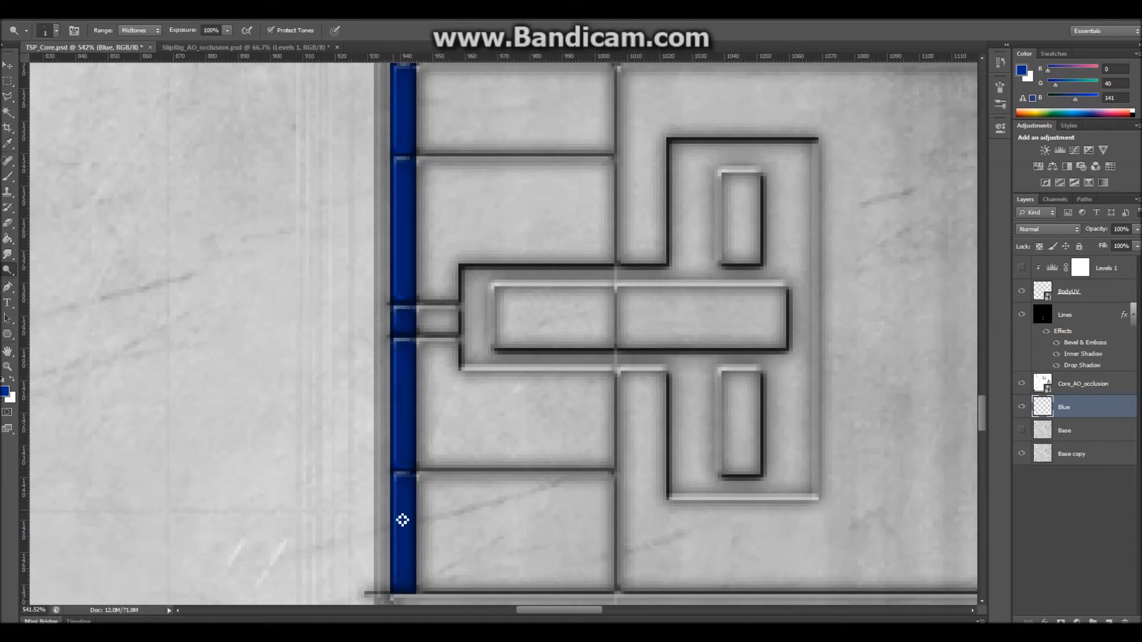
scroll(413, 485, "down", 4, "alt")
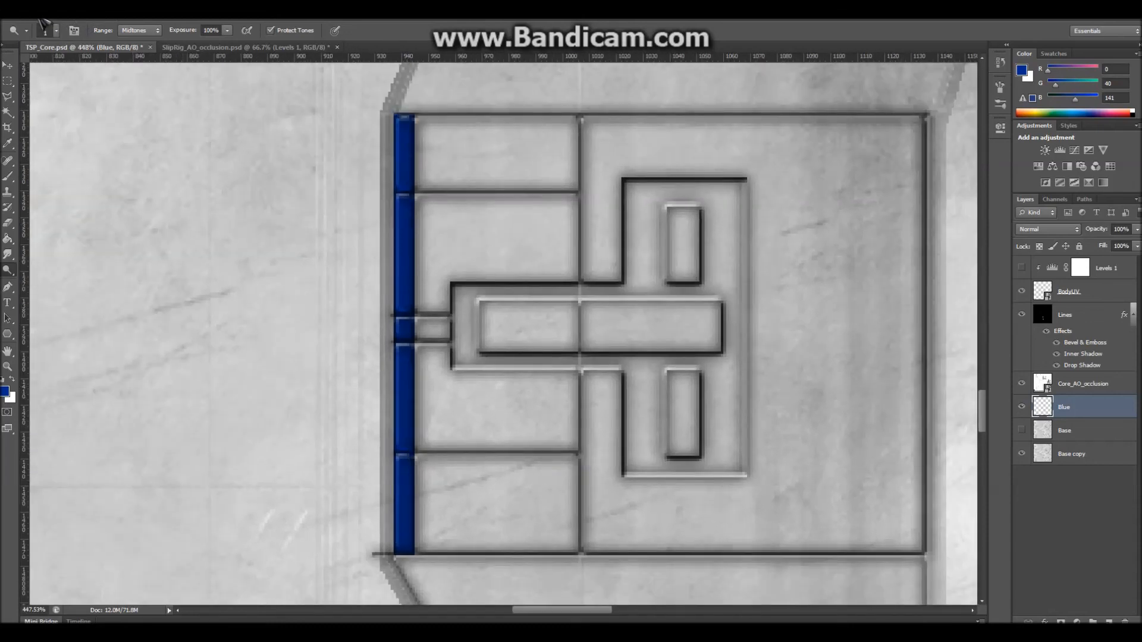
Hide the BodyUV layer and save a D3D/DDS copy as TSP_Core.dds in DXT1 with generated MIP maps, replacing the existing file
left_click(30, 14)
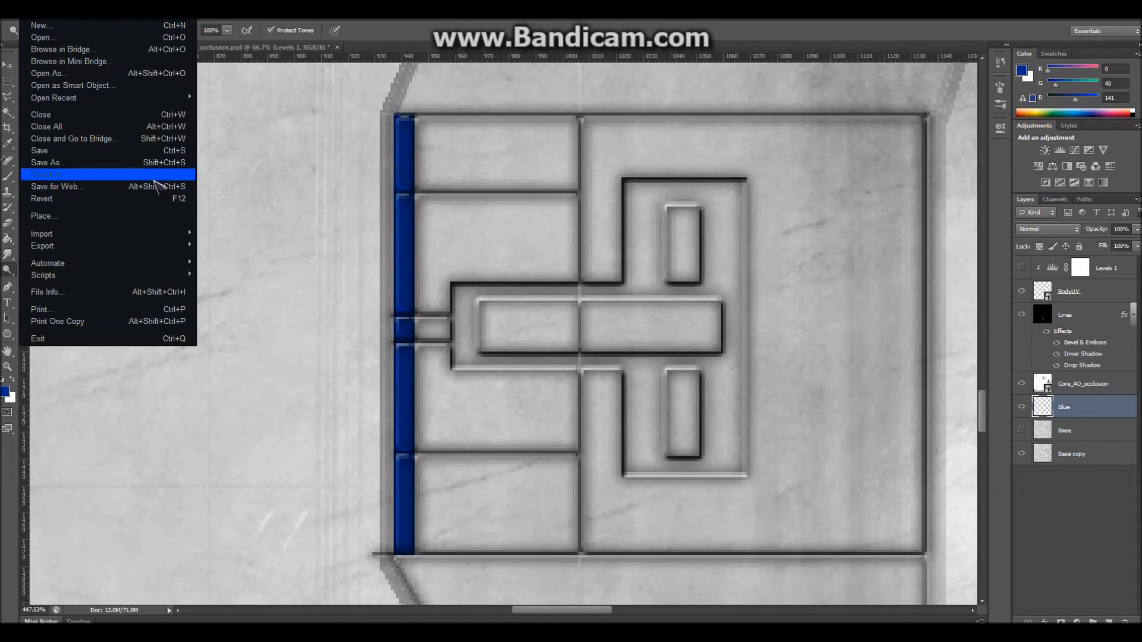
left_click(1020, 291)
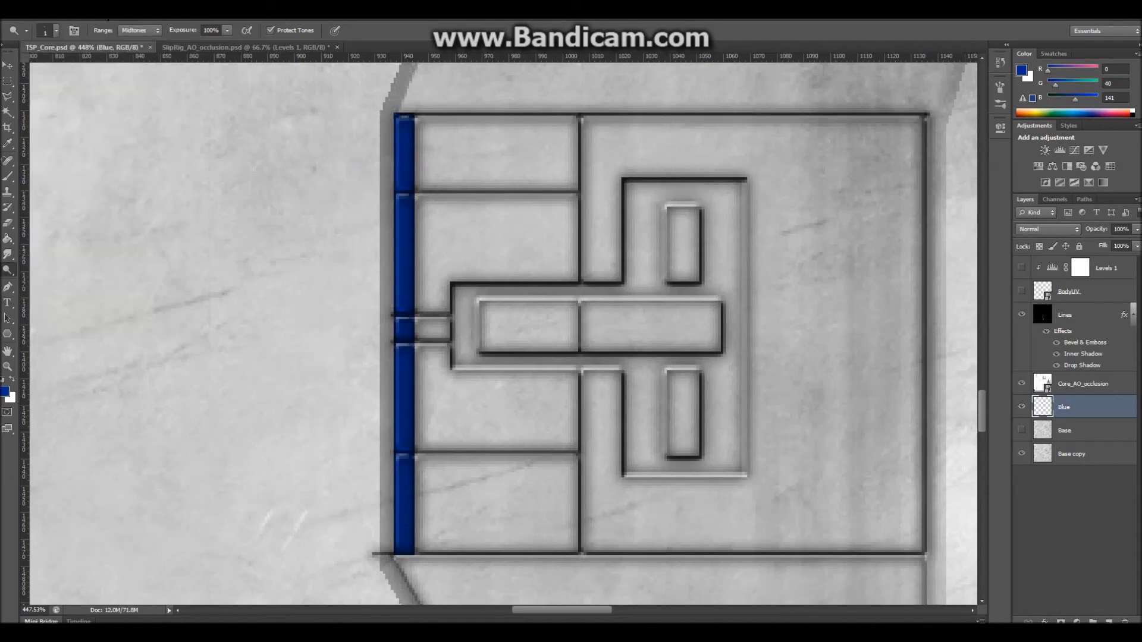
left_click(33, 16)
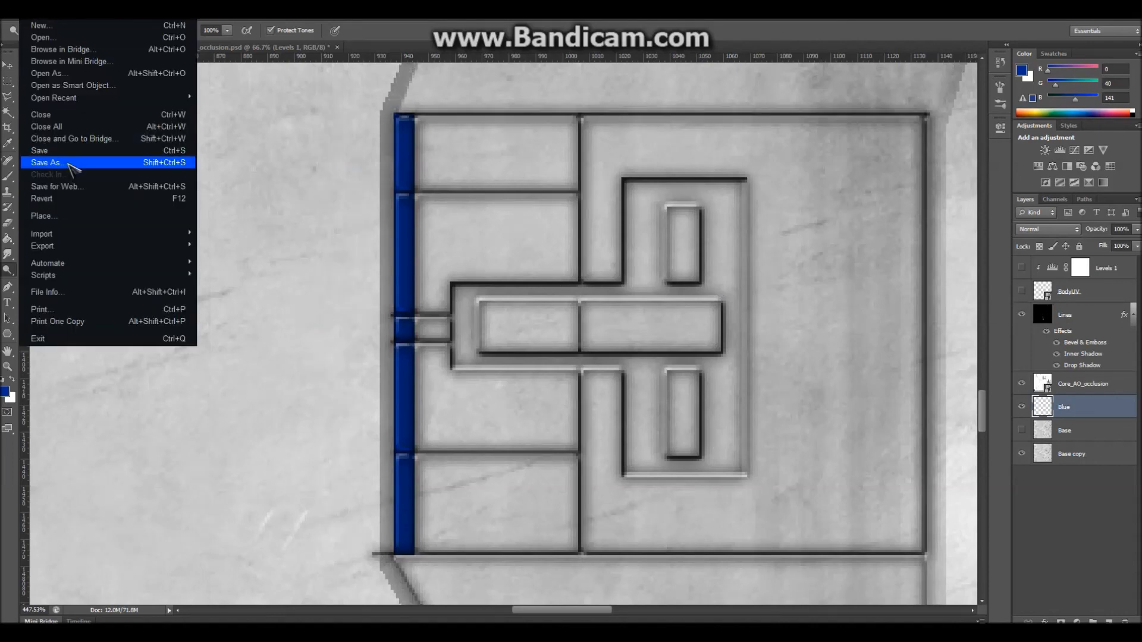
left_click(69, 166)
left_click(619, 352)
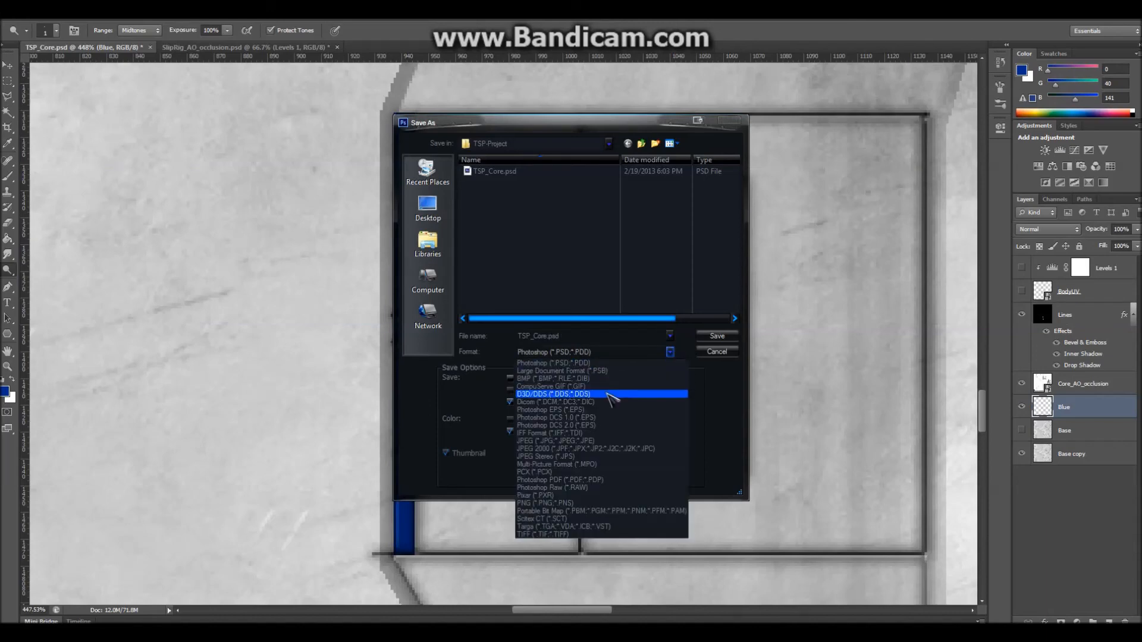
left_click(610, 394)
left_click(714, 340)
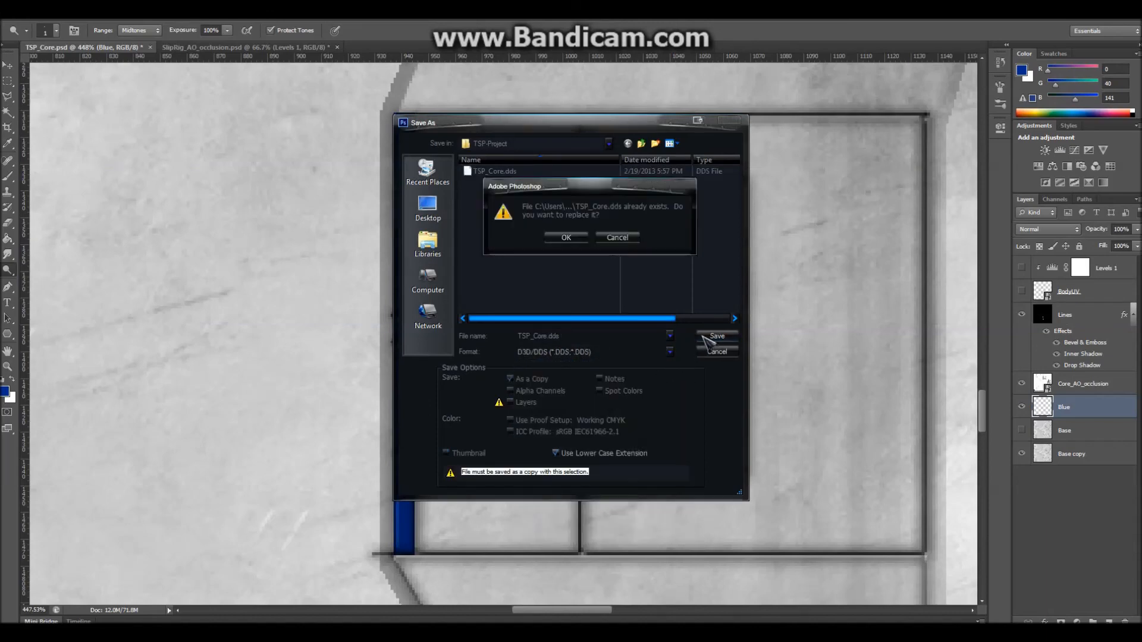
left_click(558, 243)
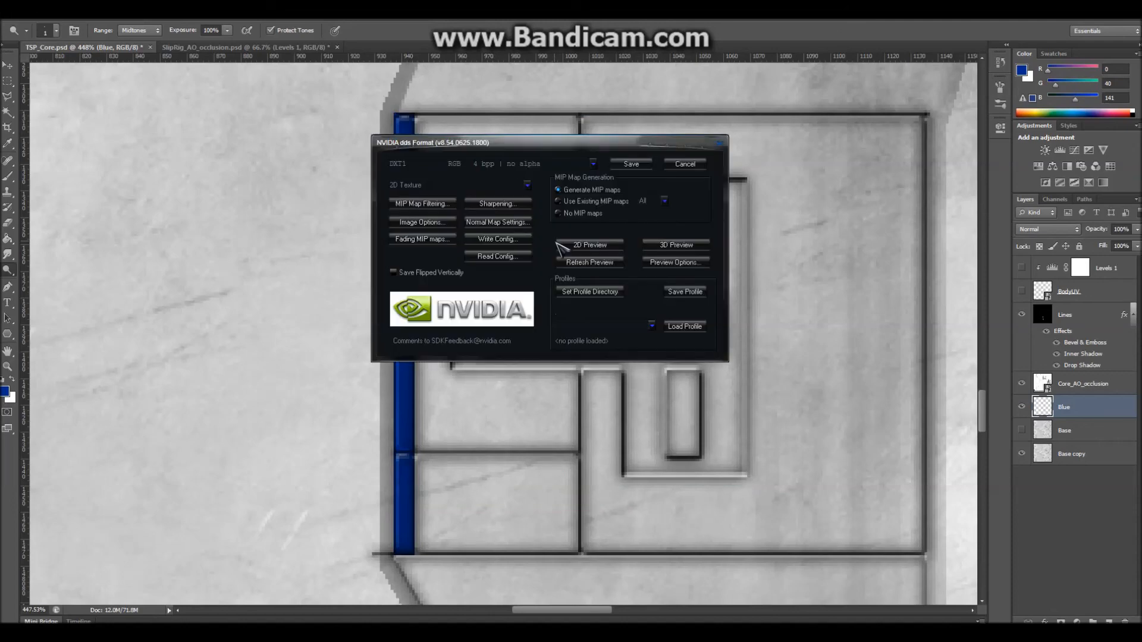
key("Return")
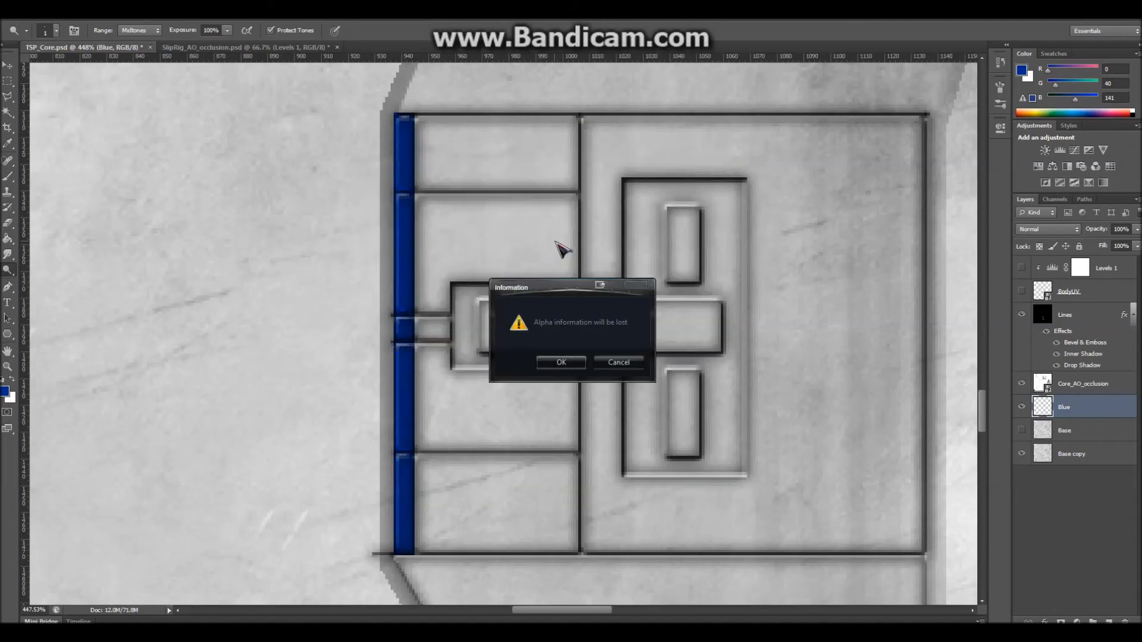
key("Return")
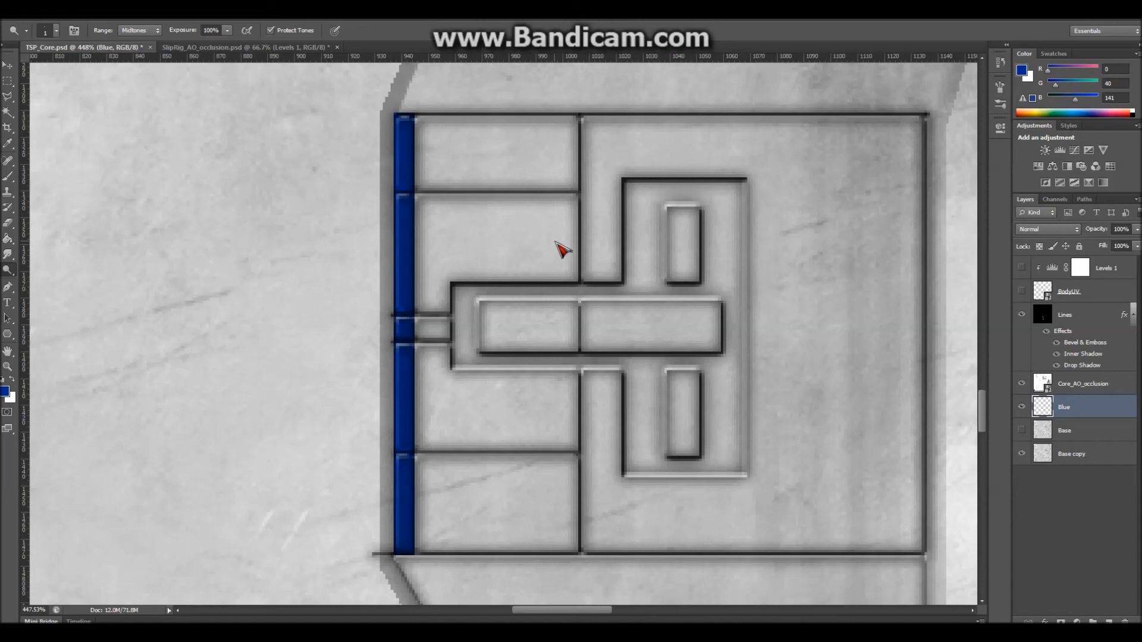
Switch to Maya, select the ship body and reload TSP_Core.dds in the file texture on the Body1 material's color
mouse_move(122, 621)
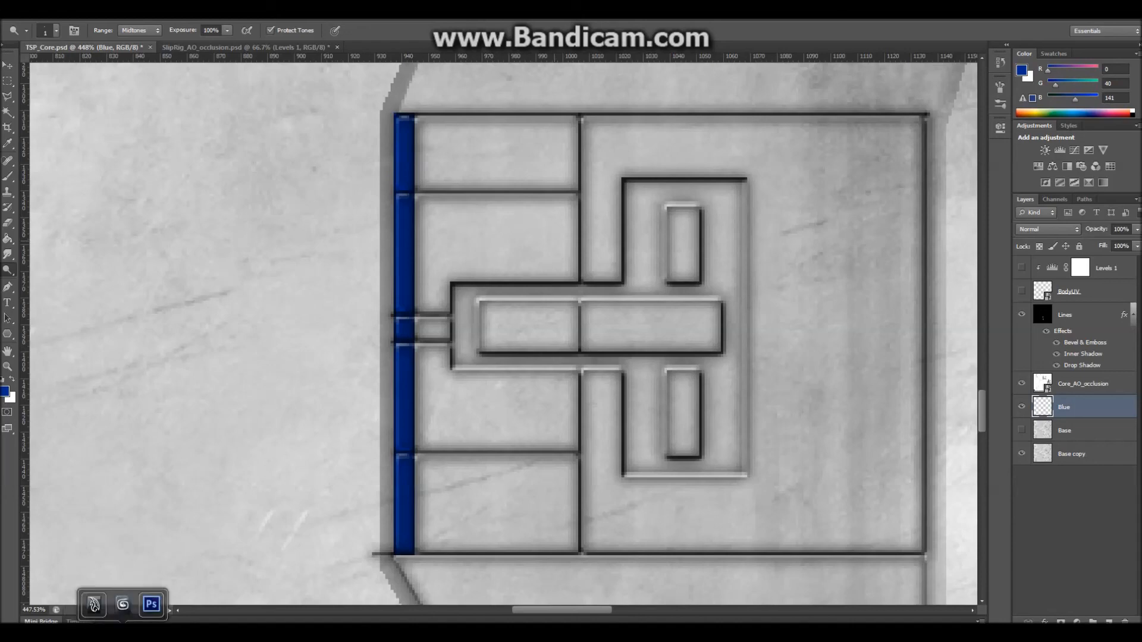
left_click(94, 604)
left_click(582, 309)
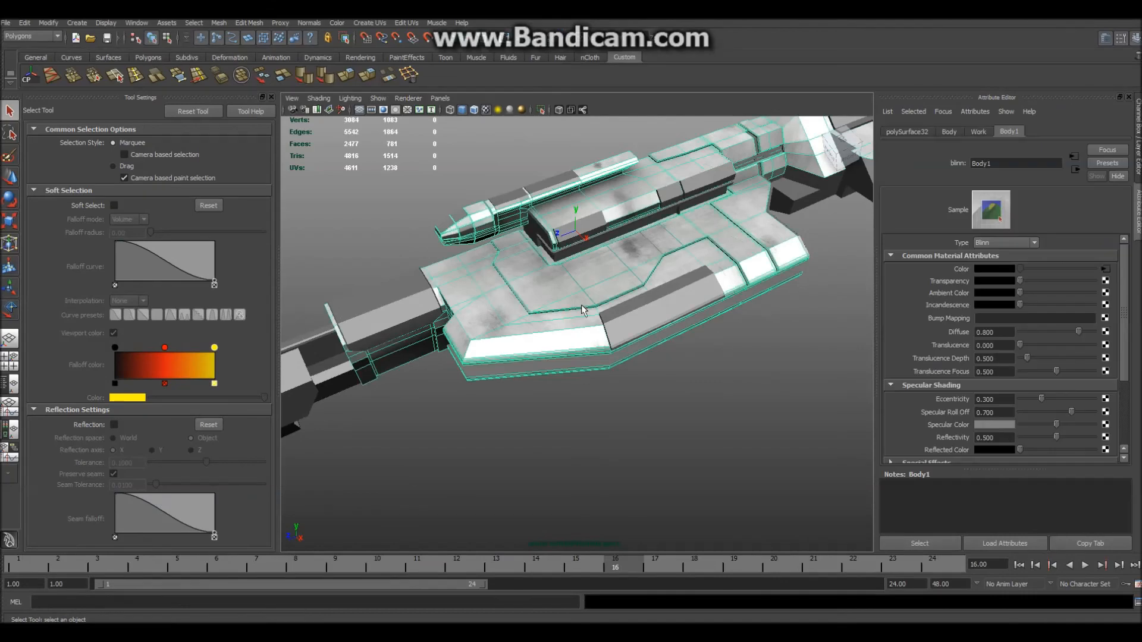
left_click(1105, 270)
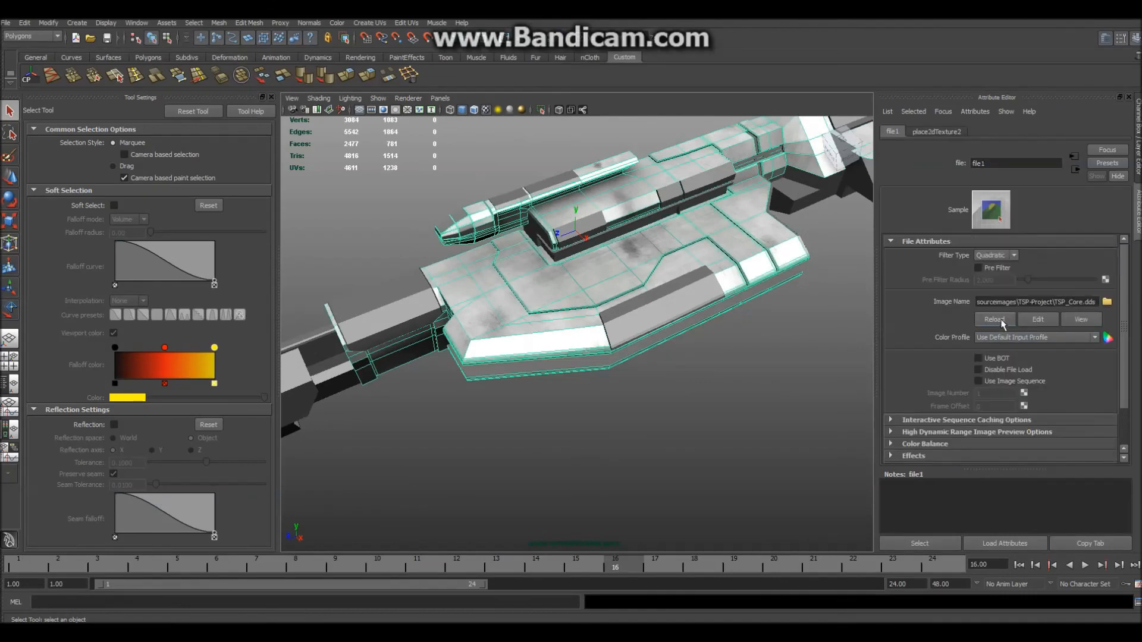
left_click(699, 366)
scroll(700, 368, "up", 3)
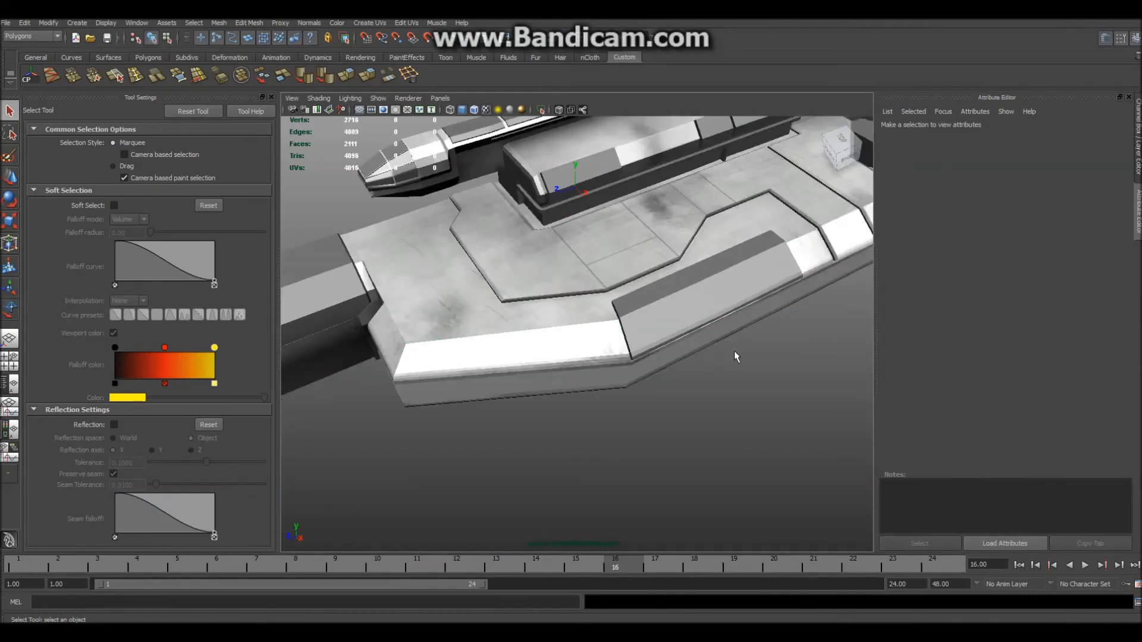
left_click(666, 240)
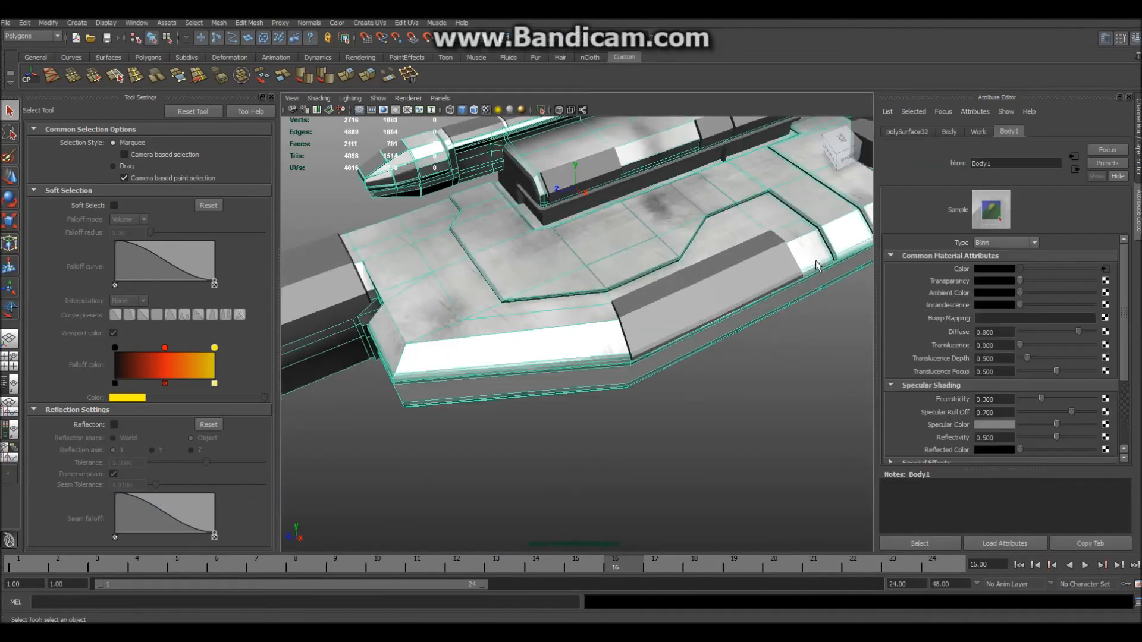
left_click(1106, 269)
left_click(1002, 322)
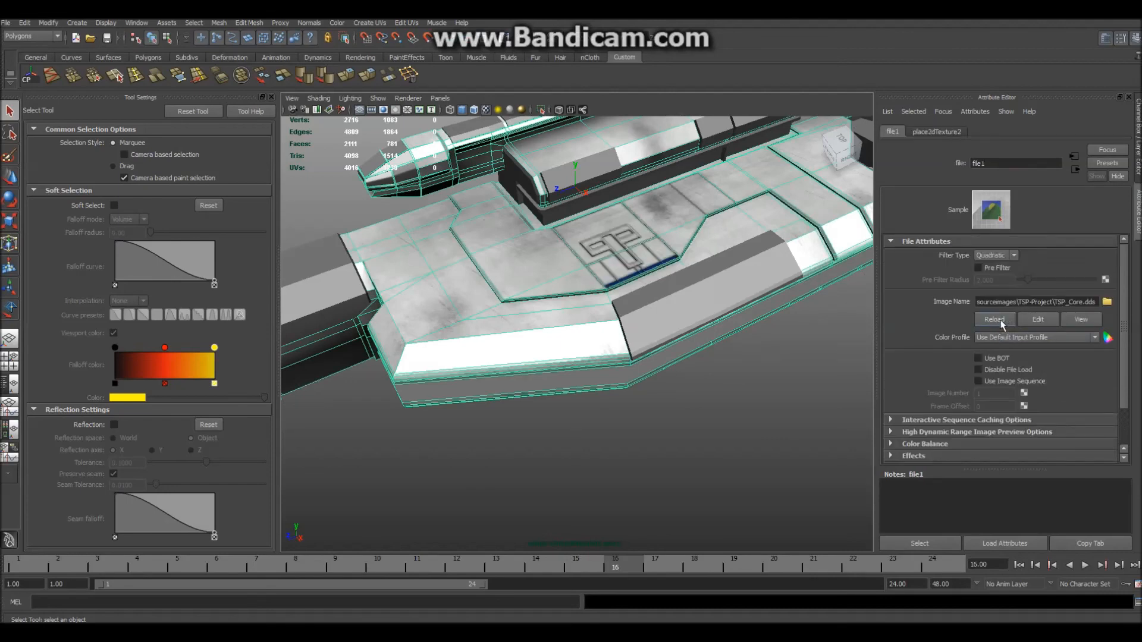
Examine the recessed emblem, panel lines and blue strip on the ship's hull from close up and from farther away
left_click(722, 365)
scroll(721, 362, "up", 5)
left_click_drag(706, 324, 589, 315, "alt")
middle_click_drag(589, 315, 662, 278, "alt")
left_click_drag(662, 278, 622, 282, "alt")
middle_click_drag(622, 282, 623, 305, "alt")
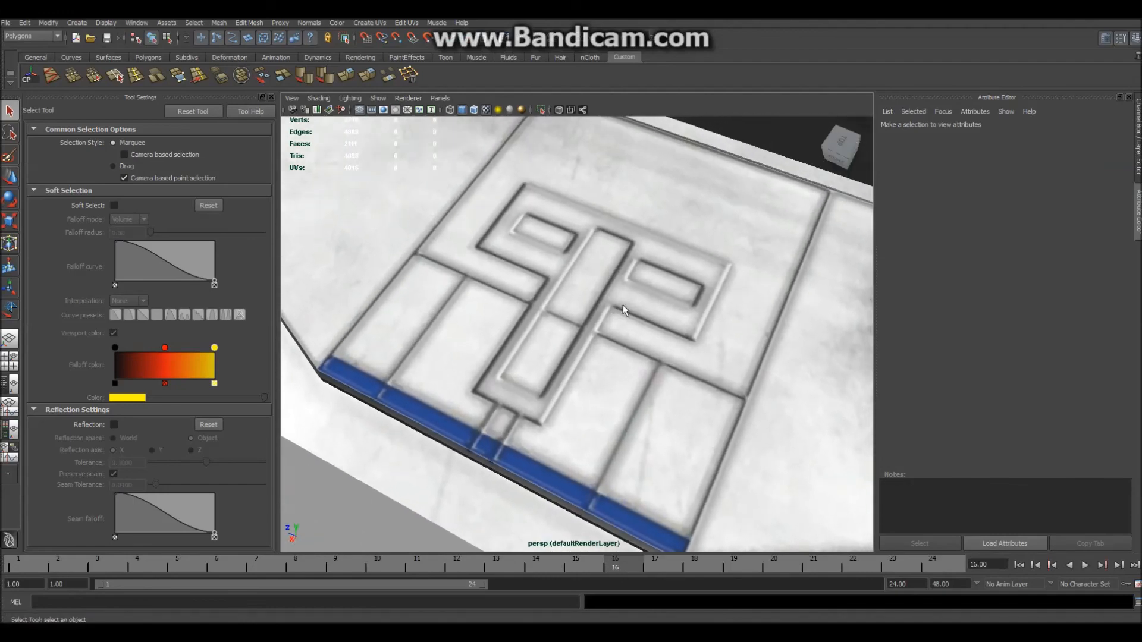
scroll(623, 304, "down", 5)
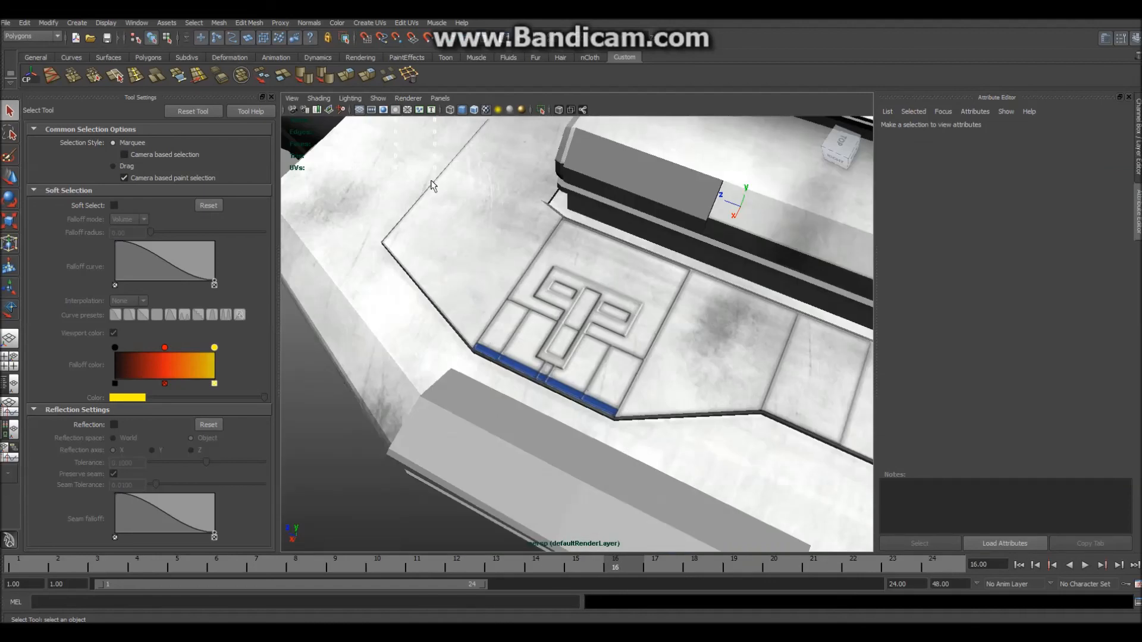
scroll(626, 369, "up", 5)
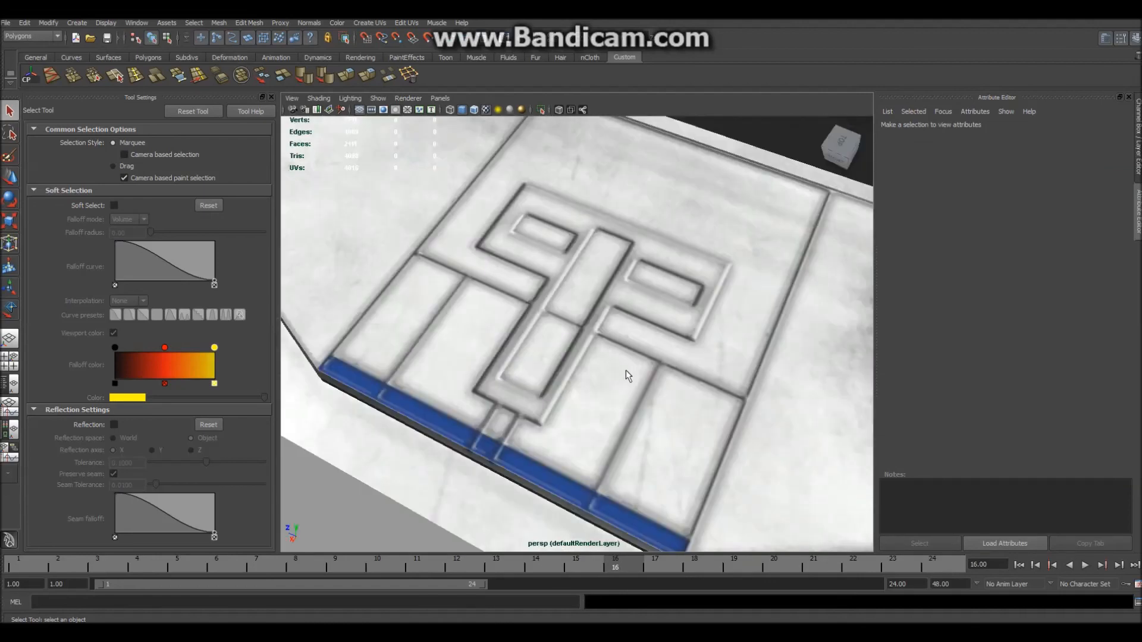
scroll(625, 369, "down", 5)
scroll(626, 369, "up", 2)
scroll(625, 368, "up", 5)
scroll(625, 369, "down", 6)
scroll(581, 316, "up", 1)
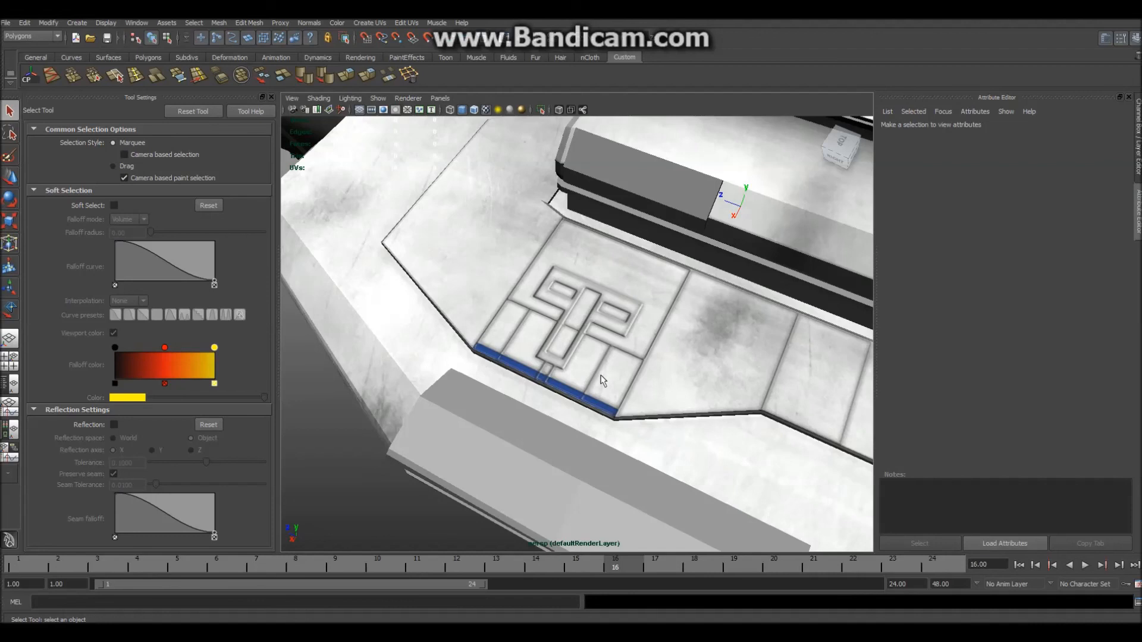
scroll(603, 380, "up", 4)
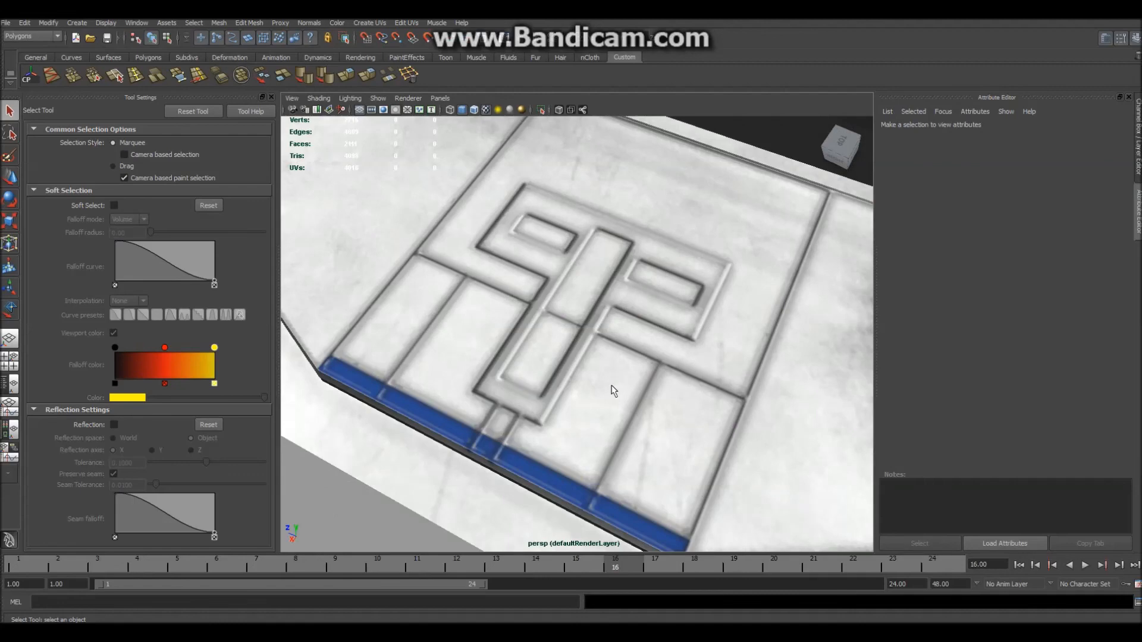
scroll(612, 390, "up", 2)
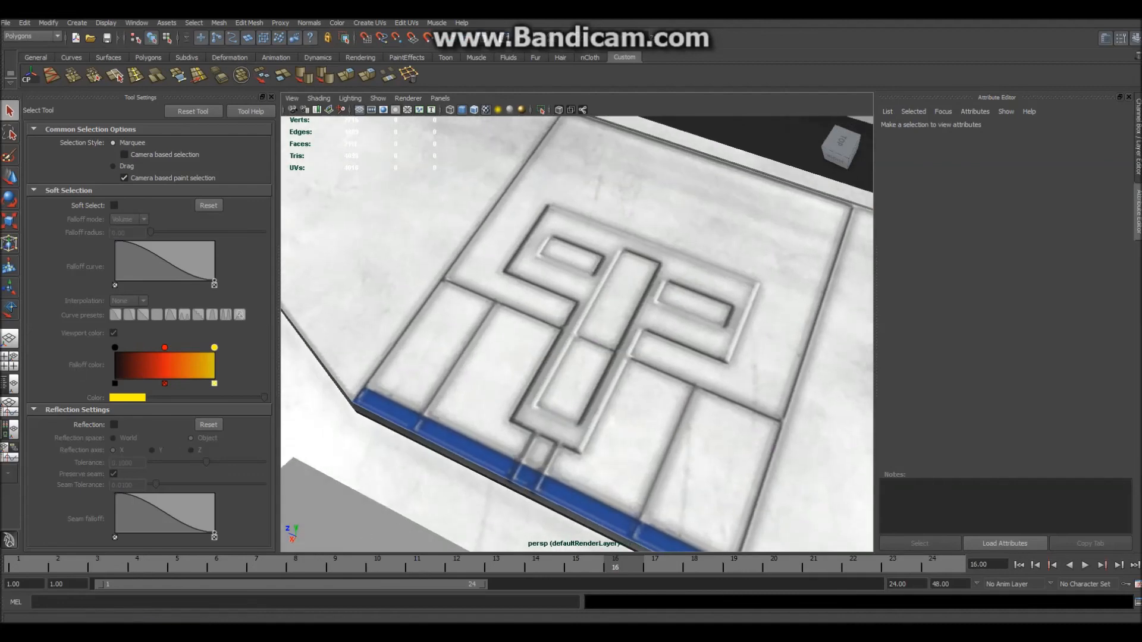
Switch back to Photoshop and add a new empty layer directly above the Blue layer in TSP_Core.psd
mouse_move(143, 619)
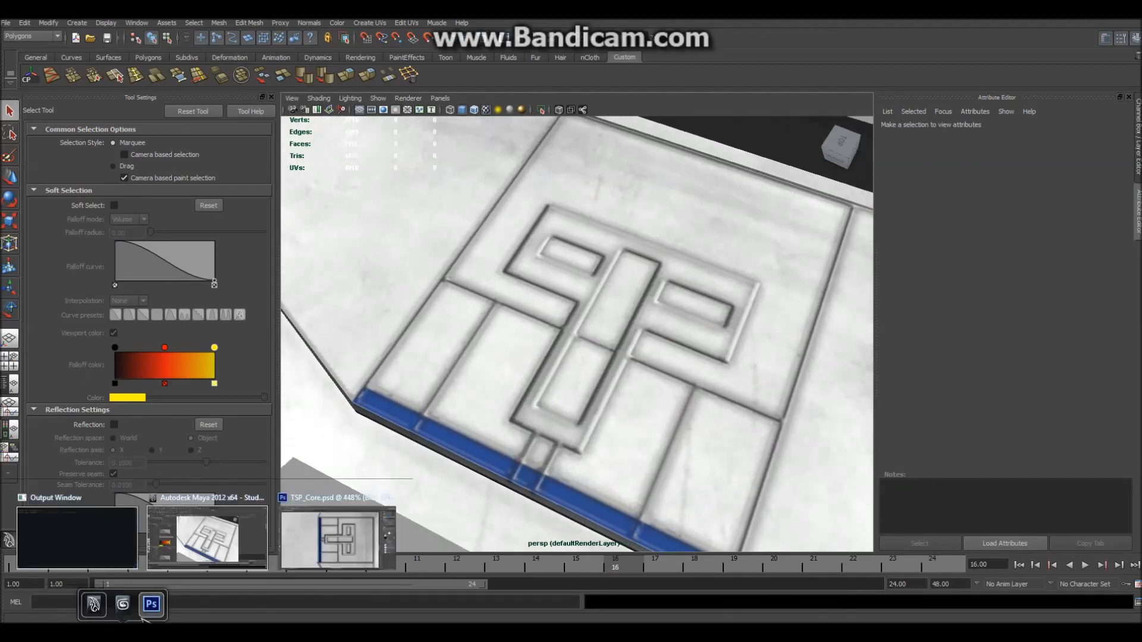
left_click(151, 604)
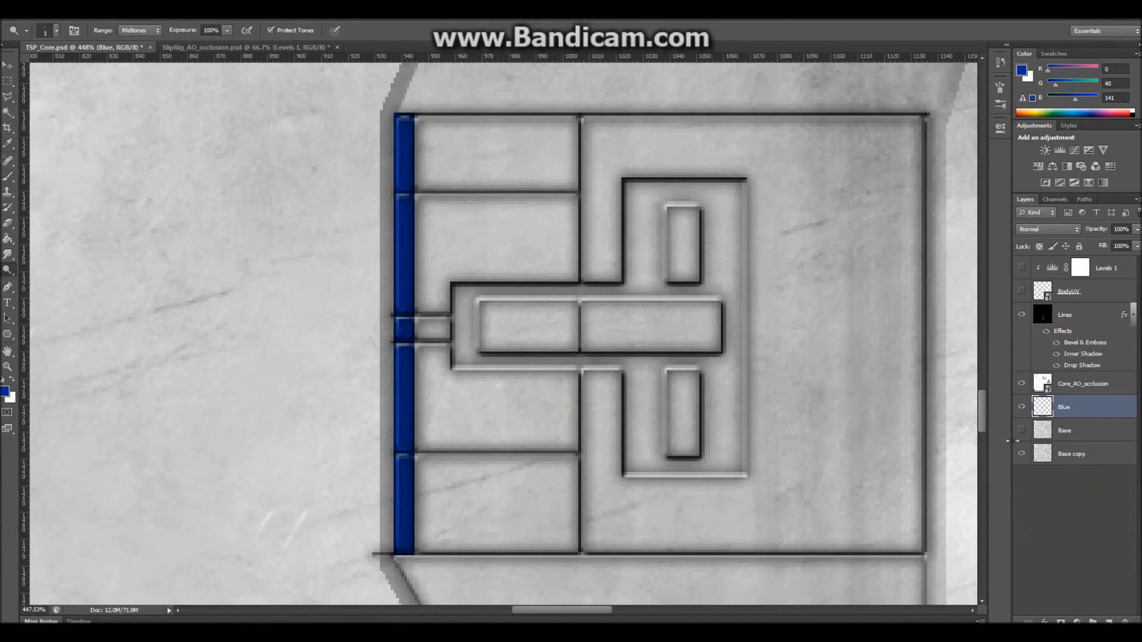
left_click(1108, 621)
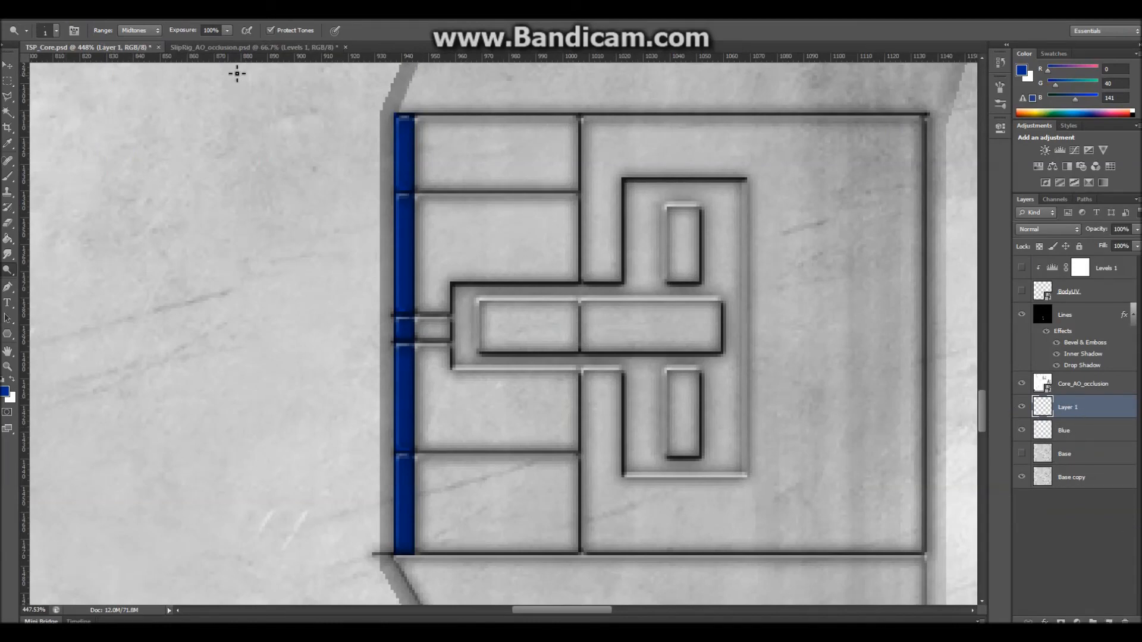
Show Background copy and Layers 4 to 7 in SlipRig_AO_occlusion.psd, then close that document without saving
left_click(248, 47)
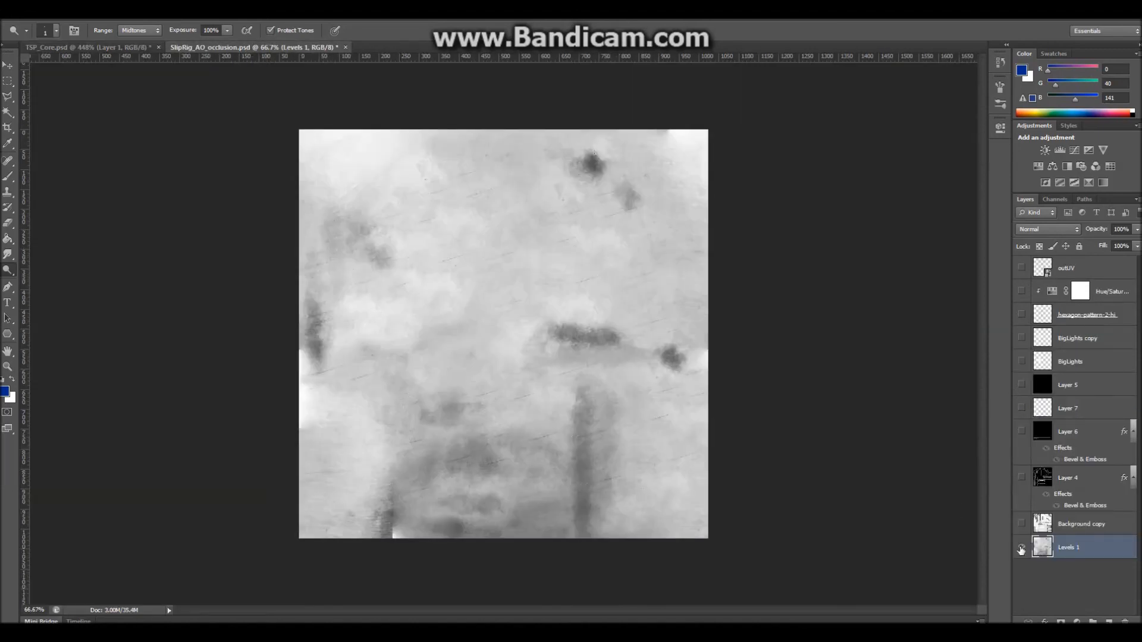
left_click(1020, 524)
left_click(1021, 476)
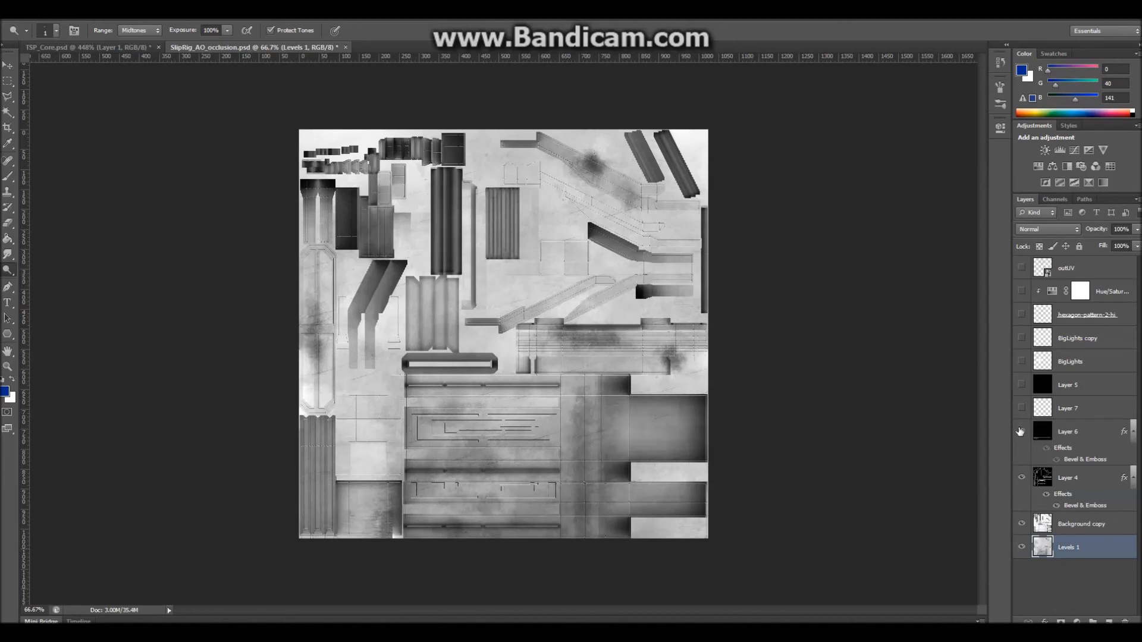
left_click(1021, 407)
left_click(1021, 384)
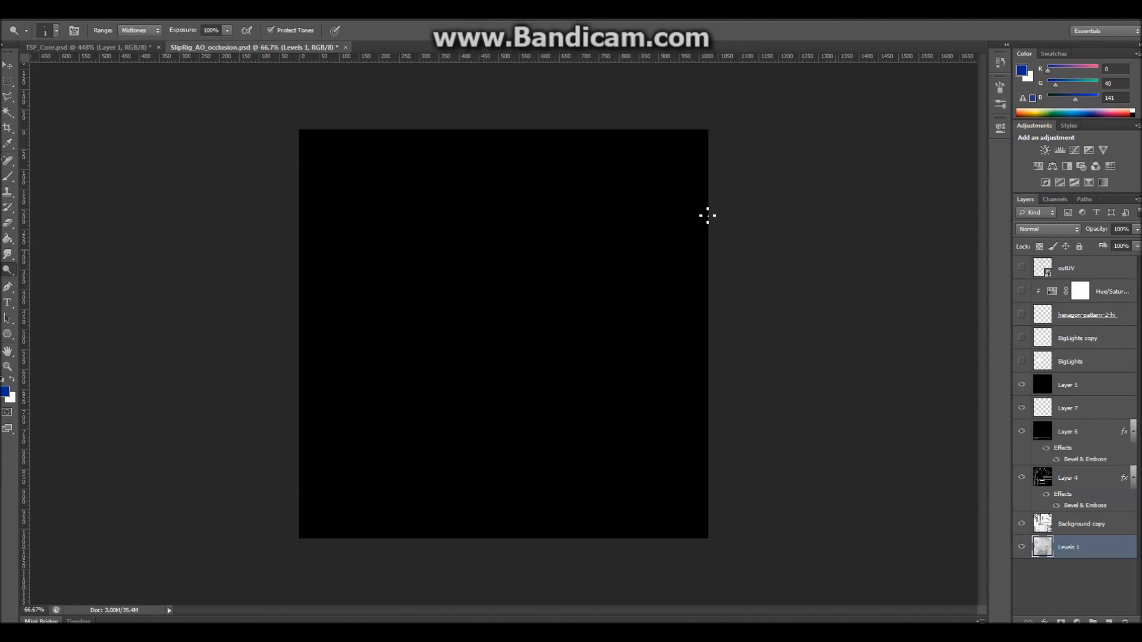
left_click(345, 47)
left_click(600, 239)
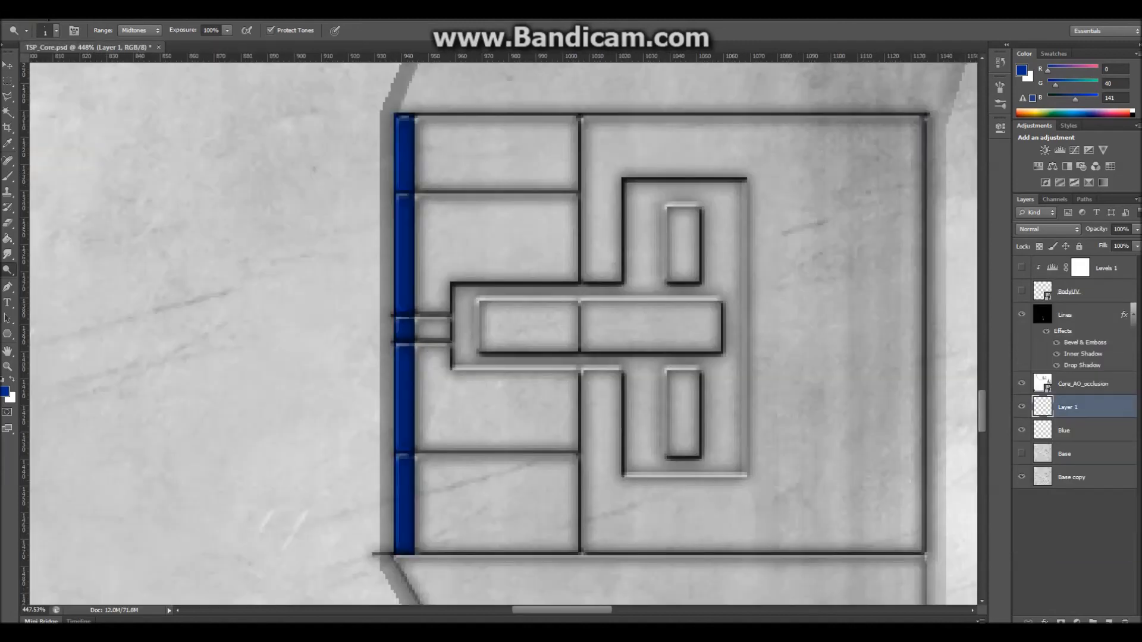
Browse the FWToW project's images folder for an earlier texture file to open
left_click(37, 21)
left_click(42, 36)
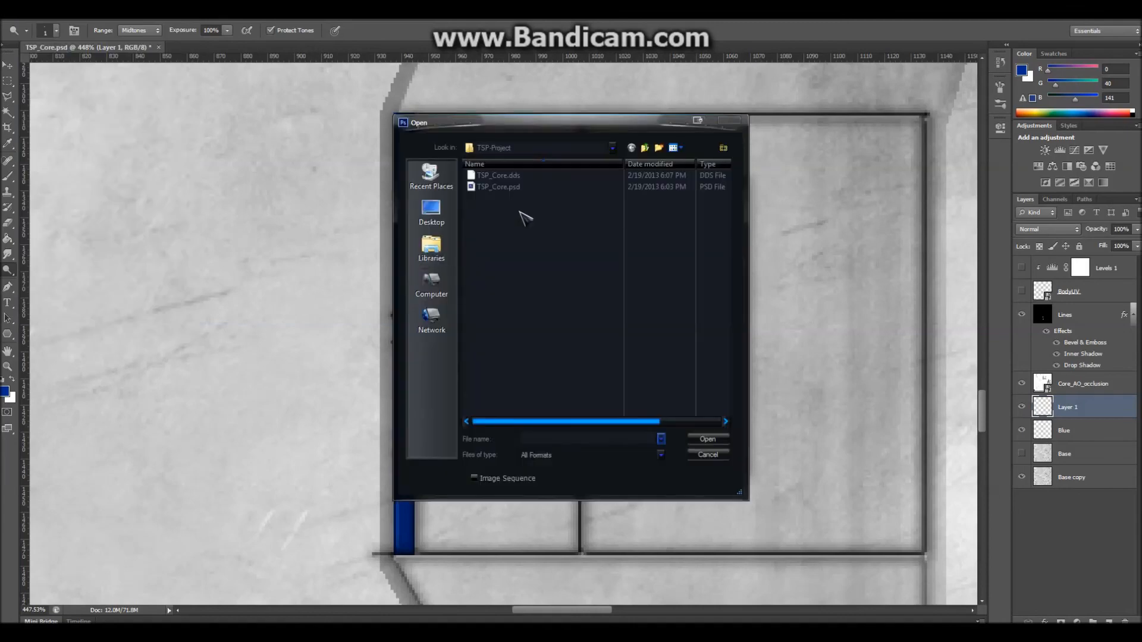
left_click(645, 149)
left_click(646, 147)
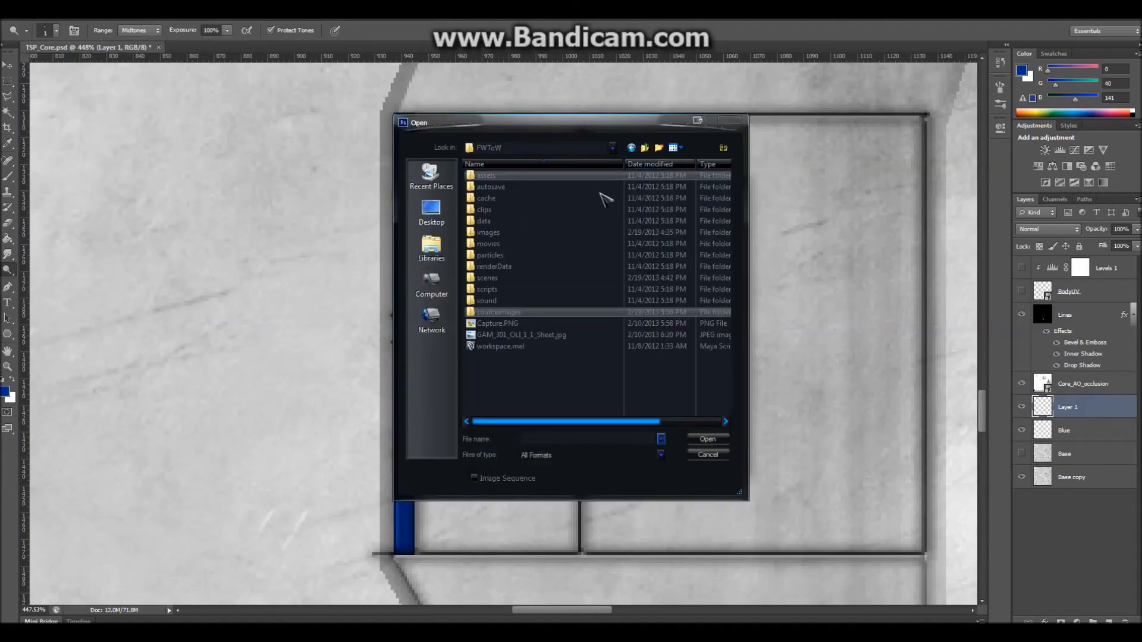
double_click(510, 233)
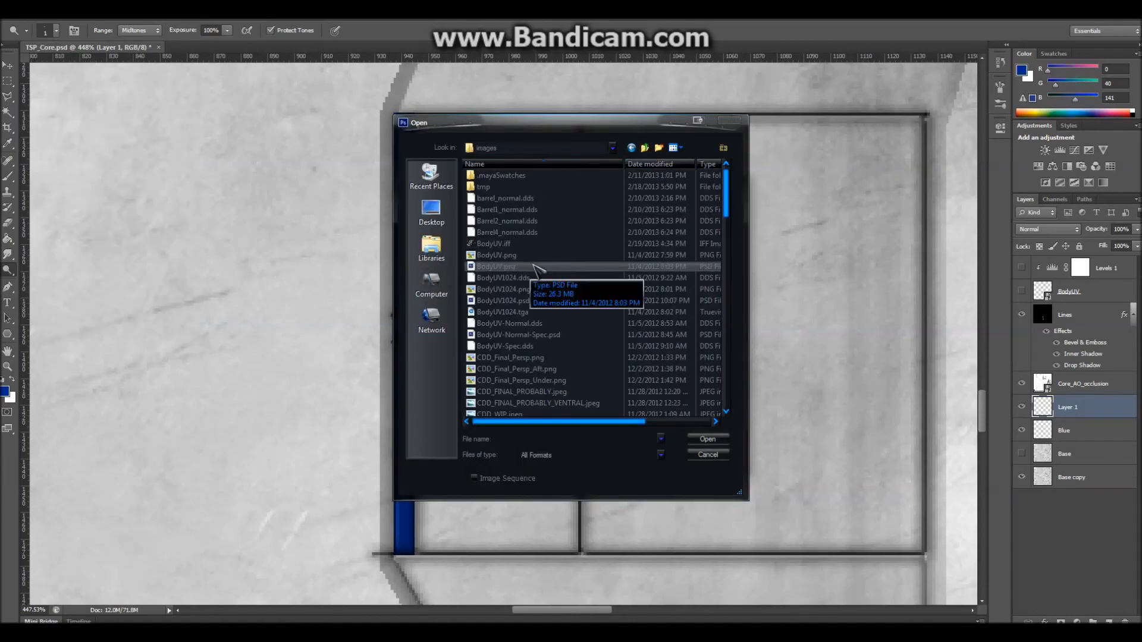
scroll(553, 297, "down", 7)
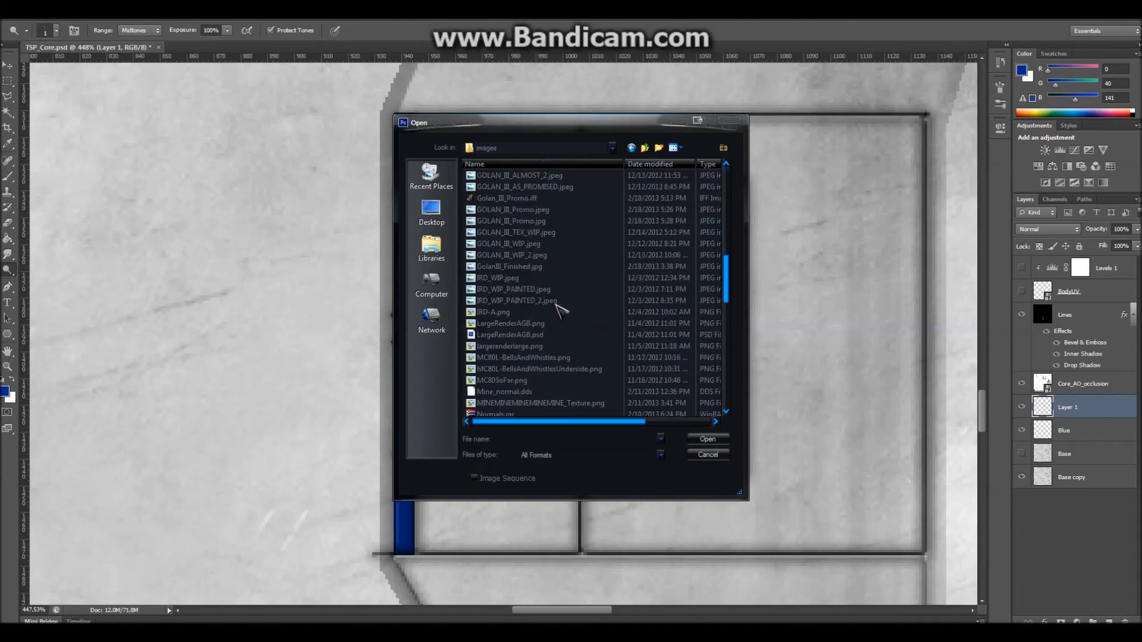
scroll(548, 292, "down", 7)
left_click(632, 148)
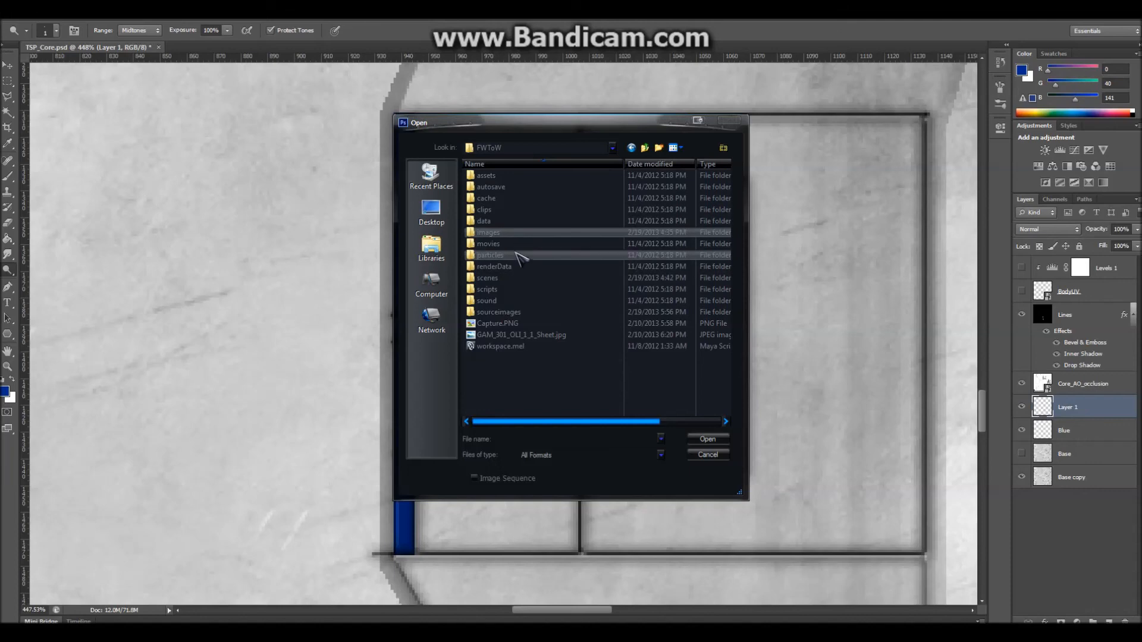
Open SlipPlat_AO_occlusion.psd from the Slip folder in sourceimages, check its contents and close it
left_click(510, 312)
double_click(510, 312)
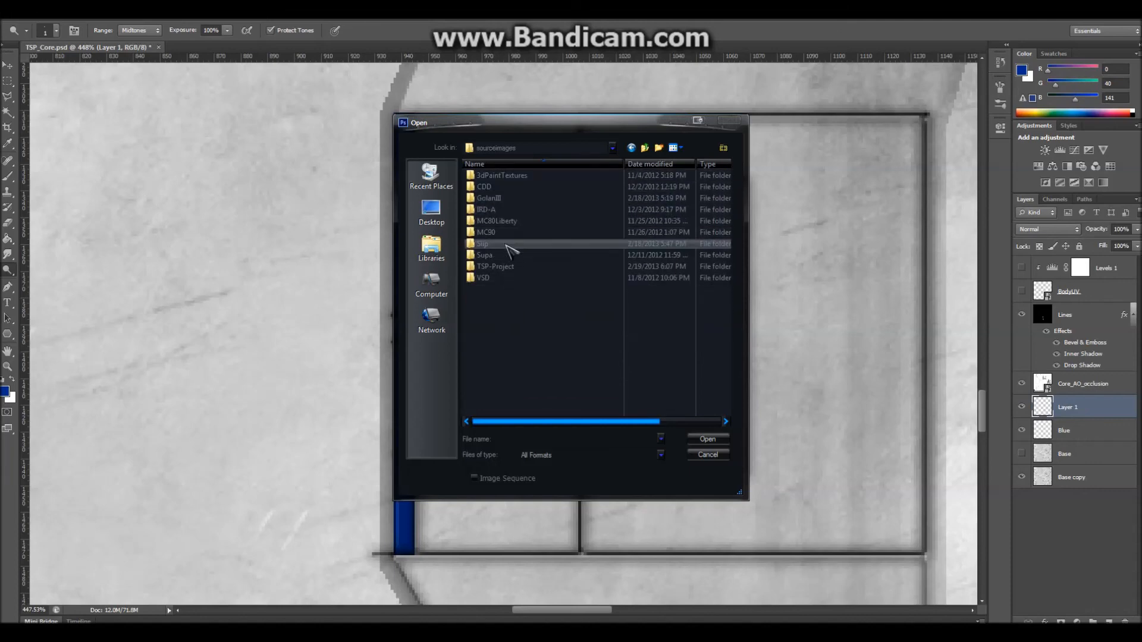
double_click(510, 245)
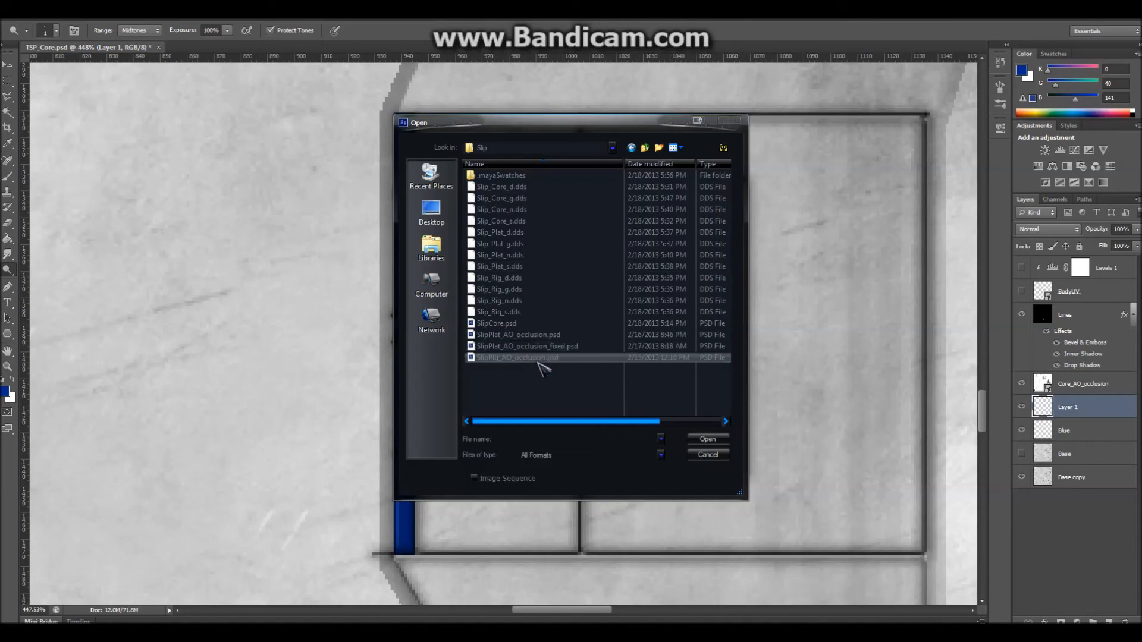
double_click(558, 335)
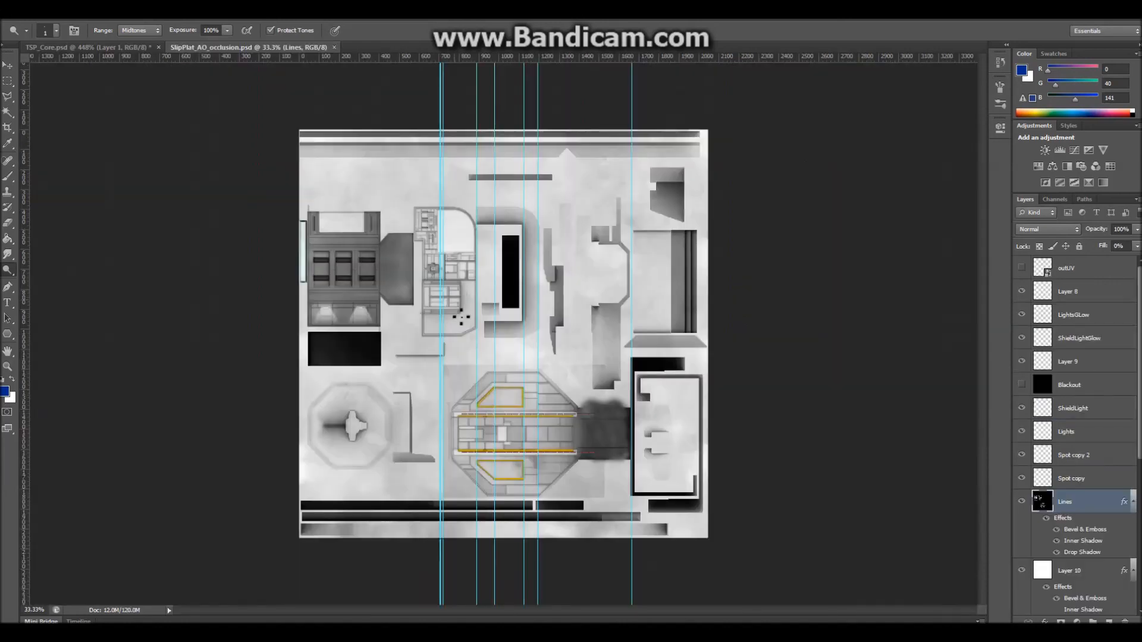
left_click(334, 47)
Open SlipPlat_AO_occlusion_fixed.psd, look through its texture and layer stack, and close it
left_click(27, 12)
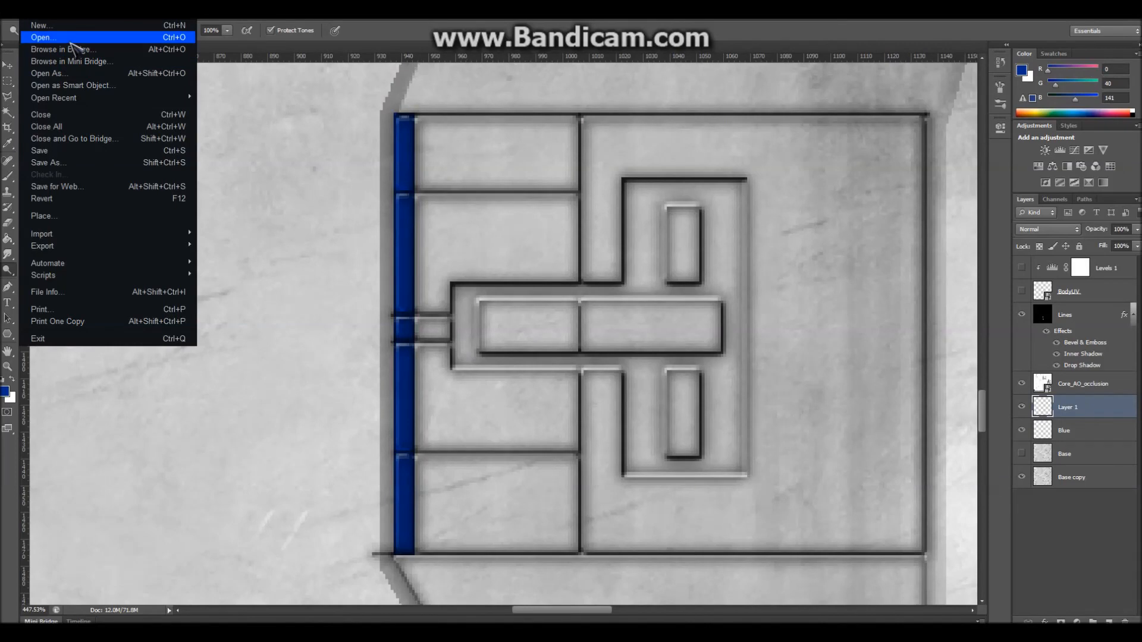
left_click(66, 36)
key("Escape")
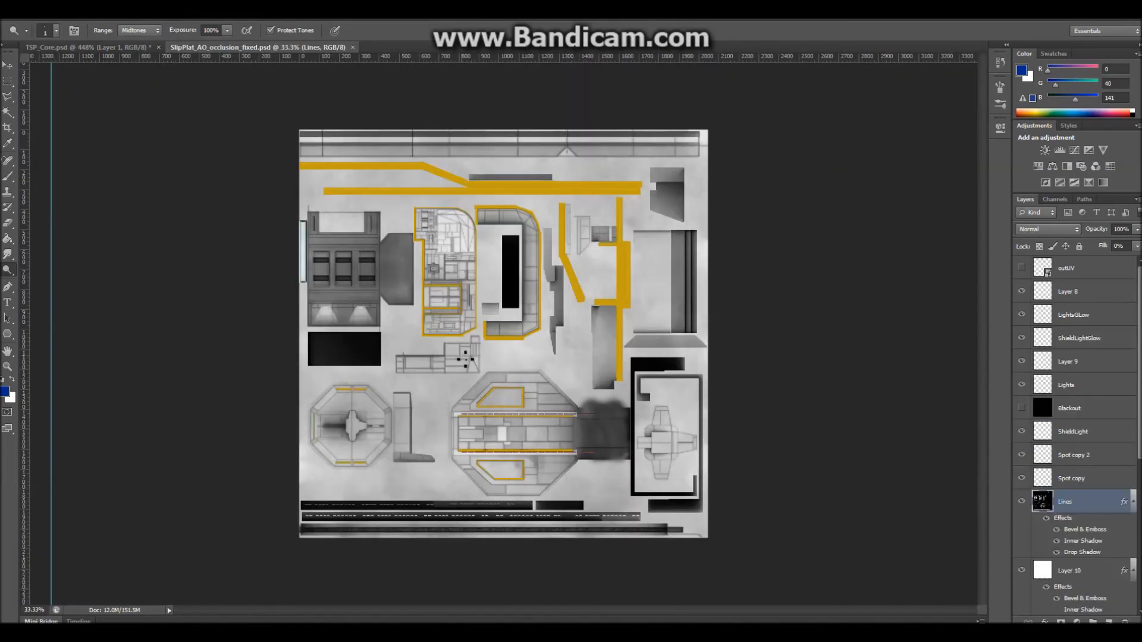
left_click(528, 417)
scroll(528, 417, "down", 1)
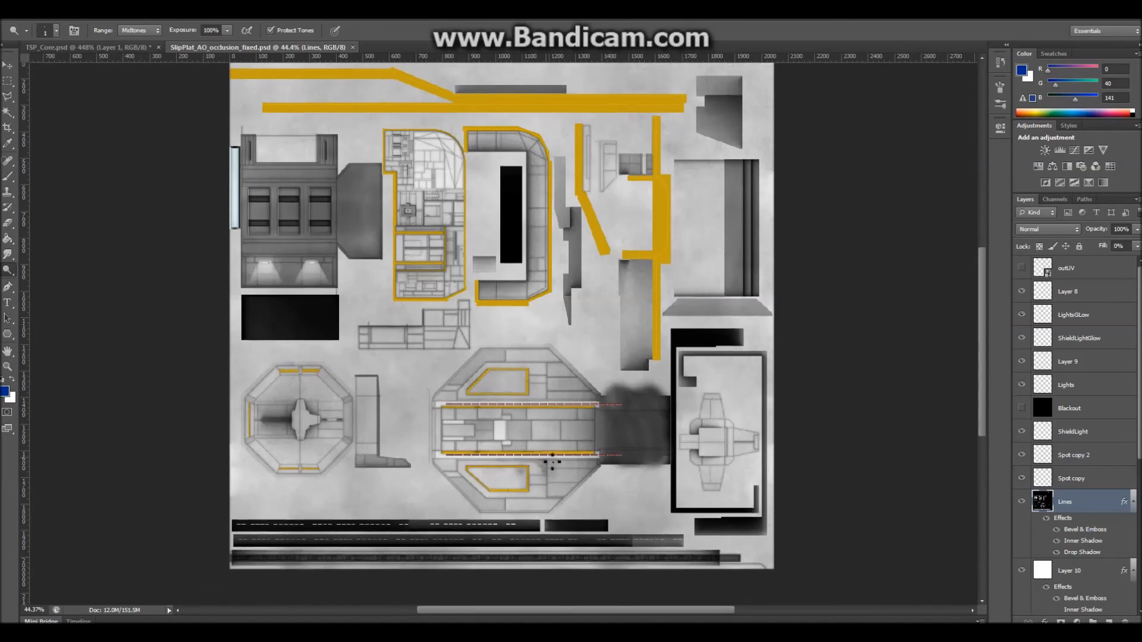
scroll(1103, 493, "down", 3)
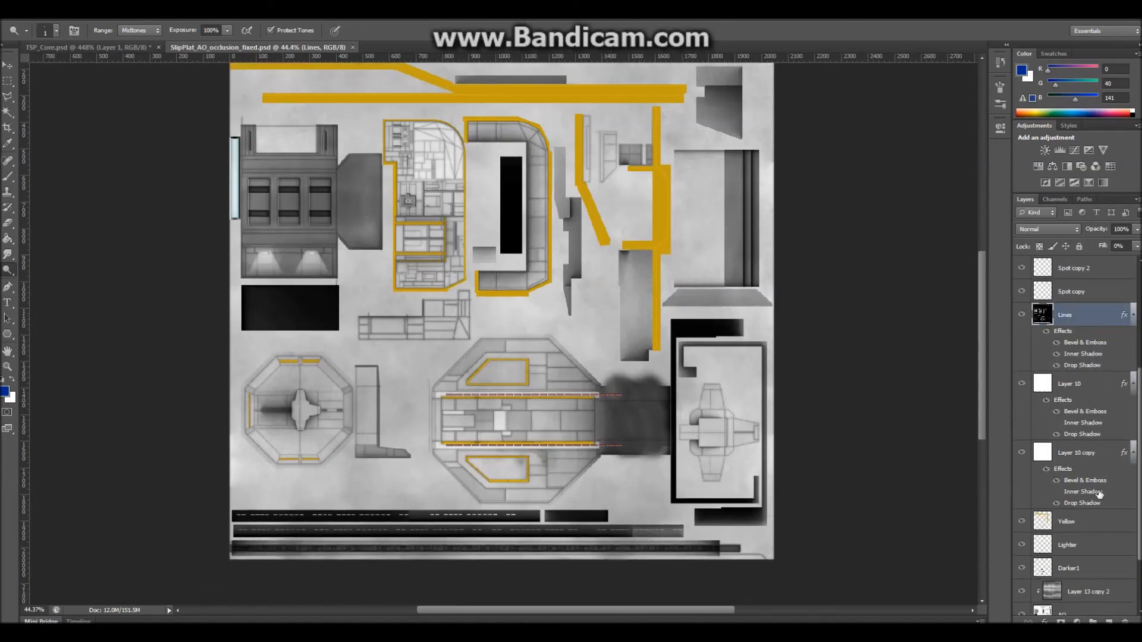
left_click(352, 47)
Open SlipCore.psd, copy its entire Greeble layer and paste it into Layer 1 of TSP_Core.psd
left_click(39, 18)
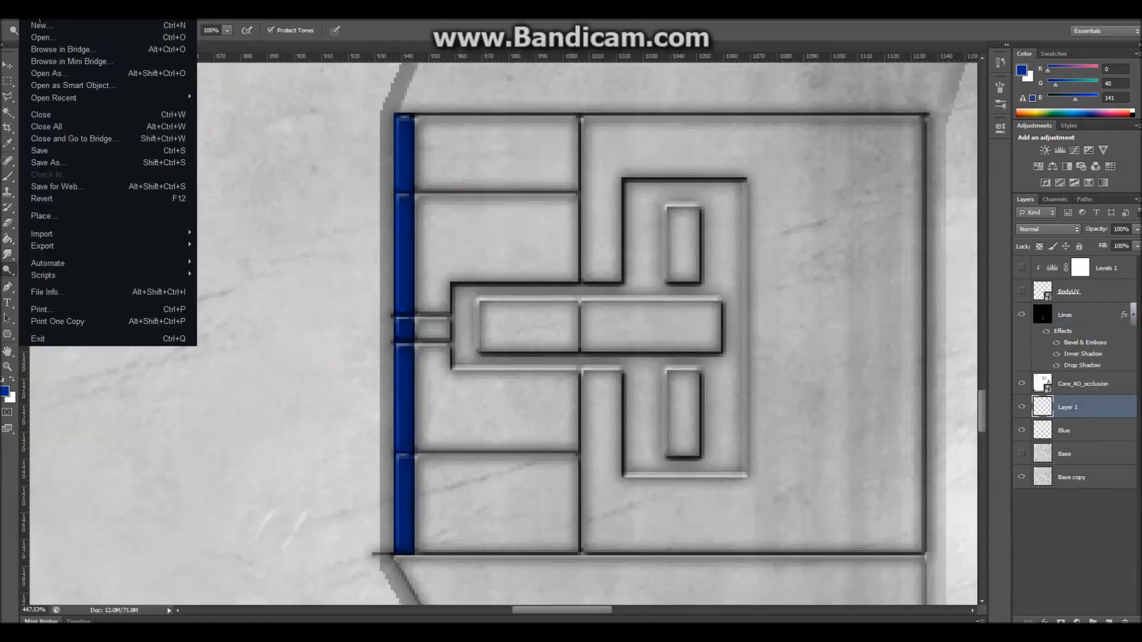
left_click(71, 38)
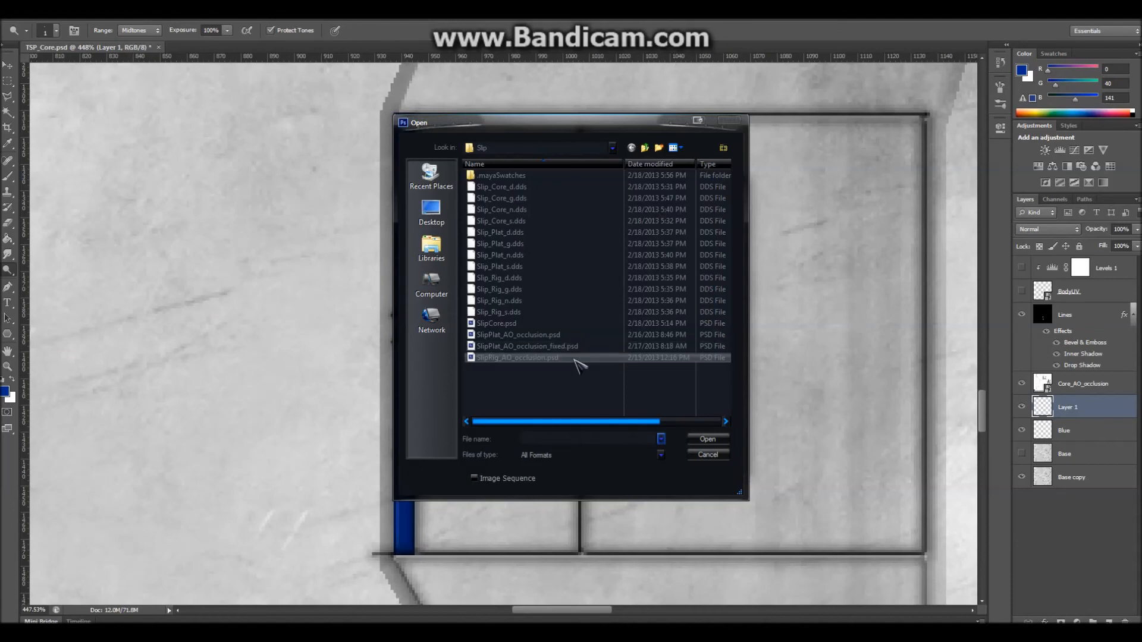
double_click(575, 325)
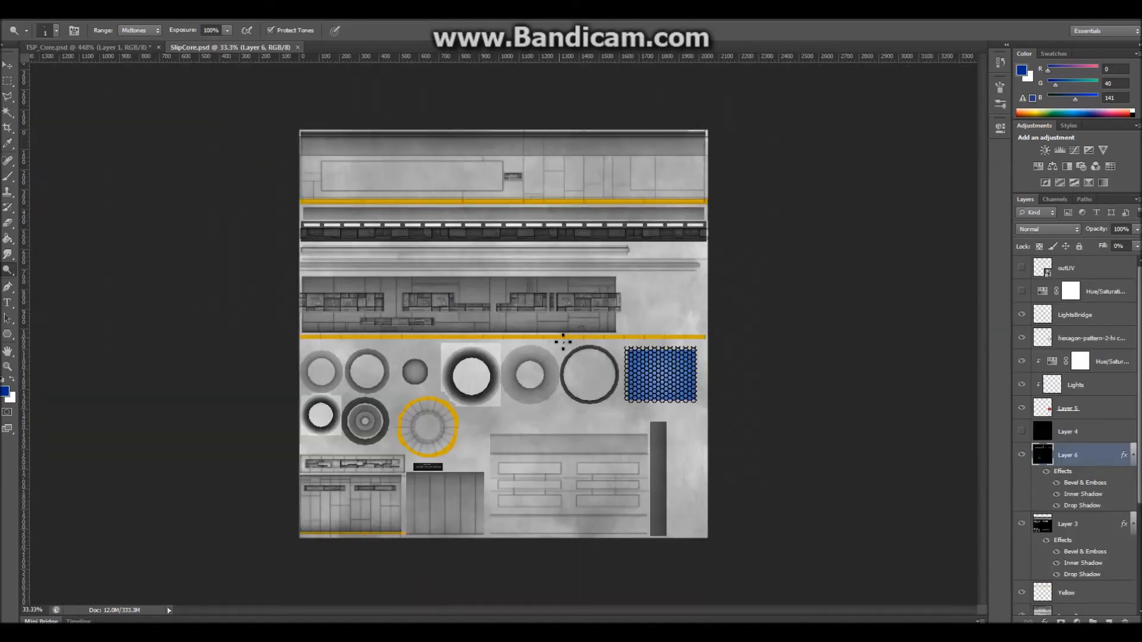
scroll(1109, 458, "down", 5)
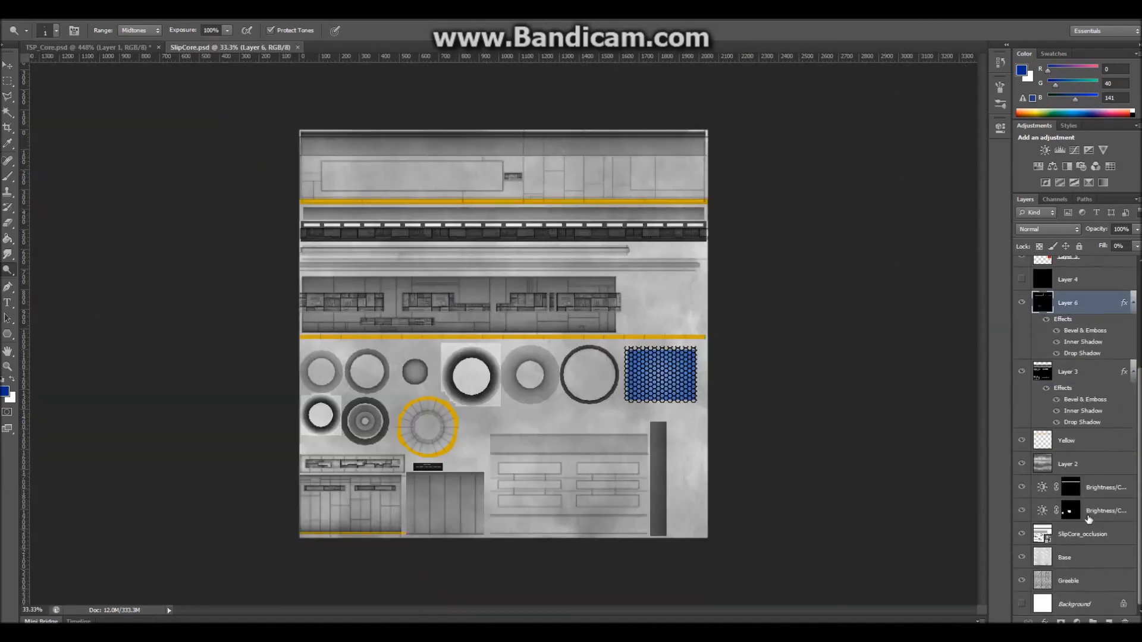
left_click(1070, 581)
key("ctrl+a")
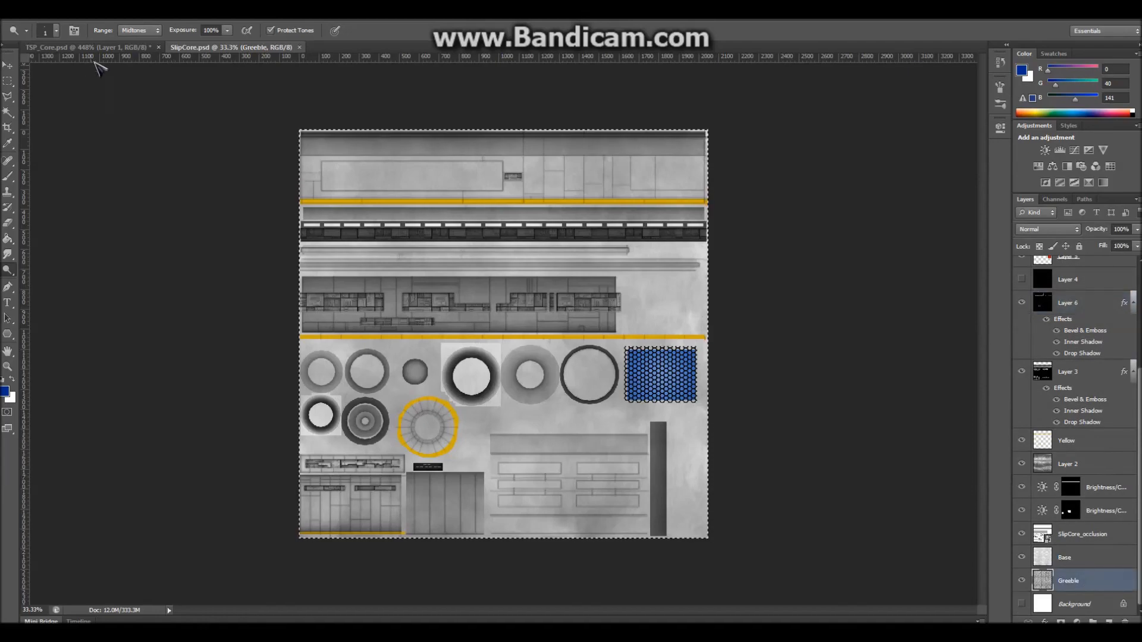
left_click(104, 49)
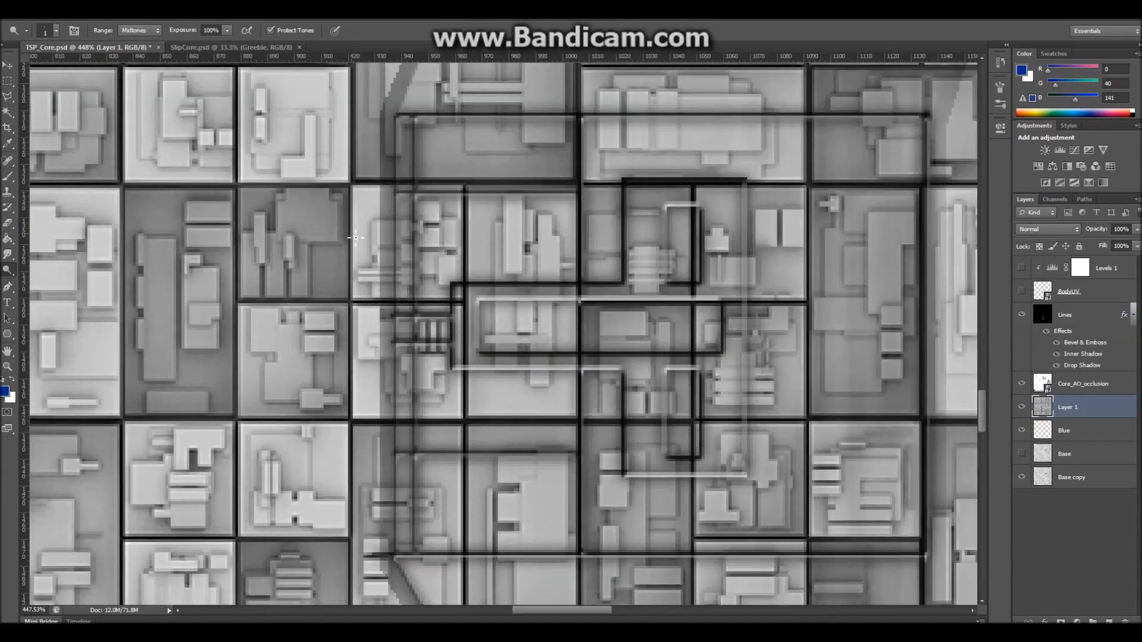
Place the greeble layer, Layer 1, directly below the Blue layer and make the Base layer visible
scroll(357, 239, "down", 5, "alt")
scroll(356, 239, "down", 10, "alt")
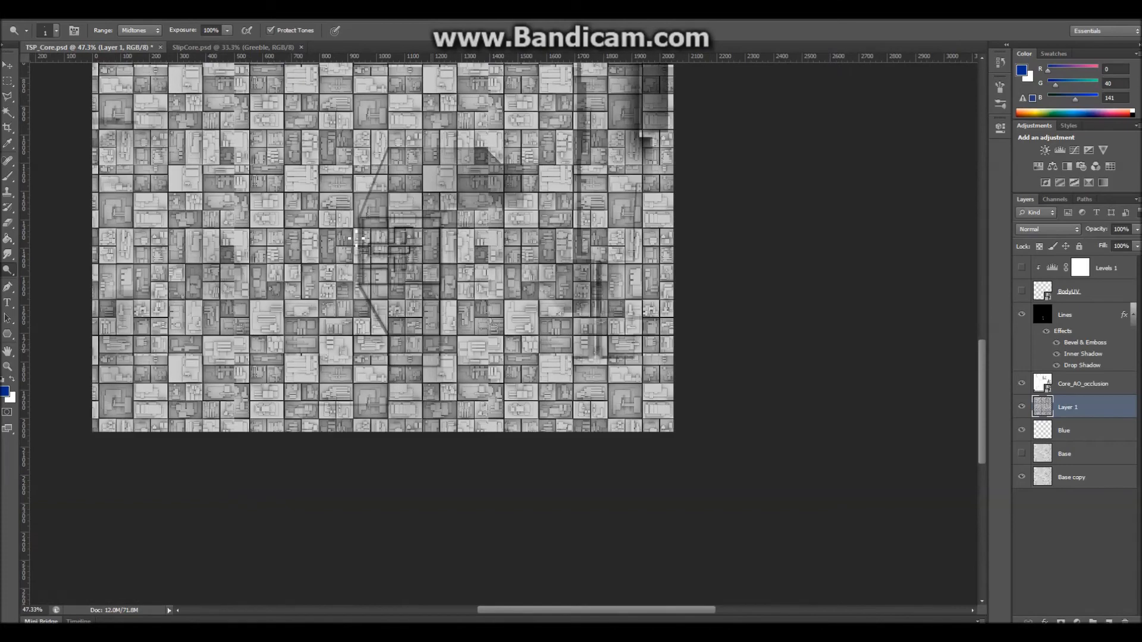
scroll(379, 257, "up", 1, "alt")
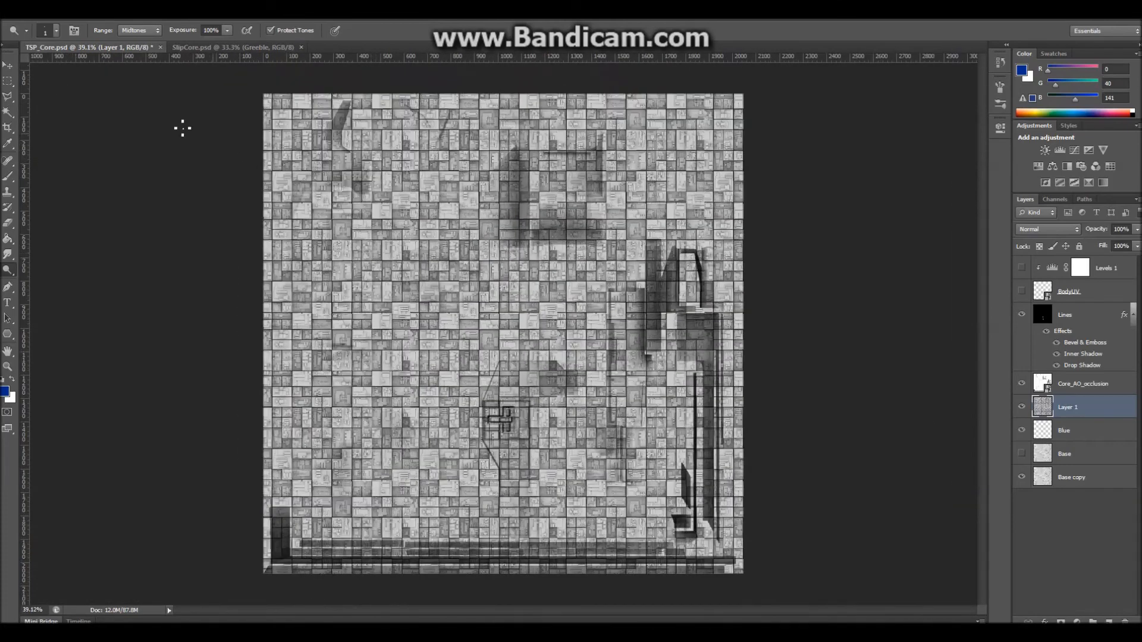
left_click(7, 64)
mouse_move(344, 227)
left_mouse_down()
mouse_move(373, 215)
mouse_move(331, 217)
left_mouse_up()
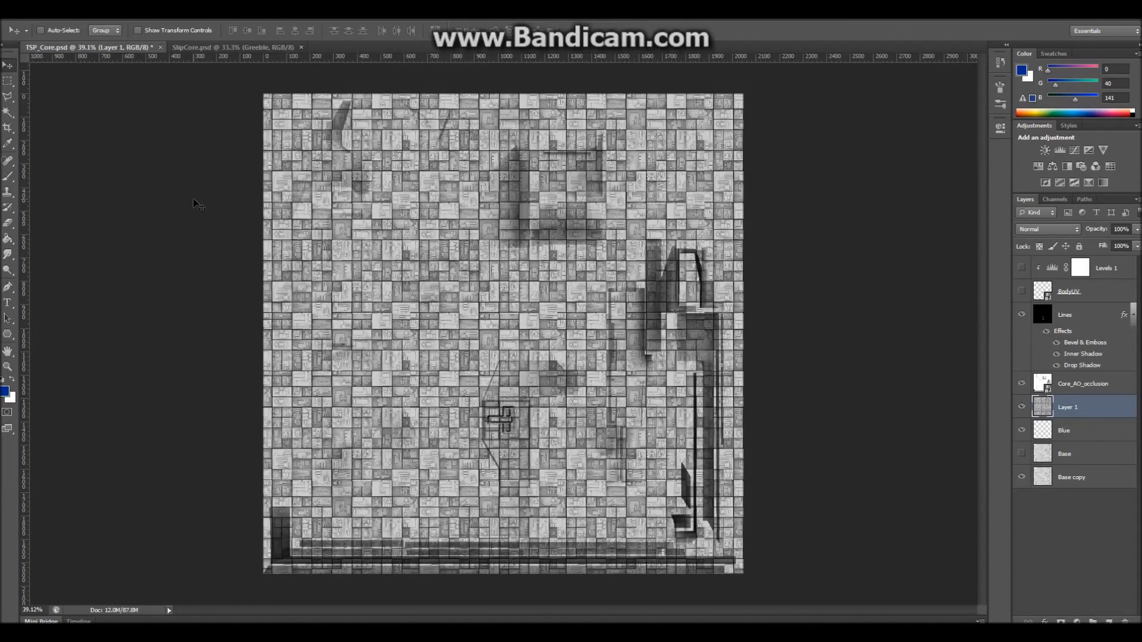
left_click_drag(1101, 431, 1064, 421)
left_click(1021, 454)
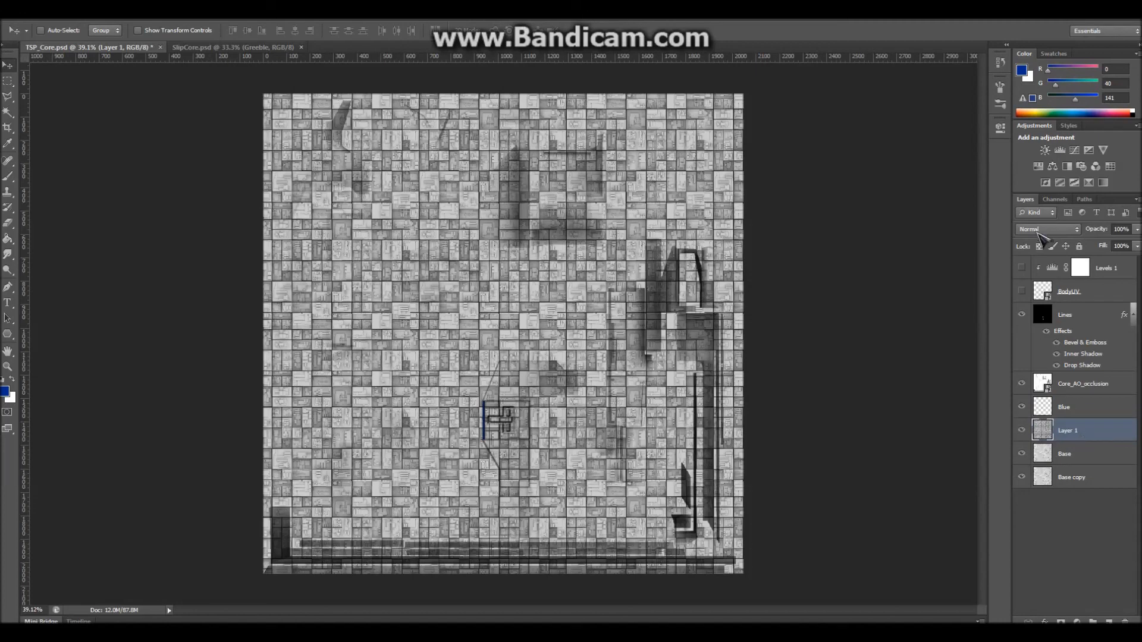
Try the Multiply blend mode on the greeble layer, keeping its fill at 100%
left_click(1047, 229)
left_click(1041, 265)
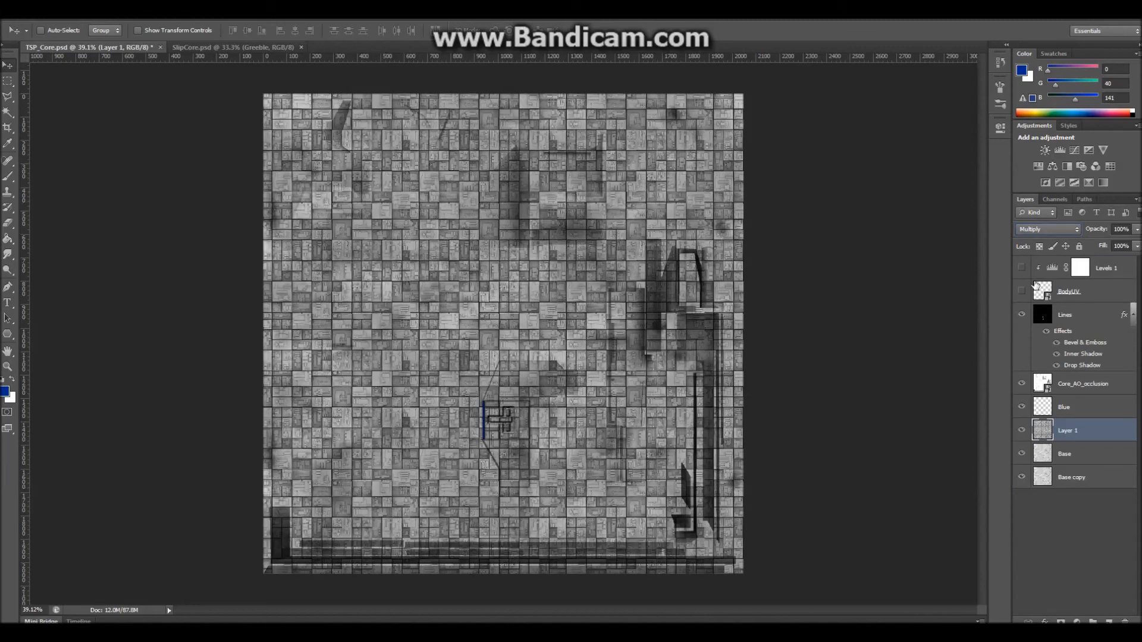
left_click(1137, 245)
mouse_move(1136, 260)
left_mouse_down()
mouse_move(1119, 260)
mouse_move(1136, 260)
left_mouse_up()
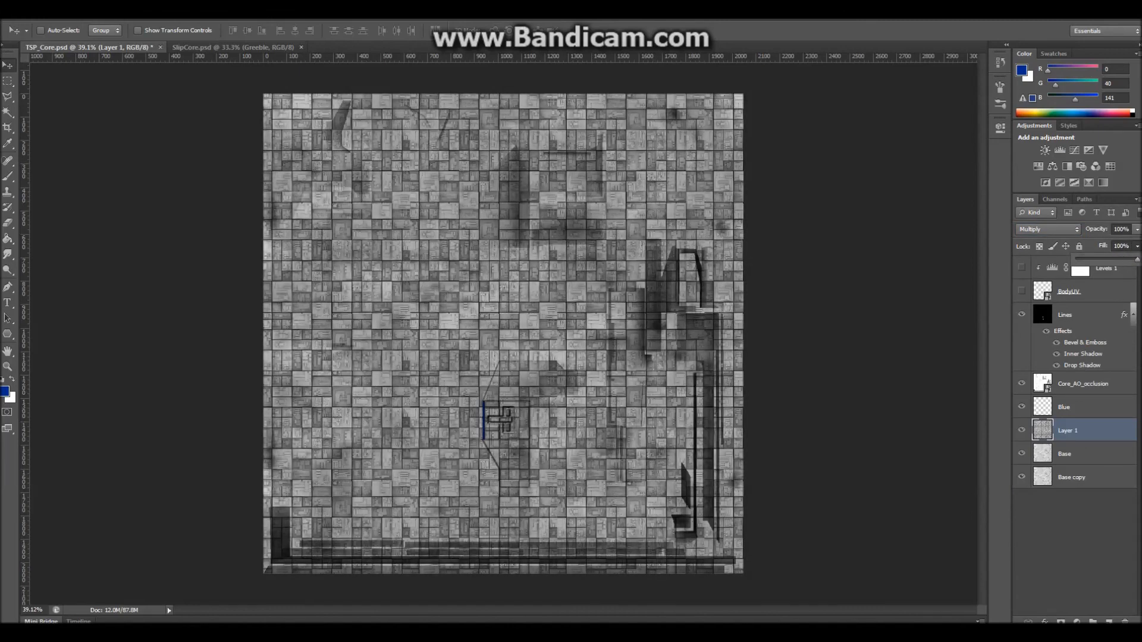
Move the greeble layer between Base and Base copy and set its blend mode to Normal
scroll(803, 319, "up", 2, "alt")
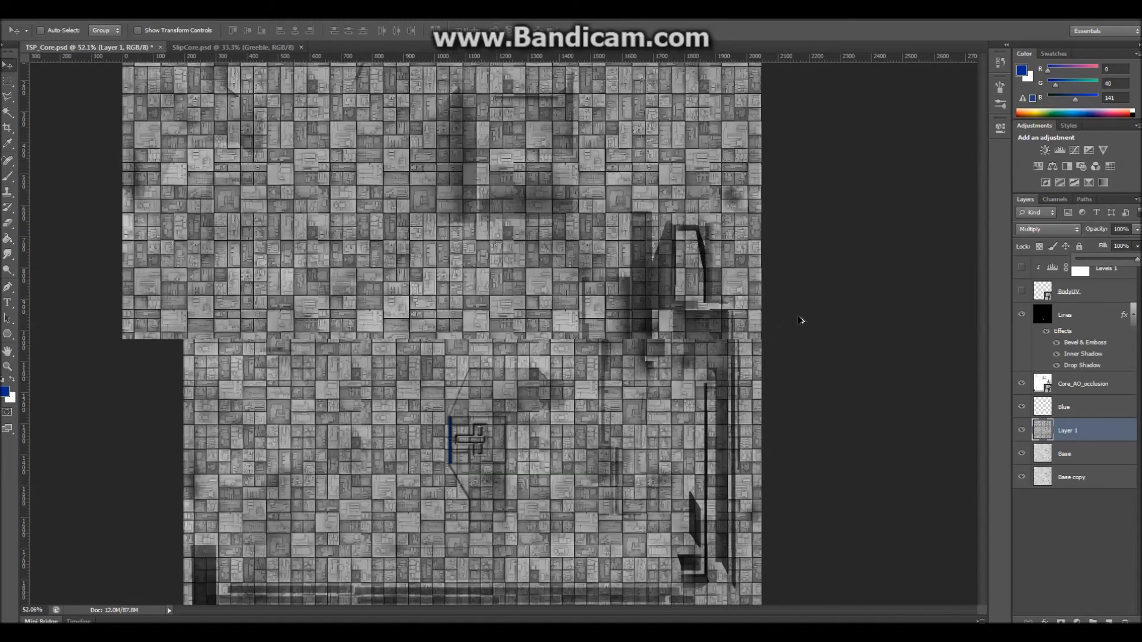
scroll(438, 397, "up", 1, "alt")
left_click_drag(1063, 431, 1069, 460)
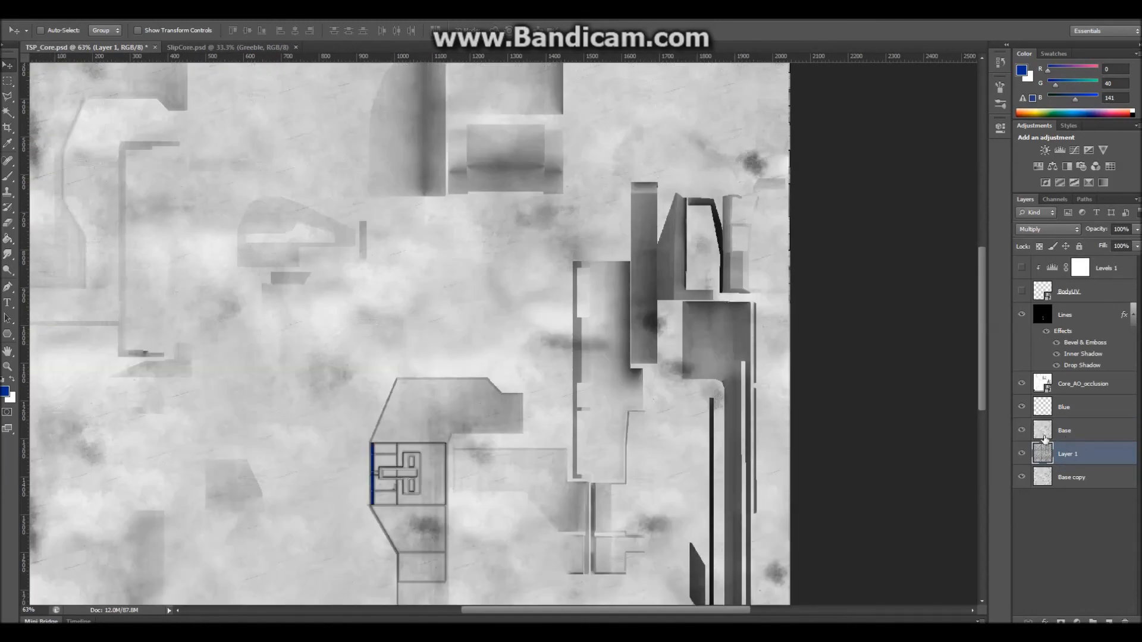
scroll(401, 381, "down", 2)
scroll(387, 375, "down", 2)
scroll(387, 373, "up", 8, "alt")
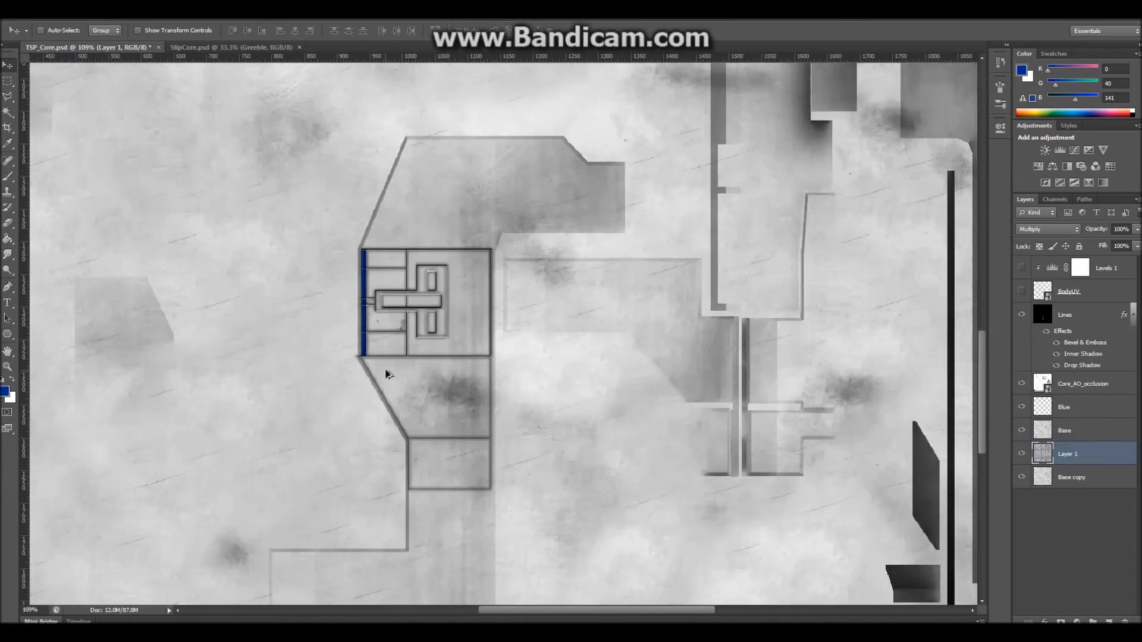
left_click(1063, 231)
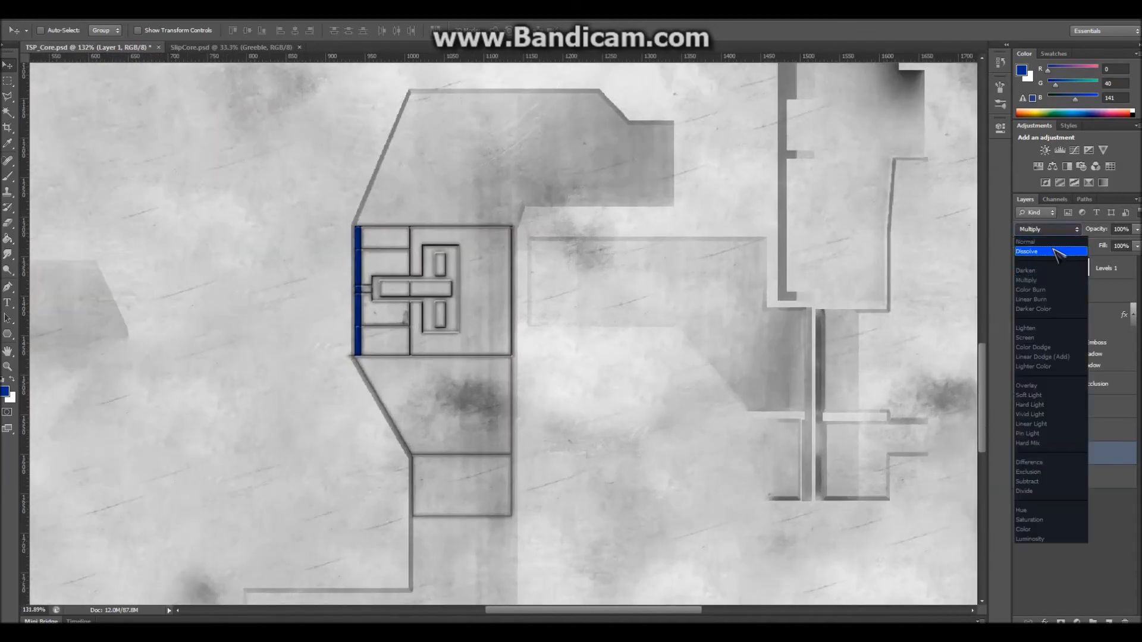
left_click(1056, 244)
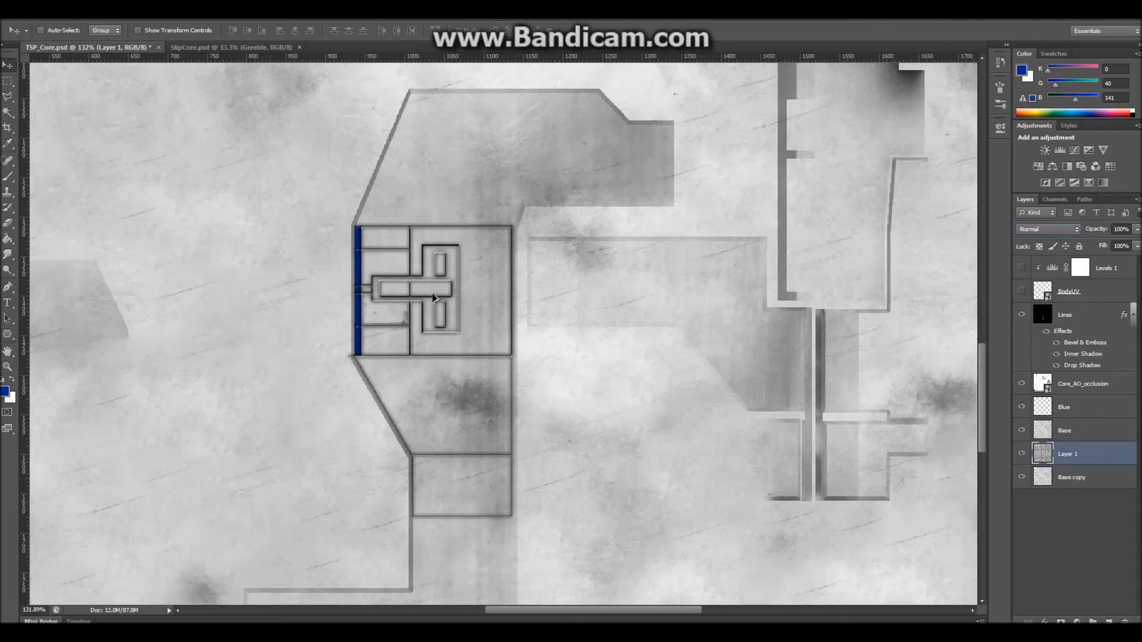
Select the recessed emblem area from the Lines layer with the Magic Wand, delete it from the Base layer to expose the greebles, and deselect
left_click(1087, 318)
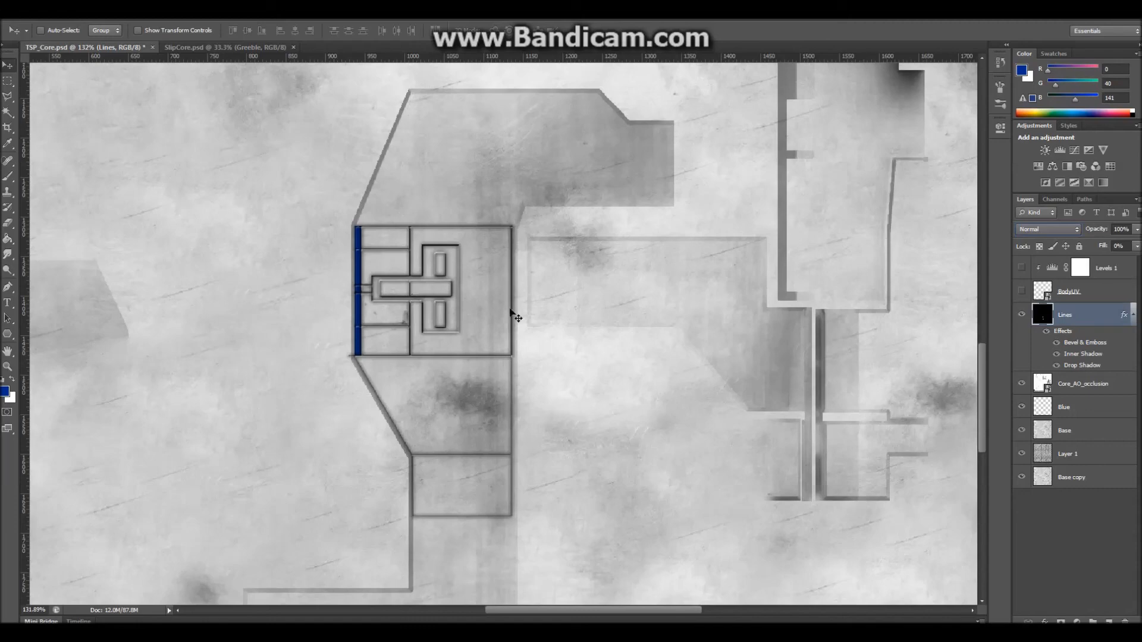
scroll(543, 313, "up", 5, "alt")
scroll(150, 241, "up", 2, "alt")
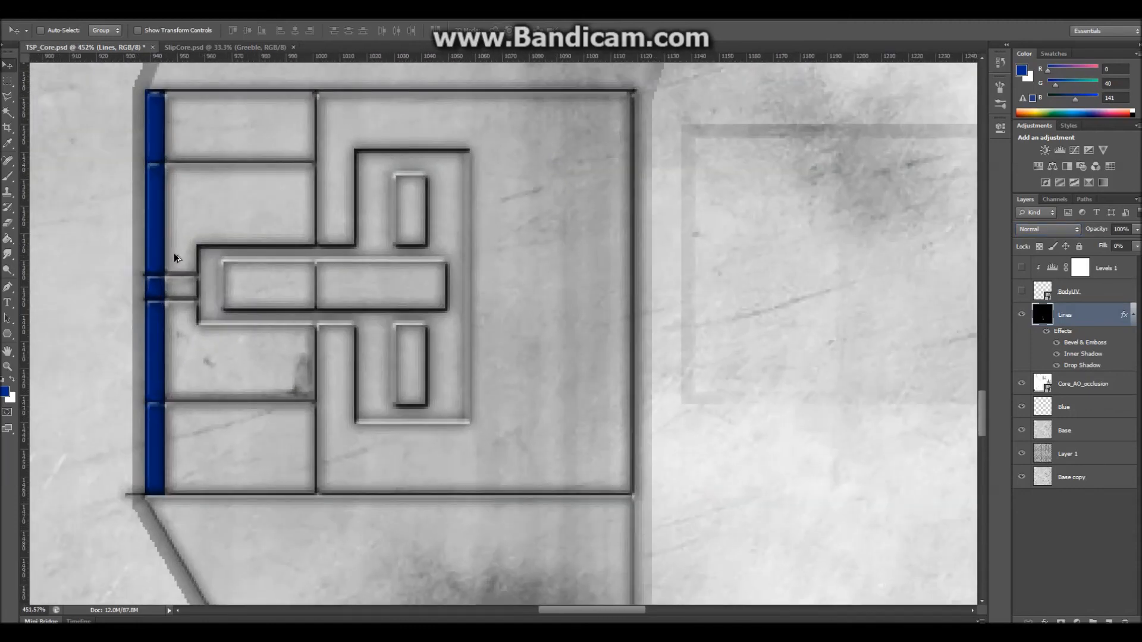
left_click(8, 113)
left_click(405, 223)
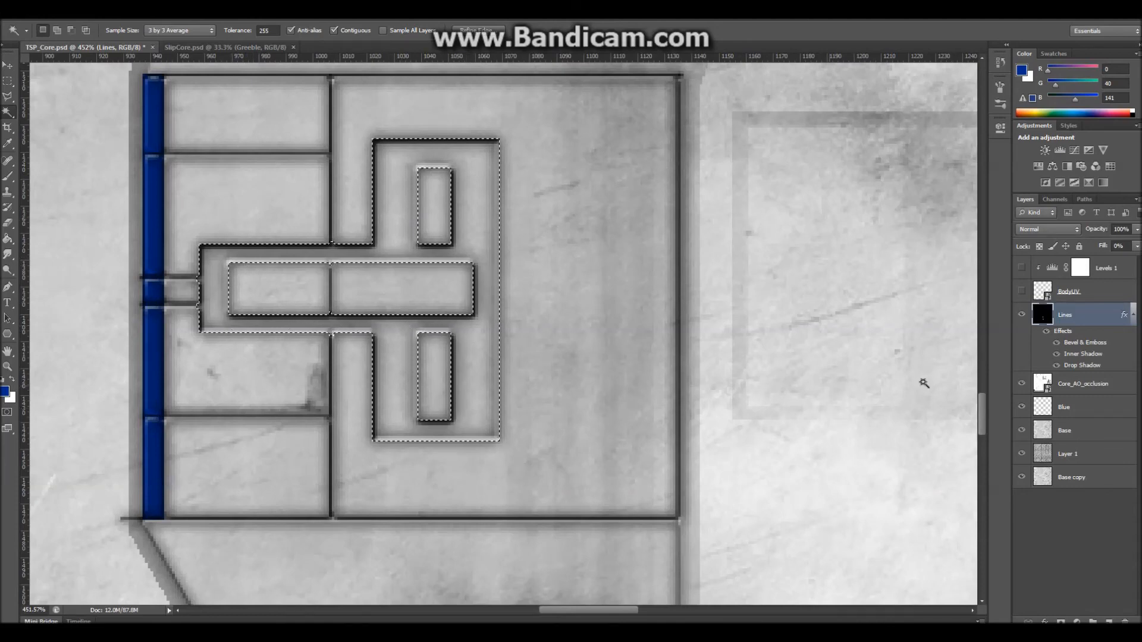
left_click(1093, 436)
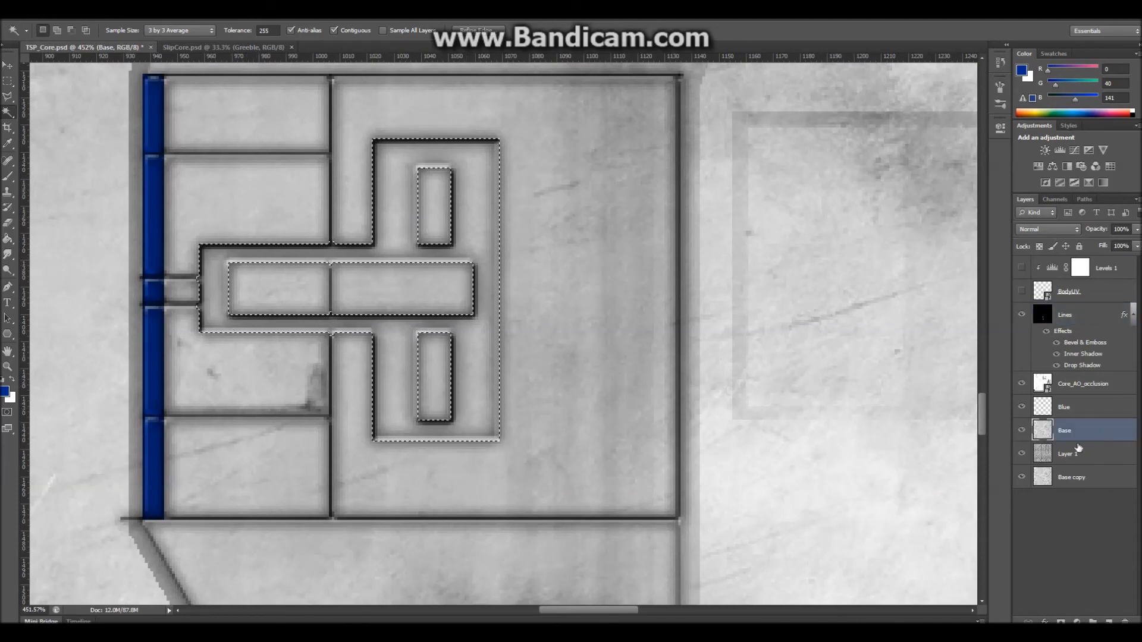
key("Delete")
left_click(7, 81)
left_click(165, 160)
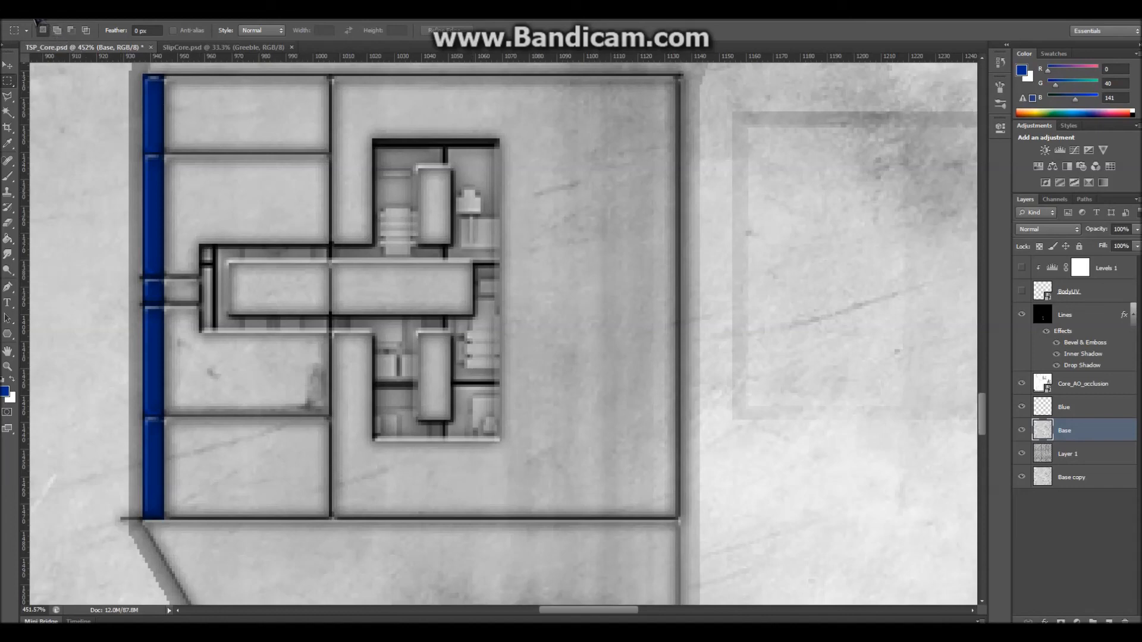
scroll(479, 271, "up", 2)
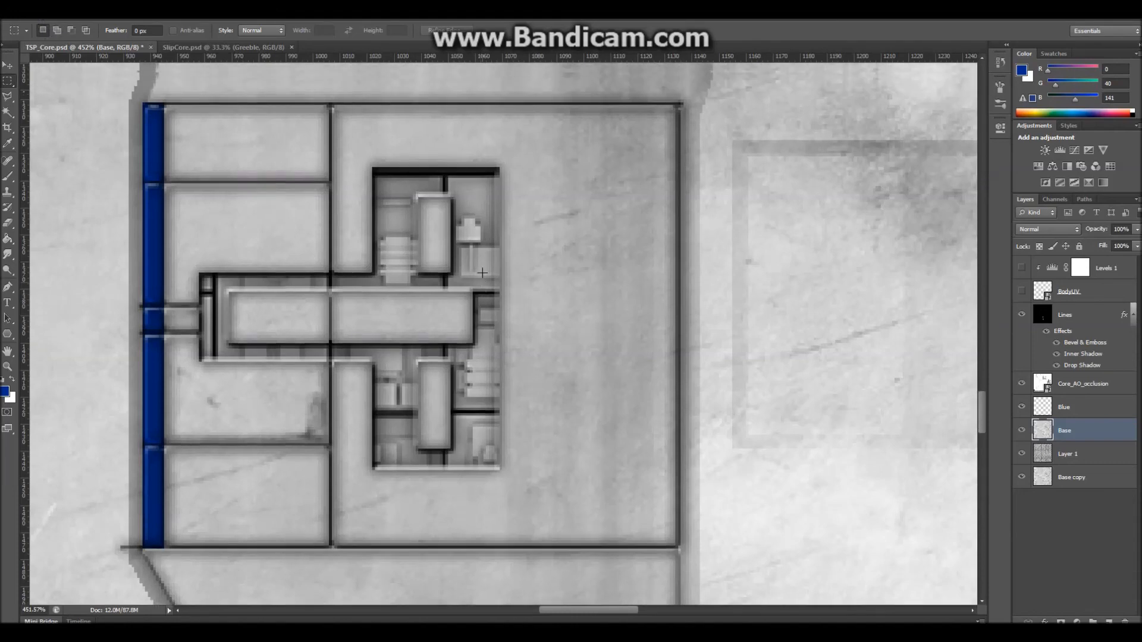
Replace the current brushes with the rustygrunge2 set and choose its 329 px Brush tip
scroll(469, 280, "left", 5)
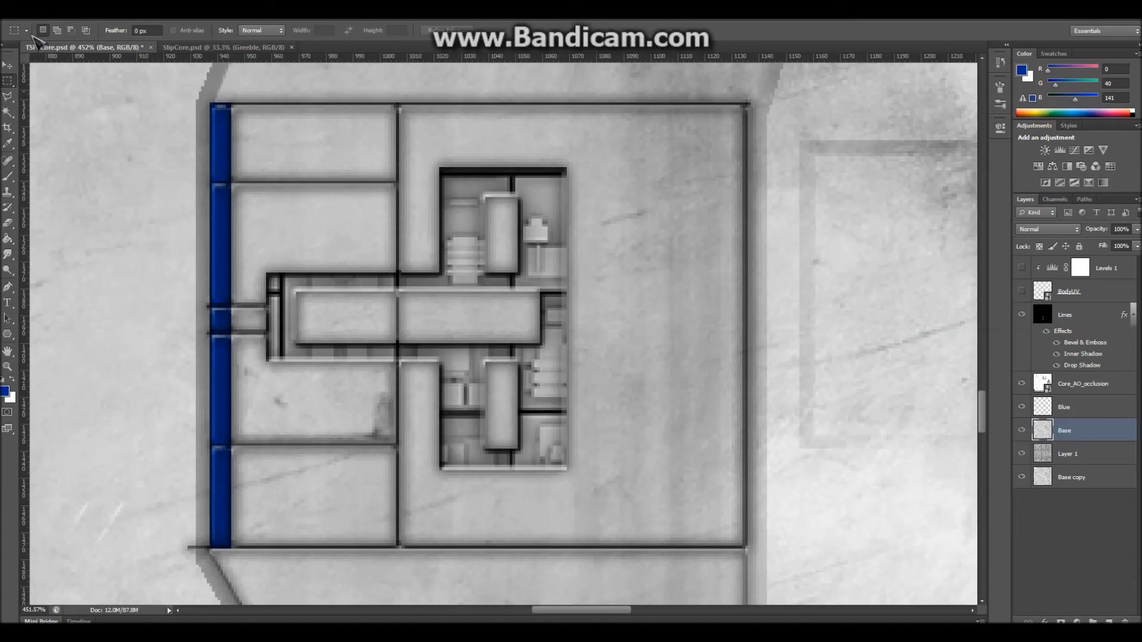
left_click(10, 179)
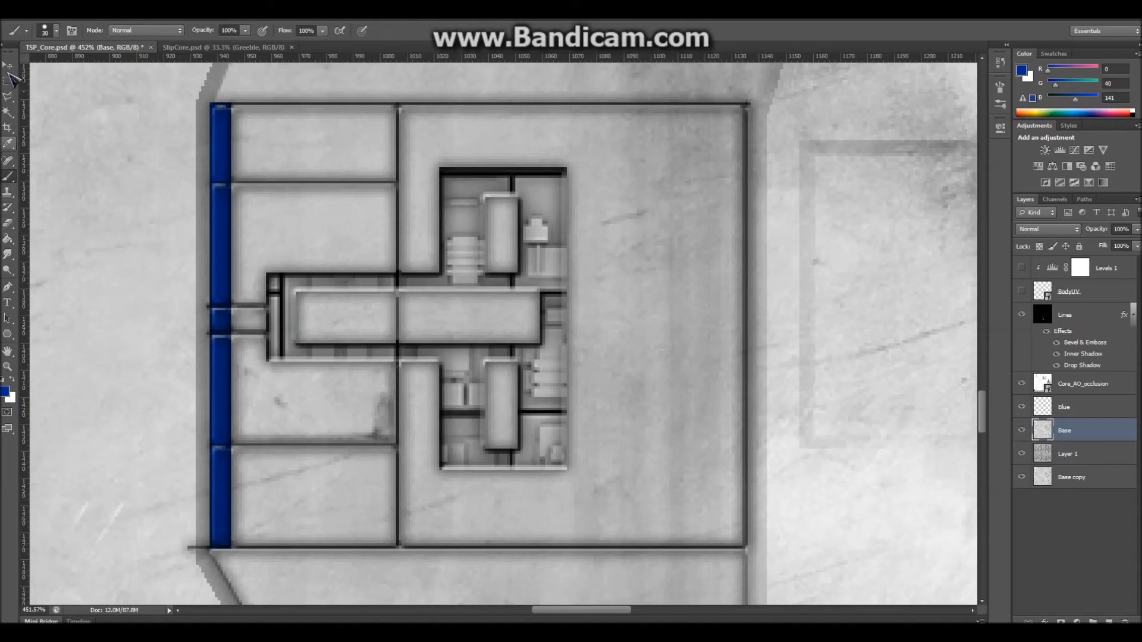
left_click(27, 31)
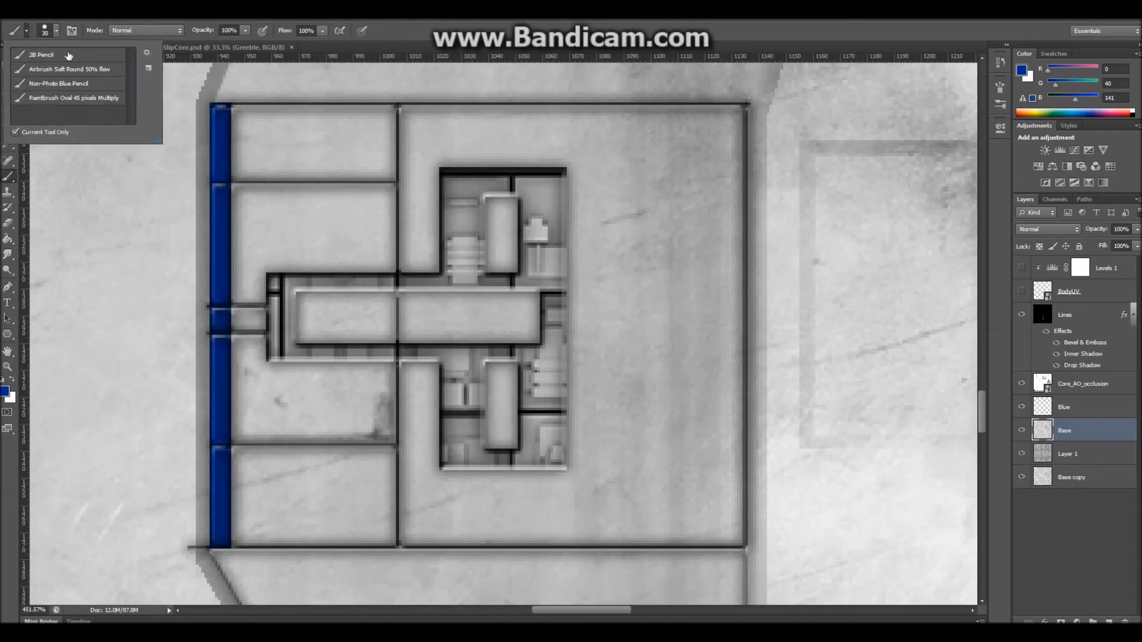
left_click(57, 30)
left_click(226, 52)
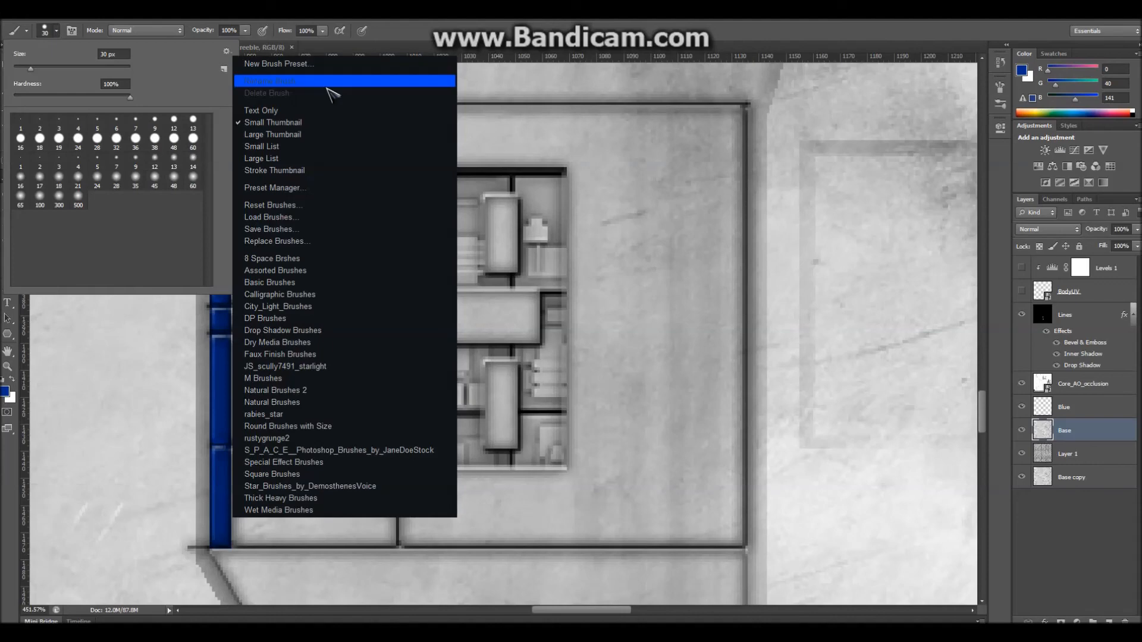
left_click(308, 438)
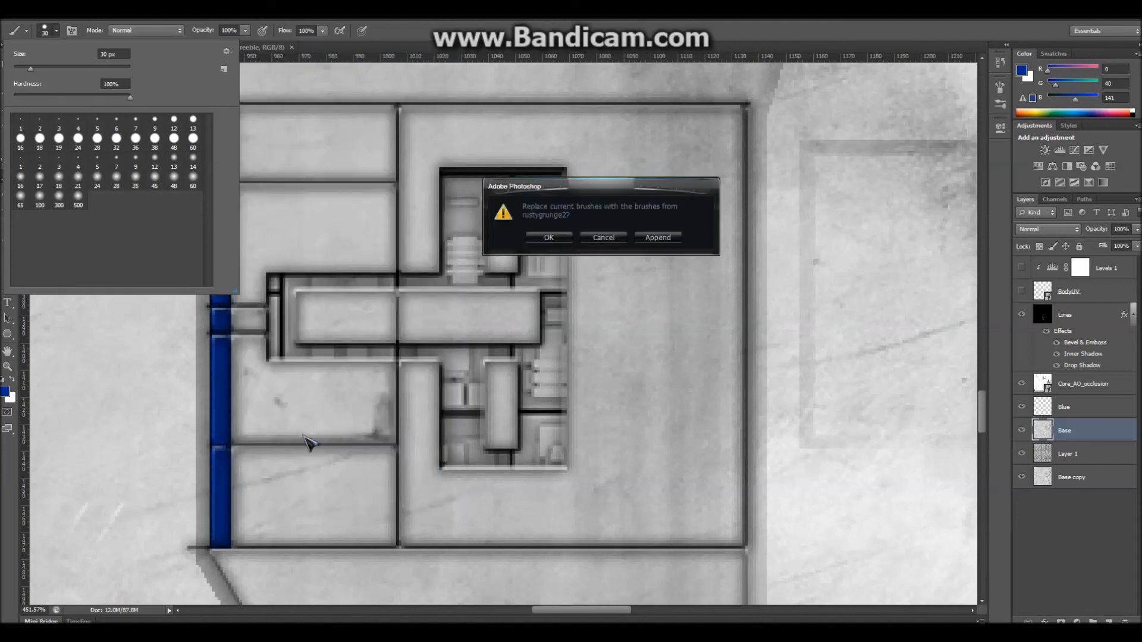
left_click(538, 250)
left_click(58, 142)
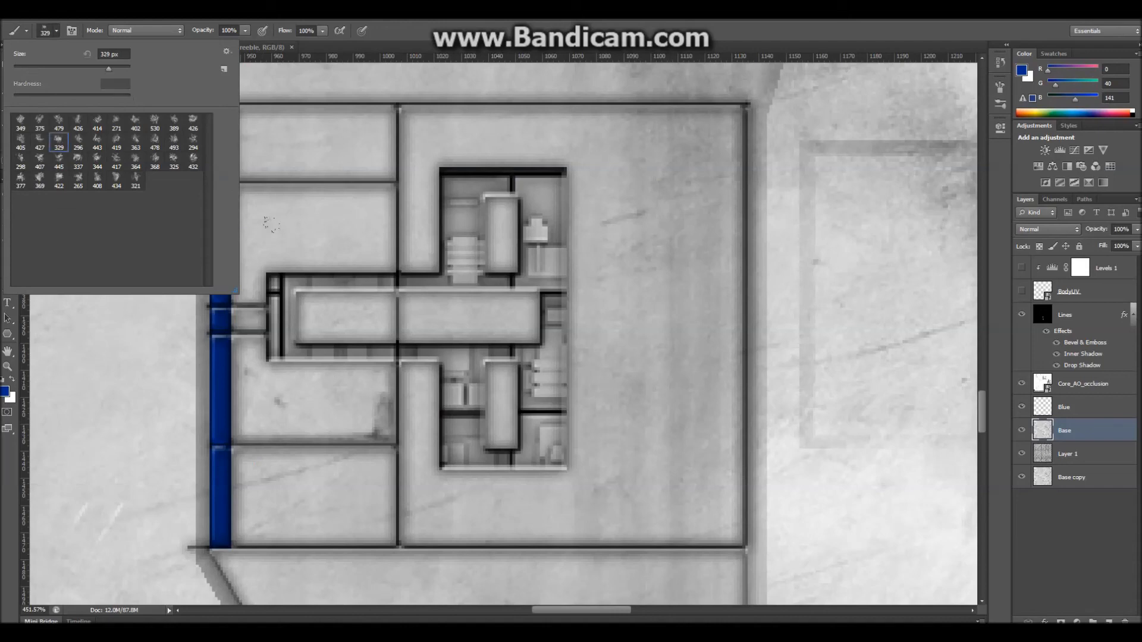
Add a new layer named Grunge above the Base layer and rename Layer 1 as Greeble
left_click(1108, 621)
double_click(1068, 431)
type("Gr")
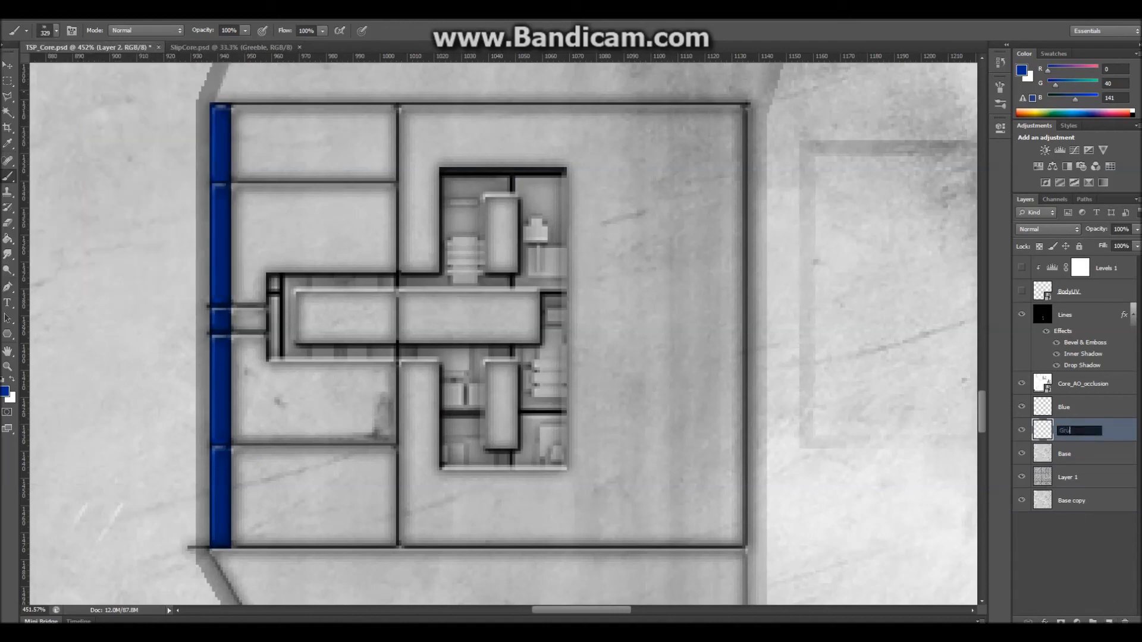
key("Return")
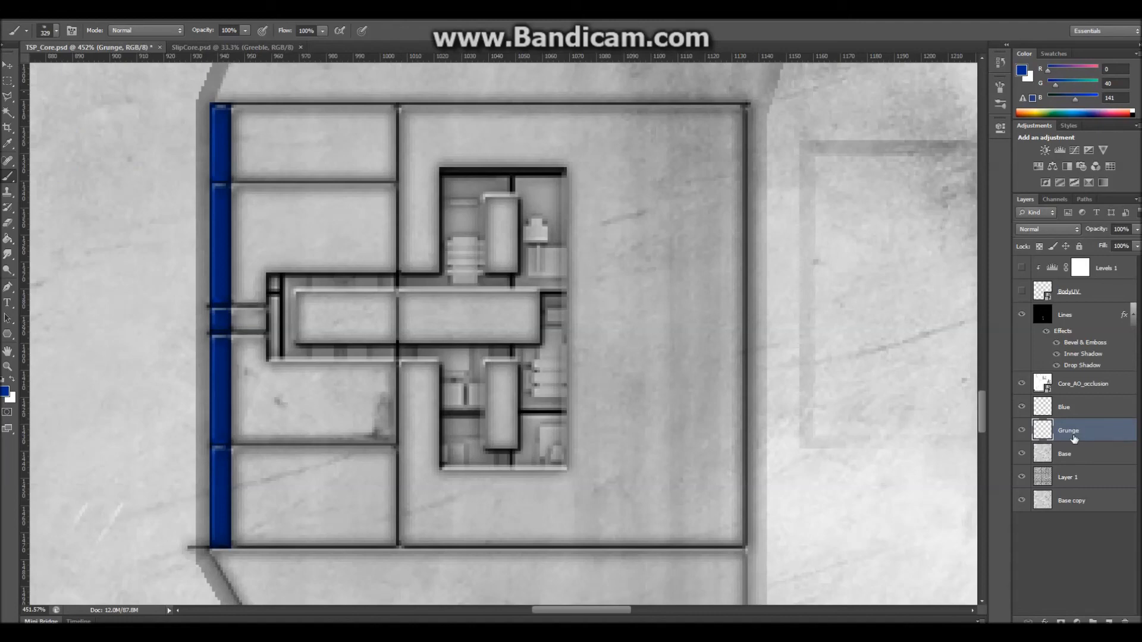
double_click(1070, 478)
type("Greeble")
key("Return")
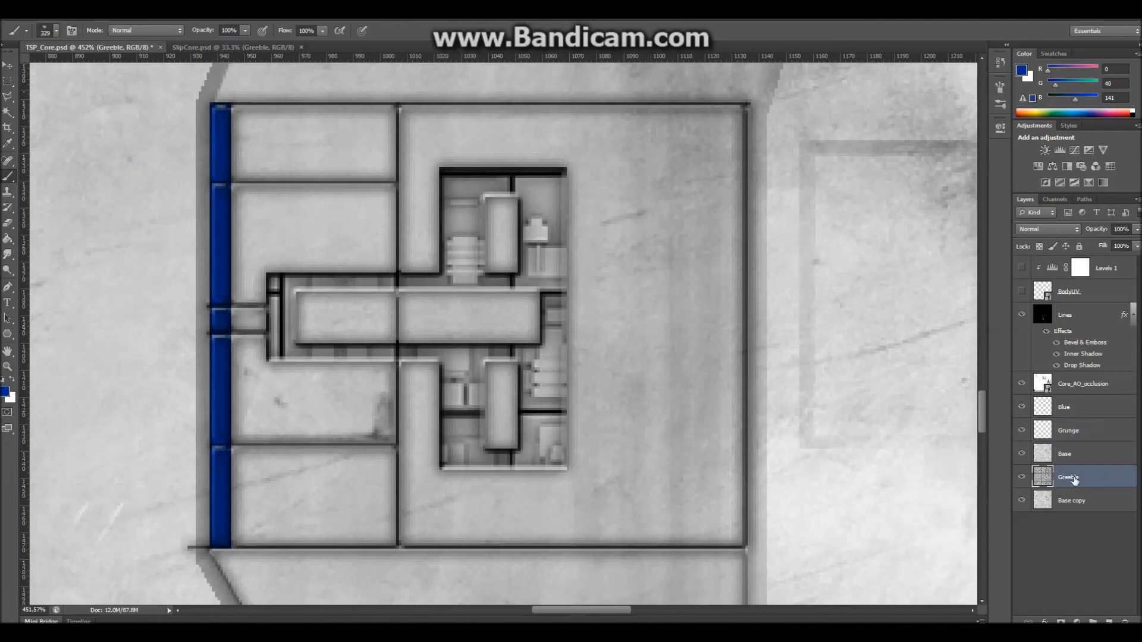
For painting on the Grunge layer, enable Shape Dynamics on a 100 px brush: minimum diameter 44%, angle jitter 37%, roundness jitter 59%, minimum roundness 2%
left_click(1070, 435)
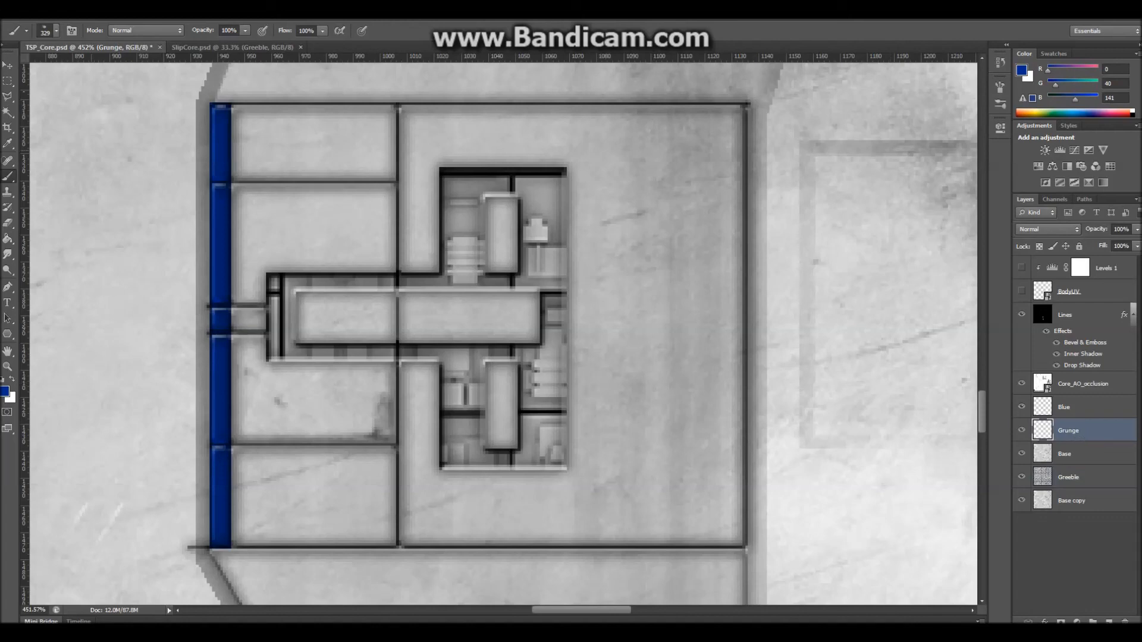
key("bracketleft")
left_click(999, 106)
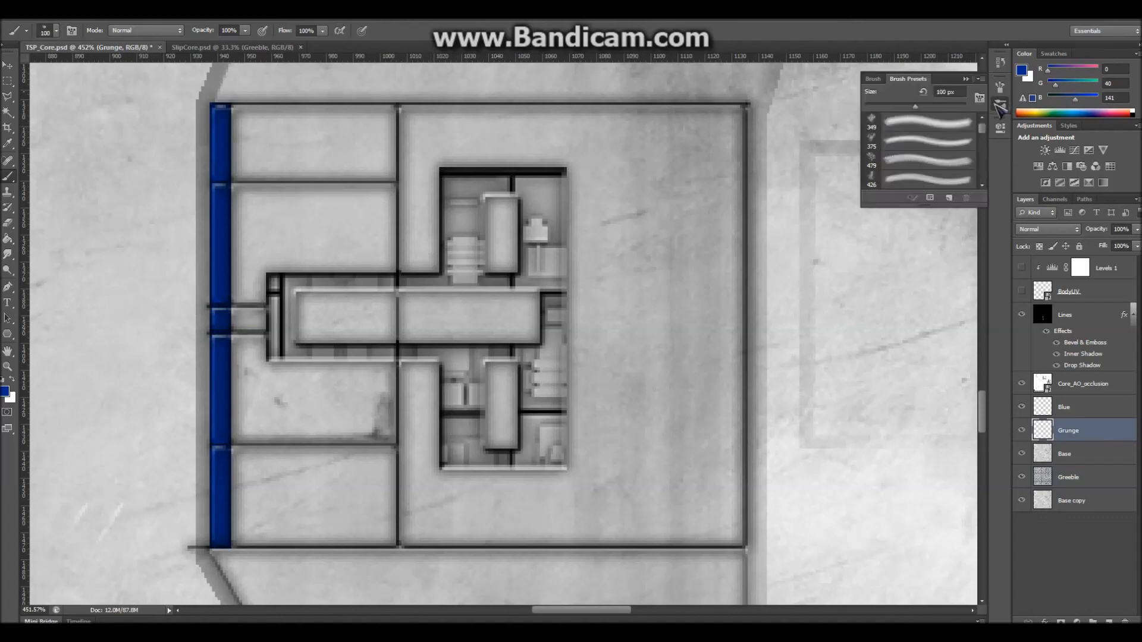
left_click(999, 87)
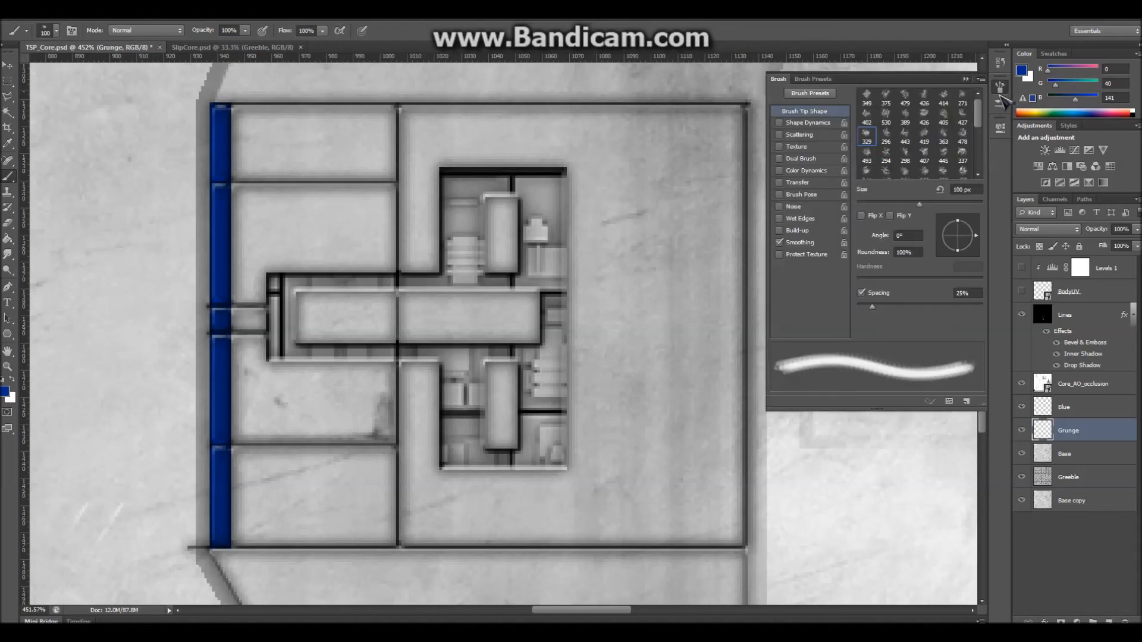
left_click(780, 123)
left_click(817, 123)
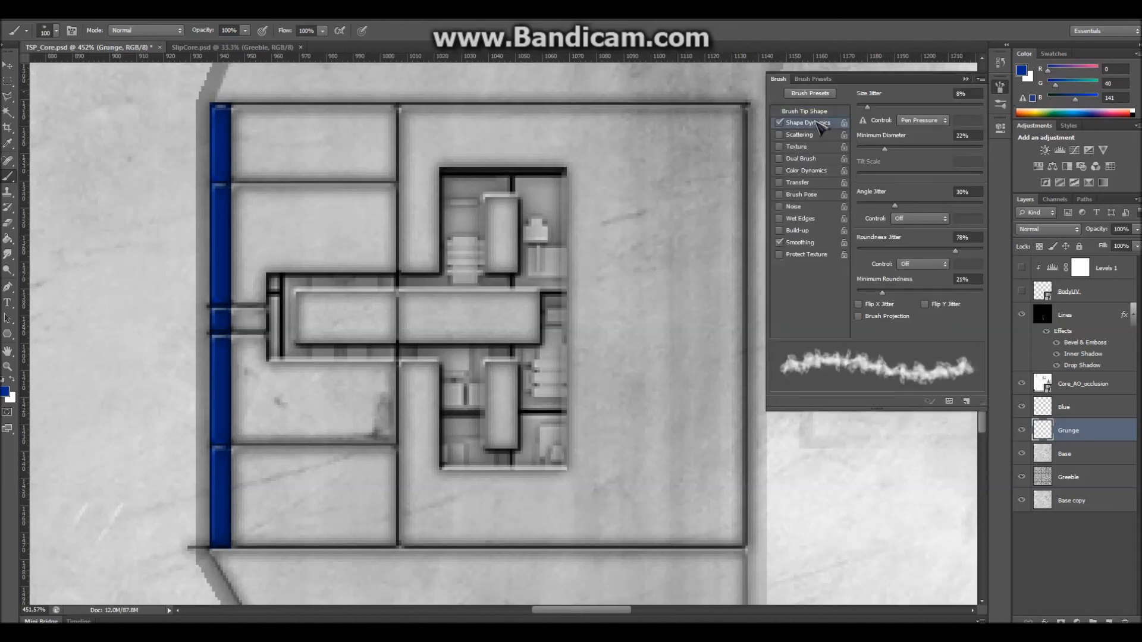
left_click_drag(895, 206, 906, 206)
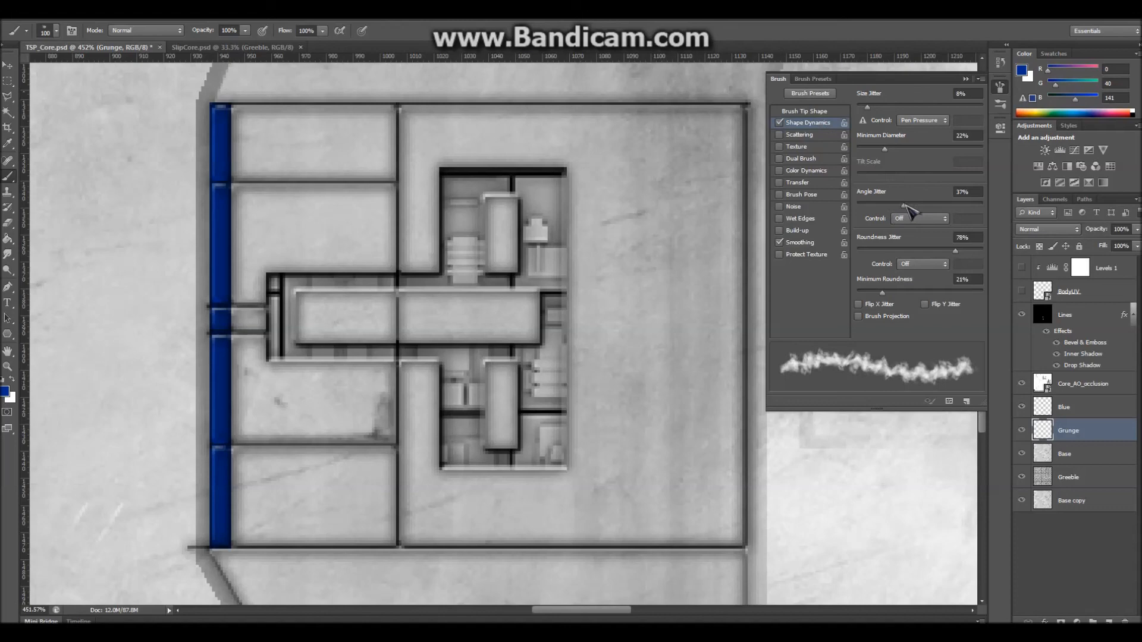
left_click_drag(955, 250, 931, 250)
left_click_drag(883, 292, 858, 292)
mouse_move(886, 148)
left_mouse_down()
mouse_move(945, 148)
mouse_move(913, 149)
left_mouse_up()
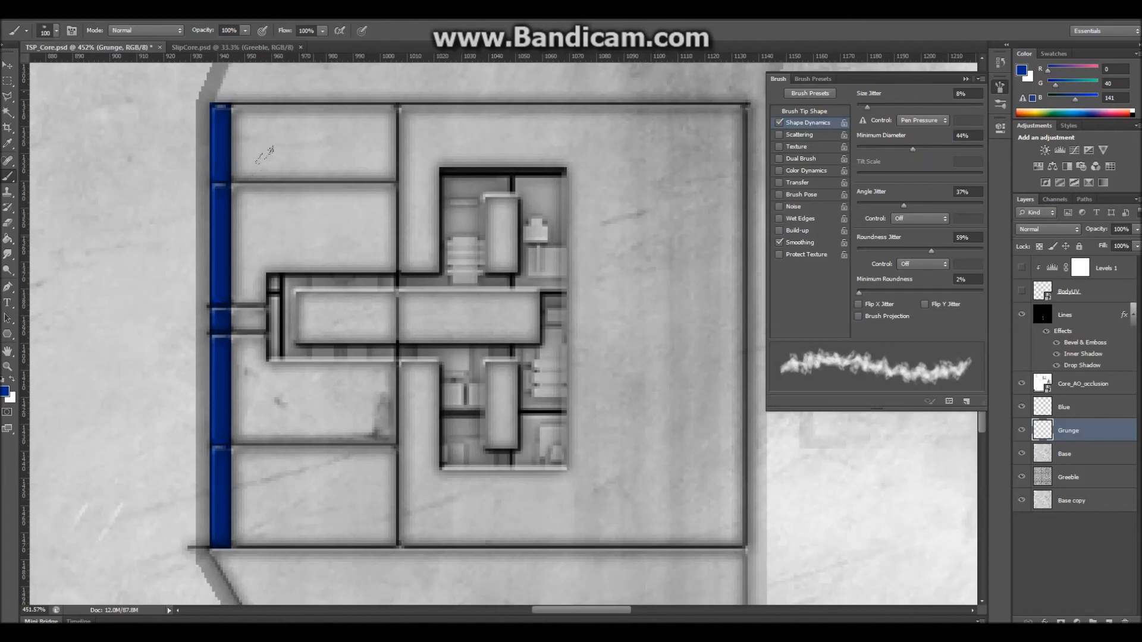
Paint a black grunge strip down the panels beside the blue stripe with the brush at 25 px
left_click(5, 379)
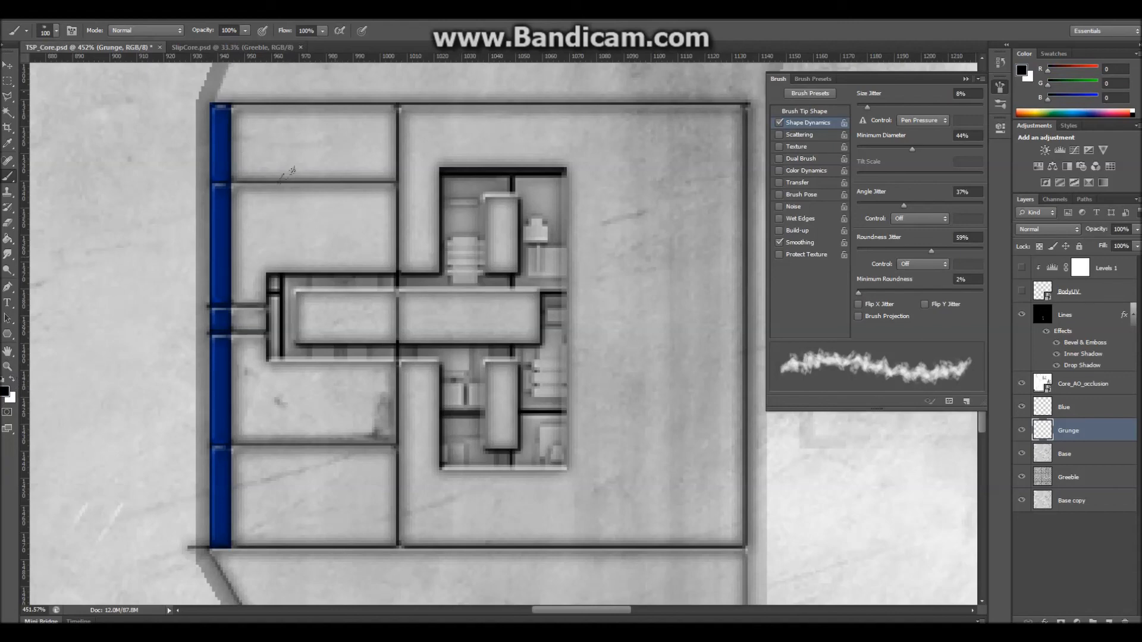
key("bracketleft")
key("bracketleft")
key("bracketleft")
key("bracketleft")
key("bracketleft")
key("bracketleft")
key("bracketleft")
key("bracketleft")
key("bracketleft")
key("bracketleft")
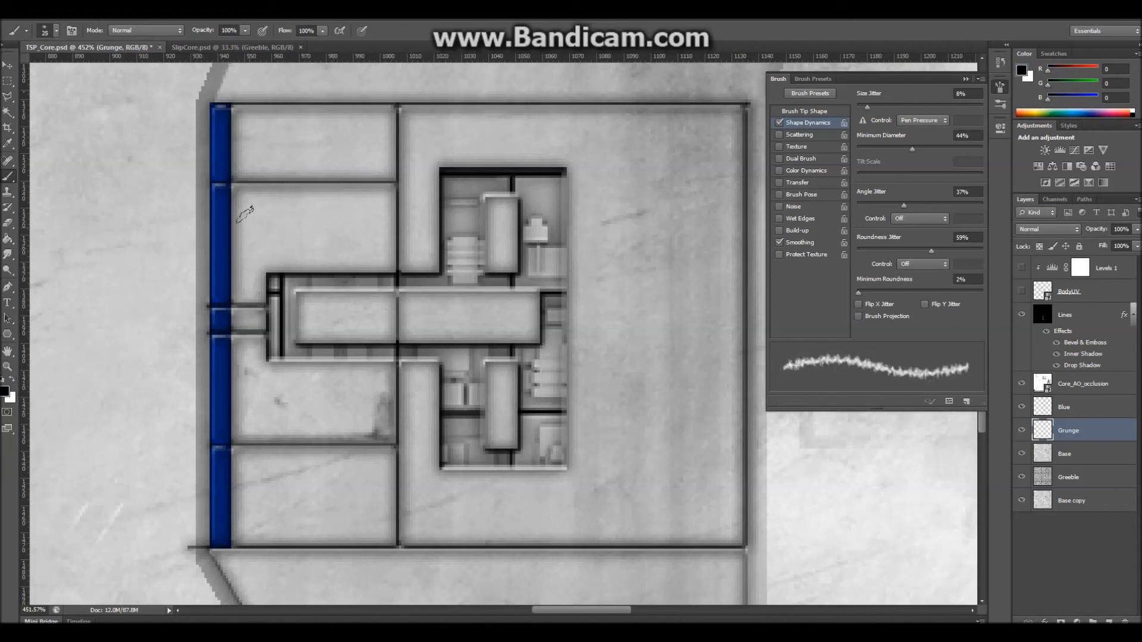
mouse_move(239, 96)
left_mouse_down()
mouse_move(245, 547)
mouse_move(249, 226)
mouse_move(273, 110)
left_mouse_up()
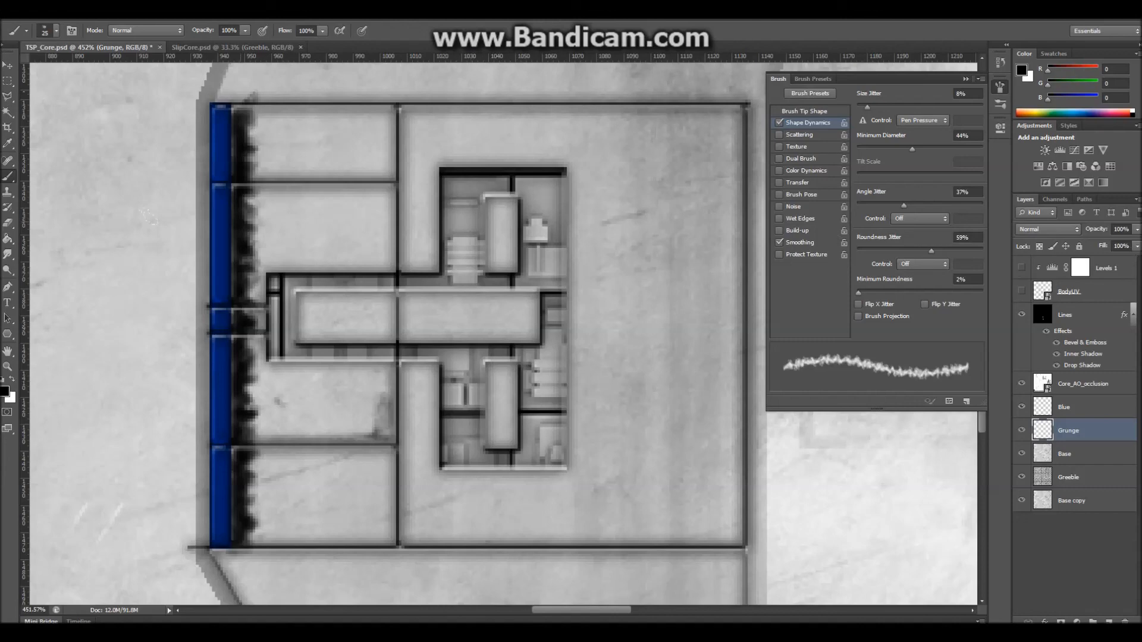
left_click(8, 254)
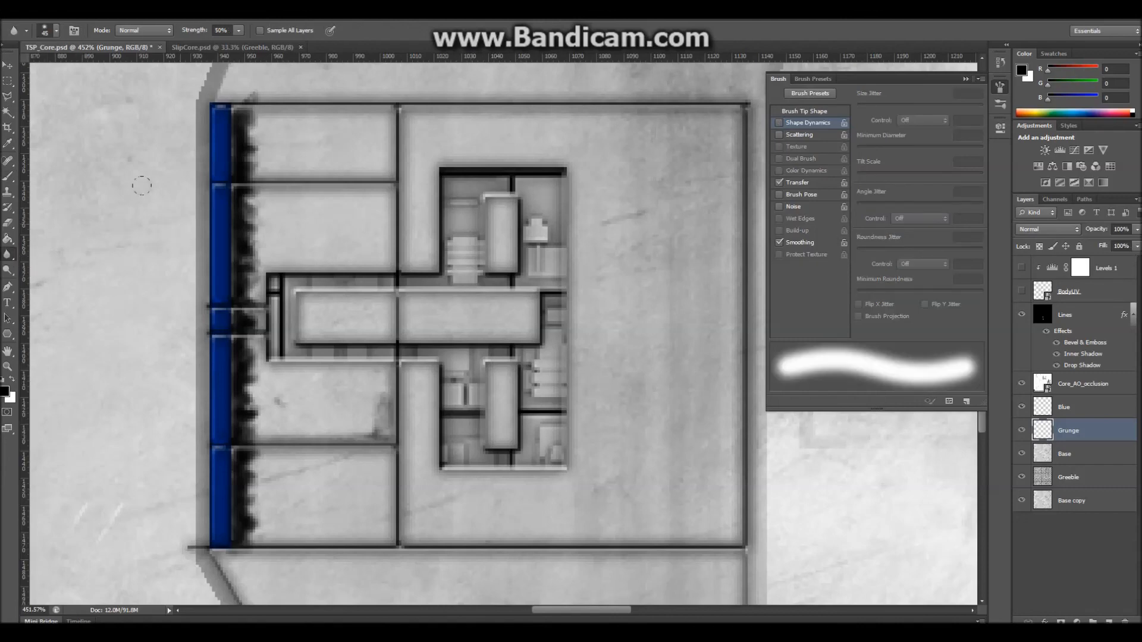
right_click(11, 255)
left_click(57, 254)
key("bracketleft")
key("bracketleft")
key("bracketleft")
key("bracketleft")
key("bracketleft")
key("bracketleft")
key("bracketleft")
key("bracketleft")
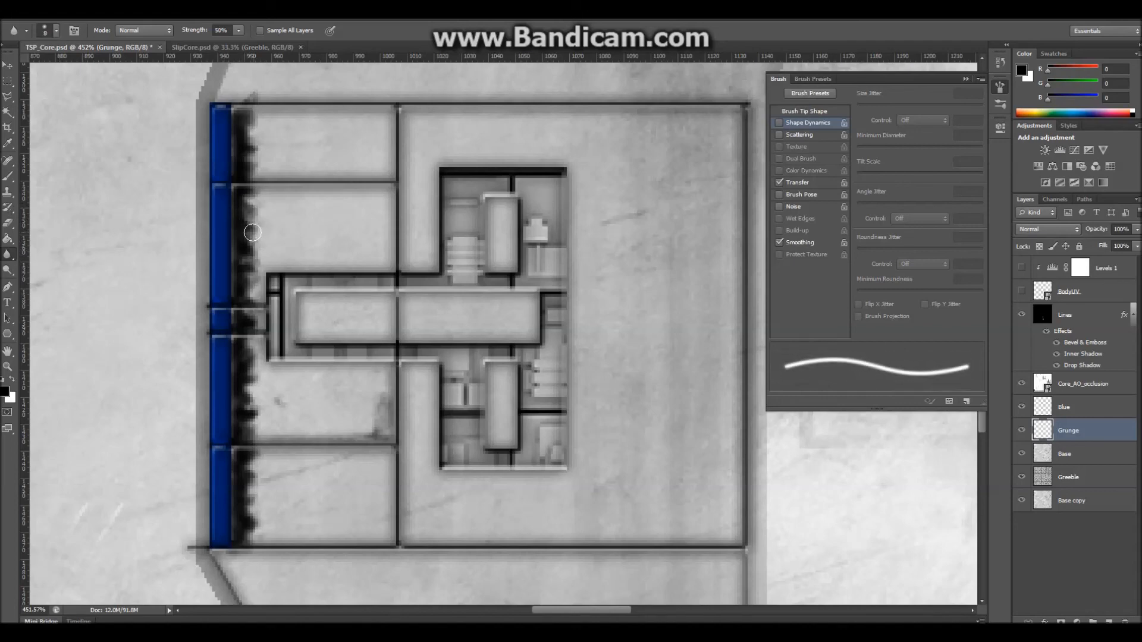
key("bracketleft")
key("bracketleft")
key("bracketleft")
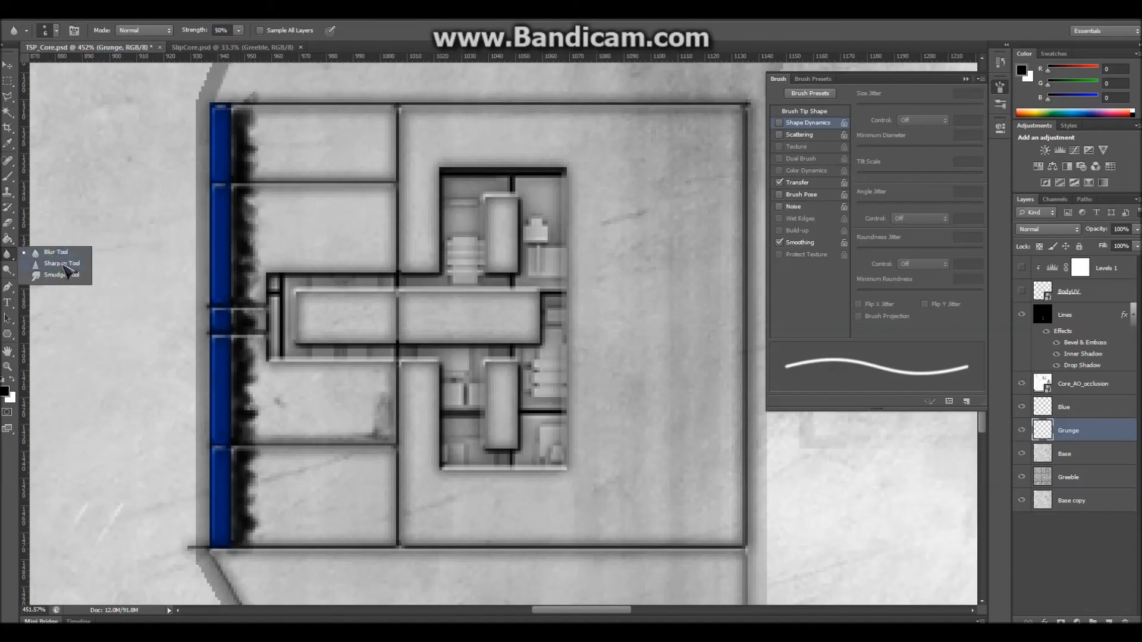
Smudge the black grunge strip into horizontal streaks across the second and third panels beside the blue stripe
left_click(61, 274)
key("bracketright")
key("bracketright")
key("bracketright")
key("bracketright")
left_click_drag(253, 234, 321, 236)
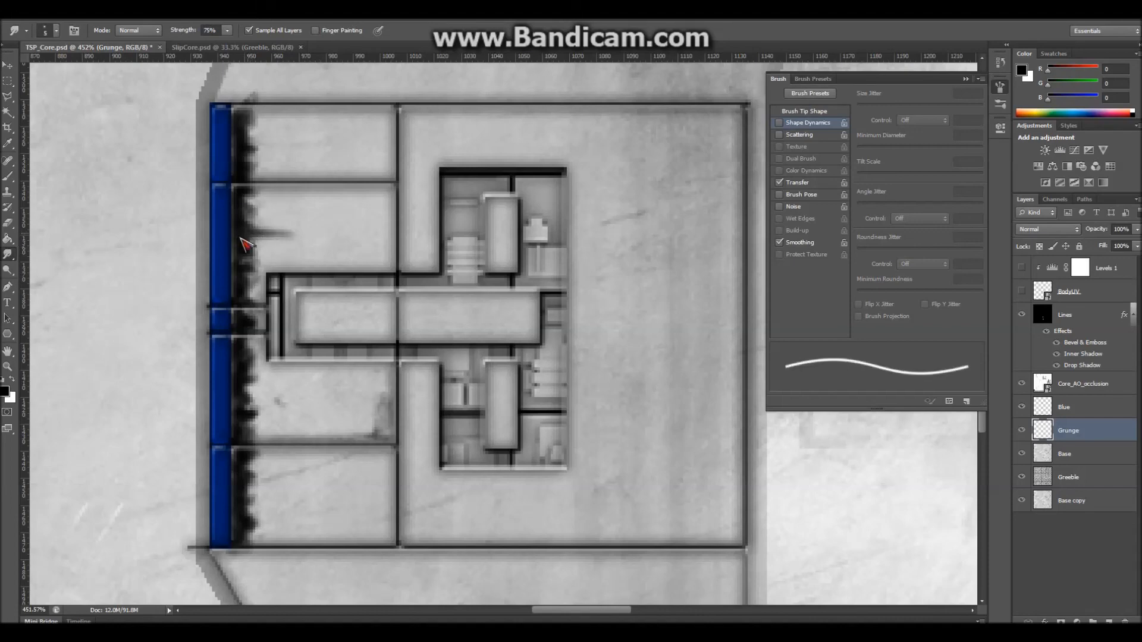
key("bracketright")
key("bracketright")
key("bracketright")
key("bracketright")
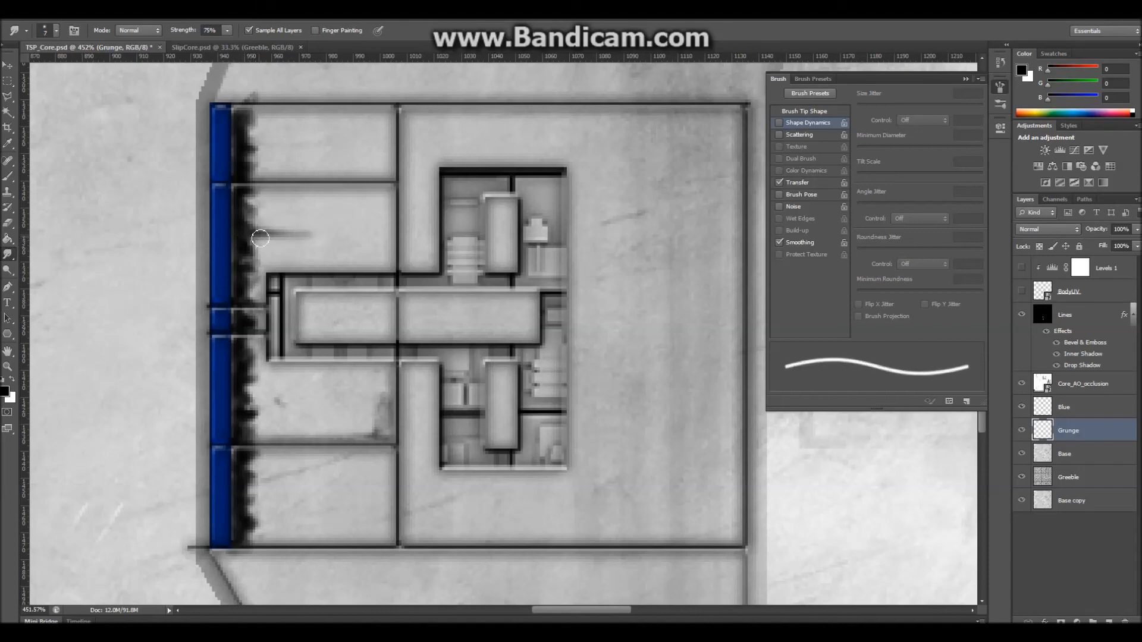
left_click_drag(253, 246, 368, 254)
left_click_drag(244, 390, 391, 393)
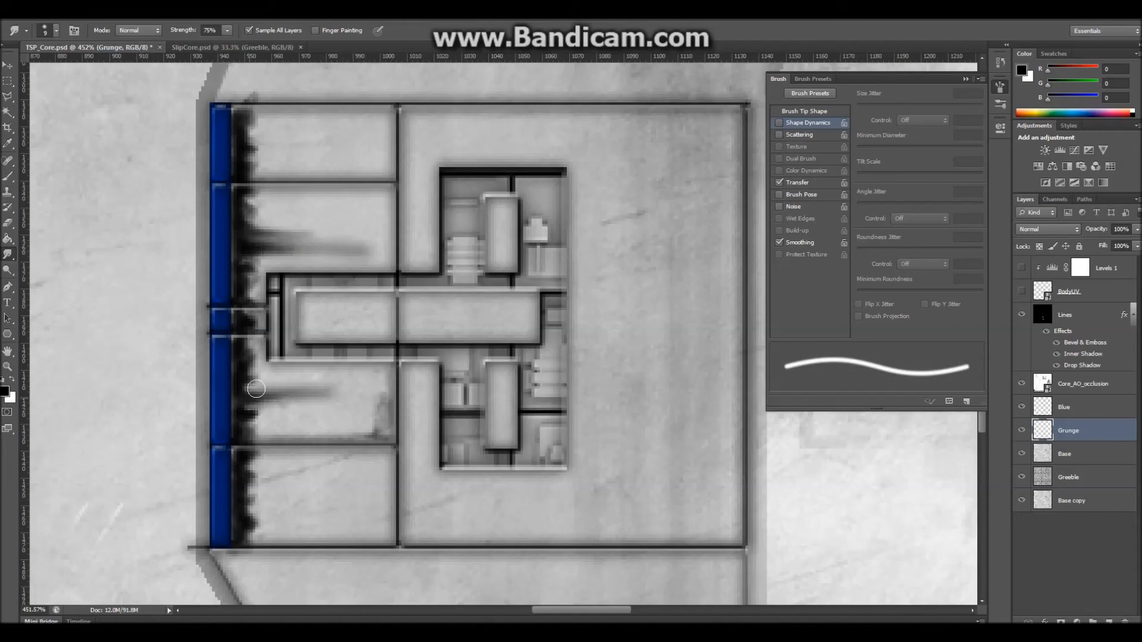
Smudge more horizontal grunge streaks across the two lowest panels and along their edges
left_click_drag(241, 388, 345, 384)
left_click_drag(245, 462, 336, 478)
left_click_drag(244, 455, 385, 455)
left_click_drag(244, 440, 327, 443)
left_click_drag(252, 539, 350, 543)
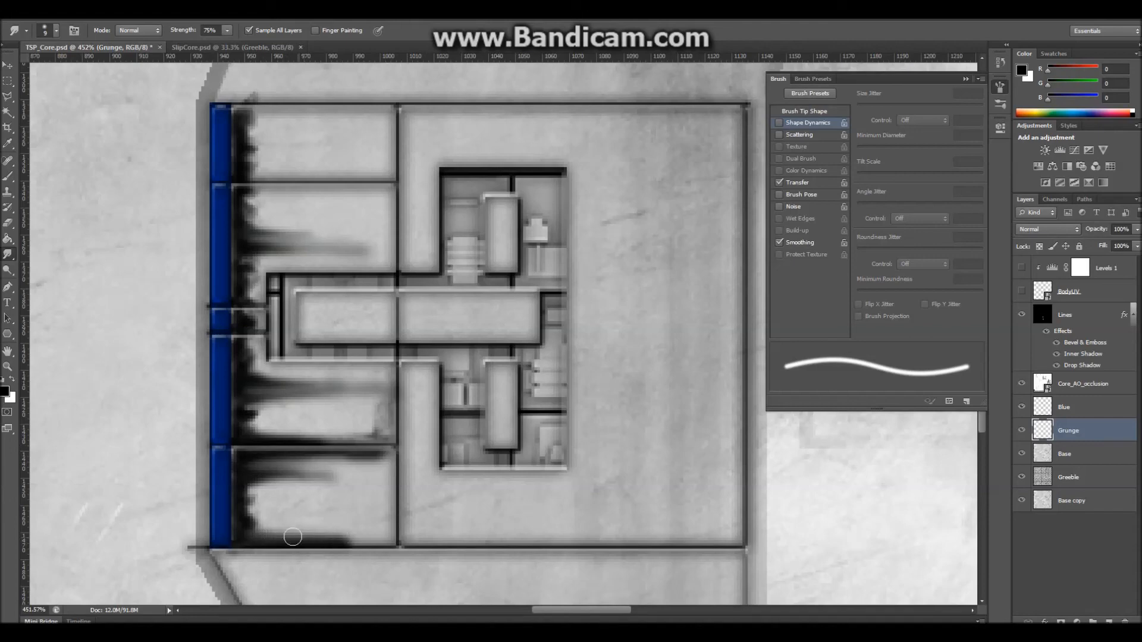
left_click_drag(256, 524, 346, 533)
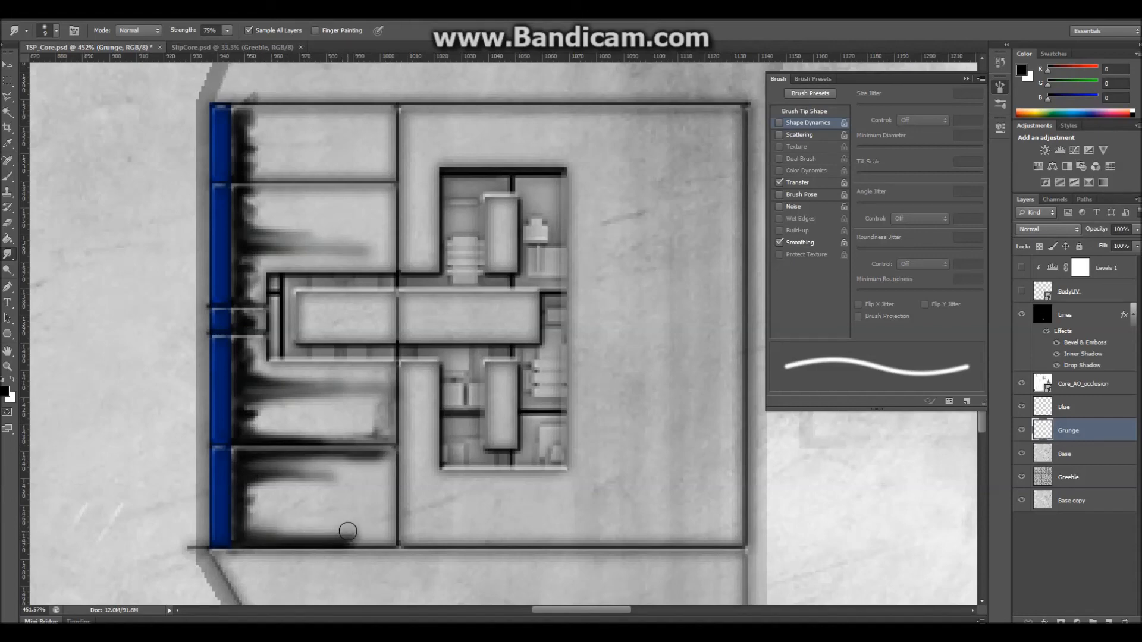
Ready the Eraser at 7 px and lower the Grunge layer's fill to 40%
left_click(7, 223)
key("bracketright")
key("bracketright")
key("bracketright")
key("bracketright")
key("bracketright")
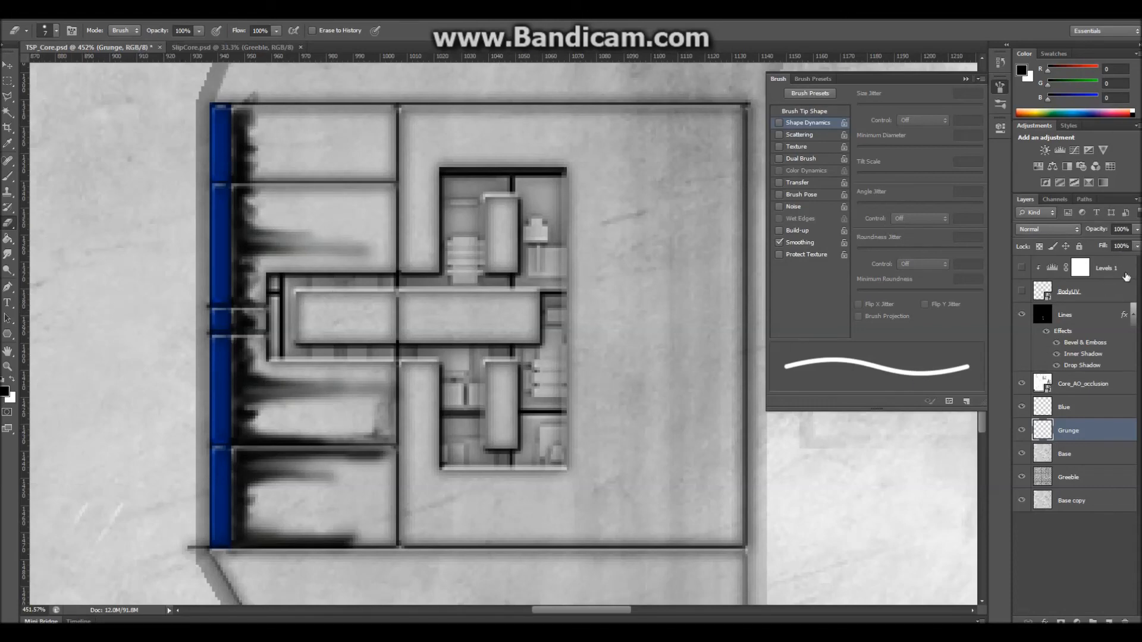
mouse_move(1136, 245)
left_mouse_down()
mouse_move(1134, 269)
mouse_move(1110, 269)
left_mouse_up()
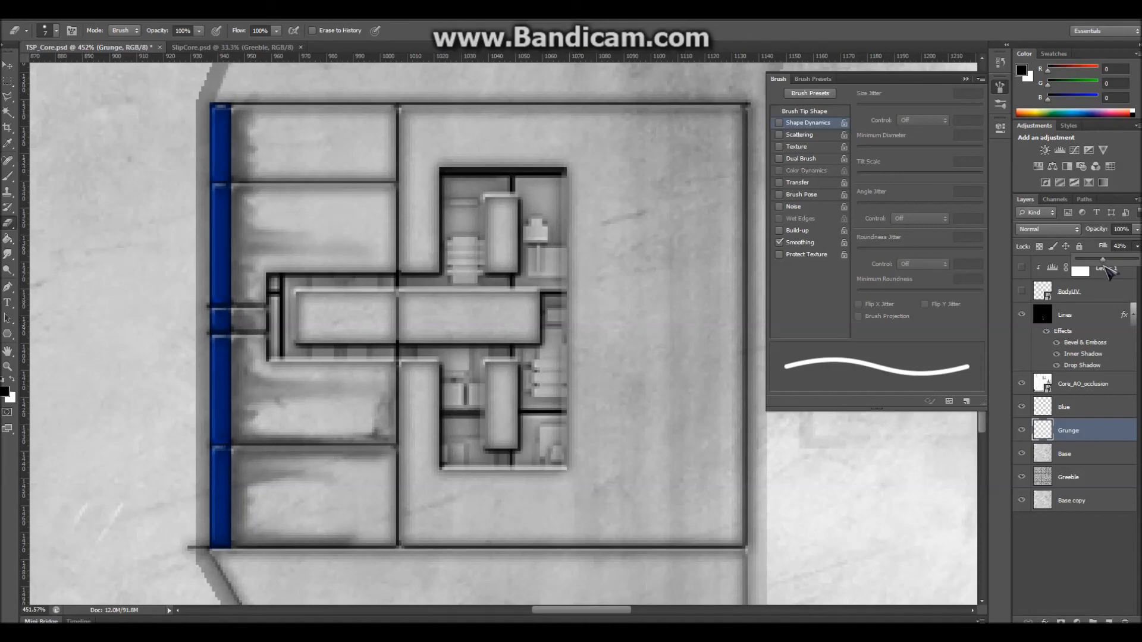
left_click_drag(1105, 268, 1101, 260)
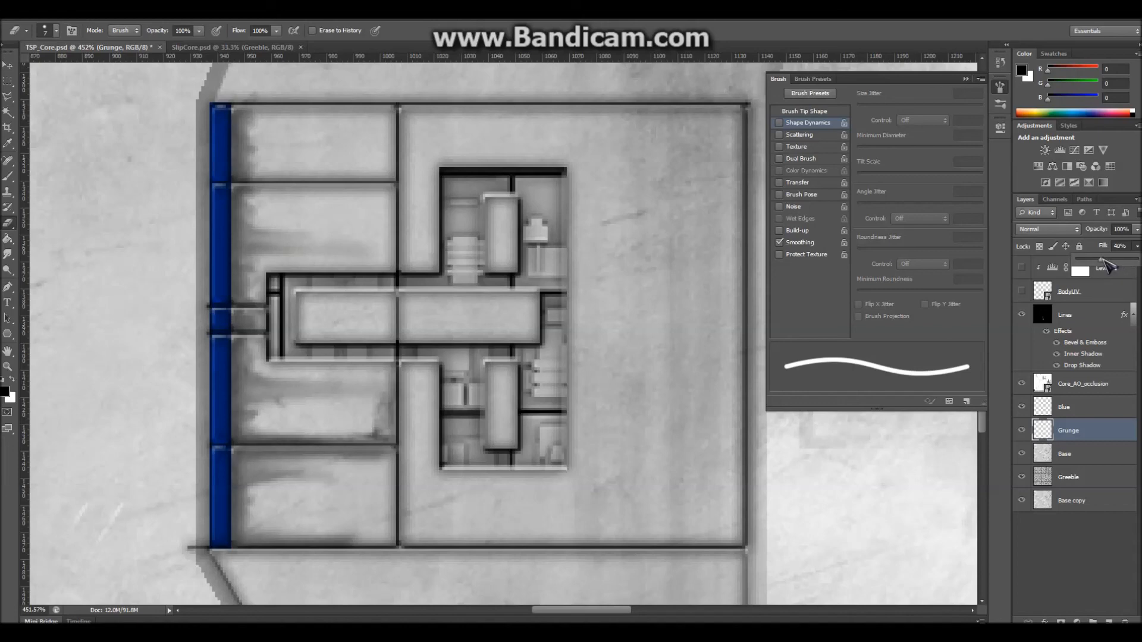
Switch to the Move tool and collapse the brush settings to clear the canvas view
left_click(8, 65)
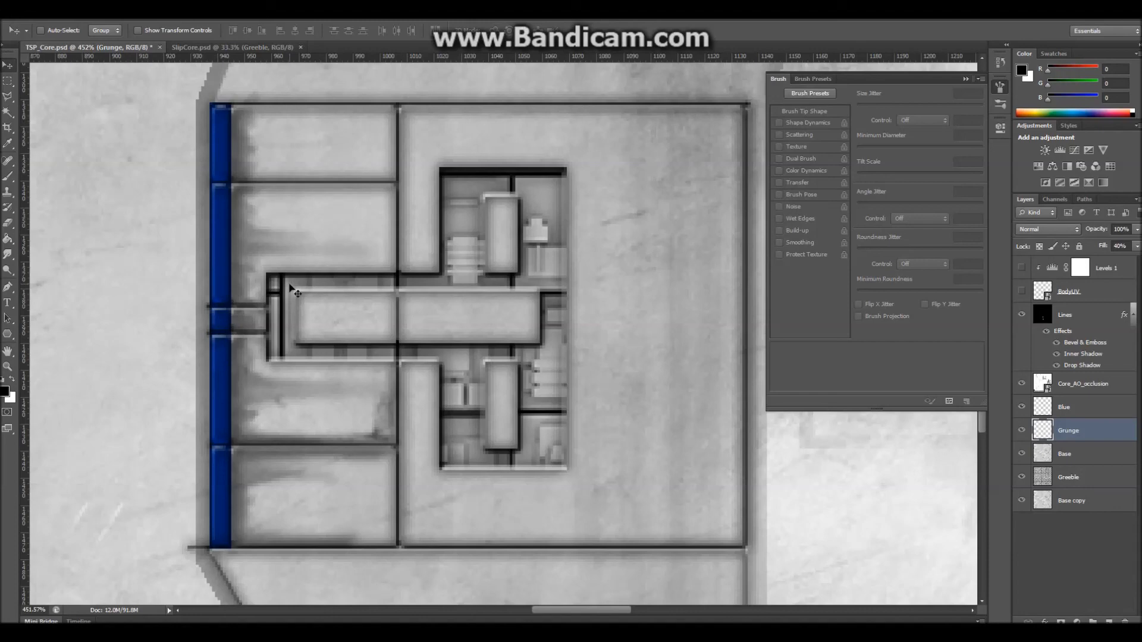
left_click(966, 80)
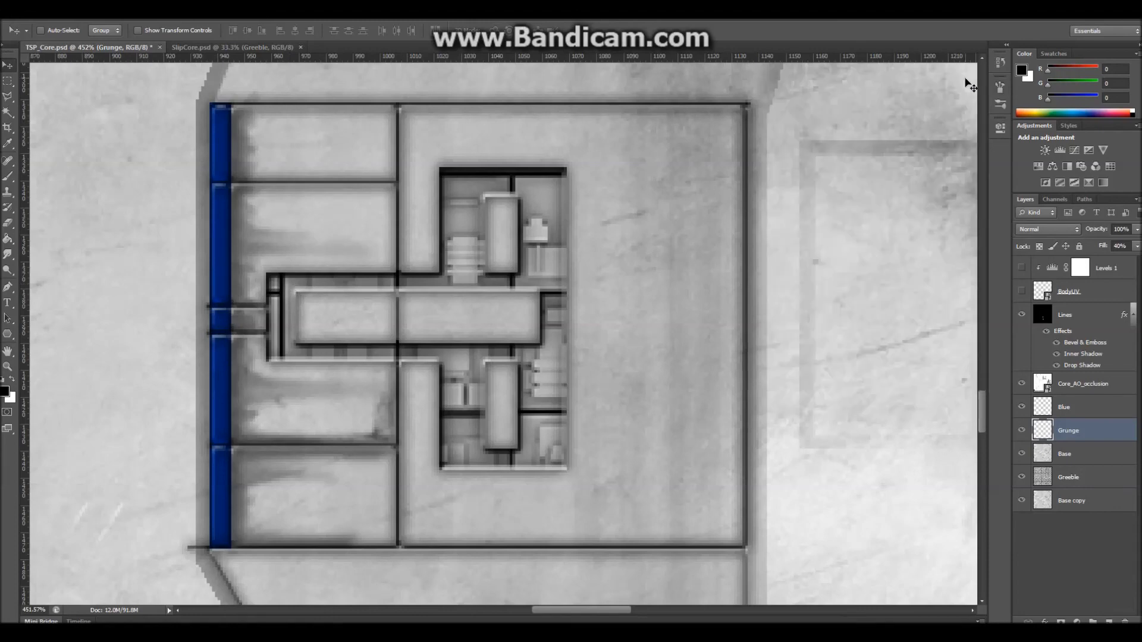
scroll(777, 332, "up", 2)
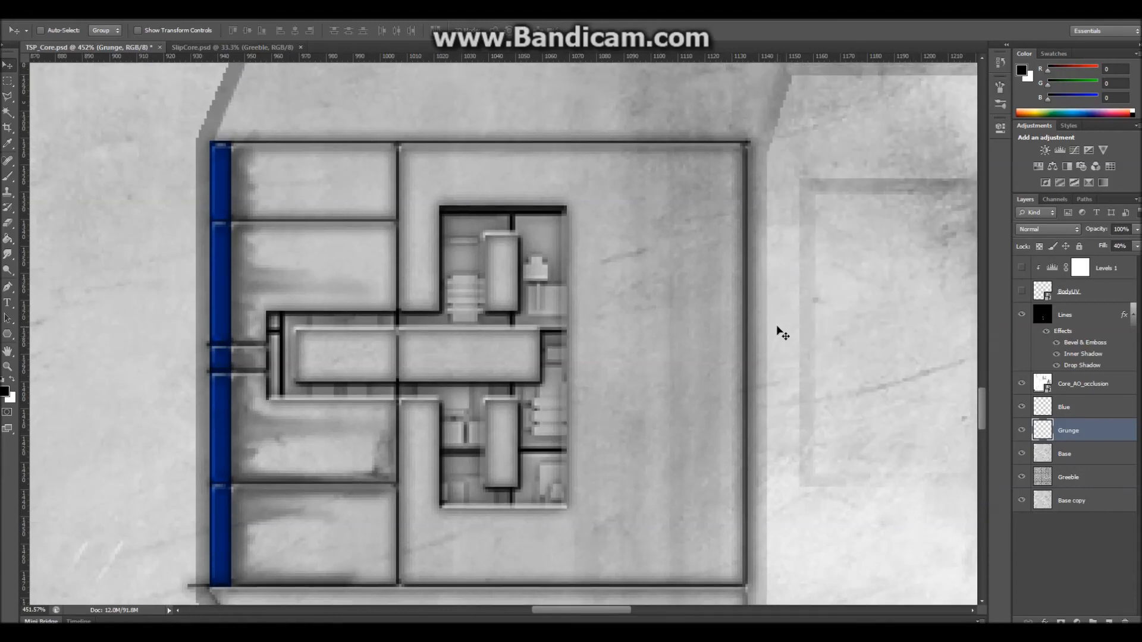
scroll(778, 336, "down", 3)
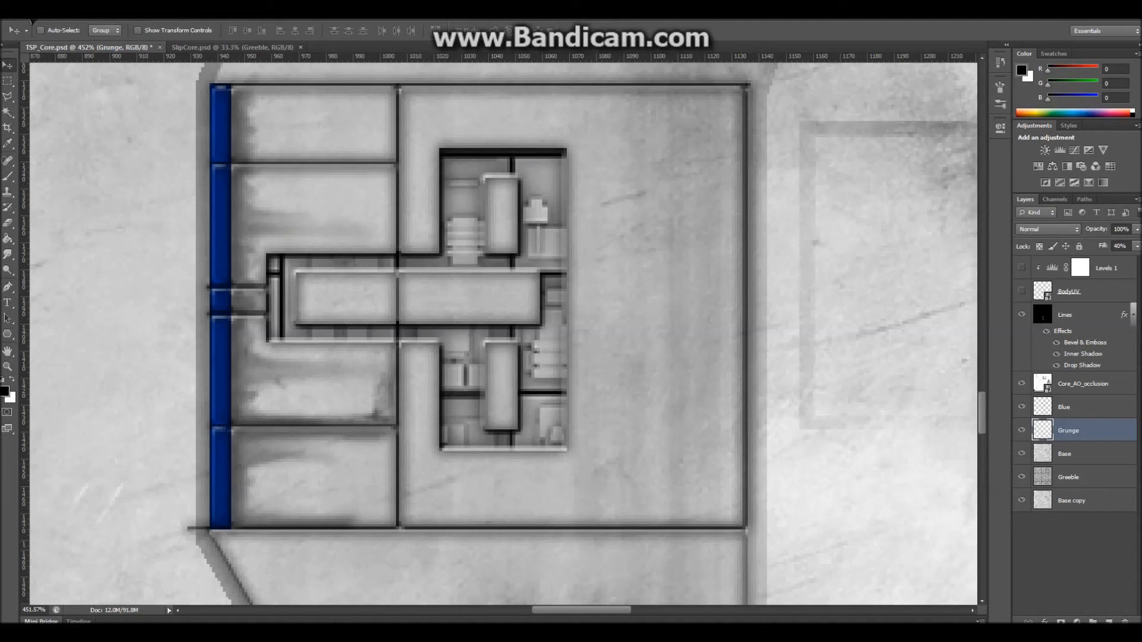
Export the texture as a D3D/DDS copy over the existing TSP_Core.dds, using DXT1 RGB without alpha and generated MIP maps
left_click(32, 20)
left_click(71, 163)
left_click(550, 352)
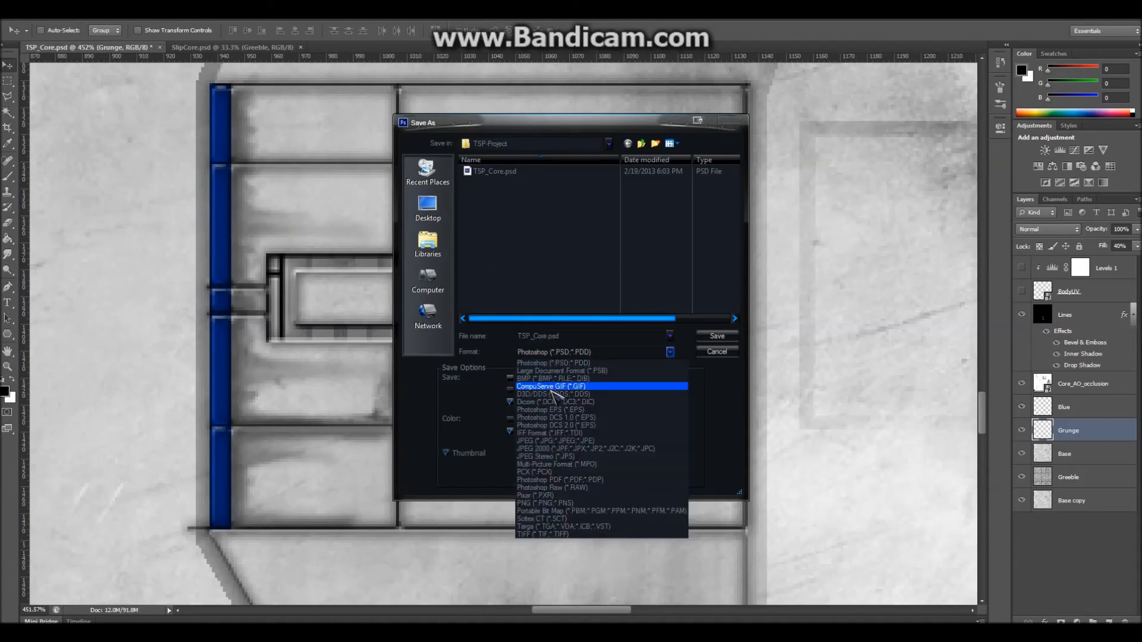
left_click(552, 393)
left_click(510, 174)
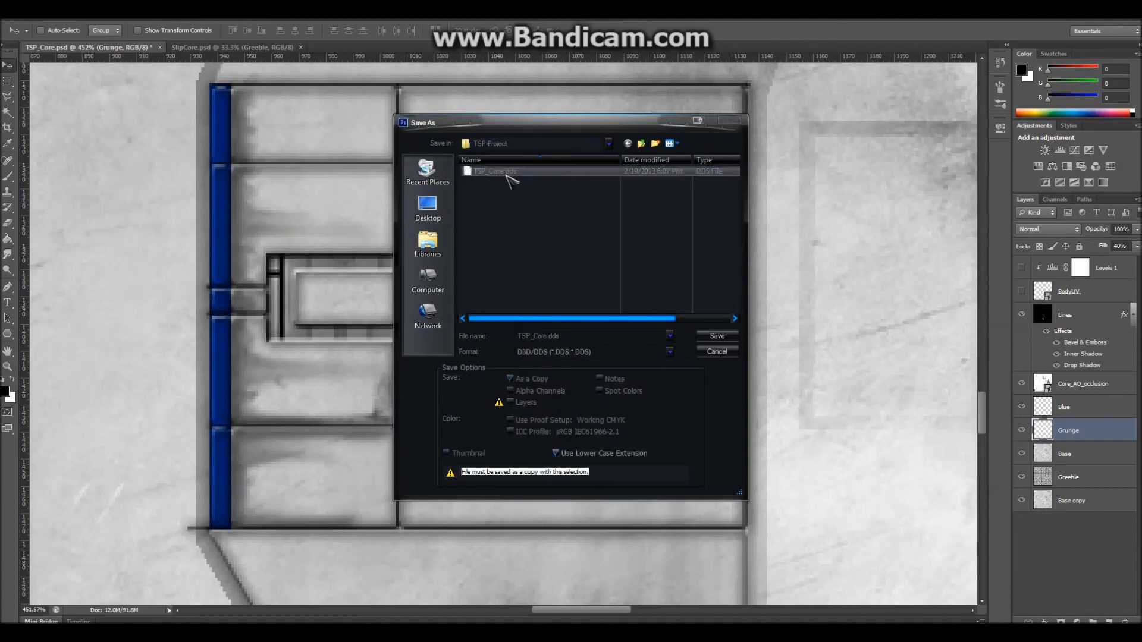
left_click(716, 337)
left_click(566, 238)
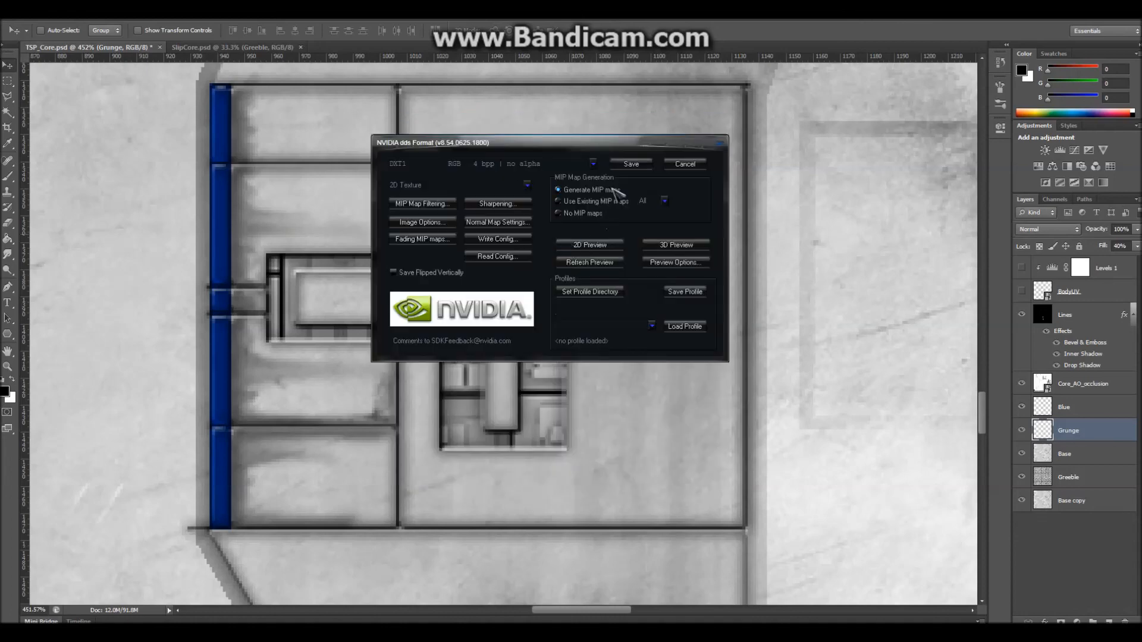
left_click(624, 166)
left_click(575, 362)
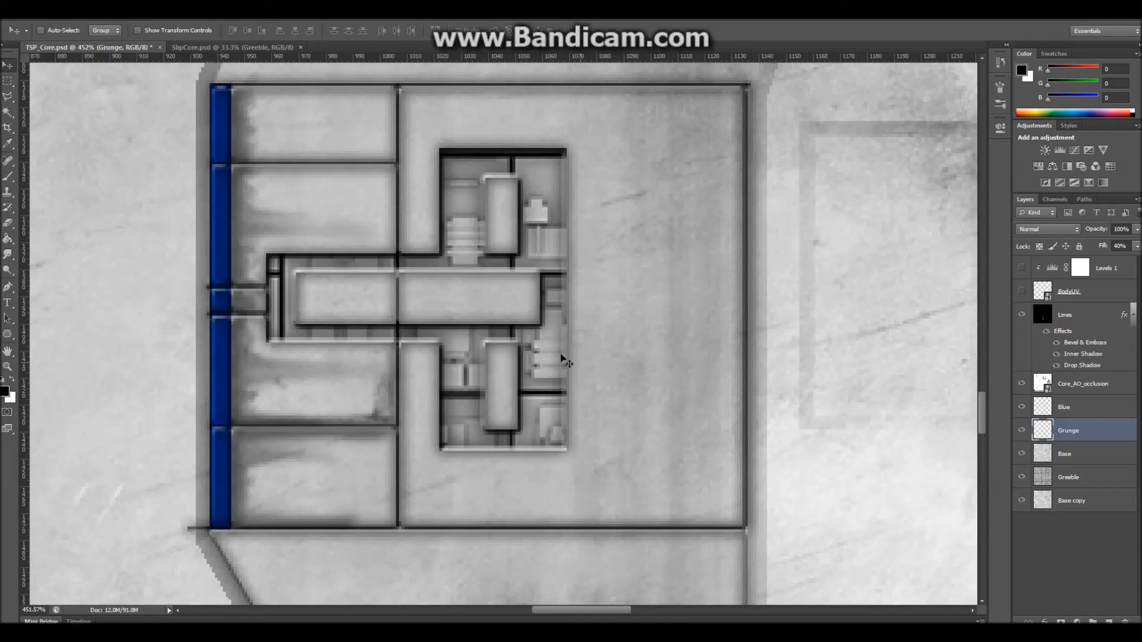
Switch to Maya and reload TSP_Core.dds in the body's file texture node so the model shows the new export
left_click(94, 606)
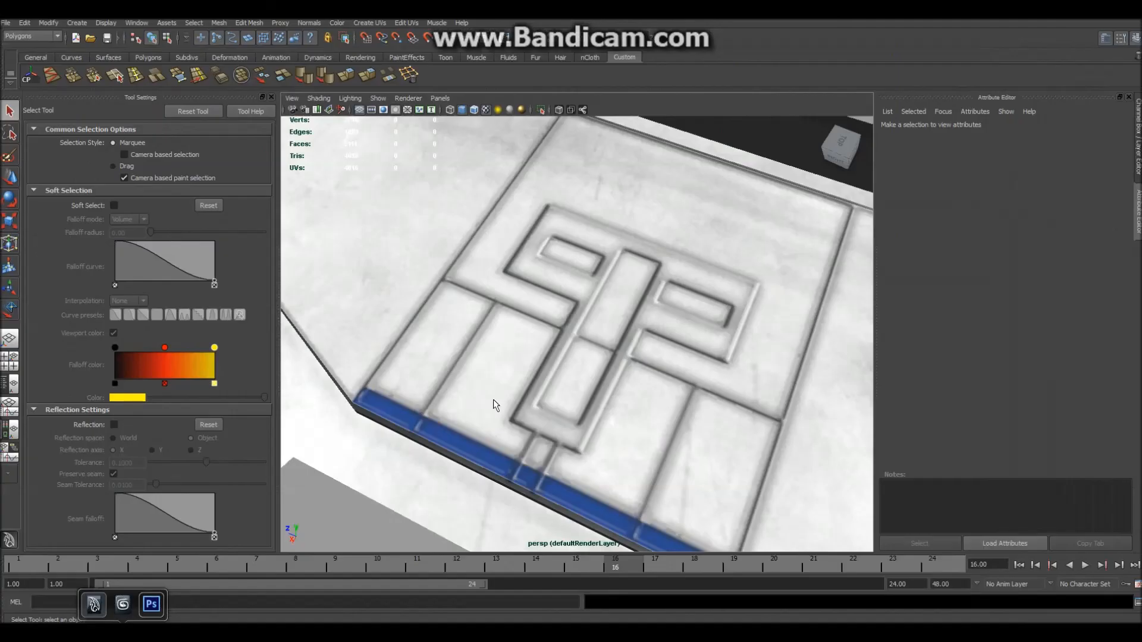
left_click(1105, 269)
left_click(998, 320)
scroll(739, 351, "down", 5)
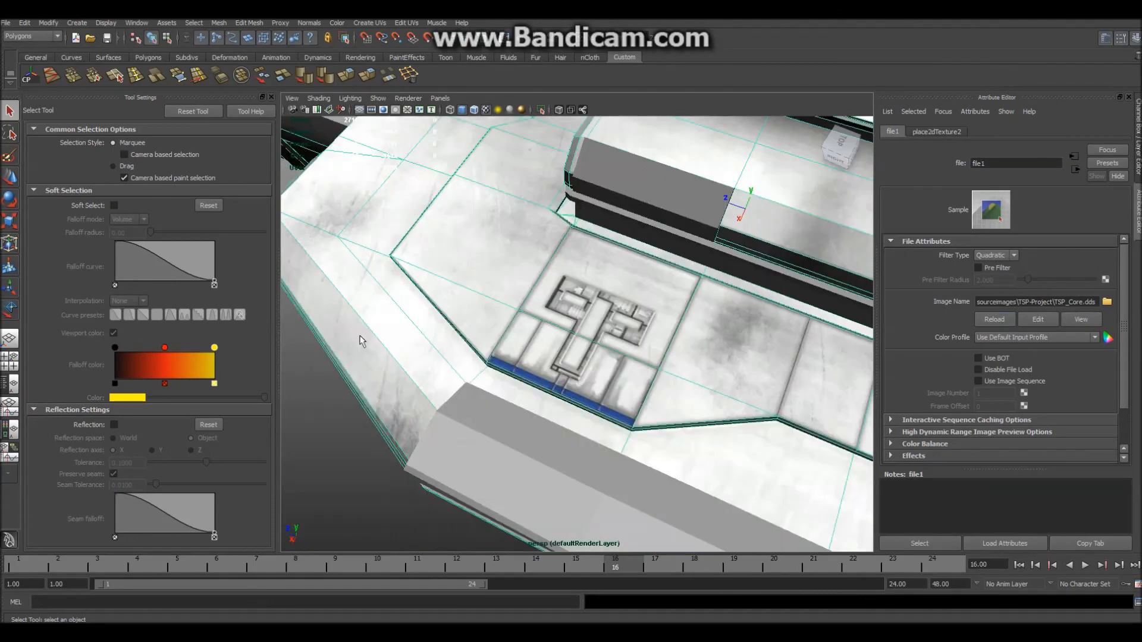
left_click(338, 413)
scroll(472, 407, "up", 5)
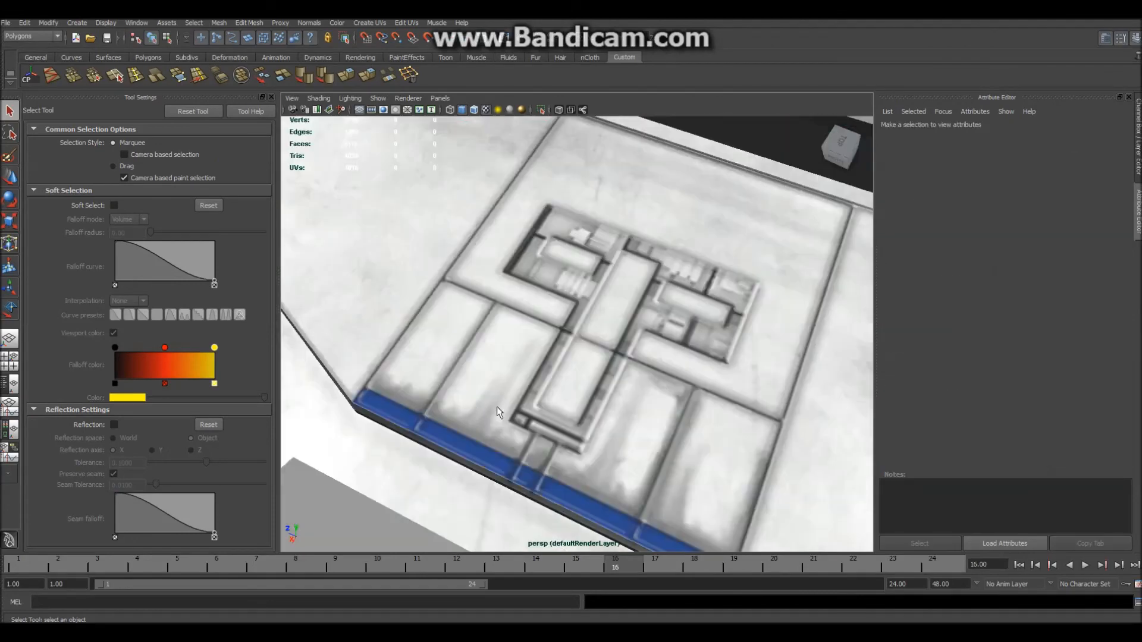
Change the perspective viewport's lighting mode to even, dimmer lighting that brings out the texture's greys
left_click(350, 98)
left_click(369, 151)
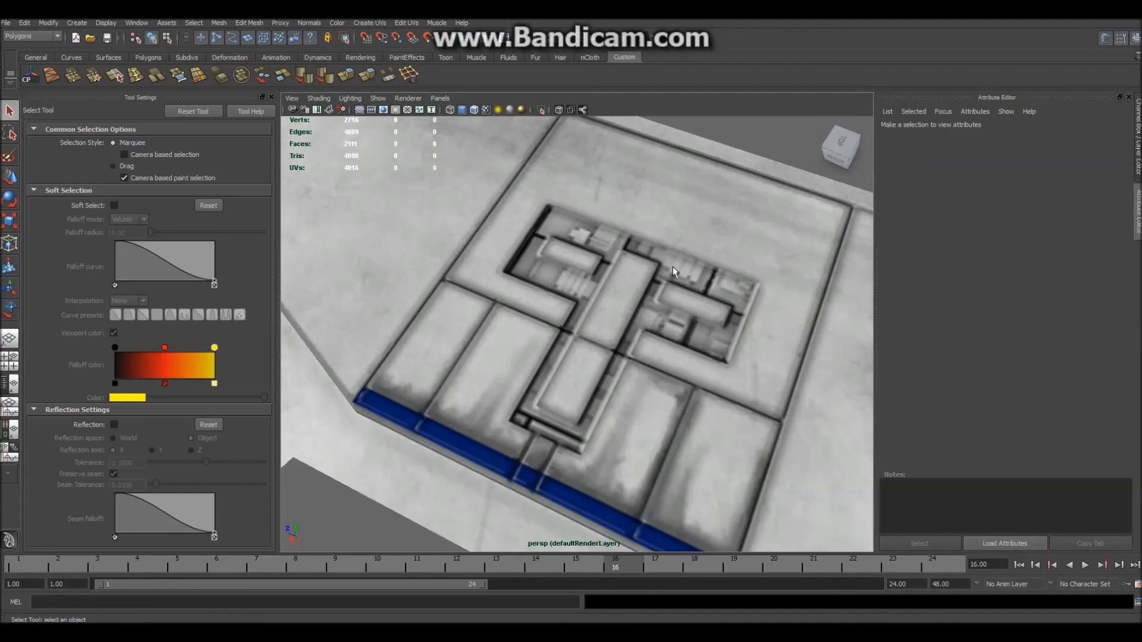
Examine the greeble recess, panel lines, blue stripe and smudged grunge on the ship body from several angles
left_click_drag(727, 286, 586, 256, "alt")
mouse_move(587, 256)
right_mouse_down()
mouse_move(583, 270)
mouse_move(590, 249)
right_mouse_up()
left_click(590, 248)
middle_click_drag(604, 295, 595, 345, "alt")
scroll(596, 345, "down", 5)
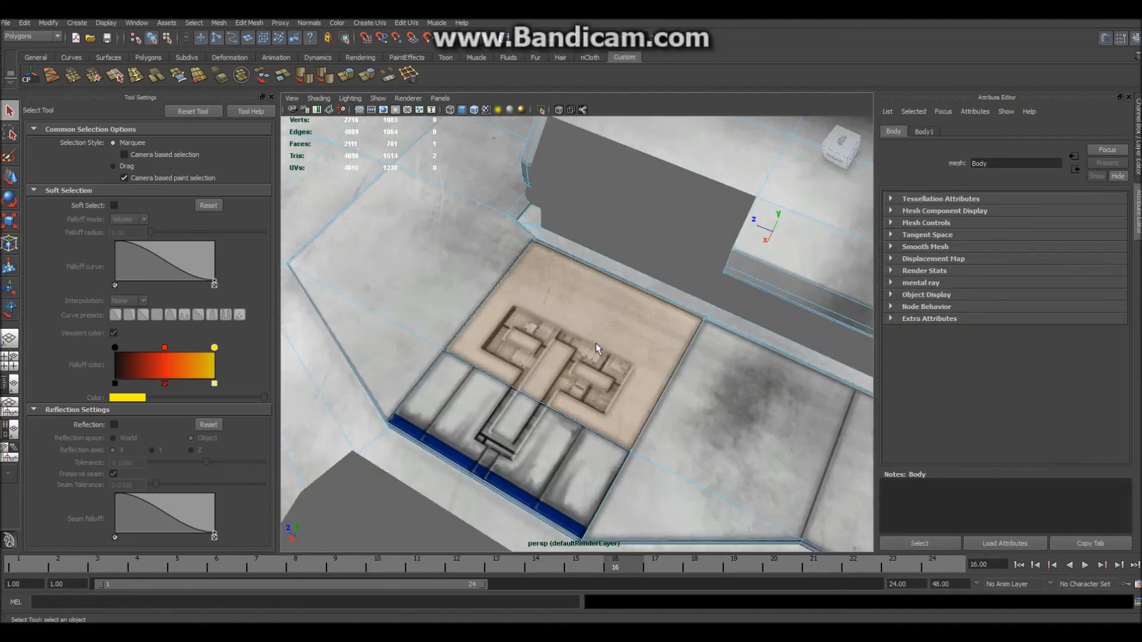
left_click(319, 524)
scroll(529, 424, "up", 5)
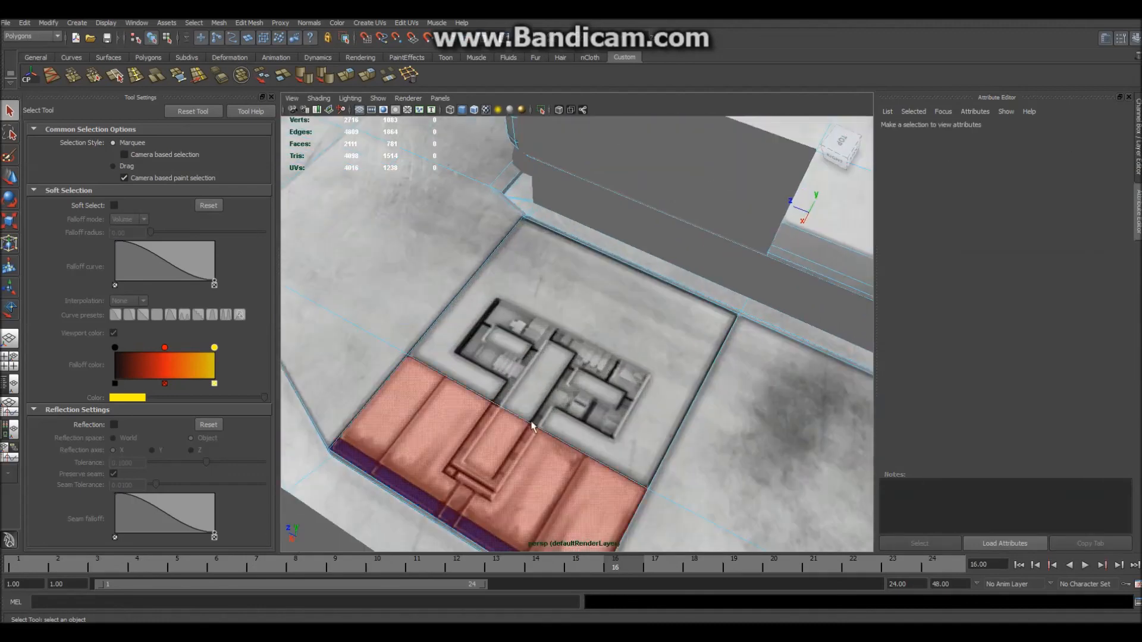
left_click_drag(529, 423, 475, 397, "alt")
right_click_drag(510, 349, 554, 329)
scroll(366, 422, "down", 4)
left_click_drag(388, 421, 561, 407, "alt")
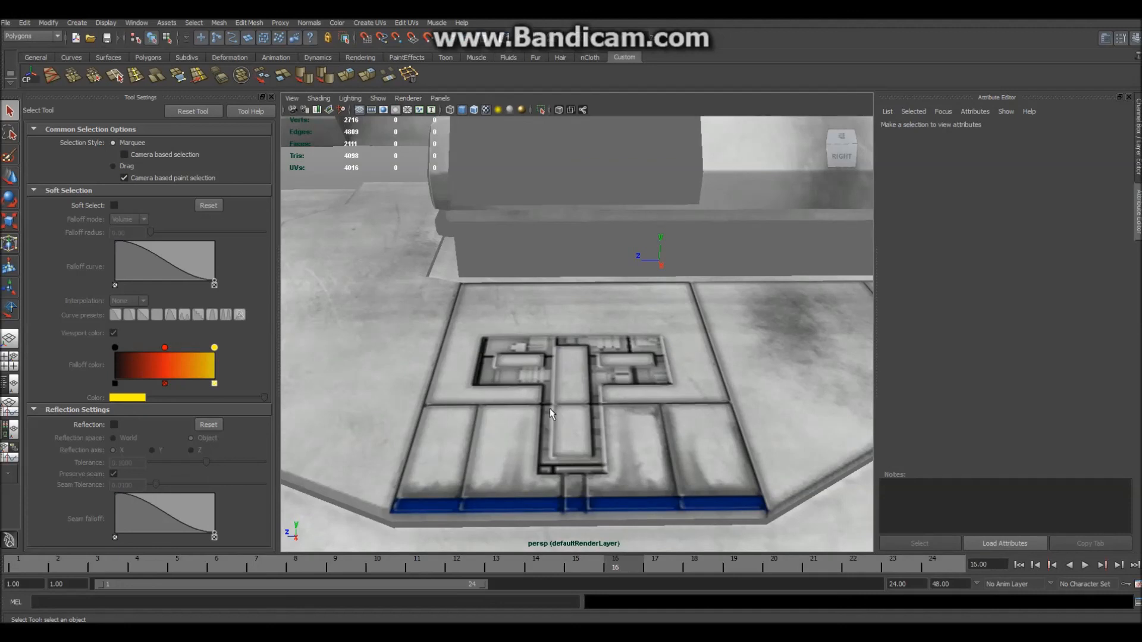
left_click_drag(552, 425, 603, 442, "alt")
left_click_drag(648, 470, 561, 393, "alt")
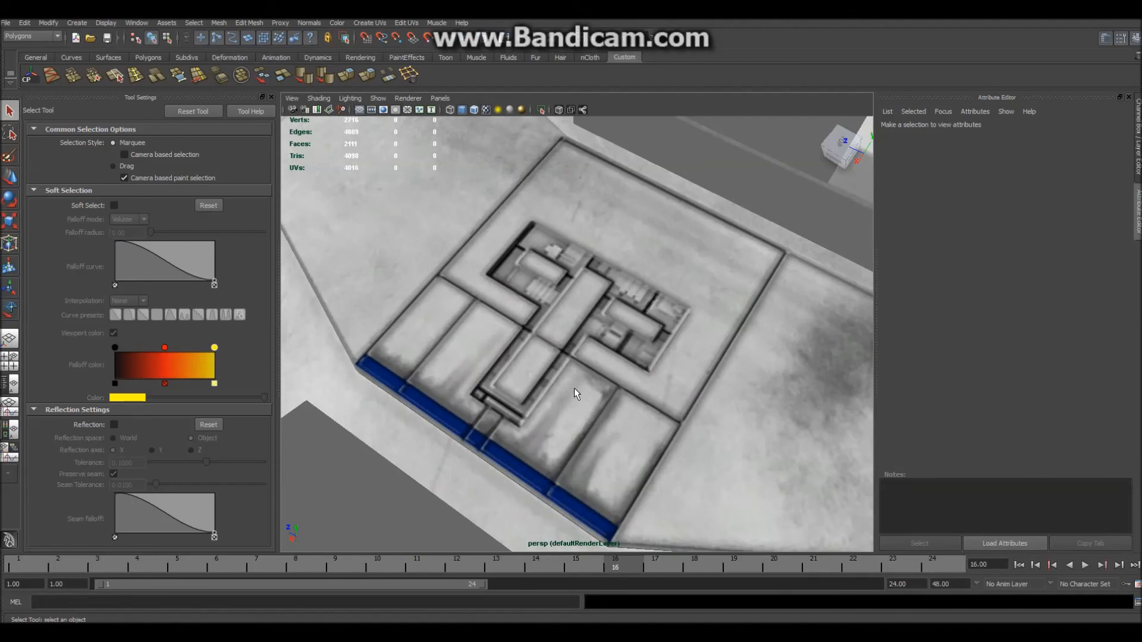